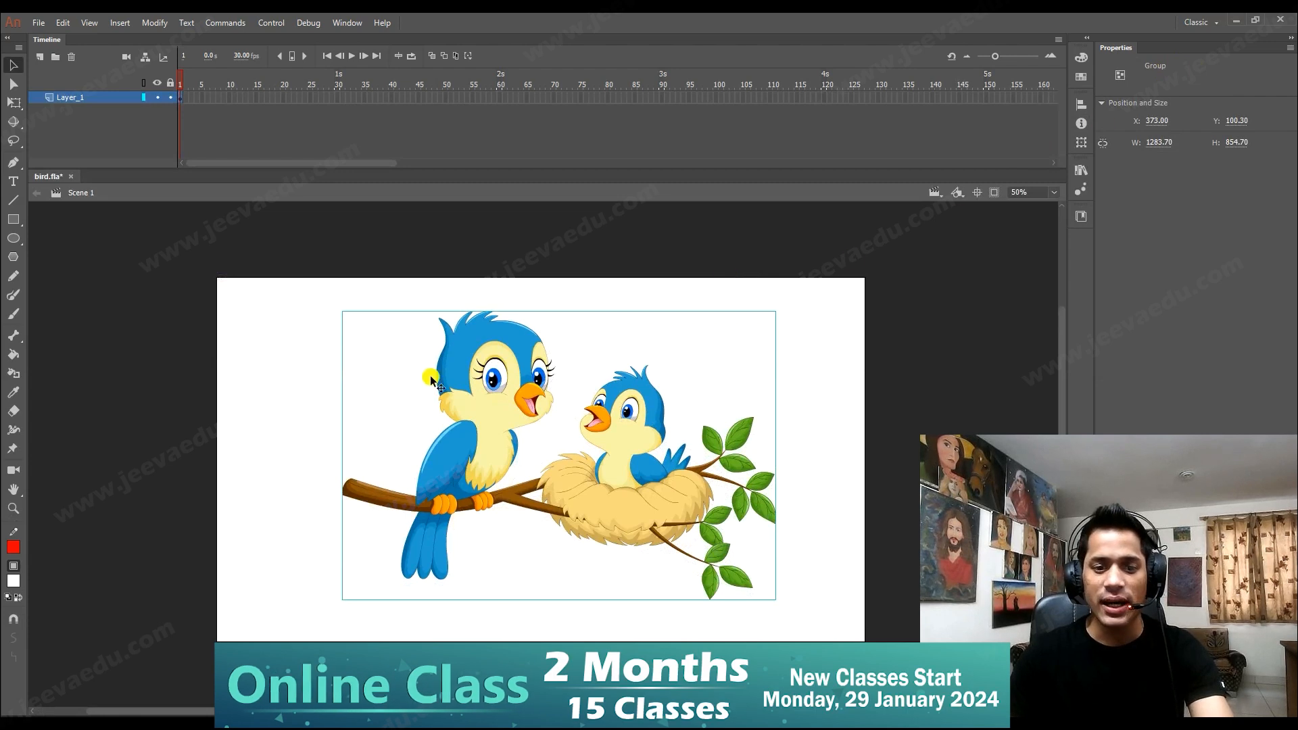
Check the separate objects inside the bird artwork group and reposition the whole group at X 349.00, Y 110.30.
{"action": "double_click", "coordinate": [505, 383]}
{"action": "left_click_drag", "start_coordinate": [343, 321], "coordinate": [708, 528]}
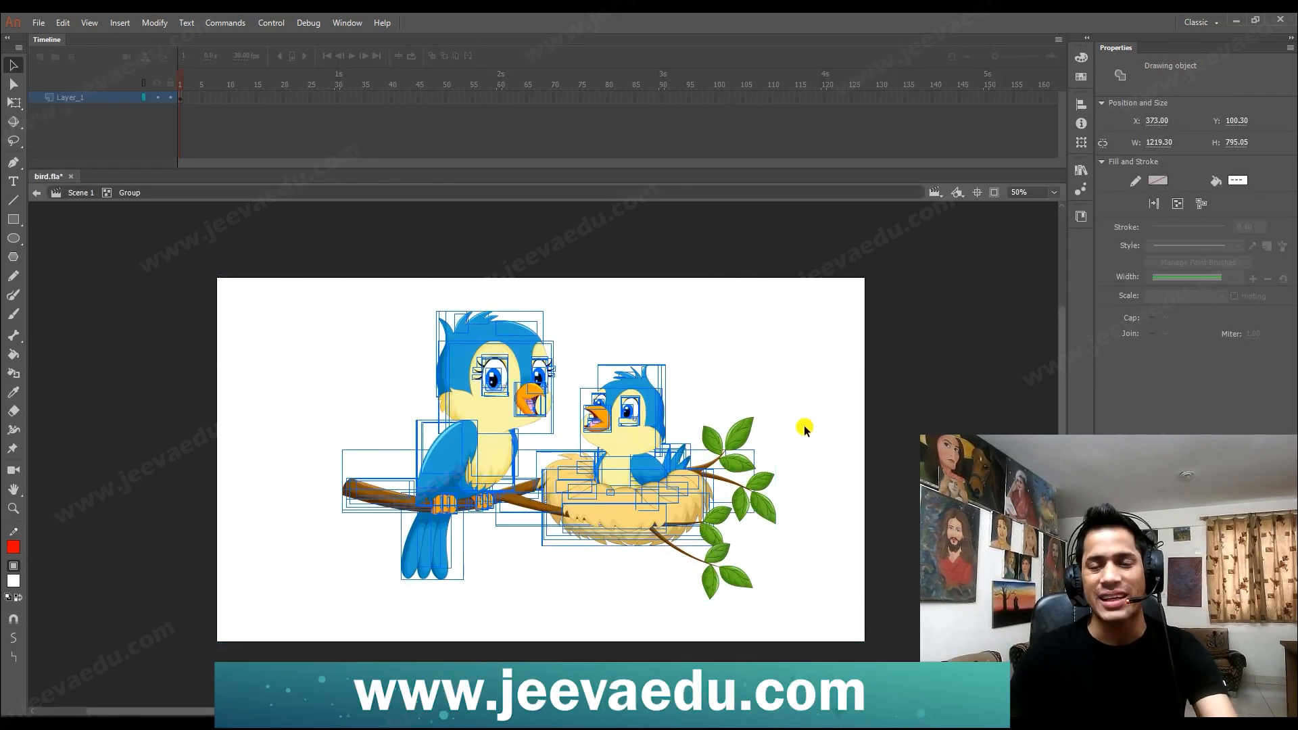
{"action": "double_click", "coordinate": [325, 346]}
{"action": "mouse_move", "coordinate": [490, 428]}
{"action": "left_mouse_down"}
{"action": "mouse_move", "coordinate": [488, 439]}
{"action": "mouse_move", "coordinate": [489, 414]}
{"action": "mouse_move", "coordinate": [480, 432]}
{"action": "left_mouse_up"}
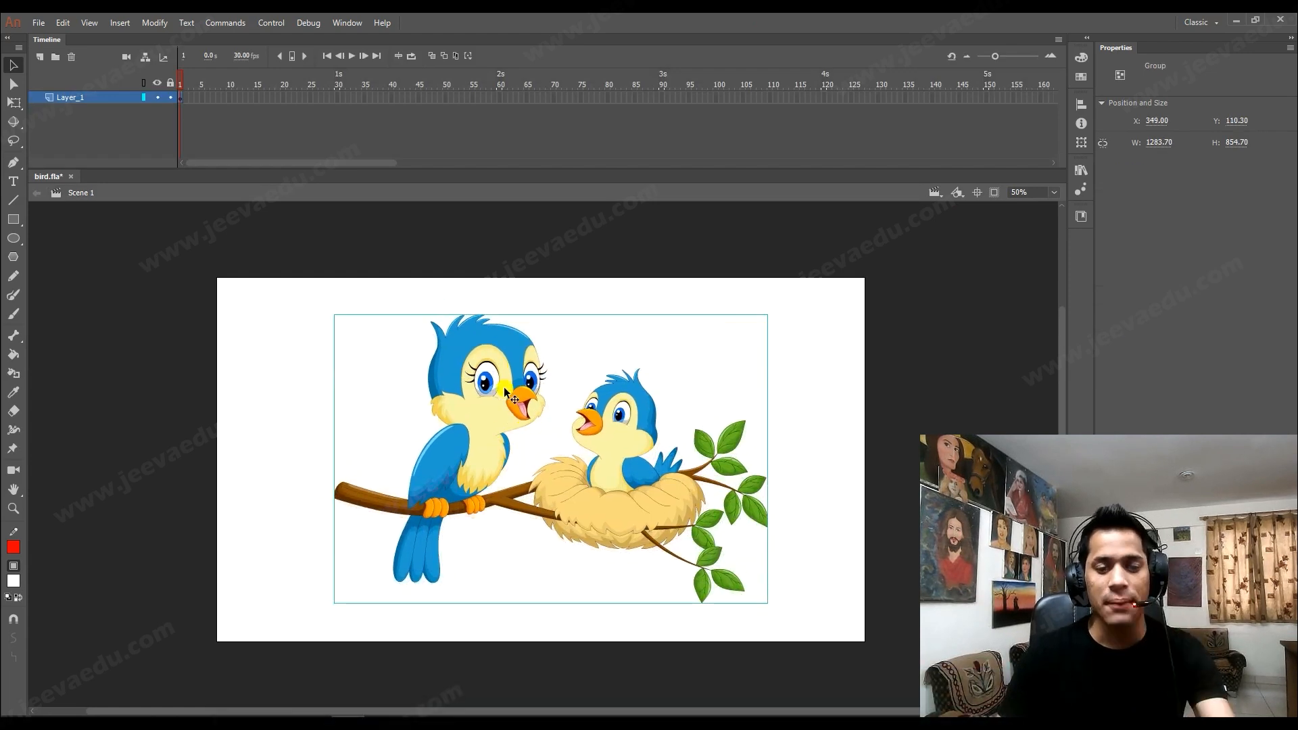
Examine how the bird artwork group is built from separate drawing objects, including the nest and leaves, and return to the main scene.
{"action": "double_click", "coordinate": [502, 411]}
{"action": "left_click_drag", "start_coordinate": [346, 261], "coordinate": [743, 558]}
{"action": "left_click", "coordinate": [636, 497]}
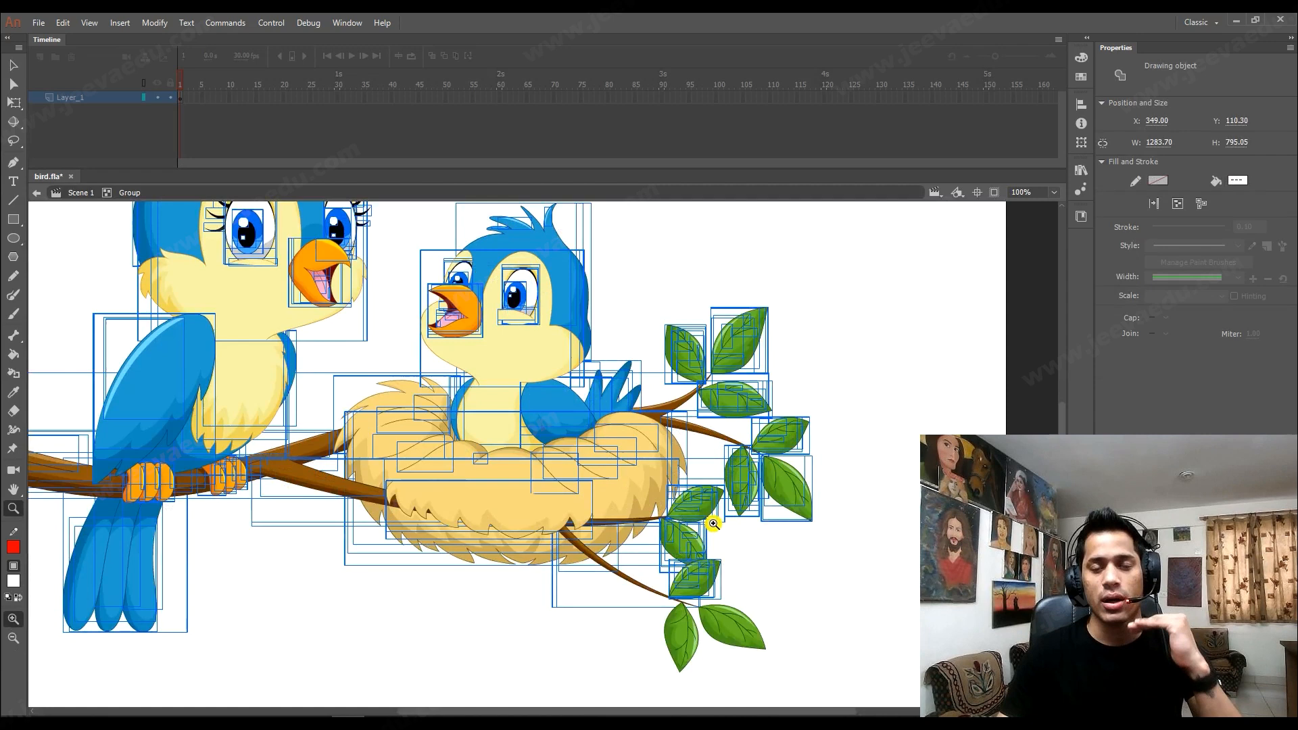
{"action": "left_click", "coordinate": [568, 517], "text": "alt"}
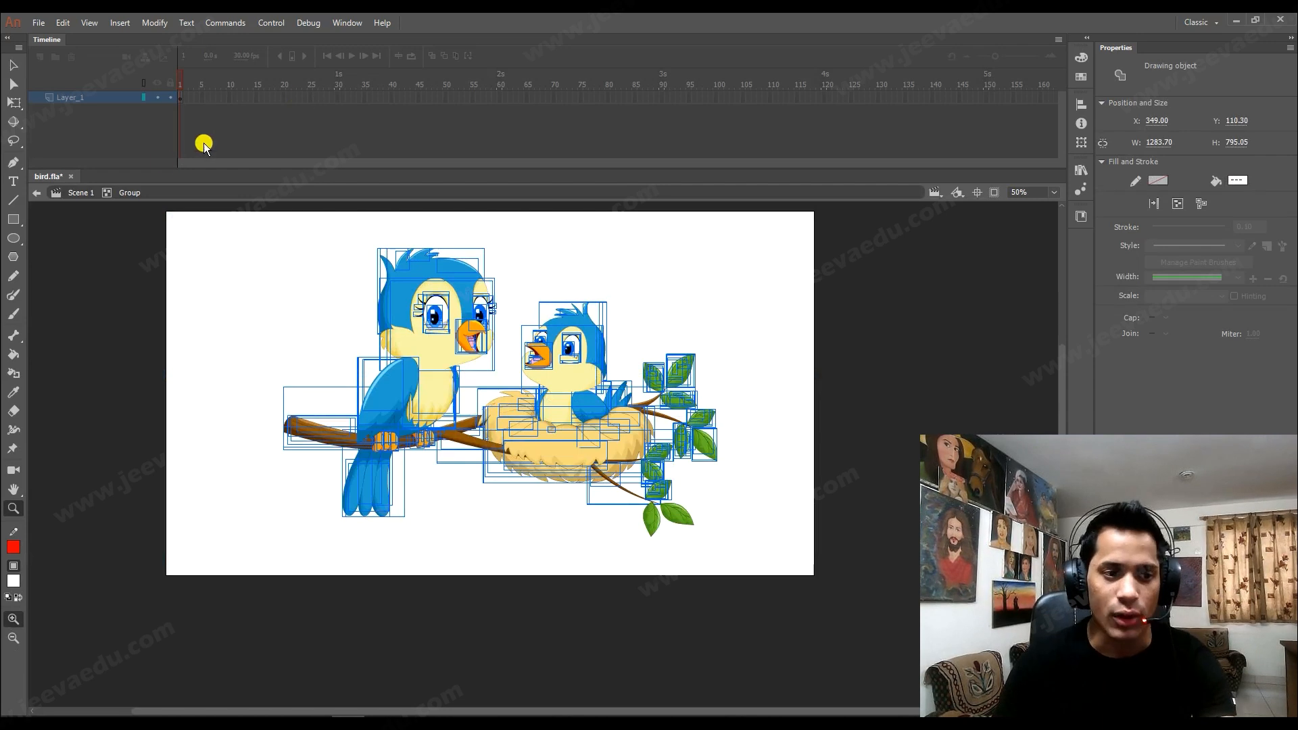
{"action": "left_click", "coordinate": [83, 195]}
Convert the whole bird artwork group into a Graphic symbol.
{"action": "left_click_drag", "start_coordinate": [457, 415], "coordinate": [480, 457]}
{"action": "key", "text": "v"}
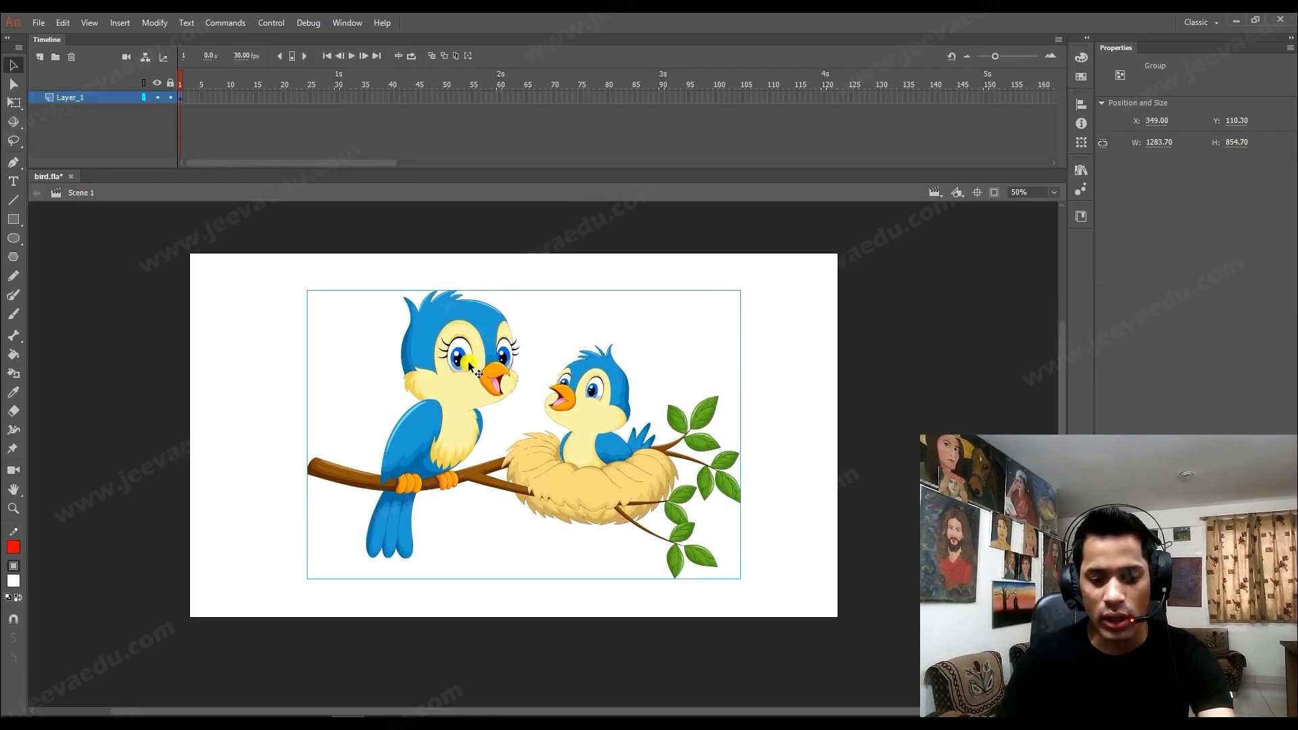
{"action": "key", "text": "F8"}
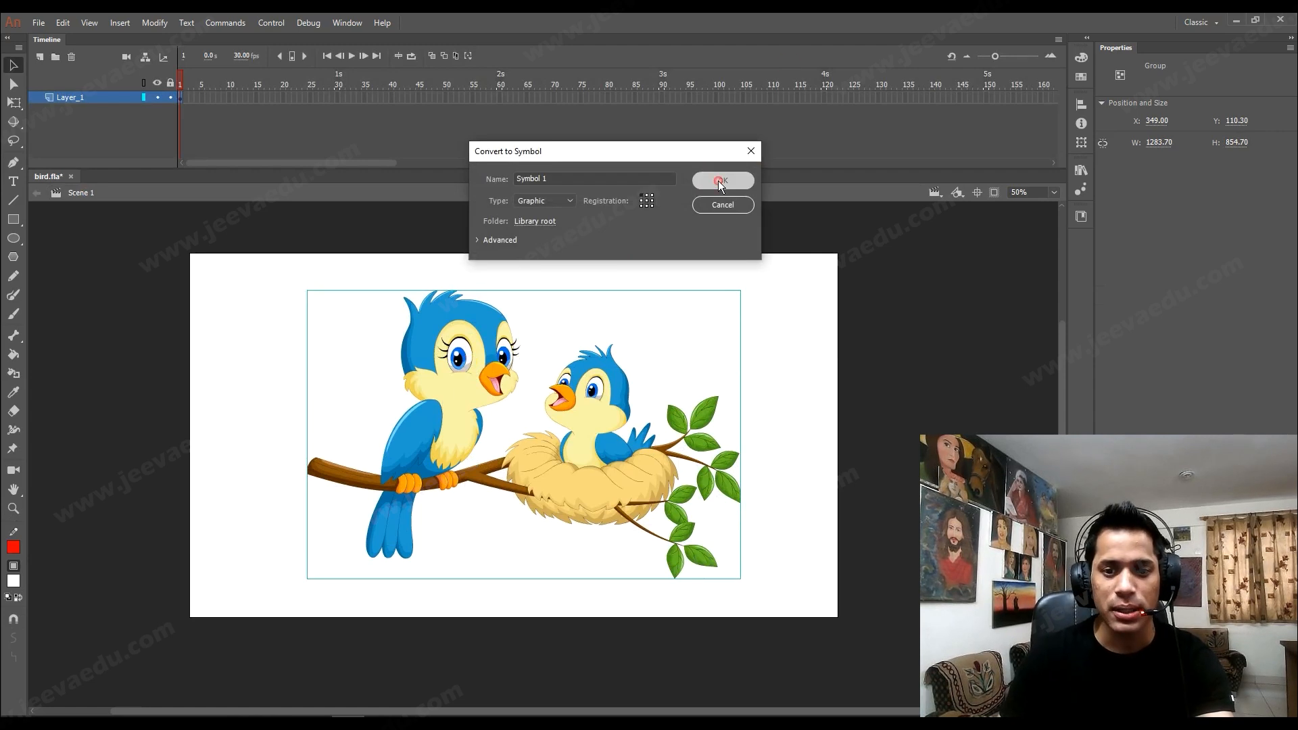
{"action": "left_click", "coordinate": [718, 178]}
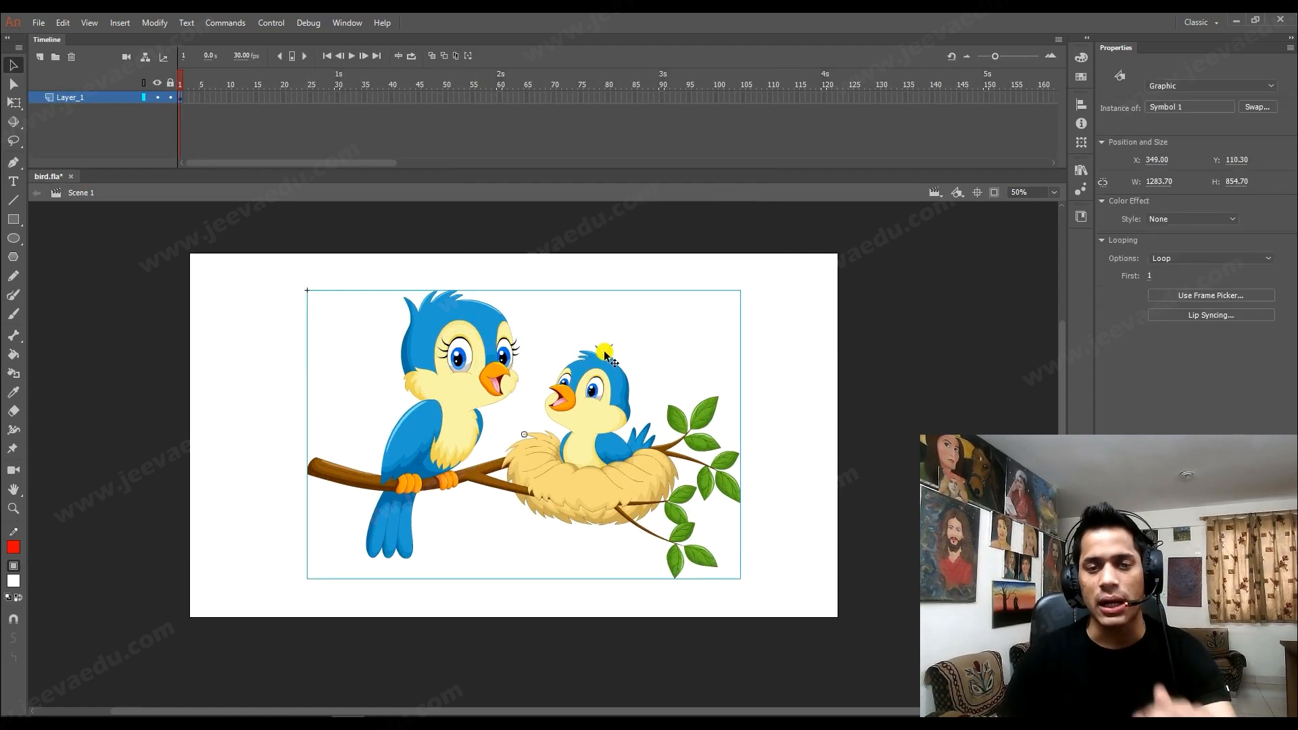
Open the new artwork symbol and break its group apart into separate drawing objects.
{"action": "double_click", "coordinate": [586, 401]}
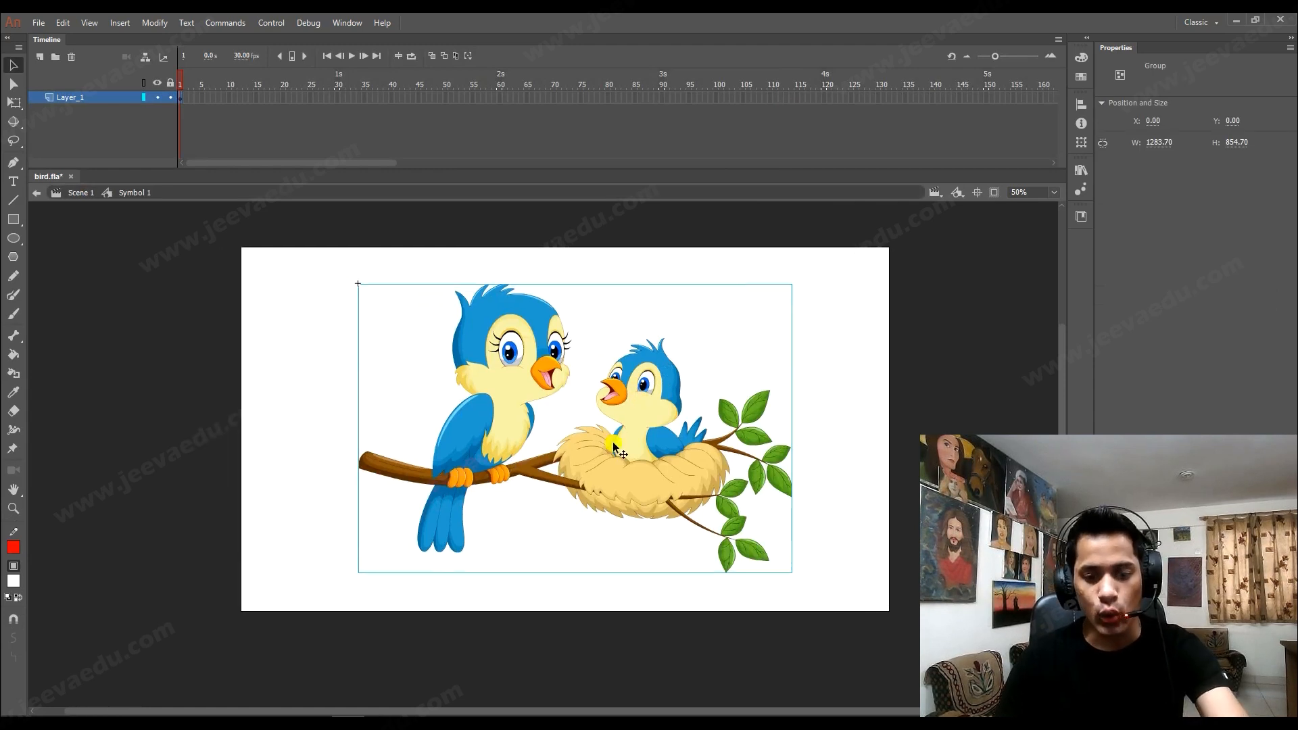
{"action": "key", "text": "ctrl+b"}
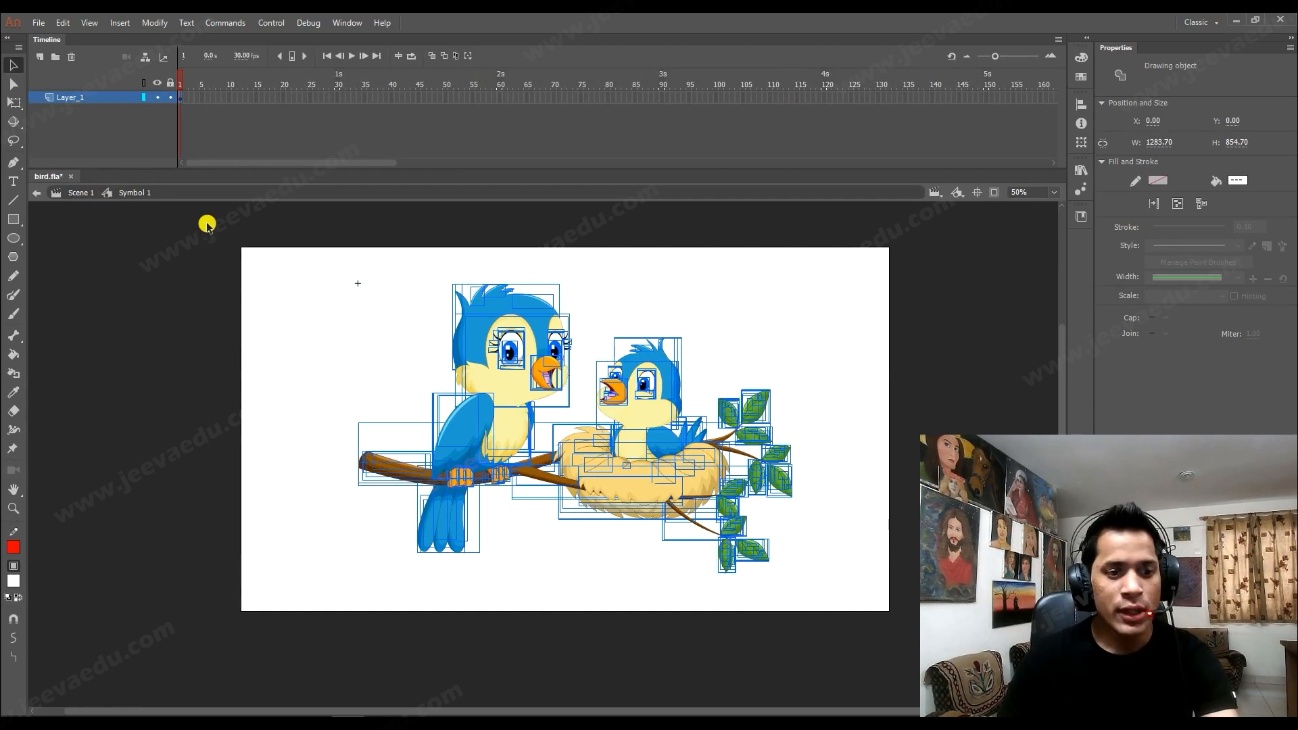
{"action": "left_click", "coordinate": [358, 365]}
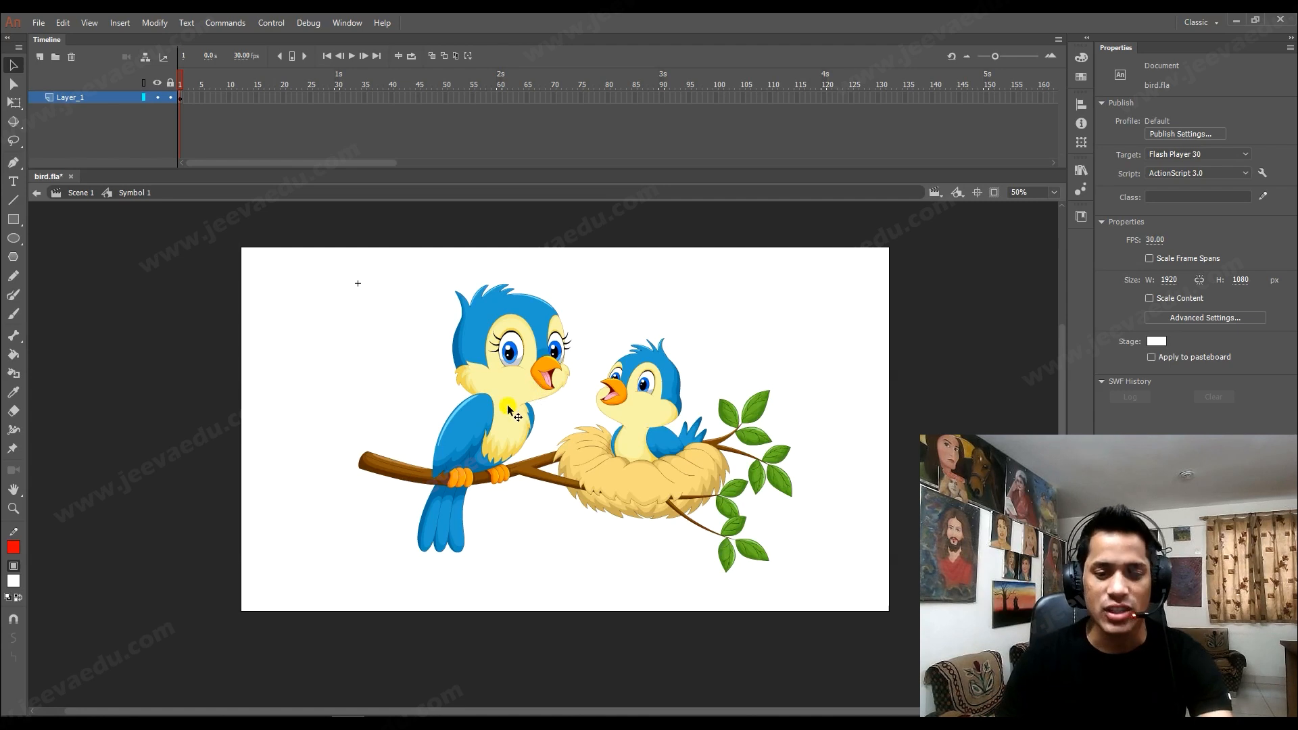
Select the overlapping drawing objects that make up the large bird's head.
{"action": "left_click", "coordinate": [481, 428]}
{"action": "key", "text": "z"}
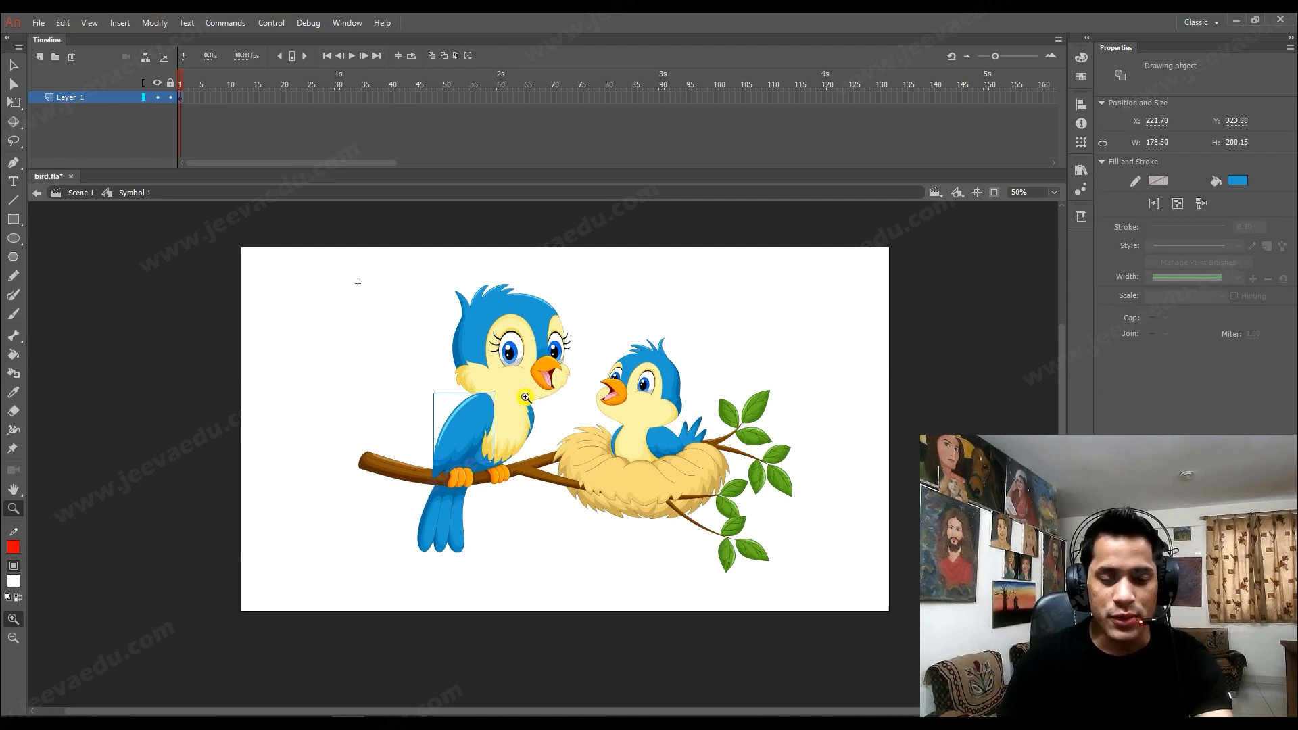
{"action": "left_click", "coordinate": [575, 424]}
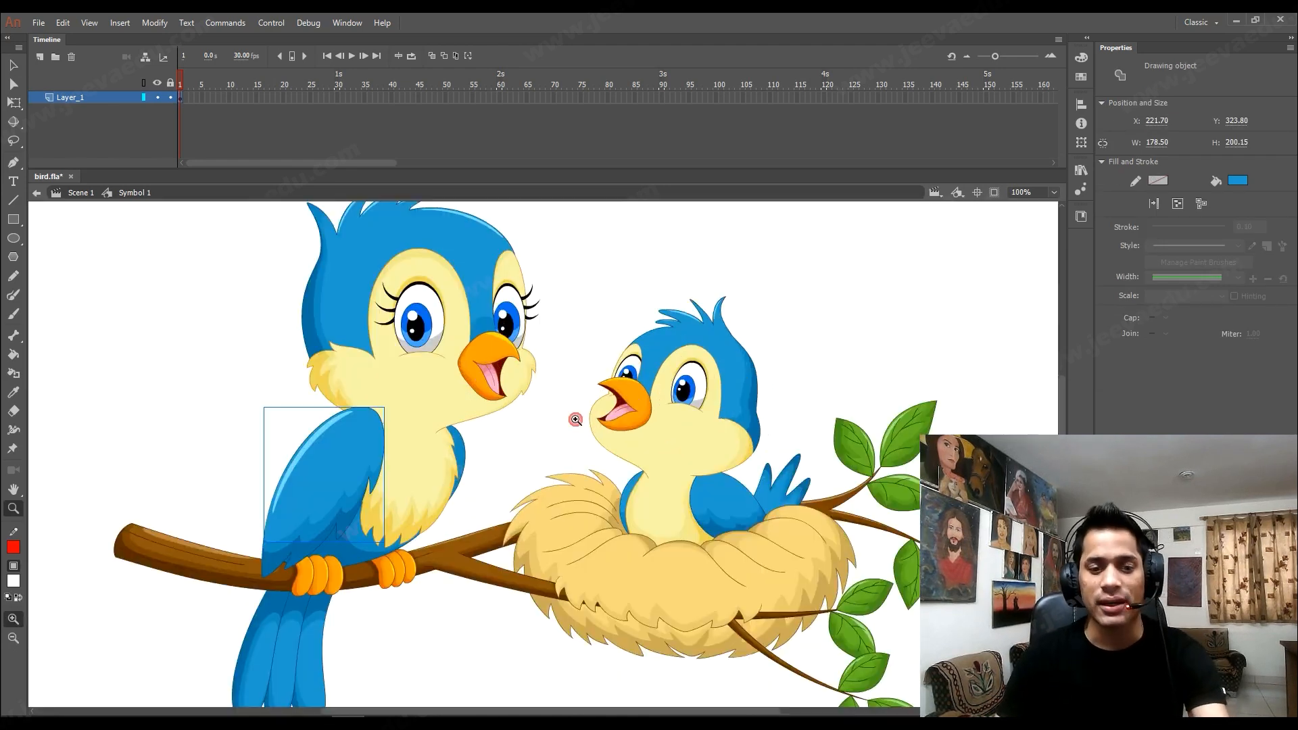
{"action": "key", "text": "v"}
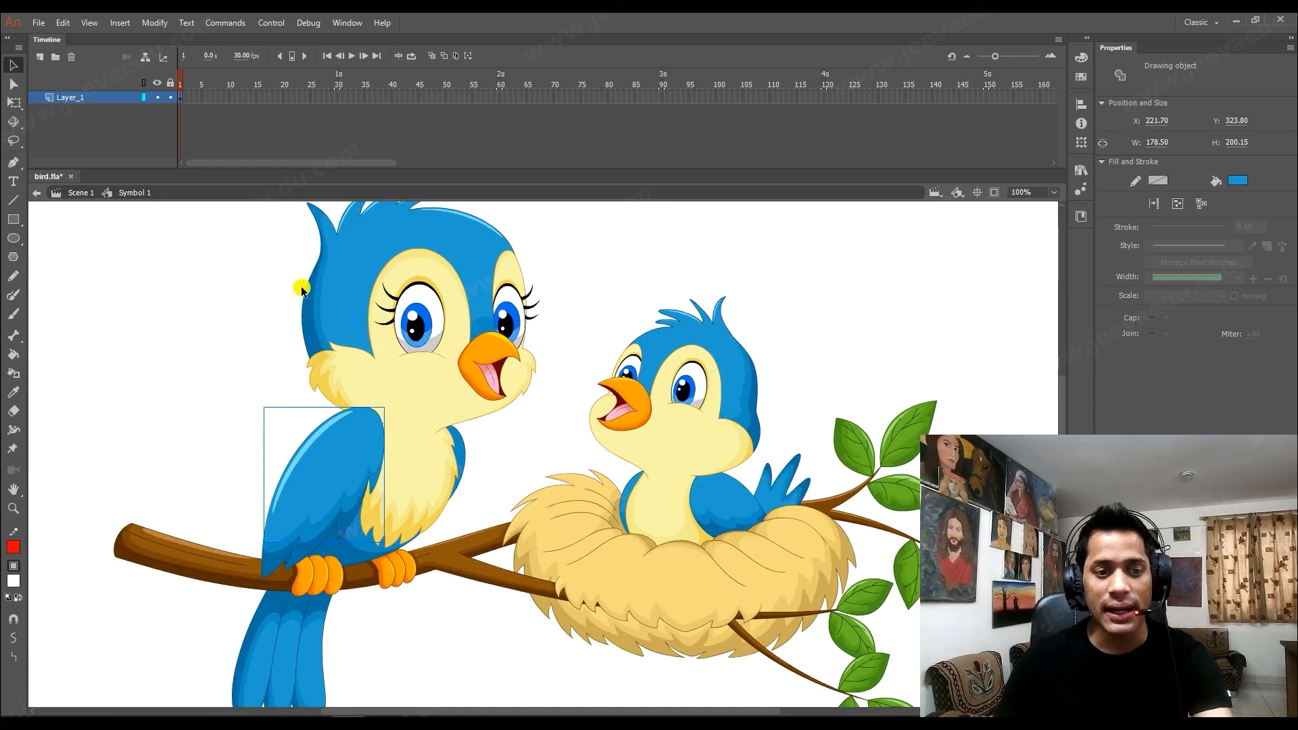
{"action": "left_click_drag", "start_coordinate": [290, 255], "coordinate": [519, 359]}
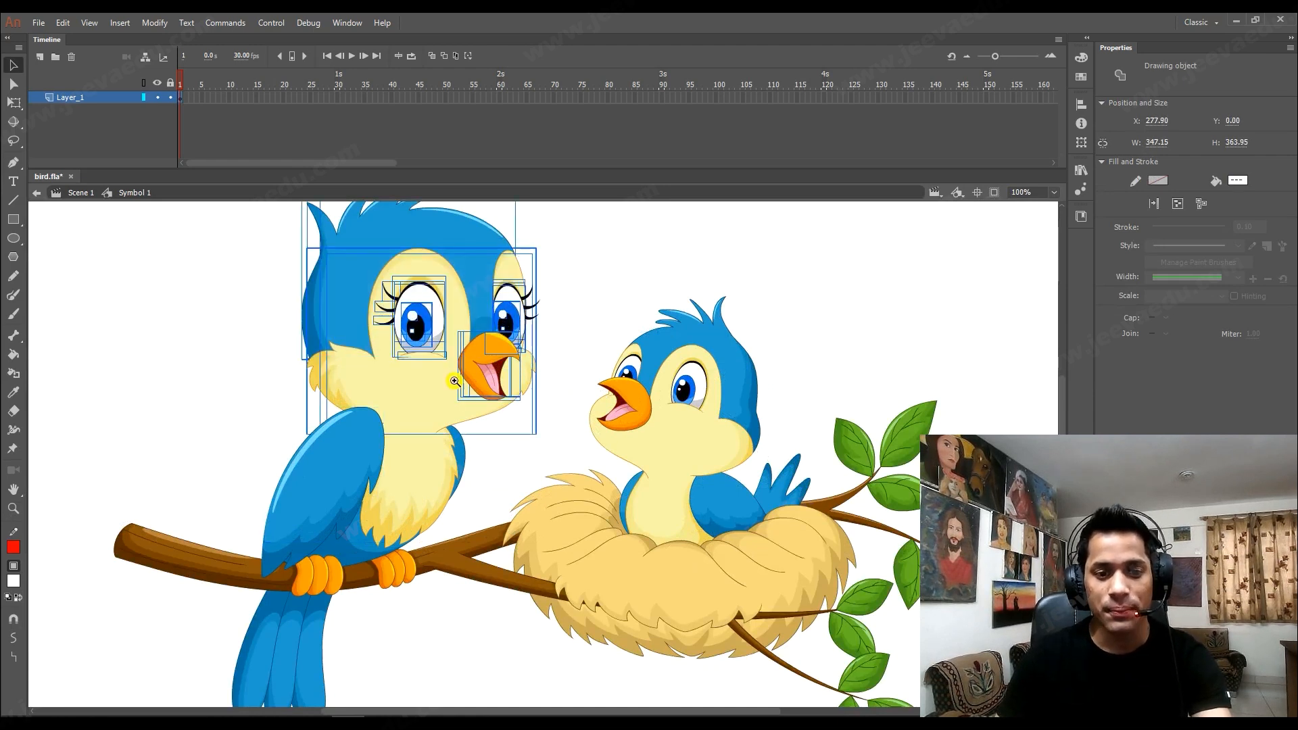
Add the missing outer eyelash pieces to the head selection, testing it by moving the head away and undoing the move.
{"action": "key", "text": "ctrl+minus"}
{"action": "left_click_drag", "start_coordinate": [523, 462], "coordinate": [522, 377]}
{"action": "key", "text": "ctrl+z"}
{"action": "key", "text": "z"}
{"action": "left_click", "coordinate": [566, 458]}
{"action": "key", "text": "v"}
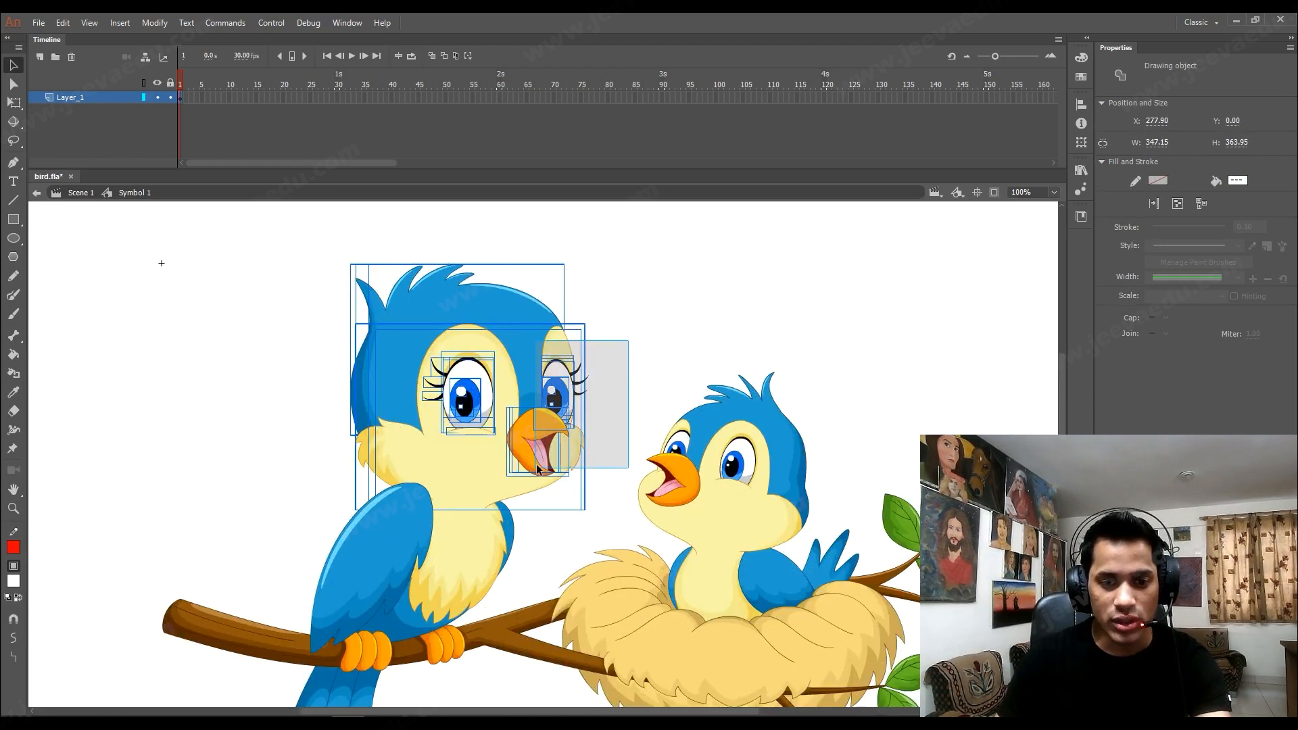
{"action": "left_click_drag", "start_coordinate": [530, 476], "coordinate": [528, 387]}
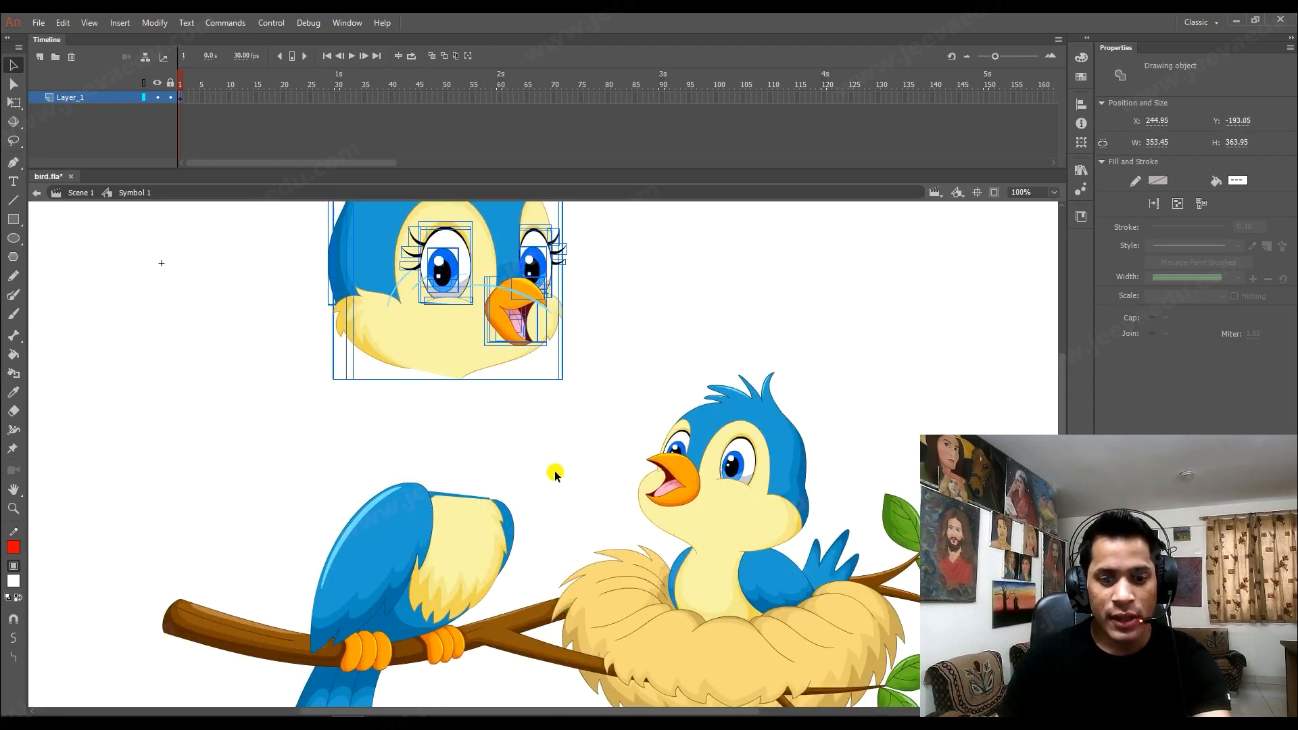
{"action": "key", "text": "ctrl+z"}
Convert the selected head objects into a Graphic symbol and undo a trial move of it.
{"action": "key", "text": "F8"}
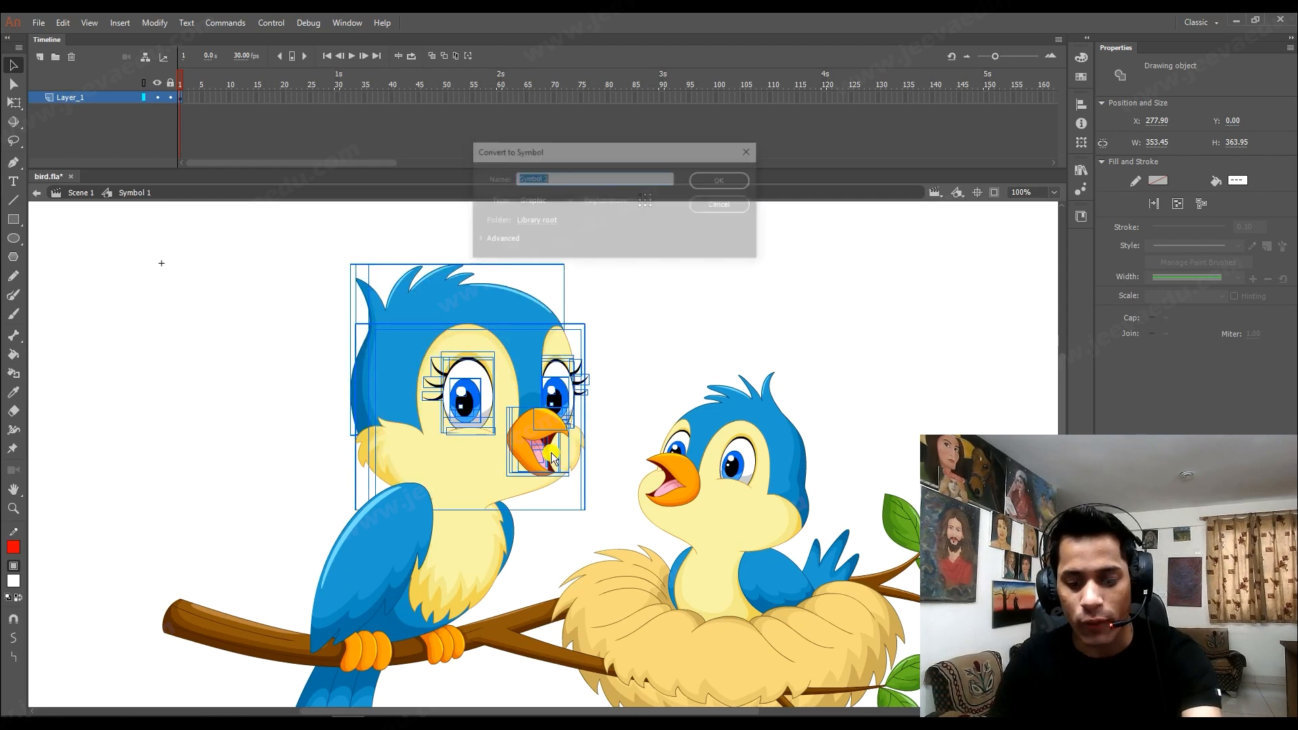
{"action": "left_click", "coordinate": [722, 180]}
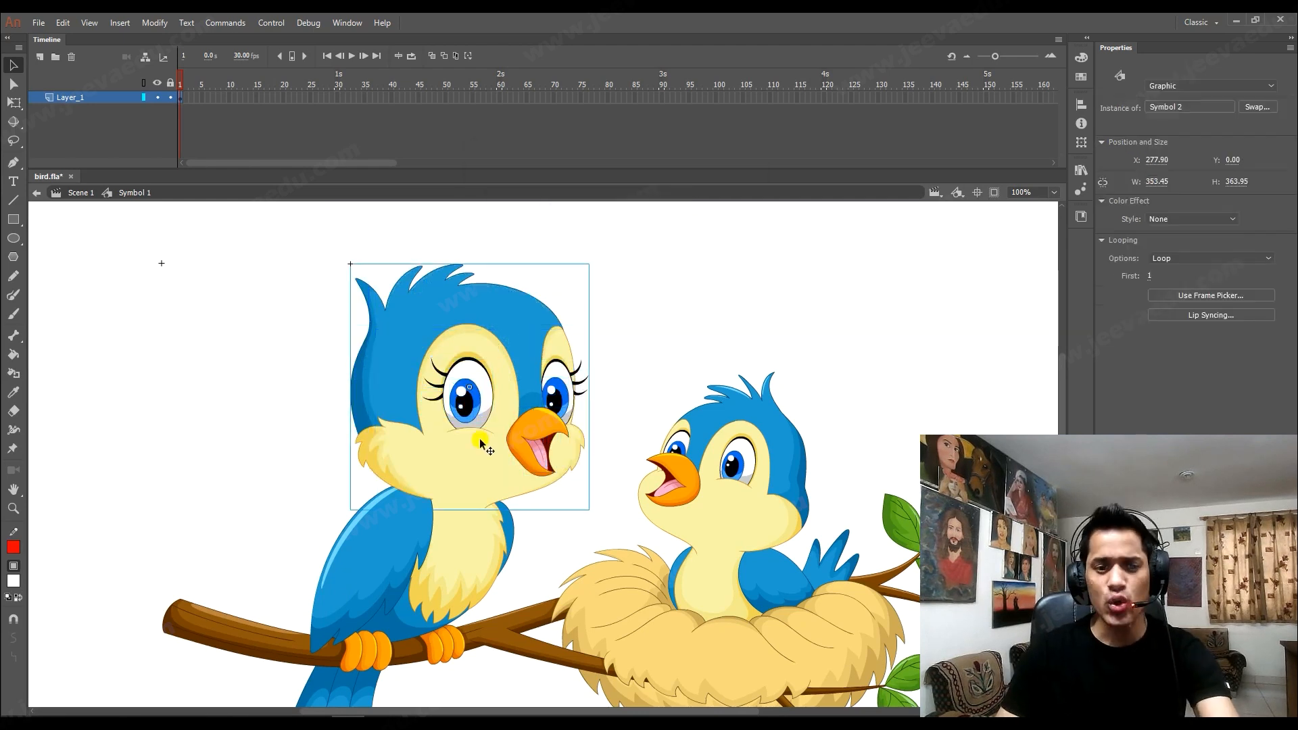
{"action": "key", "text": "ctrl+minus"}
{"action": "left_click_drag", "start_coordinate": [515, 443], "coordinate": [463, 406]}
{"action": "key", "text": "ctrl+z"}
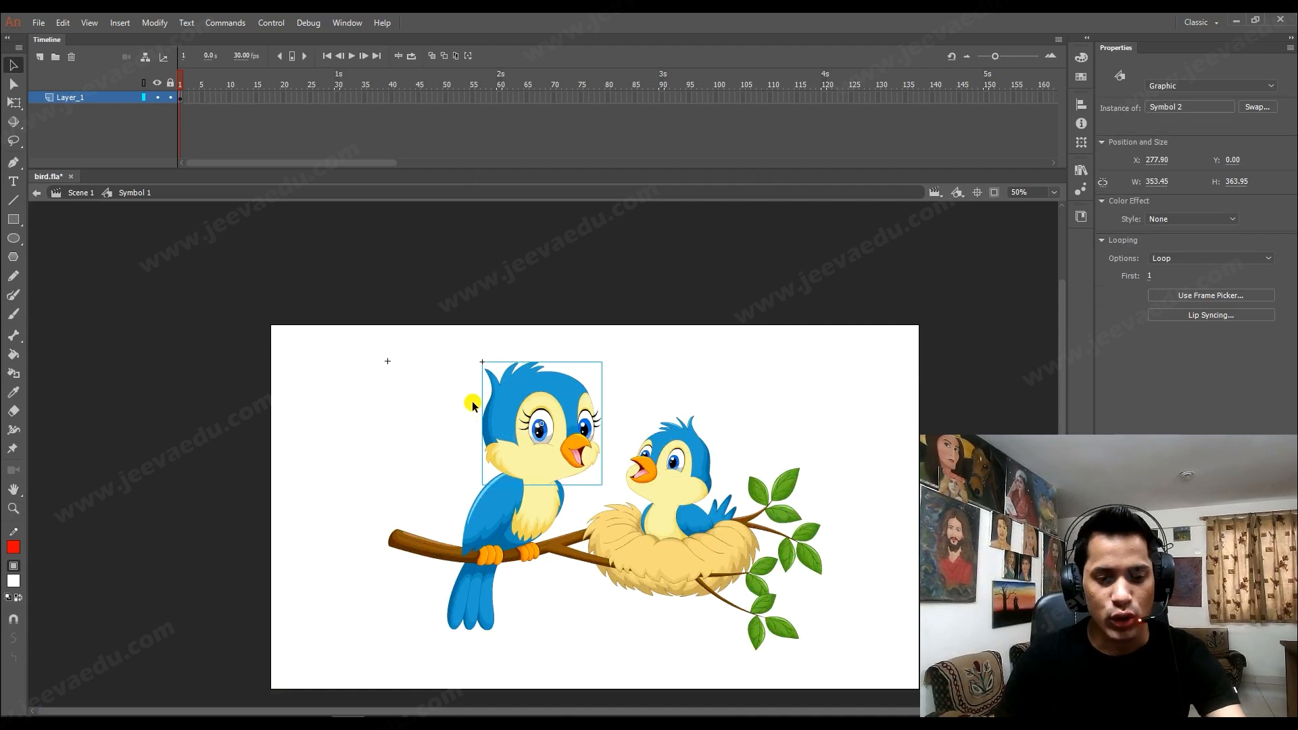
Transfer the large bird's head symbol to a new layer, keeping it in its original place.
{"action": "key", "text": "ctrl+x"}
{"action": "left_click", "coordinate": [42, 60]}
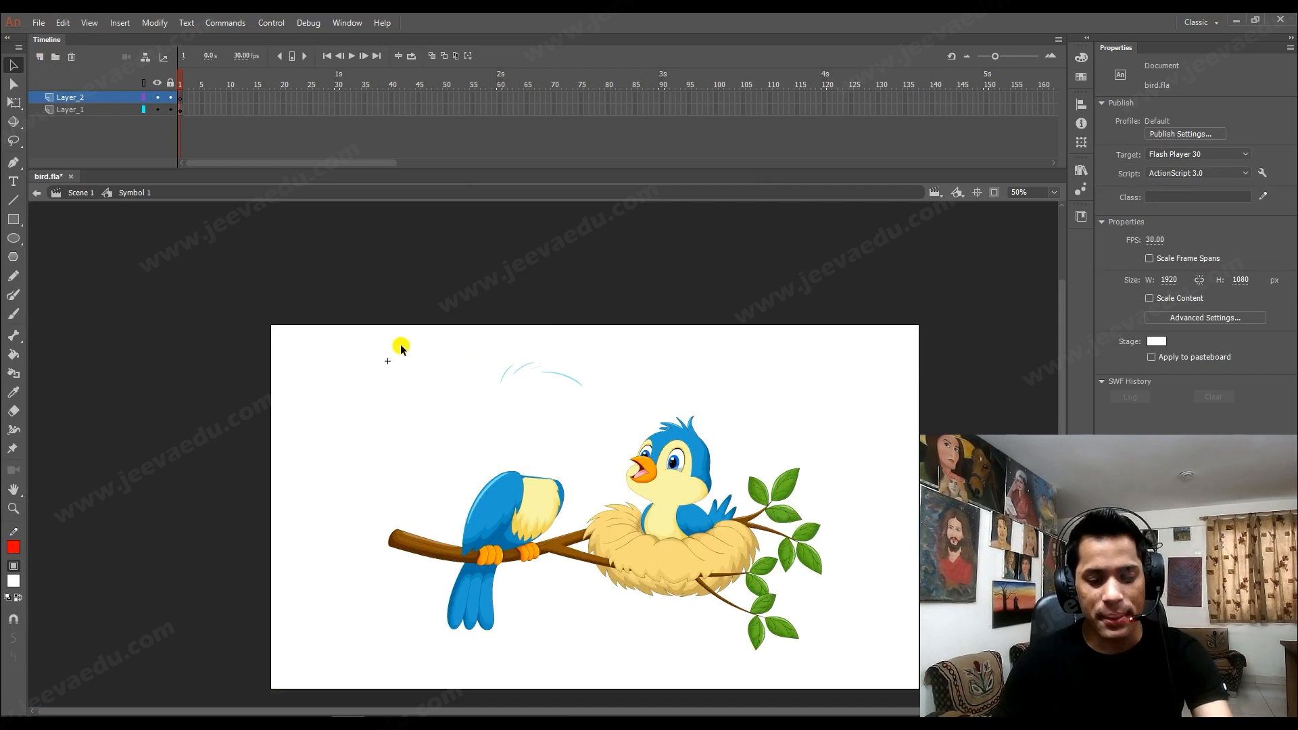
{"action": "right_click", "coordinate": [307, 344]}
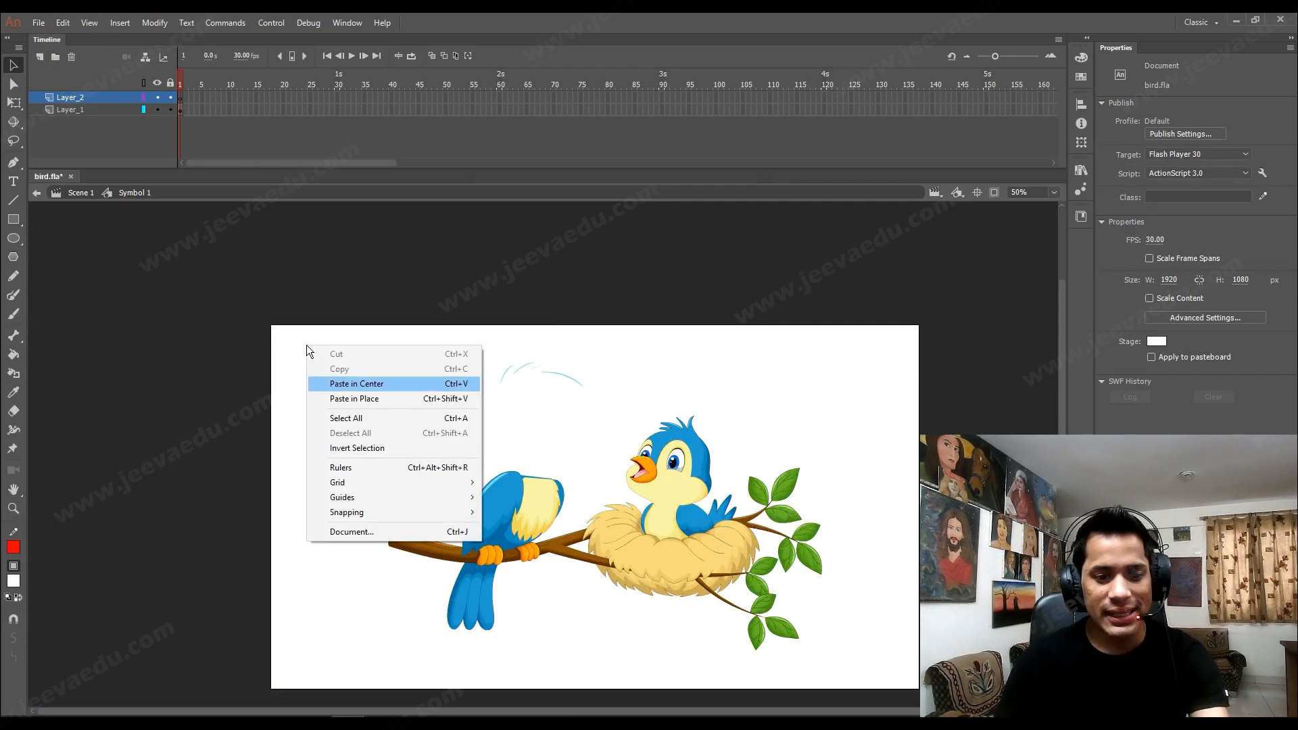
{"action": "left_click", "coordinate": [355, 400]}
Move the head symbol's transformation point to the base of the head, where it meets the neck.
{"action": "key", "text": "q"}
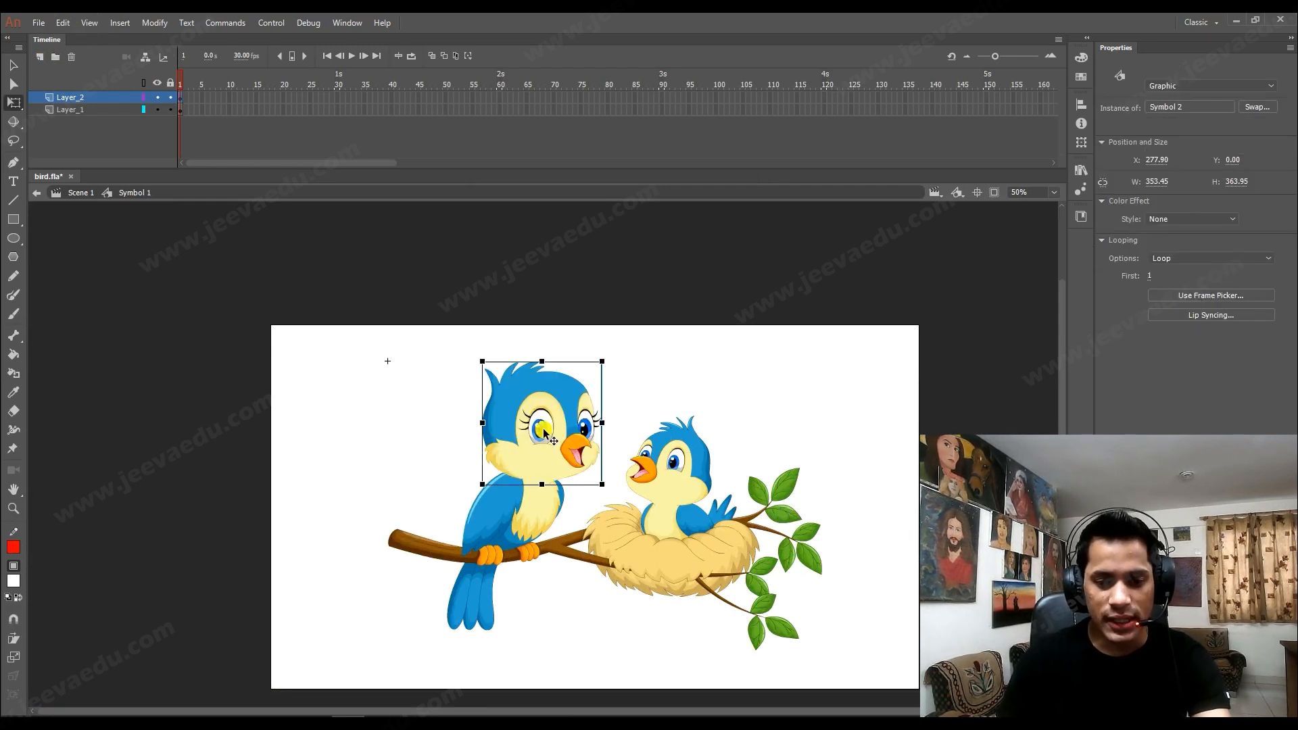
{"action": "key", "text": "z"}
{"action": "left_click", "coordinate": [485, 497]}
{"action": "key", "text": "v"}
{"action": "left_click_drag", "start_coordinate": [615, 460], "coordinate": [564, 531]}
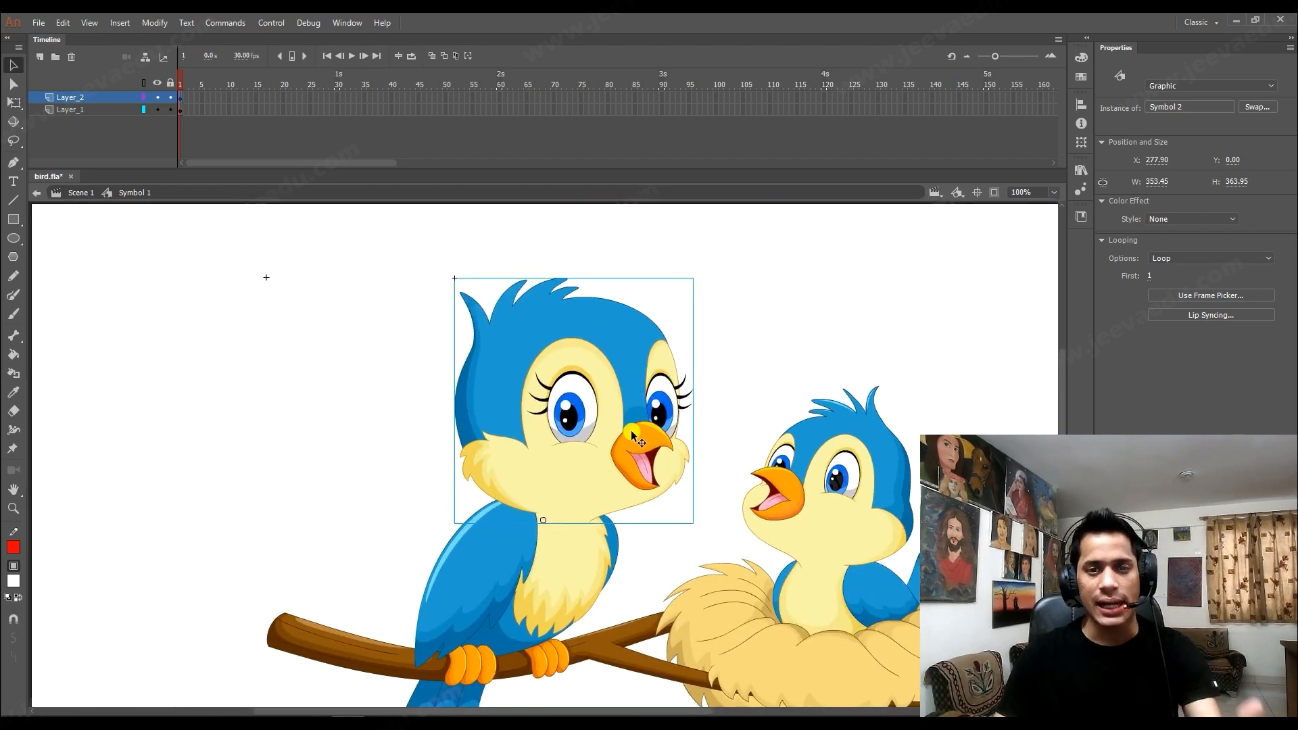
{"action": "left_click", "coordinate": [659, 405]}
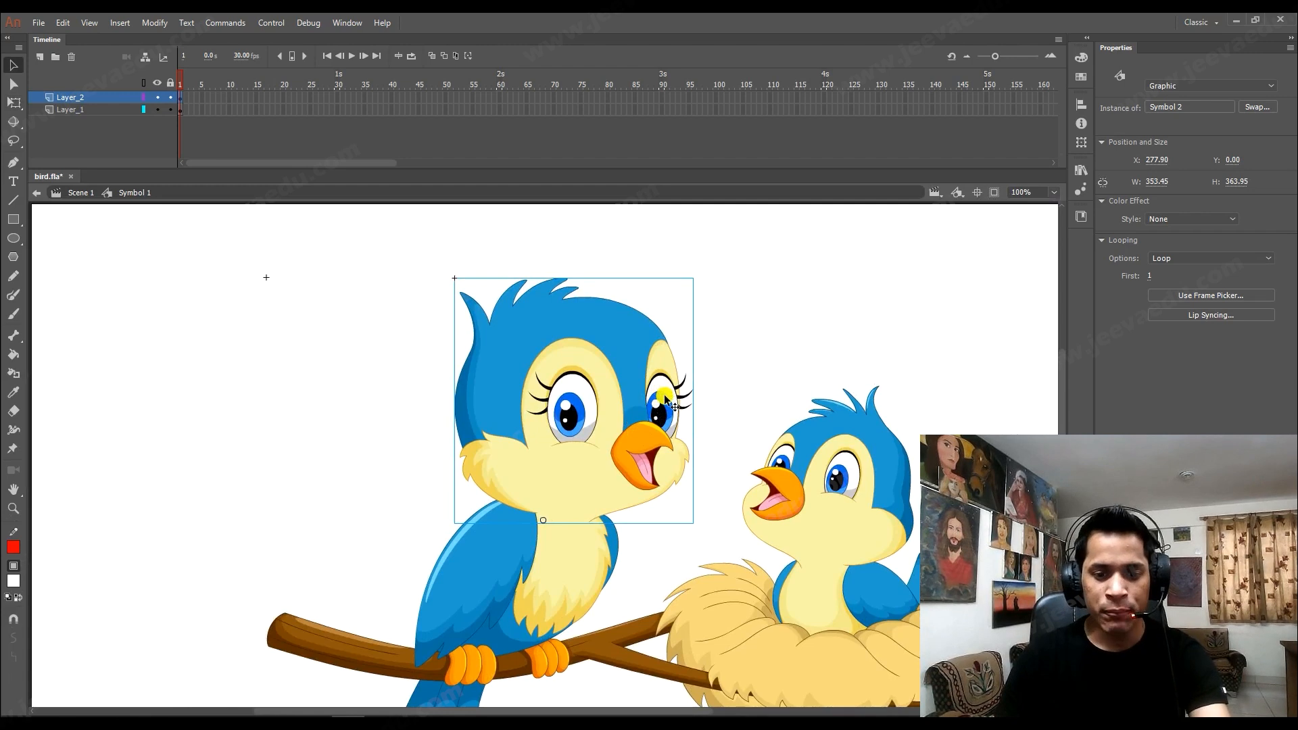
Open the large bird's head symbol for editing with nothing selected.
{"action": "double_click", "coordinate": [582, 431]}
{"action": "left_click", "coordinate": [703, 300]}
{"action": "key", "text": "z"}
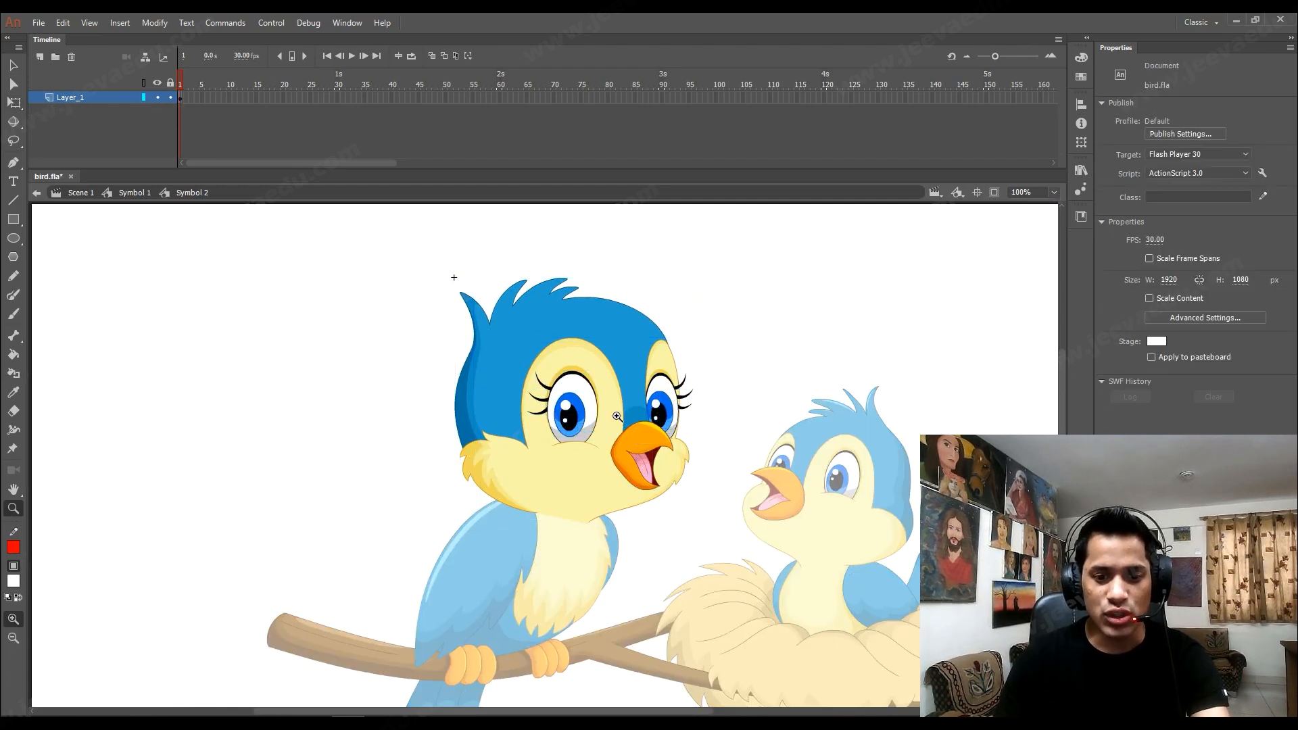
{"action": "left_click", "coordinate": [614, 414]}
{"action": "key", "text": "v"}
Try selecting the iris, pupil, highlight and shading of the bird's larger eye and moving them off the face.
{"action": "left_click", "coordinate": [448, 460]}
{"action": "left_click", "coordinate": [446, 390], "text": "shift"}
{"action": "left_click", "coordinate": [446, 436], "text": "shift"}
{"action": "left_click", "coordinate": [468, 501], "text": "shift"}
{"action": "left_click", "coordinate": [472, 503], "text": "shift"}
{"action": "left_click_drag", "start_coordinate": [490, 498], "coordinate": [193, 470]}
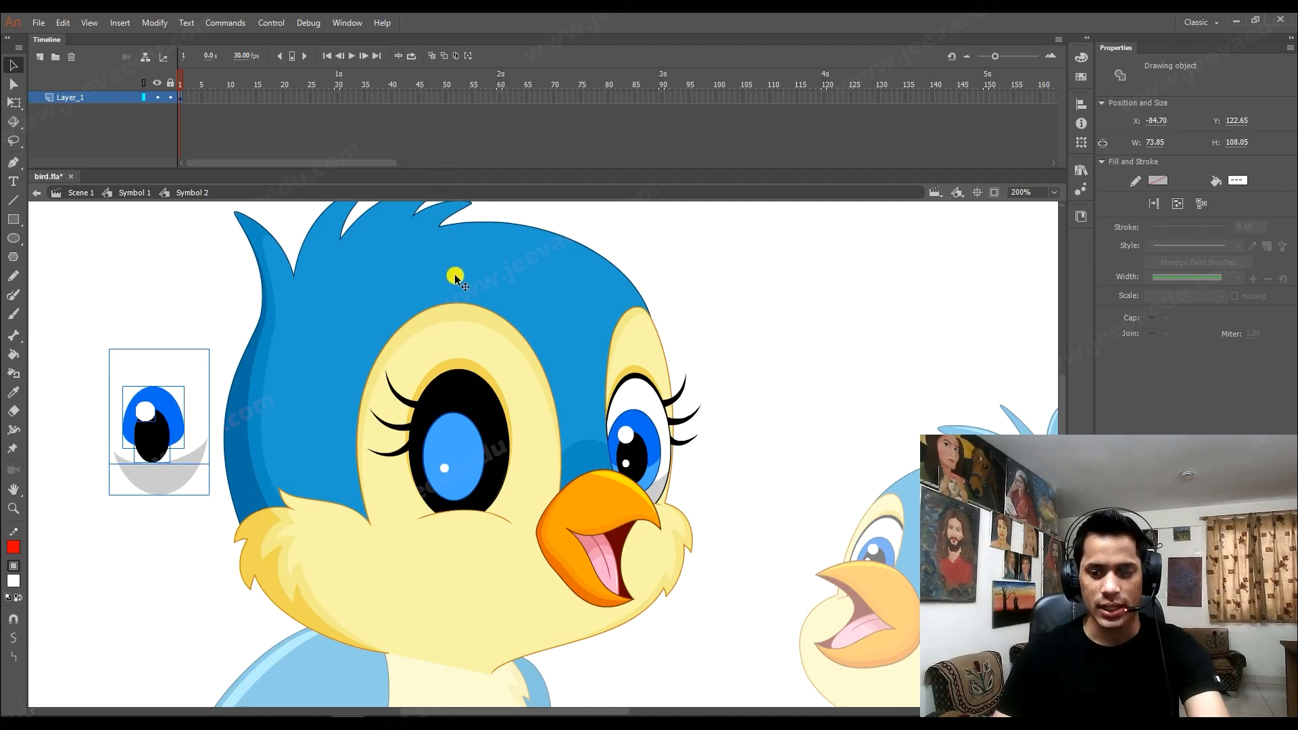
{"action": "key", "text": "ctrl+z"}
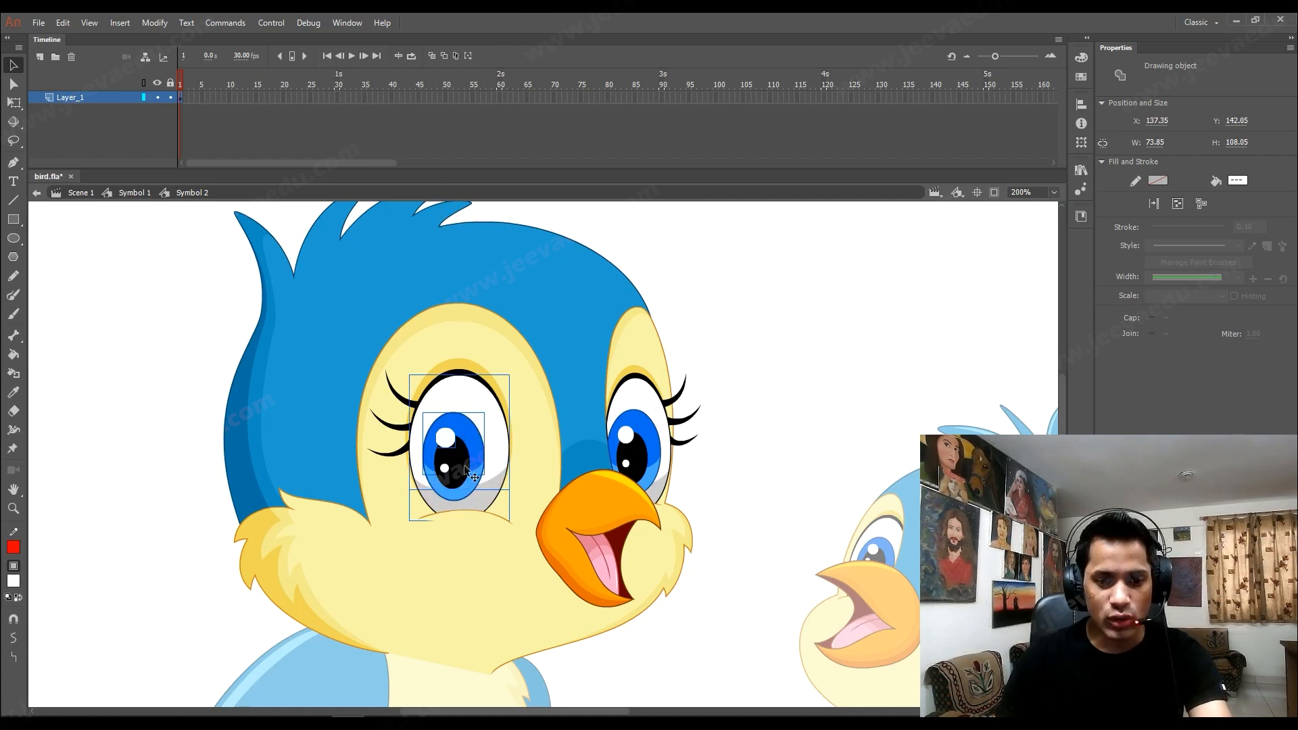
Try adding more pieces of the larger eye to the selection, testing with moves off the eye and undoing them.
{"action": "left_click", "coordinate": [473, 374], "text": "shift"}
{"action": "left_click", "coordinate": [469, 419]}
{"action": "left_click_drag", "start_coordinate": [470, 418], "coordinate": [653, 401]}
{"action": "key", "text": "ctrl+z"}
{"action": "key", "text": "ctrl+z"}
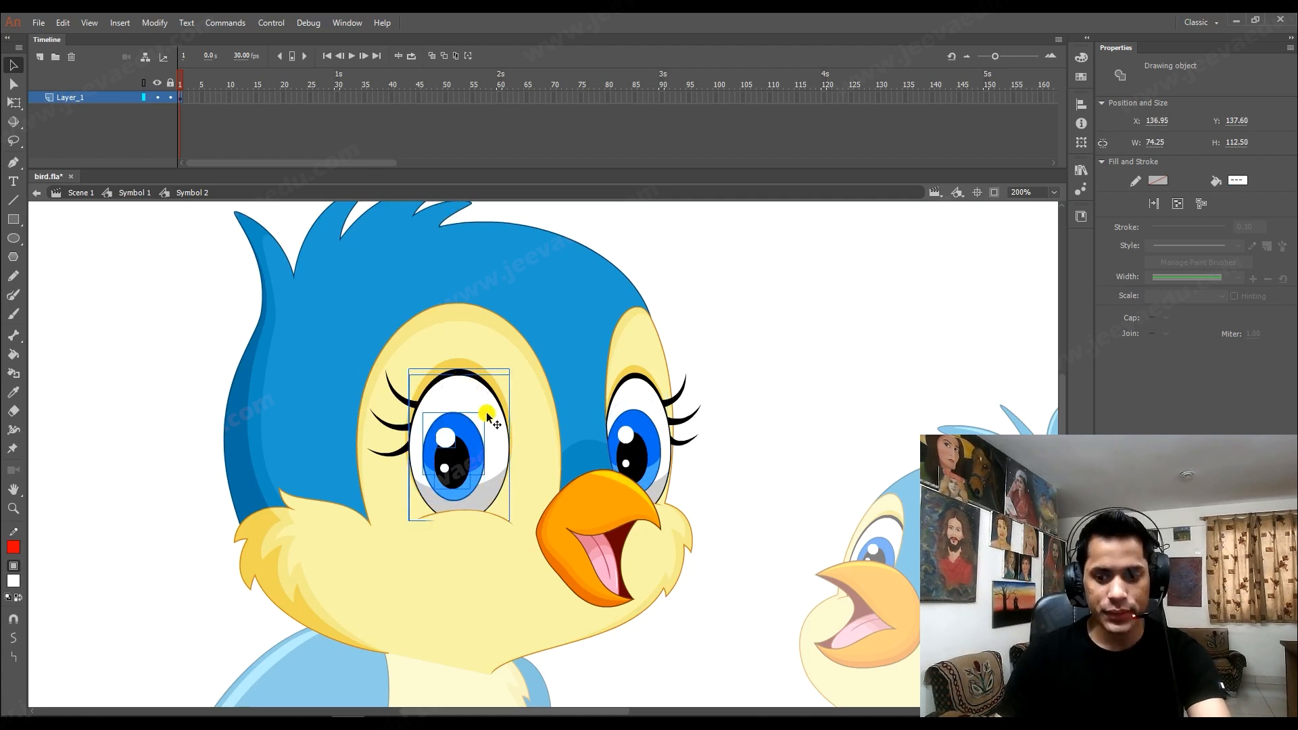
{"action": "left_click", "coordinate": [486, 417]}
{"action": "left_click_drag", "start_coordinate": [487, 417], "coordinate": [334, 420]}
{"action": "key", "text": "ctrl+z"}
{"action": "key", "text": "ctrl+z"}
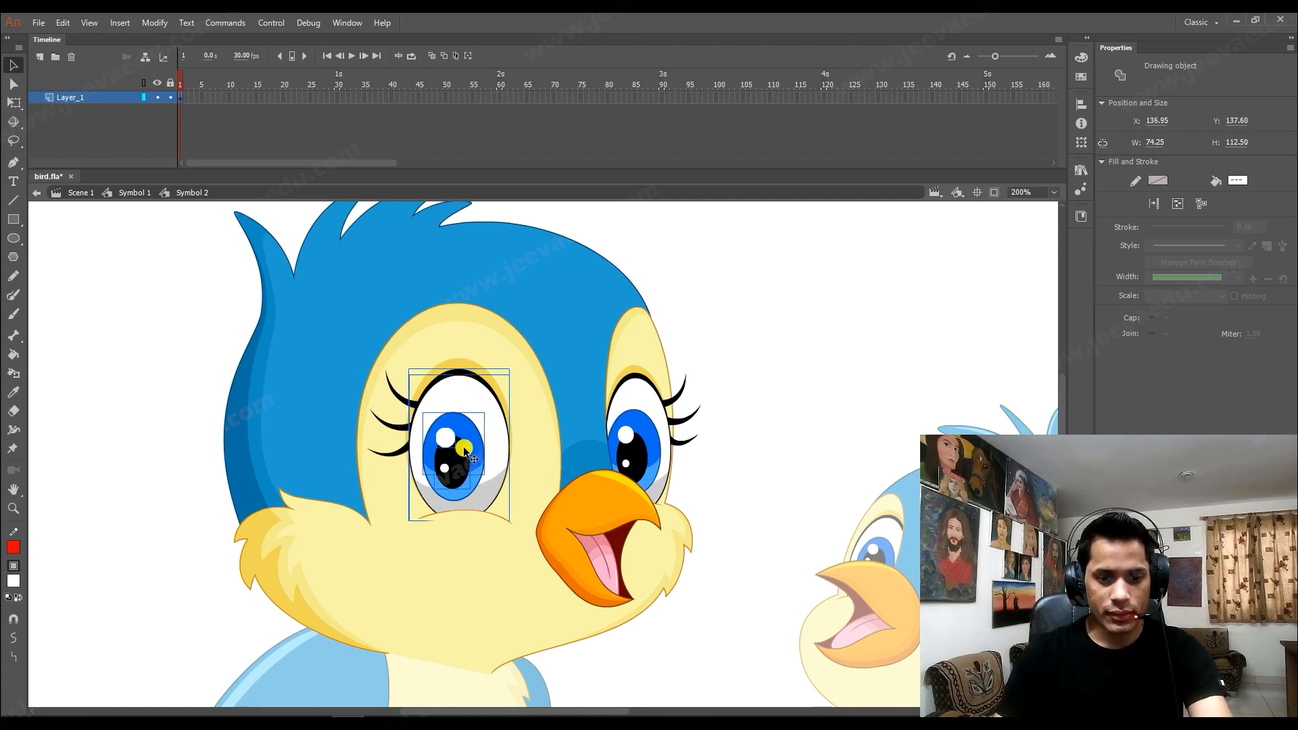
{"action": "left_click", "coordinate": [462, 399], "text": "shift"}
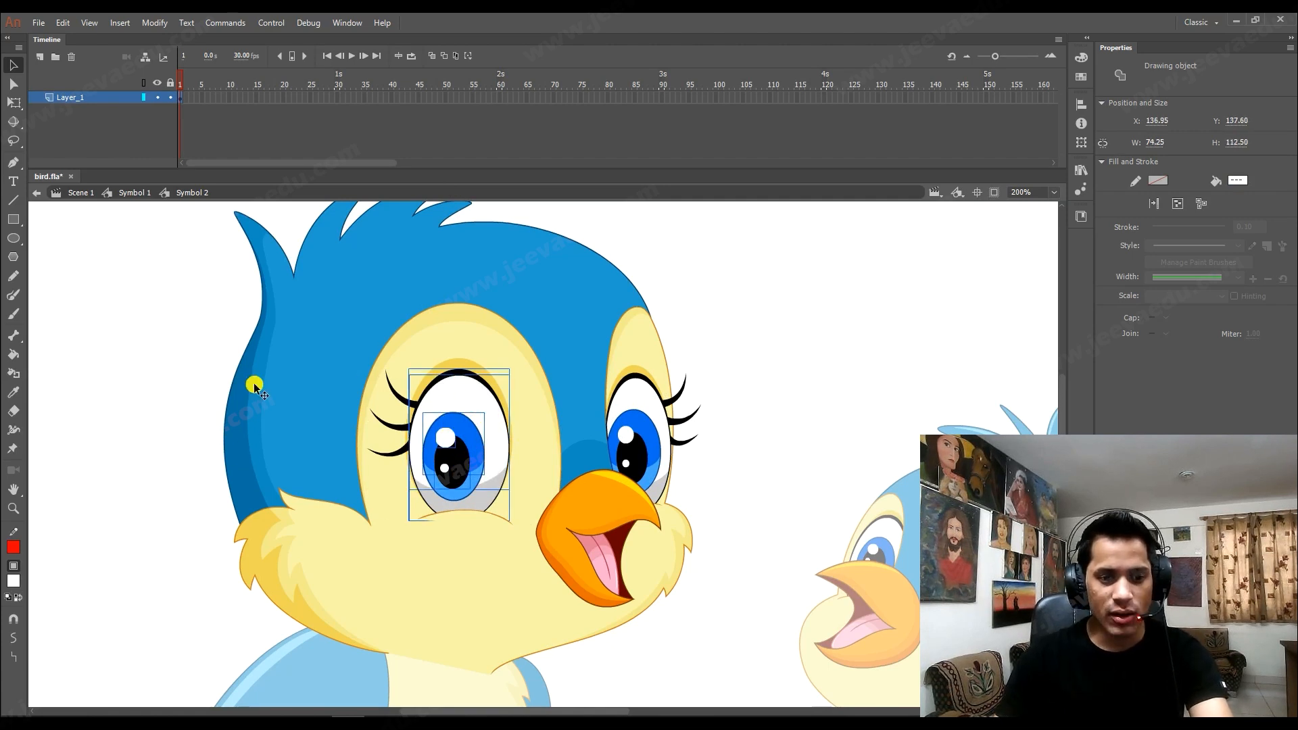
Try to isolate the larger eye and its lashes by area-selecting them and excluding the head and face shapes.
{"action": "left_click_drag", "start_coordinate": [188, 304], "coordinate": [486, 436]}
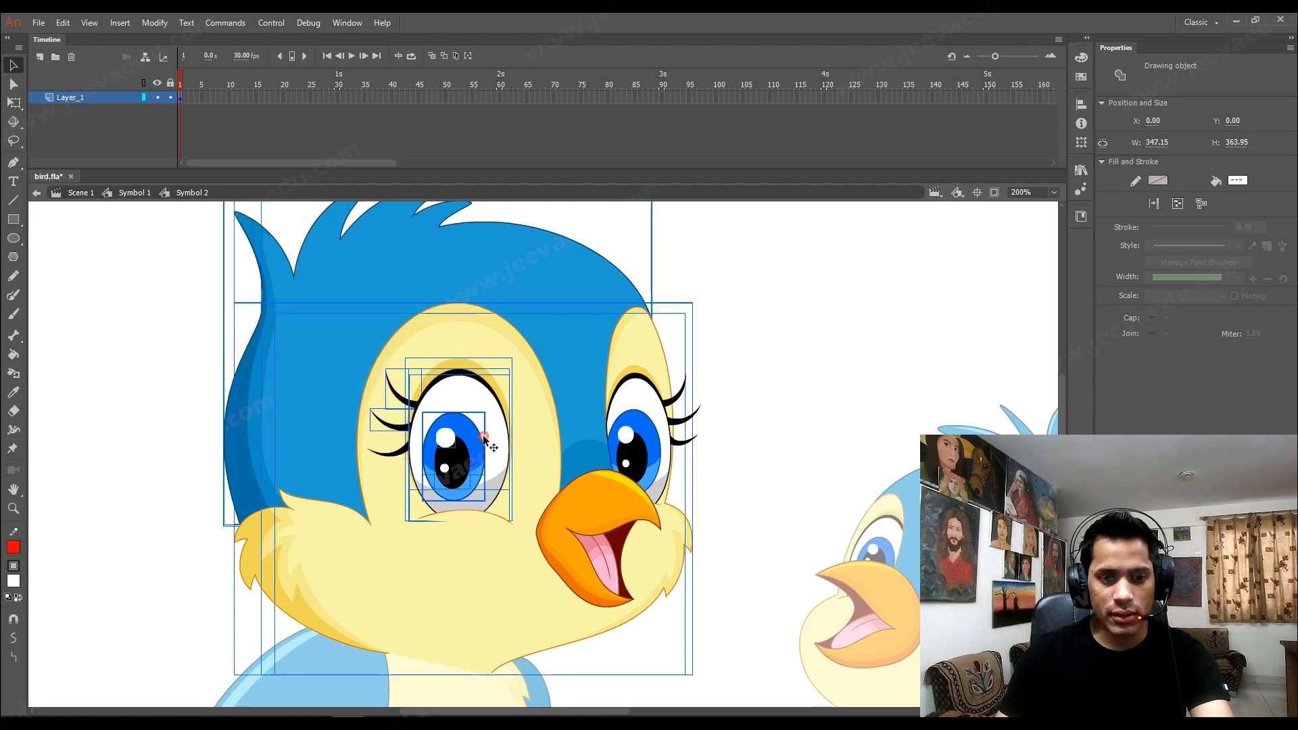
{"action": "left_click", "coordinate": [439, 335], "text": "shift"}
{"action": "left_click", "coordinate": [369, 289], "text": "shift"}
{"action": "left_click", "coordinate": [232, 409], "text": "shift"}
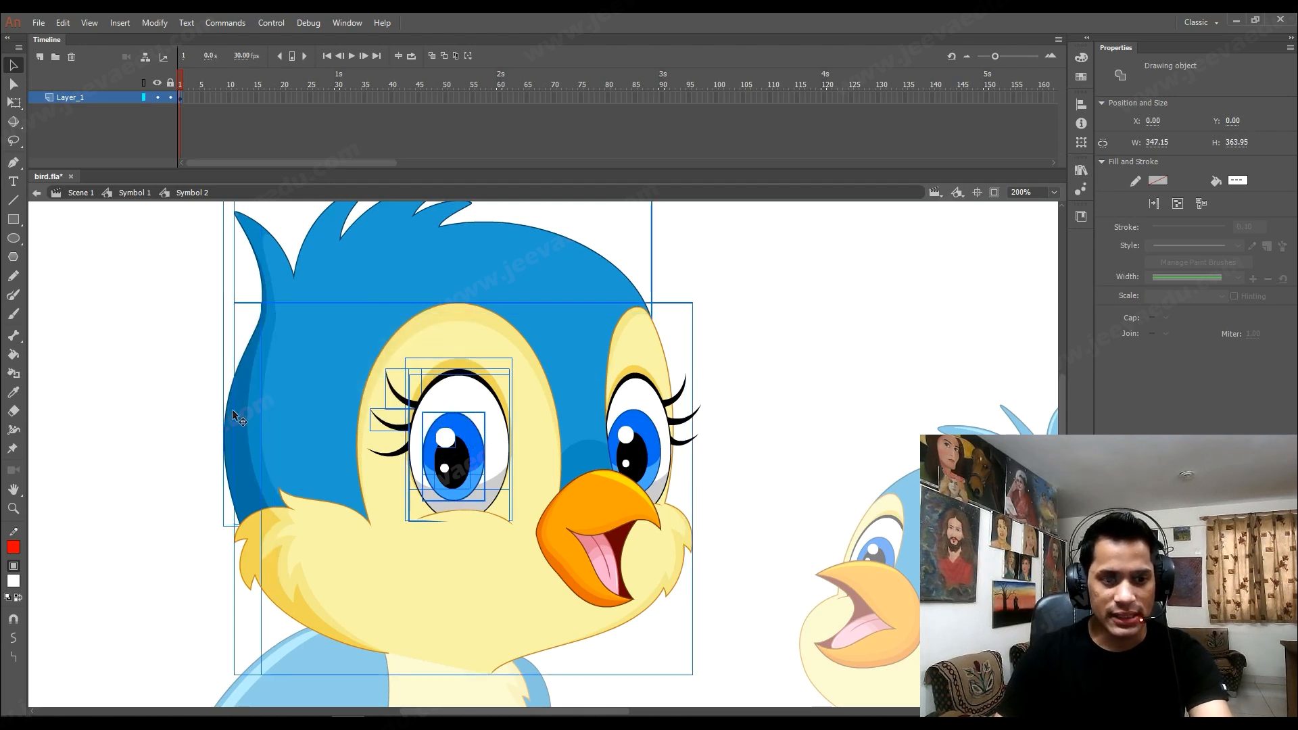
{"action": "left_click", "coordinate": [257, 343], "text": "shift"}
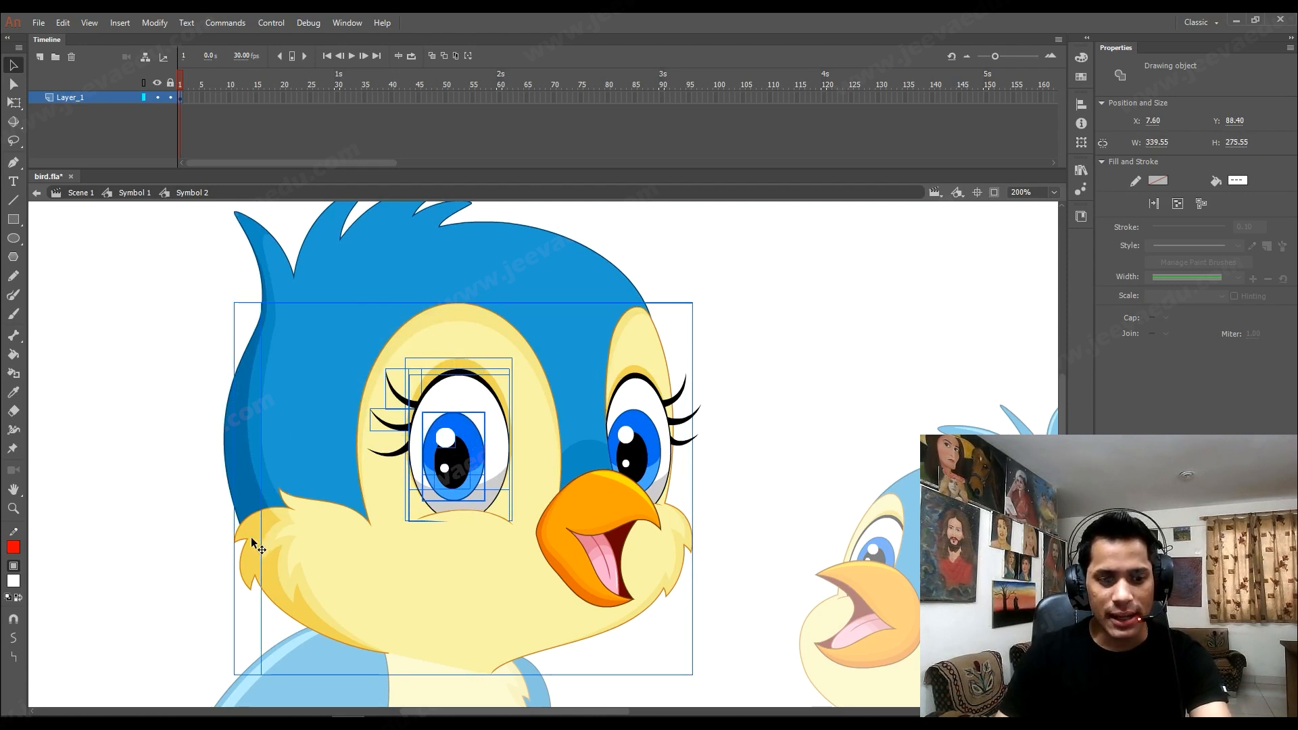
{"action": "left_click", "coordinate": [249, 489], "text": "shift"}
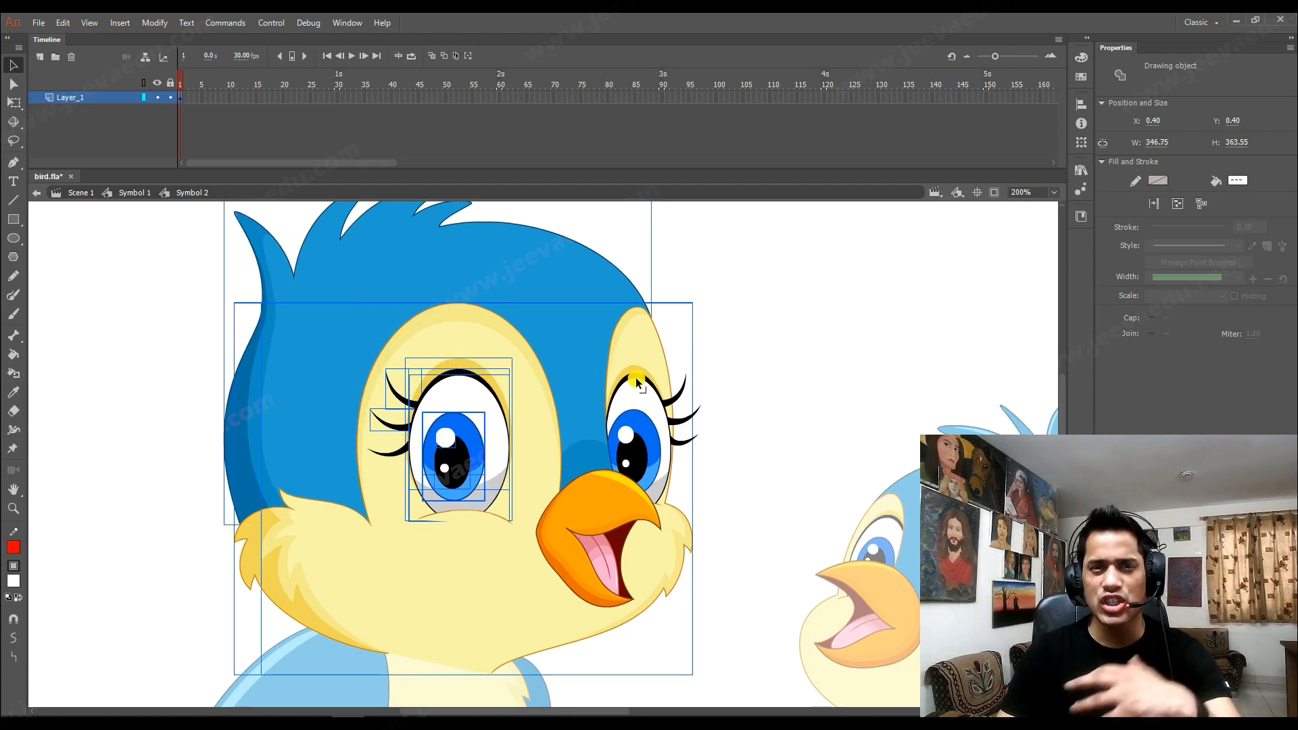
{"action": "left_click", "coordinate": [135, 442]}
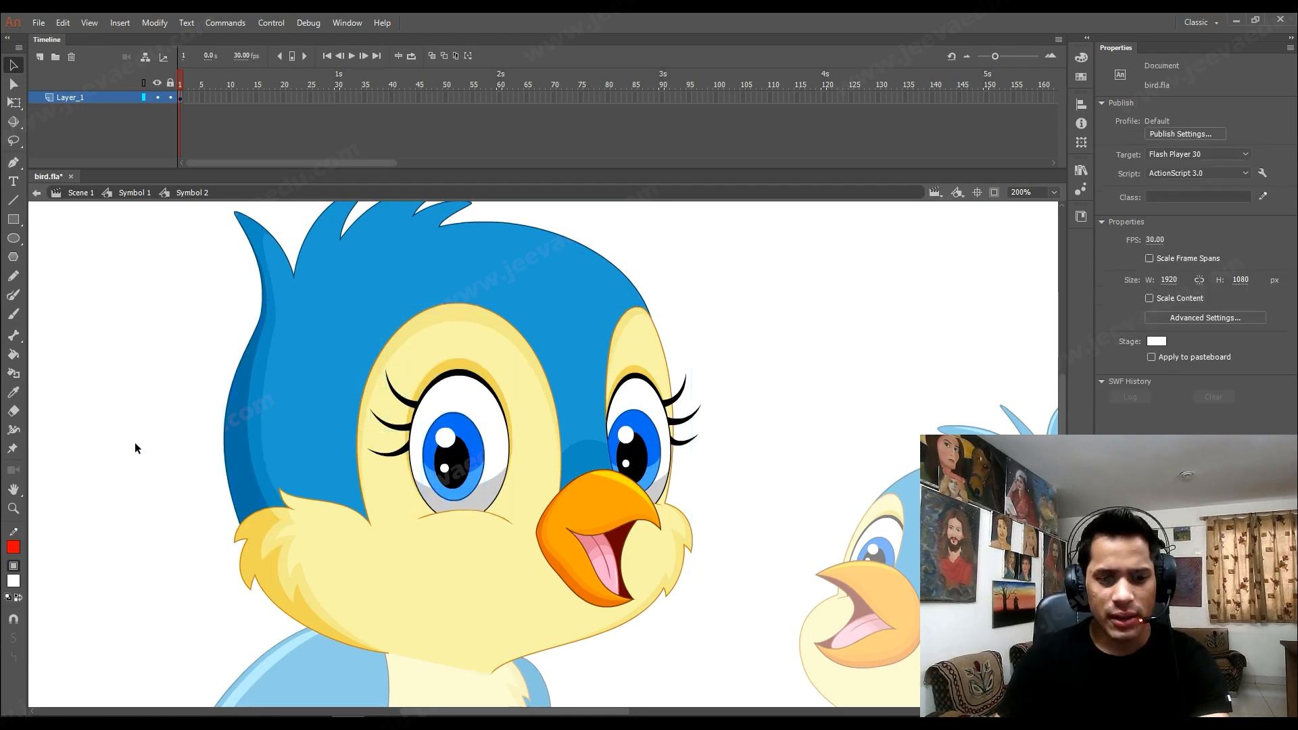
Select the larger eye's highlights, pupil and iris together with the white of the eye and its lower shading.
{"action": "left_click", "coordinate": [442, 446]}
{"action": "key", "text": "z"}
{"action": "left_click", "coordinate": [443, 449]}
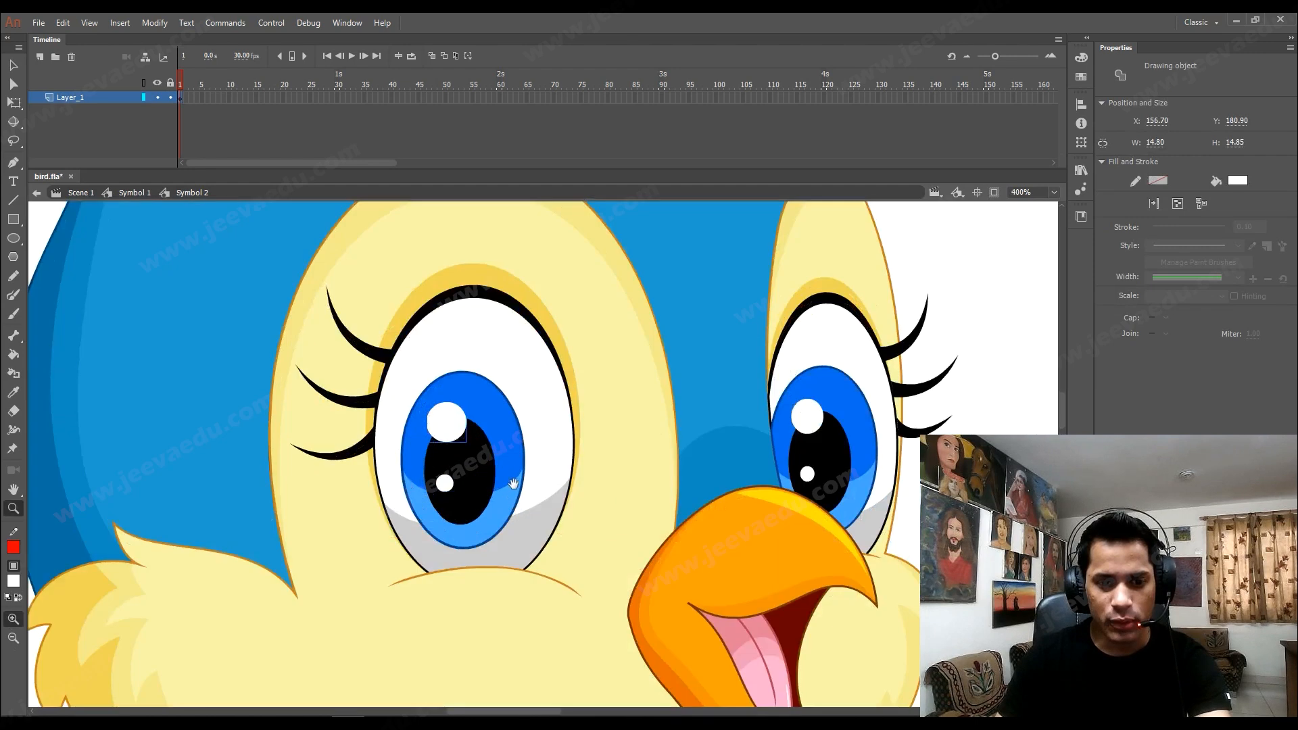
{"action": "left_click_drag", "start_coordinate": [514, 484], "coordinate": [557, 484]}
{"action": "key", "text": "v"}
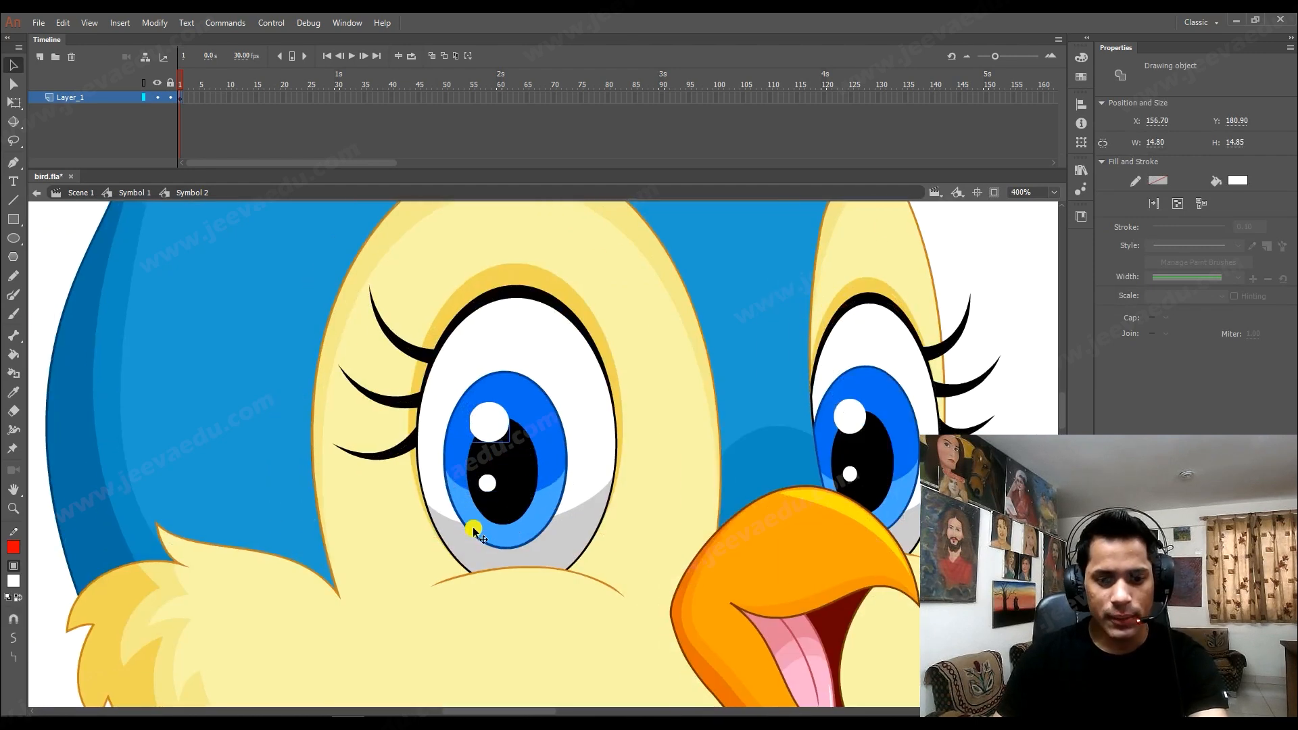
{"action": "left_click_drag", "start_coordinate": [489, 487], "coordinate": [524, 484]}
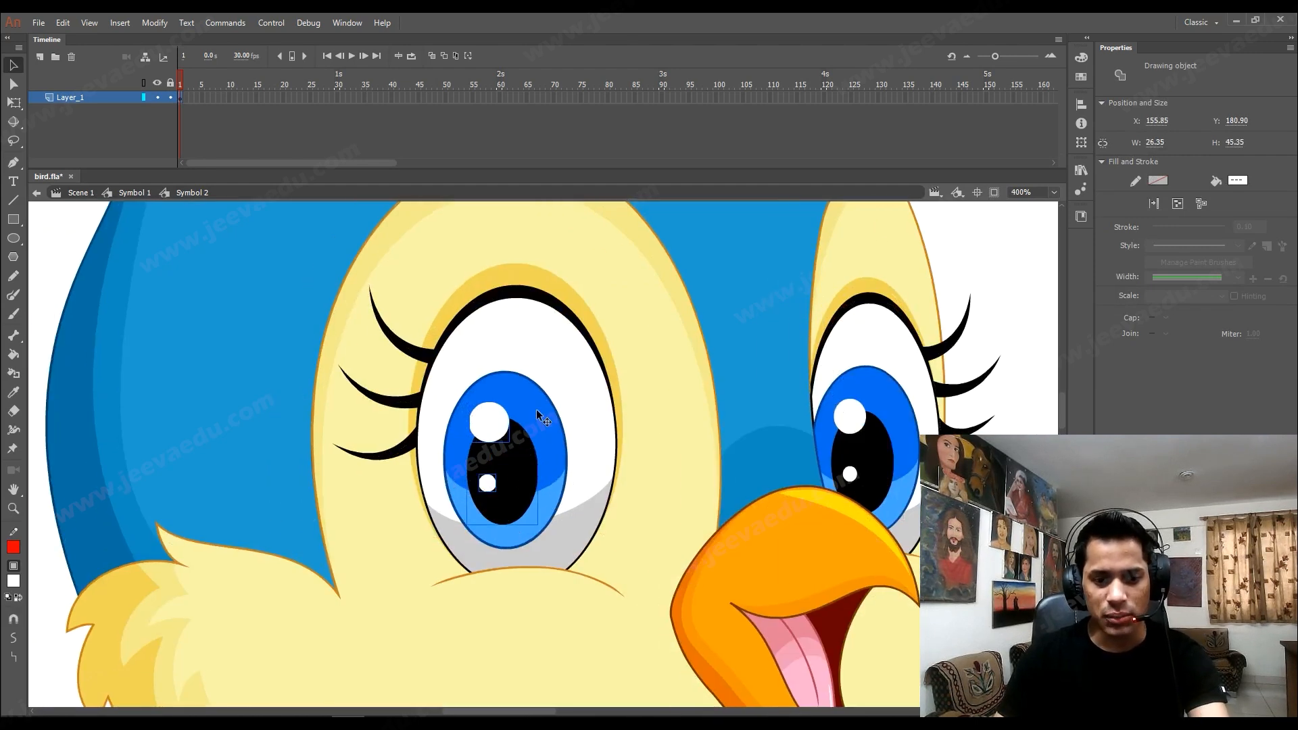
{"action": "left_click", "coordinate": [592, 401], "text": "shift"}
{"action": "left_click", "coordinate": [580, 534], "text": "shift"}
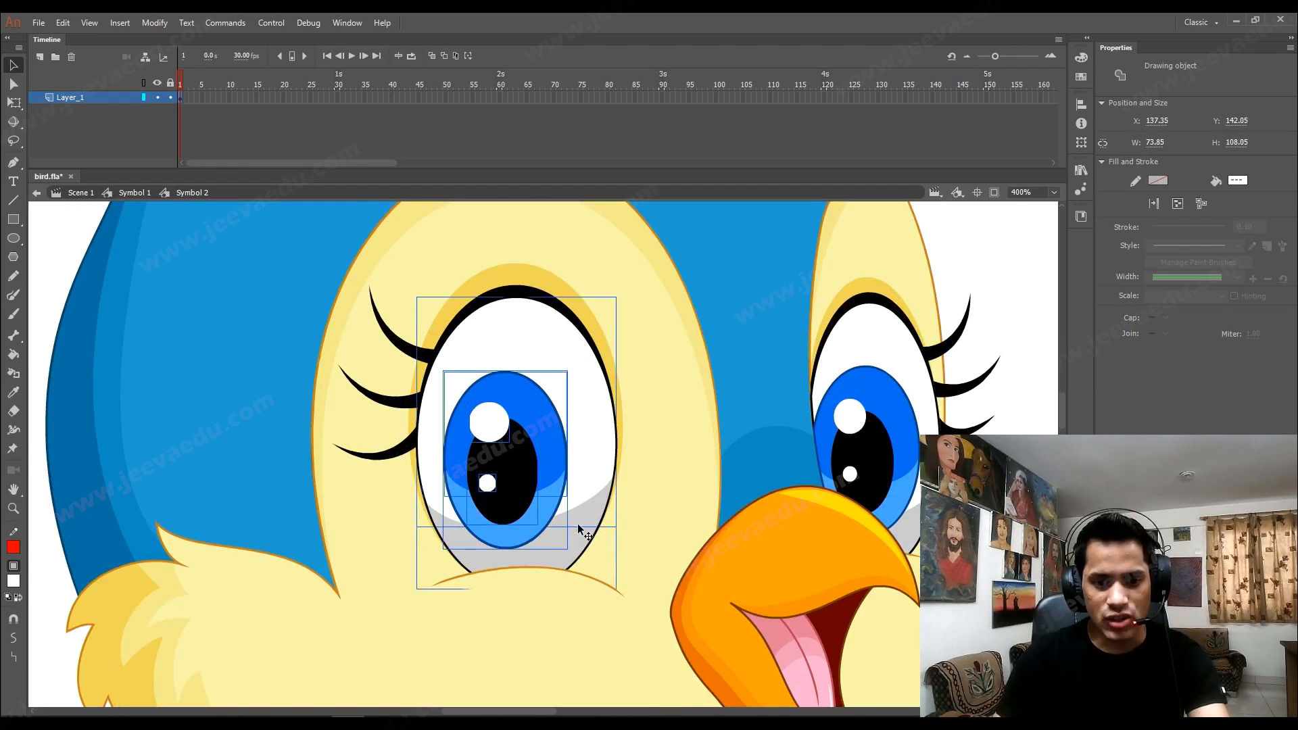
Add the larger eye's upper lid line, yellow lid shading and three lashes to the selection.
{"action": "left_click", "coordinate": [552, 292], "text": "shift"}
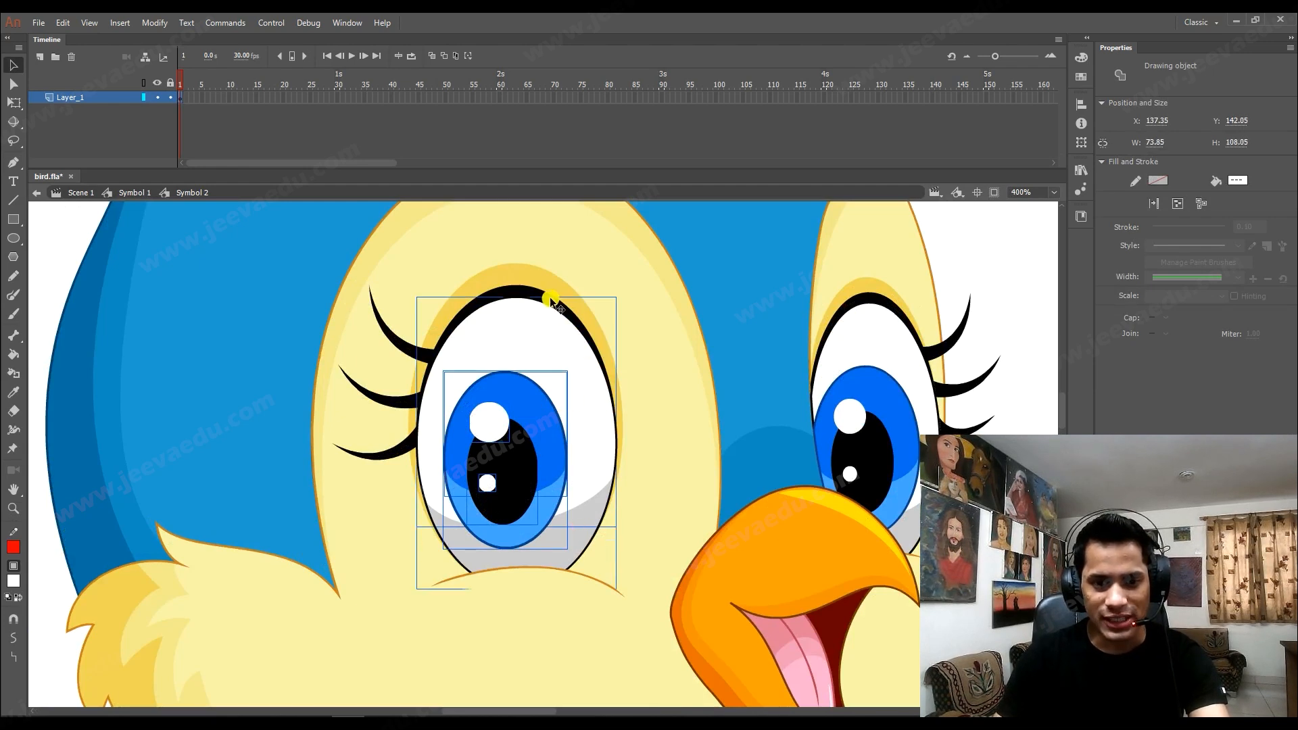
{"action": "left_click", "coordinate": [505, 270], "text": "shift"}
{"action": "left_click", "coordinate": [429, 348], "text": "shift"}
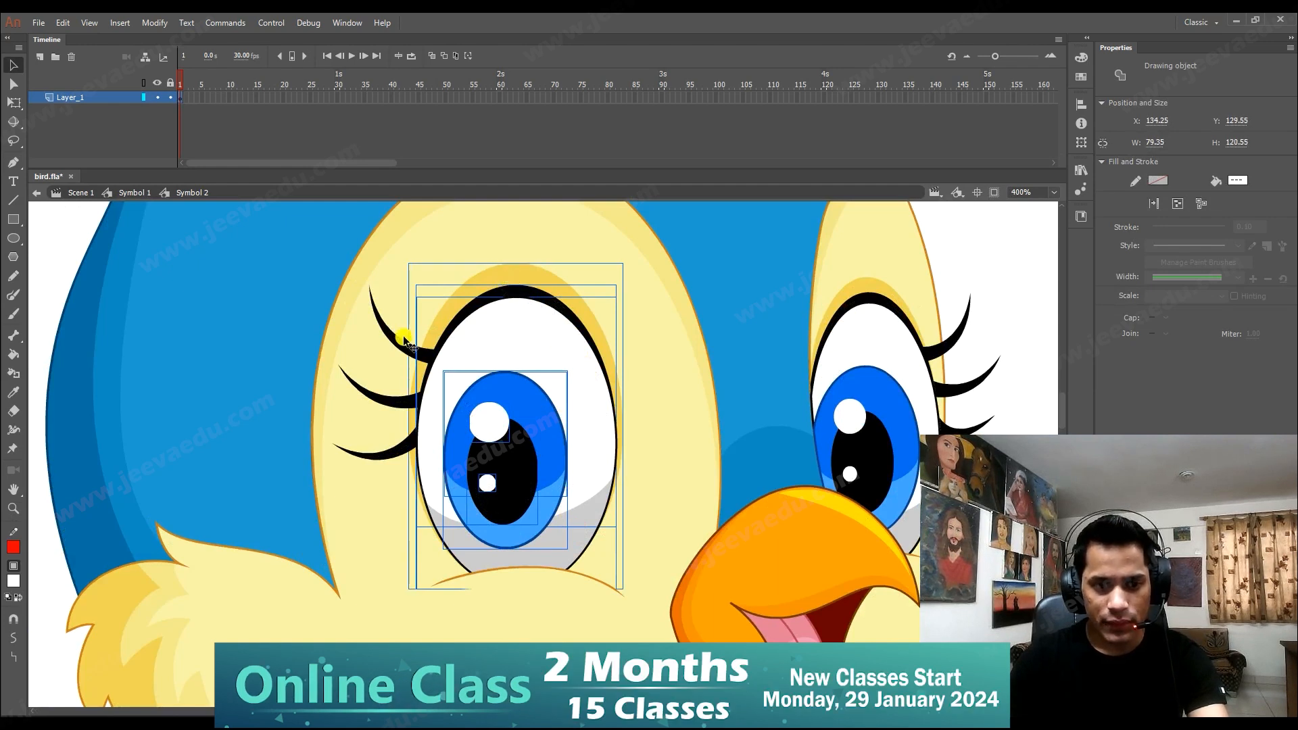
{"action": "left_click", "coordinate": [402, 340], "text": "shift"}
{"action": "left_click", "coordinate": [399, 406], "text": "shift"}
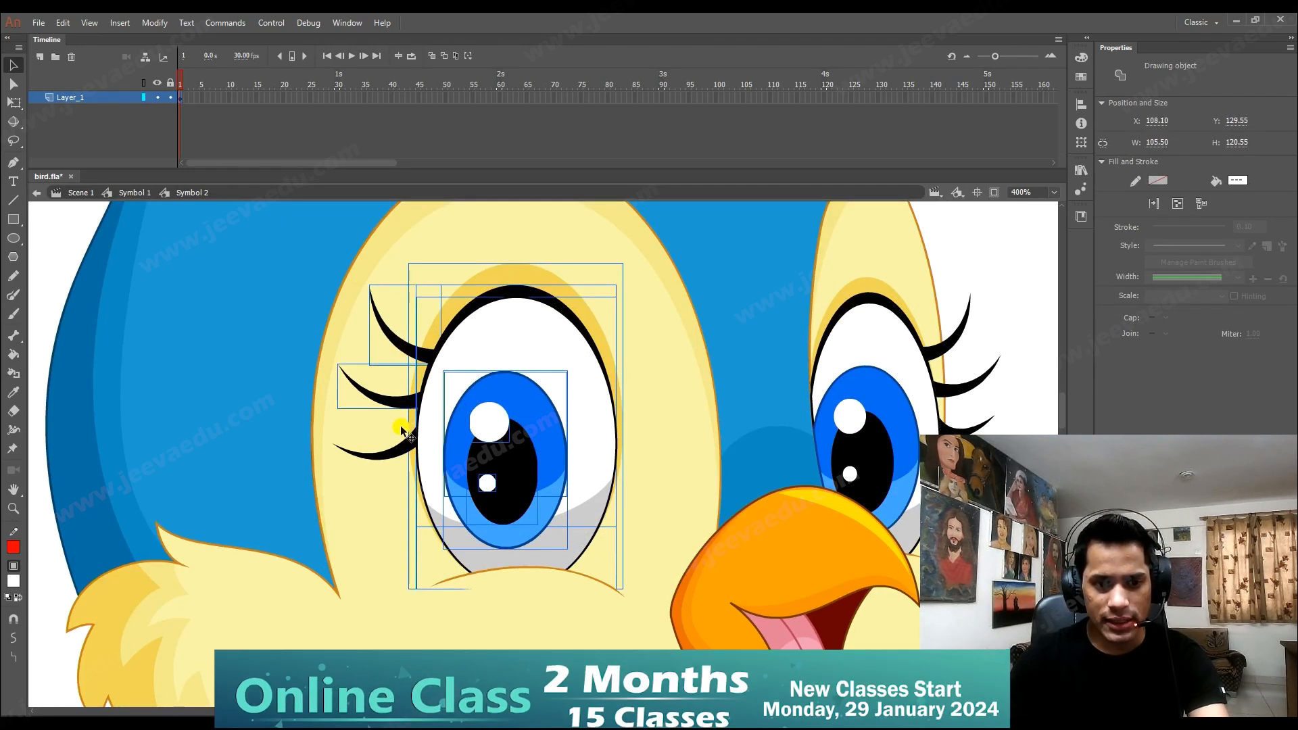
{"action": "left_click", "coordinate": [406, 447], "text": "shift"}
Add the larger eye's missed iris piece, outline and lower lid fold to the selection, testing with deletions and undoing them.
{"action": "key", "text": "Delete"}
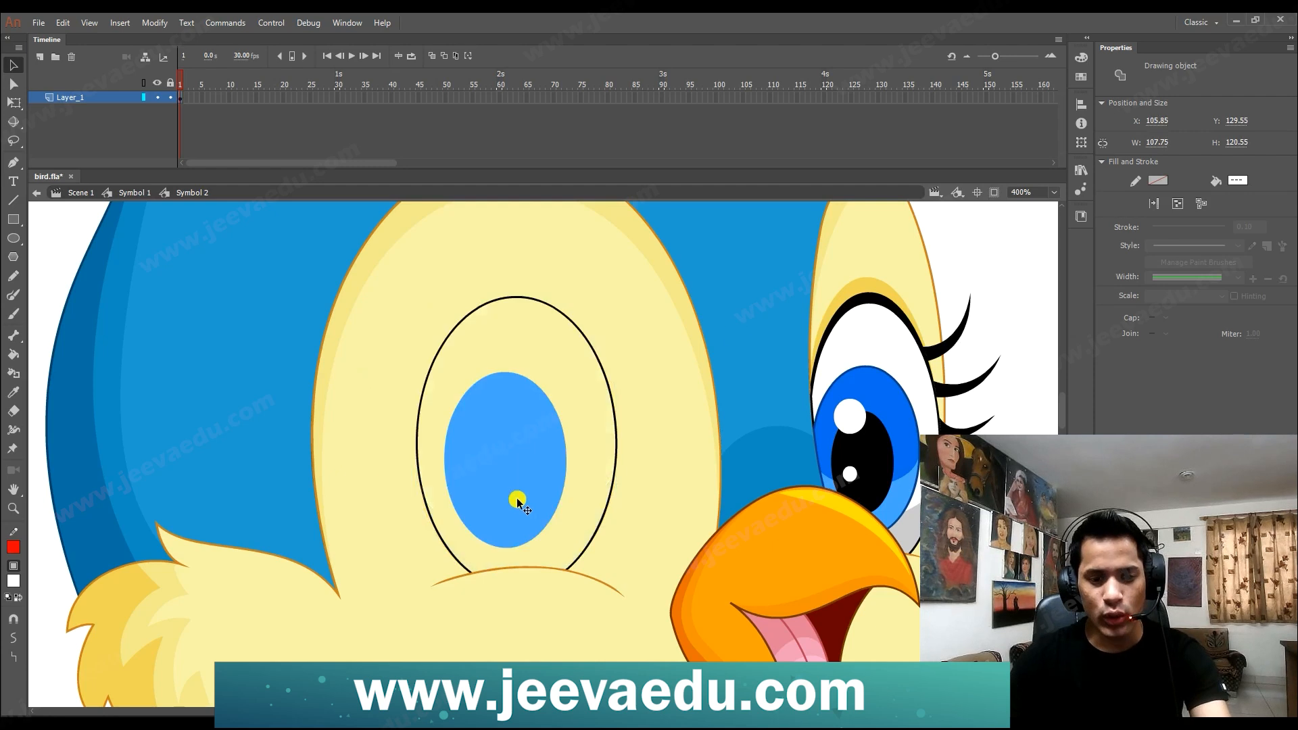
{"action": "key", "text": "ctrl+z"}
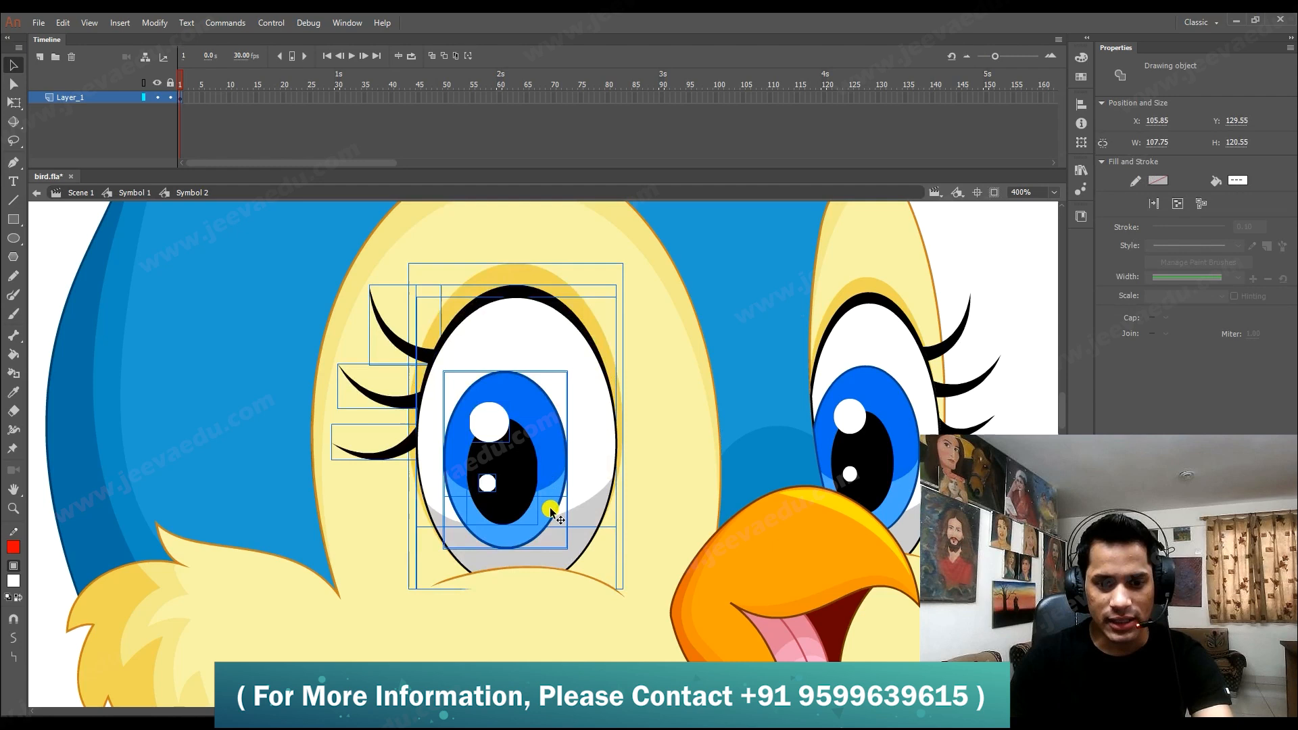
{"action": "key", "text": "Delete"}
{"action": "key", "text": "ctrl+z"}
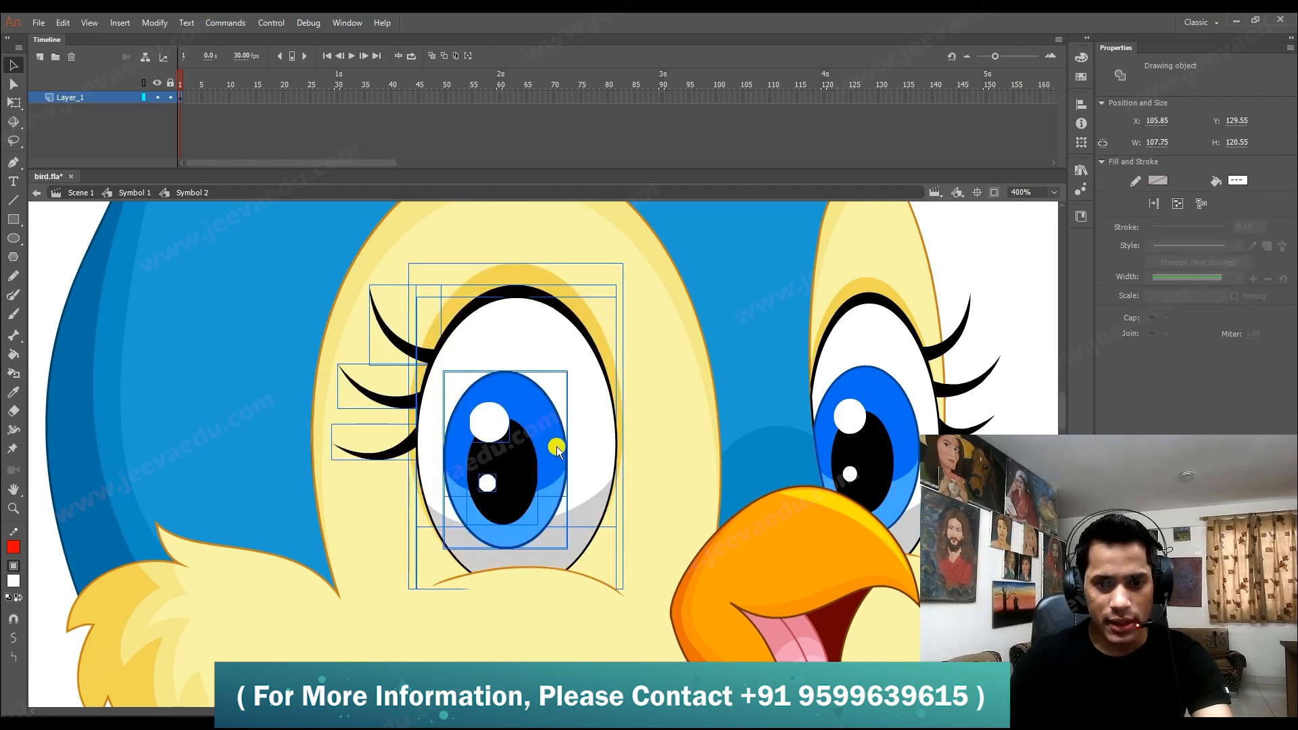
{"action": "left_click", "coordinate": [574, 566], "text": "shift"}
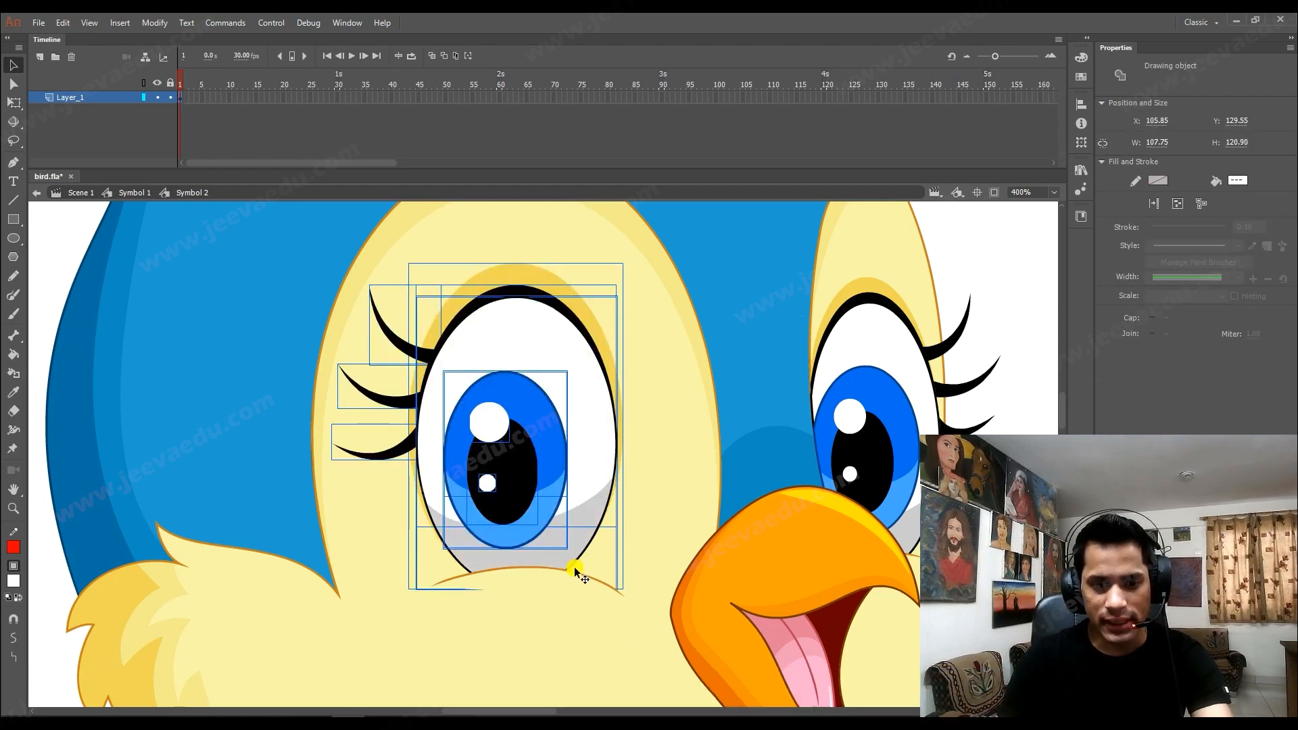
{"action": "left_click", "coordinate": [570, 574], "text": "shift"}
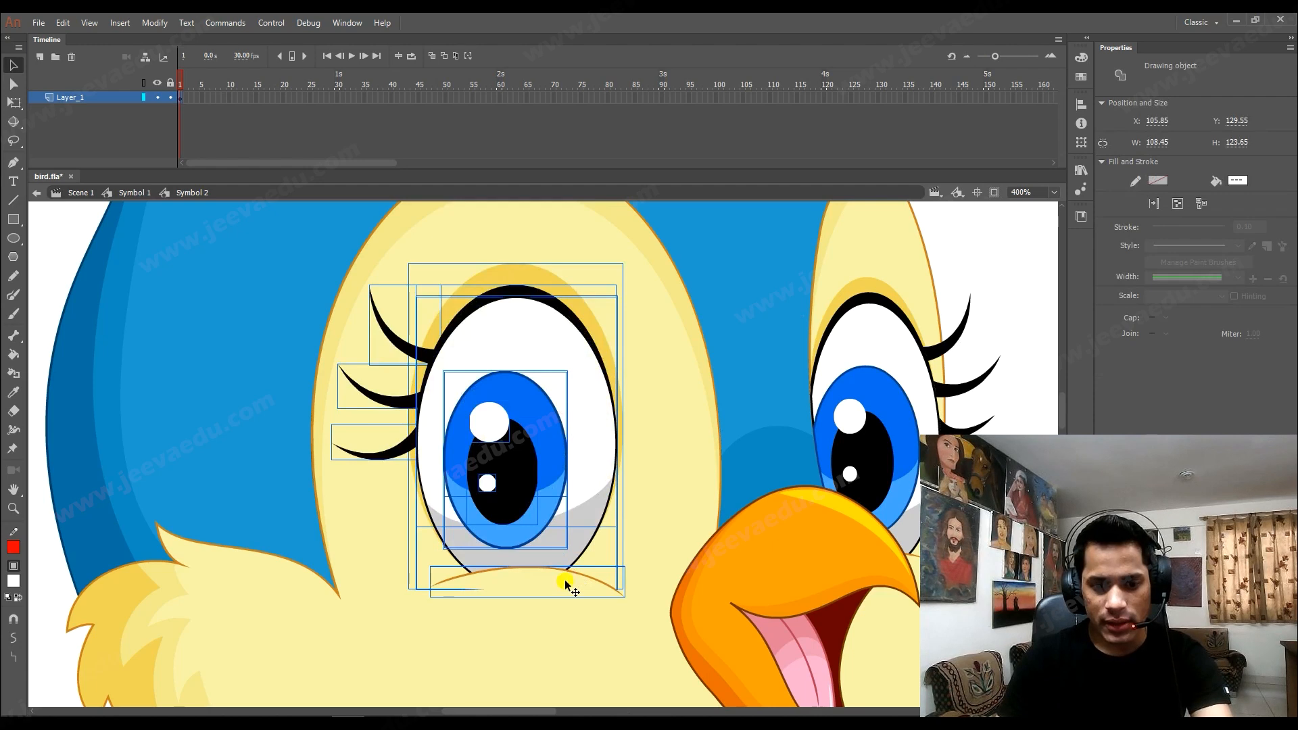
{"action": "key", "text": "Delete"}
{"action": "key", "text": "ctrl+z"}
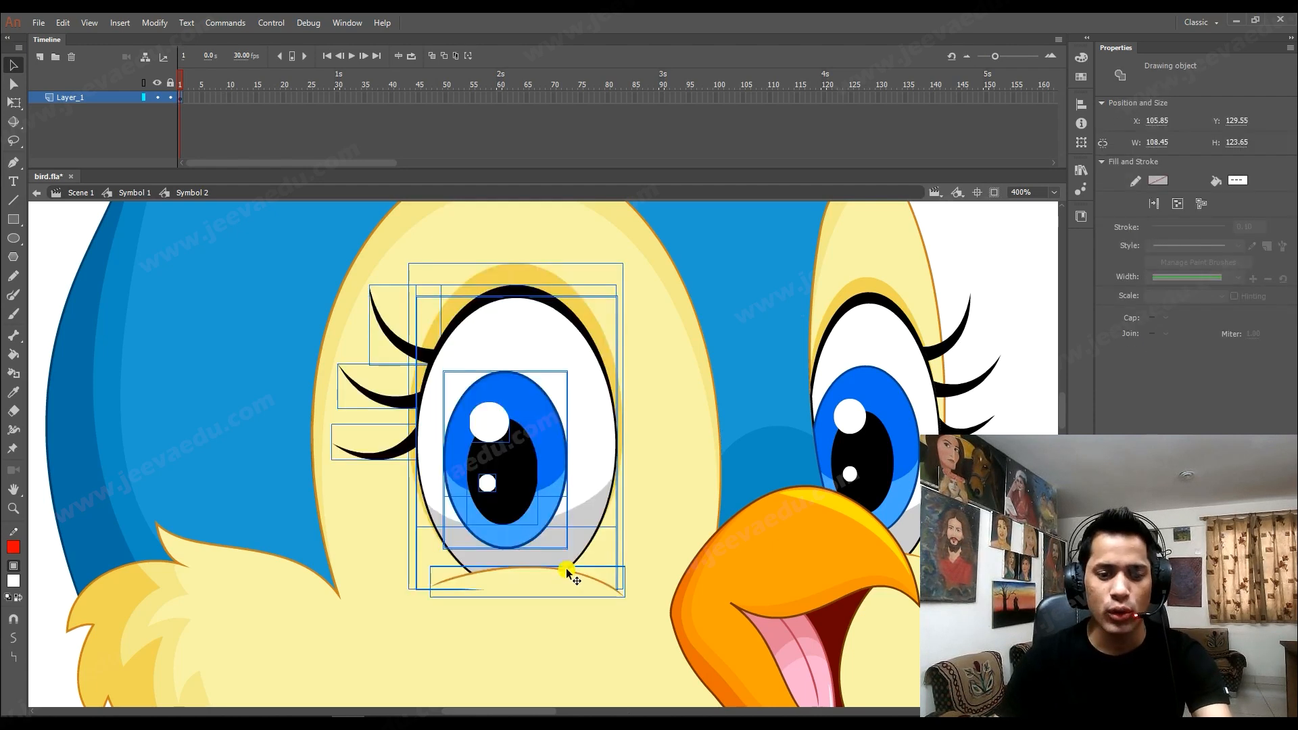
Move the selected larger eye pieces to a new layer, pasted in place, and group them.
{"action": "key", "text": "z"}
{"action": "left_click", "coordinate": [563, 526], "text": "alt"}
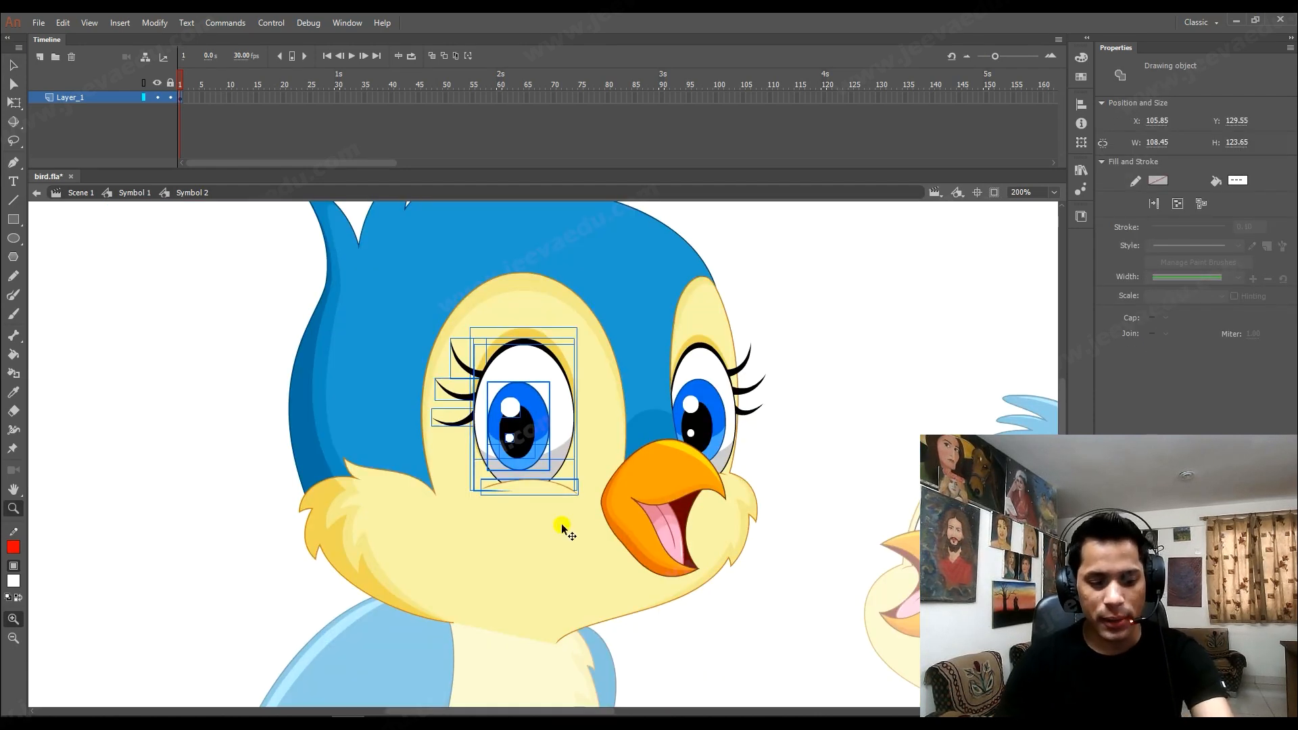
{"action": "key", "text": "Delete"}
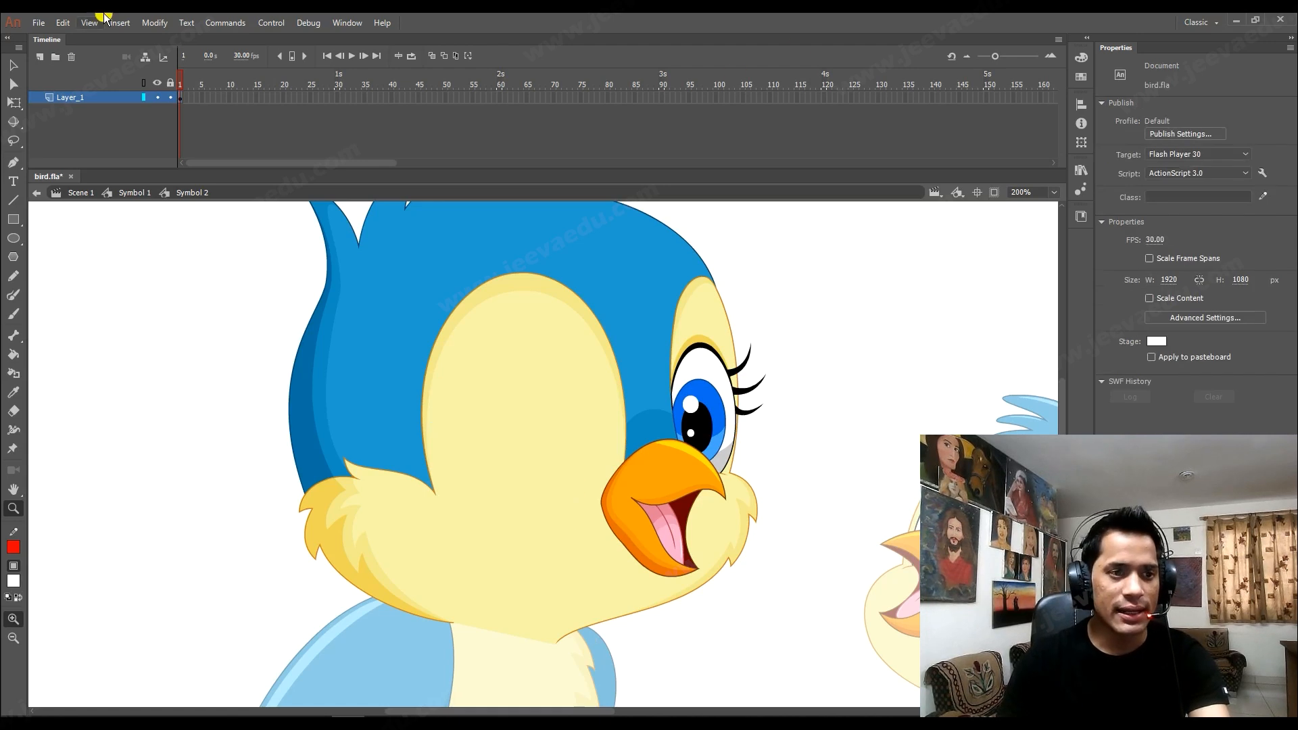
{"action": "left_click", "coordinate": [46, 57]}
{"action": "right_click", "coordinate": [174, 480]}
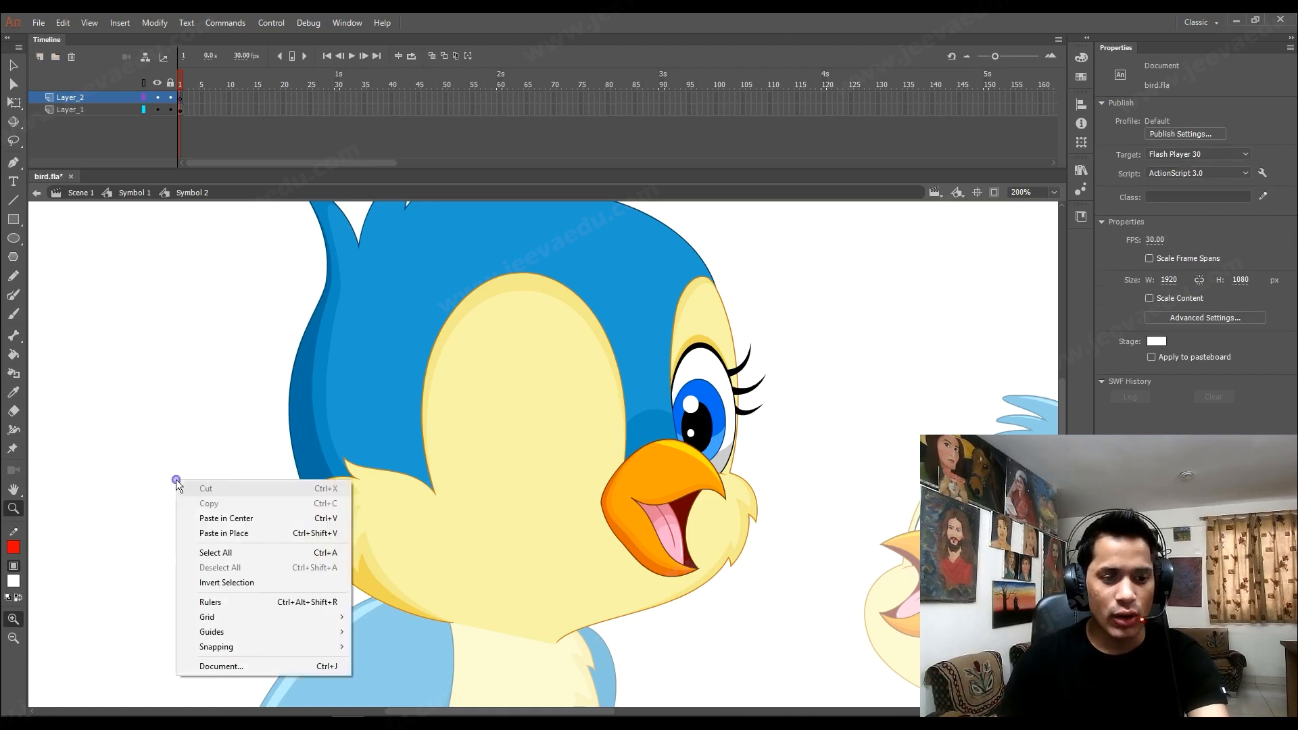
{"action": "left_click", "coordinate": [232, 534]}
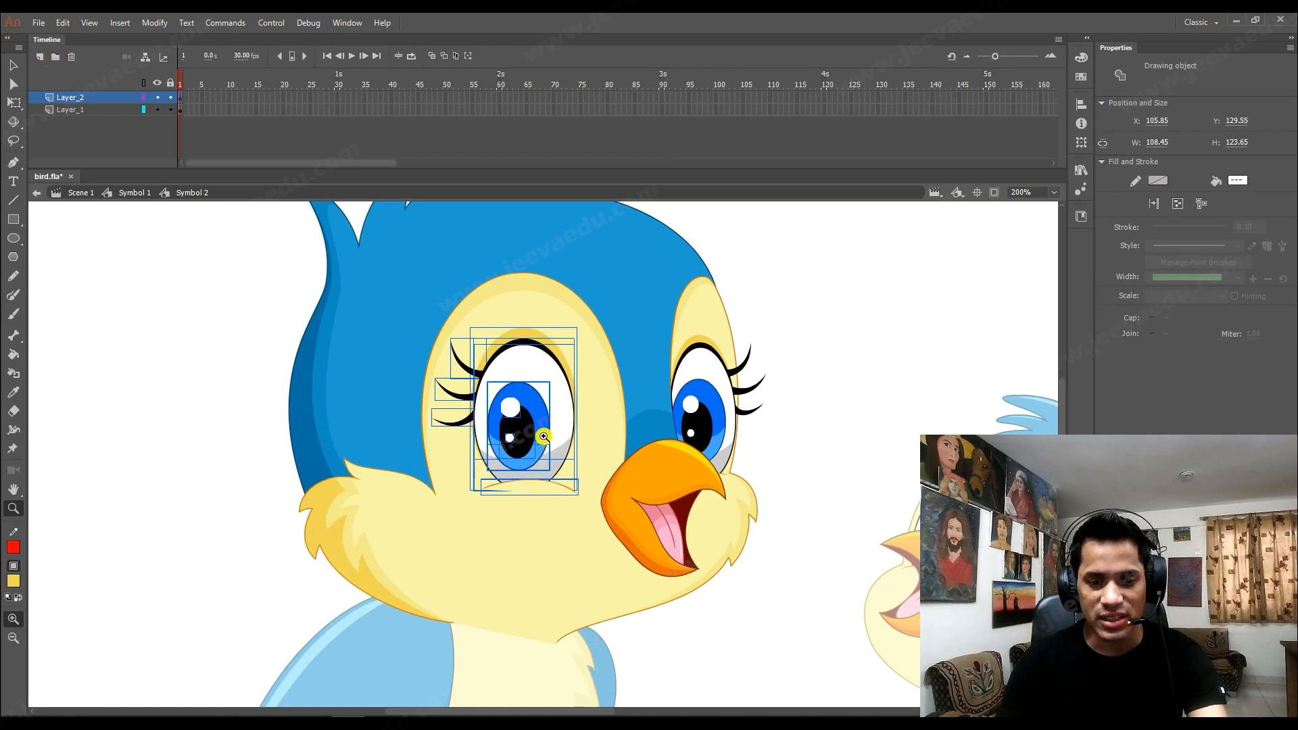
{"action": "key", "text": "ctrl+g"}
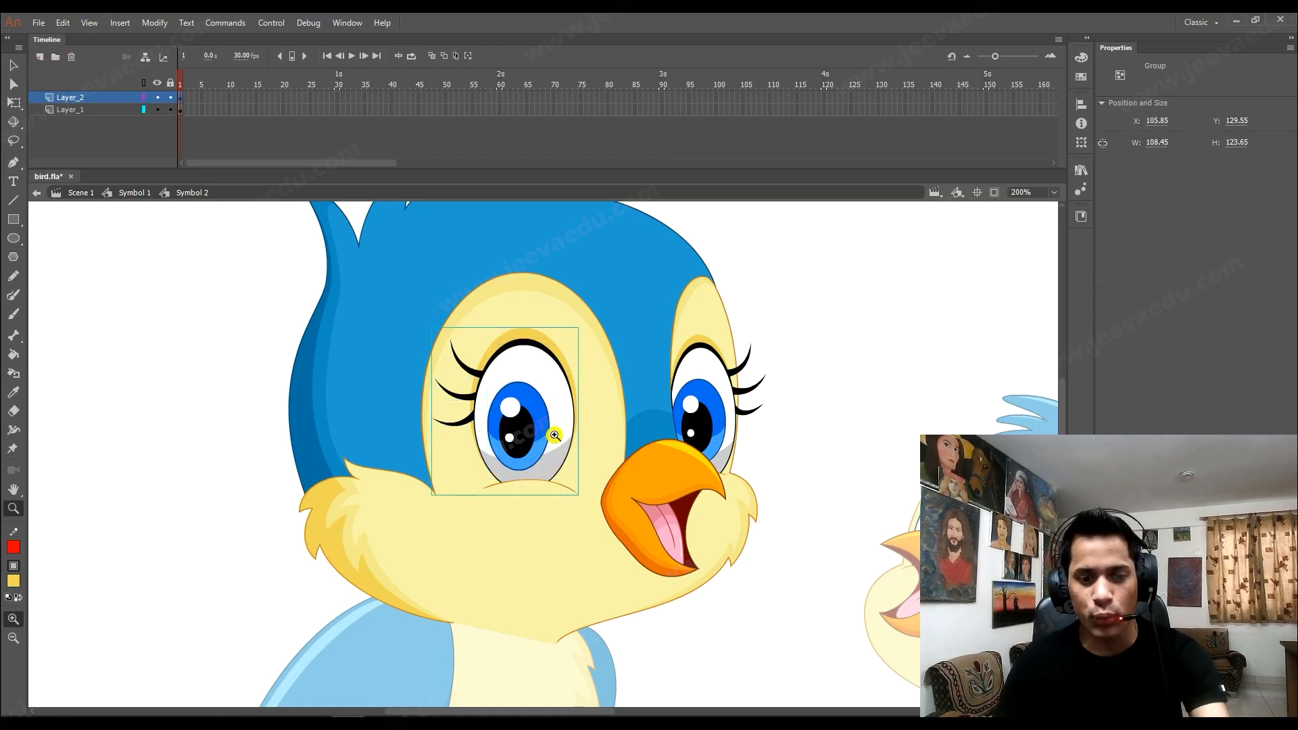
Select the smaller eye's inner pieces, white, shading, three lashes and lid shading, testing with a deletion and undoing it.
{"action": "key", "text": "v"}
{"action": "left_click", "coordinate": [705, 416]}
{"action": "key", "text": "z"}
{"action": "left_click", "coordinate": [706, 415]}
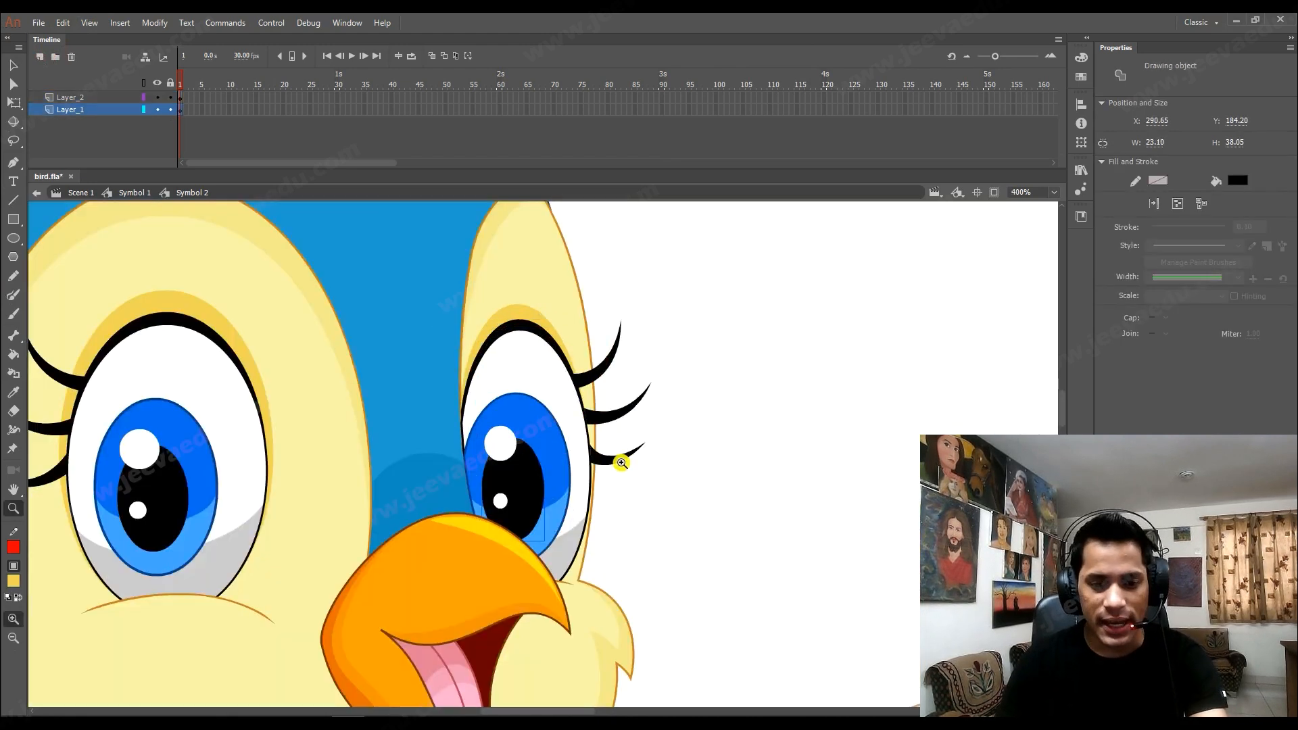
{"action": "key", "text": "v"}
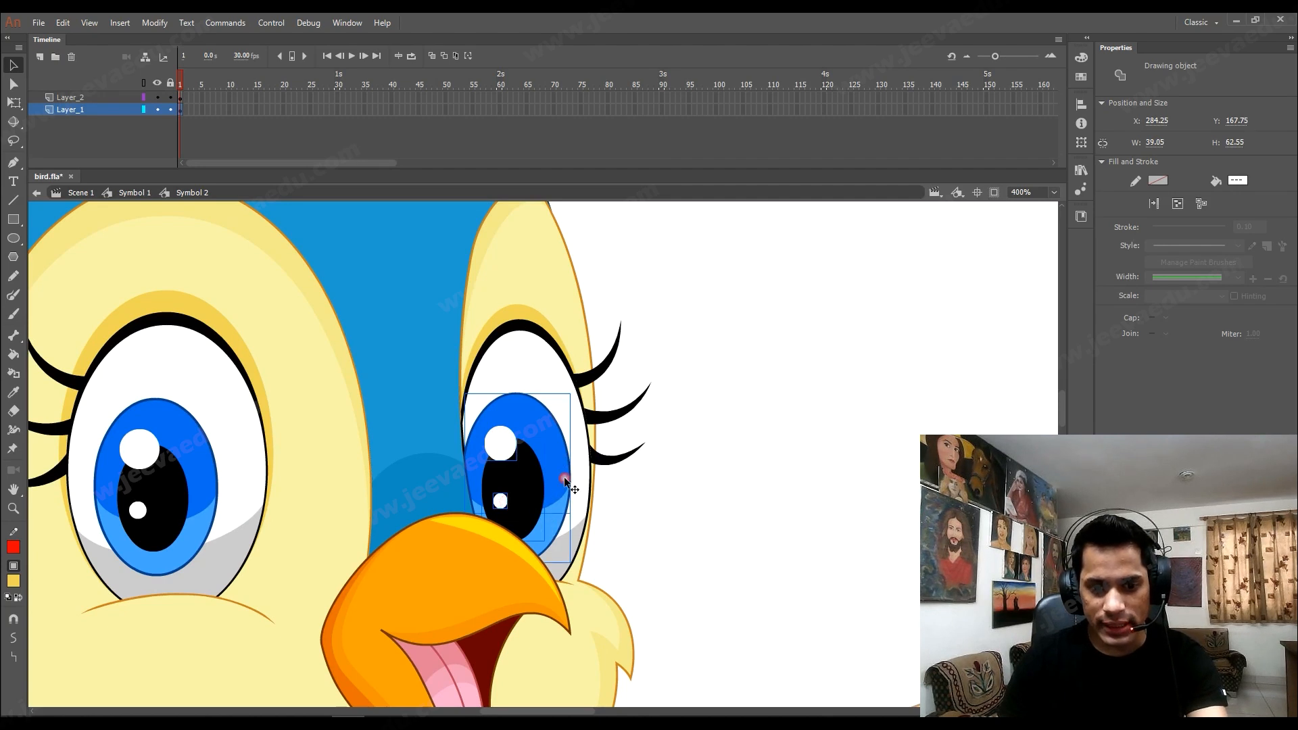
{"action": "left_click", "coordinate": [581, 517], "text": "shift"}
{"action": "left_click", "coordinate": [616, 457], "text": "shift"}
{"action": "left_click", "coordinate": [623, 414], "text": "shift"}
{"action": "left_click", "coordinate": [614, 357], "text": "shift"}
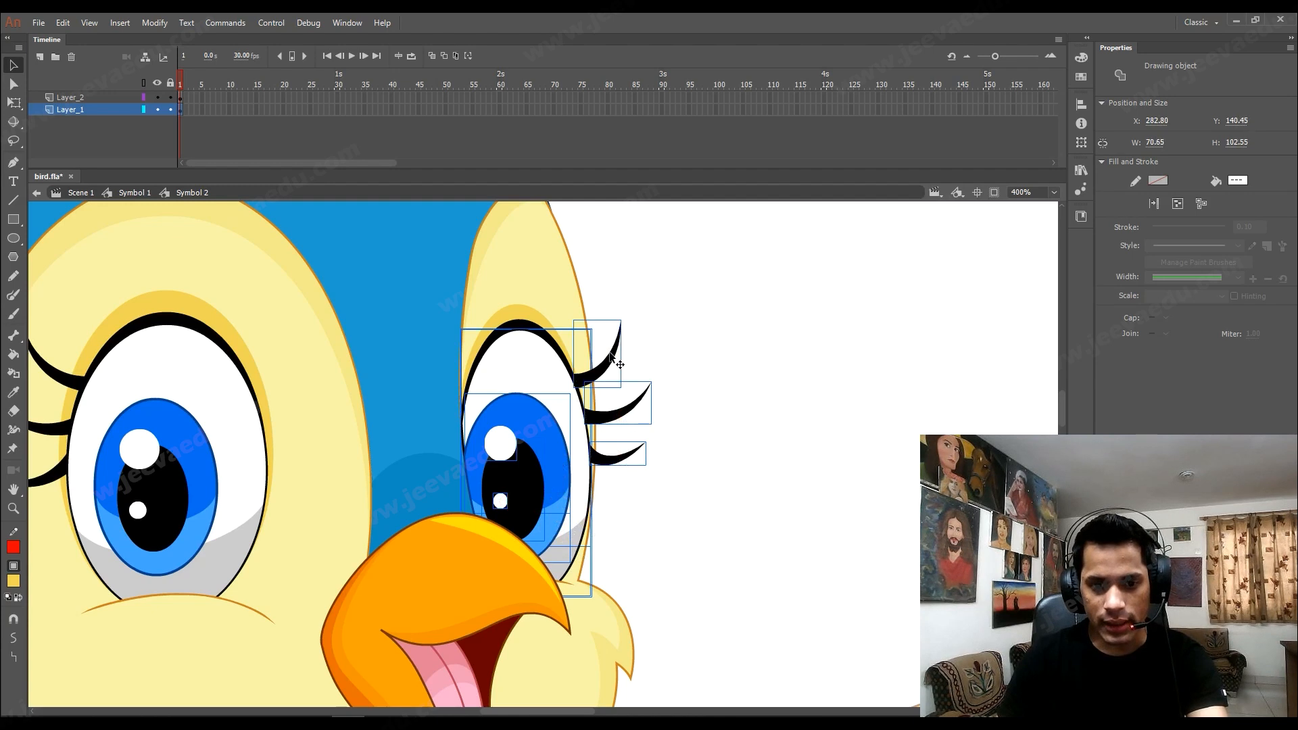
{"action": "left_click", "coordinate": [529, 306], "text": "shift"}
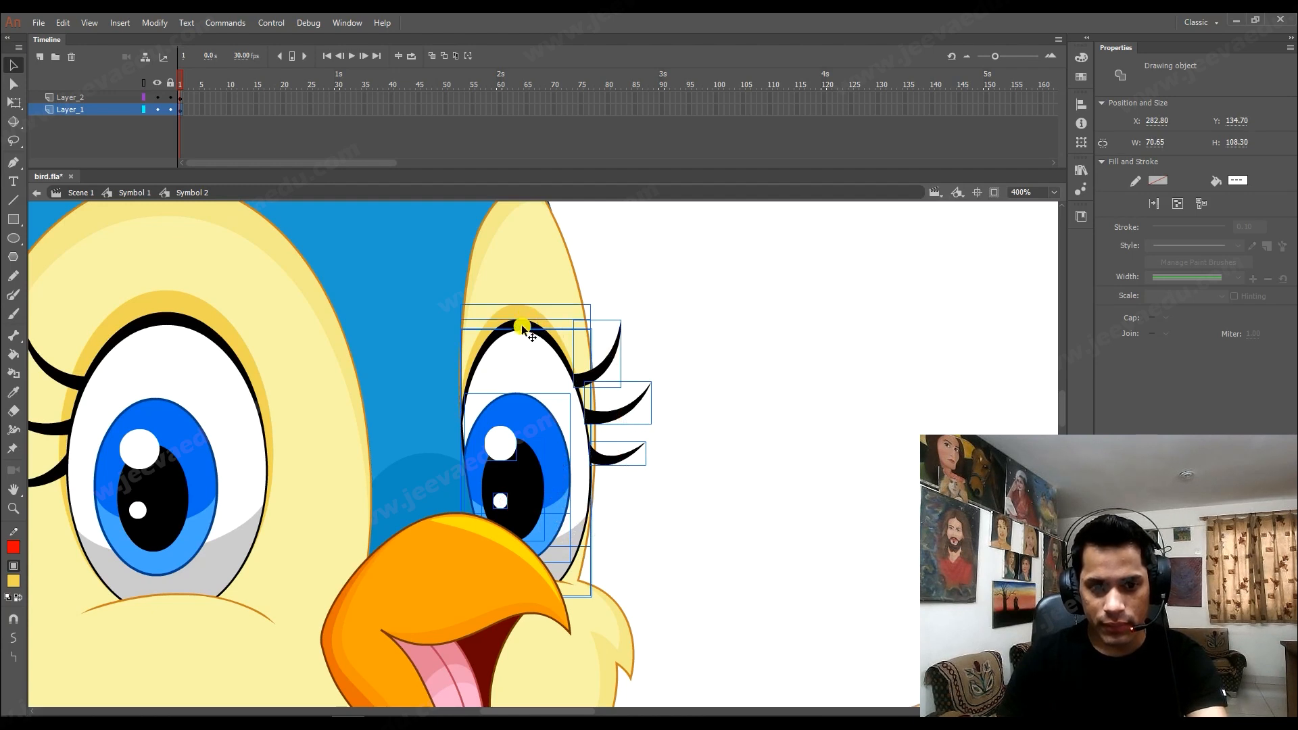
{"action": "key", "text": "Delete"}
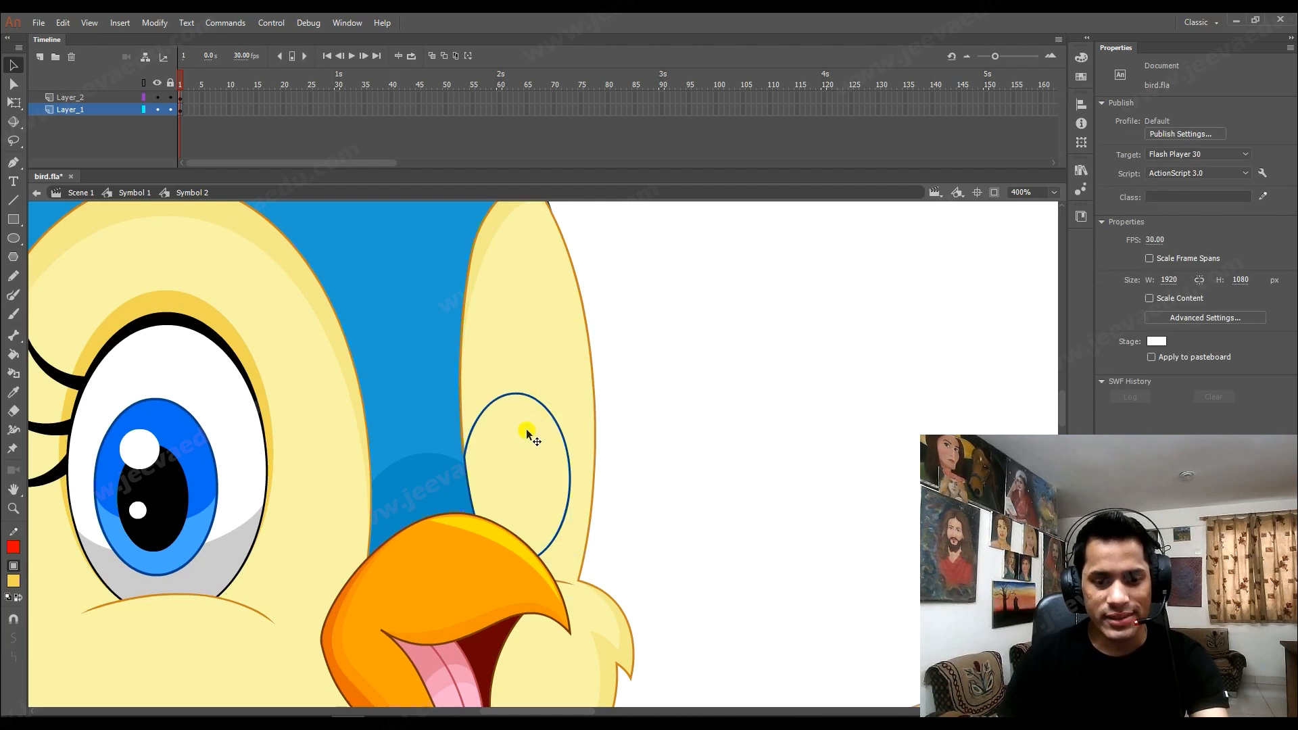
{"action": "key", "text": "ctrl+z"}
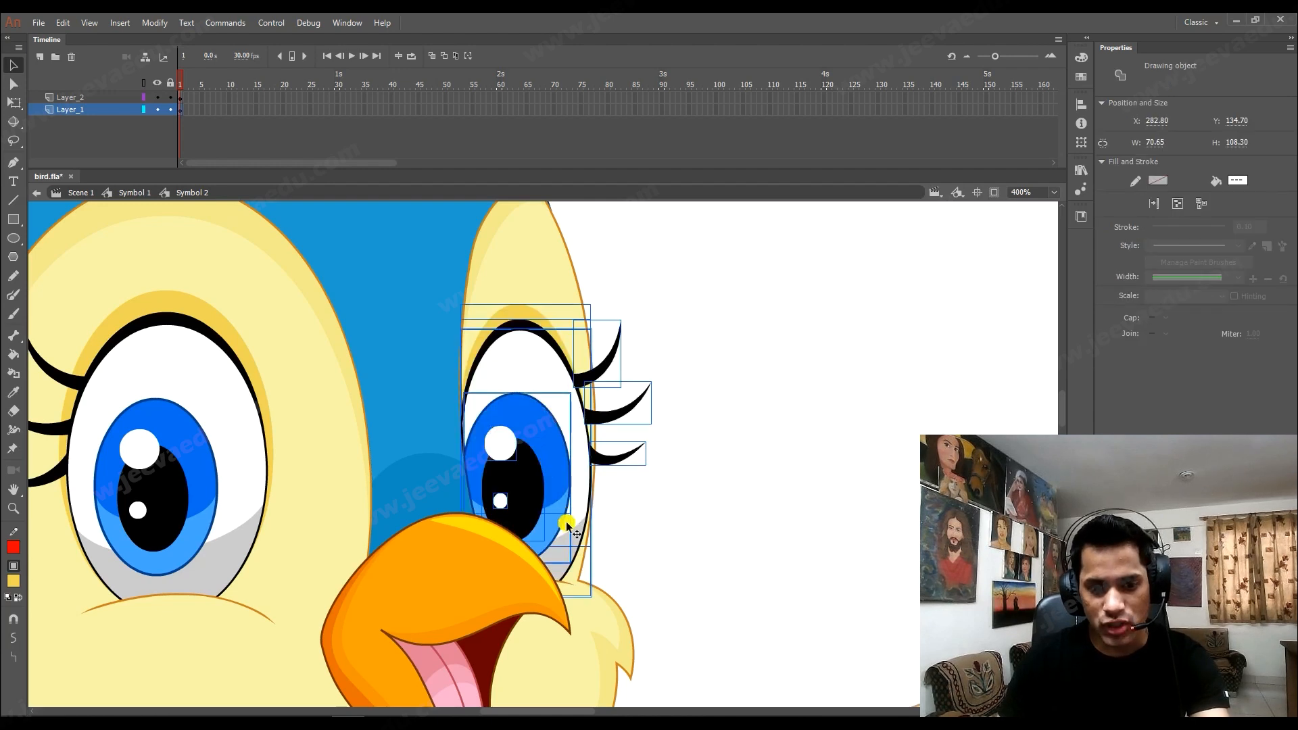
Cut the selected smaller eye pieces, paste them in place on Layer_2 and group them.
{"action": "key", "text": "ctrl+x"}
{"action": "key", "text": "z"}
{"action": "left_click", "coordinate": [536, 485], "text": "alt"}
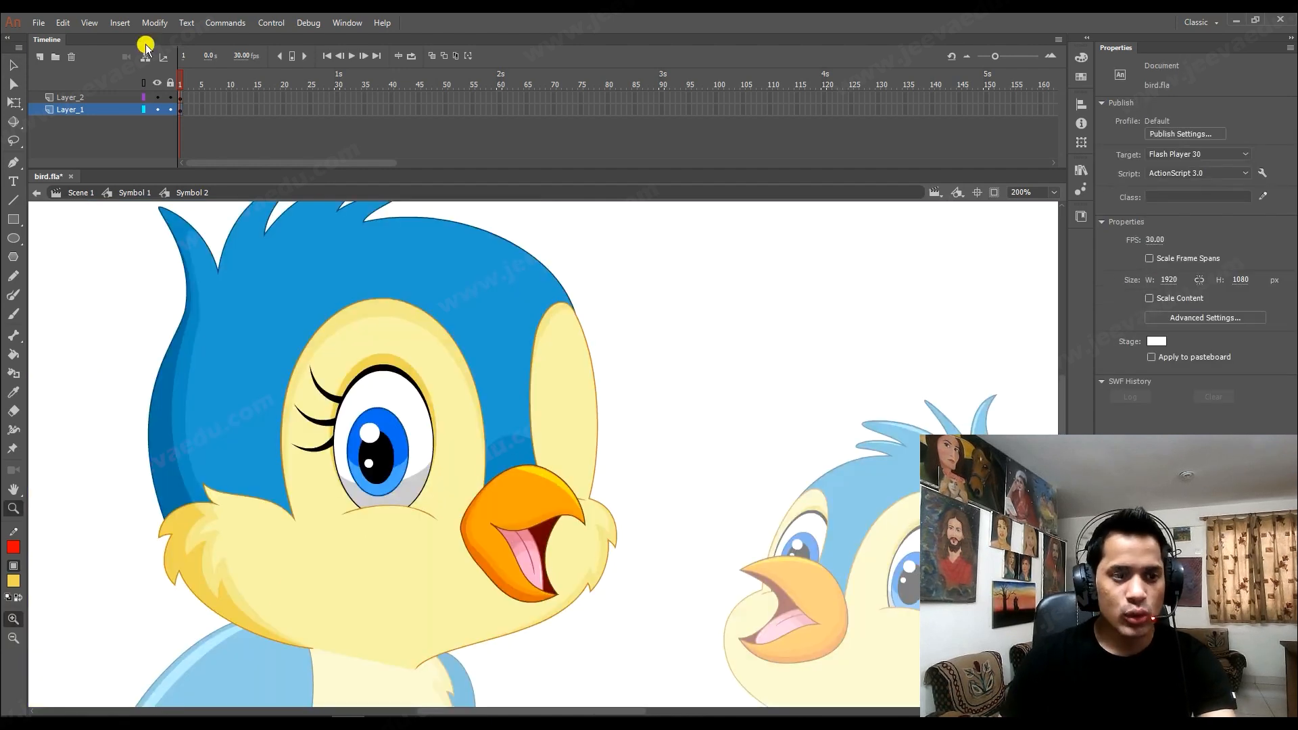
{"action": "left_click", "coordinate": [70, 98]}
{"action": "key", "text": "ctrl+shift+v"}
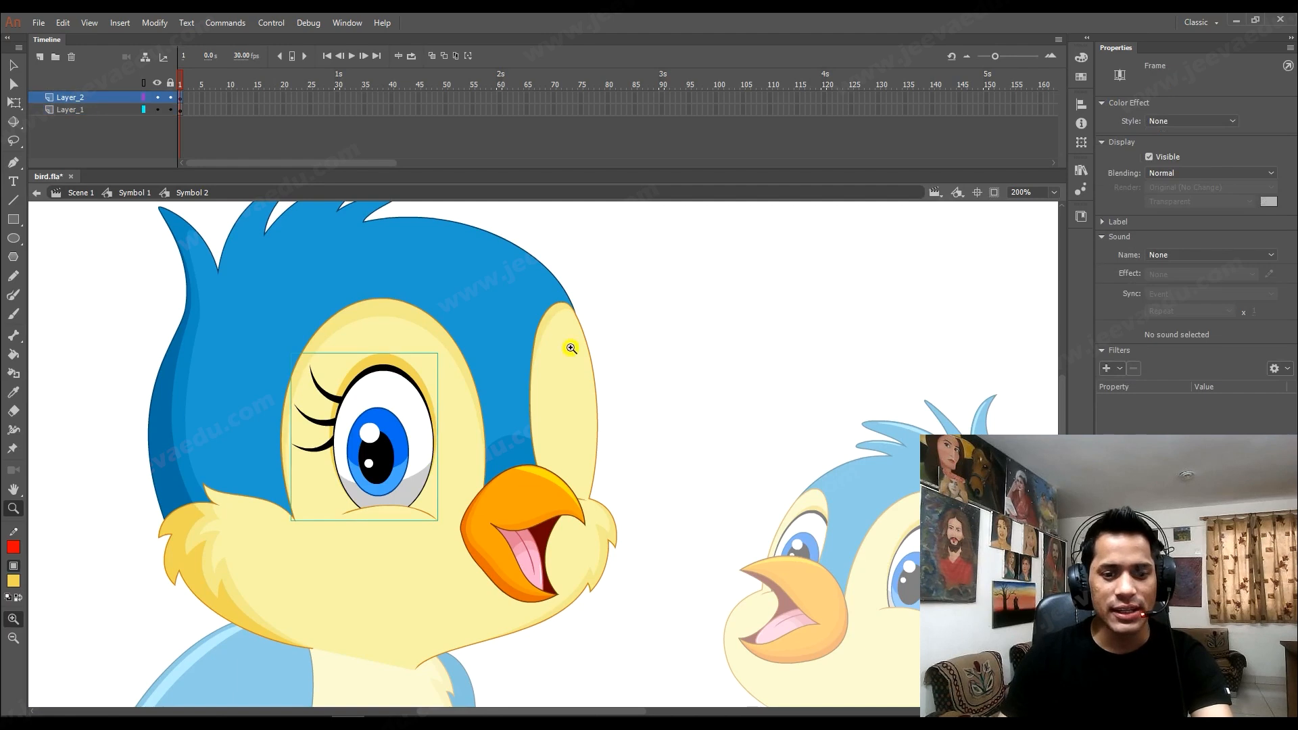
{"action": "key", "text": "v"}
{"action": "right_click", "coordinate": [628, 247]}
{"action": "left_click", "coordinate": [659, 300]}
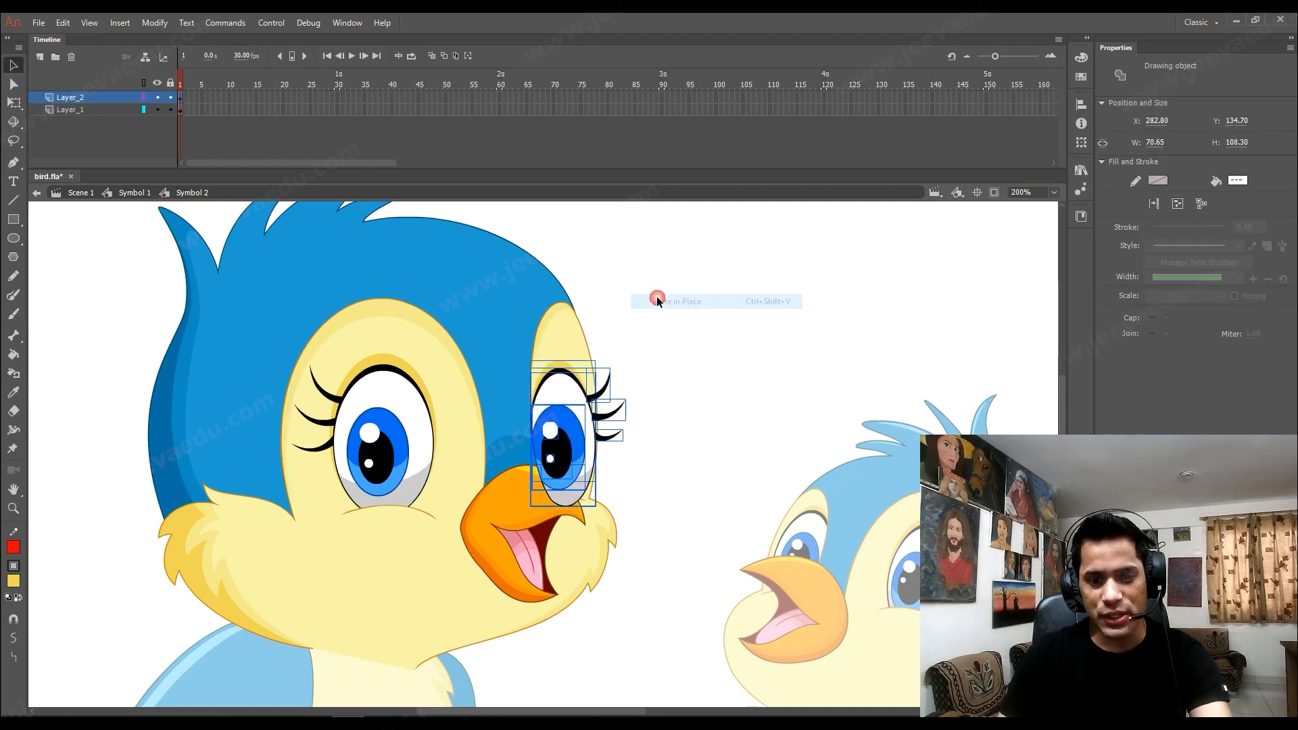
{"action": "key", "text": "ctrl+g"}
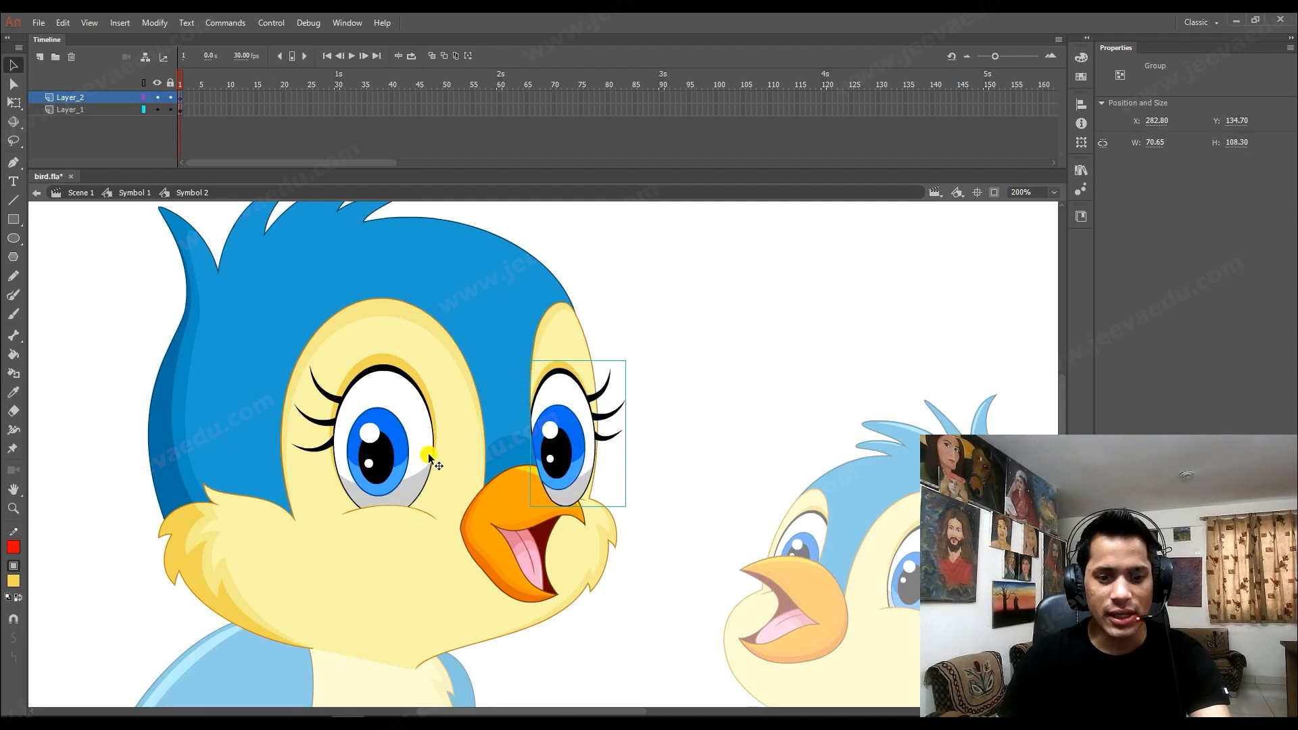
Convert both eye groups together into one Graphic symbol.
{"action": "left_click", "coordinate": [387, 460], "text": "shift"}
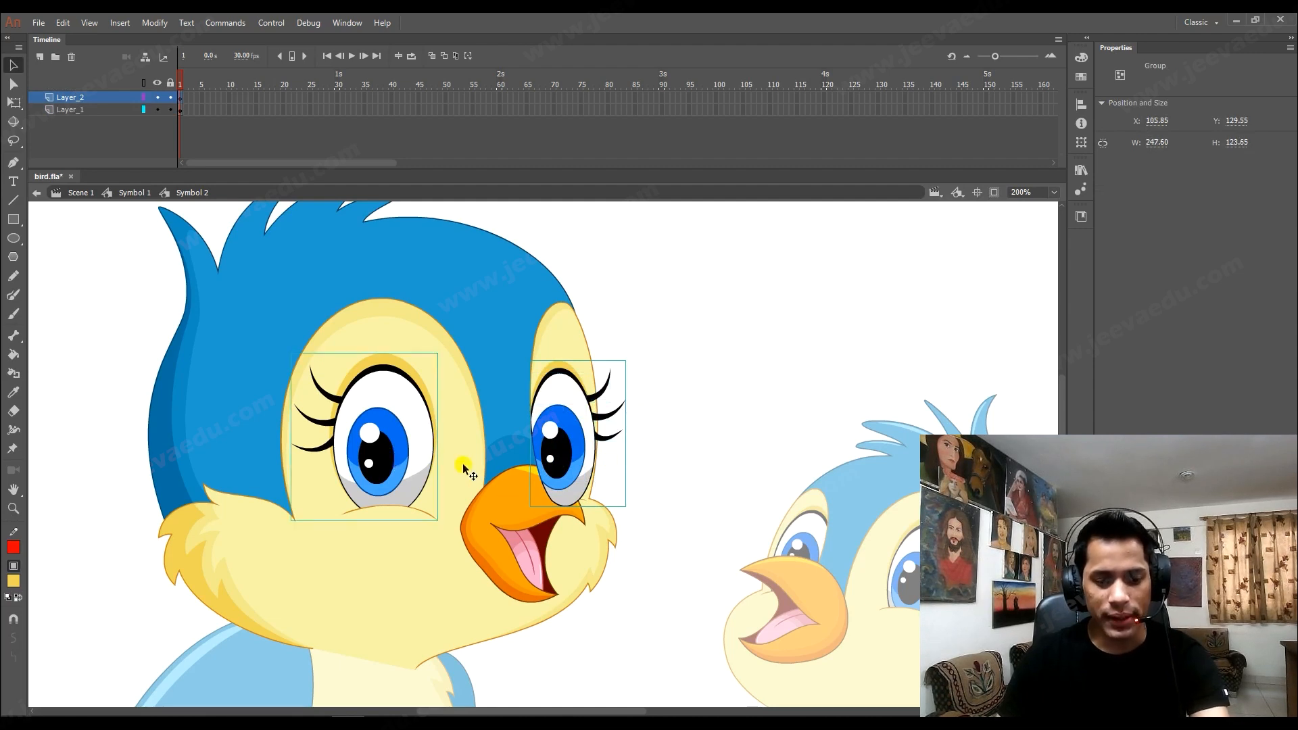
{"action": "key", "text": "F8"}
{"action": "left_click", "coordinate": [561, 438]}
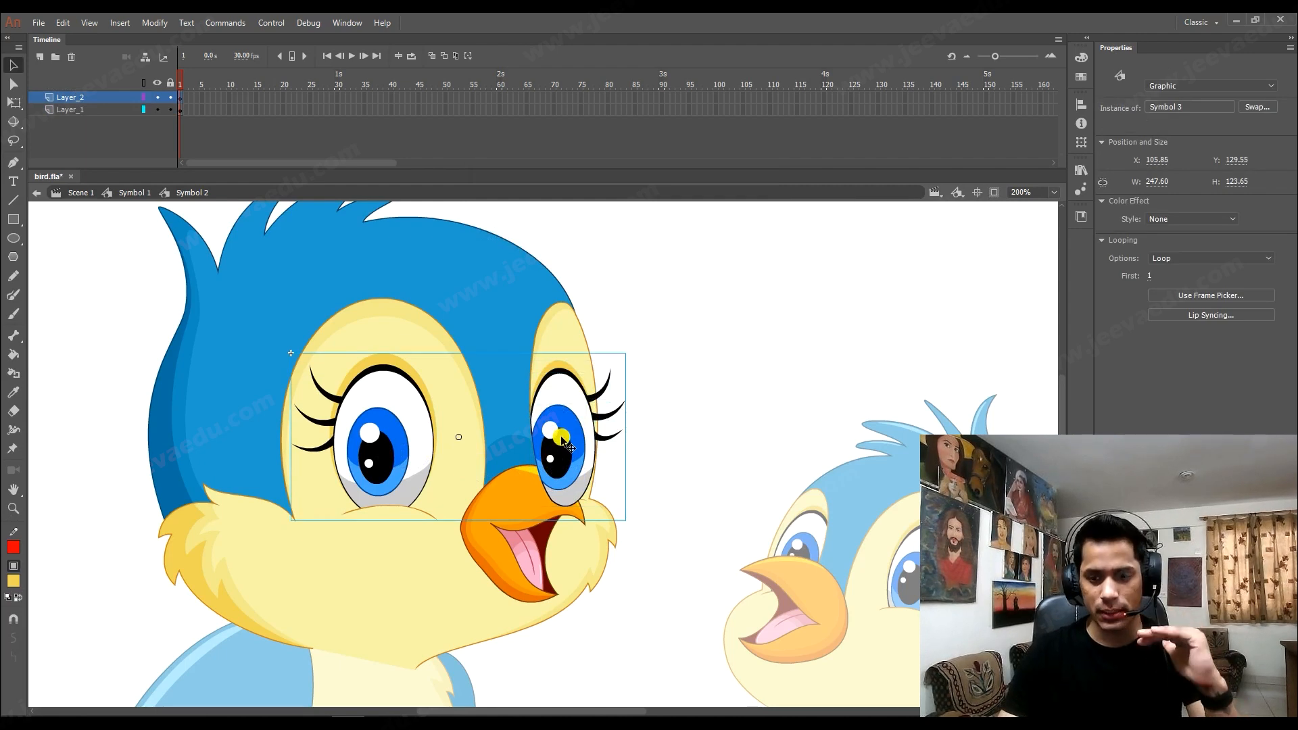
Open the new eyes symbol for editing and ungroup both eyes into their separate pieces.
{"action": "double_click", "coordinate": [568, 458]}
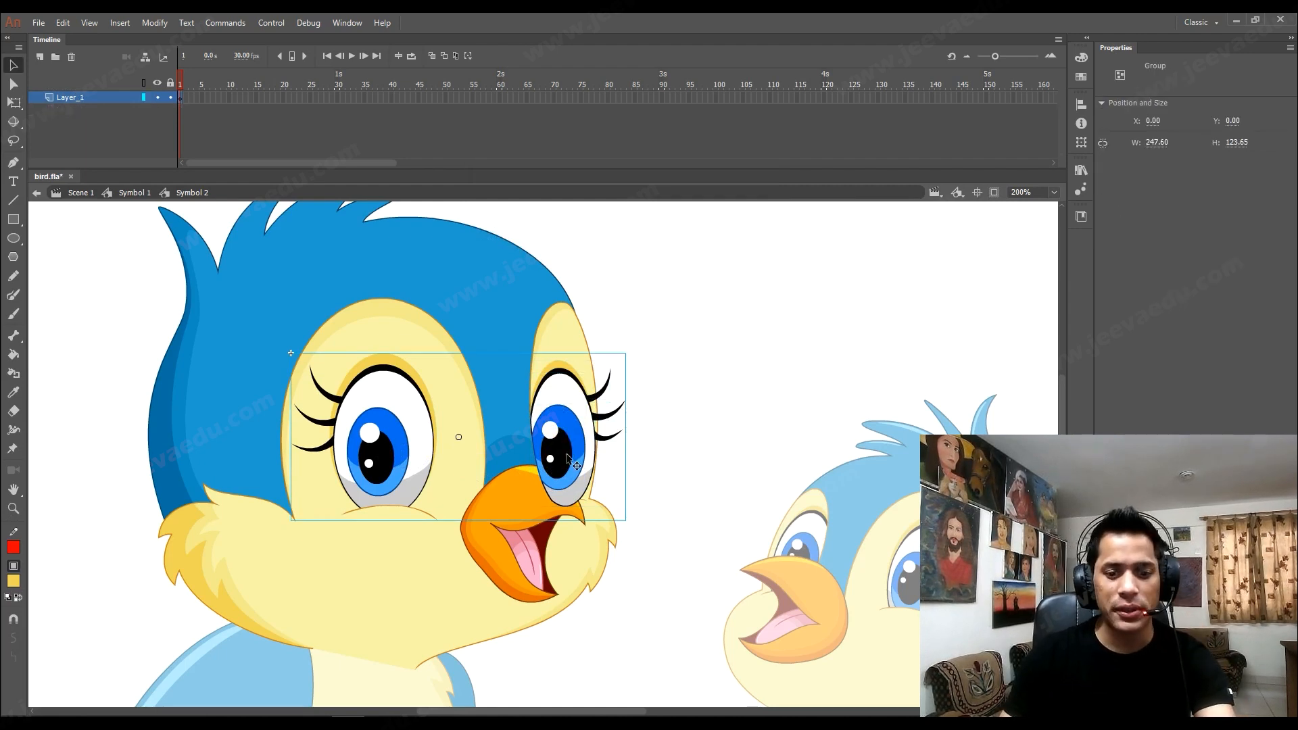
{"action": "left_click", "coordinate": [485, 458]}
{"action": "left_click", "coordinate": [405, 465]}
{"action": "left_click", "coordinate": [536, 441], "text": "shift"}
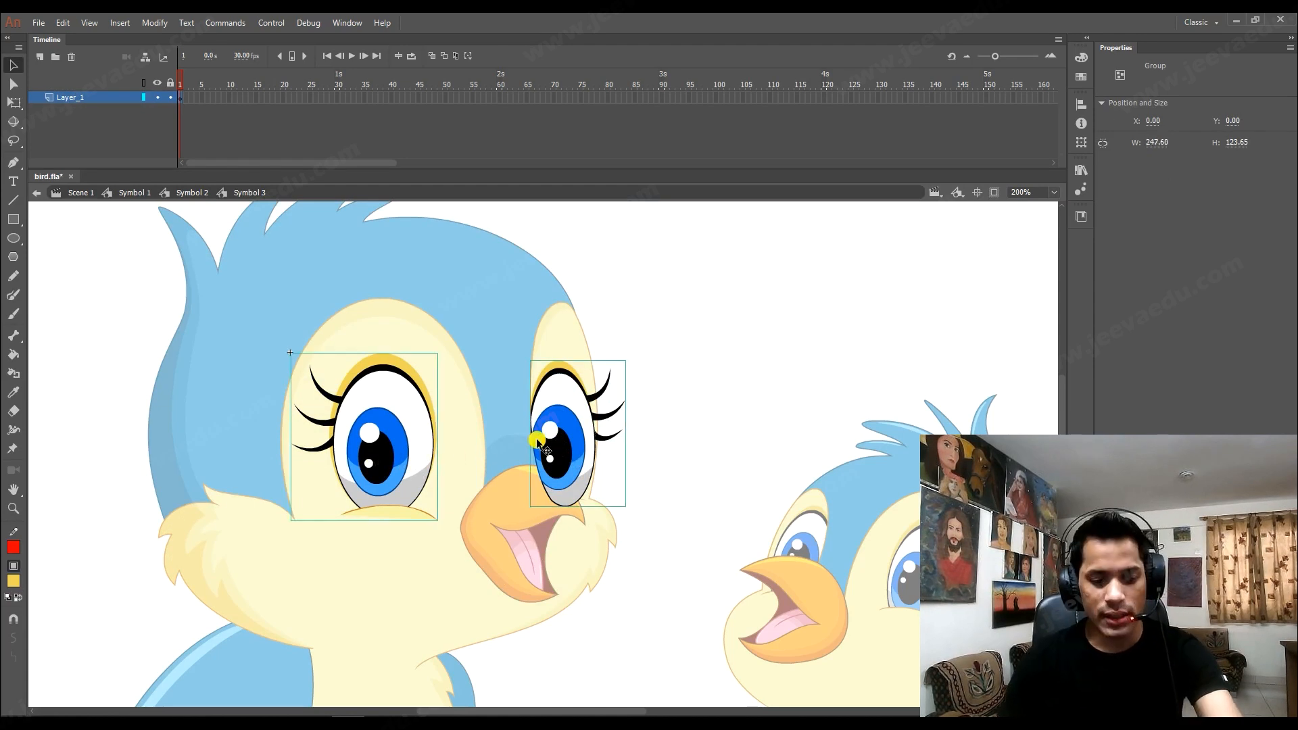
{"action": "key", "text": "ctrl+shift+g"}
{"action": "key", "text": "ctrl+equal"}
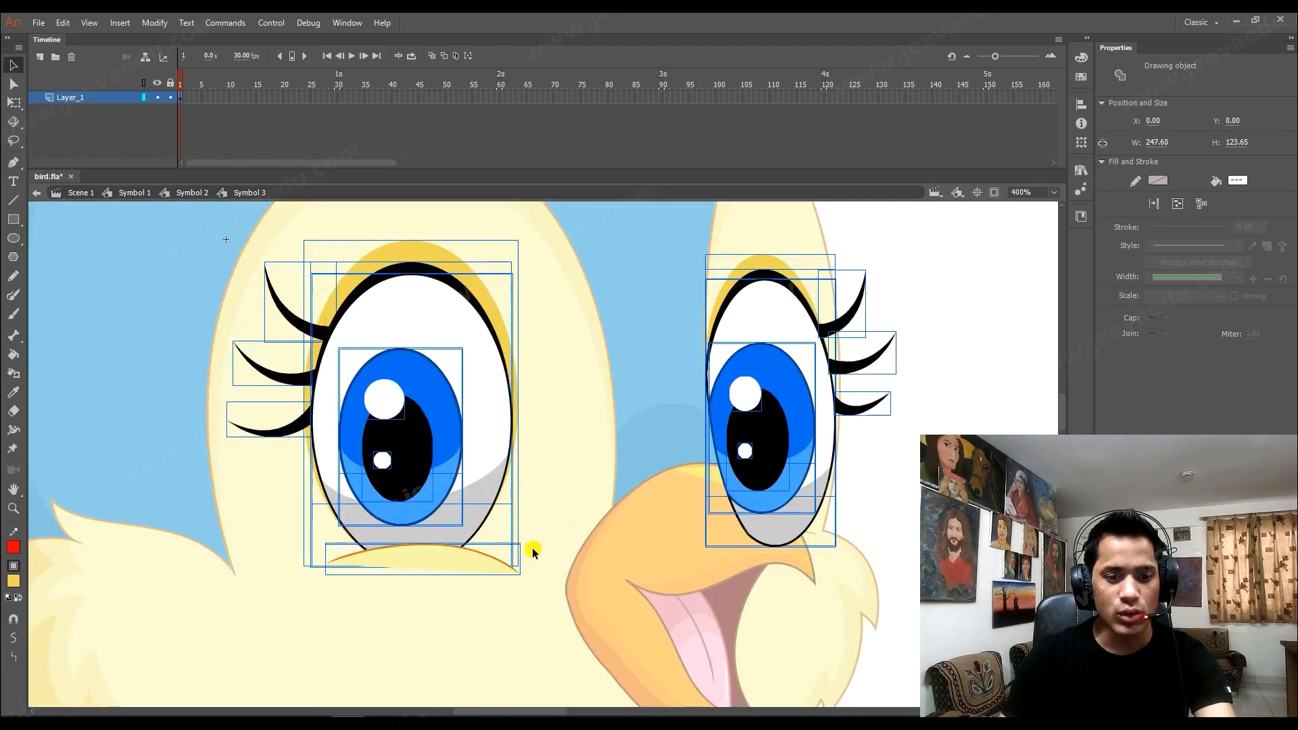
Select the larger eye's iris, pupil and highlight pieces together and cut them from Layer_1.
{"action": "left_click", "coordinate": [395, 629]}
{"action": "left_click", "coordinate": [408, 465]}
{"action": "key", "text": "z"}
{"action": "key", "text": "v"}
{"action": "left_click", "coordinate": [346, 439], "text": "shift"}
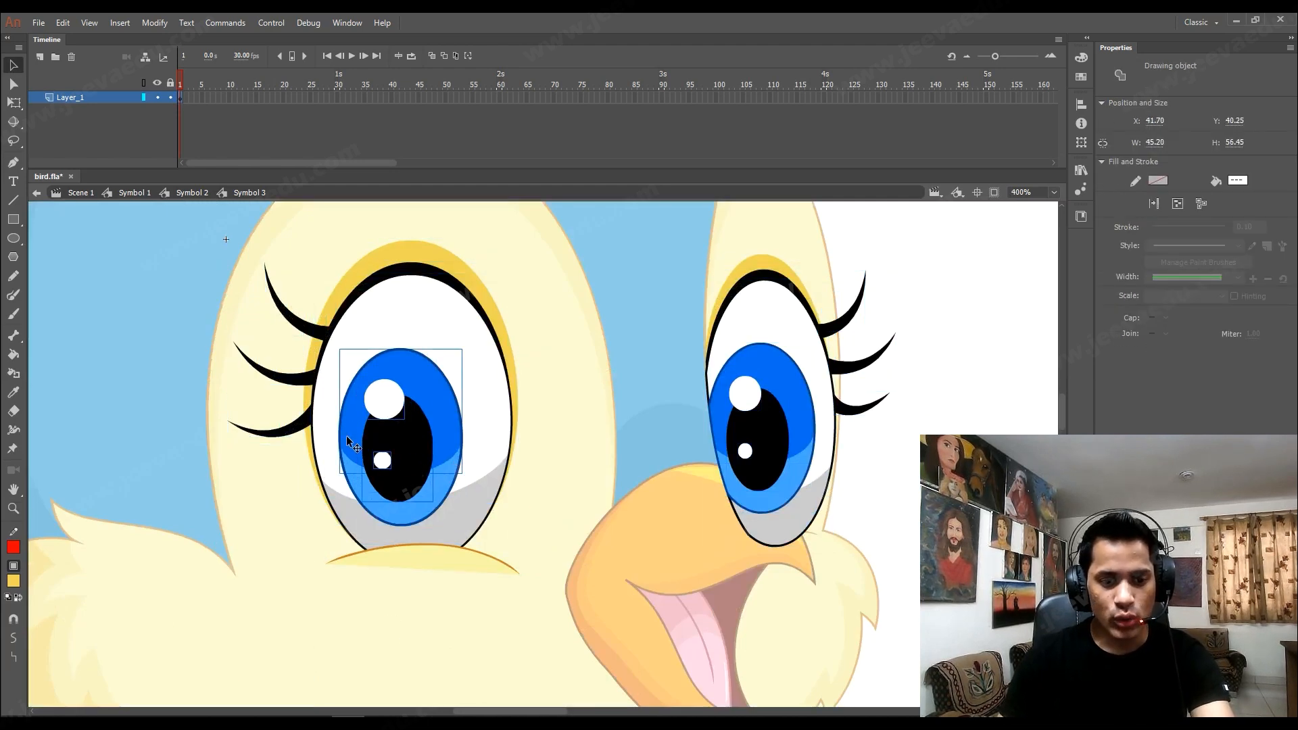
{"action": "left_click", "coordinate": [369, 519], "text": "shift"}
{"action": "left_click", "coordinate": [379, 522], "text": "shift"}
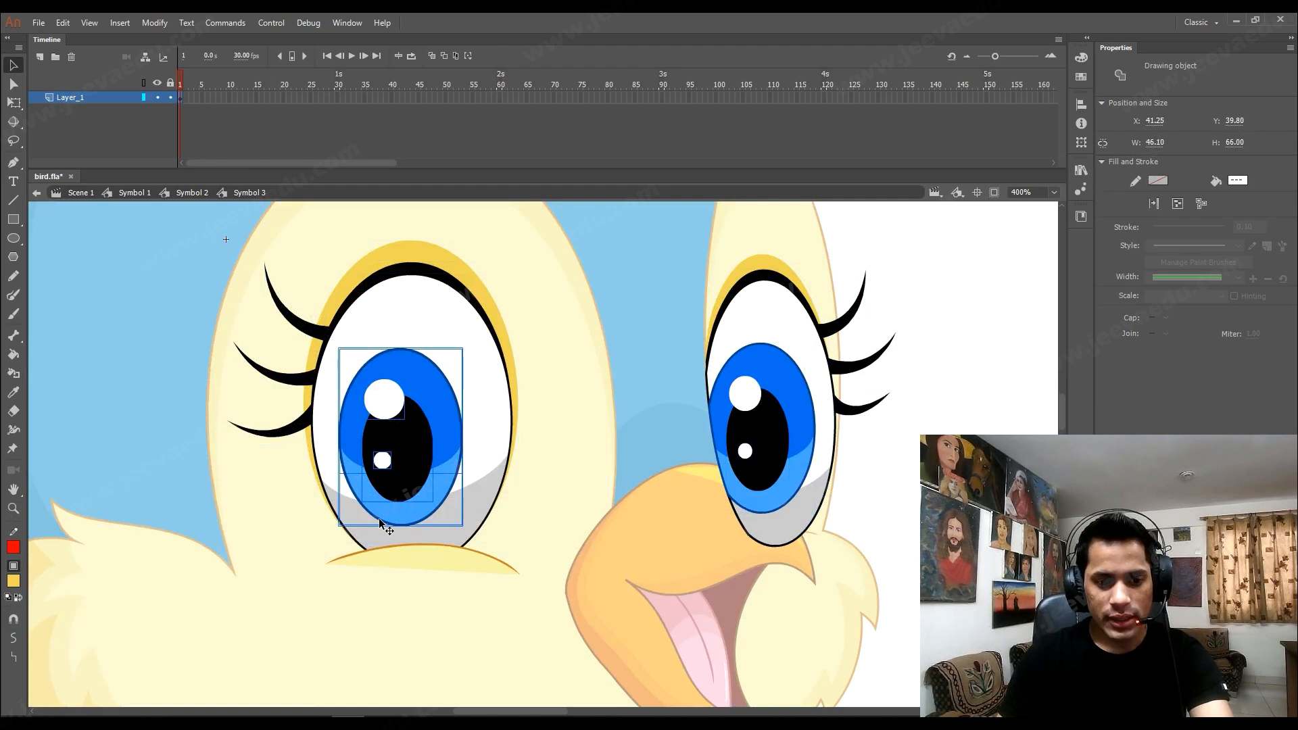
{"action": "key", "text": "ctrl+x"}
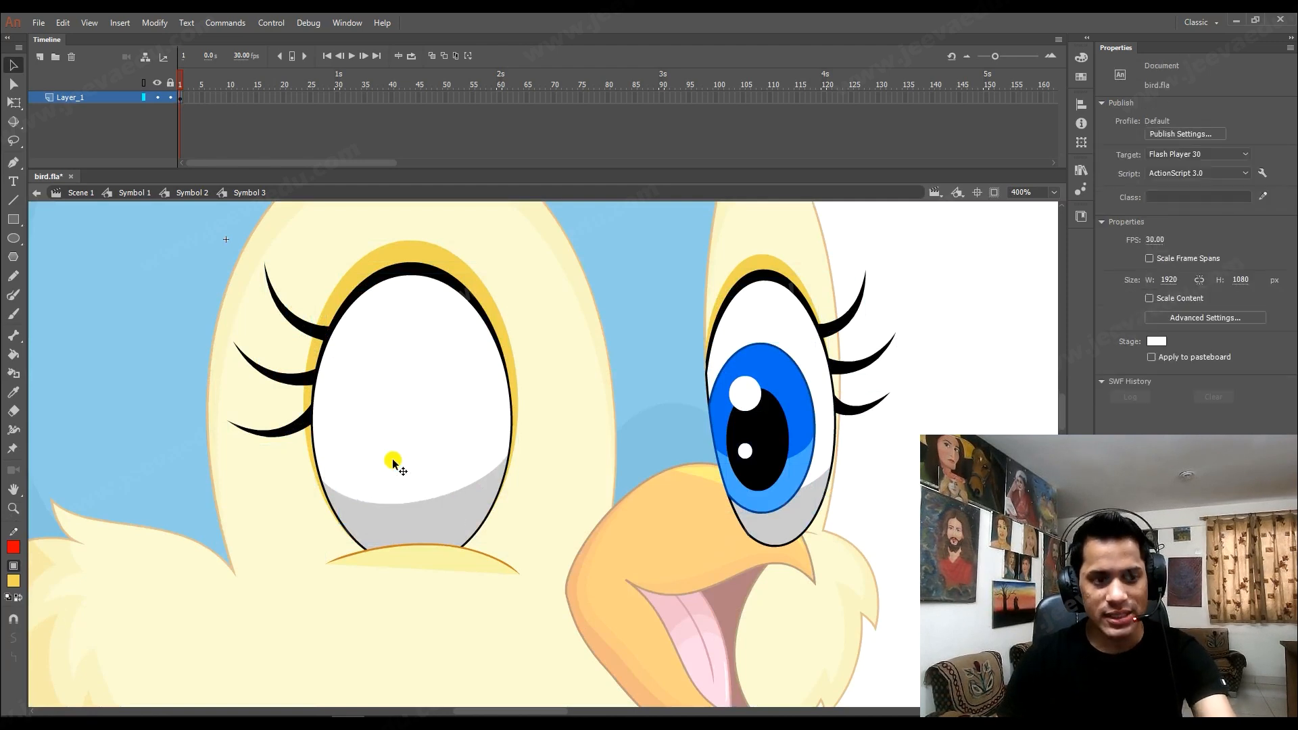
Paste the cut iris pieces in place on a new layer and convert them into a Graphic symbol.
{"action": "left_click", "coordinate": [39, 59]}
{"action": "right_click", "coordinate": [80, 218]}
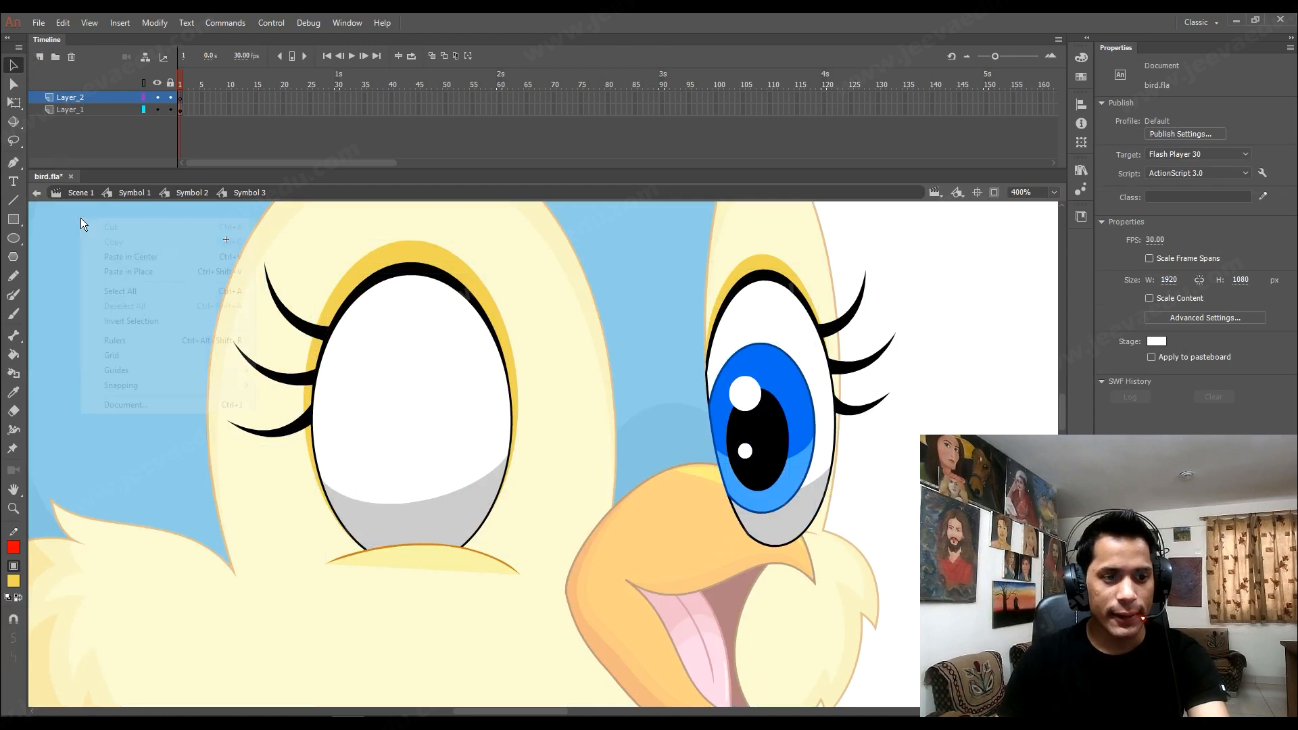
{"action": "left_click", "coordinate": [121, 272]}
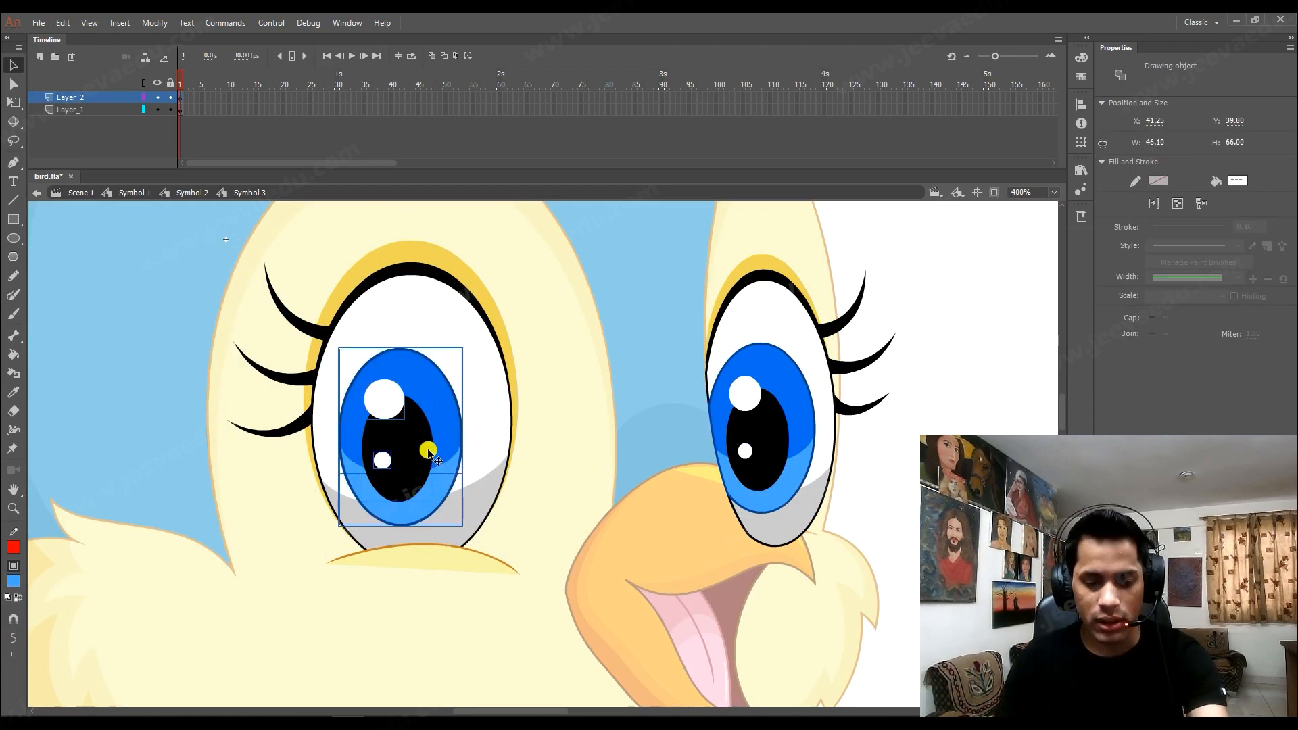
{"action": "key", "text": "F8"}
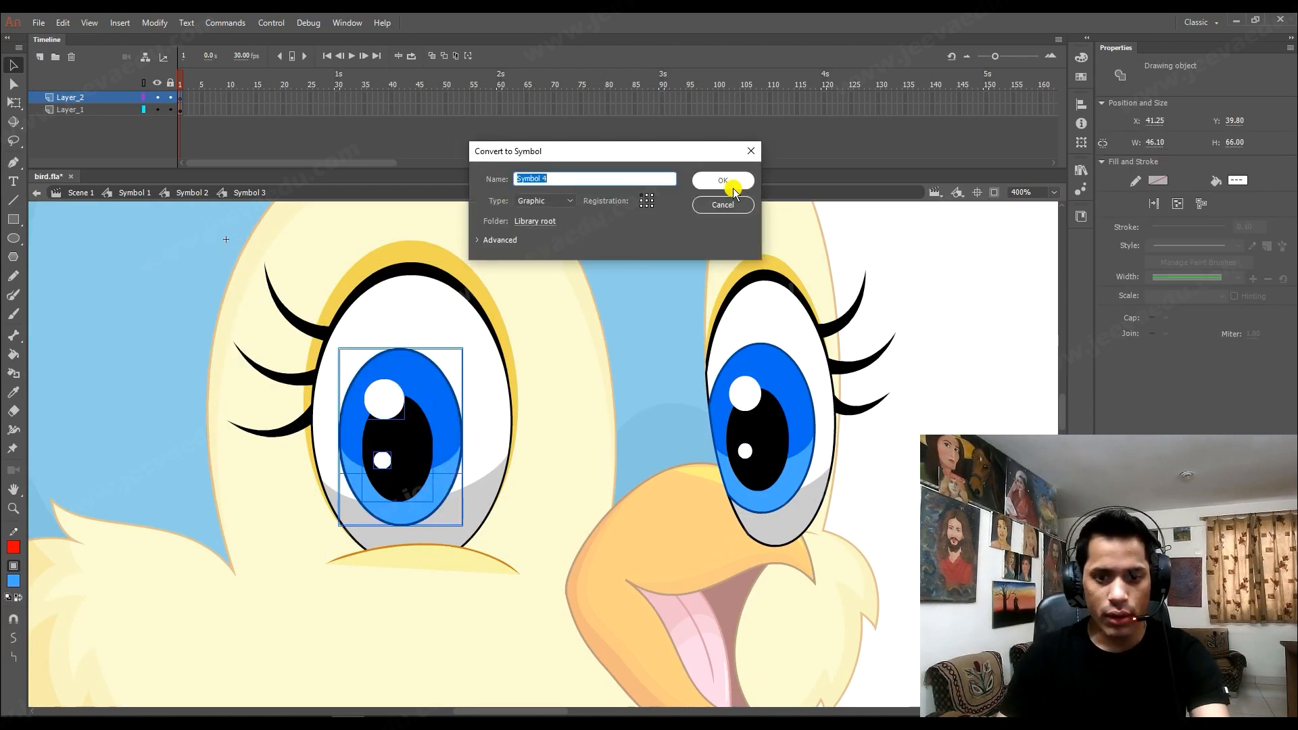
{"action": "left_click", "coordinate": [726, 183]}
Select the smaller eye's iris, pupil and highlight pieces together and cut them from Layer_1.
{"action": "left_click", "coordinate": [750, 426]}
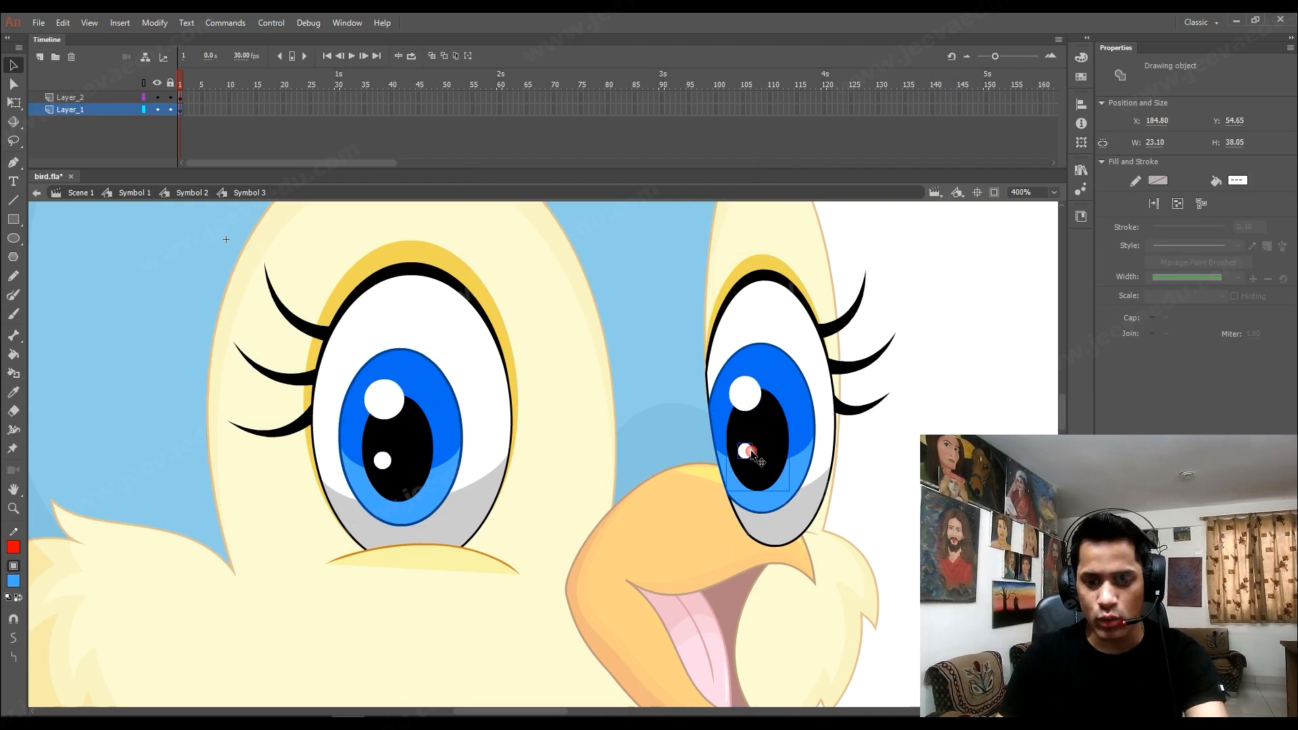
{"action": "left_click", "coordinate": [799, 498], "text": "shift"}
{"action": "left_click", "coordinate": [774, 381], "text": "shift"}
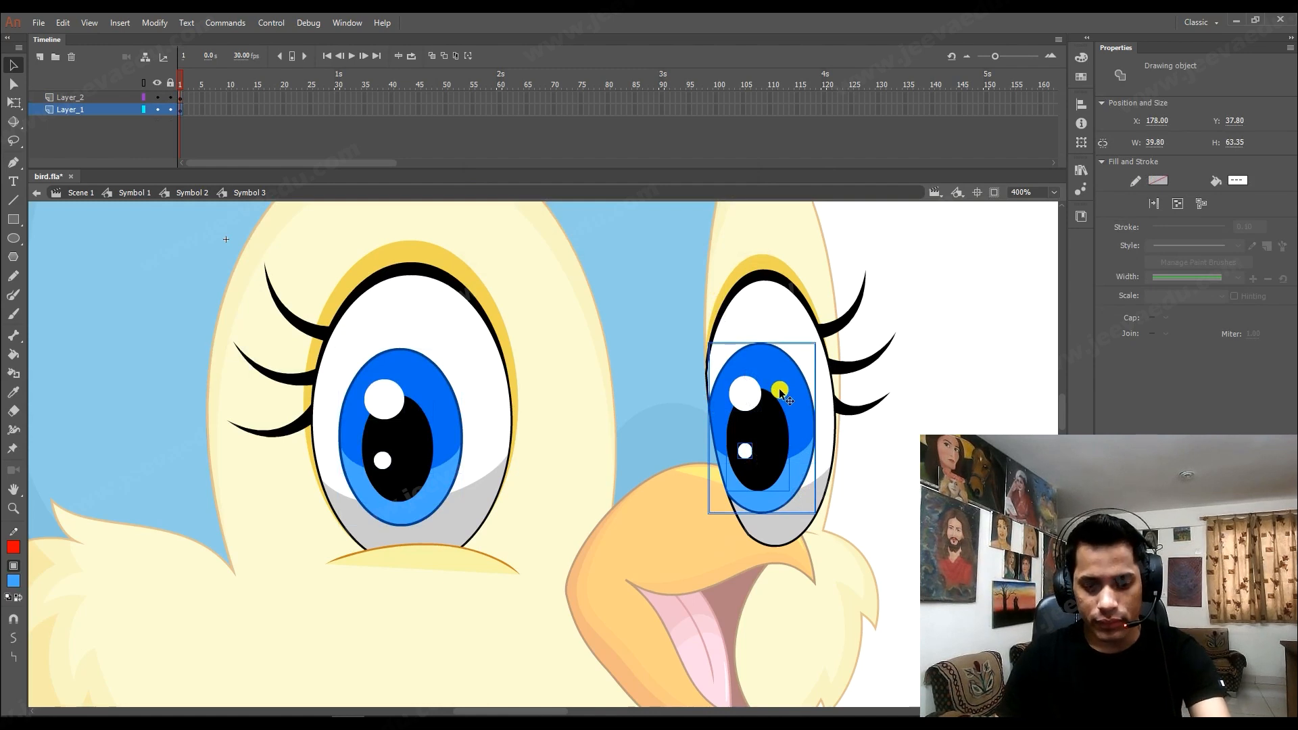
{"action": "key", "text": "ctrl+x"}
{"action": "key", "text": "ctrl+z"}
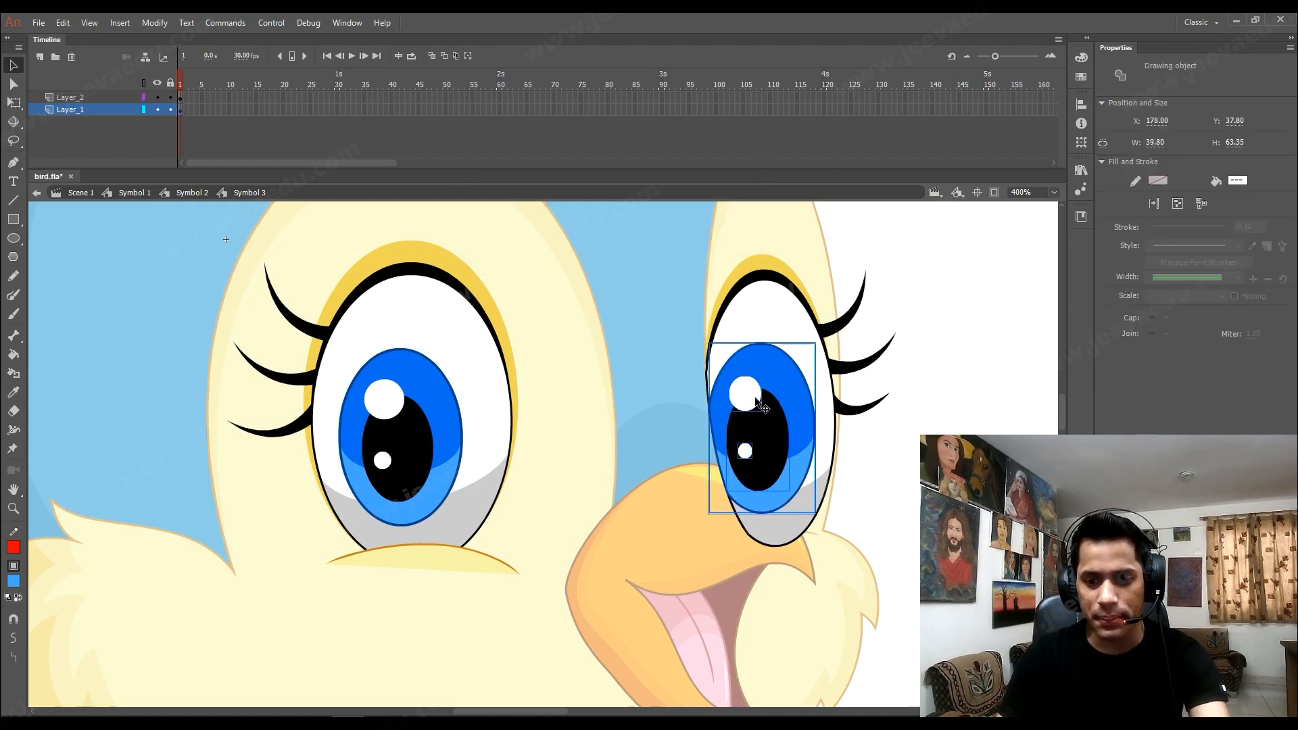
{"action": "key", "text": "ctrl+x"}
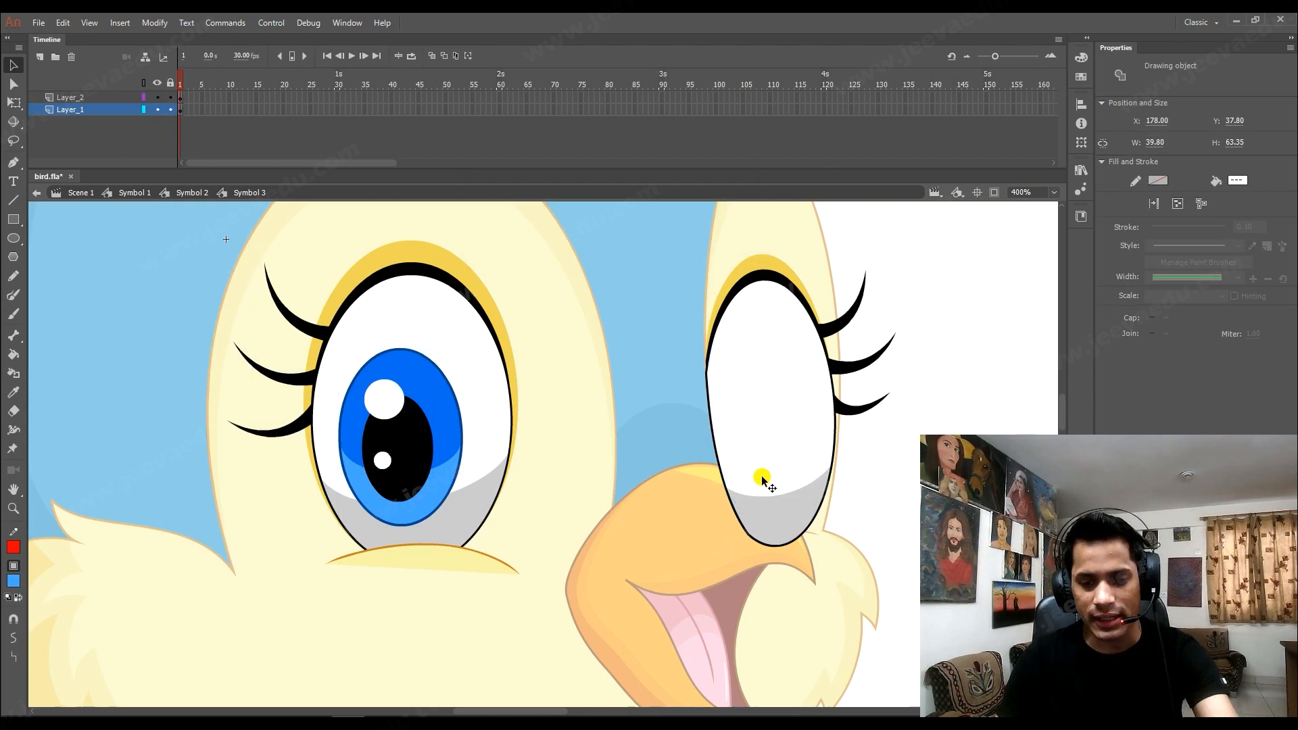
Paste the smaller eye's cut pieces in place on another new layer above Layer_2 and convert them into a Graphic symbol.
{"action": "left_click", "coordinate": [258, 177]}
{"action": "left_click", "coordinate": [418, 456]}
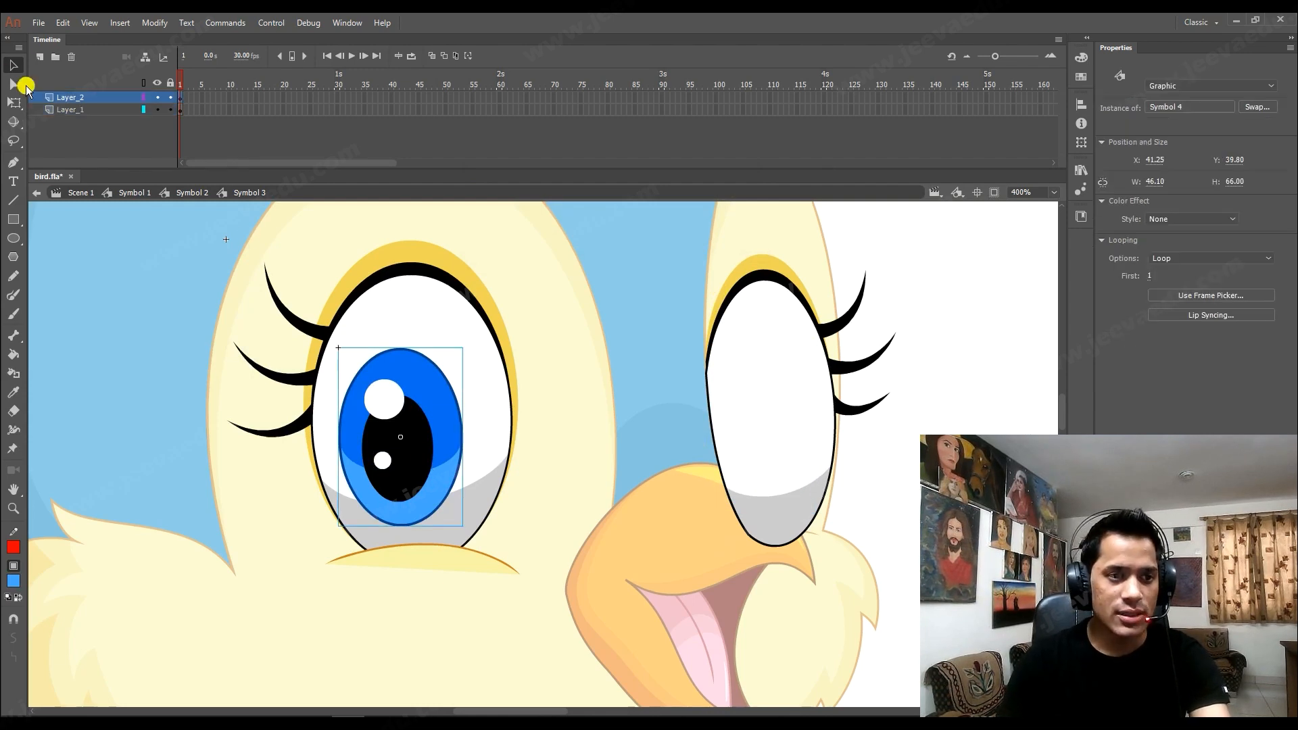
{"action": "left_click", "coordinate": [42, 61]}
{"action": "right_click", "coordinate": [127, 288]}
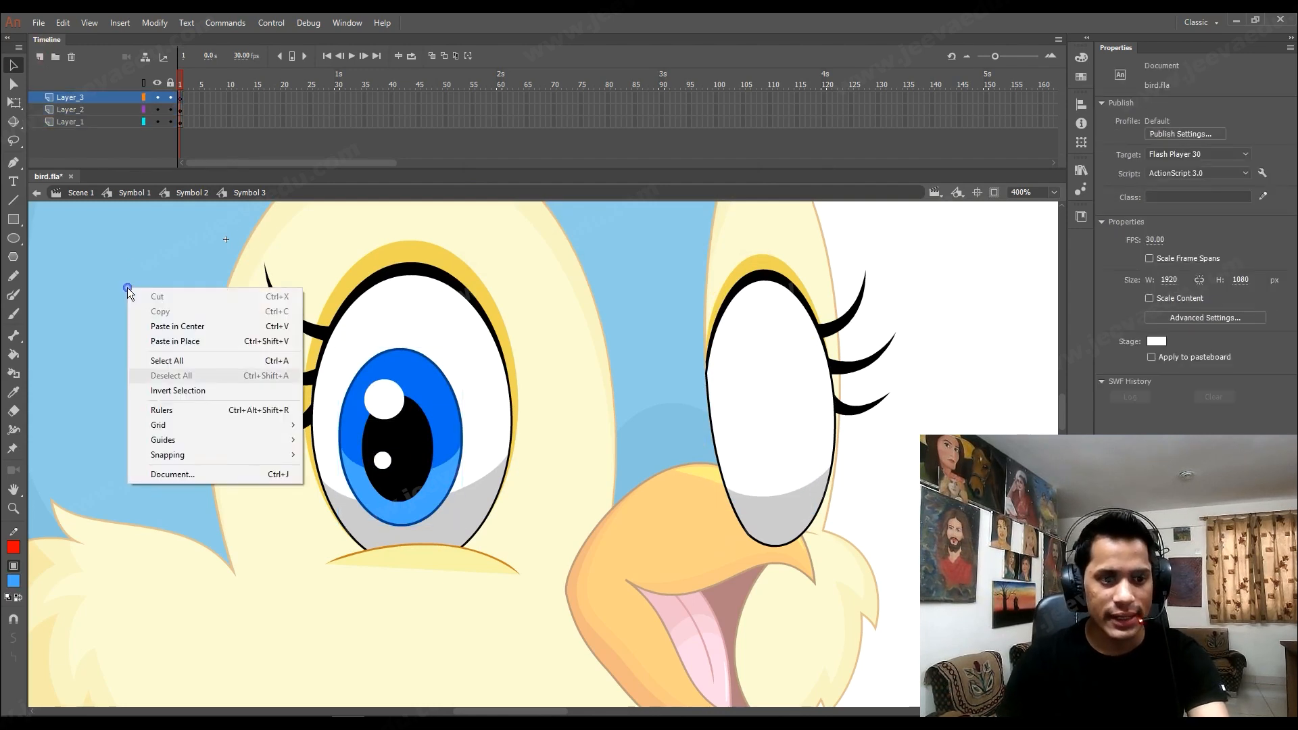
{"action": "left_click", "coordinate": [185, 336]}
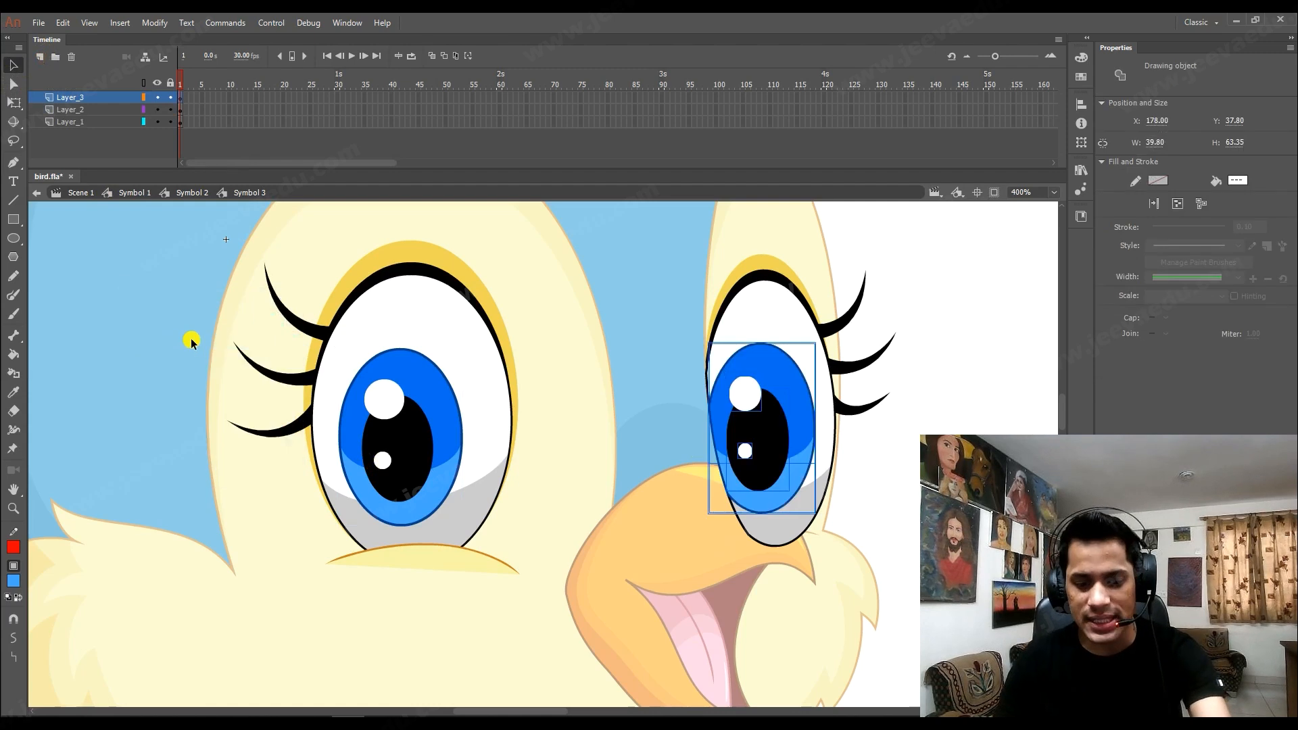
{"action": "key", "text": "F8"}
{"action": "key", "text": "Return"}
Examine the smaller eye's iris symbol up close, including its separate pieces in symbol editing, and return to the eyes symbol.
{"action": "left_click", "coordinate": [375, 441]}
{"action": "left_click", "coordinate": [786, 464]}
{"action": "key", "text": "z"}
{"action": "left_click", "coordinate": [678, 464]}
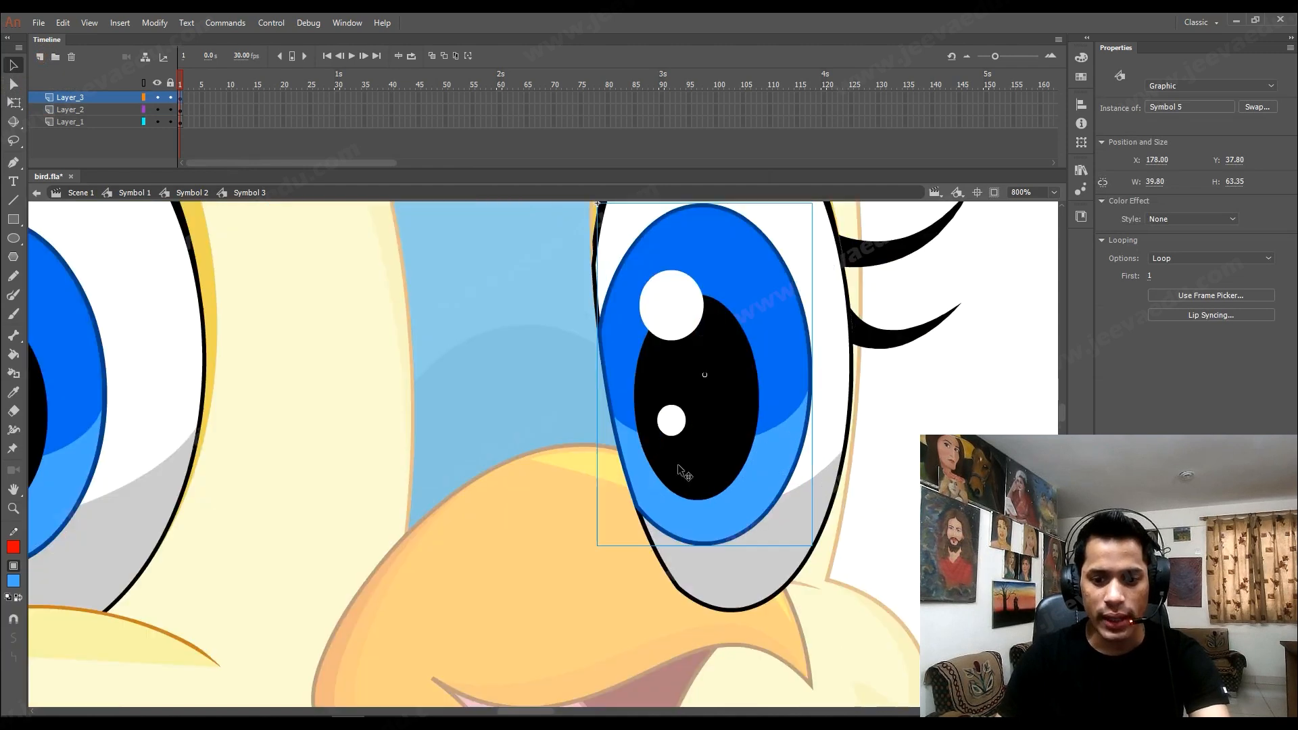
{"action": "left_click", "coordinate": [636, 480], "text": "alt"}
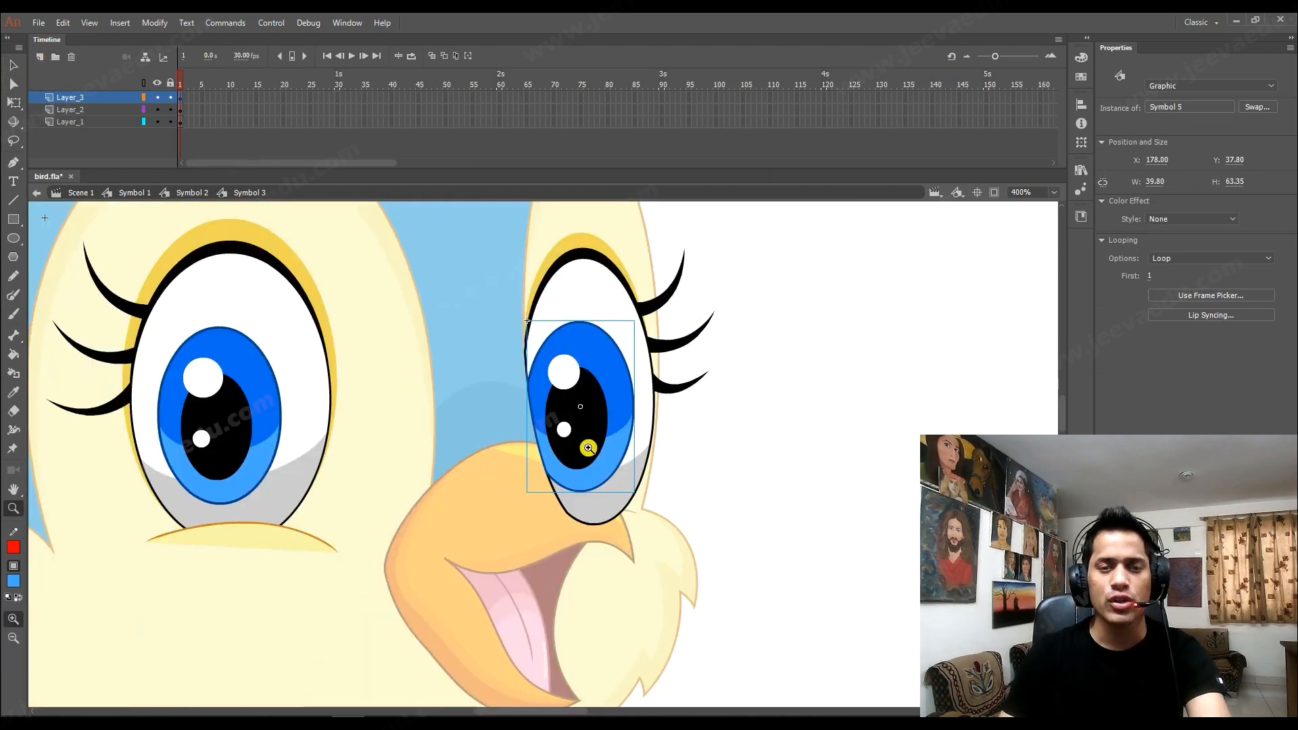
{"action": "left_click", "coordinate": [490, 449]}
{"action": "key", "text": "v"}
{"action": "double_click", "coordinate": [650, 441]}
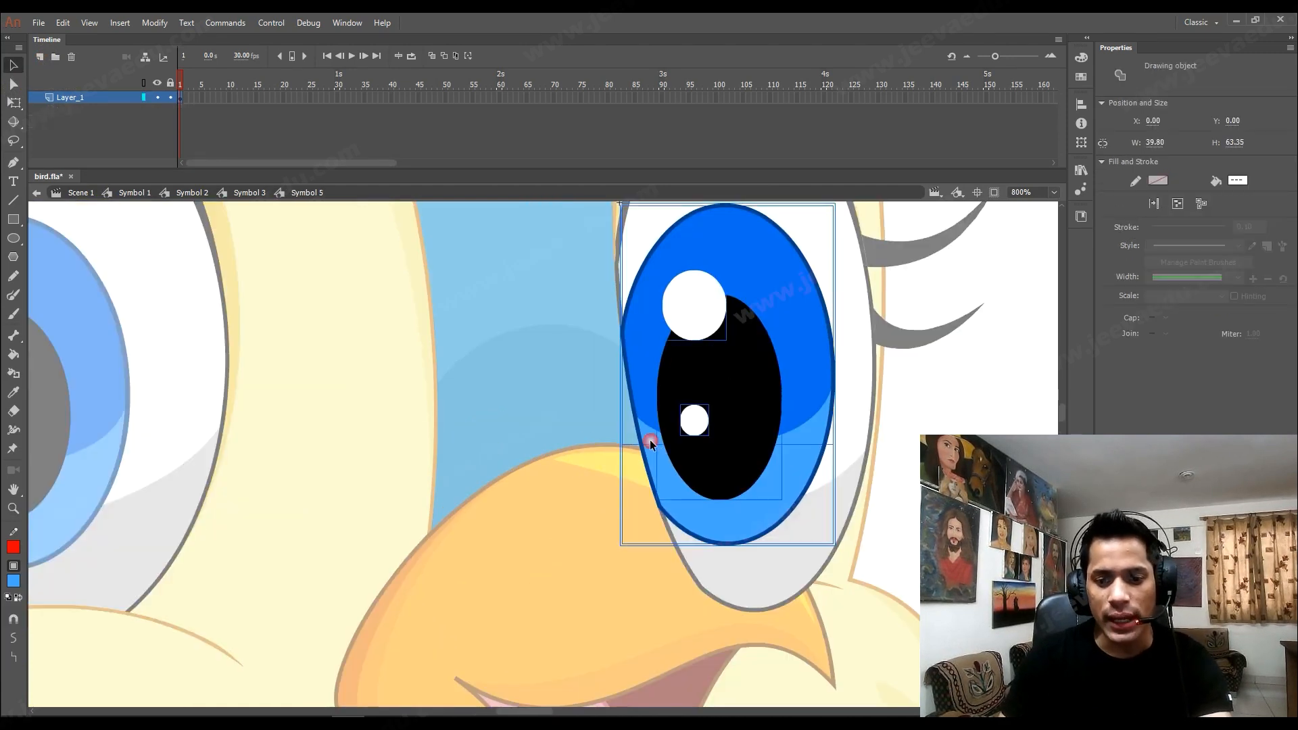
{"action": "key", "text": "z"}
{"action": "left_click", "coordinate": [637, 429], "text": "alt"}
{"action": "key", "text": "v"}
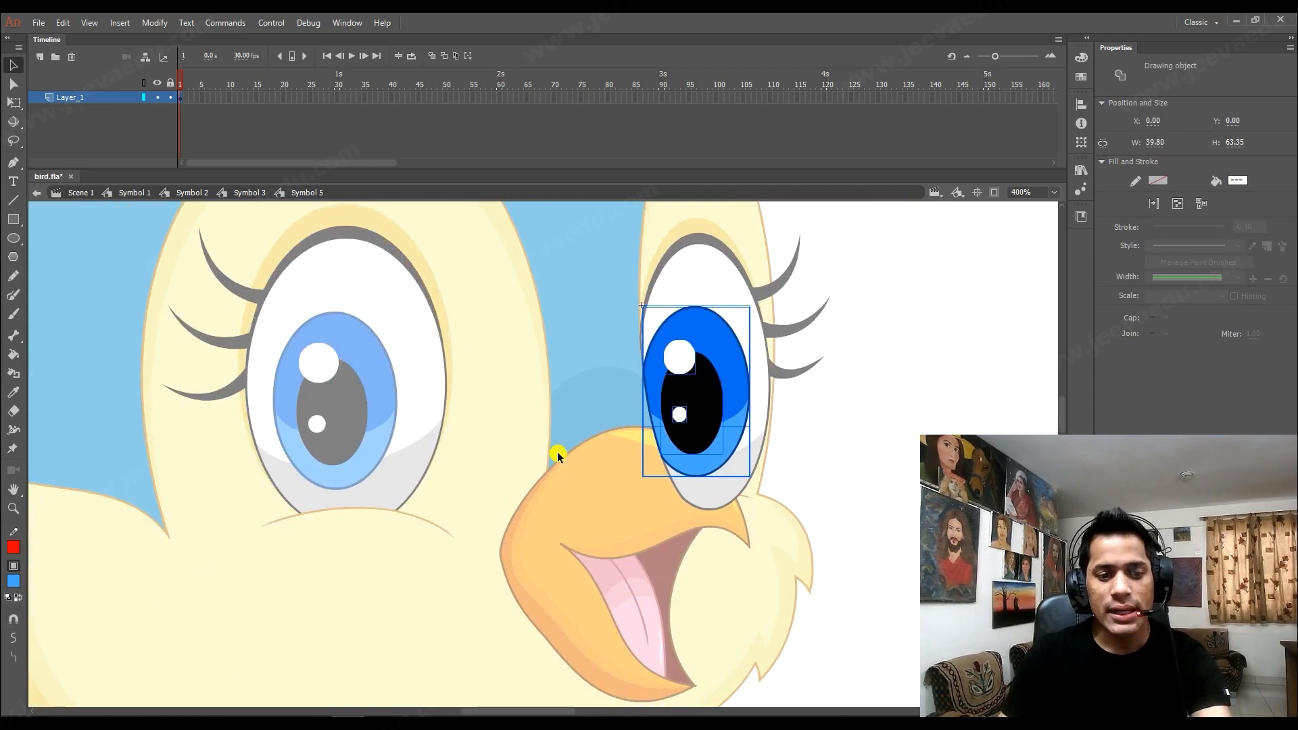
{"action": "double_click", "coordinate": [557, 453]}
Paste a copy of the larger eye's iris symbol on Layer_3 and move the smaller eye's original iris out beside it.
{"action": "left_click", "coordinate": [357, 427]}
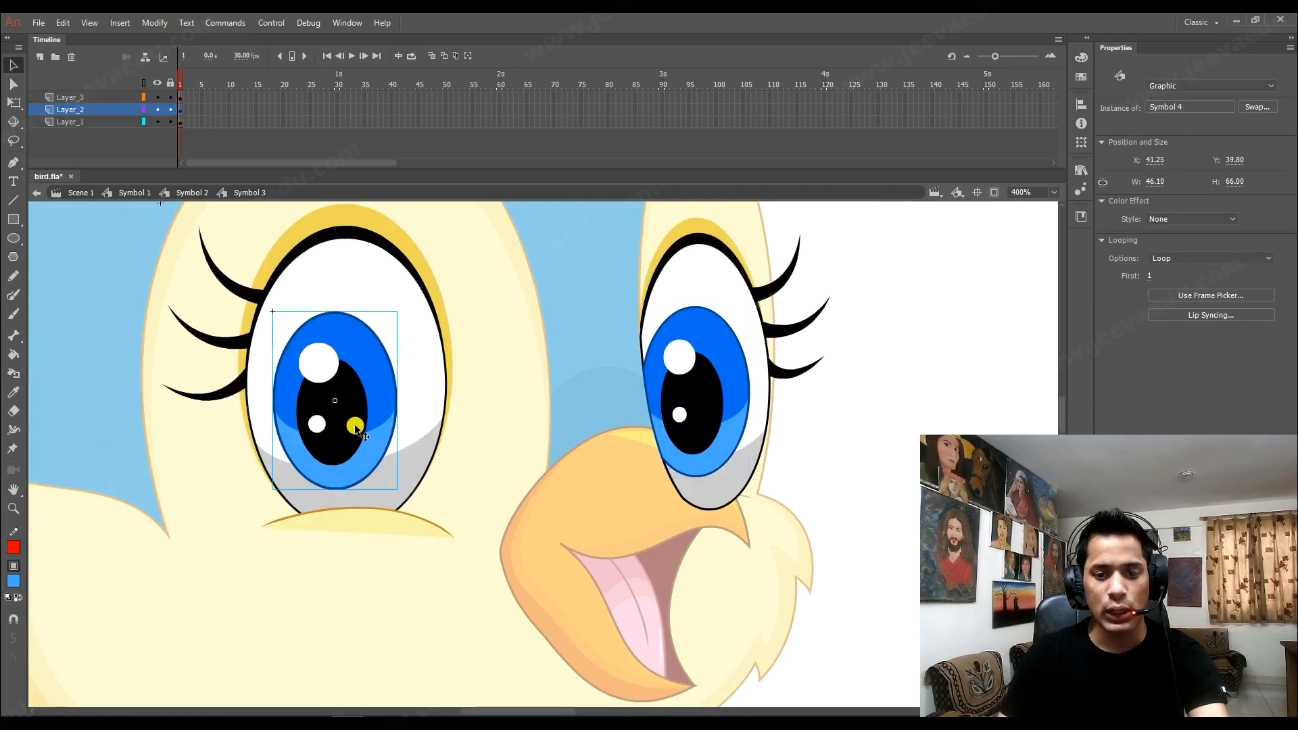
{"action": "left_click", "coordinate": [713, 401]}
{"action": "key", "text": "ctrl+v"}
{"action": "left_click_drag", "start_coordinate": [678, 424], "coordinate": [539, 304]}
{"action": "left_click_drag", "start_coordinate": [608, 416], "coordinate": [654, 501]}
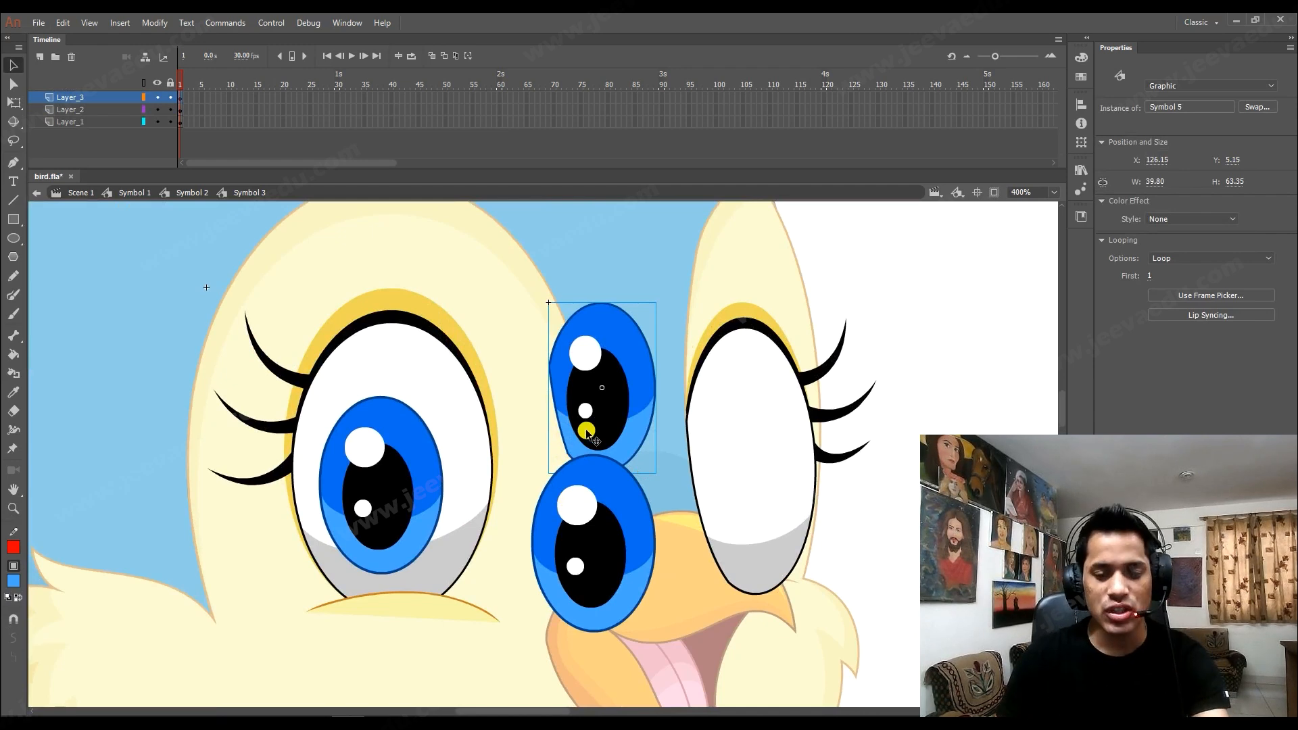
{"action": "key", "text": "ctrl+z"}
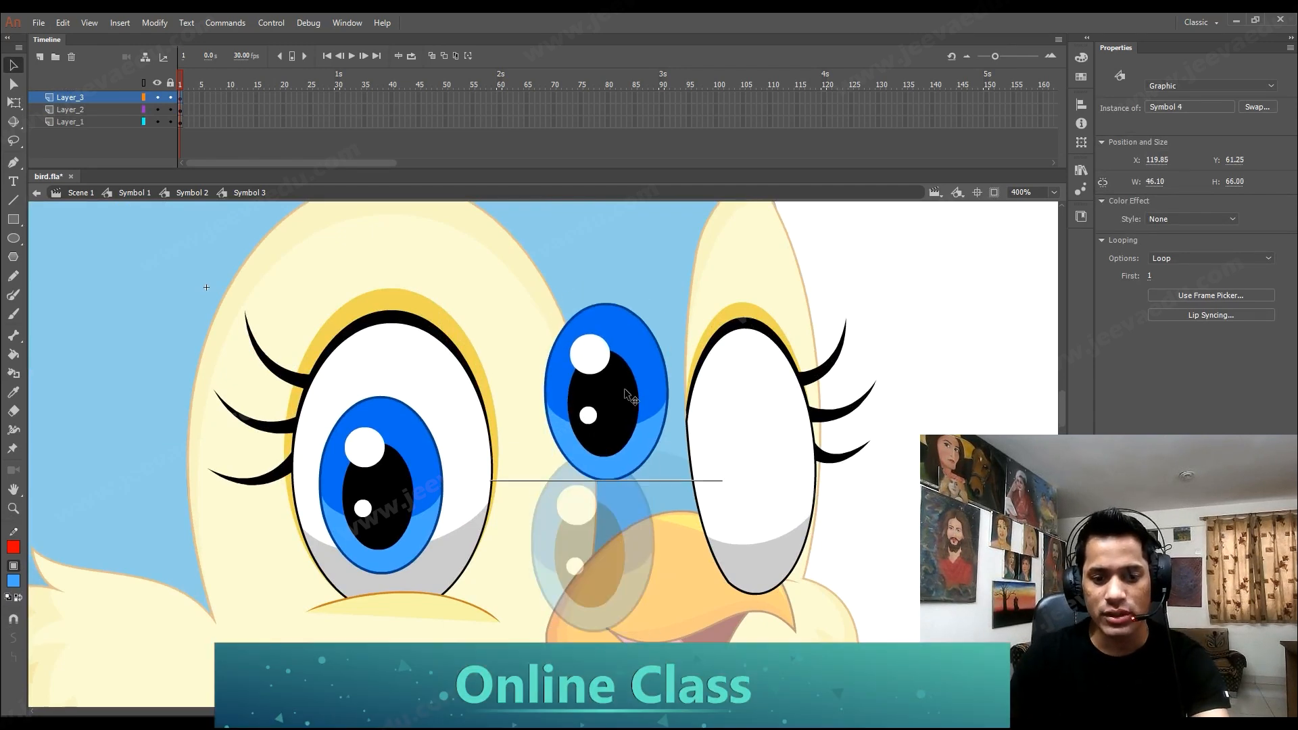
Scale the copied iris to about 42.2 by 63.15 px to match the smaller eye's original iris and place it in that eye.
{"action": "left_click", "coordinate": [626, 397]}
{"action": "key", "text": "q"}
{"action": "left_click_drag", "start_coordinate": [668, 311], "coordinate": [666, 309]}
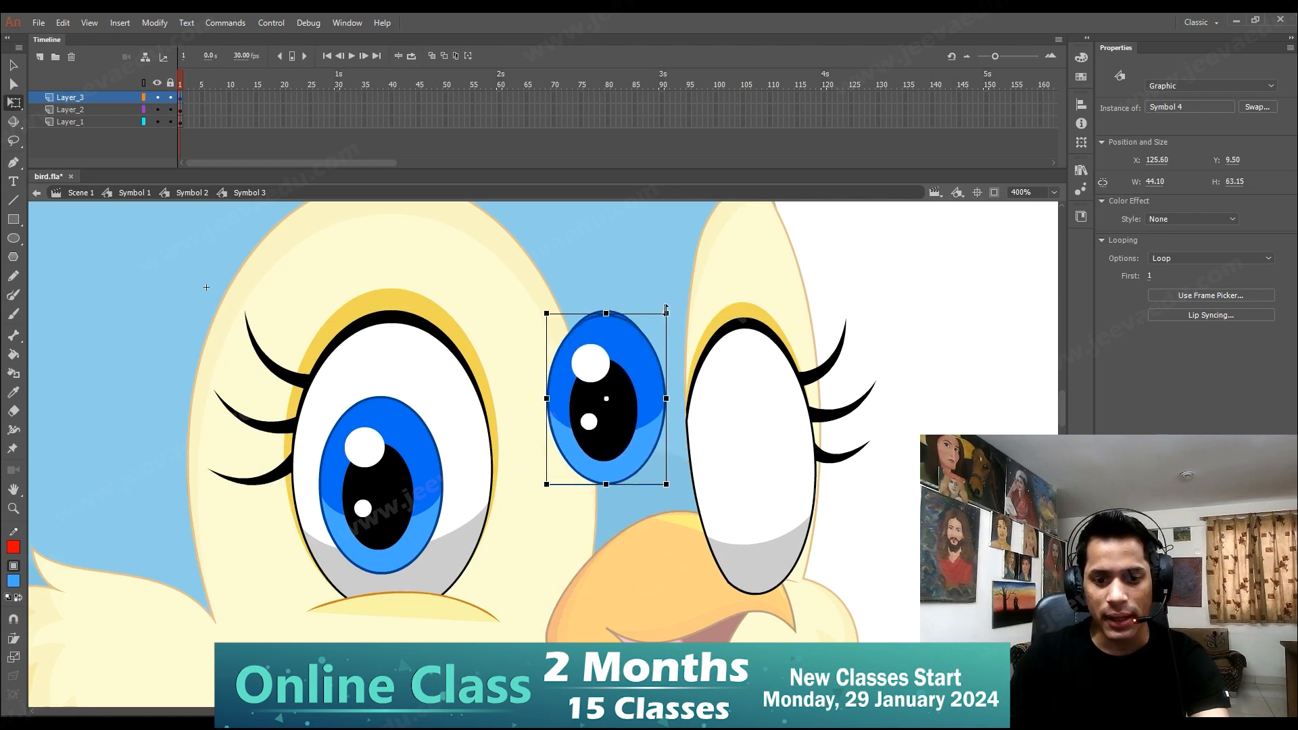
{"action": "left_click", "coordinate": [668, 402]}
{"action": "left_click", "coordinate": [659, 405]}
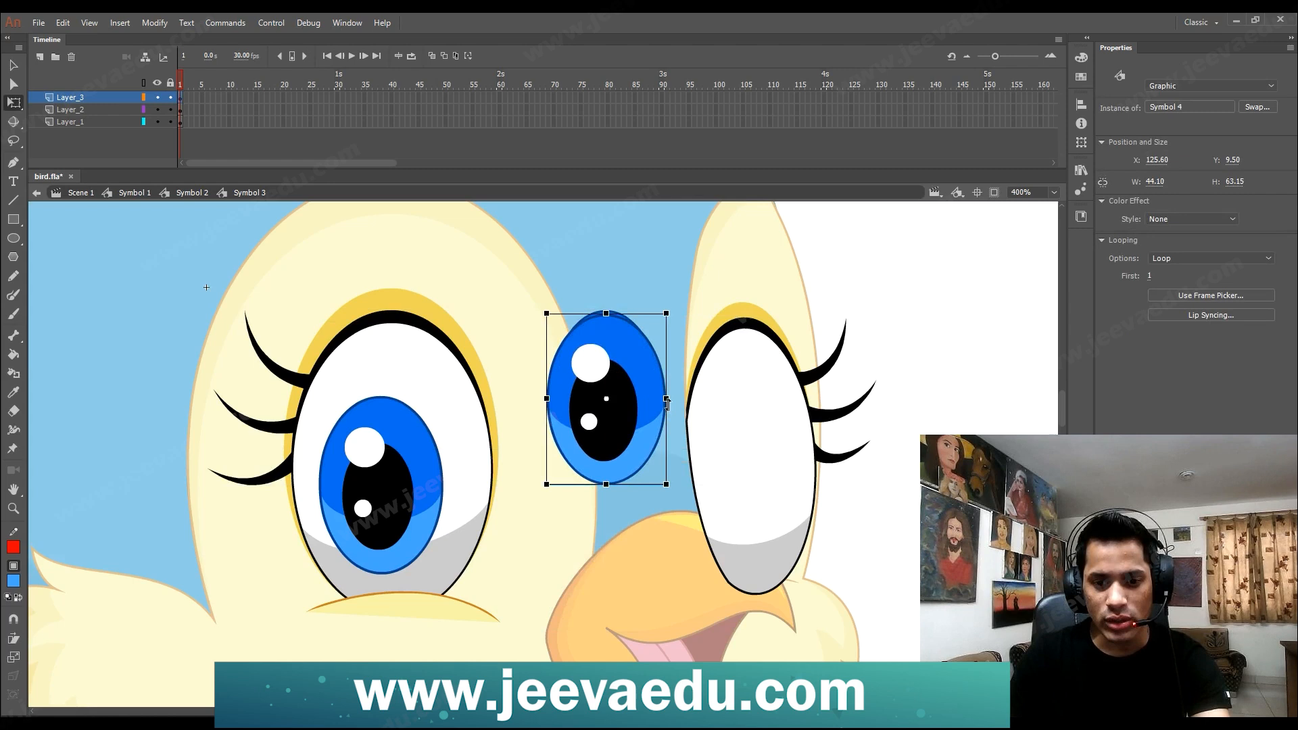
{"action": "left_click_drag", "start_coordinate": [667, 398], "coordinate": [756, 491]}
Delete the smaller eye's original iris symbol that was moved aside between the eyes.
{"action": "left_click", "coordinate": [551, 380]}
{"action": "left_click", "coordinate": [586, 448]}
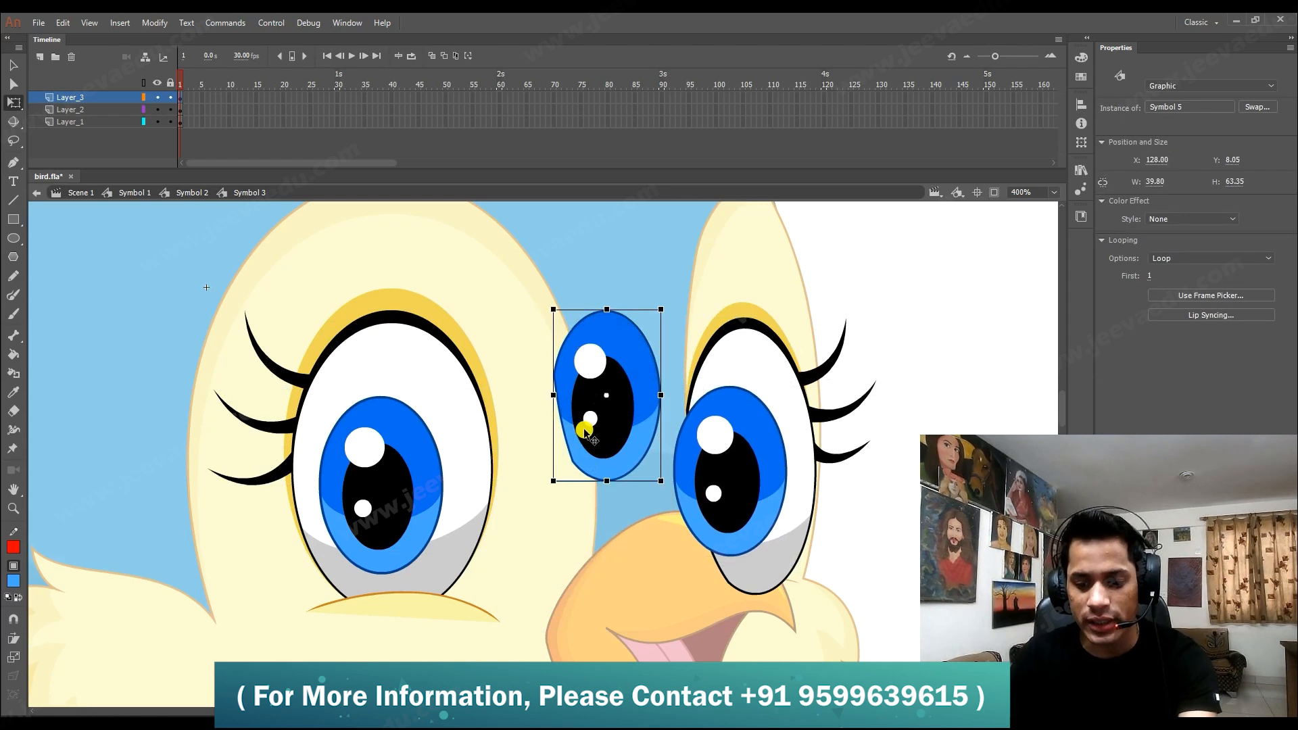
{"action": "key", "text": "Delete"}
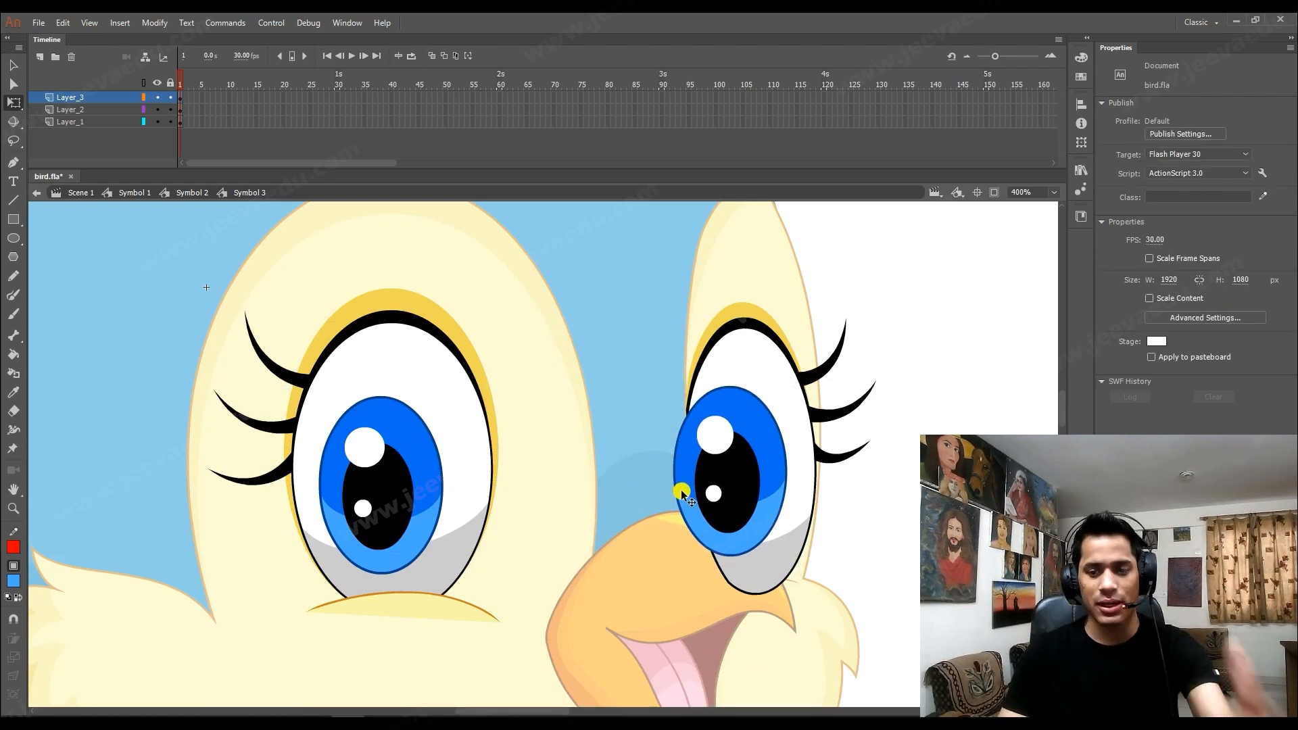
Scale the copied iris symbol in the smaller eye to 98 percent.
{"action": "key", "text": "z"}
{"action": "left_click", "coordinate": [565, 492], "text": "alt"}
{"action": "key", "text": "v"}
{"action": "left_click", "coordinate": [619, 460]}
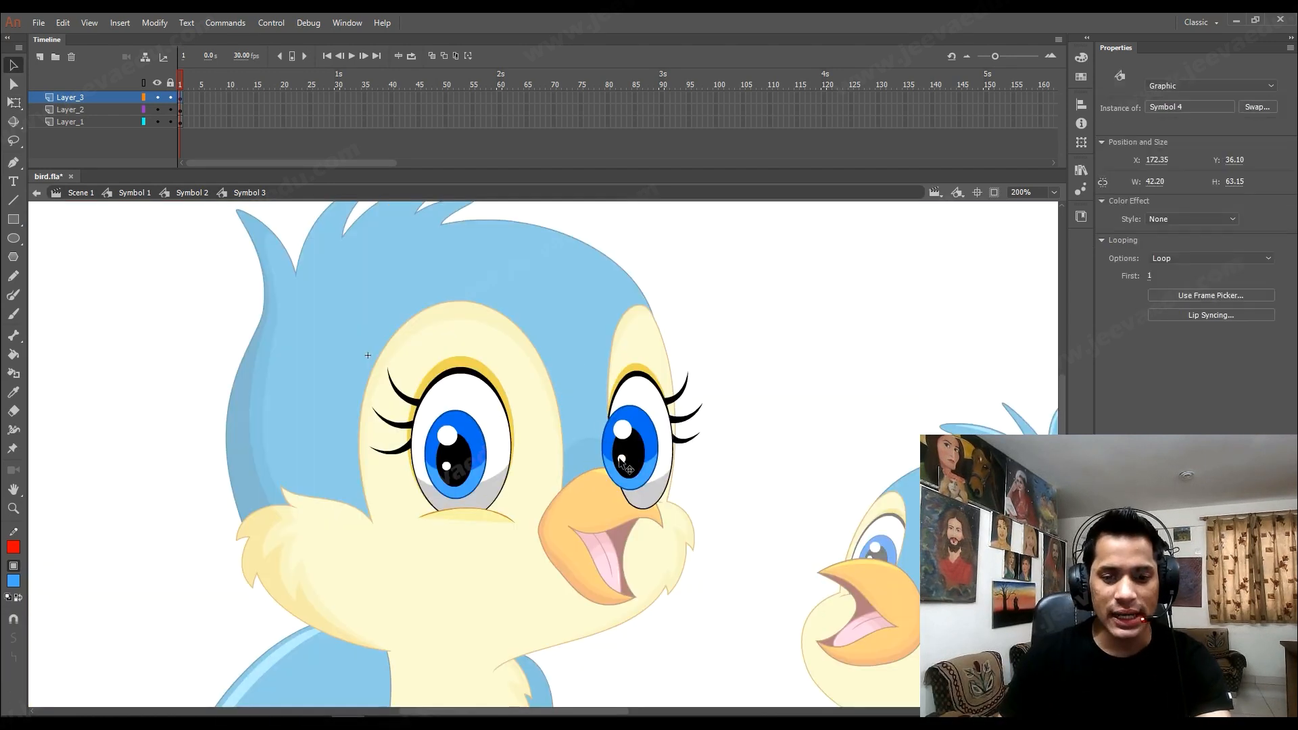
{"action": "key", "text": "ctrl+alt+s"}
{"action": "type", "text": "98"}
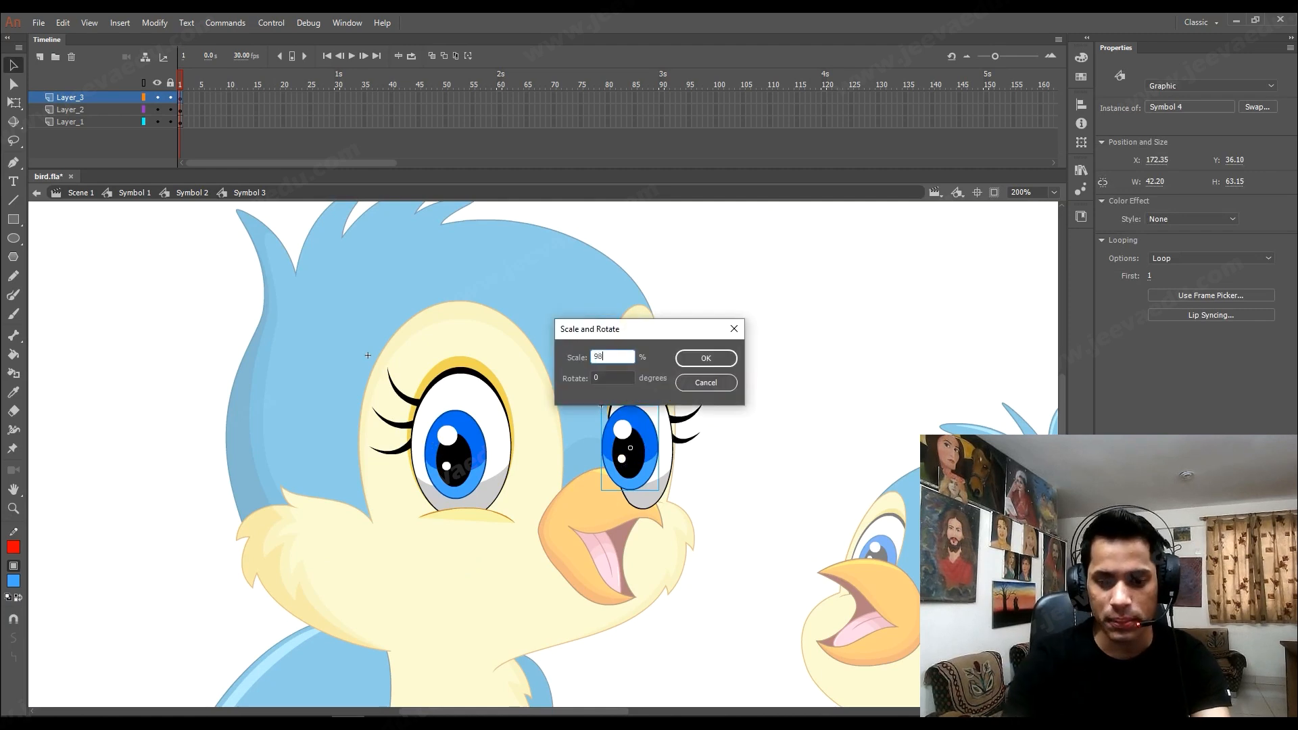
{"action": "key", "text": "Return"}
Try moving the larger eye's three lashes up away from the eye and undo the move.
{"action": "key", "text": "z"}
{"action": "left_click", "coordinate": [567, 481]}
{"action": "left_click_drag", "start_coordinate": [596, 484], "coordinate": [620, 518]}
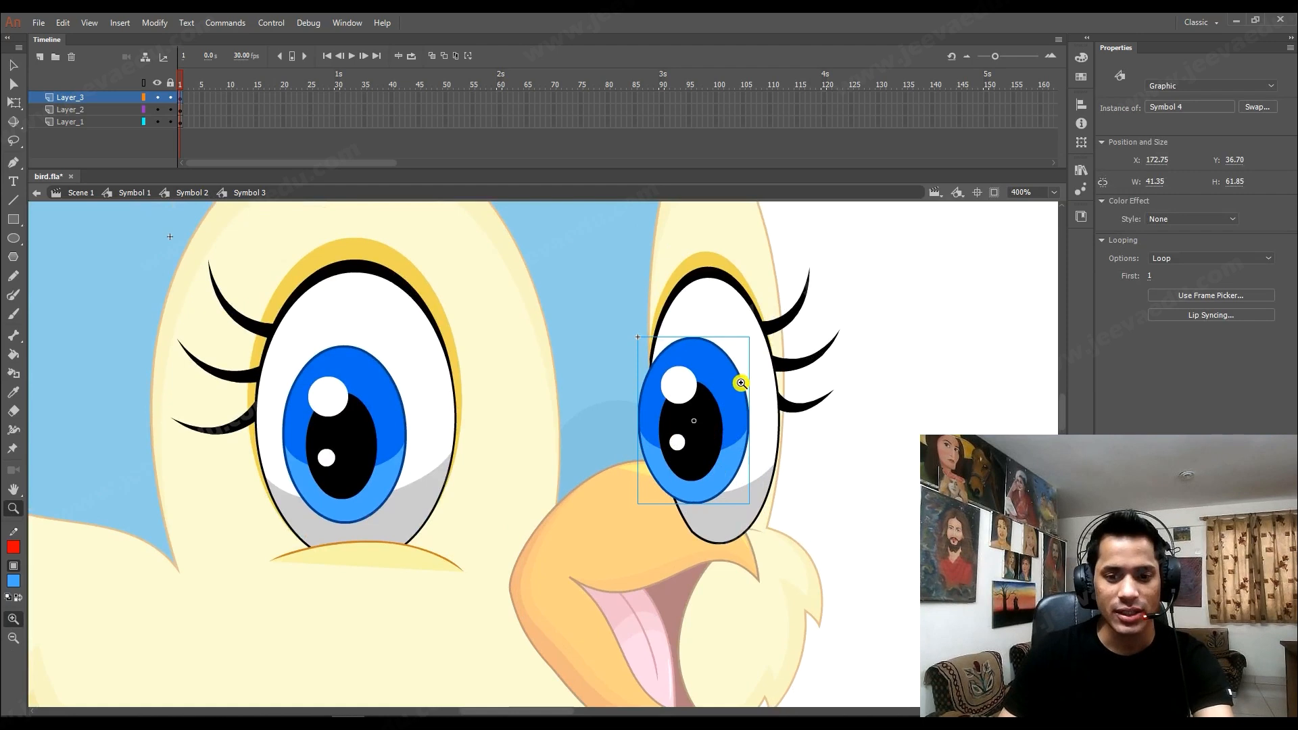
{"action": "key", "text": "v"}
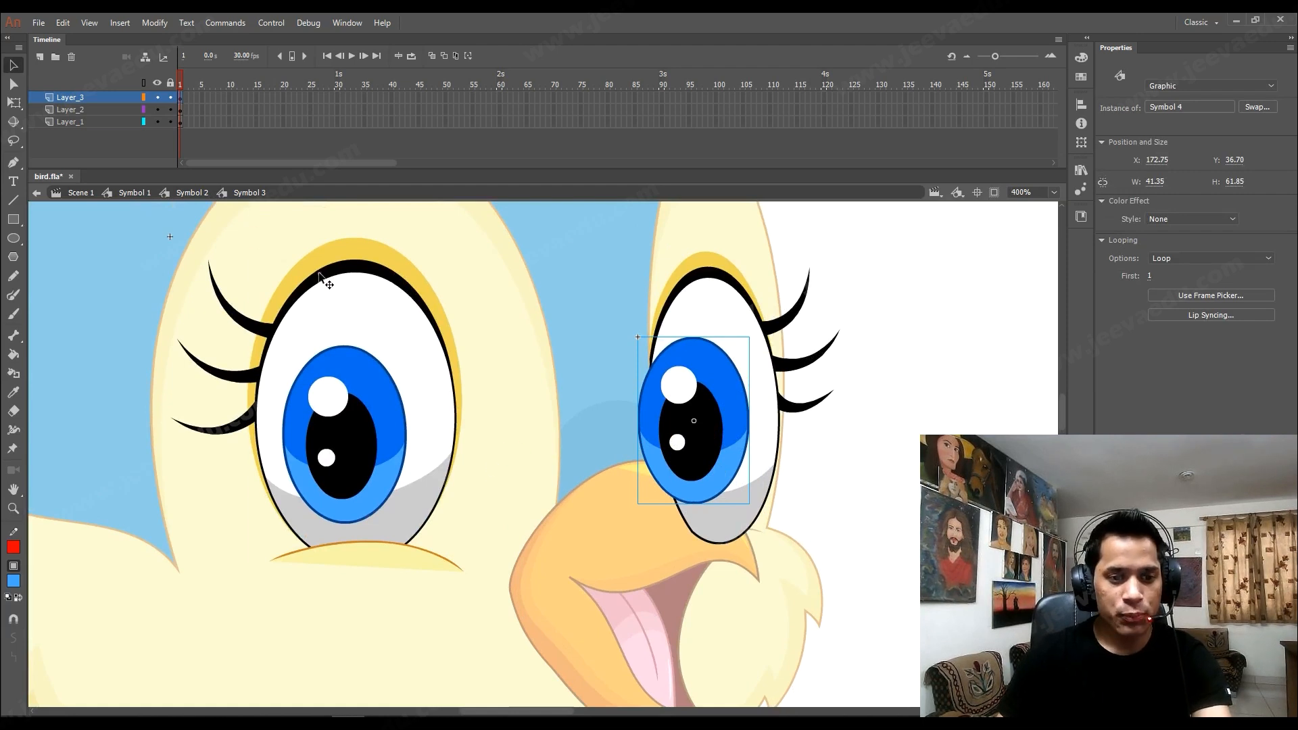
{"action": "left_click", "coordinate": [328, 281]}
{"action": "left_click", "coordinate": [233, 318]}
{"action": "left_click", "coordinate": [236, 376], "text": "shift"}
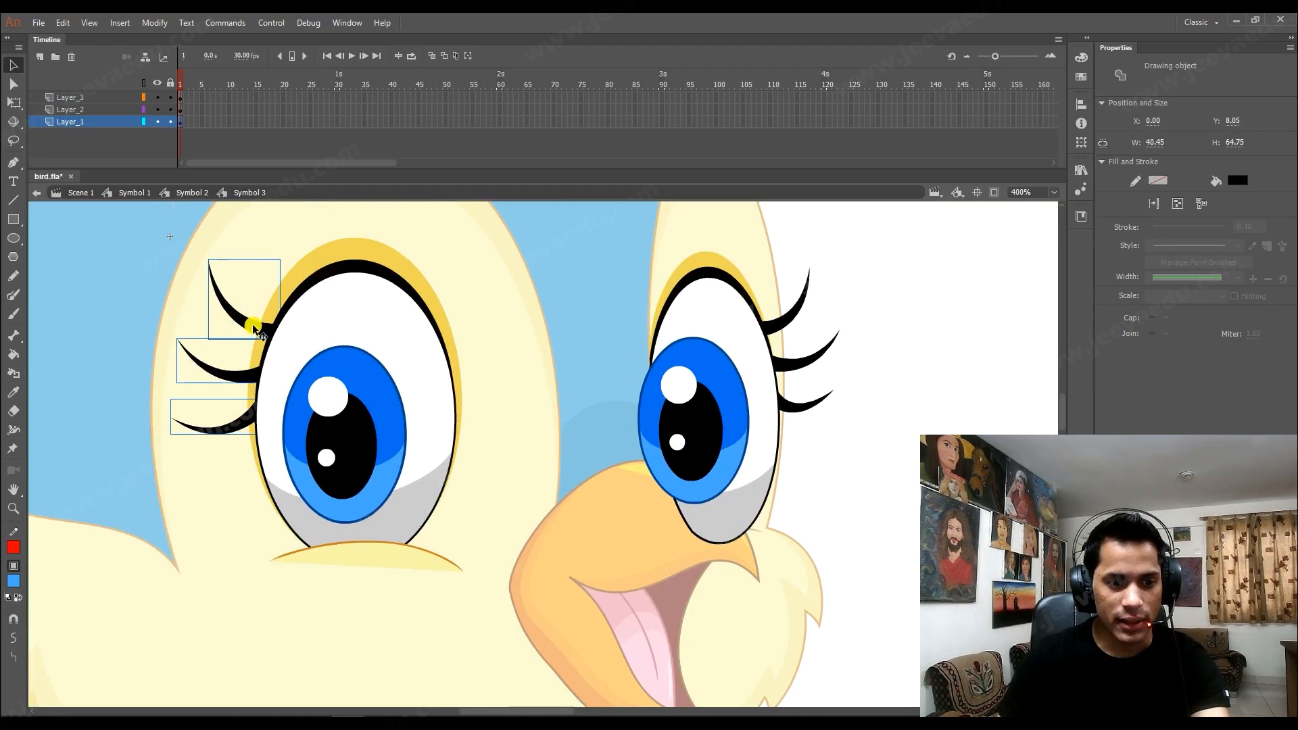
{"action": "left_click_drag", "start_coordinate": [252, 325], "coordinate": [217, 234]}
{"action": "key", "text": "ctrl+z"}
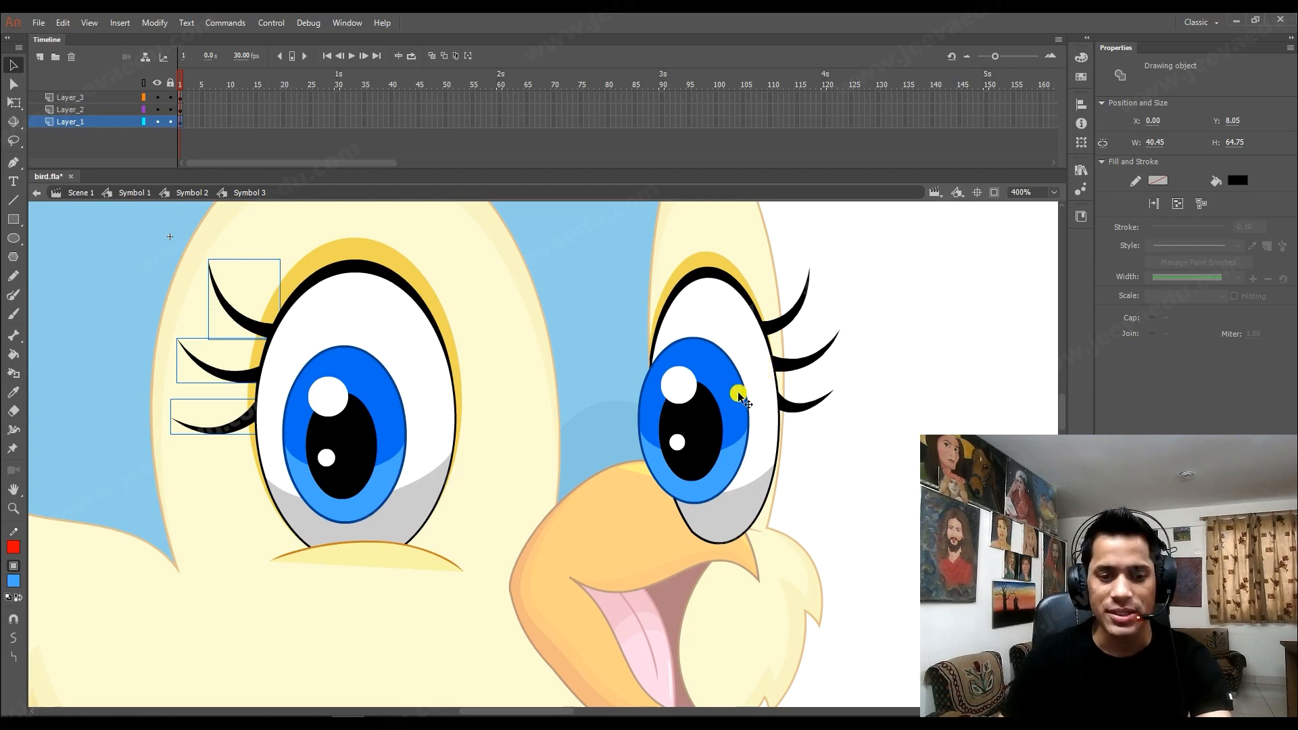
Check the larger eye's outline and white pieces, and hide the two iris layers, Layer_3 and Layer_2.
{"action": "key", "text": "z"}
{"action": "left_click", "coordinate": [532, 437], "text": "alt"}
{"action": "left_click_drag", "start_coordinate": [607, 527], "coordinate": [590, 486]}
{"action": "key", "text": "v"}
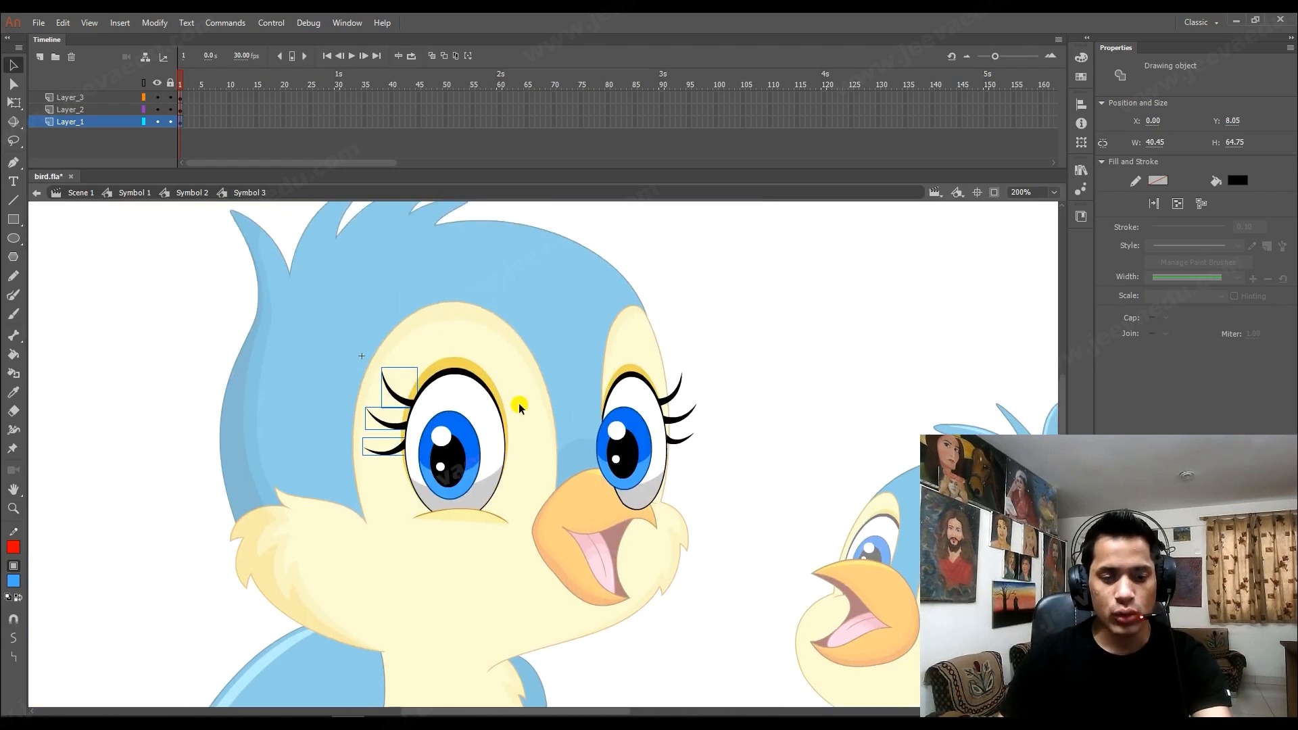
{"action": "left_click", "coordinate": [521, 444]}
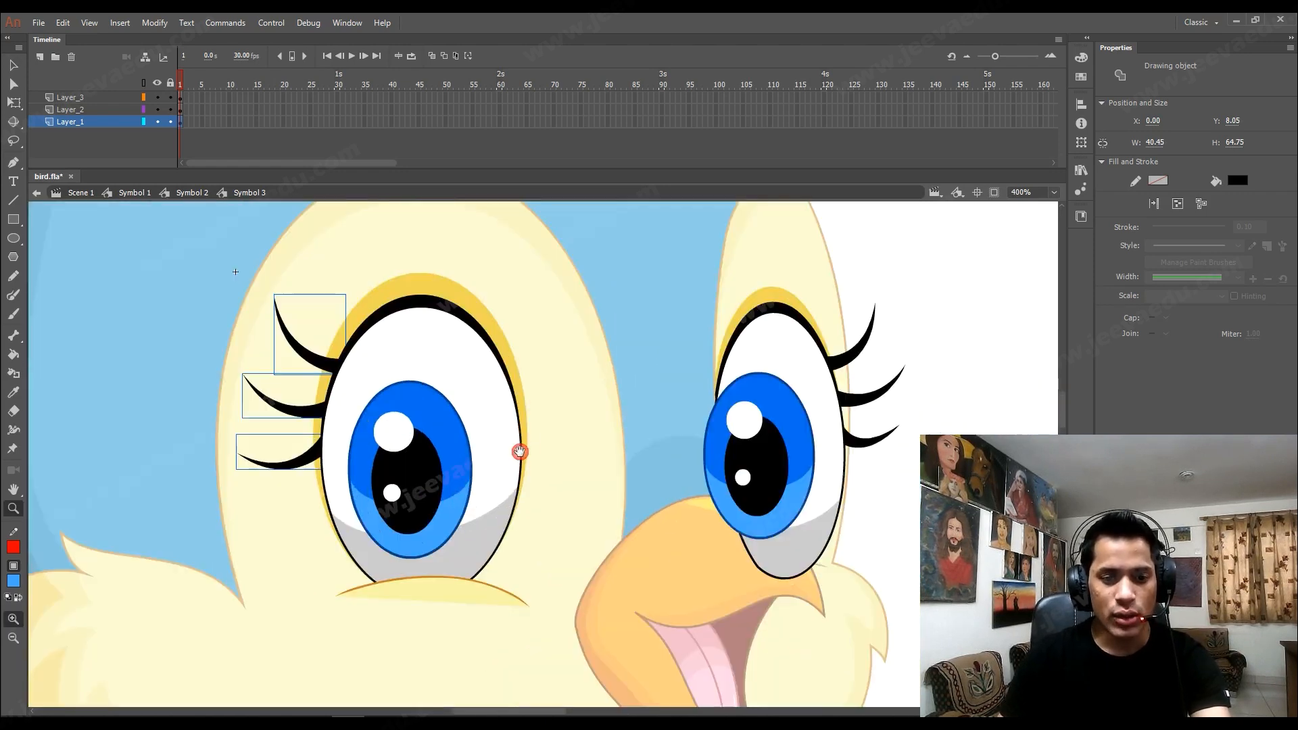
{"action": "left_click", "coordinate": [449, 311]}
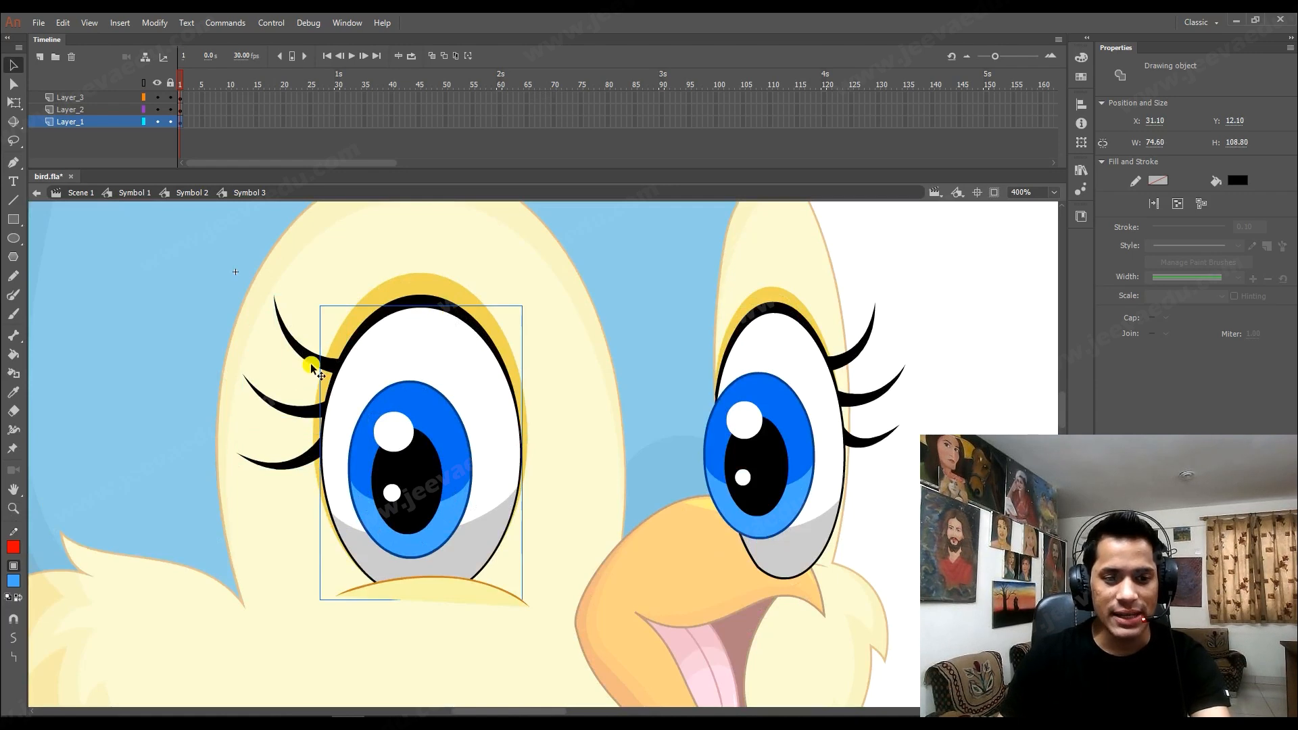
{"action": "left_click", "coordinate": [449, 324]}
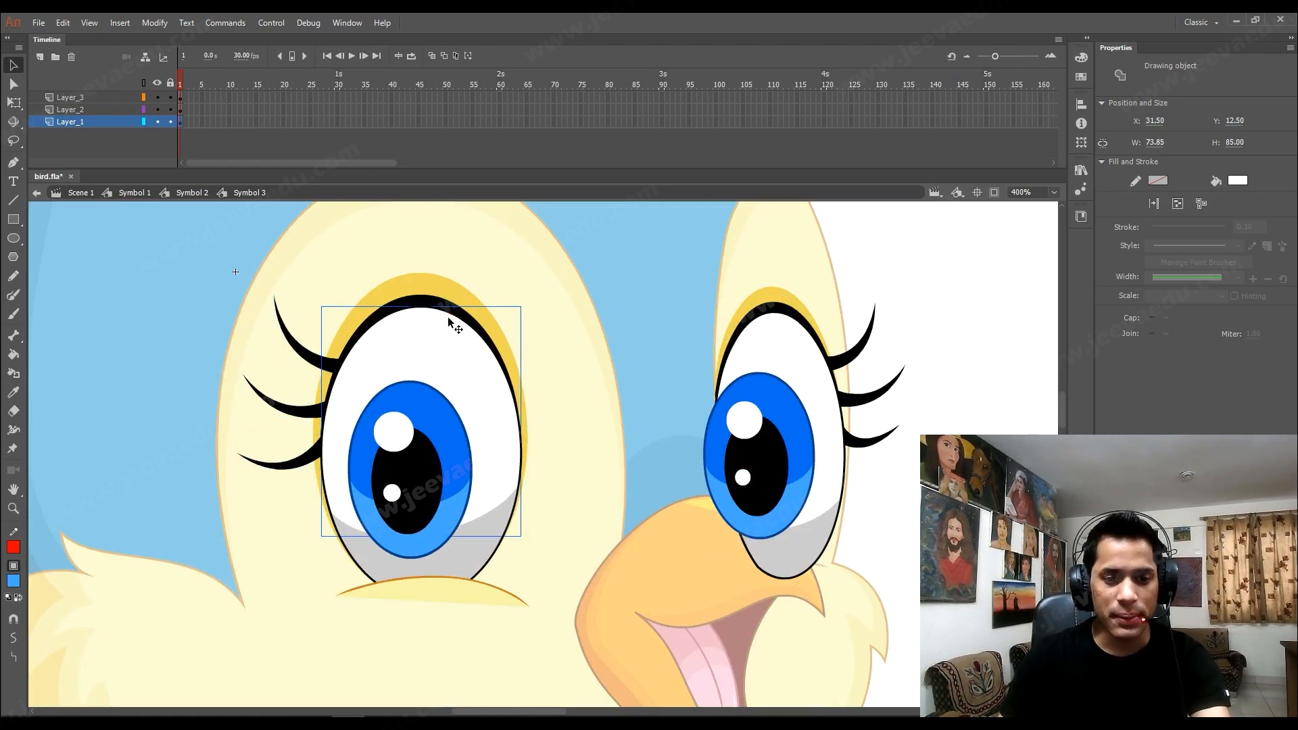
{"action": "left_click", "coordinate": [414, 473]}
{"action": "left_click", "coordinate": [157, 97]}
{"action": "left_click", "coordinate": [156, 109]}
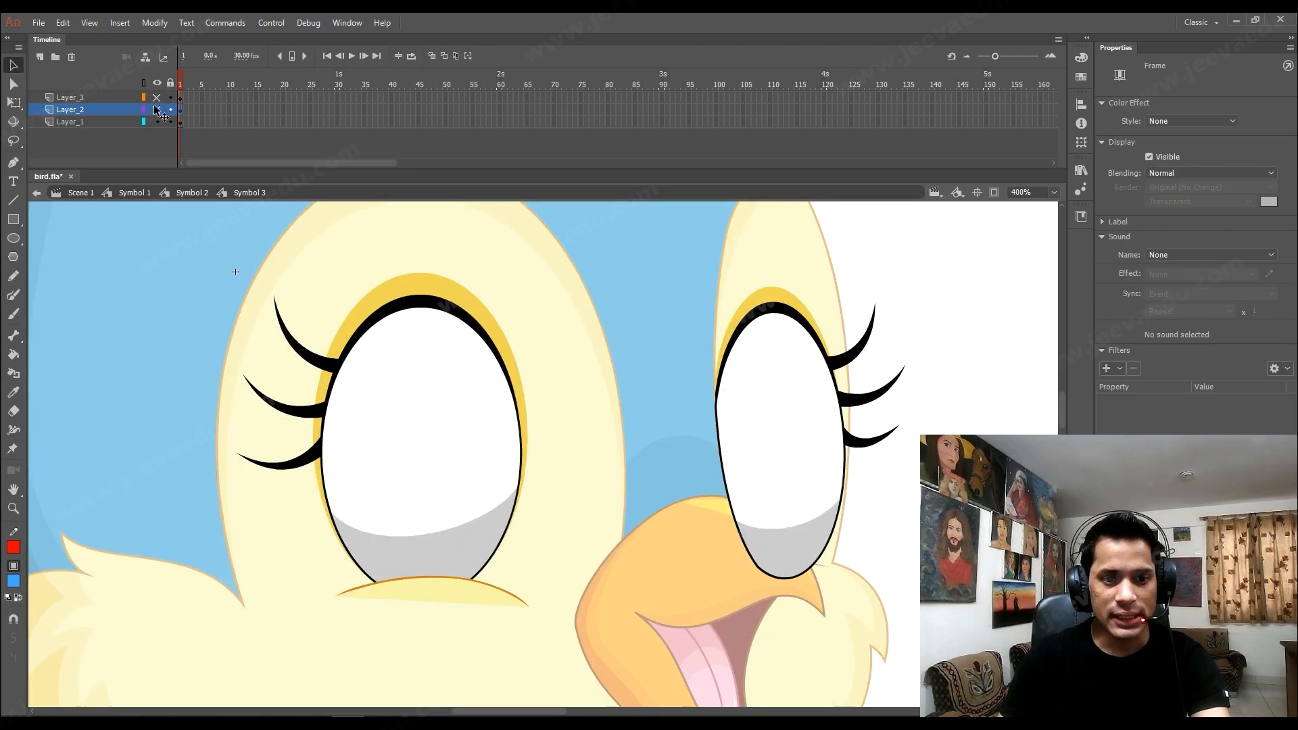
Try moving the larger eye's black outline up and undo the move.
{"action": "key", "text": "ctrl+minus"}
{"action": "left_click", "coordinate": [536, 417]}
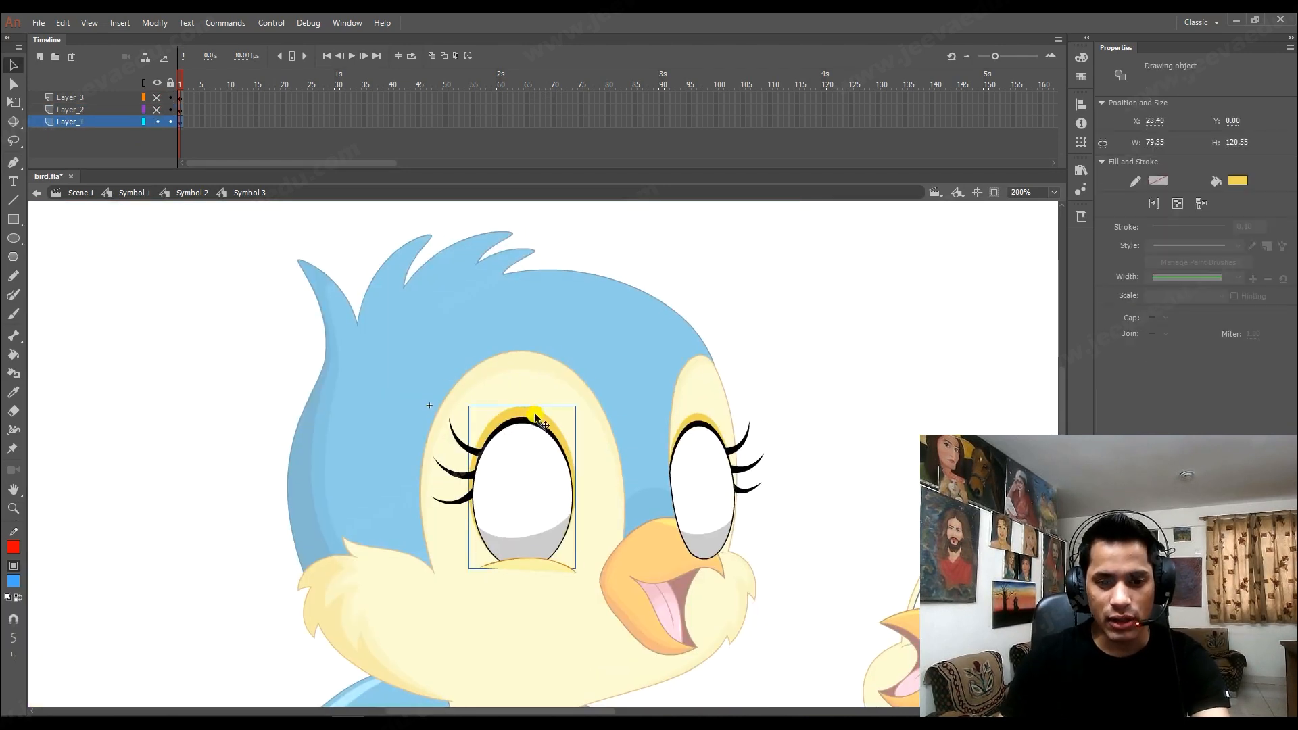
{"action": "left_click", "coordinate": [698, 417]}
{"action": "left_click", "coordinate": [499, 420], "text": "shift"}
{"action": "left_click_drag", "start_coordinate": [516, 421], "coordinate": [508, 330]}
{"action": "key", "text": "ctrl+z"}
{"action": "key", "text": "ctrl+space"}
{"action": "left_click", "coordinate": [617, 451], "text": "ctrl"}
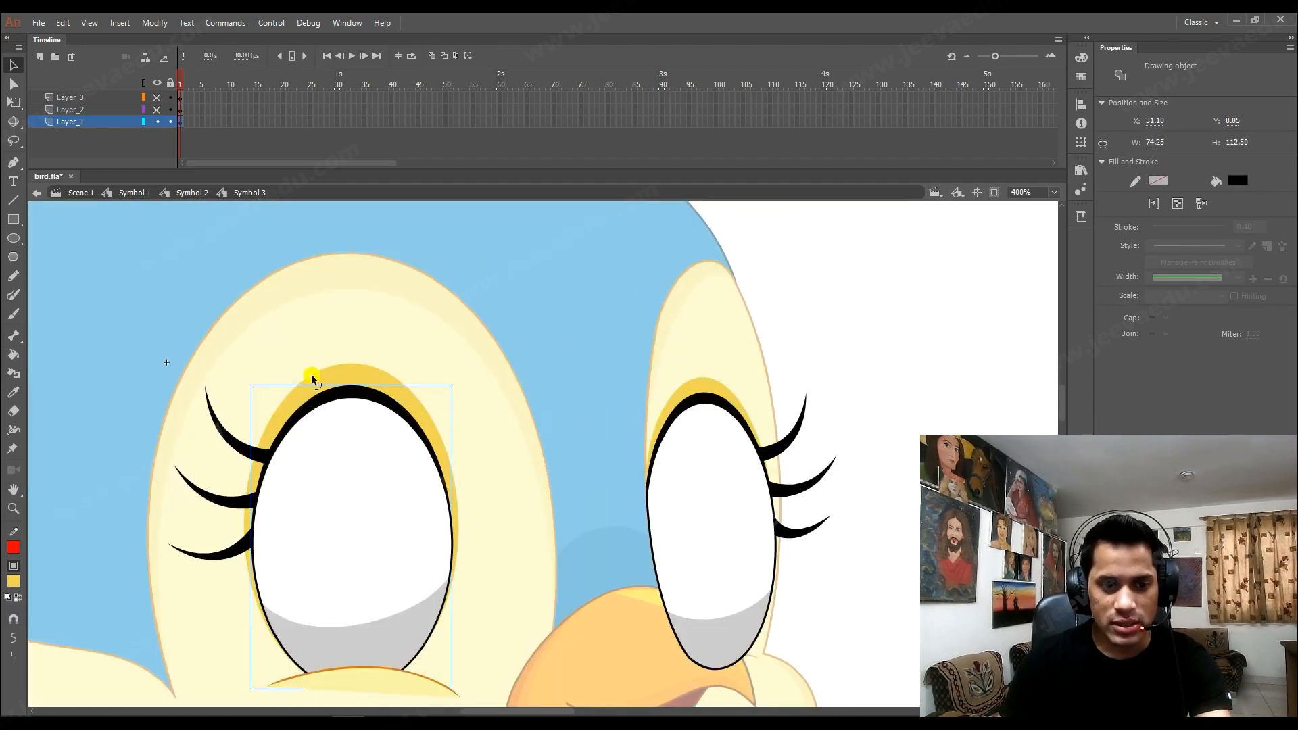
Move the yellow shapes behind both eyes, in place, onto a new layer at the bottom of the layer stack.
{"action": "left_click", "coordinate": [332, 376]}
{"action": "left_click", "coordinate": [717, 387], "text": "shift"}
{"action": "left_click_drag", "start_coordinate": [715, 385], "coordinate": [710, 255]}
{"action": "key", "text": "ctrl+z"}
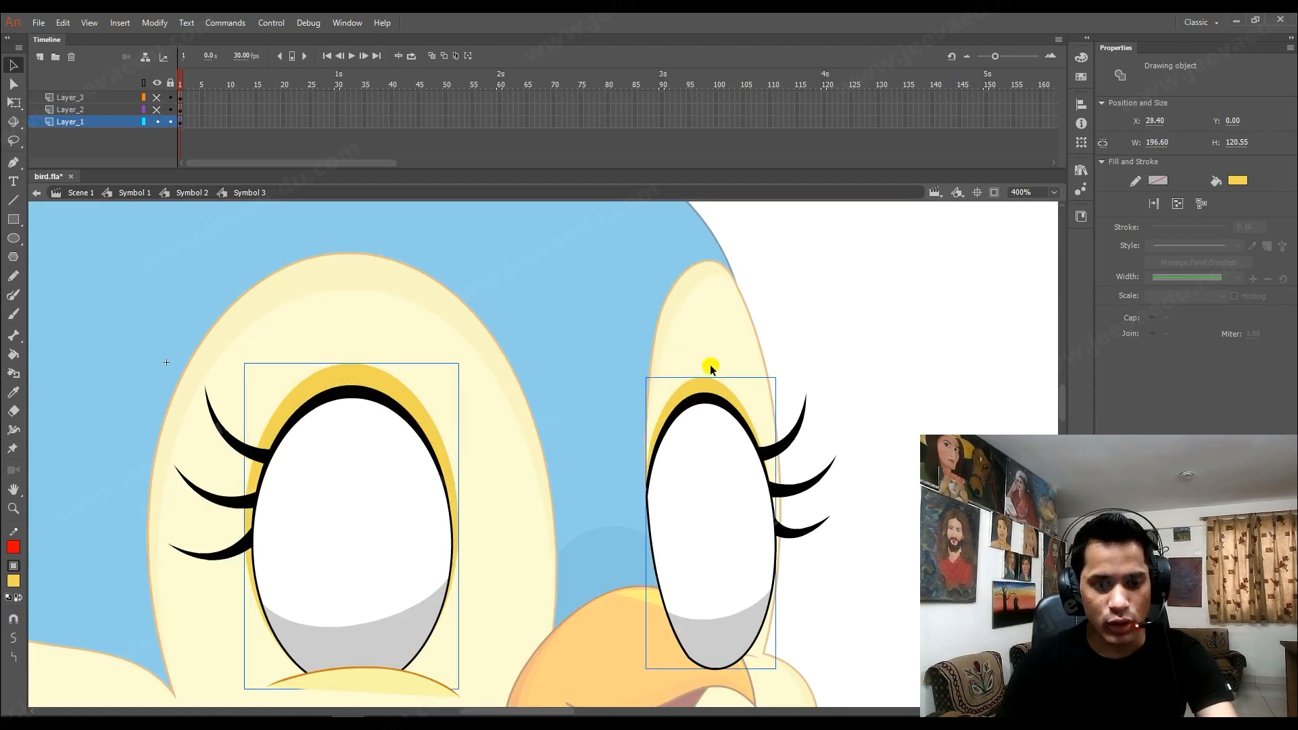
{"action": "key", "text": "ctrl+x"}
{"action": "left_click", "coordinate": [40, 58]}
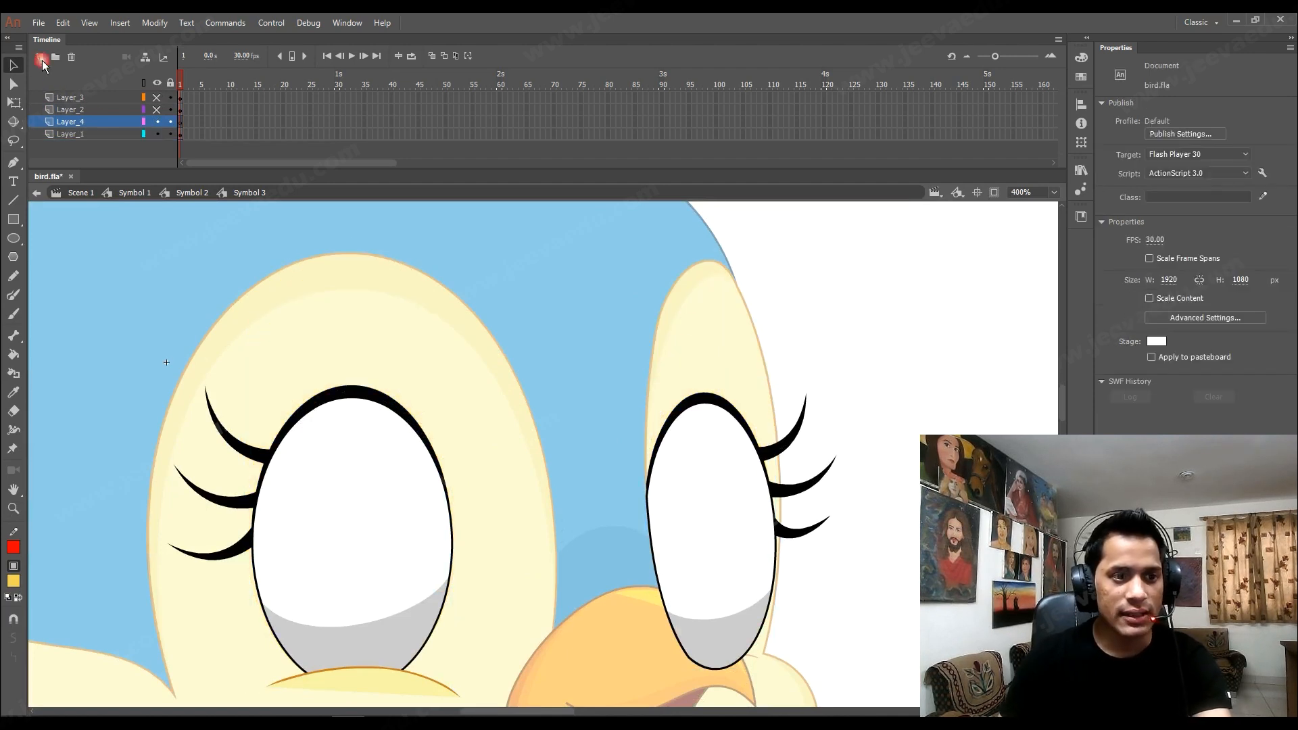
{"action": "left_click_drag", "start_coordinate": [93, 127], "coordinate": [88, 140]}
{"action": "right_click", "coordinate": [129, 307]}
{"action": "left_click", "coordinate": [162, 354]}
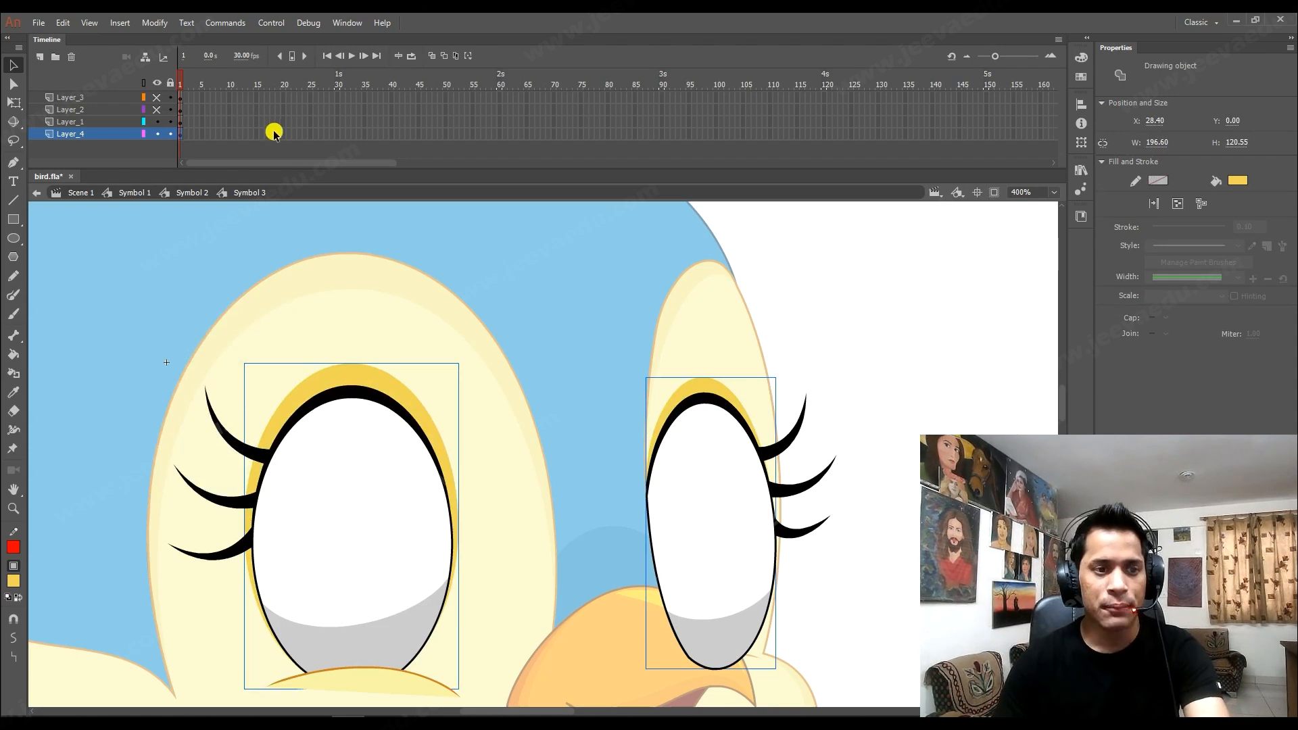
Lock and hide Layer_4, which holds the yellow eye shapes.
{"action": "left_click", "coordinate": [171, 134]}
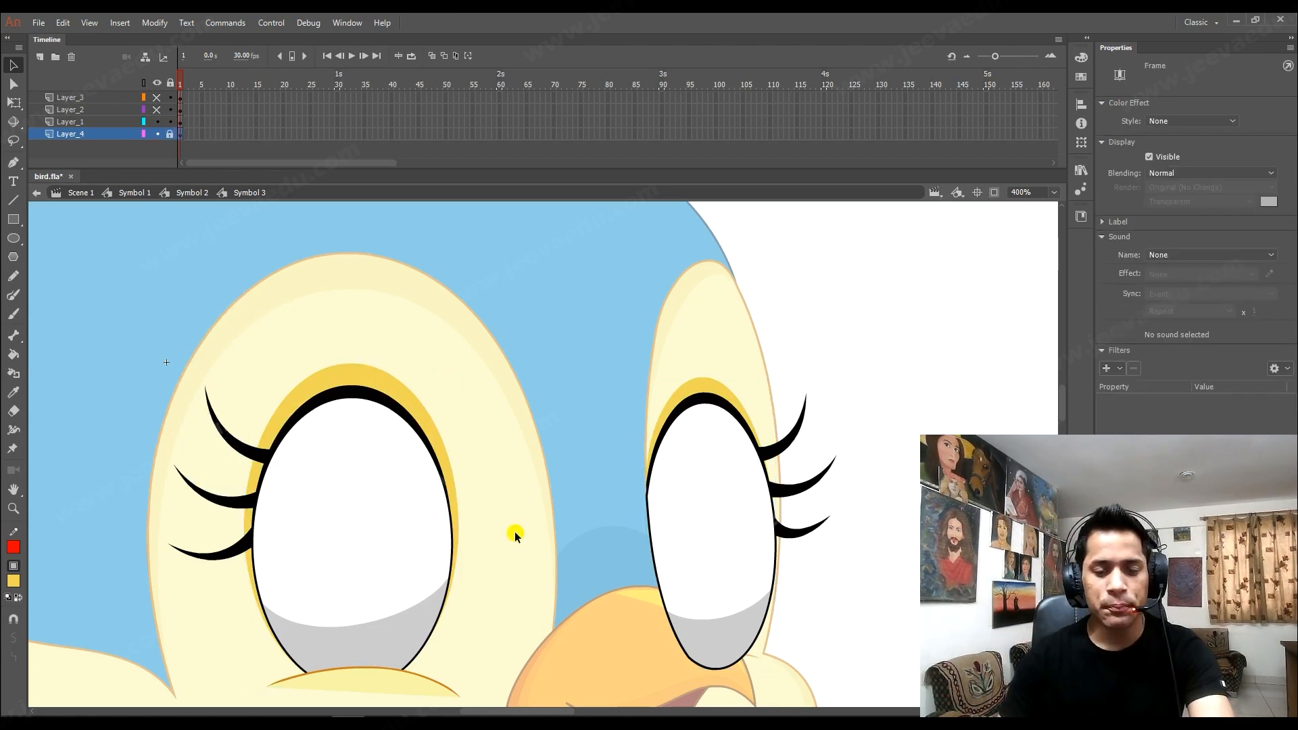
{"action": "key", "text": "z"}
{"action": "left_click", "coordinate": [515, 532], "text": "alt"}
{"action": "left_click", "coordinate": [157, 134]}
{"action": "key", "text": "z"}
{"action": "left_click", "coordinate": [492, 425]}
{"action": "left_click_drag", "start_coordinate": [476, 443], "coordinate": [448, 351]}
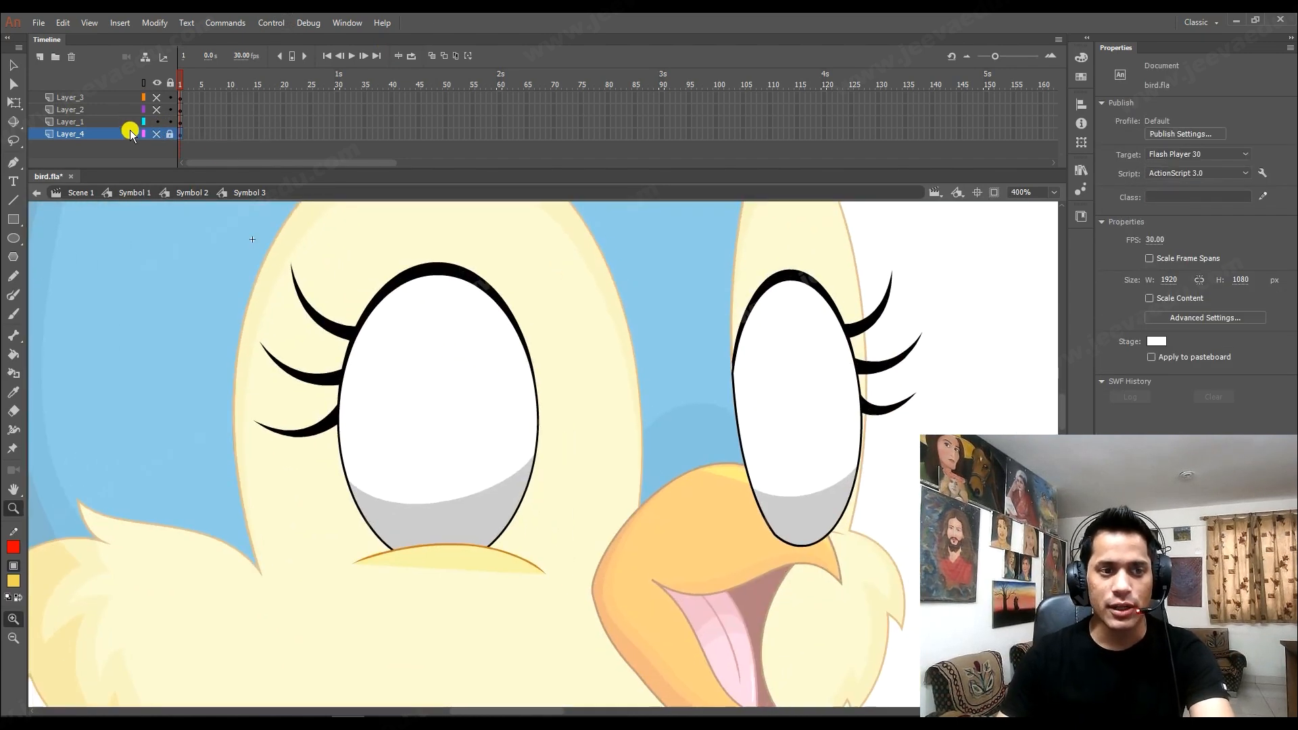
Move all six lashes of both eyes, in place, onto a new layer at the top of the layer stack.
{"action": "key", "text": "v"}
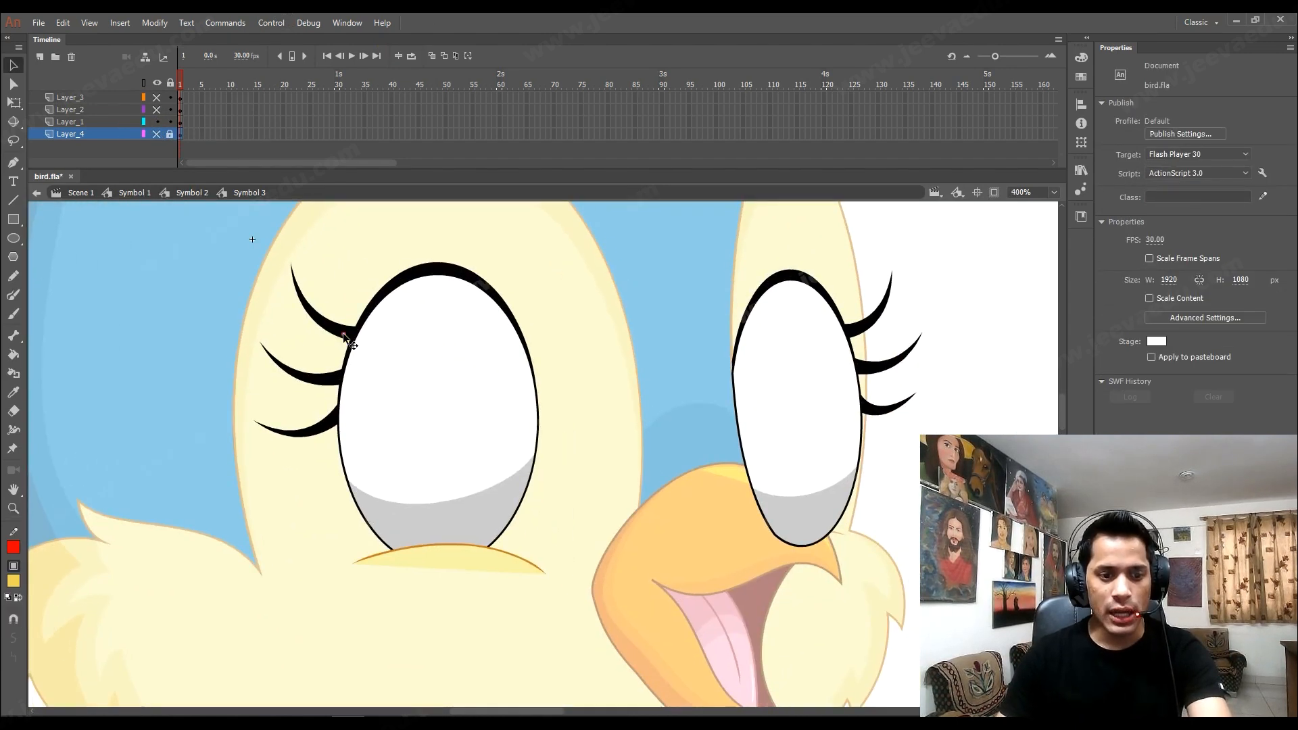
{"action": "left_click", "coordinate": [345, 336]}
{"action": "left_click", "coordinate": [325, 382], "text": "shift"}
{"action": "left_click", "coordinate": [326, 427], "text": "shift"}
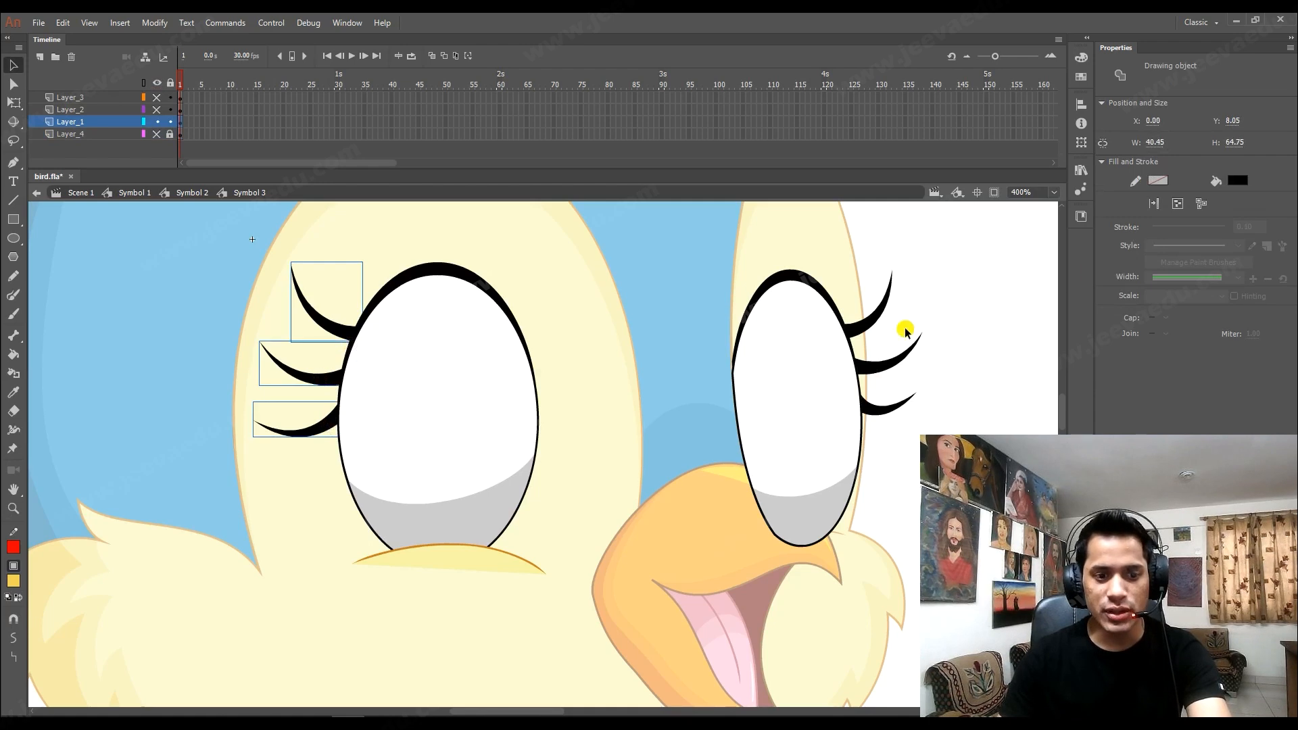
{"action": "left_click", "coordinate": [866, 322], "text": "shift"}
{"action": "left_click", "coordinate": [891, 362], "text": "shift"}
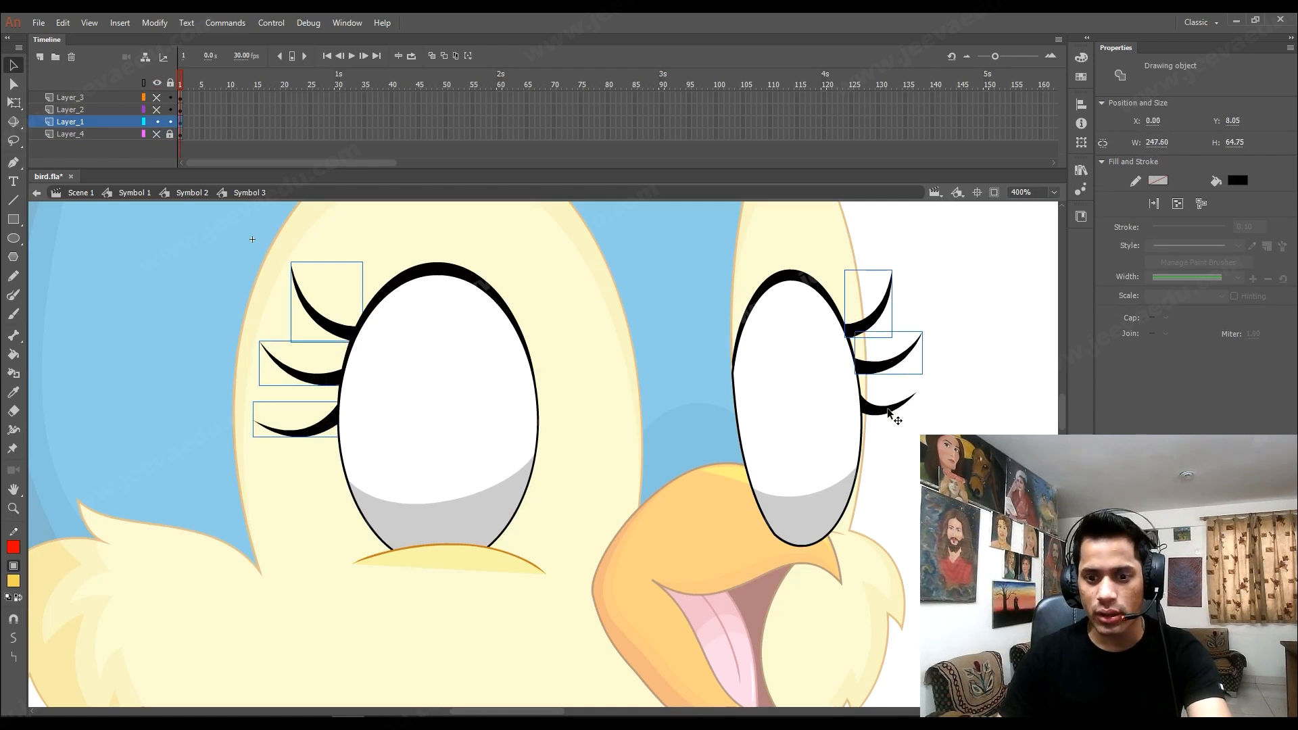
{"action": "key", "text": "ctrl+x"}
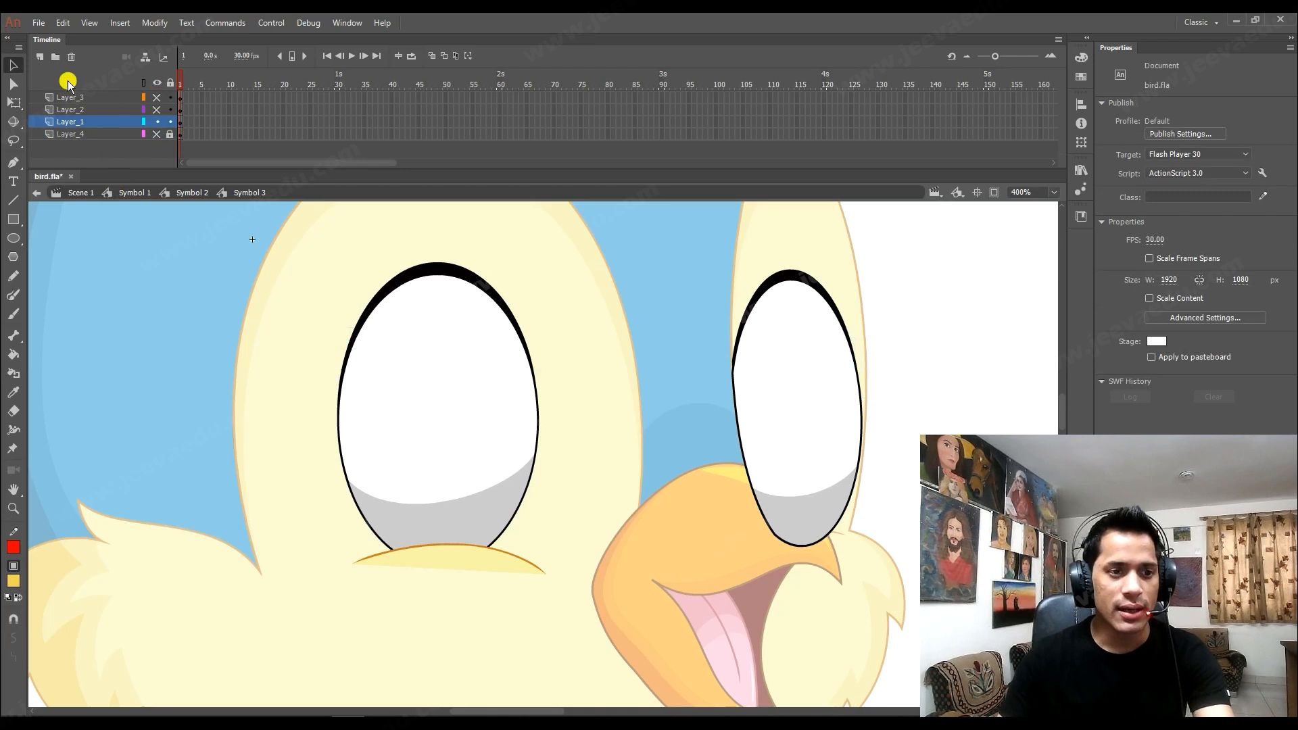
{"action": "left_click", "coordinate": [39, 58]}
{"action": "left_click_drag", "start_coordinate": [67, 121], "coordinate": [68, 96]}
{"action": "right_click", "coordinate": [150, 360]}
{"action": "left_click", "coordinate": [184, 409]}
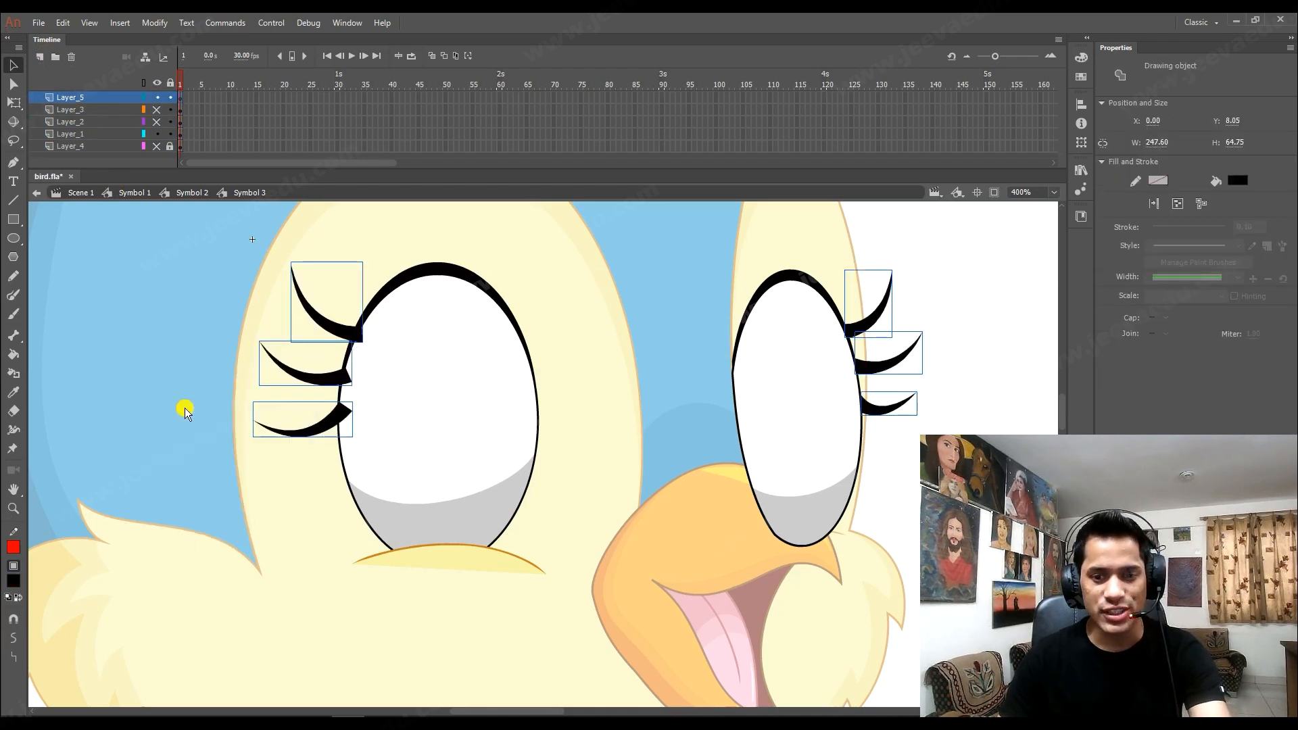
Break apart the pasted lashes into plain shapes and hide their layer, Layer_5.
{"action": "key", "text": "ctrl+b"}
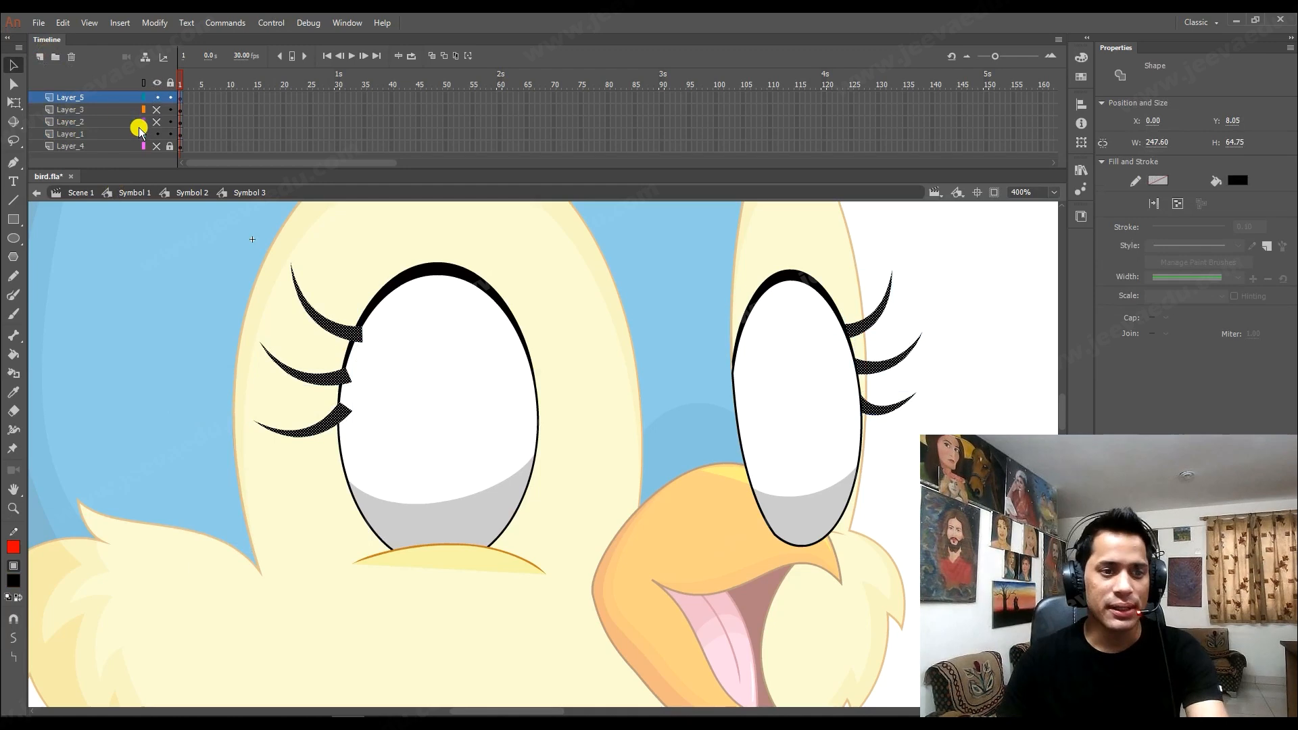
{"action": "left_click", "coordinate": [156, 97]}
{"action": "key", "text": "z"}
{"action": "left_click", "coordinate": [498, 368], "text": "alt"}
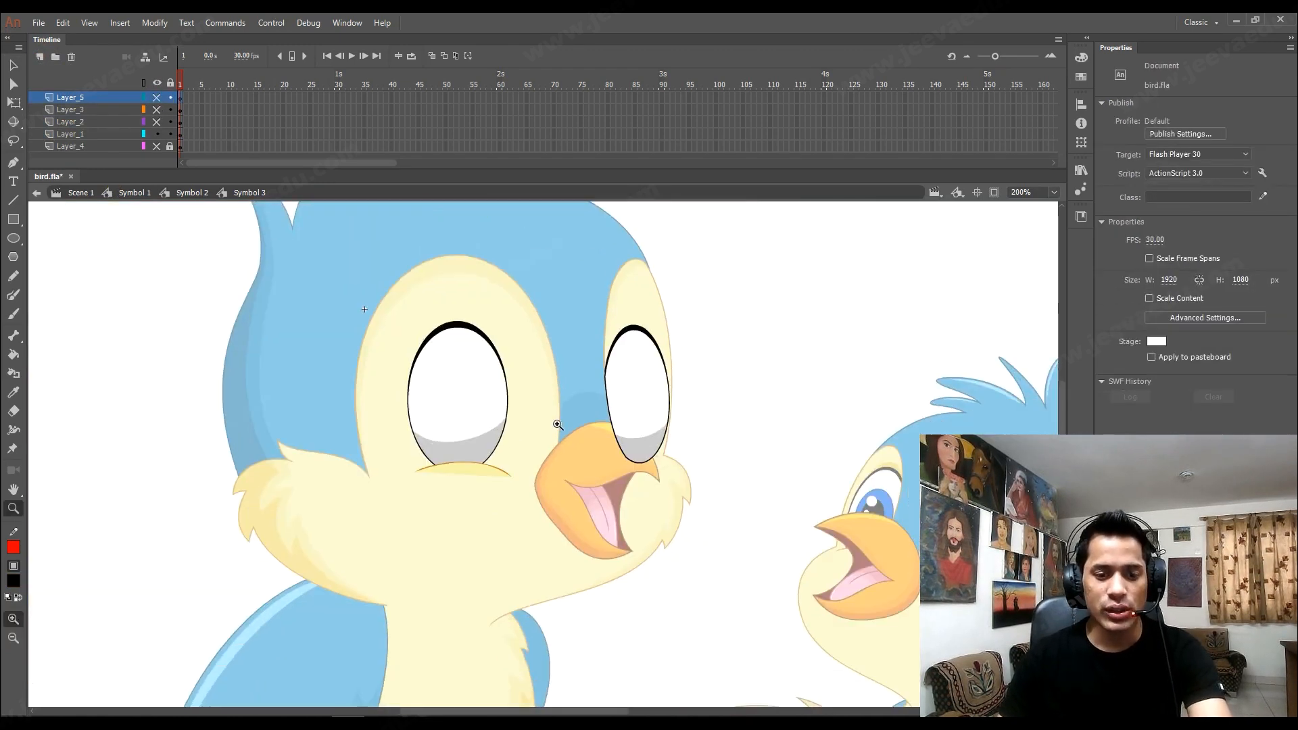
Cut the pale yellow lower-lid piece from beneath the larger eye.
{"action": "key", "text": "v"}
{"action": "left_click", "coordinate": [466, 375]}
{"action": "left_click_drag", "start_coordinate": [719, 274], "coordinate": [357, 586]}
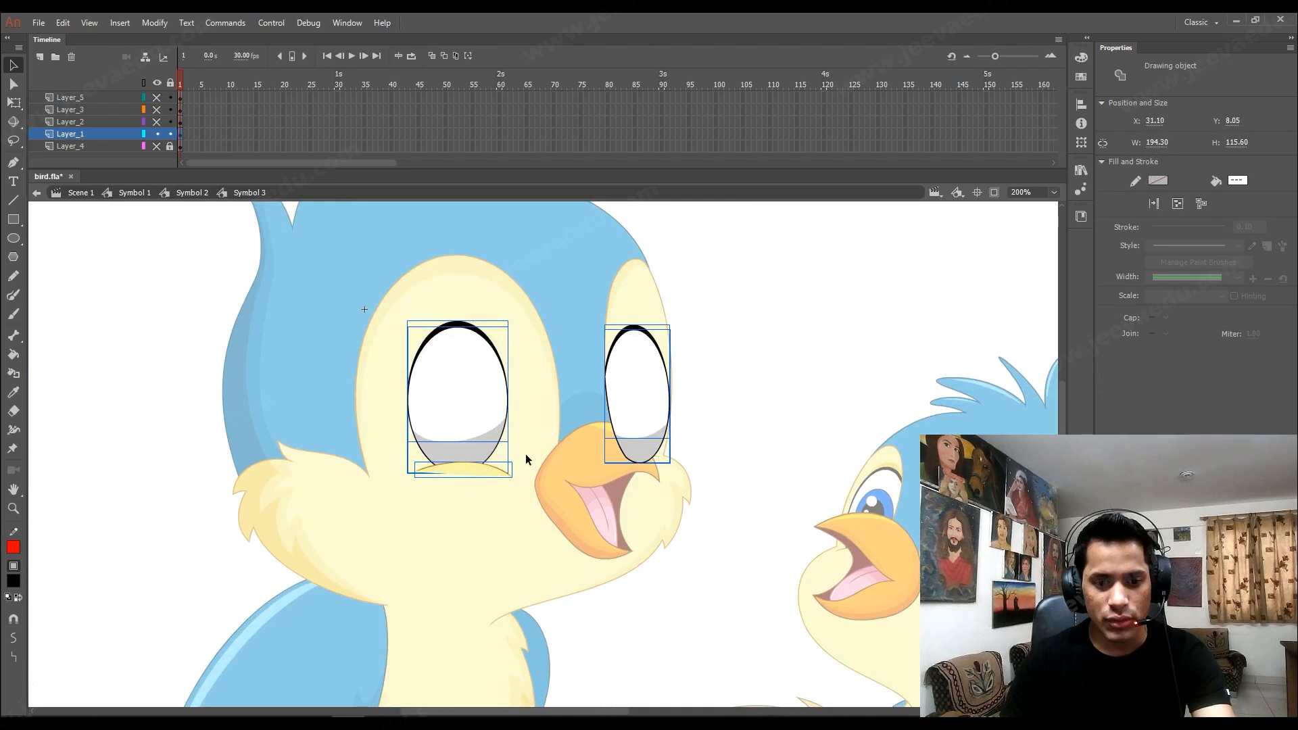
{"action": "key", "text": "ctrl+equal"}
{"action": "left_click", "coordinate": [504, 521]}
{"action": "left_click", "coordinate": [502, 486]}
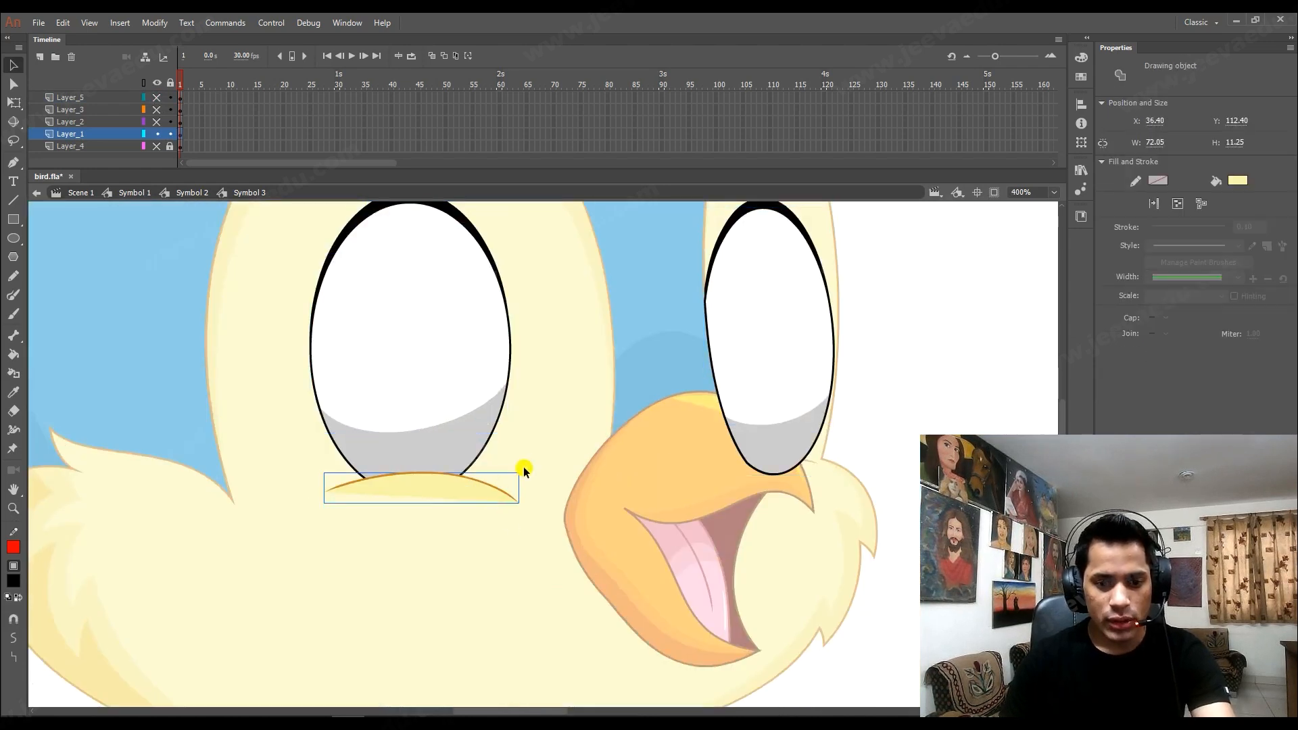
{"action": "key", "text": "Delete"}
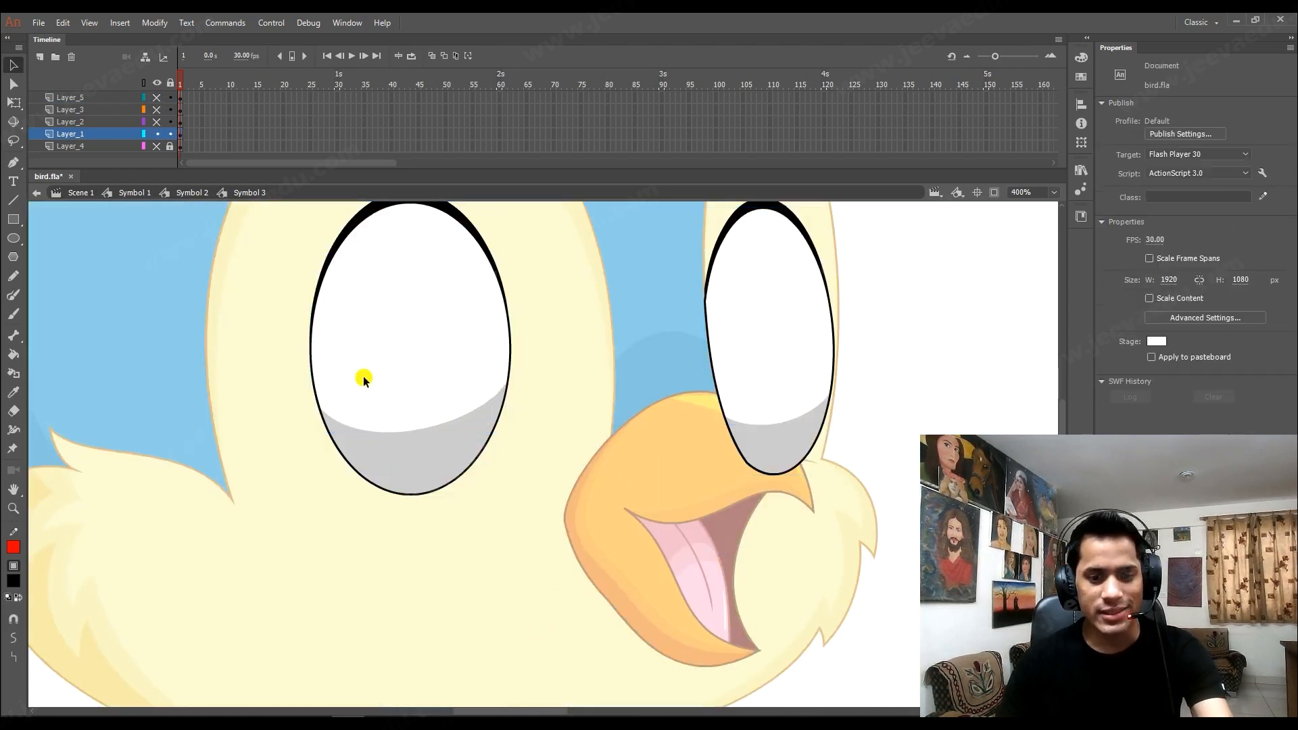
Paste the lower-lid piece in place on a new layer and convert it to a graphic symbol.
{"action": "left_click", "coordinate": [39, 58]}
{"action": "right_click", "coordinate": [129, 271]}
{"action": "left_click", "coordinate": [171, 327]}
{"action": "key", "text": "F8"}
{"action": "key", "text": "Return"}
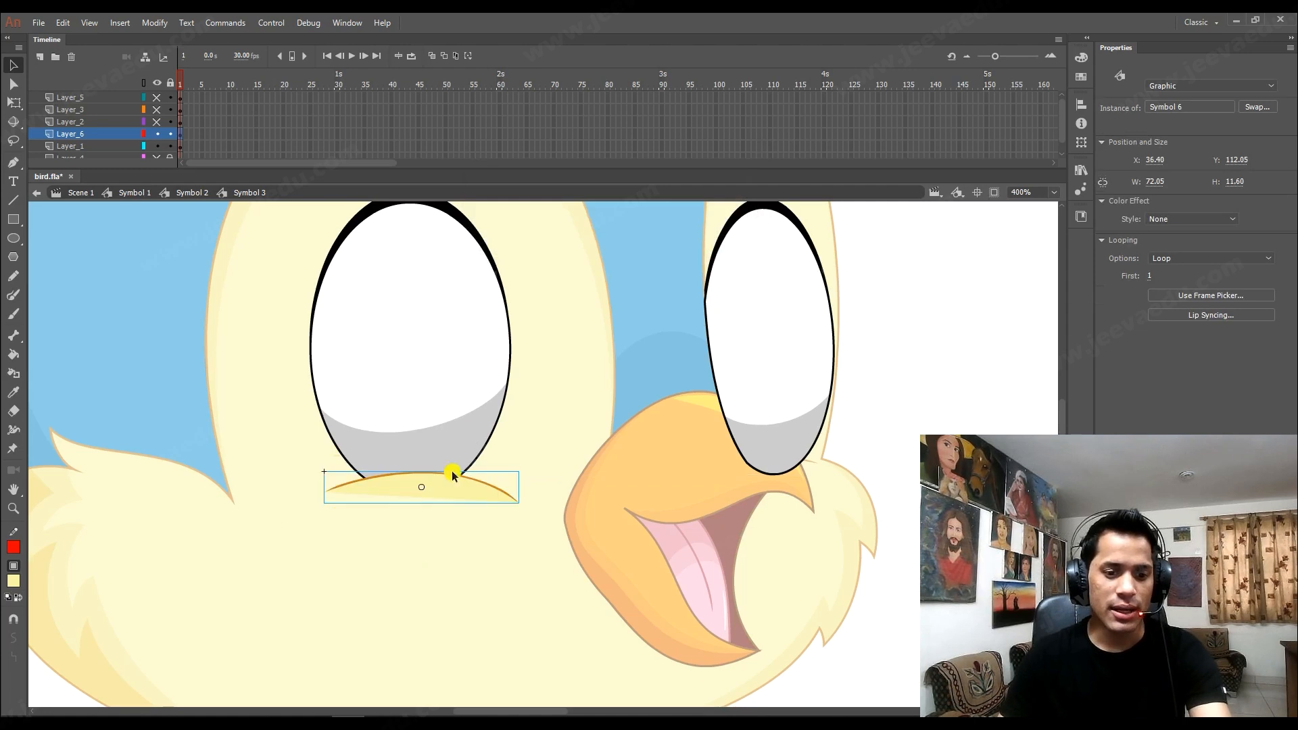
Hide Layer_6 and break apart the remaining outline, white and grey pieces of both eyes.
{"action": "key", "text": "z"}
{"action": "left_click", "coordinate": [498, 461], "text": "alt"}
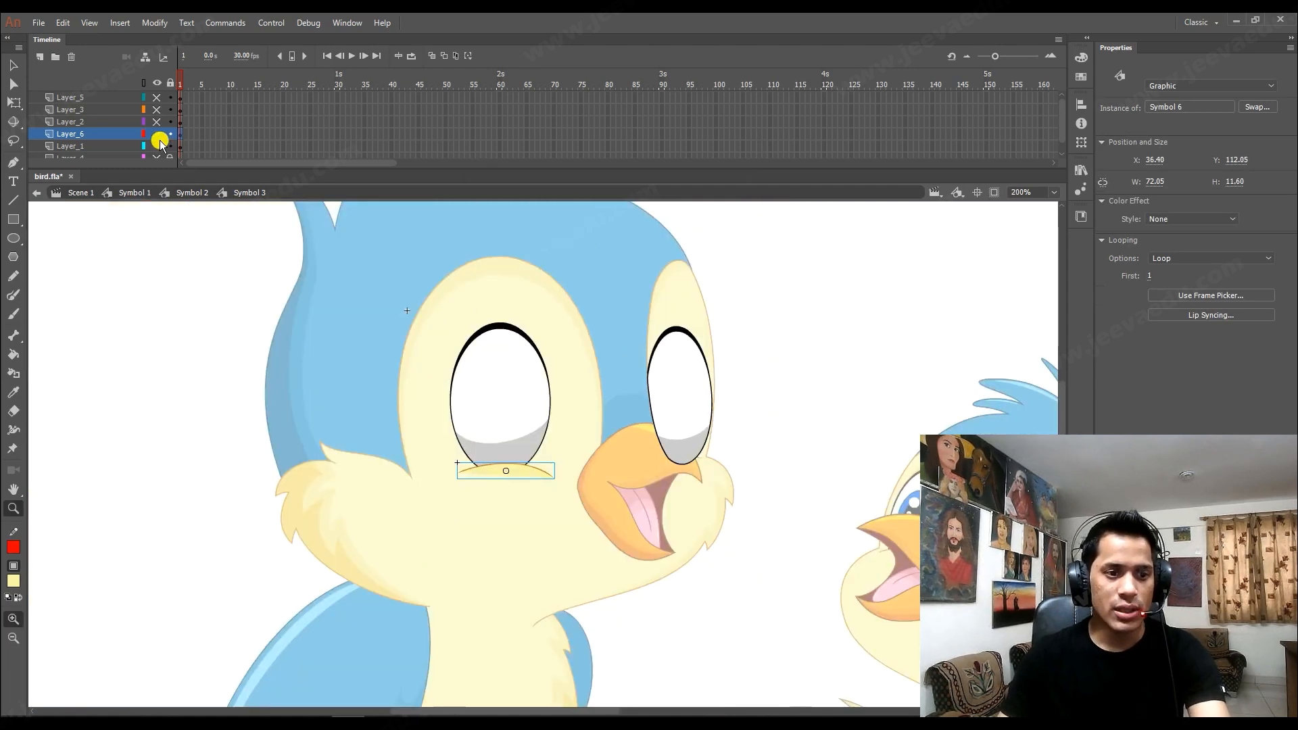
{"action": "left_click", "coordinate": [157, 134]}
{"action": "key", "text": "v"}
{"action": "left_click_drag", "start_coordinate": [749, 318], "coordinate": [408, 504]}
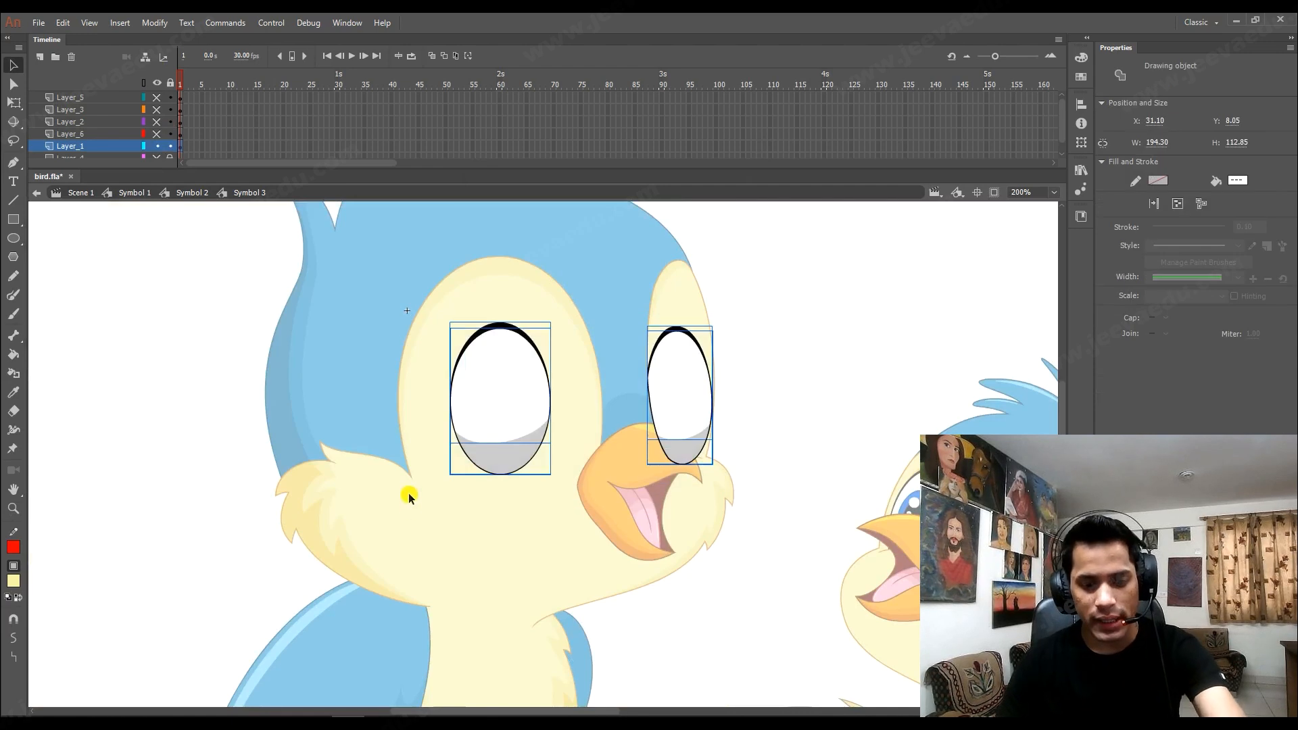
{"action": "key", "text": "ctrl+b"}
{"action": "key", "text": "ctrl+shift+a"}
Delete the larger eye's black outline shape and the thick black upper edge of the smaller eye.
{"action": "key", "text": "z"}
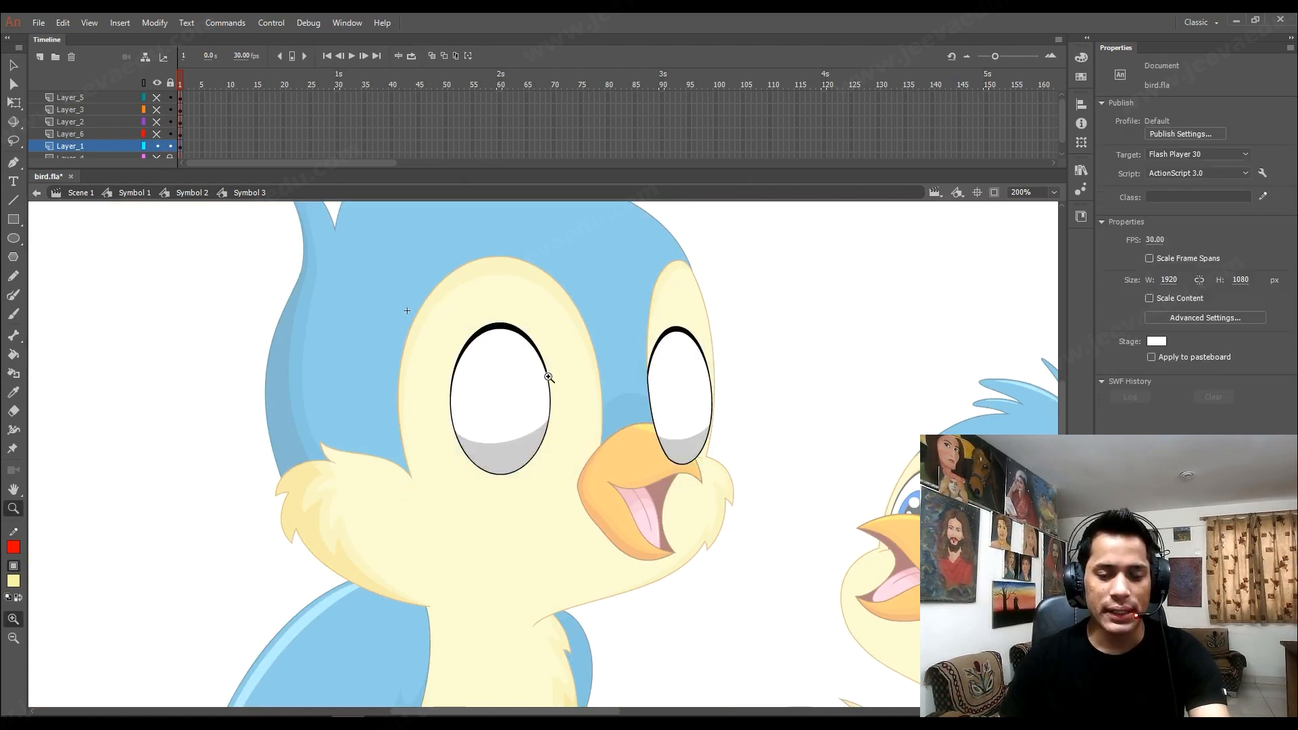
{"action": "left_click", "coordinate": [547, 318]}
{"action": "scroll", "coordinate": [561, 338], "scroll_direction": "down", "scroll_amount": 1}
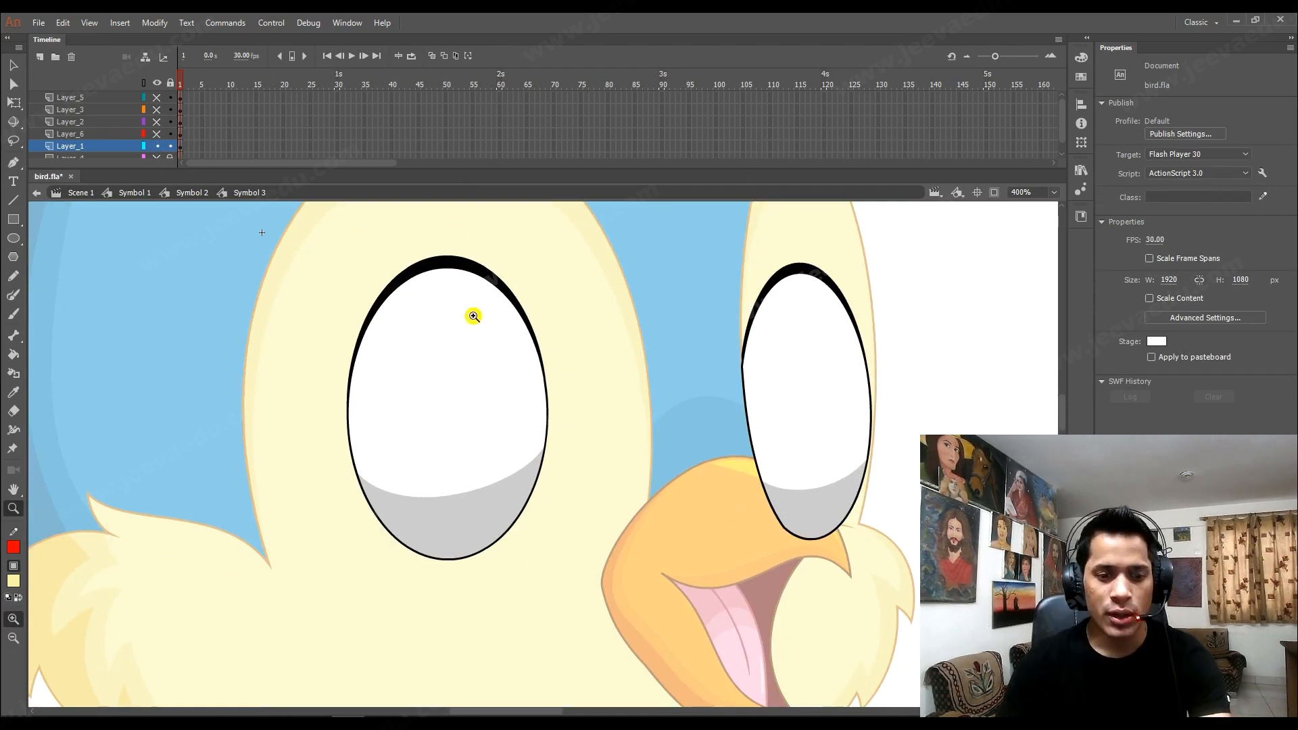
{"action": "key", "text": "v"}
{"action": "left_click", "coordinate": [459, 267]}
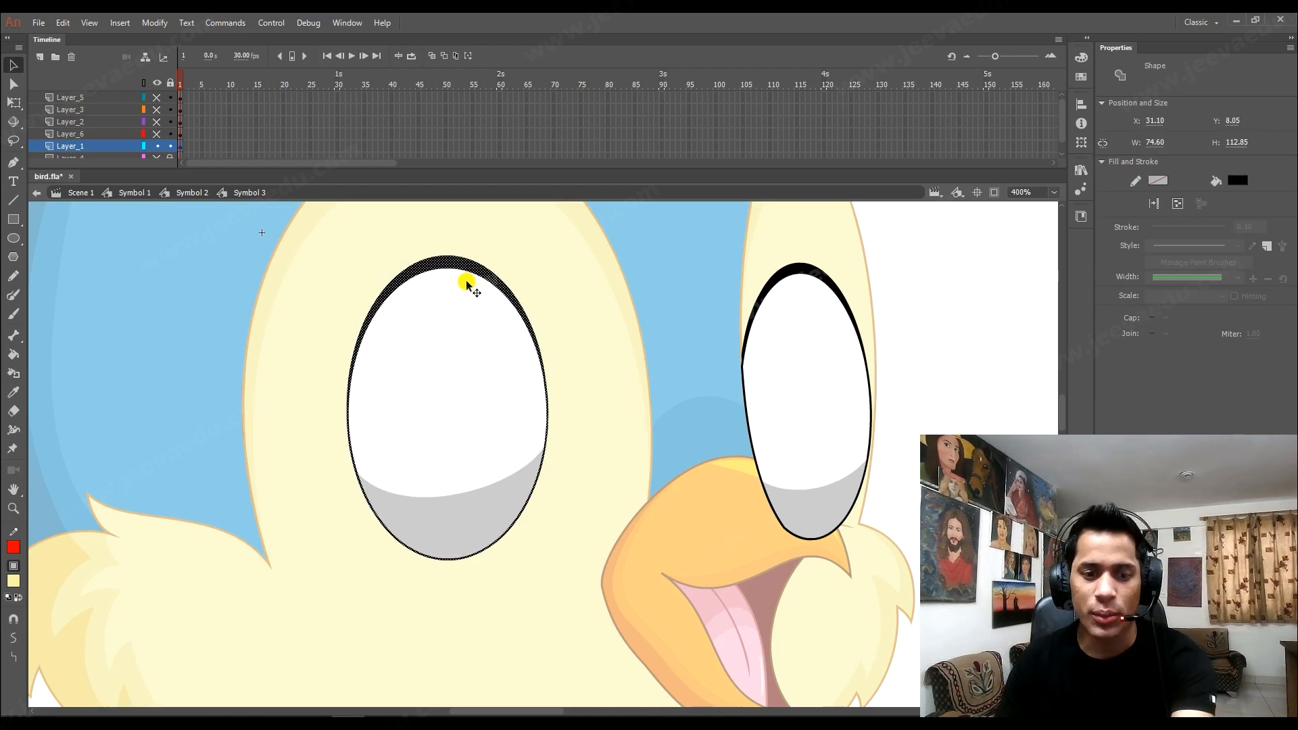
{"action": "key", "text": "Delete"}
{"action": "left_click", "coordinate": [776, 275]}
{"action": "key", "text": "Delete"}
Remove the remaining thin black outline shape around the smaller eye.
{"action": "left_click", "coordinate": [804, 275]}
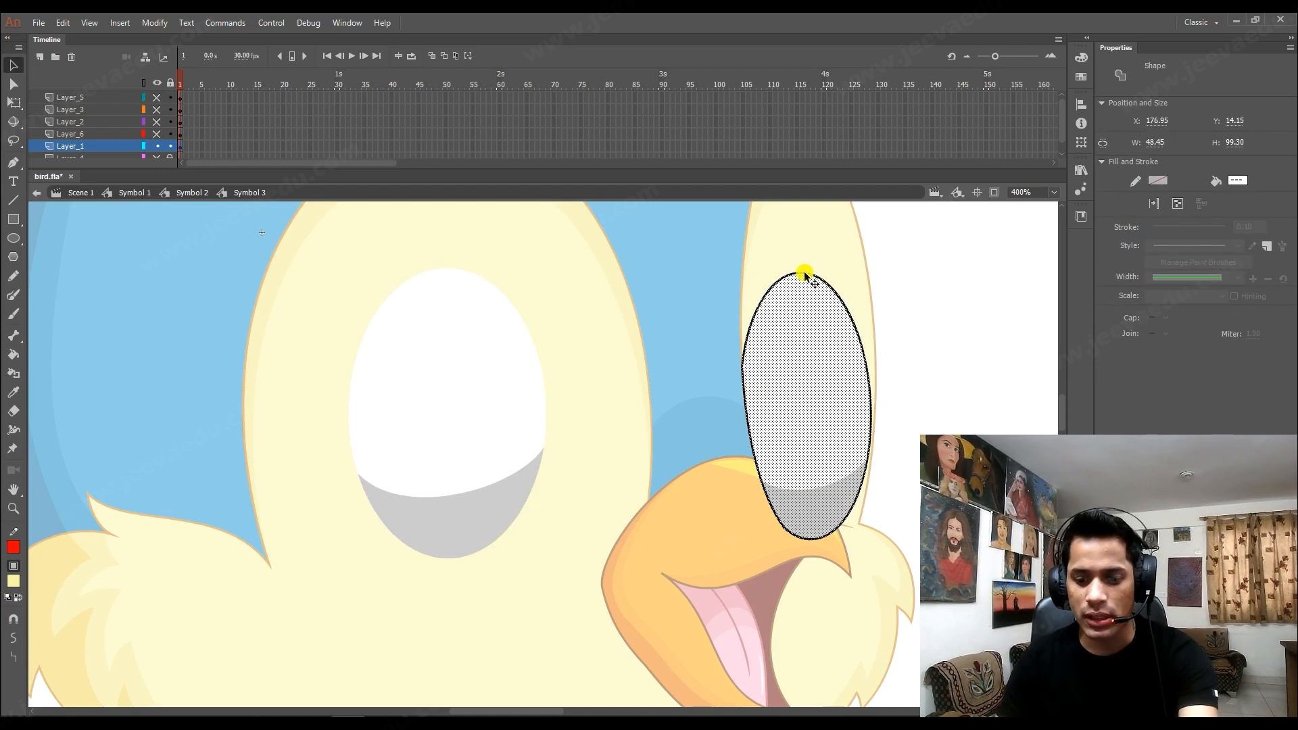
{"action": "left_click", "coordinate": [796, 253]}
{"action": "left_click", "coordinate": [797, 272]}
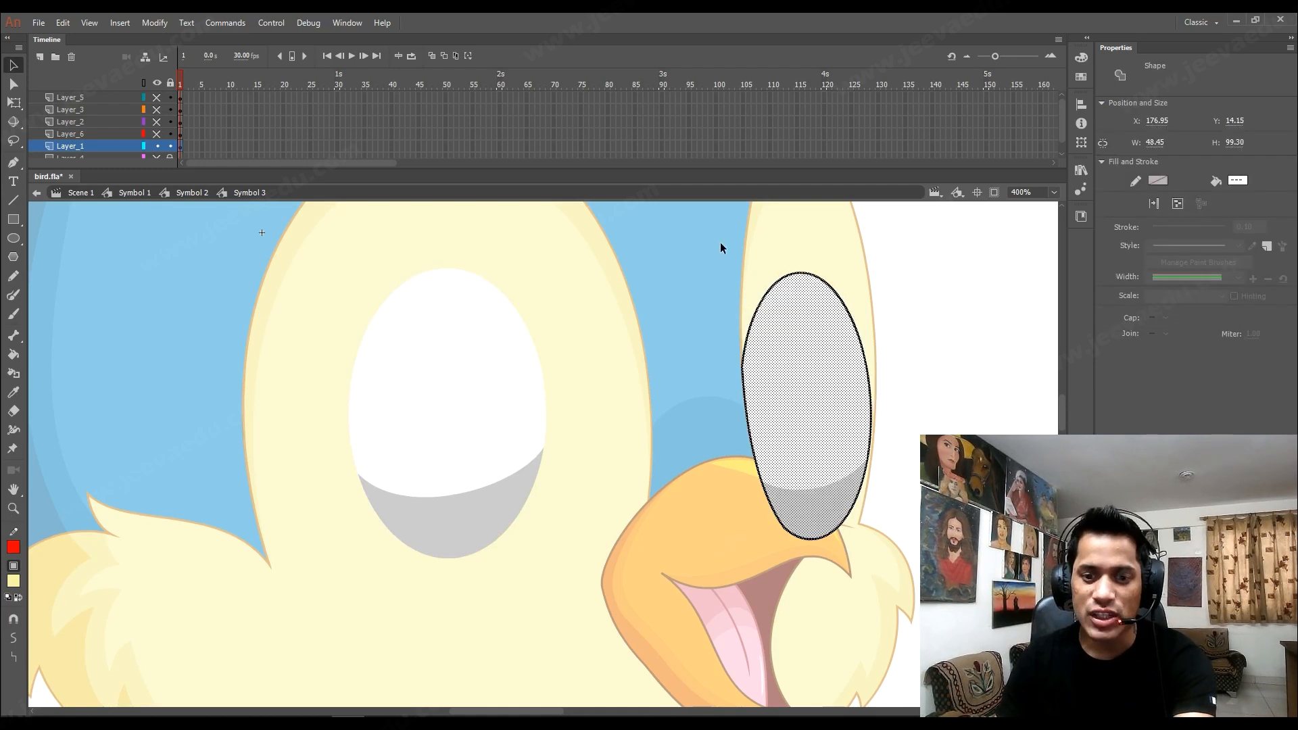
{"action": "left_click", "coordinate": [736, 333]}
{"action": "left_click", "coordinate": [742, 342]}
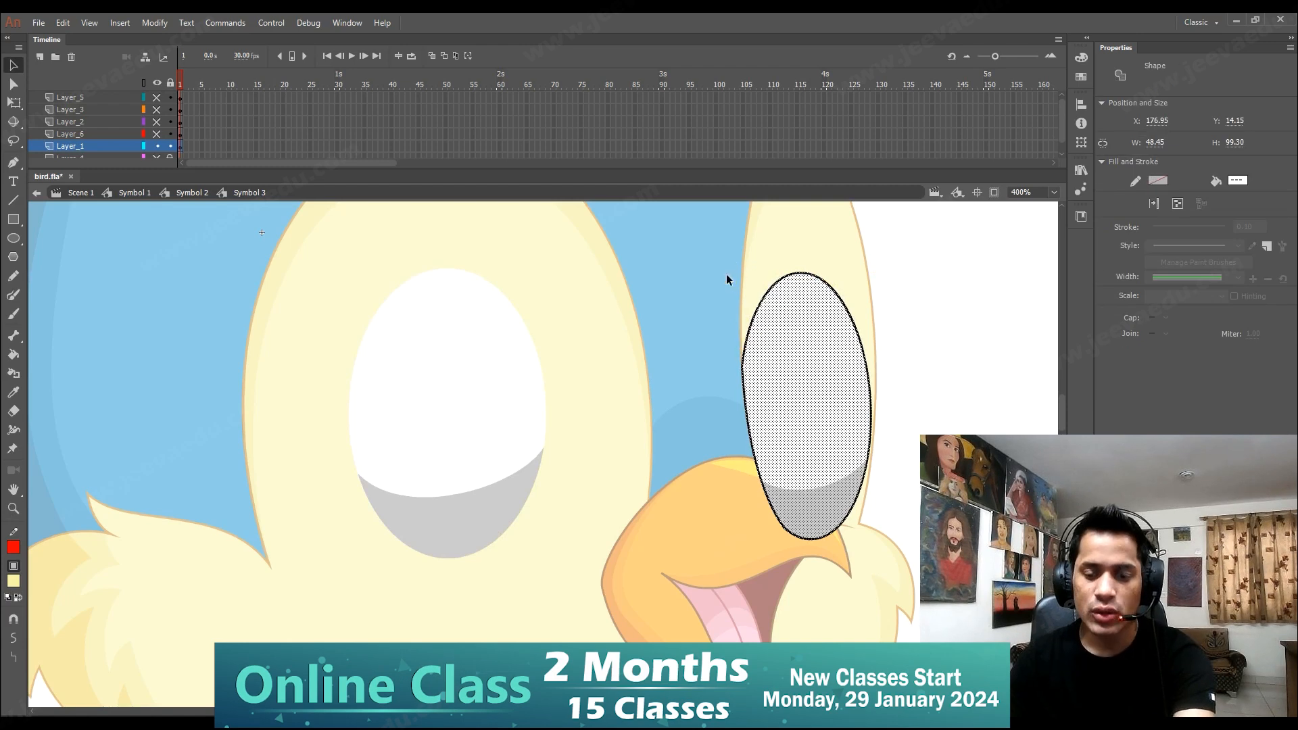
{"action": "left_click", "coordinate": [782, 279]}
{"action": "left_click", "coordinate": [792, 274]}
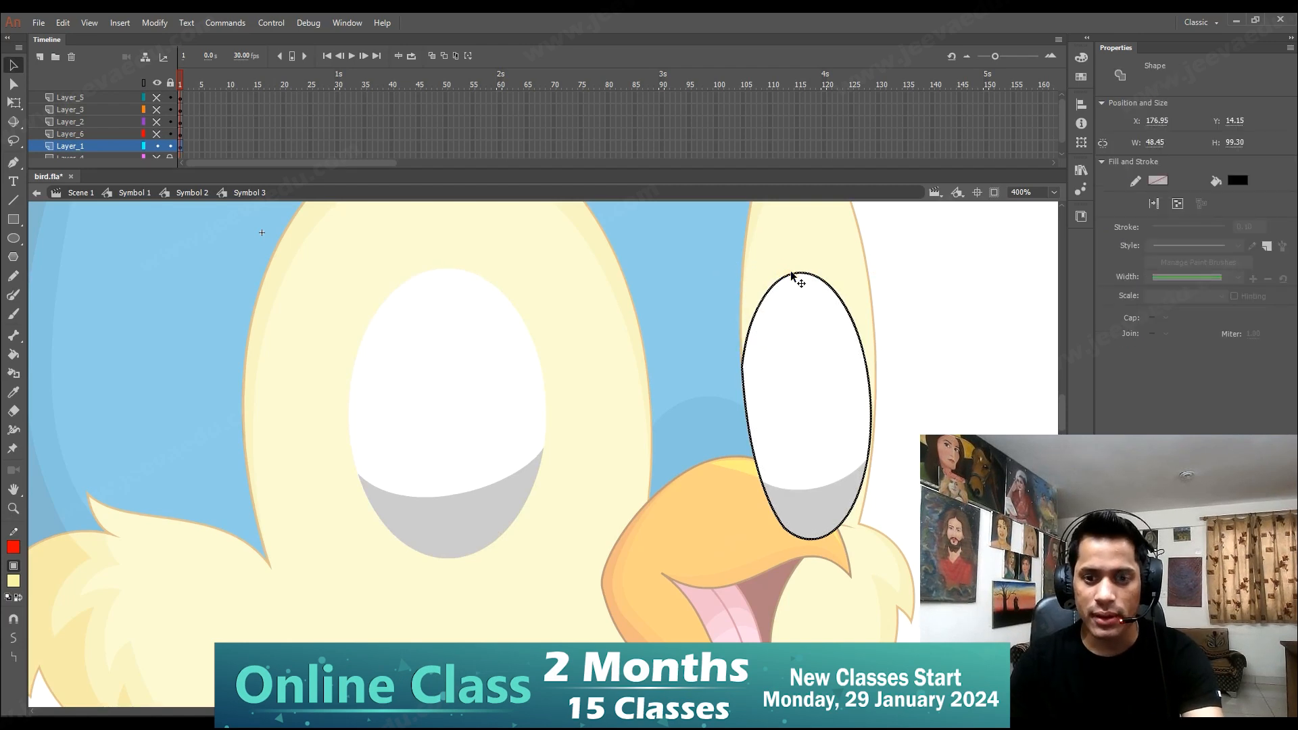
{"action": "left_click", "coordinate": [788, 275]}
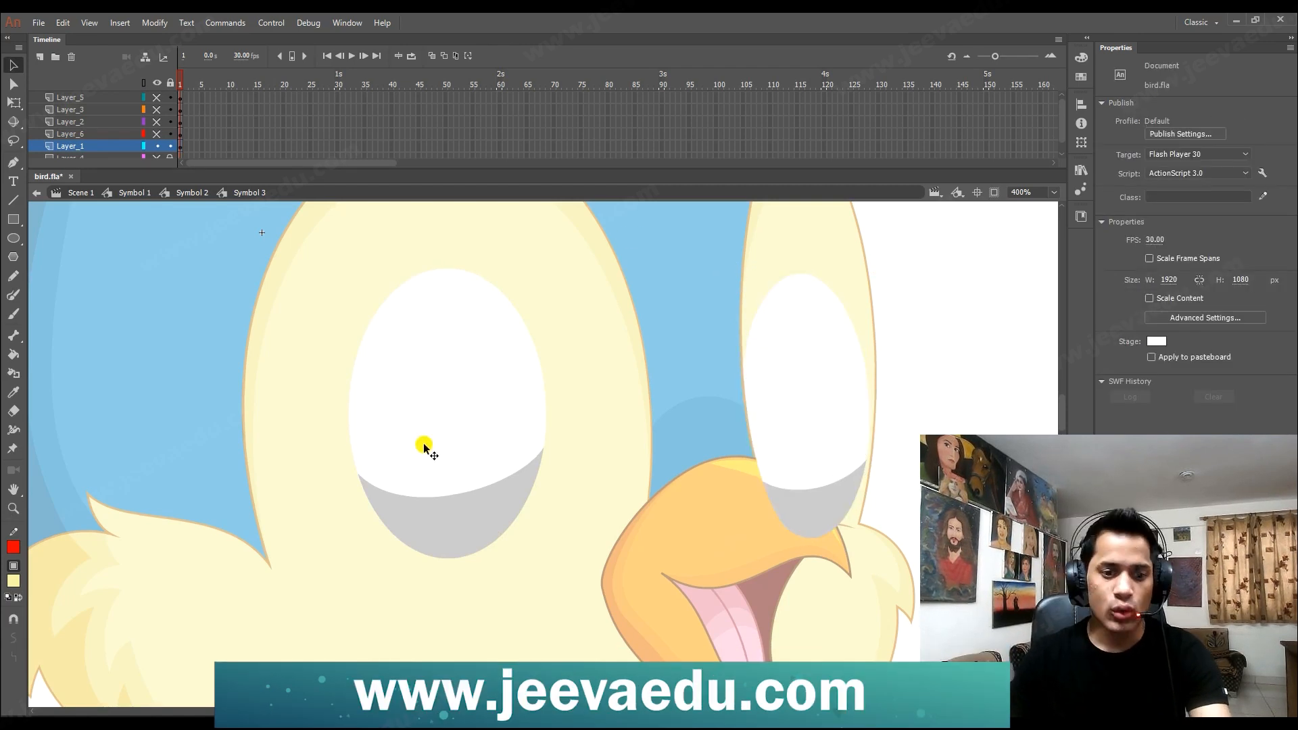
Set the stroke colour to black and outline the white and grey areas of both eyes with the Ink Bottle tool.
{"action": "left_click", "coordinate": [12, 546]}
{"action": "left_click", "coordinate": [58, 447]}
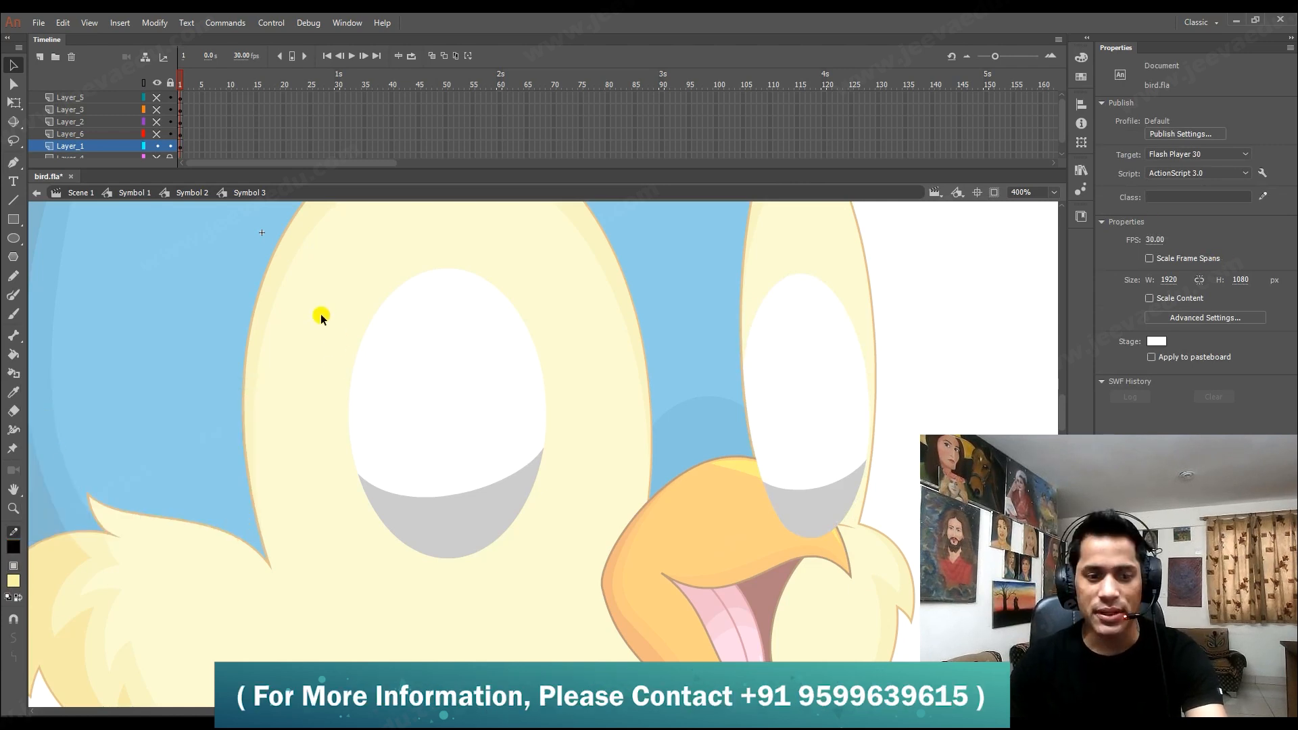
{"action": "key", "text": "s"}
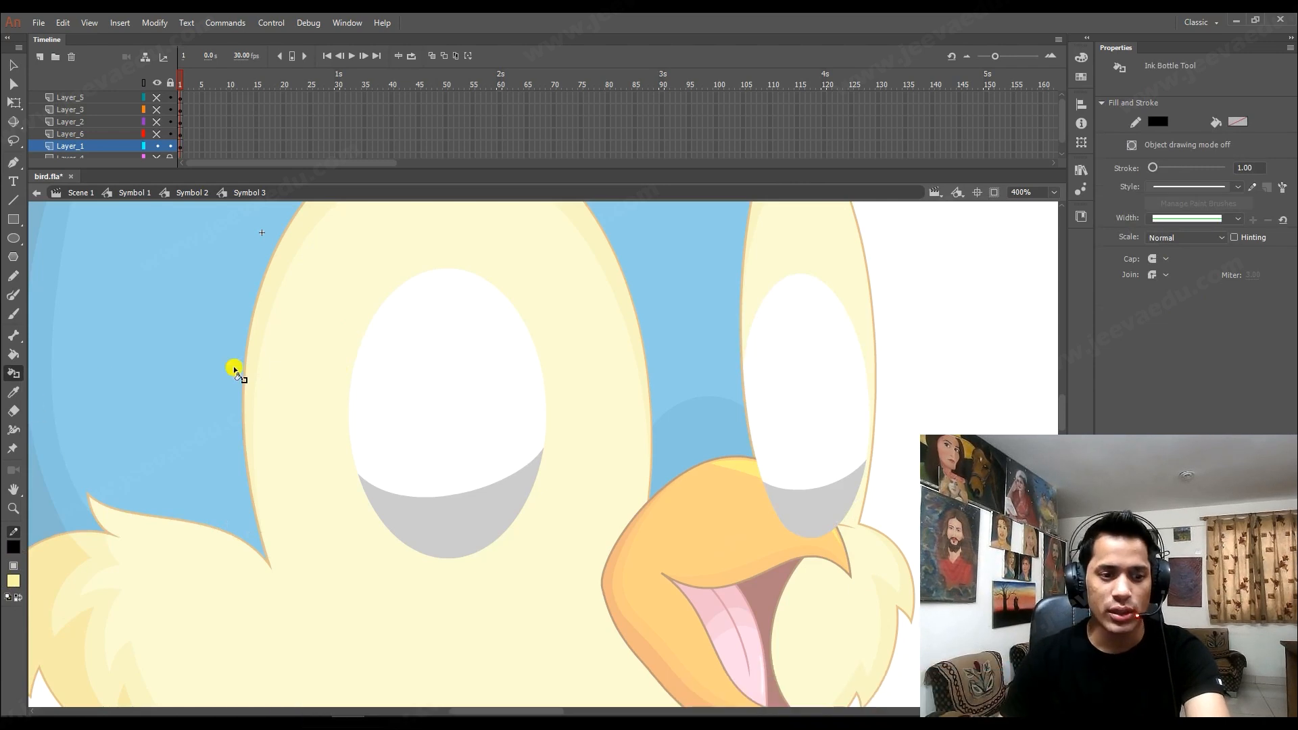
{"action": "left_click", "coordinate": [399, 286]}
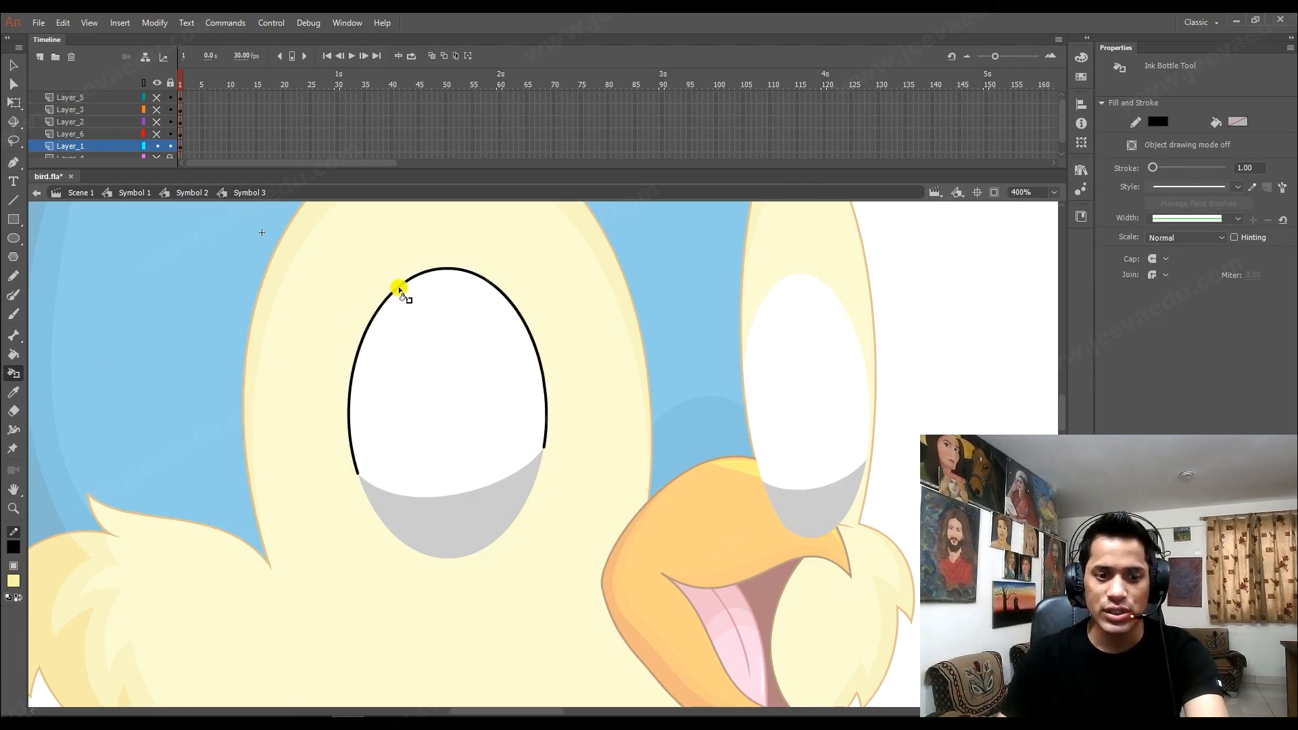
{"action": "left_click", "coordinate": [378, 520]}
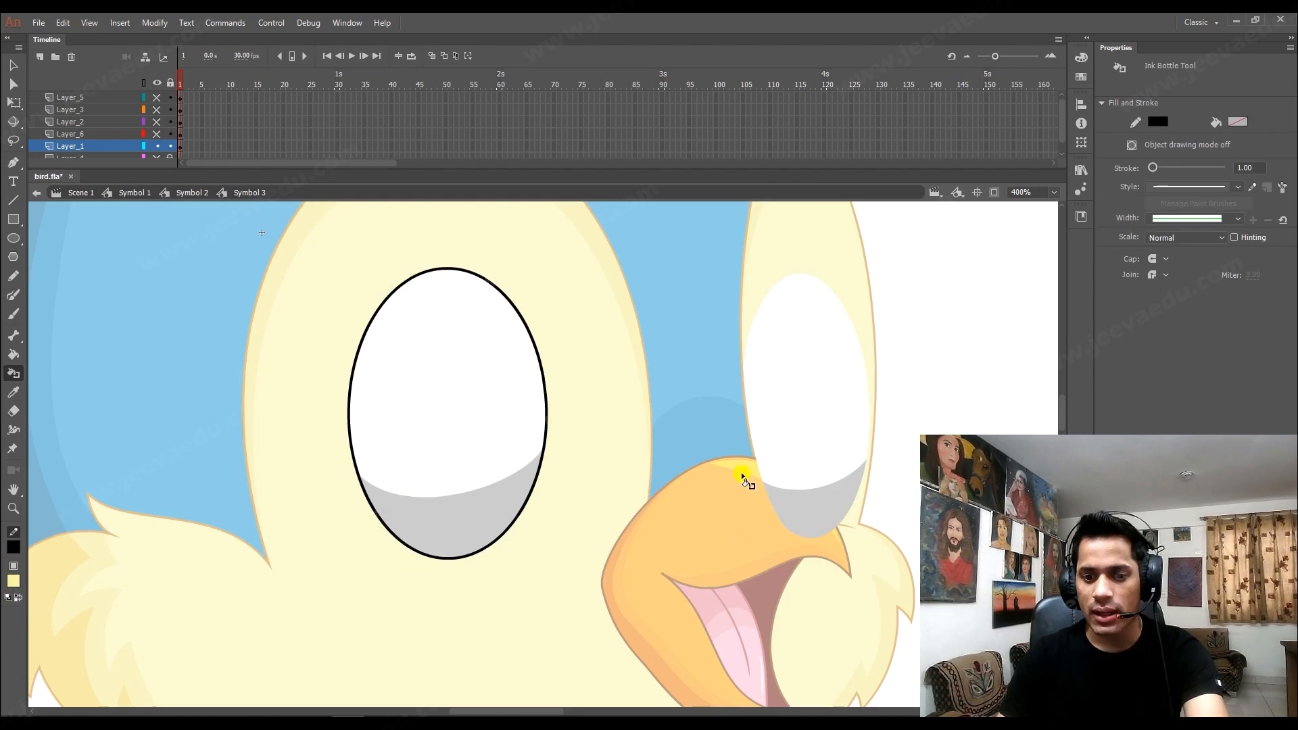
{"action": "left_click", "coordinate": [749, 436]}
{"action": "left_click", "coordinate": [788, 532]}
Set the stroke width of both eyes' new black outlines to 3.
{"action": "key", "text": "v"}
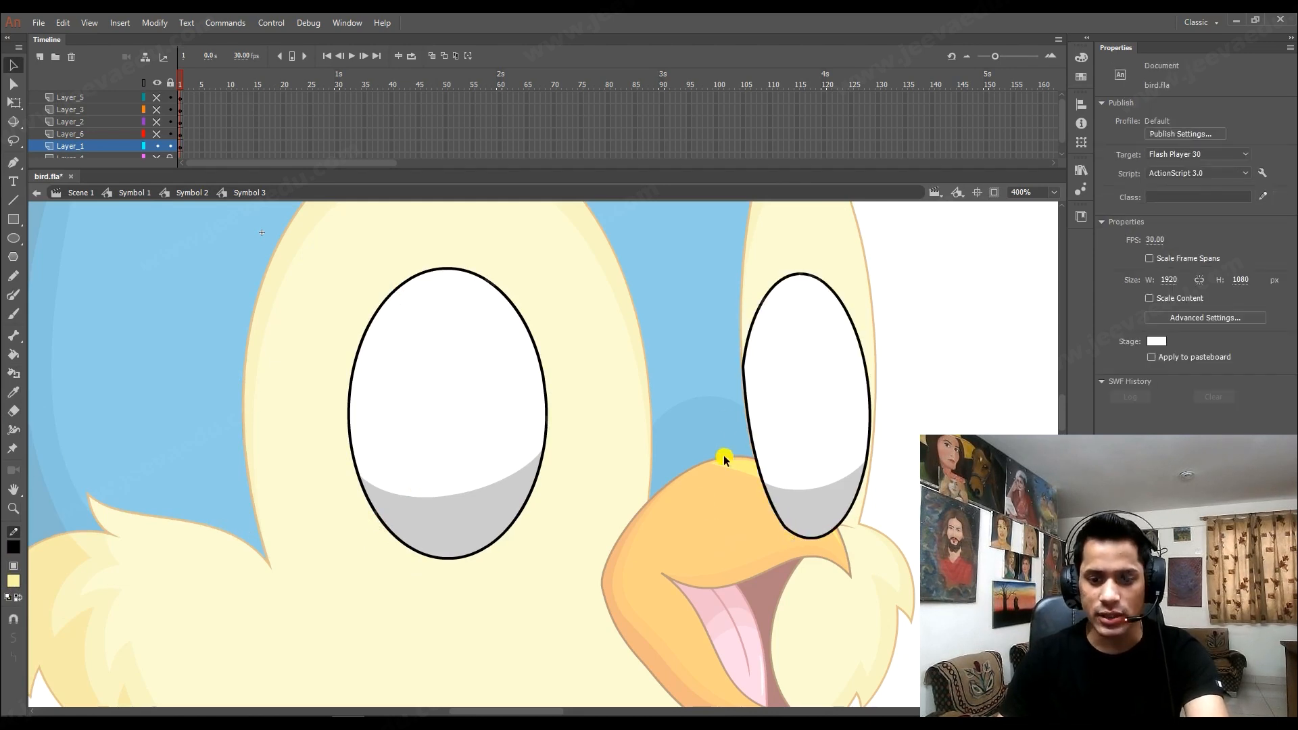
{"action": "double_click", "coordinate": [746, 390]}
{"action": "double_click", "coordinate": [542, 364], "text": "shift"}
{"action": "left_click", "coordinate": [1237, 227]}
{"action": "type", "text": "3"}
{"action": "key", "text": "Return"}
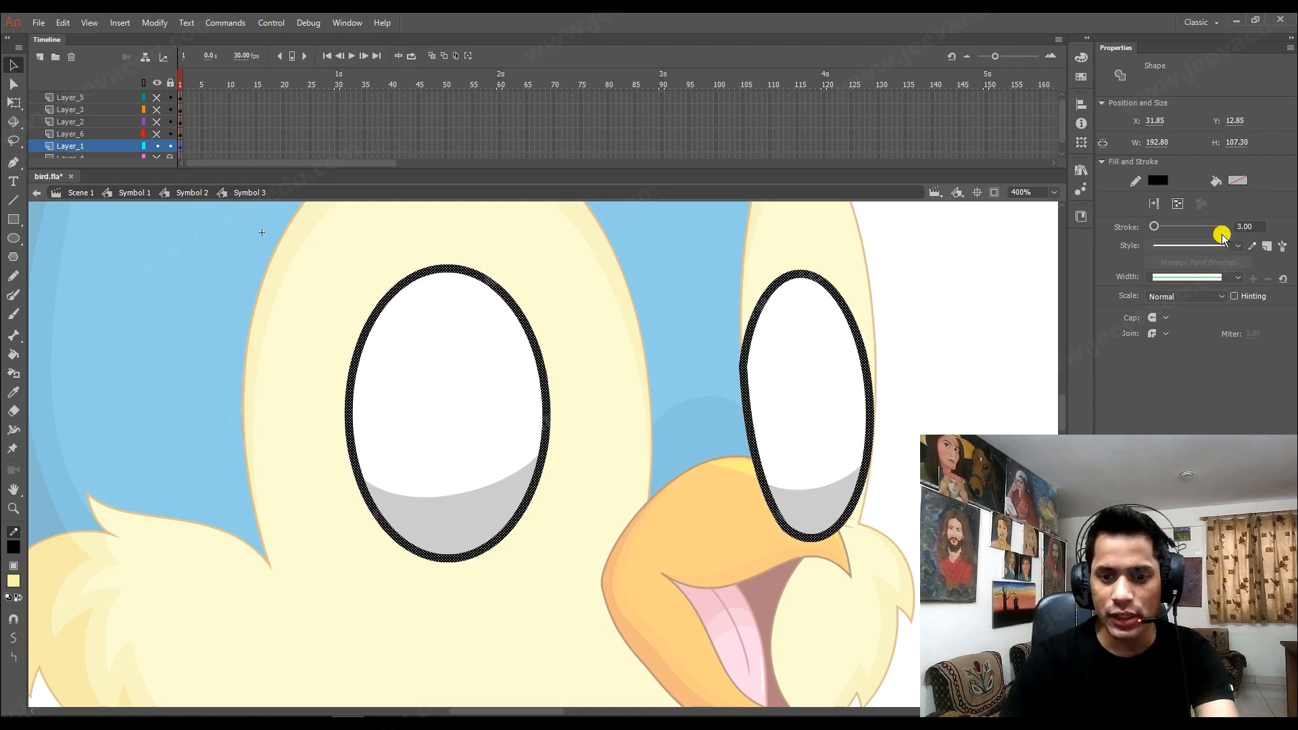
{"action": "left_click", "coordinate": [658, 317]}
{"action": "key", "text": "z"}
{"action": "left_click", "coordinate": [606, 378], "text": "alt"}
{"action": "left_click_drag", "start_coordinate": [658, 425], "coordinate": [687, 371]}
{"action": "key", "text": "v"}
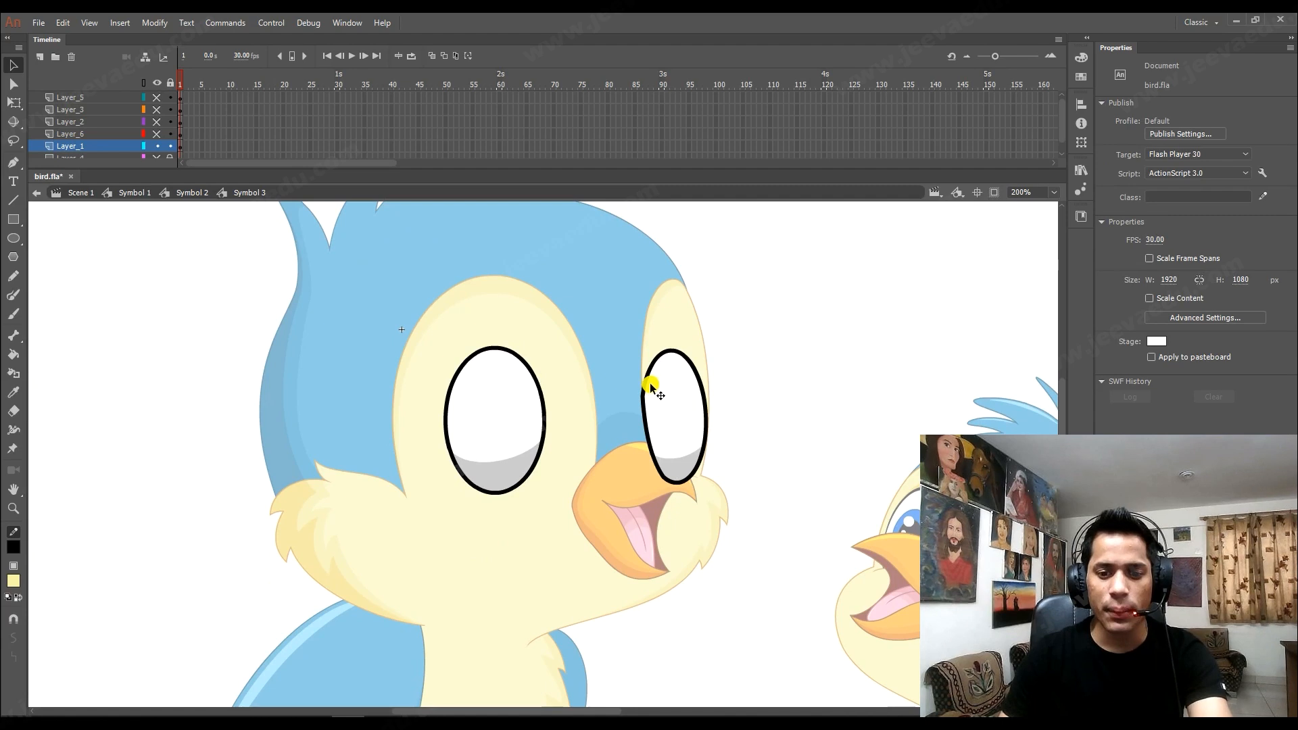
Reduce the stroke width of both eyes' black outlines to 2.
{"action": "left_click_drag", "start_coordinate": [740, 312], "coordinate": [377, 575]}
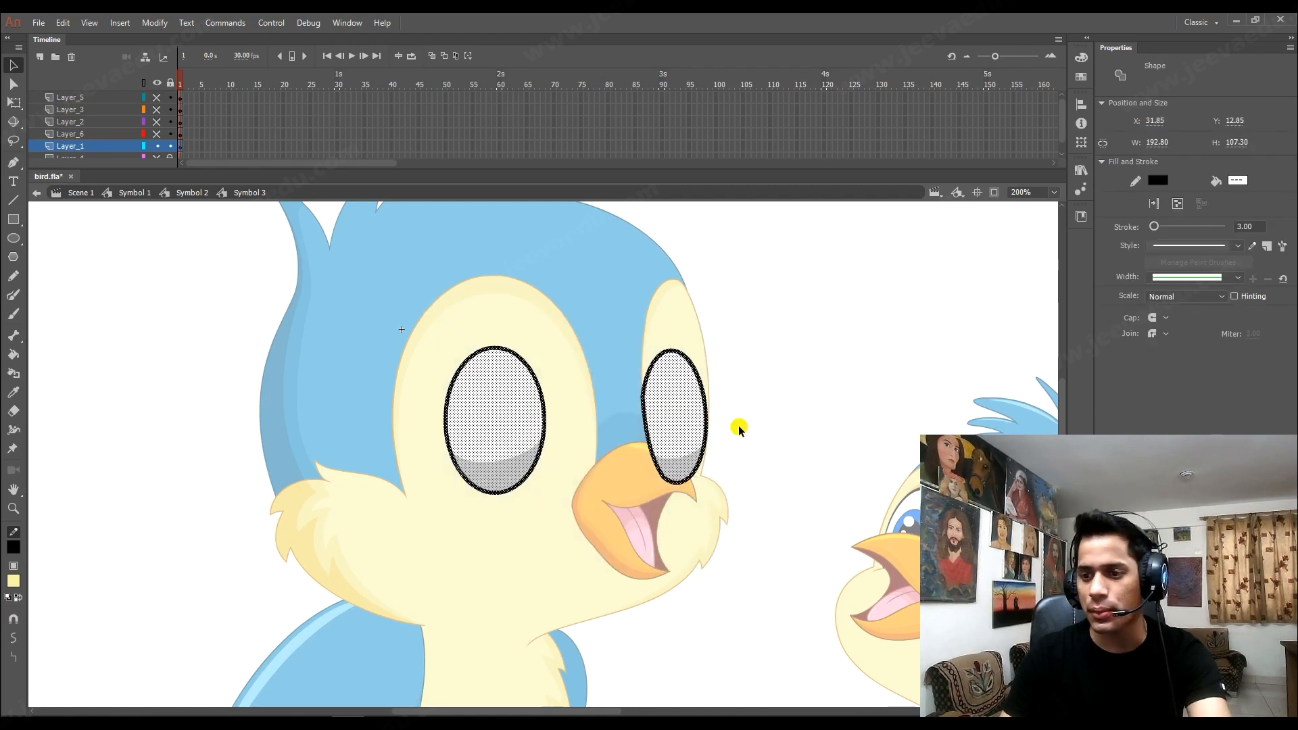
{"action": "left_click", "coordinate": [1244, 227]}
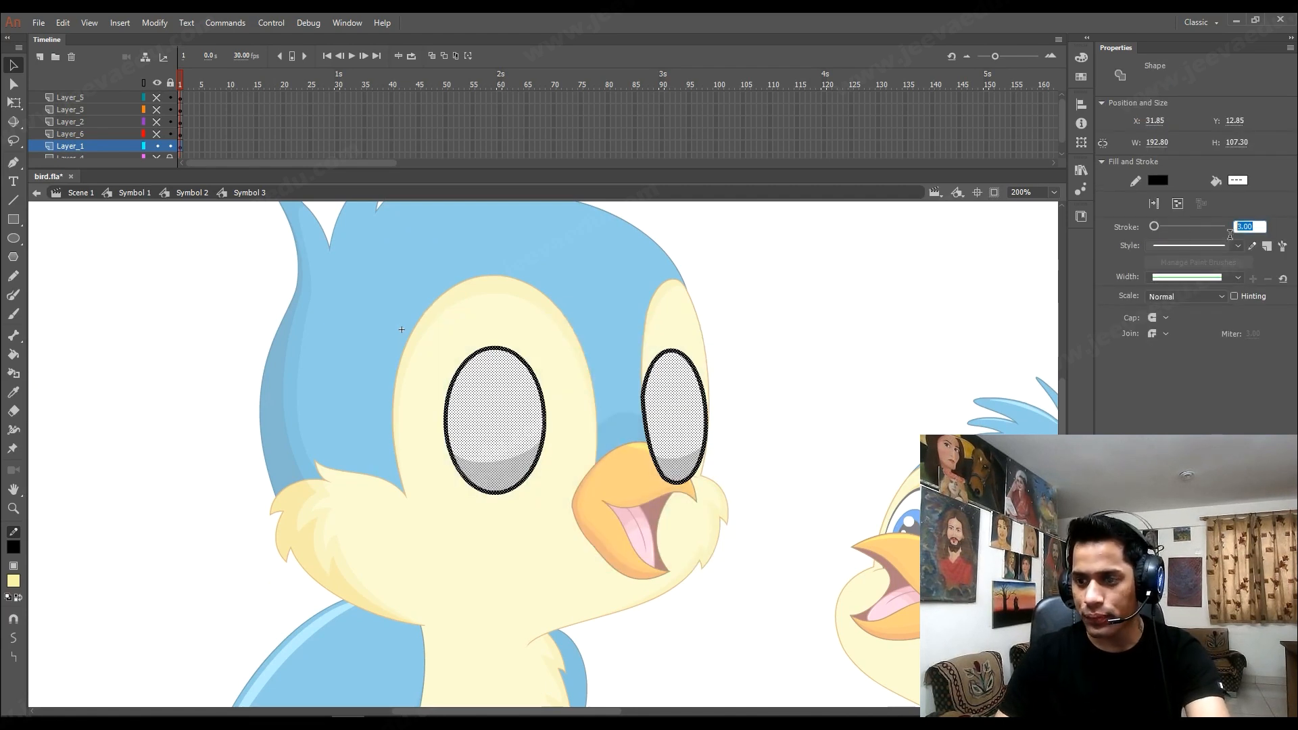
{"action": "type", "text": "2"}
{"action": "key", "text": "Return"}
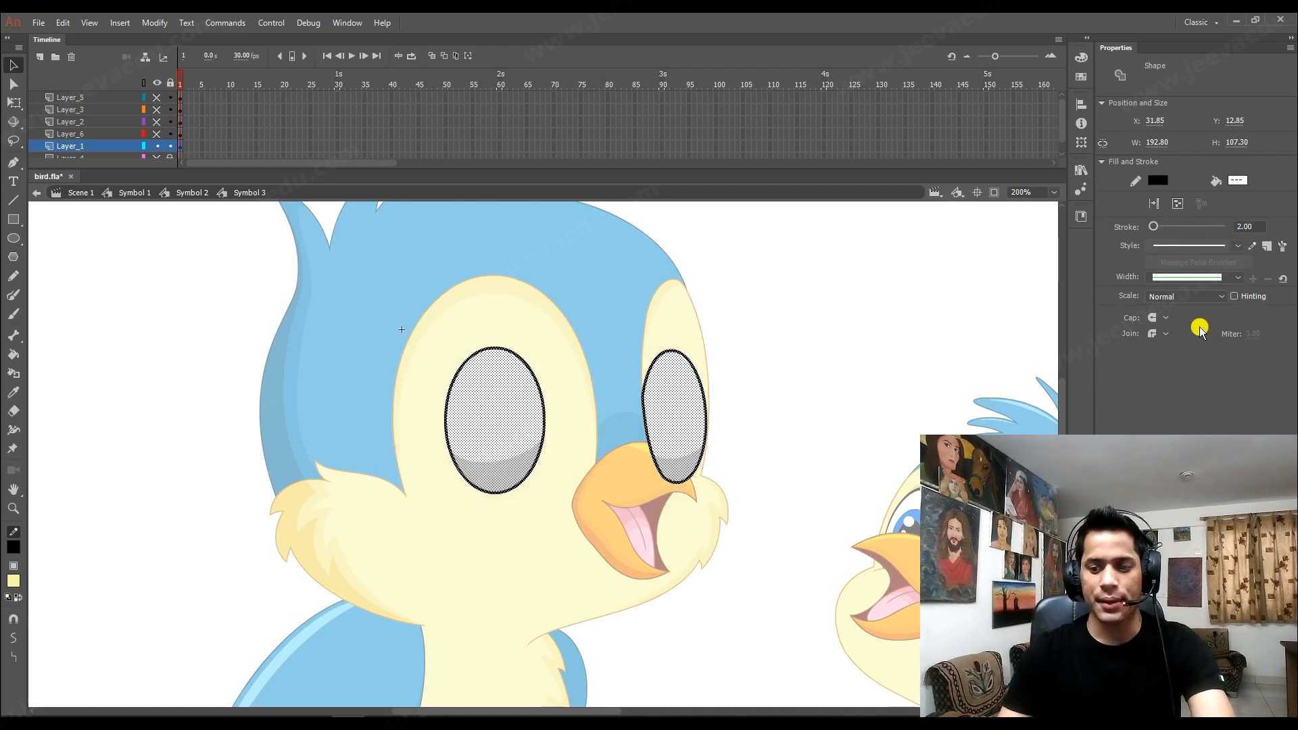
{"action": "left_click", "coordinate": [550, 390]}
Make the hidden layers Layer_5, Layer_3, Layer_2 and Layer_6 visible so lashes, lids and irises show with the eyes.
{"action": "key", "text": "z"}
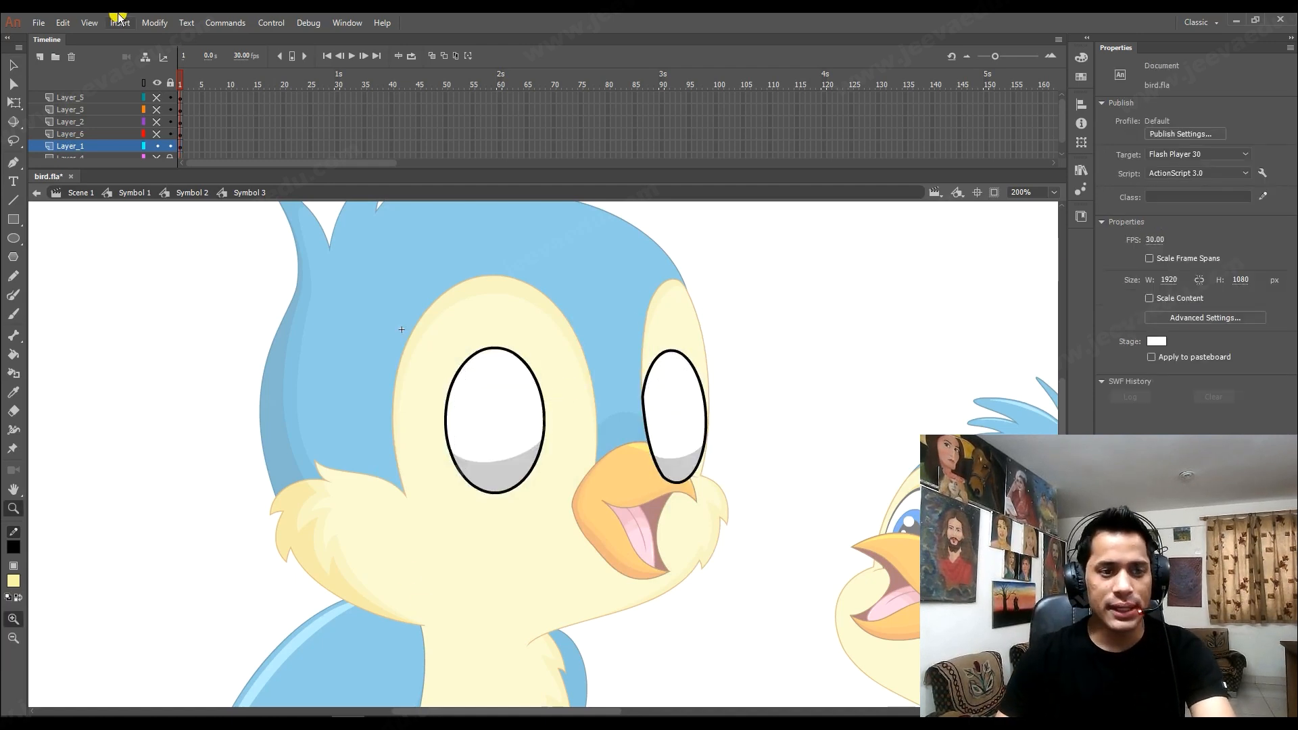
{"action": "left_click", "coordinate": [158, 119], "text": "ctrl"}
{"action": "left_click", "coordinate": [158, 119], "text": "ctrl"}
{"action": "left_click", "coordinate": [159, 119], "text": "ctrl"}
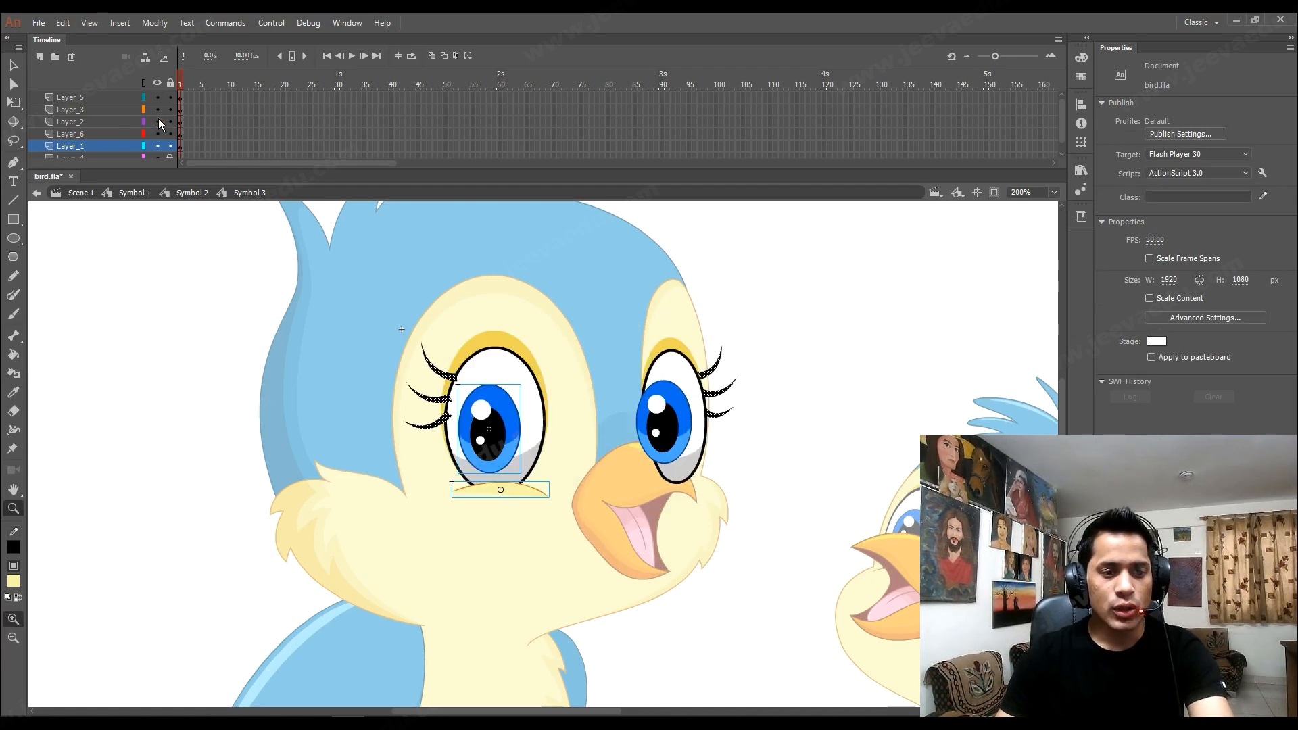
Reshape the inner ends of the larger eye's three lashes so they stop at the black eye outline.
{"action": "left_click", "coordinate": [465, 427]}
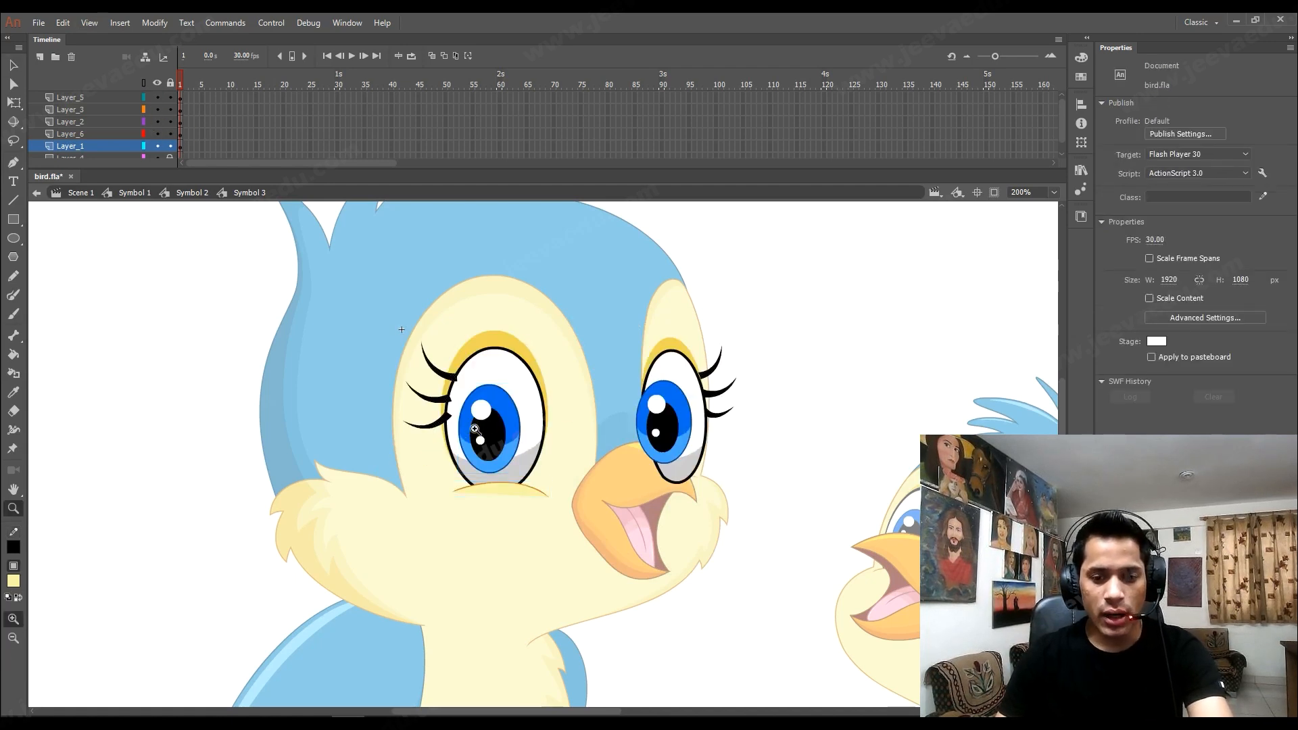
{"action": "left_click", "coordinate": [472, 404]}
{"action": "left_click", "coordinate": [476, 456], "text": "shift"}
{"action": "left_click", "coordinate": [518, 382], "text": "ctrl"}
{"action": "left_click", "coordinate": [392, 401]}
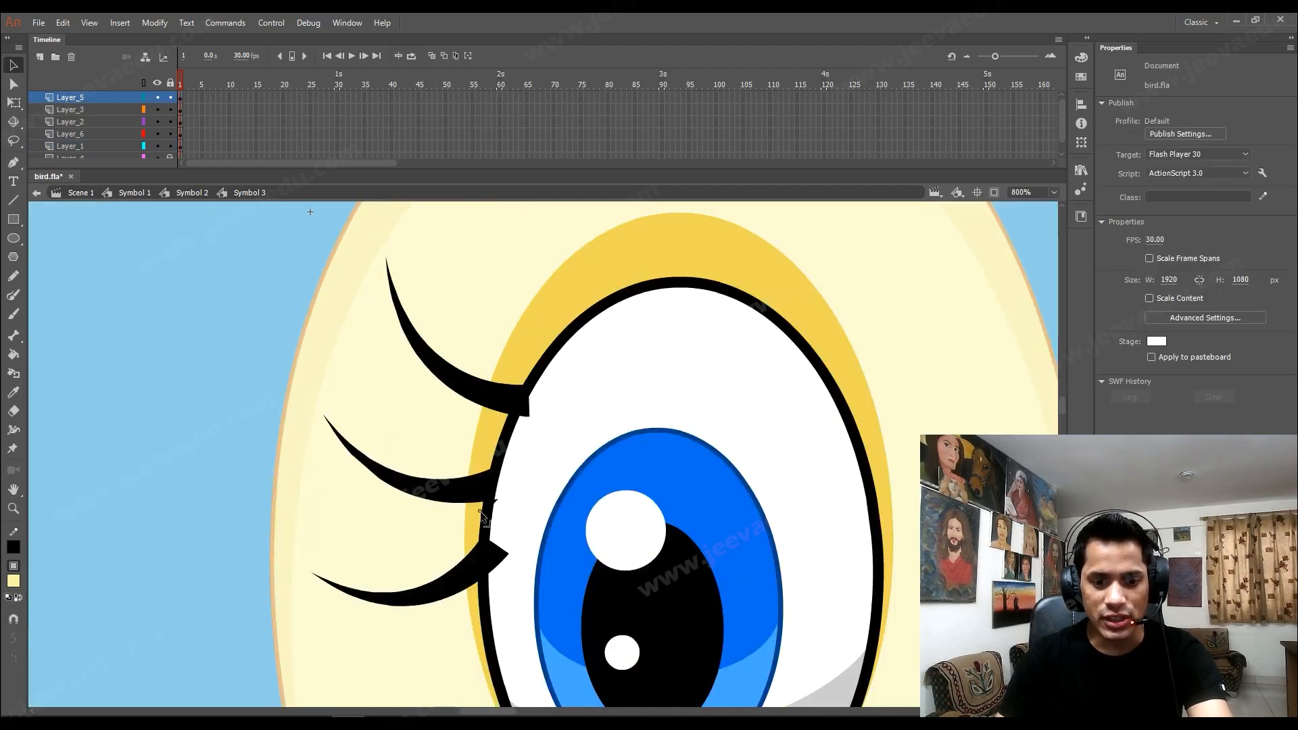
{"action": "left_click", "coordinate": [502, 551]}
{"action": "left_click_drag", "start_coordinate": [478, 578], "coordinate": [479, 591]}
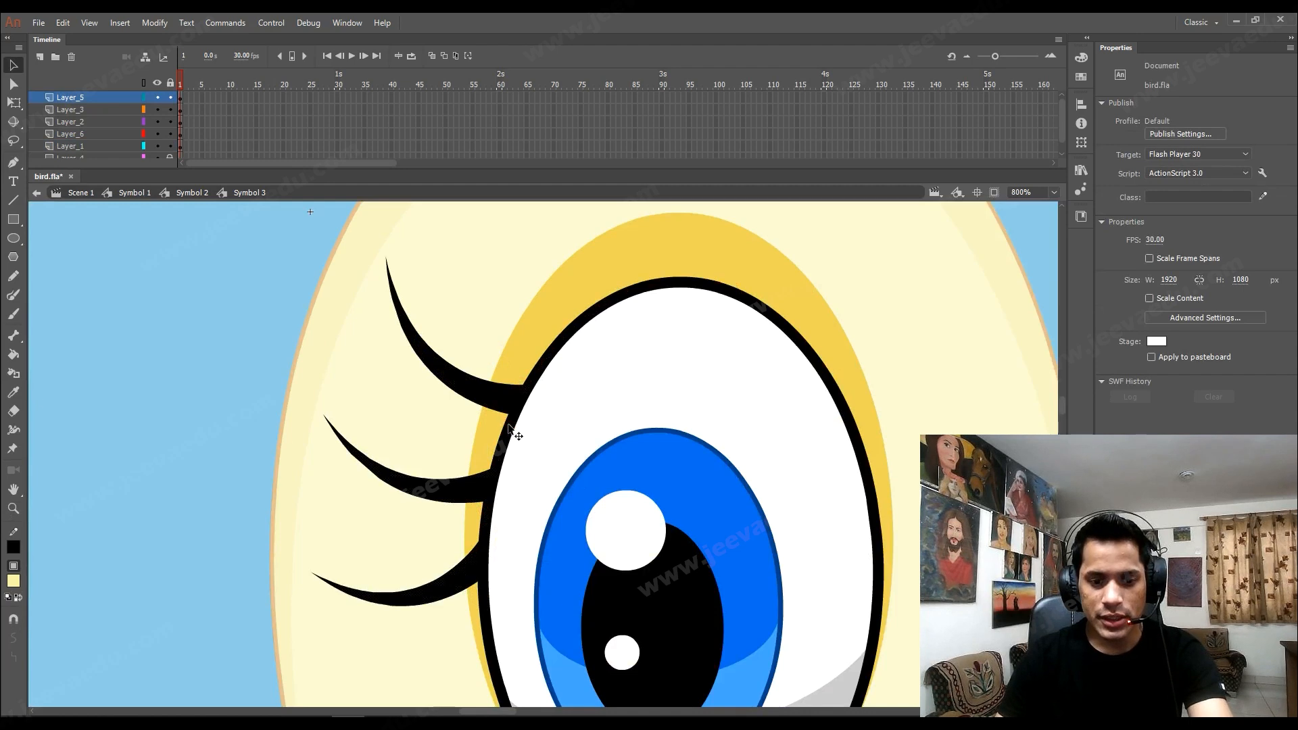
Adjust the inner ends of the smaller eye's lashes so they meet the black eye outline.
{"action": "left_click", "coordinate": [509, 429], "text": "ctrl+alt"}
{"action": "left_click_drag", "start_coordinate": [759, 515], "coordinate": [415, 433]}
{"action": "left_click", "coordinate": [647, 378], "text": "ctrl"}
{"action": "left_click", "coordinate": [602, 368], "text": "ctrl"}
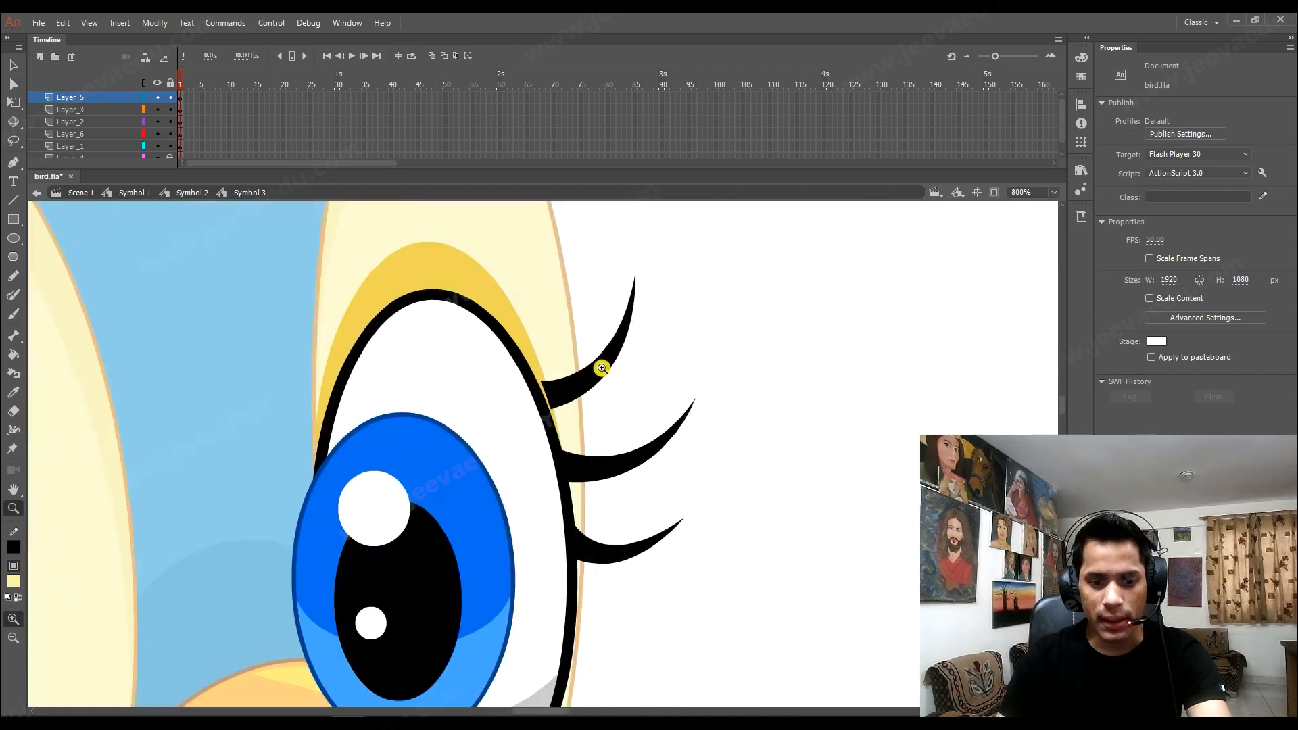
{"action": "left_click", "coordinate": [577, 379]}
{"action": "left_click_drag", "start_coordinate": [469, 467], "coordinate": [451, 462]}
{"action": "left_click_drag", "start_coordinate": [497, 517], "coordinate": [478, 521]}
{"action": "left_click_drag", "start_coordinate": [557, 581], "coordinate": [671, 380]}
{"action": "key", "text": "z"}
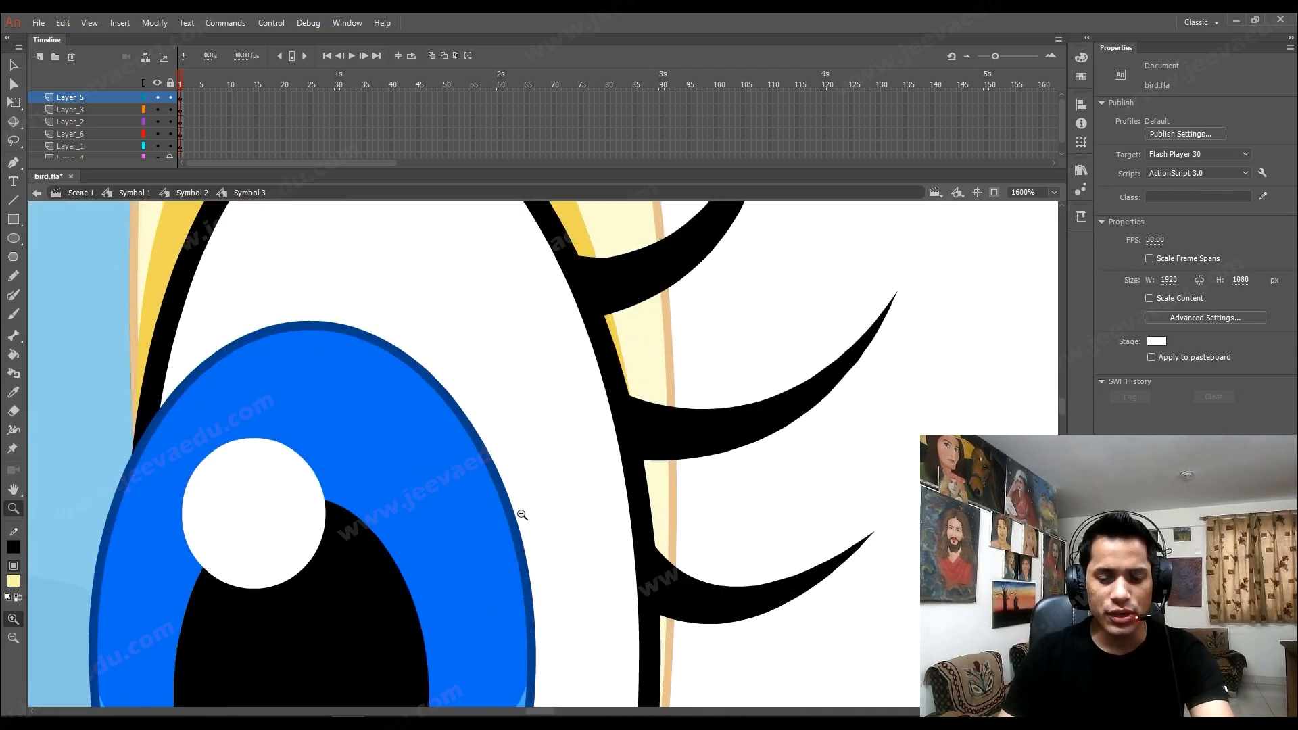
{"action": "left_click", "coordinate": [521, 510], "text": "alt"}
{"action": "left_click", "coordinate": [494, 365], "text": "alt"}
{"action": "left_click_drag", "start_coordinate": [521, 497], "coordinate": [703, 451]}
{"action": "left_click", "coordinate": [603, 452], "text": "alt"}
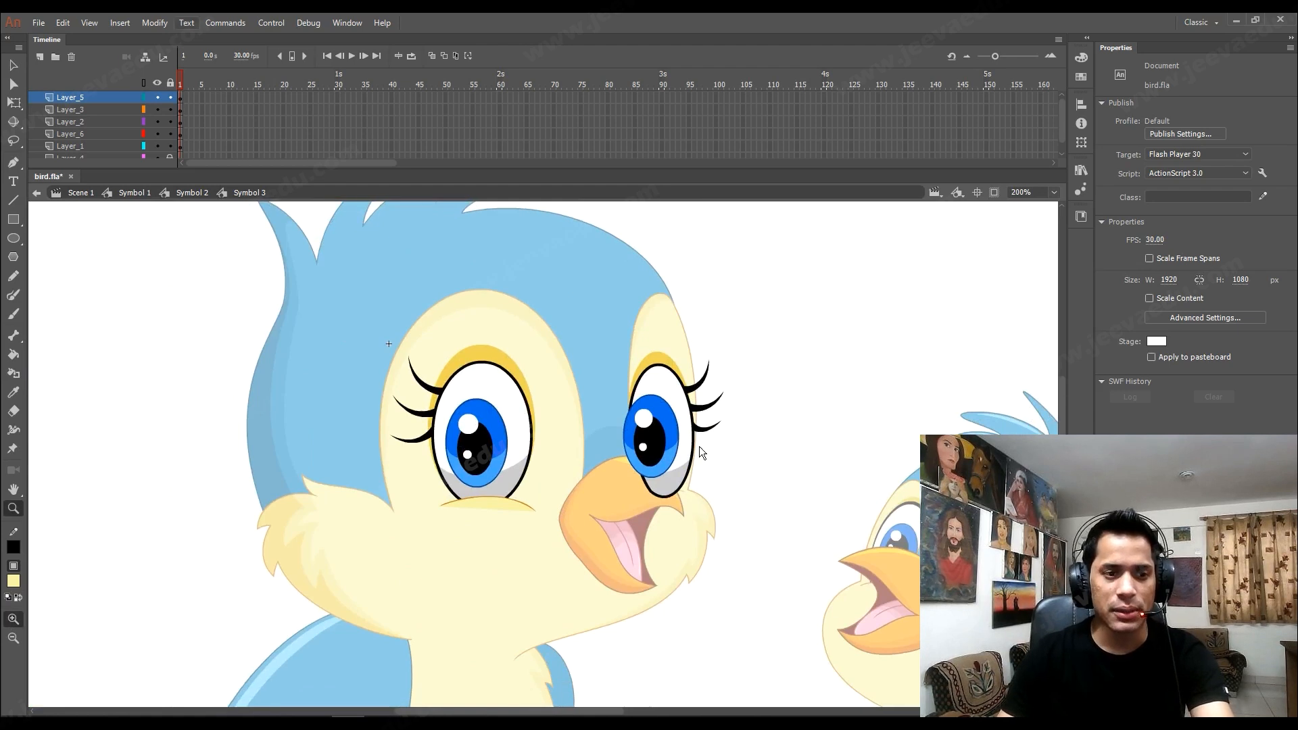
Extend the frames of all the eye layers to about frame 157, then return to frame 1 and select Layer_2.
{"action": "left_click_drag", "start_coordinate": [220, 99], "coordinate": [374, 213]}
{"action": "key", "text": "F5"}
{"action": "key", "text": "F5"}
{"action": "key", "text": "F5"}
{"action": "key", "text": "F5"}
{"action": "key", "text": "F5"}
{"action": "left_click_drag", "start_coordinate": [449, 79], "coordinate": [235, 106]}
{"action": "left_click", "coordinate": [180, 110]}
{"action": "left_click", "coordinate": [84, 108]}
{"action": "key", "text": "v"}
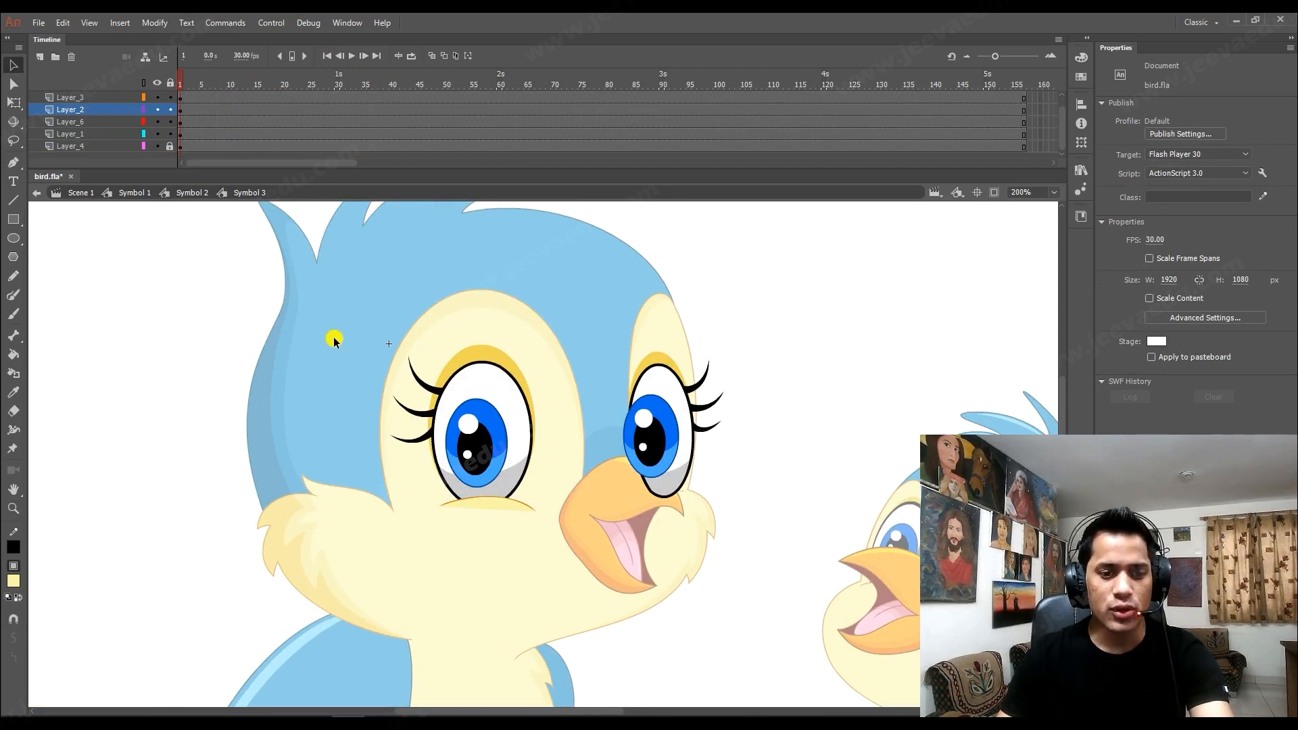
Sample the yellow of the larger eye's upper lid as the fill colour.
{"action": "key", "text": "z"}
{"action": "left_click", "coordinate": [504, 418]}
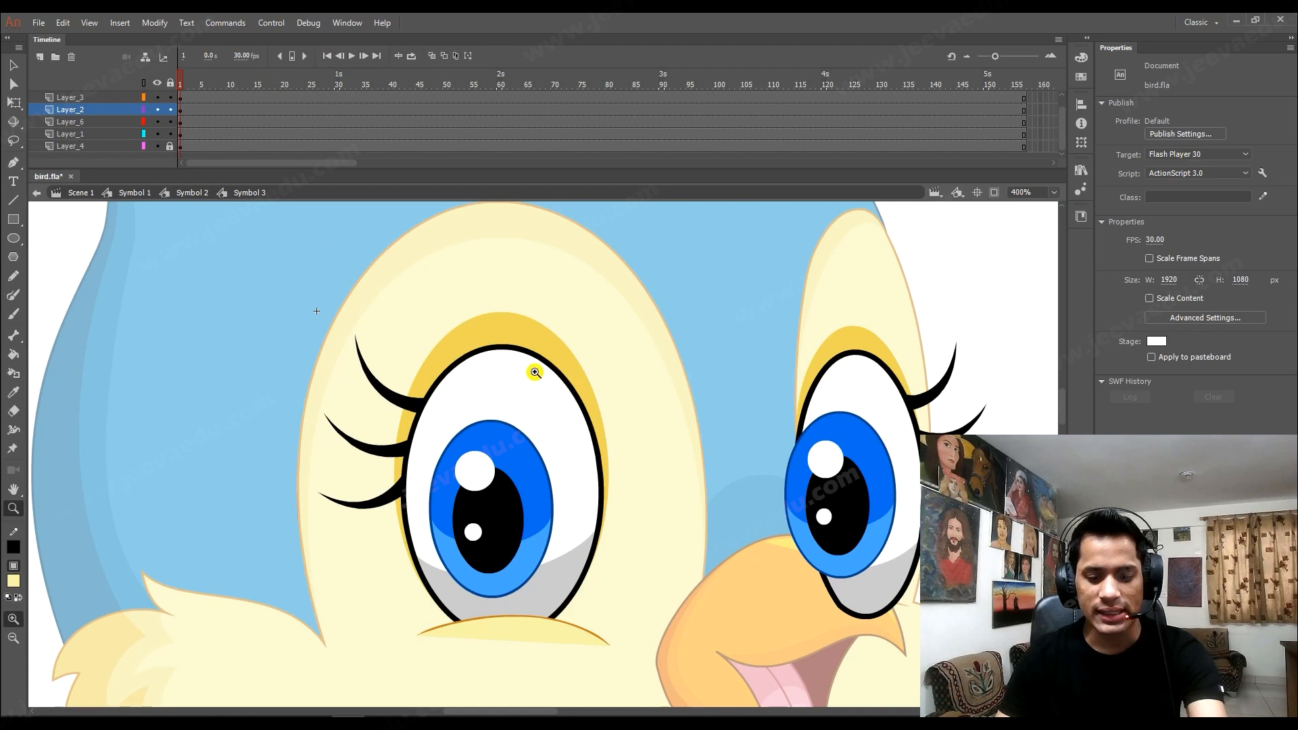
{"action": "key", "text": "k"}
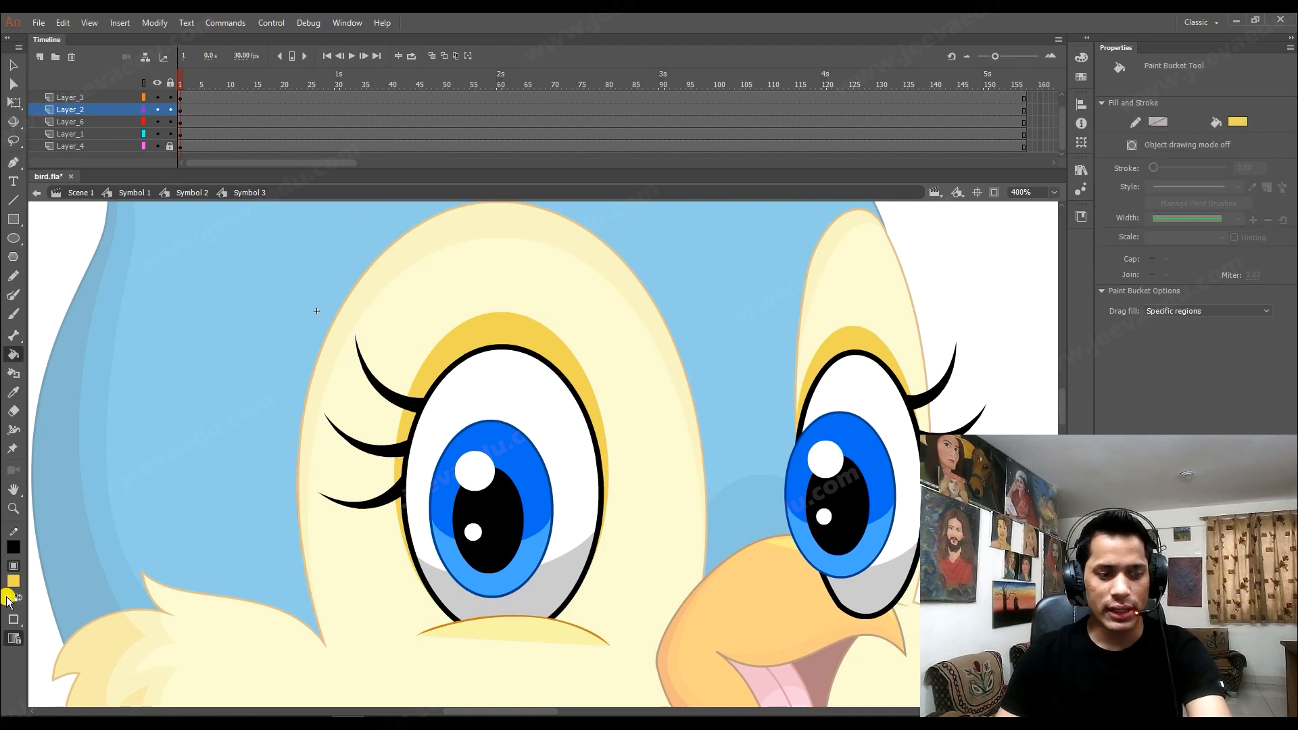
{"action": "key", "text": "i"}
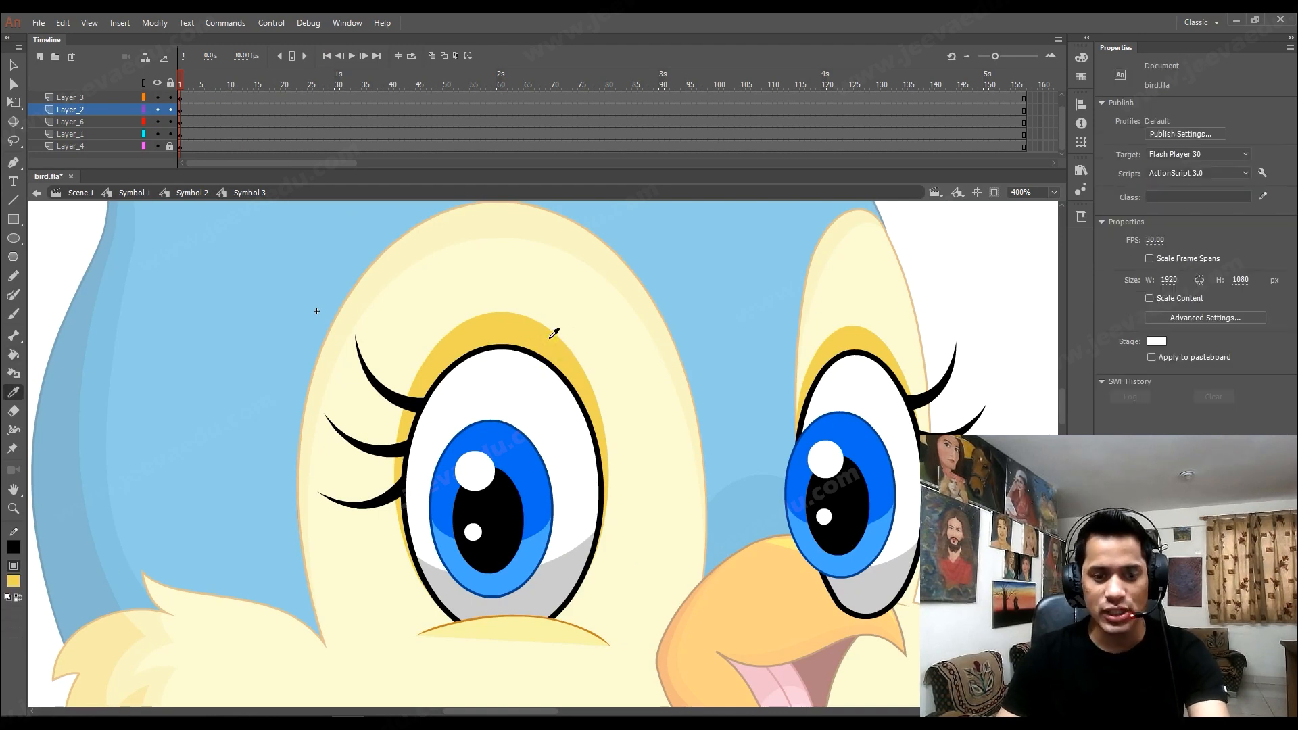
{"action": "left_click", "coordinate": [554, 332]}
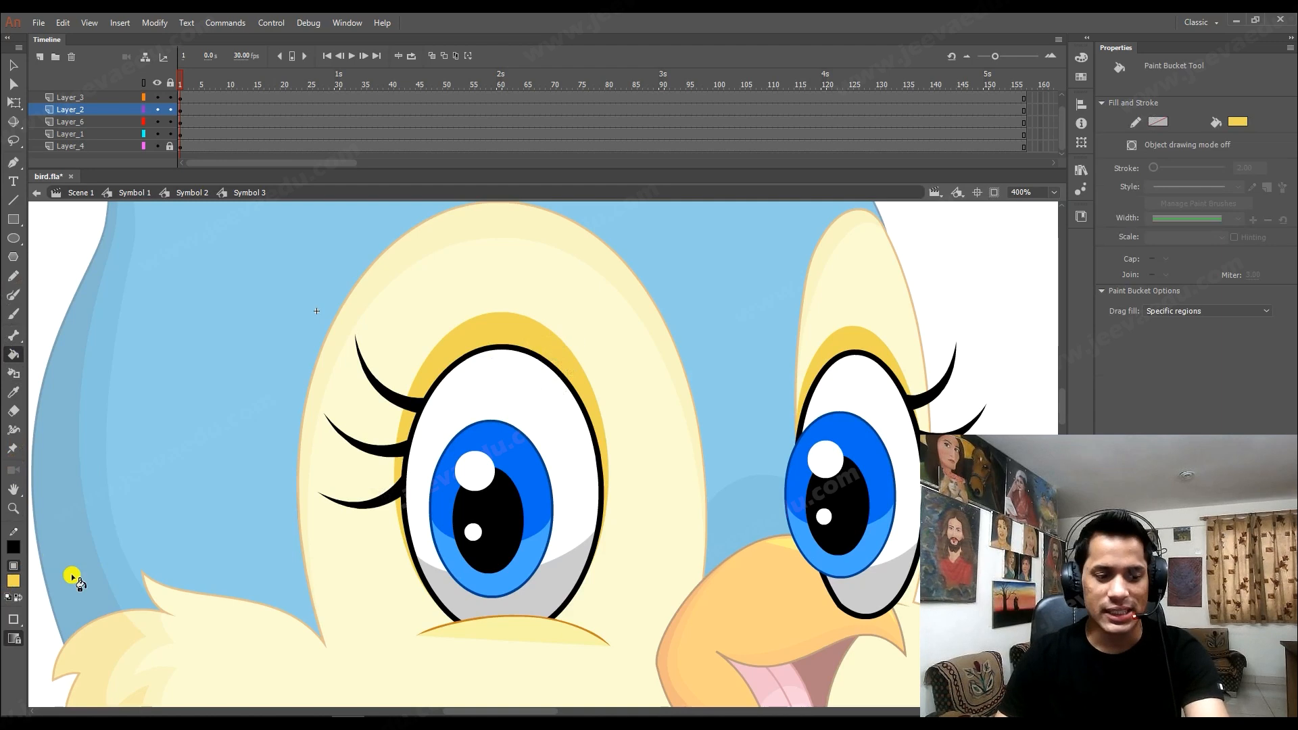
Darken the sampled yellow fill colour to 73% brightness (#B9A441).
{"action": "left_click", "coordinate": [16, 576]}
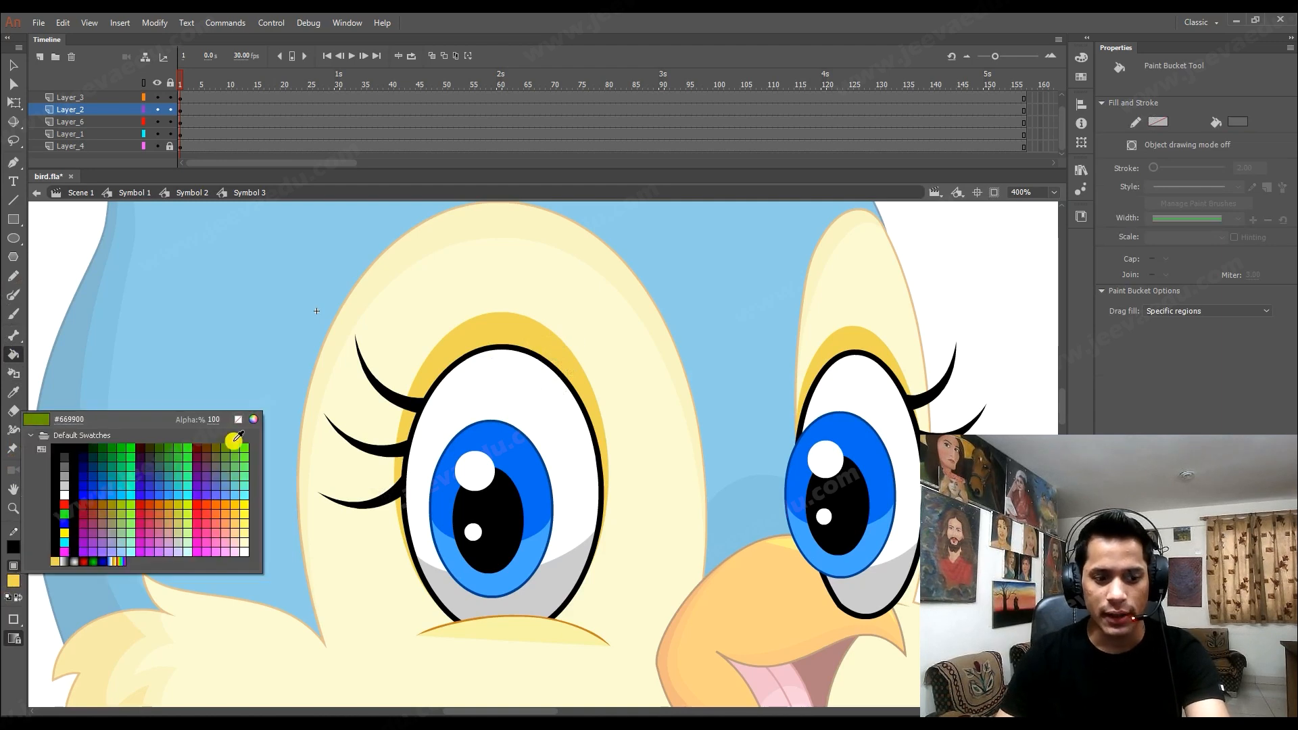
{"action": "left_click", "coordinate": [247, 425]}
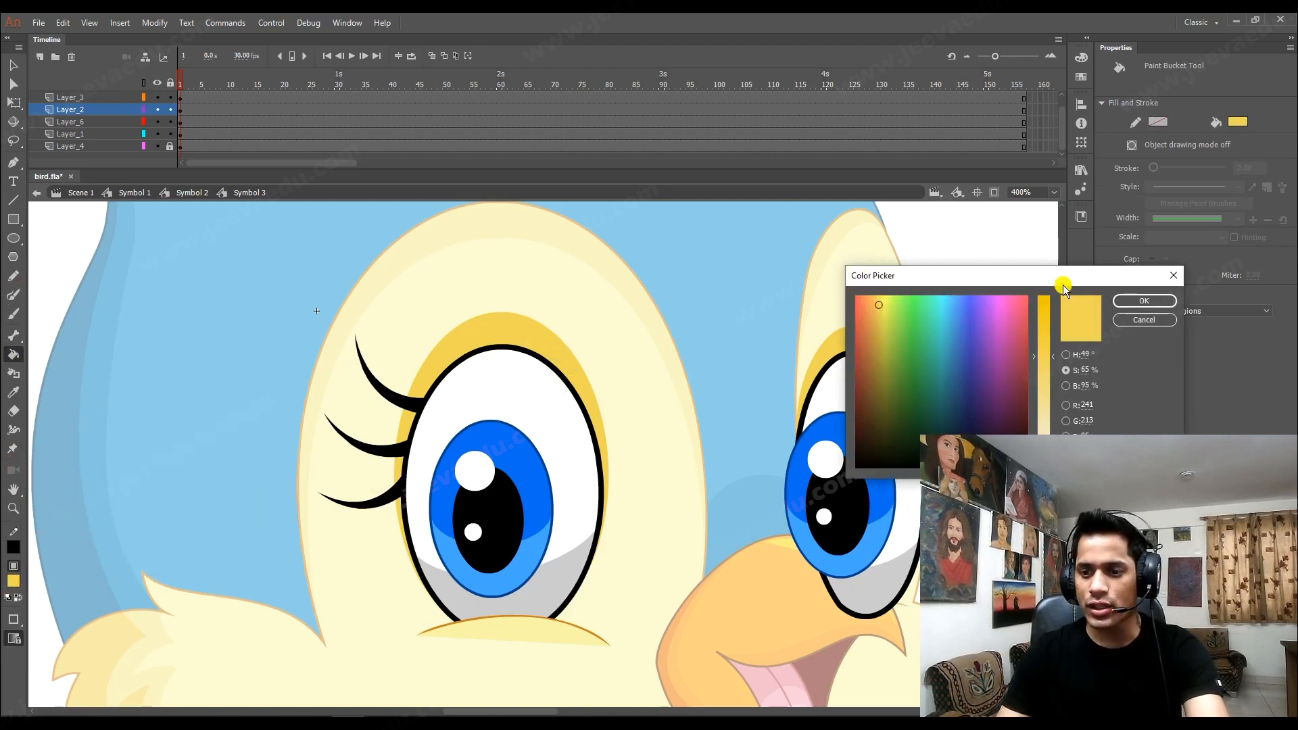
{"action": "left_click_drag", "start_coordinate": [1059, 275], "coordinate": [671, 178]}
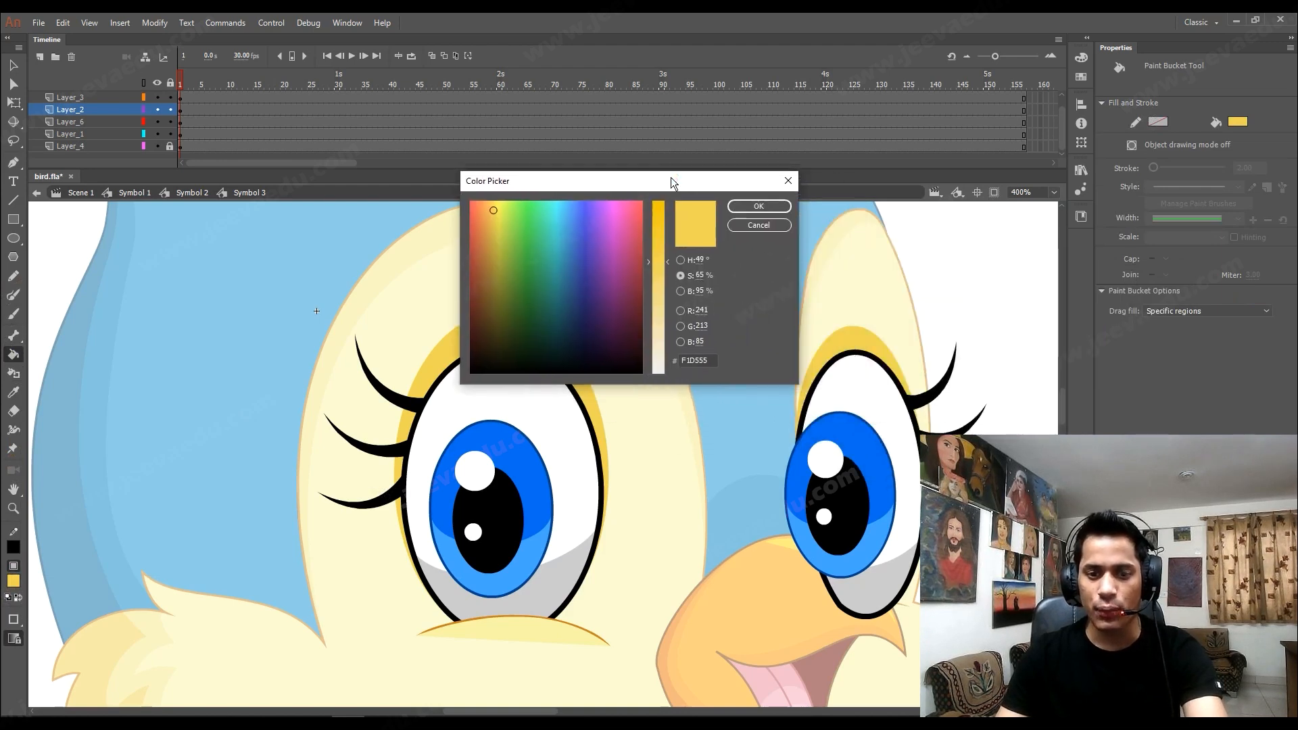
{"action": "left_click", "coordinate": [679, 259]}
{"action": "left_click", "coordinate": [680, 275]}
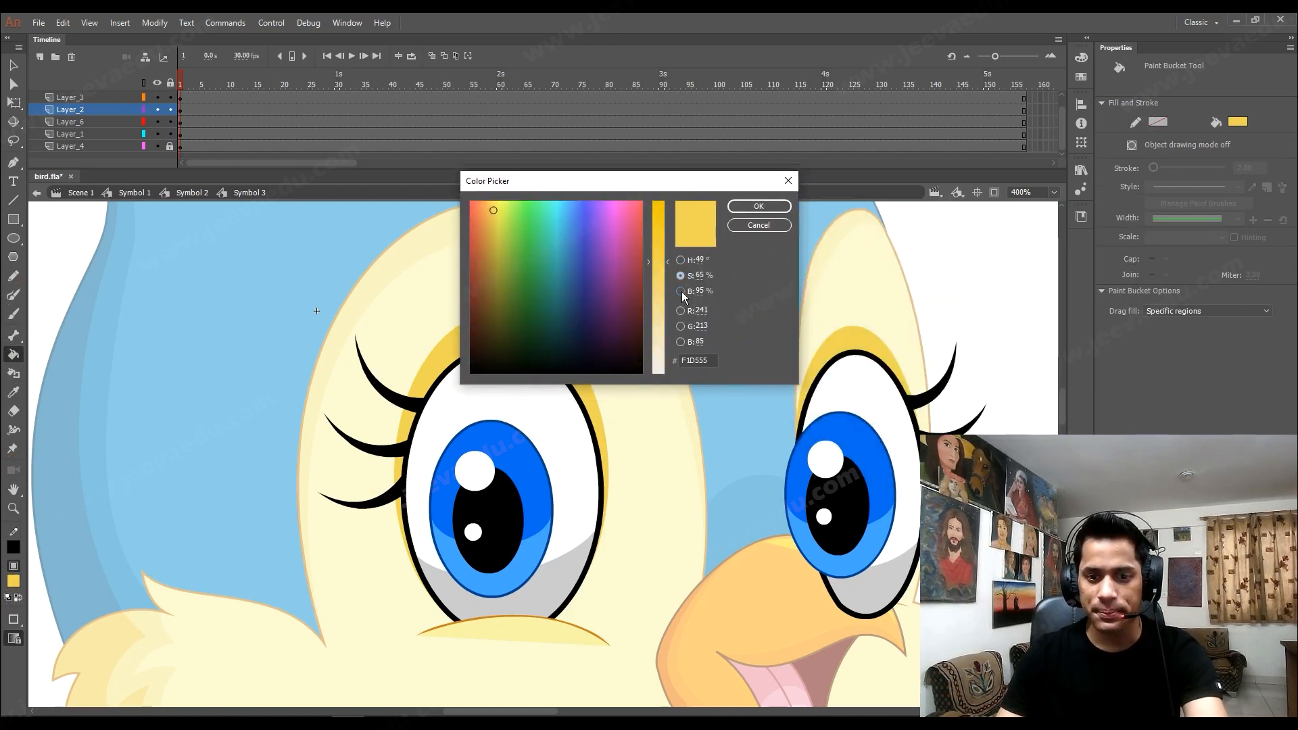
{"action": "left_click", "coordinate": [681, 292]}
{"action": "left_click", "coordinate": [667, 248]}
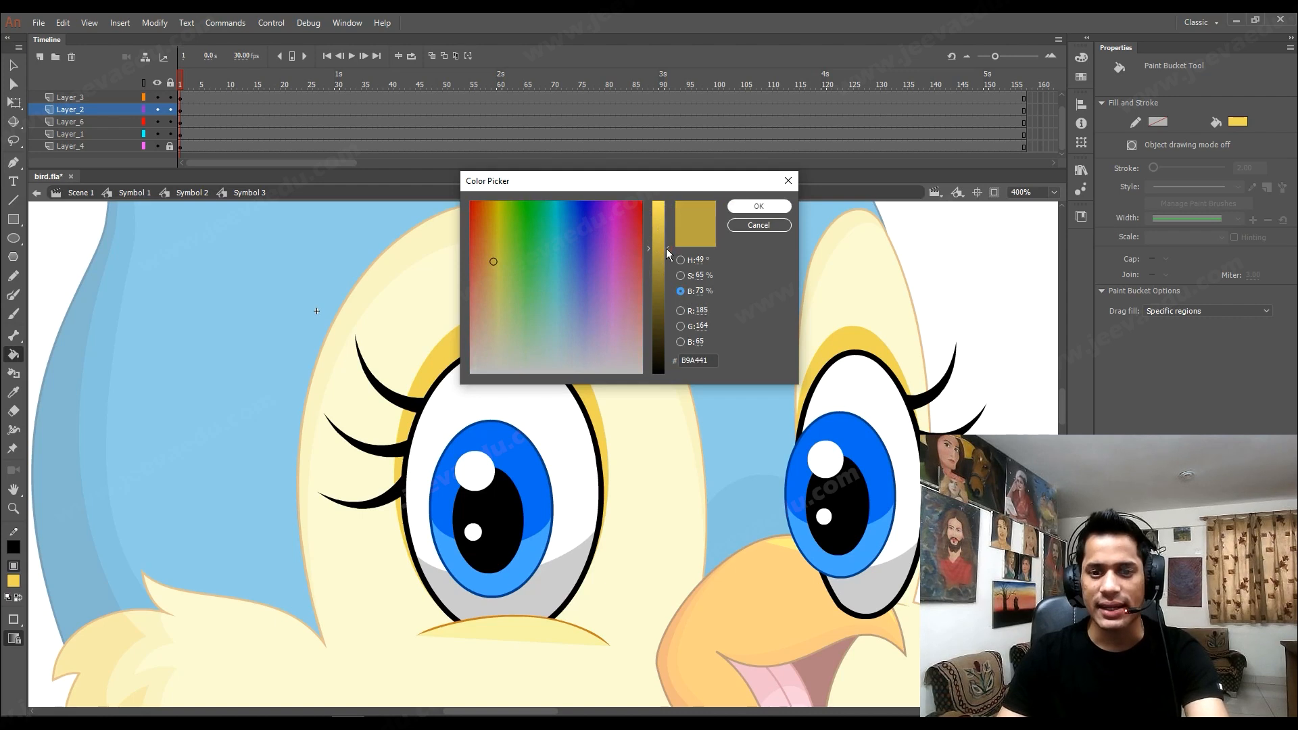
{"action": "left_click", "coordinate": [758, 207]}
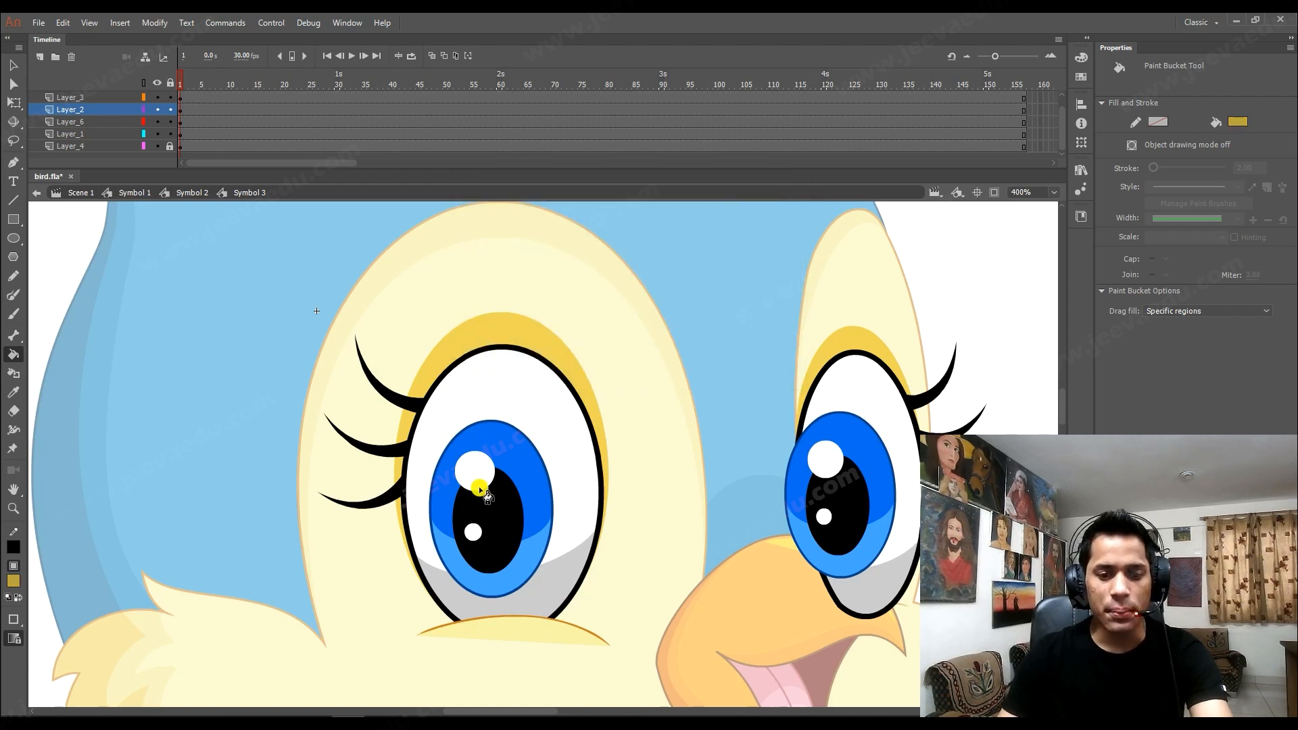
Add a new layer directly above the iris layer Layer_2 and lock all the other layers.
{"action": "key", "text": "v"}
{"action": "left_click", "coordinate": [503, 501]}
{"action": "left_click", "coordinate": [89, 103]}
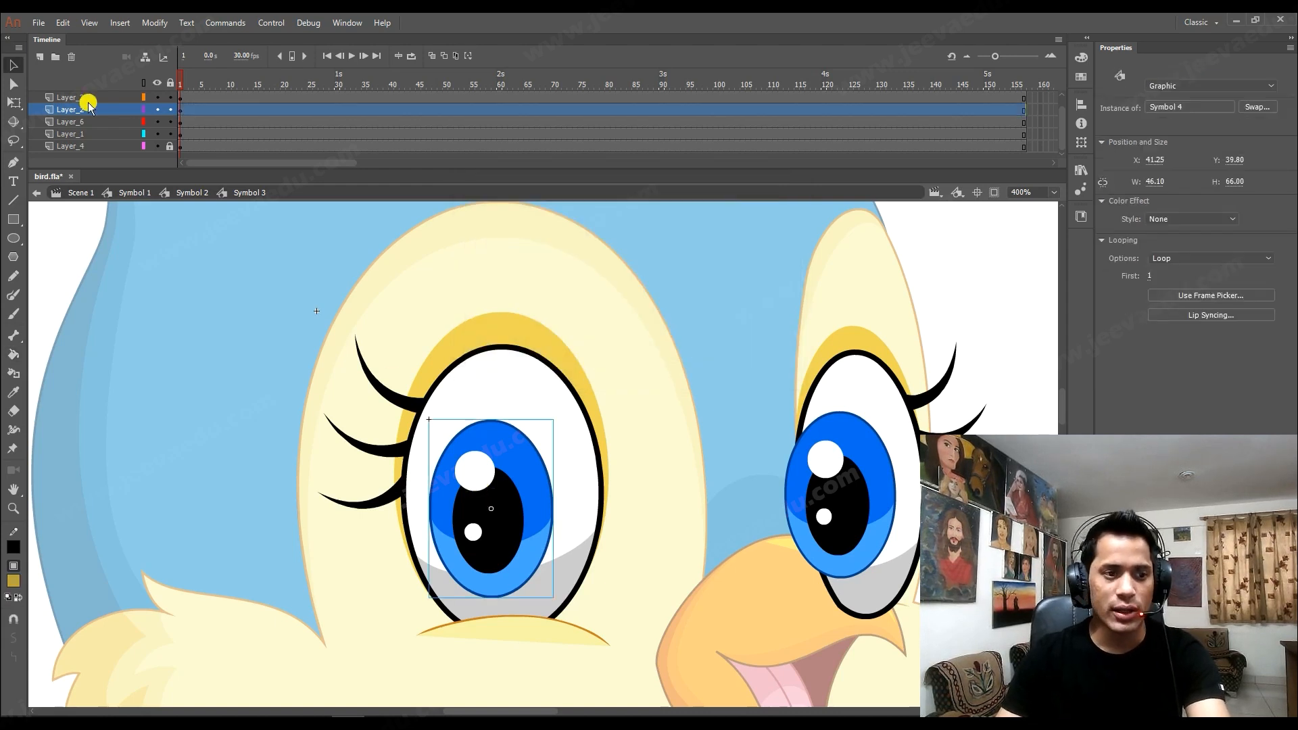
{"action": "left_click", "coordinate": [40, 60]}
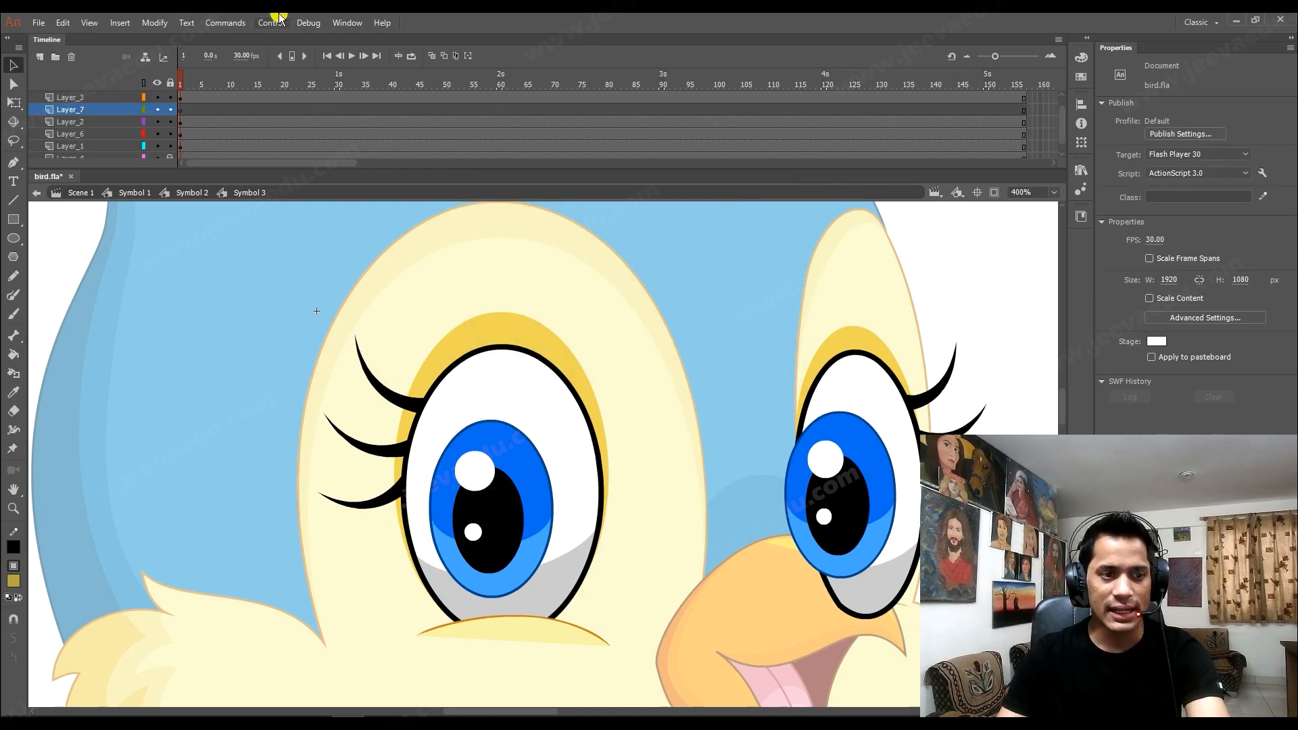
{"action": "left_click_drag", "start_coordinate": [173, 158], "coordinate": [169, 140]}
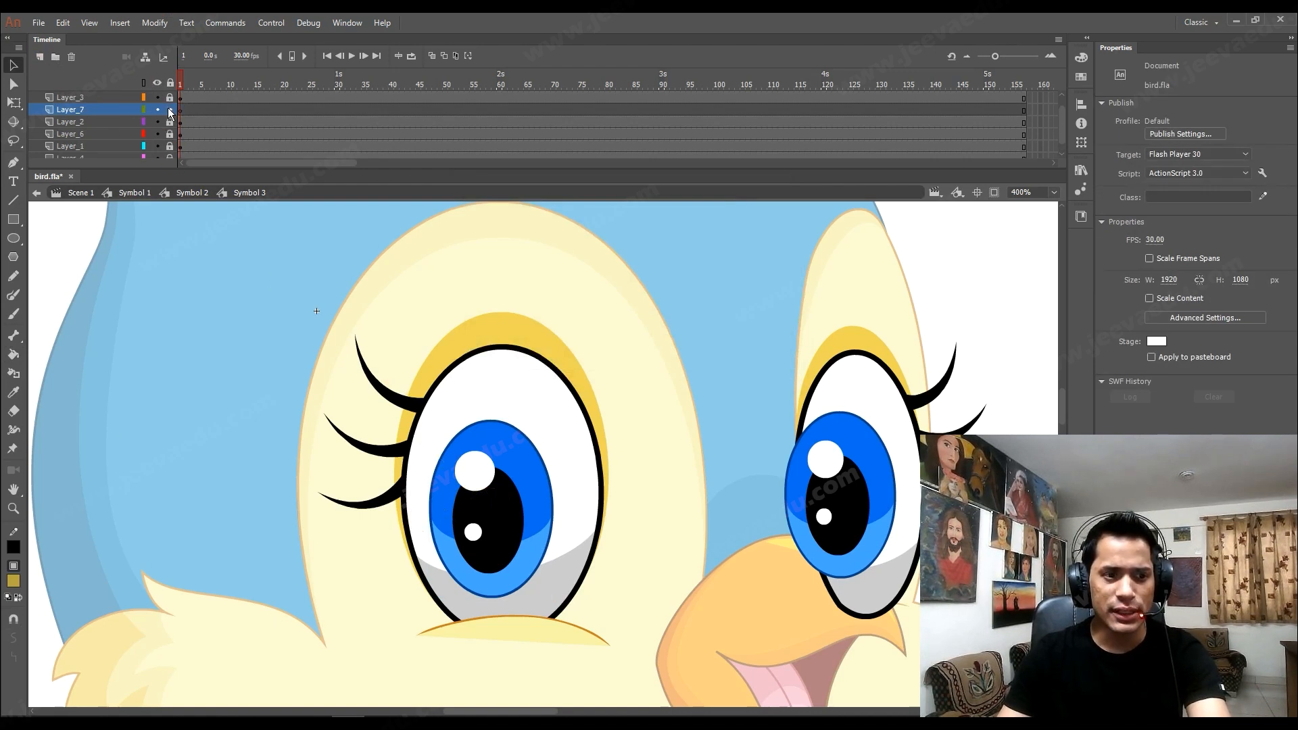
Draw a black-outlined dark yellow rectangle about 115 by 114 over the larger eye and bend its lower edge slightly upward in outline view.
{"action": "left_click", "coordinate": [13, 219]}
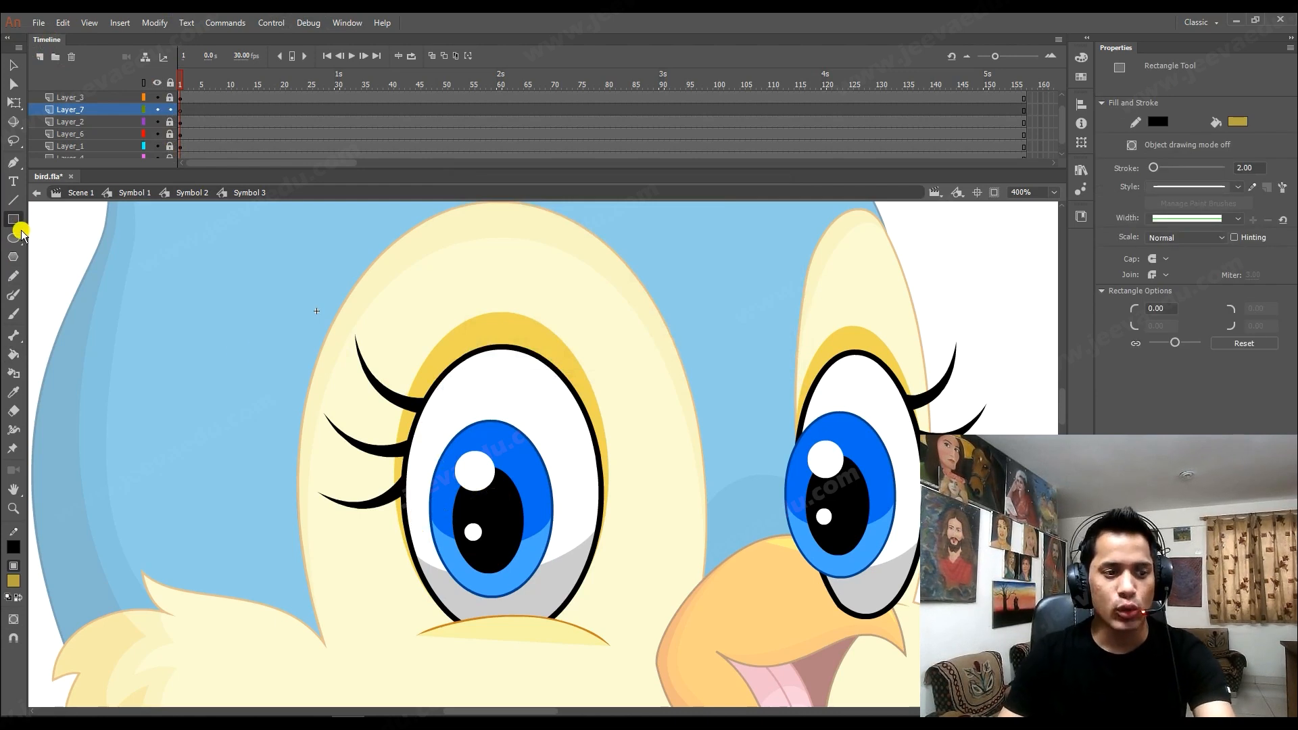
{"action": "mouse_move", "coordinate": [357, 330]}
{"action": "left_mouse_down"}
{"action": "mouse_move", "coordinate": [655, 687]}
{"action": "mouse_move", "coordinate": [640, 591]}
{"action": "mouse_move", "coordinate": [663, 639]}
{"action": "left_mouse_up"}
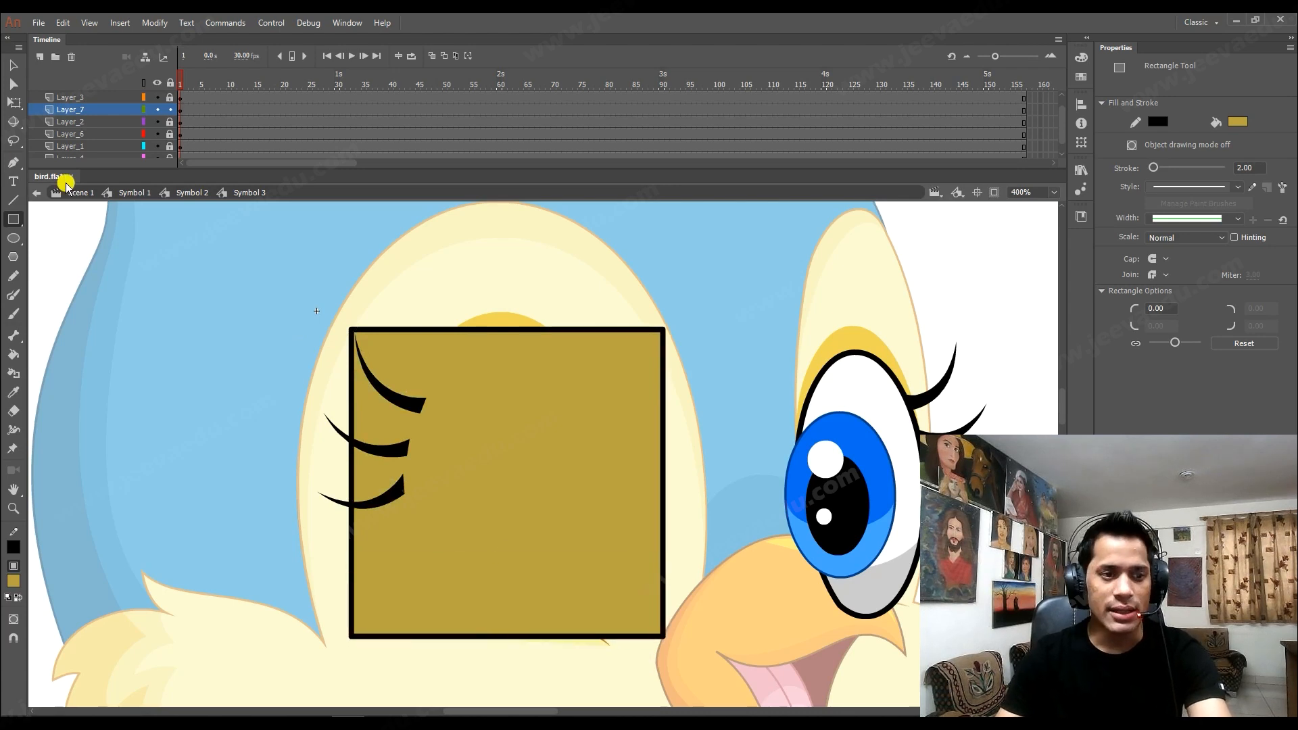
{"action": "left_click", "coordinate": [143, 108]}
{"action": "key", "text": "q"}
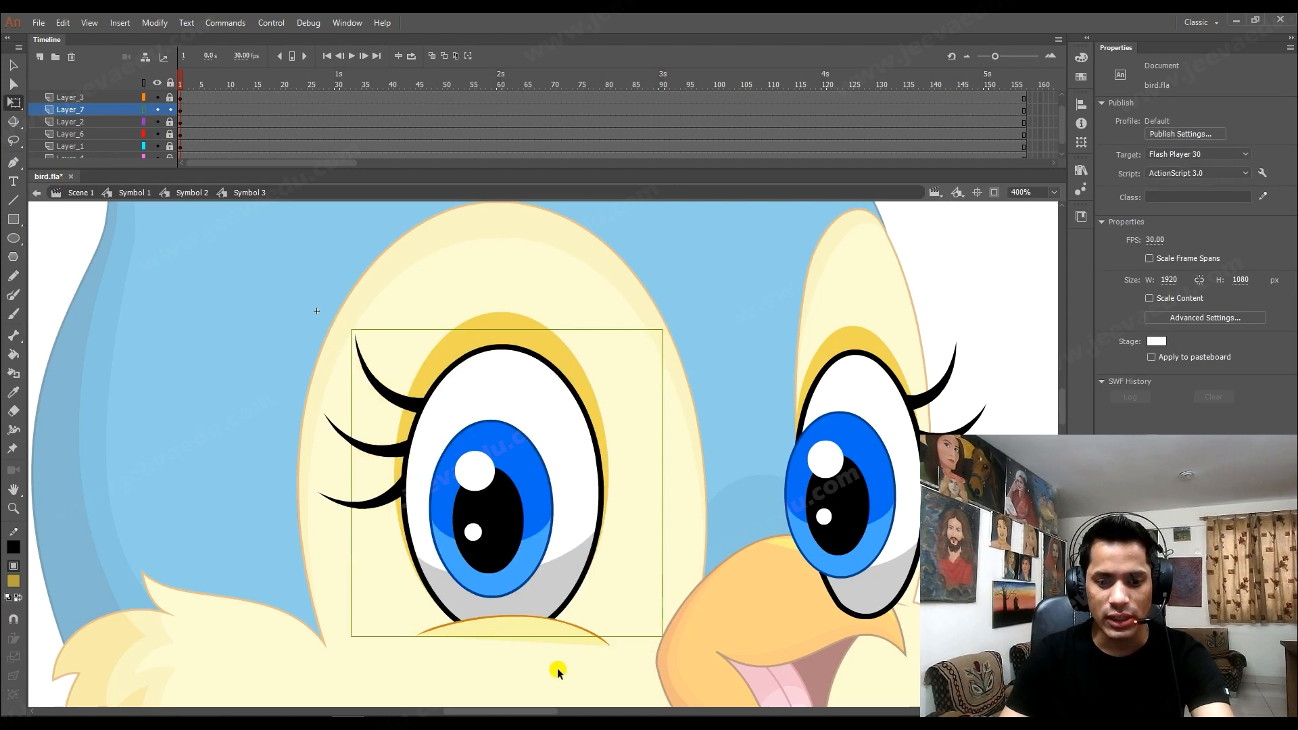
{"action": "left_click_drag", "start_coordinate": [518, 634], "coordinate": [511, 623]}
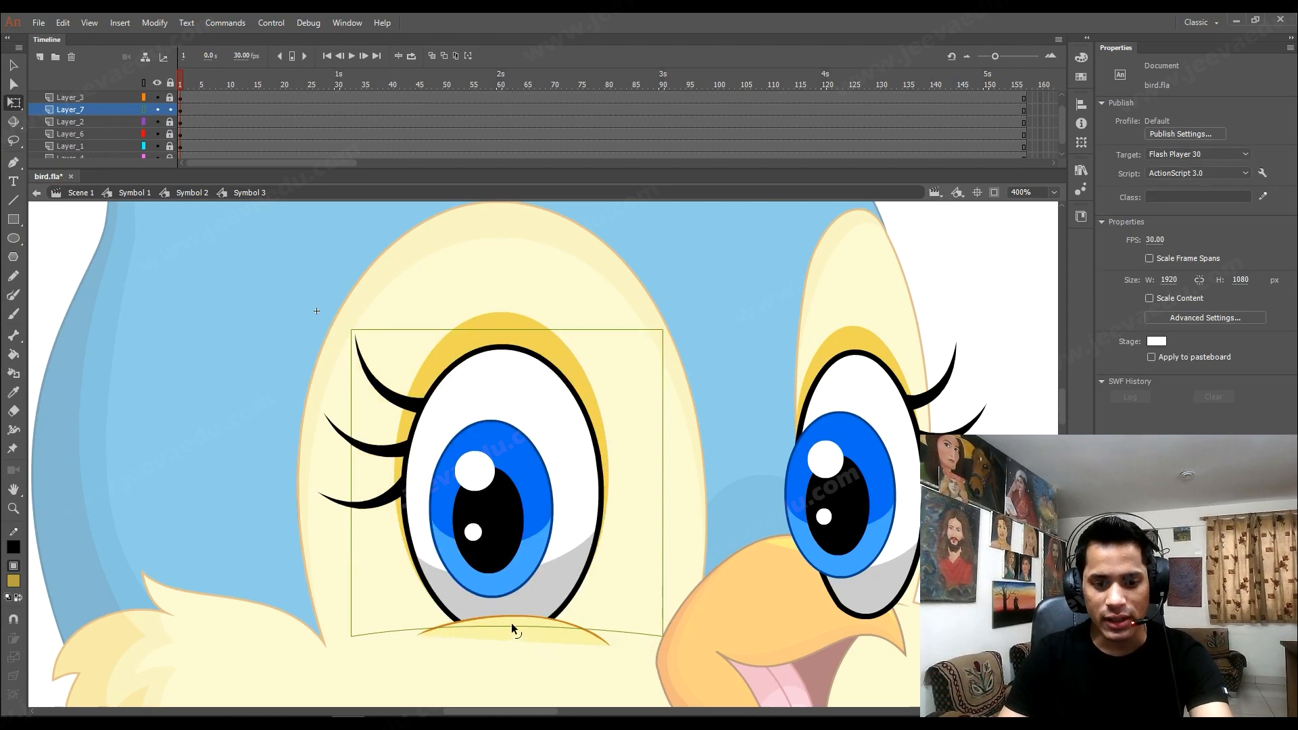
Restore the new layer's filled display and convert the whole rectangle with its stroke into a graphic symbol.
{"action": "left_click", "coordinate": [143, 110]}
{"action": "double_click", "coordinate": [488, 435]}
{"action": "key", "text": "F8"}
{"action": "key", "text": "Return"}
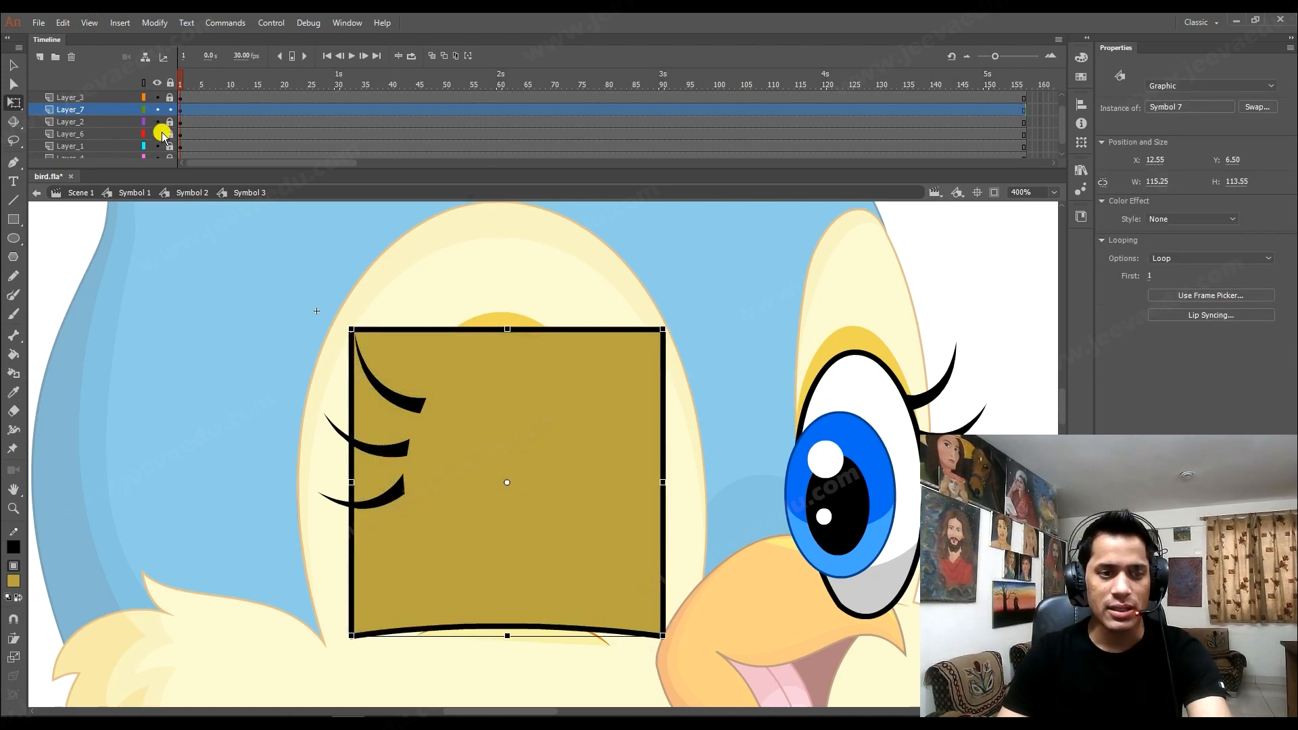
Paste a copy of the lid symbol onto a new layer over the smaller eye and display the original lid's layer as outlines.
{"action": "left_click_drag", "start_coordinate": [643, 515], "coordinate": [496, 415]}
{"action": "key", "text": "v"}
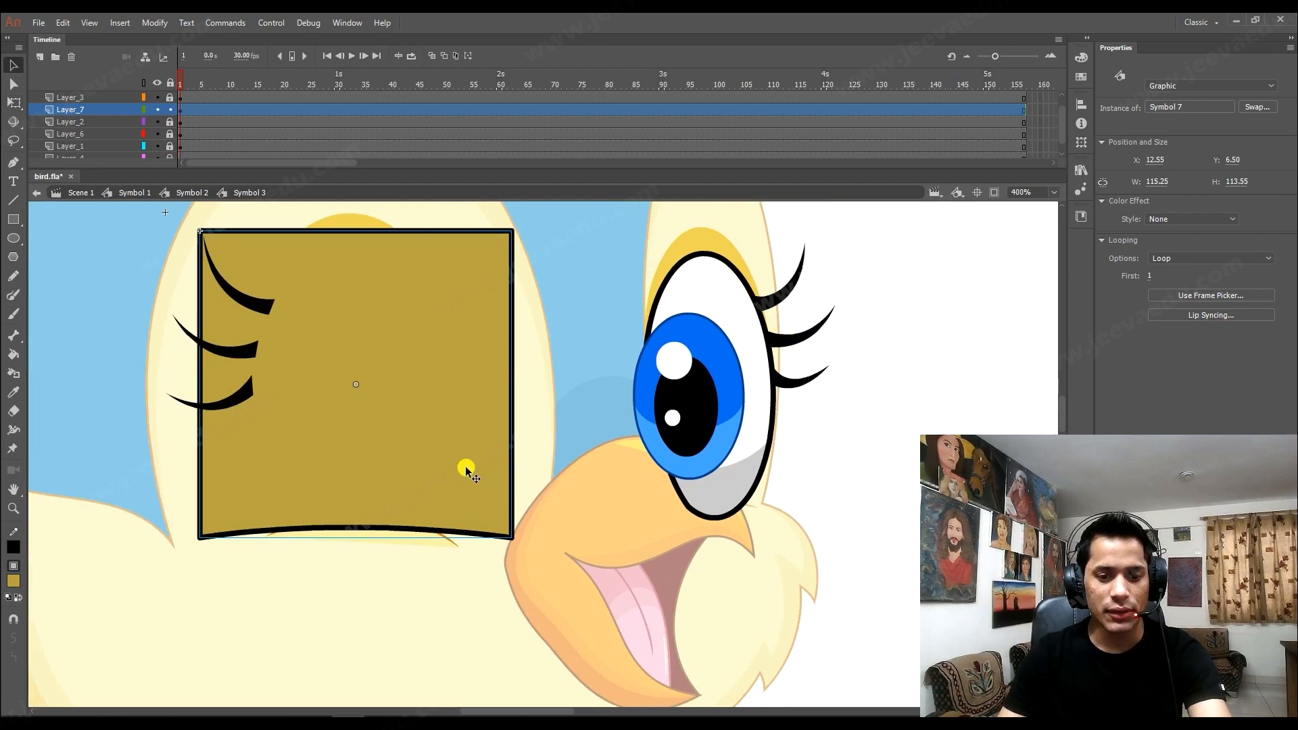
{"action": "key", "text": "ctrl+minus"}
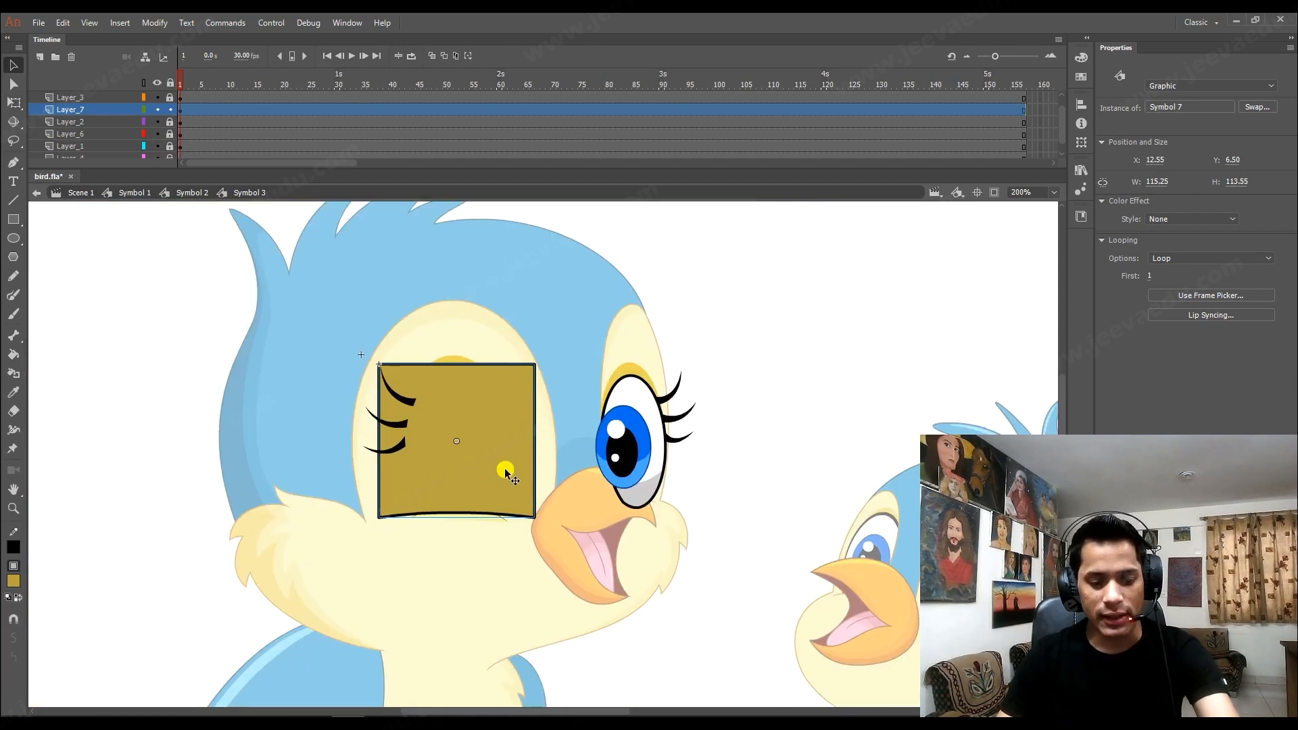
{"action": "left_click", "coordinate": [39, 58]}
{"action": "left_click", "coordinate": [143, 122]}
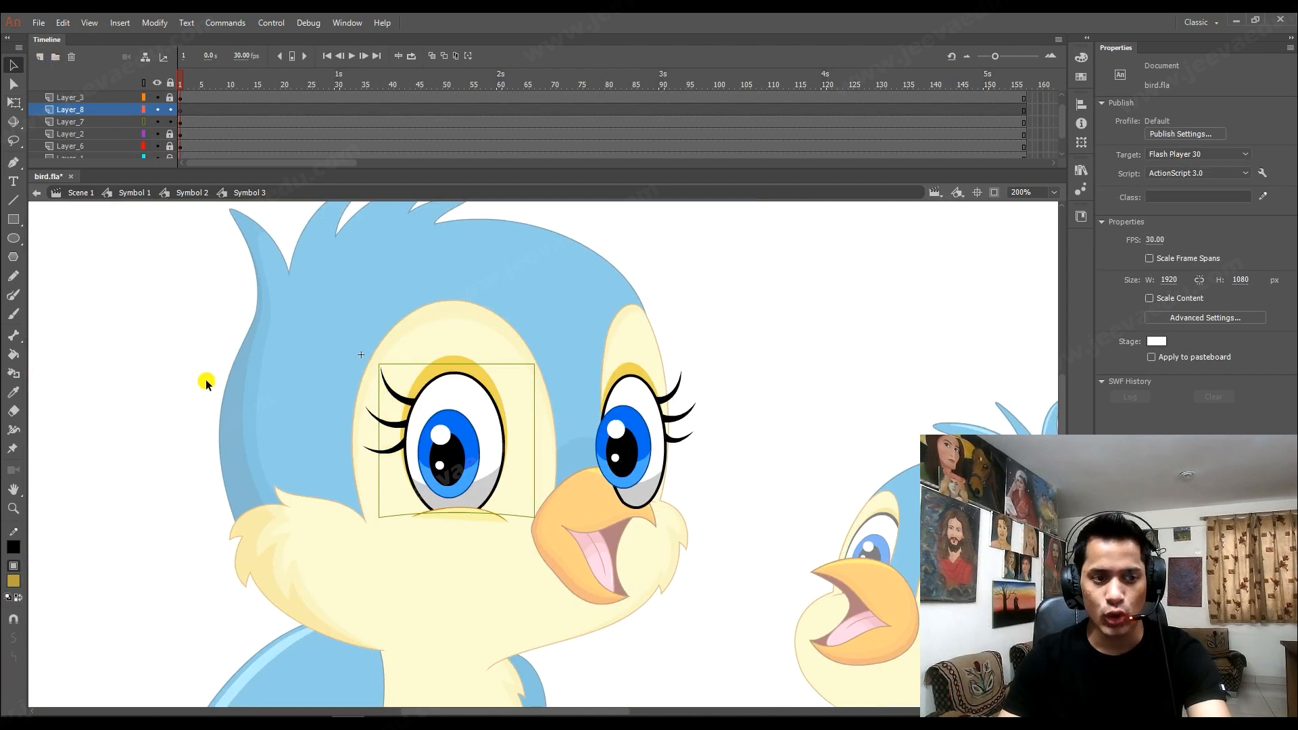
{"action": "key", "text": "ctrl+v"}
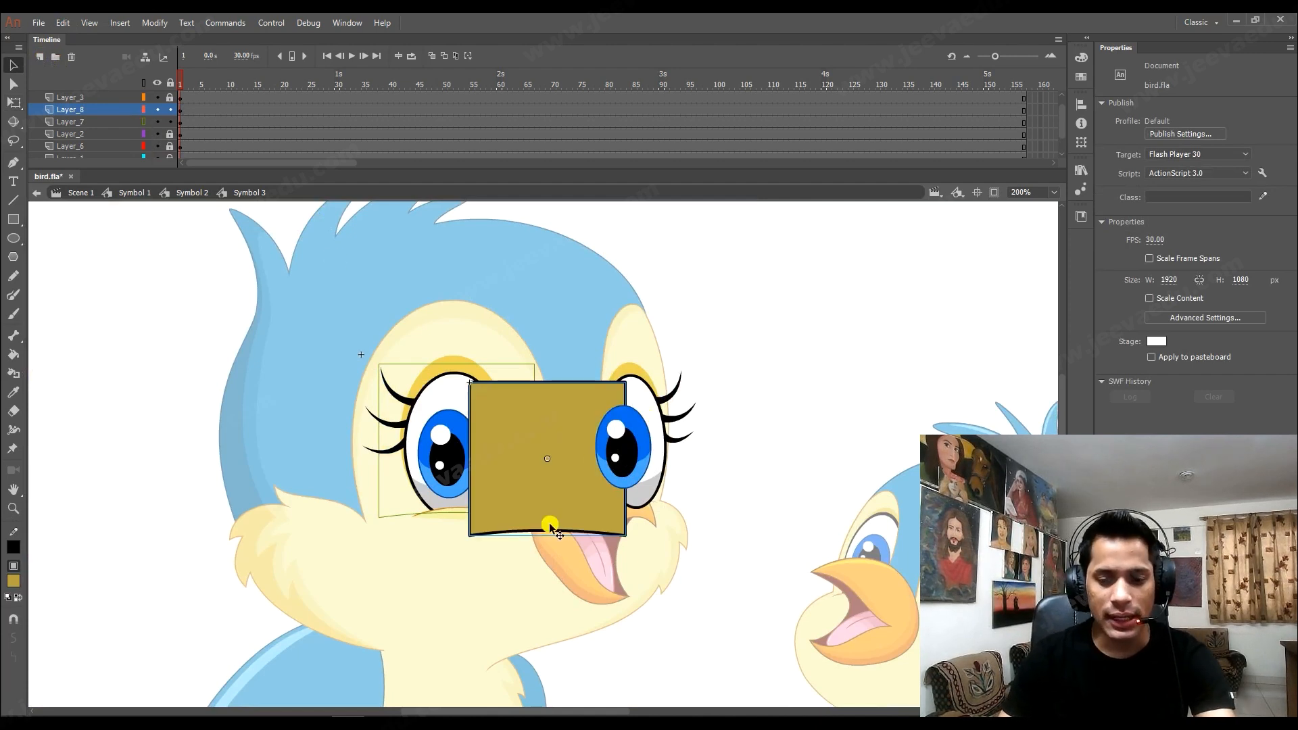
{"action": "left_click_drag", "start_coordinate": [568, 512], "coordinate": [625, 502]}
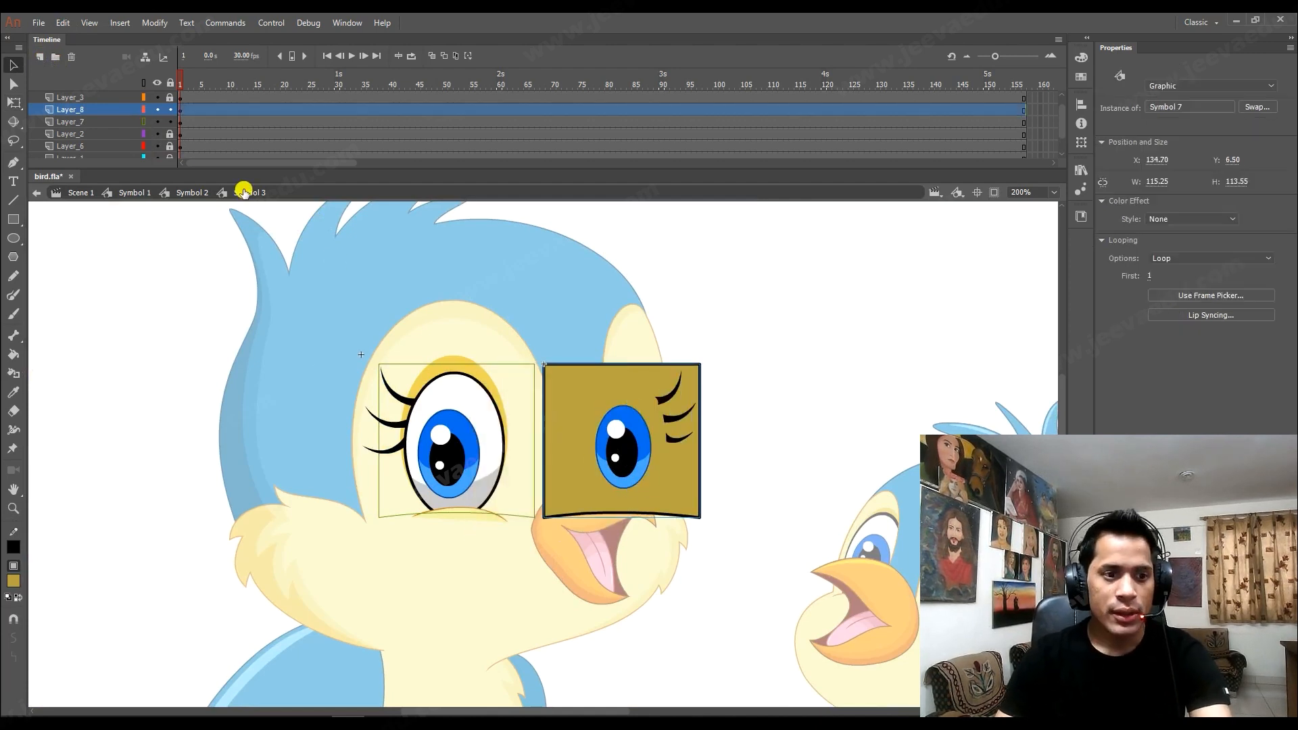
Move both lid layers, Layer_8 and Layer_7, directly above Layer_3 in the layer stack.
{"action": "scroll", "coordinate": [122, 121], "scroll_direction": "up", "scroll_amount": 1}
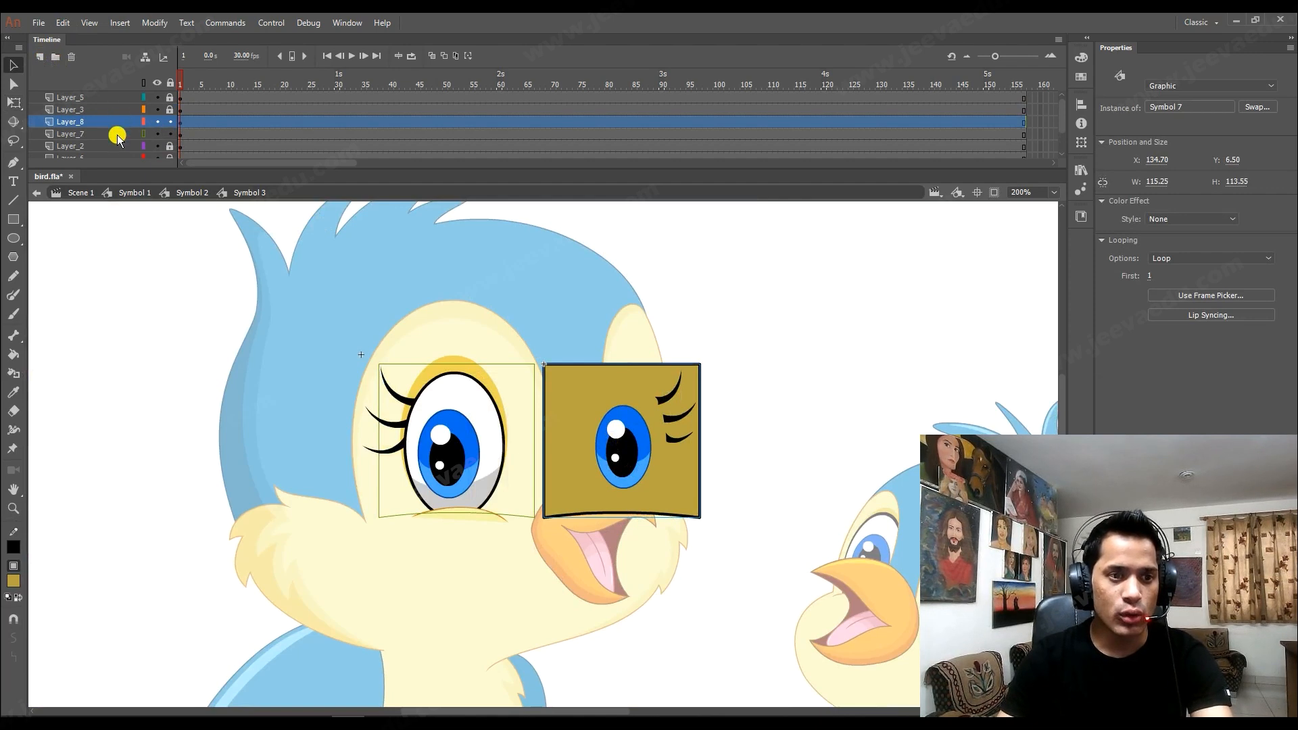
{"action": "left_click", "coordinate": [116, 135], "text": "shift"}
{"action": "left_click_drag", "start_coordinate": [116, 135], "coordinate": [112, 103]}
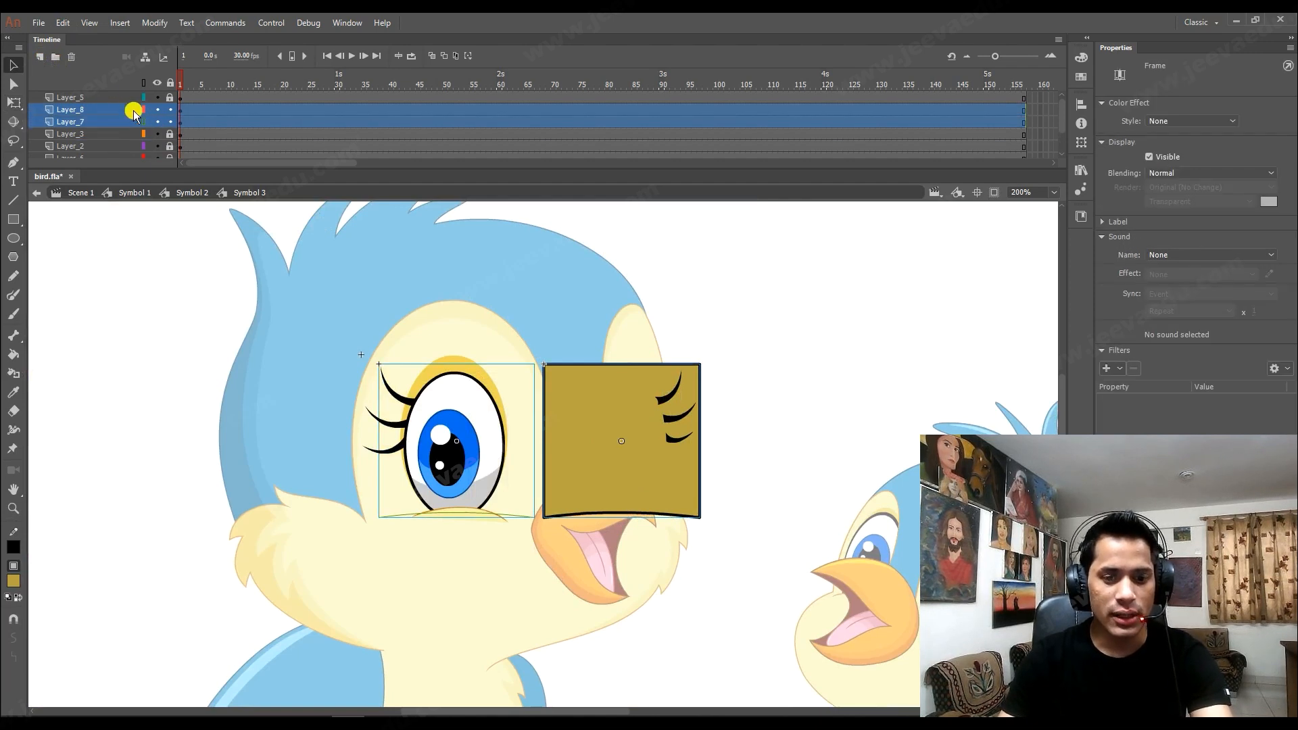
{"action": "left_click", "coordinate": [419, 271]}
{"action": "left_click", "coordinate": [593, 449]}
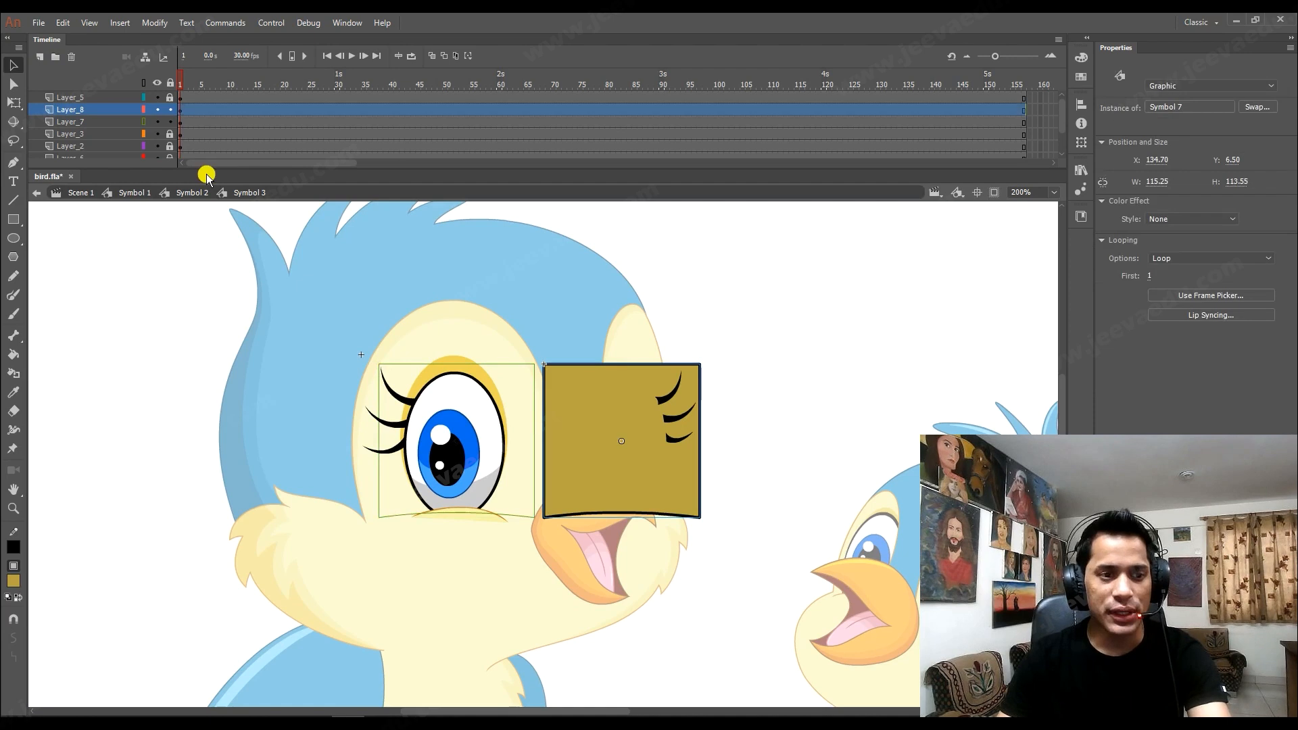
Nudge the smaller eye's lid symbol up to Y 5.25 in outline view and restore the filled display of both lid layers.
{"action": "left_click", "coordinate": [143, 109]}
{"action": "key", "text": "z"}
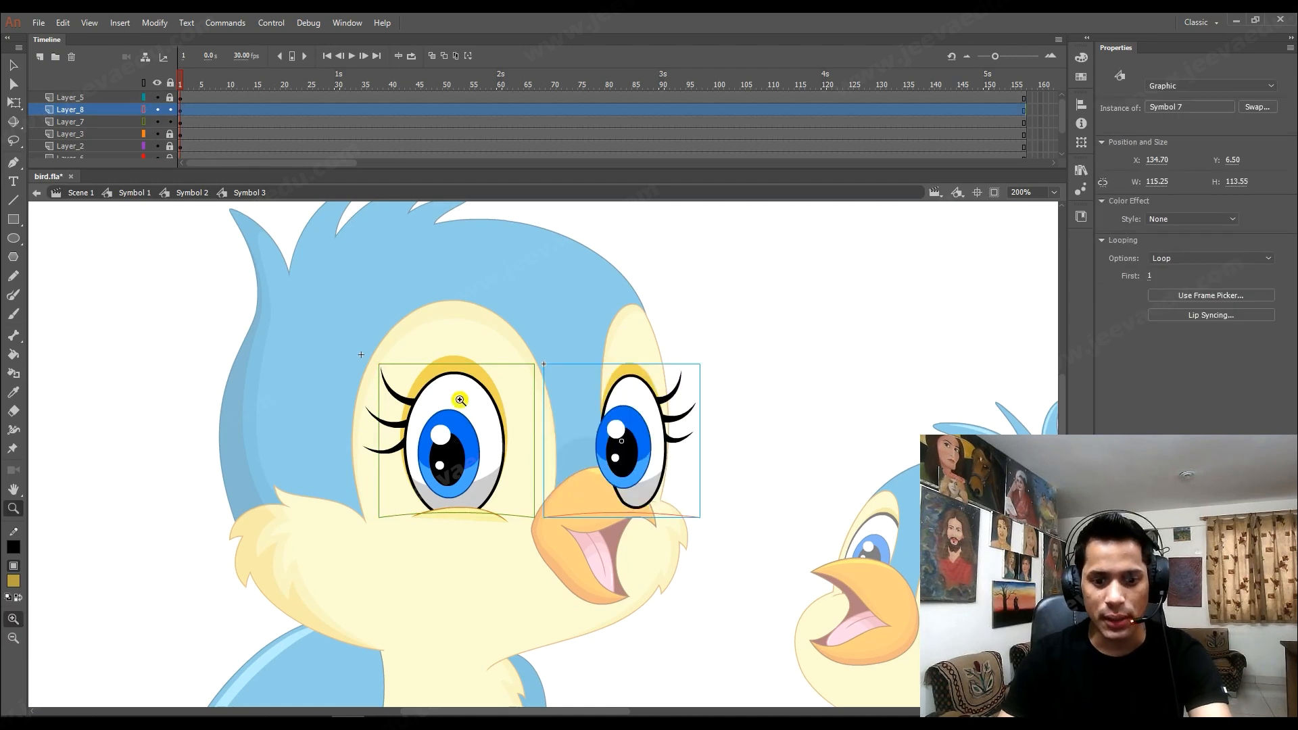
{"action": "left_click", "coordinate": [619, 468]}
{"action": "key", "text": "Up"}
{"action": "key", "text": "Up"}
{"action": "left_click", "coordinate": [473, 485], "text": "alt"}
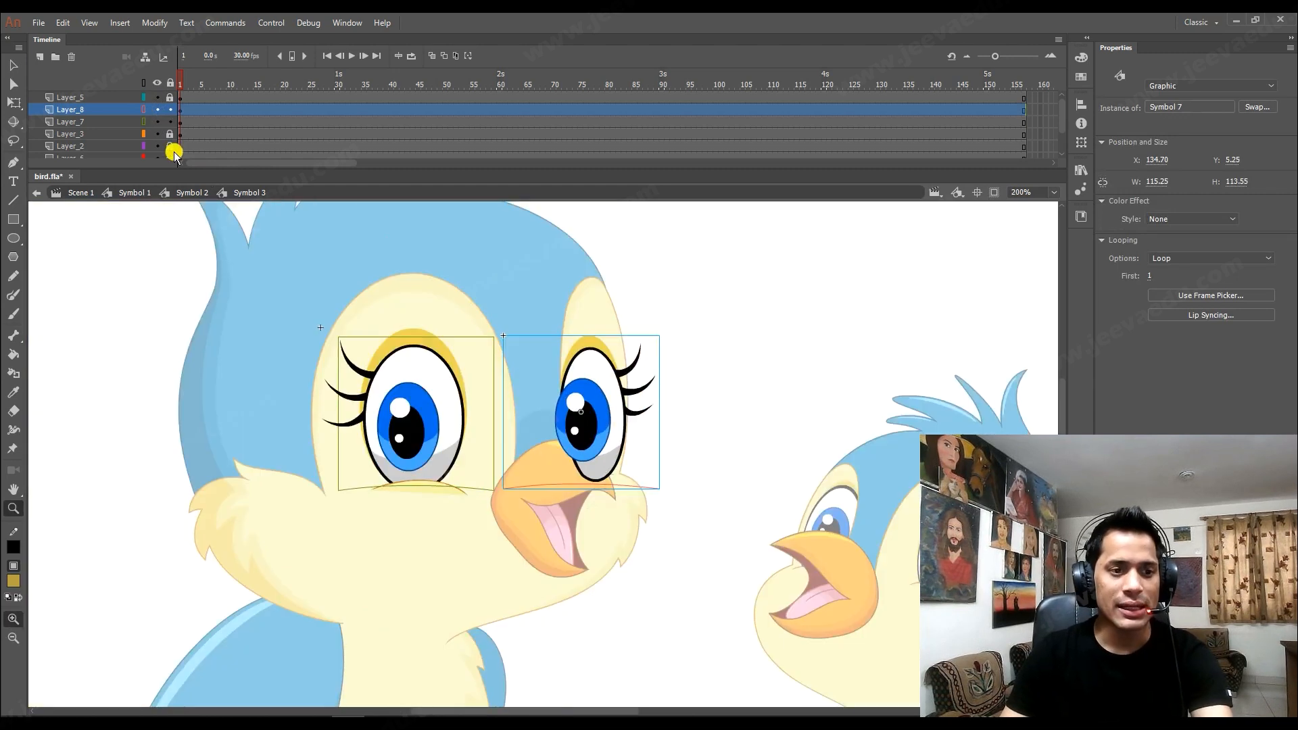
{"action": "left_click", "coordinate": [144, 109]}
{"action": "left_click", "coordinate": [143, 122]}
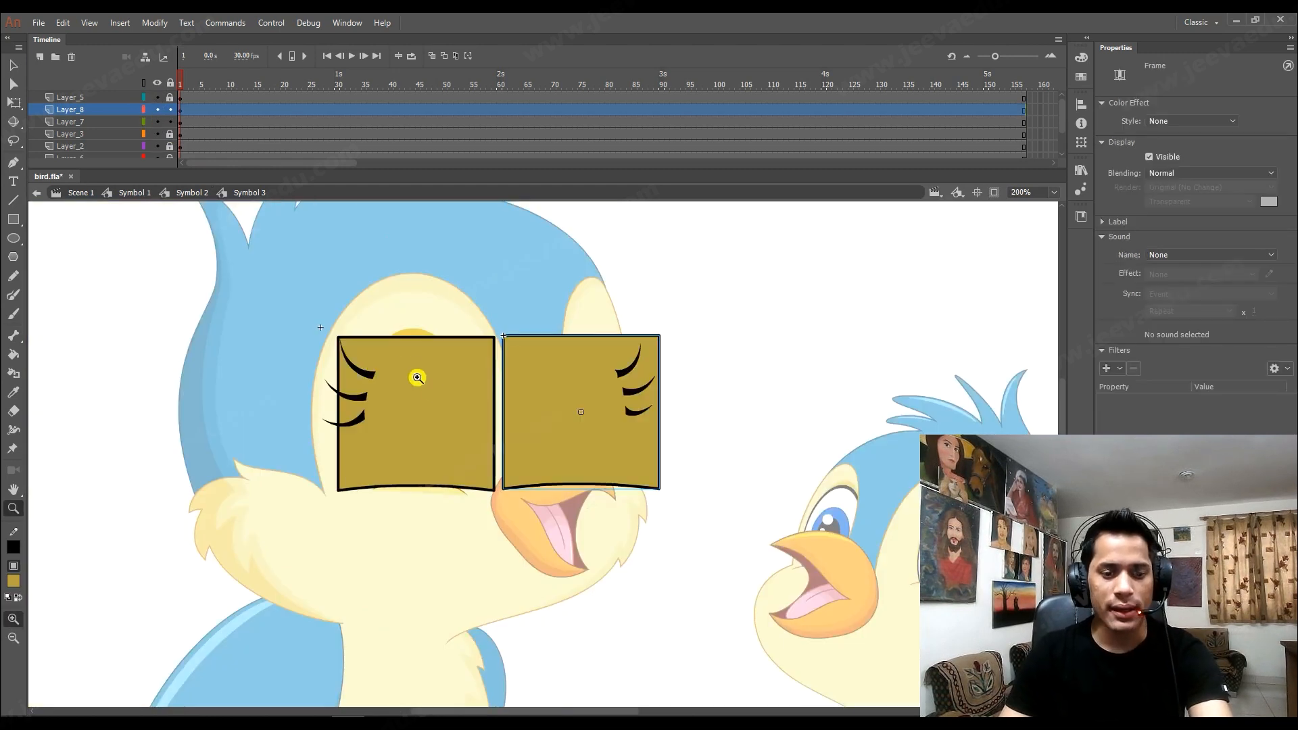
Insert keyframes at frames 10, 15 and 20 on both lid layers.
{"action": "key", "text": "v"}
{"action": "left_click", "coordinate": [437, 403]}
{"action": "left_click", "coordinate": [537, 407], "text": "shift"}
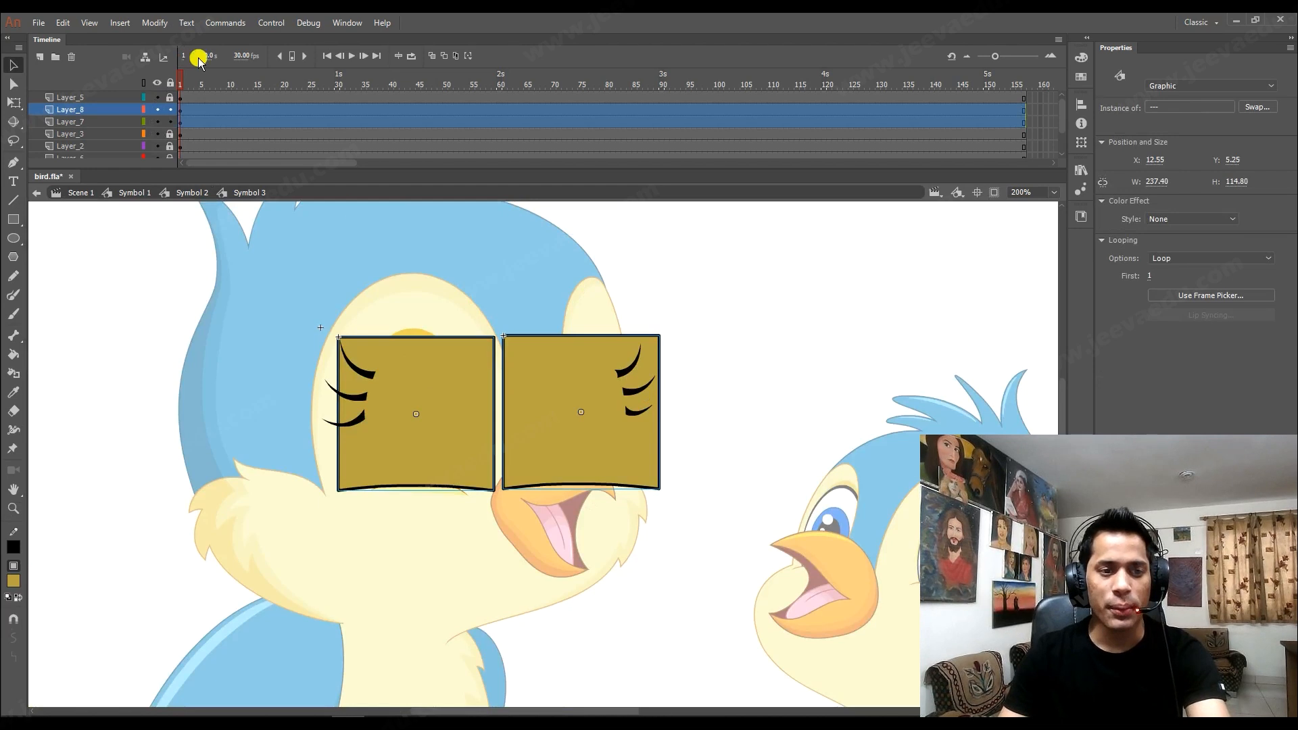
{"action": "left_click", "coordinate": [211, 88]}
{"action": "left_click_drag", "start_coordinate": [228, 111], "coordinate": [228, 122]}
{"action": "key", "text": "F6"}
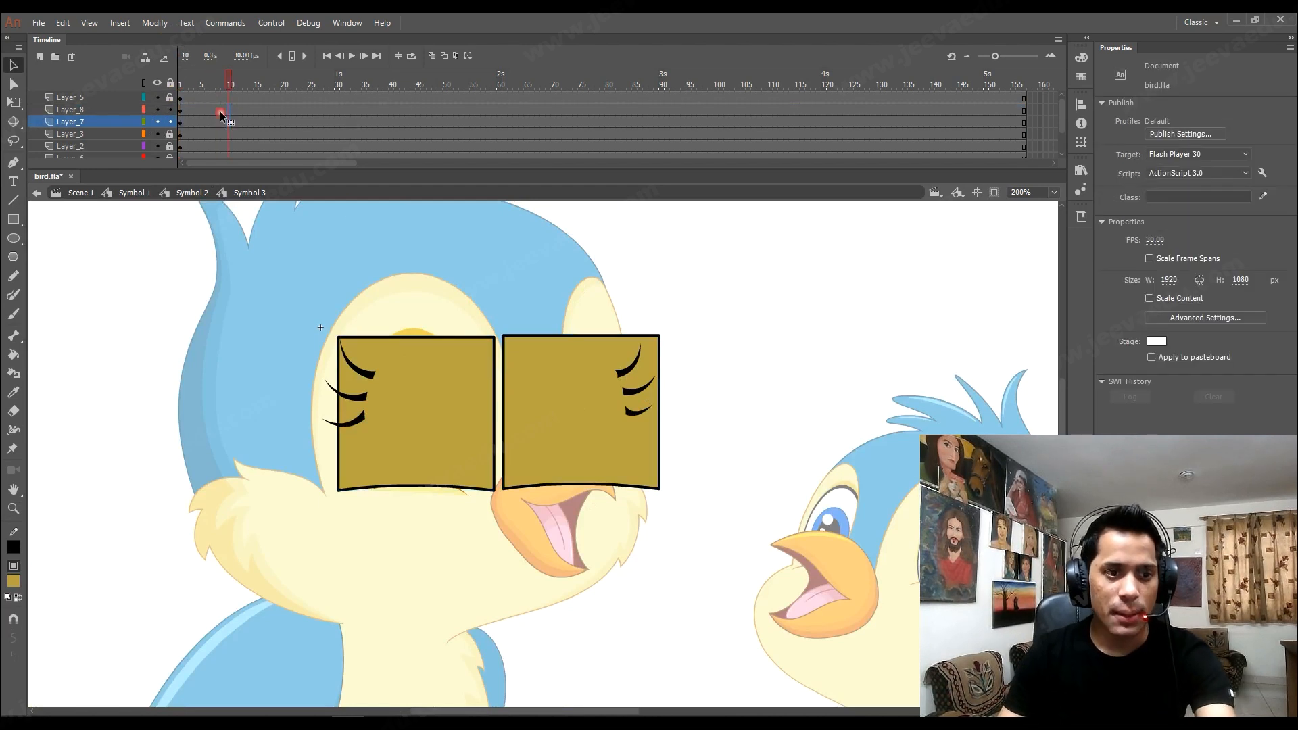
{"action": "left_click", "coordinate": [258, 122]}
{"action": "mouse_move", "coordinate": [258, 122]}
{"action": "left_mouse_down"}
{"action": "mouse_move", "coordinate": [284, 117]}
{"action": "mouse_move", "coordinate": [249, 118]}
{"action": "mouse_move", "coordinate": [273, 119]}
{"action": "left_mouse_up"}
{"action": "key", "text": "F6"}
{"action": "key", "text": "F6"}
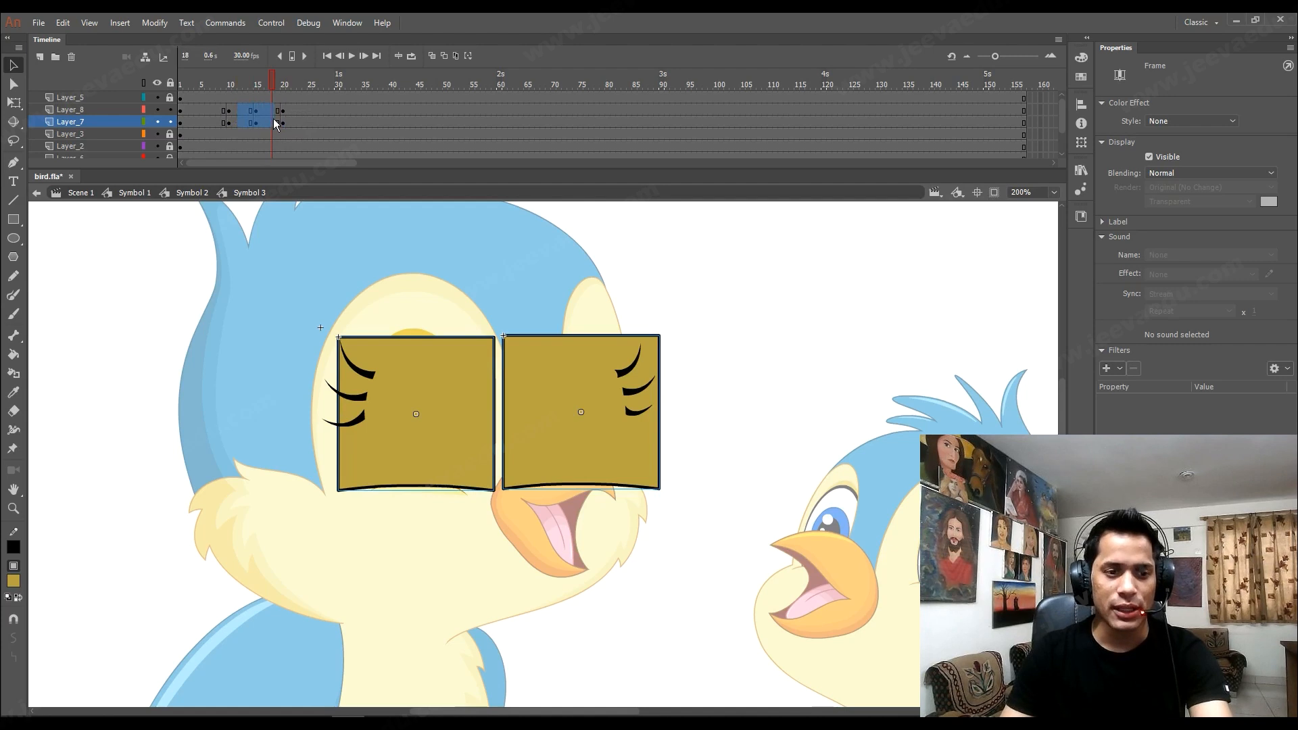
Create classic tweens between the keyframes at frames 10, 15 and 20 on both lid layers.
{"action": "right_click", "coordinate": [251, 120]}
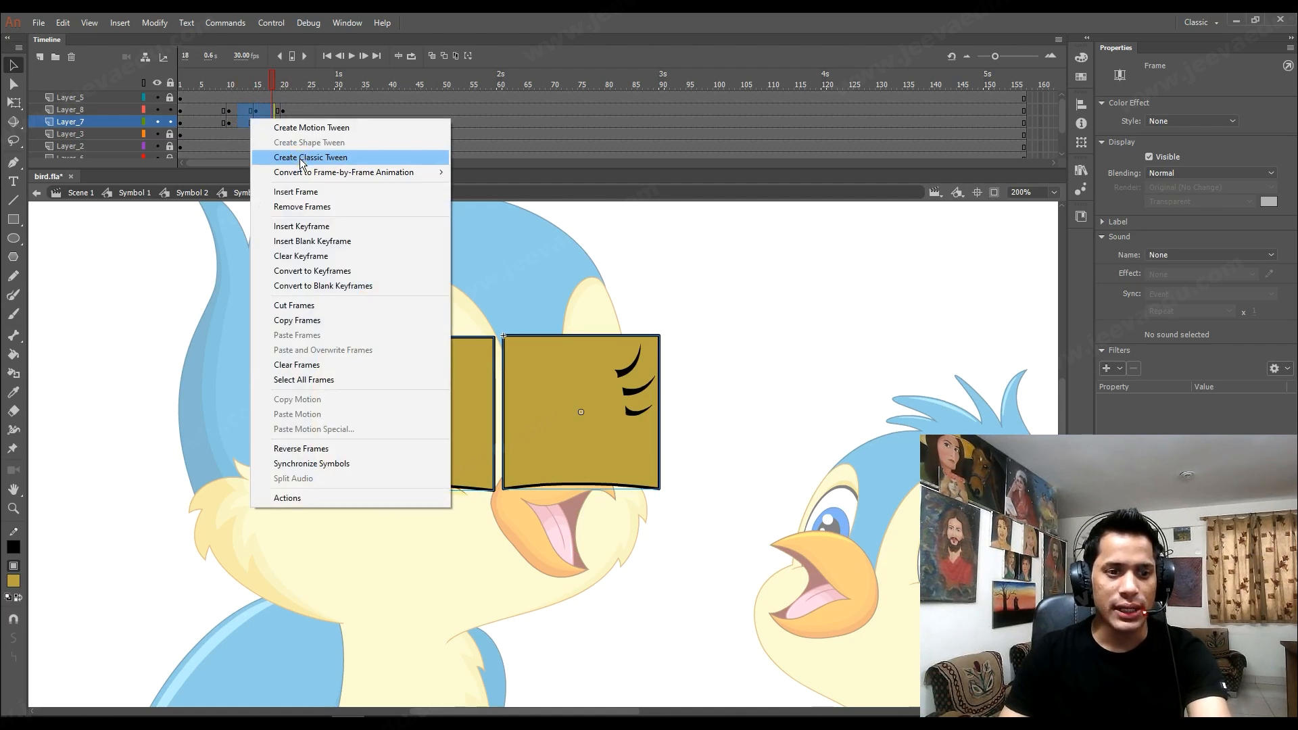
{"action": "left_click", "coordinate": [301, 162]}
{"action": "left_click", "coordinate": [257, 119]}
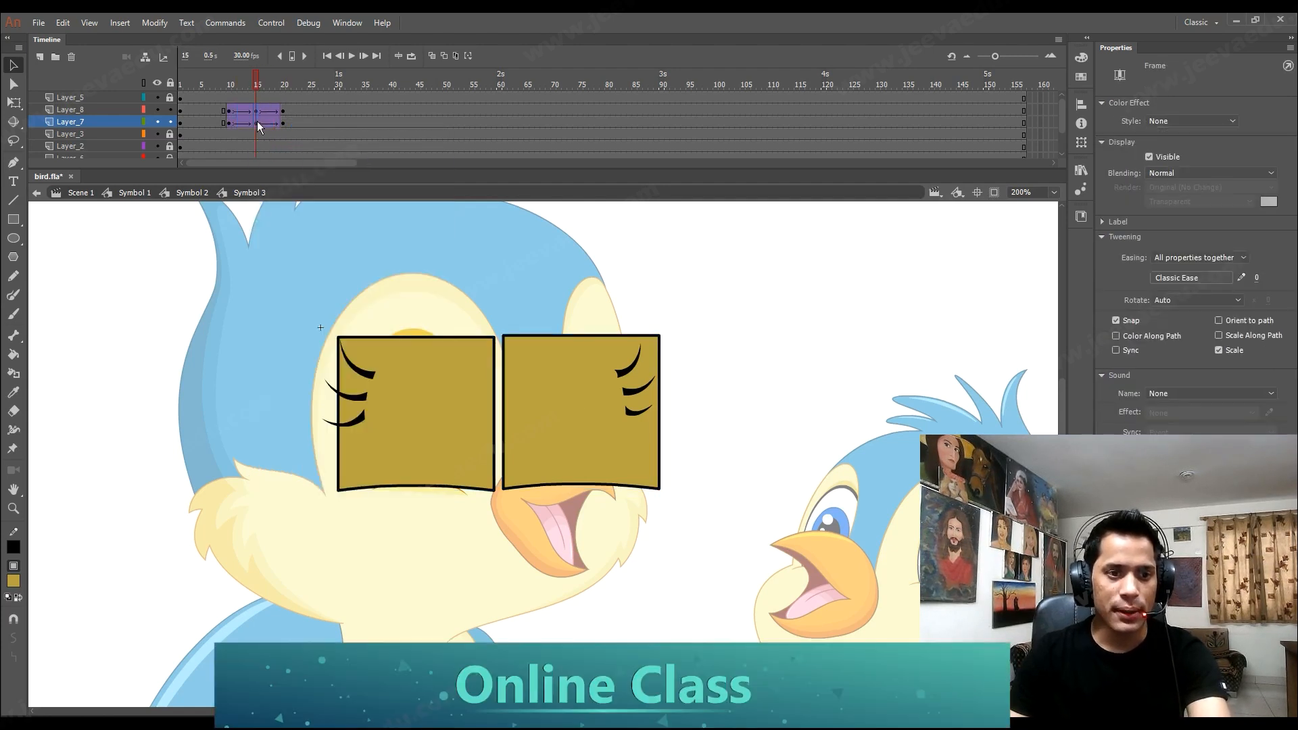
Raise both lids above the eyes at frame 1 to Y -102.25, and lower the smaller eye's lid to Y -98.25.
{"action": "left_click", "coordinate": [175, 122]}
{"action": "left_click", "coordinate": [179, 123]}
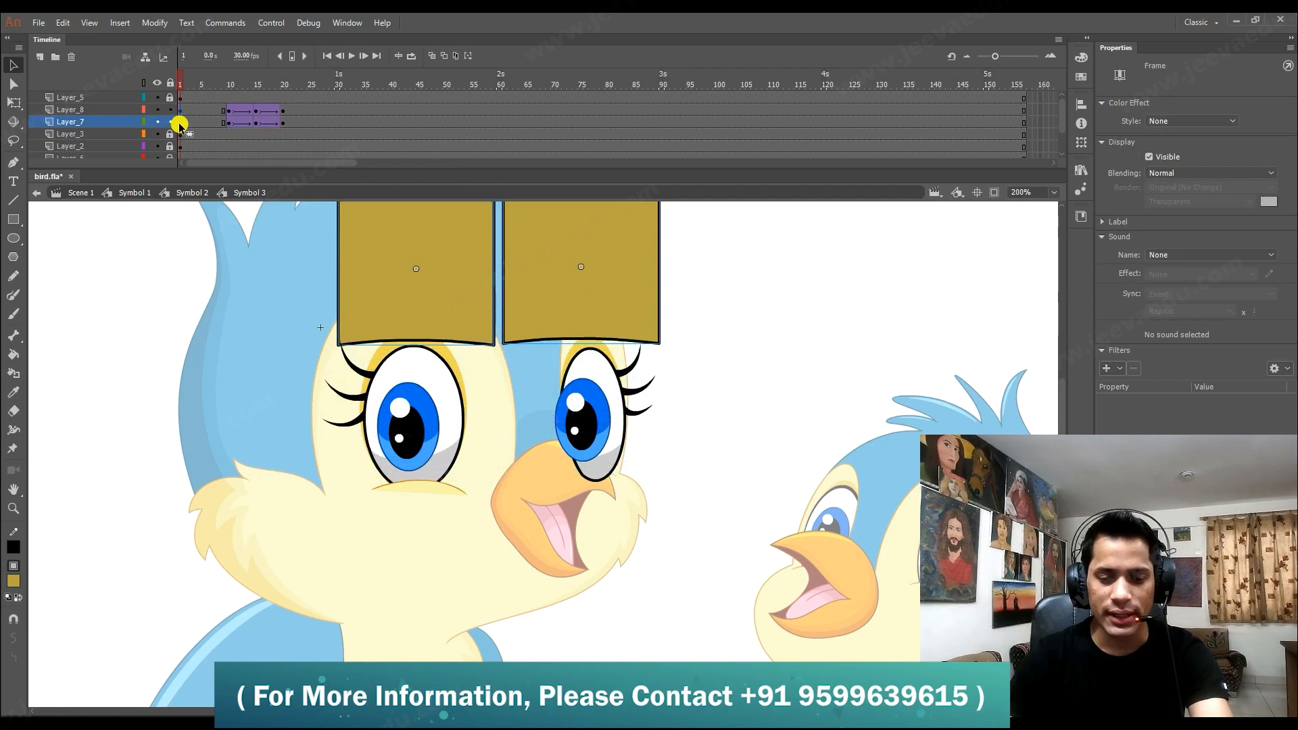
{"action": "left_click_drag", "start_coordinate": [487, 482], "coordinate": [490, 524]}
{"action": "left_click", "coordinate": [692, 390]}
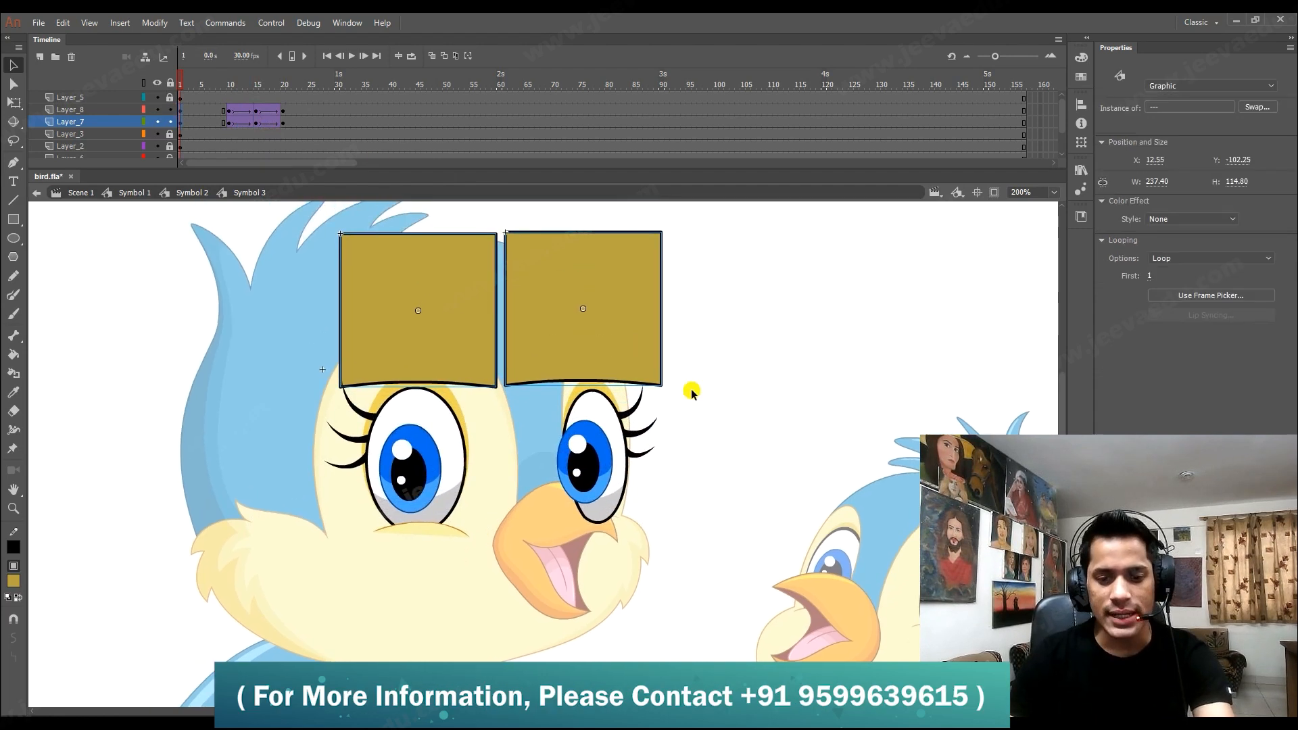
{"action": "left_click", "coordinate": [628, 332]}
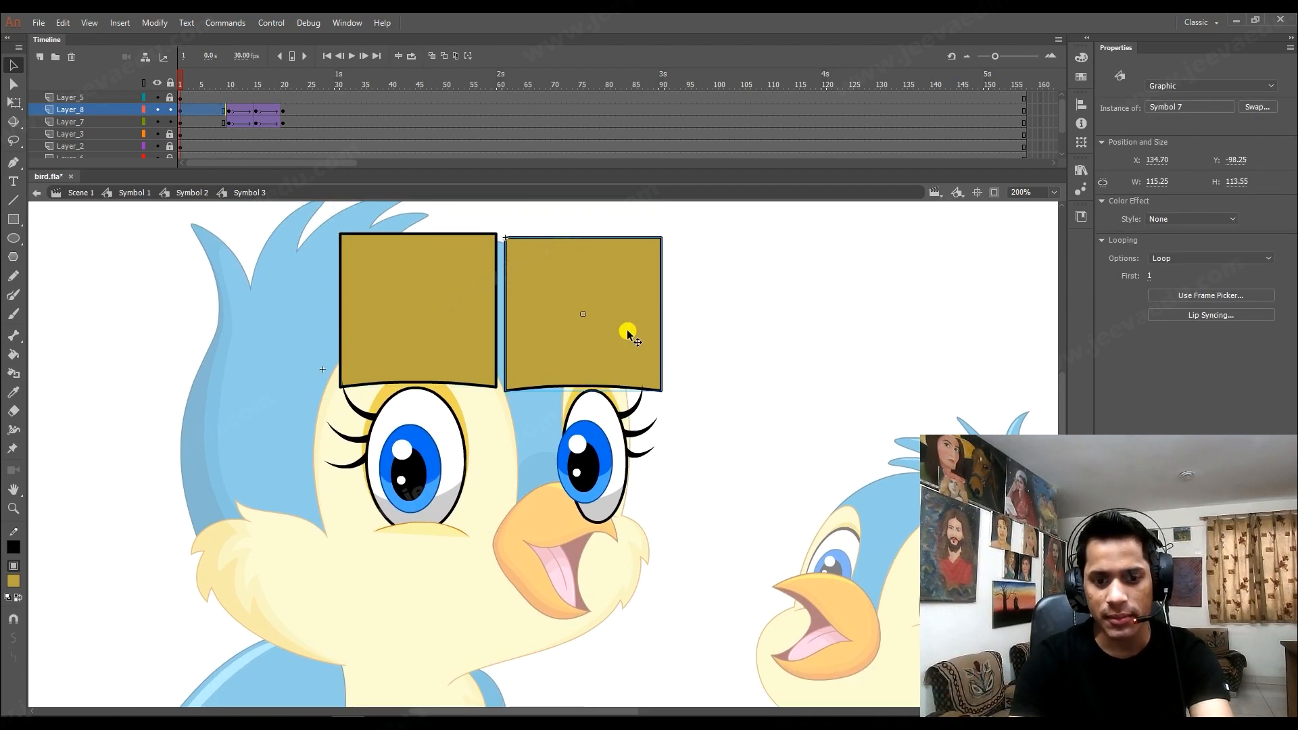
Copy the raised-lid keyframes of both lid layers from frame 1 onto frames 10 and 20.
{"action": "left_click", "coordinate": [189, 122]}
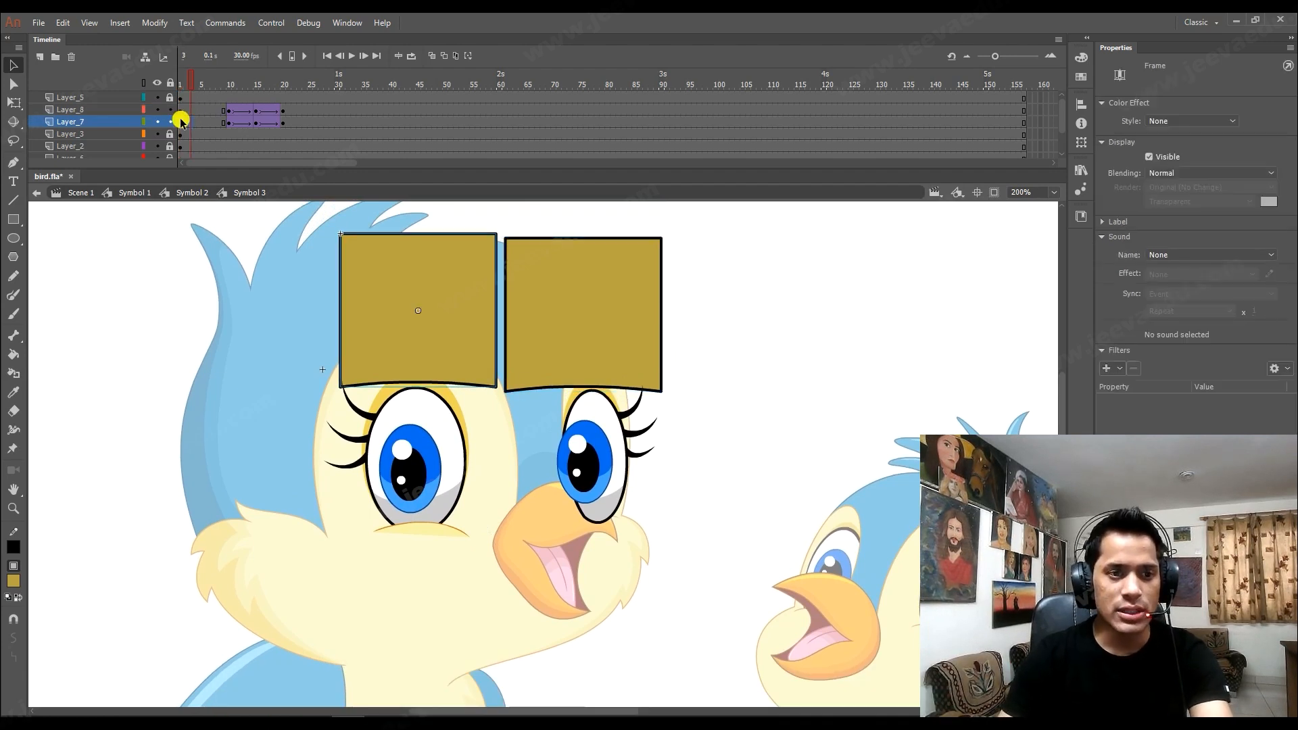
{"action": "left_click_drag", "start_coordinate": [180, 122], "coordinate": [180, 110]}
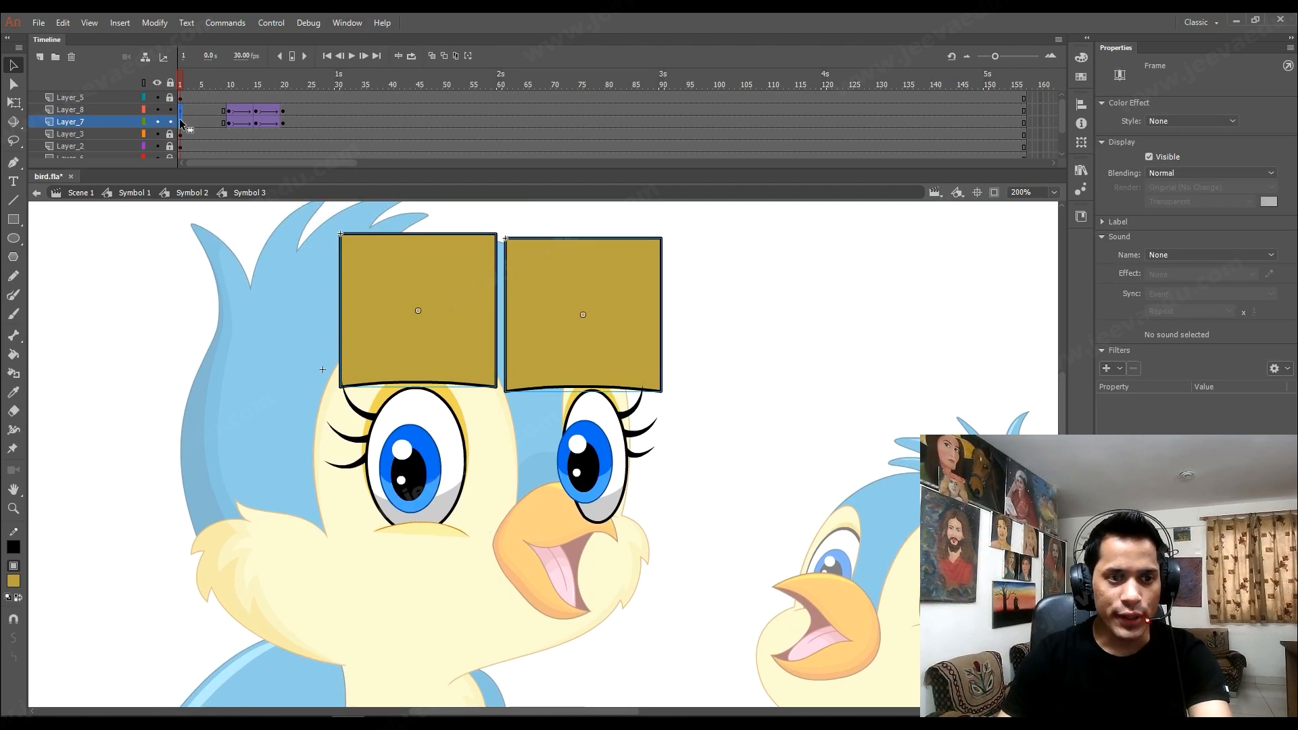
{"action": "left_click", "coordinate": [230, 120]}
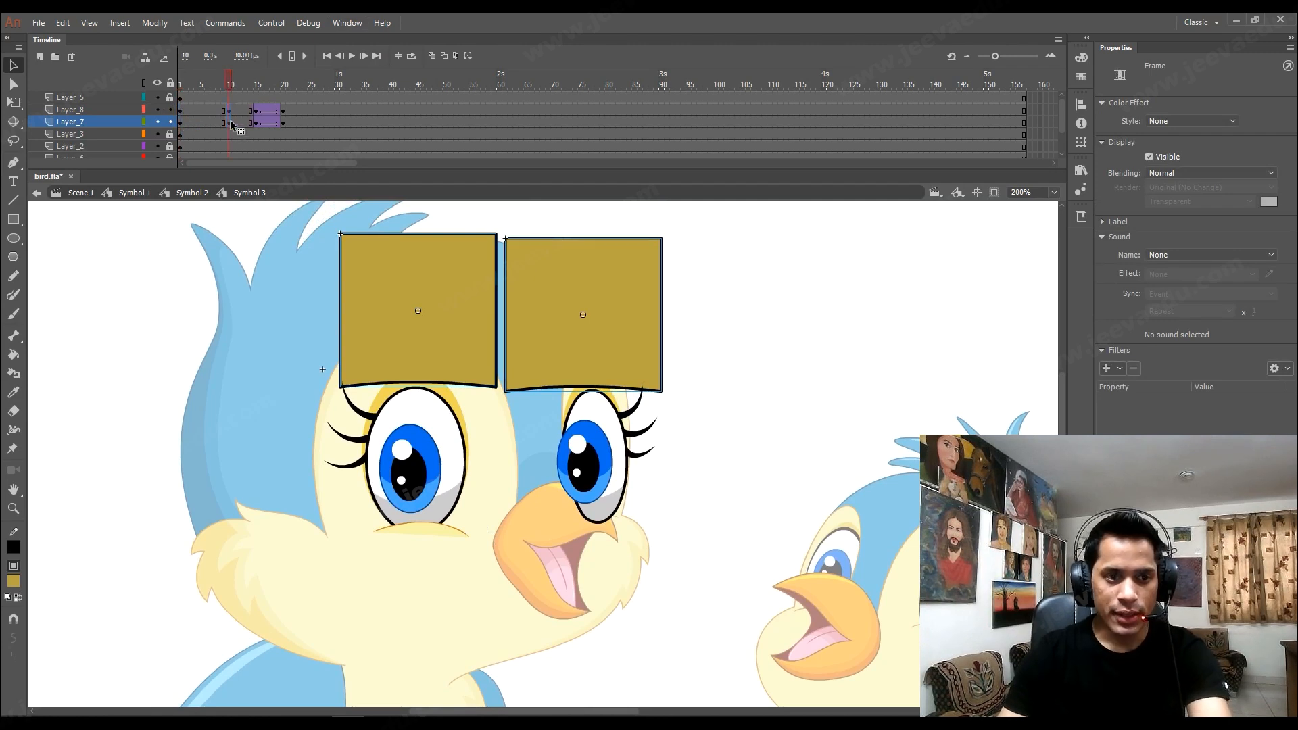
{"action": "left_click", "coordinate": [283, 123]}
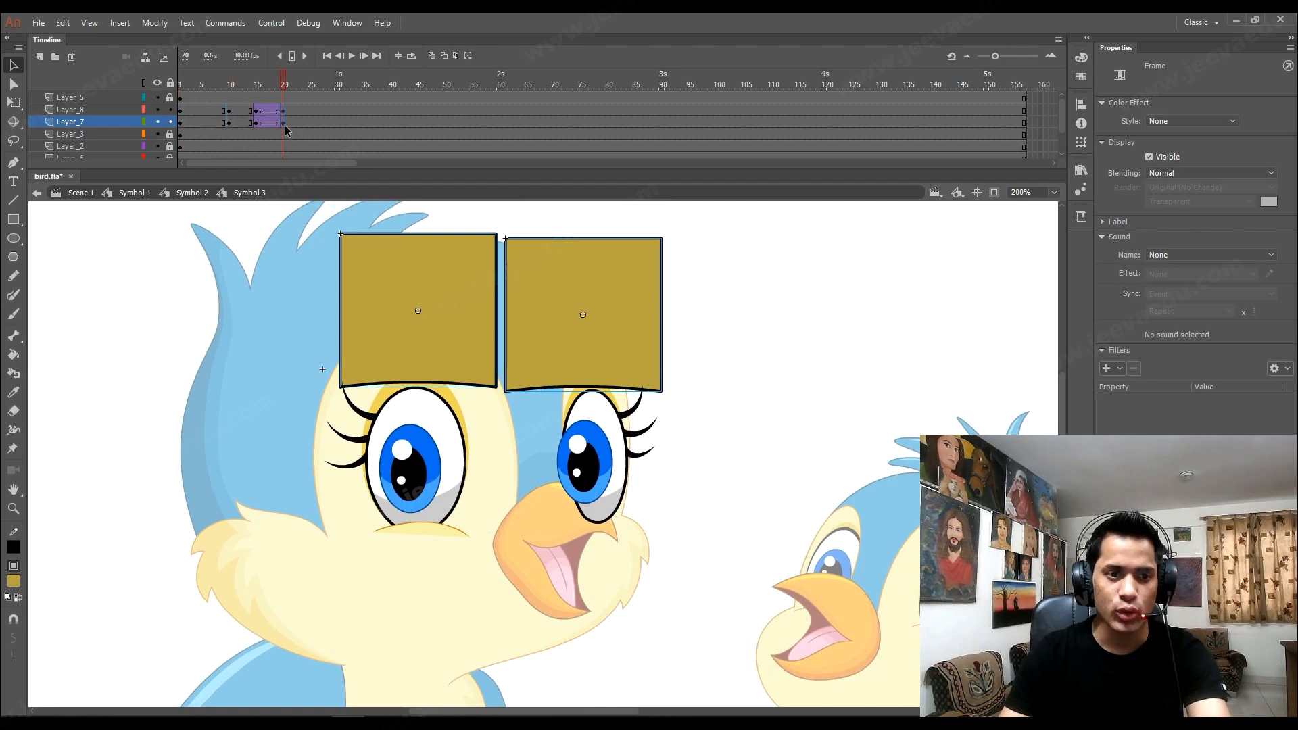
Recreate the classic tween between frames 10 and 15 on both lid layers and play the blink from frame 1.
{"action": "right_click", "coordinate": [237, 115]}
{"action": "key", "text": "Escape"}
{"action": "left_click_drag", "start_coordinate": [237, 114], "coordinate": [240, 125]}
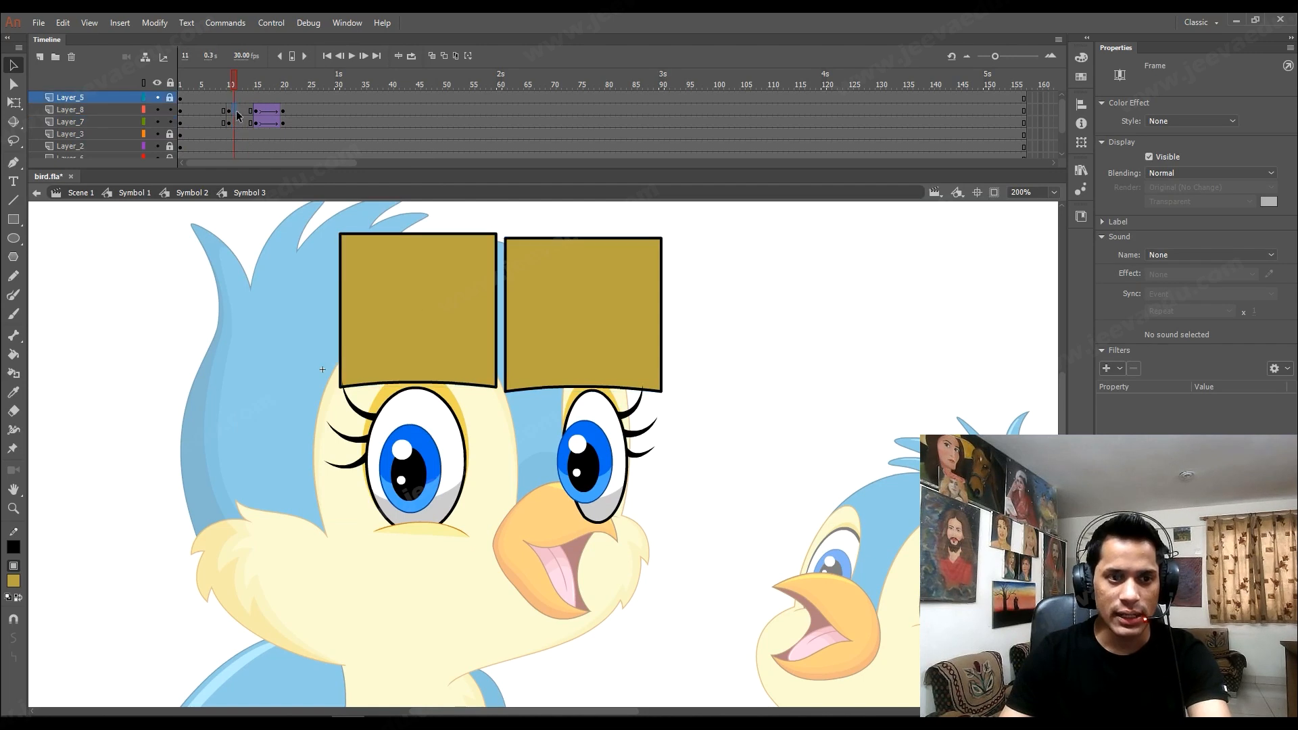
{"action": "right_click", "coordinate": [236, 111]}
{"action": "left_click", "coordinate": [264, 148]}
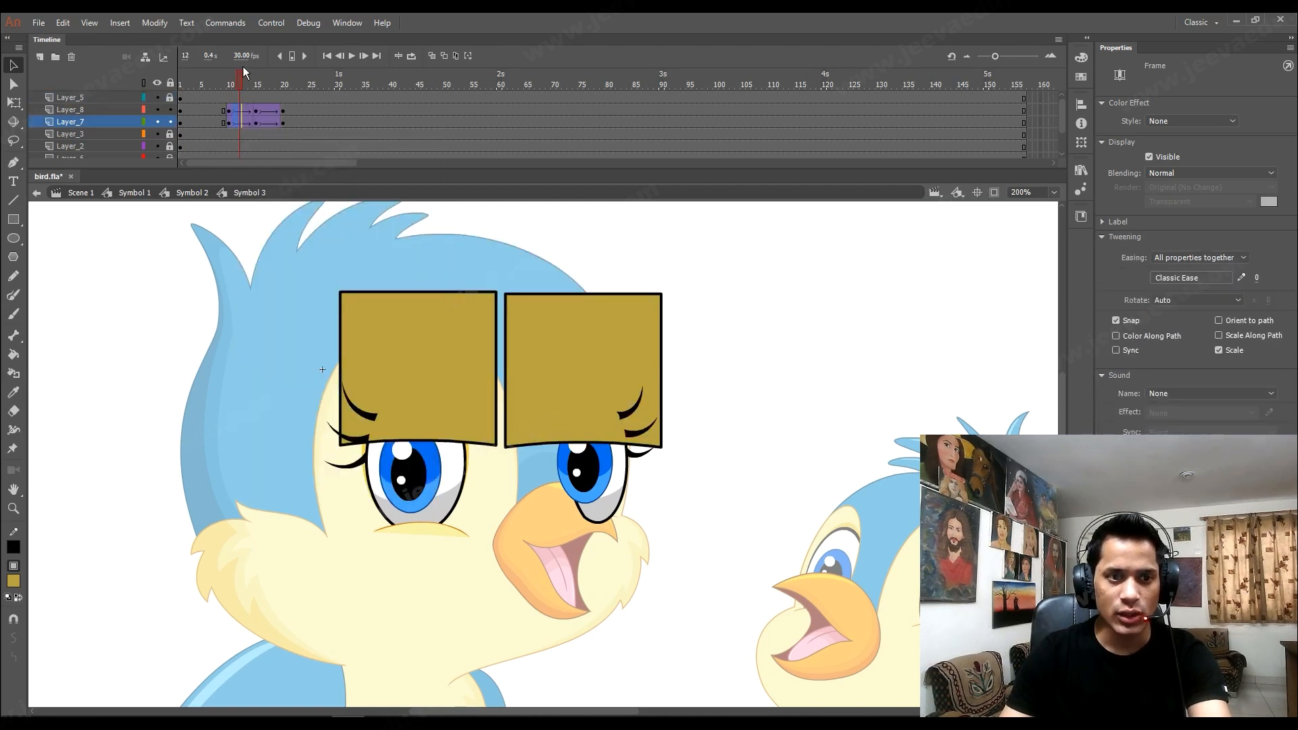
{"action": "left_click_drag", "start_coordinate": [240, 79], "coordinate": [179, 79]}
{"action": "key", "text": "Return"}
Isolate Layer_1 with the black-outlined eye whites, unlock it and copy both eye shapes.
{"action": "scroll", "coordinate": [101, 146], "scroll_direction": "down", "scroll_amount": 3}
{"action": "left_click_drag", "start_coordinate": [155, 134], "coordinate": [156, 131]}
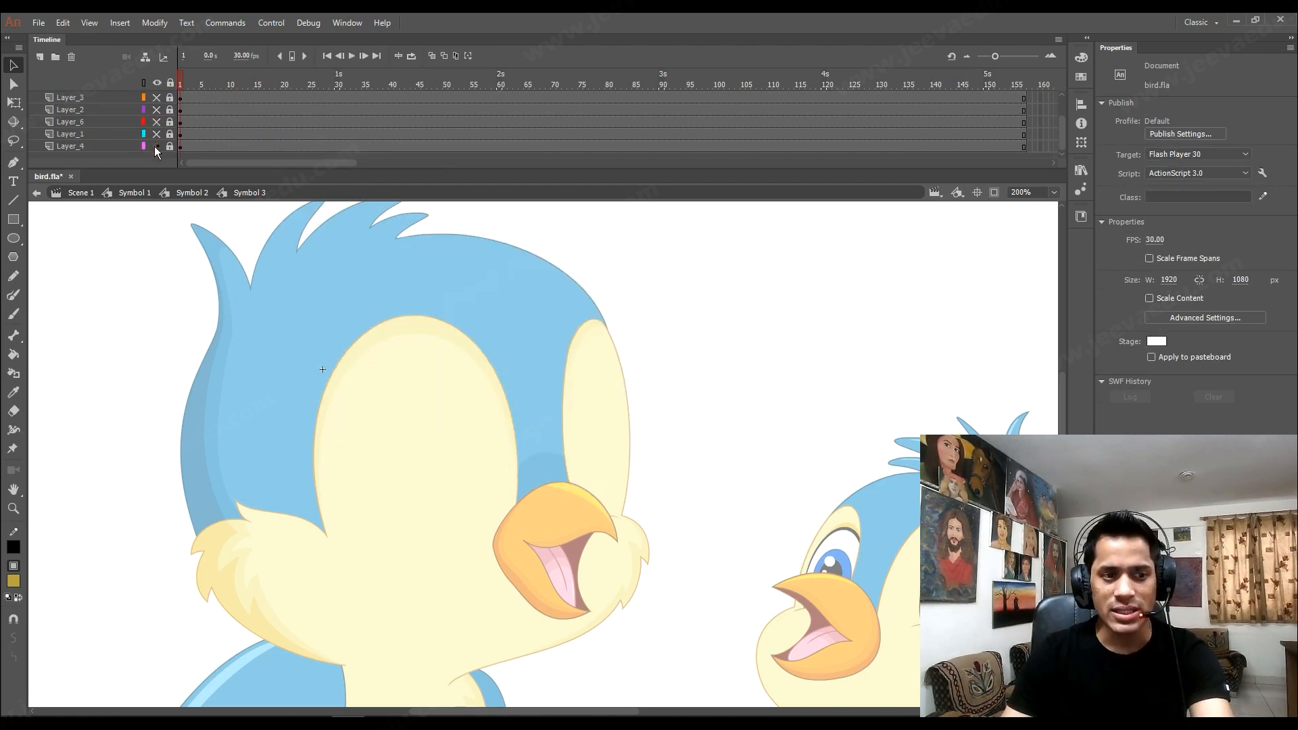
{"action": "left_click", "coordinate": [156, 146]}
{"action": "left_click", "coordinate": [96, 146]}
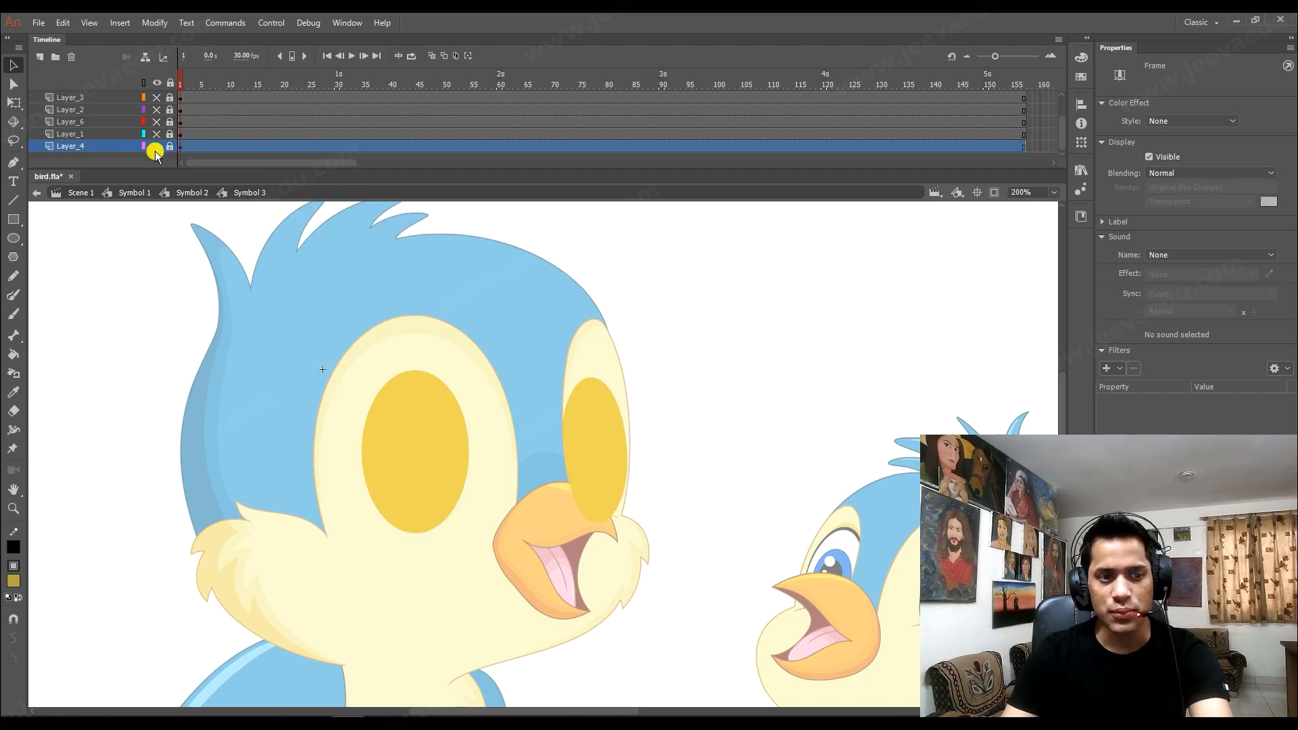
{"action": "left_click", "coordinate": [159, 147]}
{"action": "left_click", "coordinate": [113, 135]}
{"action": "left_click", "coordinate": [158, 134]}
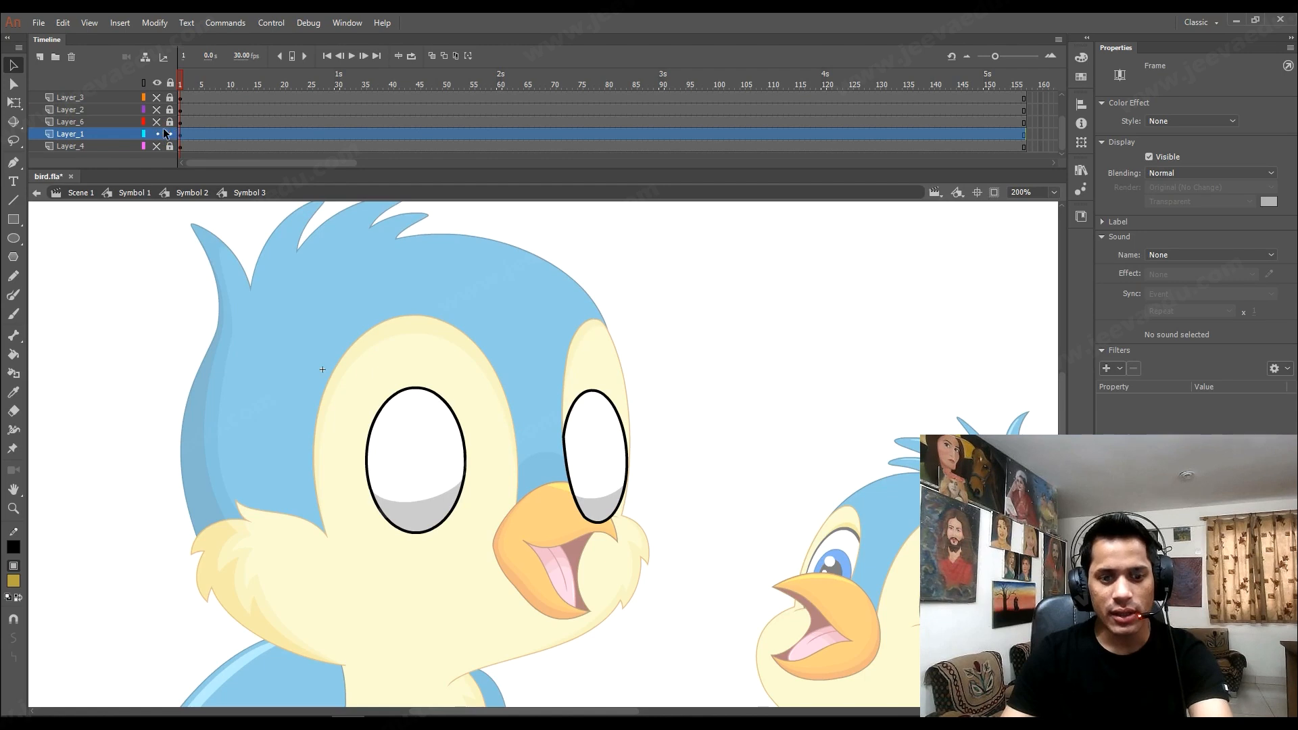
{"action": "left_click", "coordinate": [87, 132]}
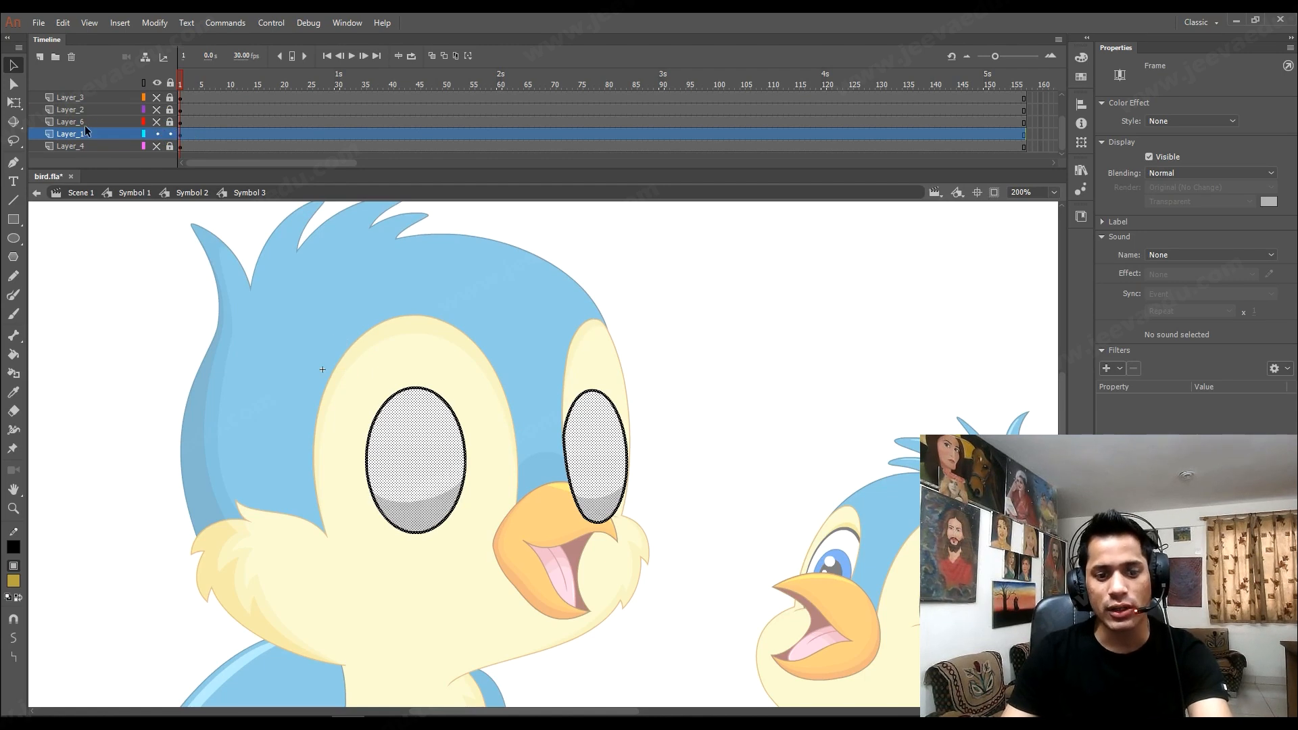
Show all layers again and paste the eye whites in place on a new layer above Layer_8.
{"action": "scroll", "coordinate": [129, 121], "scroll_direction": "up", "scroll_amount": 2}
{"action": "left_click", "coordinate": [99, 112]}
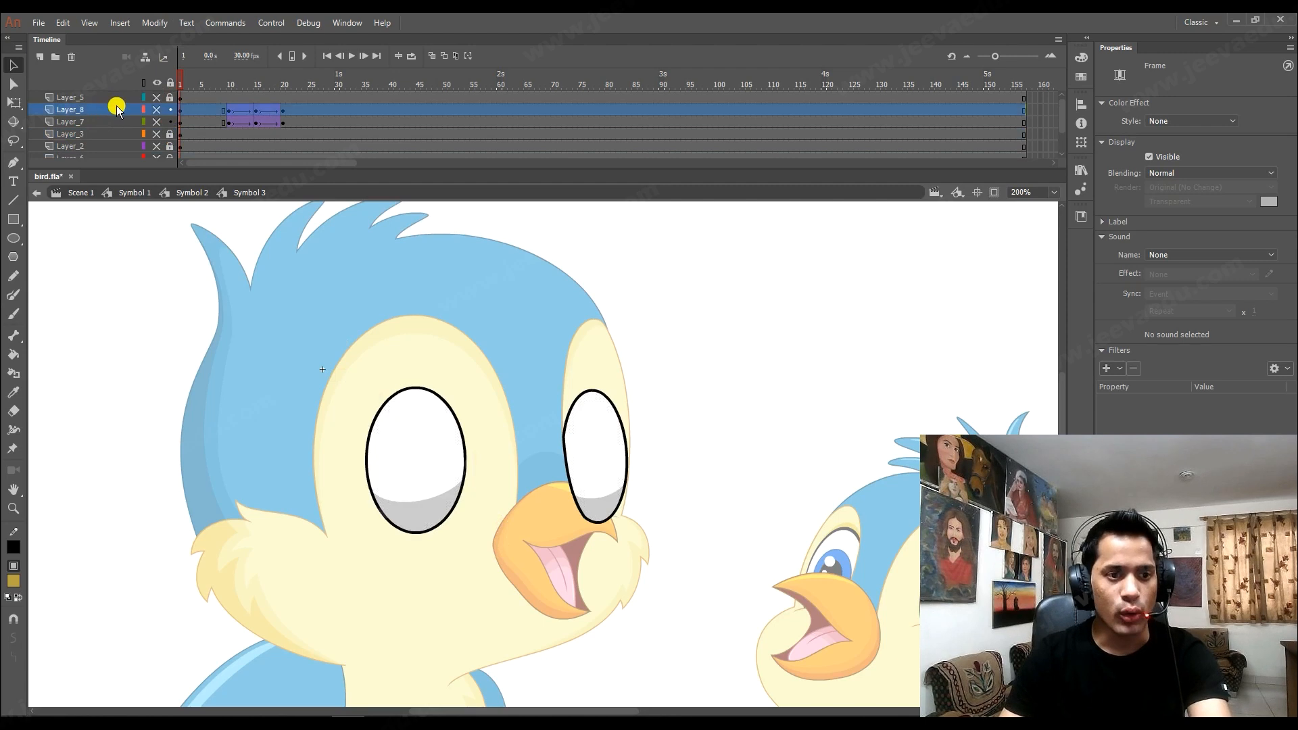
{"action": "left_click", "coordinate": [156, 119]}
{"action": "left_click_drag", "start_coordinate": [204, 80], "coordinate": [256, 128]}
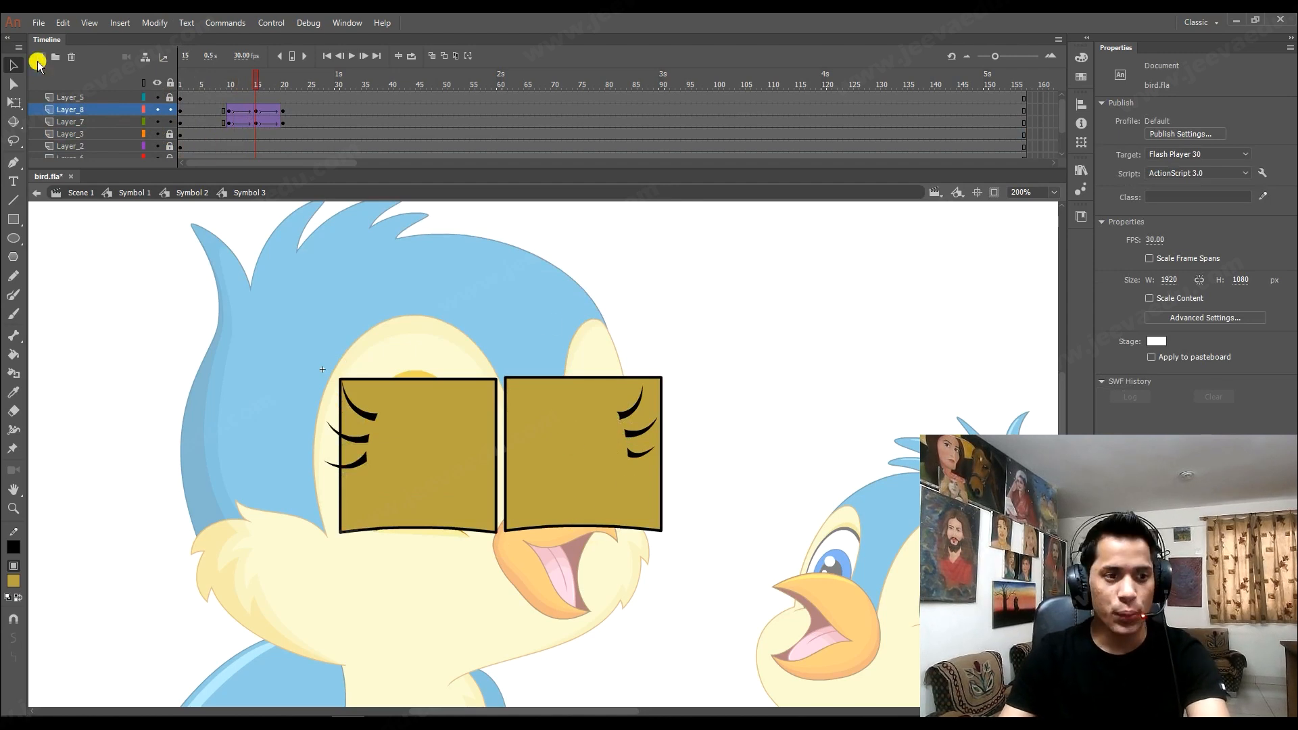
{"action": "left_click", "coordinate": [38, 60]}
{"action": "right_click", "coordinate": [128, 256]}
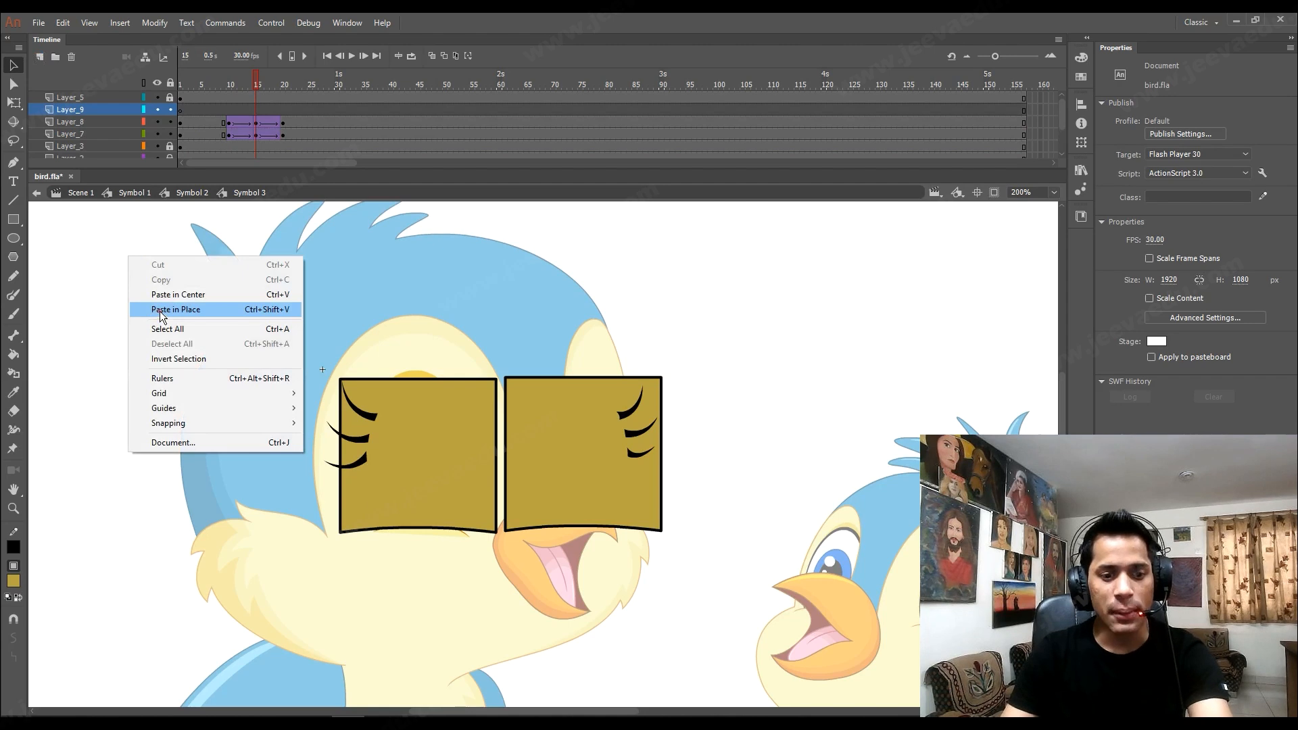
{"action": "left_click", "coordinate": [162, 308]}
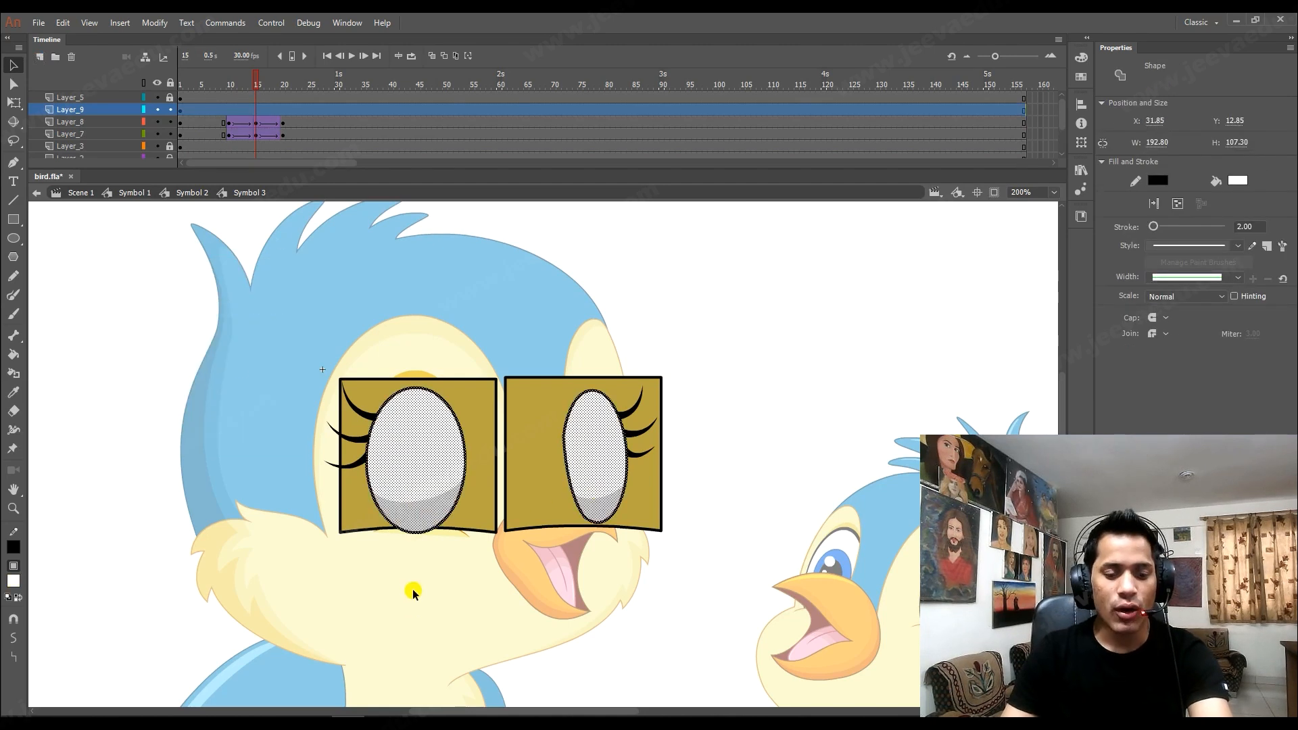
Turn Layer_9 into a mask over Layer_8, include Layer_7 under the same mask and lock Layer_7.
{"action": "right_click", "coordinate": [112, 111]}
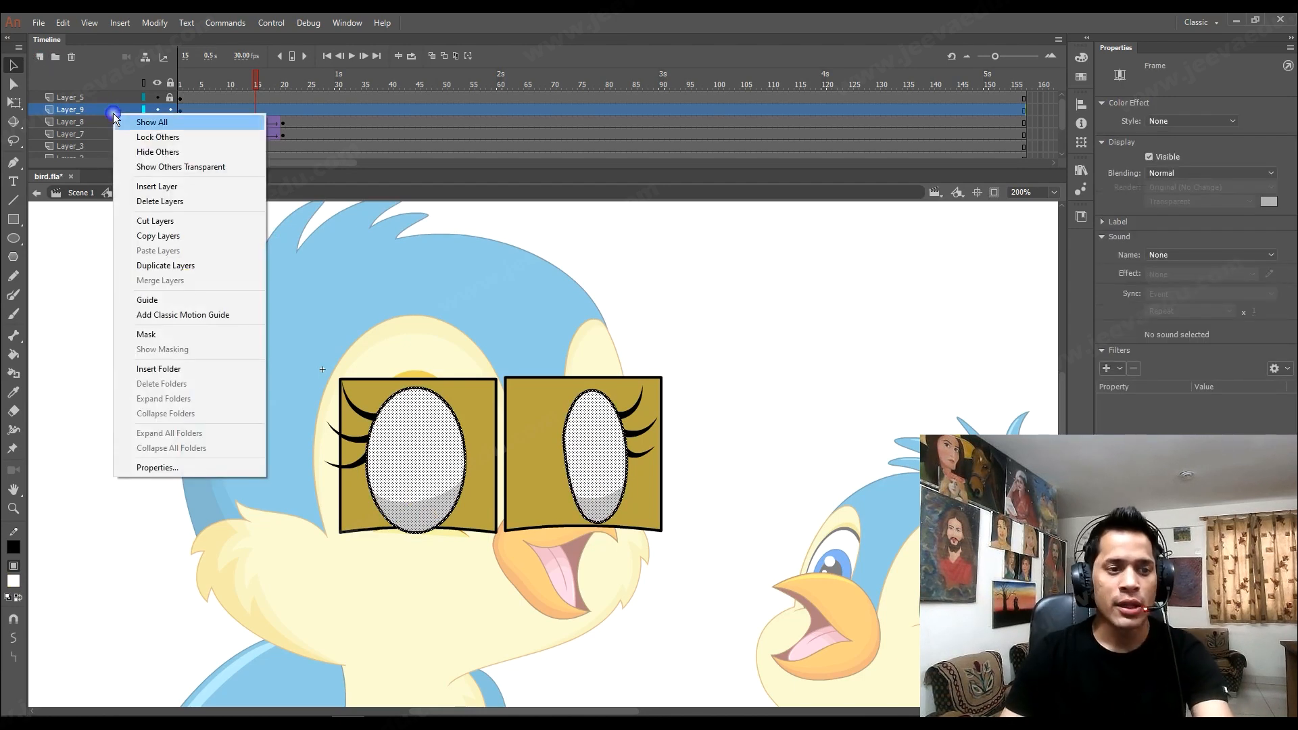
{"action": "left_click", "coordinate": [164, 335]}
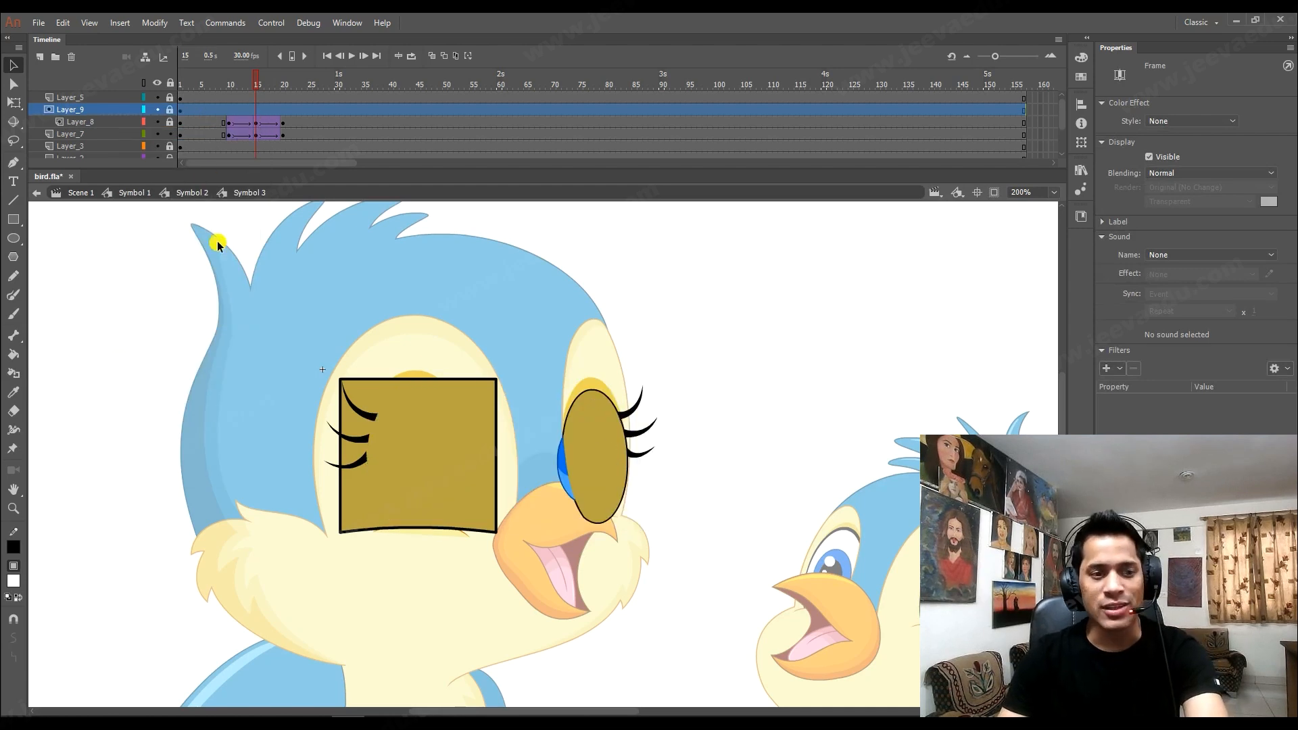
{"action": "left_click", "coordinate": [103, 124]}
{"action": "left_click", "coordinate": [76, 136]}
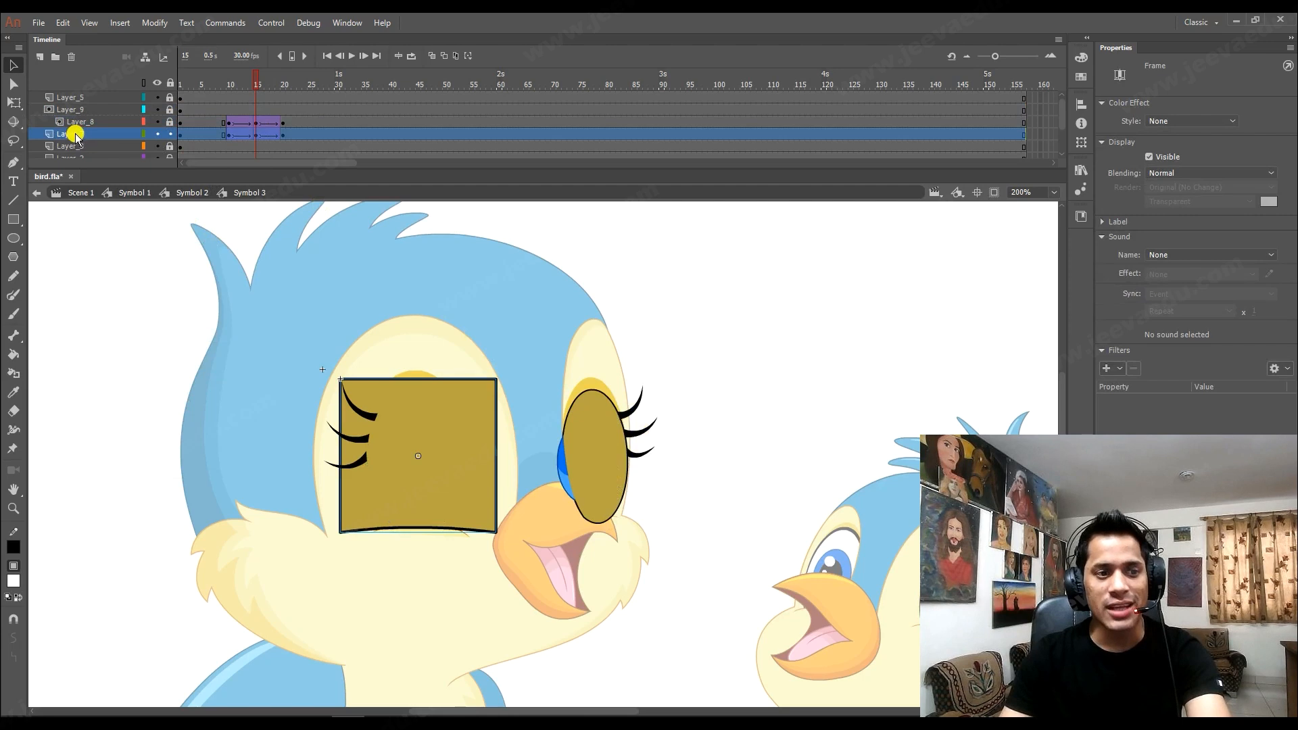
{"action": "left_click_drag", "start_coordinate": [81, 137], "coordinate": [88, 137]}
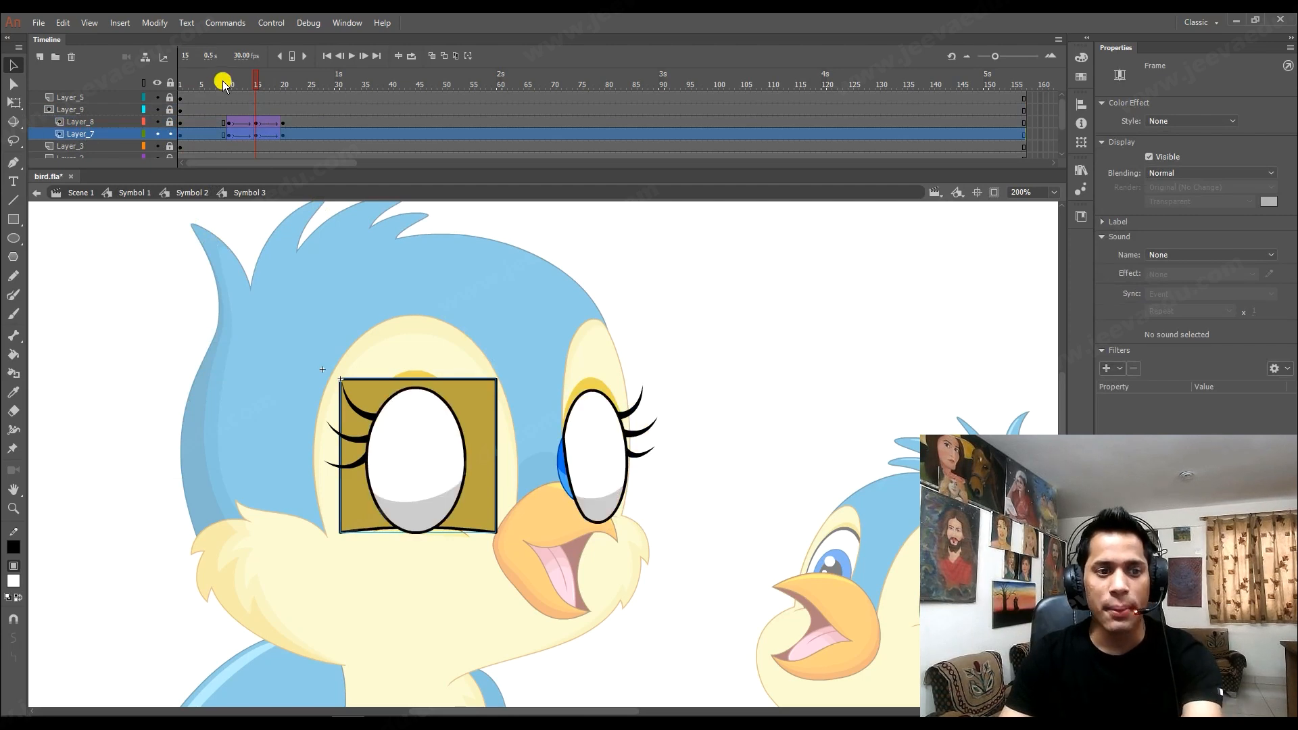
{"action": "left_click", "coordinate": [170, 134]}
Play and scrub the masked blink between frames 1 and 20, checking how the lids cover both eyes.
{"action": "left_click_drag", "start_coordinate": [257, 83], "coordinate": [195, 93]}
{"action": "key", "text": "Return"}
{"action": "left_click_drag", "start_coordinate": [278, 88], "coordinate": [171, 102]}
{"action": "key", "text": "Return"}
{"action": "left_click_drag", "start_coordinate": [287, 86], "coordinate": [256, 111]}
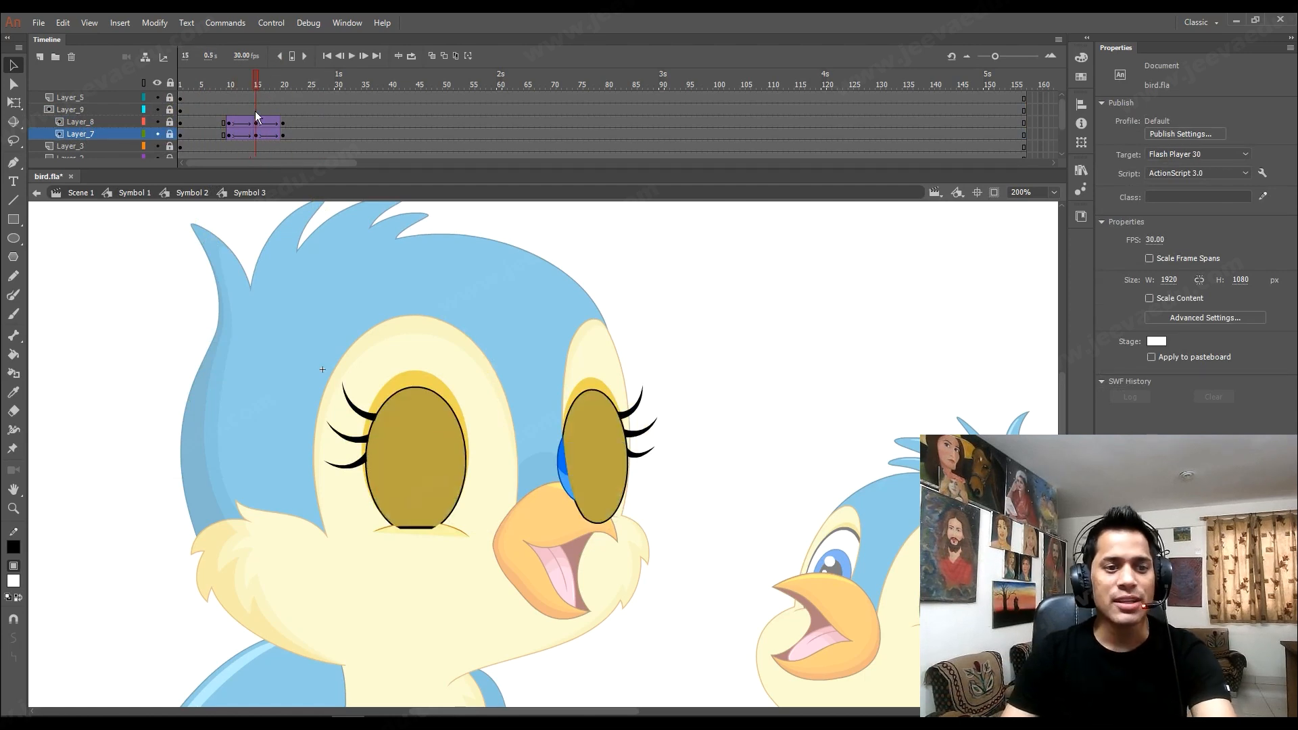
{"action": "key", "text": "z"}
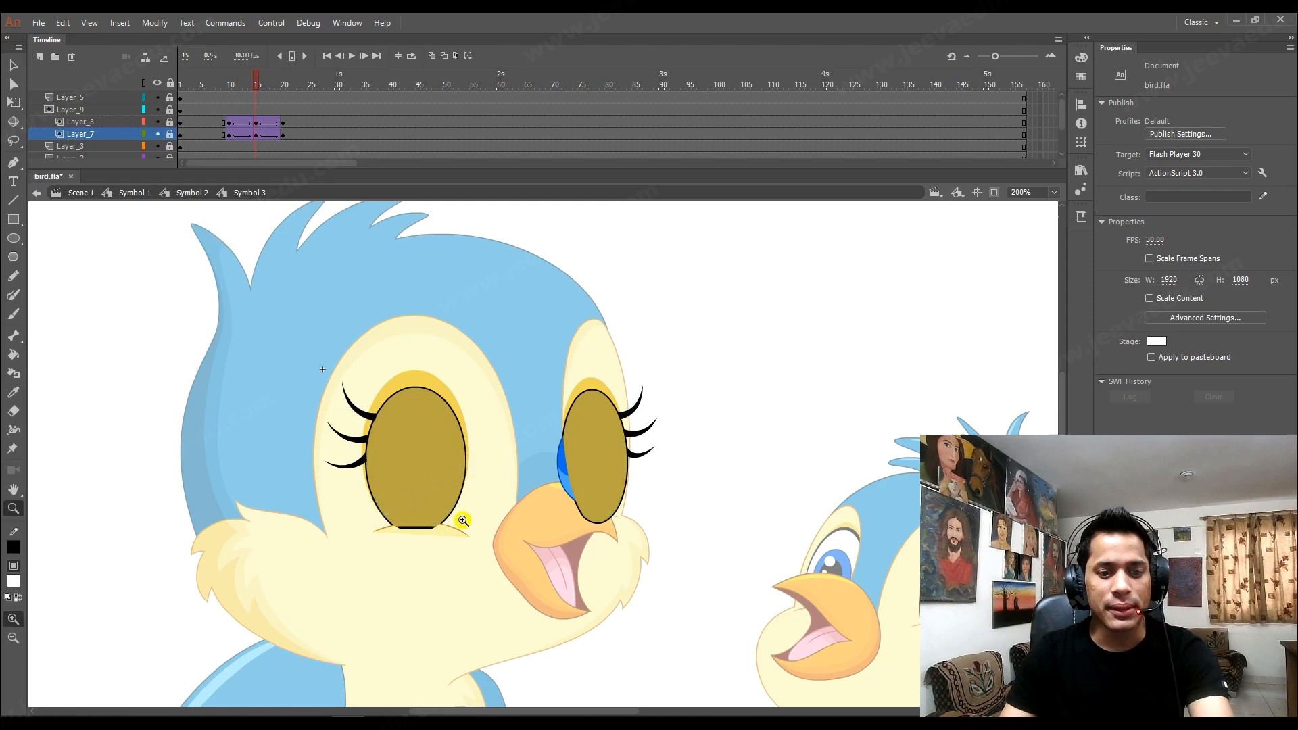
{"action": "left_click_drag", "start_coordinate": [258, 83], "coordinate": [224, 115]}
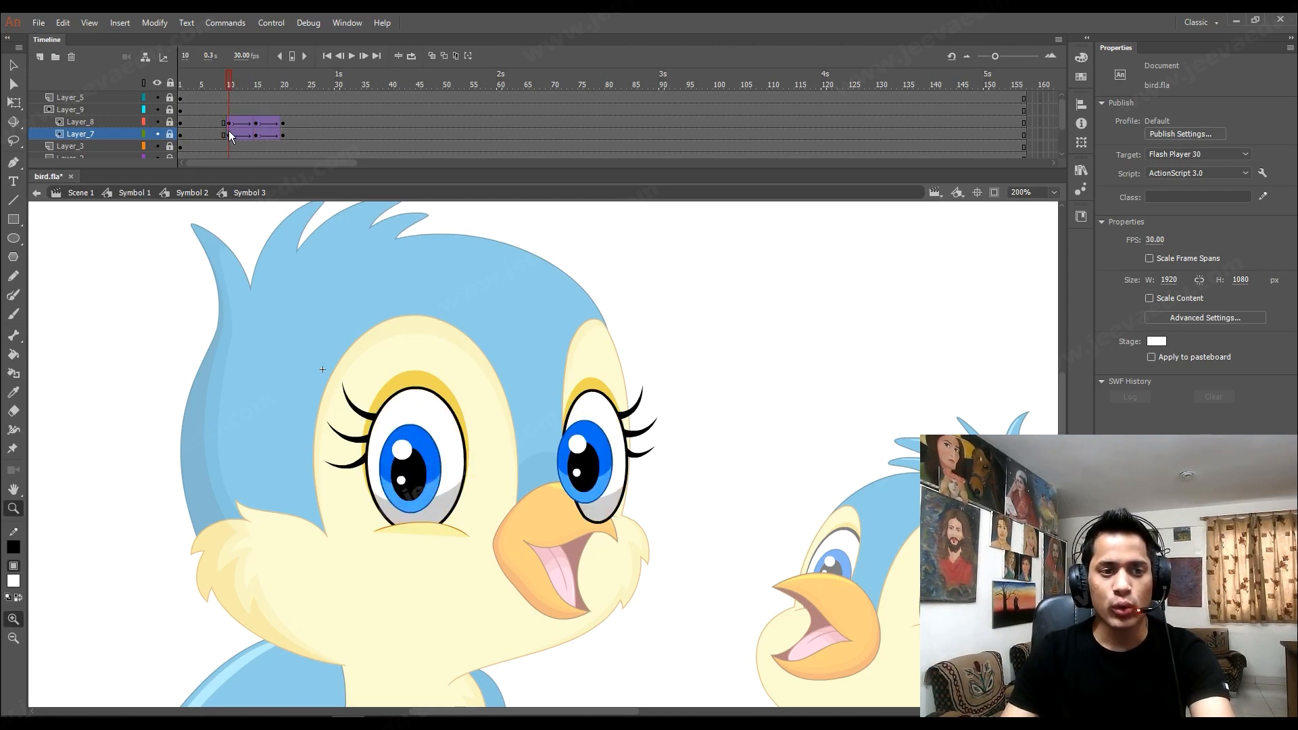
Toggle the visibility of Layer_6, Layer_1, Layer_3 and Layer_2 to identify which layers hold the two irises.
{"action": "scroll", "coordinate": [228, 131], "scroll_direction": "down", "scroll_amount": 2}
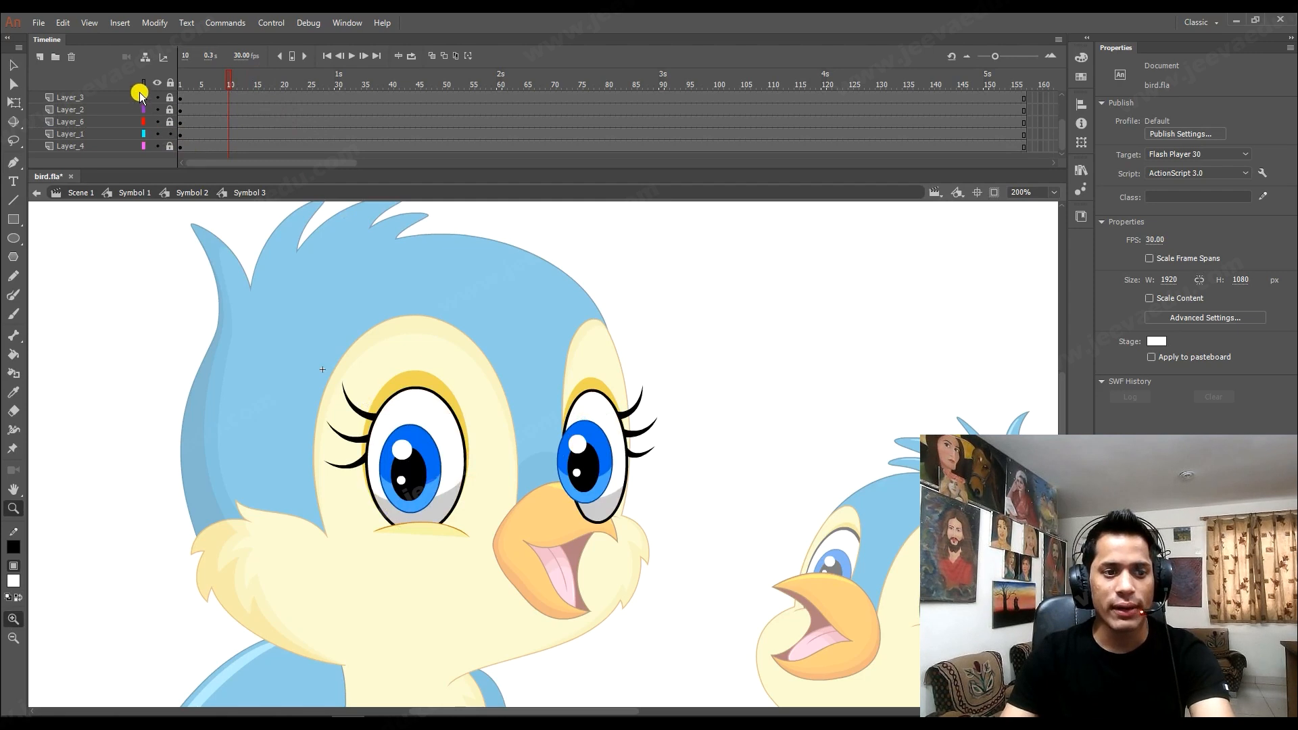
{"action": "left_click", "coordinate": [155, 123]}
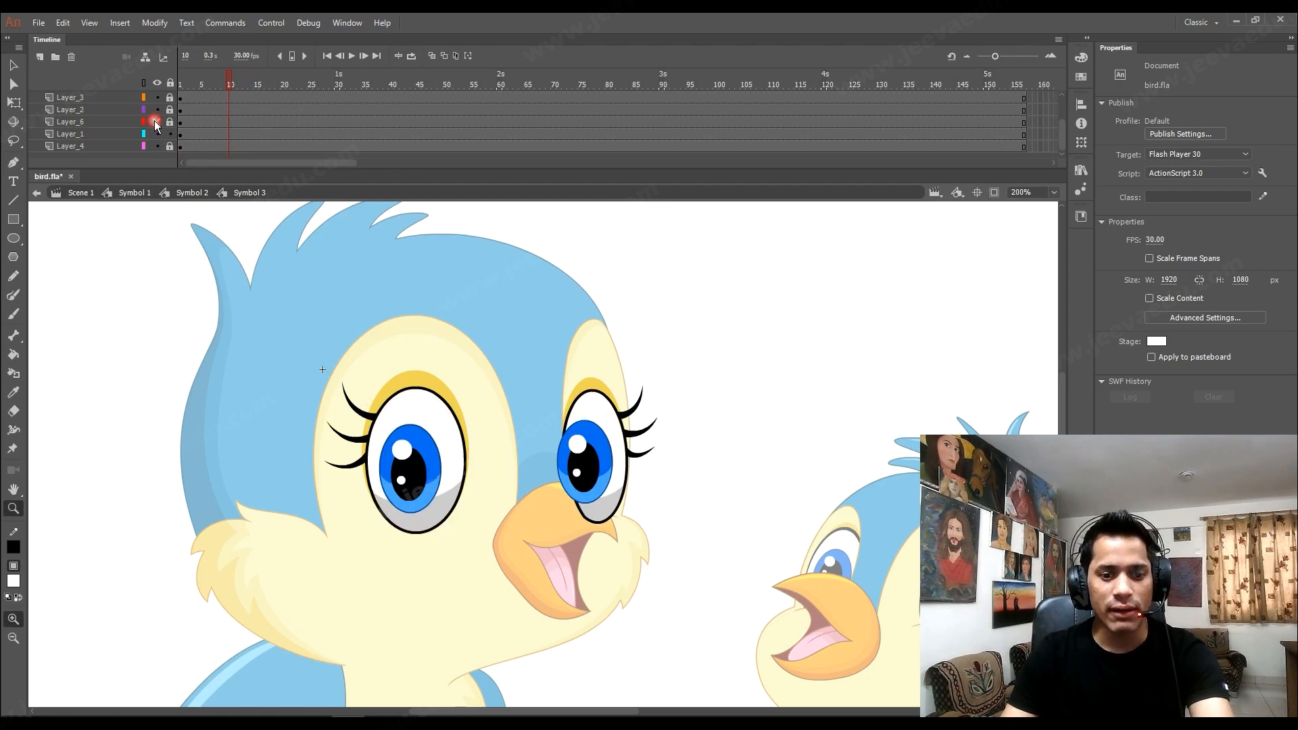
{"action": "left_click", "coordinate": [154, 122]}
{"action": "left_click", "coordinate": [161, 135]}
{"action": "left_click", "coordinate": [160, 135]}
{"action": "scroll", "coordinate": [160, 135], "scroll_direction": "up", "scroll_amount": 1}
{"action": "left_click", "coordinate": [160, 124]}
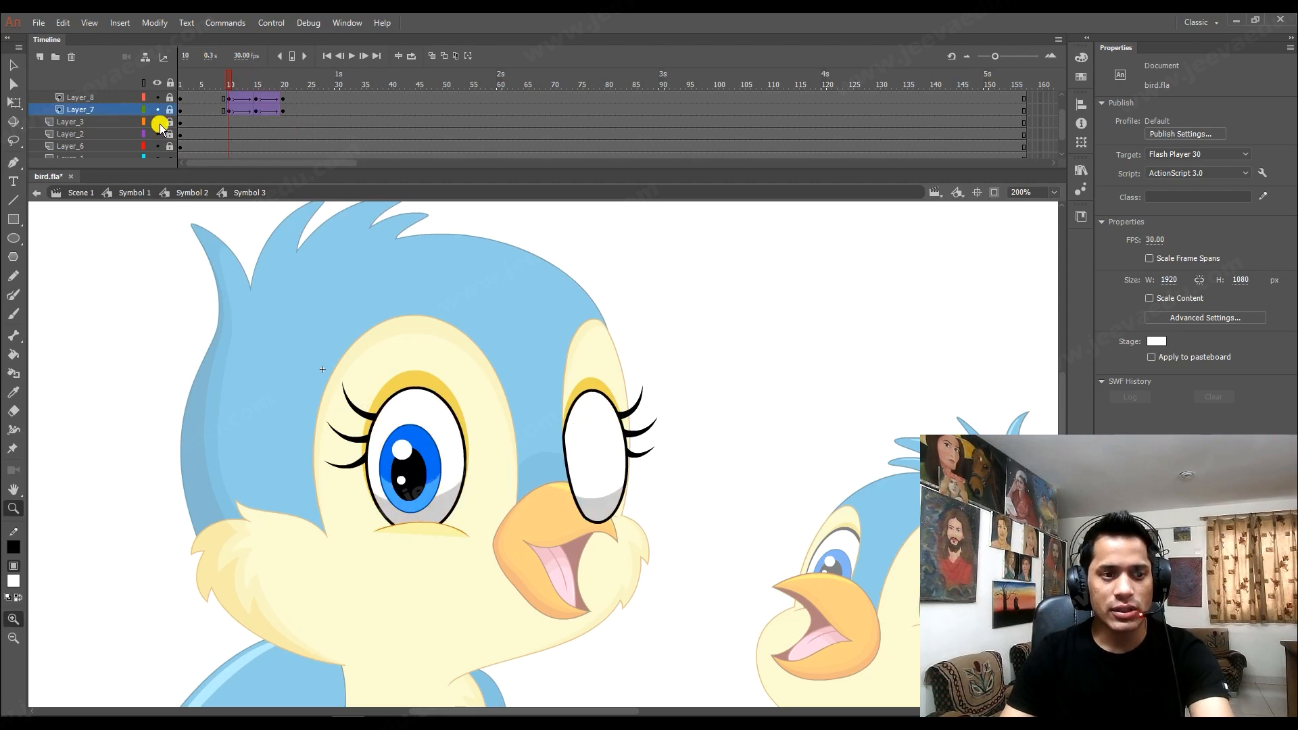
{"action": "left_click", "coordinate": [156, 122]}
{"action": "left_click", "coordinate": [159, 134]}
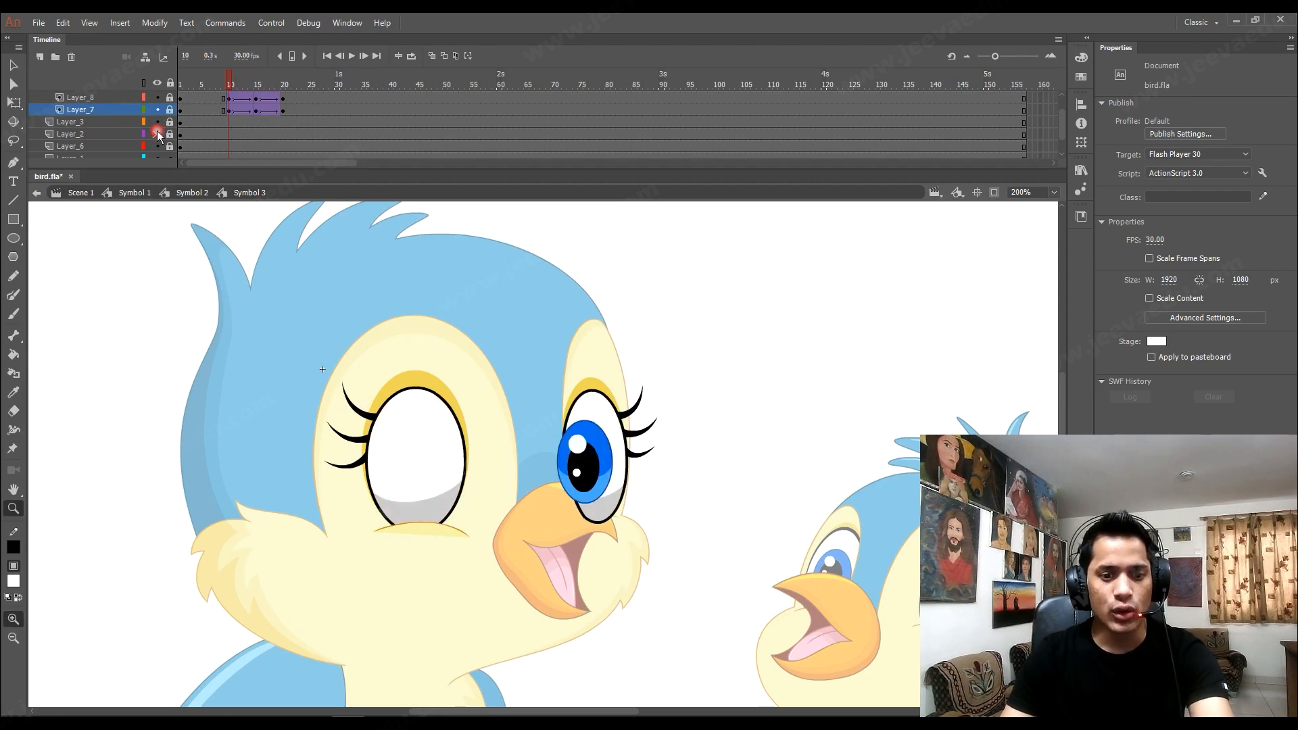
{"action": "left_click", "coordinate": [158, 134]}
Unlock Layer_3 and Layer_2, add keyframes to both at frames 10, 15 and 20, and apply classic tweens between them.
{"action": "left_click", "coordinate": [170, 122]}
{"action": "left_click", "coordinate": [171, 135]}
{"action": "left_click", "coordinate": [232, 112]}
{"action": "left_click_drag", "start_coordinate": [231, 127], "coordinate": [265, 133]}
{"action": "key", "text": "F6"}
{"action": "key", "text": "F6"}
{"action": "key", "text": "F6"}
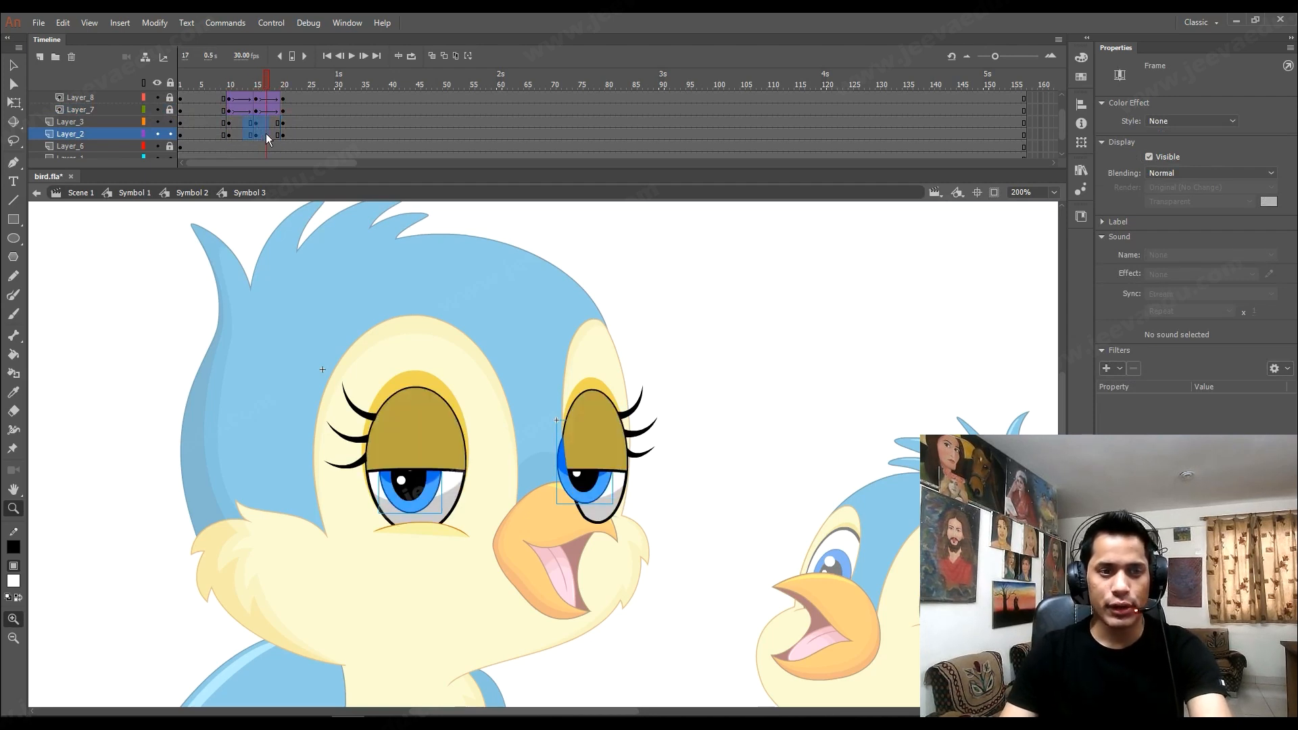
{"action": "right_click", "coordinate": [272, 141]}
{"action": "left_click", "coordinate": [325, 172]}
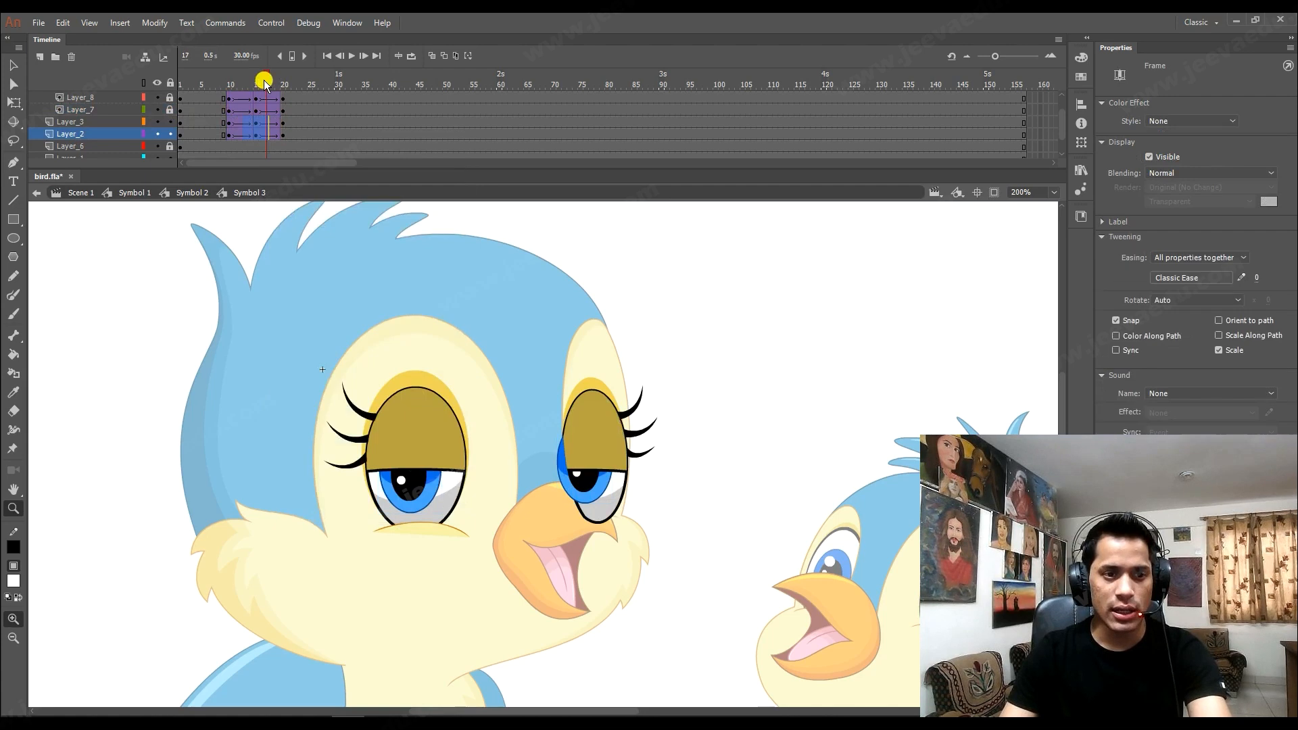
Move both irises down at frame 15 on Layer_3 and Layer_2, and play back the blink.
{"action": "left_click", "coordinate": [249, 76]}
{"action": "left_click", "coordinate": [257, 135]}
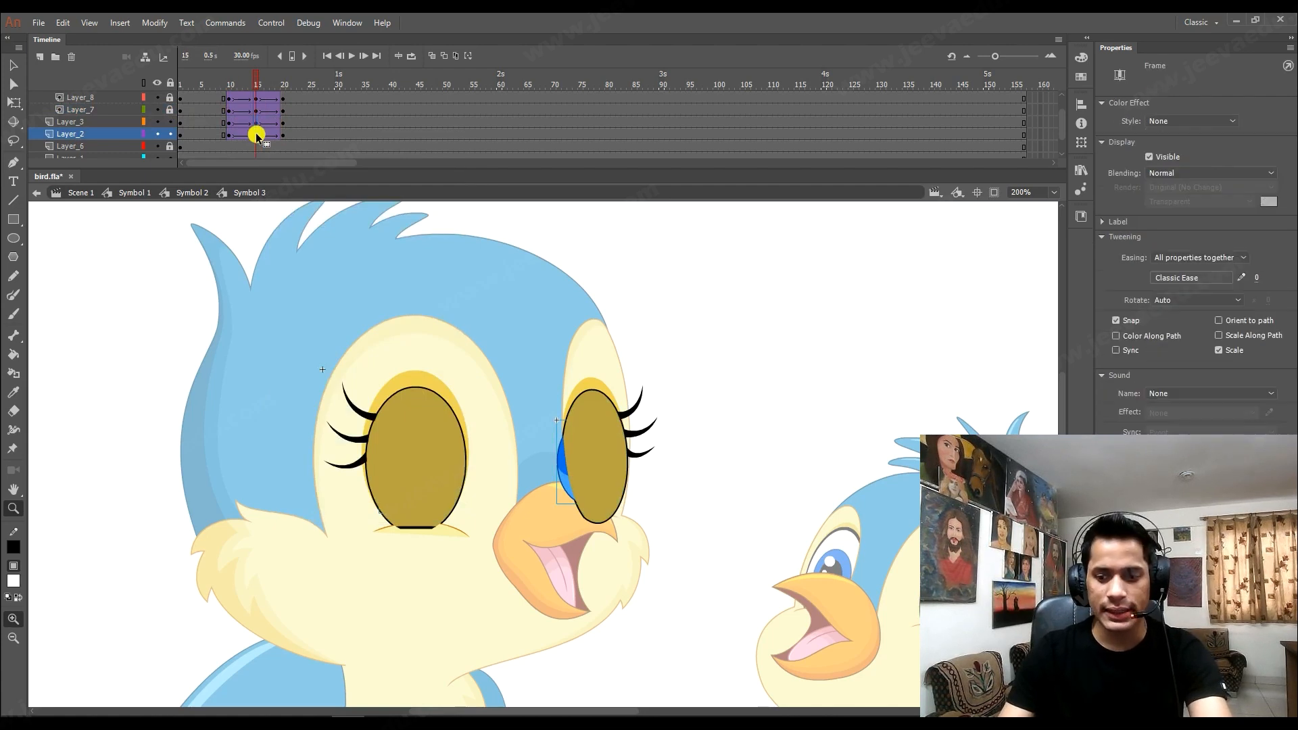
{"action": "key", "text": "Down"}
{"action": "key", "text": "Down"}
{"action": "key", "text": "Down"}
{"action": "key", "text": "Down"}
{"action": "key", "text": "Down"}
{"action": "key", "text": "Down"}
{"action": "key", "text": "Down"}
{"action": "key", "text": "Down"}
{"action": "key", "text": "Down"}
{"action": "key", "text": "Down"}
{"action": "key", "text": "Down"}
{"action": "key", "text": "Down"}
{"action": "key", "text": "Down"}
{"action": "key", "text": "Down"}
{"action": "key", "text": "Down"}
{"action": "key", "text": "Down"}
{"action": "key", "text": "Down"}
{"action": "key", "text": "Down"}
{"action": "key", "text": "Down"}
{"action": "key", "text": "Down"}
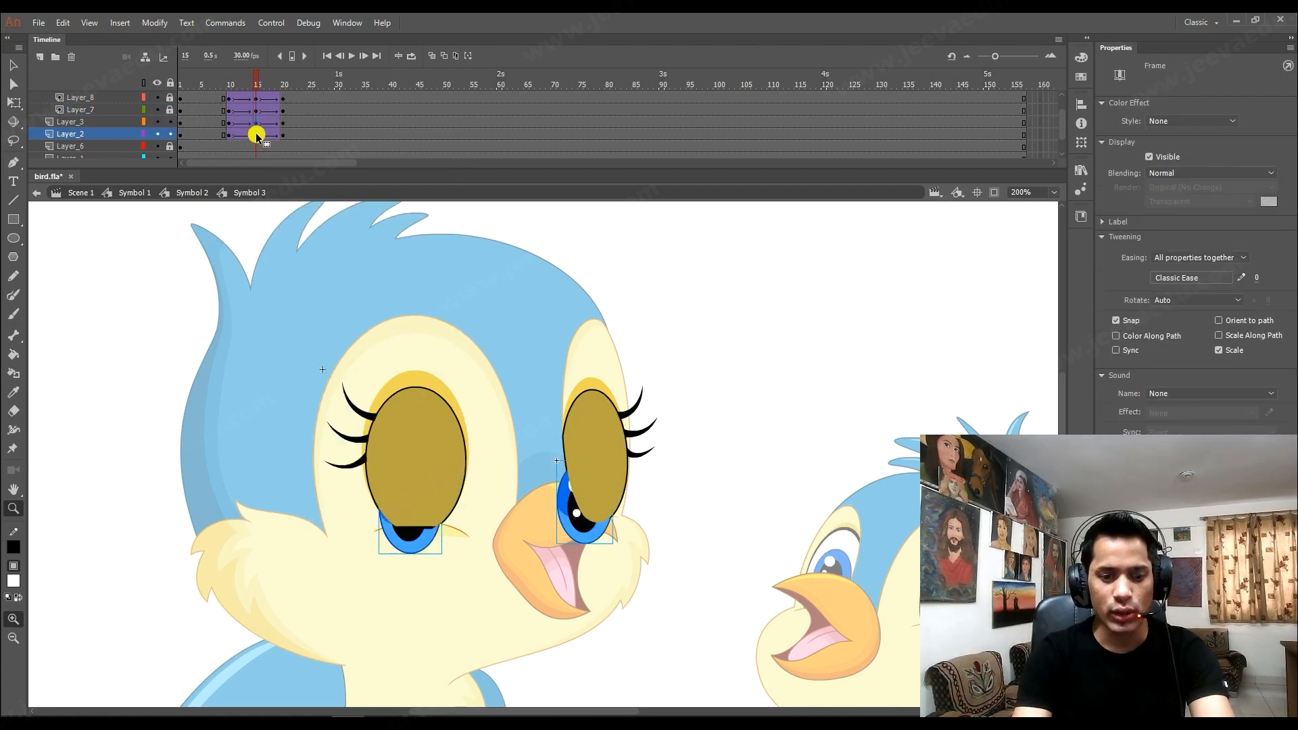
{"action": "key", "text": "Up"}
{"action": "key", "text": "Up"}
{"action": "key", "text": "Up"}
{"action": "key", "text": "Up"}
{"action": "key", "text": "Up"}
{"action": "key", "text": "Up"}
{"action": "key", "text": "Up"}
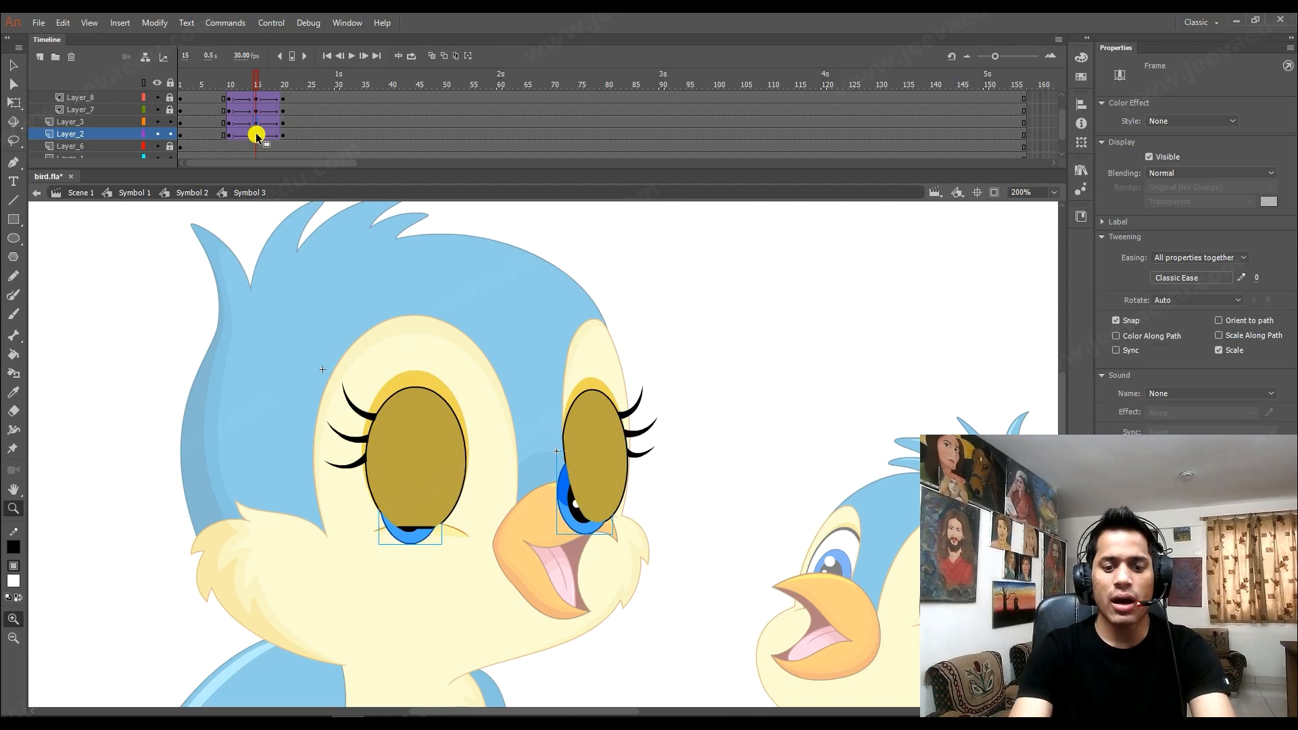
{"action": "left_click_drag", "start_coordinate": [298, 75], "coordinate": [191, 92]}
{"action": "key", "text": "Return"}
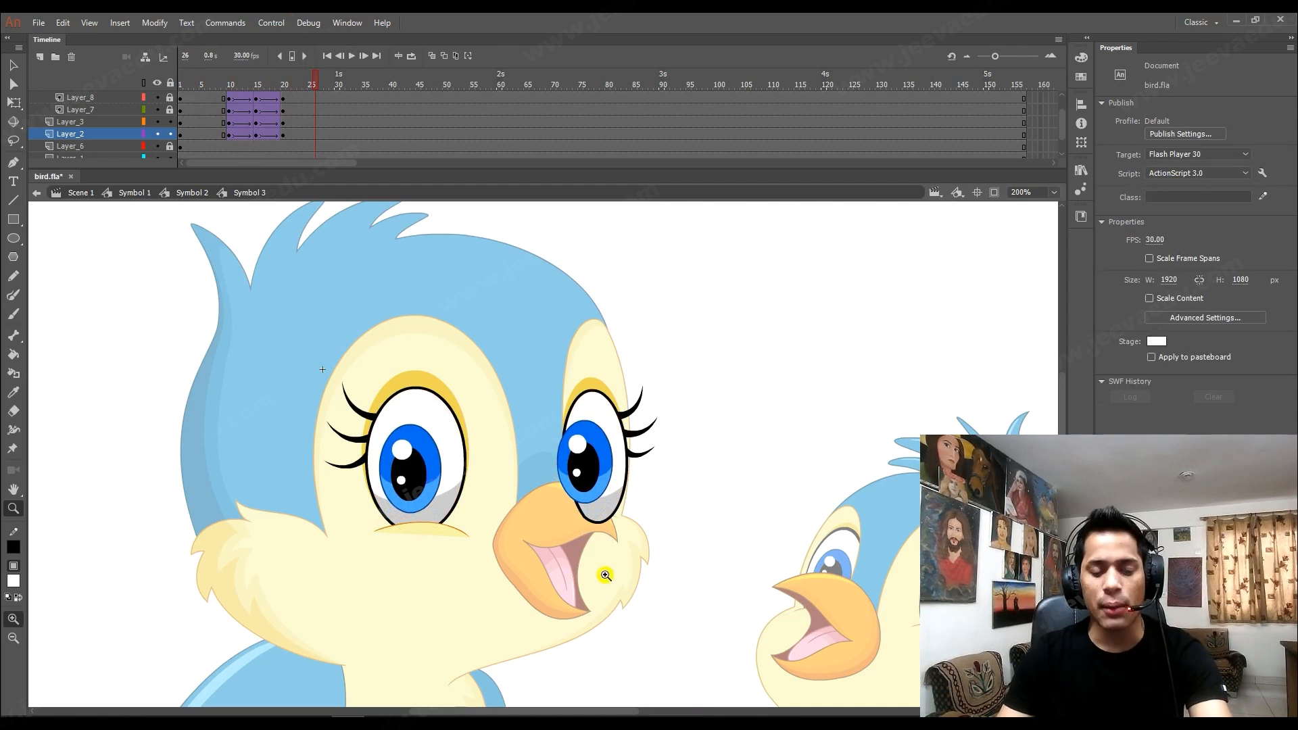
Include Layer_3 and Layer_2 under the Layer_9 mask and lock both layers.
{"action": "left_click", "coordinate": [563, 496]}
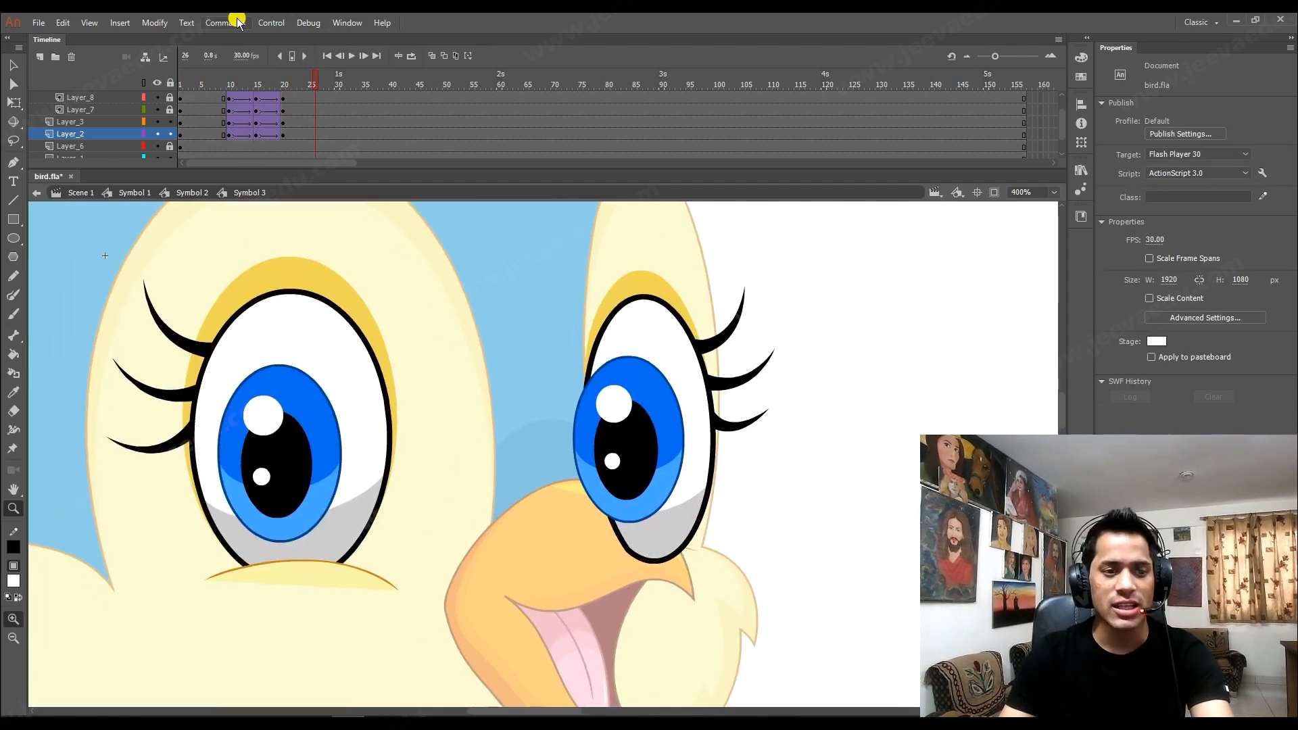
{"action": "left_click", "coordinate": [88, 123], "text": "shift"}
{"action": "left_click_drag", "start_coordinate": [76, 130], "coordinate": [103, 113]}
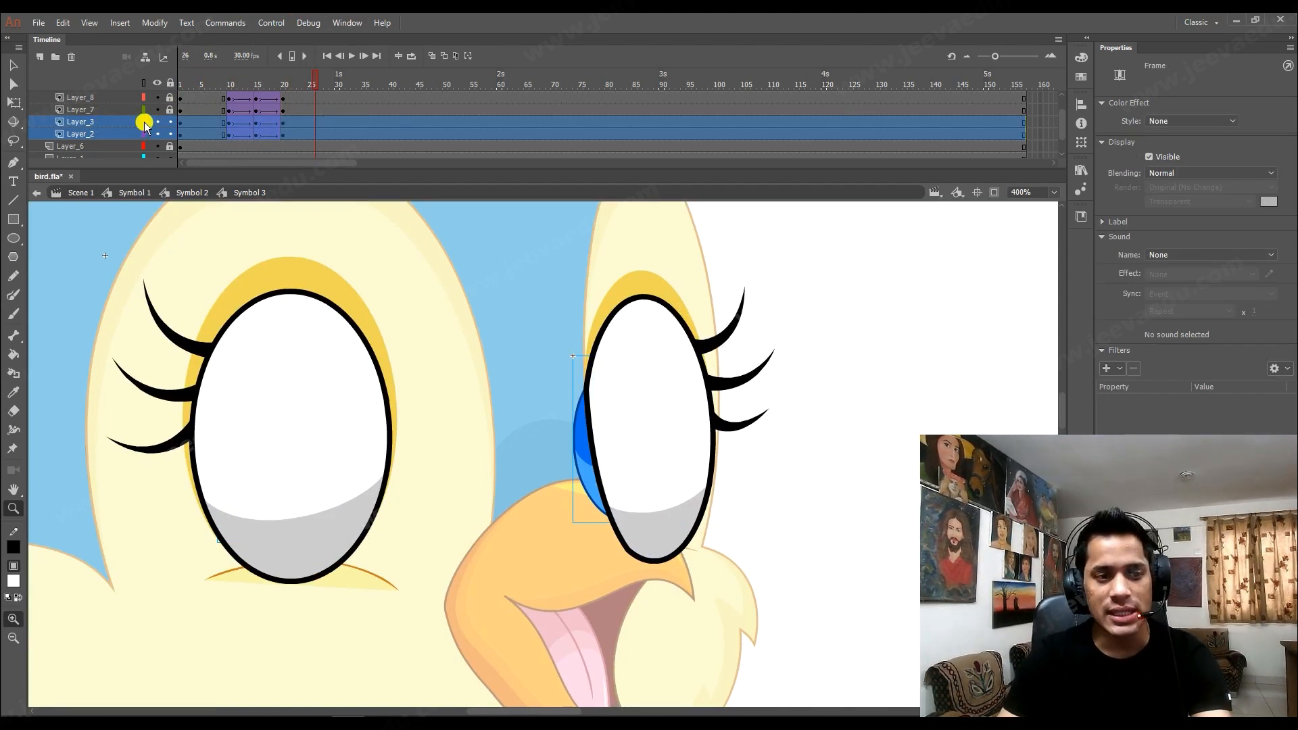
{"action": "left_click", "coordinate": [171, 132]}
{"action": "scroll", "coordinate": [169, 128], "scroll_direction": "up", "scroll_amount": 1}
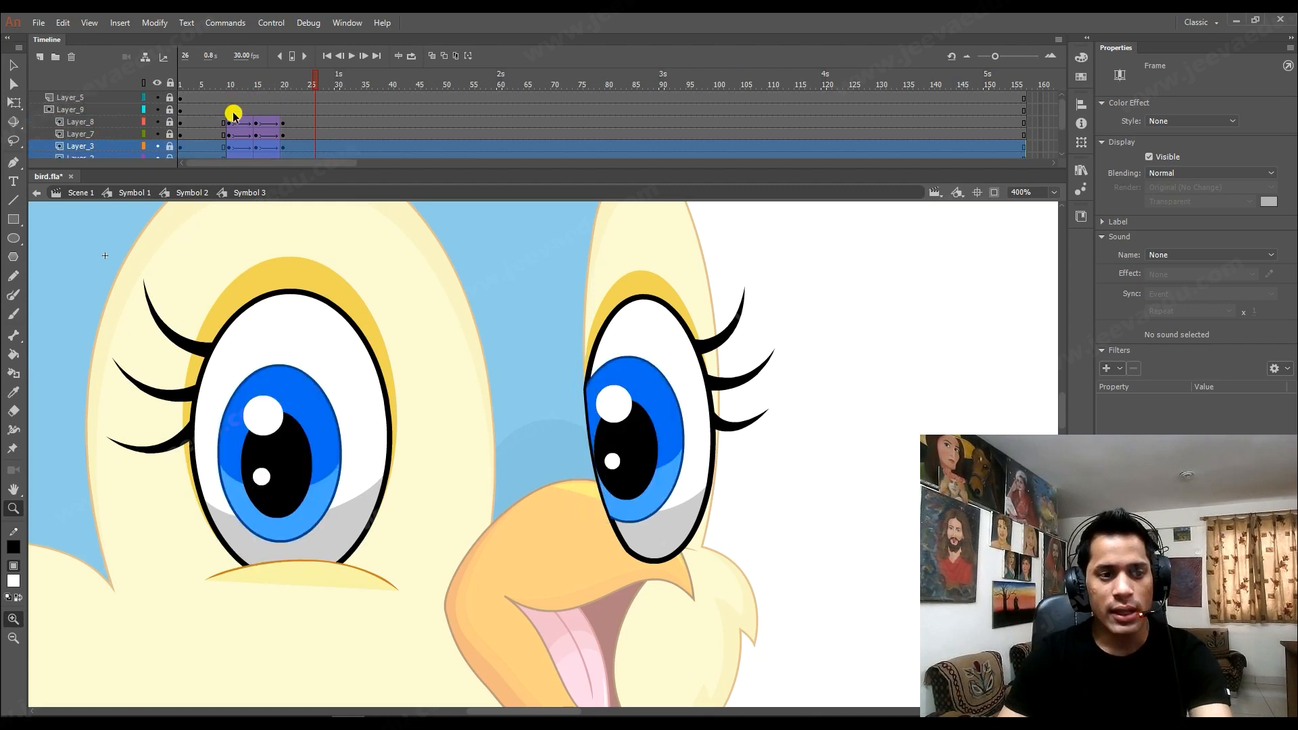
Play and scrub the masked blink, examining how the eyelids and irises look around frame 15.
{"action": "left_click_drag", "start_coordinate": [252, 84], "coordinate": [218, 87]}
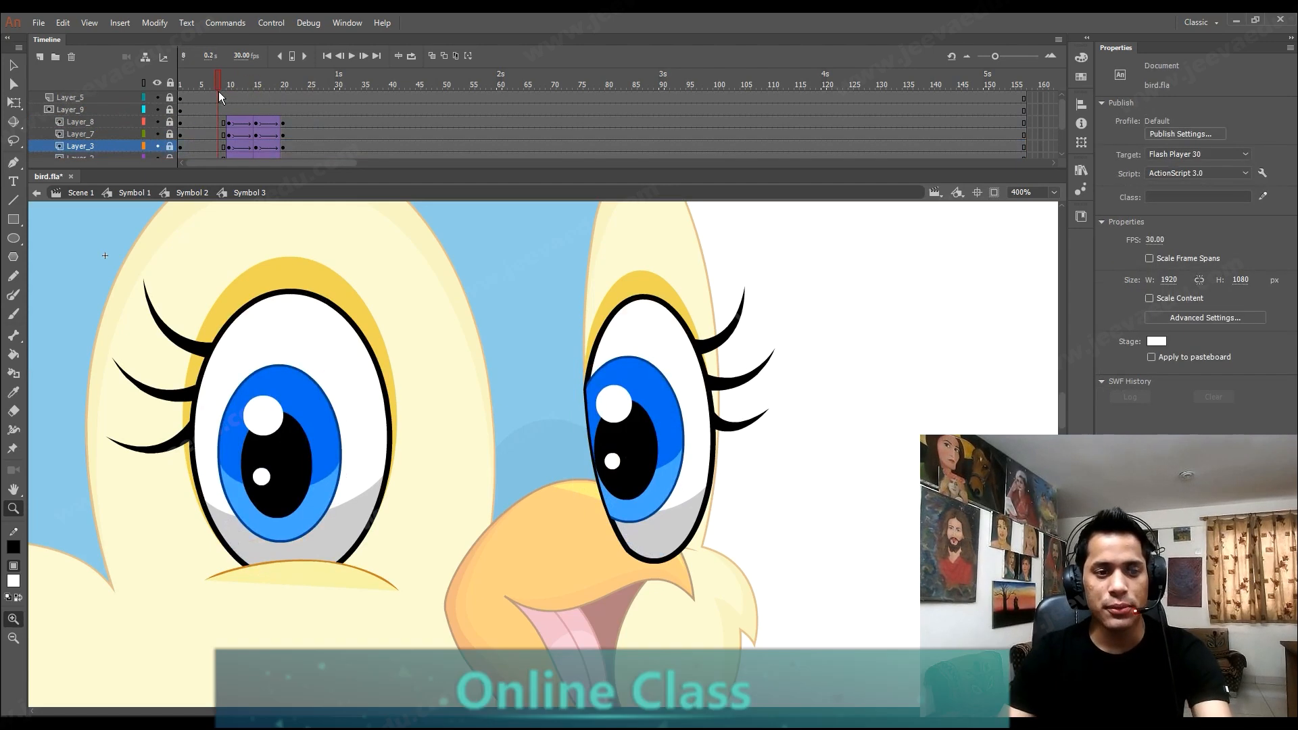
{"action": "key", "text": "Return"}
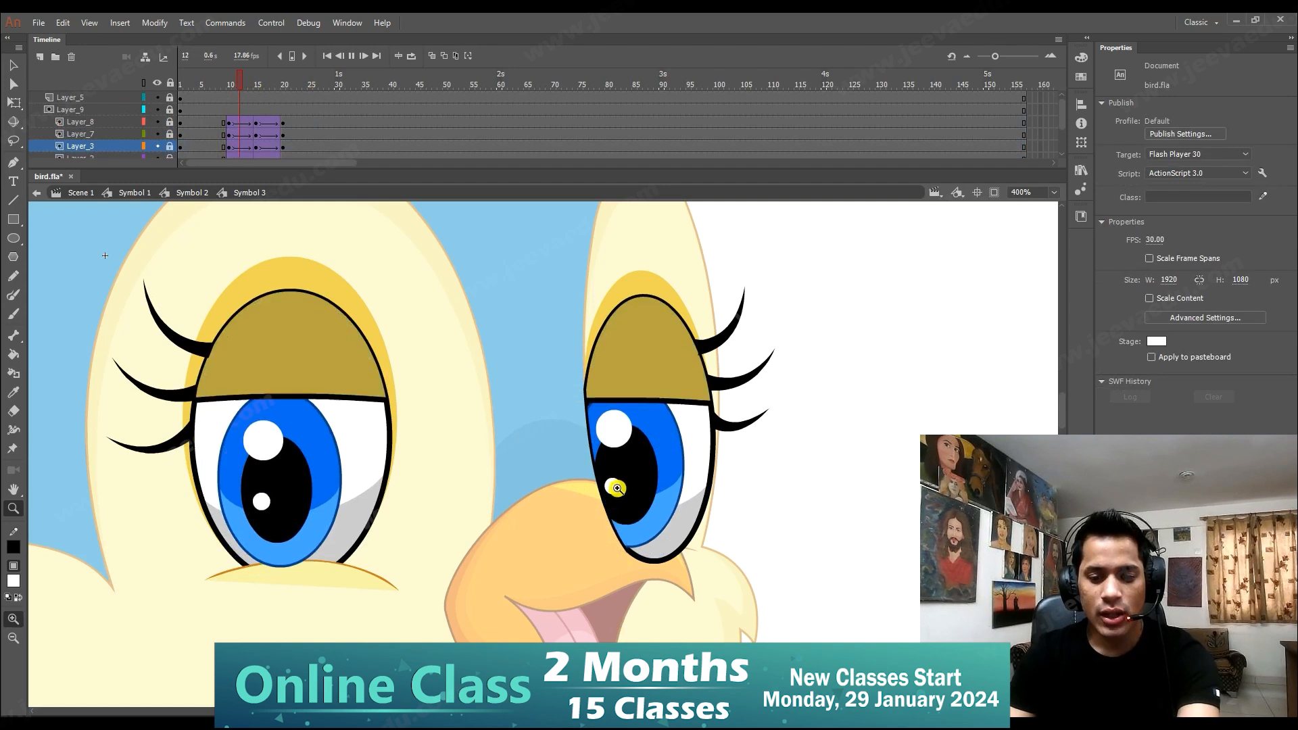
{"action": "key", "text": "Return"}
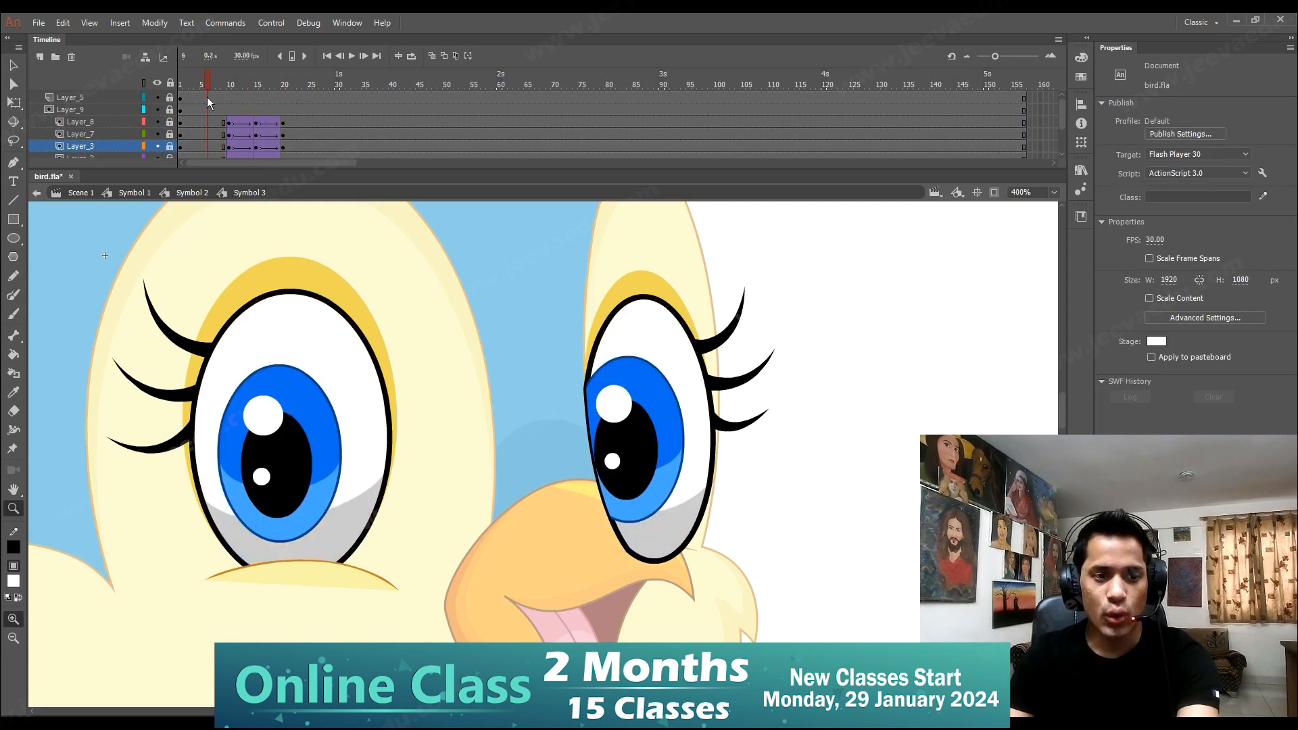
{"action": "key", "text": "Return"}
{"action": "key", "text": "Return"}
{"action": "left_click_drag", "start_coordinate": [270, 79], "coordinate": [259, 147]}
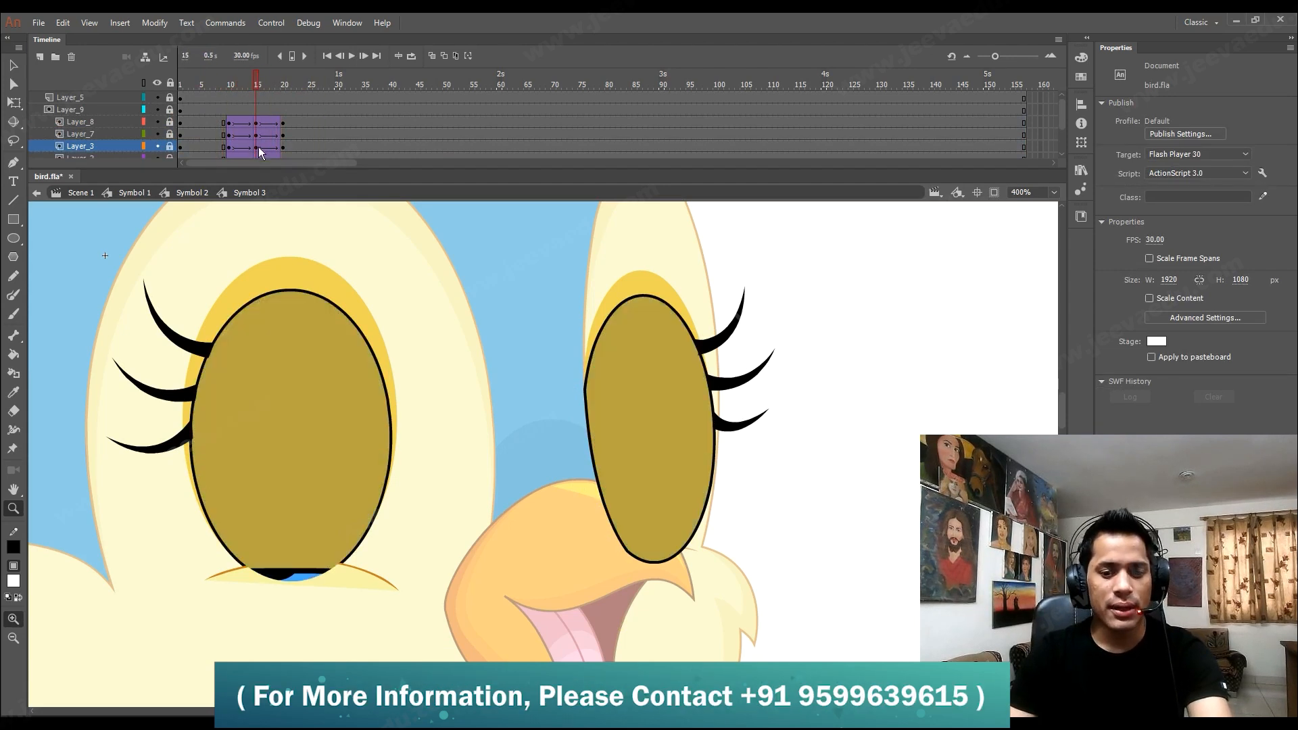
{"action": "left_click", "coordinate": [517, 437], "text": "alt"}
{"action": "left_click_drag", "start_coordinate": [553, 515], "coordinate": [556, 461]}
{"action": "key", "text": "v"}
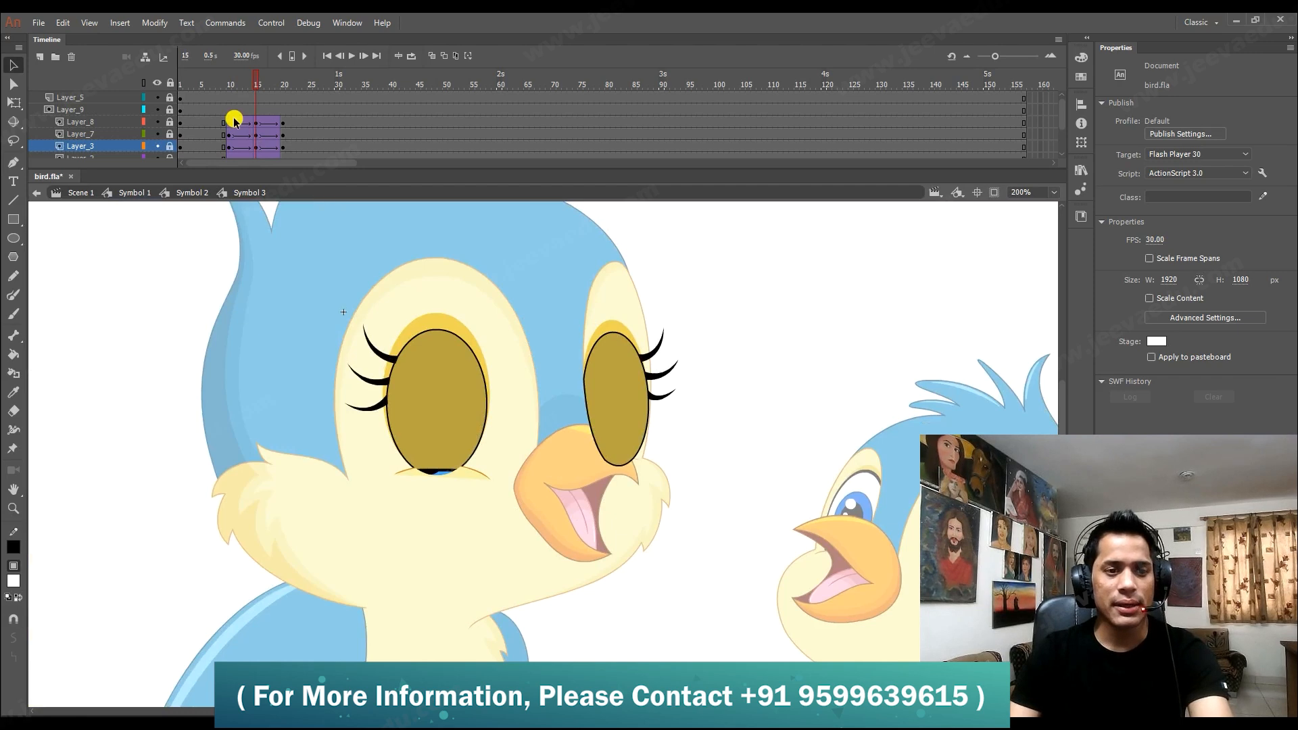
{"action": "left_click", "coordinate": [213, 85]}
{"action": "key", "text": "Return"}
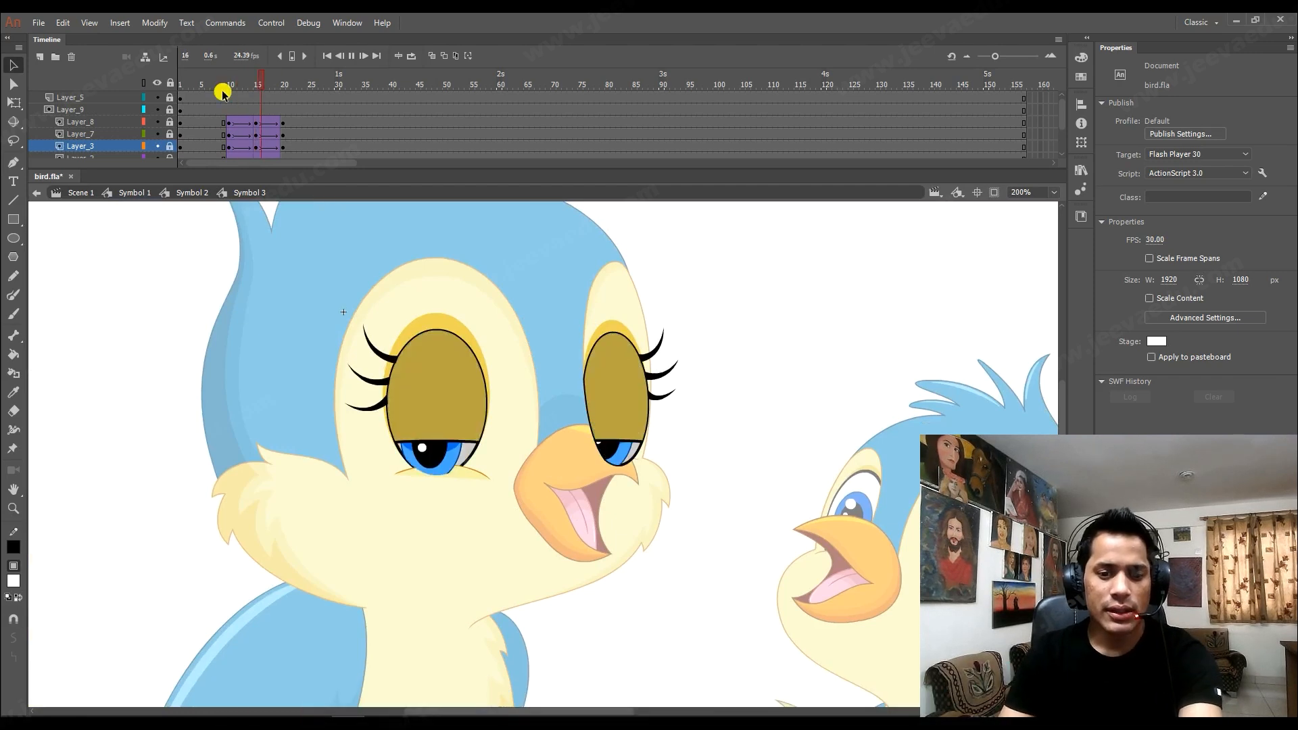
{"action": "left_click_drag", "start_coordinate": [336, 88], "coordinate": [258, 104]}
{"action": "key", "text": "z"}
{"action": "left_click", "coordinate": [513, 444]}
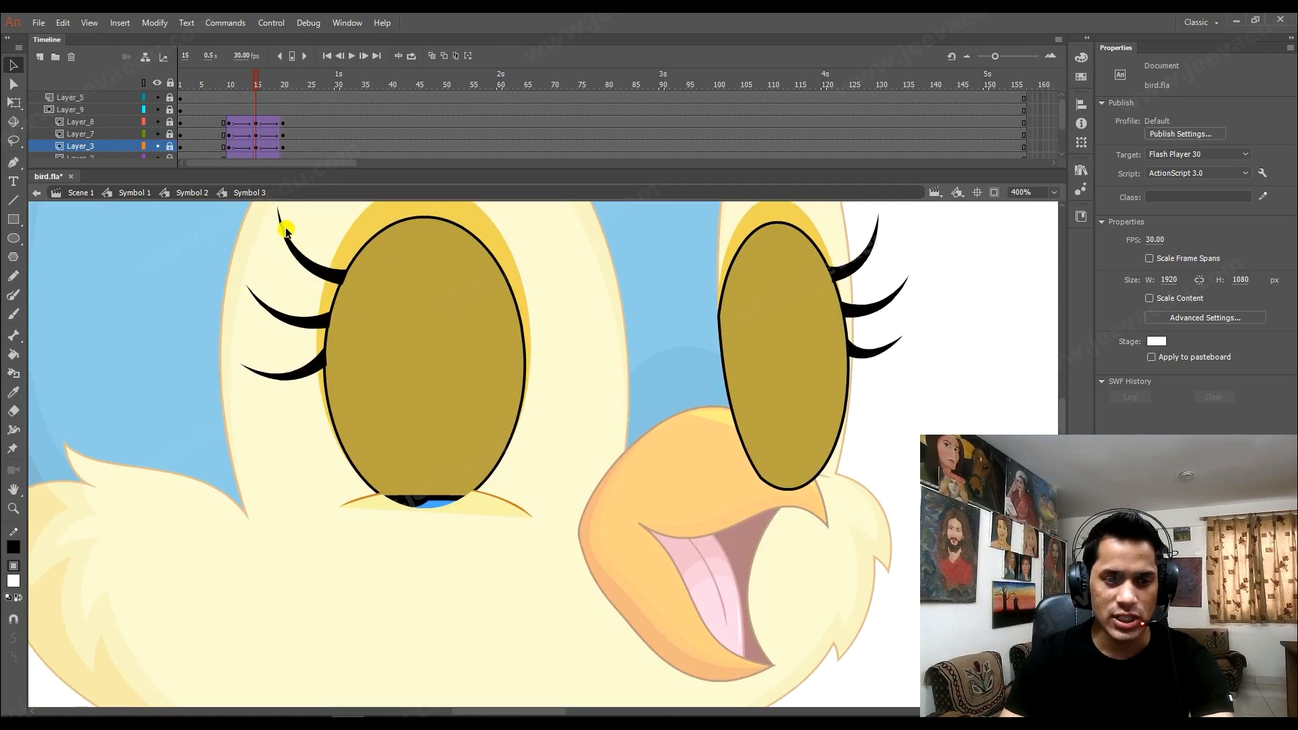
Unlock the eyelashes on Layer_5 and insert keyframes at frames 10 and 11.
{"action": "left_click", "coordinate": [159, 97]}
{"action": "left_click", "coordinate": [159, 97]}
{"action": "left_click_drag", "start_coordinate": [552, 338], "coordinate": [535, 423]}
{"action": "left_click", "coordinate": [229, 99]}
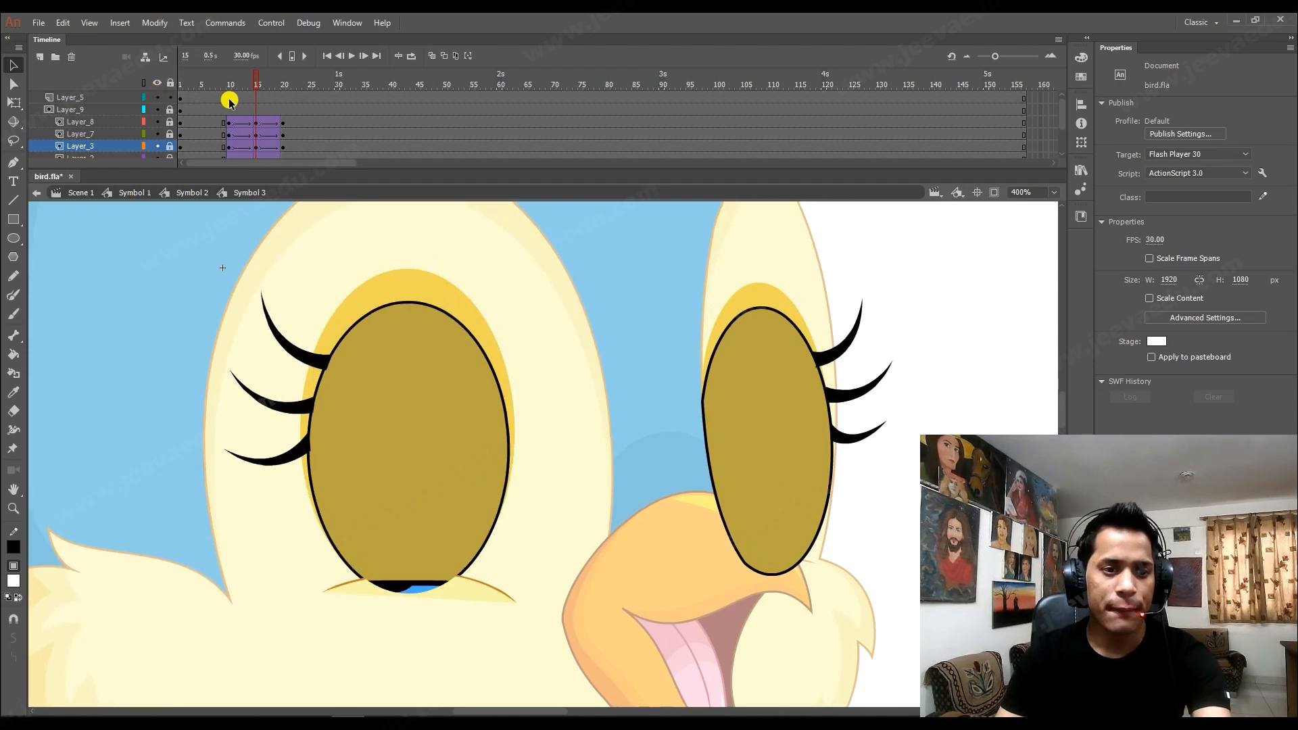
{"action": "left_click", "coordinate": [246, 127]}
{"action": "left_click", "coordinate": [236, 97]}
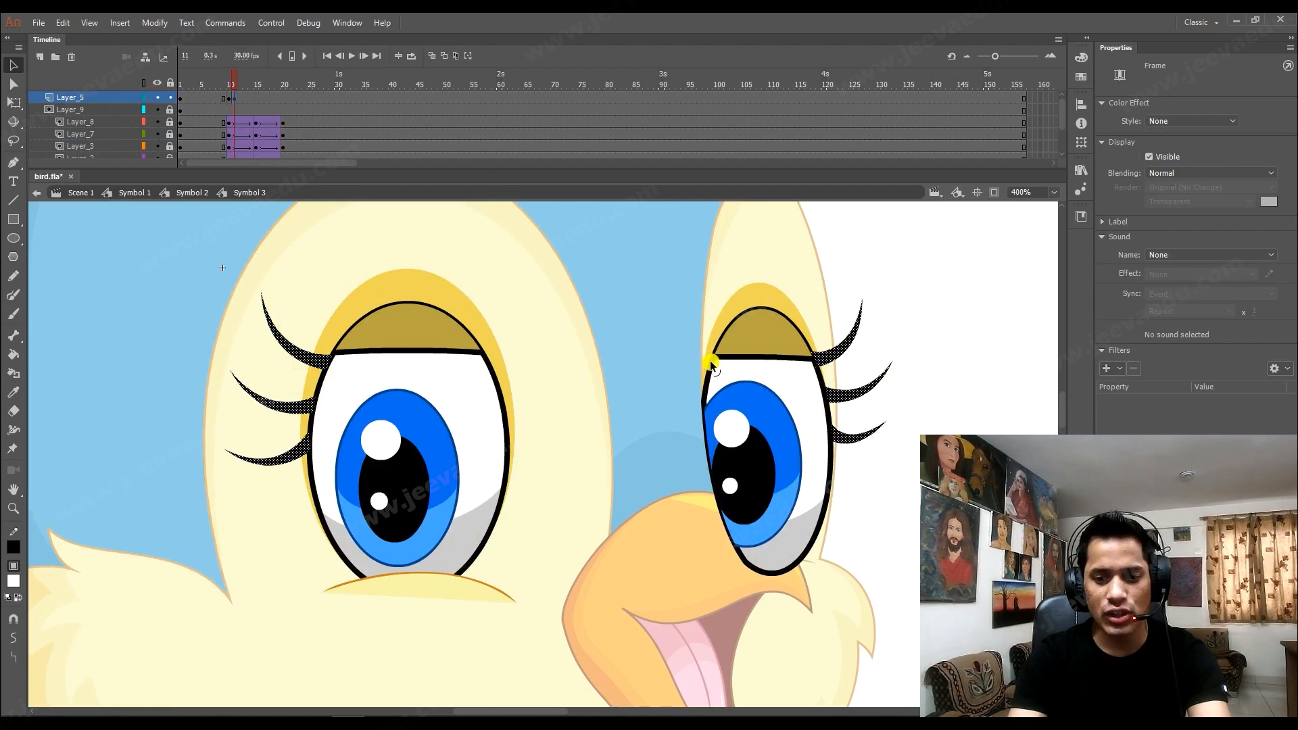
Try to move all the eyelashes down at frame 11 on Layer_5.
{"action": "key", "text": "shift+Down"}
{"action": "key", "text": "z"}
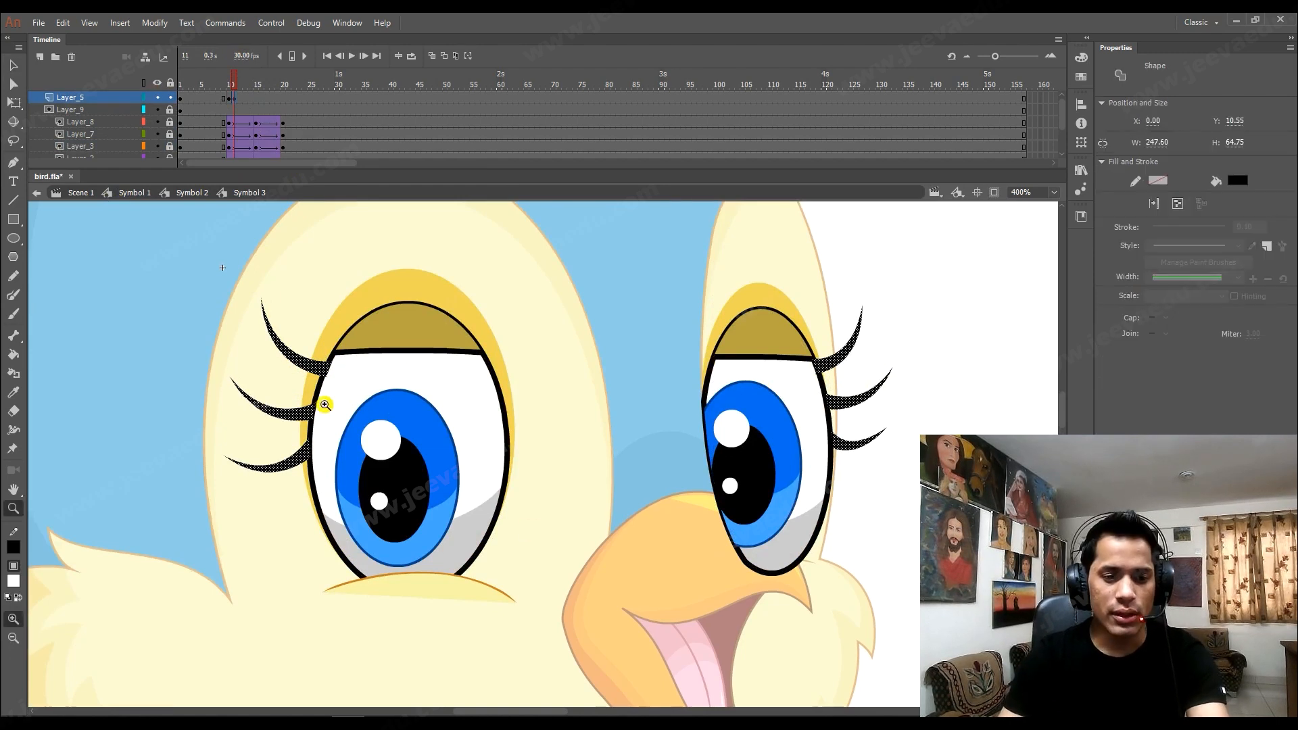
{"action": "left_click", "coordinate": [318, 399]}
{"action": "key", "text": "v"}
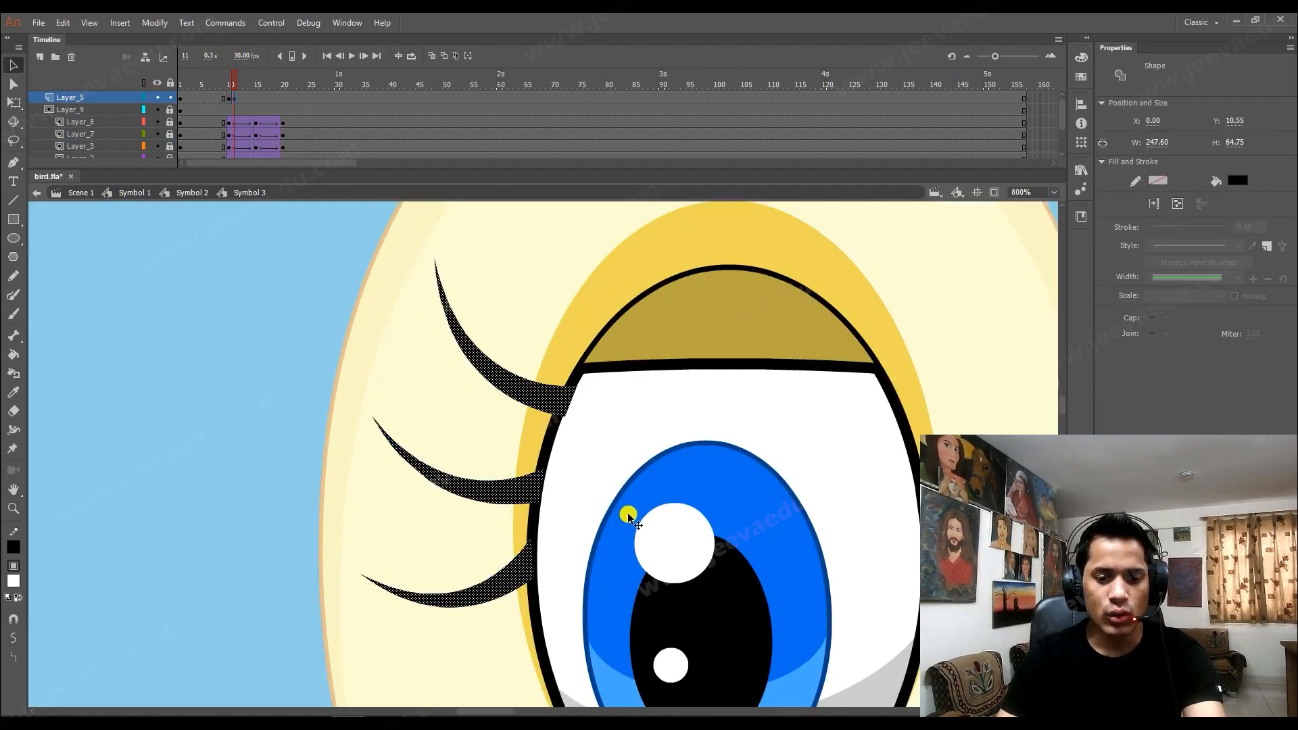
{"action": "key", "text": "ctrl+z"}
{"action": "key", "text": "z"}
{"action": "left_click", "coordinate": [644, 529], "text": "alt"}
{"action": "key", "text": "space"}
{"action": "left_click_drag", "start_coordinate": [670, 491], "coordinate": [541, 472]}
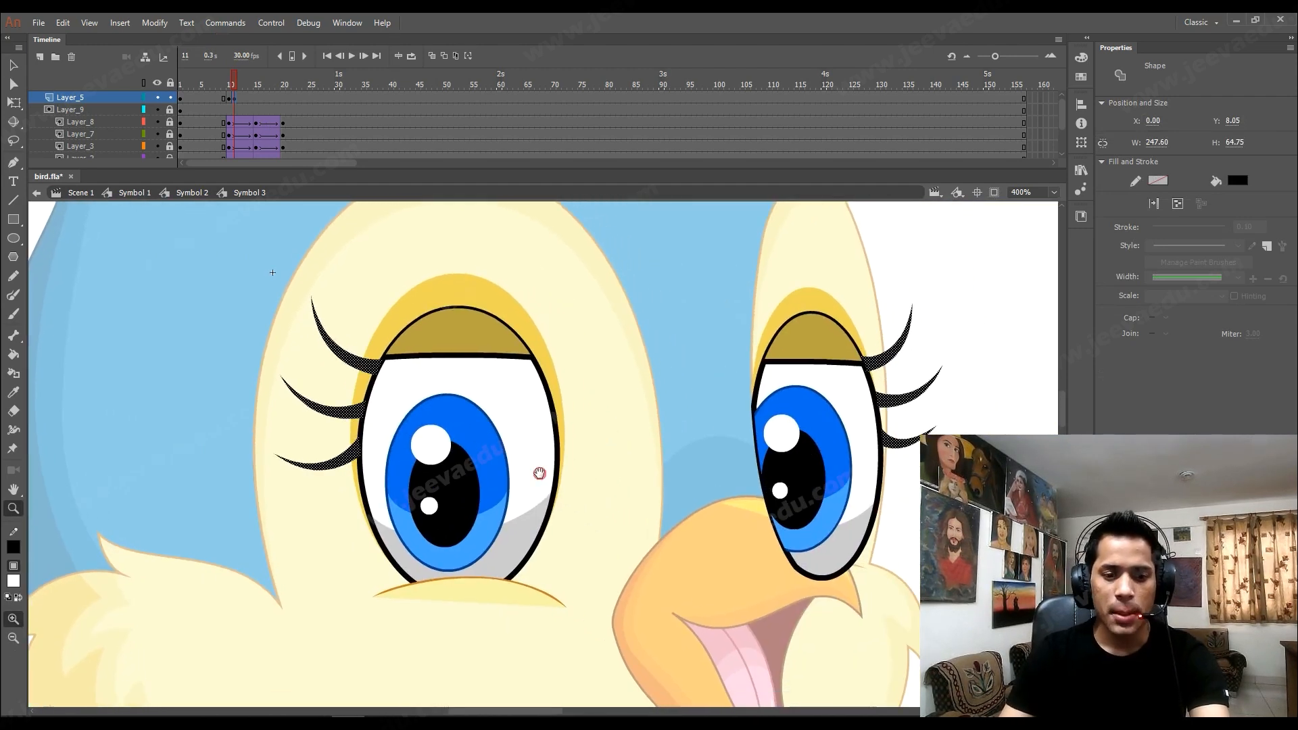
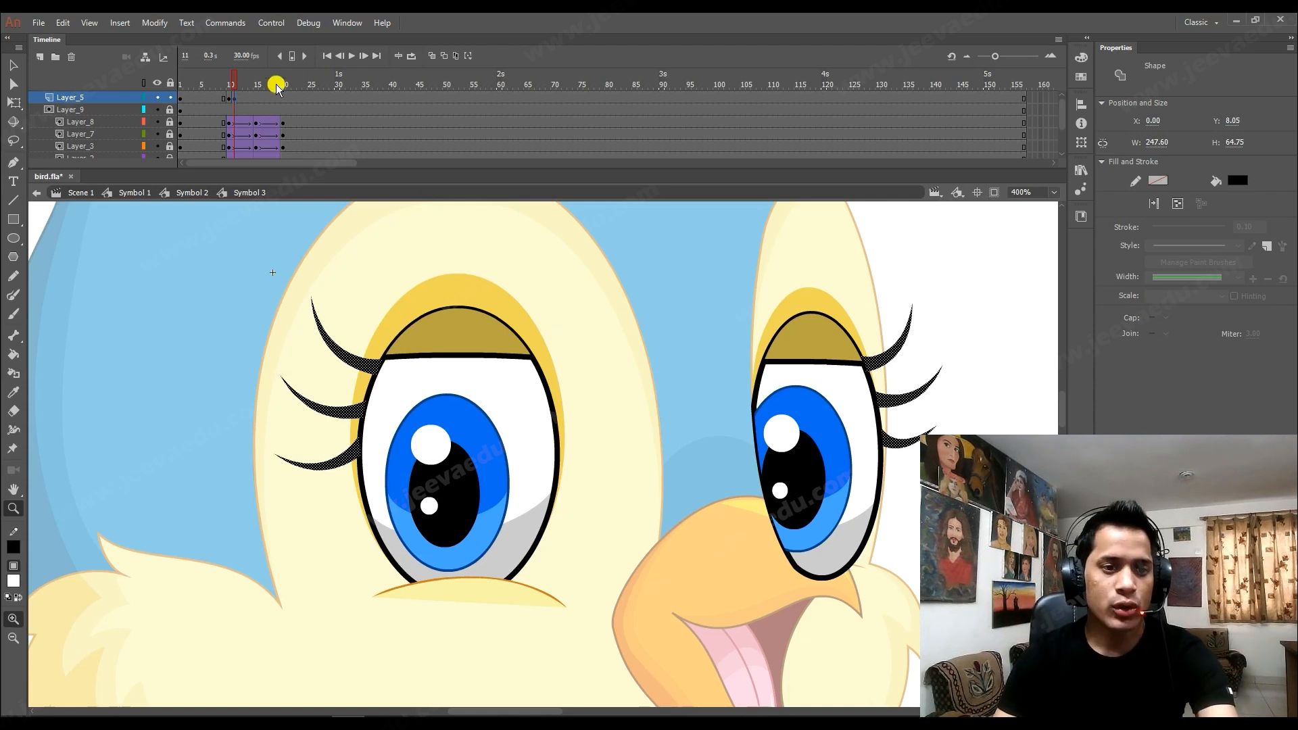
Add a keyframe at frame 12 on Layer_5 and lower the larger eye's middle and upper lashes to the eyelid's edge.
{"action": "left_click", "coordinate": [239, 99]}
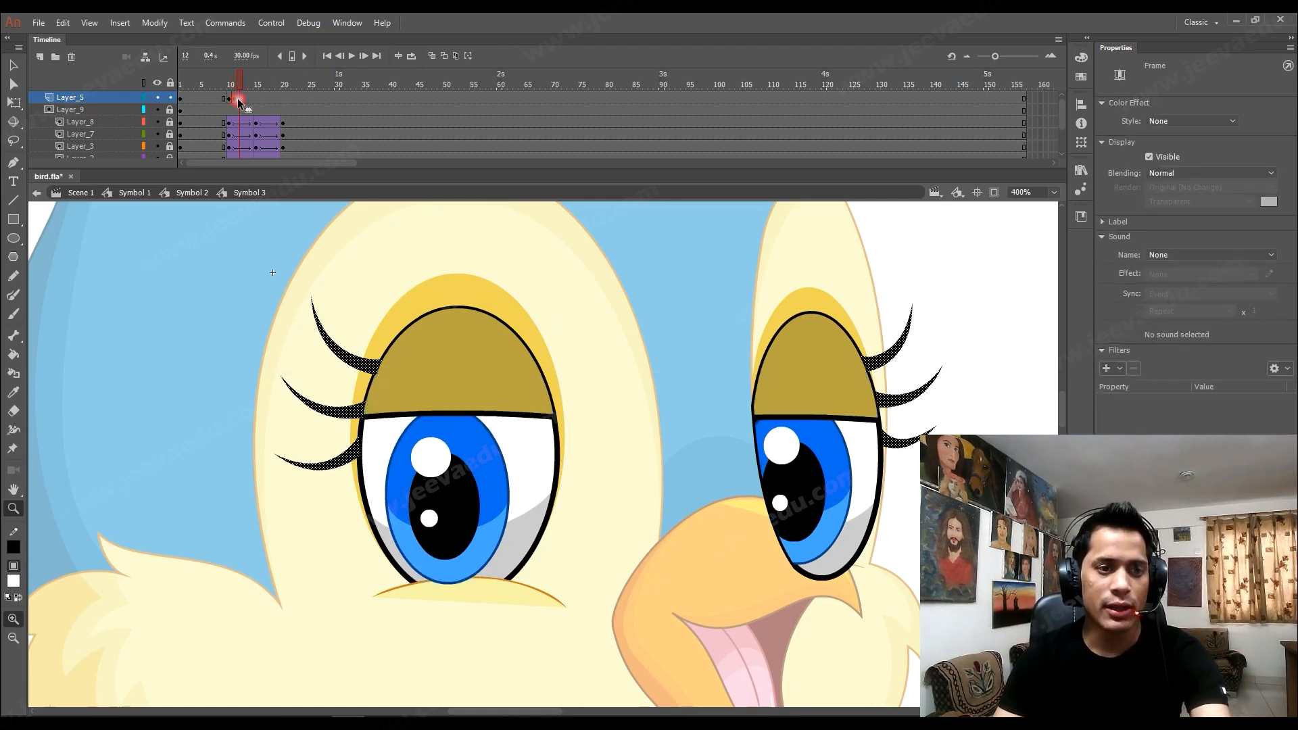
{"action": "key", "text": "ctrl+space"}
{"action": "left_click", "coordinate": [368, 457]}
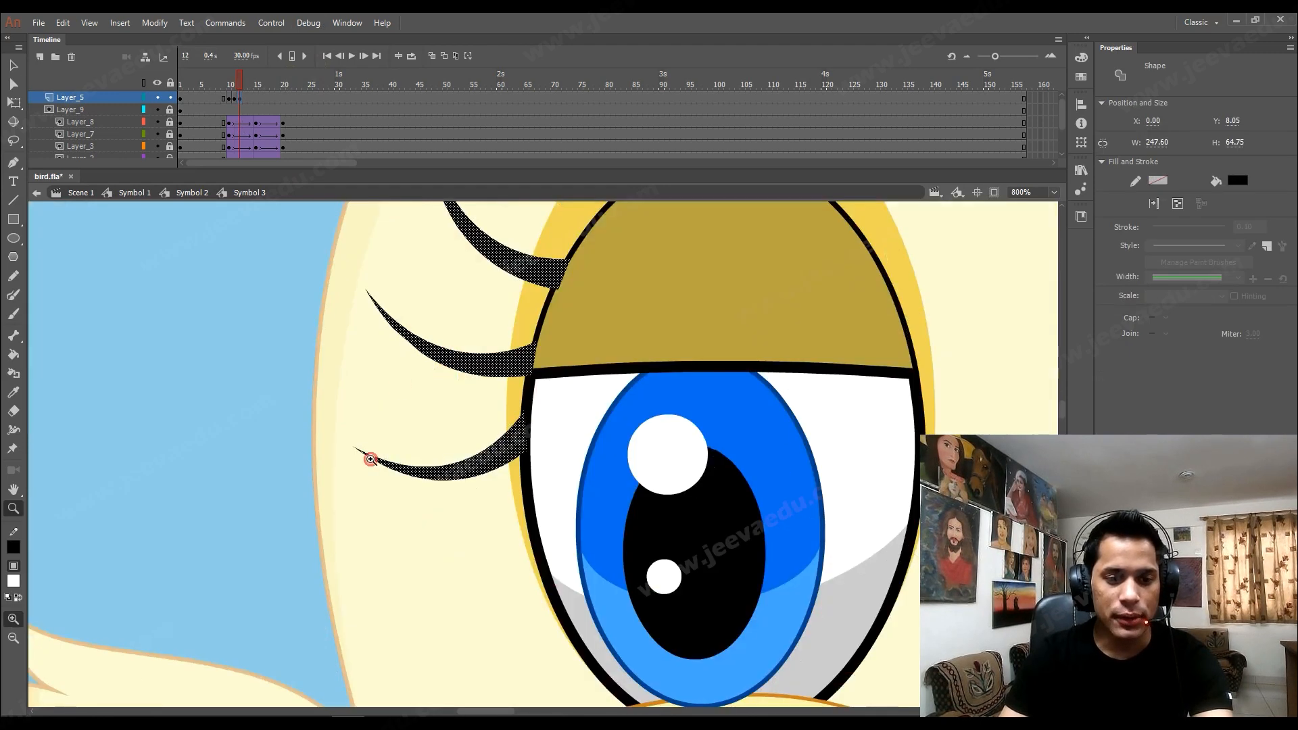
{"action": "left_click_drag", "start_coordinate": [404, 382], "coordinate": [280, 499]}
{"action": "left_click", "coordinate": [380, 415]}
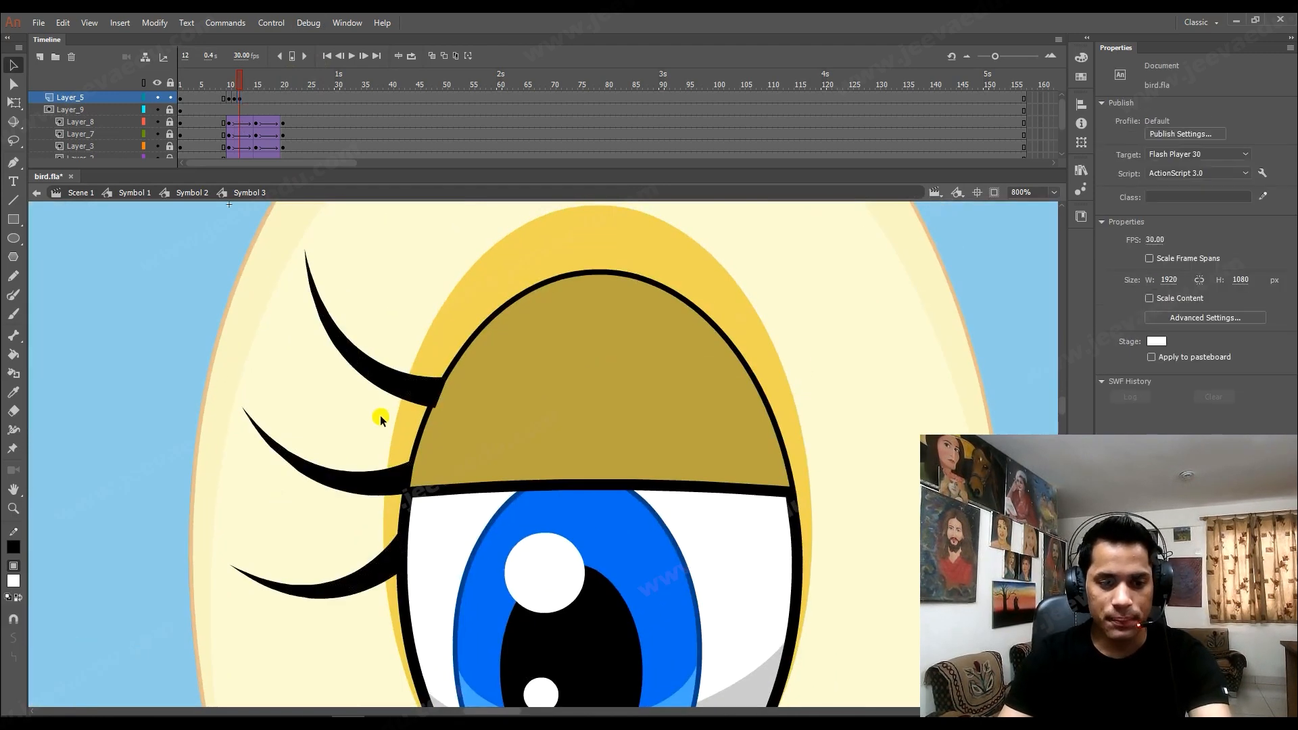
{"action": "left_click_drag", "start_coordinate": [379, 469], "coordinate": [377, 530]}
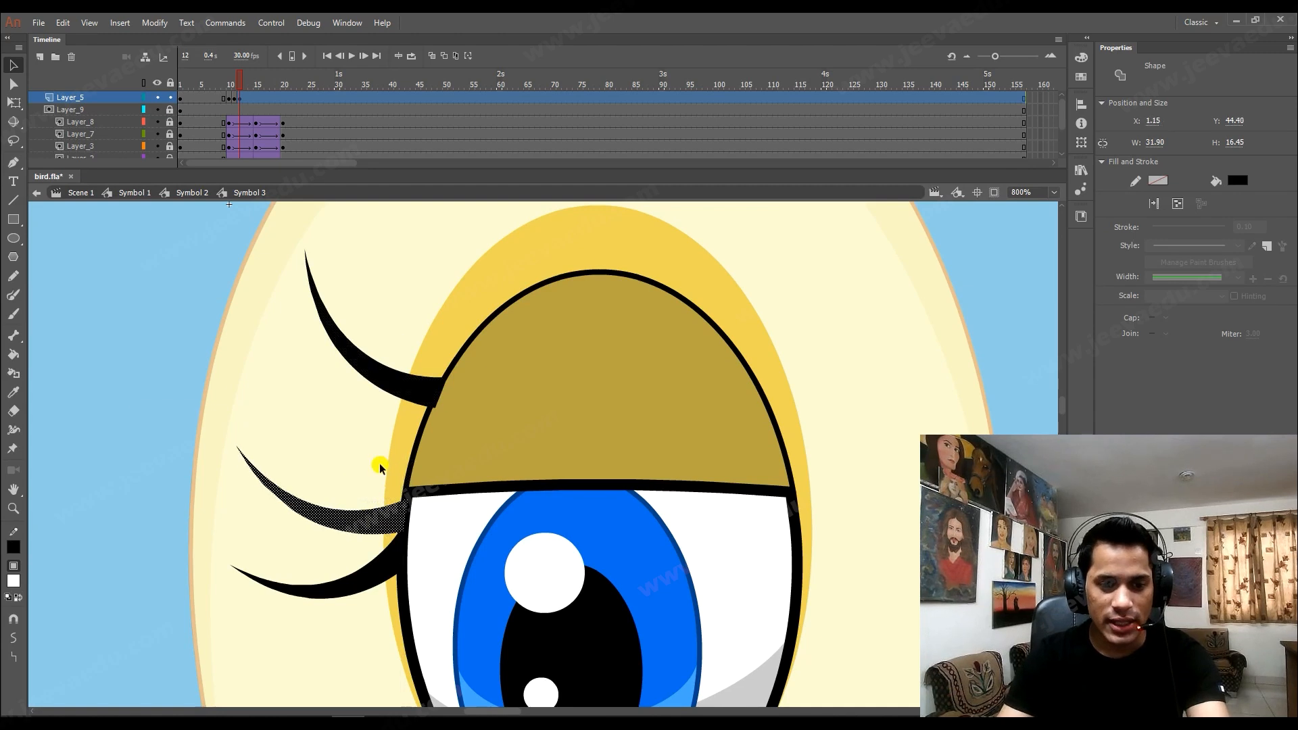
{"action": "left_click", "coordinate": [410, 392]}
{"action": "left_click_drag", "start_coordinate": [406, 424], "coordinate": [366, 534]}
Group the larger eye's upper, middle and lower lashes separately at frame 12.
{"action": "key", "text": "ctrl+g"}
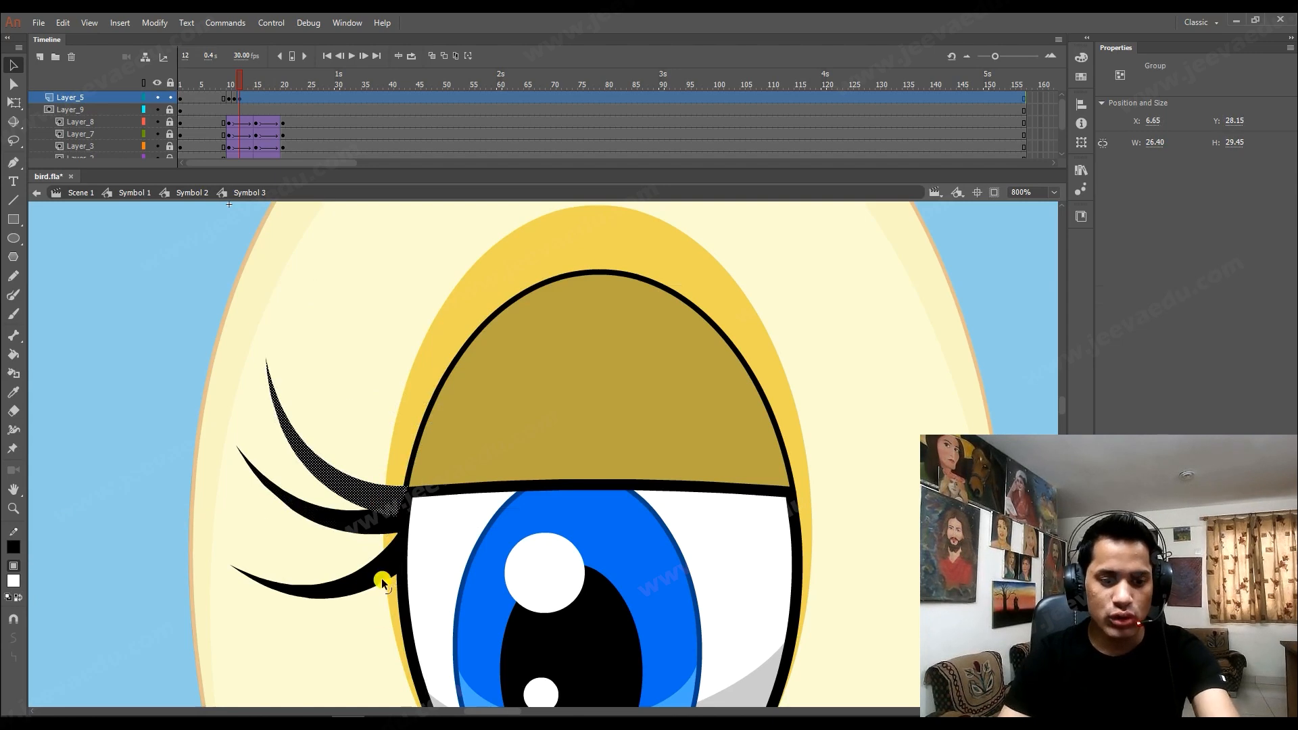
{"action": "left_click", "coordinate": [366, 531]}
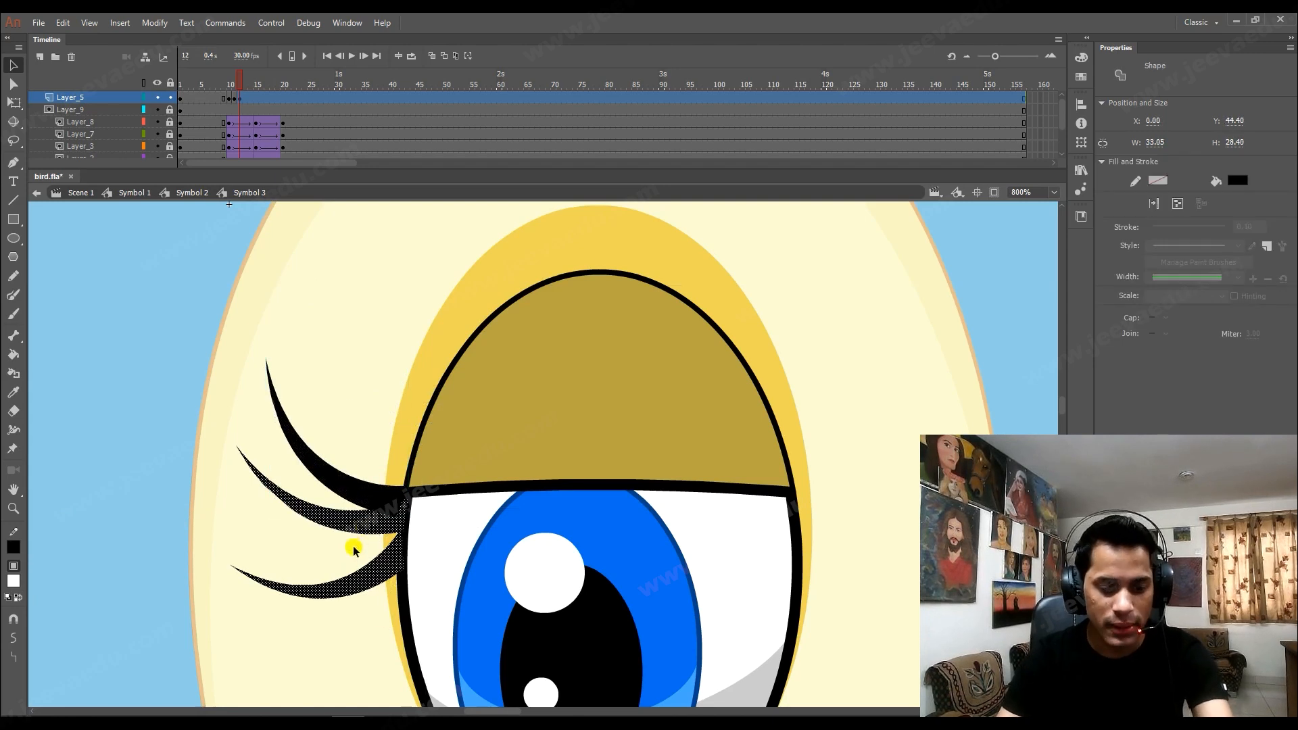
{"action": "left_click", "coordinate": [350, 538]}
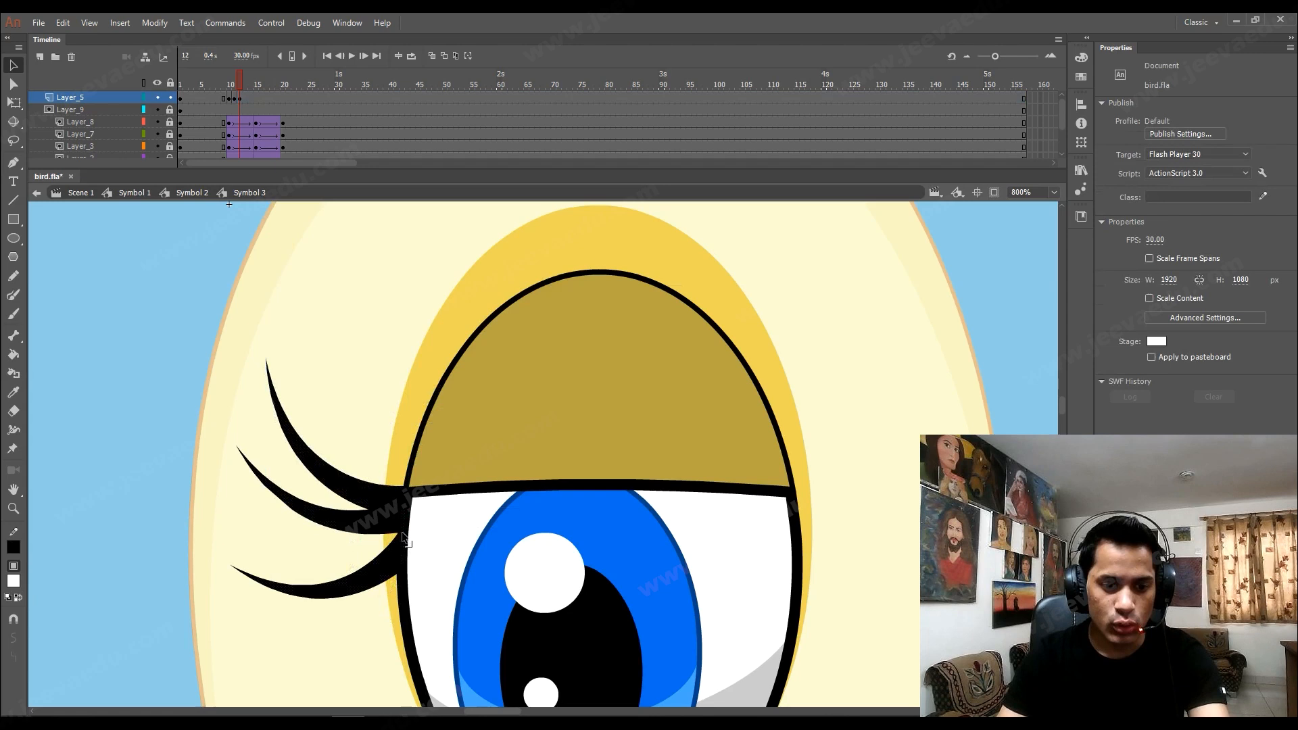
{"action": "left_click", "coordinate": [383, 534]}
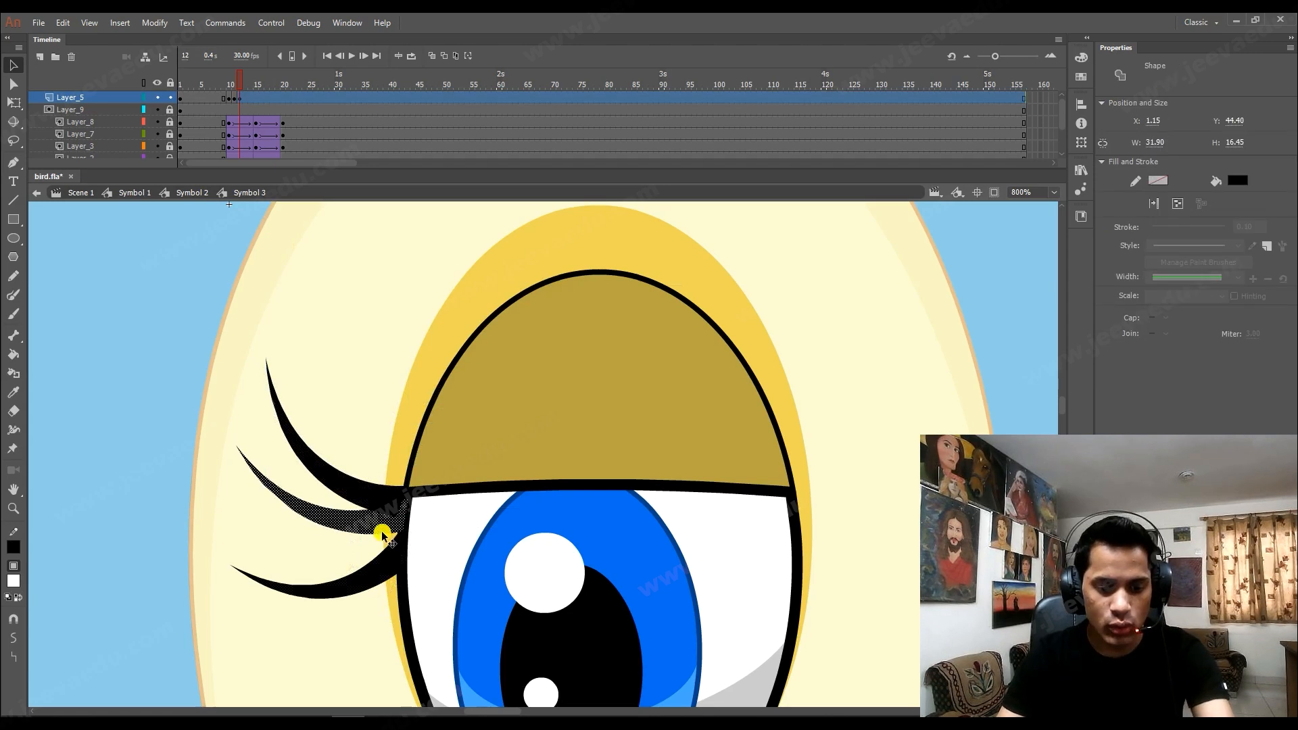
{"action": "key", "text": "ctrl+g"}
{"action": "left_click", "coordinate": [377, 575]}
{"action": "key", "text": "ctrl+g"}
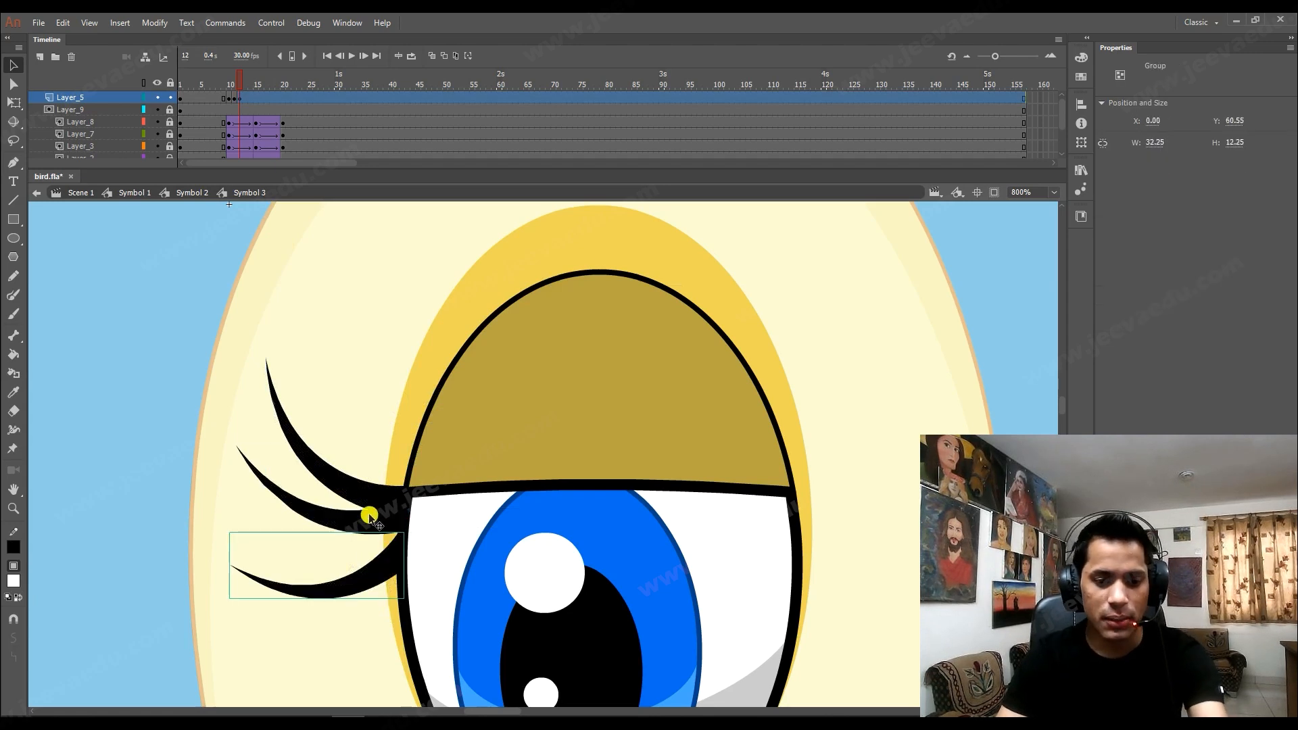
Rotate the larger eye's upper lash downward about its root at frame 12.
{"action": "left_click", "coordinate": [345, 459]}
{"action": "key", "text": "q"}
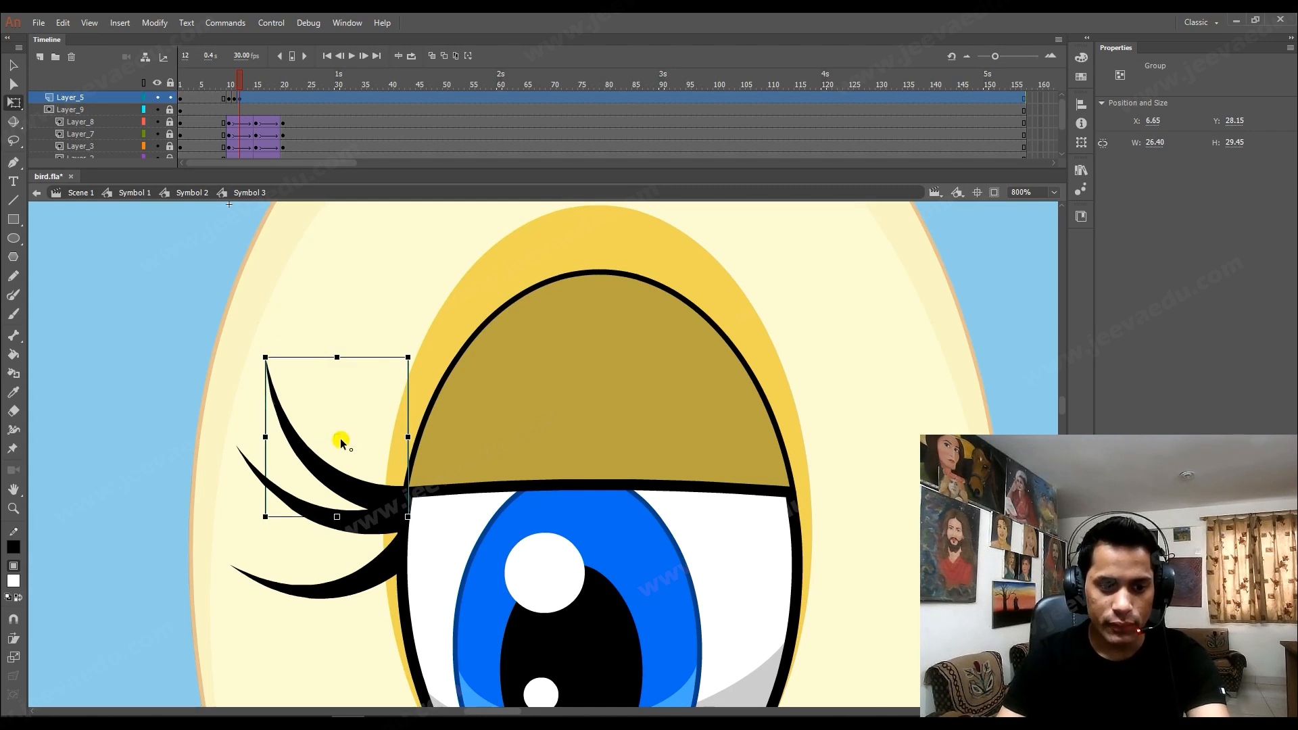
{"action": "left_click_drag", "start_coordinate": [340, 438], "coordinate": [403, 496]}
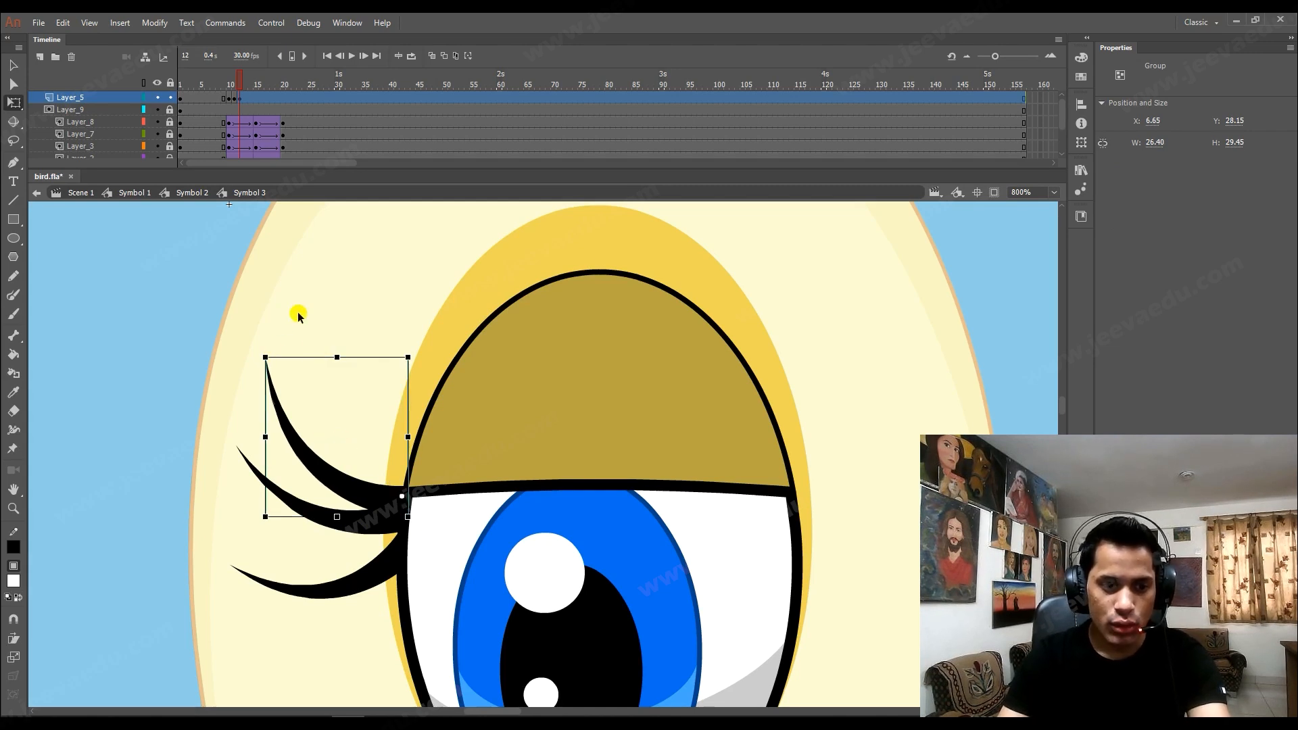
{"action": "left_click_drag", "start_coordinate": [268, 345], "coordinate": [256, 401]}
{"action": "left_click_drag", "start_coordinate": [327, 508], "coordinate": [339, 494]}
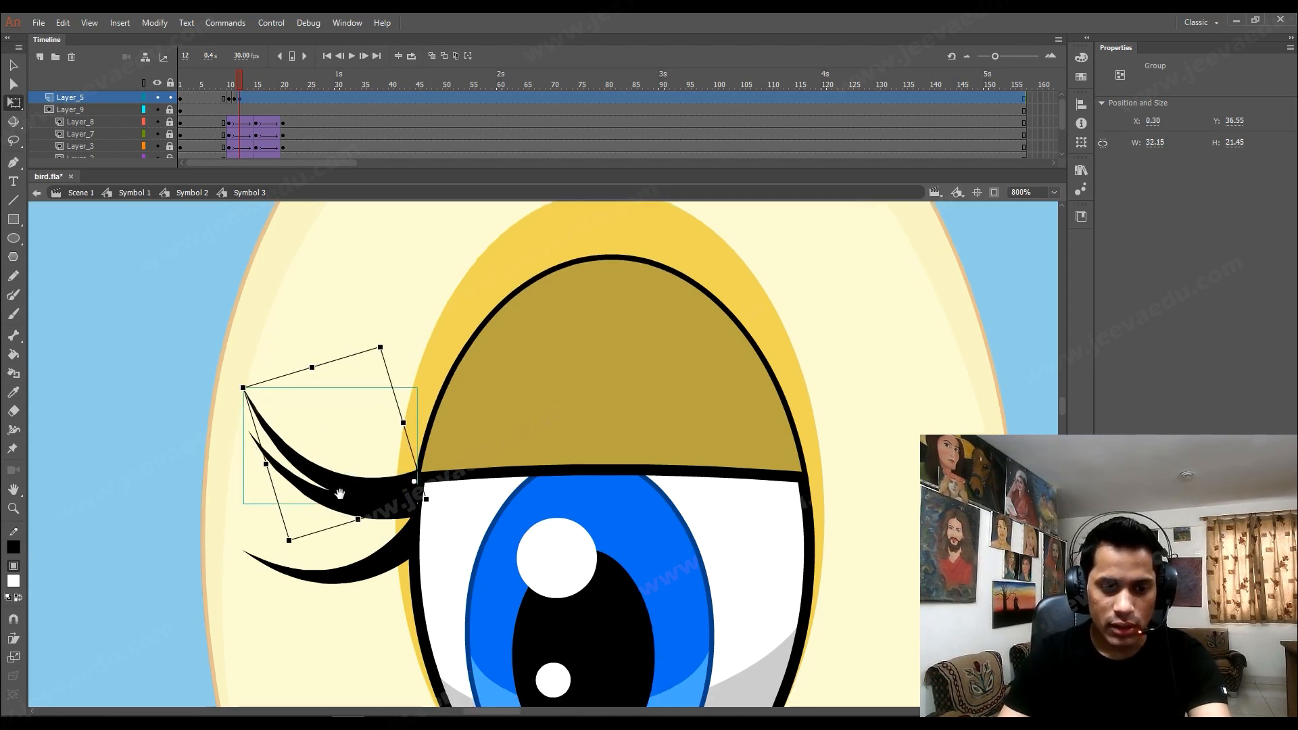
Rotate the larger eye's lower lash slightly upward about its root at frame 12.
{"action": "left_click", "coordinate": [366, 556]}
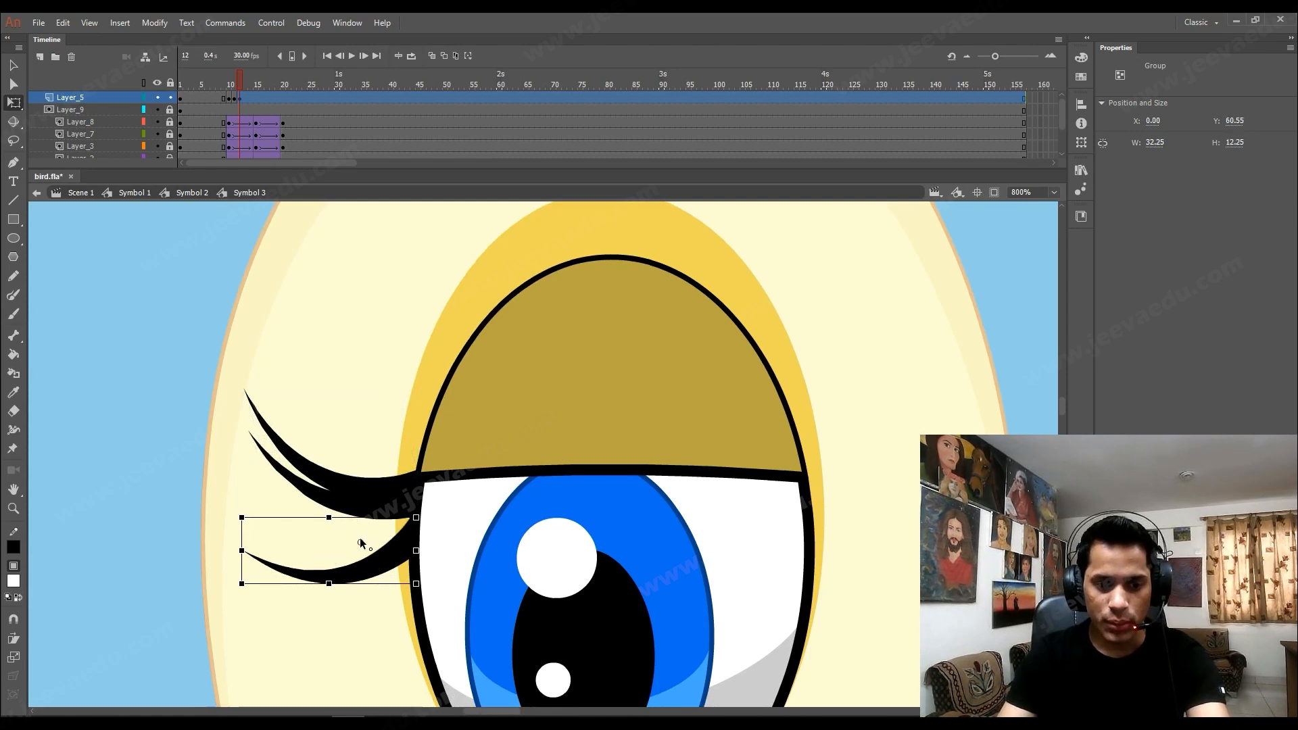
{"action": "left_click", "coordinate": [416, 526]}
{"action": "left_click_drag", "start_coordinate": [391, 522], "coordinate": [378, 490]}
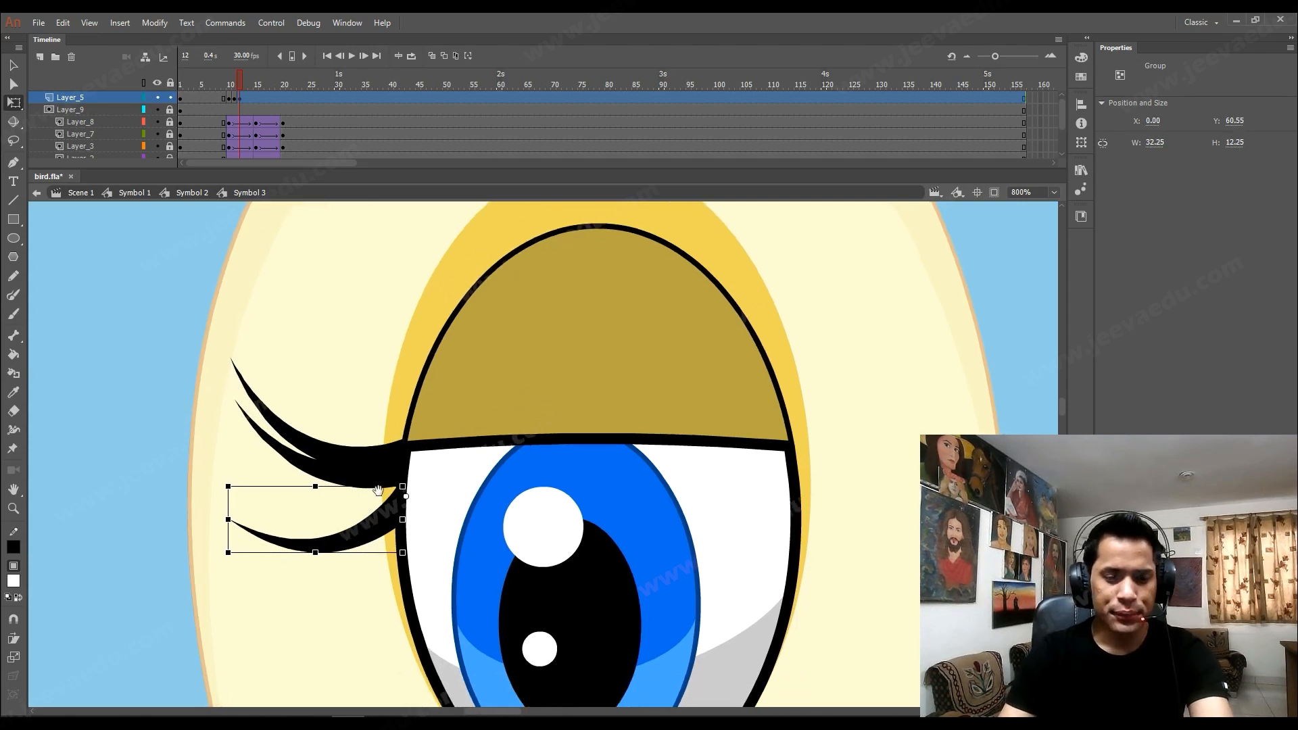
{"action": "left_click_drag", "start_coordinate": [231, 569], "coordinate": [221, 522]}
{"action": "key", "text": "z"}
{"action": "left_click", "coordinate": [322, 489], "text": "alt"}
{"action": "left_click_drag", "start_coordinate": [426, 475], "coordinate": [357, 488]}
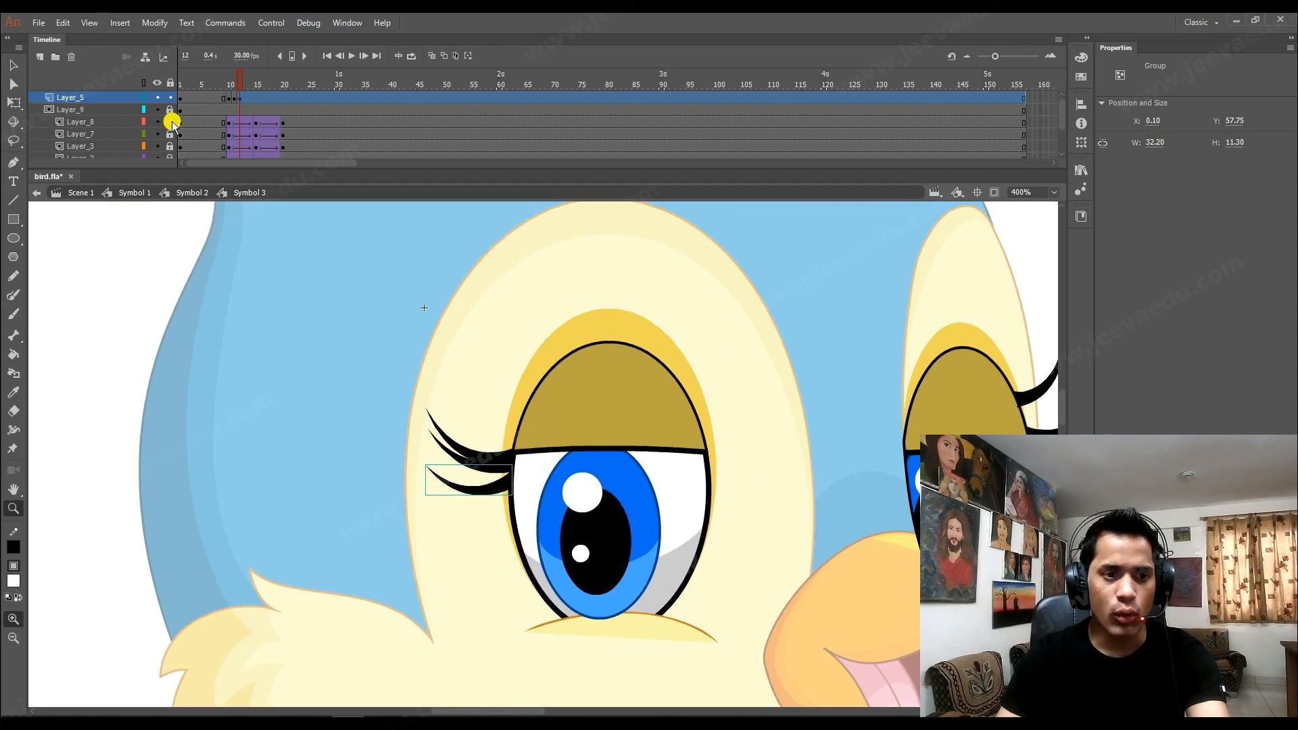
{"action": "left_click_drag", "start_coordinate": [243, 83], "coordinate": [241, 83]}
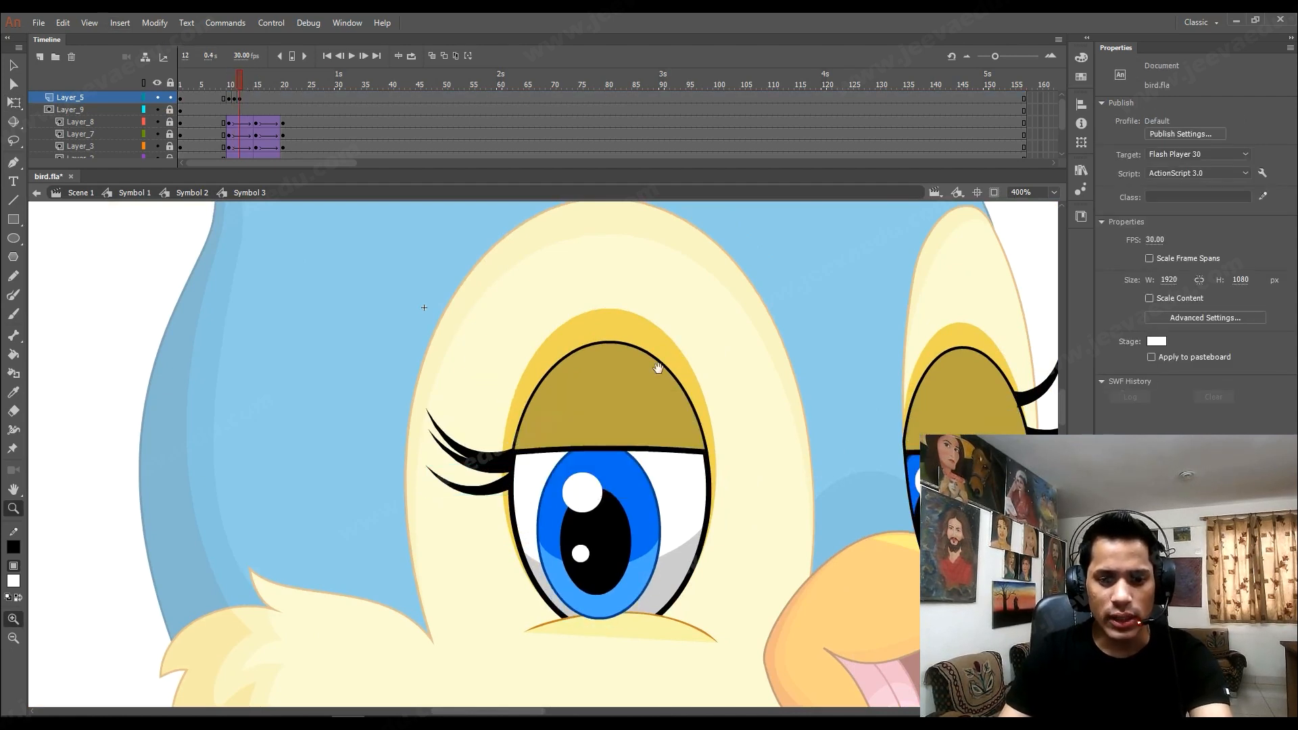
Group the smaller eye's upper, middle and lower lashes separately at frame 12.
{"action": "left_click_drag", "start_coordinate": [658, 368], "coordinate": [491, 354]}
{"action": "left_click_drag", "start_coordinate": [936, 403], "coordinate": [758, 398]}
{"action": "left_click", "coordinate": [626, 380]}
{"action": "left_click_drag", "start_coordinate": [626, 380], "coordinate": [690, 248]}
{"action": "key", "text": "v"}
{"action": "left_click", "coordinate": [731, 309]}
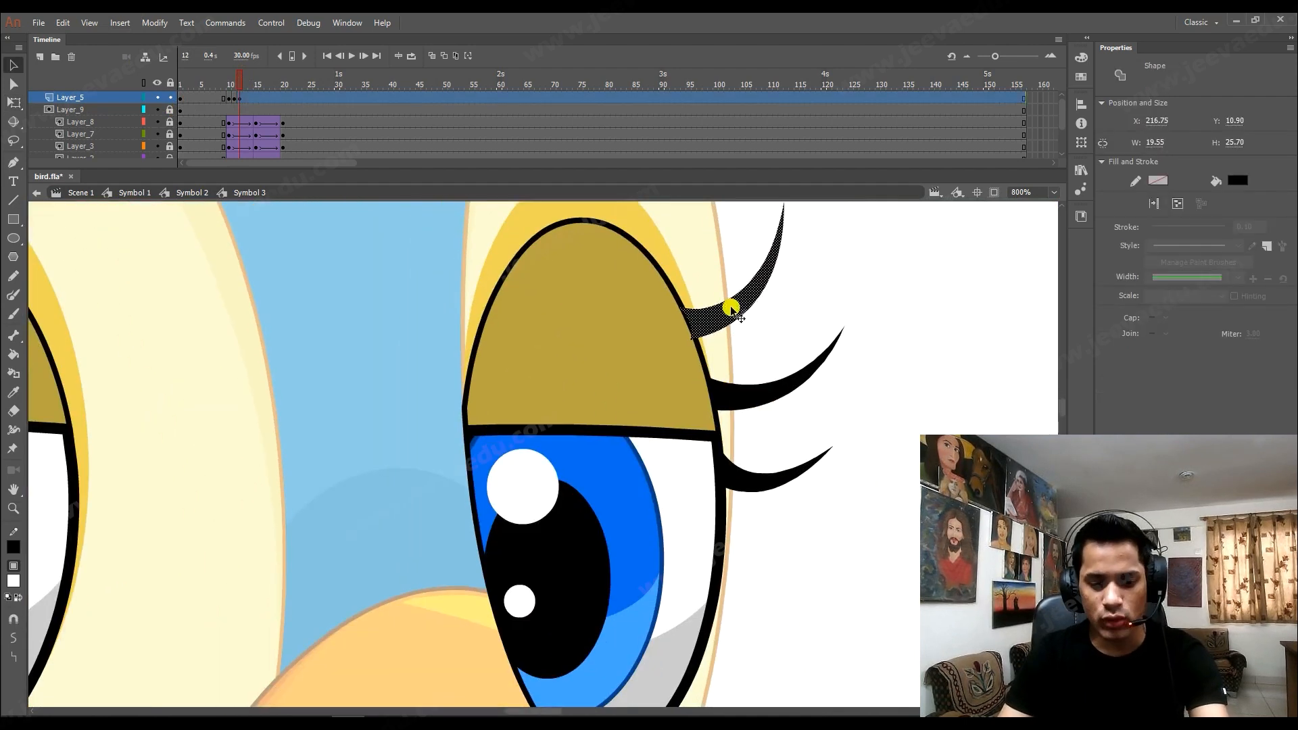
{"action": "key", "text": "ctrl+g"}
{"action": "left_click", "coordinate": [754, 400]}
{"action": "key", "text": "ctrl+g"}
{"action": "left_click", "coordinate": [749, 487]}
{"action": "key", "text": "ctrl+g"}
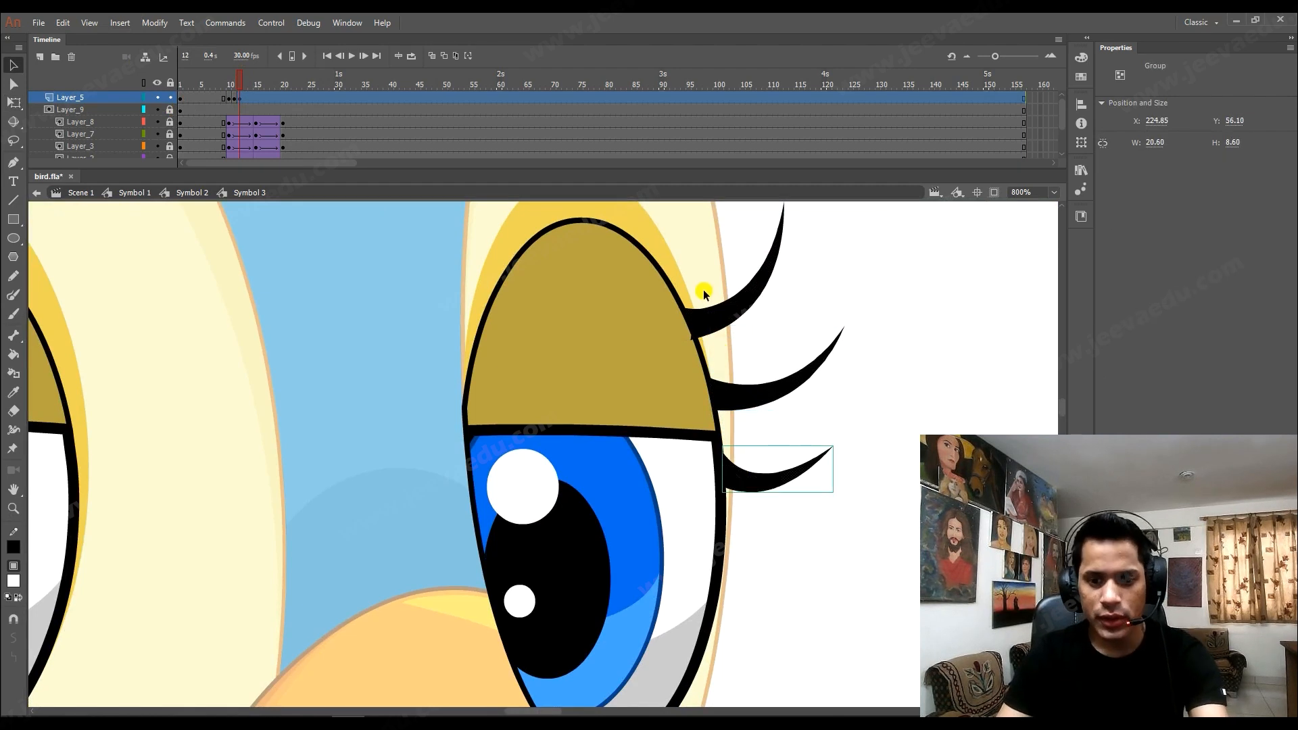
Lower the smaller eye's middle lash to the eyelid's edge and rotate it downward.
{"action": "left_click_drag", "start_coordinate": [740, 414], "coordinate": [744, 429]}
{"action": "key", "text": "q"}
{"action": "left_click", "coordinate": [782, 408]}
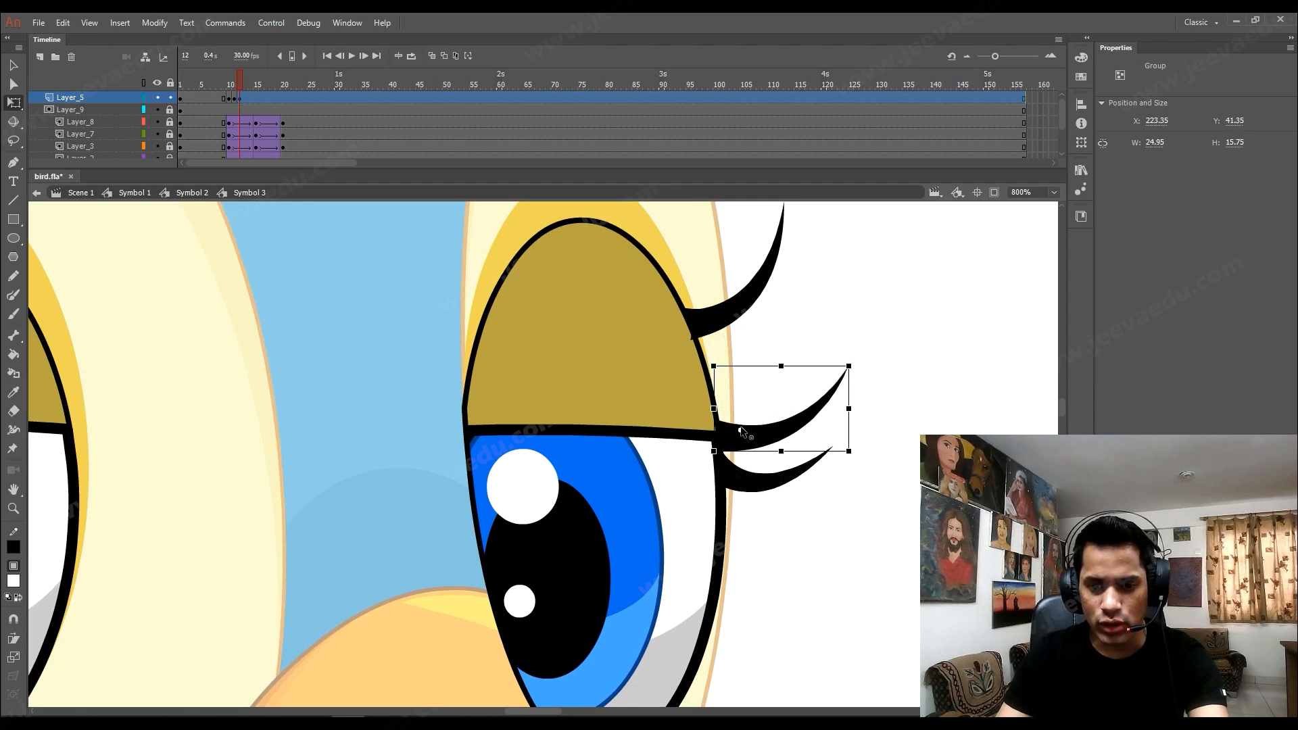
{"action": "left_click_drag", "start_coordinate": [855, 361], "coordinate": [864, 414]}
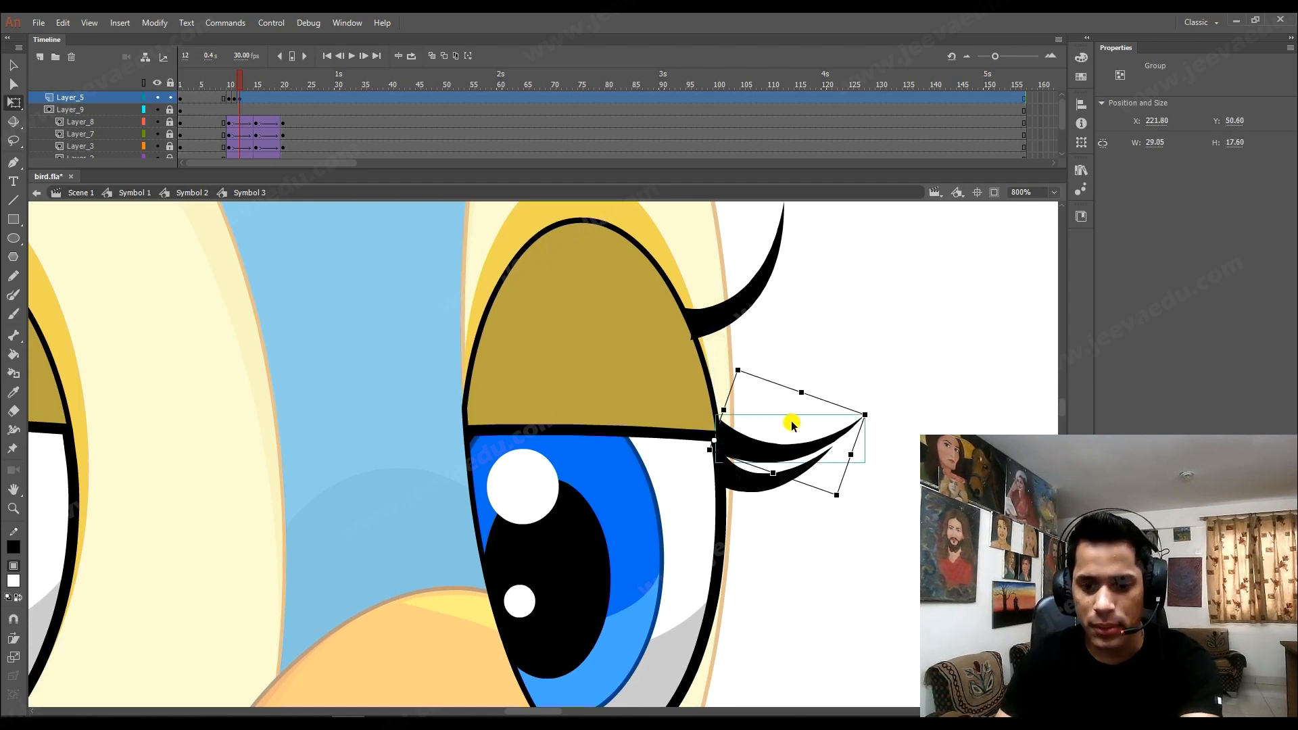
Rotate the smaller eye's upper lash outward and move it down to the eyelid's edge.
{"action": "left_click", "coordinate": [745, 304]}
{"action": "left_click_drag", "start_coordinate": [852, 288], "coordinate": [857, 334]}
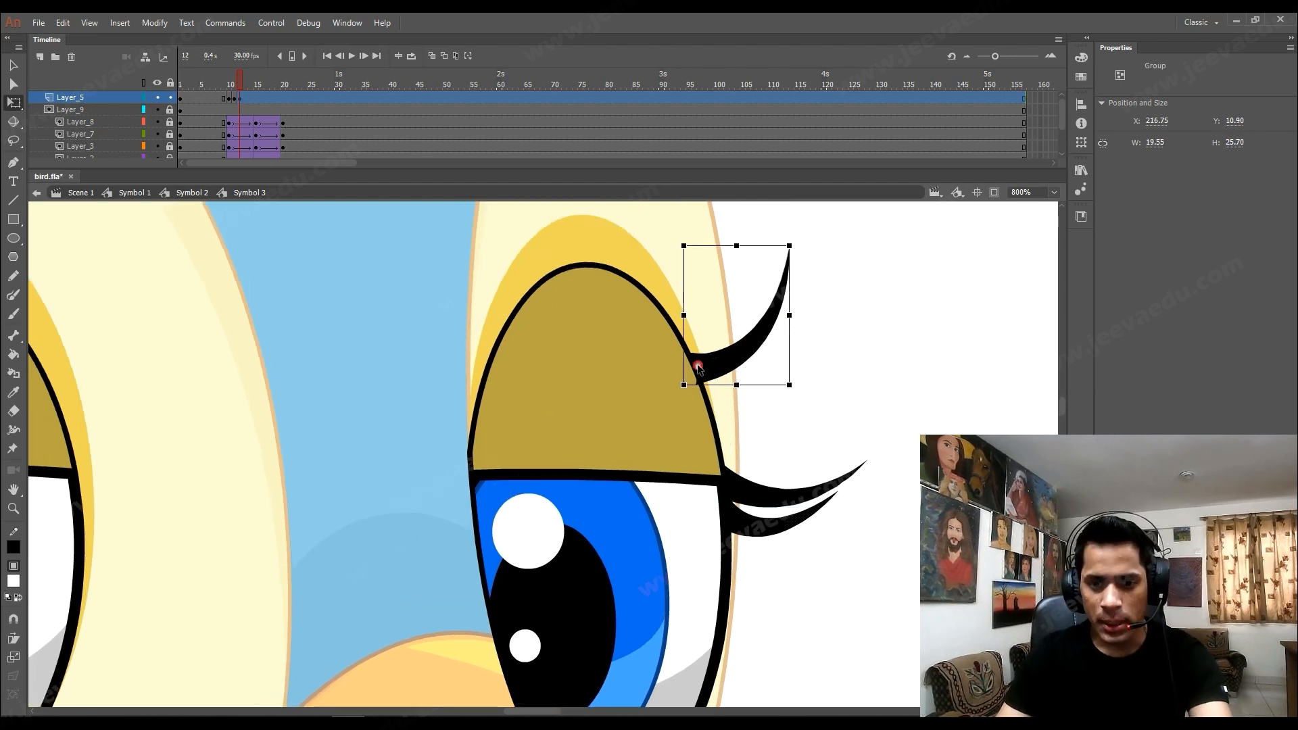
{"action": "left_click_drag", "start_coordinate": [792, 244], "coordinate": [837, 296]}
{"action": "left_click_drag", "start_coordinate": [757, 369], "coordinate": [780, 463]}
Reshape the root of the smaller eye's upper lash inside its group so that it joins the eyelid's outline.
{"action": "key", "text": "z"}
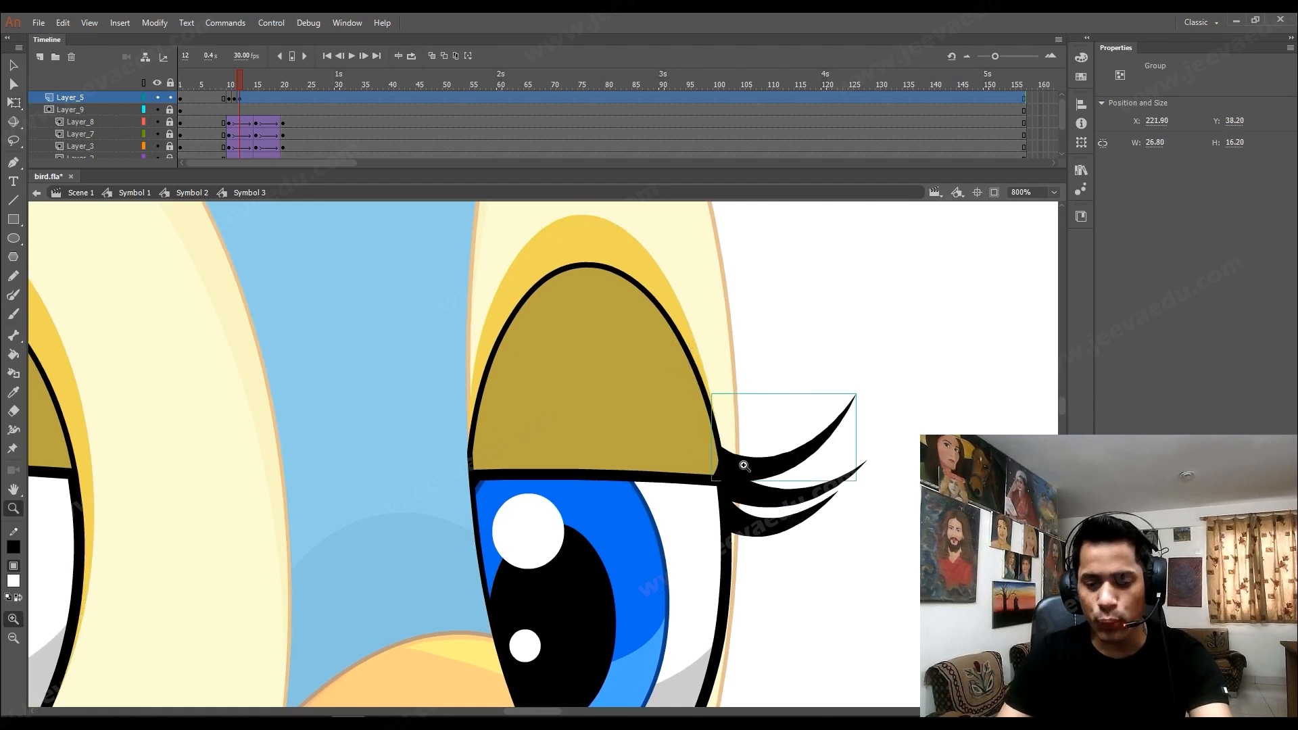
{"action": "left_click", "coordinate": [743, 466]}
{"action": "key", "text": "v"}
{"action": "double_click", "coordinate": [517, 473]}
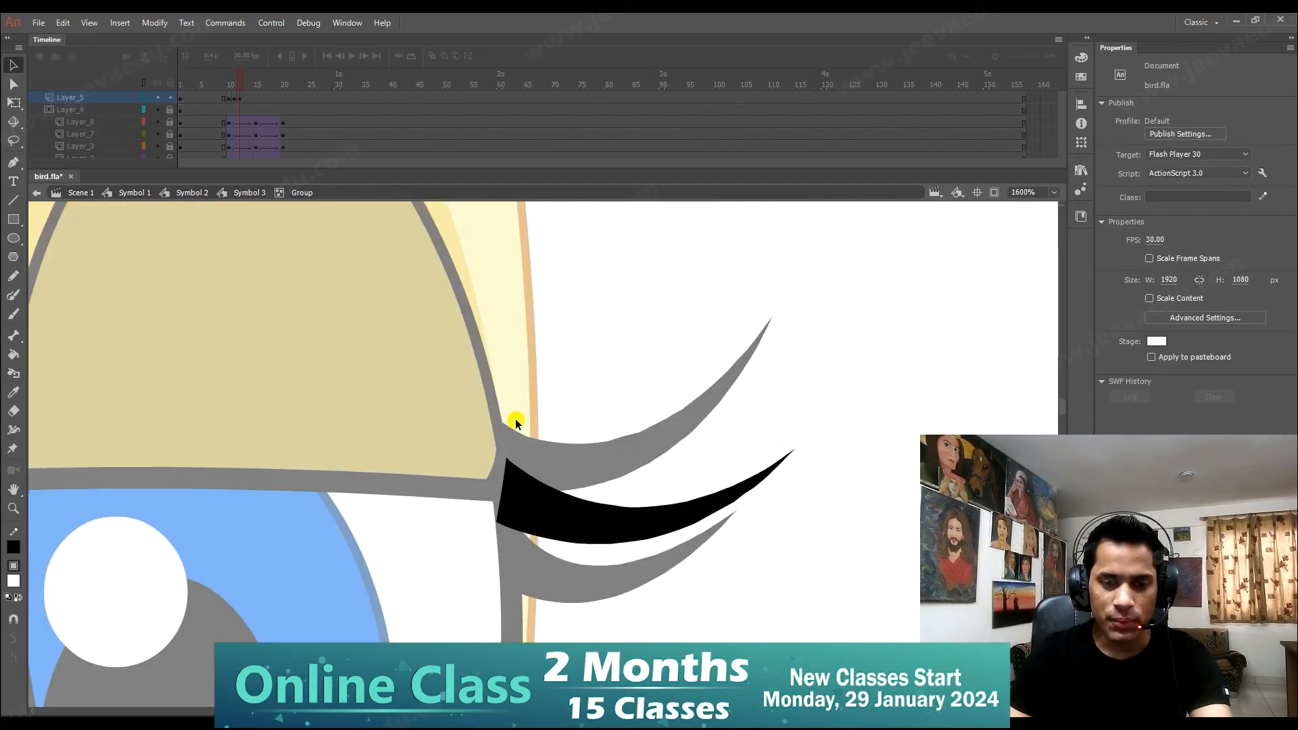
{"action": "double_click", "coordinate": [508, 448]}
{"action": "double_click", "coordinate": [509, 448]}
{"action": "left_click", "coordinate": [539, 418]}
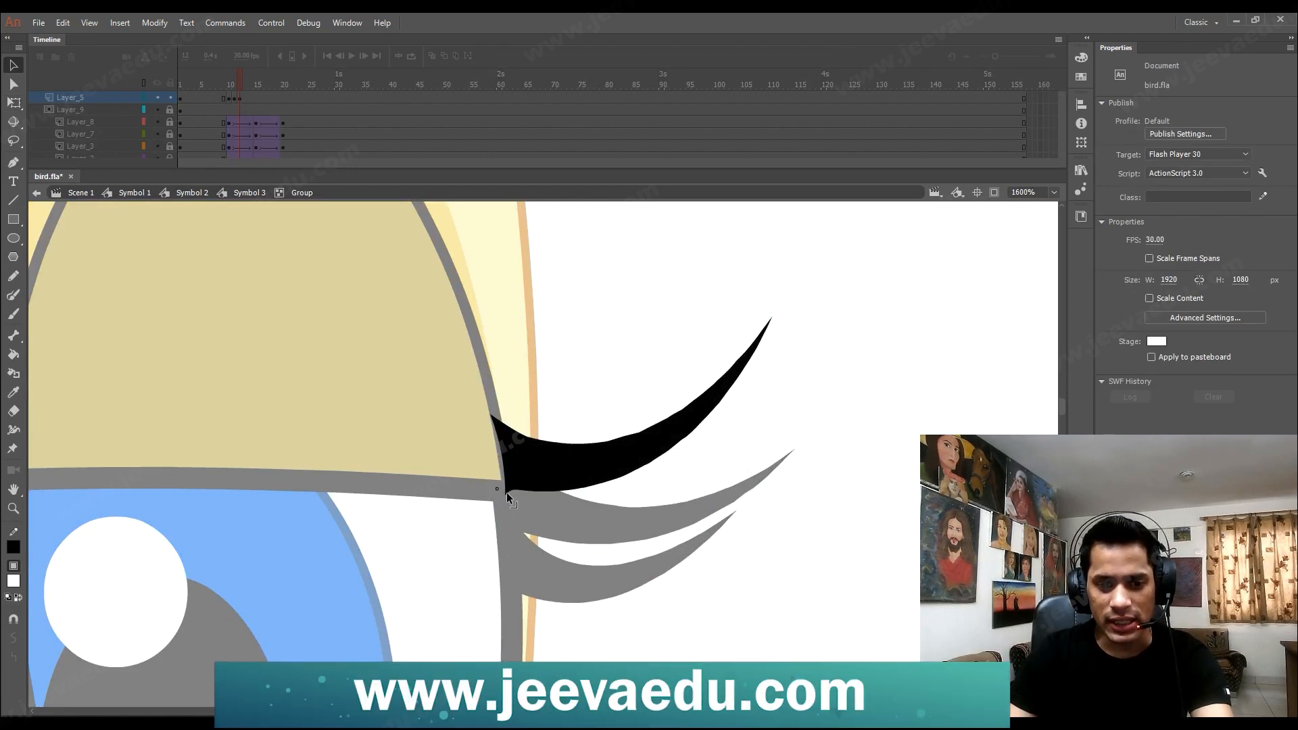
{"action": "double_click", "coordinate": [543, 386]}
{"action": "left_click", "coordinate": [542, 386]}
Lower the smaller eye's lashes slightly along the eyelid's edge and adjust the lower lash's rotation at frame 12.
{"action": "key", "text": "z"}
{"action": "left_click", "coordinate": [528, 481], "text": "alt"}
{"action": "left_click_drag", "start_coordinate": [562, 471], "coordinate": [660, 455]}
{"action": "left_click", "coordinate": [465, 473], "text": "alt"}
{"action": "left_click", "coordinate": [560, 433]}
{"action": "key", "text": "v"}
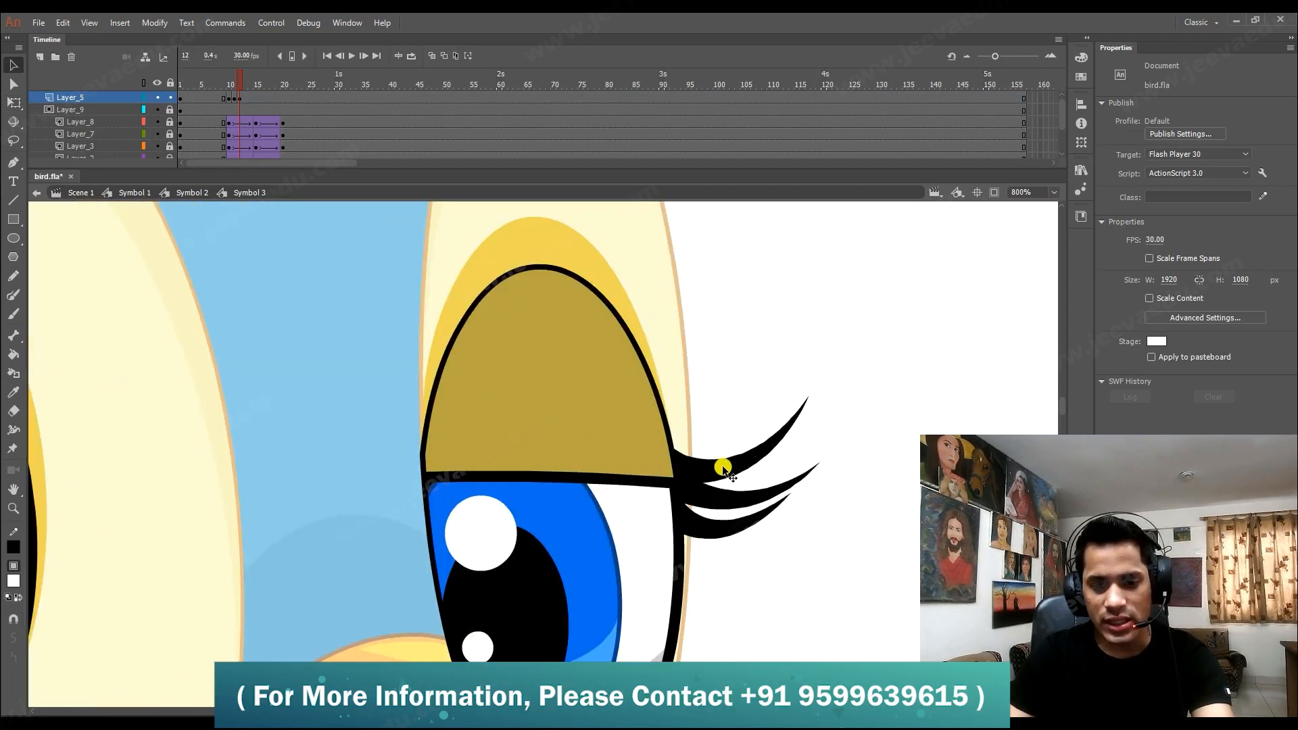
{"action": "left_click", "coordinate": [723, 468]}
{"action": "left_click_drag", "start_coordinate": [709, 511], "coordinate": [677, 529]}
{"action": "left_click", "coordinate": [705, 561]}
{"action": "key", "text": "q"}
{"action": "left_click_drag", "start_coordinate": [808, 520], "coordinate": [804, 520]}
{"action": "key", "text": "z"}
{"action": "left_click", "coordinate": [592, 538], "text": "alt"}
{"action": "left_click_drag", "start_coordinate": [526, 540], "coordinate": [758, 557]}
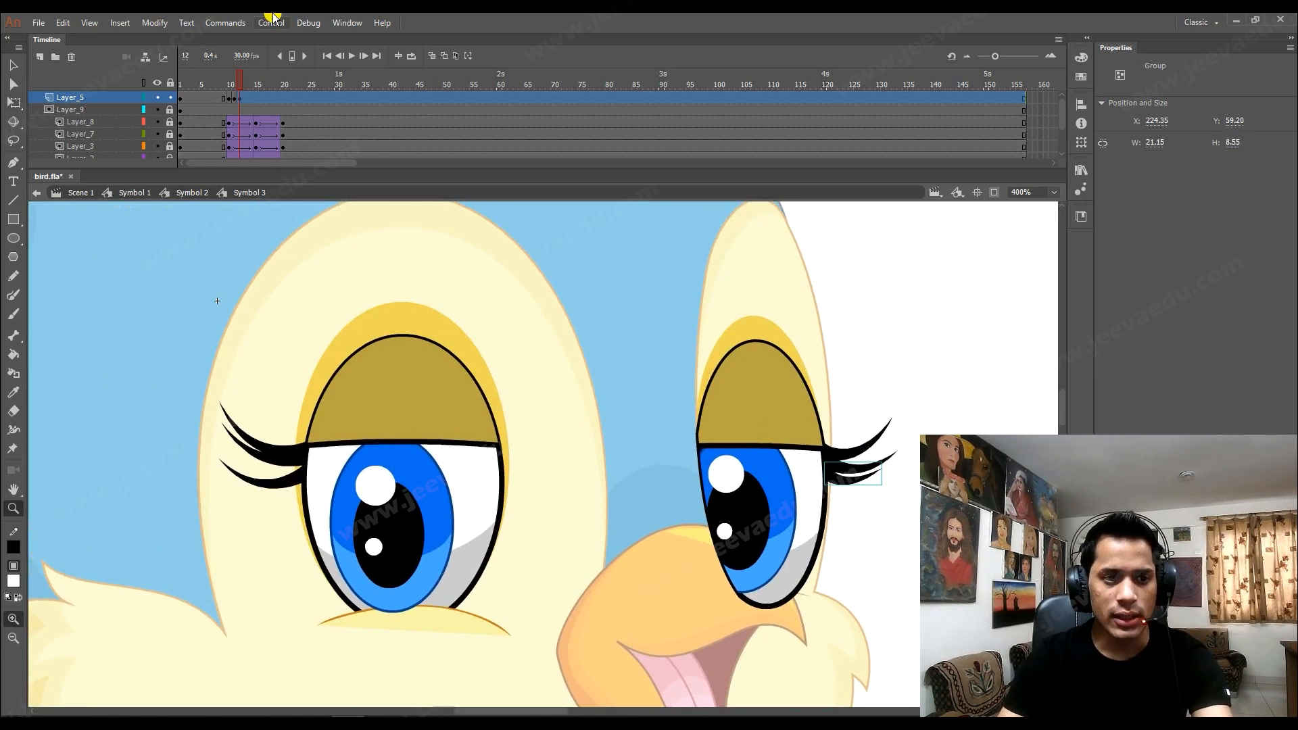
Insert a keyframe at frame 13 on Layer_5 and move the larger eye's lashes down to the eyelid's edge.
{"action": "left_click", "coordinate": [247, 98]}
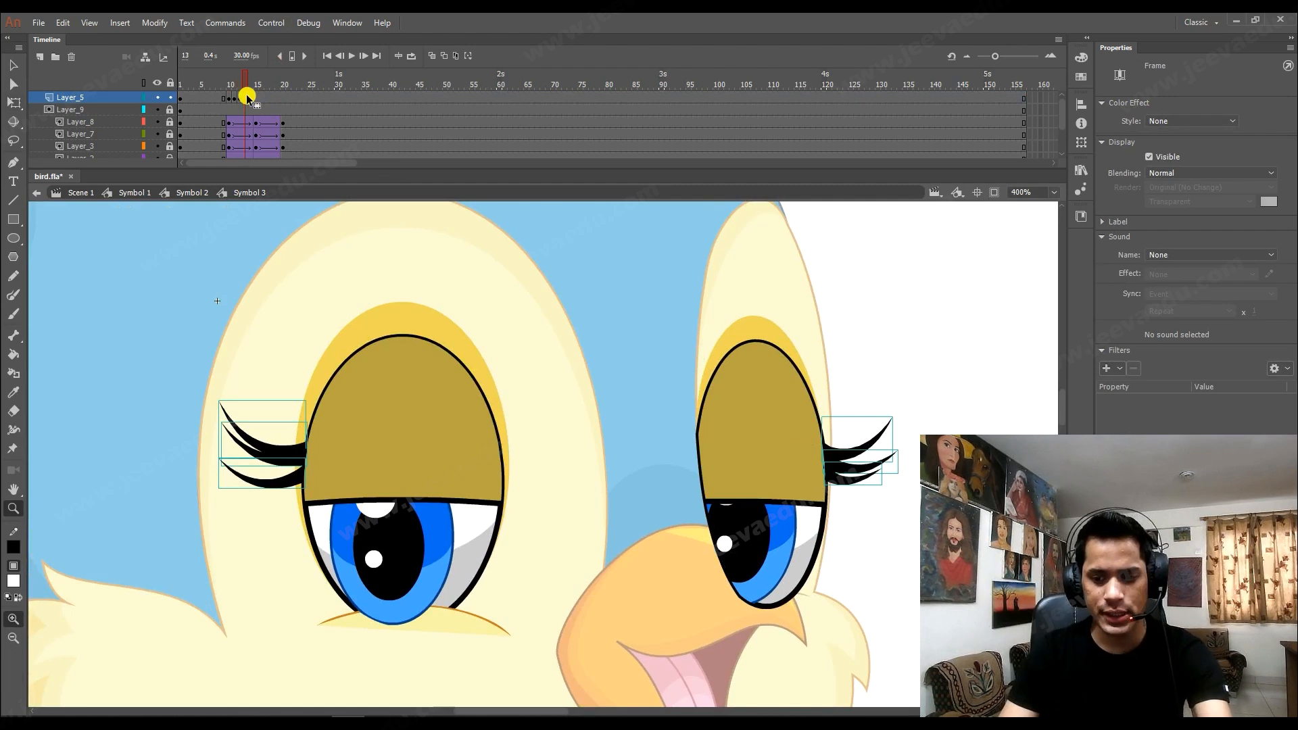
{"action": "left_click", "coordinate": [342, 455]}
{"action": "key", "text": "v"}
{"action": "left_click_drag", "start_coordinate": [347, 353], "coordinate": [352, 441]}
{"action": "left_click_drag", "start_coordinate": [355, 328], "coordinate": [372, 588]}
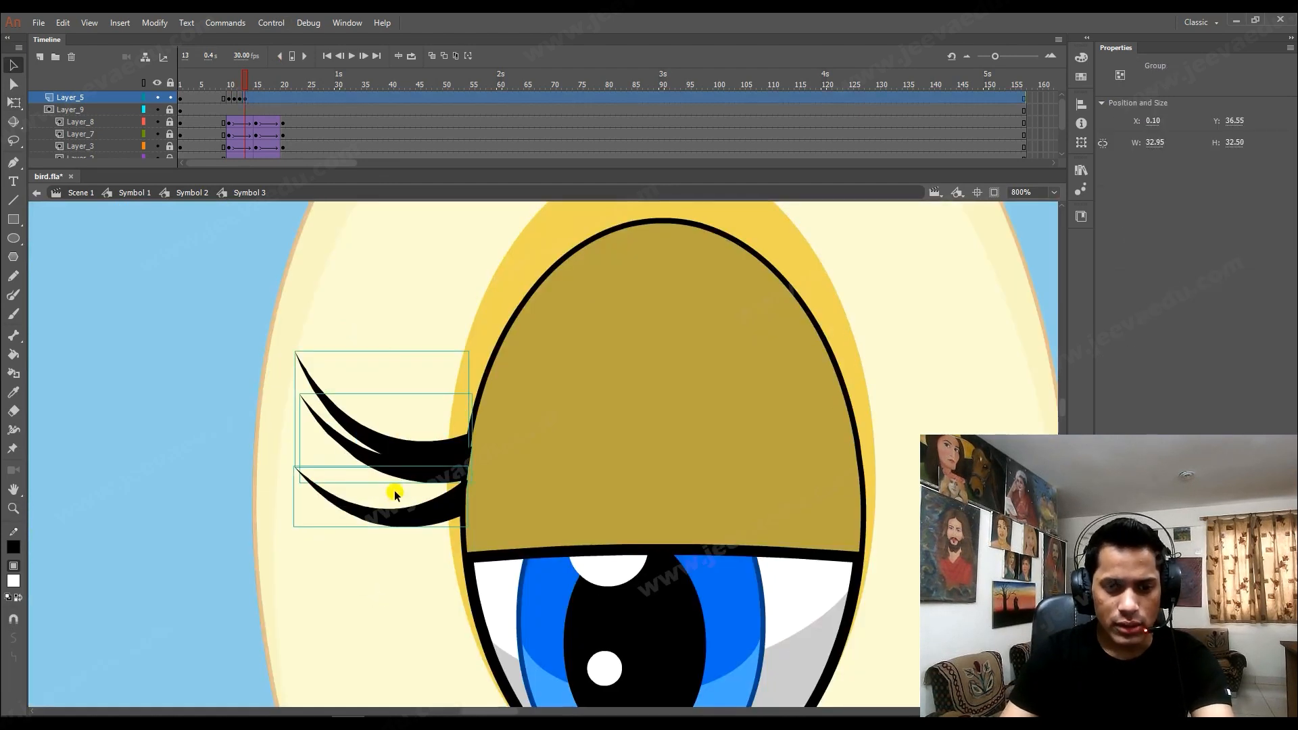
{"action": "left_click_drag", "start_coordinate": [424, 468], "coordinate": [420, 586]}
{"action": "key", "text": "ctrl+minus"}
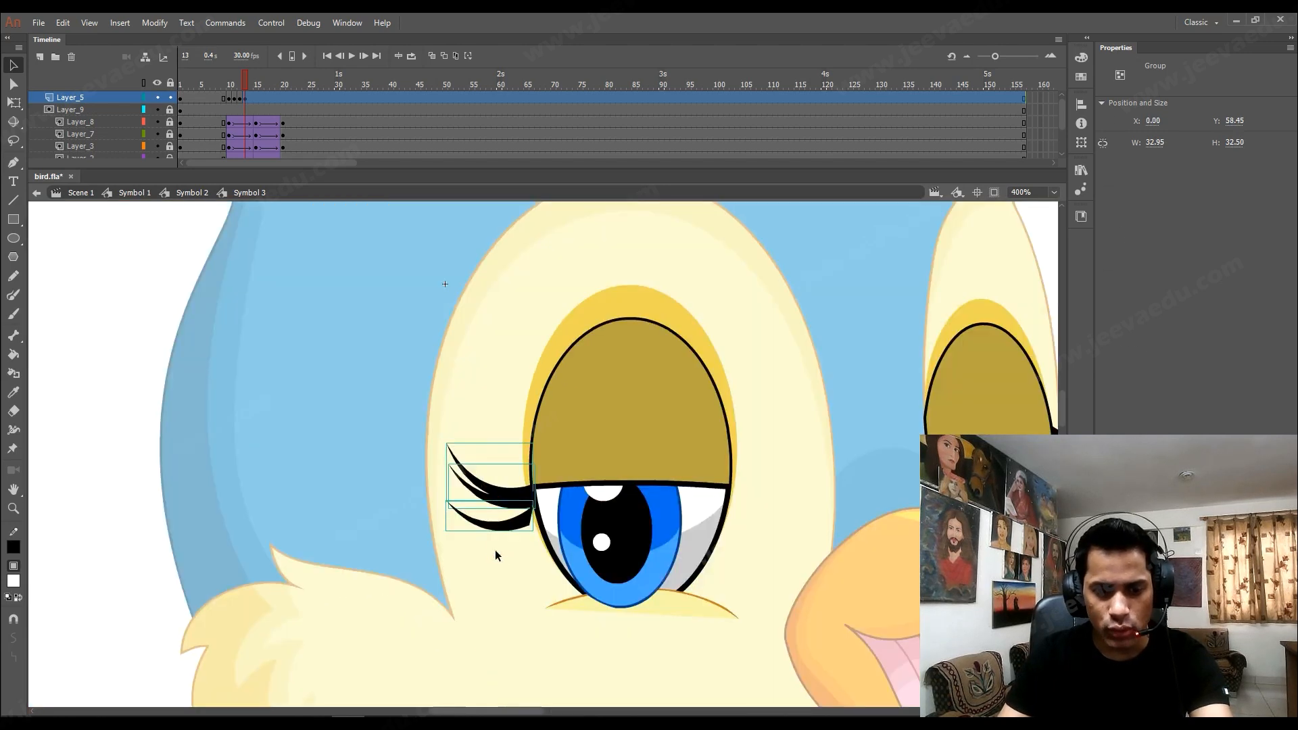
Move the larger eye's lower lash up against the other two lashes at frame 13.
{"action": "left_click", "coordinate": [507, 534]}
{"action": "left_click_drag", "start_coordinate": [506, 526], "coordinate": [505, 509]}
{"action": "left_click_drag", "start_coordinate": [763, 463], "coordinate": [478, 437]}
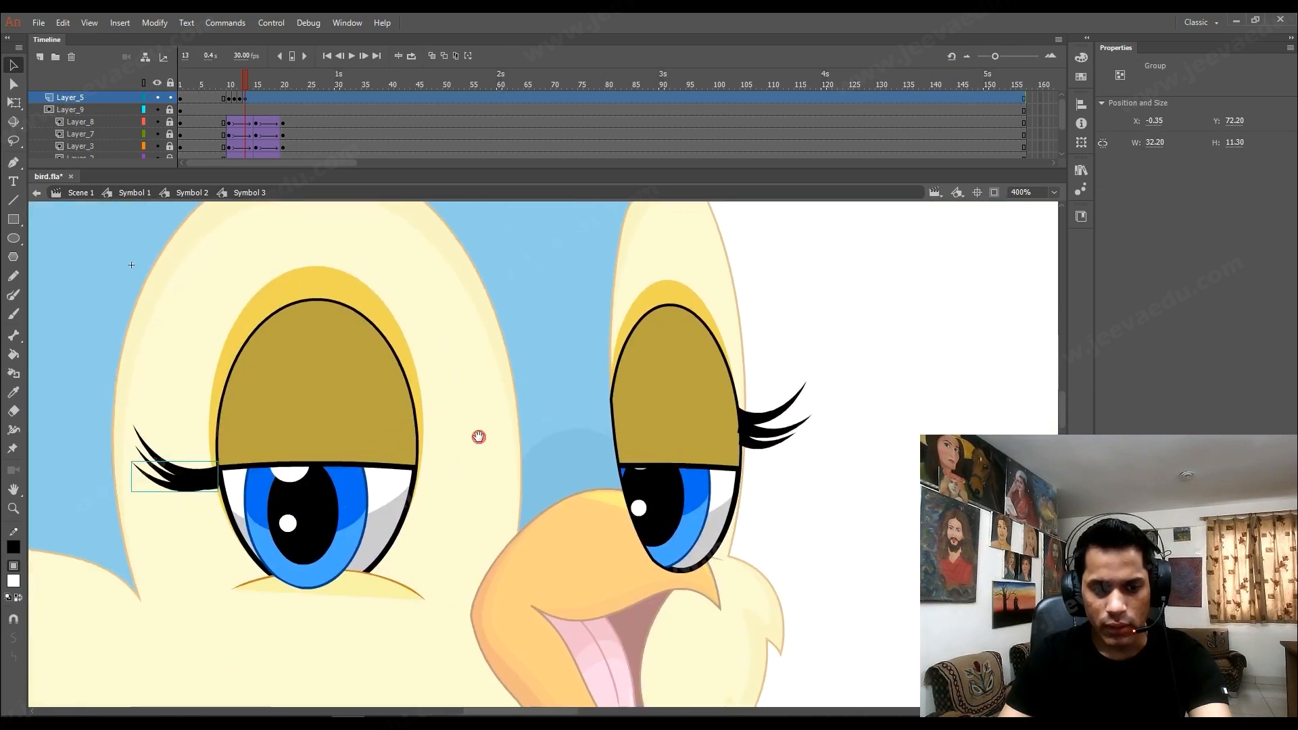
{"action": "mouse_move", "coordinate": [251, 73]}
{"action": "left_mouse_down"}
{"action": "mouse_move", "coordinate": [196, 95]}
{"action": "mouse_move", "coordinate": [256, 92]}
{"action": "left_mouse_up"}
{"action": "left_click", "coordinate": [244, 90]}
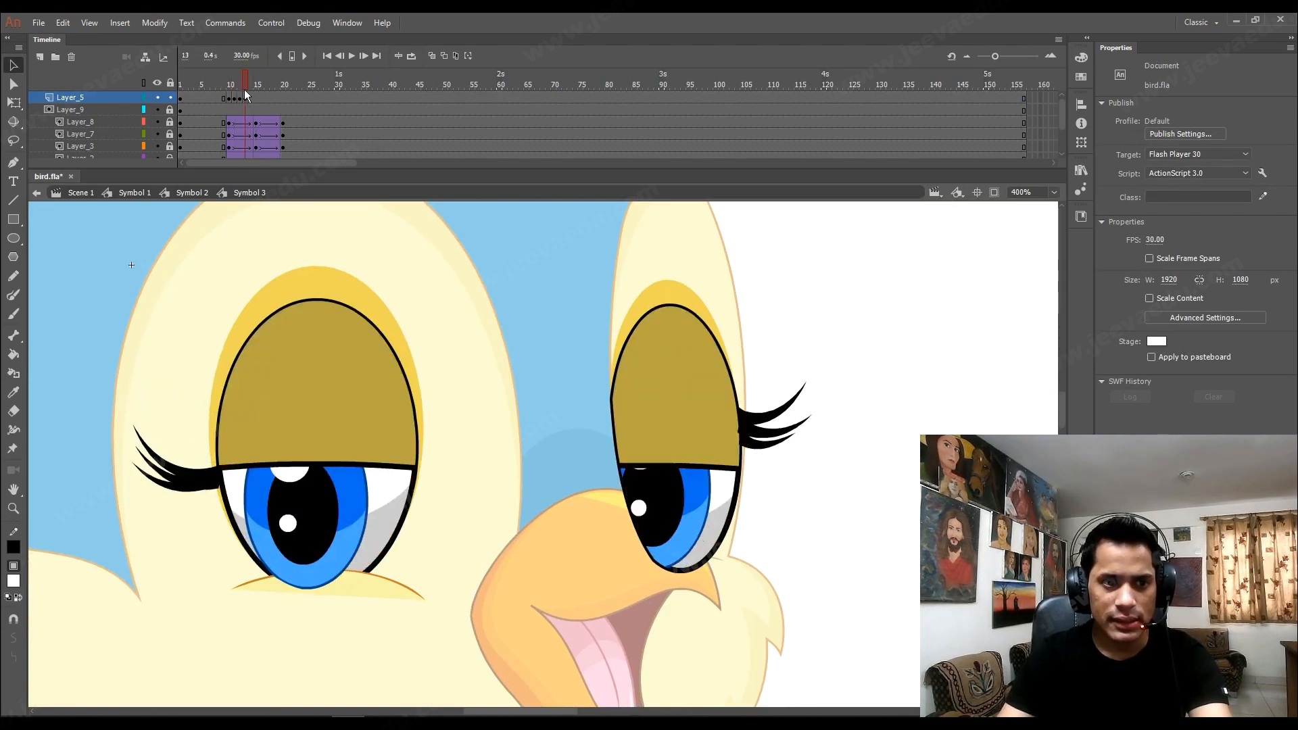
Try to shift the larger eye's lower lash upward at its root, and undo the change.
{"action": "key", "text": "z"}
{"action": "left_click", "coordinate": [393, 501]}
{"action": "key", "text": "v"}
{"action": "left_click_drag", "start_coordinate": [294, 457], "coordinate": [327, 452]}
{"action": "left_click", "coordinate": [228, 405]}
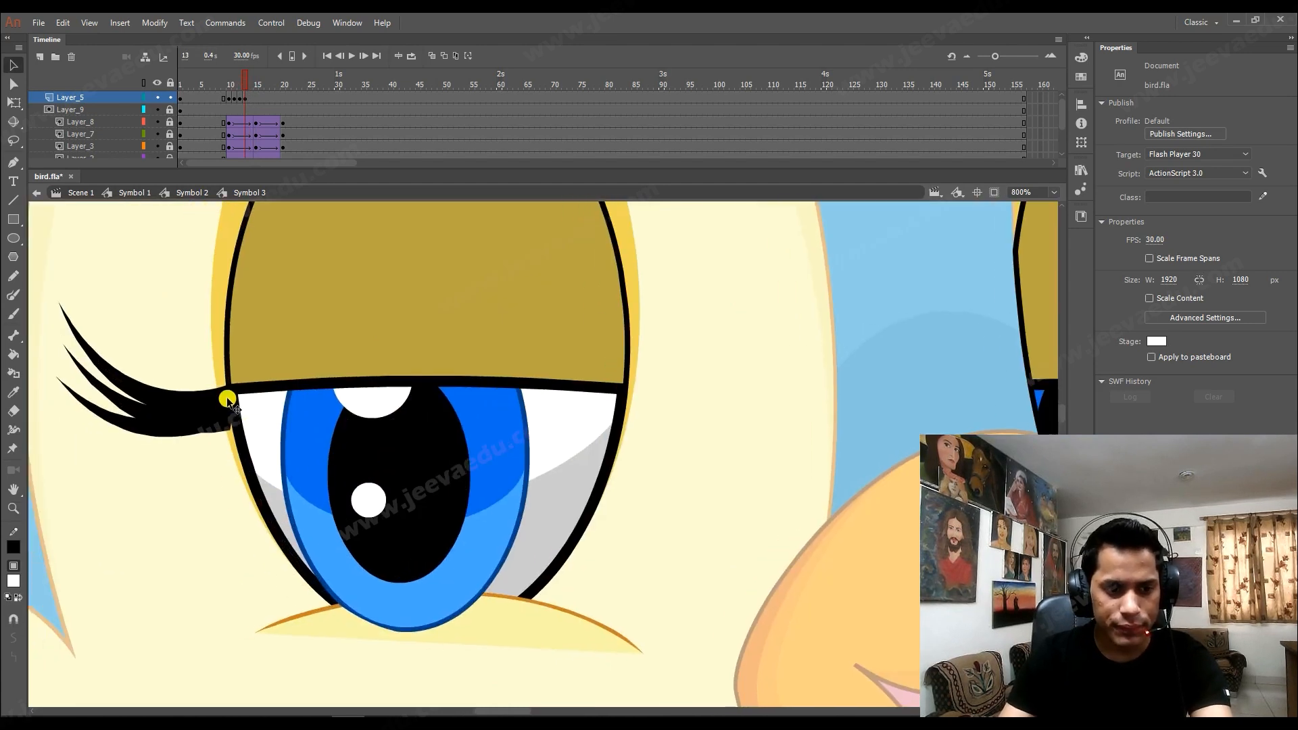
{"action": "key", "text": "z"}
{"action": "left_click", "coordinate": [231, 412]}
{"action": "mouse_move", "coordinate": [294, 405]}
{"action": "left_mouse_down"}
{"action": "mouse_move", "coordinate": [260, 403]}
{"action": "mouse_move", "coordinate": [313, 414]}
{"action": "left_mouse_up"}
{"action": "key", "text": "v"}
{"action": "left_click", "coordinate": [408, 444]}
{"action": "left_click", "coordinate": [481, 446]}
{"action": "mouse_move", "coordinate": [481, 447]}
{"action": "left_mouse_down"}
{"action": "mouse_move", "coordinate": [538, 457]}
{"action": "mouse_move", "coordinate": [486, 430]}
{"action": "left_mouse_up"}
{"action": "key", "text": "ctrl+z"}
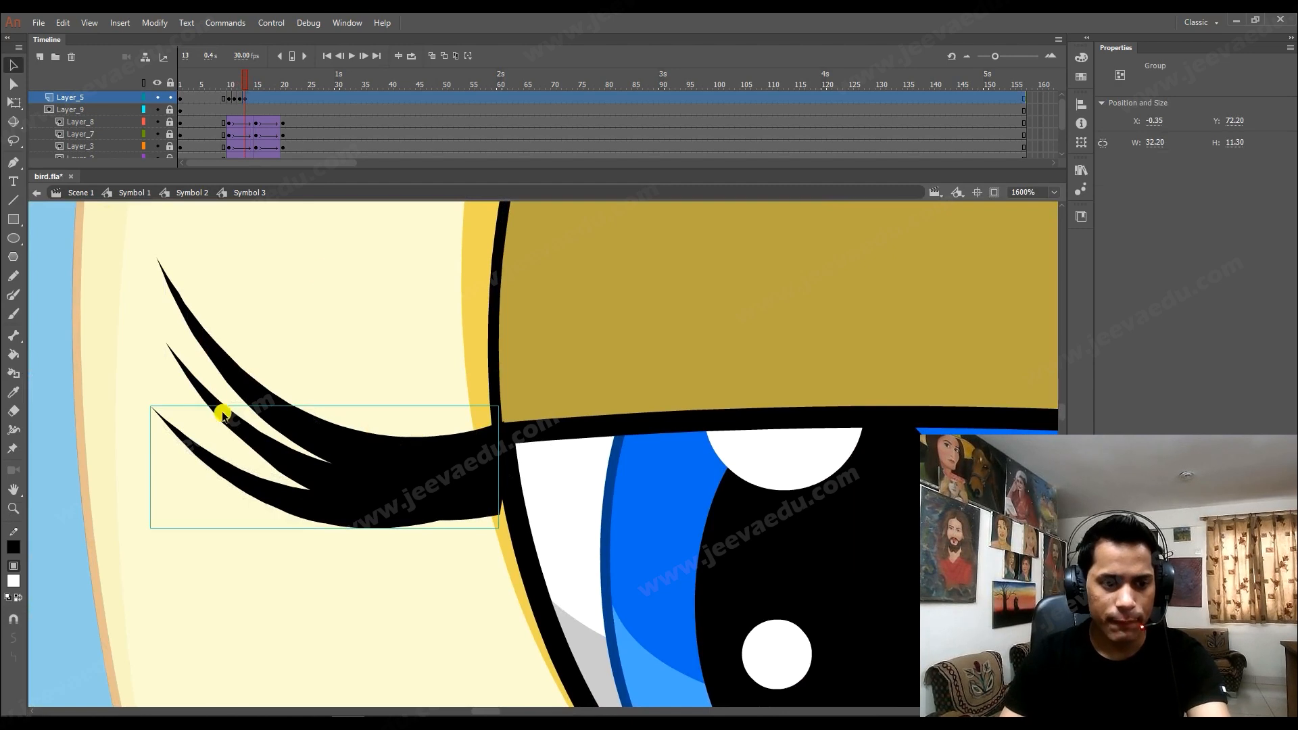
Shift the larger eye's upper lash toward the lid and reshape its root to taper into the eyelid's edge.
{"action": "left_click", "coordinate": [229, 383]}
{"action": "left_click_drag", "start_coordinate": [336, 451], "coordinate": [375, 423]}
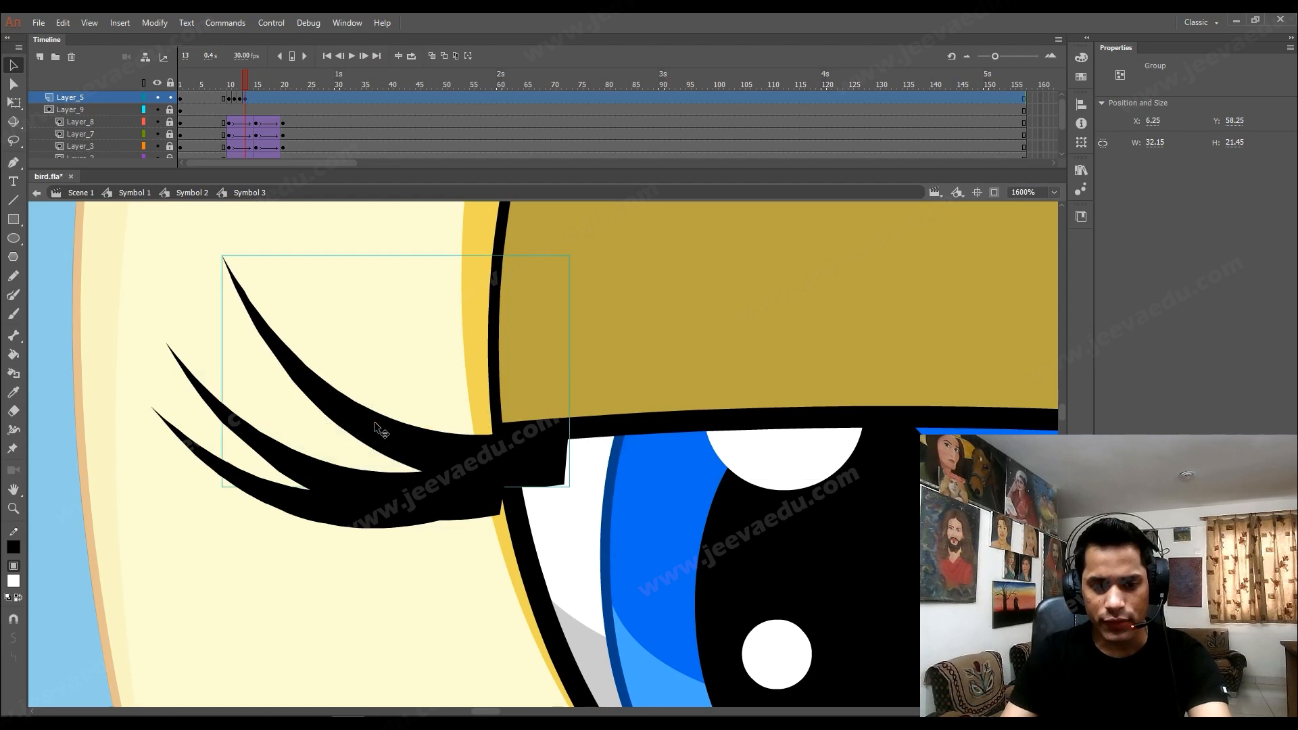
{"action": "double_click", "coordinate": [529, 457]}
{"action": "left_click", "coordinate": [571, 532]}
{"action": "left_click_drag", "start_coordinate": [563, 484], "coordinate": [607, 428]}
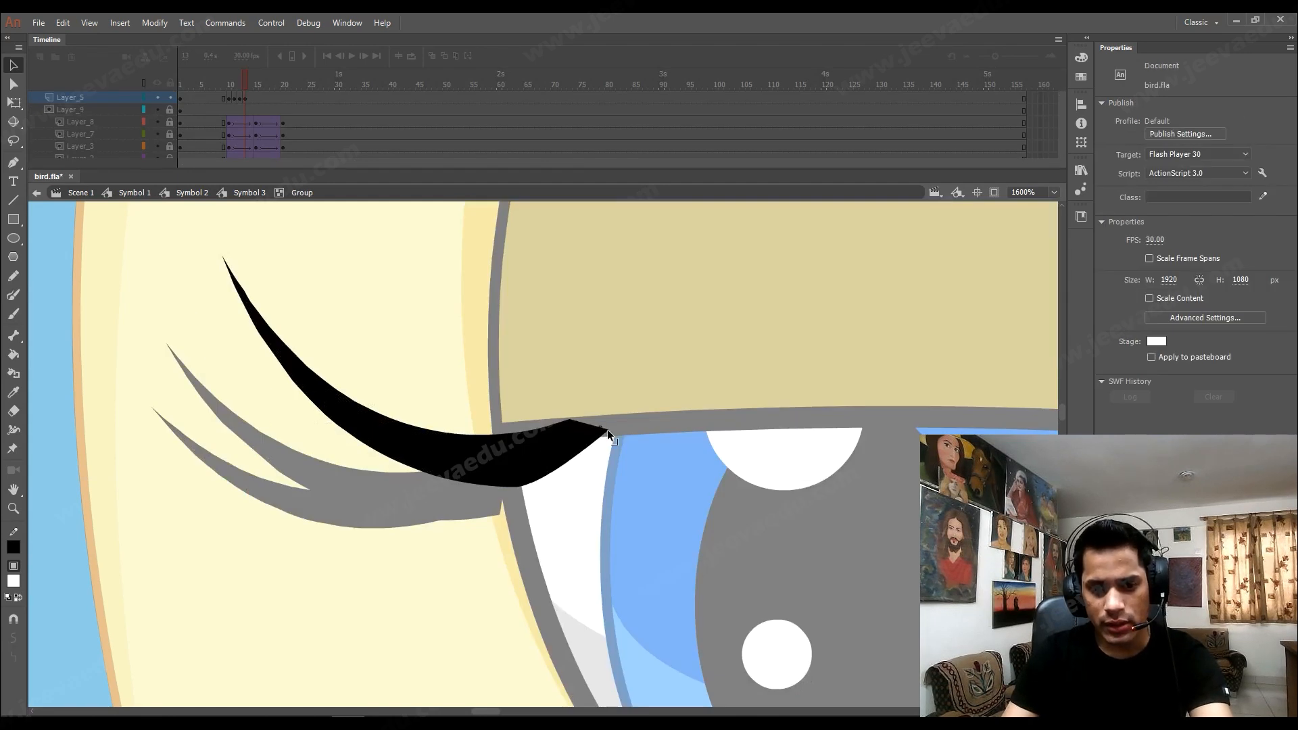
{"action": "left_click_drag", "start_coordinate": [526, 485], "coordinate": [531, 476]}
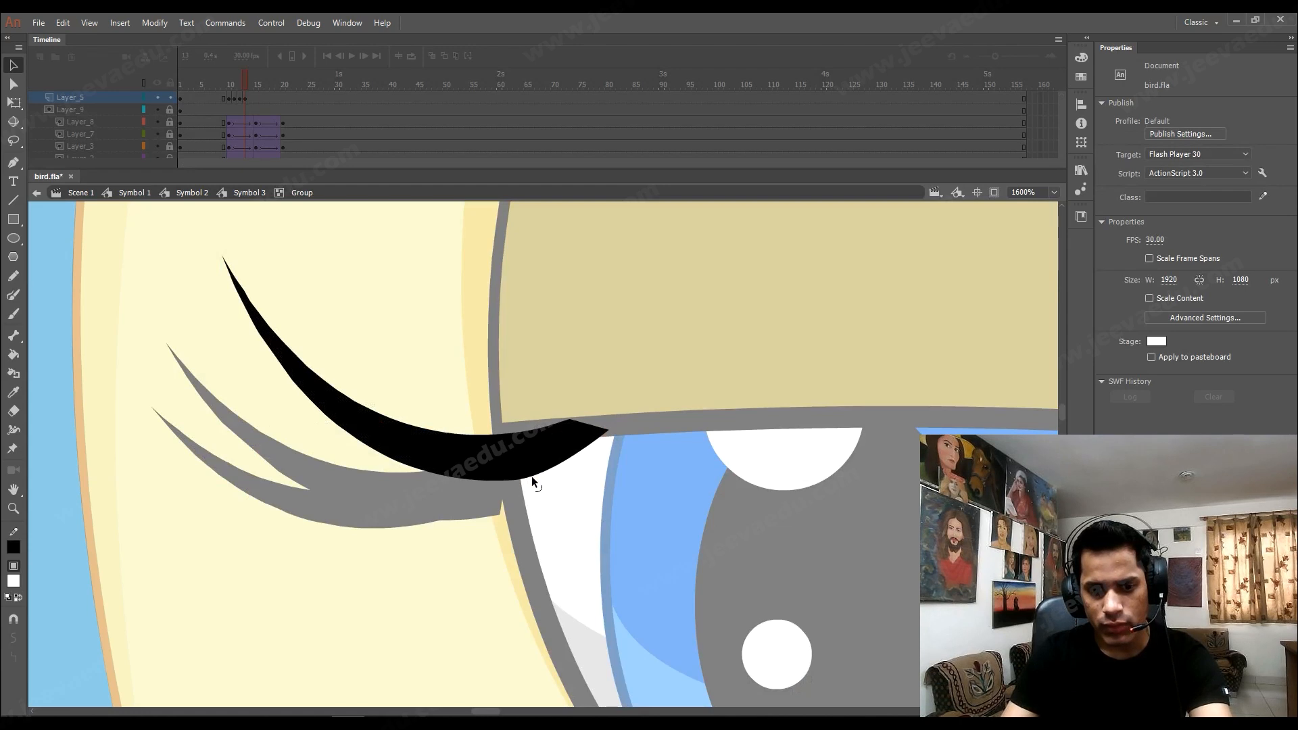
{"action": "double_click", "coordinate": [417, 366]}
Raise the larger eye's middle and lower lashes closer to the upper lash at frame 13.
{"action": "left_click", "coordinate": [418, 492]}
{"action": "left_click_drag", "start_coordinate": [416, 490], "coordinate": [418, 475]}
{"action": "left_click_drag", "start_coordinate": [448, 519], "coordinate": [448, 483]}
Reshape the root of the larger eye's middle lash inside its group so that it blends into the lid line.
{"action": "left_click", "coordinate": [505, 419]}
{"action": "left_click", "coordinate": [505, 419]}
{"action": "double_click", "coordinate": [506, 420]}
{"action": "left_click", "coordinate": [481, 386]}
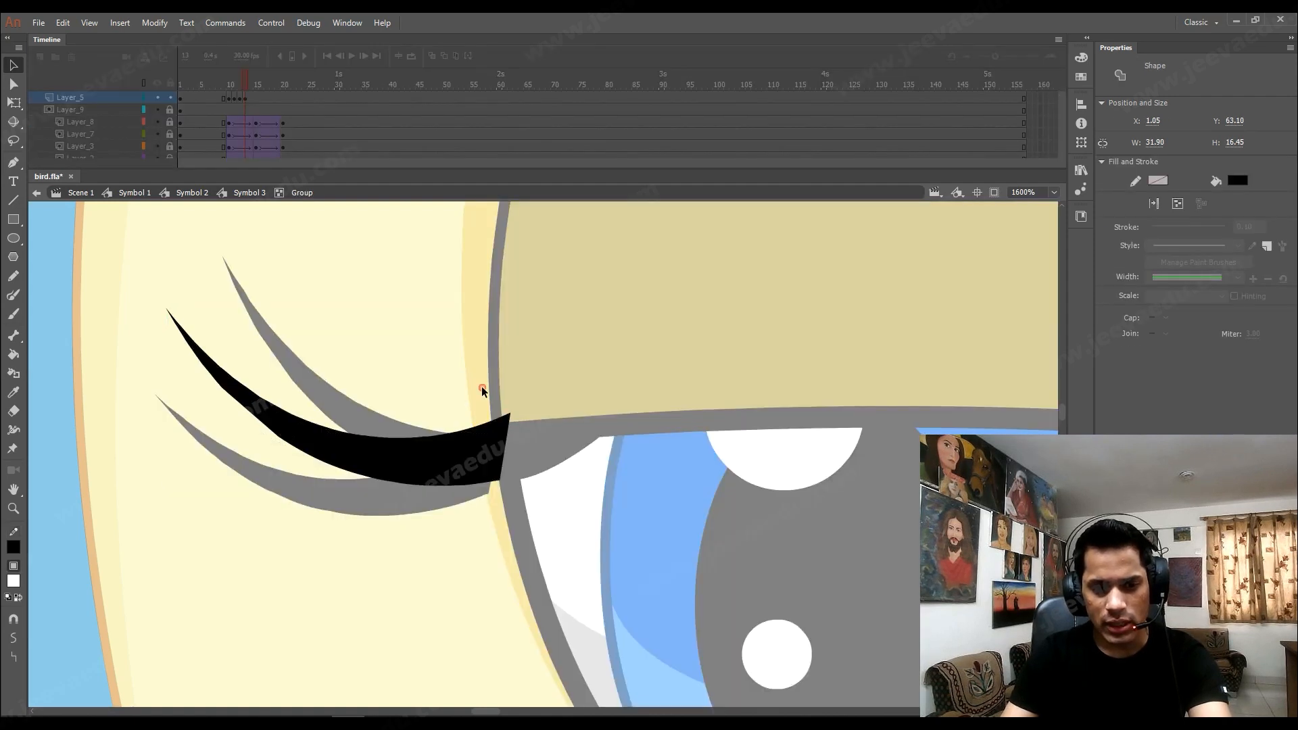
{"action": "left_click", "coordinate": [509, 415]}
{"action": "left_click", "coordinate": [496, 418]}
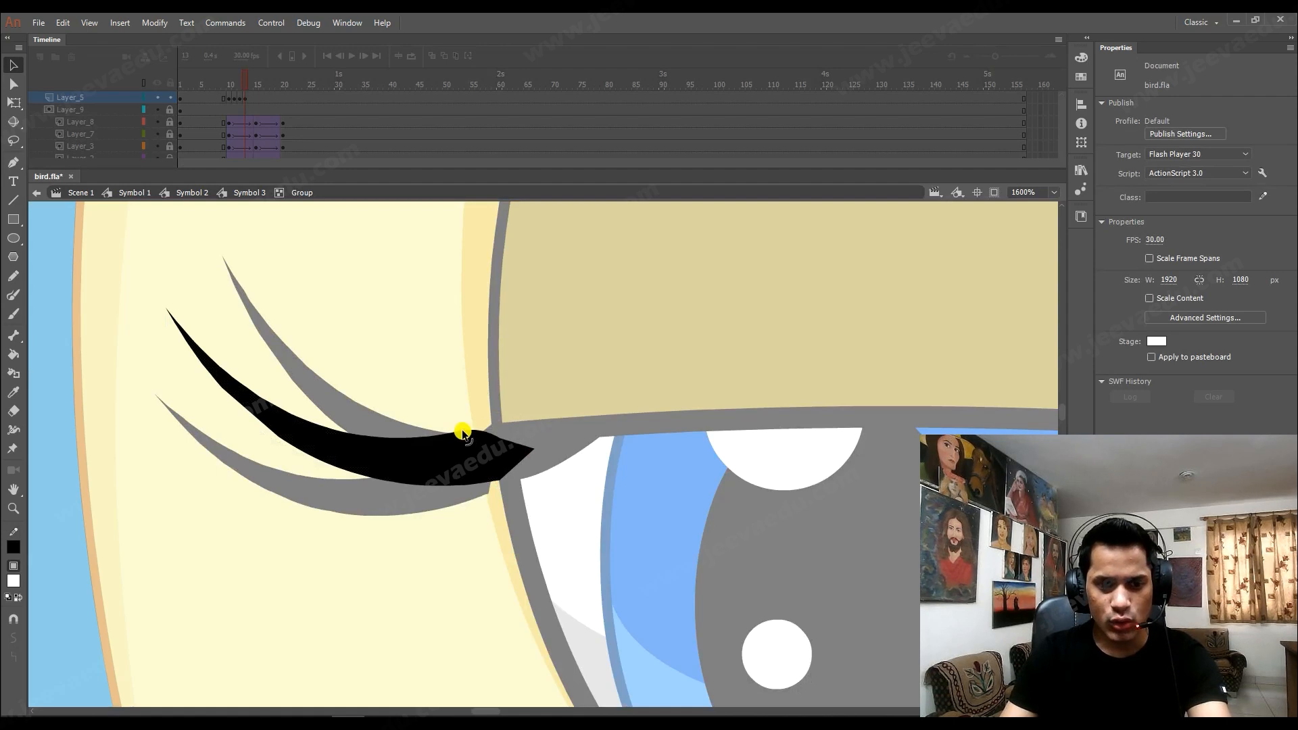
{"action": "left_click_drag", "start_coordinate": [465, 437], "coordinate": [471, 453]}
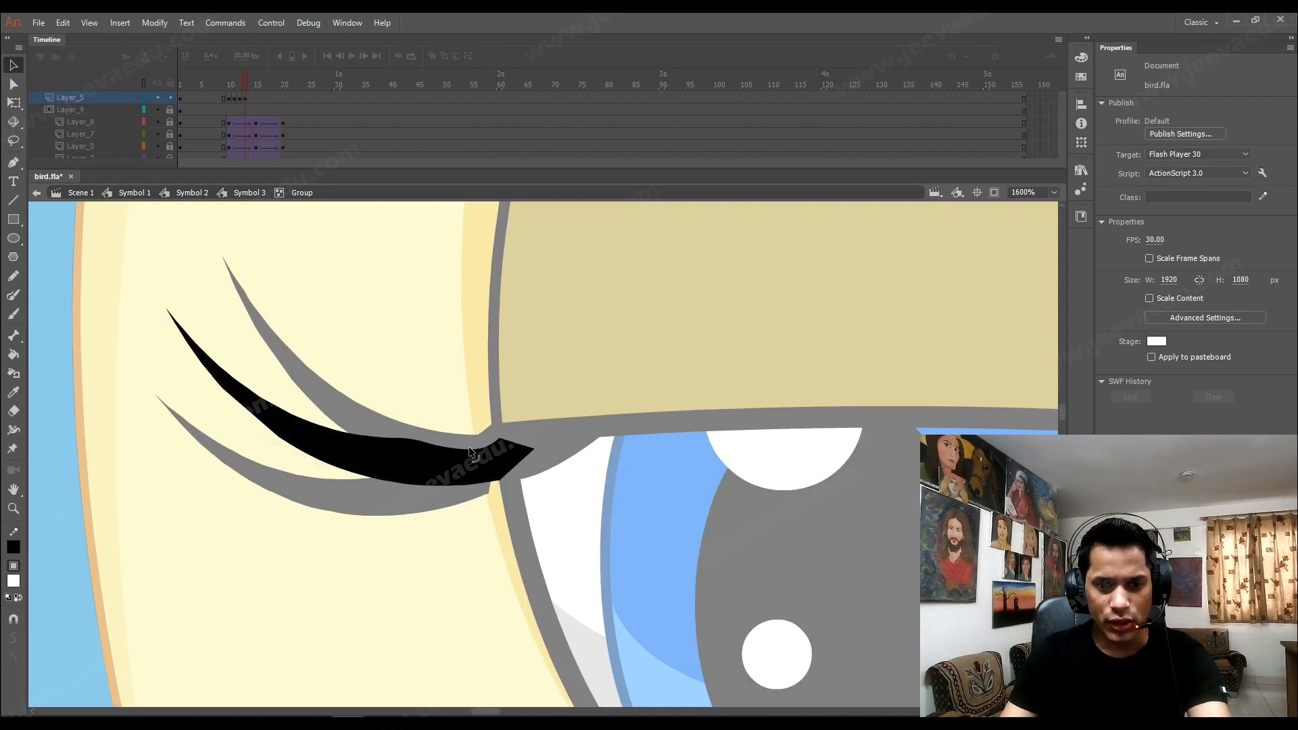
{"action": "double_click", "coordinate": [459, 405]}
Raise the larger eye's lower lash and reshape its root so that no corner overlaps the eyelid's outline.
{"action": "left_click", "coordinate": [398, 492]}
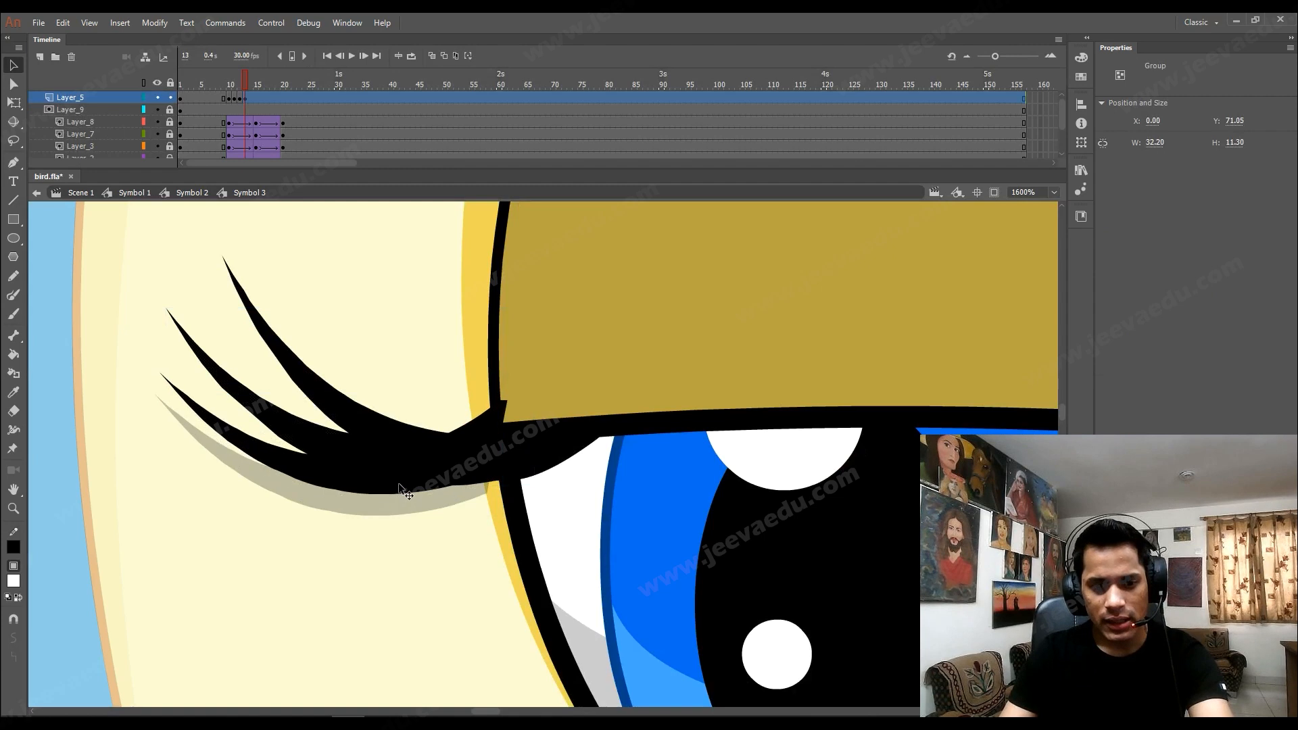
{"action": "double_click", "coordinate": [503, 396]}
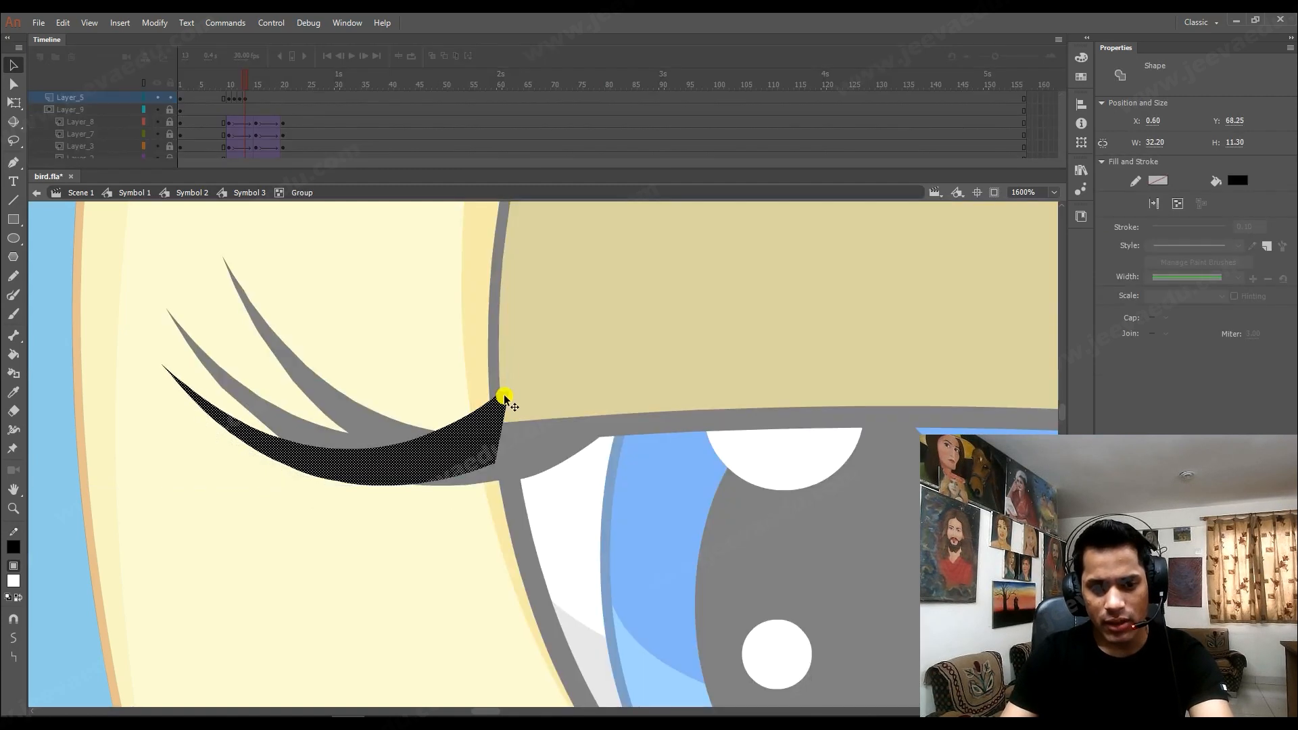
{"action": "left_click", "coordinate": [507, 369]}
{"action": "left_click_drag", "start_coordinate": [422, 317], "coordinate": [562, 432]}
{"action": "left_click", "coordinate": [562, 432]}
{"action": "double_click", "coordinate": [470, 379]}
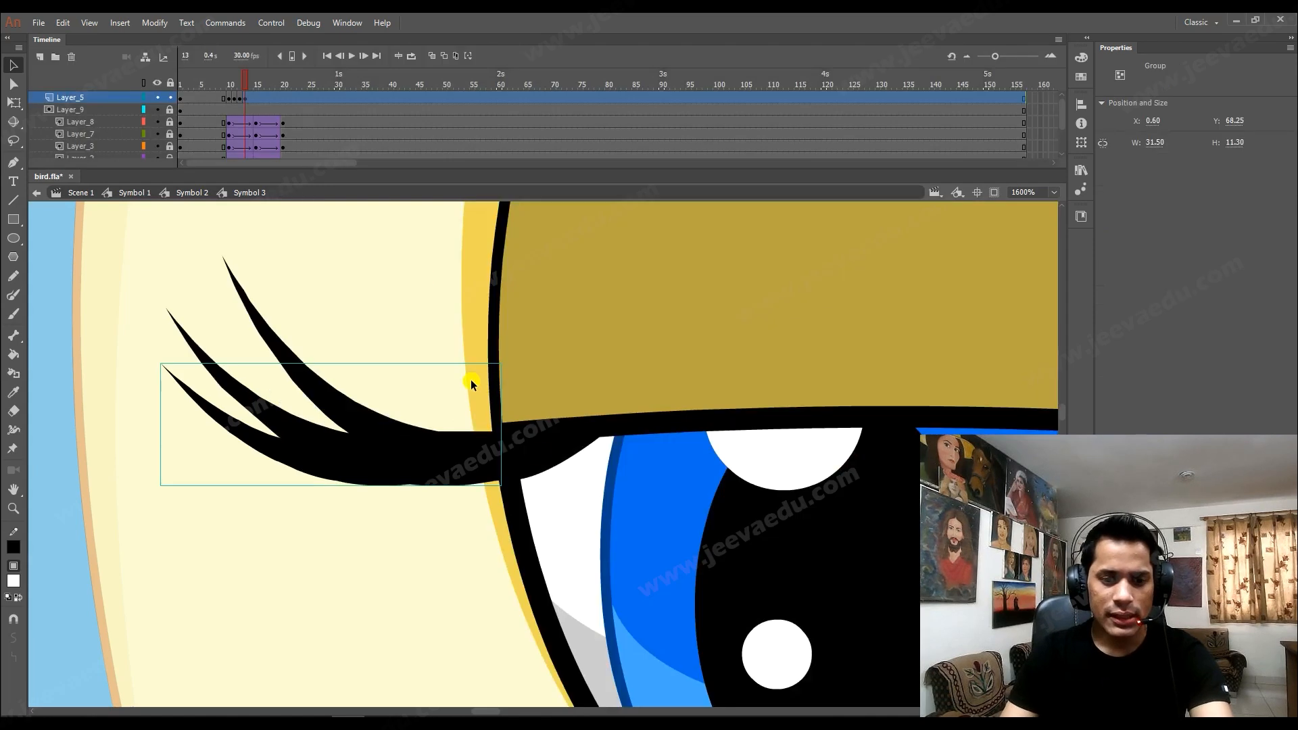
Delete the smaller eye's three eyelashes at frame 13.
{"action": "key", "text": "z"}
{"action": "left_click", "coordinate": [539, 454], "text": "alt"}
{"action": "left_click", "coordinate": [551, 434], "text": "alt"}
{"action": "left_click_drag", "start_coordinate": [679, 462], "coordinate": [266, 450]}
{"action": "left_click", "coordinate": [815, 403]}
{"action": "left_click_drag", "start_coordinate": [649, 429], "coordinate": [771, 397]}
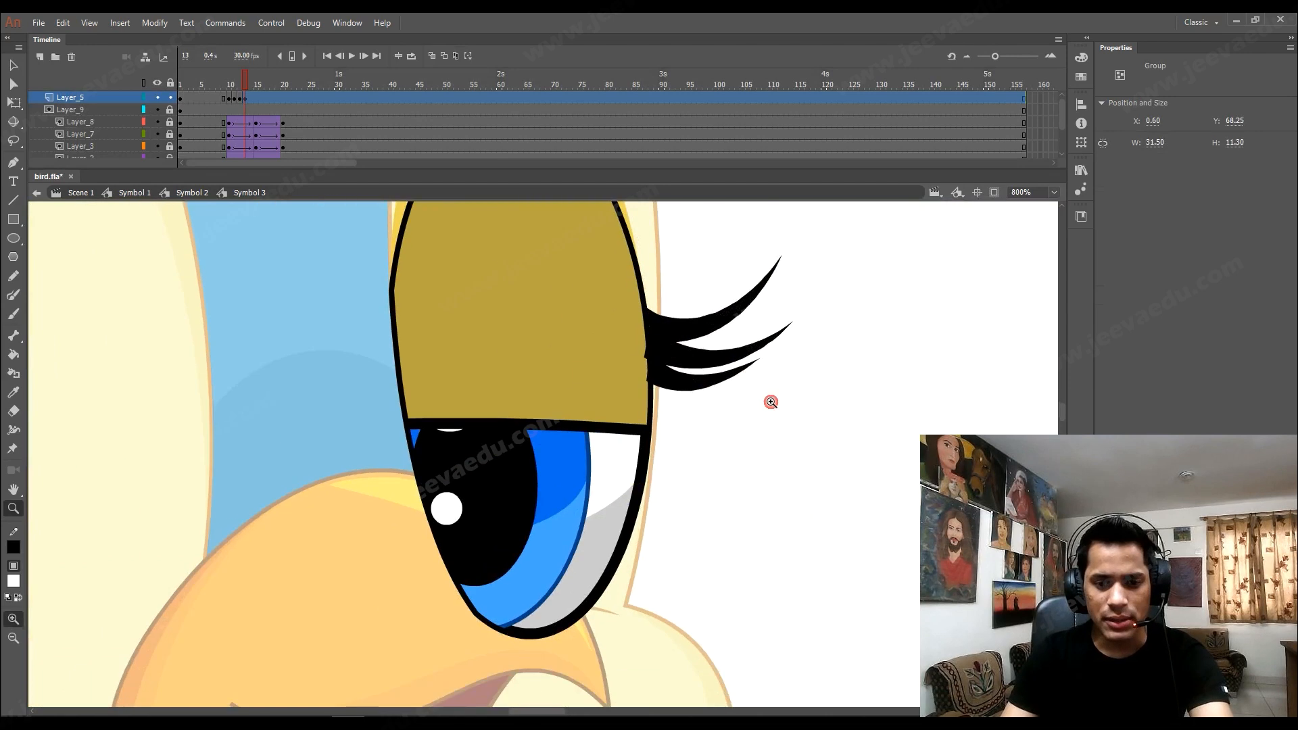
{"action": "key", "text": "v"}
{"action": "left_click_drag", "start_coordinate": [802, 236], "coordinate": [734, 389]}
{"action": "key", "text": "Delete"}
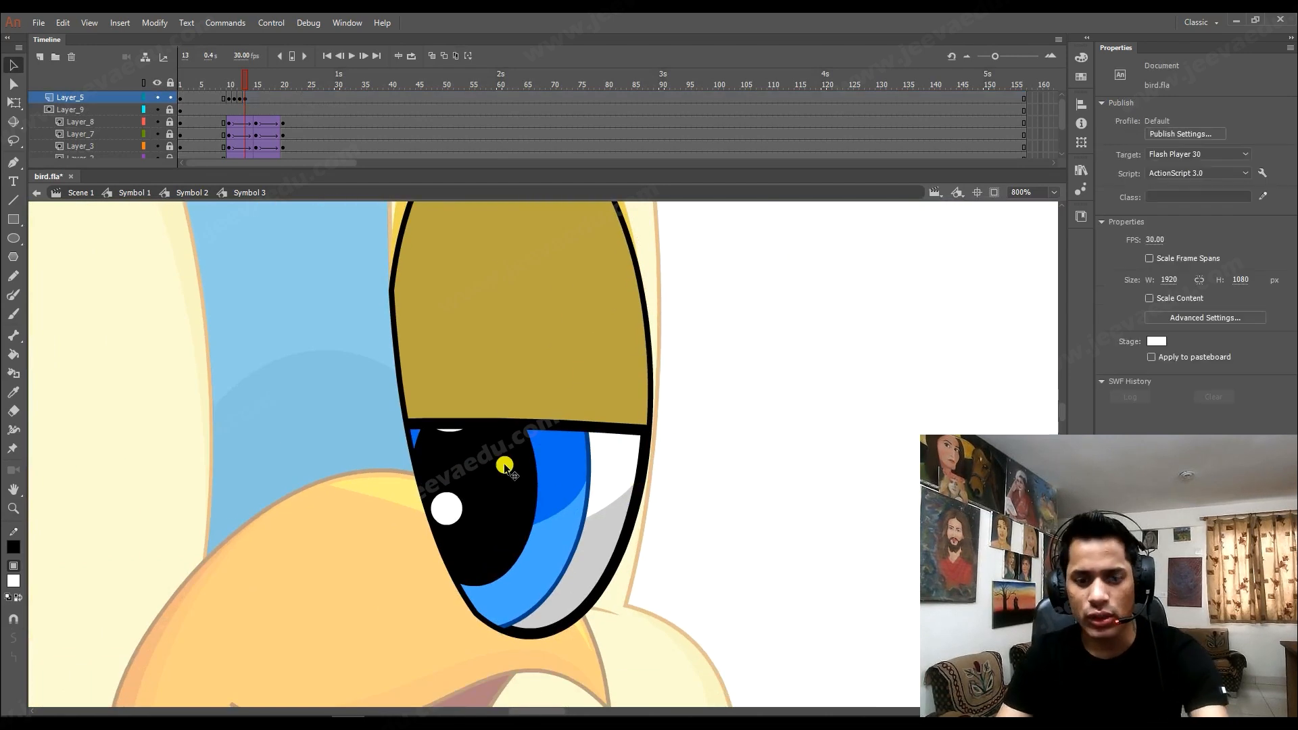
Copy the larger eye's three lashes onto the smaller eye at frame 13 and flip the copy horizontally.
{"action": "key", "text": "z"}
{"action": "left_click", "coordinate": [377, 455], "text": "alt"}
{"action": "left_click_drag", "start_coordinate": [454, 460], "coordinate": [762, 447]}
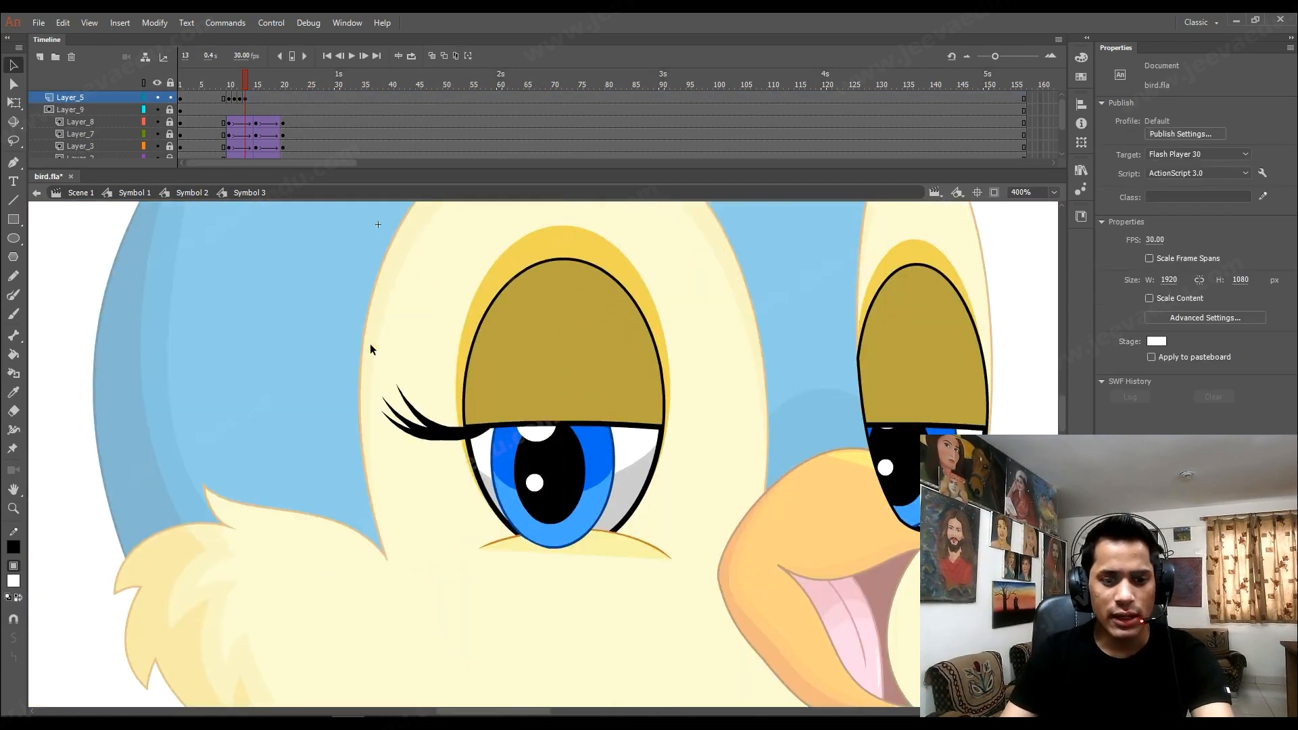
{"action": "left_click_drag", "start_coordinate": [371, 346], "coordinate": [421, 520]}
{"action": "left_click", "coordinate": [805, 446], "text": "alt"}
{"action": "key", "text": "v"}
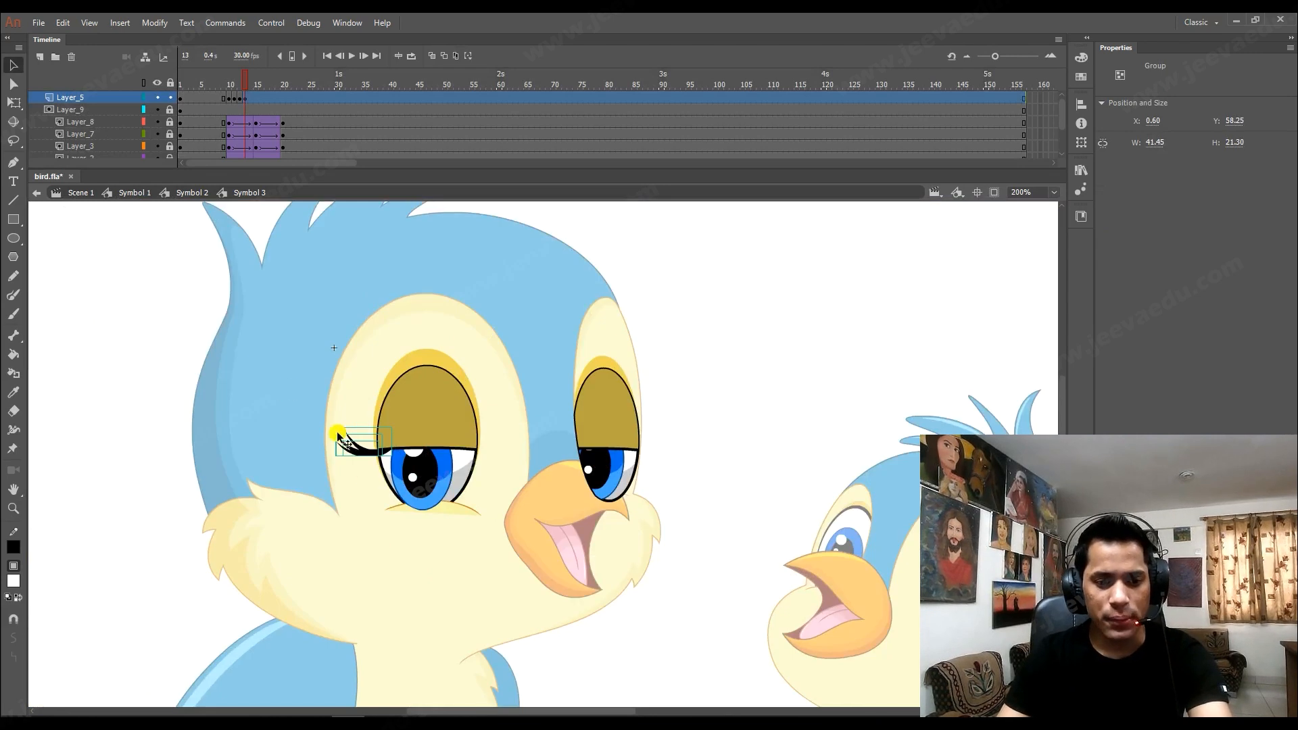
{"action": "left_click_drag", "start_coordinate": [370, 460], "coordinate": [651, 466]}
{"action": "left_click", "coordinate": [155, 23]}
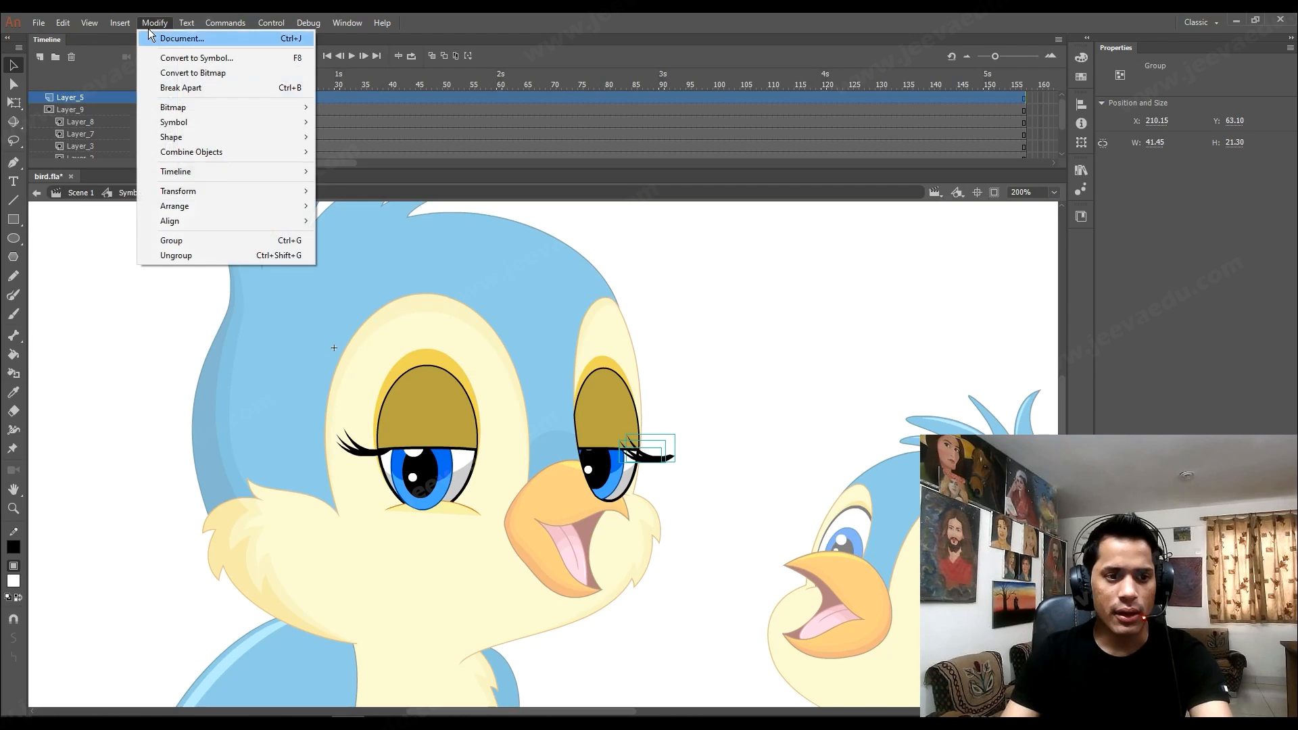
{"action": "mouse_move", "coordinate": [212, 194]}
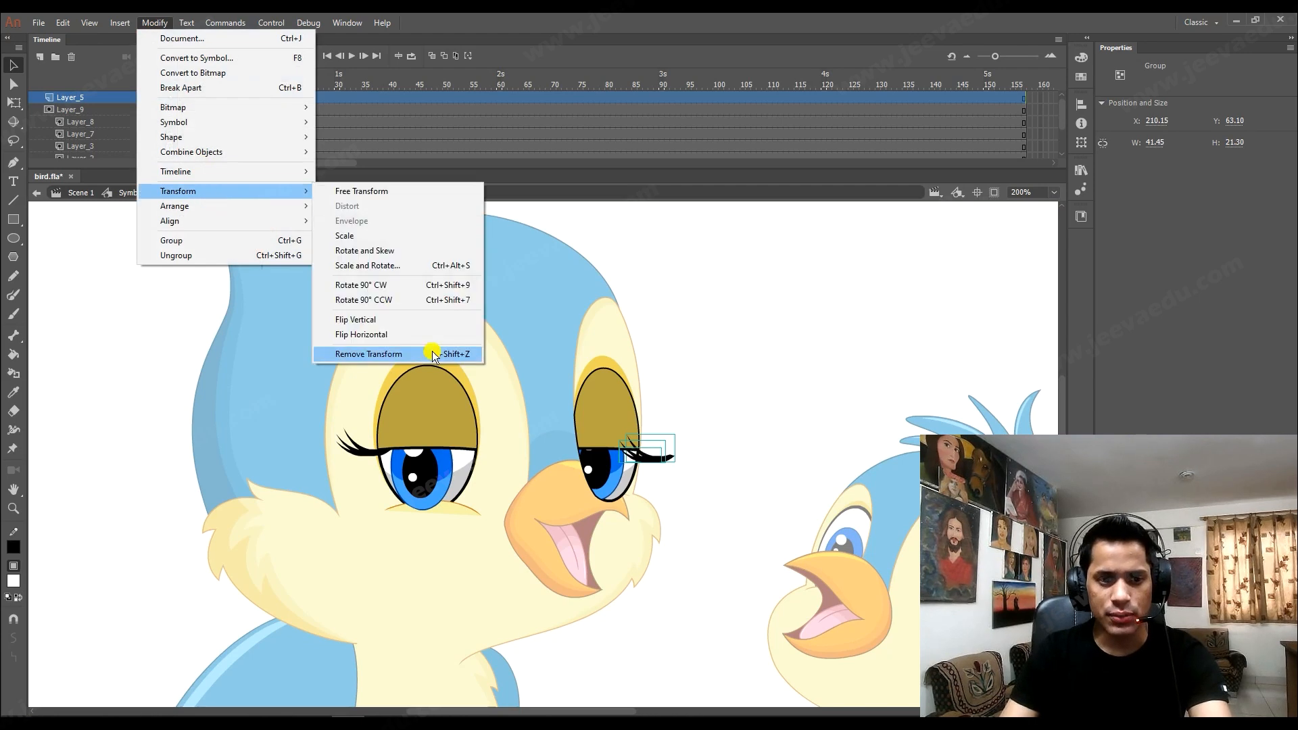
{"action": "left_click", "coordinate": [414, 333]}
Position the flipped lashes so that their roots blend into the outer end of the smaller eye's lid line.
{"action": "scroll", "coordinate": [622, 432], "scroll_direction": "up", "scroll_amount": 1}
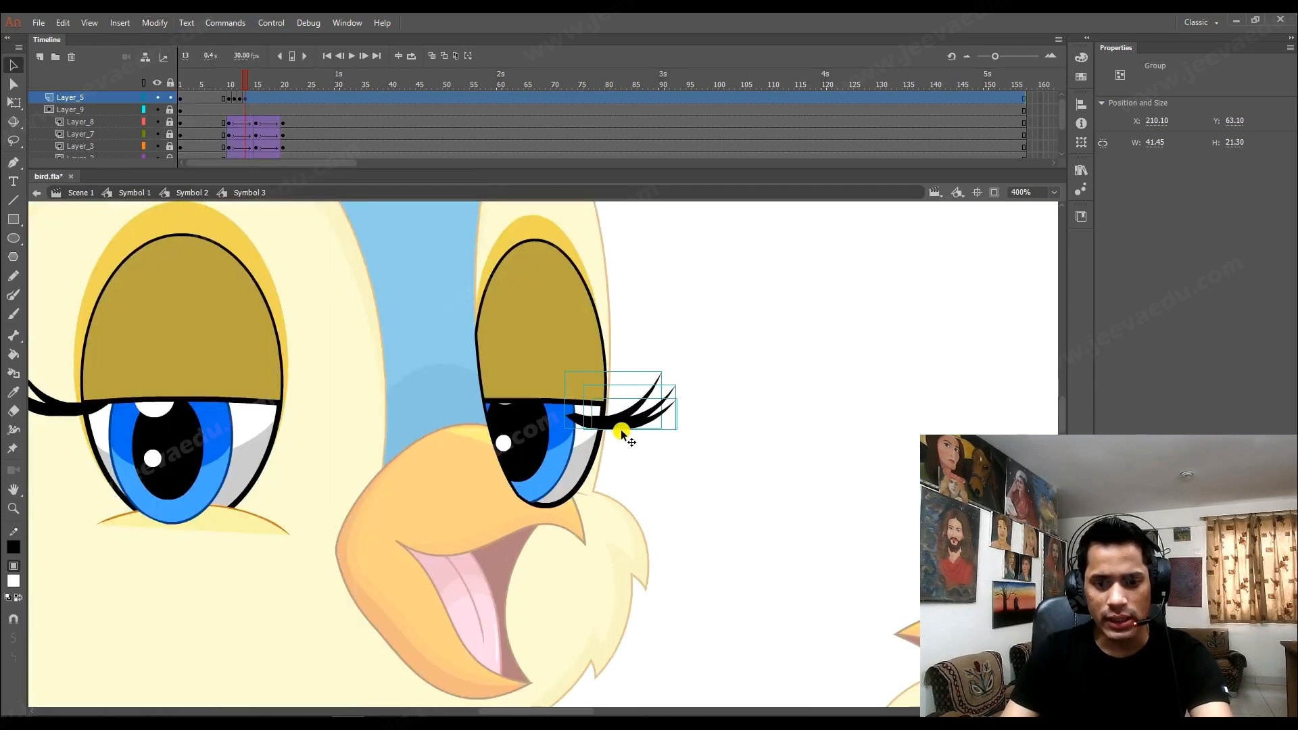
{"action": "left_click_drag", "start_coordinate": [627, 423], "coordinate": [640, 408]}
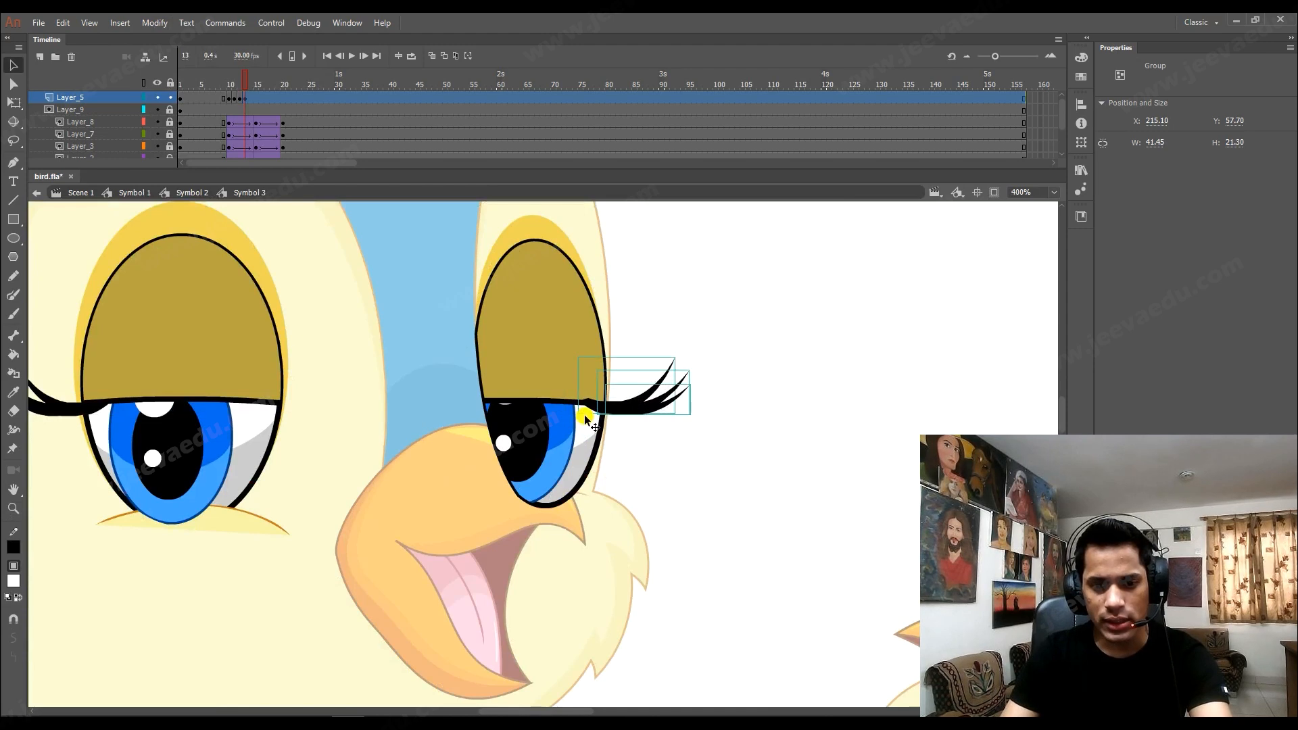
{"action": "key", "text": "ctrl+space"}
{"action": "left_click", "coordinate": [571, 437]}
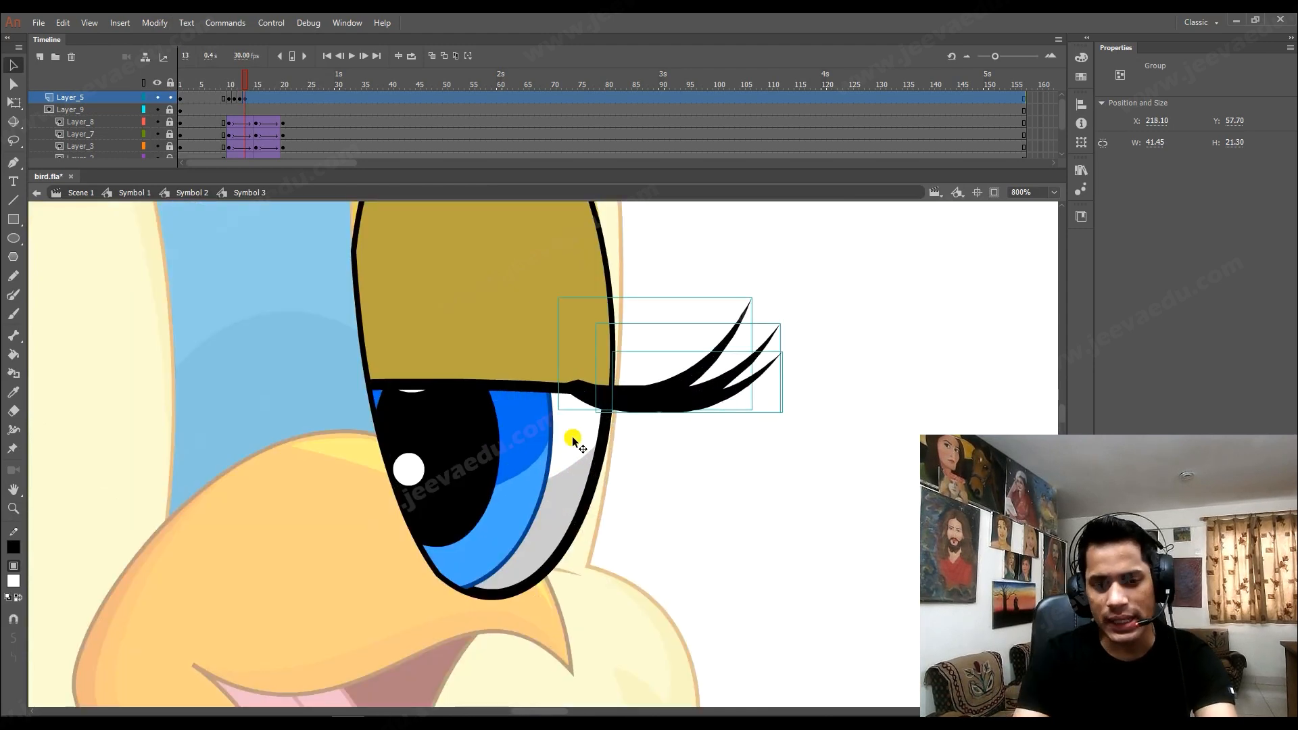
{"action": "key", "text": "shift+Right"}
{"action": "key", "text": "shift+Right"}
{"action": "key", "text": "shift+Right"}
{"action": "key", "text": "shift+Down"}
{"action": "key", "text": "Left"}
{"action": "key", "text": "Left"}
{"action": "key", "text": "Left"}
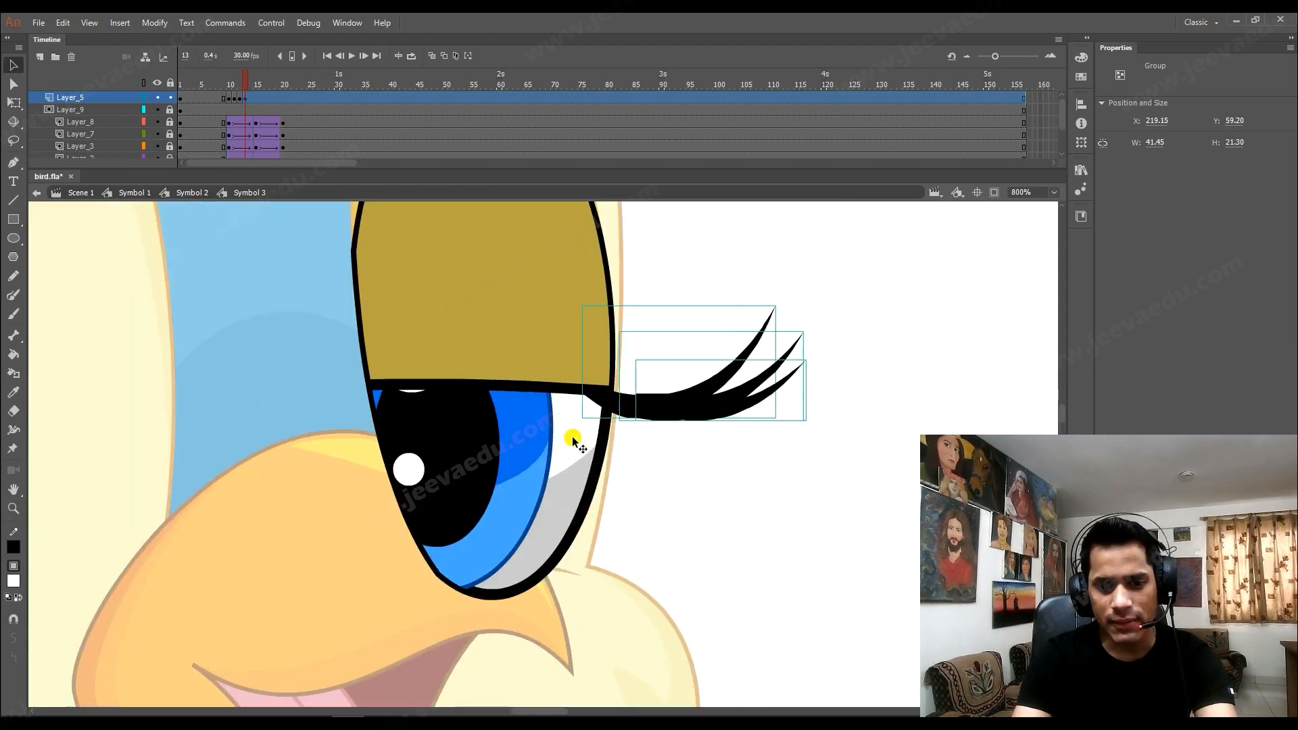
{"action": "key", "text": "shift+Left"}
{"action": "key", "text": "shift+Left"}
{"action": "key", "text": "shift+Left"}
{"action": "key", "text": "shift+Left"}
{"action": "key", "text": "shift+Left"}
{"action": "key", "text": "Up"}
{"action": "key", "text": "Up"}
{"action": "key", "text": "Up"}
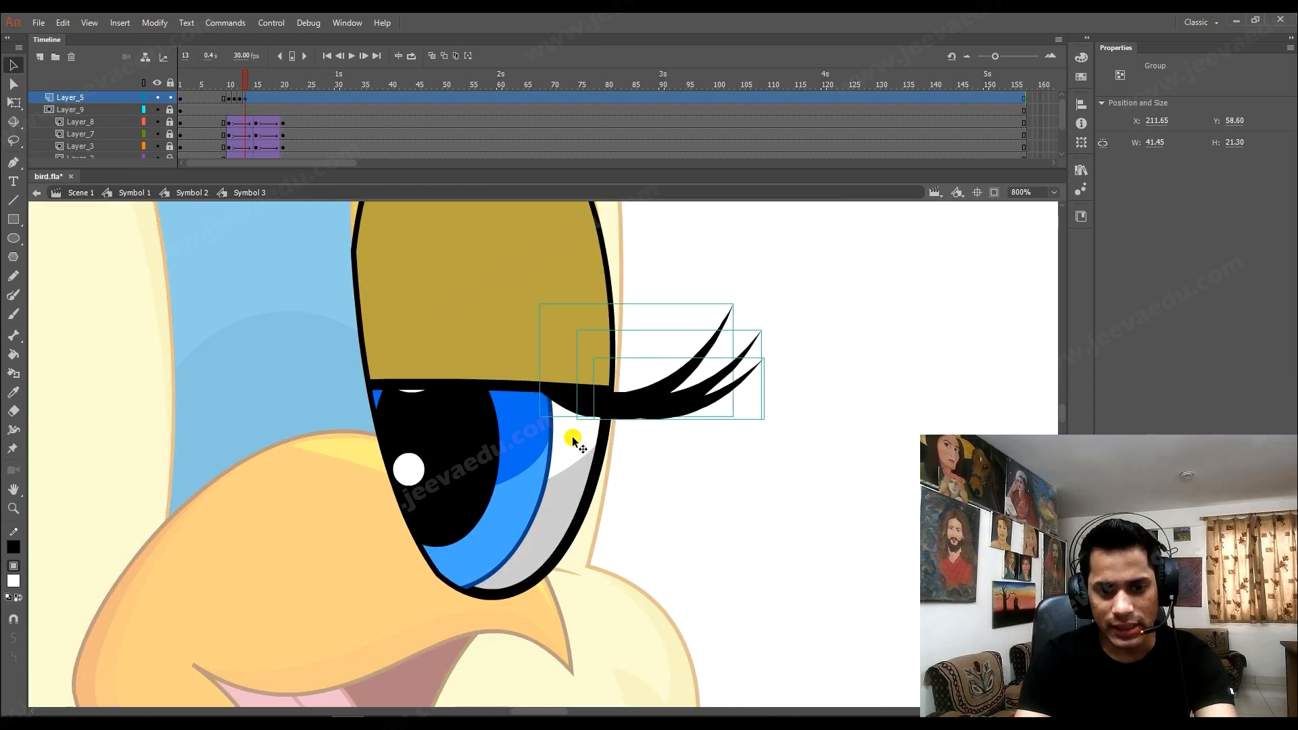
Add a keyframe on Layer_5 at frame 14 and lower both eyes' lashes by 20 px to the lid lines.
{"action": "key", "text": "ctrl+space"}
{"action": "left_click", "coordinate": [573, 442], "text": "alt"}
{"action": "left_click_drag", "start_coordinate": [571, 462], "coordinate": [725, 461]}
{"action": "left_click", "coordinate": [250, 99]}
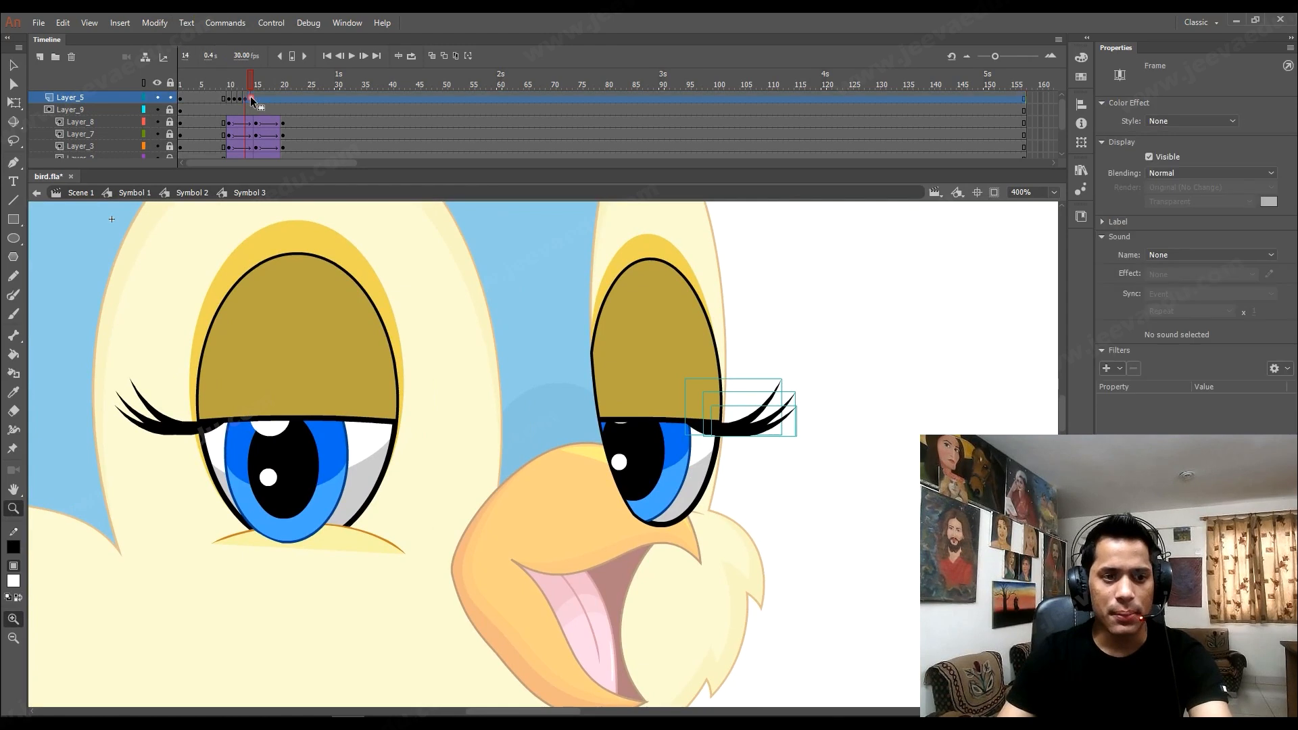
{"action": "key", "text": "F6"}
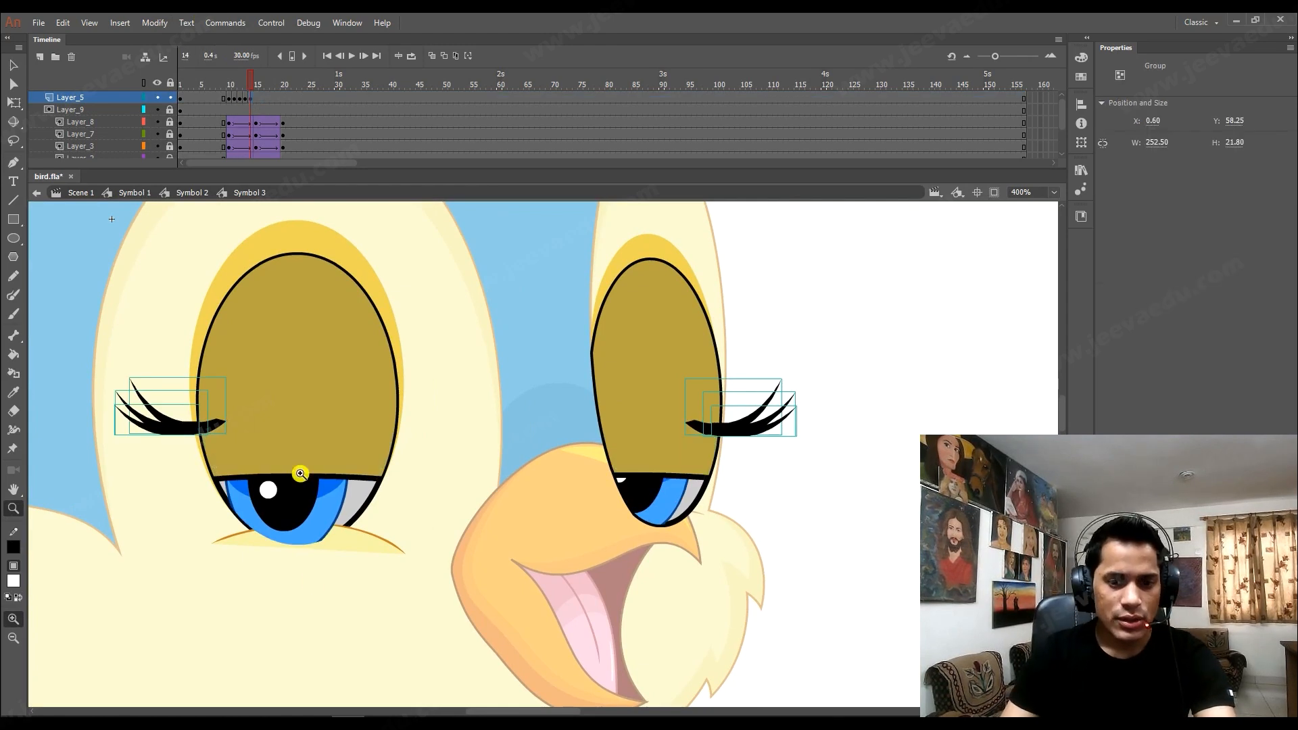
{"action": "key", "text": "Down"}
{"action": "key", "text": "Down"}
{"action": "key", "text": "Down"}
{"action": "key", "text": "Down"}
{"action": "key", "text": "Down"}
{"action": "key", "text": "Down"}
{"action": "key", "text": "Down"}
{"action": "key", "text": "Down"}
{"action": "key", "text": "Down"}
{"action": "key", "text": "Down"}
{"action": "key", "text": "Down"}
{"action": "key", "text": "Down"}
{"action": "key", "text": "Down"}
{"action": "key", "text": "Down"}
{"action": "key", "text": "Down"}
{"action": "key", "text": "Down"}
{"action": "key", "text": "Down"}
{"action": "key", "text": "Down"}
{"action": "key", "text": "Down"}
{"action": "key", "text": "Down"}
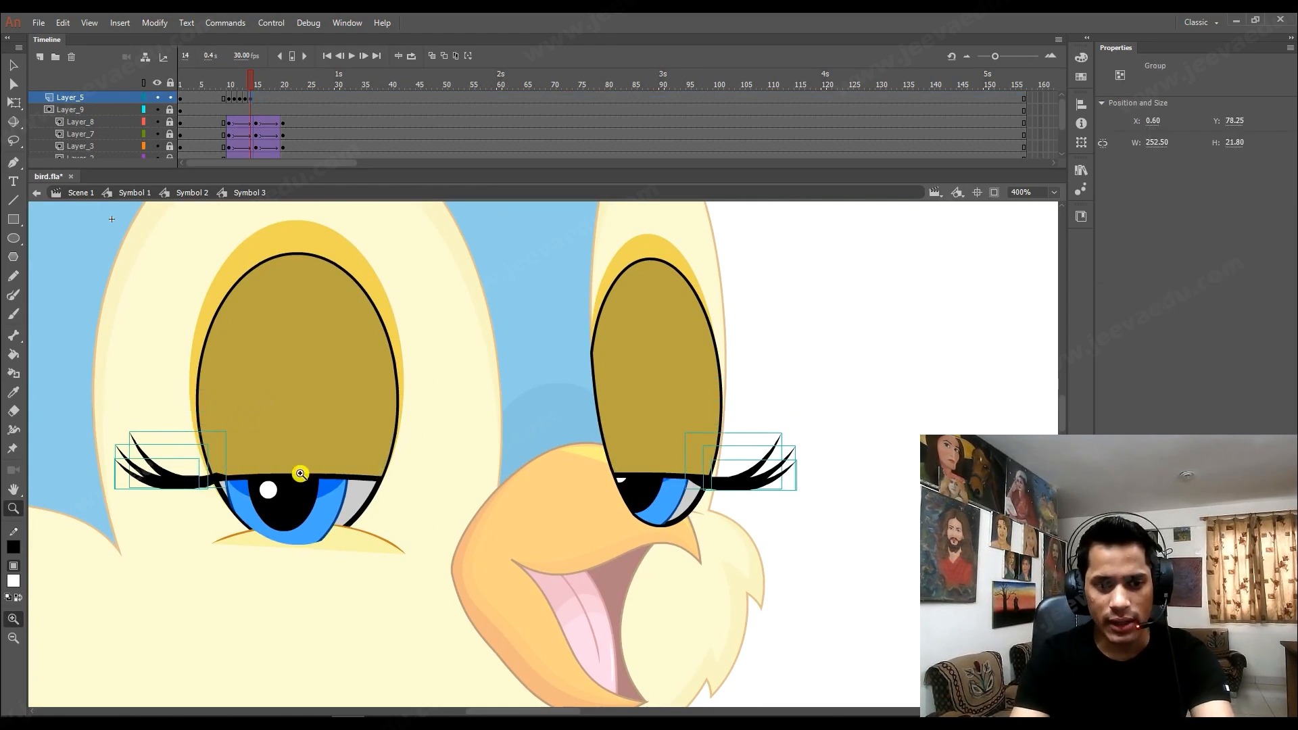
Shorten the tip of the larger eye's upper lash inside its group and bring it back to a sharp point.
{"action": "key", "text": "v"}
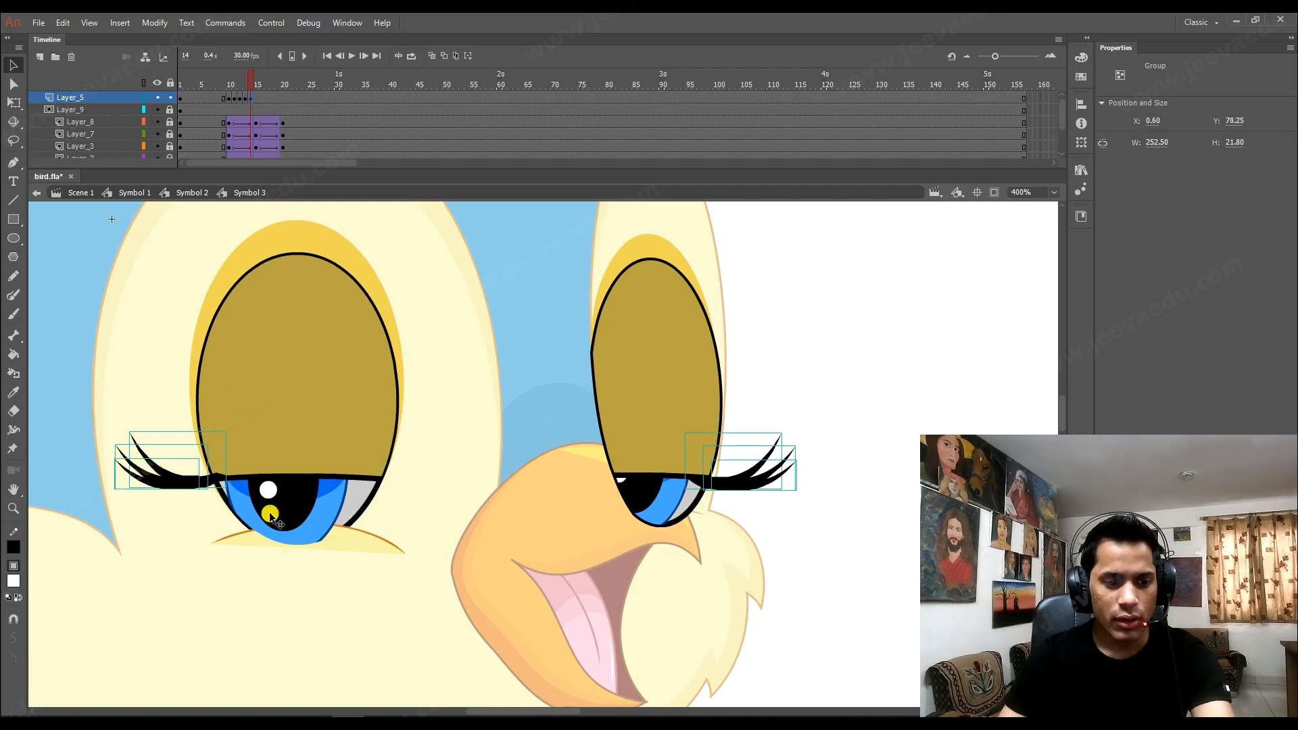
{"action": "left_click", "coordinate": [202, 510]}
{"action": "key", "text": "z"}
{"action": "left_click", "coordinate": [354, 499]}
{"action": "key", "text": "v"}
{"action": "key", "text": "z"}
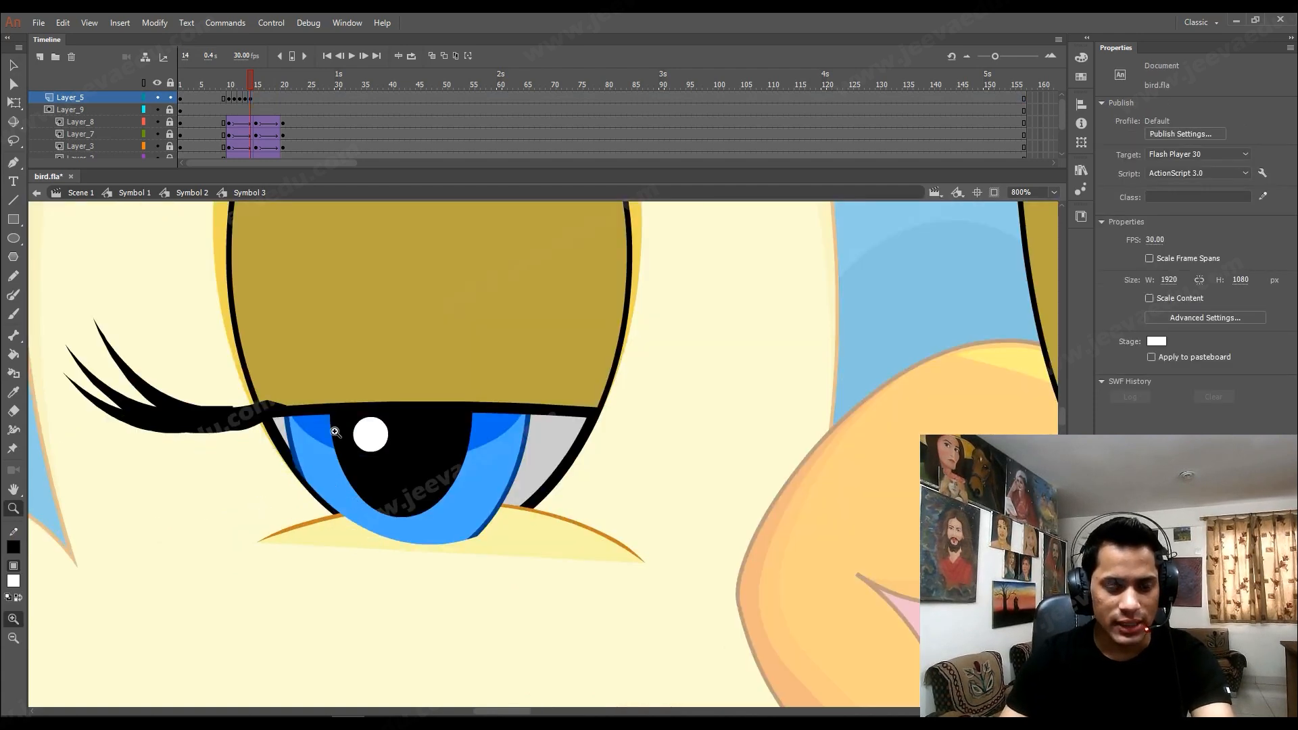
{"action": "left_click", "coordinate": [333, 431]}
{"action": "key", "text": "v"}
{"action": "left_click", "coordinate": [336, 433]}
{"action": "left_click_drag", "start_coordinate": [365, 448], "coordinate": [476, 441]}
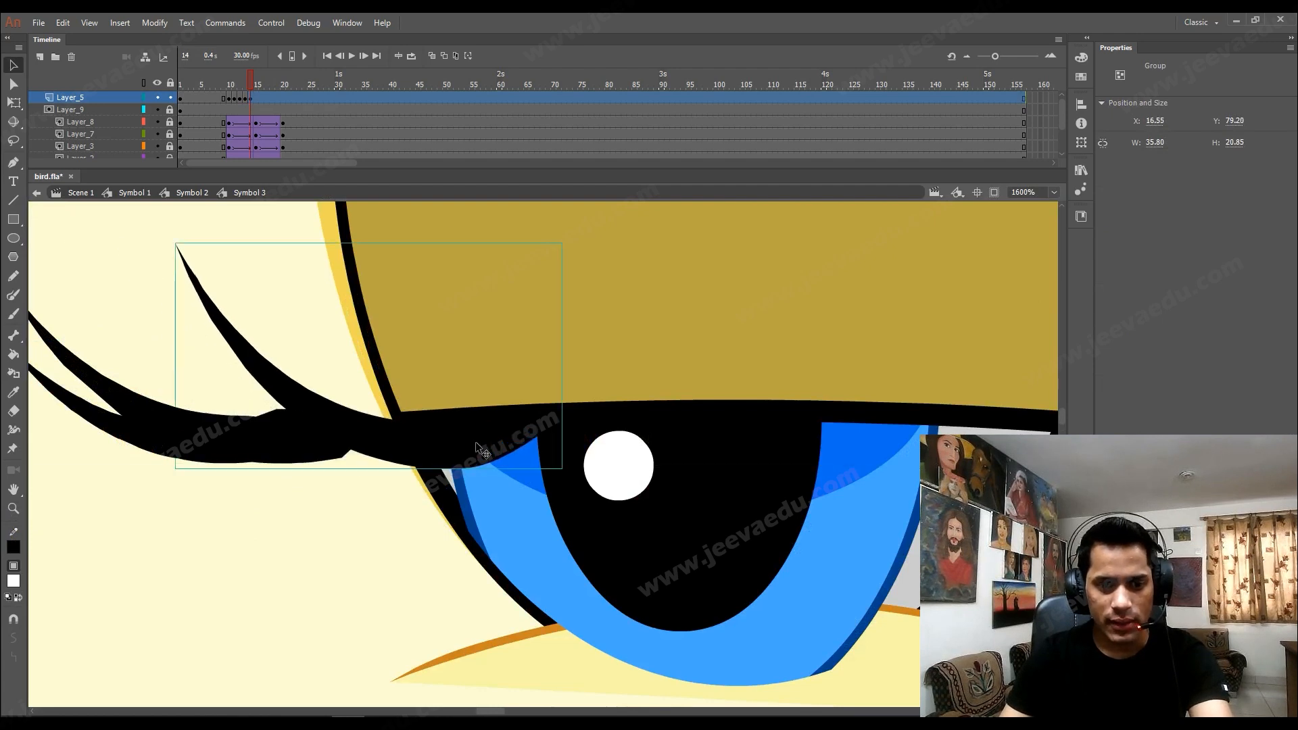
{"action": "double_click", "coordinate": [476, 441]}
{"action": "left_click_drag", "start_coordinate": [196, 278], "coordinate": [120, 296]}
{"action": "left_click", "coordinate": [181, 254]}
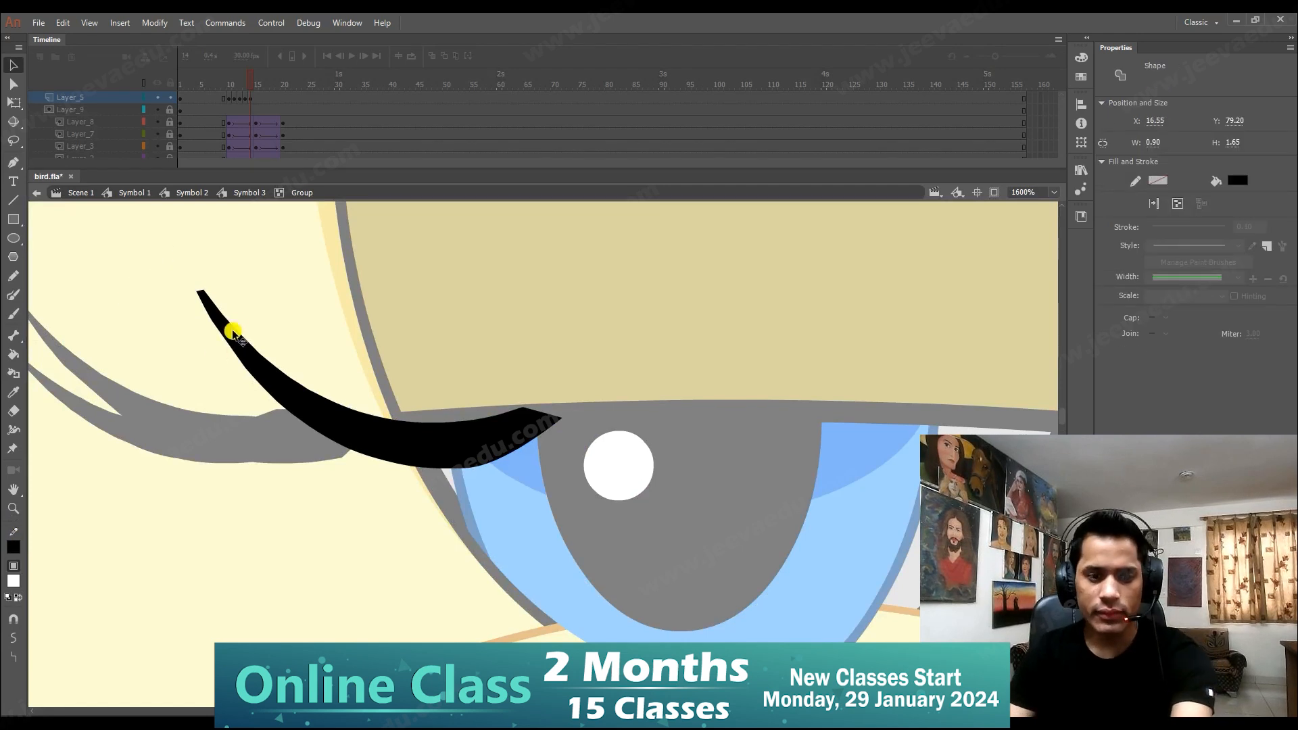
{"action": "key", "text": "Delete"}
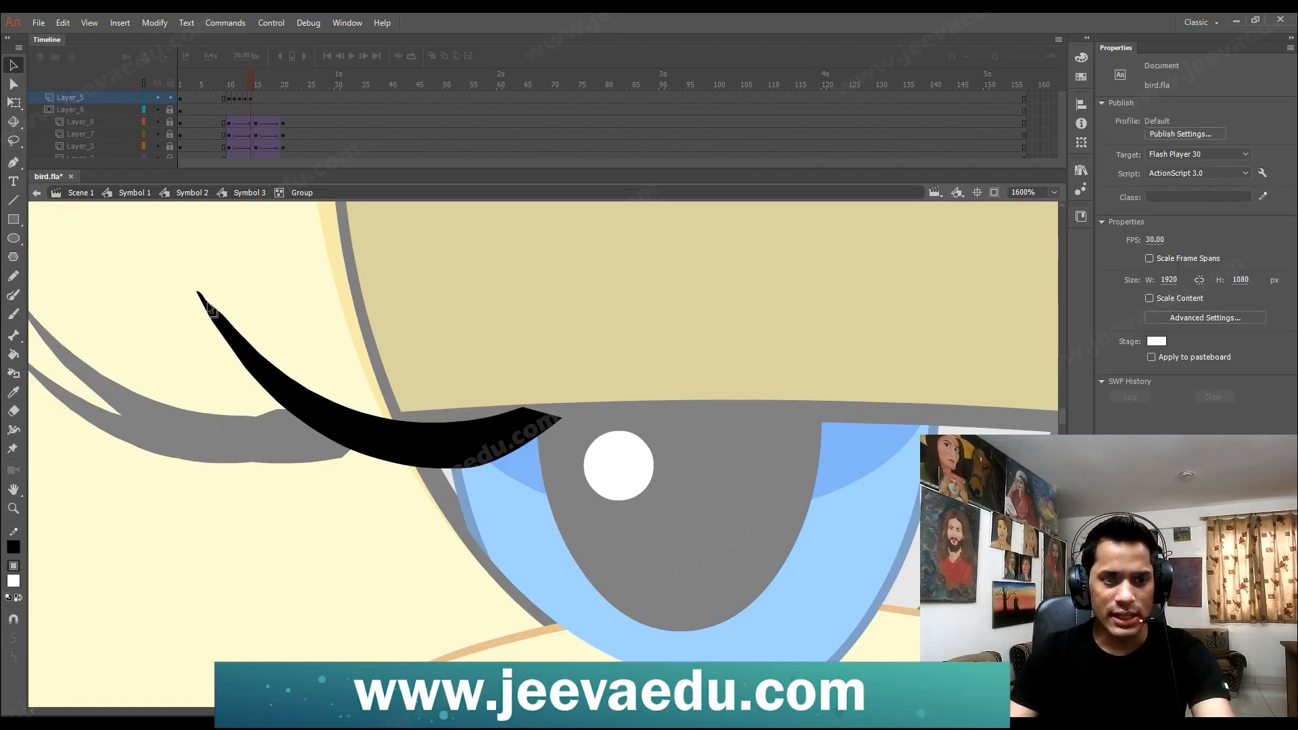
{"action": "left_click_drag", "start_coordinate": [143, 289], "coordinate": [207, 304]}
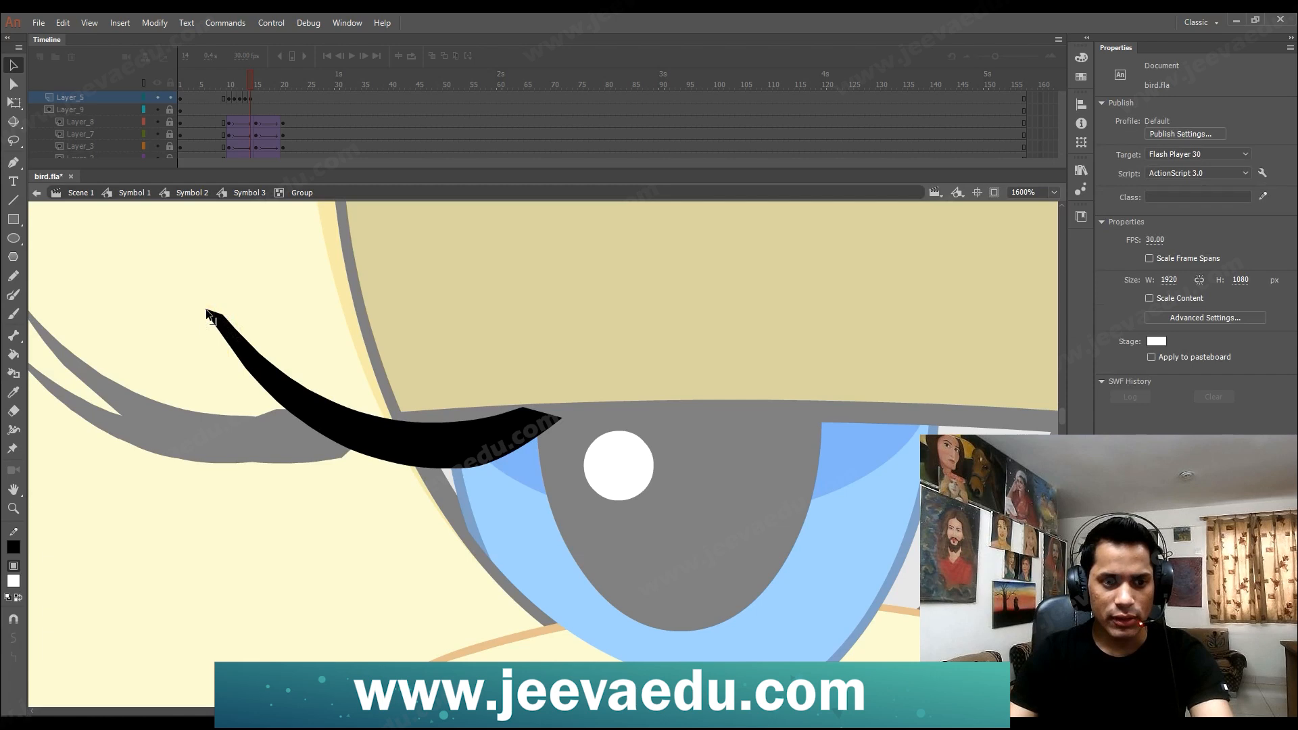
{"action": "left_click_drag", "start_coordinate": [105, 277], "coordinate": [172, 260]}
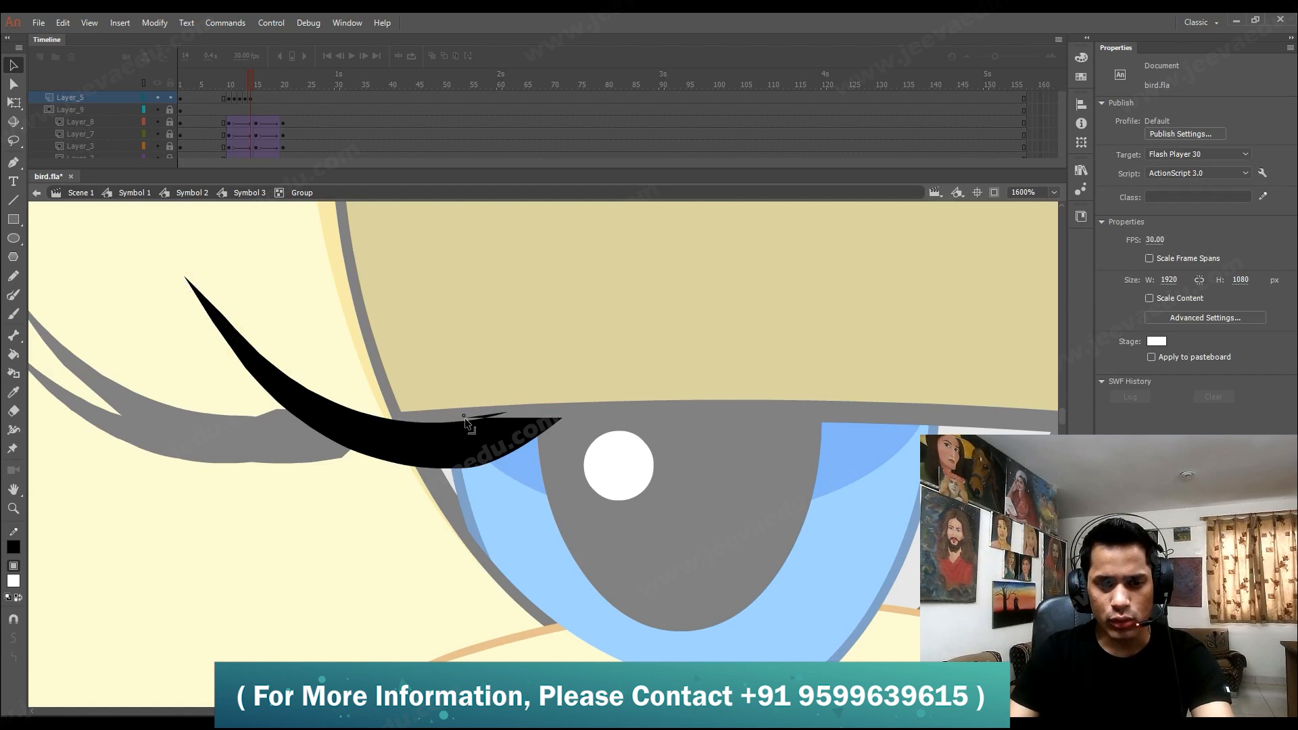
Stretch the upper lash's root along the lid line into a smooth taper and leave the group.
{"action": "left_click_drag", "start_coordinate": [561, 418], "coordinate": [683, 408]}
{"action": "left_click_drag", "start_coordinate": [601, 441], "coordinate": [618, 438]}
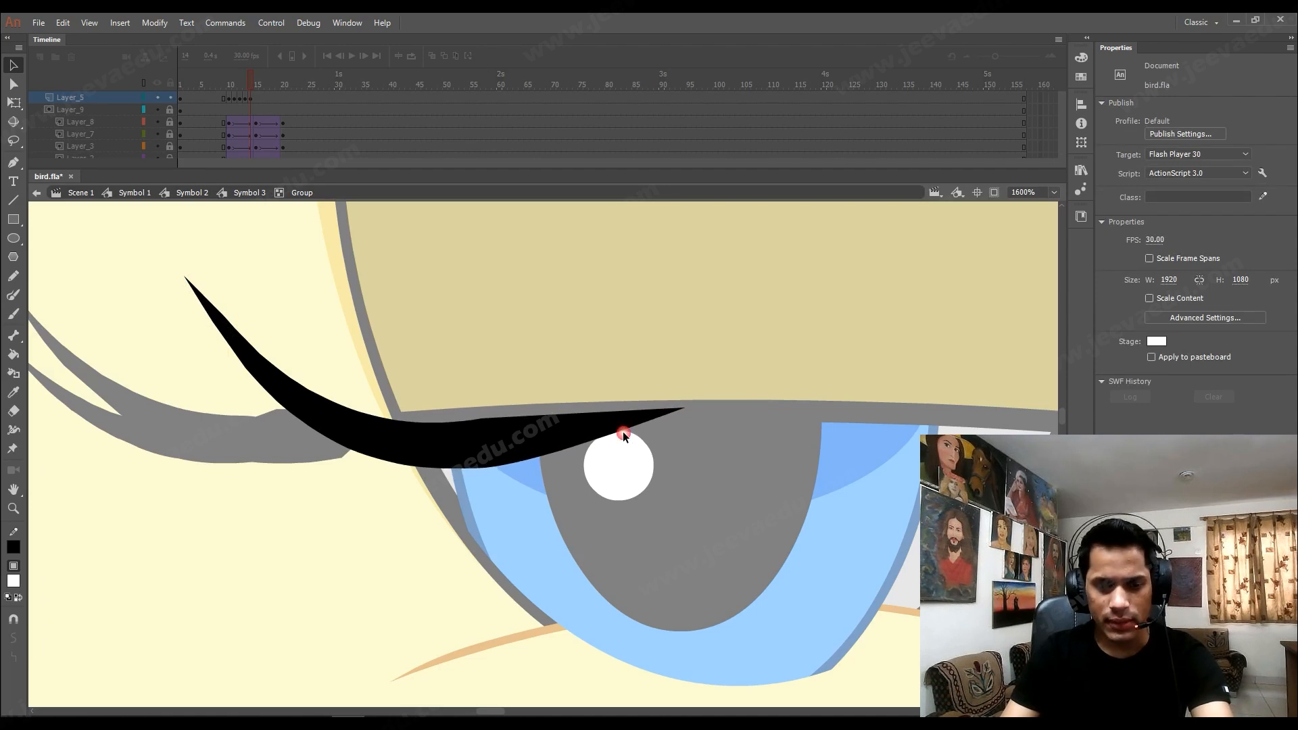
{"action": "double_click", "coordinate": [254, 535]}
Delete the larger eye's middle and lower lashes at frame 14.
{"action": "left_click", "coordinate": [284, 449]}
{"action": "left_click", "coordinate": [284, 447]}
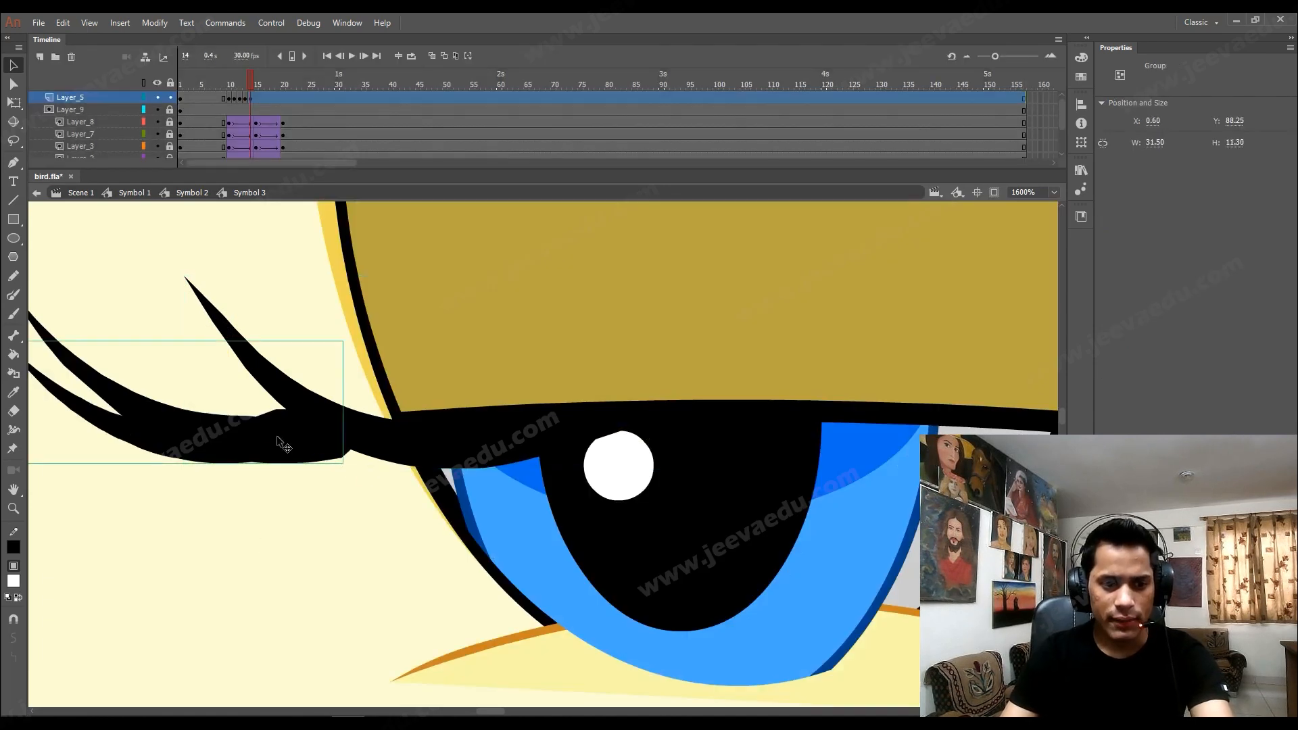
{"action": "key", "text": "Delete"}
{"action": "left_click", "coordinate": [241, 443]}
{"action": "key", "text": "Delete"}
Copy the reshaped upper lash slightly outward and rotate the copy flatter to form the lower lash.
{"action": "left_click", "coordinate": [386, 443]}
{"action": "left_click_drag", "start_coordinate": [438, 452], "coordinate": [377, 458]}
{"action": "left_click", "coordinate": [385, 417], "text": "ctrl+alt"}
{"action": "key", "text": "q"}
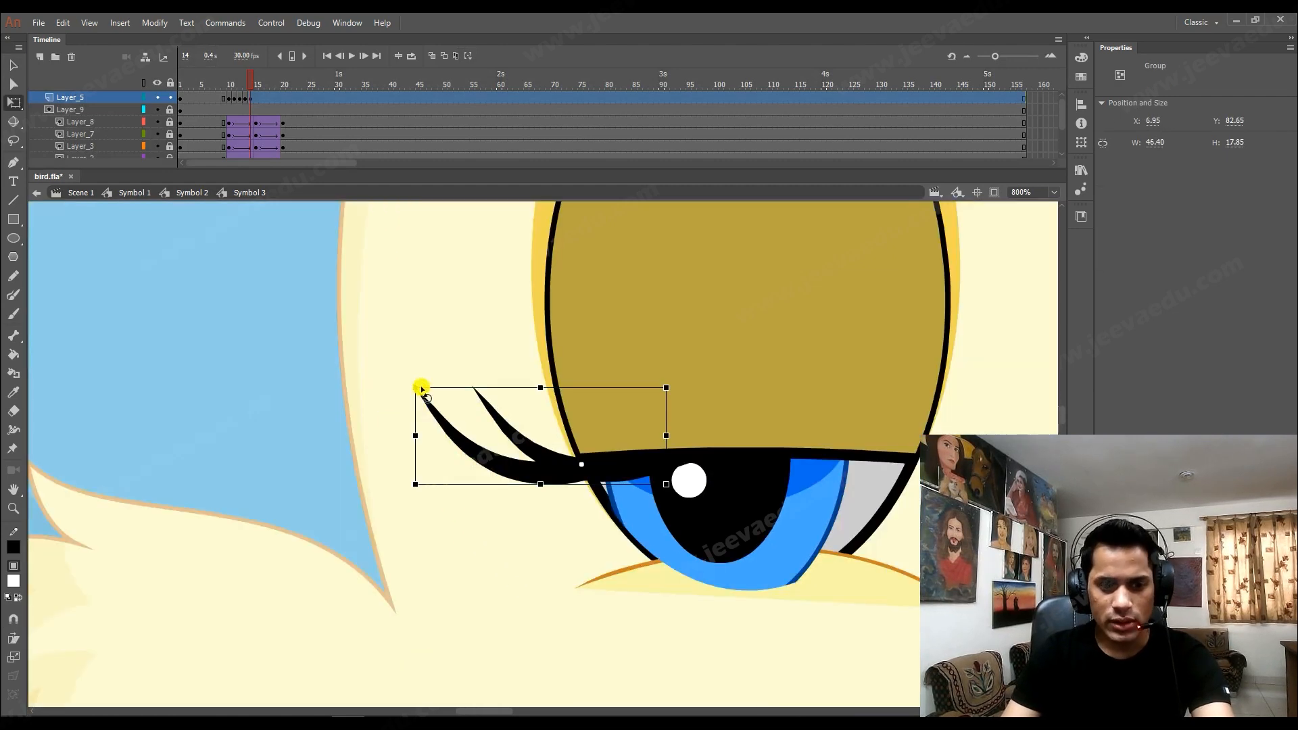
{"action": "left_click_drag", "start_coordinate": [417, 389], "coordinate": [441, 420]}
{"action": "left_click", "coordinate": [666, 456], "text": "ctrl+alt"}
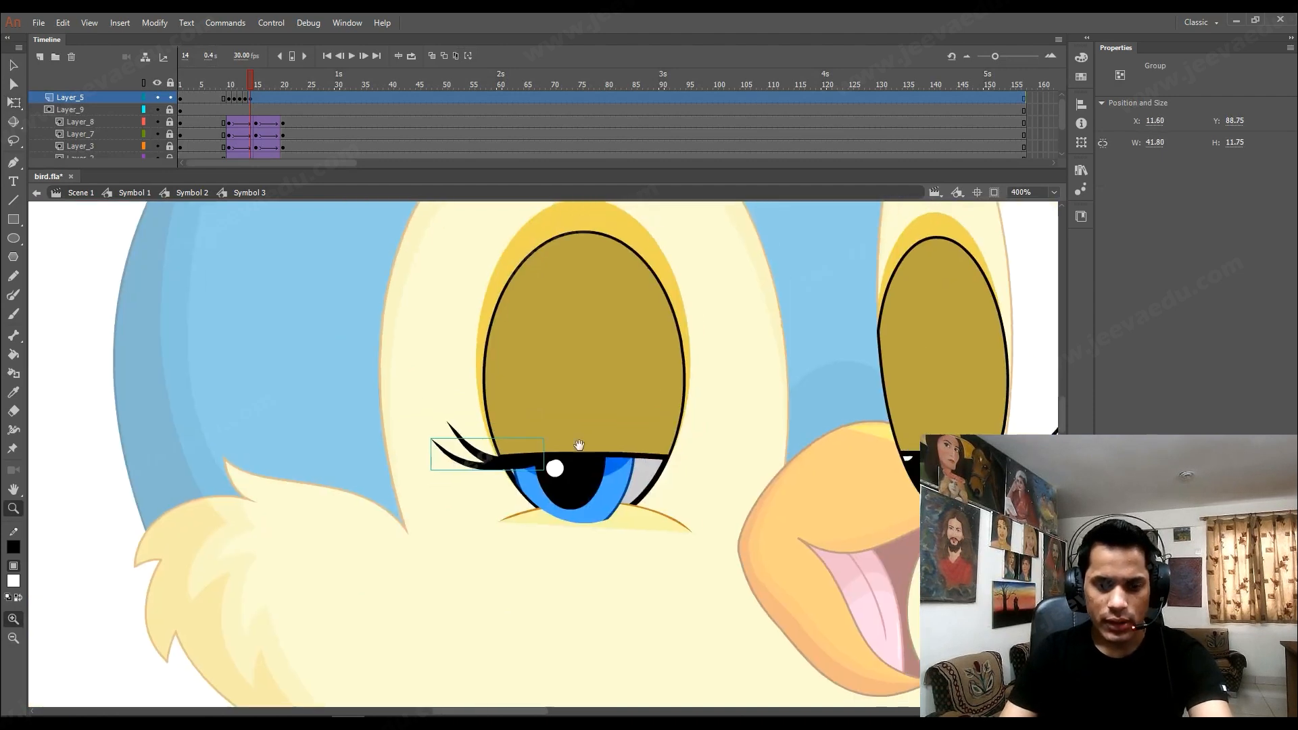
Rotate the upper lash slightly steeper and place a copied lash between it and the lower one.
{"action": "left_click", "coordinate": [573, 457], "text": "ctrl"}
{"action": "left_click", "coordinate": [445, 452]}
{"action": "key", "text": "v"}
{"action": "left_click_drag", "start_coordinate": [455, 487], "coordinate": [482, 496]}
{"action": "key", "text": "q"}
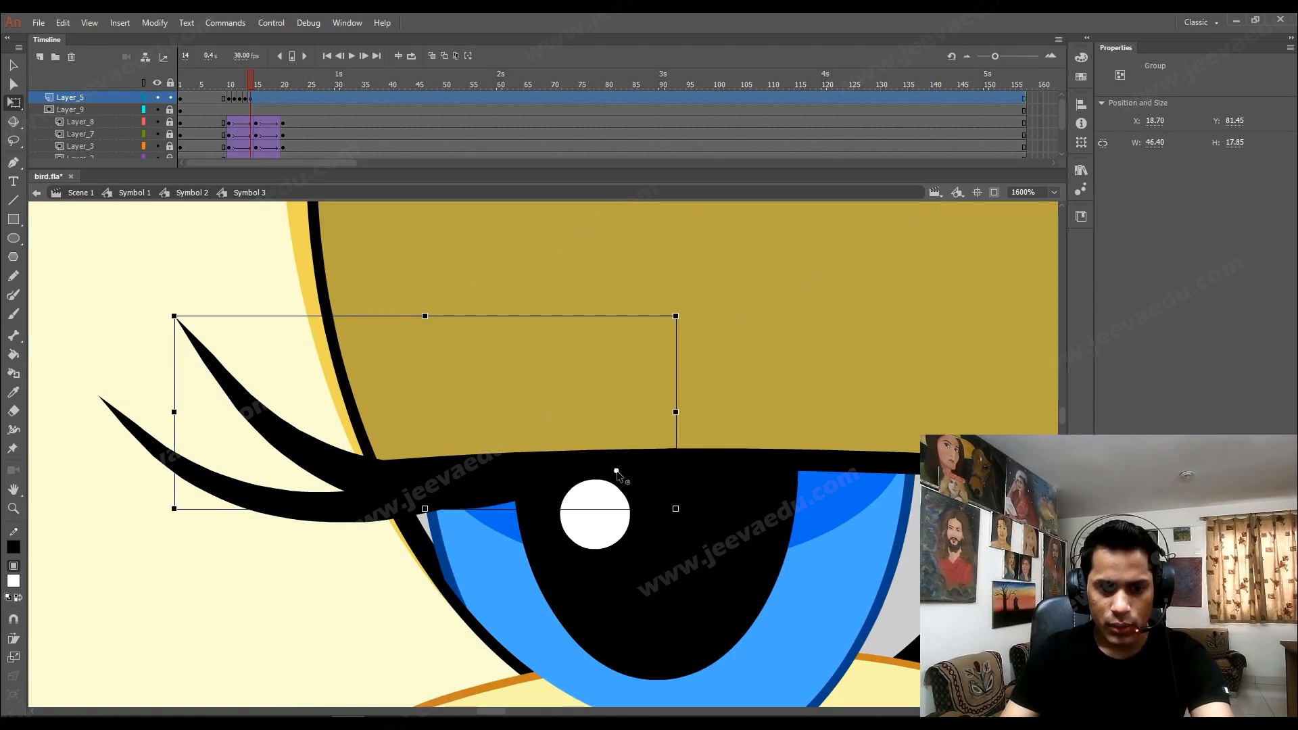
{"action": "left_click_drag", "start_coordinate": [172, 519], "coordinate": [263, 471]}
{"action": "left_click", "coordinate": [365, 467]}
{"action": "left_click", "coordinate": [213, 488]}
{"action": "left_click", "coordinate": [284, 472], "text": "ctrl+alt"}
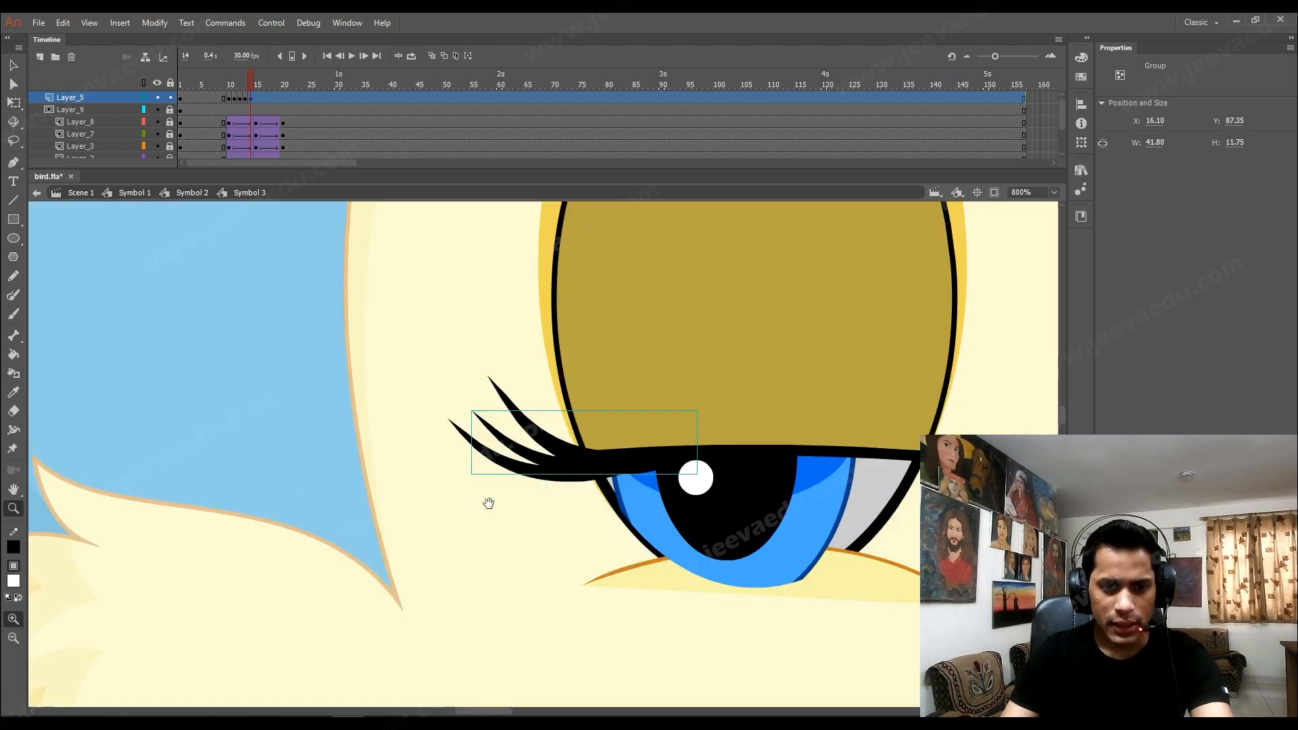
Shorten the larger eye's lower lash inside its group and smooth its tip into a sharp point.
{"action": "left_click_drag", "start_coordinate": [489, 504], "coordinate": [434, 493]}
{"action": "left_click", "coordinate": [474, 497]}
{"action": "left_click", "coordinate": [622, 489]}
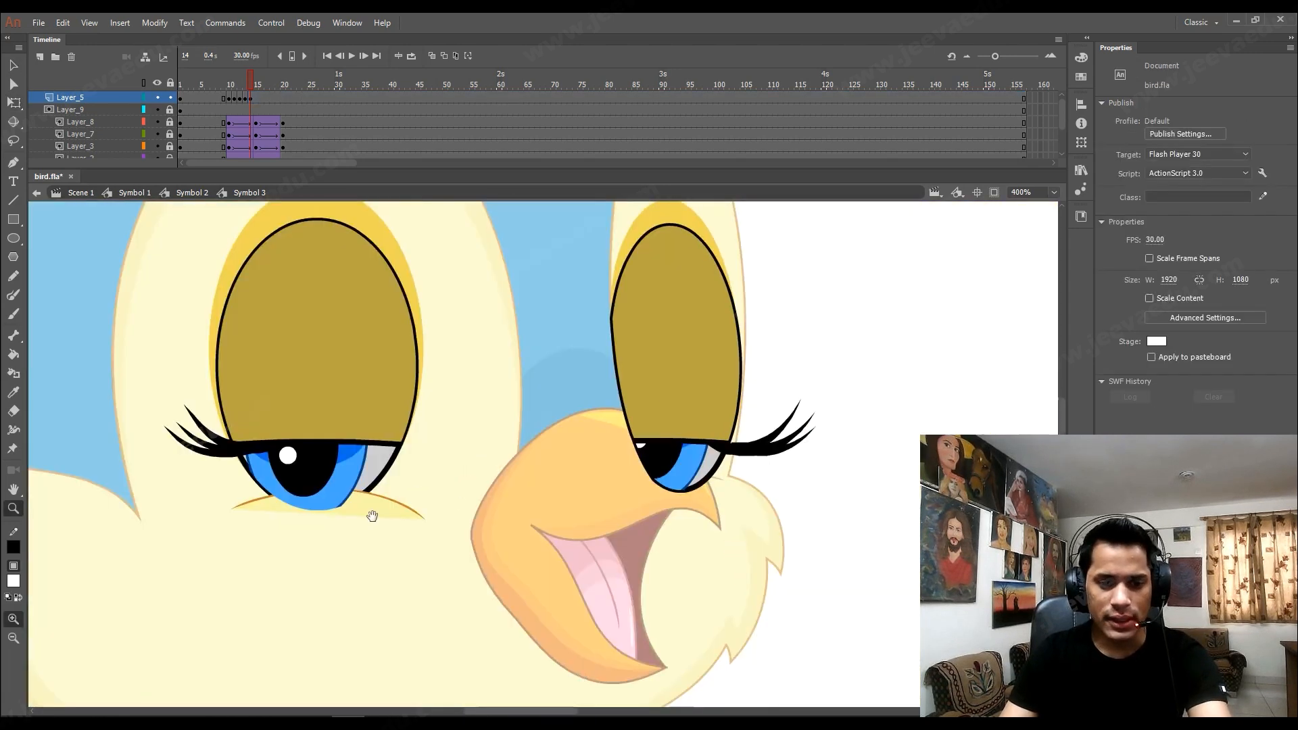
{"action": "key", "text": "v"}
{"action": "left_click", "coordinate": [144, 446]}
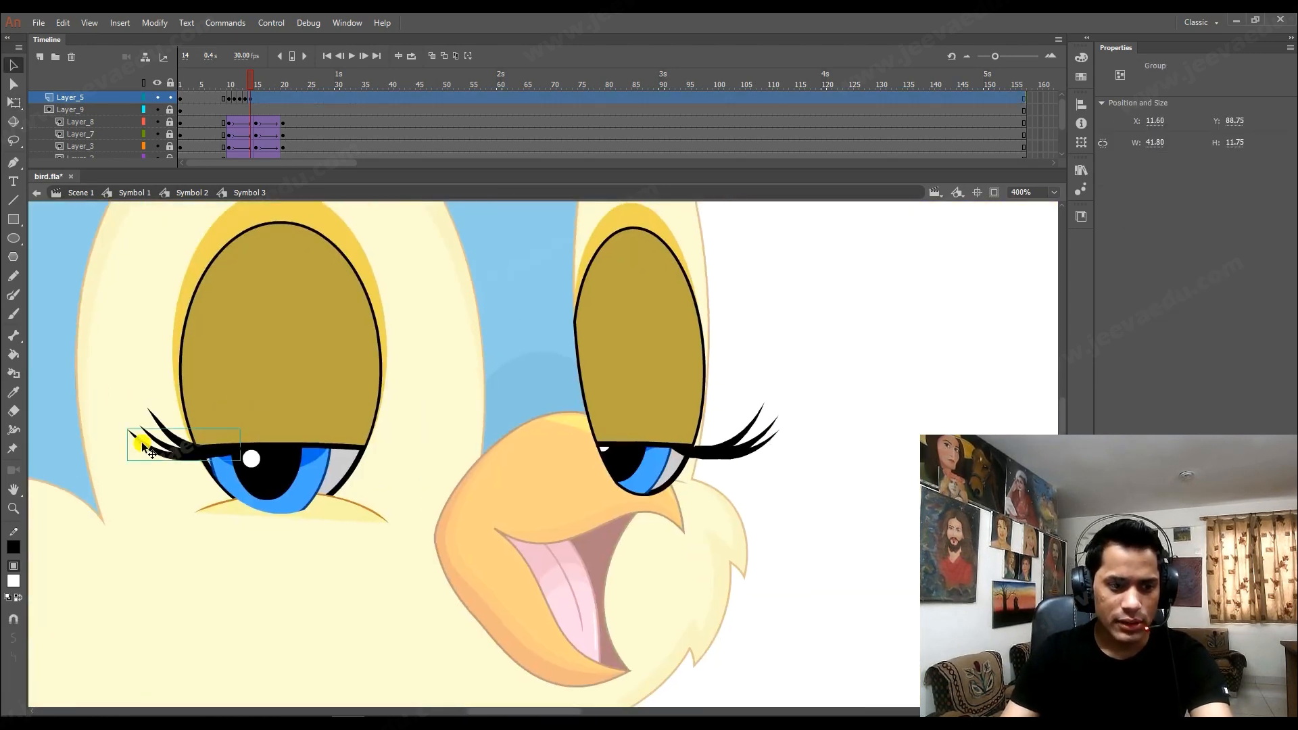
{"action": "double_click", "coordinate": [144, 446]}
{"action": "key", "text": "ctrl+equal"}
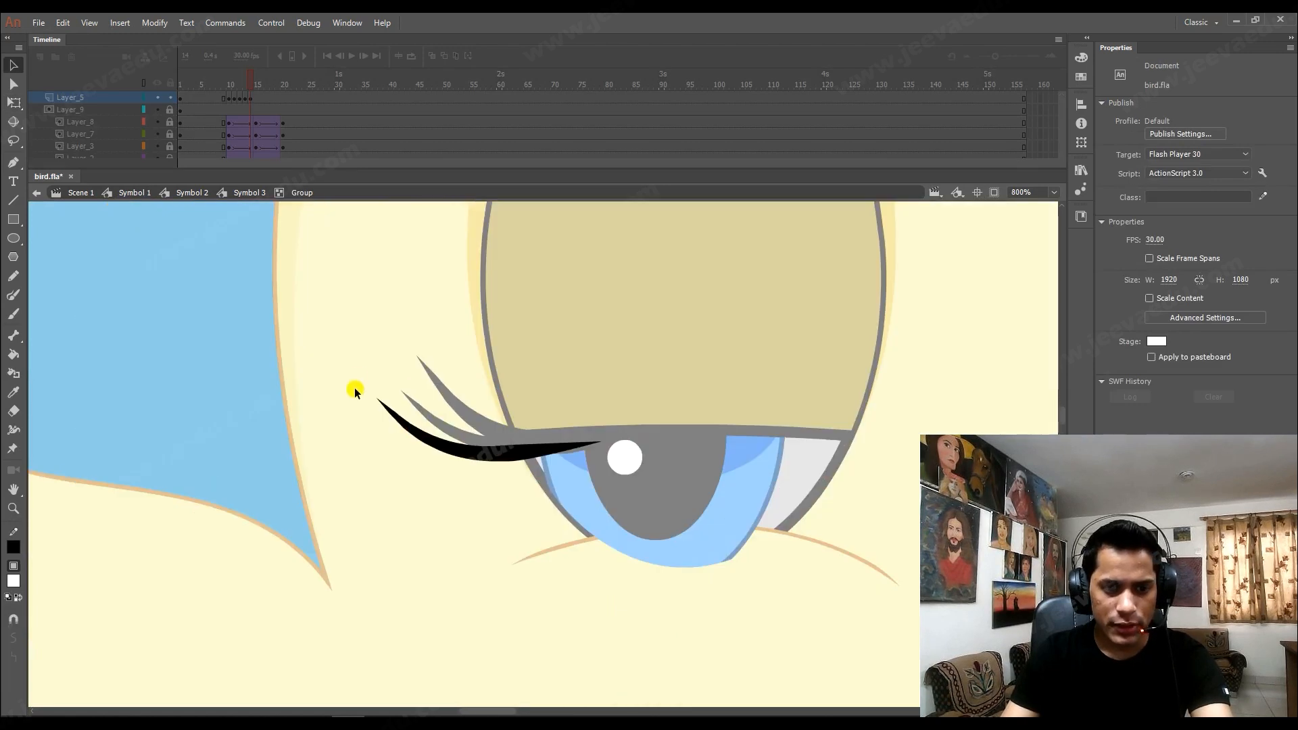
{"action": "left_click_drag", "start_coordinate": [411, 465], "coordinate": [410, 465]}
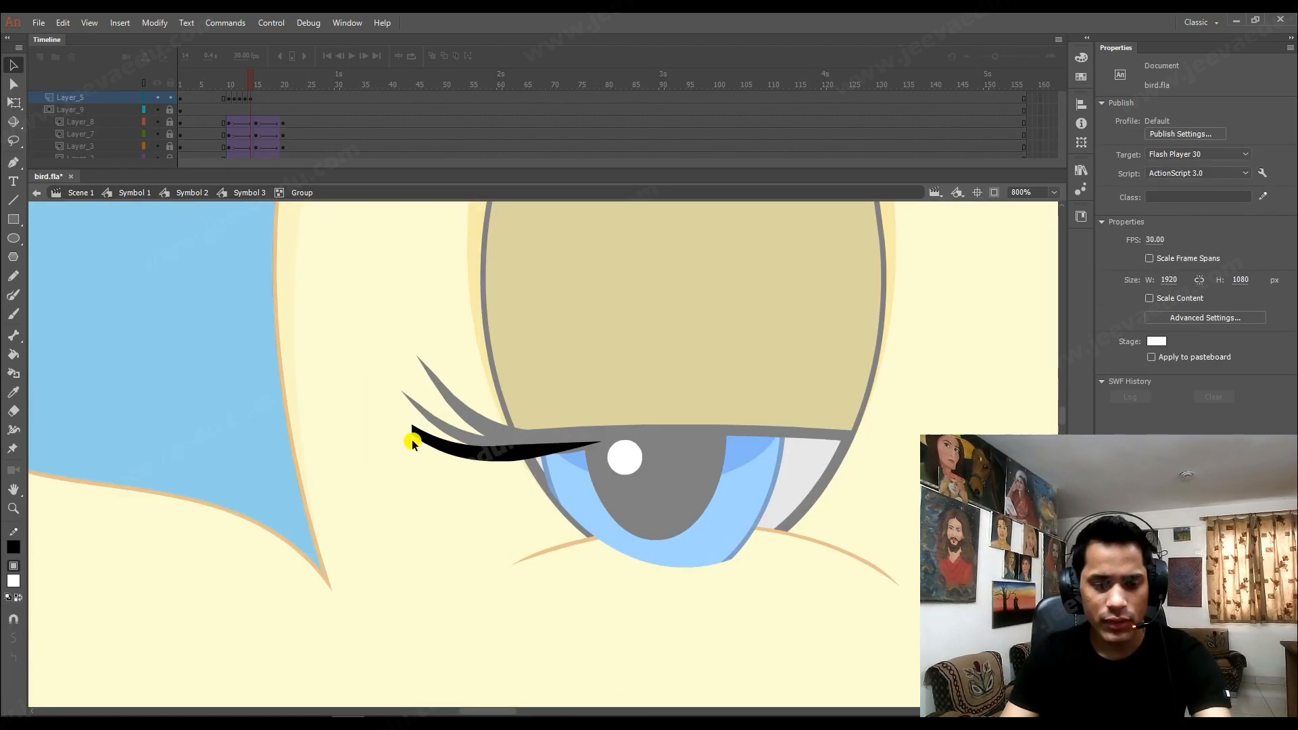
{"action": "key", "text": "ctrl+equal"}
{"action": "mouse_move", "coordinate": [537, 444]}
{"action": "left_mouse_down"}
{"action": "mouse_move", "coordinate": [519, 440]}
{"action": "mouse_move", "coordinate": [539, 454]}
{"action": "left_mouse_up"}
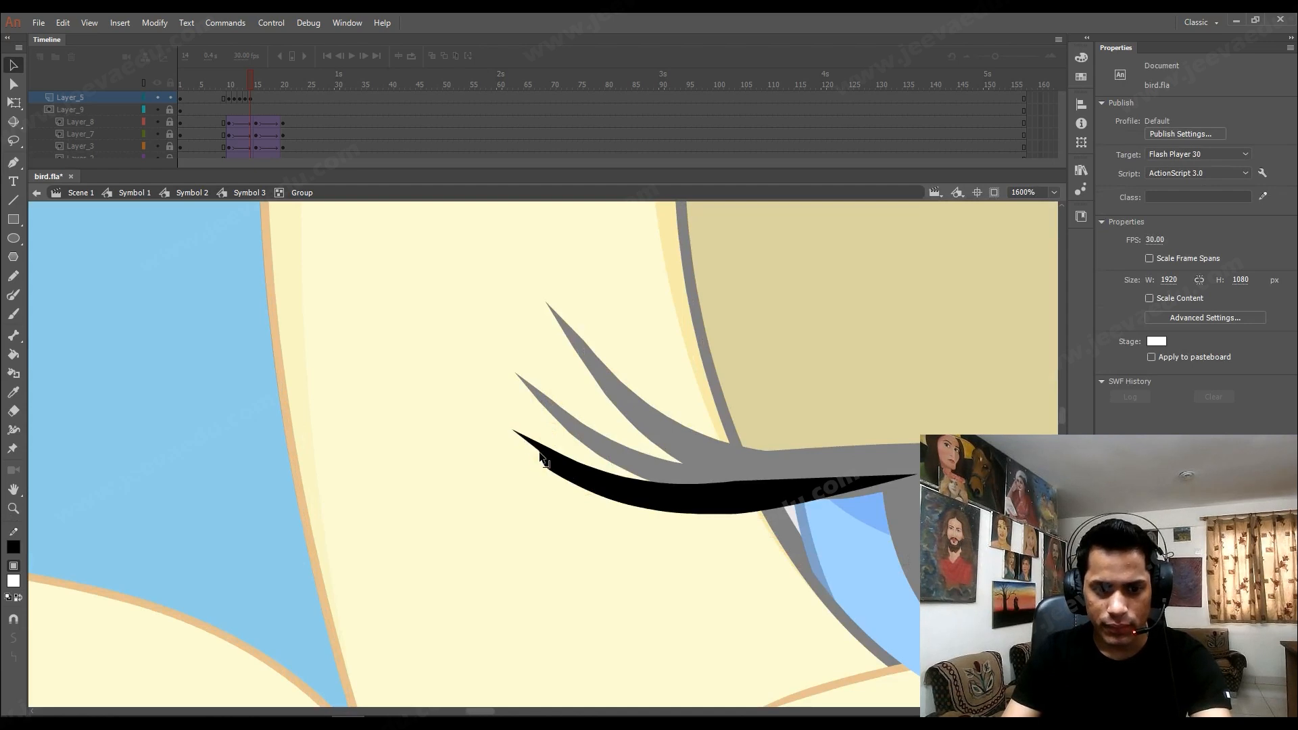
{"action": "left_click", "coordinate": [565, 480]}
{"action": "key", "text": "Delete"}
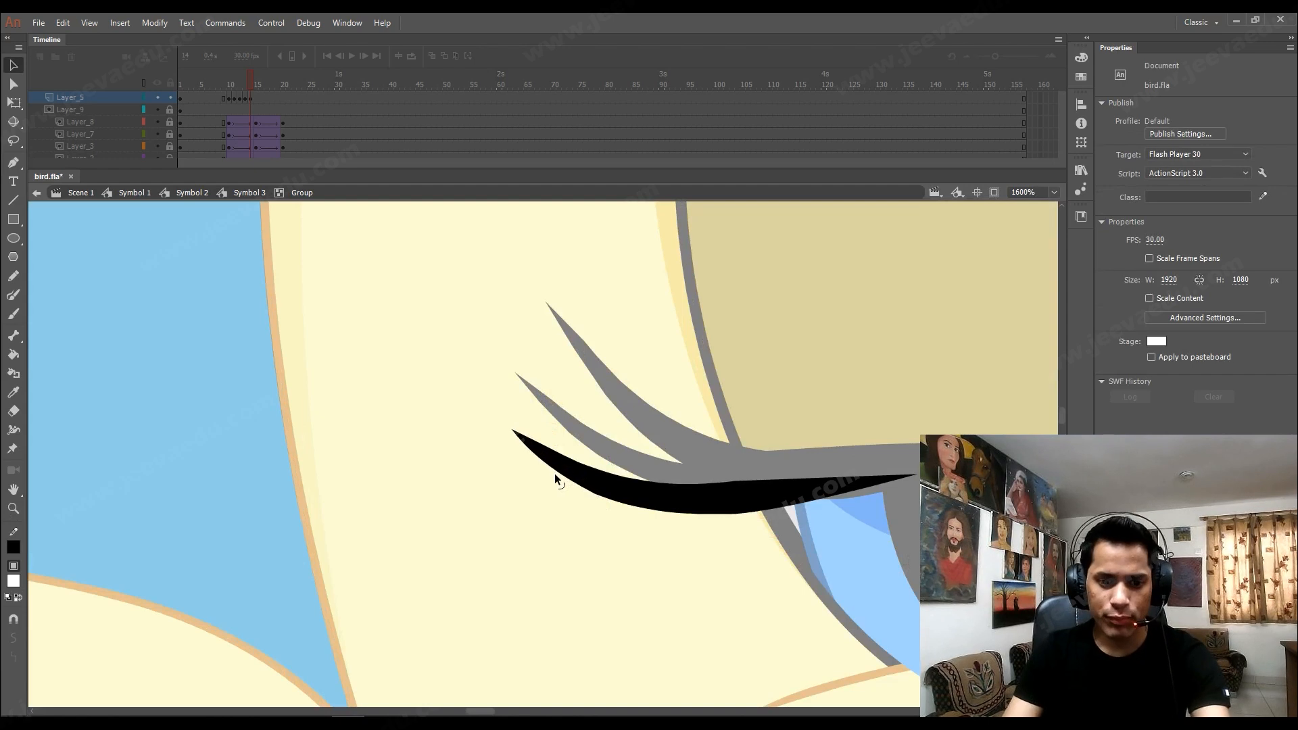
Leave the lash group and return to frame 14 inside the bird's eye symbol, Symbol 3.
{"action": "left_click", "coordinate": [117, 192]}
{"action": "key", "text": "z"}
{"action": "left_click", "coordinate": [630, 483], "text": "alt"}
{"action": "left_click", "coordinate": [630, 483], "text": "alt"}
{"action": "left_click_drag", "start_coordinate": [631, 483], "coordinate": [372, 526]}
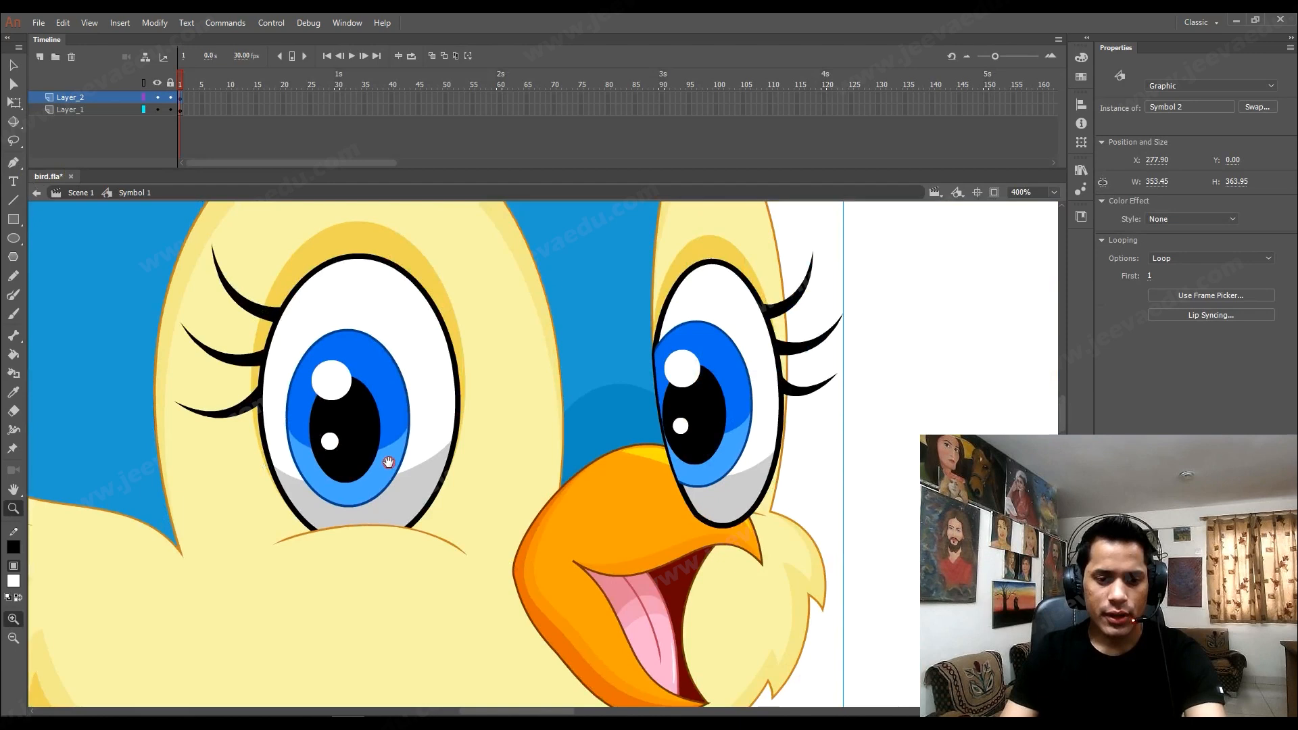
{"action": "key", "text": "v"}
{"action": "double_click", "coordinate": [367, 379]}
{"action": "double_click", "coordinate": [314, 370]}
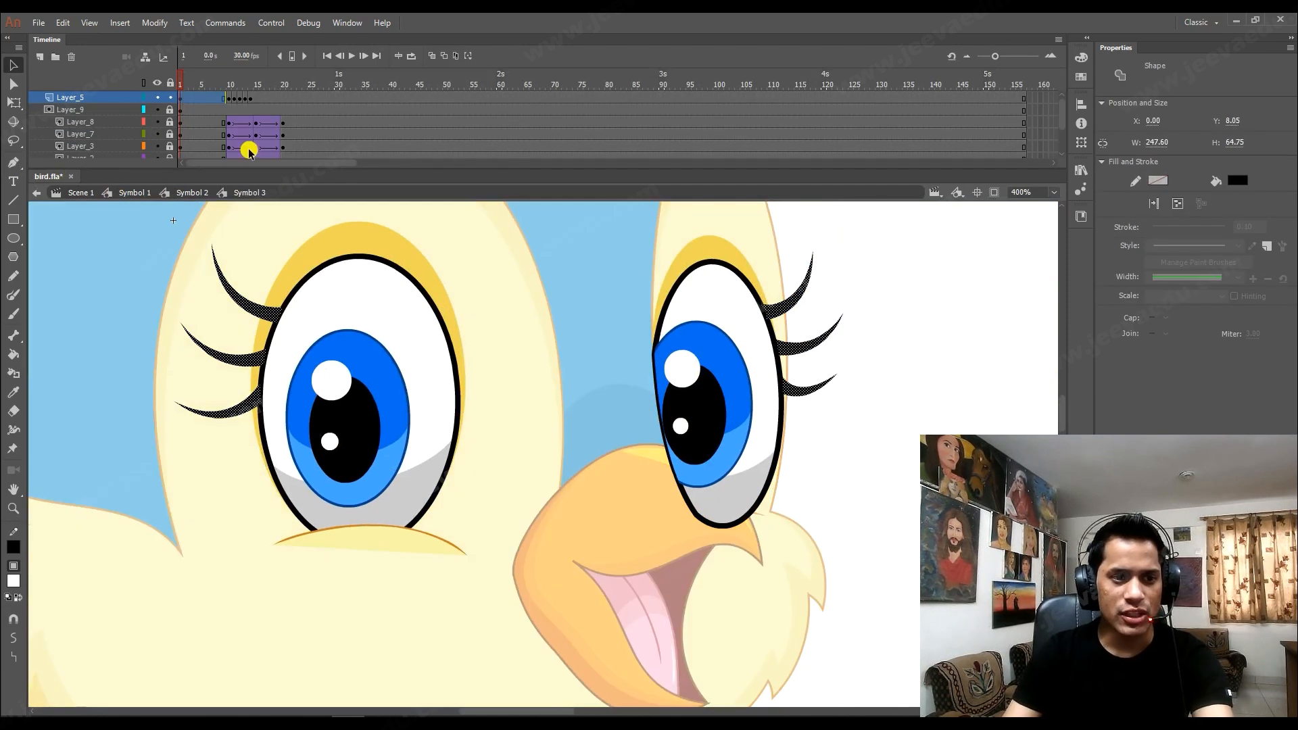
{"action": "left_click", "coordinate": [250, 85]}
Delete the smaller eye's three eyelashes at frame 14.
{"action": "left_click", "coordinate": [261, 512]}
{"action": "left_click_drag", "start_coordinate": [198, 407], "coordinate": [236, 515]}
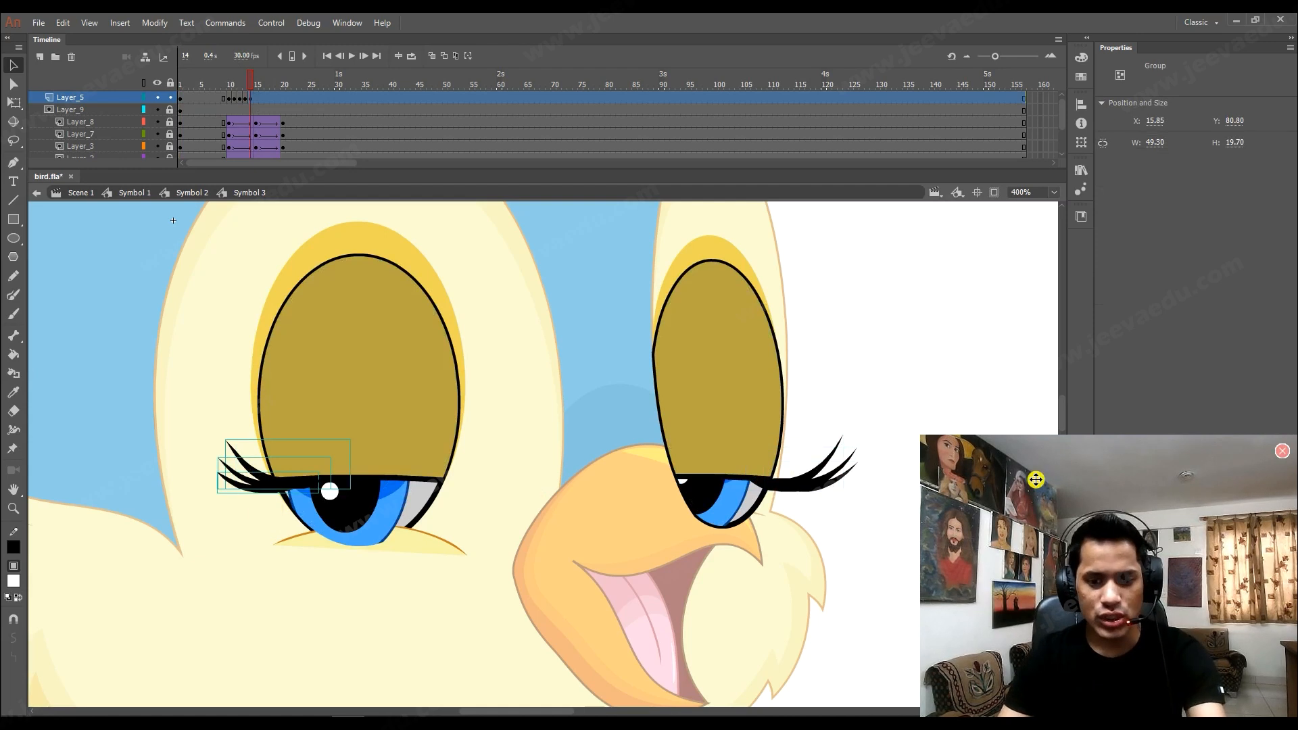
{"action": "left_click_drag", "start_coordinate": [850, 404], "coordinate": [818, 514]}
{"action": "key", "text": "Delete"}
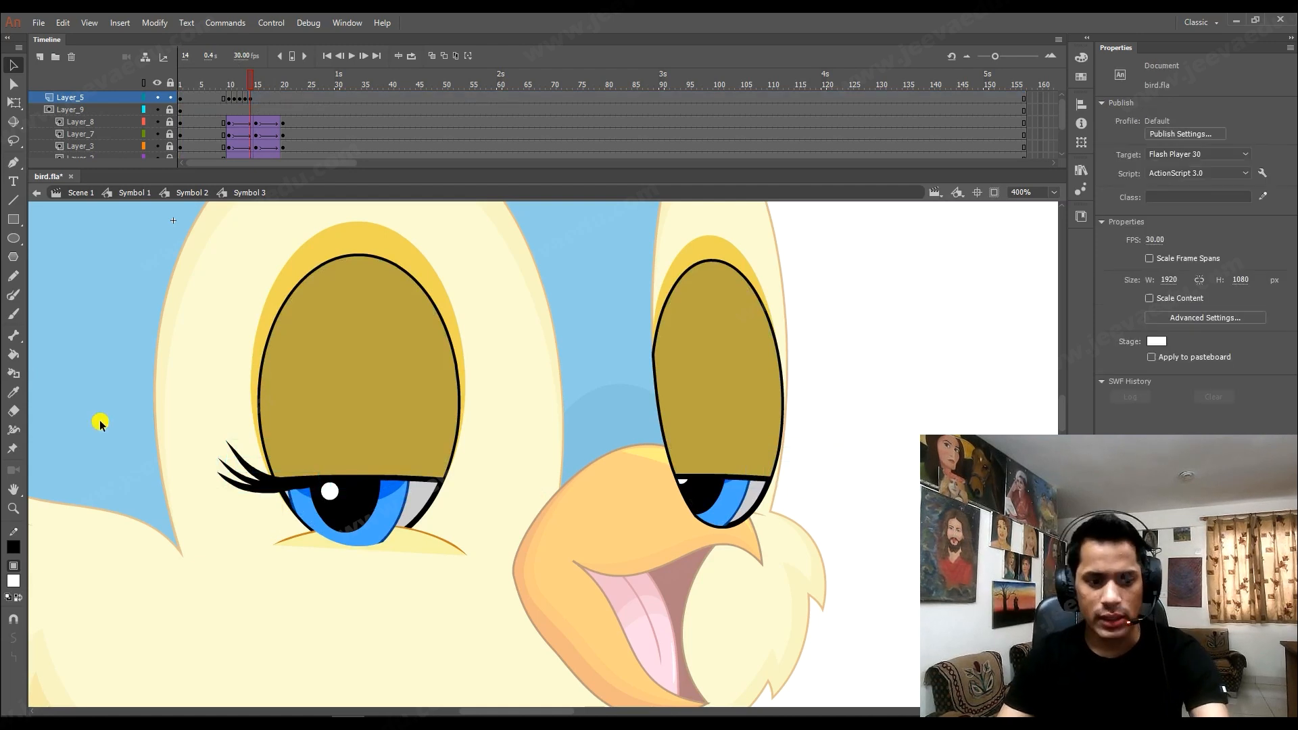
Place a copy of the larger eye's three eyelashes on the smaller eye's outer corner and flip it horizontally.
{"action": "left_click_drag", "start_coordinate": [231, 426], "coordinate": [738, 486]}
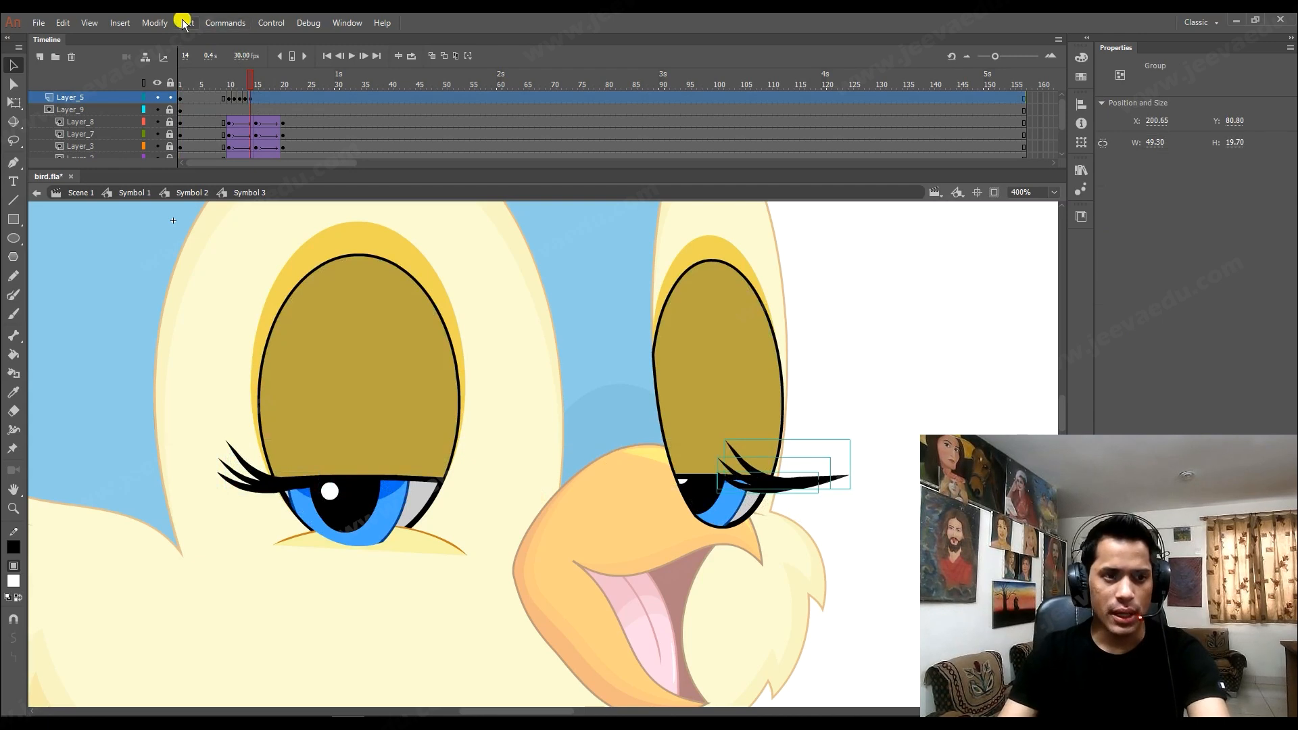
{"action": "left_click", "coordinate": [154, 23]}
{"action": "mouse_move", "coordinate": [204, 191]}
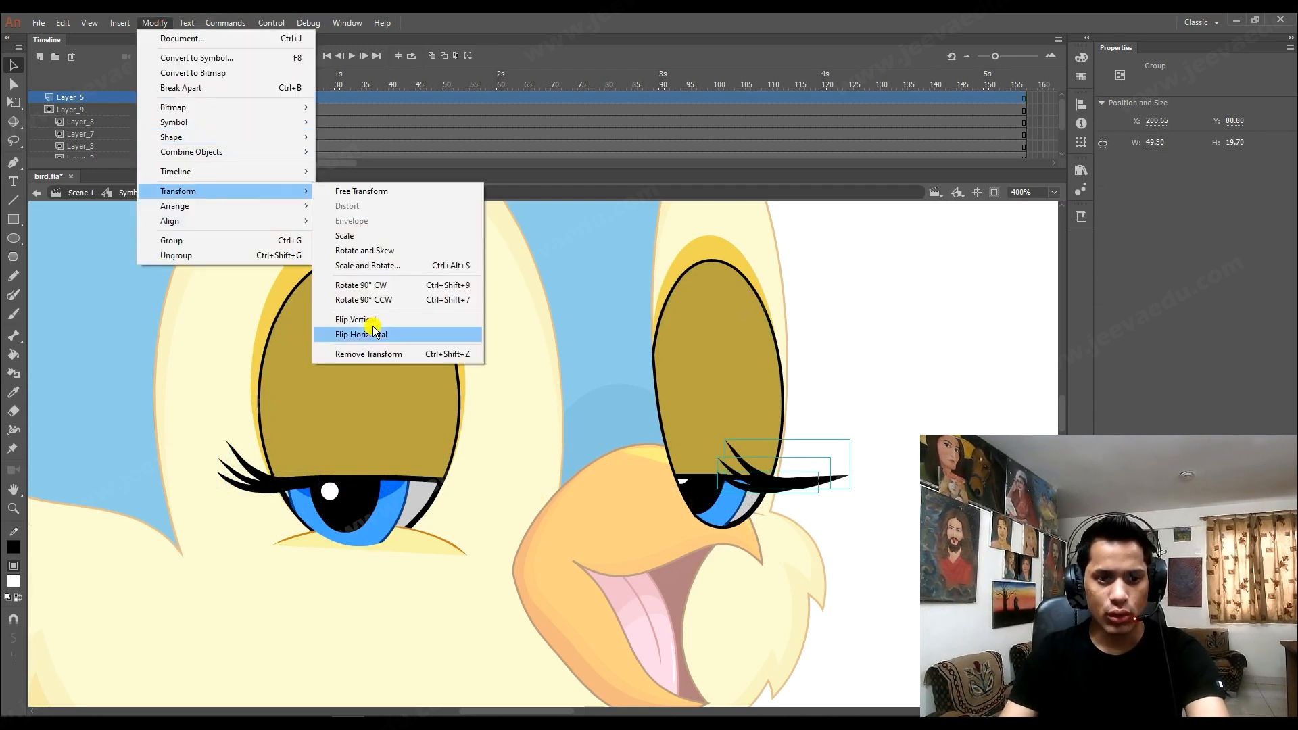
{"action": "left_click", "coordinate": [375, 332]}
{"action": "left_click", "coordinate": [786, 499]}
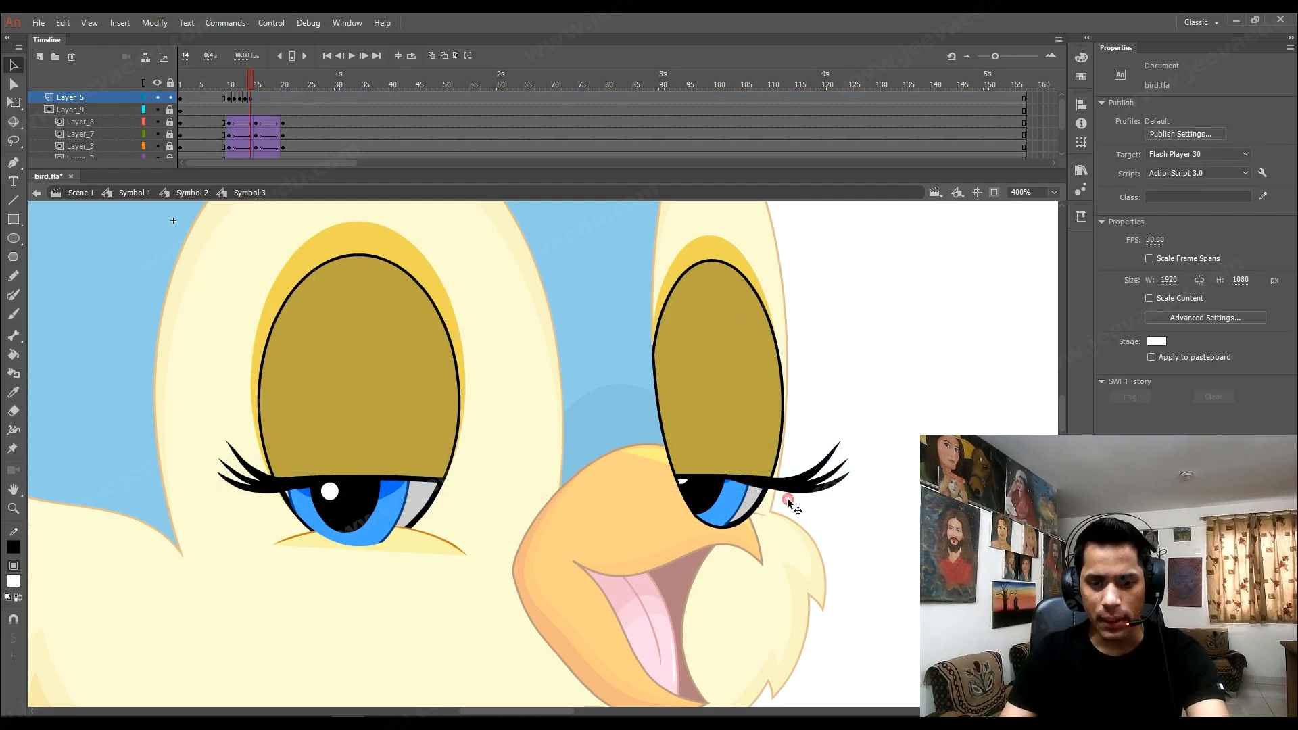
Add a keyframe at frame 15 on Layer_5 and lower both eyes' lashes to Y 98.80, near the closing lids' edge.
{"action": "key", "text": "z"}
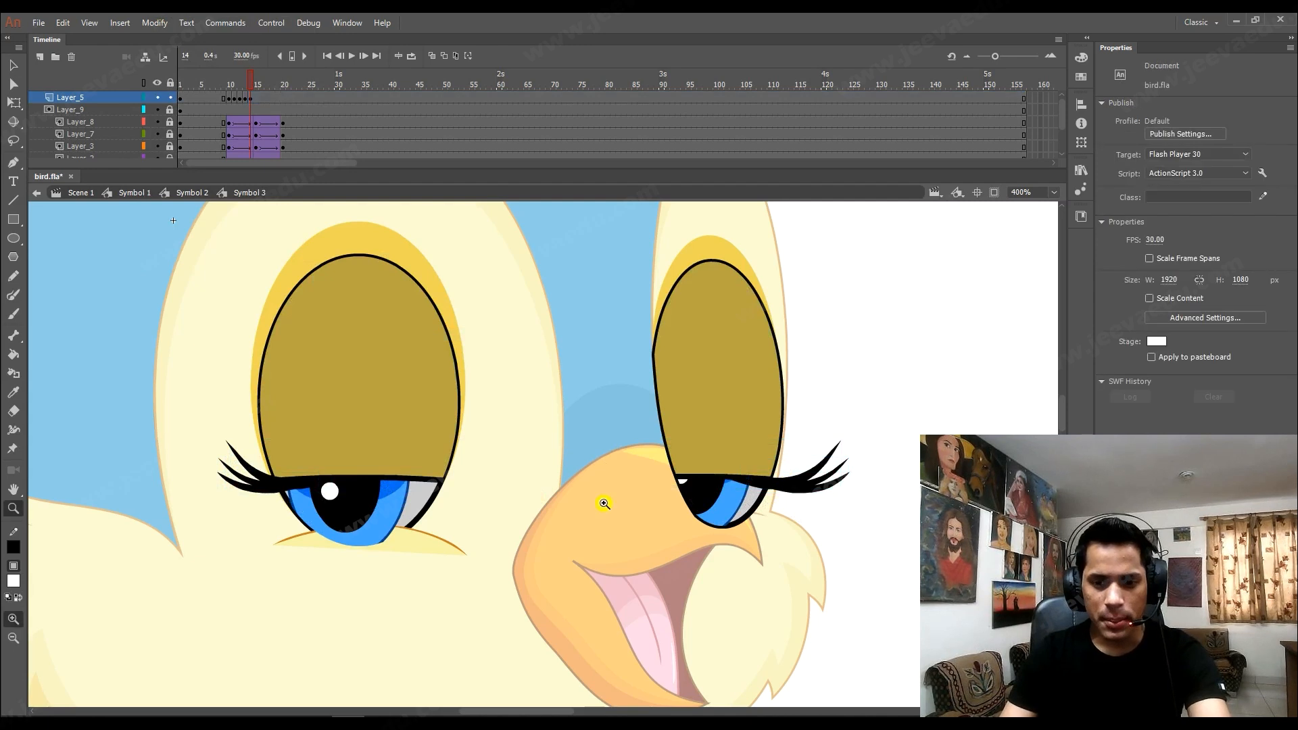
{"action": "left_click", "coordinate": [257, 95]}
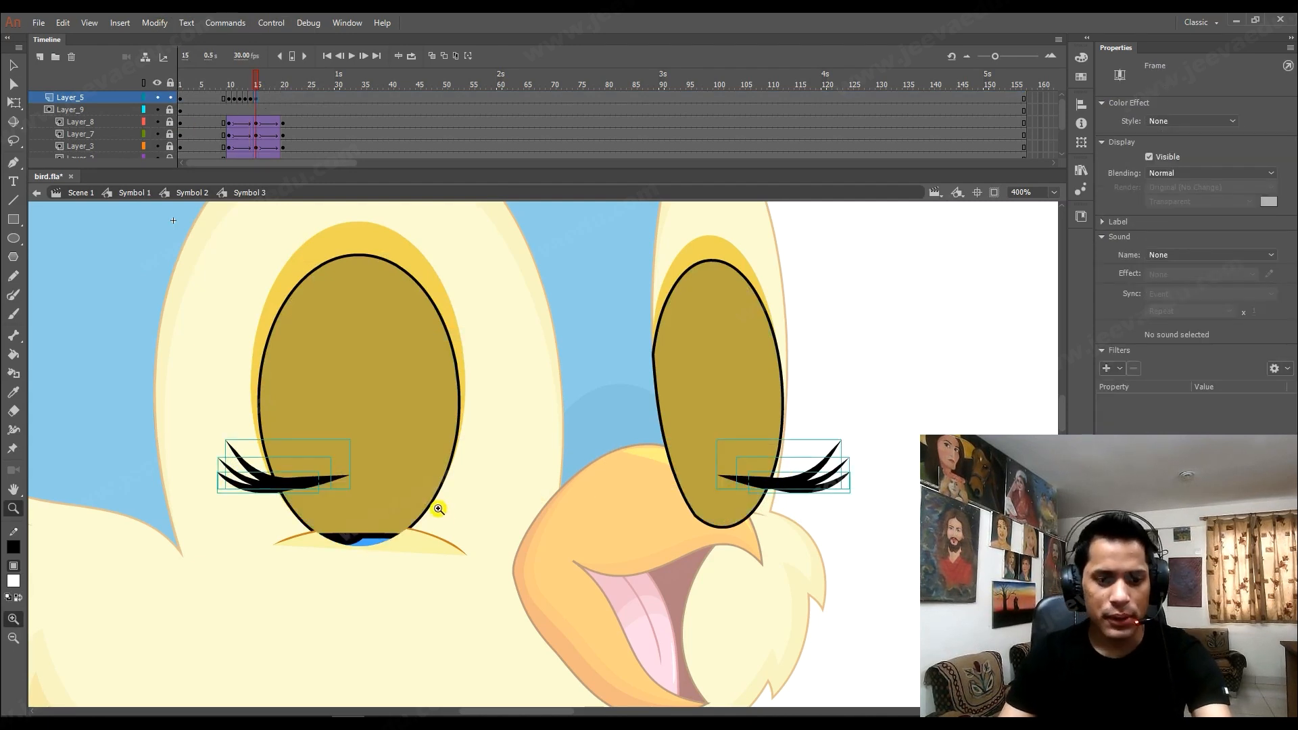
{"action": "left_click", "coordinate": [370, 555]}
{"action": "key", "text": "v"}
{"action": "left_click", "coordinate": [387, 317]}
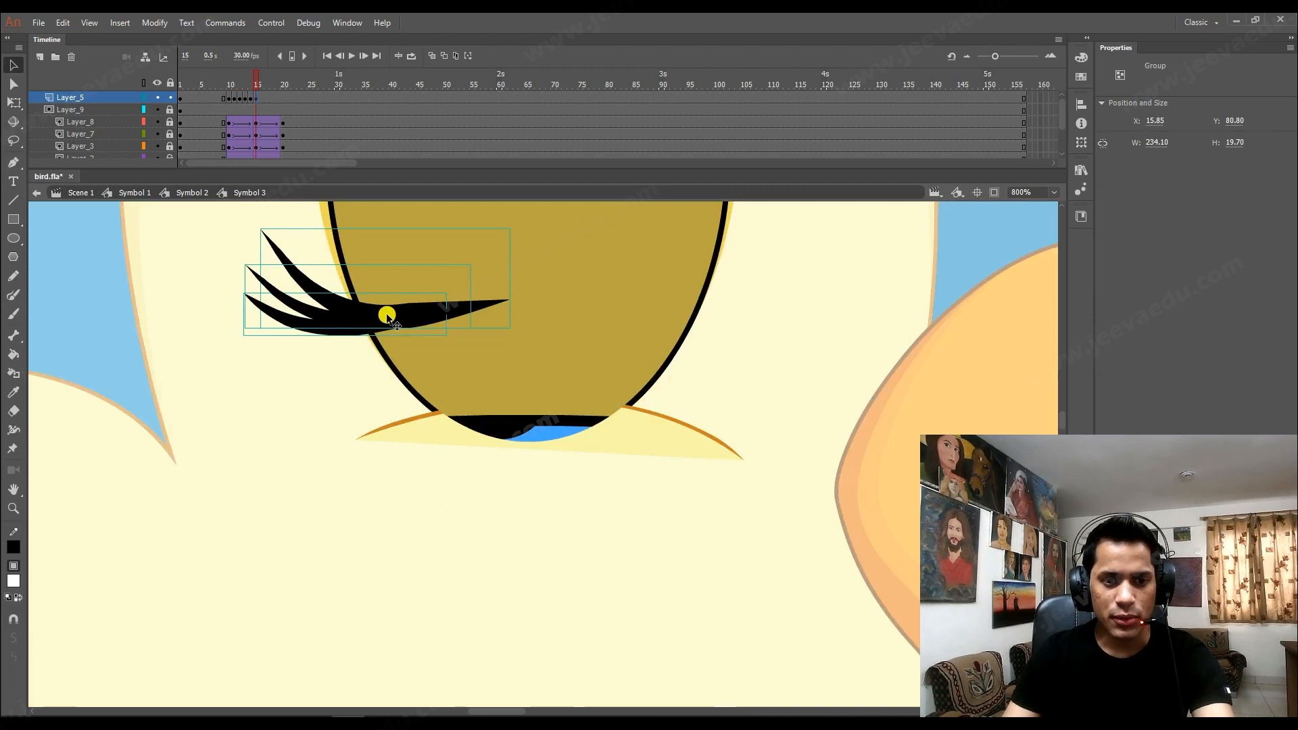
{"action": "key", "text": "Down"}
{"action": "key", "text": "Down"}
{"action": "key", "text": "Down"}
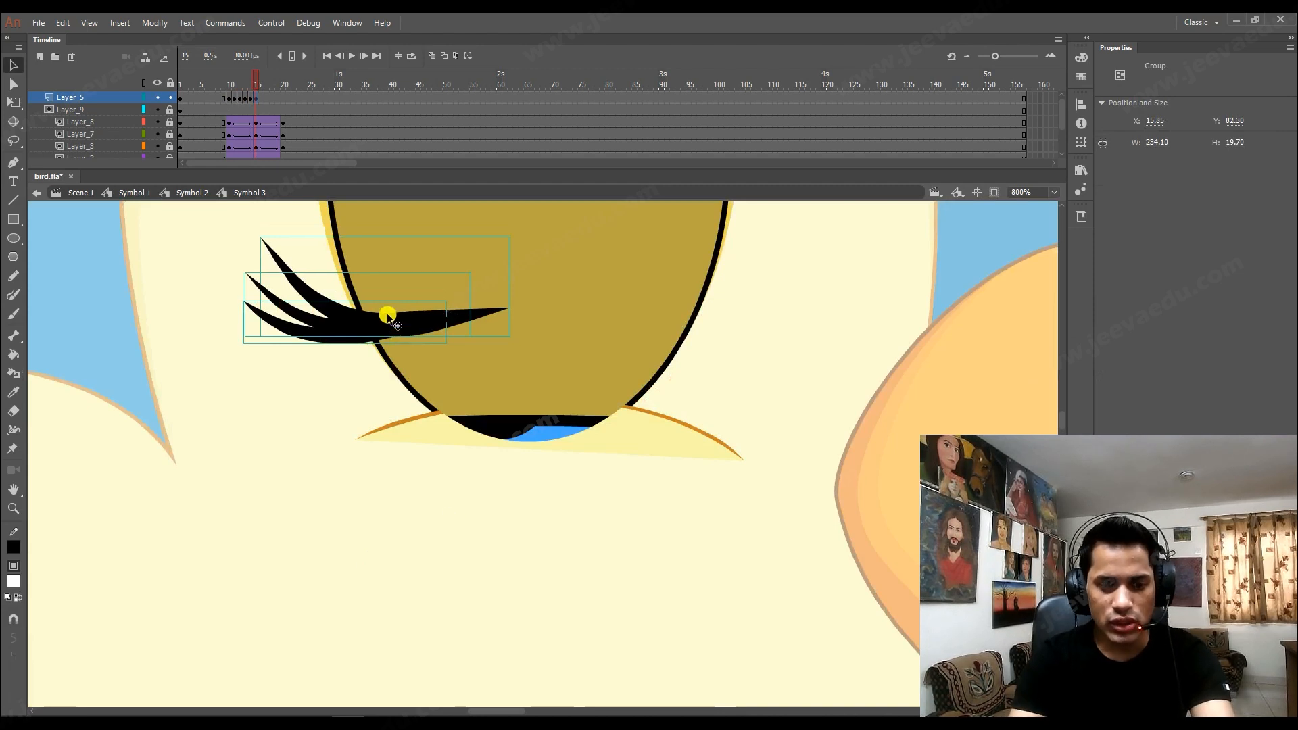
{"action": "key", "text": "shift+Down"}
{"action": "key", "text": "Down"}
{"action": "key", "text": "Down"}
{"action": "key", "text": "Up"}
{"action": "key", "text": "Up"}
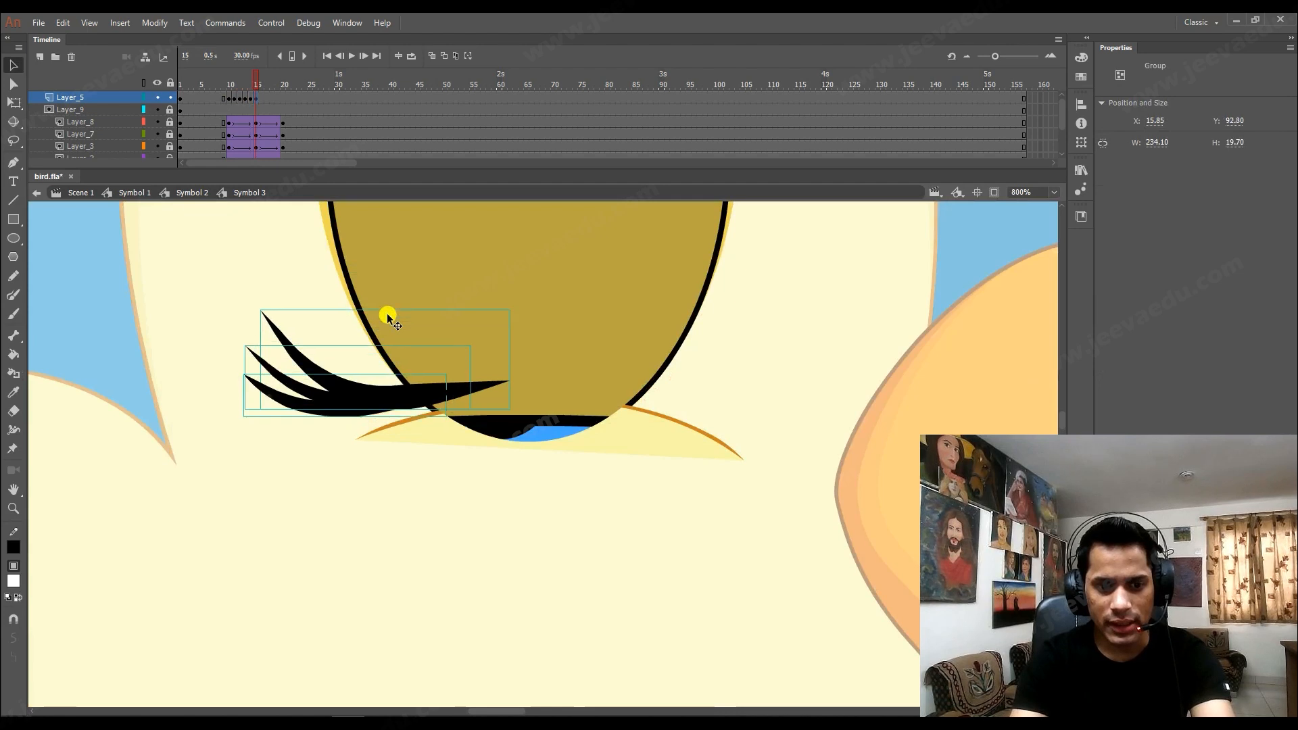
{"action": "key", "text": "Down"}
{"action": "key", "text": "Down"}
{"action": "key", "text": "Down"}
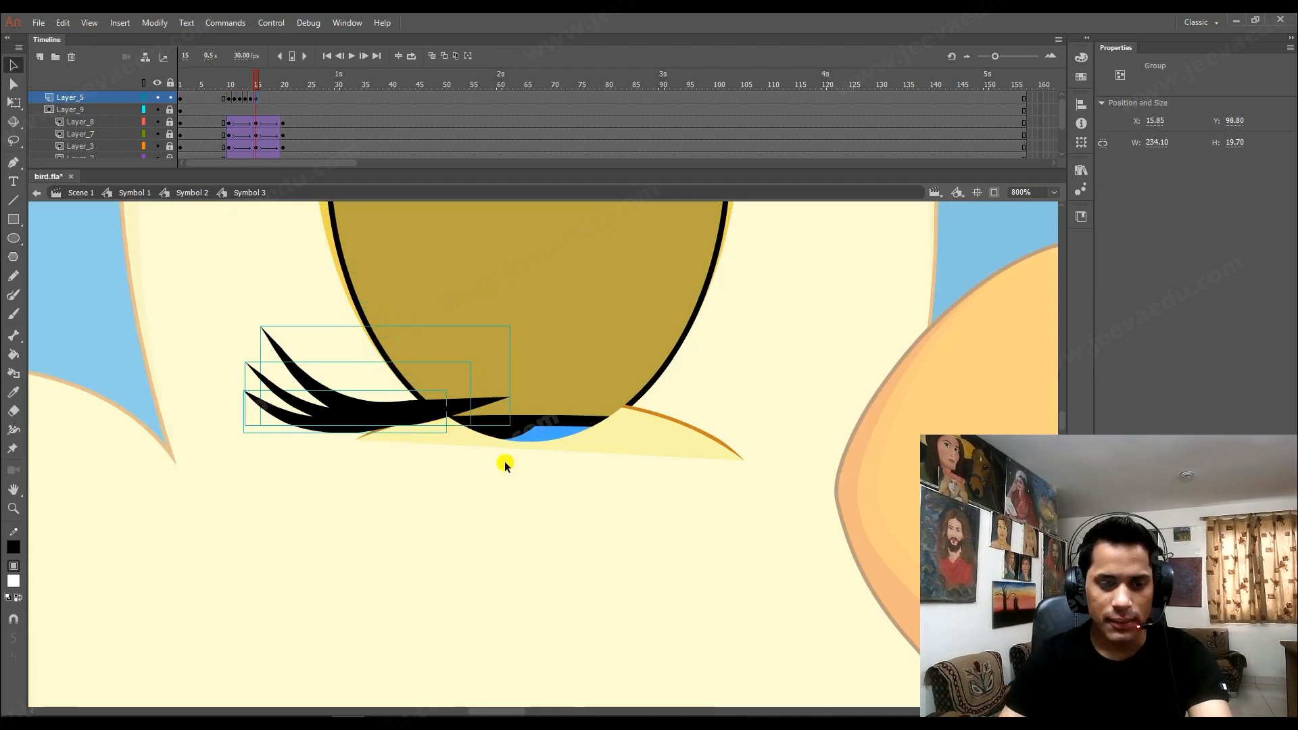
{"action": "left_click", "coordinate": [505, 464]}
Rotate the larger eye's upper lash steeper at frame 15 and shift it slightly along the lid line.
{"action": "key", "text": "z"}
{"action": "left_click", "coordinate": [513, 474], "text": "alt"}
{"action": "left_click_drag", "start_coordinate": [501, 480], "coordinate": [344, 446]}
{"action": "left_click", "coordinate": [310, 455]}
{"action": "key", "text": "v"}
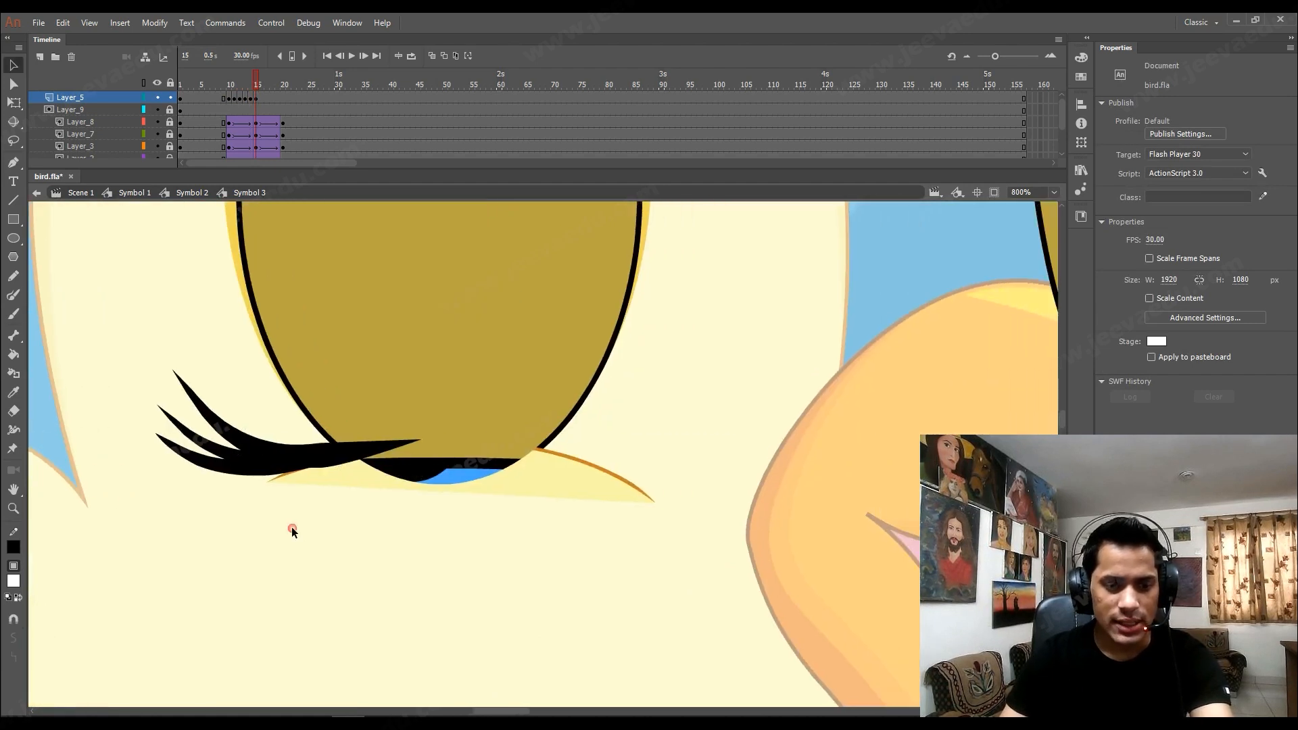
{"action": "left_click", "coordinate": [318, 457]}
{"action": "key", "text": "q"}
{"action": "left_click_drag", "start_coordinate": [425, 359], "coordinate": [440, 400]}
{"action": "key", "text": "v"}
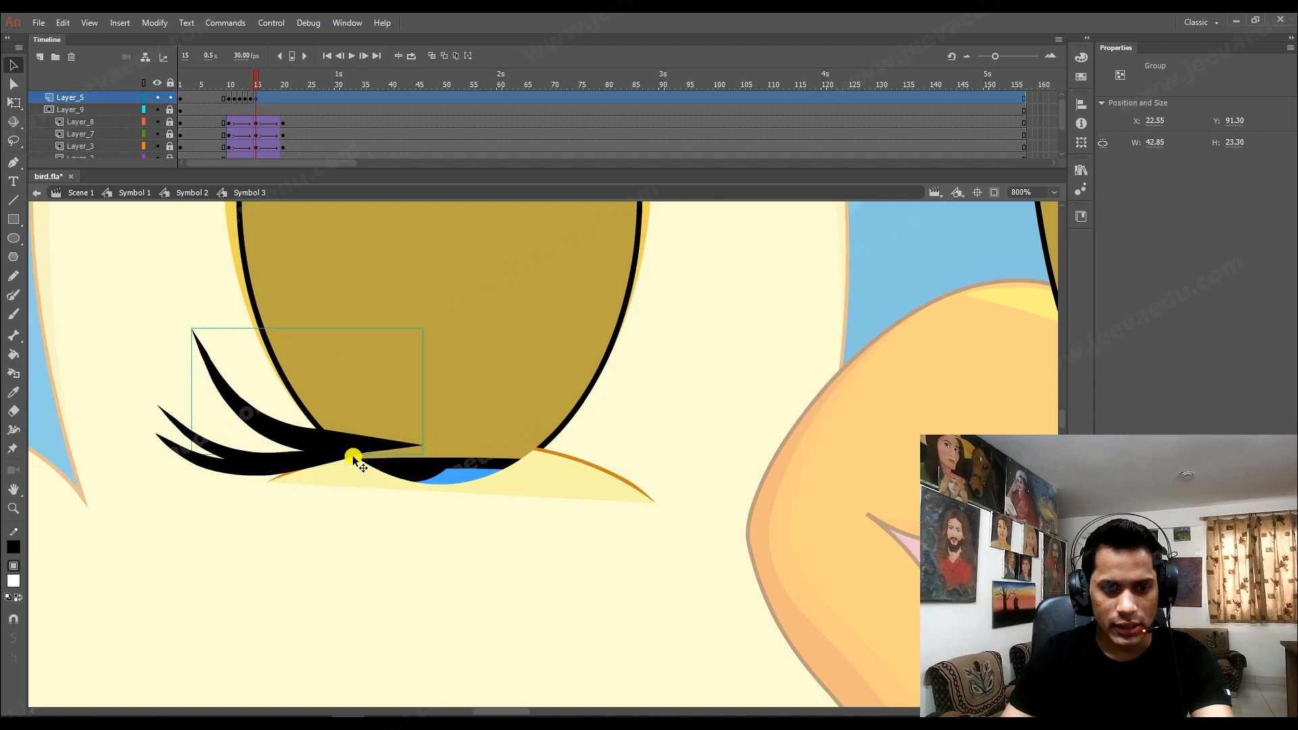
{"action": "left_click_drag", "start_coordinate": [359, 449], "coordinate": [362, 451]}
Rotate the larger eye's two lower lashes together and move them up against the upper lash.
{"action": "left_click", "coordinate": [261, 457]}
{"action": "left_click", "coordinate": [216, 468], "text": "shift"}
{"action": "left_click_drag", "start_coordinate": [216, 468], "coordinate": [227, 439]}
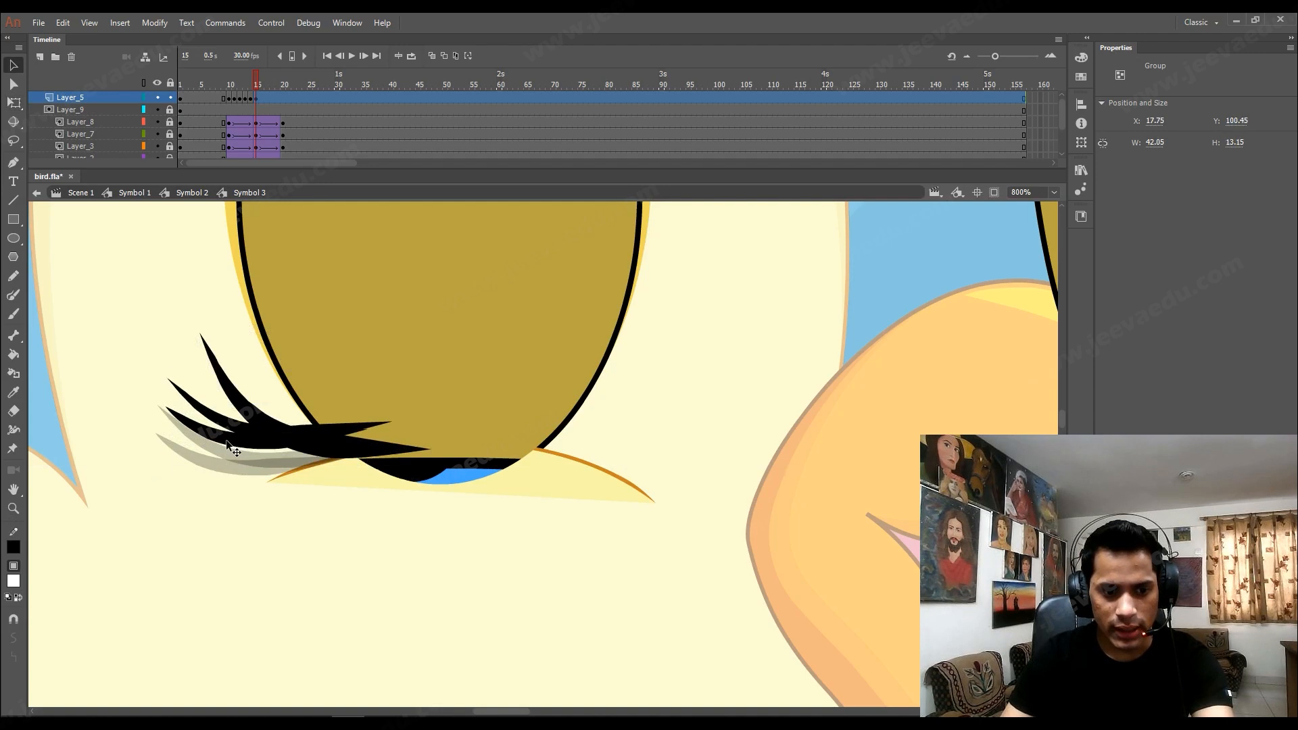
{"action": "left_click", "coordinate": [373, 441]}
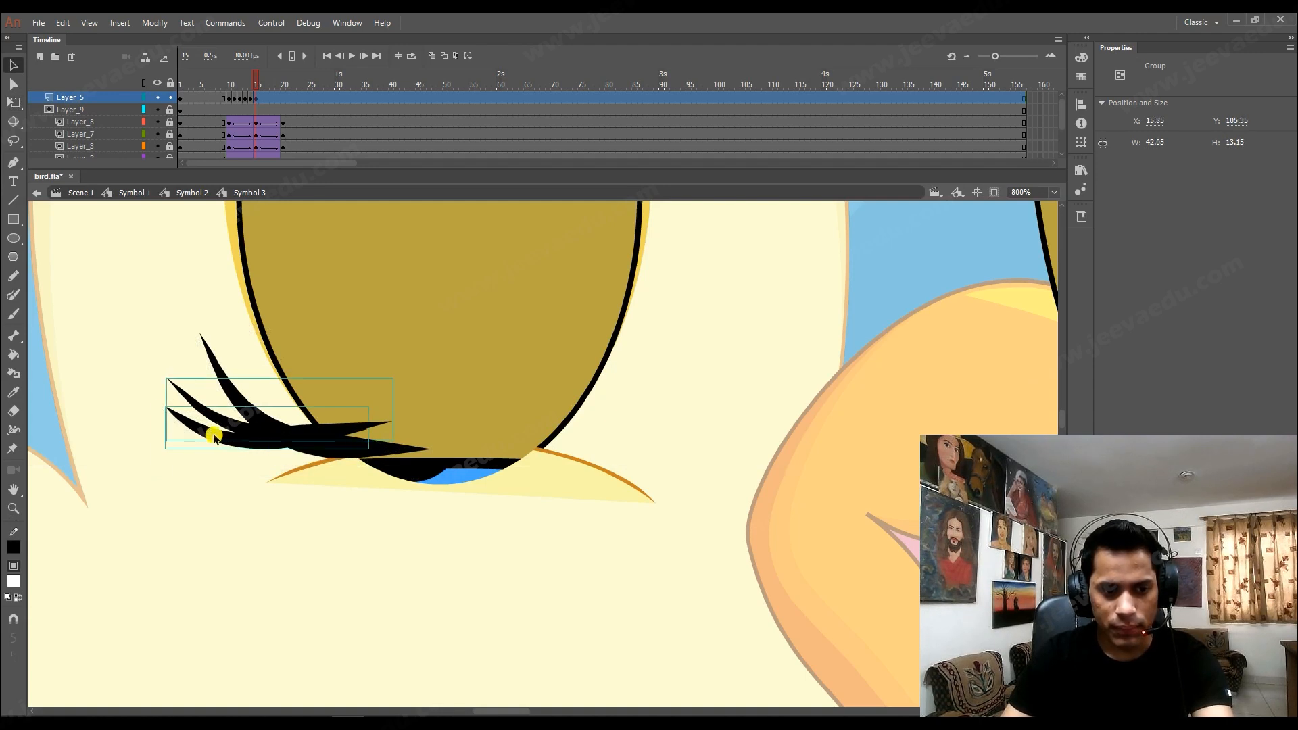
{"action": "key", "text": "ctrl+z"}
{"action": "key", "text": "q"}
{"action": "left_click_drag", "start_coordinate": [152, 483], "coordinate": [163, 465]}
{"action": "left_click_drag", "start_coordinate": [305, 461], "coordinate": [311, 446]}
Inside the upper lash's group, stretch its inner tip across to the lid's far side and curve its edges, then leave the group.
{"action": "double_click", "coordinate": [407, 450]}
{"action": "key", "text": "z"}
{"action": "key", "text": "v"}
{"action": "left_click", "coordinate": [407, 452]}
{"action": "left_click", "coordinate": [407, 488]}
{"action": "left_click_drag", "start_coordinate": [430, 449], "coordinate": [547, 443]}
{"action": "left_click_drag", "start_coordinate": [466, 451], "coordinate": [546, 450]}
{"action": "left_click_drag", "start_coordinate": [412, 436], "coordinate": [446, 430]}
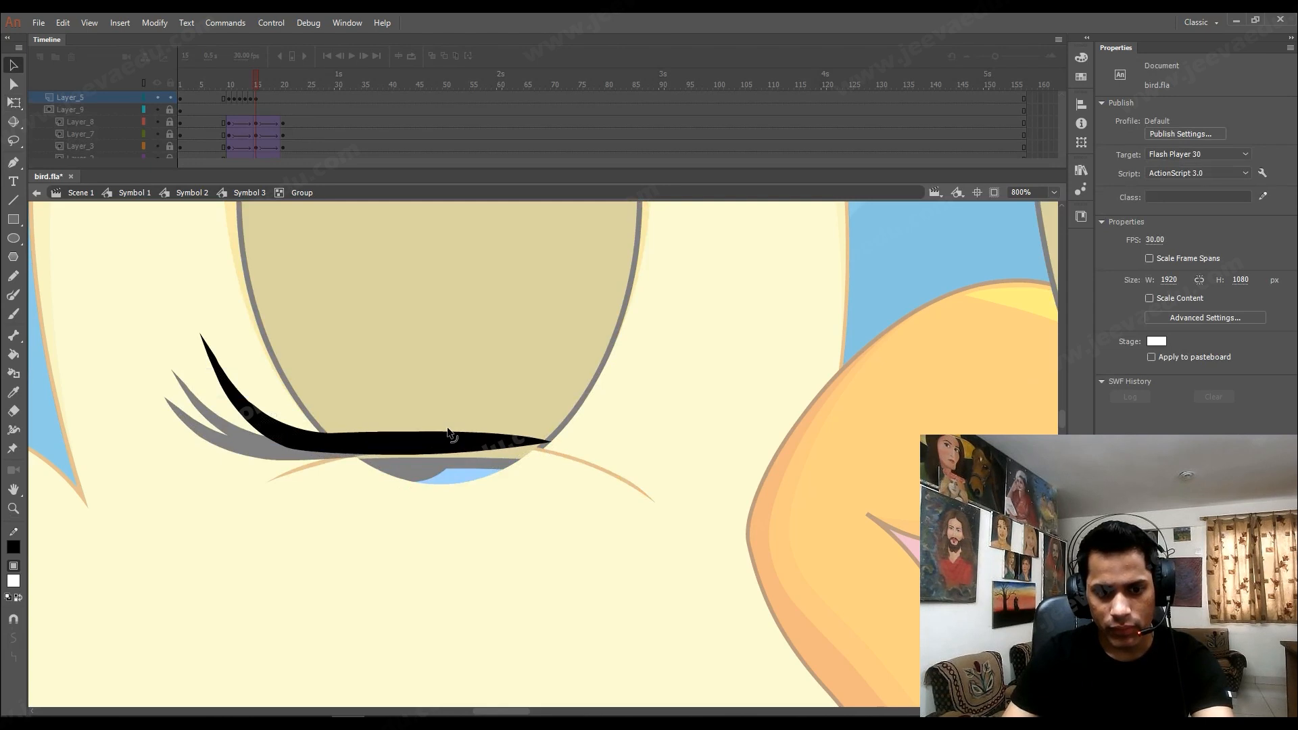
{"action": "left_click_drag", "start_coordinate": [548, 441], "coordinate": [511, 440]}
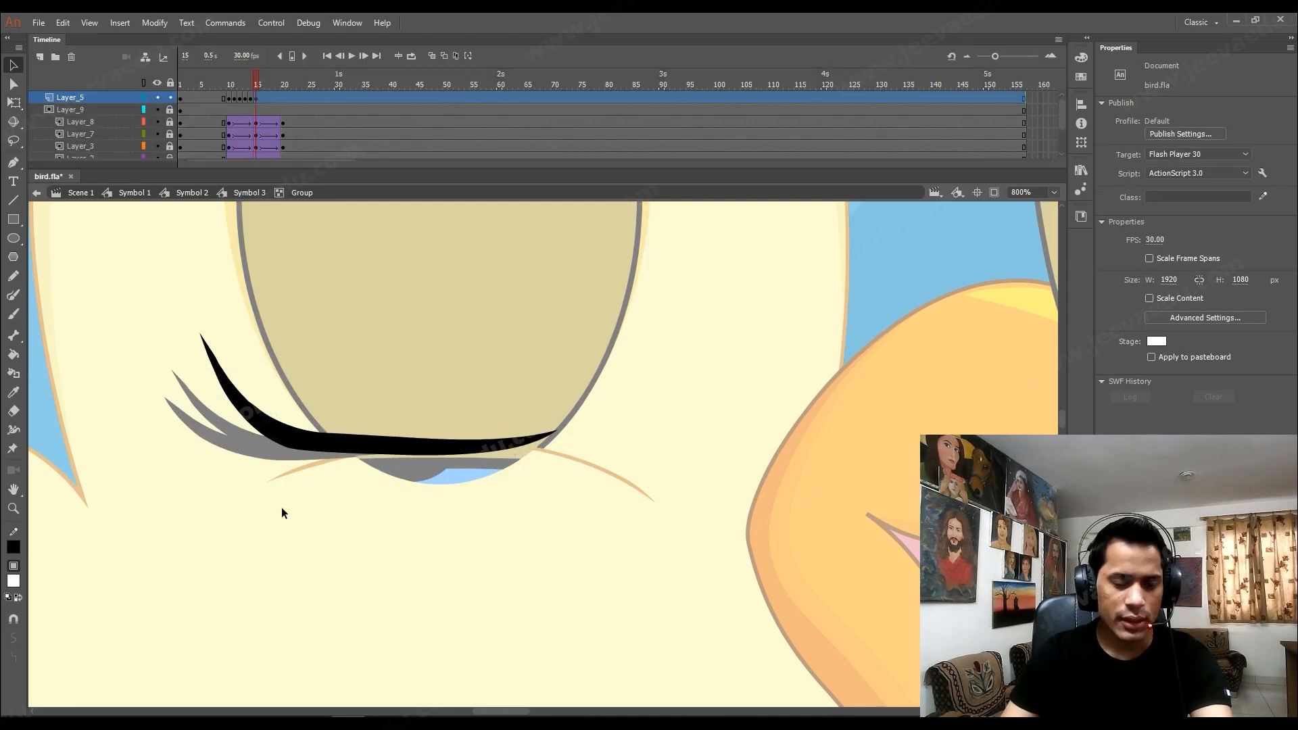
{"action": "double_click", "coordinate": [282, 507]}
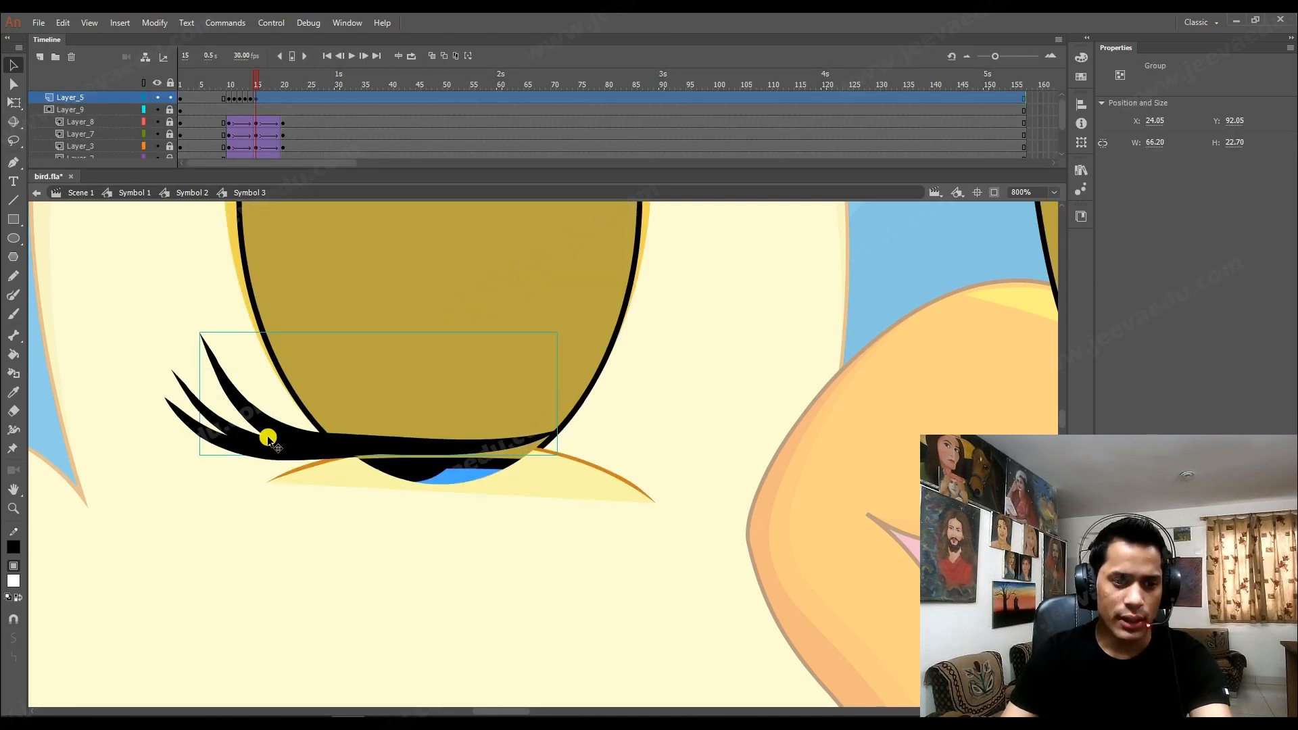
Shorten the larger eye's upper and middle lashes by pulling in their outer ends.
{"action": "key", "text": "q"}
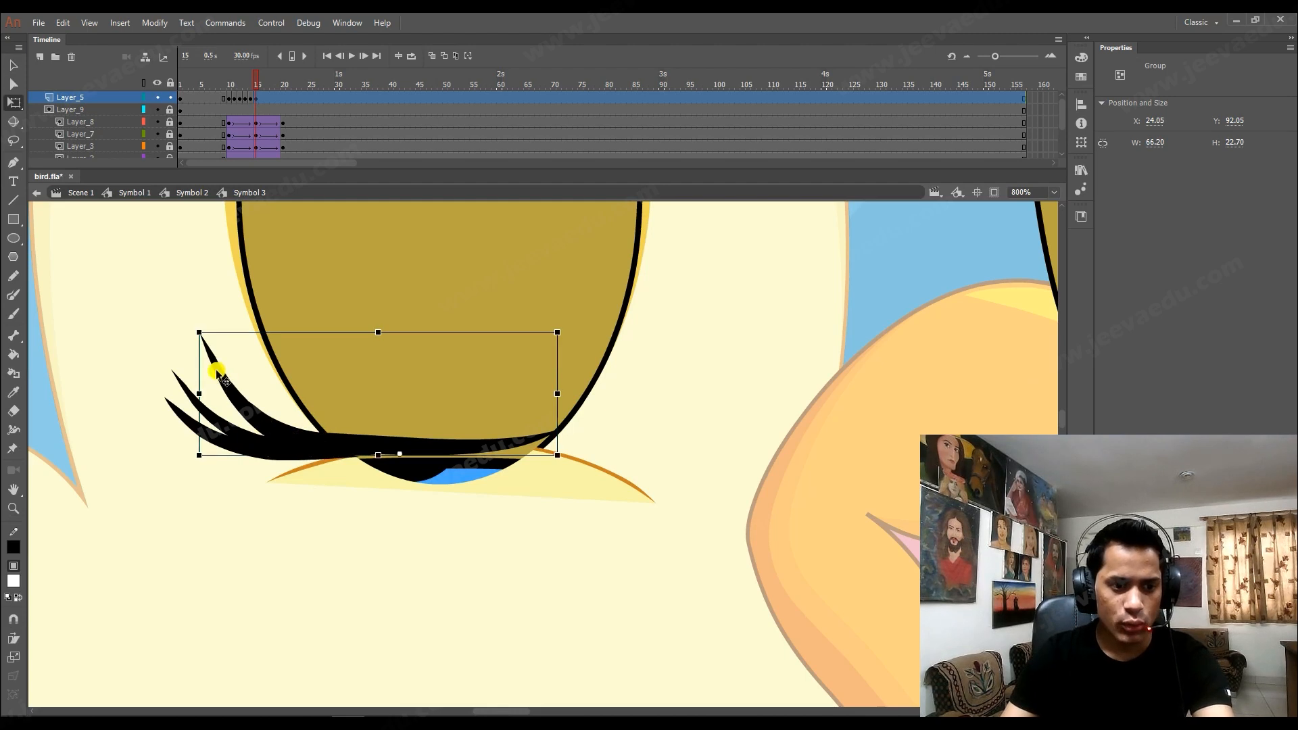
{"action": "left_click_drag", "start_coordinate": [200, 395], "coordinate": [227, 400]}
{"action": "left_click", "coordinate": [212, 417]}
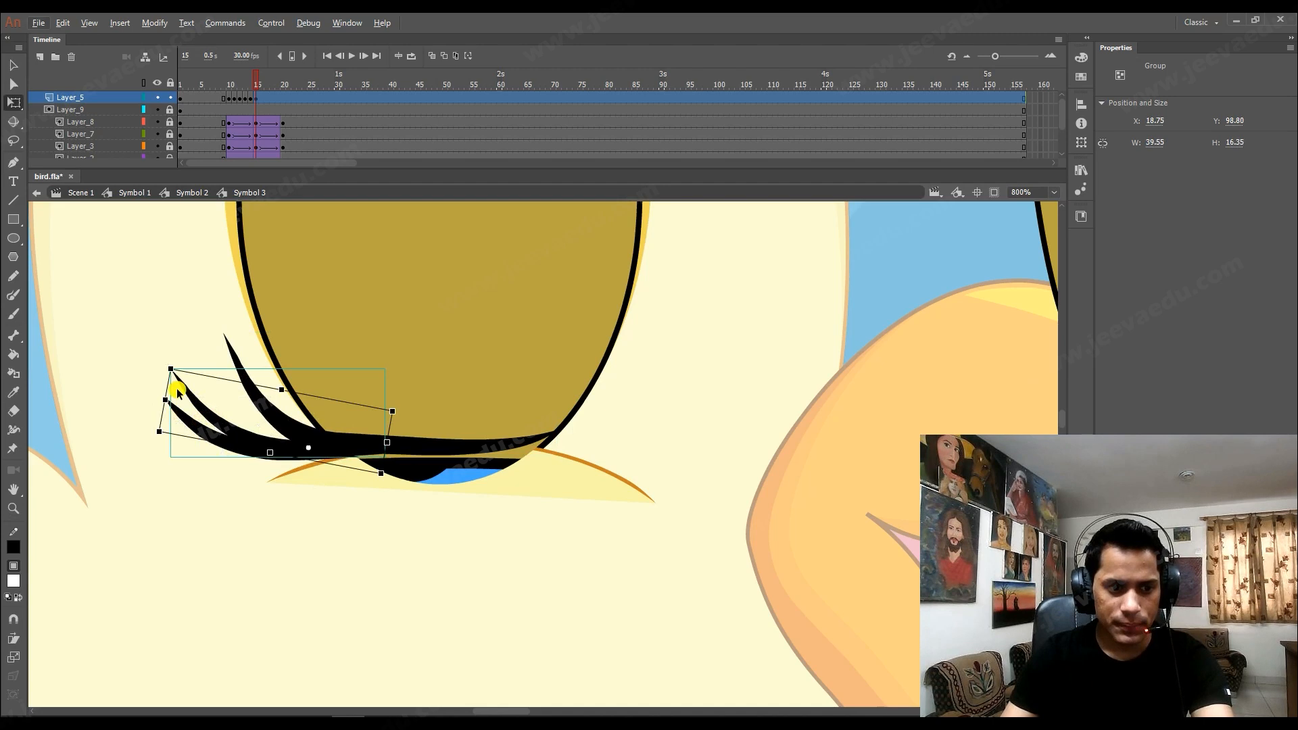
{"action": "left_click_drag", "start_coordinate": [166, 400], "coordinate": [196, 407]}
Move the larger eye's lowest lash slightly up and inward, closer to the other lashes.
{"action": "key", "text": "z"}
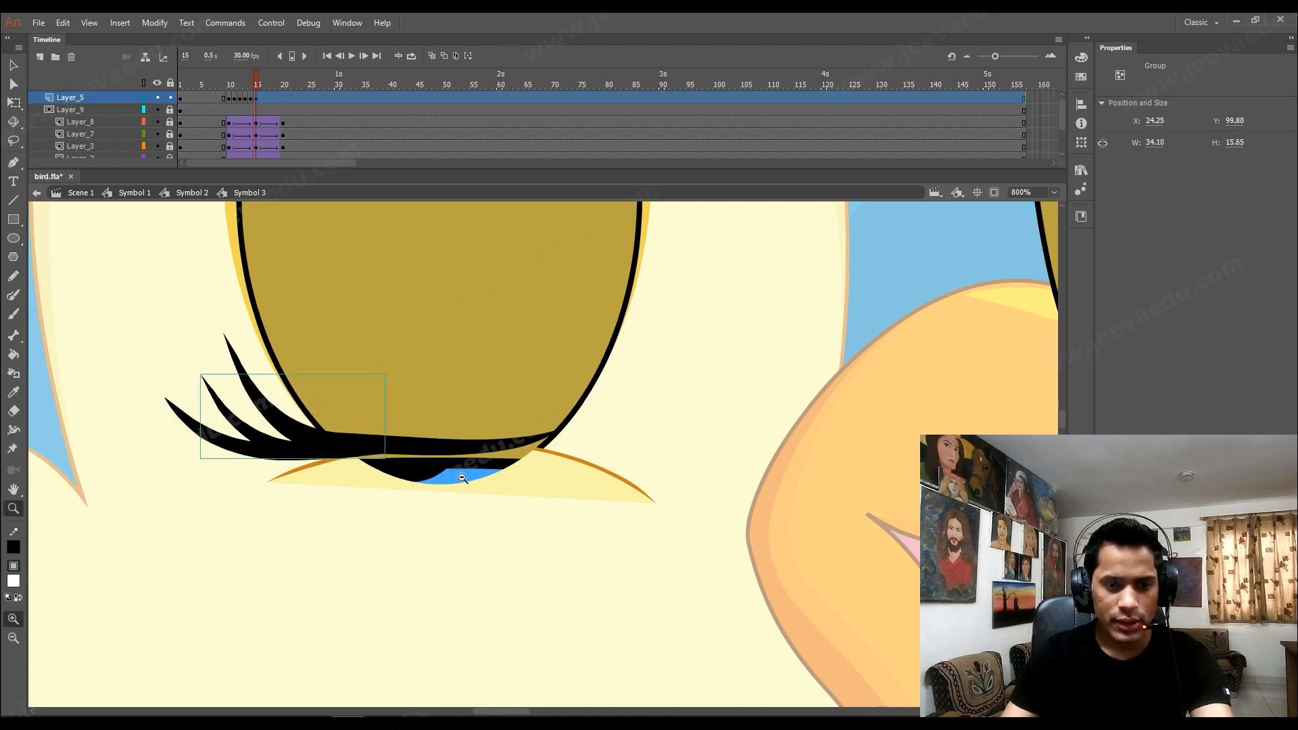
{"action": "left_click", "coordinate": [541, 460], "text": "alt"}
{"action": "key", "text": "v"}
{"action": "left_click", "coordinate": [512, 488]}
{"action": "left_click_drag", "start_coordinate": [374, 453], "coordinate": [381, 443]}
{"action": "key", "text": "z"}
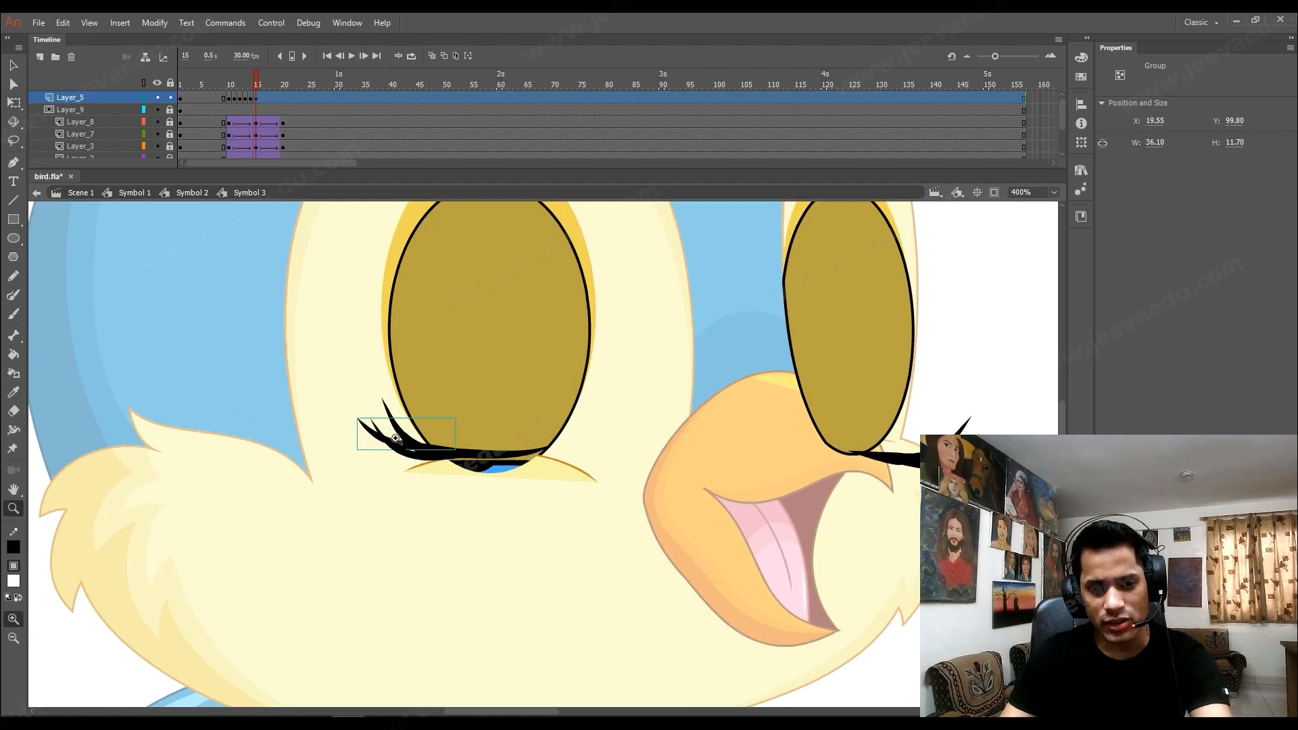
Tilt the larger eye's middle lash steeper and nudge it up toward the upper lash.
{"action": "left_click", "coordinate": [393, 437]}
{"action": "key", "text": "v"}
{"action": "key", "text": "q"}
{"action": "left_click_drag", "start_coordinate": [539, 477], "coordinate": [516, 453]}
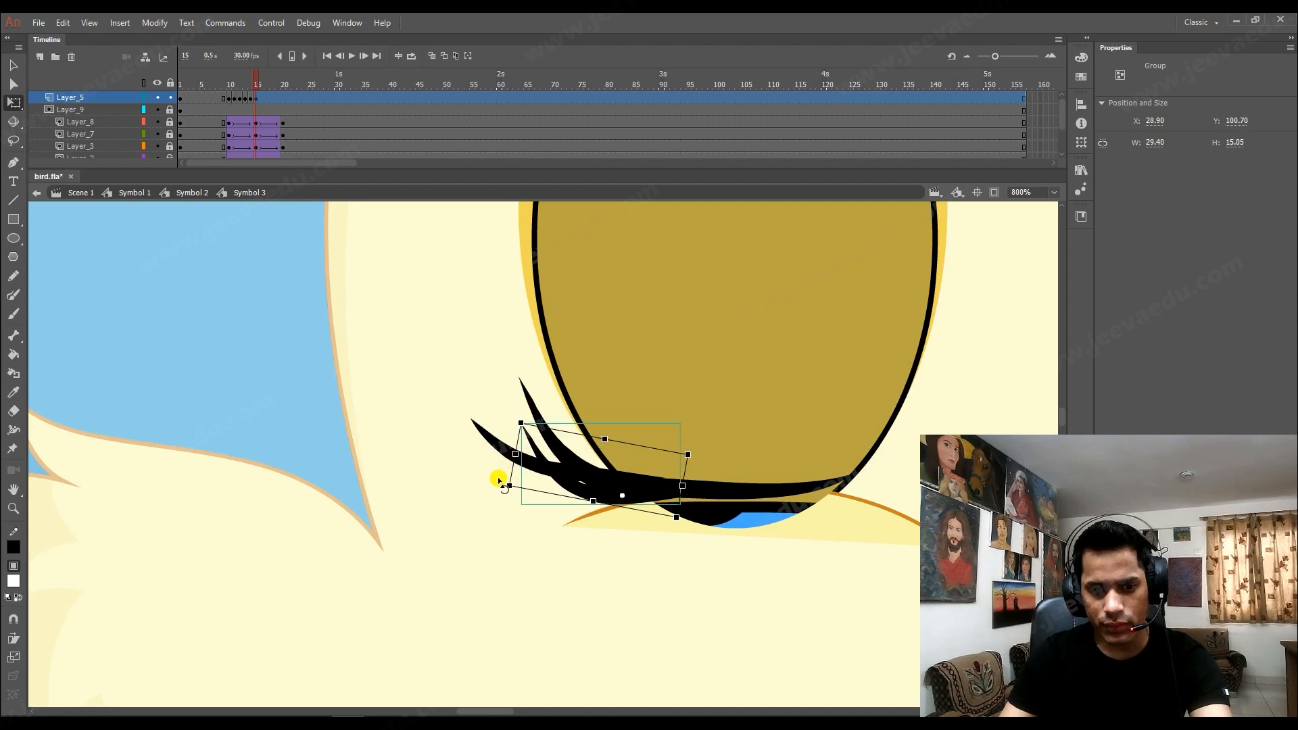
{"action": "left_click_drag", "start_coordinate": [502, 497], "coordinate": [501, 484]}
{"action": "left_click_drag", "start_coordinate": [624, 494], "coordinate": [569, 502]}
{"action": "key", "text": "Up"}
{"action": "key", "text": "Up"}
{"action": "key", "text": "Up"}
{"action": "key", "text": "Up"}
{"action": "key", "text": "Up"}
{"action": "key", "text": "Up"}
{"action": "key", "text": "Up"}
{"action": "key", "text": "Up"}
{"action": "key", "text": "Up"}
{"action": "key", "text": "Up"}
{"action": "key", "text": "Up"}
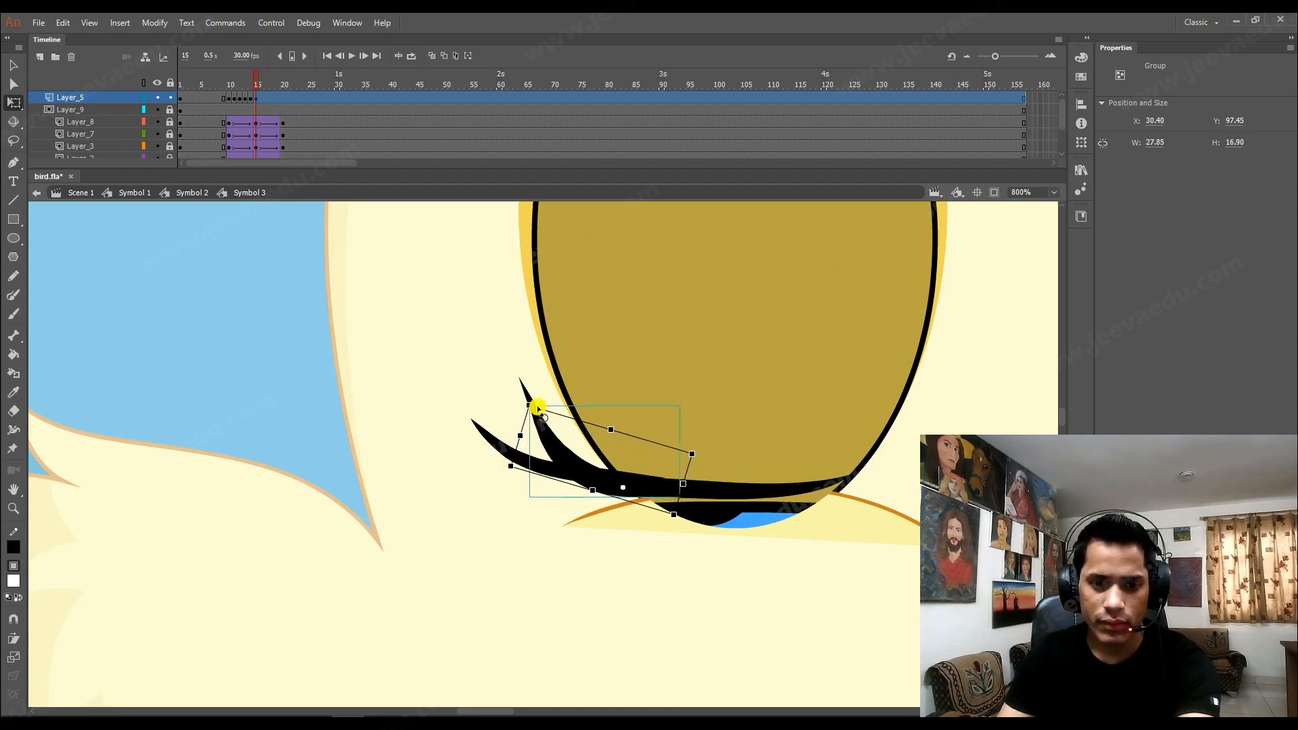
Rotate the short middle eyelash on the larger eye at frame 15 so it fans between the other two lashes.
{"action": "left_click_drag", "start_coordinate": [536, 400], "coordinate": [513, 410]}
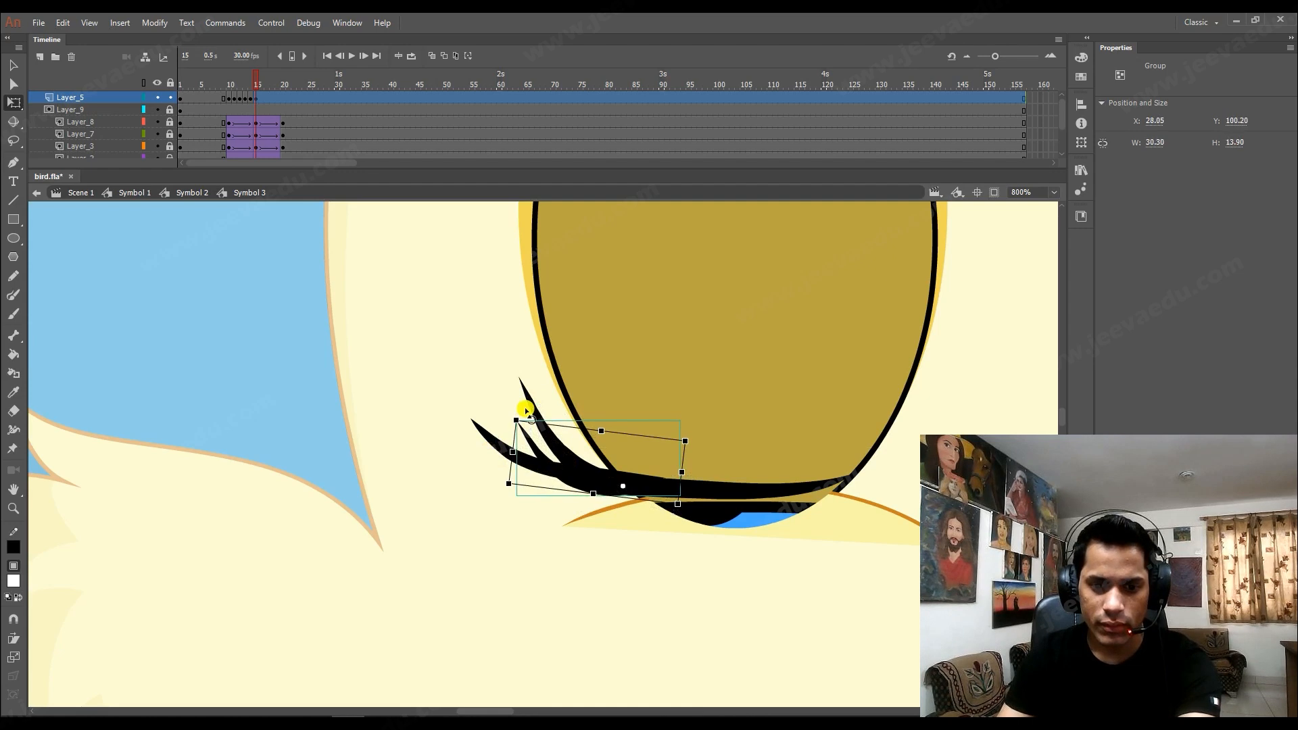
{"action": "left_click", "coordinate": [627, 553]}
{"action": "key", "text": "z"}
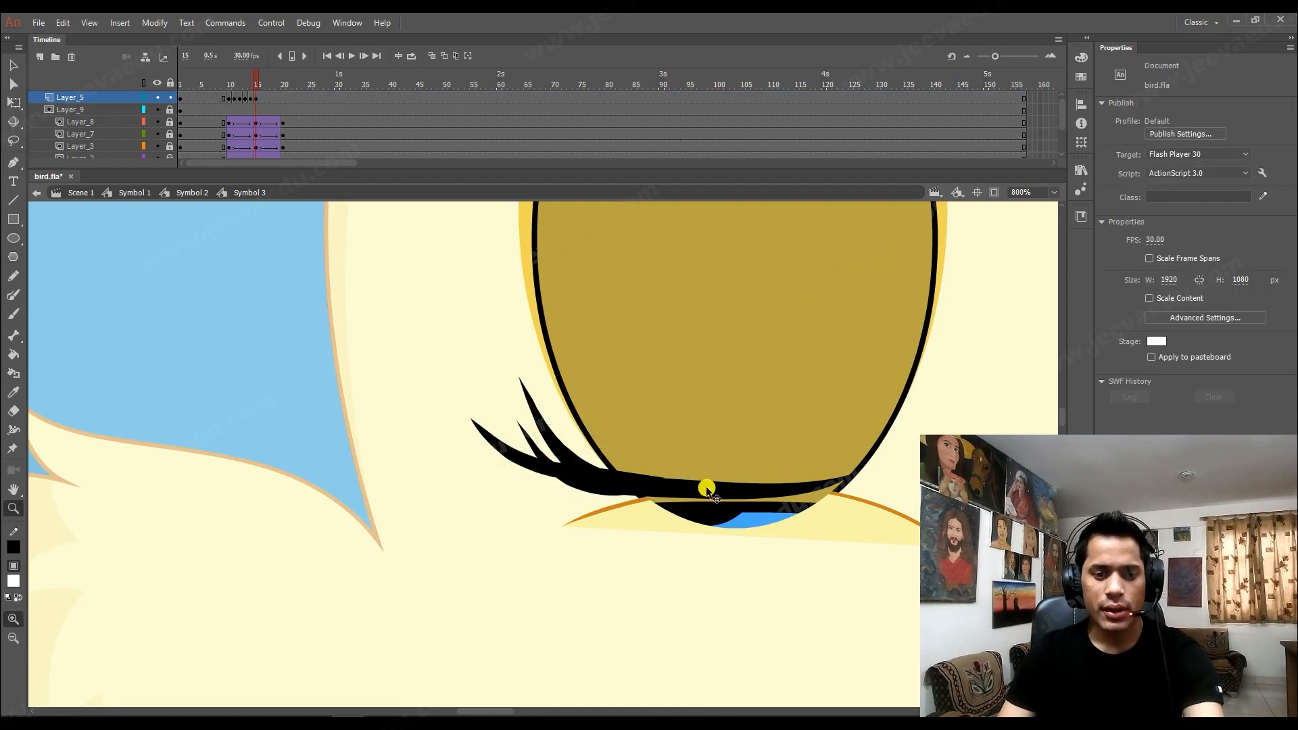
{"action": "left_click", "coordinate": [642, 486], "text": "alt"}
{"action": "left_click", "coordinate": [571, 440]}
{"action": "key", "text": "v"}
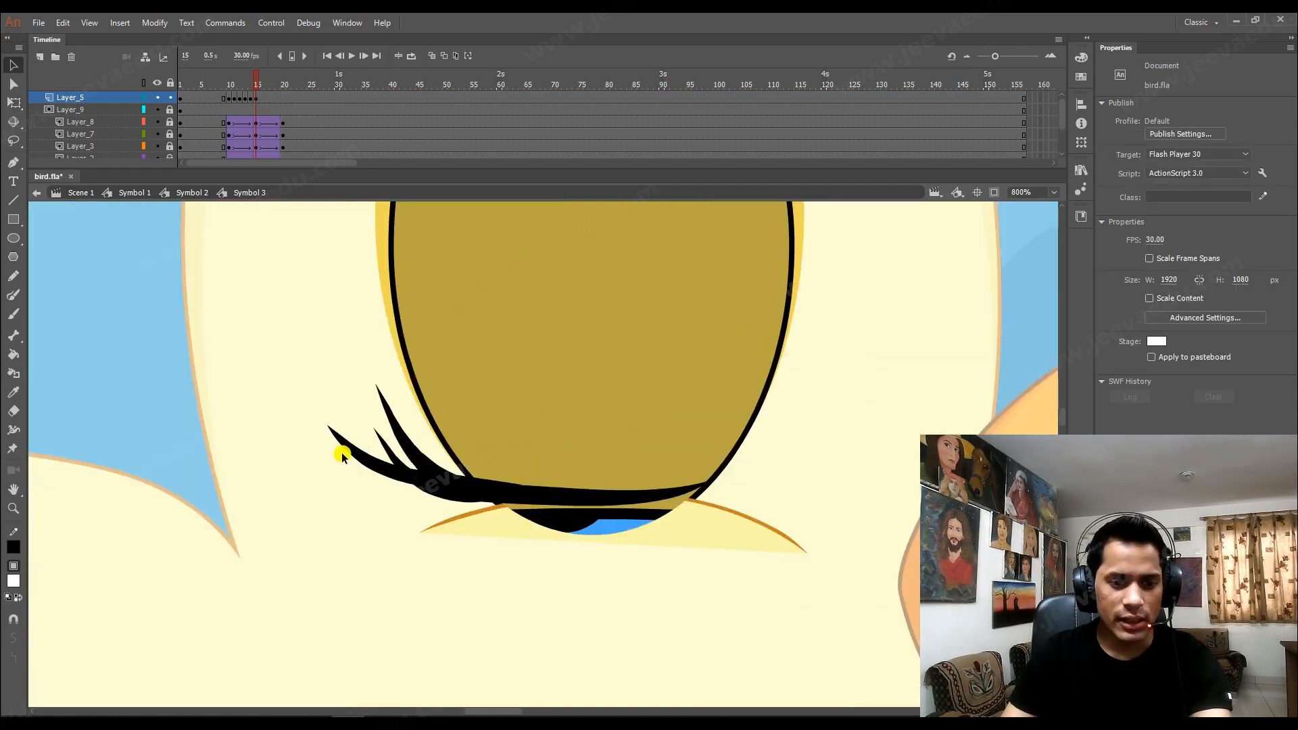
Shift the larger eye's outermost eyelash slightly down and inward, and check how its lashes compare with the other eye.
{"action": "left_click_drag", "start_coordinate": [368, 459], "coordinate": [385, 479]}
{"action": "key", "text": "z"}
{"action": "left_click", "coordinate": [618, 481], "text": "alt"}
{"action": "left_click_drag", "start_coordinate": [622, 496], "coordinate": [538, 485]}
{"action": "key", "text": "v"}
{"action": "key", "text": "z"}
{"action": "left_click_drag", "start_coordinate": [294, 384], "coordinate": [350, 465]}
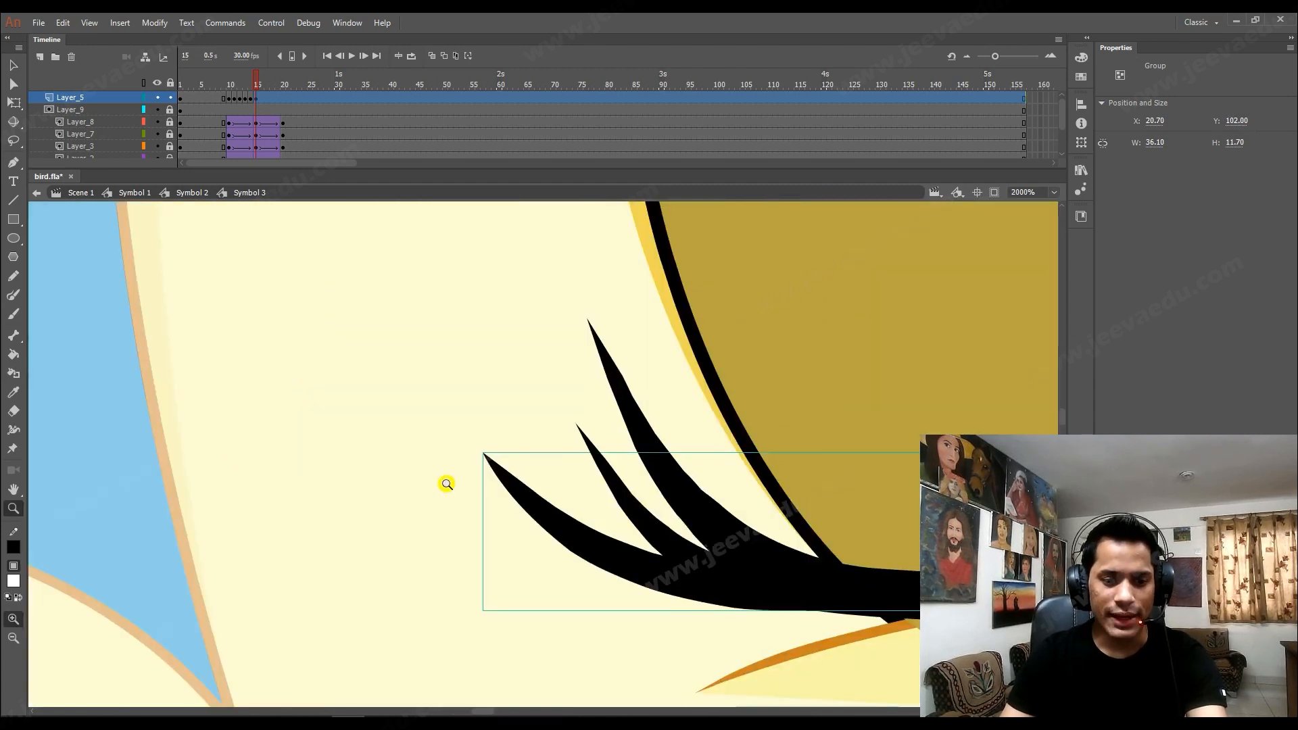
{"action": "left_click", "coordinate": [661, 480], "text": "alt"}
{"action": "left_click", "coordinate": [624, 484], "text": "alt"}
{"action": "left_click", "coordinate": [624, 484], "text": "alt"}
{"action": "left_click_drag", "start_coordinate": [519, 446], "coordinate": [514, 423]}
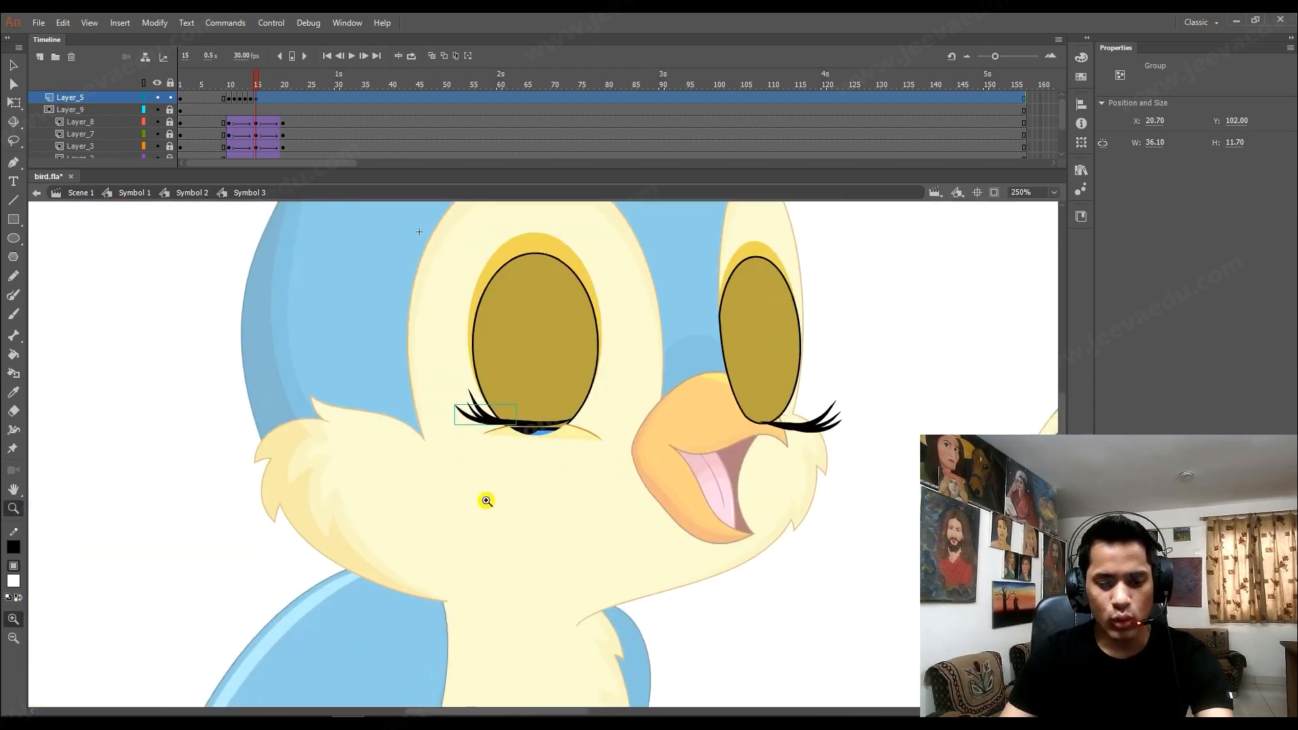
Sketch a freehand closed-eye lash outline on the cheek below the larger eye with the Paint Brush.
{"action": "key", "text": "y"}
{"action": "mouse_move", "coordinate": [489, 509]}
{"action": "left_mouse_down"}
{"action": "mouse_move", "coordinate": [469, 534]}
{"action": "mouse_move", "coordinate": [428, 544]}
{"action": "mouse_move", "coordinate": [510, 522]}
{"action": "mouse_move", "coordinate": [484, 514]}
{"action": "left_mouse_up"}
{"action": "key", "text": "ctrl+z"}
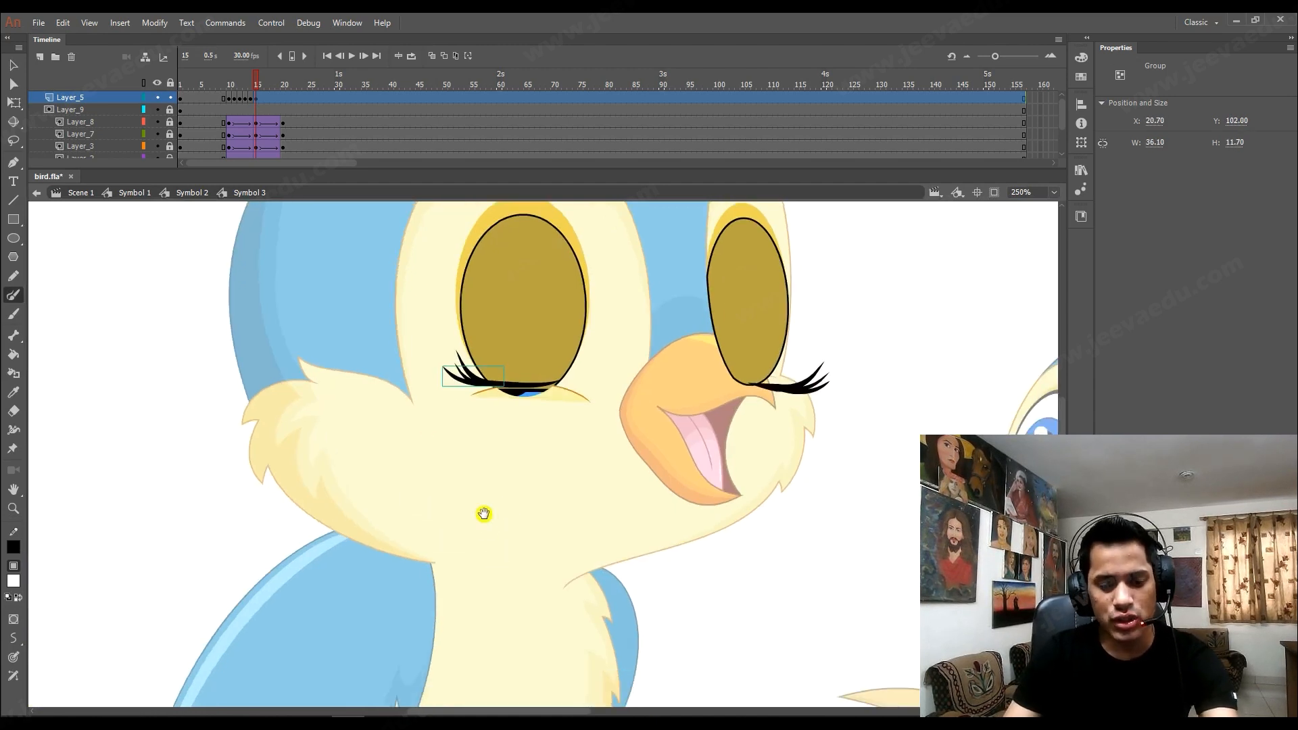
{"action": "mouse_move", "coordinate": [430, 423]}
{"action": "left_mouse_down"}
{"action": "mouse_move", "coordinate": [453, 415]}
{"action": "mouse_move", "coordinate": [430, 431]}
{"action": "left_mouse_up"}
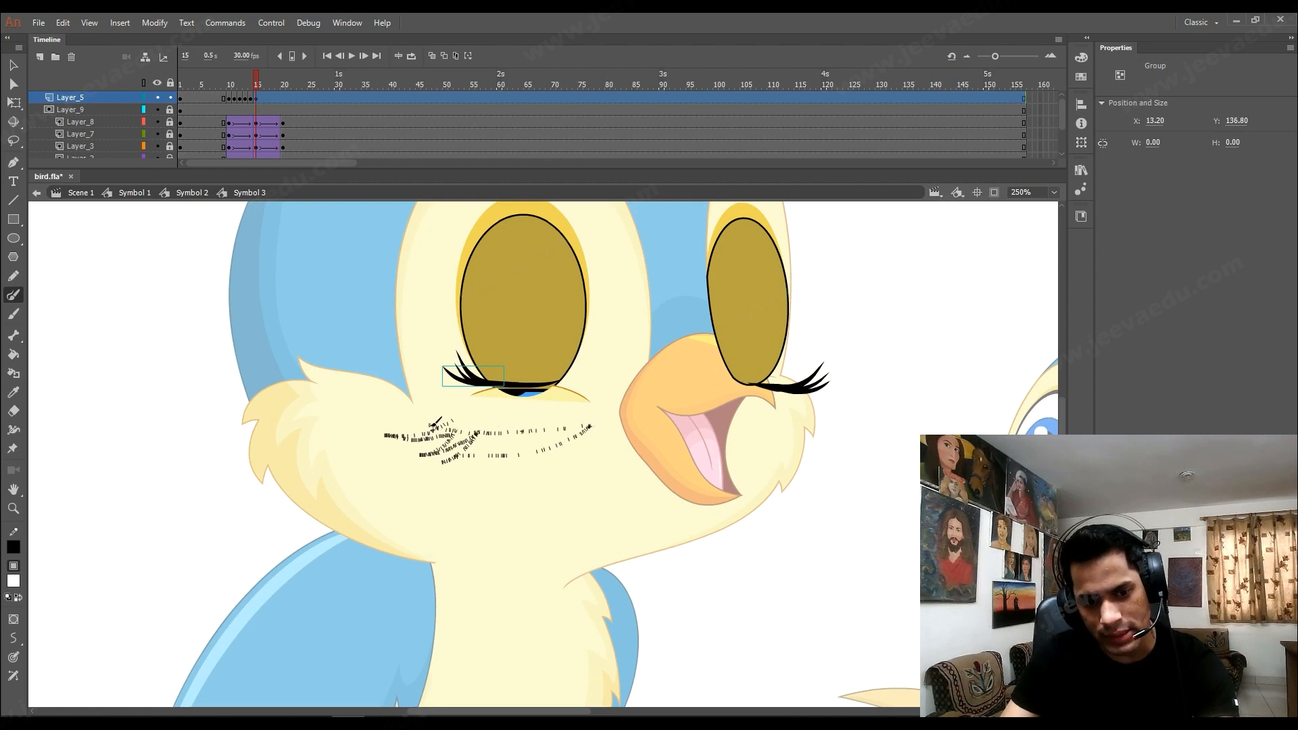
{"action": "left_click_drag", "start_coordinate": [432, 423], "coordinate": [419, 417]}
Fill the sketched lash outline with black sampled from the existing eyelashes using the Paint Bucket.
{"action": "key", "text": "z"}
{"action": "left_click", "coordinate": [481, 432]}
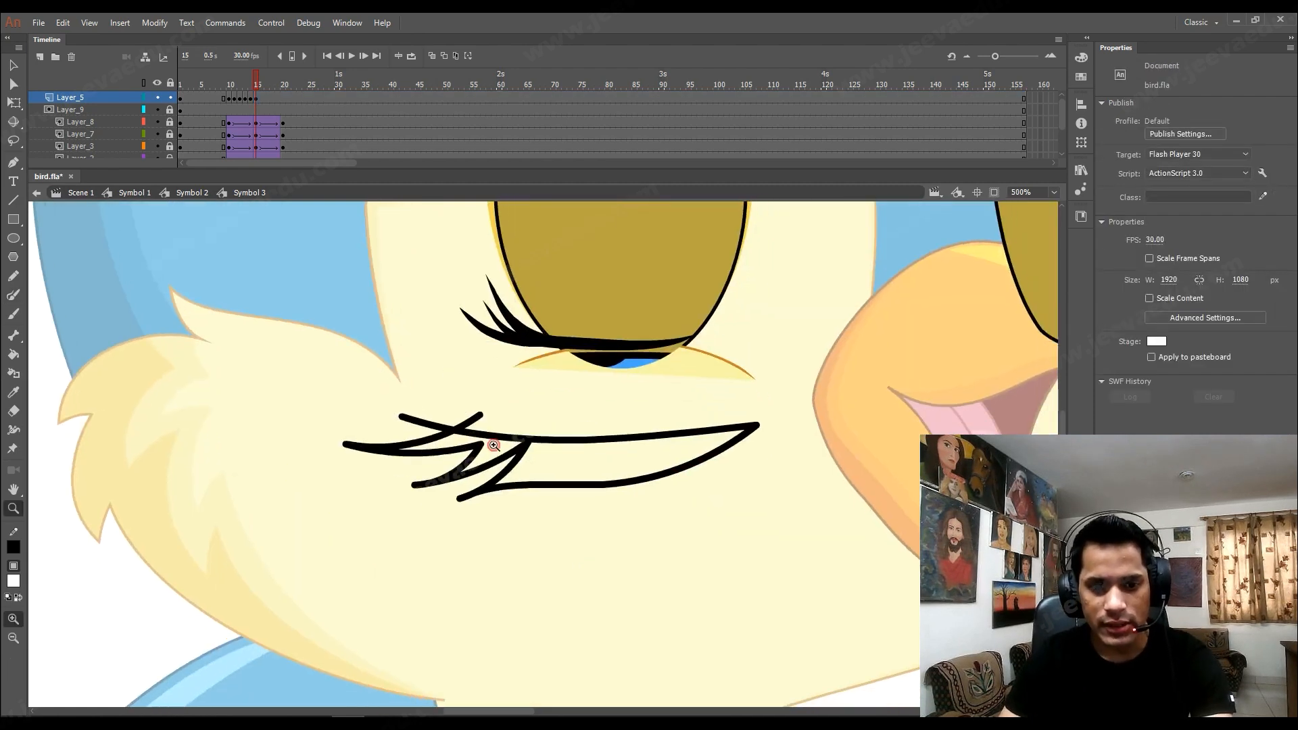
{"action": "key", "text": "i"}
{"action": "left_click", "coordinate": [571, 338]}
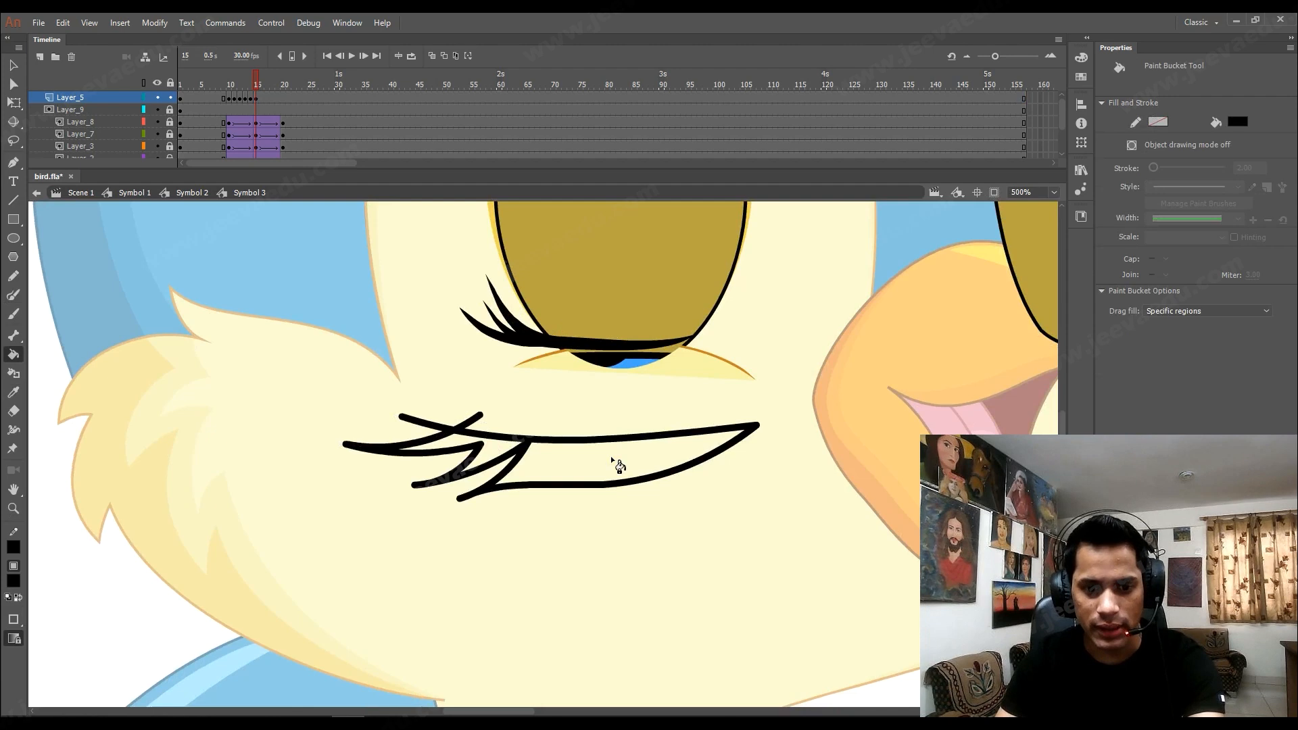
{"action": "left_click", "coordinate": [615, 465]}
Delete the outline strokes around the filled lash shape, keeping only the black fill.
{"action": "key", "text": "v"}
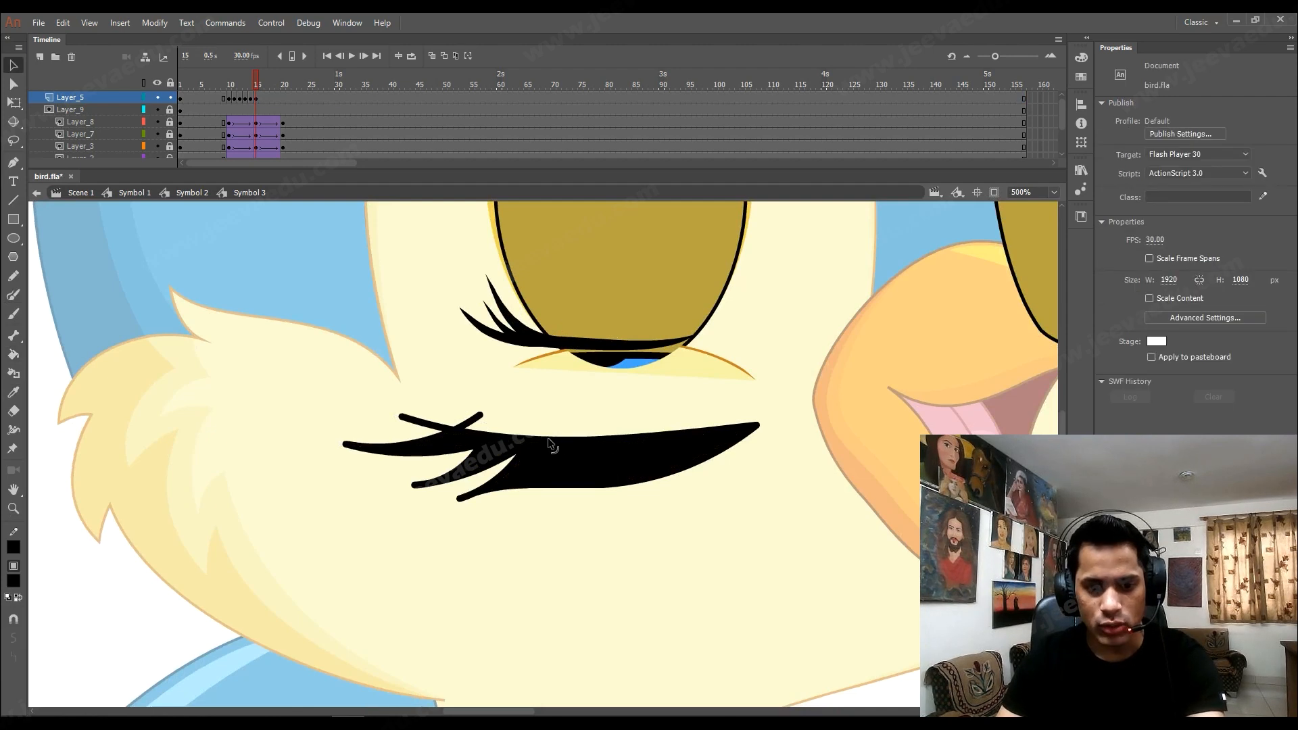
{"action": "double_click", "coordinate": [548, 440]}
{"action": "key", "text": "Delete"}
Reshape the outer end of the lash into three tapered points by adjusting its tips, notches and lower edge.
{"action": "mouse_move", "coordinate": [525, 445]}
{"action": "left_mouse_down"}
{"action": "mouse_move", "coordinate": [534, 465]}
{"action": "mouse_move", "coordinate": [510, 450]}
{"action": "left_mouse_up"}
{"action": "left_click_drag", "start_coordinate": [576, 487], "coordinate": [518, 492]}
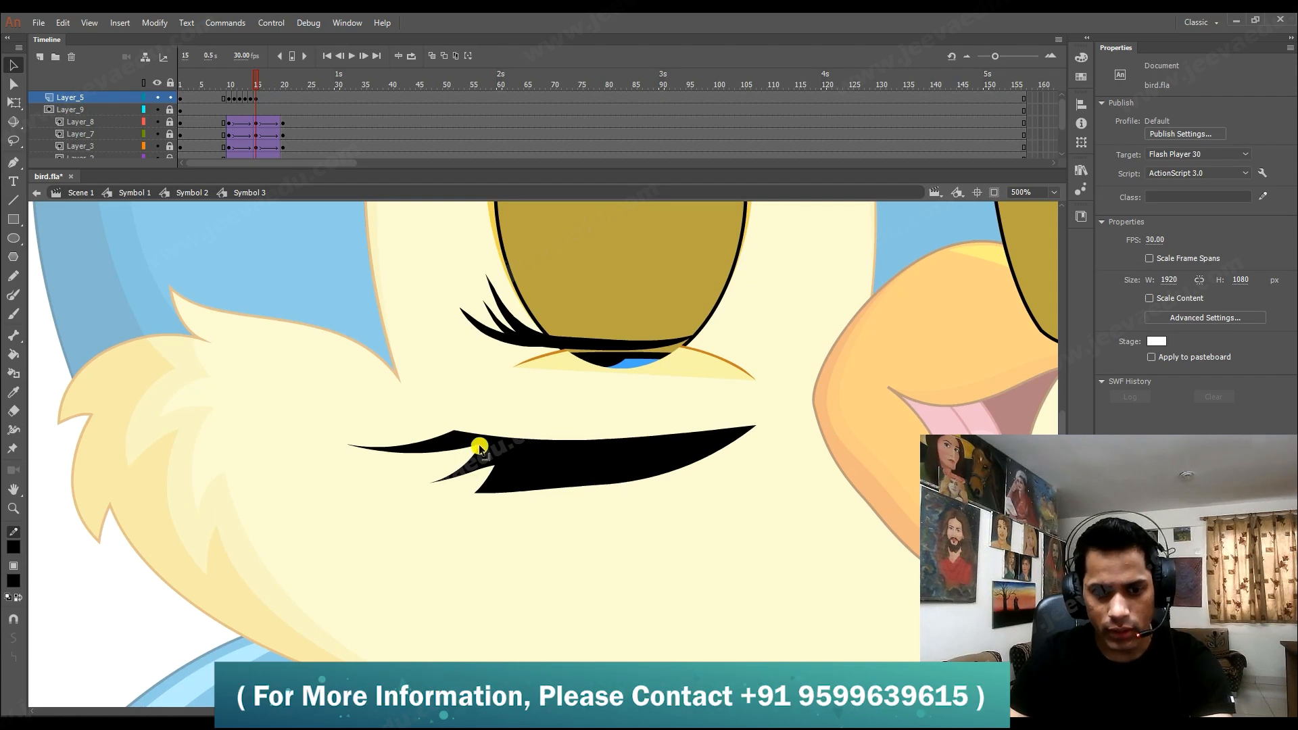
{"action": "left_click_drag", "start_coordinate": [479, 445], "coordinate": [467, 451]}
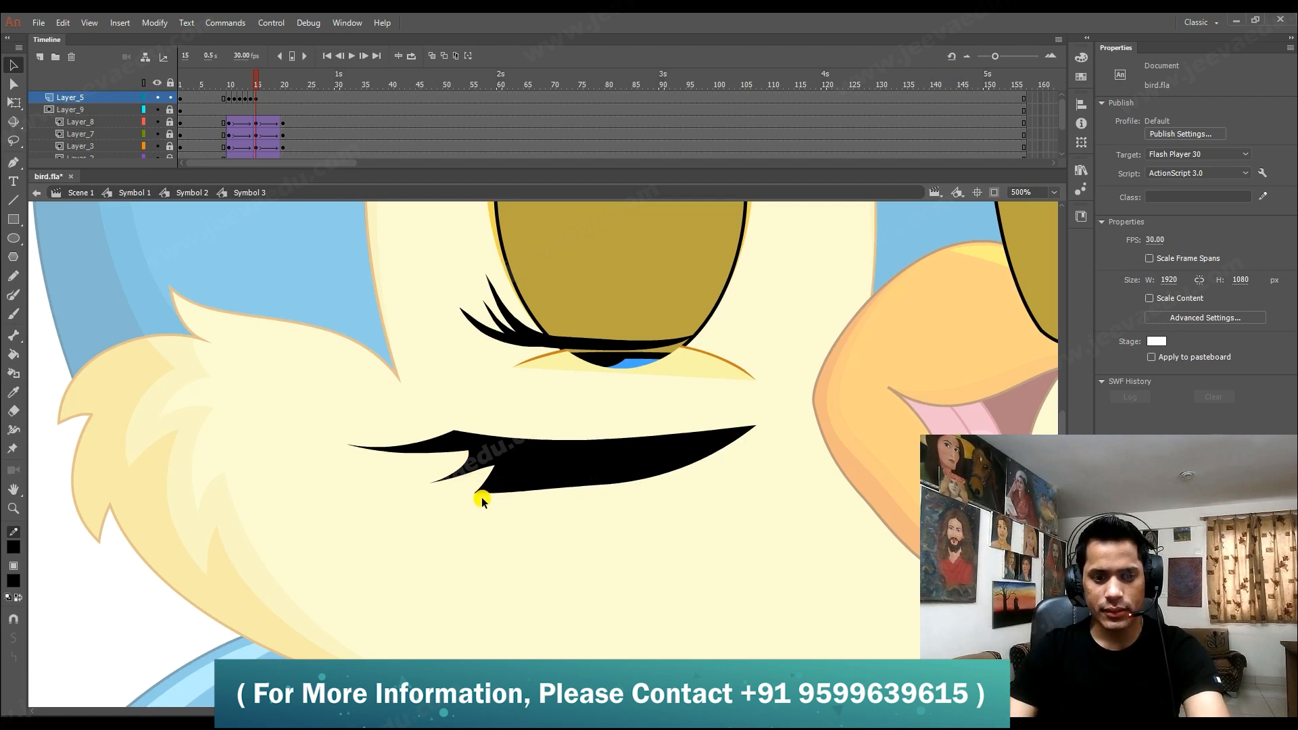
{"action": "left_click", "coordinate": [423, 482]}
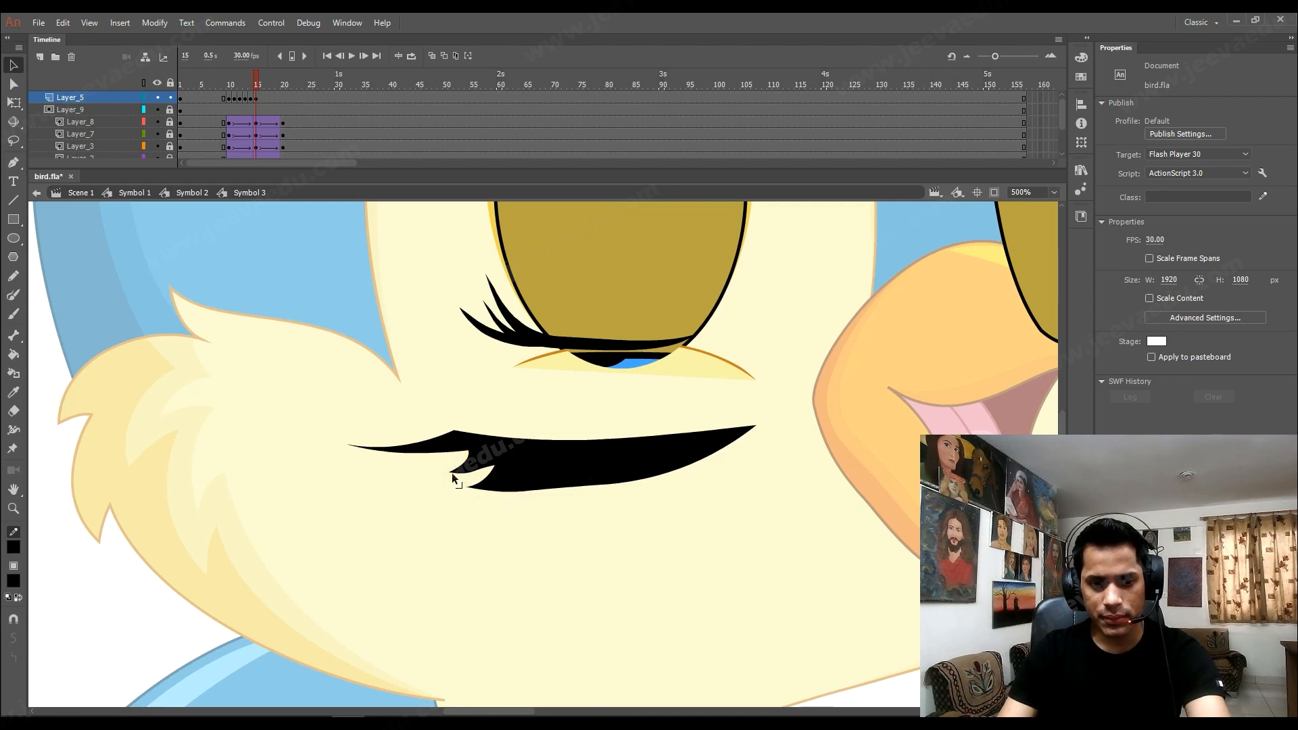
{"action": "left_click", "coordinate": [452, 467]}
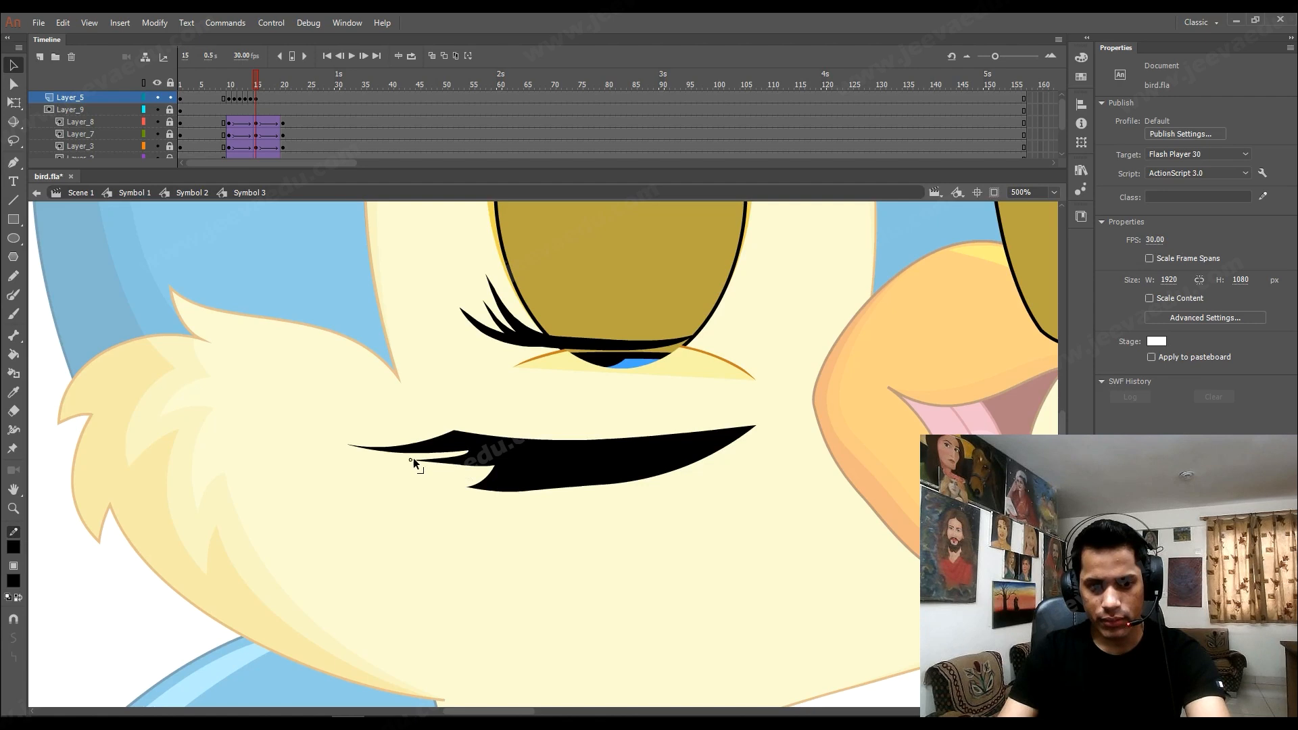
{"action": "left_click", "coordinate": [490, 471]}
{"action": "left_click", "coordinate": [480, 469]}
{"action": "mouse_move", "coordinate": [482, 469]}
{"action": "left_mouse_down"}
{"action": "mouse_move", "coordinate": [510, 473]}
{"action": "mouse_move", "coordinate": [504, 462]}
{"action": "mouse_move", "coordinate": [471, 472]}
{"action": "left_mouse_up"}
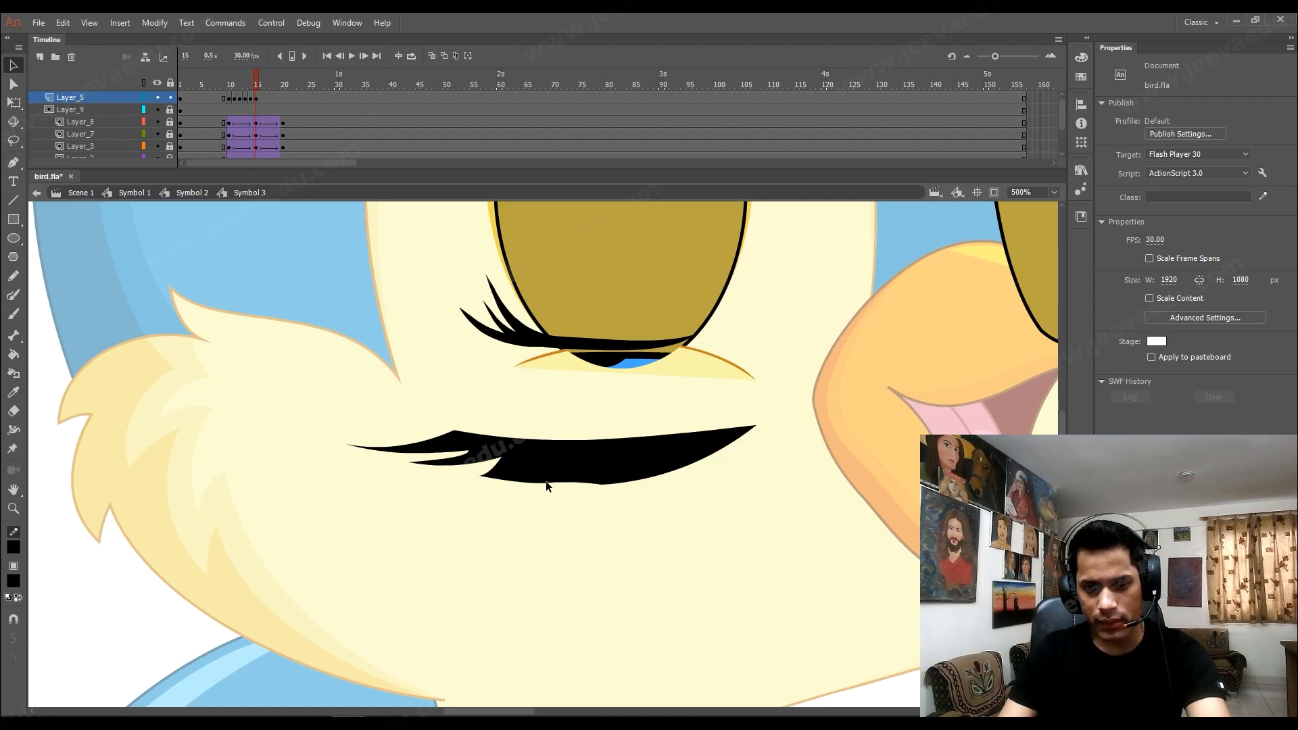
Trim the surplus sliver from the inner end of the lash shape and pull that end into a tapered point.
{"action": "mouse_move", "coordinate": [595, 484]}
{"action": "left_mouse_down"}
{"action": "mouse_move", "coordinate": [683, 460]}
{"action": "mouse_move", "coordinate": [761, 406]}
{"action": "left_mouse_up"}
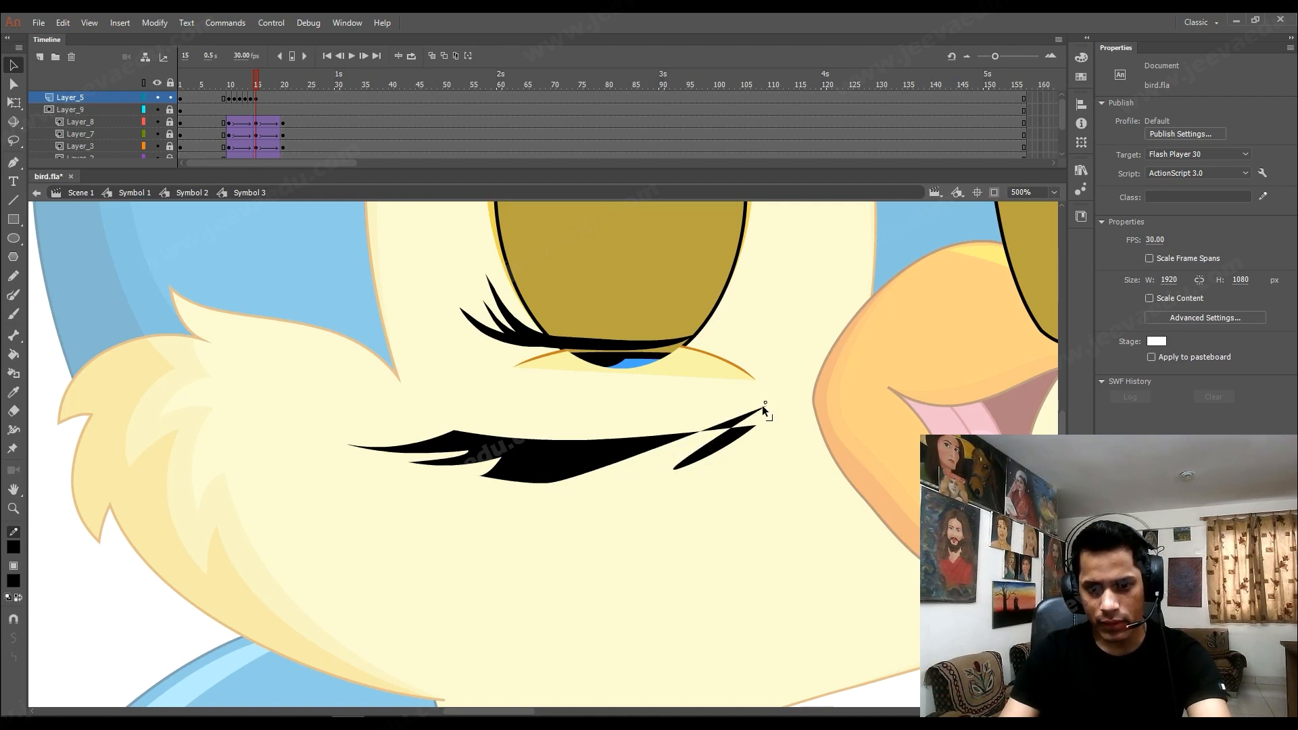
{"action": "left_click", "coordinate": [744, 438]}
{"action": "key", "text": "Delete"}
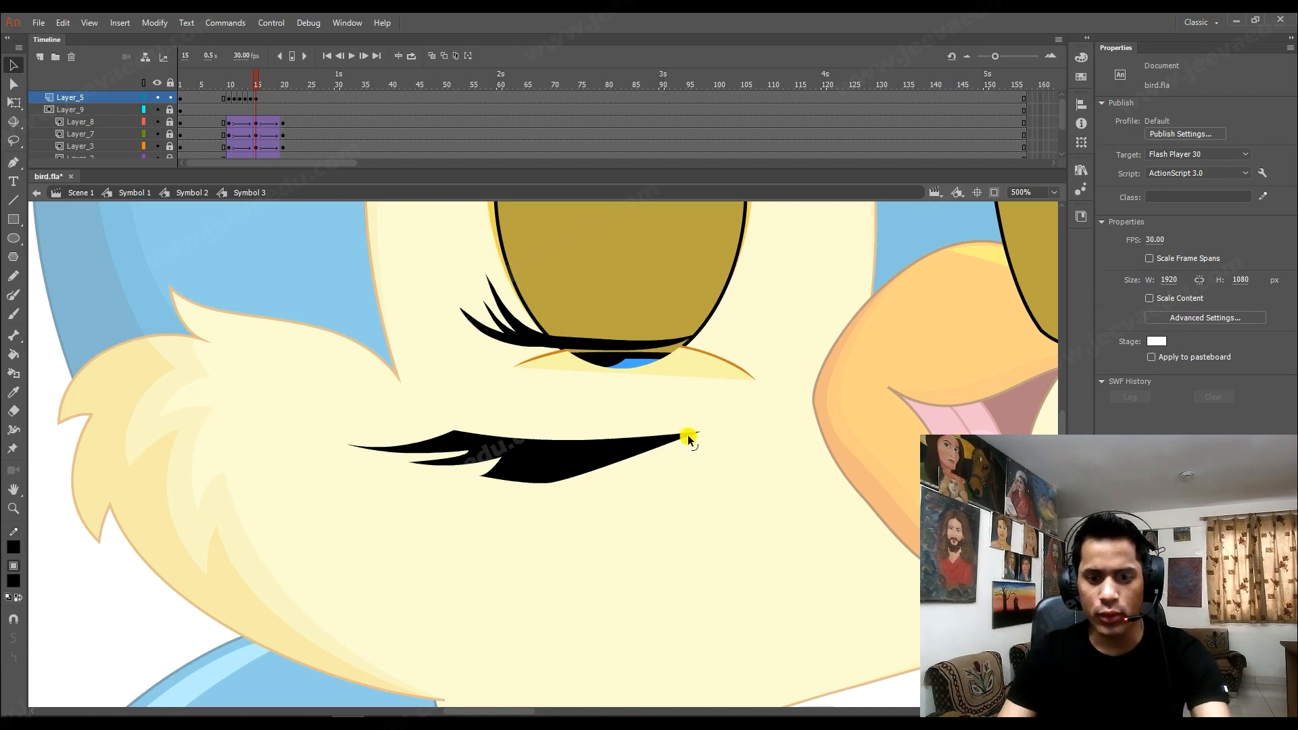
{"action": "left_click_drag", "start_coordinate": [663, 444], "coordinate": [736, 429]}
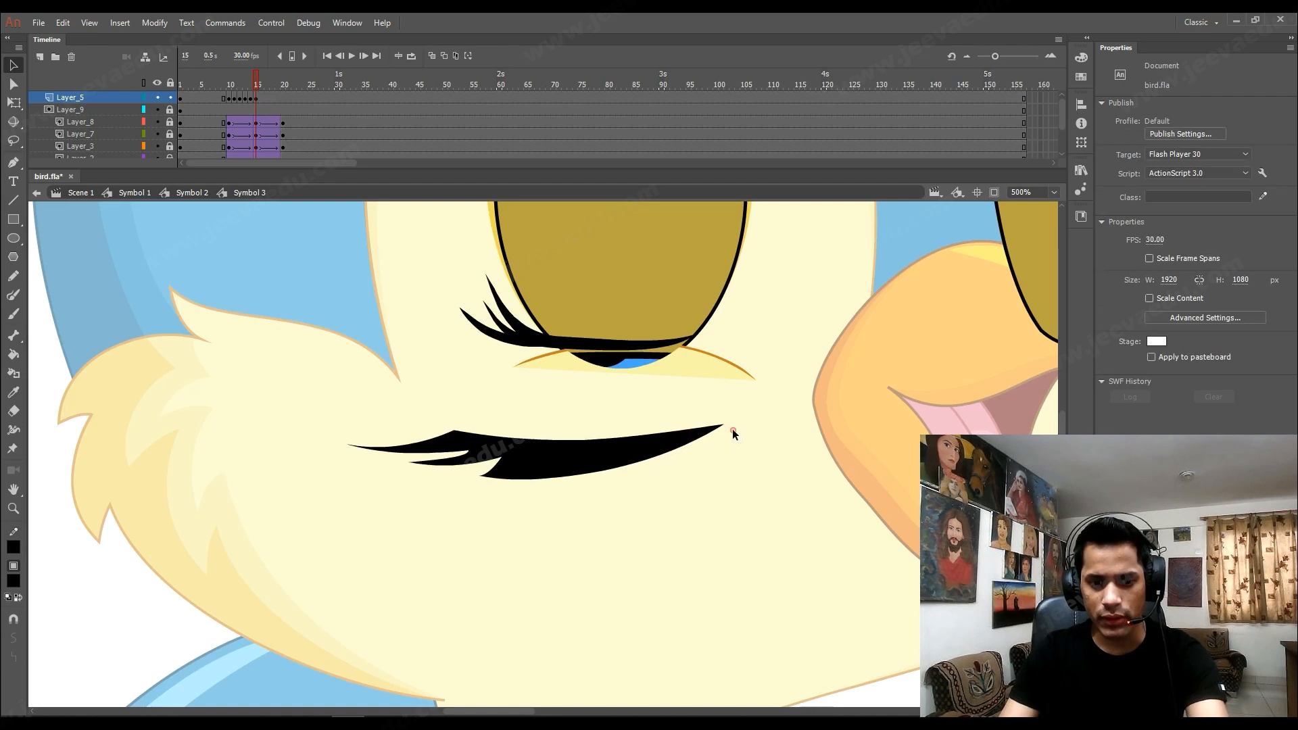
Smooth the lower edge of the lash shape and raise its upper corner into a sharper peak.
{"action": "left_click_drag", "start_coordinate": [558, 483], "coordinate": [538, 456]}
{"action": "left_click_drag", "start_coordinate": [454, 433], "coordinate": [454, 421]}
Group the lash shape, place it over the bottom of the larger eye and narrow it to 74.55 px wide.
{"action": "left_click", "coordinate": [464, 438]}
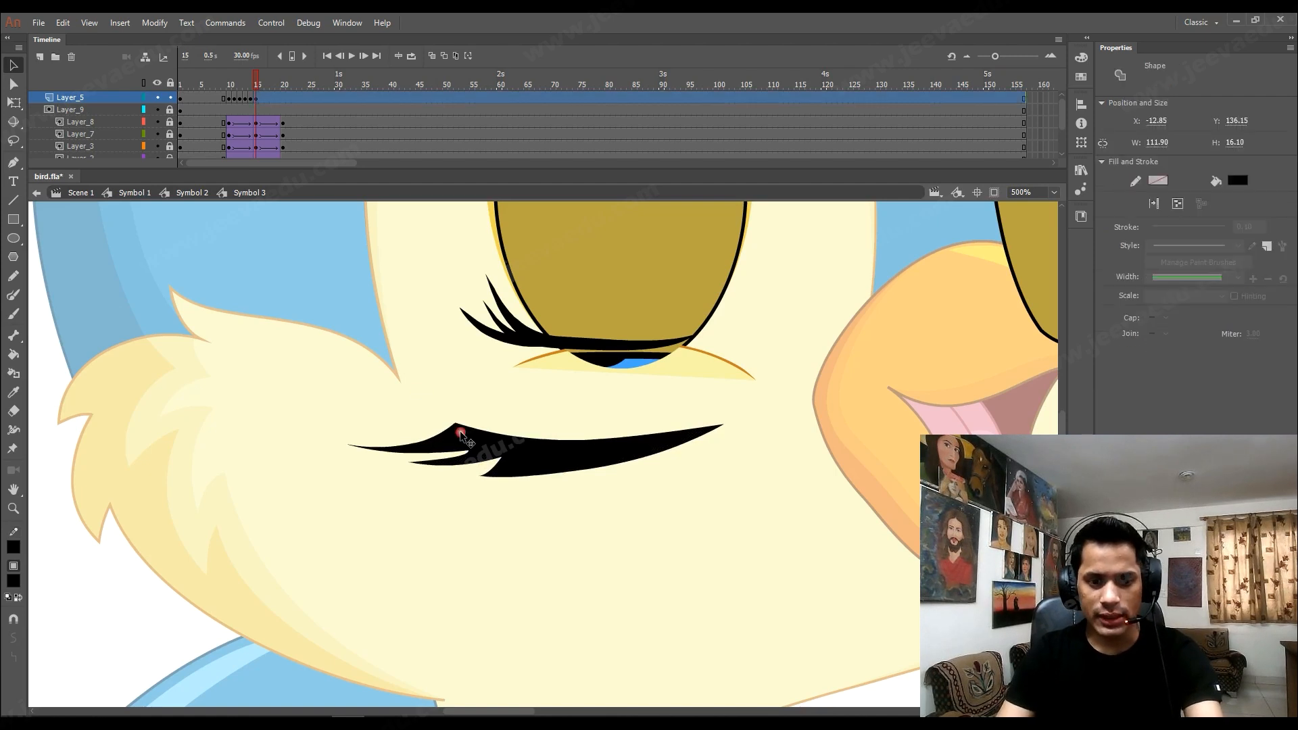
{"action": "key", "text": "ctrl+g"}
{"action": "left_click_drag", "start_coordinate": [525, 468], "coordinate": [541, 365]}
{"action": "key", "text": "q"}
{"action": "left_click_drag", "start_coordinate": [734, 346], "coordinate": [711, 346]}
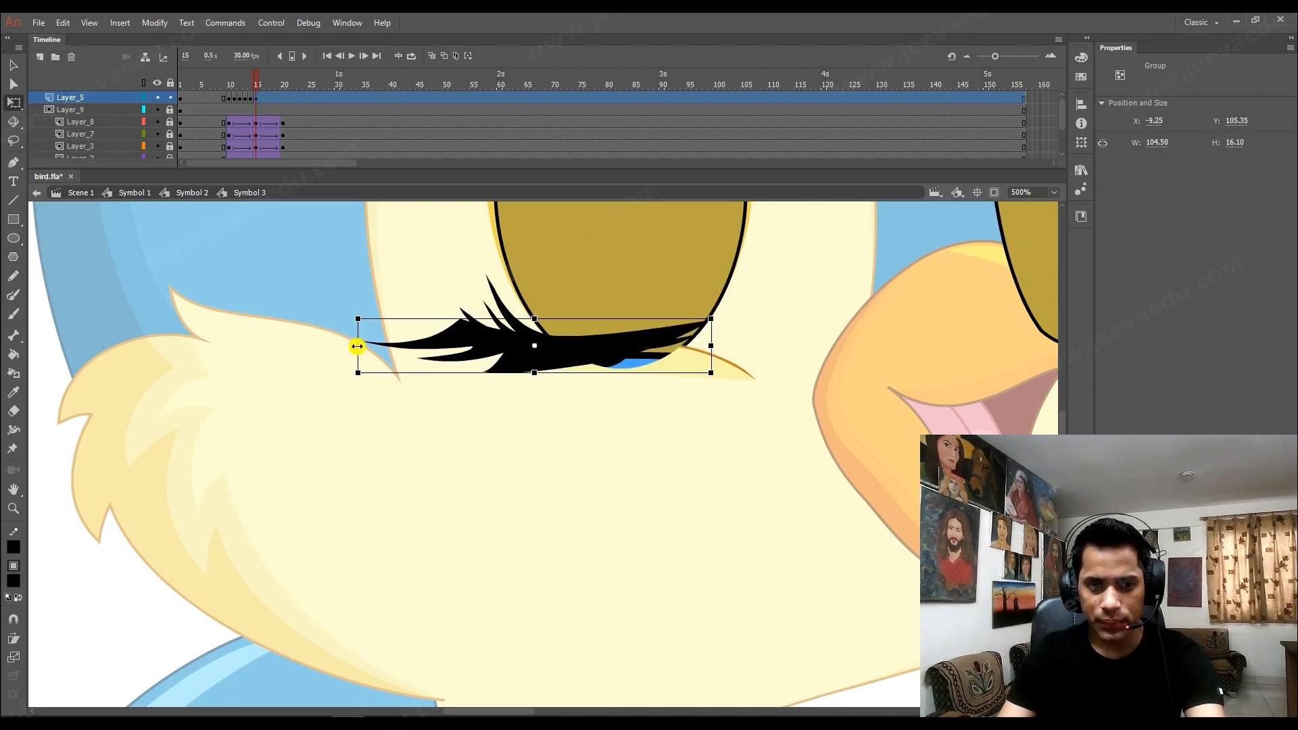
{"action": "left_click_drag", "start_coordinate": [358, 350], "coordinate": [458, 353]}
Delete the old lash pieces on the larger eye, keeping only the newly drawn lash group.
{"action": "left_click_drag", "start_coordinate": [446, 267], "coordinate": [500, 331]}
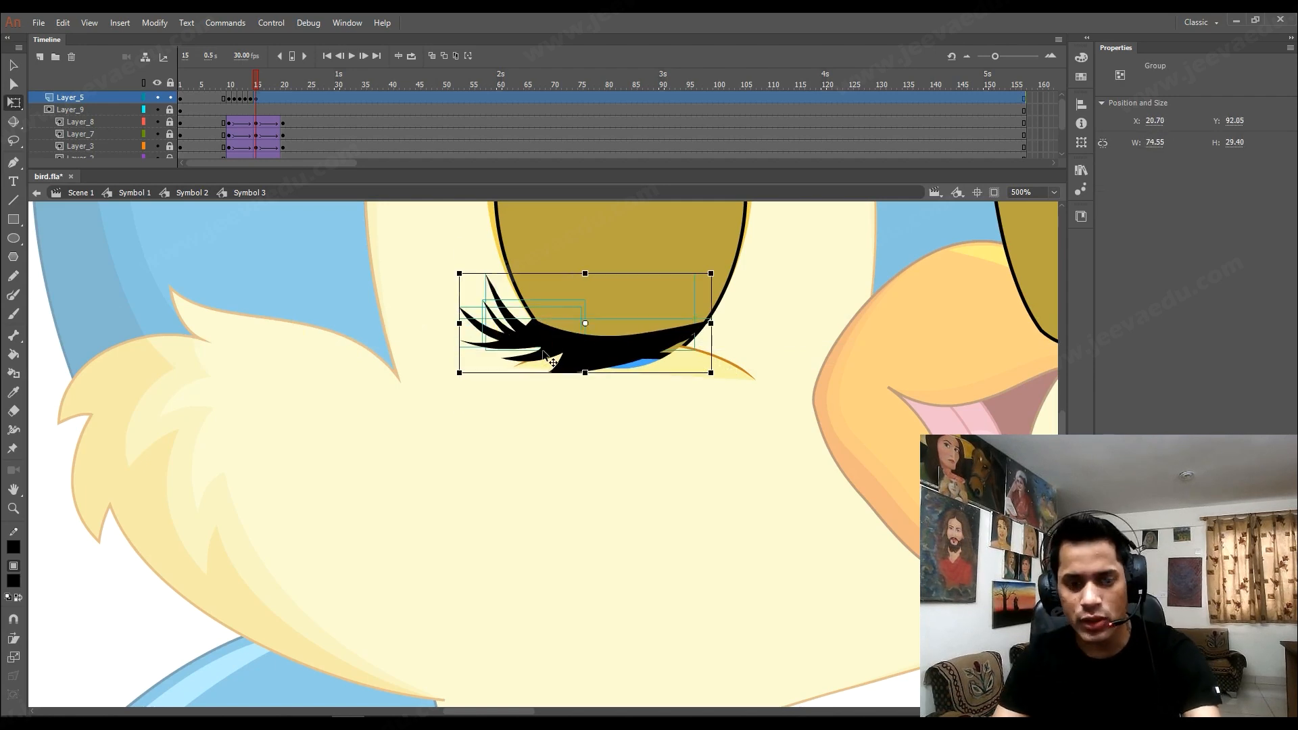
{"action": "key", "text": "Delete"}
{"action": "key", "text": "z"}
{"action": "left_click", "coordinate": [618, 364], "text": "alt"}
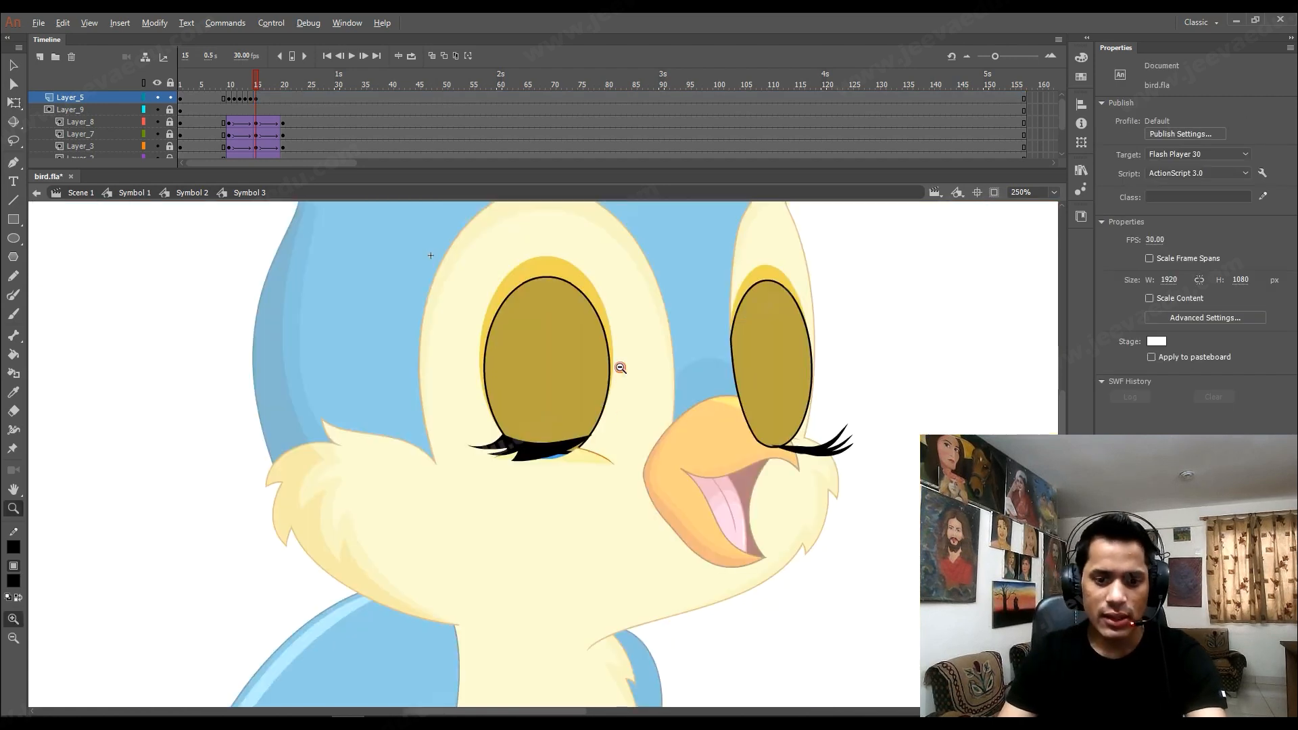
Edit the lash group's shape so its edges curve along the bottom of the larger eye and its corner meets the eye outline.
{"action": "left_click", "coordinate": [588, 452]}
{"action": "left_click", "coordinate": [479, 472]}
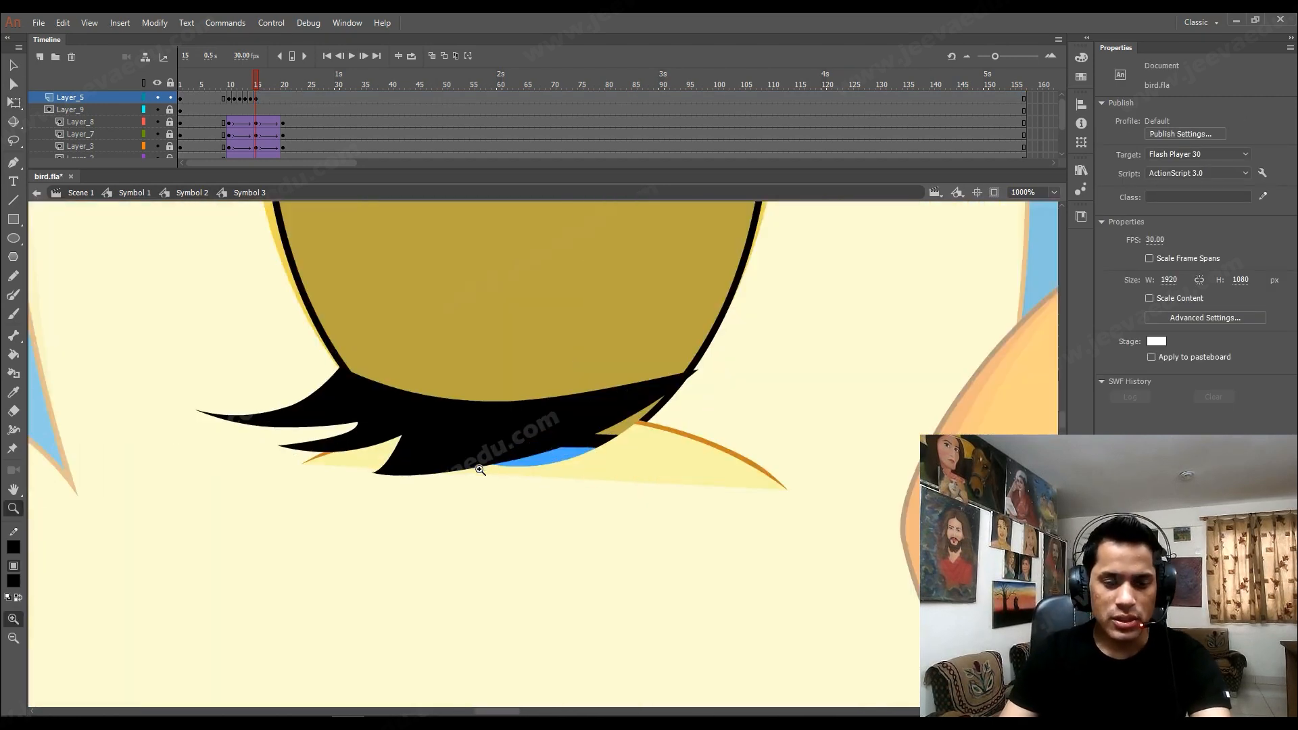
{"action": "key", "text": "v"}
{"action": "double_click", "coordinate": [488, 449]}
{"action": "left_click", "coordinate": [507, 474]}
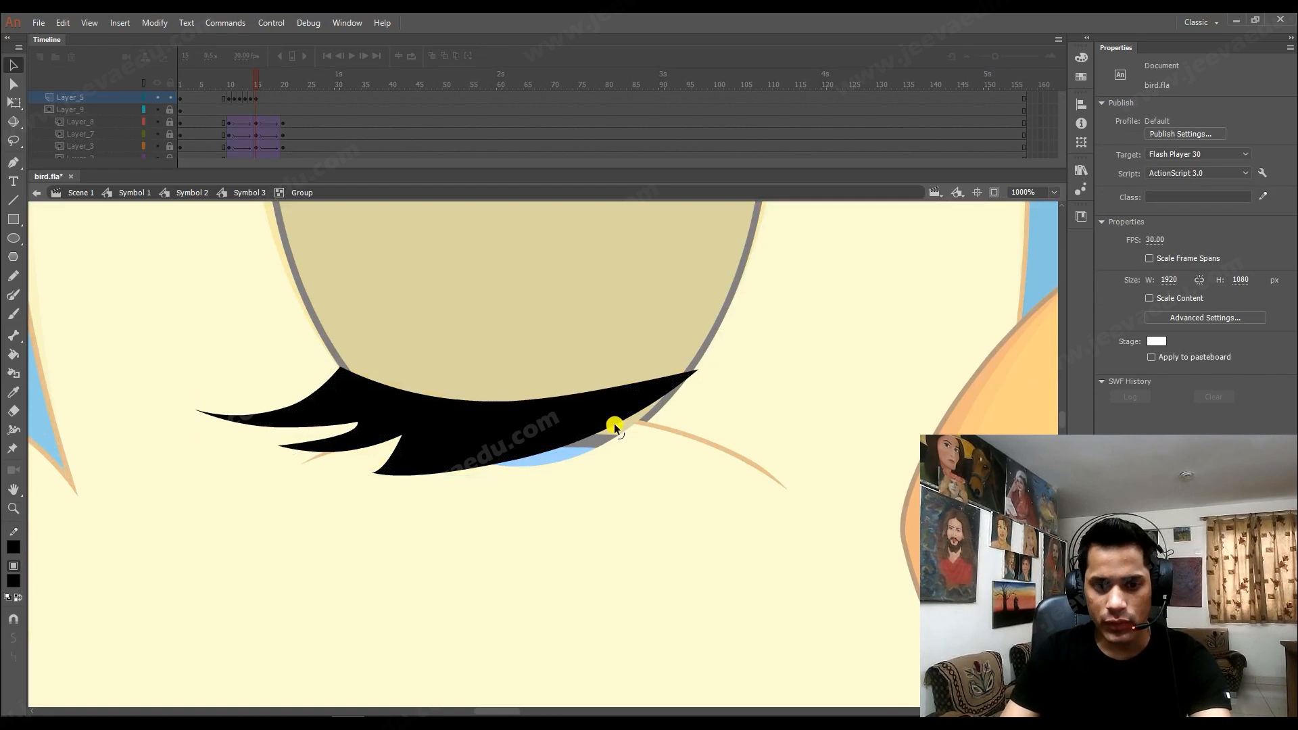
{"action": "left_click_drag", "start_coordinate": [587, 392], "coordinate": [605, 415]}
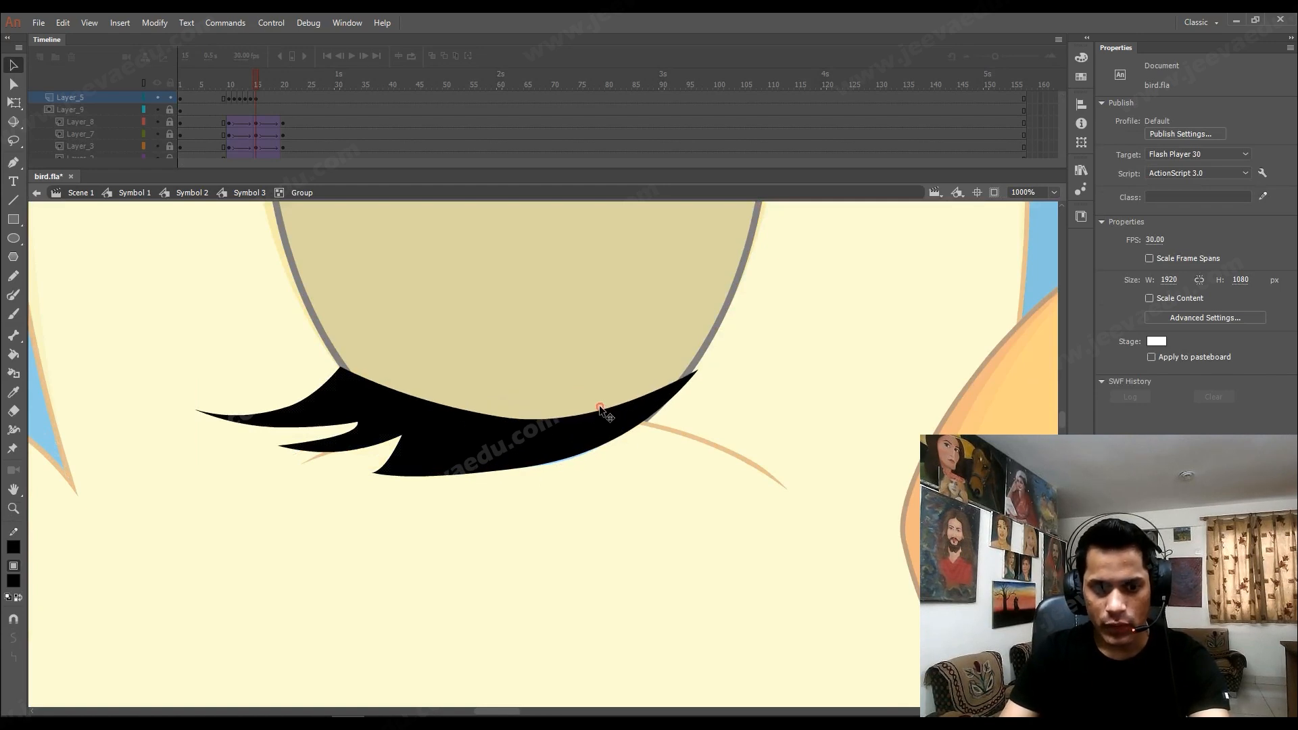
{"action": "left_click", "coordinate": [437, 408]}
{"action": "left_click", "coordinate": [440, 382]}
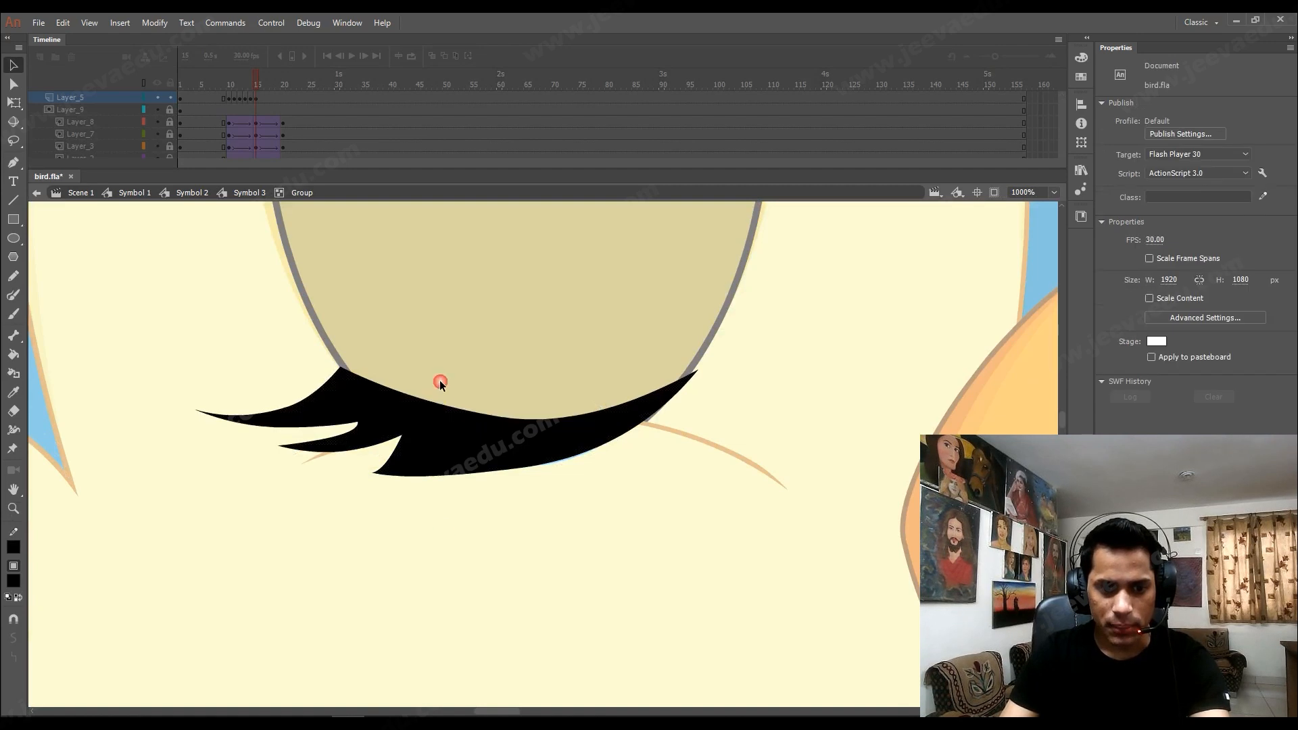
{"action": "left_click_drag", "start_coordinate": [448, 407], "coordinate": [434, 419]}
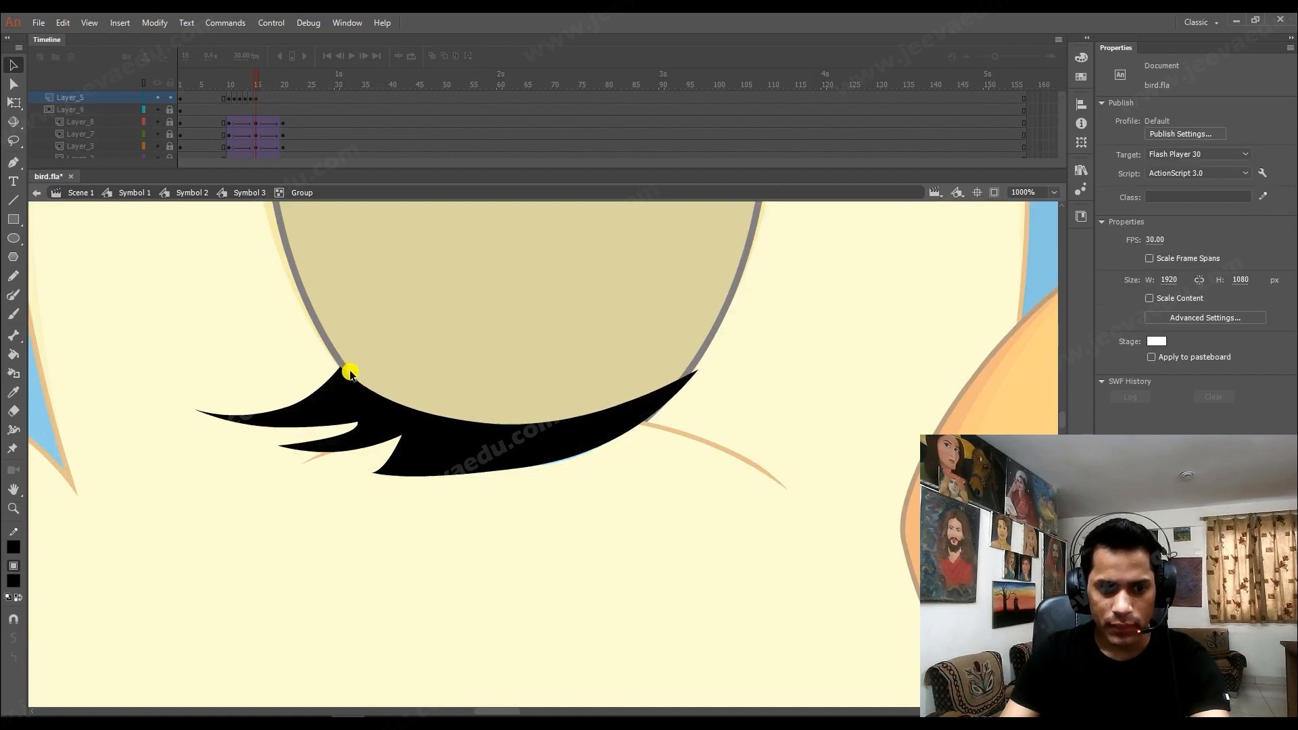
{"action": "left_click_drag", "start_coordinate": [341, 370], "coordinate": [339, 360]}
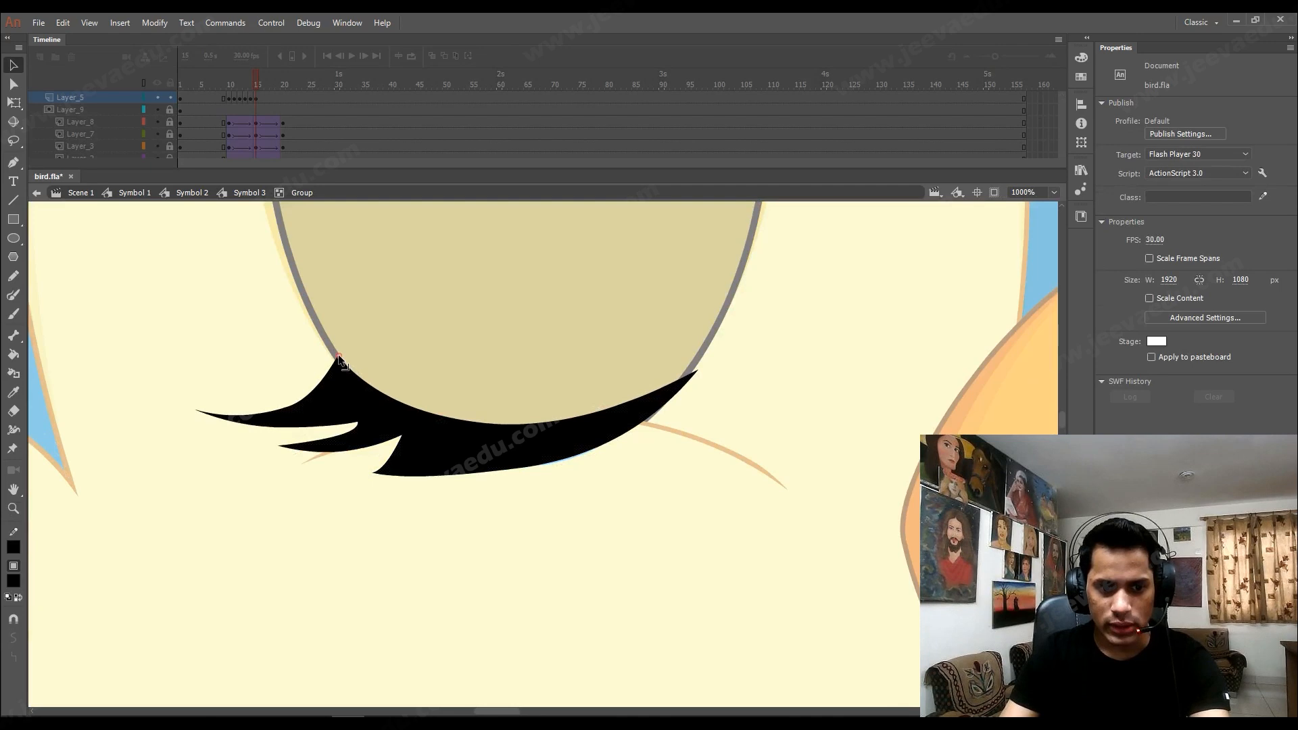
{"action": "left_click", "coordinate": [444, 411], "text": "ctrl+alt"}
{"action": "double_click", "coordinate": [600, 519]}
Delete the old eyelash pieces from the smaller eye.
{"action": "left_click", "coordinate": [618, 449], "text": "ctrl+alt"}
{"action": "left_click_drag", "start_coordinate": [665, 466], "coordinate": [607, 452]}
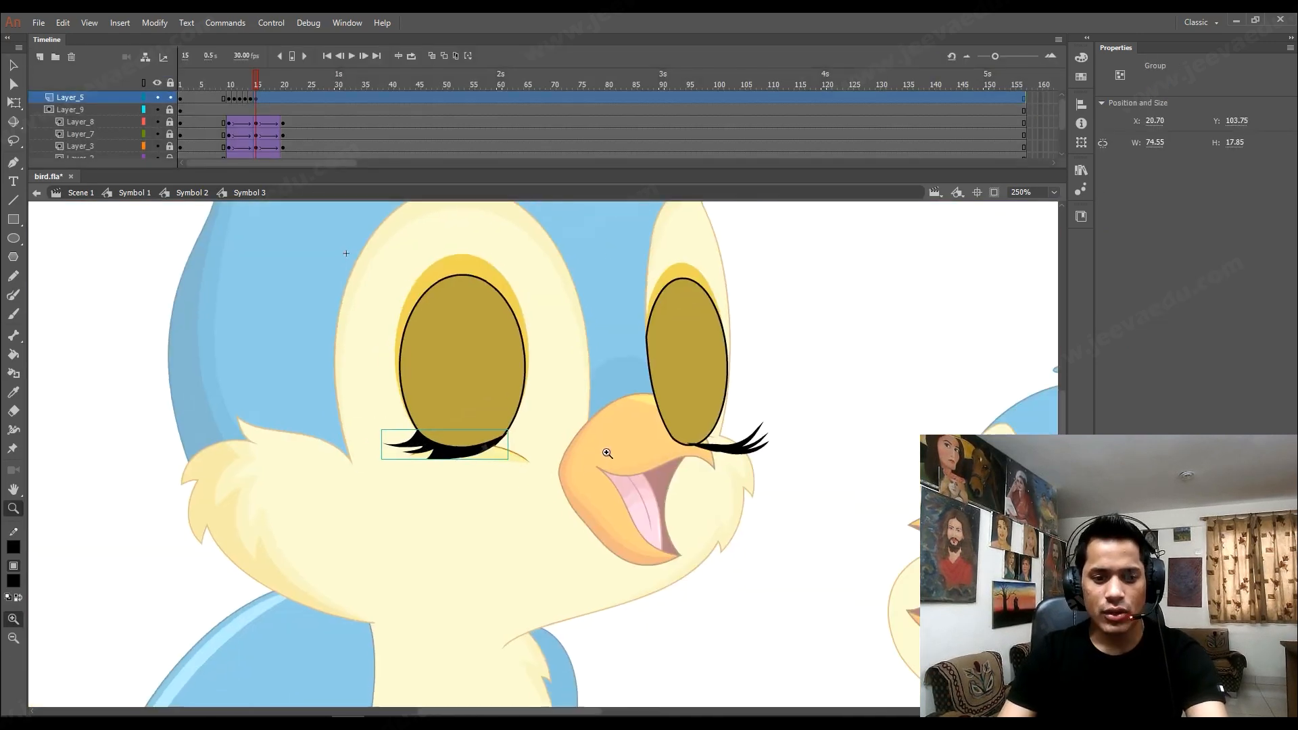
{"action": "key", "text": "v"}
{"action": "left_click", "coordinate": [713, 449]}
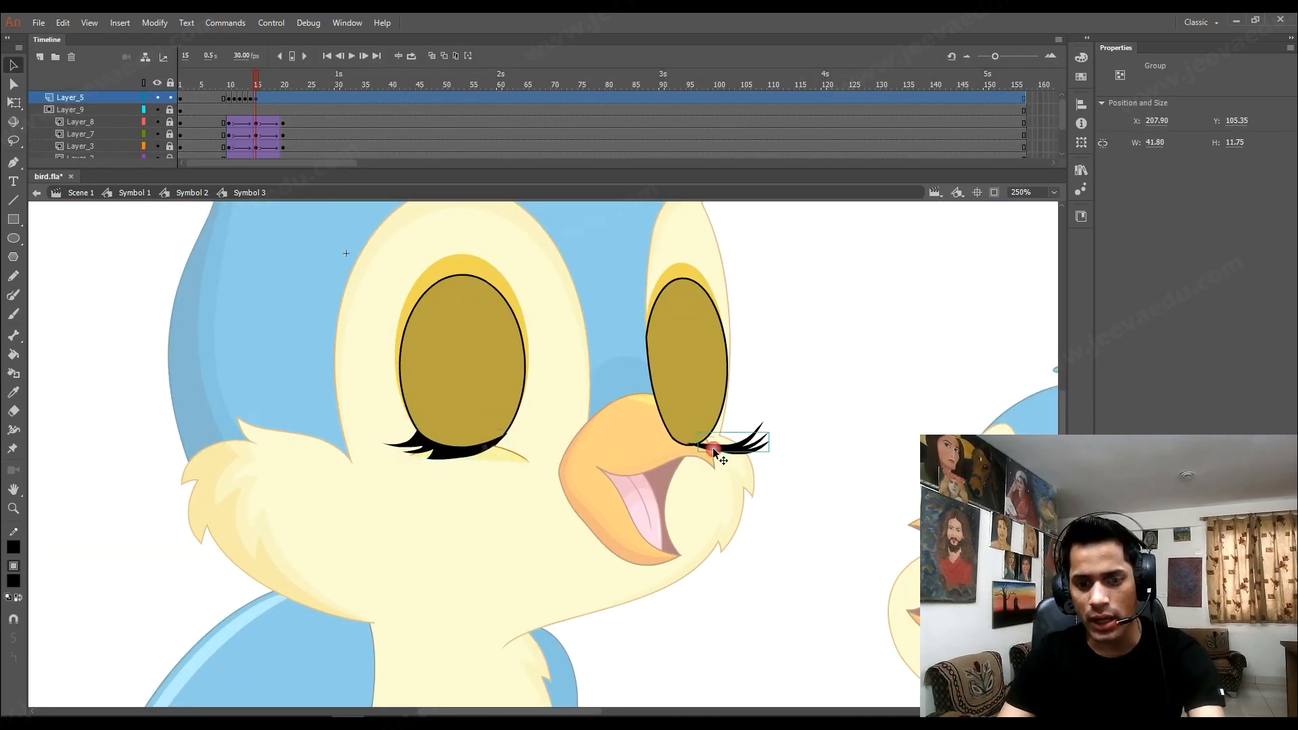
{"action": "left_click", "coordinate": [785, 439]}
{"action": "left_click_drag", "start_coordinate": [791, 419], "coordinate": [742, 474]}
{"action": "key", "text": "Delete"}
Paste a copy of the larger eye's lash group and flip it horizontally.
{"action": "key", "text": "ctrl+v"}
{"action": "left_click", "coordinate": [169, 25]}
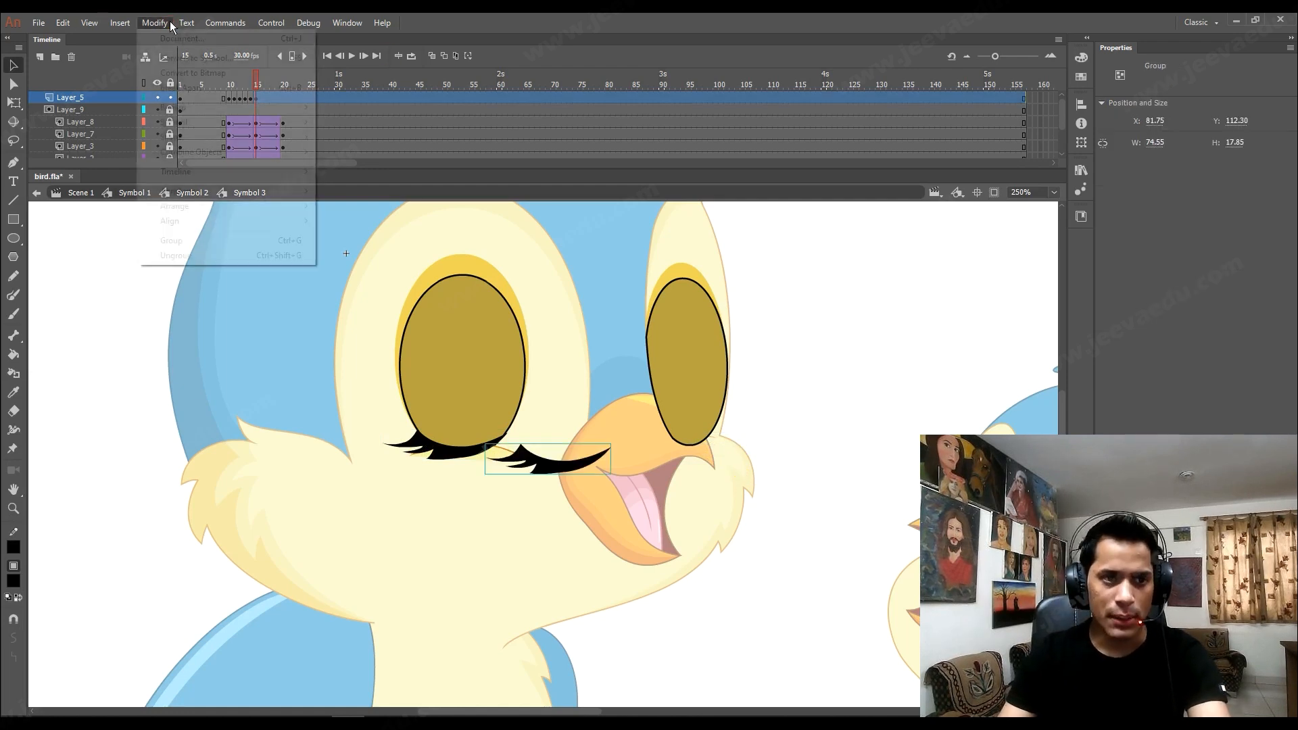
{"action": "mouse_move", "coordinate": [208, 196]}
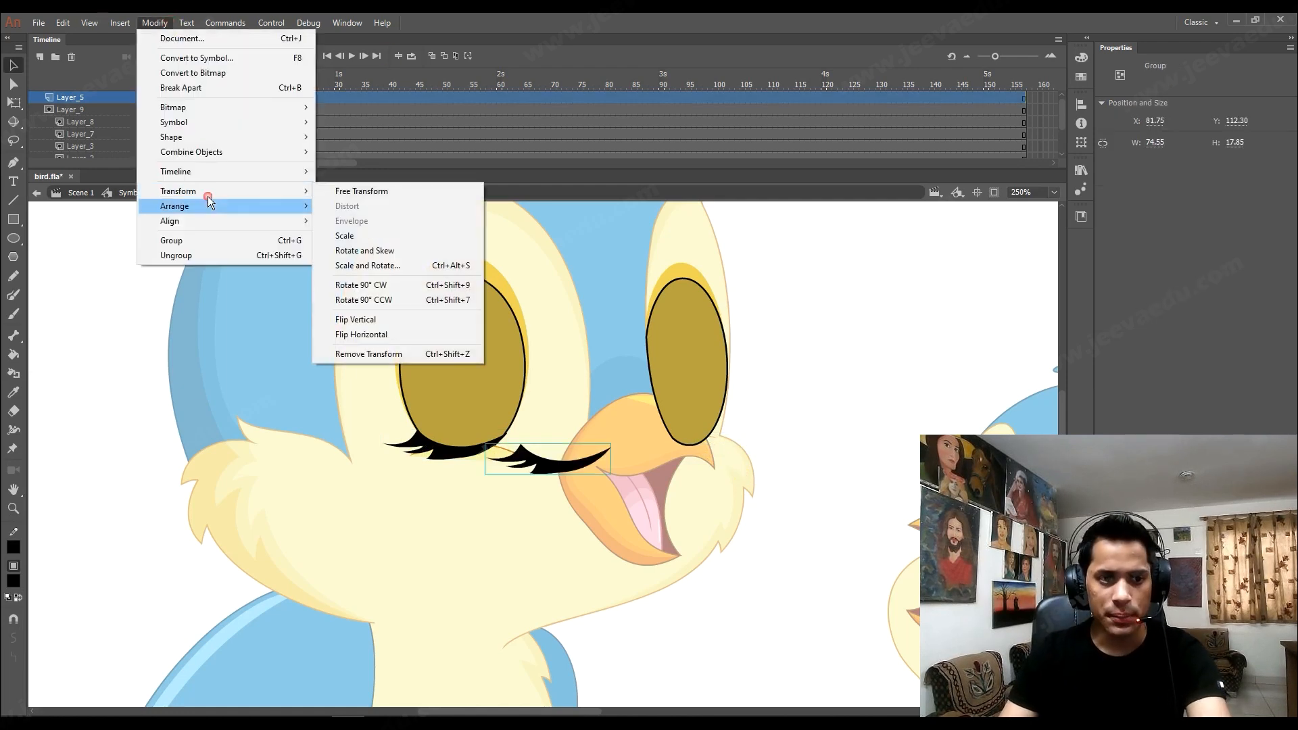
{"action": "left_click", "coordinate": [358, 334]}
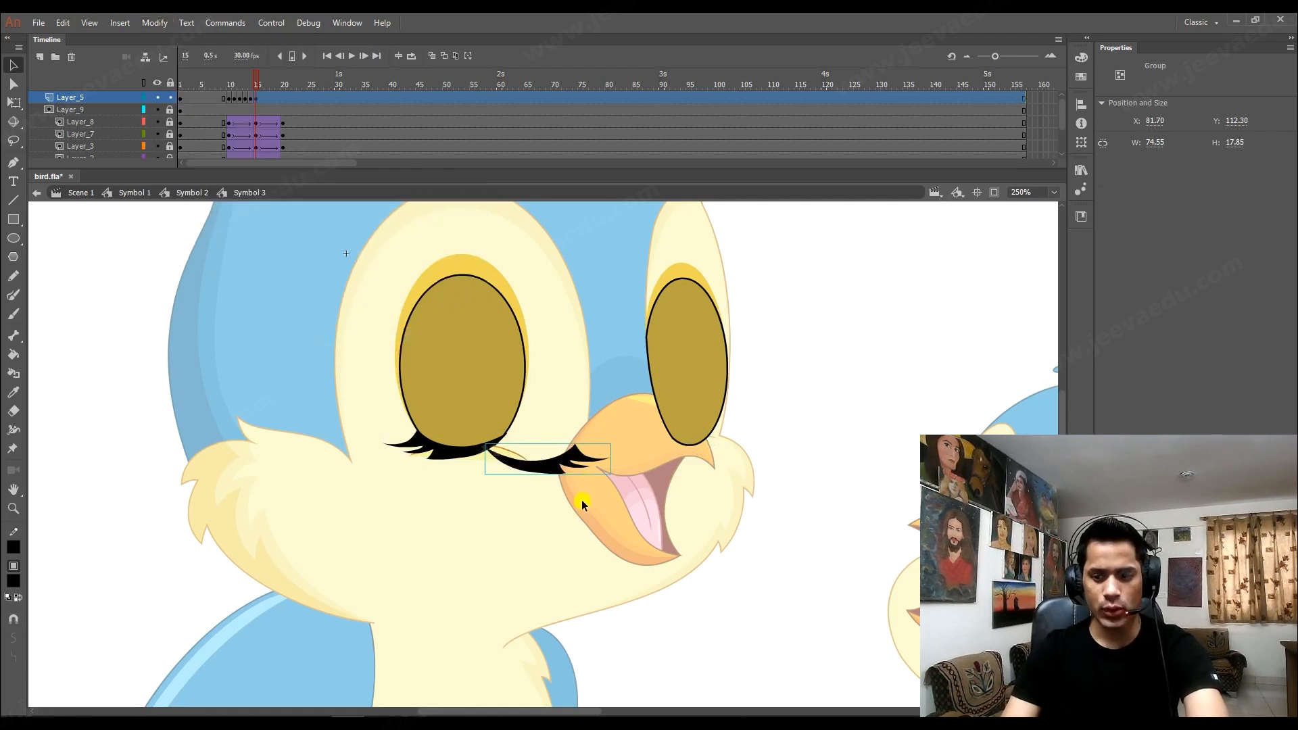
Move the flipped lash to the bottom of the smaller eye and scale it down to about 67.4 by 16.1 px.
{"action": "left_click_drag", "start_coordinate": [536, 458], "coordinate": [680, 444]}
{"action": "key", "text": "q"}
{"action": "key", "text": "ctrl+alt+s"}
{"action": "key", "text": "Return"}
{"action": "key", "text": "ctrl+alt+s"}
{"action": "key", "text": "Return"}
{"action": "key", "text": "ctrl+alt+s"}
{"action": "key", "text": "Return"}
{"action": "key", "text": "ctrl+alt+s"}
{"action": "key", "text": "Return"}
{"action": "key", "text": "ctrl+alt+s"}
{"action": "key", "text": "Return"}
Nudge the flipped lash into place along the smaller eye's lower edge at X 170.90, Y 99.80, and deselect it.
{"action": "key", "text": "Right"}
{"action": "key", "text": "Right"}
{"action": "key", "text": "Right"}
{"action": "key", "text": "Right"}
{"action": "key", "text": "Right"}
{"action": "key", "text": "Right"}
{"action": "key", "text": "Right"}
{"action": "key", "text": "Right"}
{"action": "key", "text": "Right"}
{"action": "key", "text": "Right"}
{"action": "key", "text": "Right"}
{"action": "key", "text": "Right"}
{"action": "key", "text": "Right"}
{"action": "key", "text": "Right"}
{"action": "key", "text": "Left"}
{"action": "key", "text": "Left"}
{"action": "key", "text": "Left"}
{"action": "key", "text": "Left"}
{"action": "key", "text": "Left"}
{"action": "key", "text": "Up"}
{"action": "key", "text": "Up"}
{"action": "key", "text": "Up"}
{"action": "key", "text": "Up"}
{"action": "key", "text": "Up"}
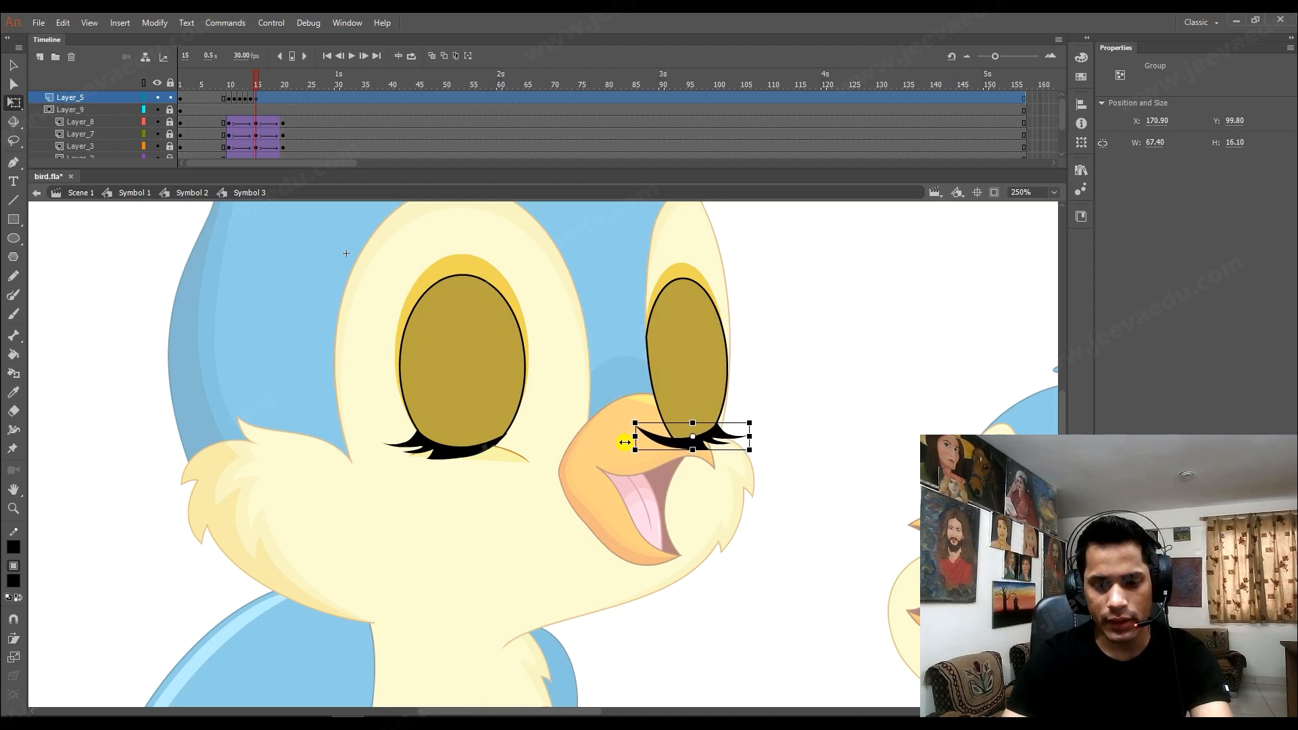
{"action": "left_click", "coordinate": [632, 482]}
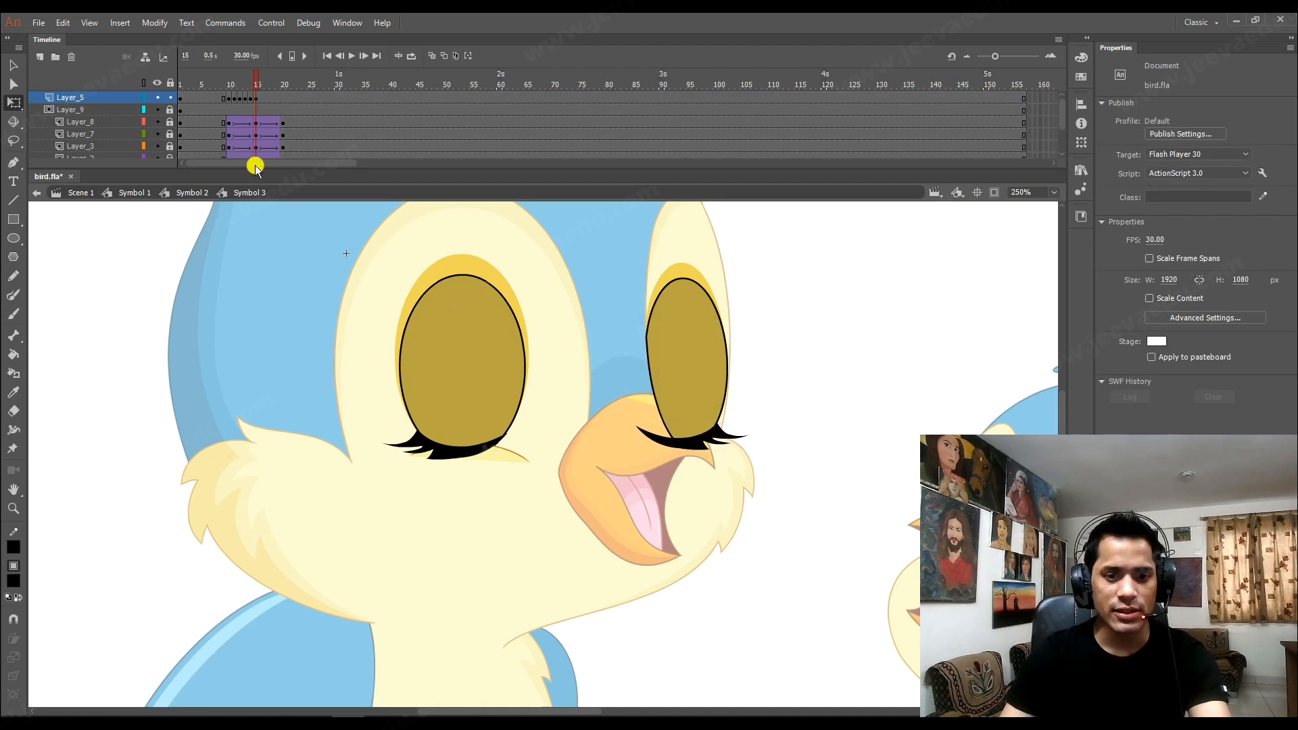
On Layer_5, copy the lash keyframes from frames 14, 13 and 12 to frames 16, 17 and 18.
{"action": "mouse_move", "coordinate": [306, 96]}
{"action": "left_mouse_down"}
{"action": "mouse_move", "coordinate": [240, 82]}
{"action": "mouse_move", "coordinate": [254, 83]}
{"action": "mouse_move", "coordinate": [245, 105]}
{"action": "left_mouse_up"}
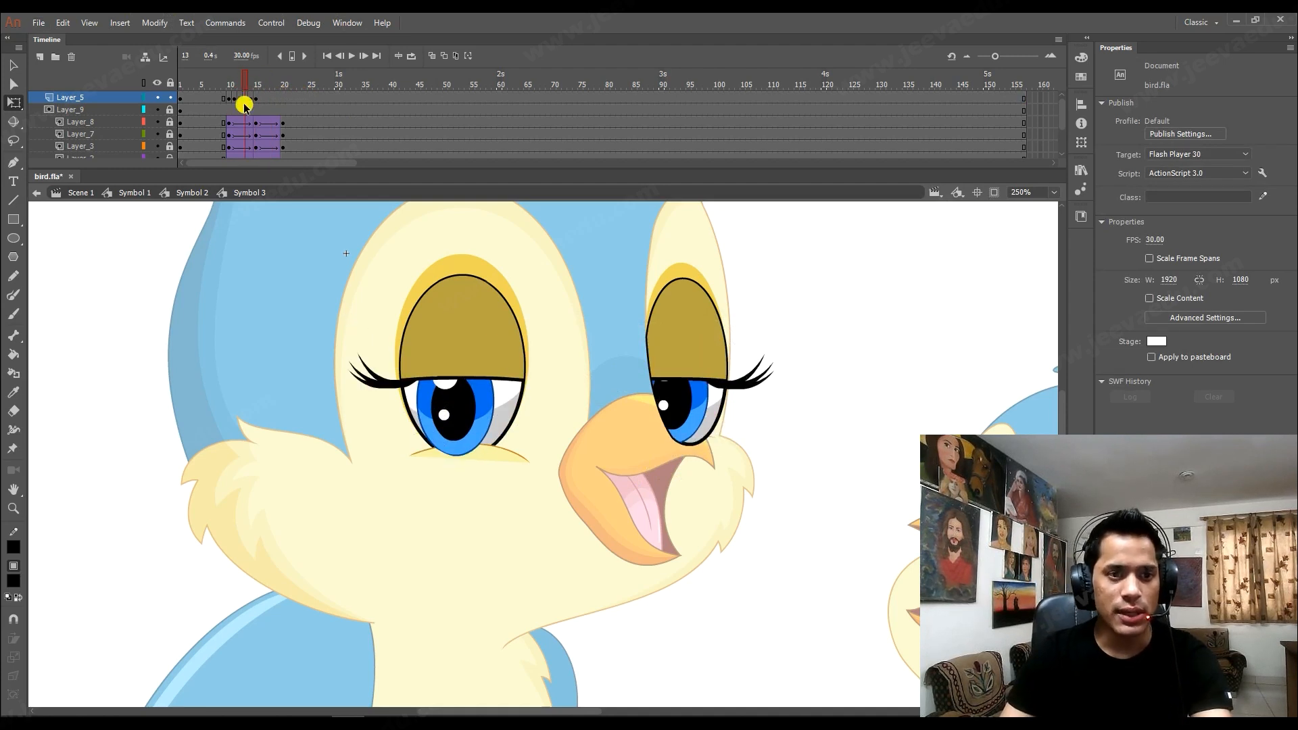
{"action": "left_click", "coordinate": [253, 99]}
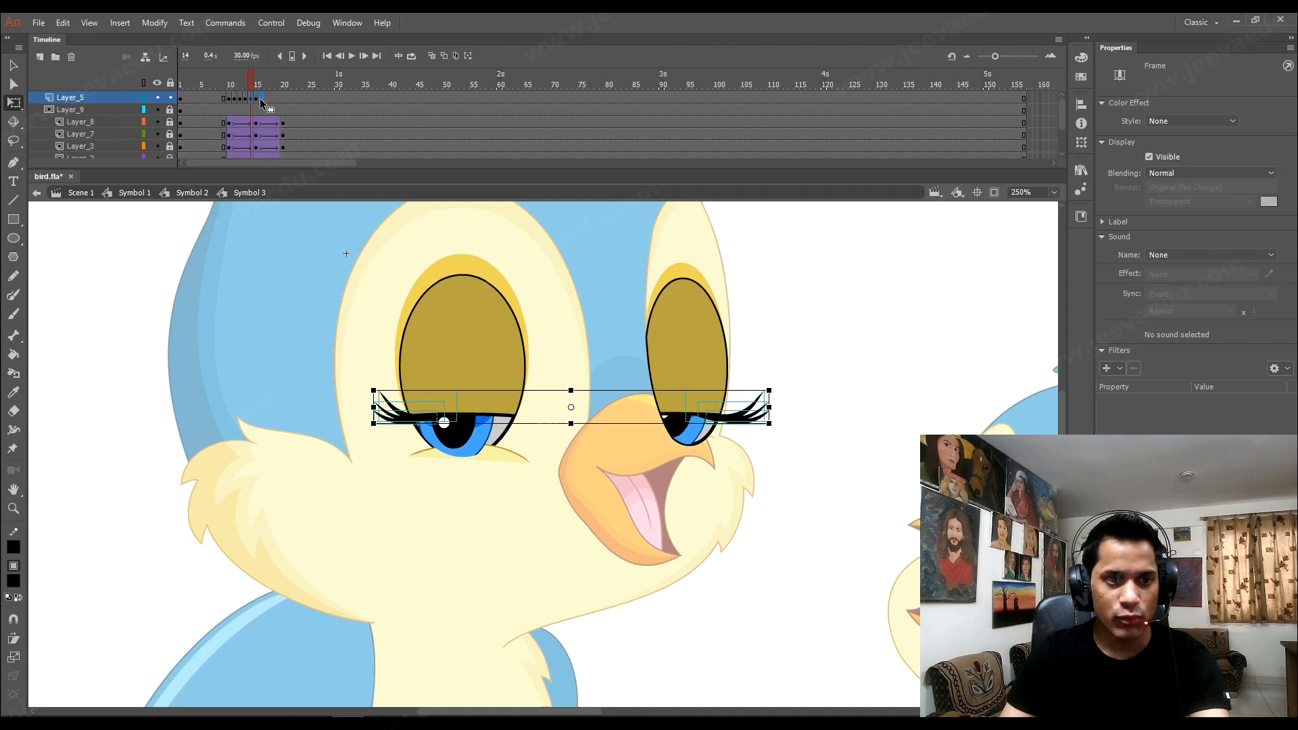
{"action": "mouse_move", "coordinate": [261, 103]}
{"action": "left_mouse_down"}
{"action": "mouse_move", "coordinate": [217, 99]}
{"action": "mouse_move", "coordinate": [236, 101]}
{"action": "left_mouse_up"}
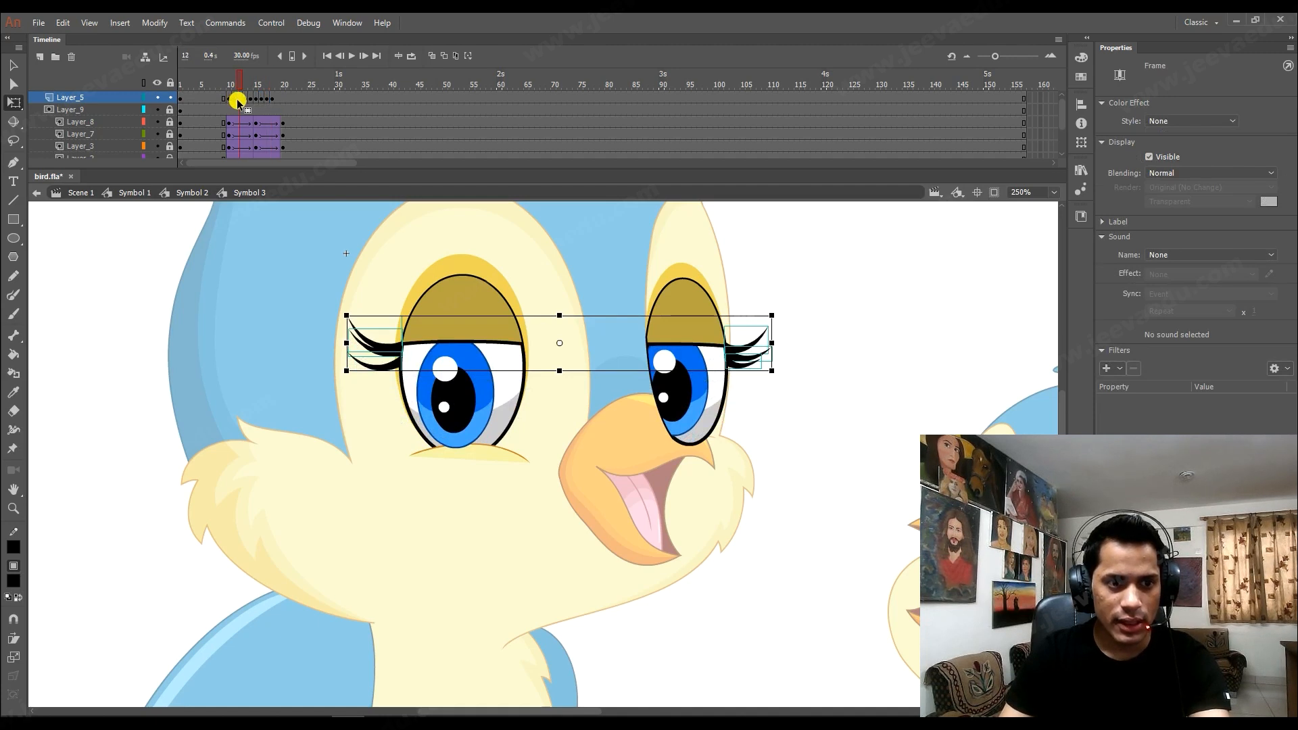
{"action": "left_click", "coordinate": [273, 99]}
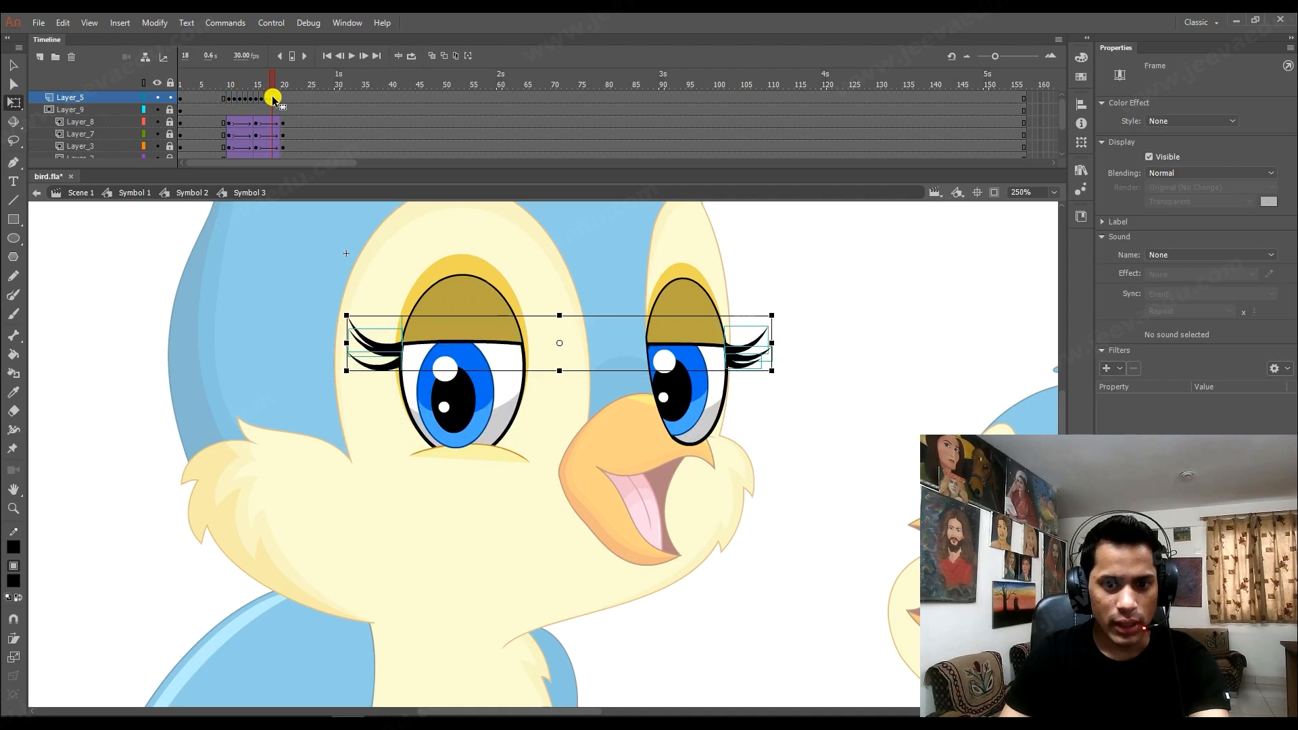
{"action": "left_click", "coordinate": [278, 99]}
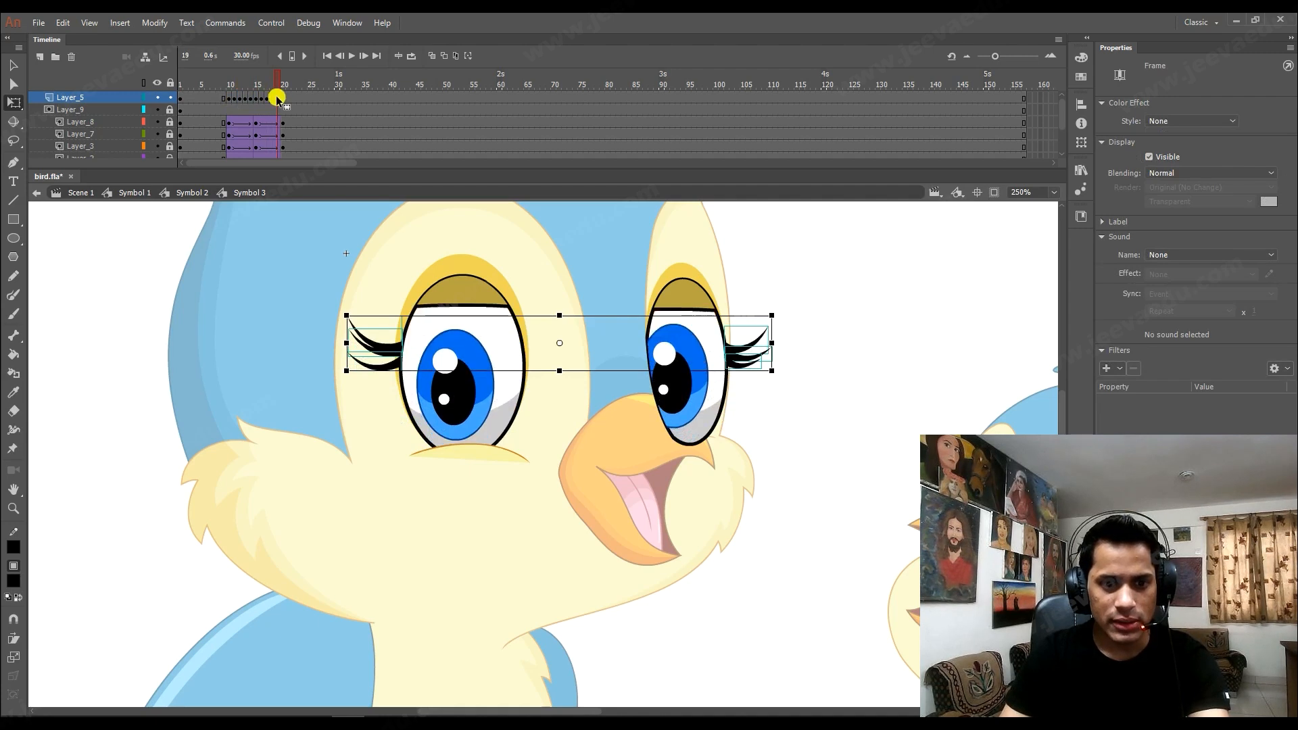
Copy the lash keyframes at frames 11 and 10 to frames 19 and 20 to complete the eye's reopening.
{"action": "left_click", "coordinate": [240, 99]}
{"action": "left_click", "coordinate": [233, 99]}
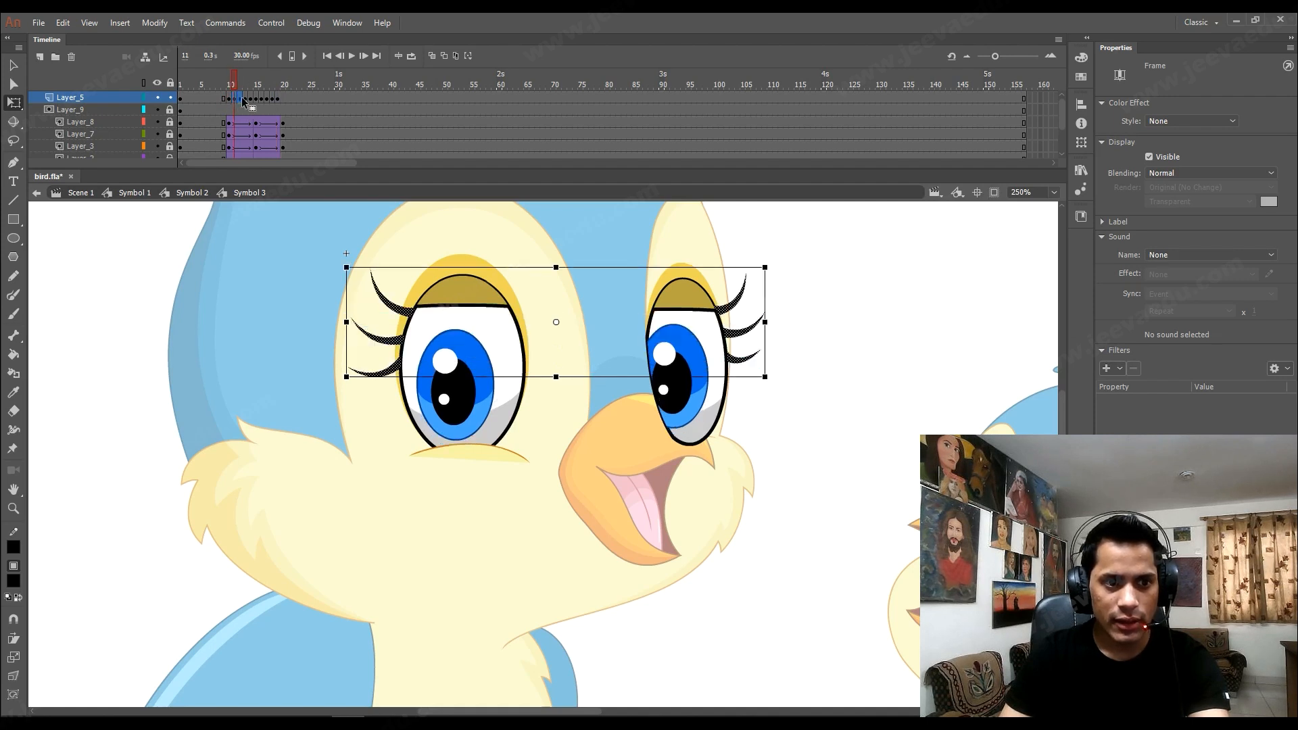
{"action": "left_click", "coordinate": [279, 100]}
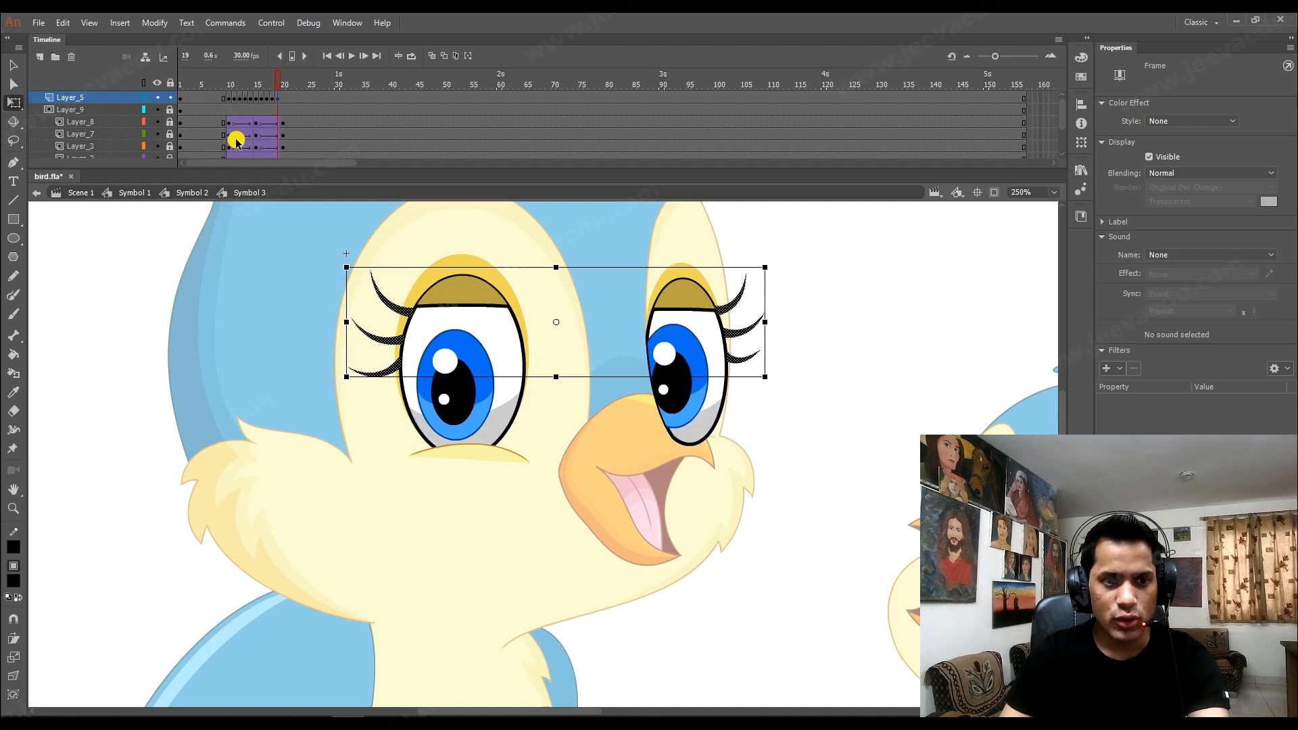
{"action": "left_click", "coordinate": [229, 99]}
{"action": "left_click", "coordinate": [231, 112]}
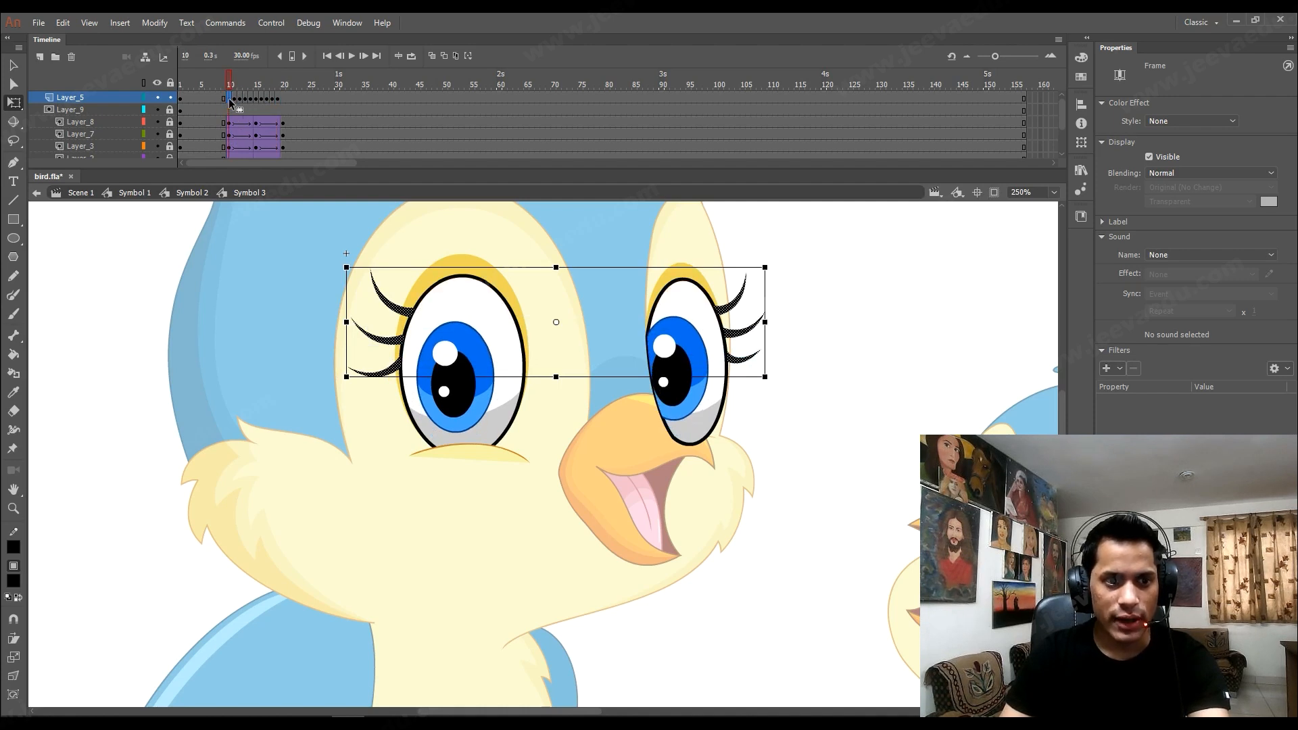
Play and scrub through the whole blink to examine how the lashes follow the eyelids.
{"action": "left_click_drag", "start_coordinate": [295, 99], "coordinate": [217, 87]}
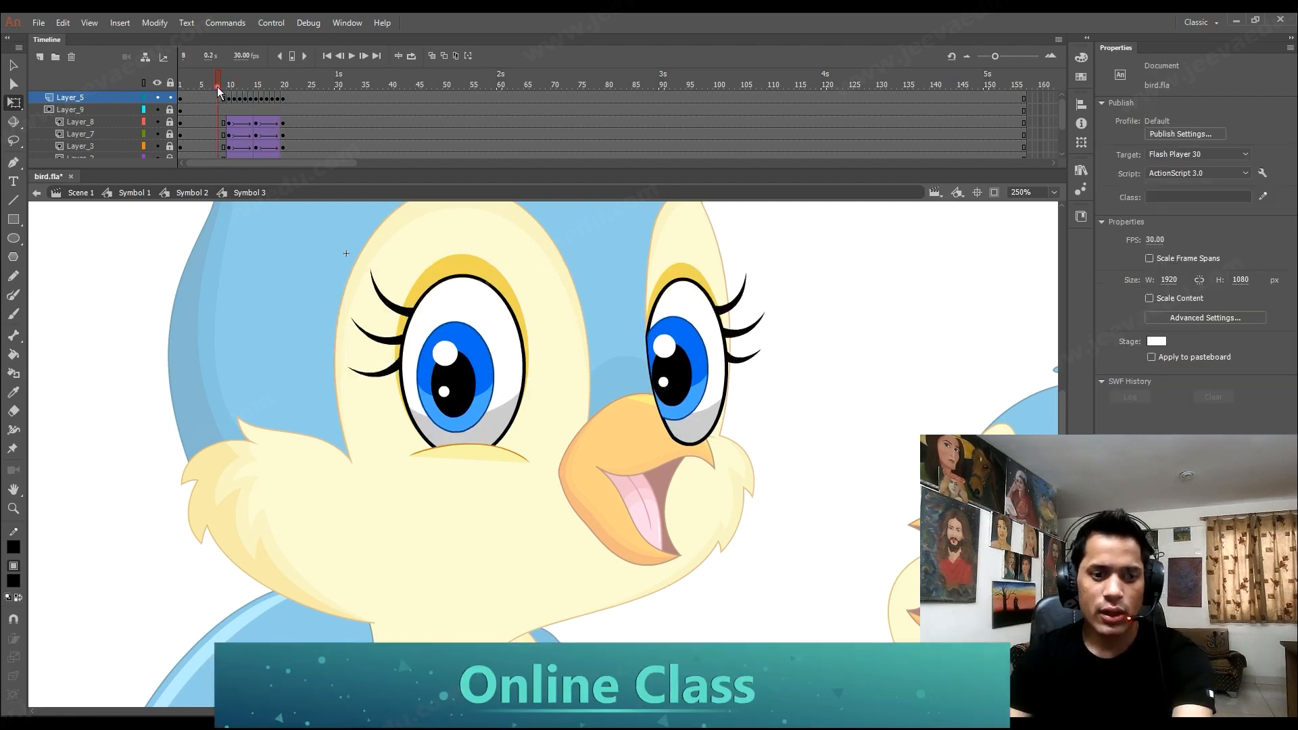
{"action": "key", "text": "Return"}
{"action": "key", "text": "Return"}
{"action": "key", "text": "Return"}
{"action": "left_click", "coordinate": [284, 88]}
{"action": "left_click_drag", "start_coordinate": [196, 88], "coordinate": [285, 101]}
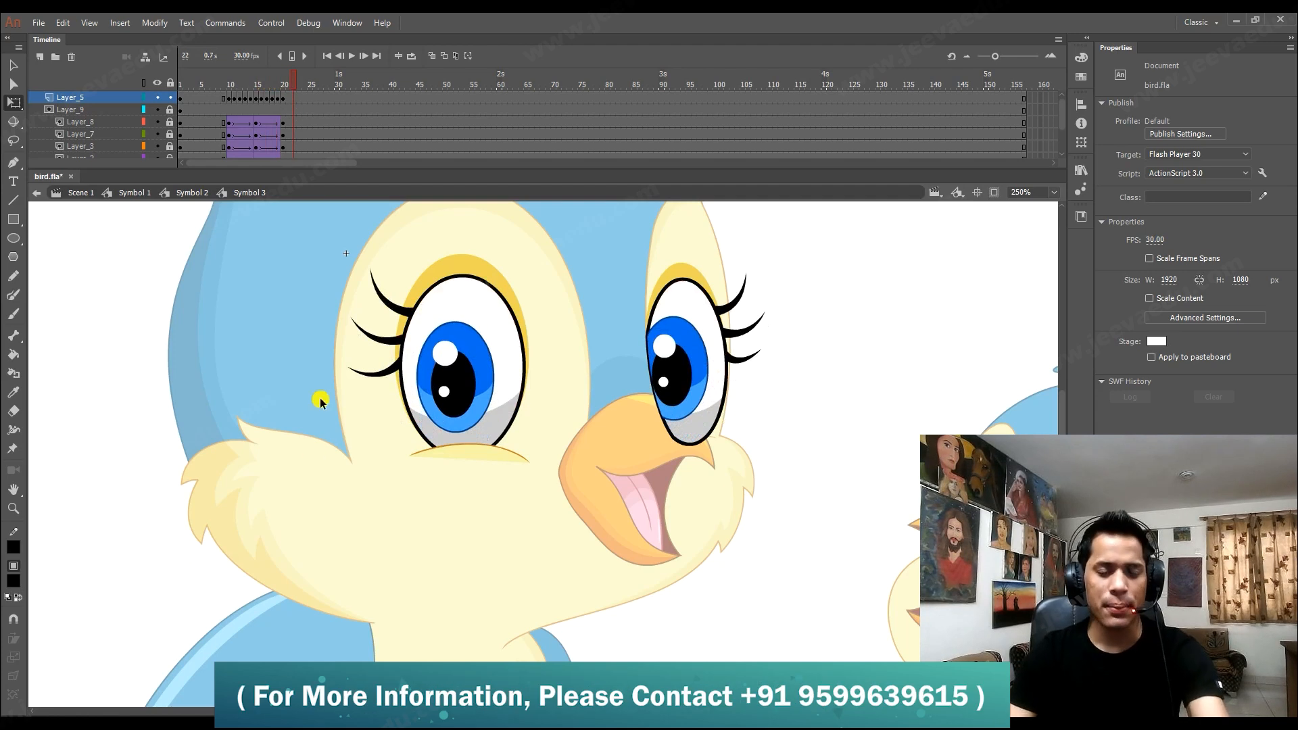
Return to the parent Symbol 2 and play back the blink with the whole head in view.
{"action": "key", "text": "z"}
{"action": "left_click", "coordinate": [644, 444], "text": "alt"}
{"action": "left_click_drag", "start_coordinate": [645, 444], "coordinate": [634, 412]}
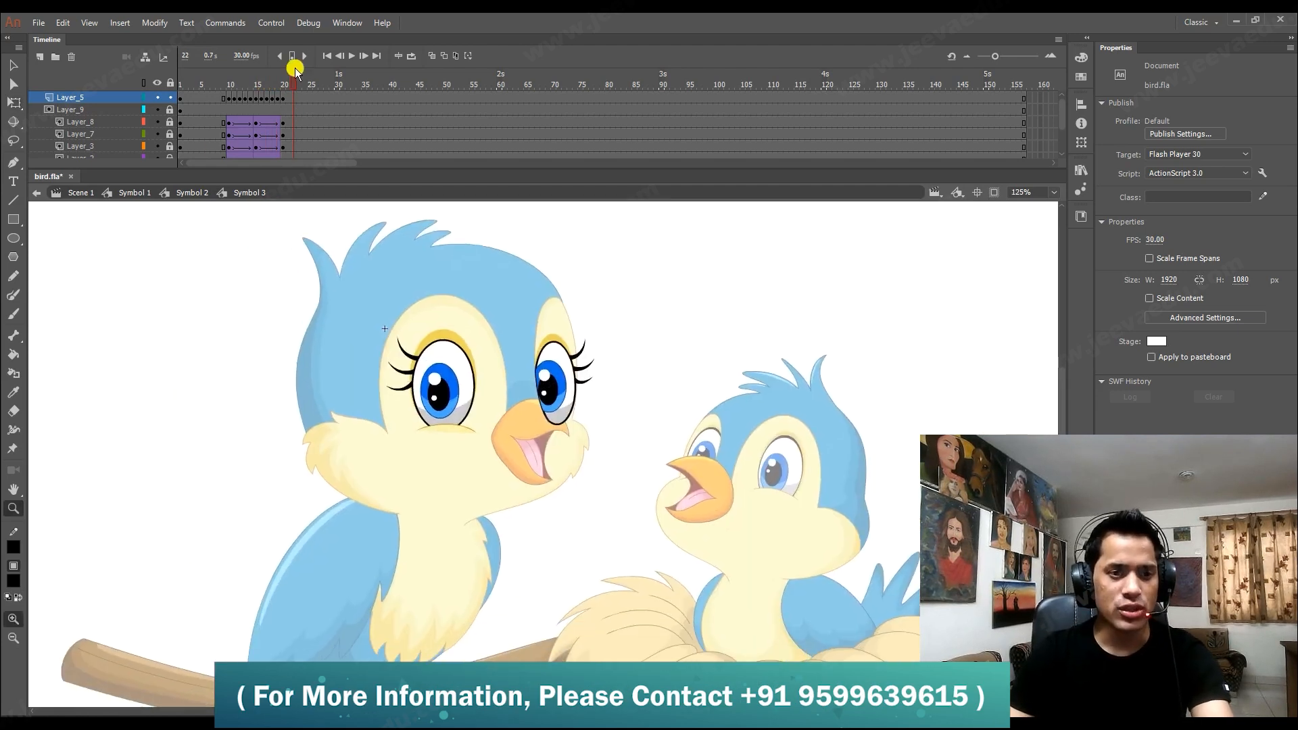
{"action": "left_click", "coordinate": [179, 194]}
{"action": "left_click_drag", "start_coordinate": [259, 109], "coordinate": [426, 88]}
{"action": "key", "text": "Return"}
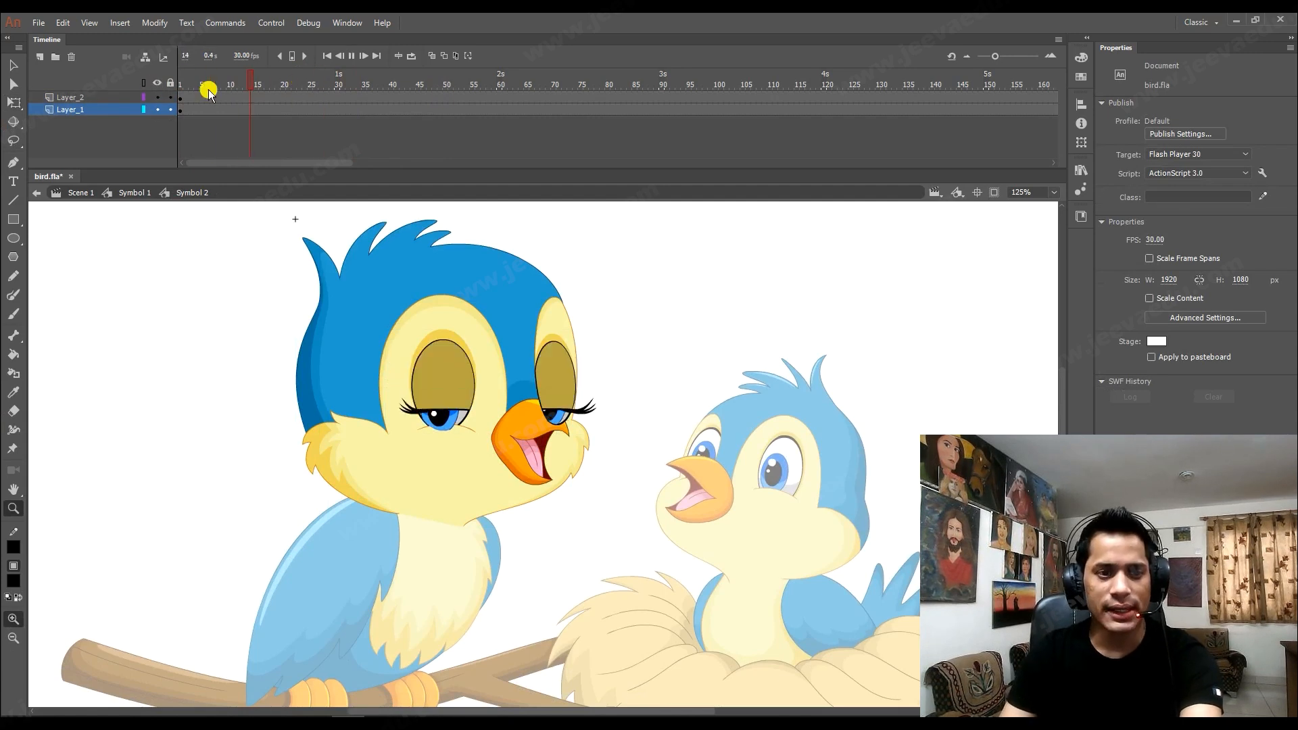
Hide Layer_2, which holds the eyes, to leave only the head and beak artwork showing.
{"action": "key", "text": "v"}
{"action": "left_click", "coordinate": [469, 435]}
{"action": "left_click", "coordinate": [452, 400]}
{"action": "left_click", "coordinate": [515, 427]}
{"action": "key", "text": "z"}
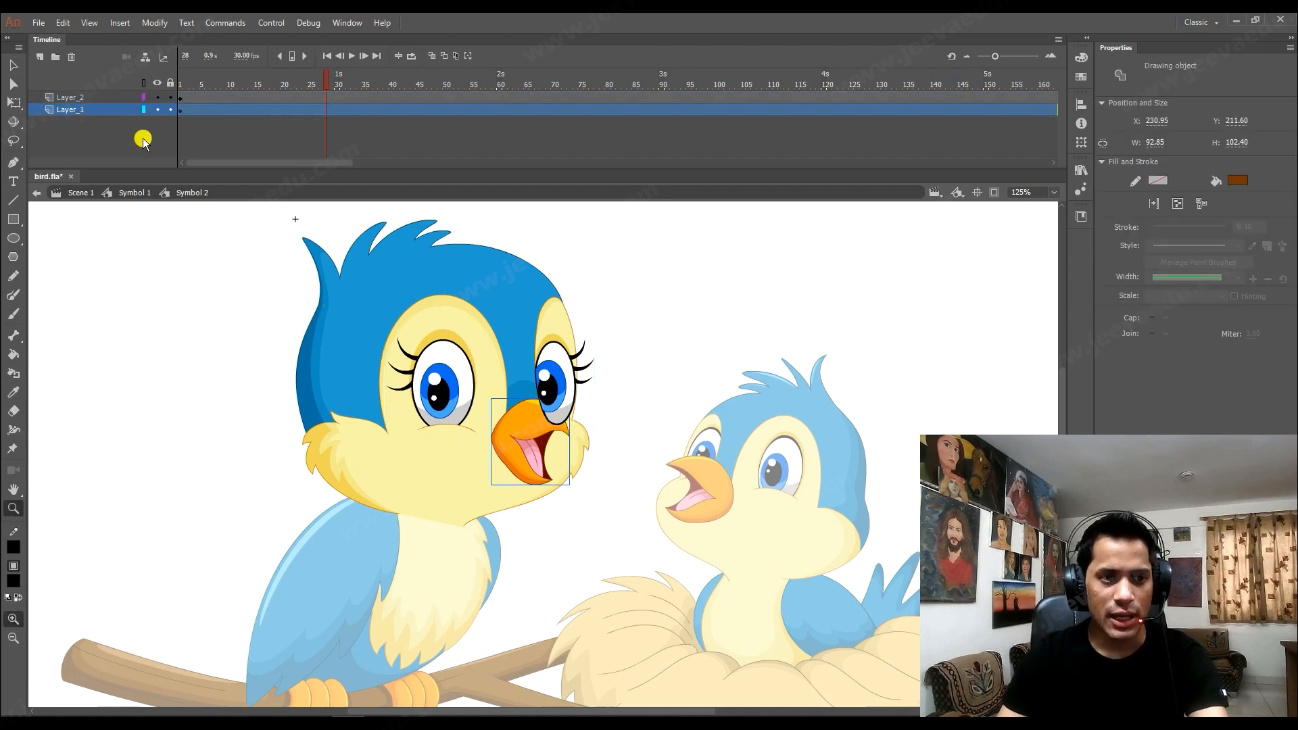
{"action": "left_click", "coordinate": [157, 97]}
{"action": "key", "text": "v"}
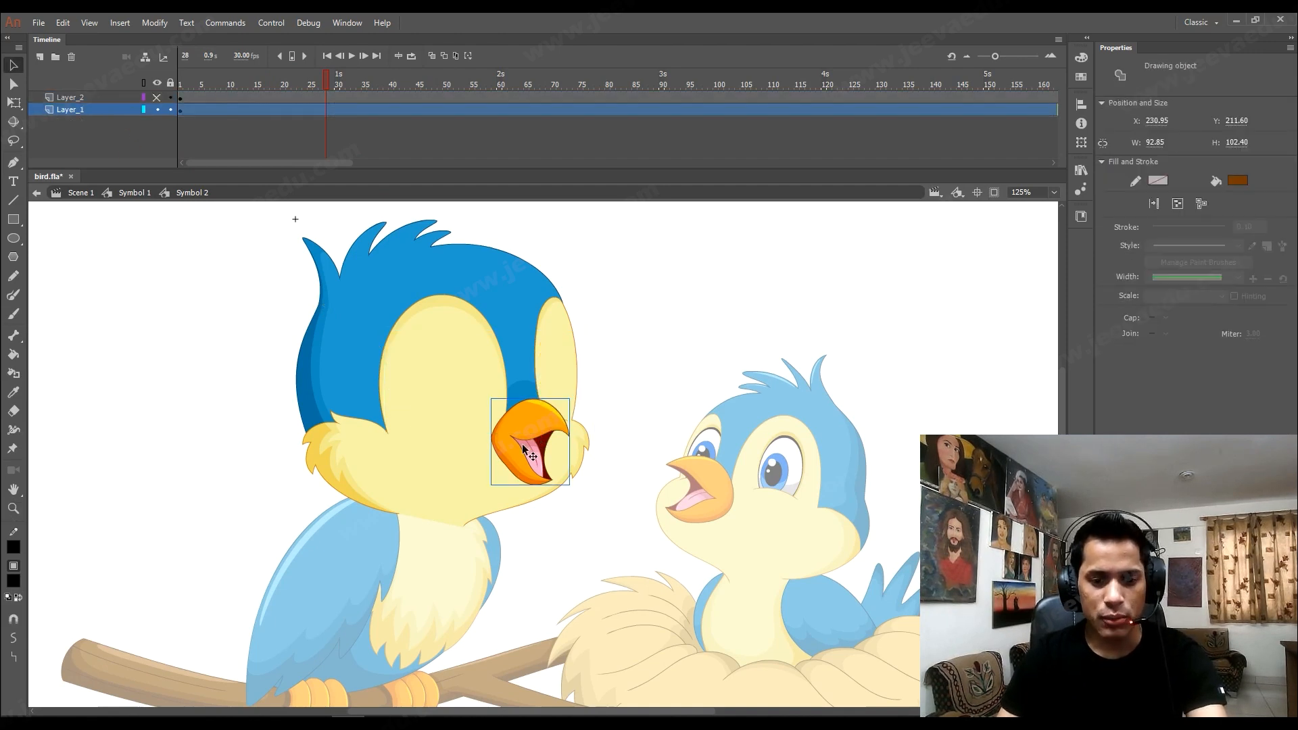
{"action": "key", "text": "z"}
{"action": "left_click", "coordinate": [521, 445]}
{"action": "key", "text": "v"}
{"action": "left_click", "coordinate": [575, 489]}
{"action": "left_click", "coordinate": [578, 469]}
{"action": "left_click", "coordinate": [590, 444]}
{"action": "left_click_drag", "start_coordinate": [588, 417], "coordinate": [563, 306]}
{"action": "key", "text": "ctrl+z"}
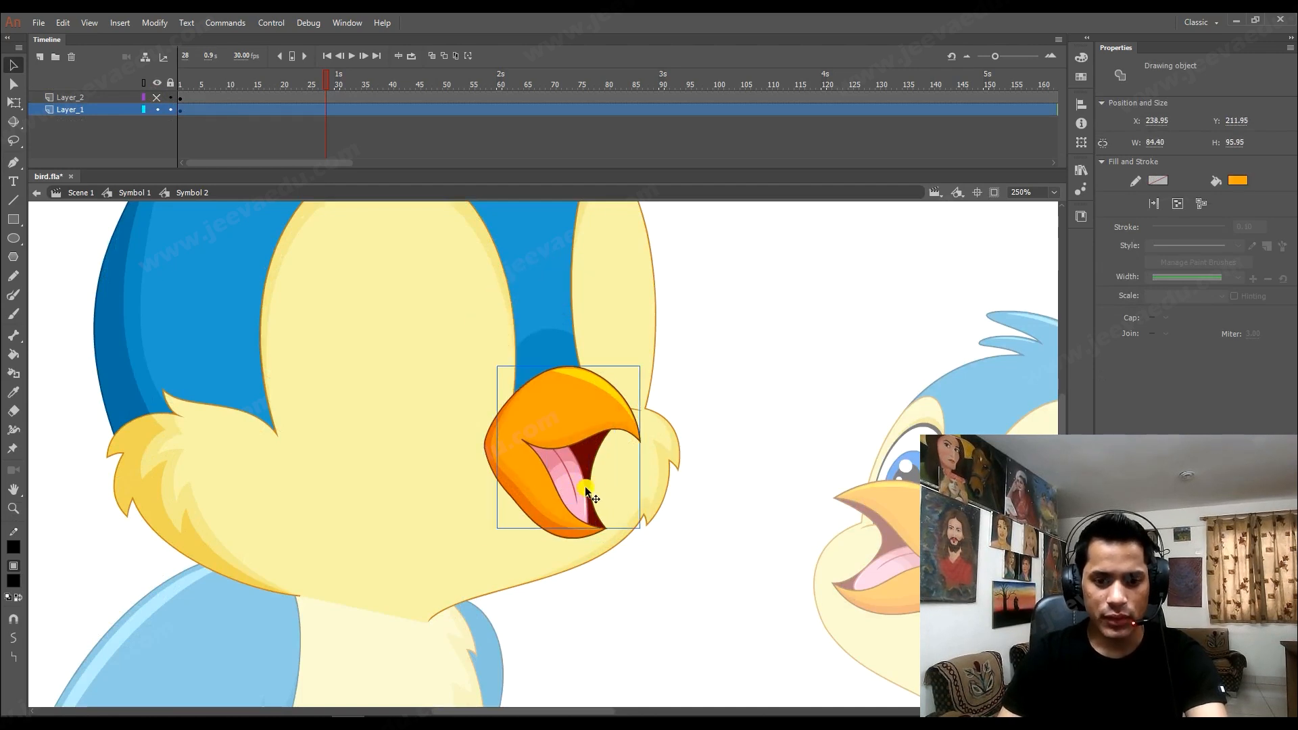
{"action": "left_click_drag", "start_coordinate": [580, 585], "coordinate": [563, 473]}
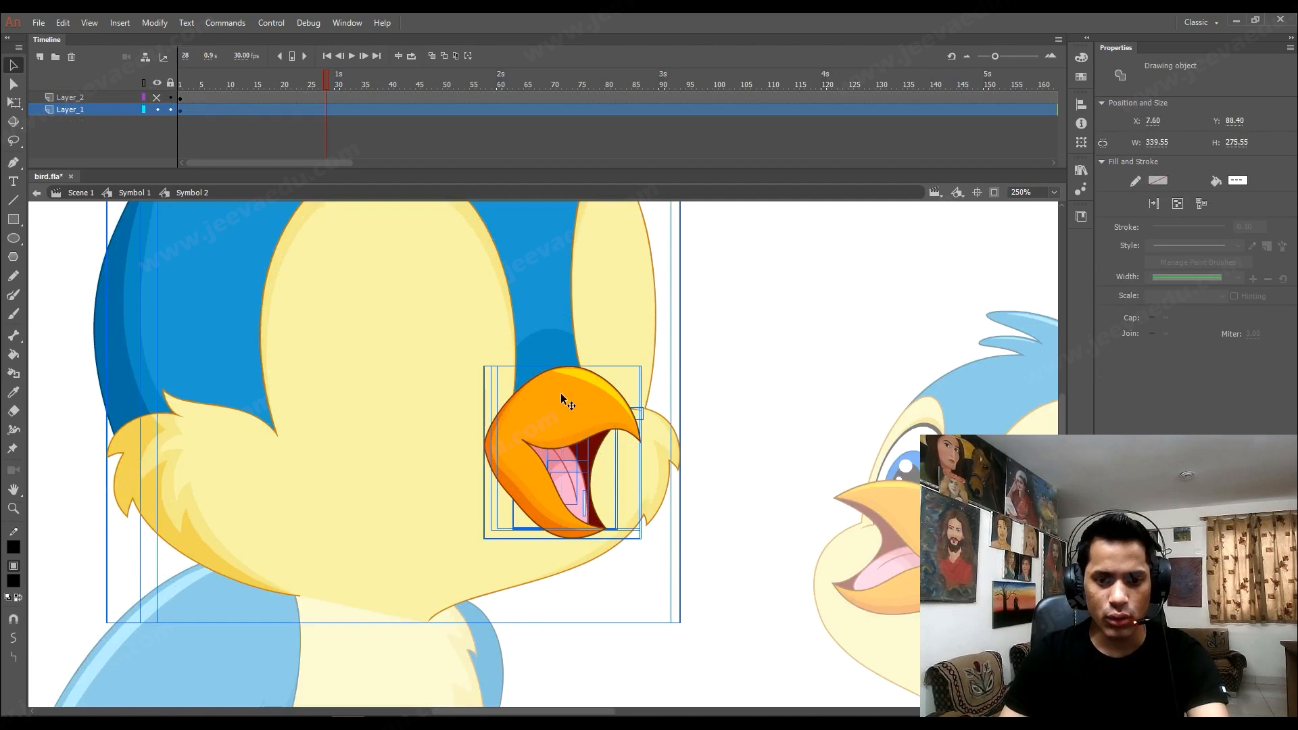
{"action": "left_click", "coordinate": [627, 308], "text": "shift"}
{"action": "left_click", "coordinate": [678, 445], "text": "shift"}
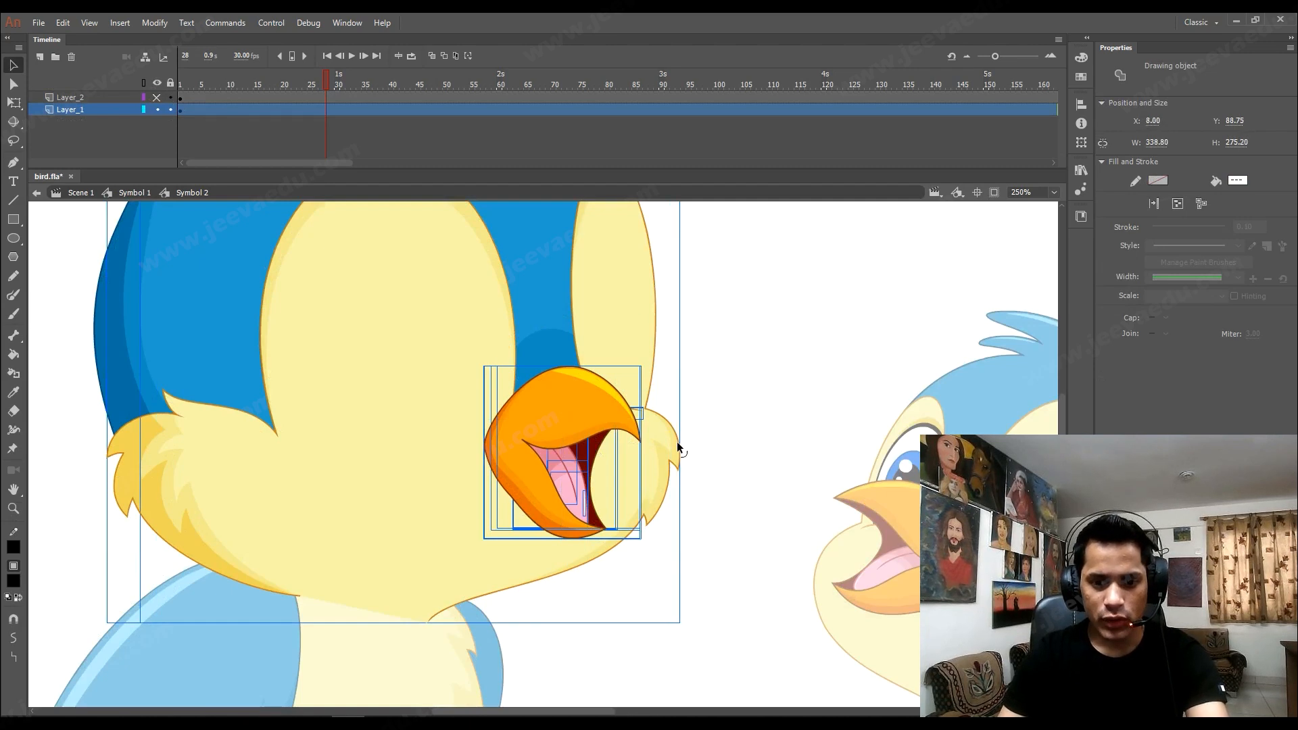
{"action": "left_click", "coordinate": [679, 446], "text": "shift"}
{"action": "left_click", "coordinate": [678, 445], "text": "shift"}
{"action": "left_click", "coordinate": [675, 465], "text": "ctrl"}
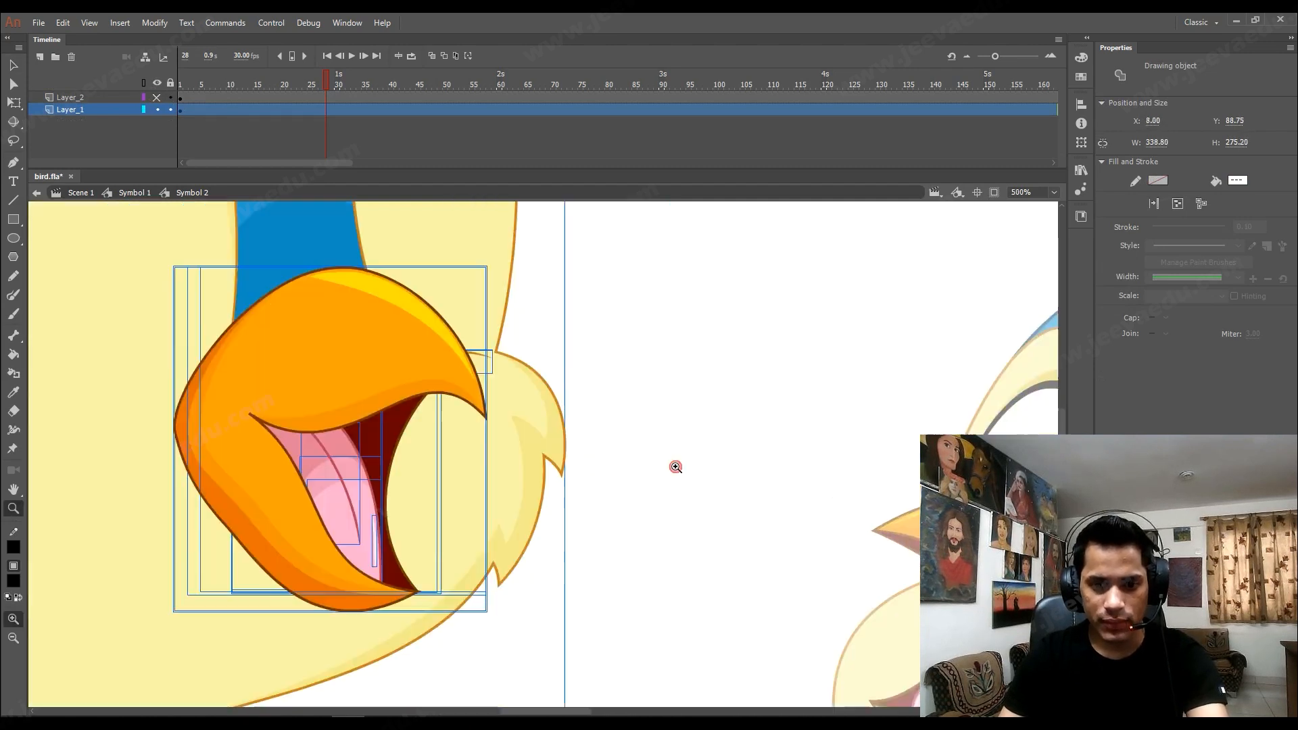
{"action": "left_click", "coordinate": [565, 447], "text": "shift"}
{"action": "left_click", "coordinate": [562, 451], "text": "shift"}
{"action": "left_click", "coordinate": [579, 457]}
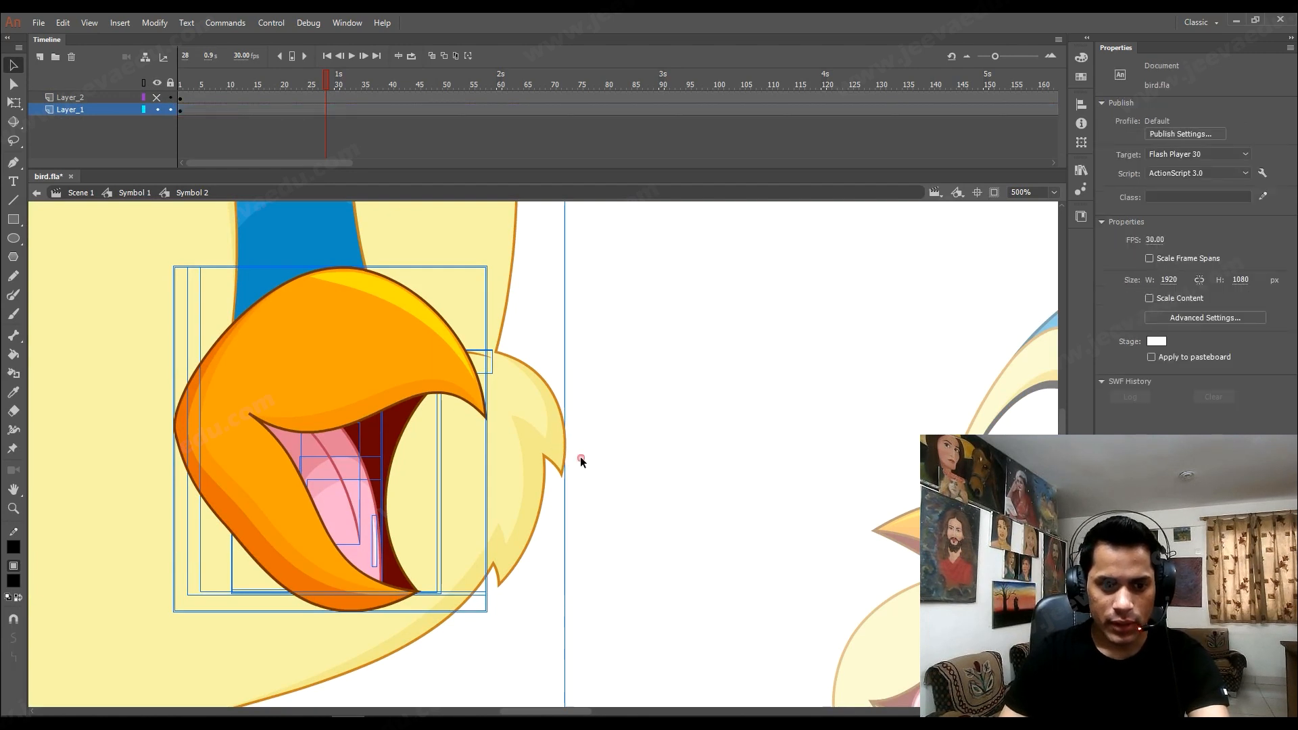
Select the beak outline, orange beak shapes, tongue pieces and dark mouth interior together on Layer_1.
{"action": "key", "text": "z"}
{"action": "left_click", "coordinate": [418, 435], "text": "alt"}
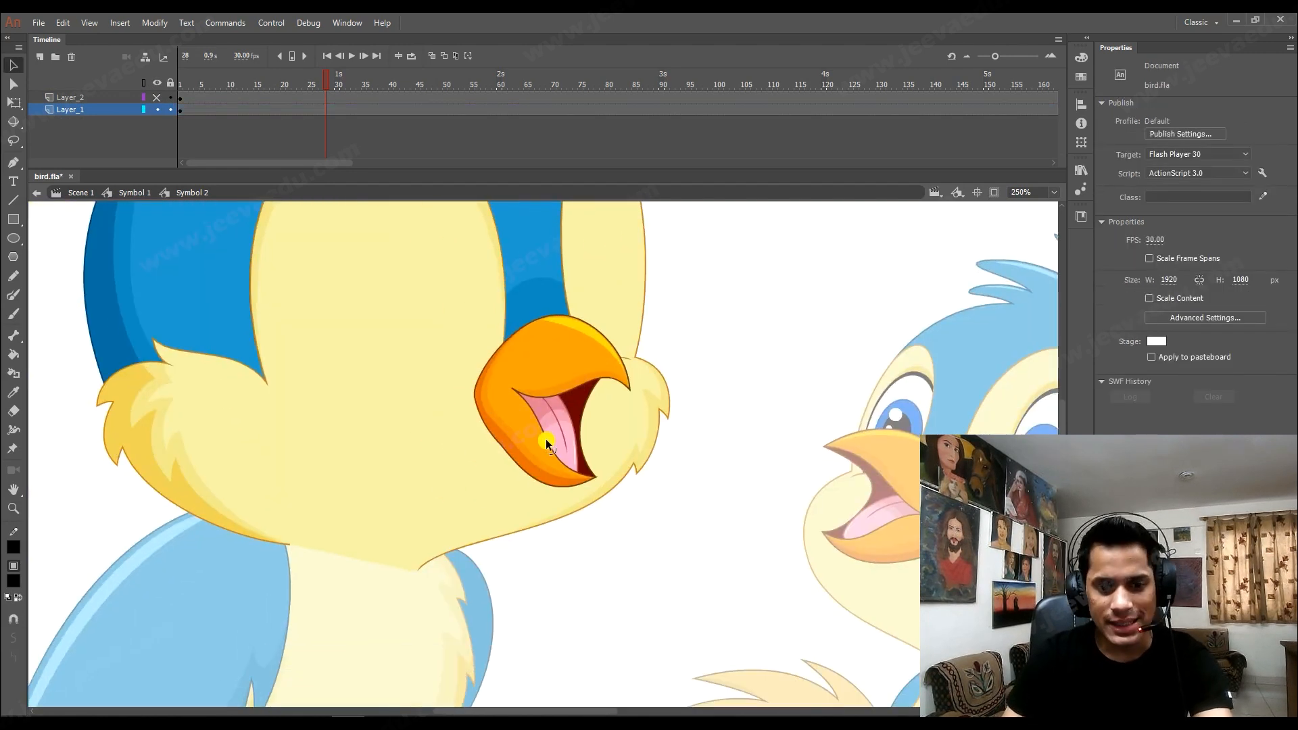
{"action": "left_click", "coordinate": [548, 441], "text": "ctrl"}
{"action": "left_click", "coordinate": [551, 441]}
{"action": "key", "text": "v"}
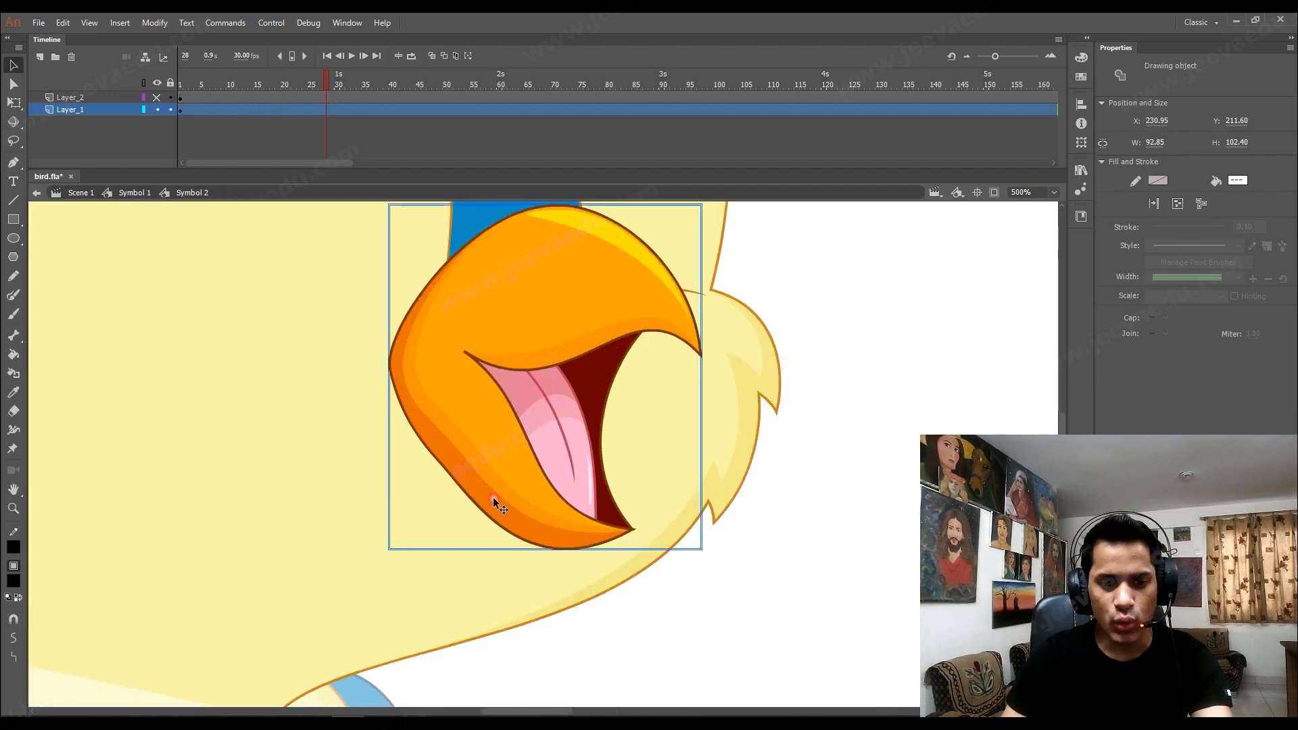
{"action": "left_click", "coordinate": [520, 451], "text": "shift"}
{"action": "left_click", "coordinate": [521, 451], "text": "shift"}
{"action": "left_click", "coordinate": [543, 427], "text": "shift"}
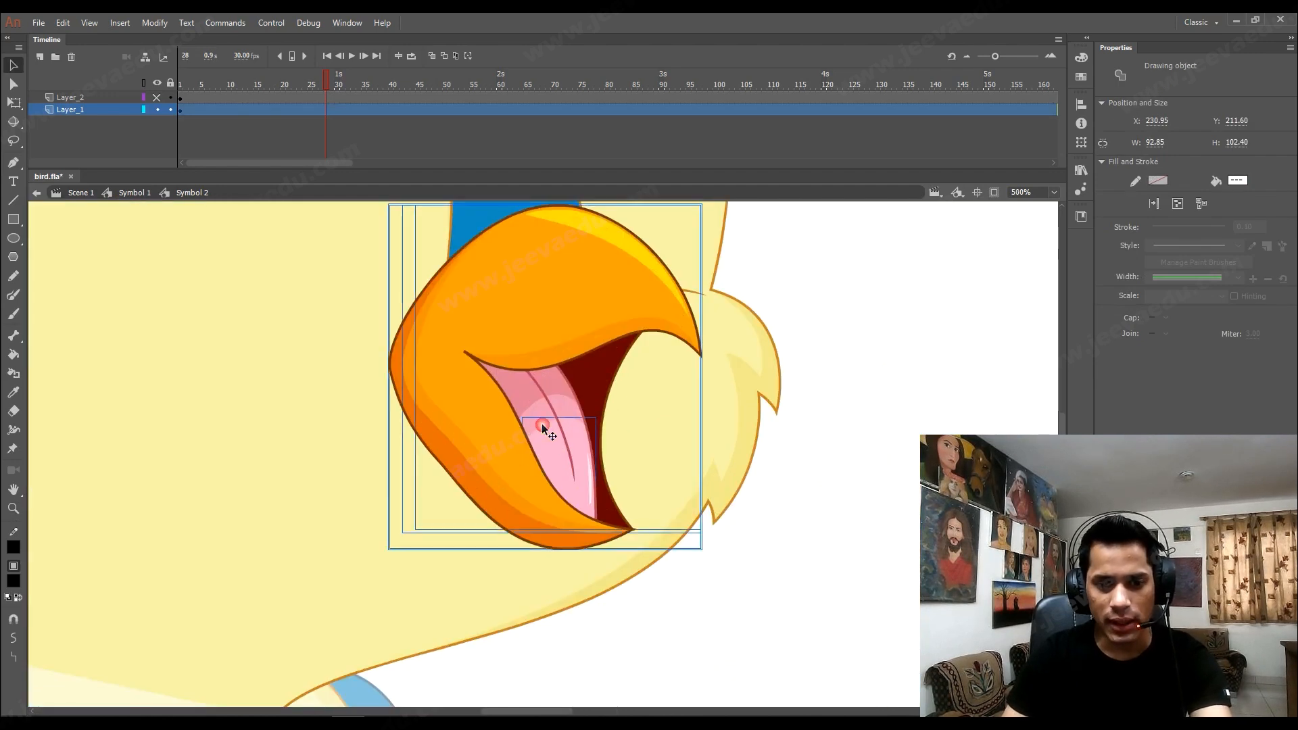
{"action": "left_click", "coordinate": [574, 405], "text": "shift"}
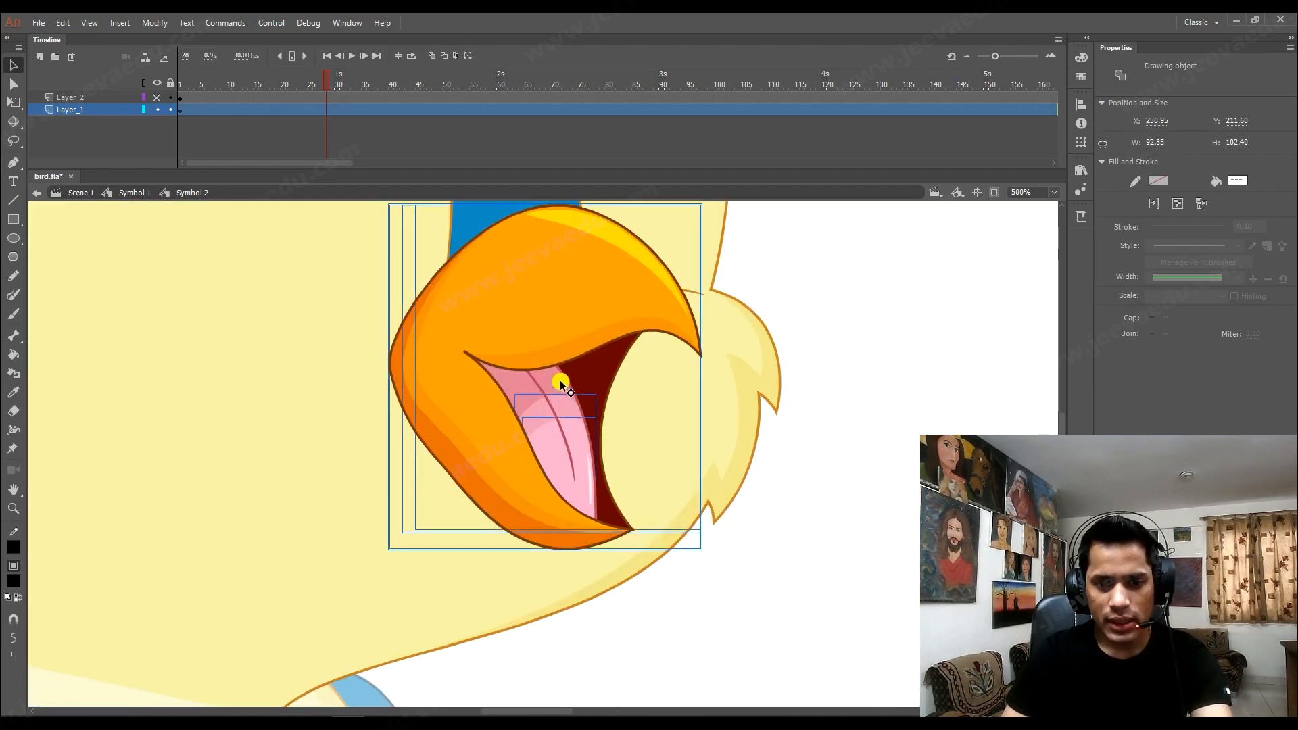
{"action": "left_click", "coordinate": [603, 404], "text": "shift"}
{"action": "left_click", "coordinate": [497, 485], "text": "shift"}
Add the missed beak piece to the selection, cut all the selected beak and mouth pieces and paste them back in place.
{"action": "key", "text": "z"}
{"action": "left_click", "coordinate": [548, 419], "text": "alt"}
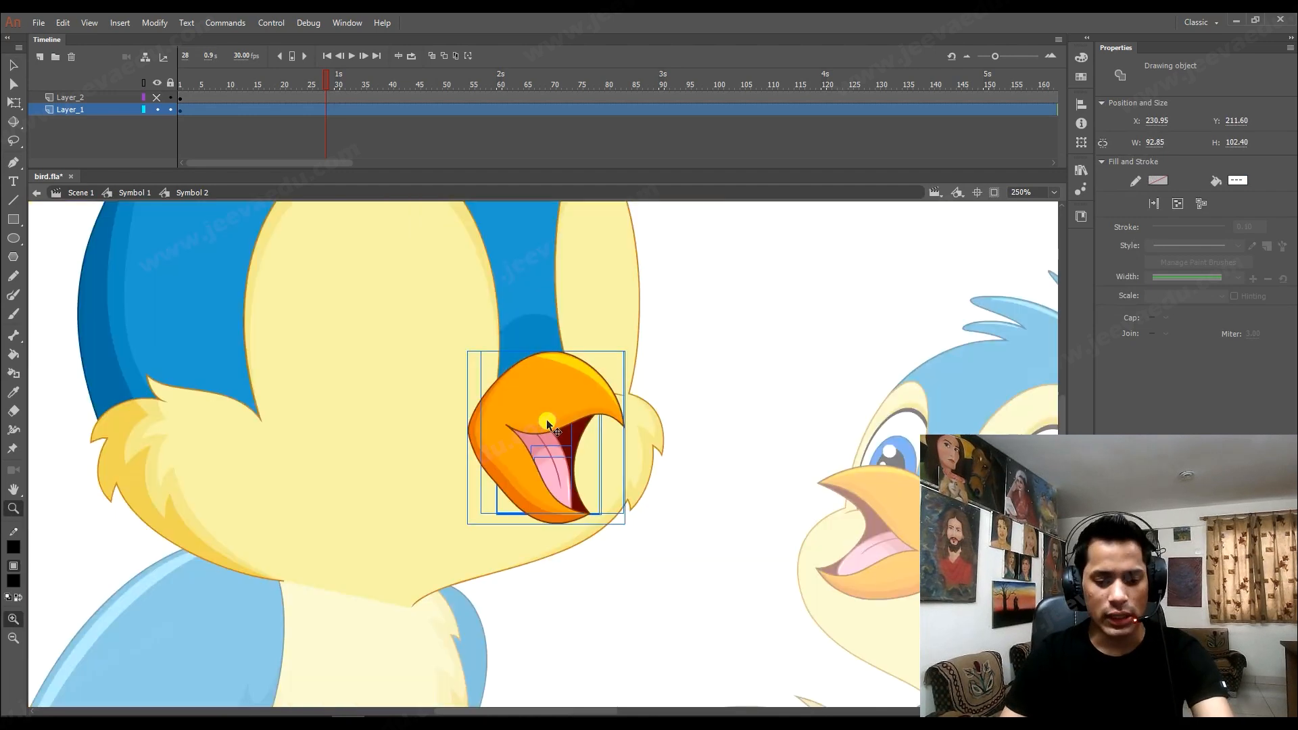
{"action": "key", "text": "ctrl+x"}
{"action": "key", "text": "ctrl+z"}
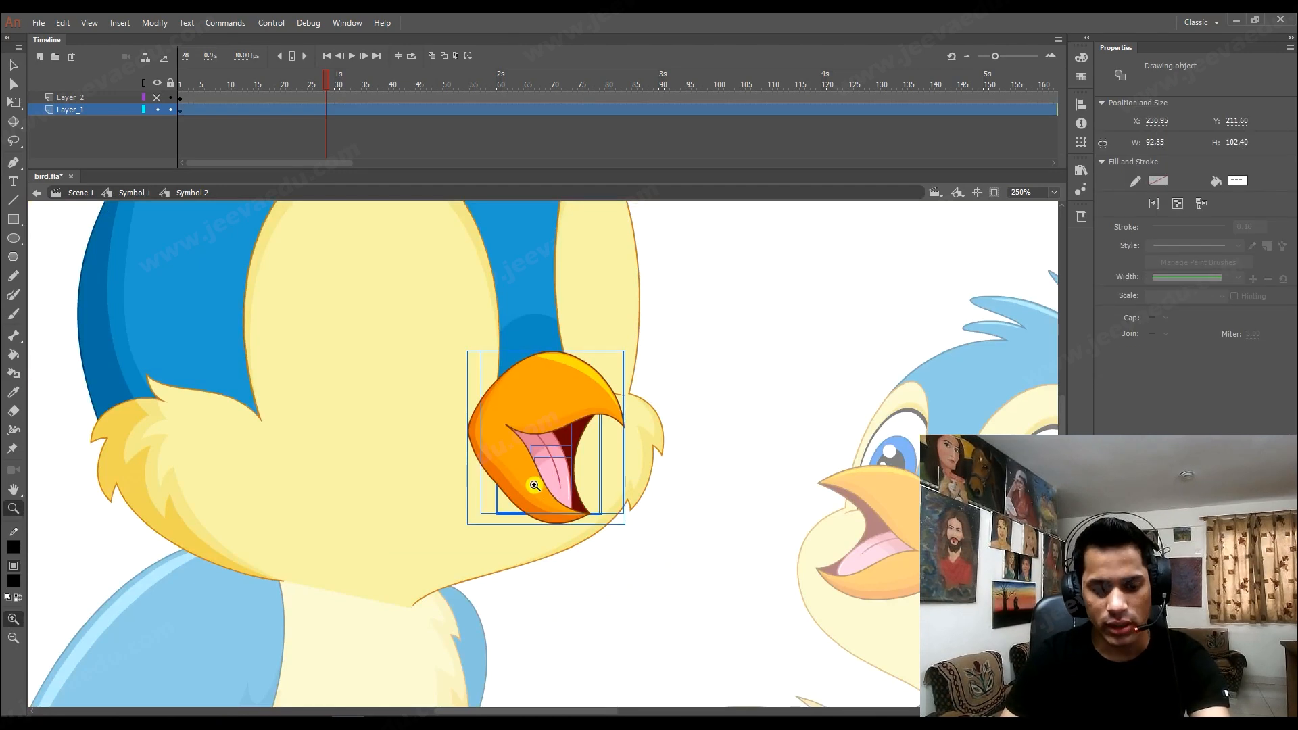
{"action": "key", "text": "v"}
{"action": "left_click", "coordinate": [512, 496]}
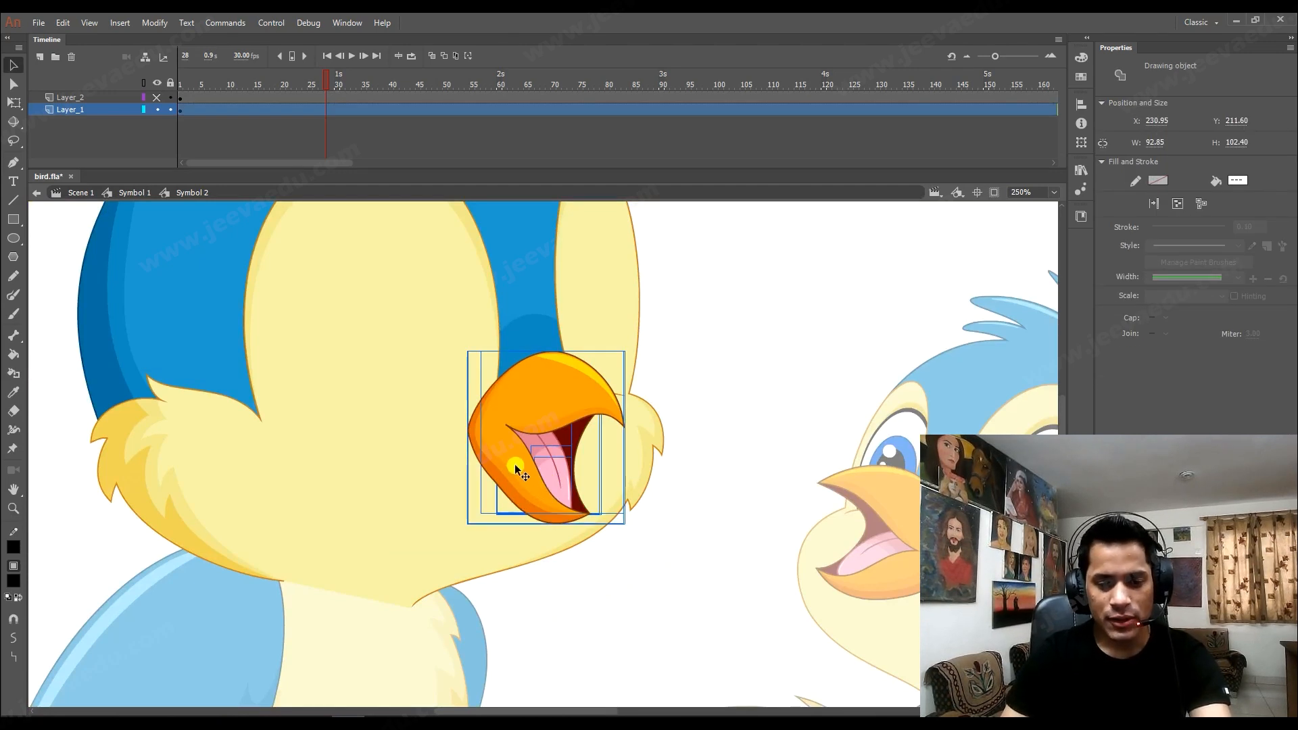
{"action": "key", "text": "ctrl+x"}
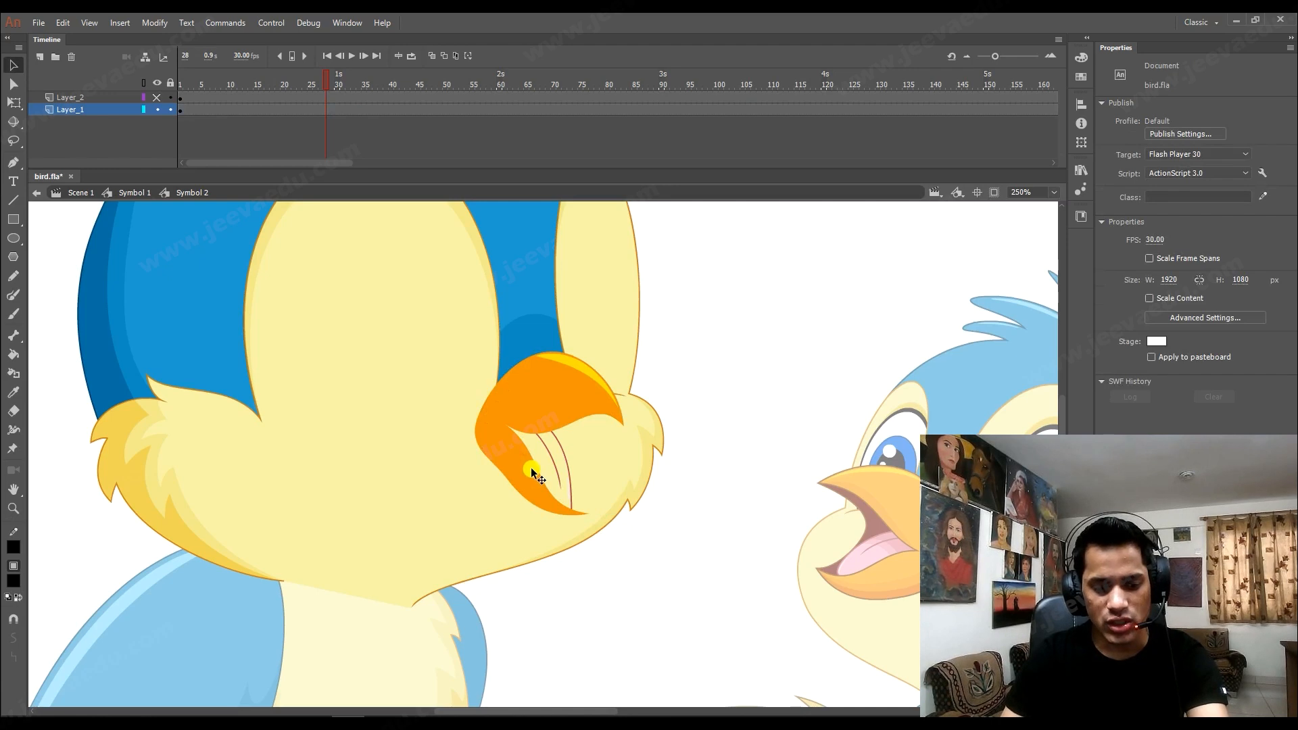
{"action": "key", "text": "ctrl+shift+v"}
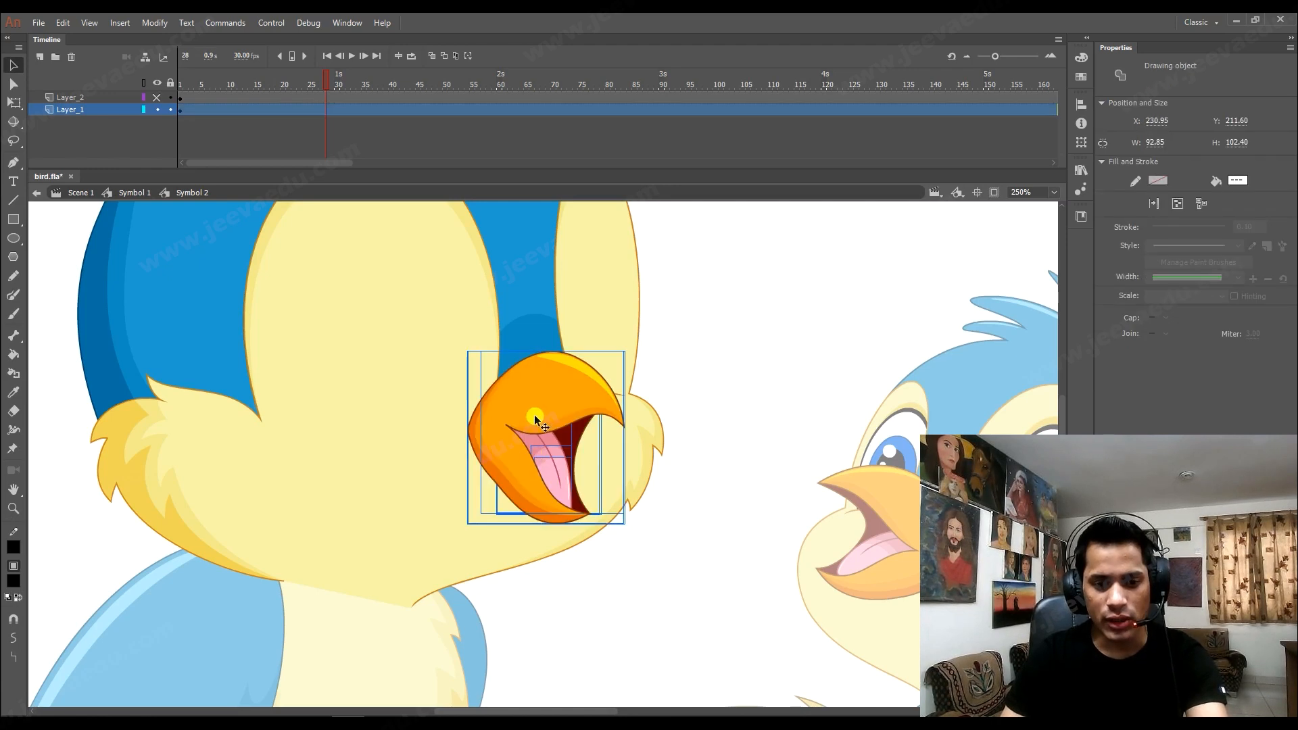
Examine the beak's outer edge up close for missed pieces, and clear the selection.
{"action": "key", "text": "z"}
{"action": "left_click", "coordinate": [490, 467]}
{"action": "left_click", "coordinate": [481, 449]}
{"action": "key", "text": "v"}
{"action": "left_click", "coordinate": [481, 446]}
{"action": "left_click", "coordinate": [478, 439]}
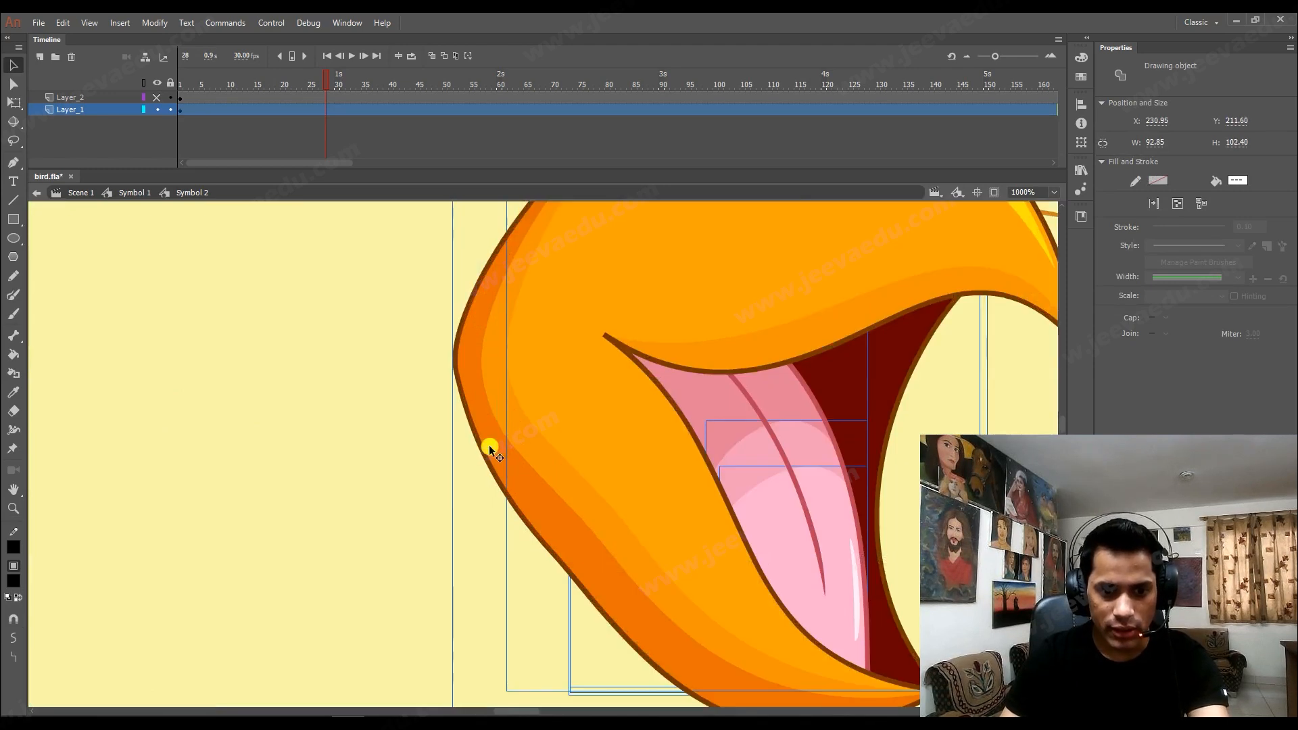
{"action": "left_click", "coordinate": [472, 469]}
{"action": "key", "text": "ctrl+minus"}
{"action": "key", "text": "ctrl+minus"}
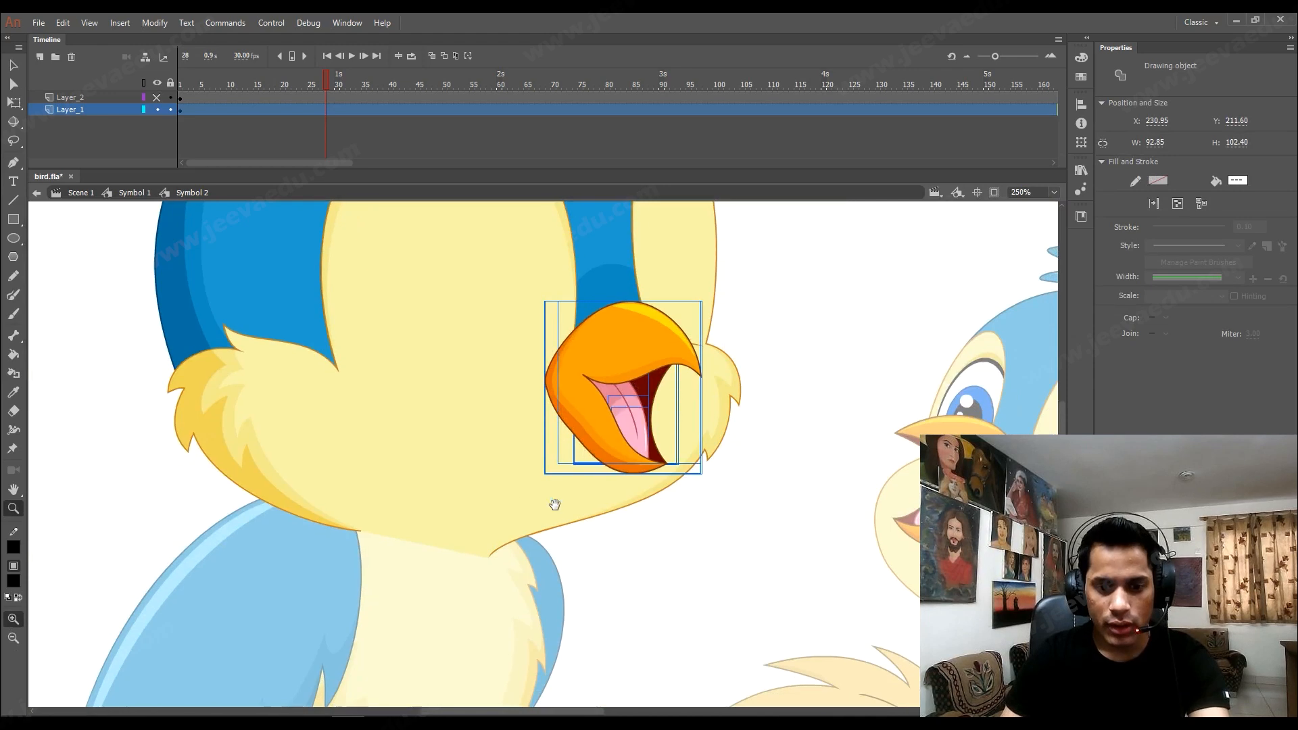
{"action": "left_click", "coordinate": [623, 582]}
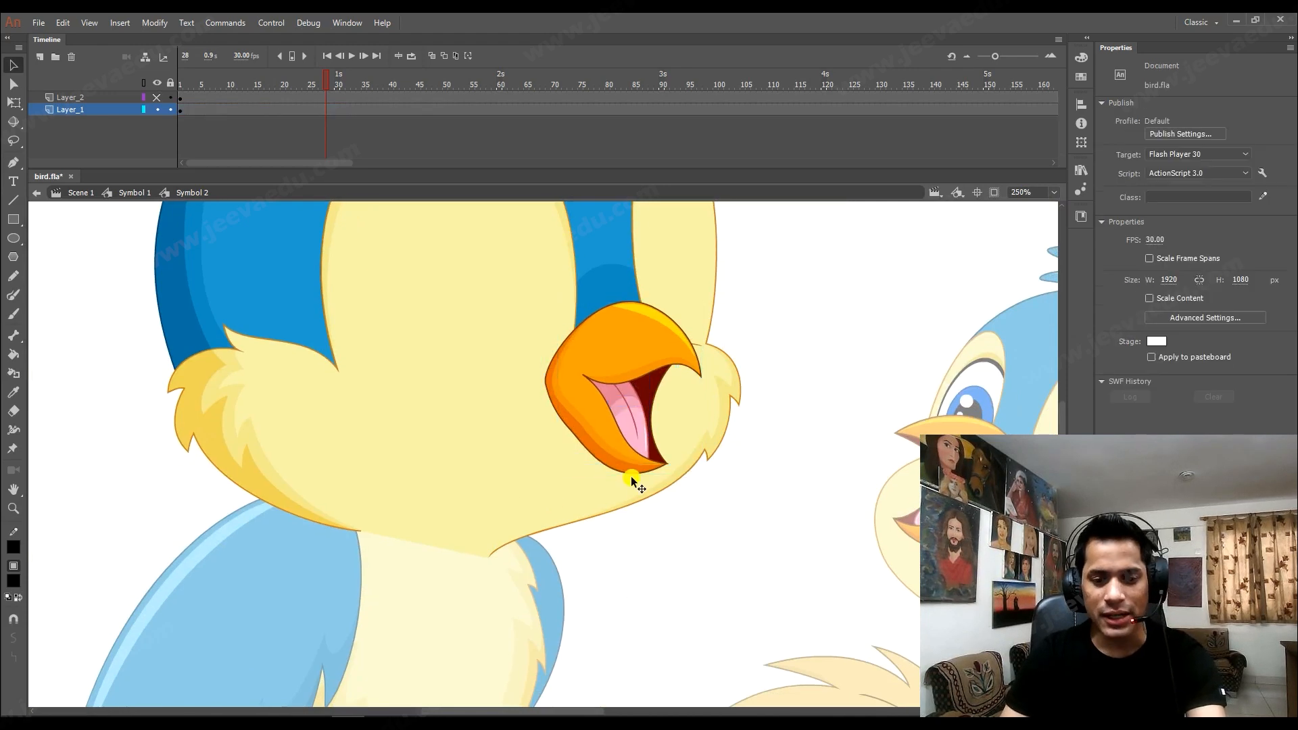
Move the beak and mouth pieces from Layer_1 in place onto a new layer above it, and hide that layer.
{"action": "left_click", "coordinate": [622, 468]}
{"action": "key", "text": "Delete"}
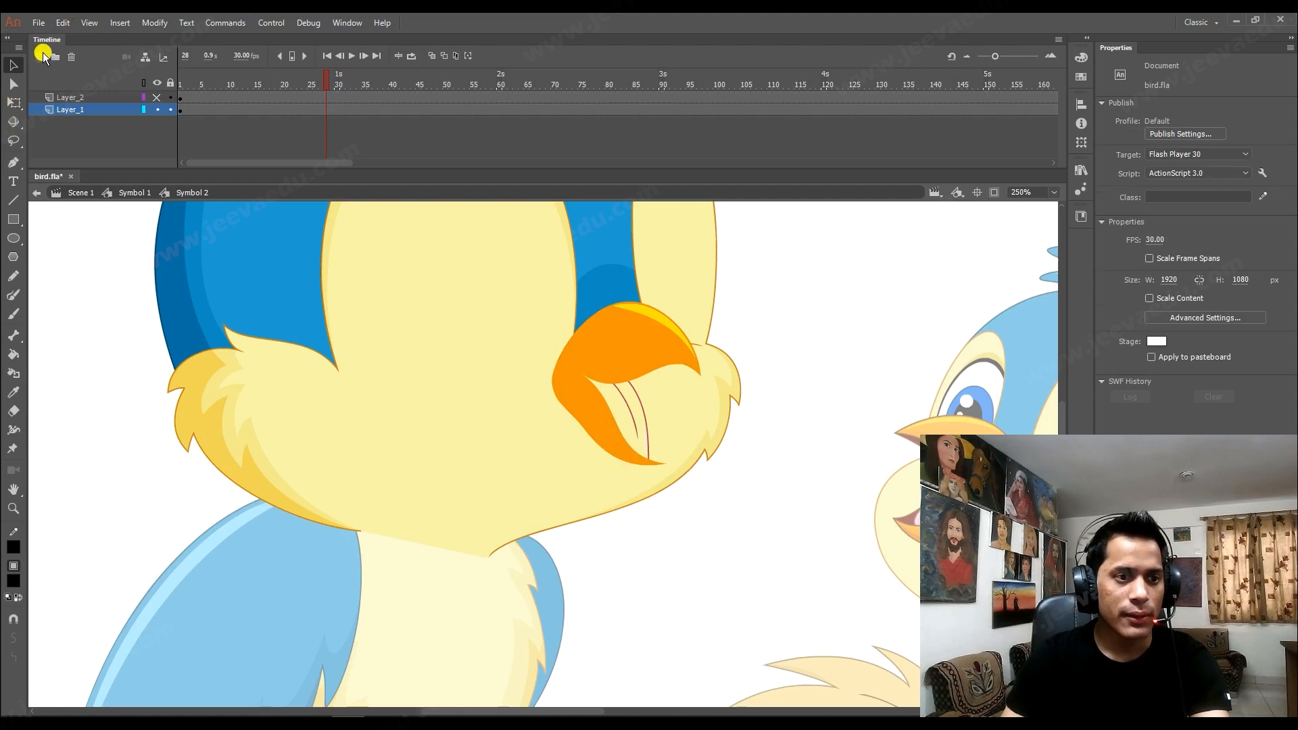
{"action": "left_click", "coordinate": [40, 58]}
{"action": "right_click", "coordinate": [121, 299]}
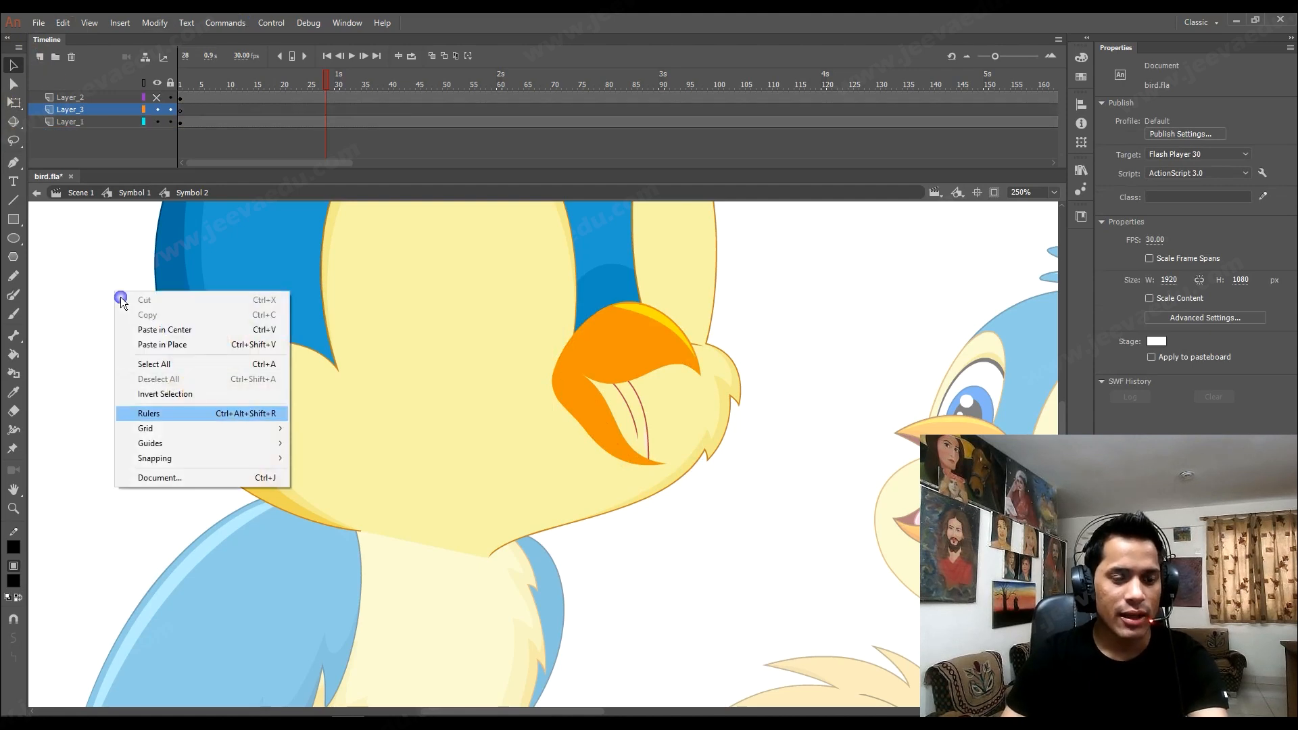
{"action": "left_click", "coordinate": [184, 343]}
{"action": "left_click", "coordinate": [158, 108]}
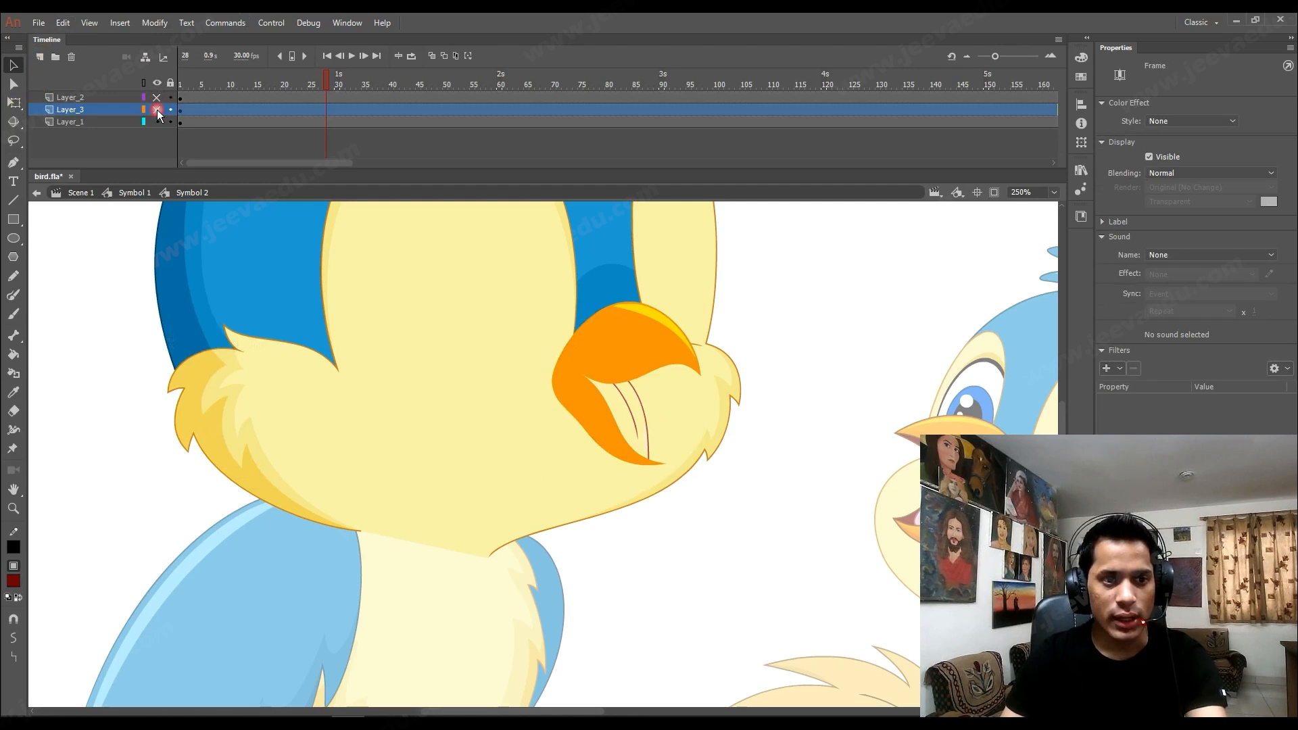
Select the leftover orange beak shapes, yellow highlight and mouth lines together on Layer_1.
{"action": "left_click_drag", "start_coordinate": [542, 471], "coordinate": [586, 423]}
{"action": "key", "text": "ctrl+z"}
{"action": "key", "text": "z"}
{"action": "key", "text": "v"}
{"action": "left_click", "coordinate": [645, 412]}
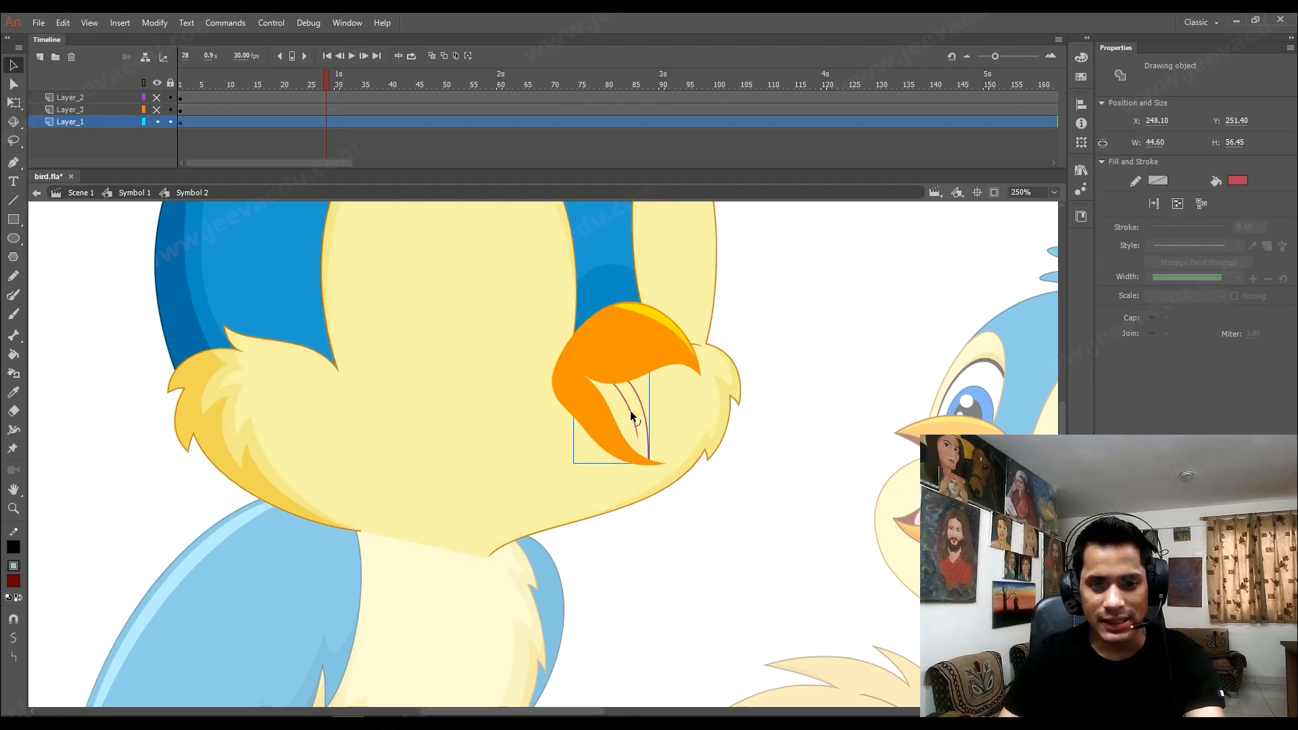
{"action": "left_click", "coordinate": [605, 429], "text": "shift"}
{"action": "left_click", "coordinate": [650, 316], "text": "shift"}
{"action": "left_click_drag", "start_coordinate": [650, 316], "coordinate": [637, 335]}
{"action": "key", "text": "ctrl+z"}
Move the leftover beak pieces from Layer_1 in place onto Layer_3, making that layer visible, and clear the selection.
{"action": "key", "text": "ctrl+x"}
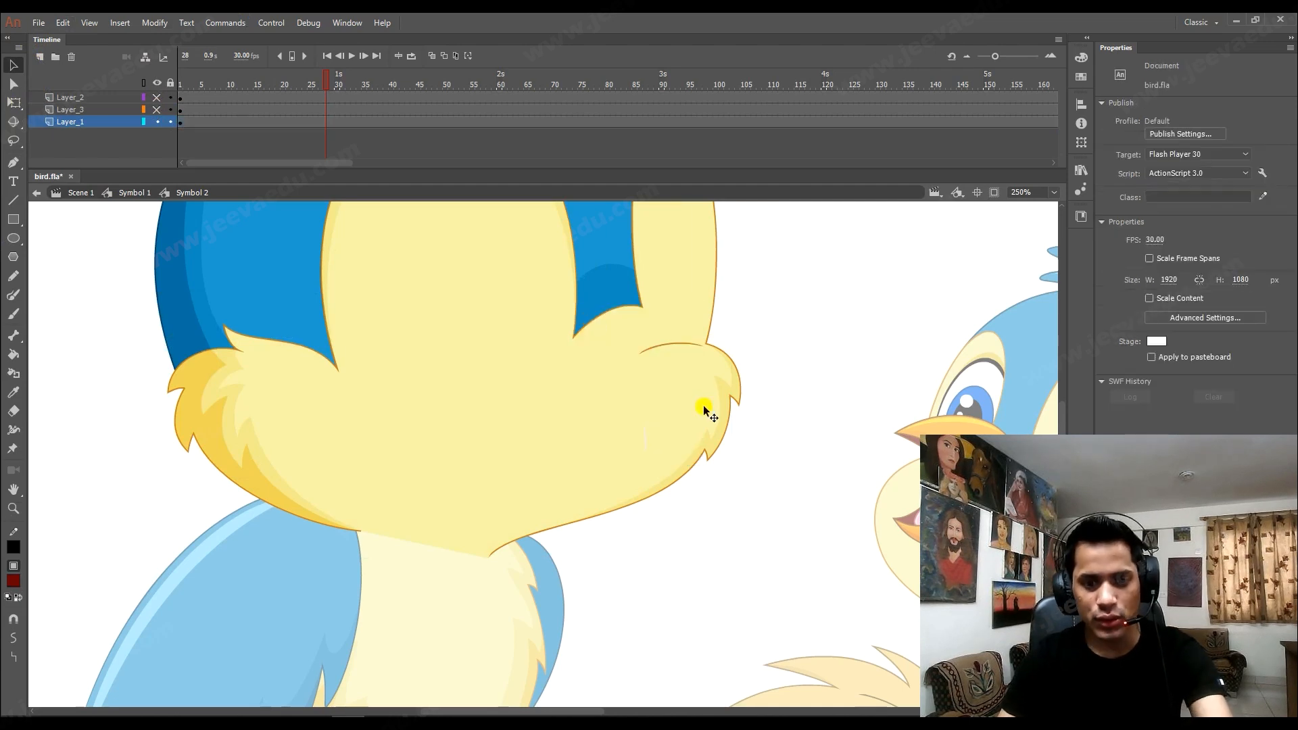
{"action": "key", "text": "ctrl+shift+v"}
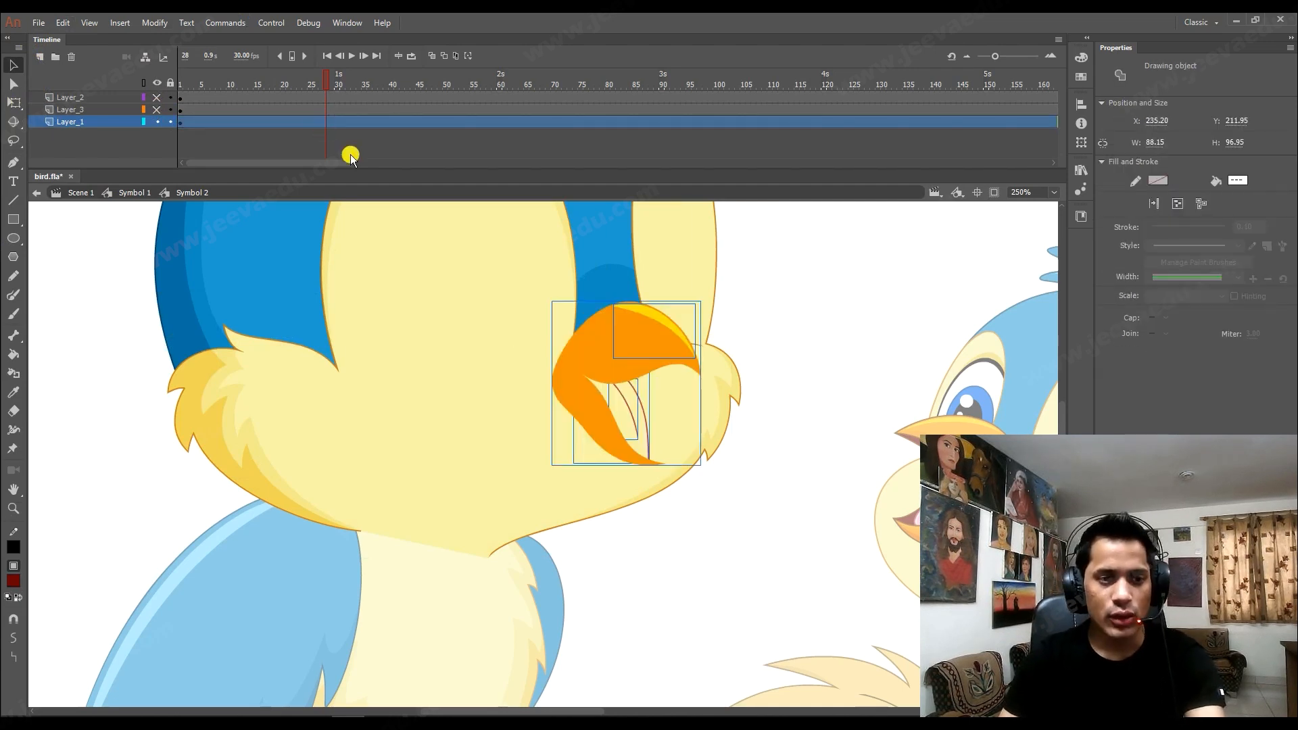
{"action": "key", "text": "ctrl+x"}
{"action": "left_click", "coordinate": [99, 105]}
{"action": "left_click", "coordinate": [156, 109]}
{"action": "key", "text": "ctrl+shift+v"}
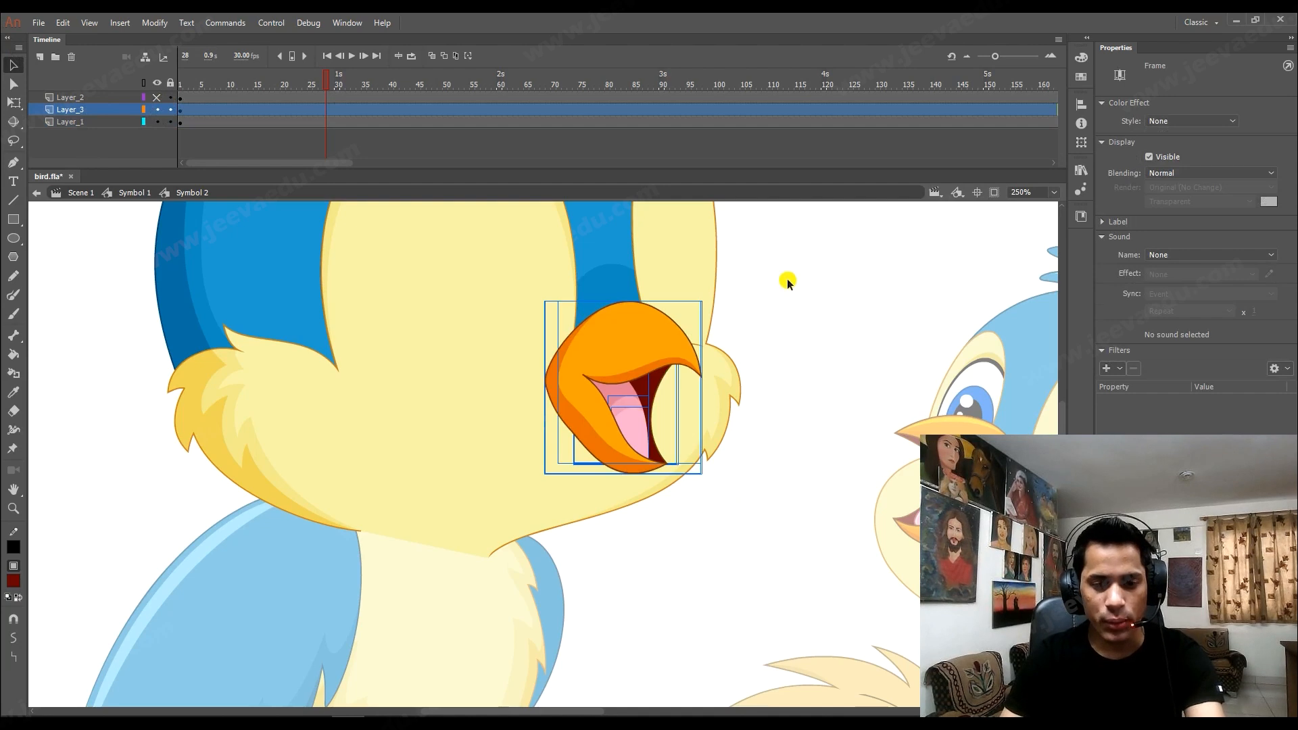
{"action": "left_click", "coordinate": [815, 326]}
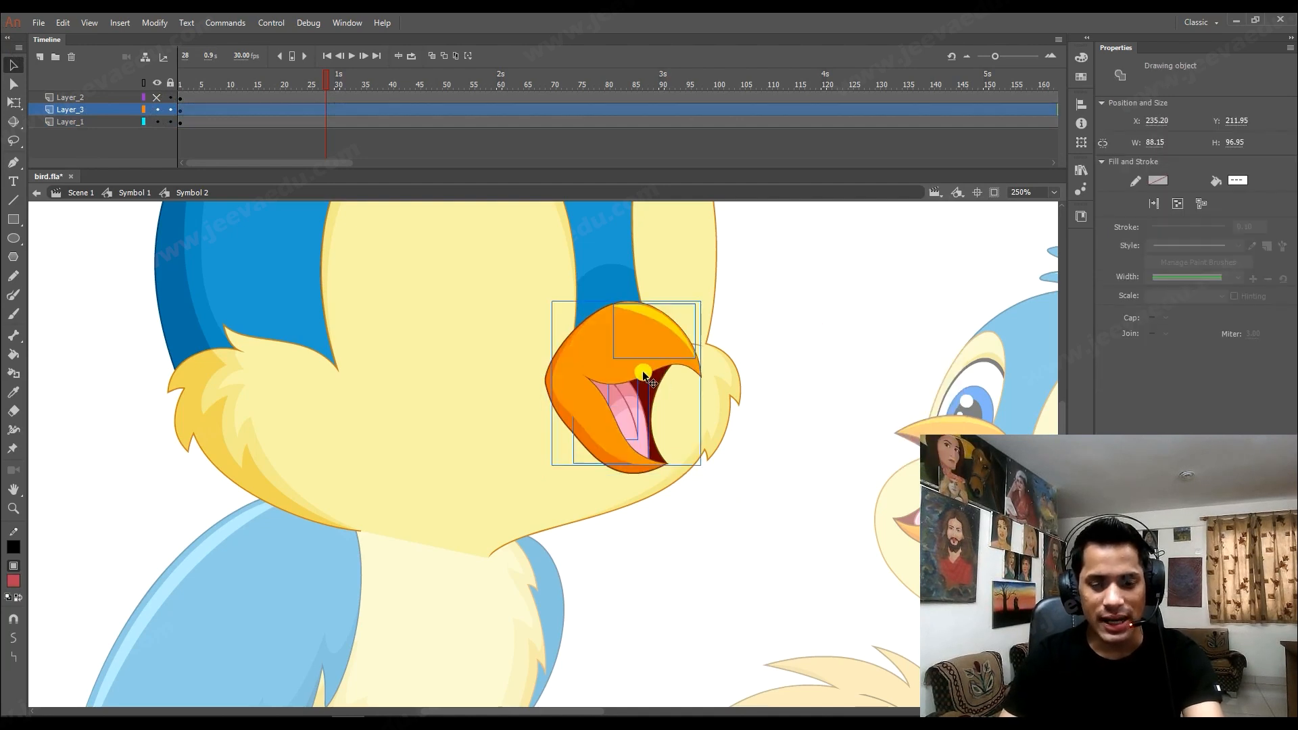
Send the newly pasted beak pieces backward in the stacking order behind the other beak shapes, and deselect them.
{"action": "left_click_drag", "start_coordinate": [618, 374], "coordinate": [785, 358]}
{"action": "key", "text": "ctrl+z"}
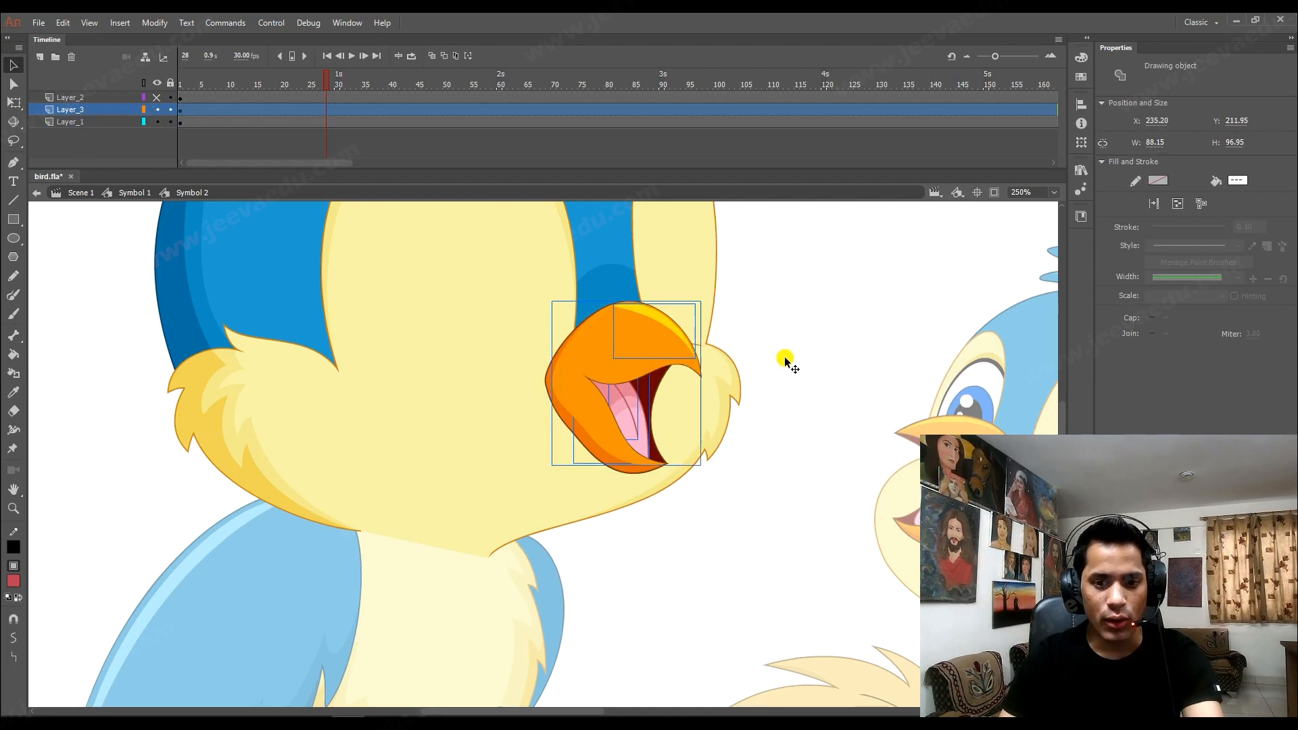
{"action": "key", "text": "ctrl+Down"}
{"action": "key", "text": "ctrl+Down"}
{"action": "key", "text": "ctrl+Down"}
{"action": "key", "text": "ctrl+Down"}
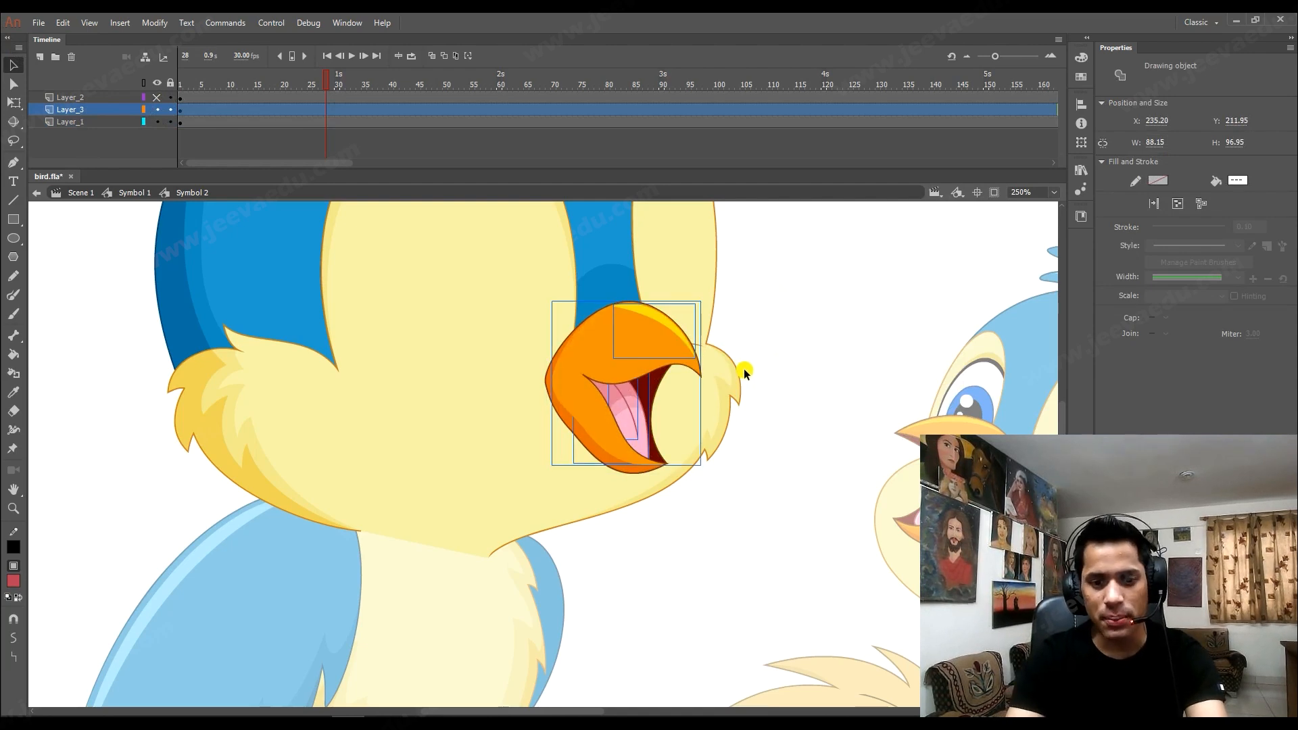
{"action": "key", "text": "ctrl+Down"}
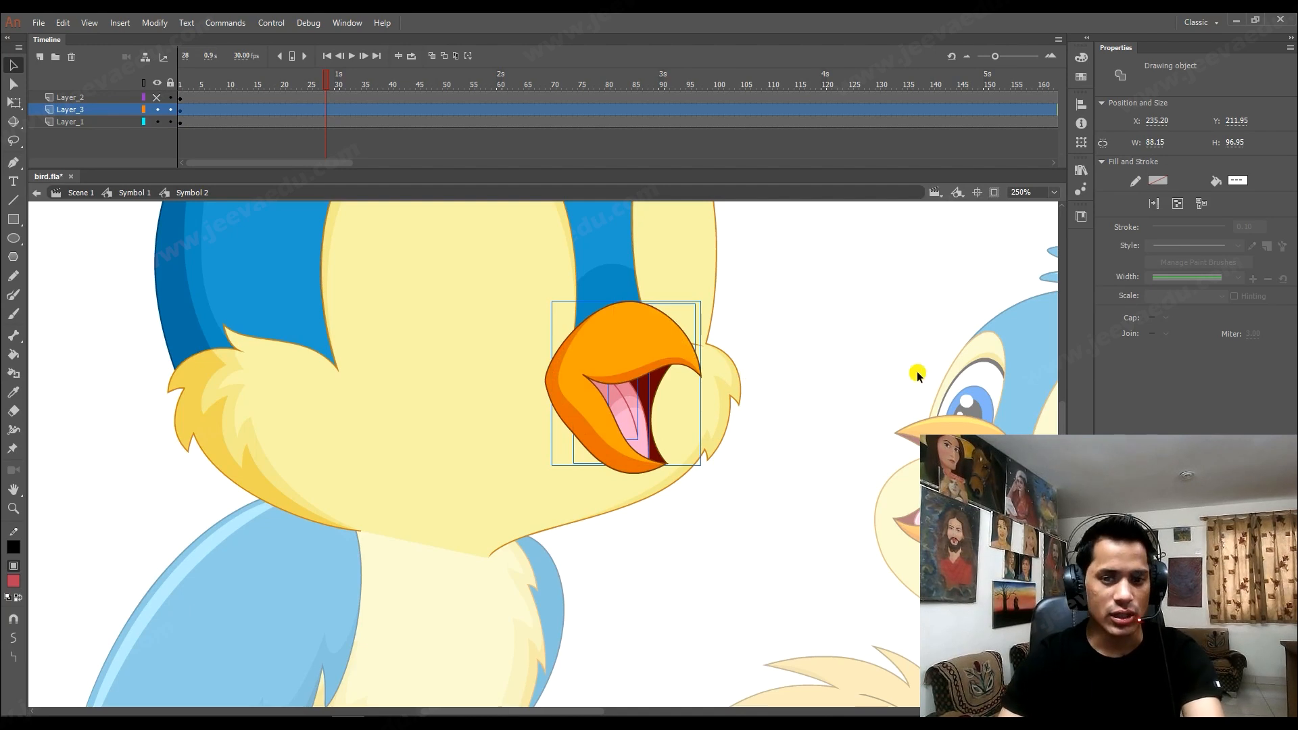
{"action": "left_click", "coordinate": [761, 329]}
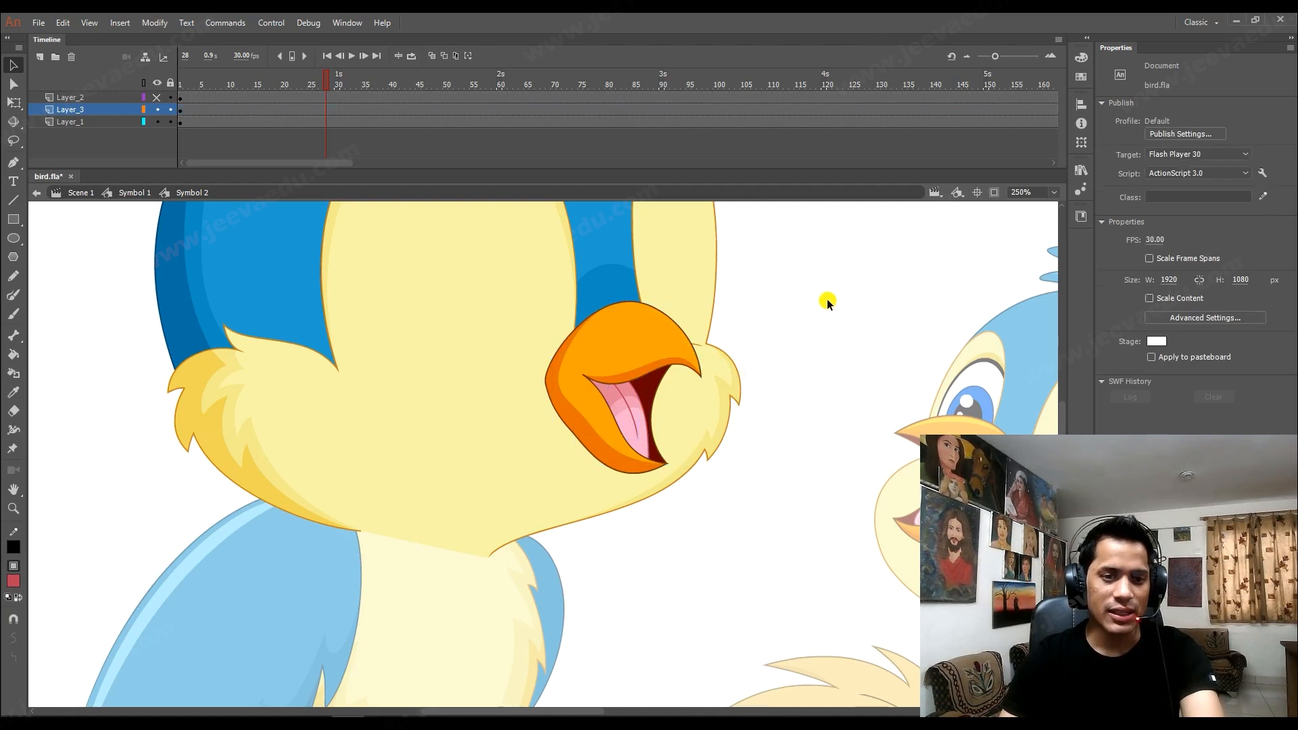
Convert all the beak pieces on Layer_3 into one graphic symbol and move its transformation point to the beak's rear corner.
{"action": "left_click", "coordinate": [225, 111]}
{"action": "left_click", "coordinate": [225, 110]}
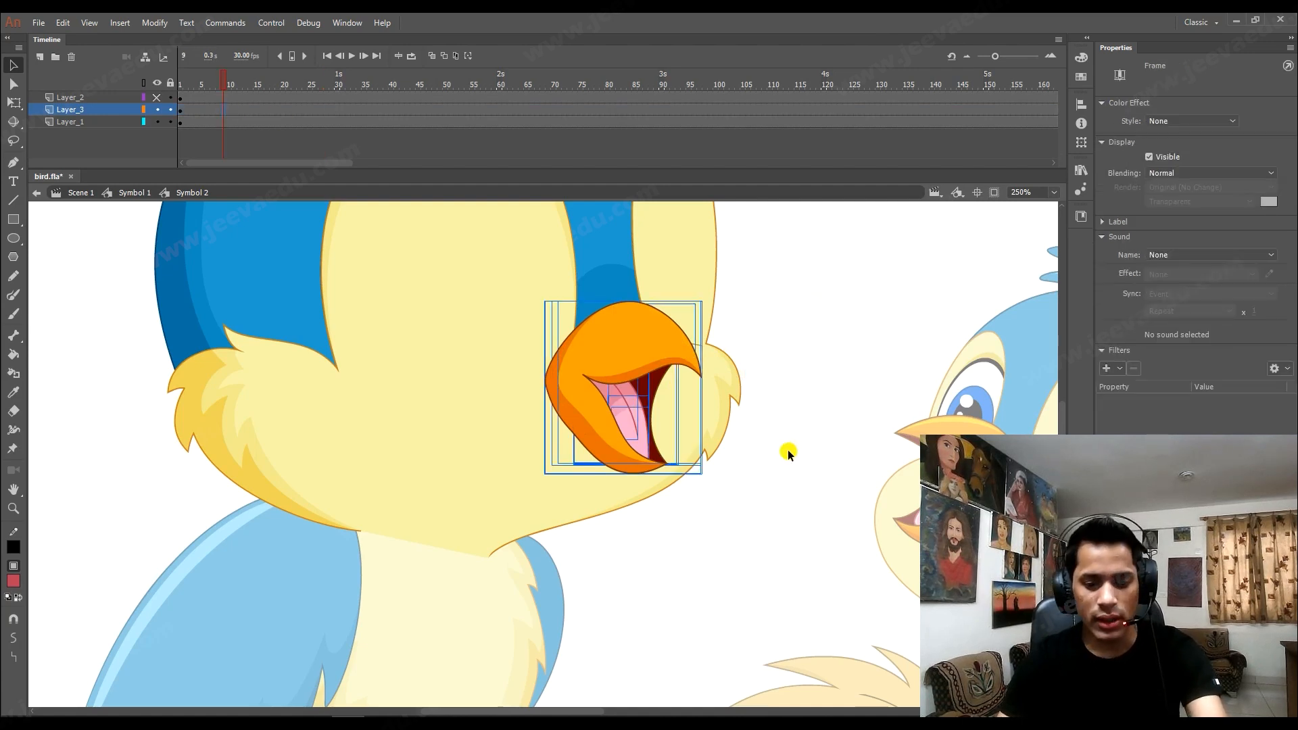
{"action": "key", "text": "F8"}
{"action": "key", "text": "Return"}
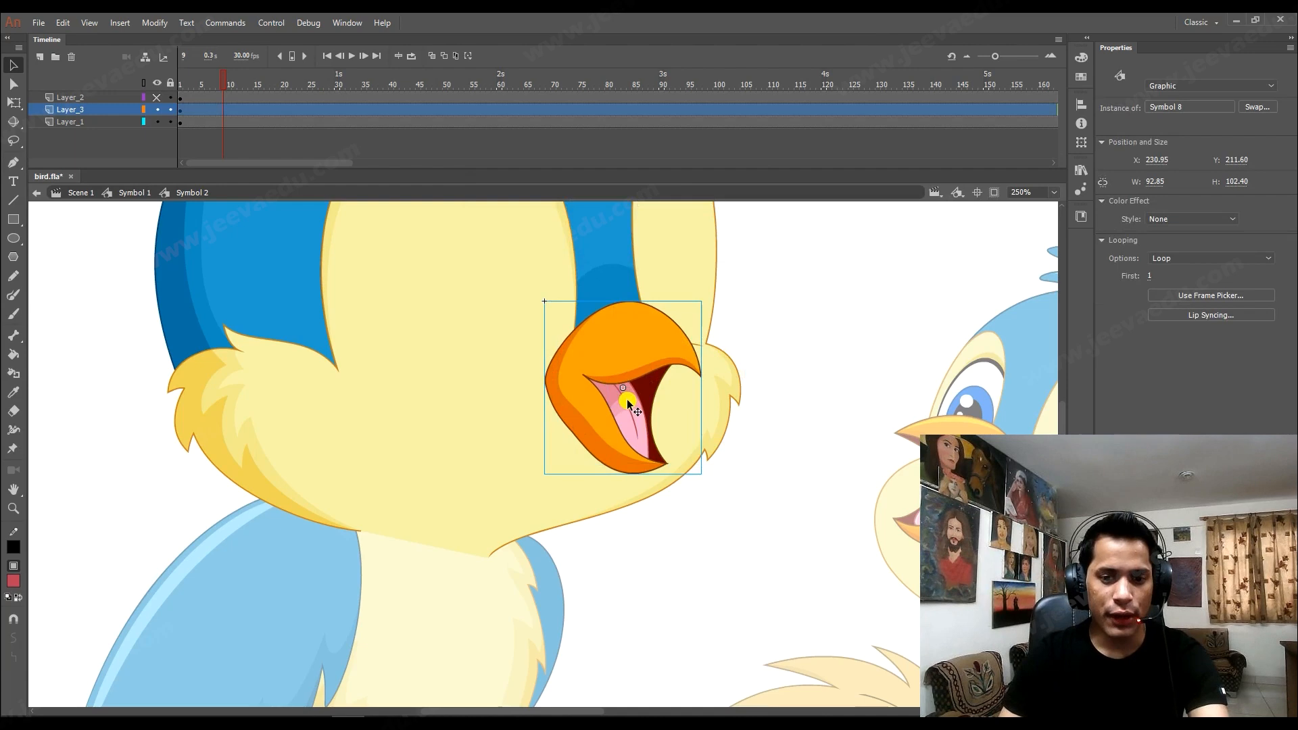
{"action": "key", "text": "q"}
{"action": "left_click_drag", "start_coordinate": [622, 387], "coordinate": [550, 376]}
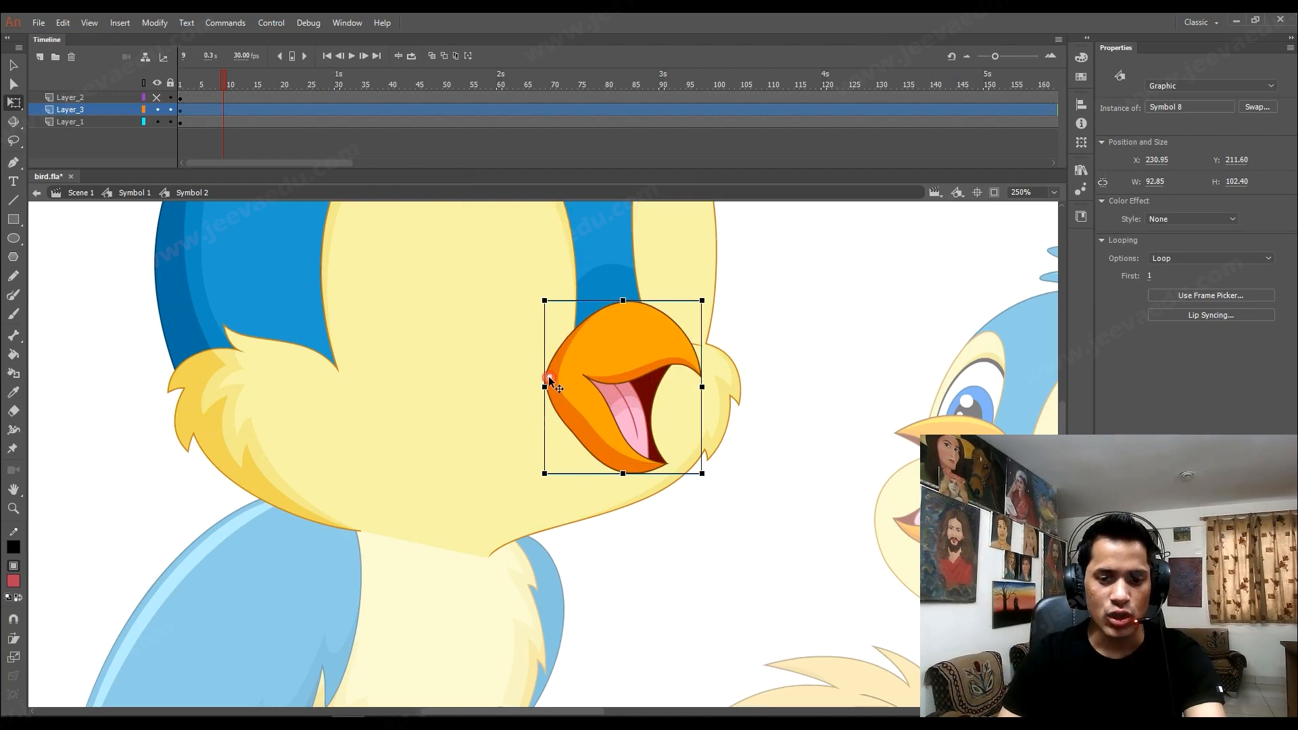
Inside the beak symbol, extend the frames to about frame 135 and convert the beak artwork into a nested graphic symbol.
{"action": "double_click", "coordinate": [584, 373]}
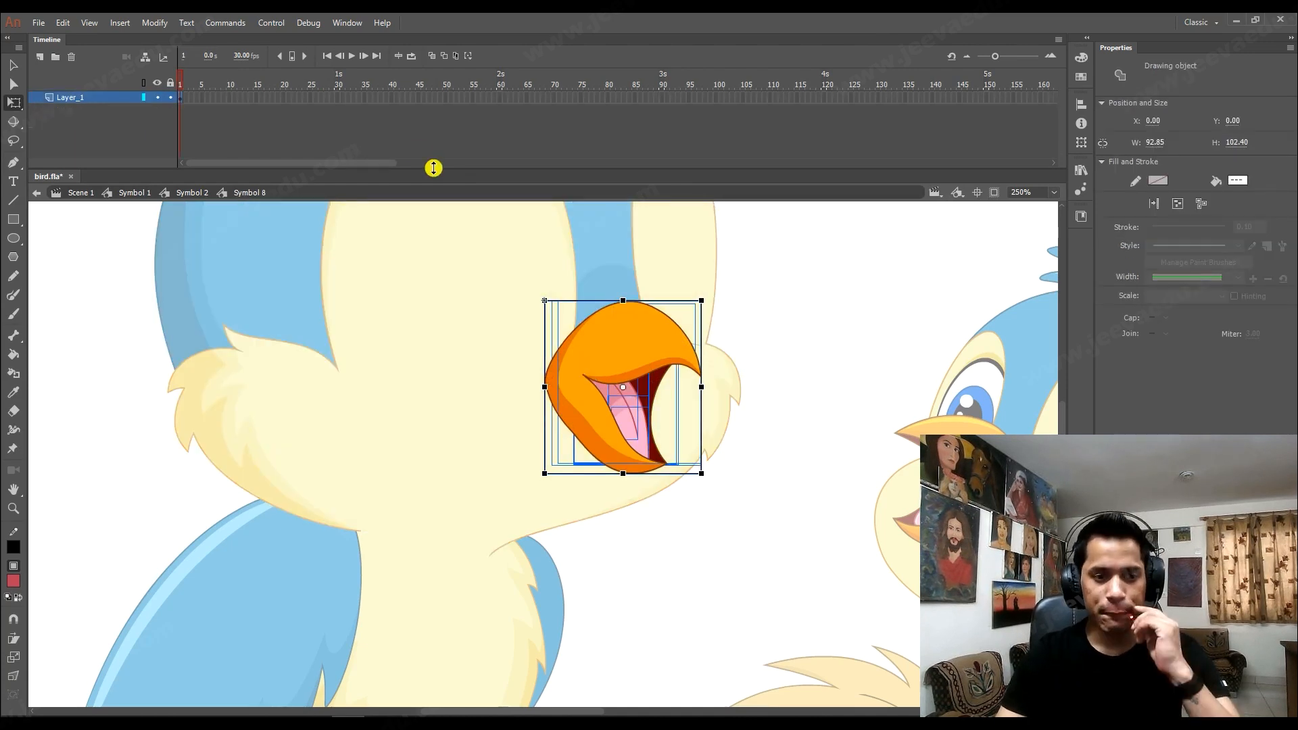
{"action": "left_click_drag", "start_coordinate": [326, 95], "coordinate": [120, 114]}
{"action": "key", "text": "F5"}
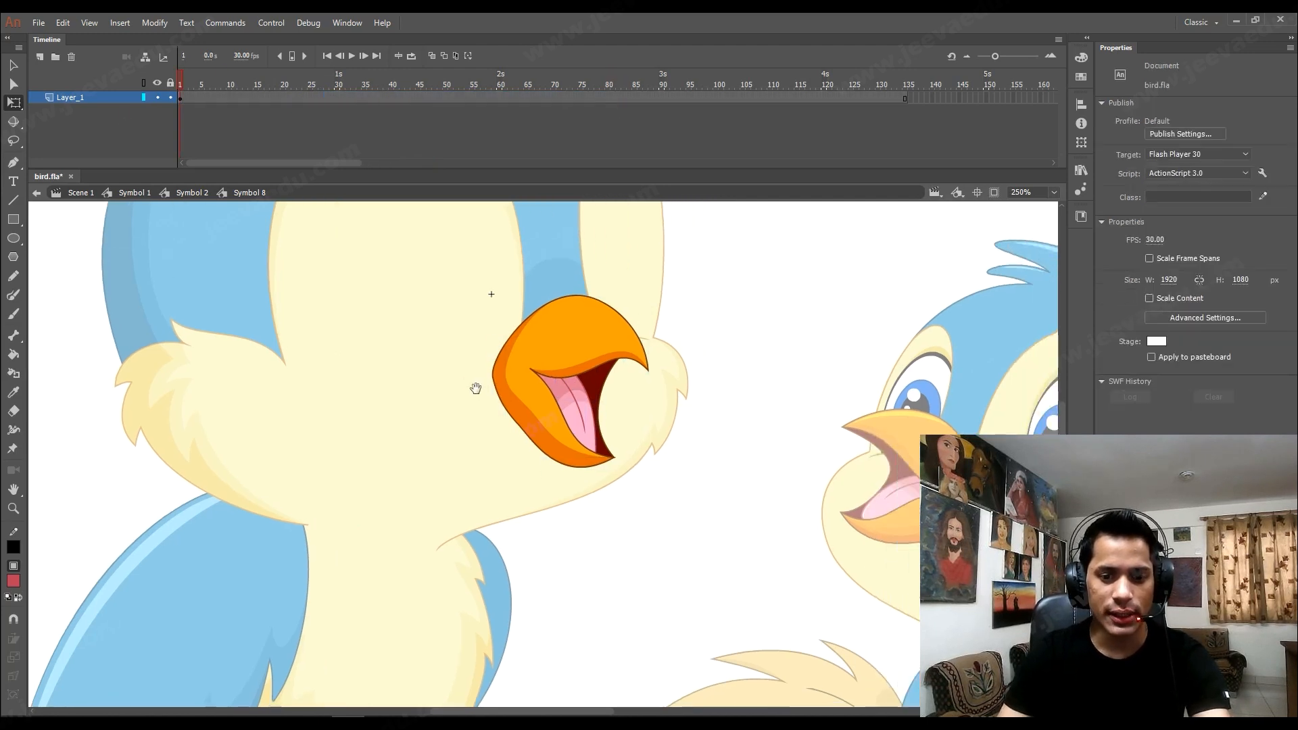
{"action": "key", "text": "v"}
{"action": "mouse_move", "coordinate": [683, 249]}
{"action": "left_mouse_down"}
{"action": "mouse_move", "coordinate": [428, 565]}
{"action": "mouse_move", "coordinate": [458, 490]}
{"action": "left_mouse_up"}
{"action": "key", "text": "F8"}
{"action": "key", "text": "Return"}
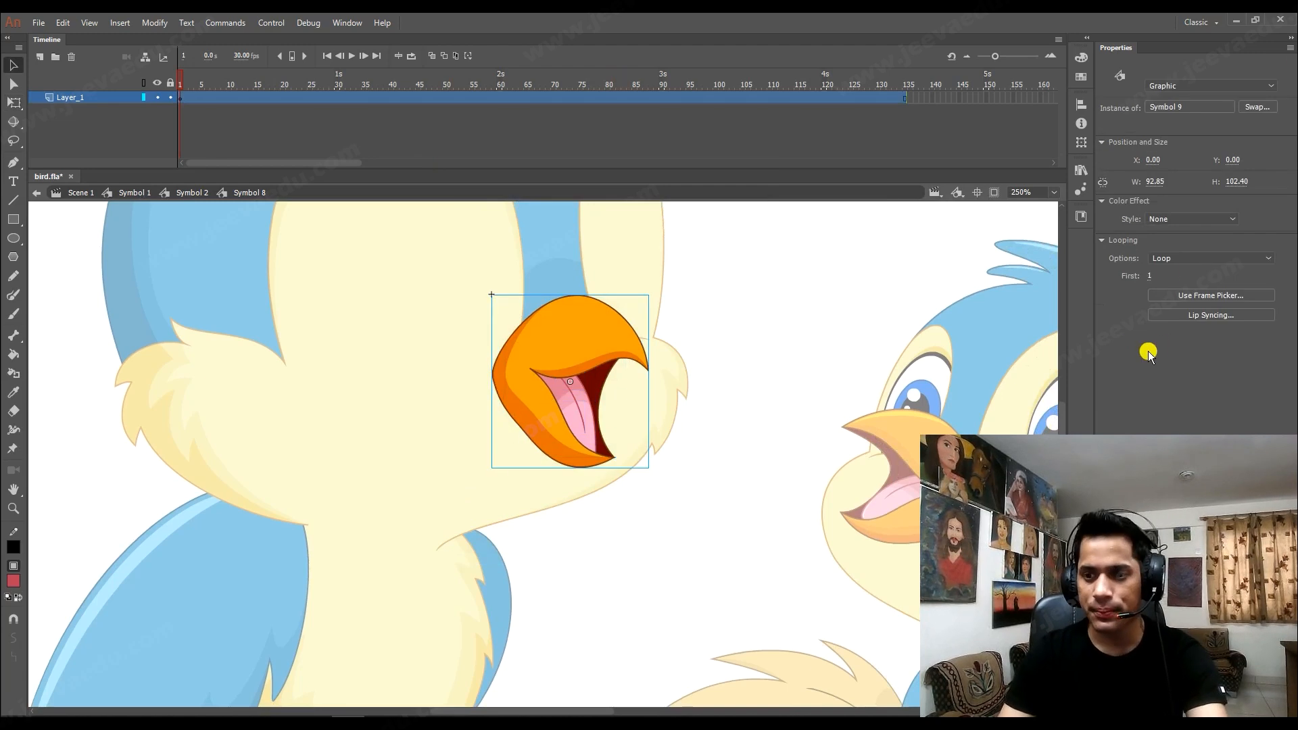
Set the nested beak symbol's looping to Single Frame and extend its layer by more frames.
{"action": "left_click", "coordinate": [1191, 259]}
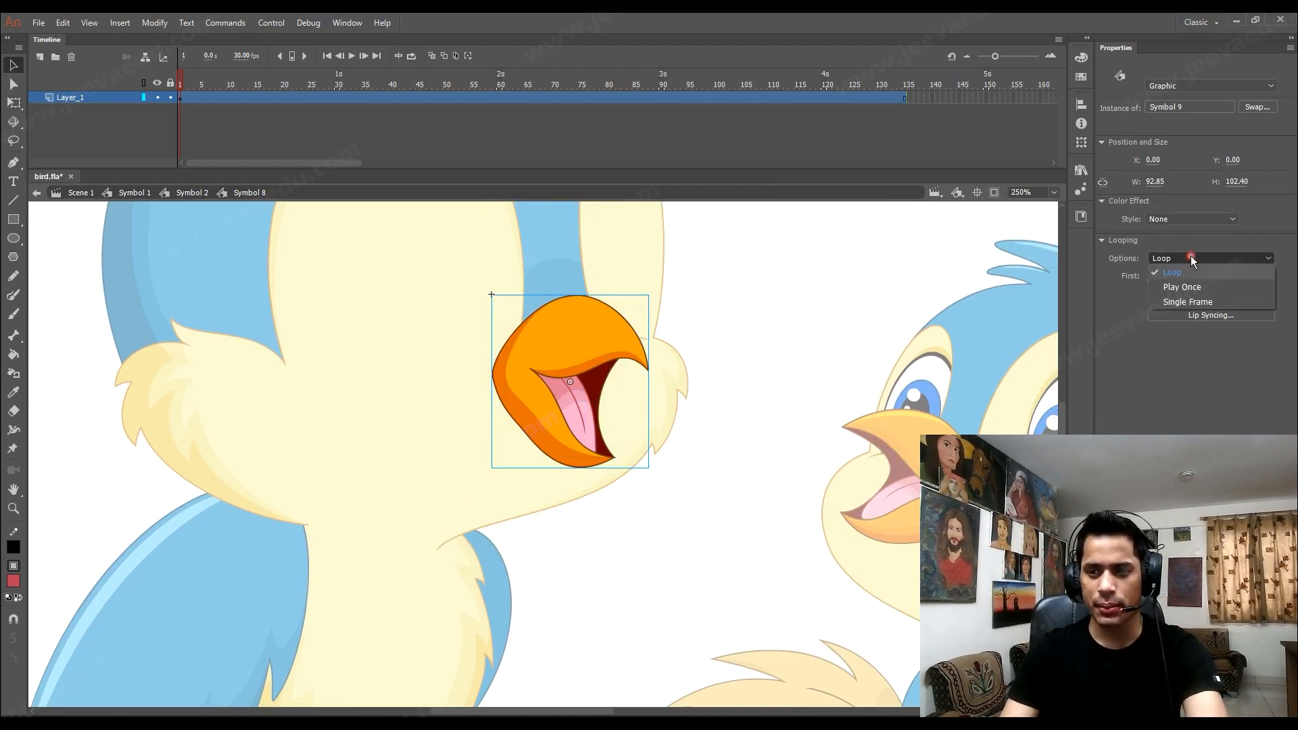
{"action": "left_click", "coordinate": [1170, 302]}
{"action": "left_click", "coordinate": [219, 79]}
{"action": "left_click_drag", "start_coordinate": [272, 99], "coordinate": [180, 85]}
{"action": "key", "text": "F5"}
{"action": "key", "text": "F5"}
Open the nested beak symbol, add a keyframe at frame 2 and break the beak artwork apart into raw shapes.
{"action": "key", "text": "ctrl+space"}
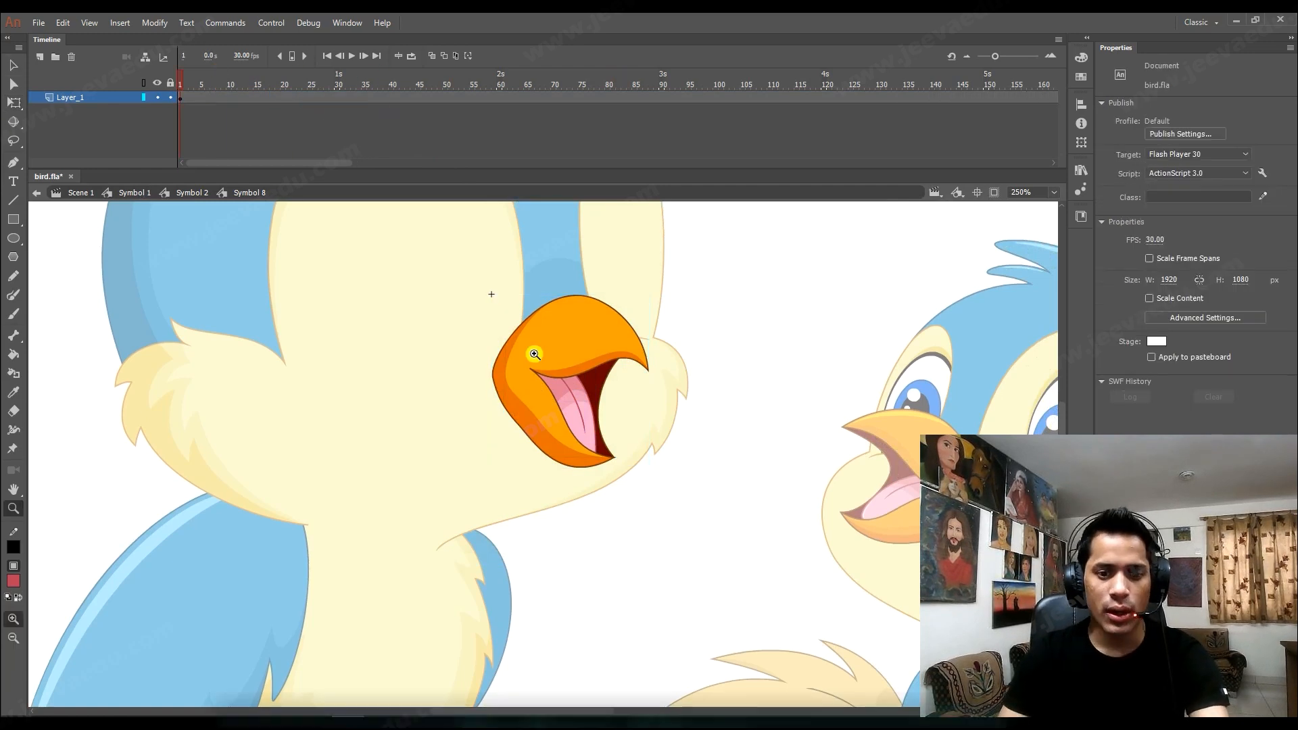
{"action": "left_click", "coordinate": [538, 354]}
{"action": "double_click", "coordinate": [553, 364]}
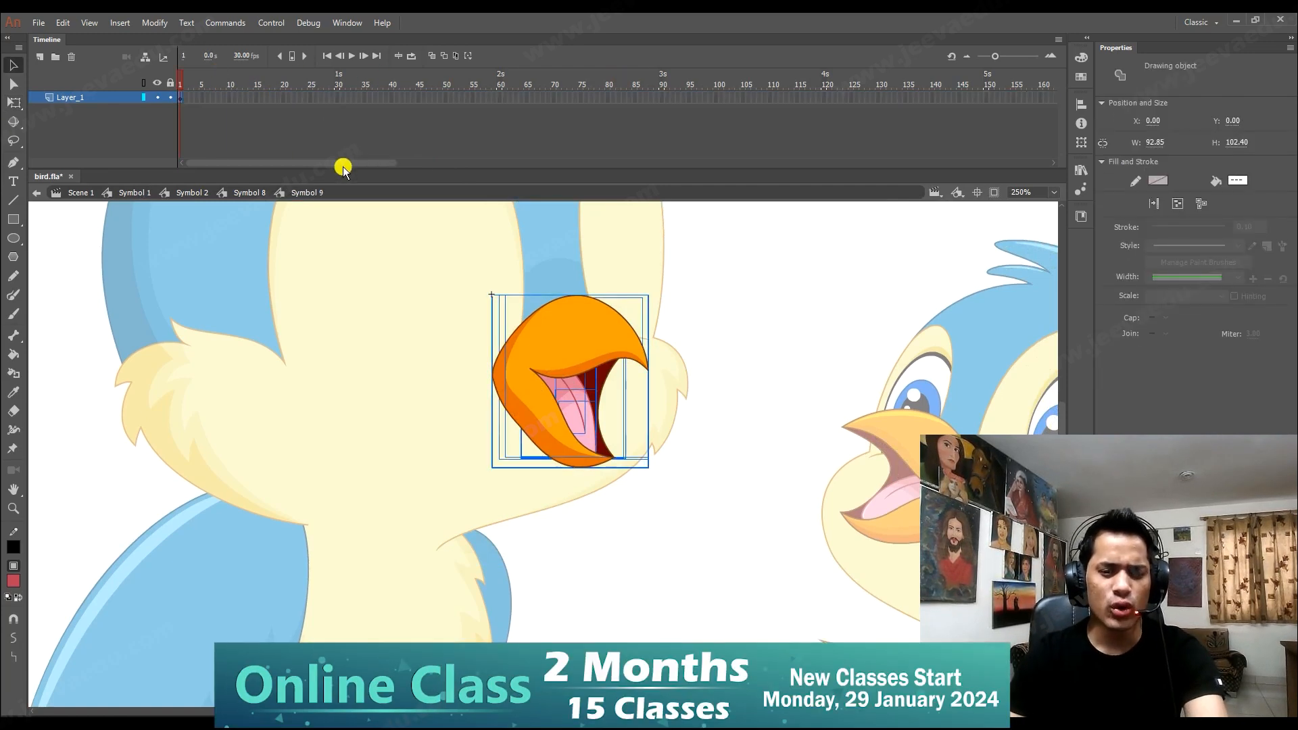
{"action": "left_click", "coordinate": [179, 99]}
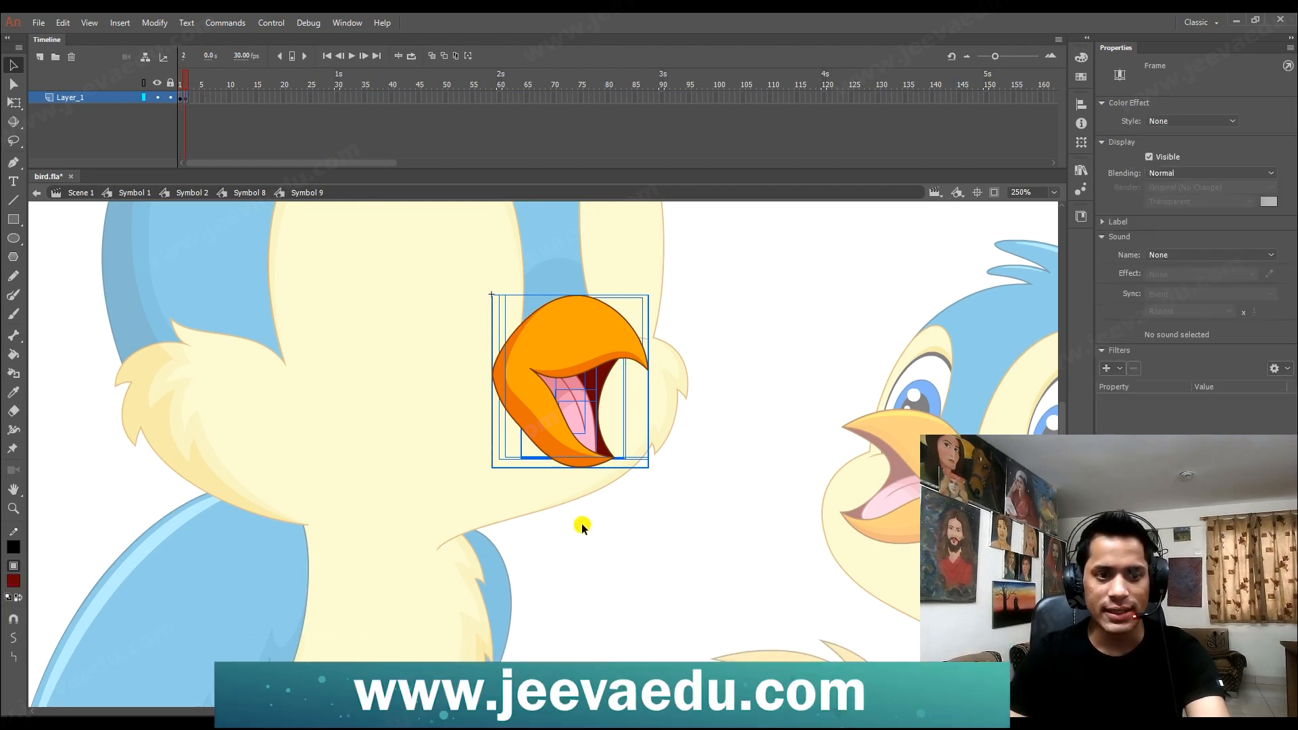
{"action": "key", "text": "ctrl+b"}
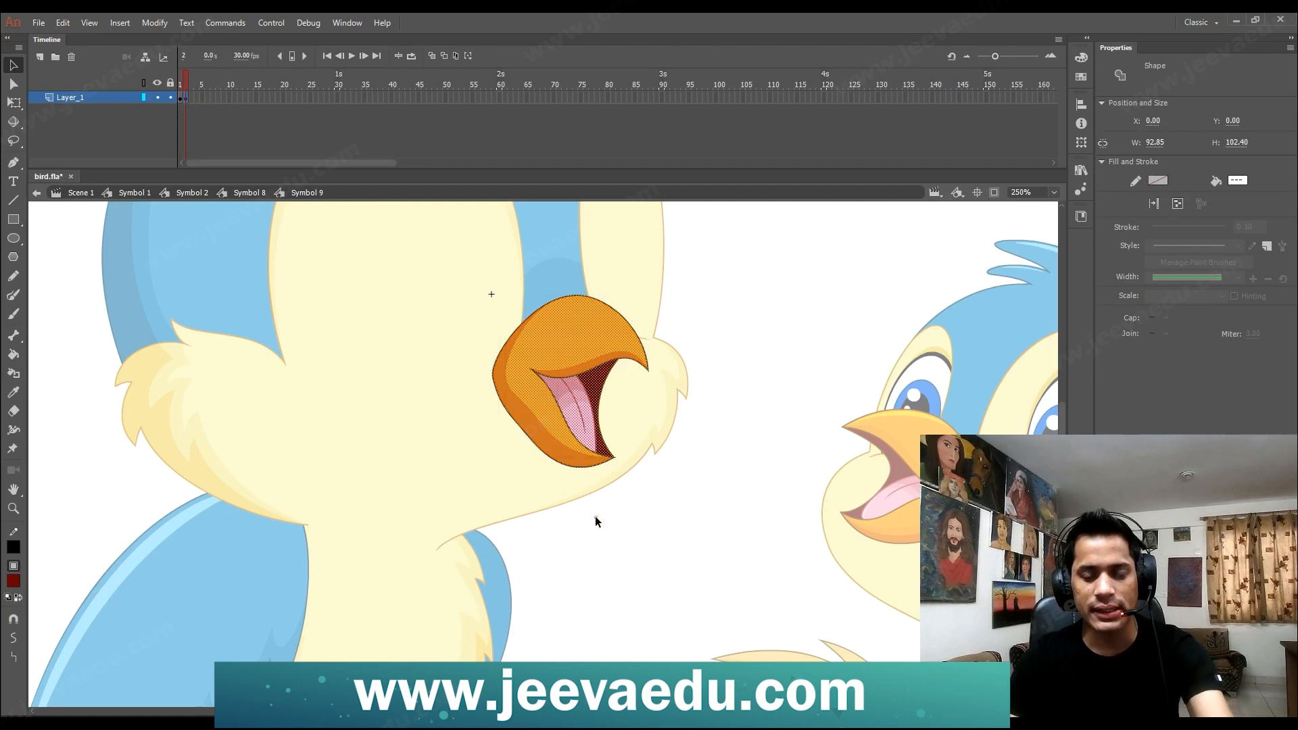
{"action": "left_click", "coordinate": [595, 516]}
{"action": "left_click_drag", "start_coordinate": [614, 484], "coordinate": [619, 469]}
{"action": "left_click_drag", "start_coordinate": [740, 271], "coordinate": [446, 354]}
{"action": "key", "text": "z"}
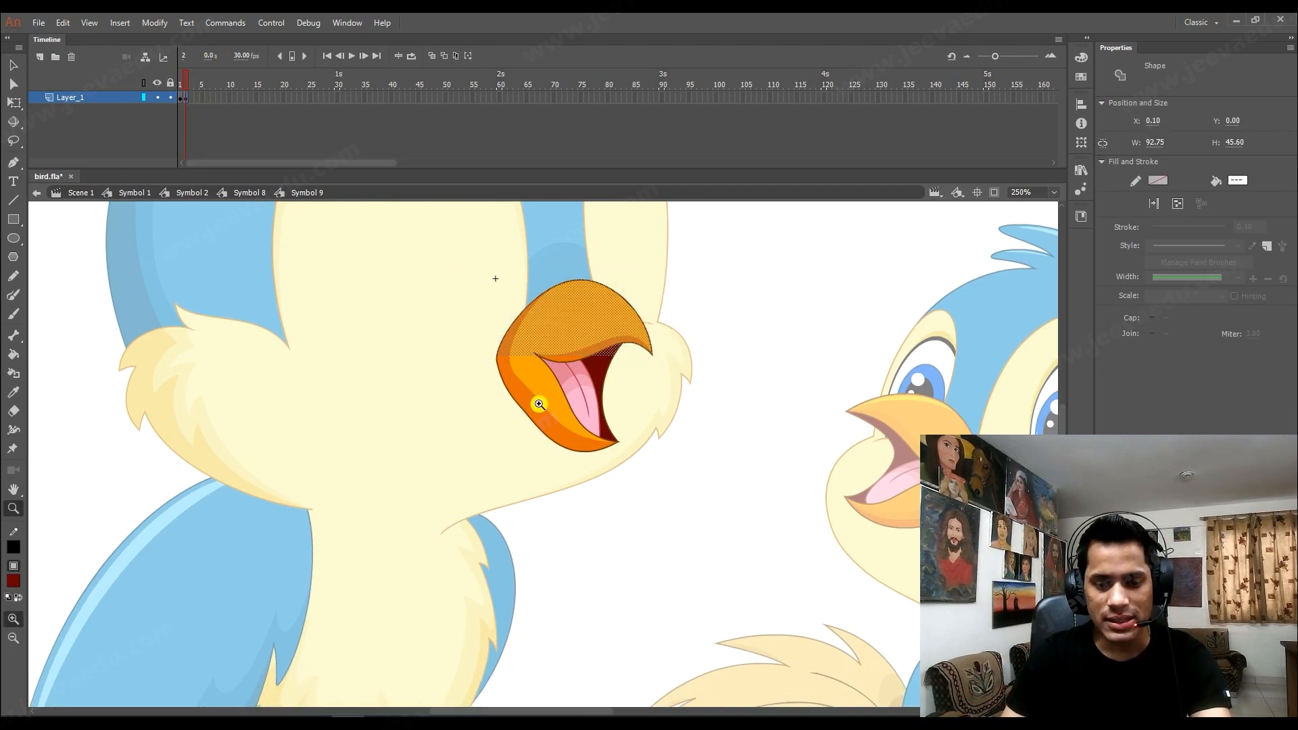
{"action": "left_click", "coordinate": [542, 392]}
{"action": "key", "text": "v"}
{"action": "left_click", "coordinate": [780, 419]}
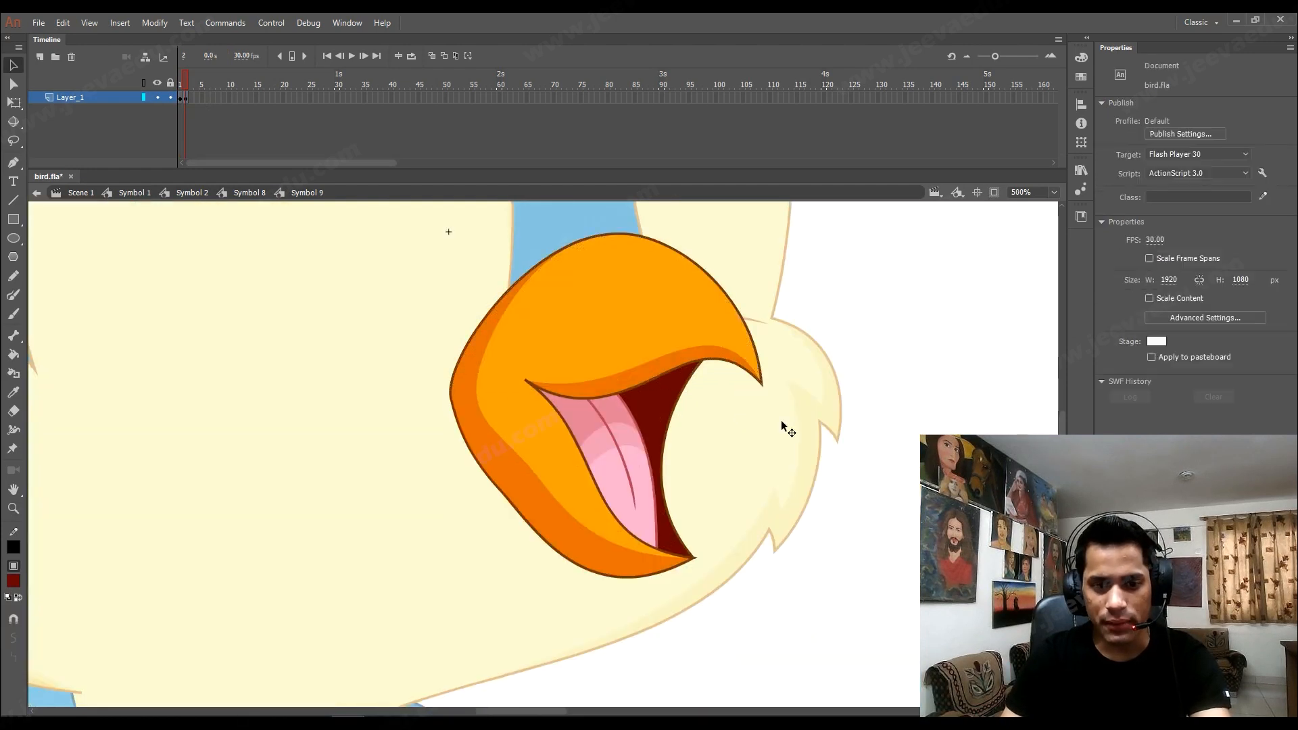
Draw a straight black dividing line with a 2.00 stroke from the mouth corner outward past the beak's rear edge.
{"action": "key", "text": "z"}
{"action": "left_click", "coordinate": [523, 387]}
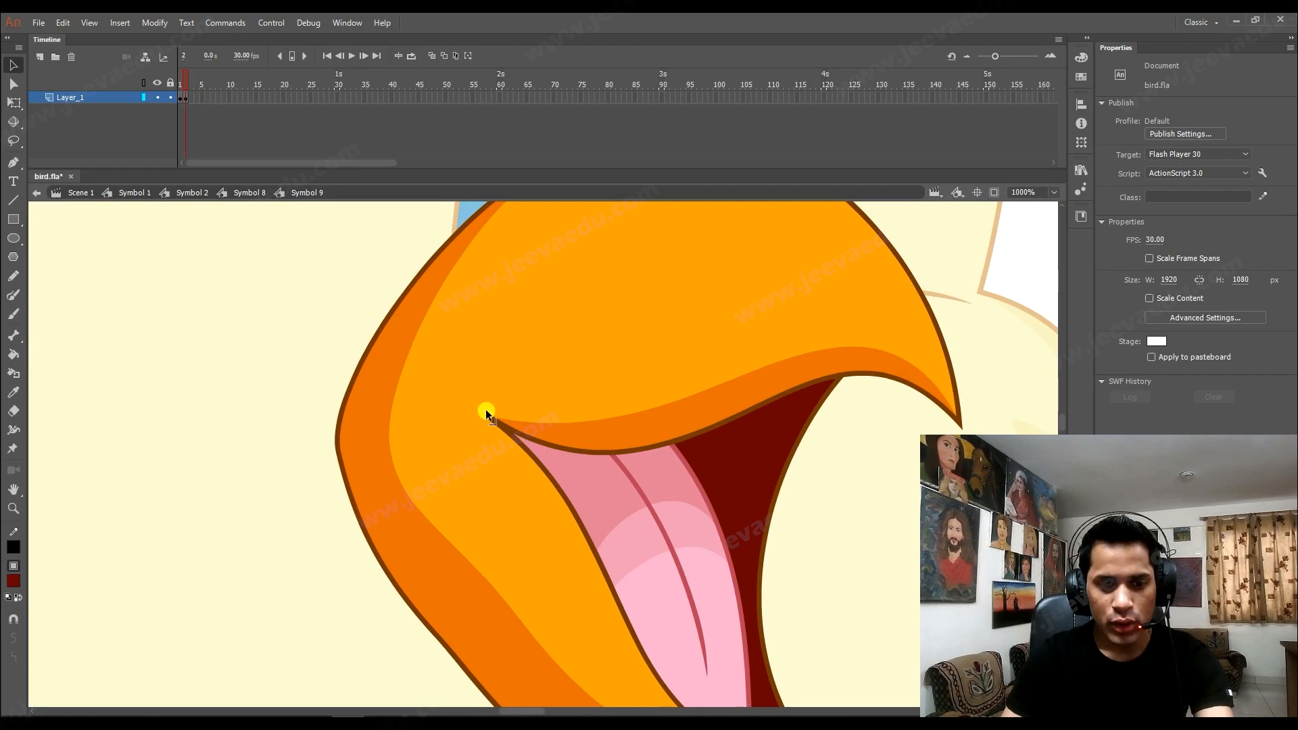
{"action": "key", "text": "n"}
{"action": "left_click_drag", "start_coordinate": [493, 417], "coordinate": [250, 444]}
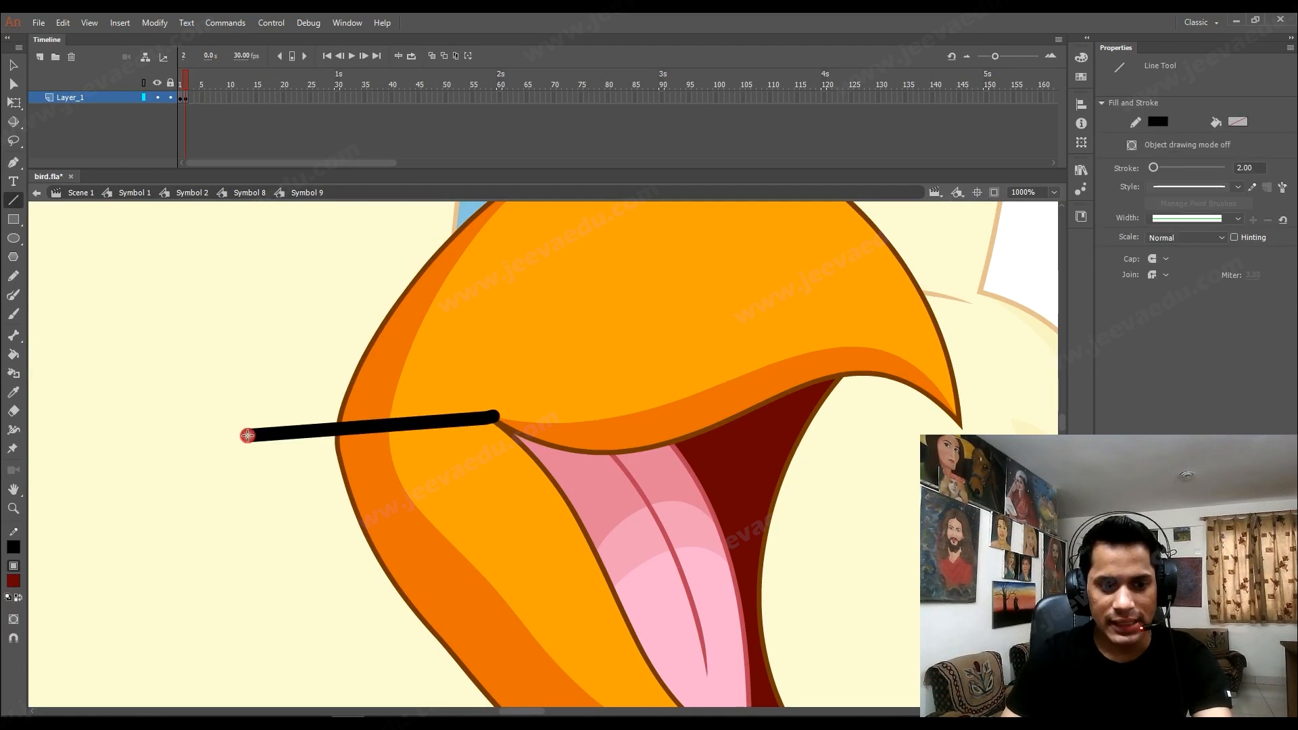
{"action": "key", "text": "v"}
{"action": "key", "text": "ctrl+minus"}
Select the upper beak's fill shapes and try to pull them away from the lower beak.
{"action": "left_click", "coordinate": [578, 411]}
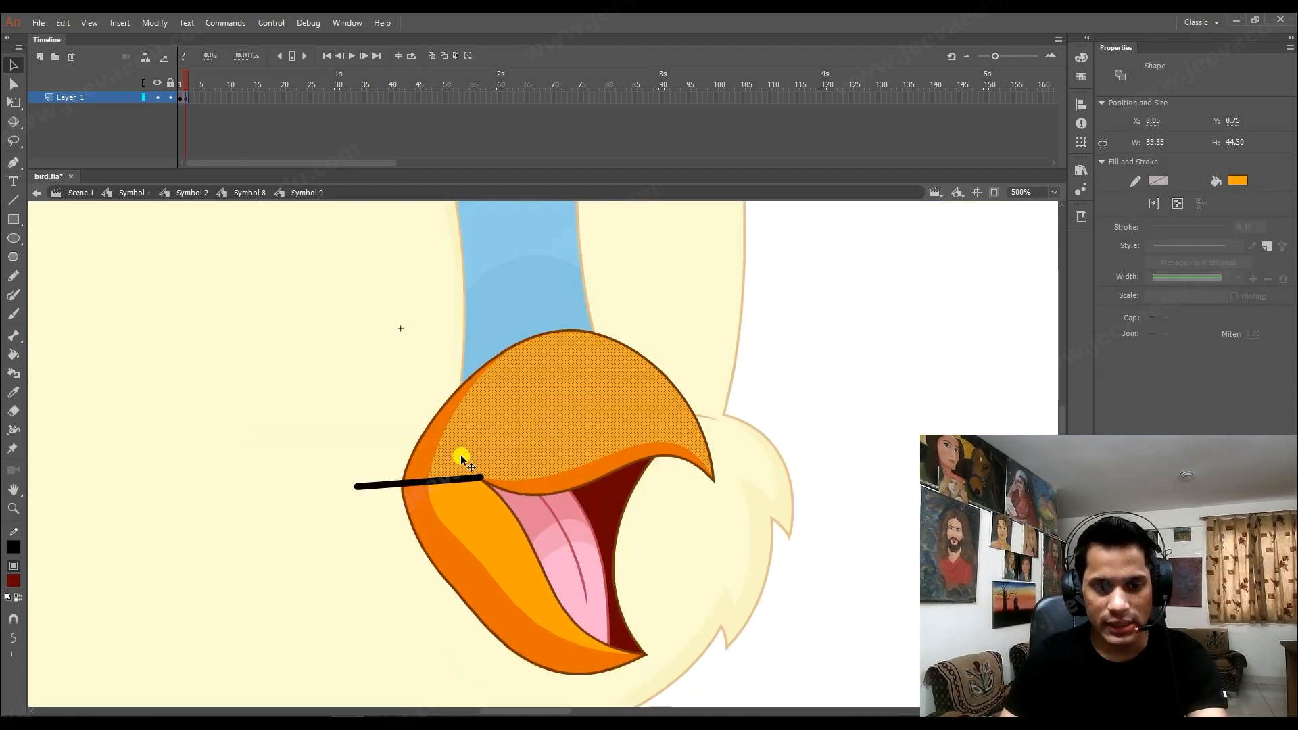
{"action": "double_click", "coordinate": [418, 455]}
{"action": "left_click", "coordinate": [544, 414], "text": "shift"}
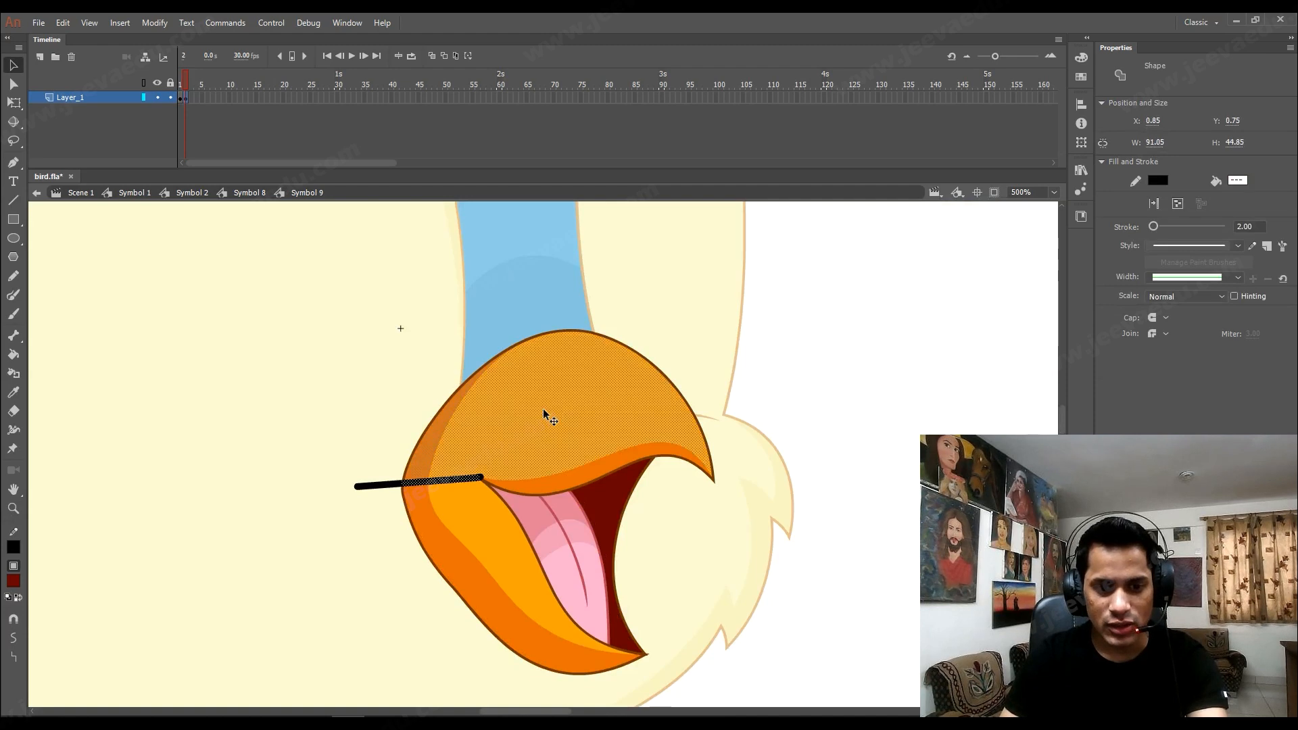
{"action": "left_click_drag", "start_coordinate": [590, 442], "coordinate": [579, 301]}
{"action": "key", "text": "ctrl+z"}
{"action": "left_click", "coordinate": [668, 381], "text": "shift"}
{"action": "left_click_drag", "start_coordinate": [667, 382], "coordinate": [571, 266]}
{"action": "key", "text": "ctrl+z"}
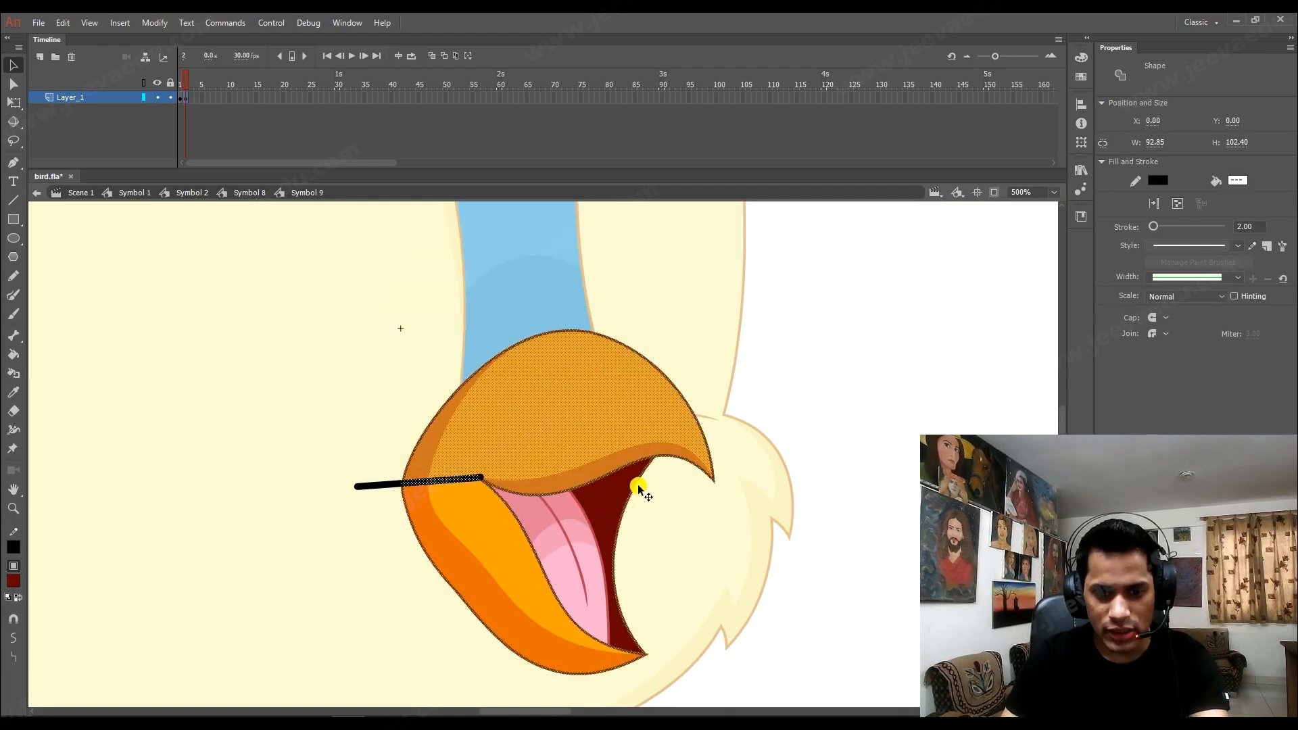
Reshape the brown outline where the dark mouth interior meets the upper beak's underside, and select the outline.
{"action": "key", "text": "z"}
{"action": "left_click", "coordinate": [624, 476]}
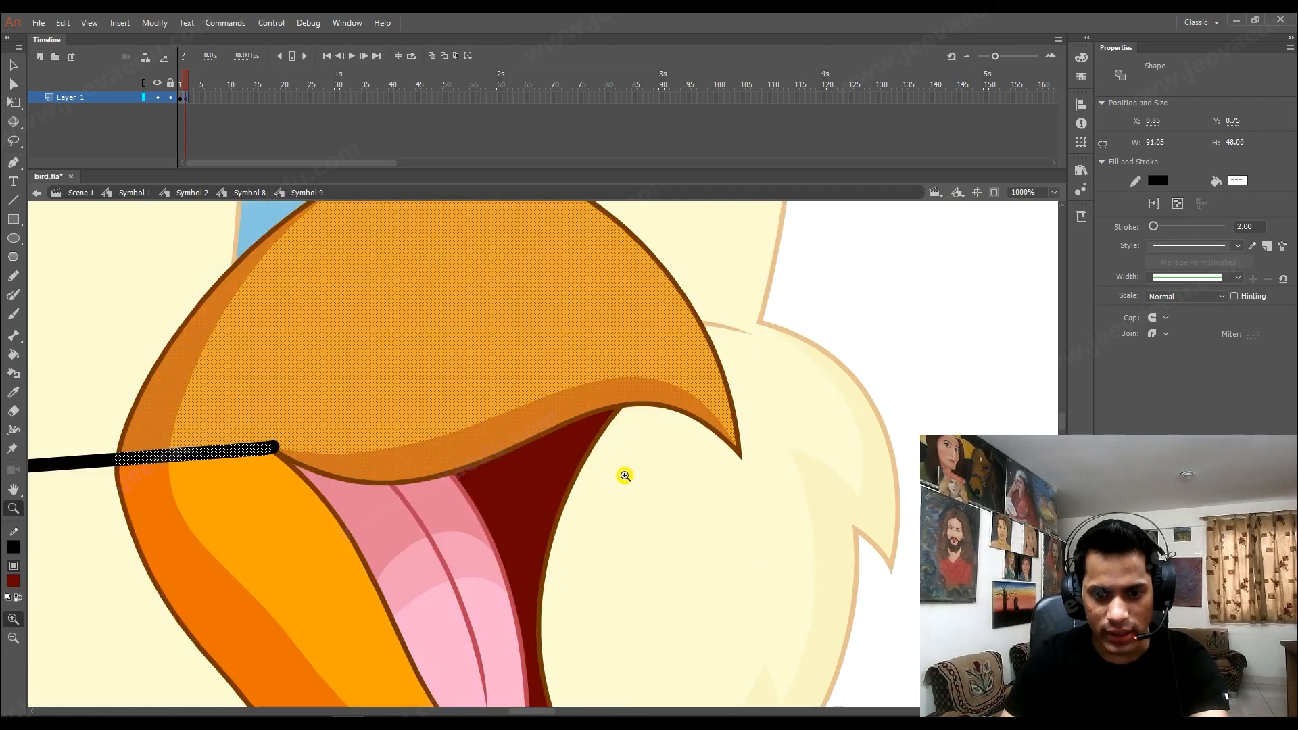
{"action": "left_click", "coordinate": [619, 441]}
{"action": "key", "text": "v"}
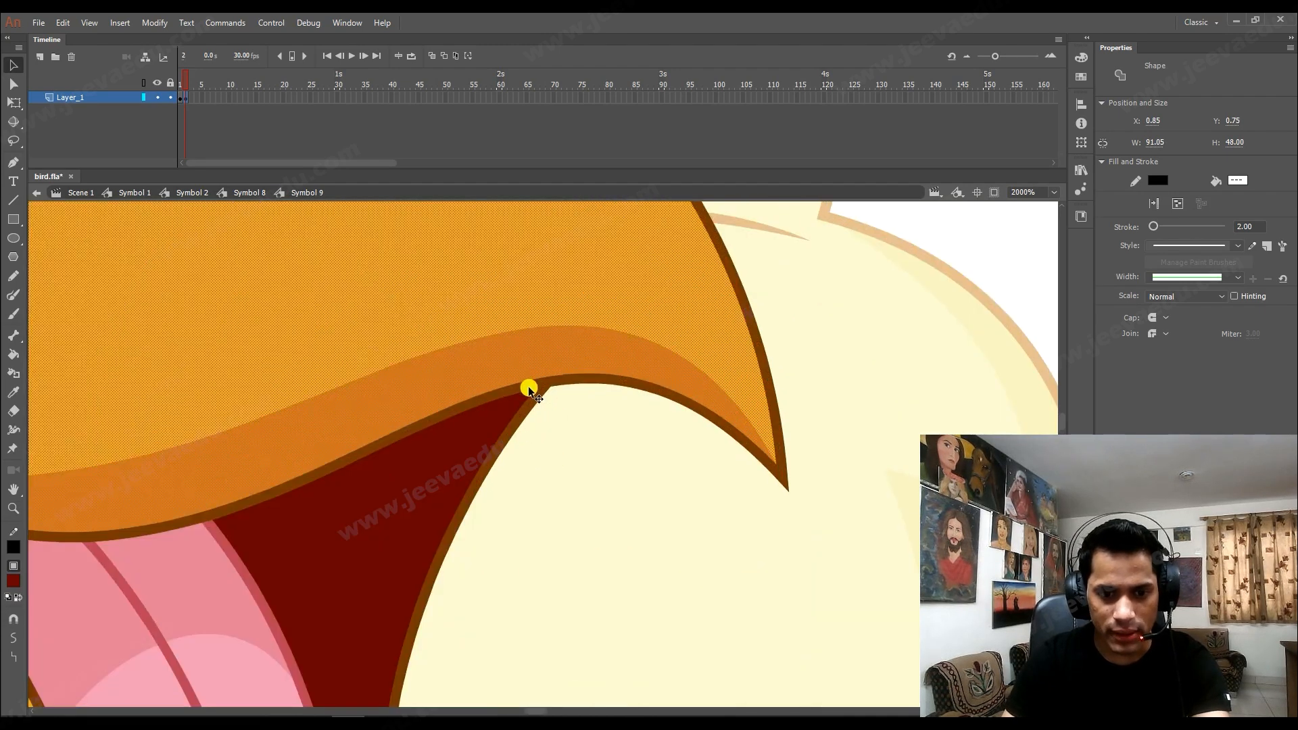
{"action": "left_click_drag", "start_coordinate": [531, 390], "coordinate": [561, 384]}
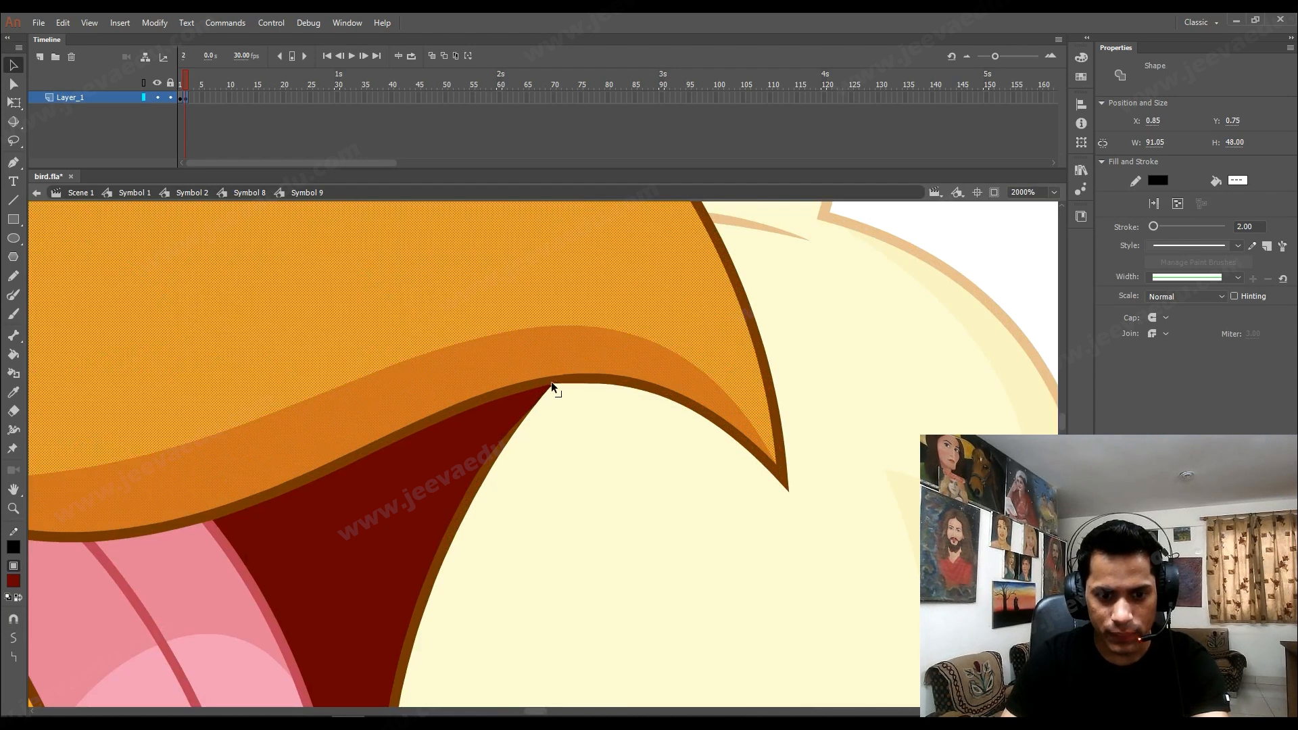
{"action": "left_click", "coordinate": [566, 383]}
{"action": "key", "text": "z"}
{"action": "left_click", "coordinate": [462, 423], "text": "alt"}
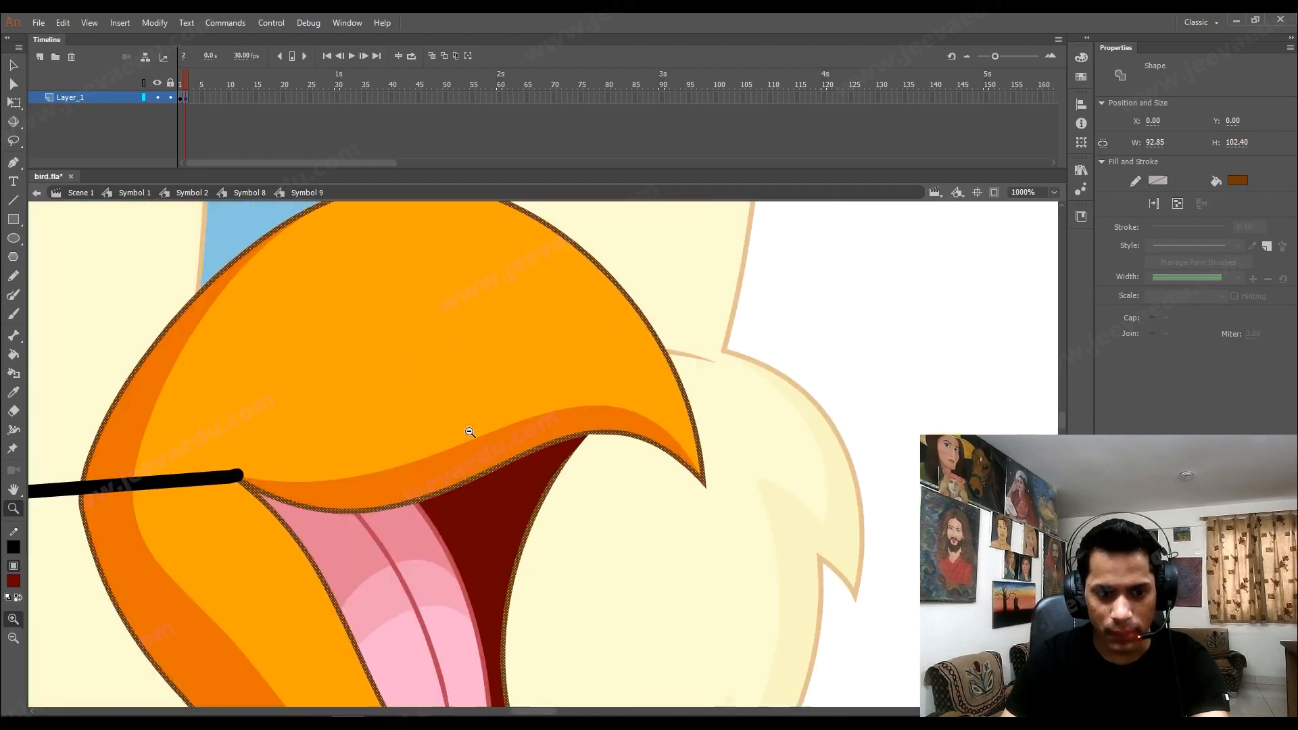
Adjust the beak's rear outline just below the black dividing line, and select the outline to check for a split.
{"action": "left_click", "coordinate": [215, 522]}
{"action": "key", "text": "v"}
{"action": "left_click", "coordinate": [312, 398]}
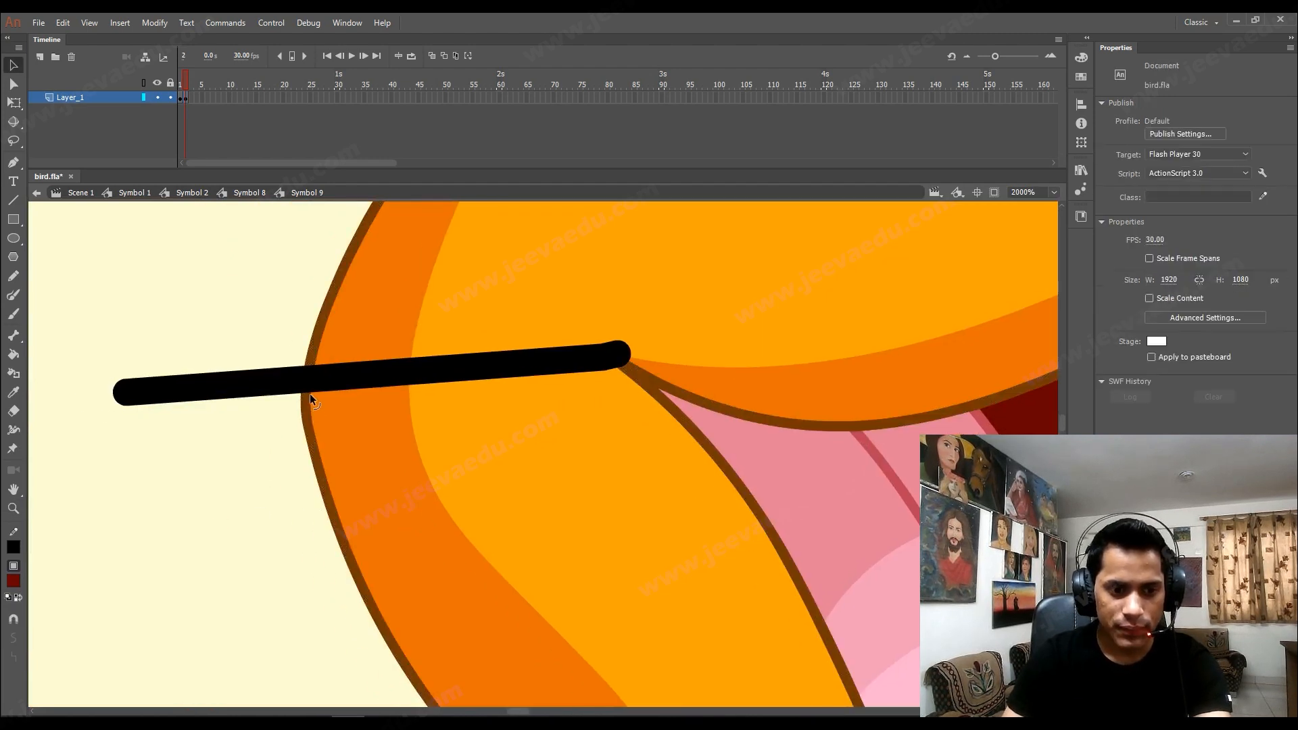
{"action": "double_click", "coordinate": [311, 347]}
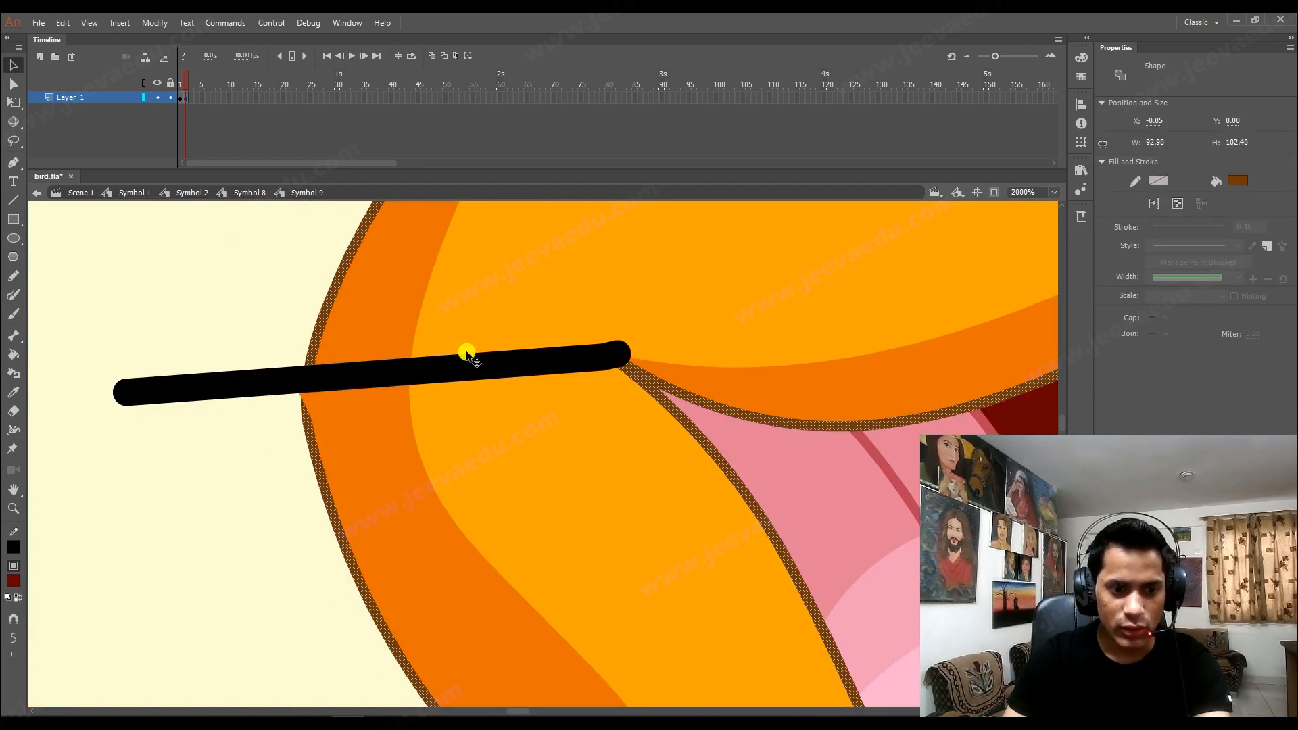
Select the lower beak's light orange fill and the tongue's pink fill in turn to check which shapes are separate.
{"action": "key", "text": "z"}
{"action": "key", "text": "v"}
{"action": "left_click", "coordinate": [625, 400]}
{"action": "key", "text": "z"}
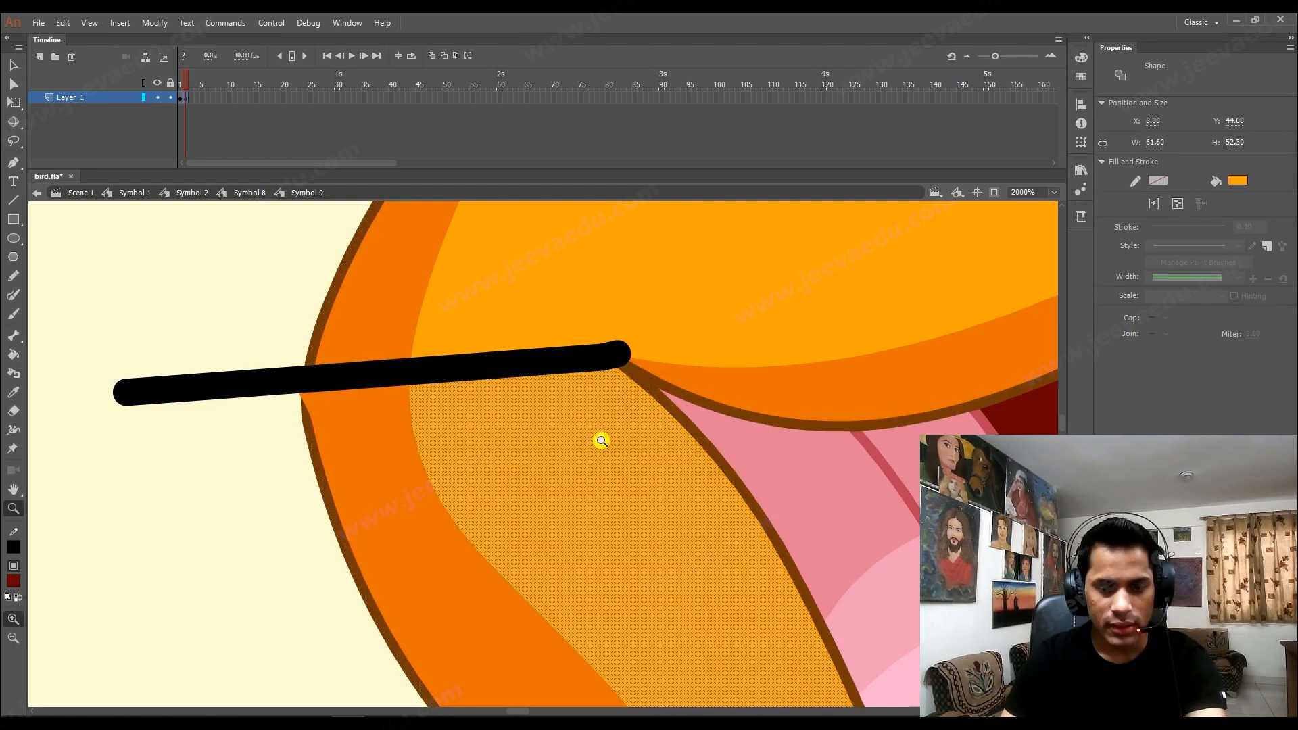
{"action": "left_click", "coordinate": [599, 441], "text": "alt"}
{"action": "key", "text": "v"}
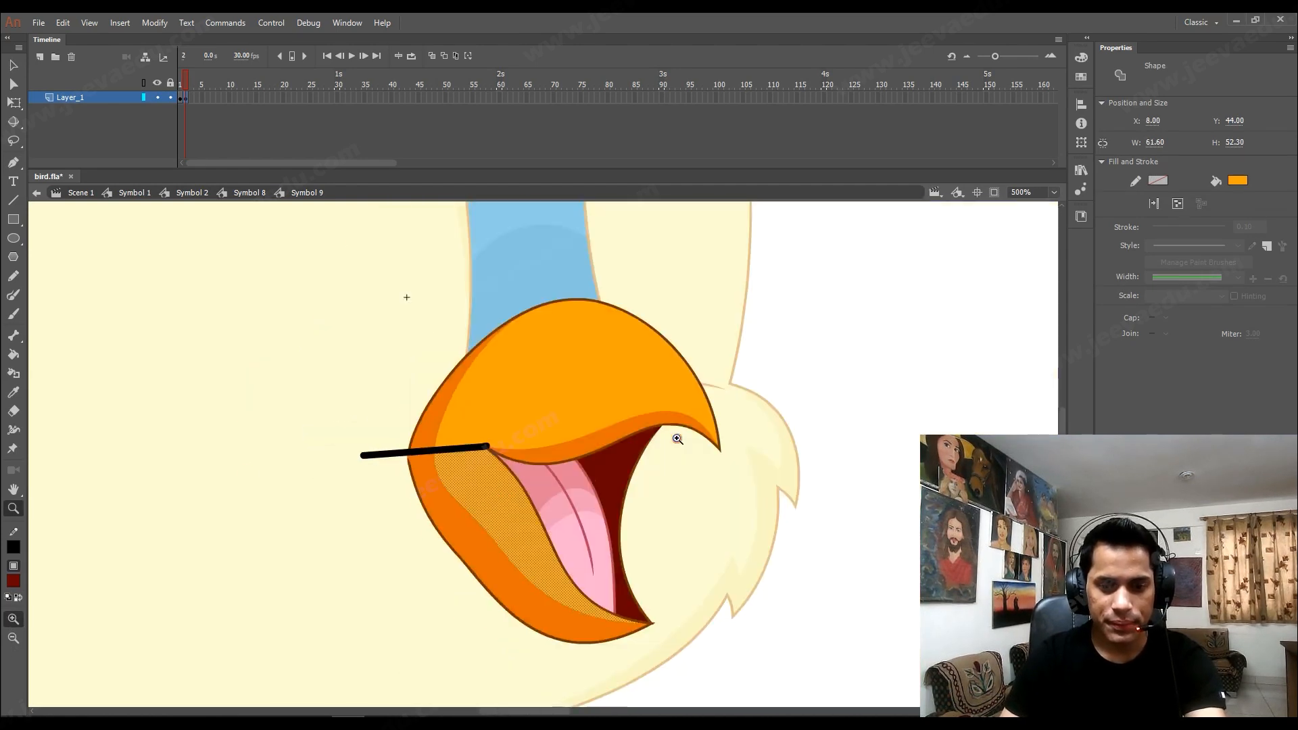
{"action": "key", "text": "ctrl+minus"}
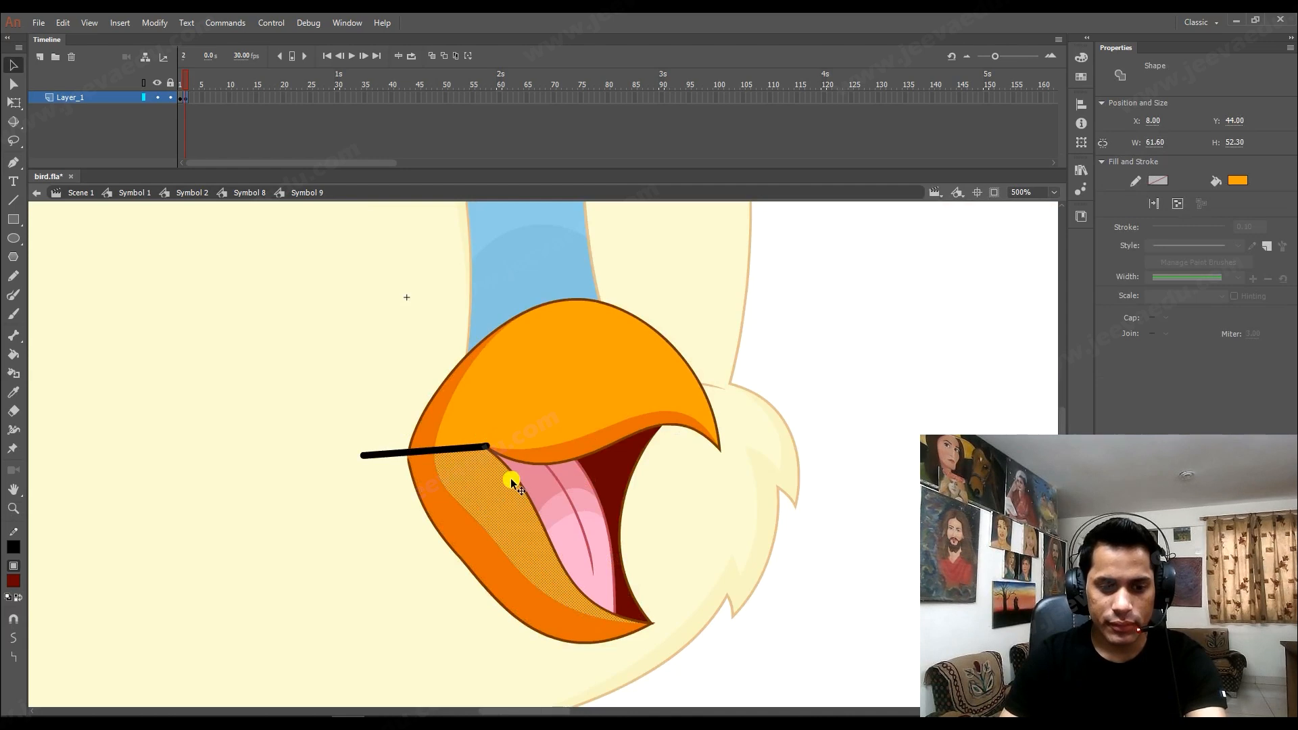
{"action": "left_click", "coordinate": [534, 463]}
{"action": "left_click", "coordinate": [537, 465]}
{"action": "key", "text": "ctrl+space"}
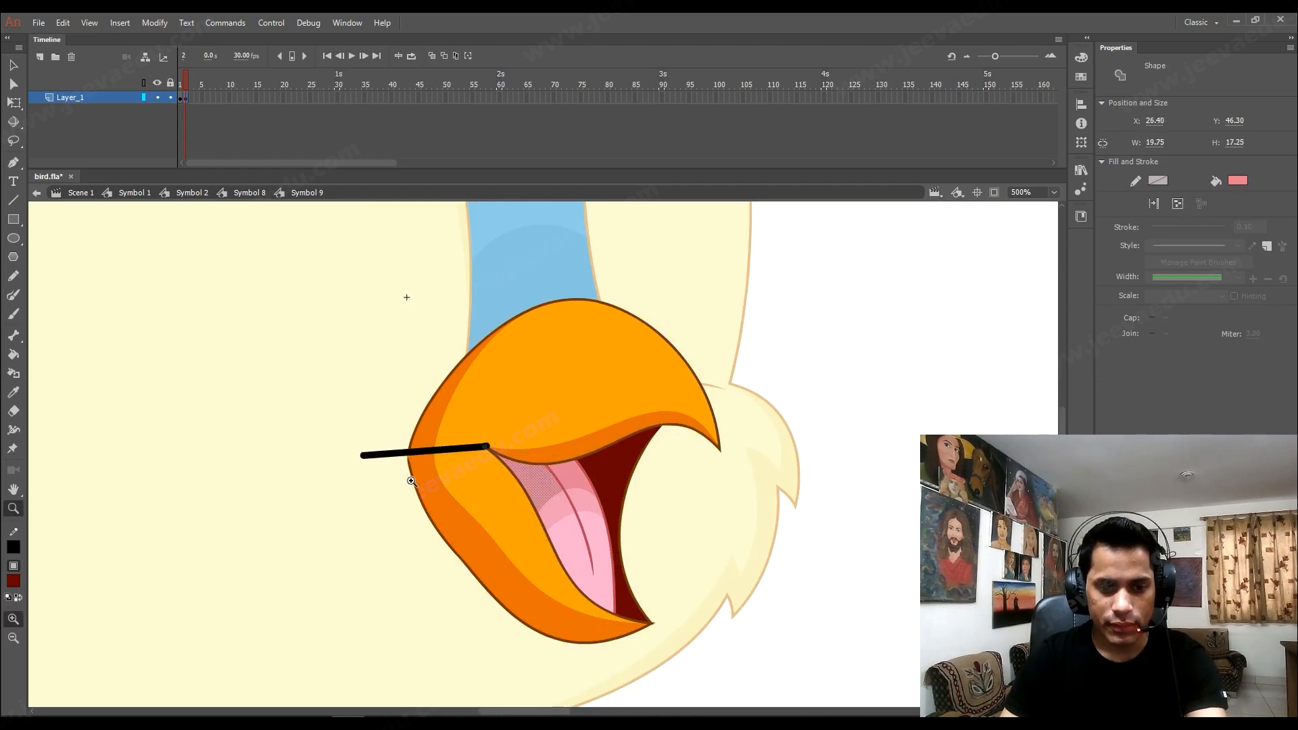
{"action": "left_click", "coordinate": [408, 481], "text": "ctrl"}
{"action": "key", "text": "ctrl+space"}
{"action": "left_click", "coordinate": [614, 426], "text": "ctrl"}
Select the brown outline above and below the black dividing line to check whether it is one connected piece.
{"action": "left_click", "coordinate": [418, 329]}
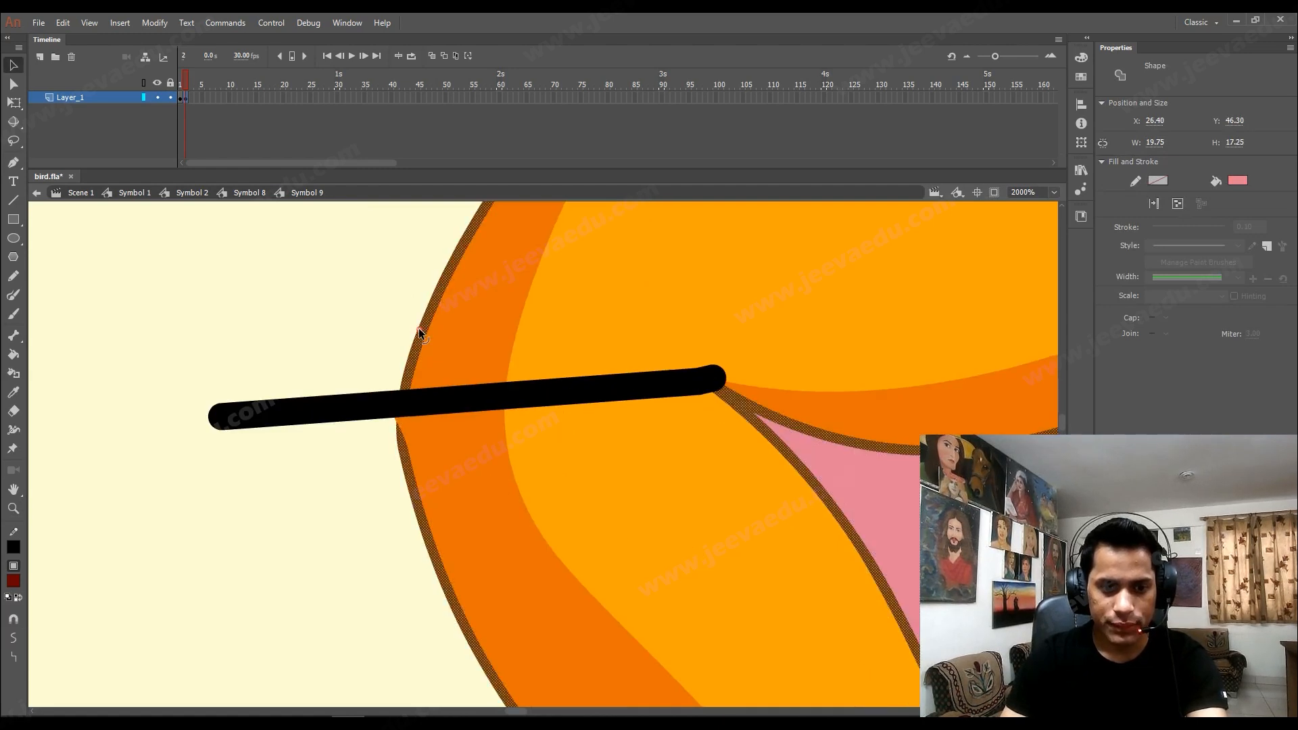
{"action": "left_click", "coordinate": [400, 451]}
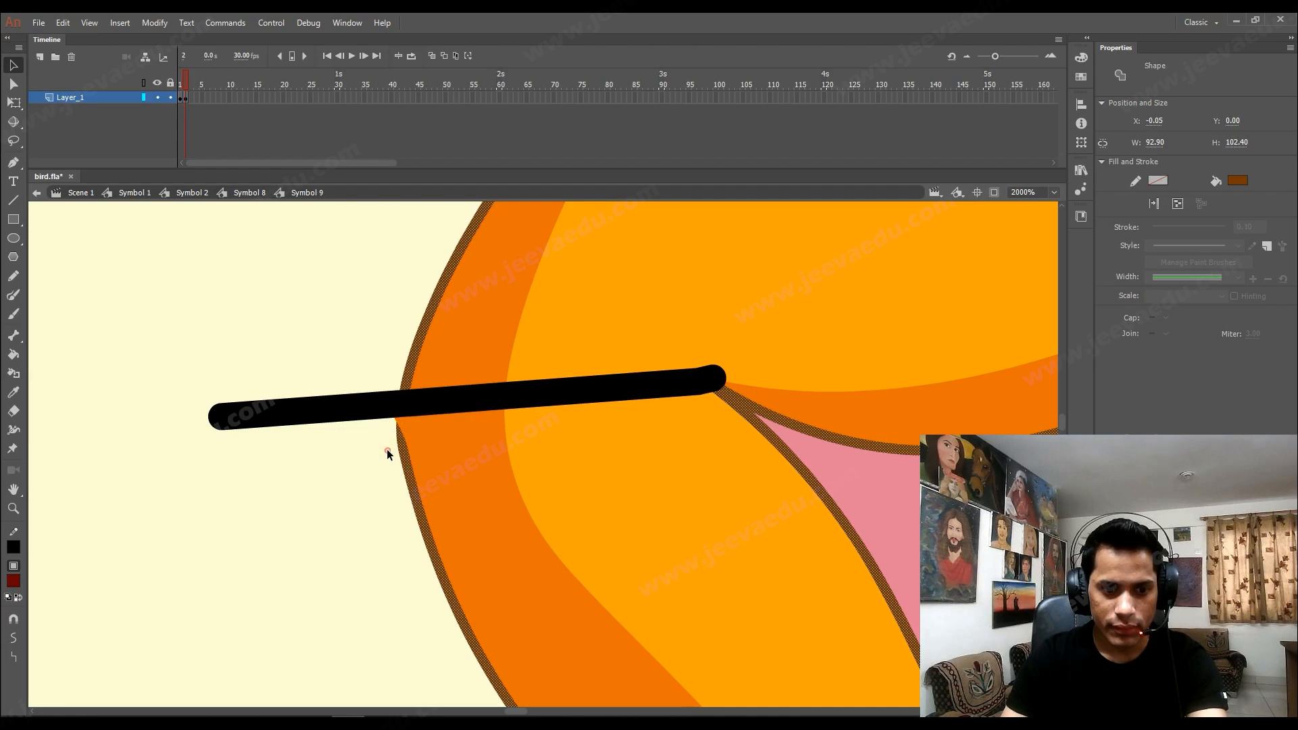
{"action": "left_click", "coordinate": [387, 449]}
{"action": "mouse_move", "coordinate": [407, 447]}
{"action": "left_mouse_down"}
{"action": "mouse_move", "coordinate": [387, 436]}
{"action": "mouse_move", "coordinate": [403, 444]}
{"action": "mouse_move", "coordinate": [420, 428]}
{"action": "mouse_move", "coordinate": [404, 443]}
{"action": "left_mouse_up"}
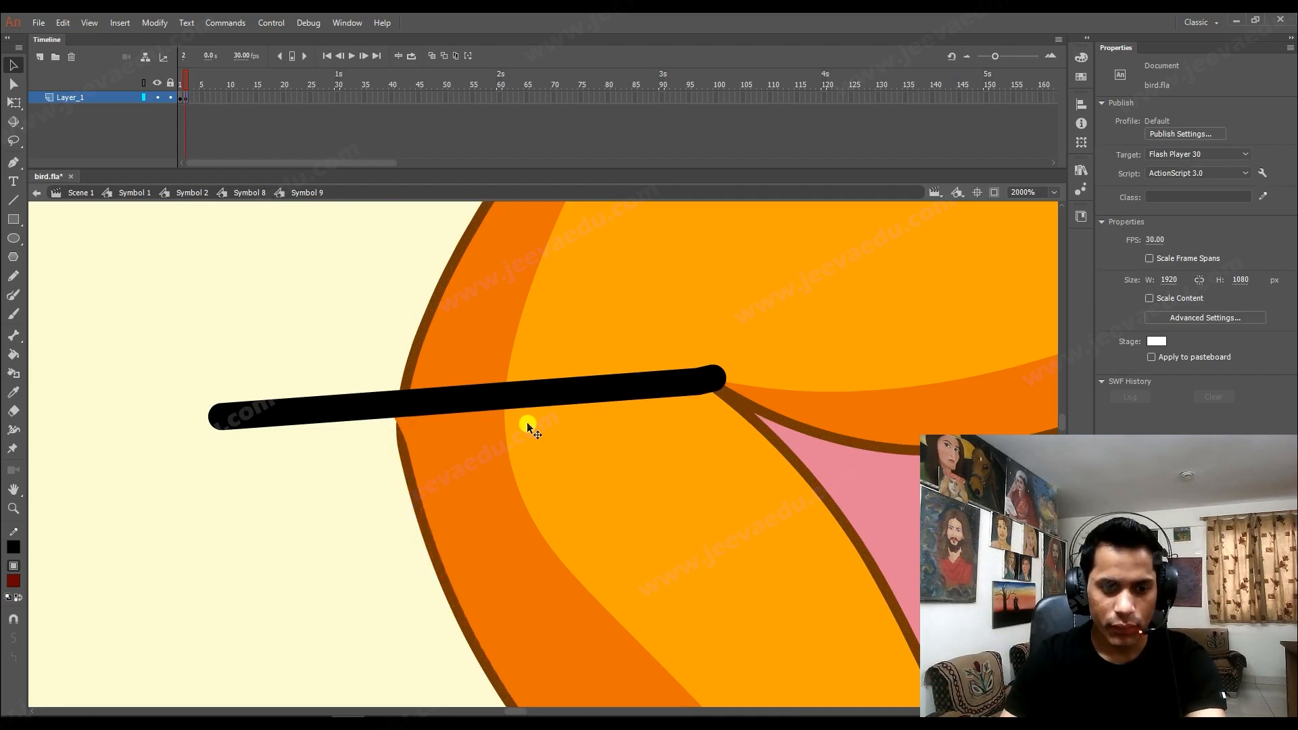
{"action": "left_click", "coordinate": [601, 450]}
{"action": "left_click", "coordinate": [658, 461], "text": "ctrl"}
{"action": "left_click", "coordinate": [660, 460], "text": "alt"}
{"action": "key", "text": "v"}
{"action": "left_click", "coordinate": [693, 397]}
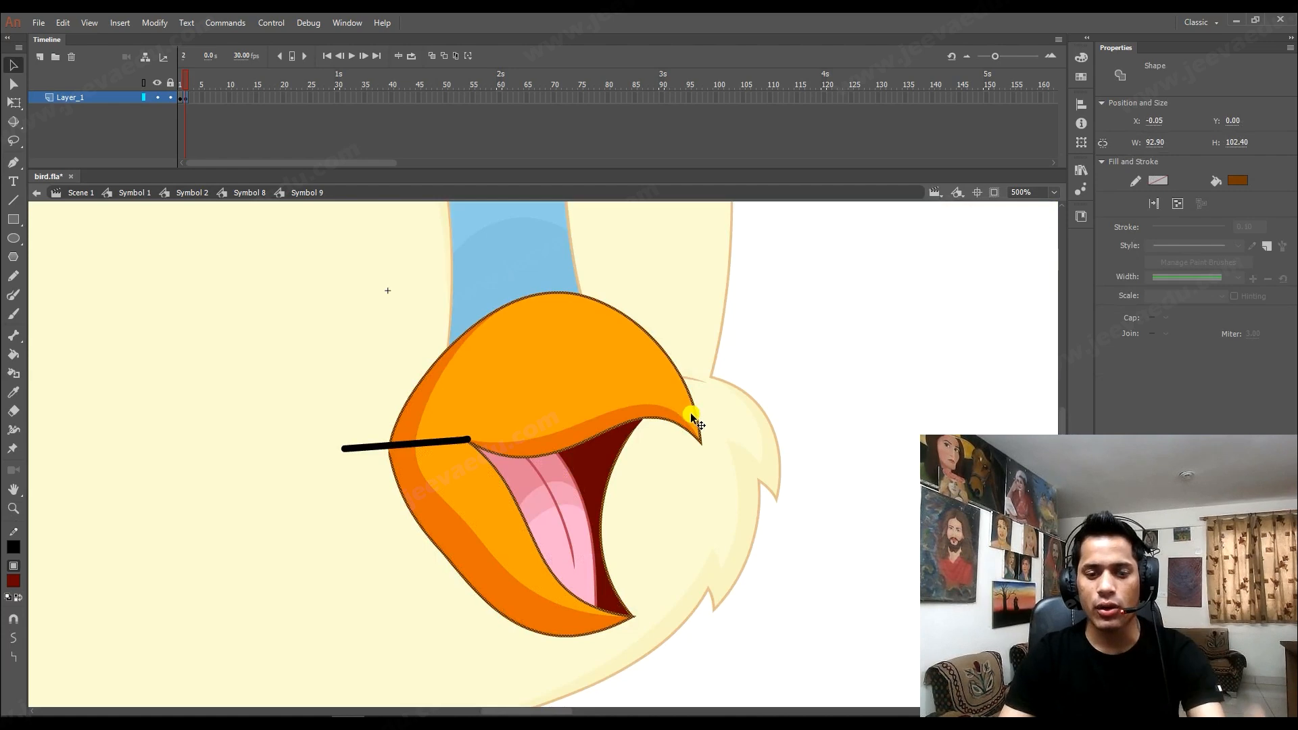
Select the upper beak's orange fills, the black dividing line and the brown outline, leaving out the dark red mouth interior.
{"action": "key", "text": "z"}
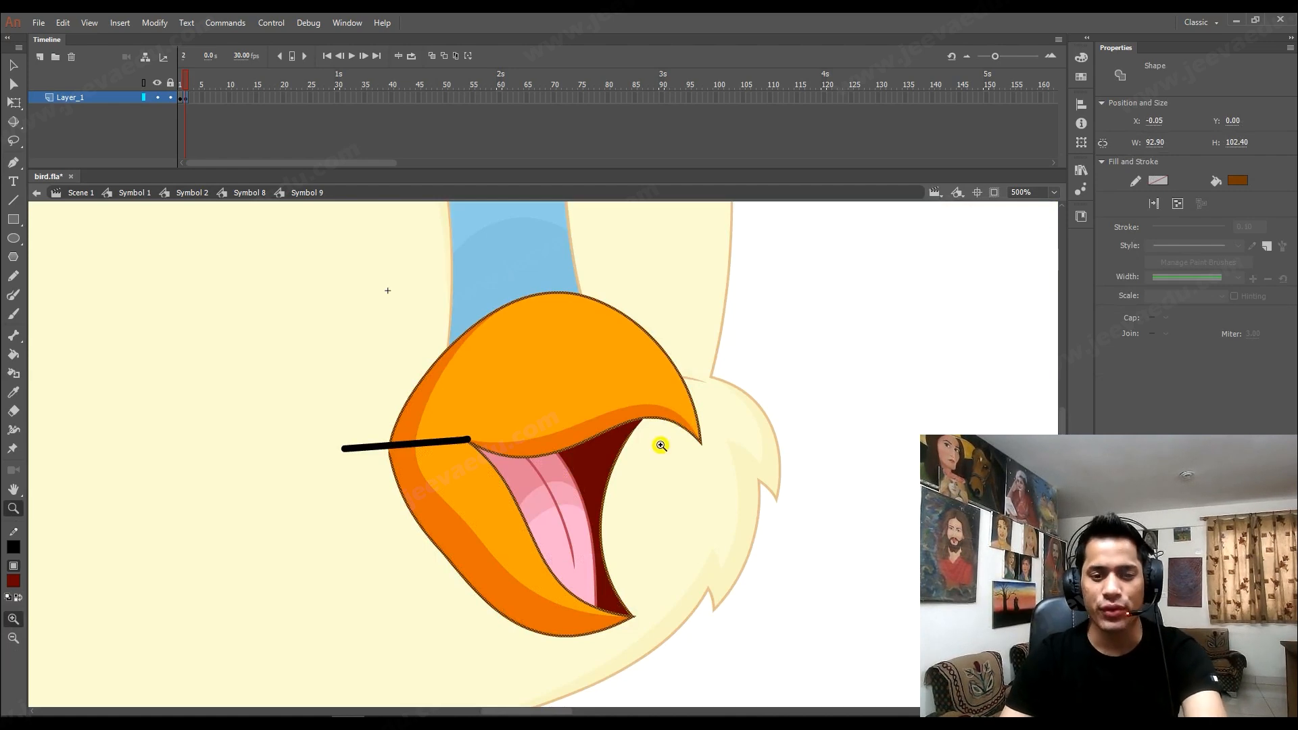
{"action": "left_click", "coordinate": [646, 421]}
{"action": "left_click_drag", "start_coordinate": [635, 447], "coordinate": [688, 432]}
{"action": "left_click", "coordinate": [510, 451], "text": "alt"}
{"action": "key", "text": "v"}
{"action": "left_click", "coordinate": [529, 408]}
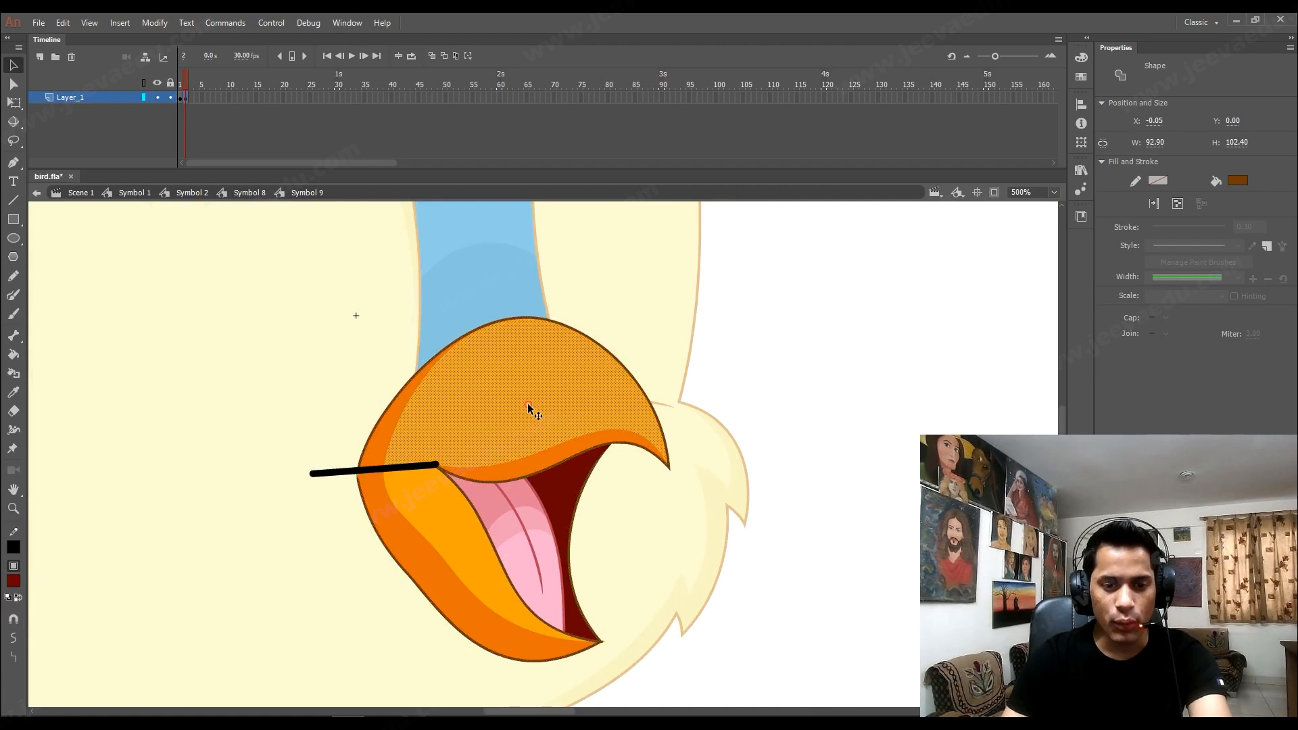
{"action": "double_click", "coordinate": [529, 409]}
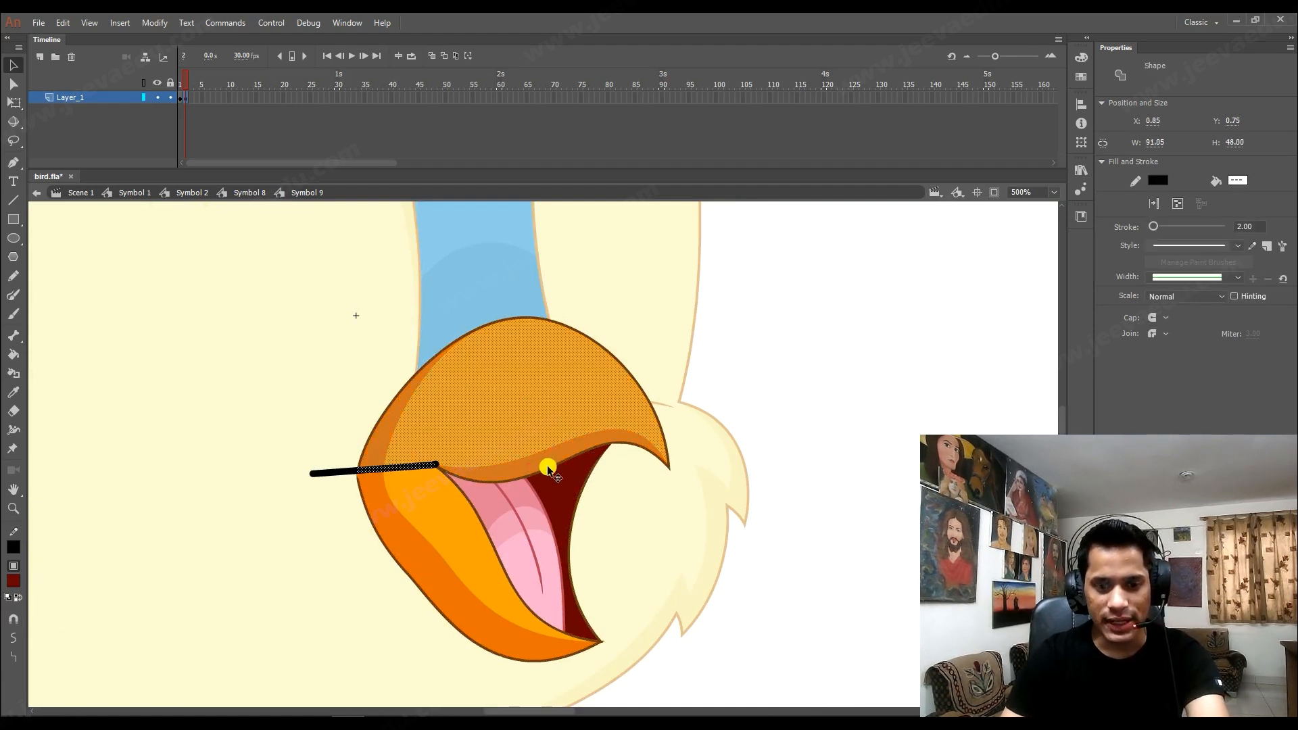
{"action": "key", "text": "ctrl+equal"}
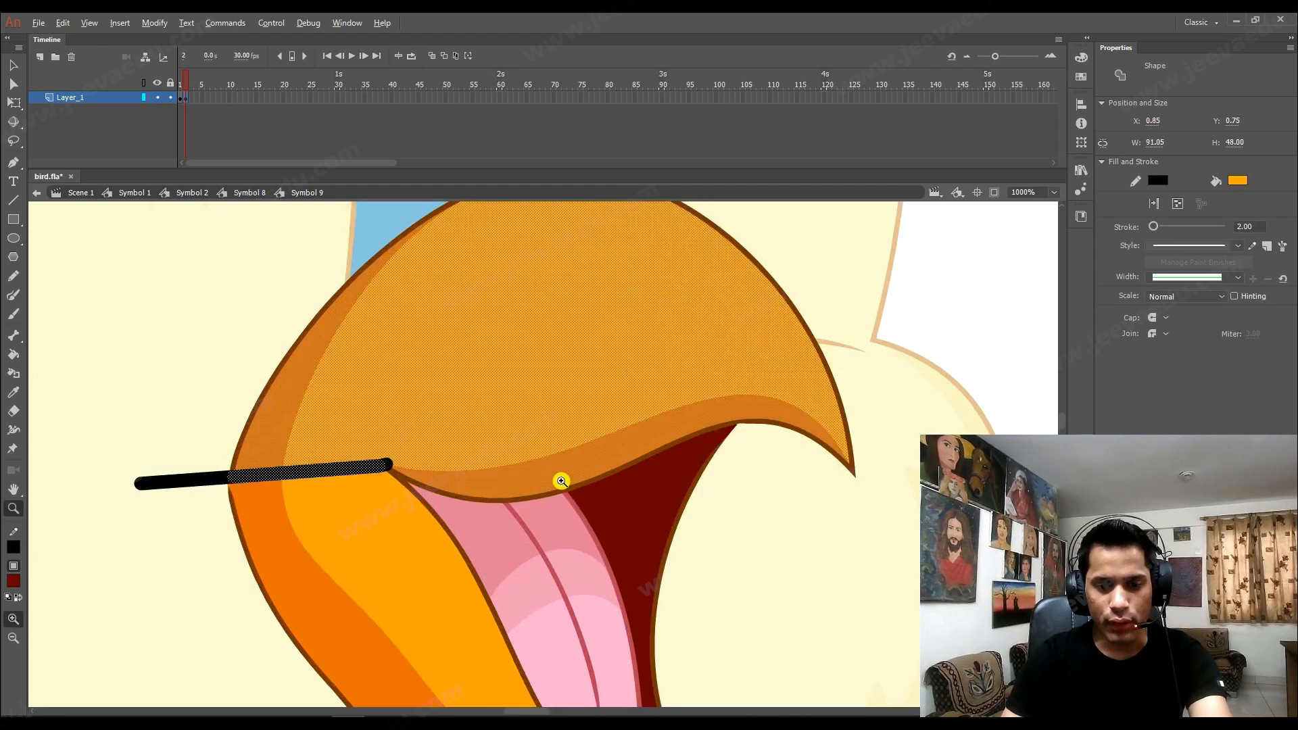
{"action": "key", "text": "ctrl+minus"}
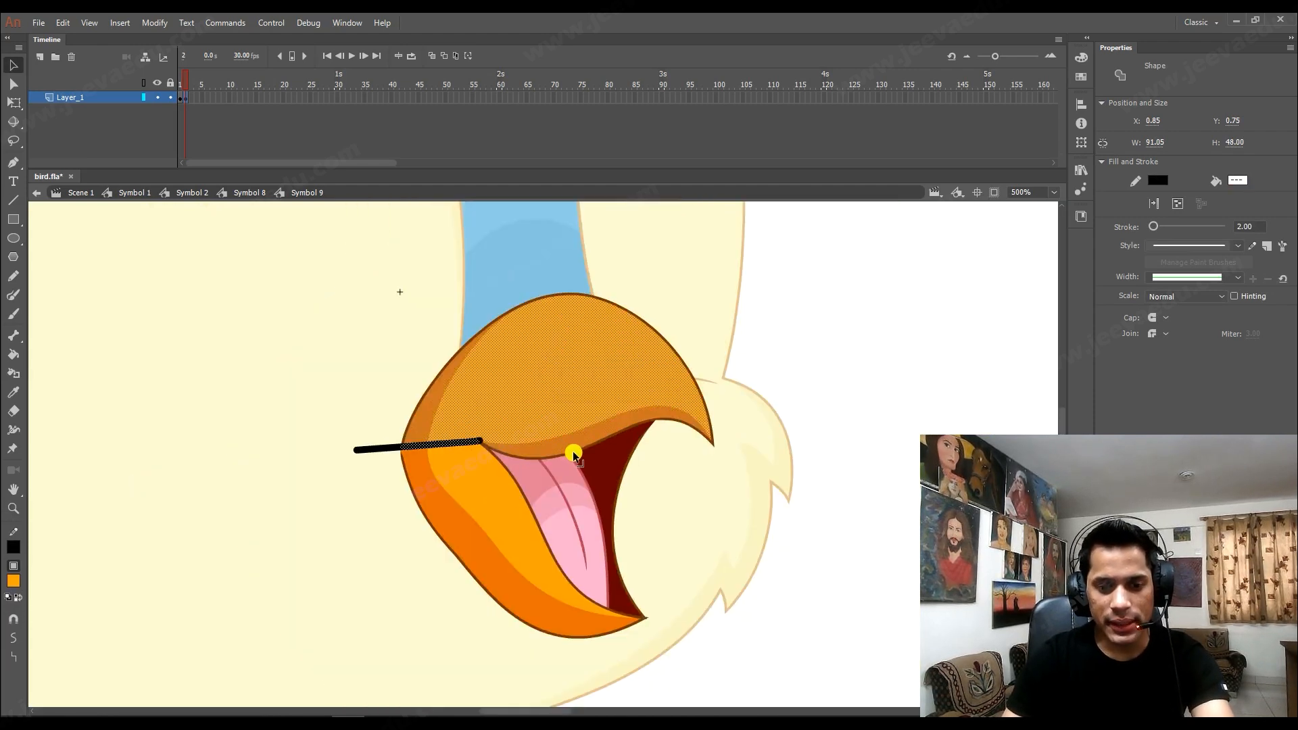
{"action": "left_click", "coordinate": [574, 454], "text": "shift"}
{"action": "double_click", "coordinate": [595, 443], "text": "shift"}
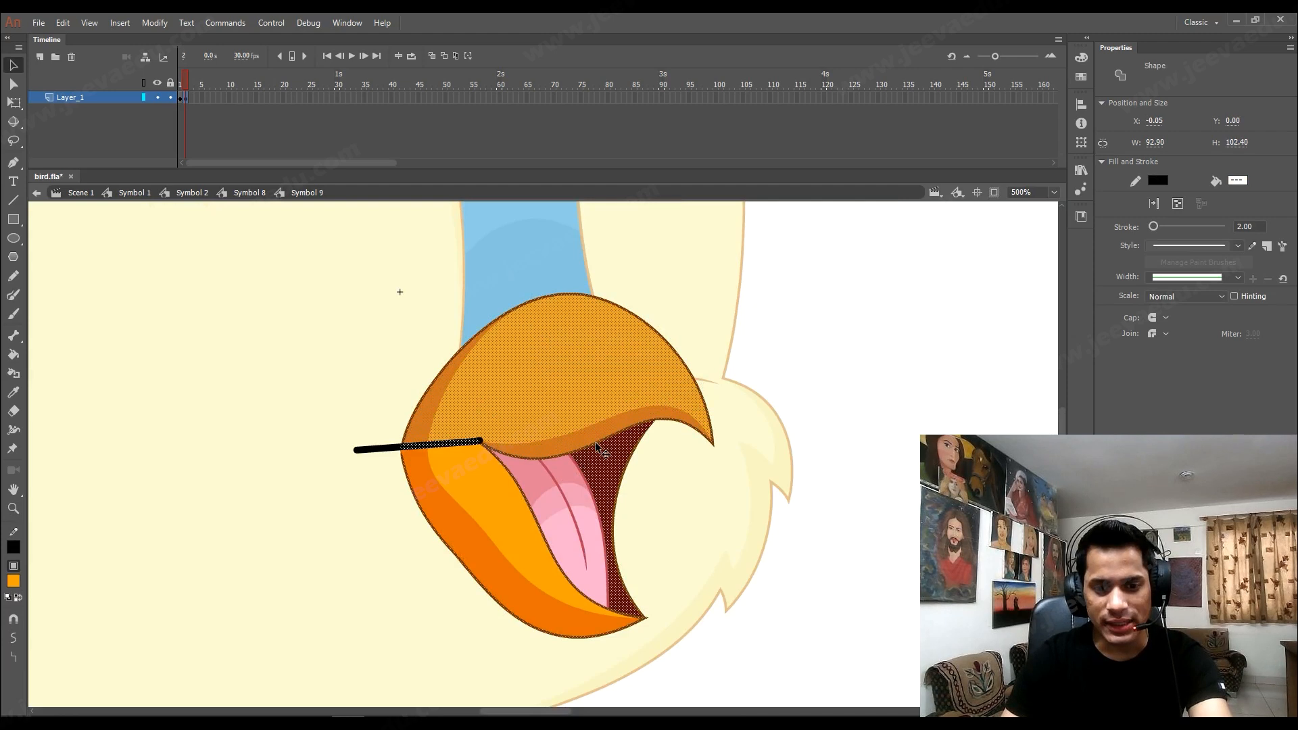
{"action": "left_click", "coordinate": [608, 449], "text": "shift"}
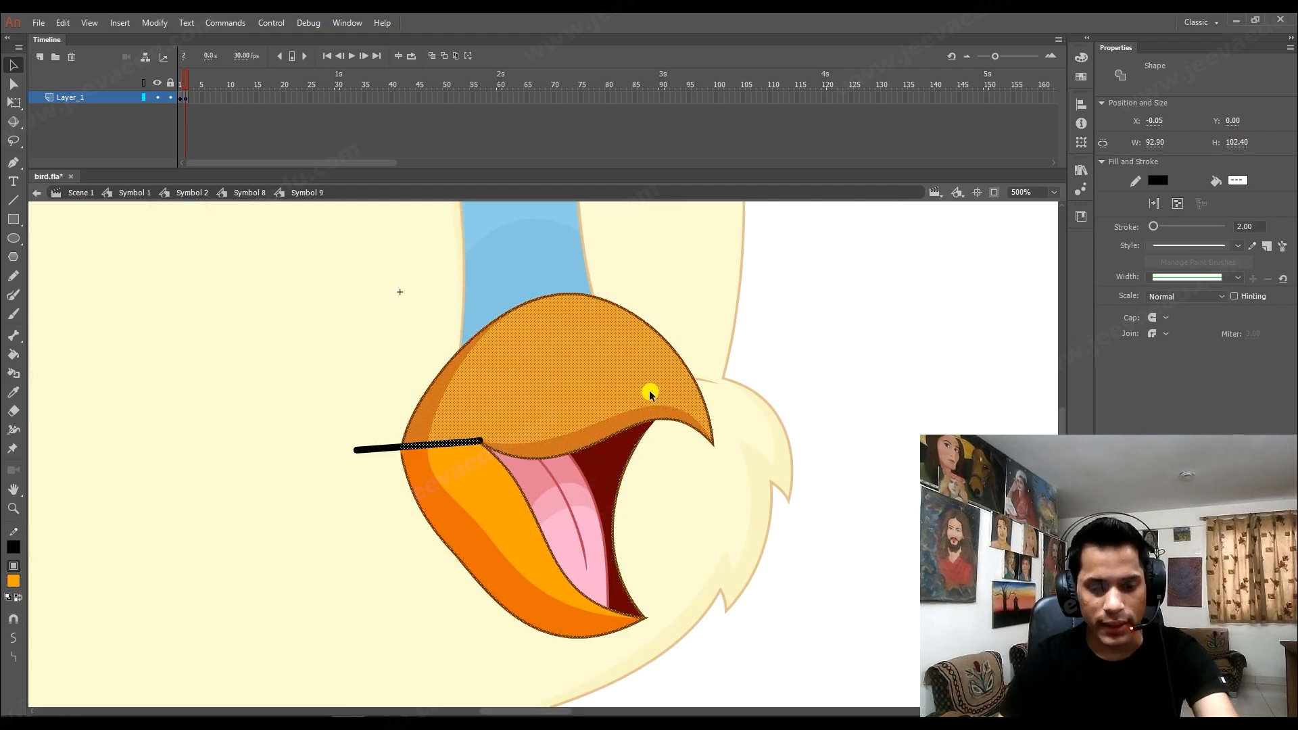
Place a copy of the selected upper-beak artwork at the same position on a new layer, keeping the original on Layer_1.
{"action": "key", "text": "ctrl+x"}
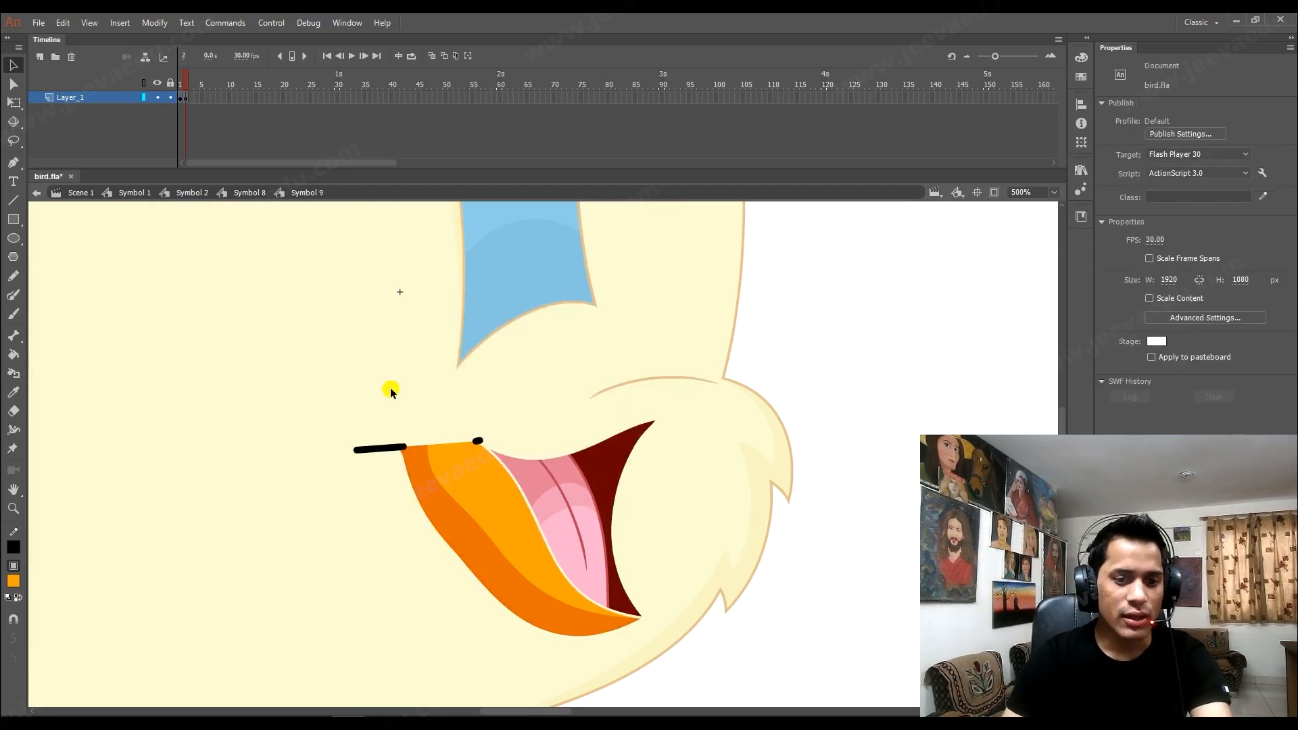
{"action": "key", "text": "ctrl+shift+v"}
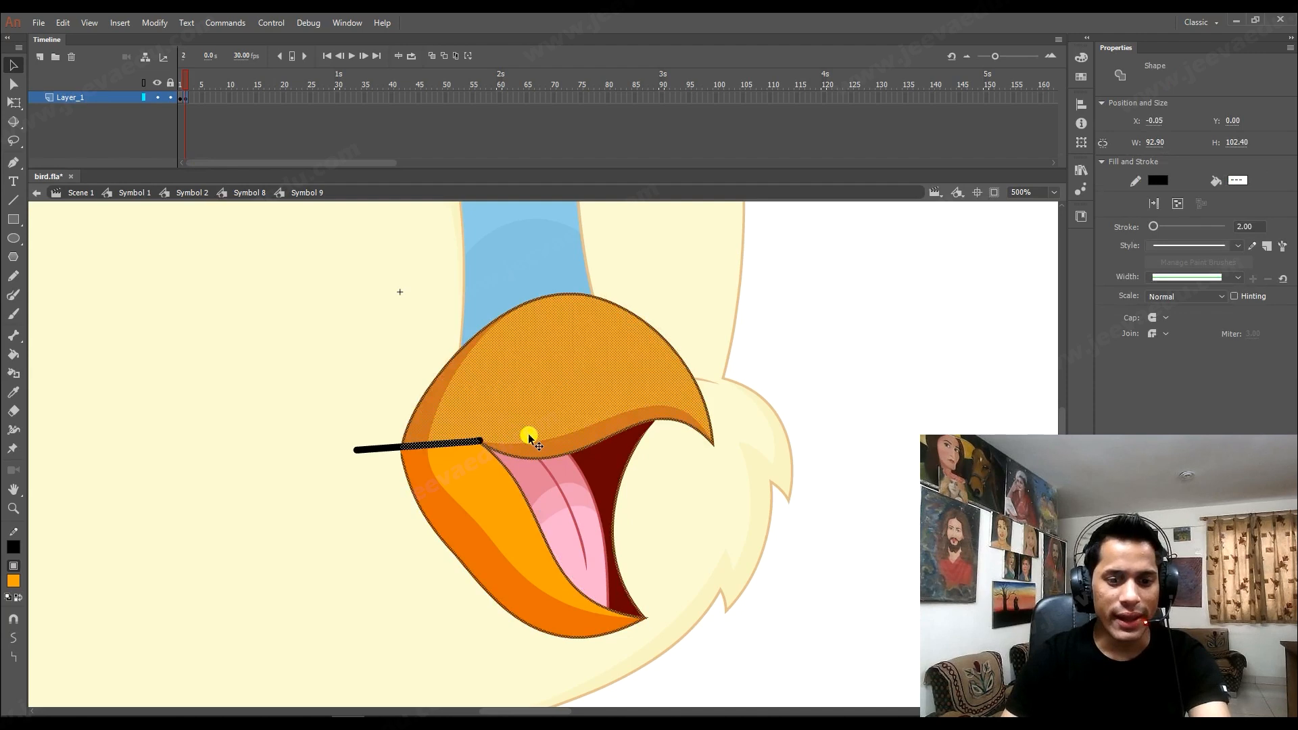
{"action": "left_click", "coordinate": [39, 58]}
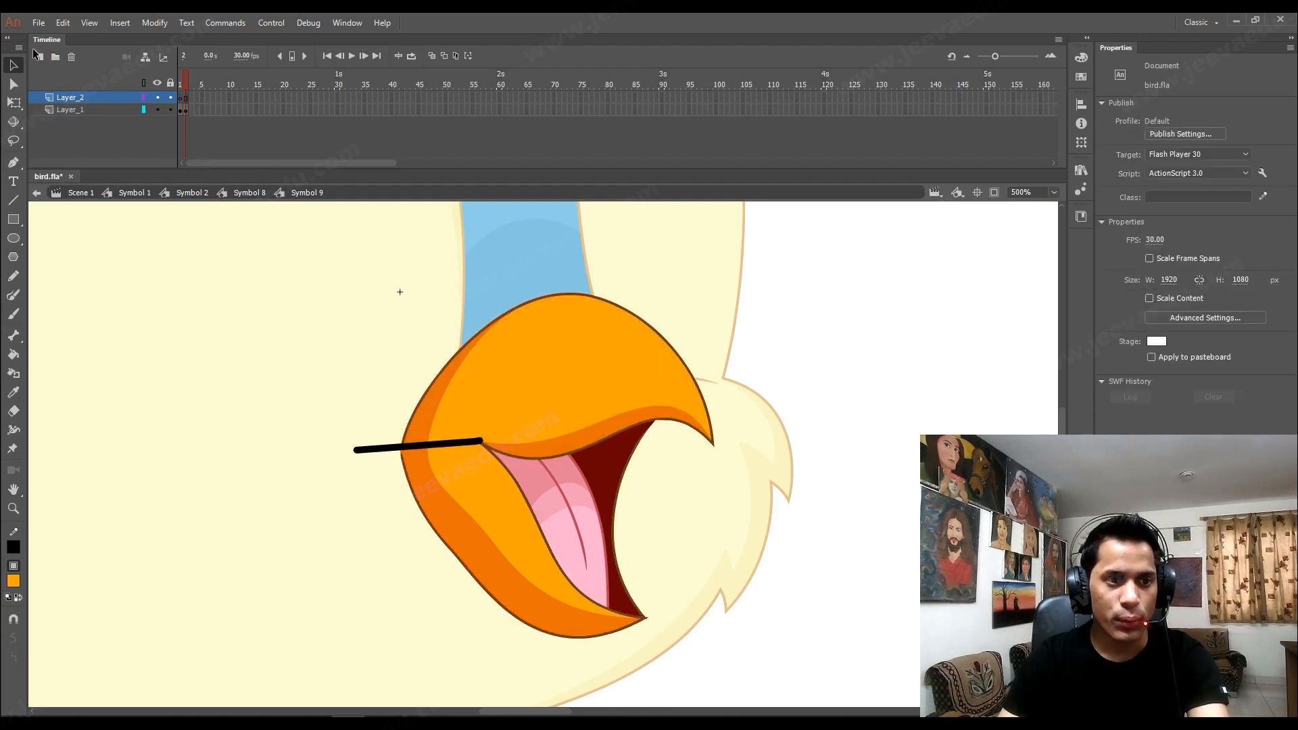
{"action": "right_click", "coordinate": [200, 410]}
{"action": "left_click", "coordinate": [230, 458]}
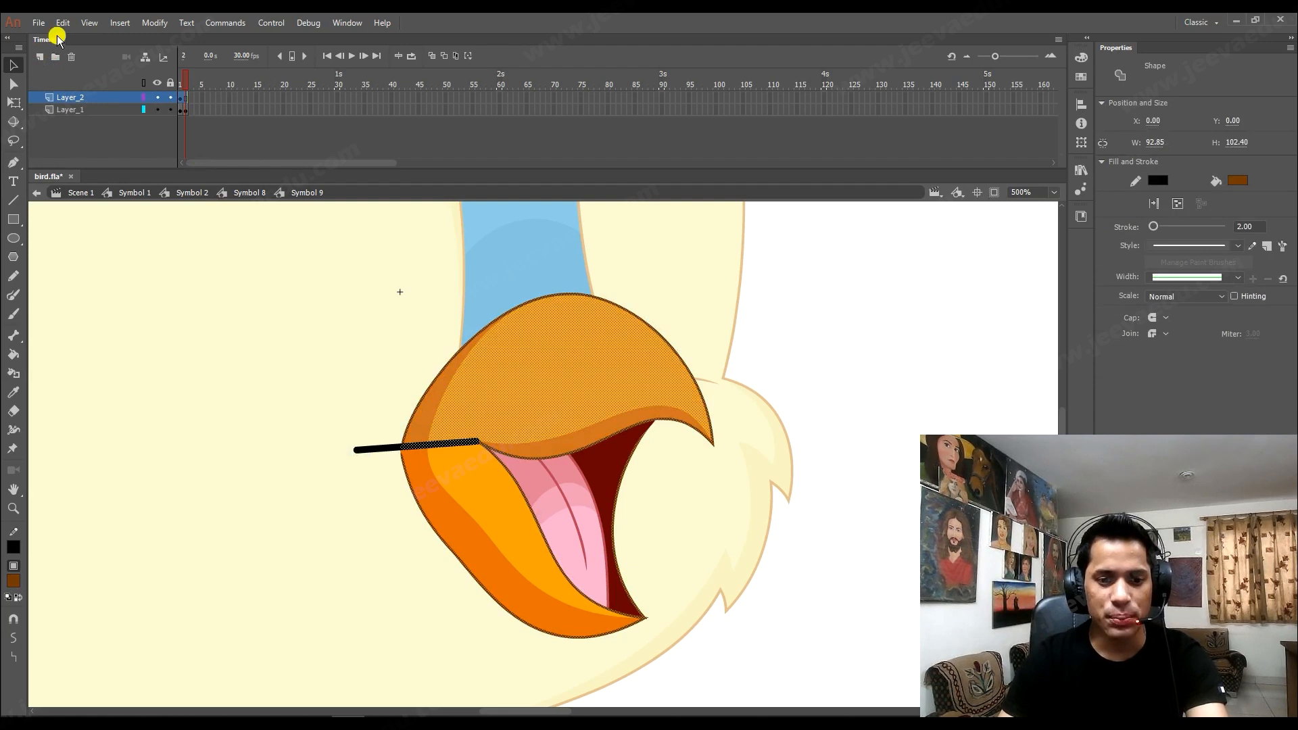
Hide Layer_2 and delete the upper beak's main fill and its darker orange shading areas from Layer_1.
{"action": "left_click", "coordinate": [156, 98]}
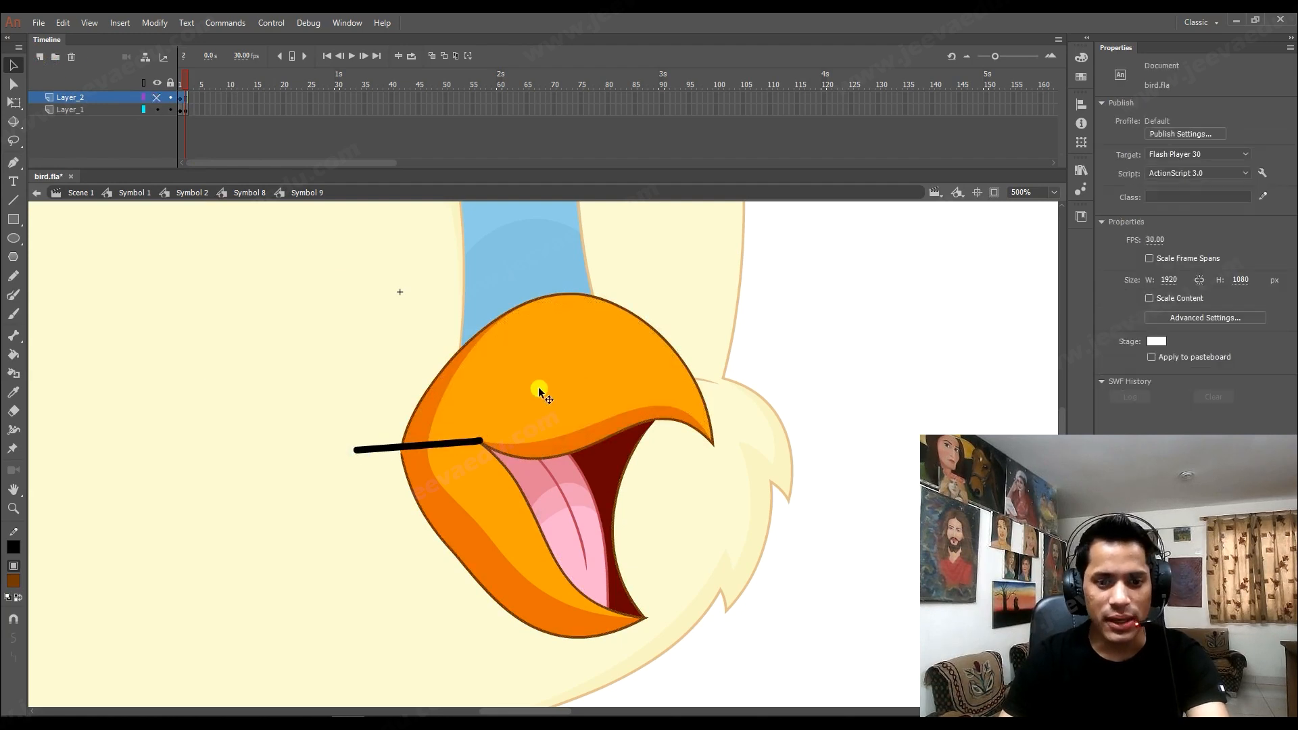
{"action": "left_click", "coordinate": [592, 392]}
{"action": "key", "text": "Delete"}
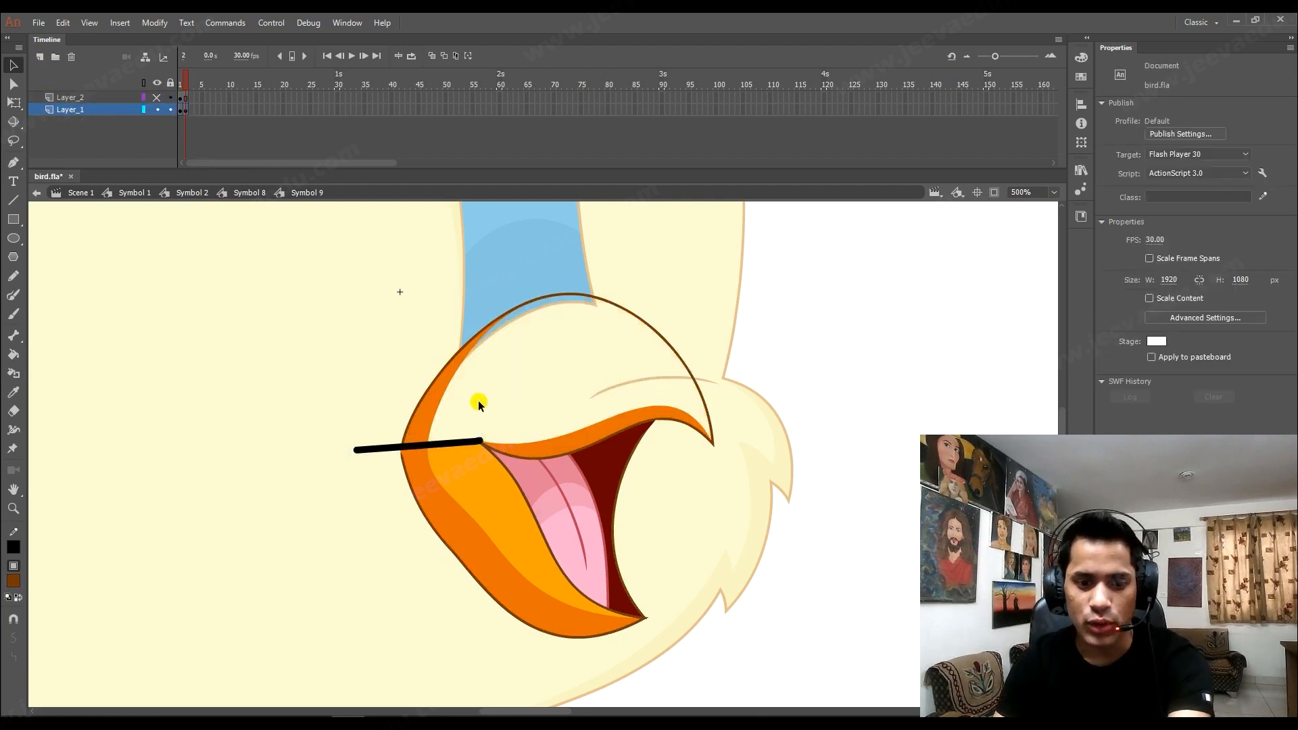
{"action": "left_click", "coordinate": [443, 371]}
{"action": "key", "text": "Delete"}
{"action": "left_click", "coordinate": [573, 446]}
{"action": "key", "text": "Delete"}
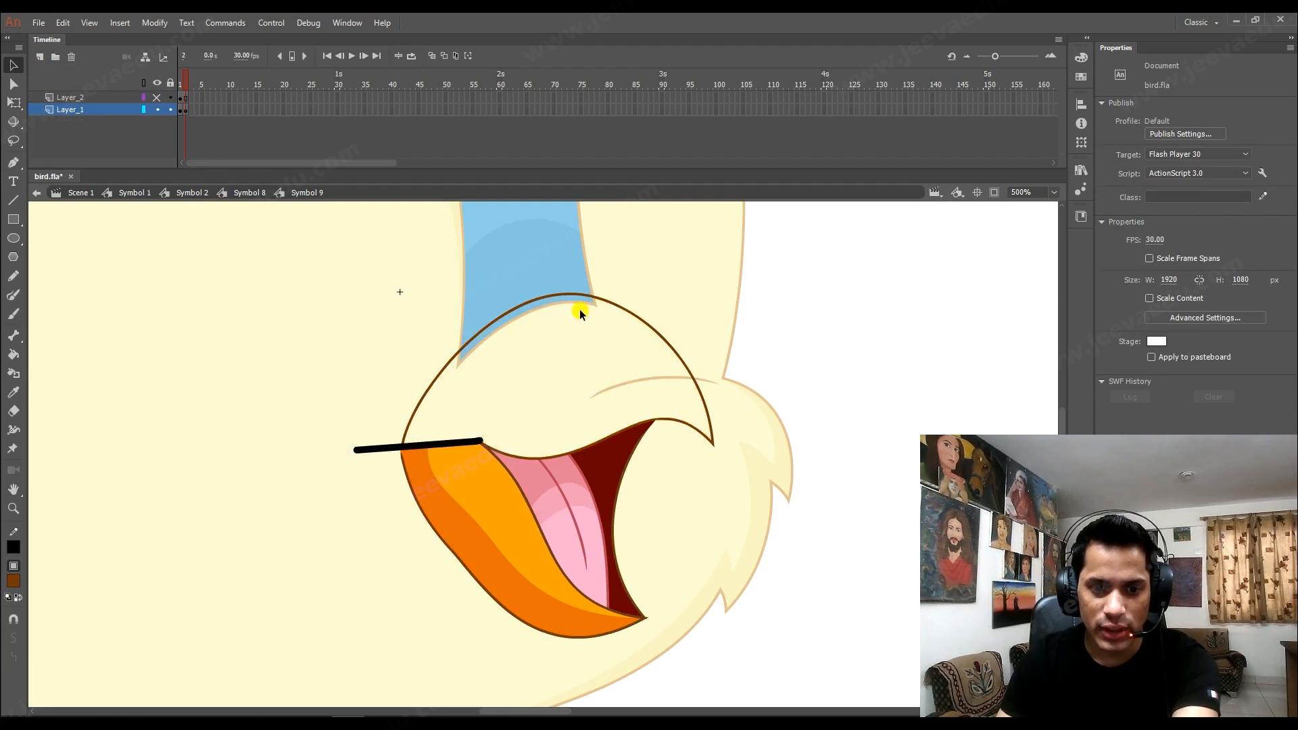
Erase through the brown outline at the beak's rear corner and the mouth's upper tip, and delete the upper outline from Layer_1.
{"action": "double_click", "coordinate": [589, 297]}
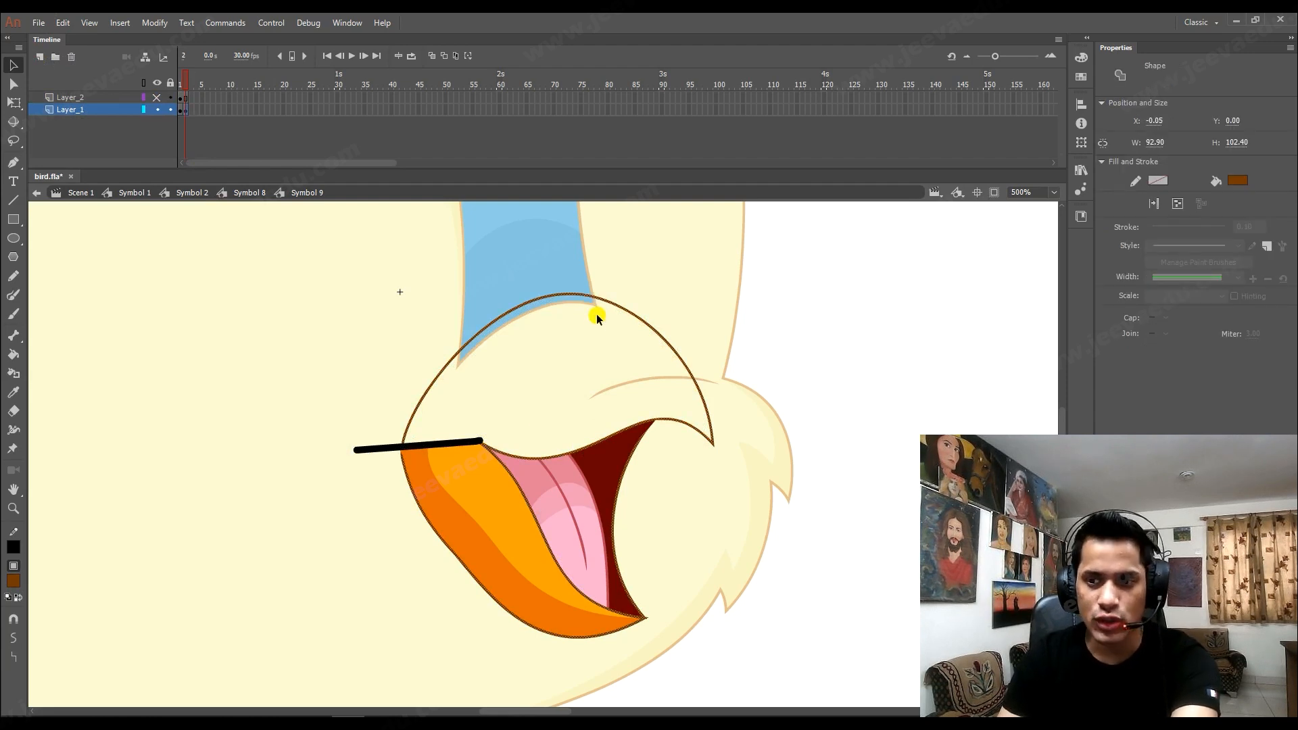
{"action": "left_click", "coordinate": [594, 316]}
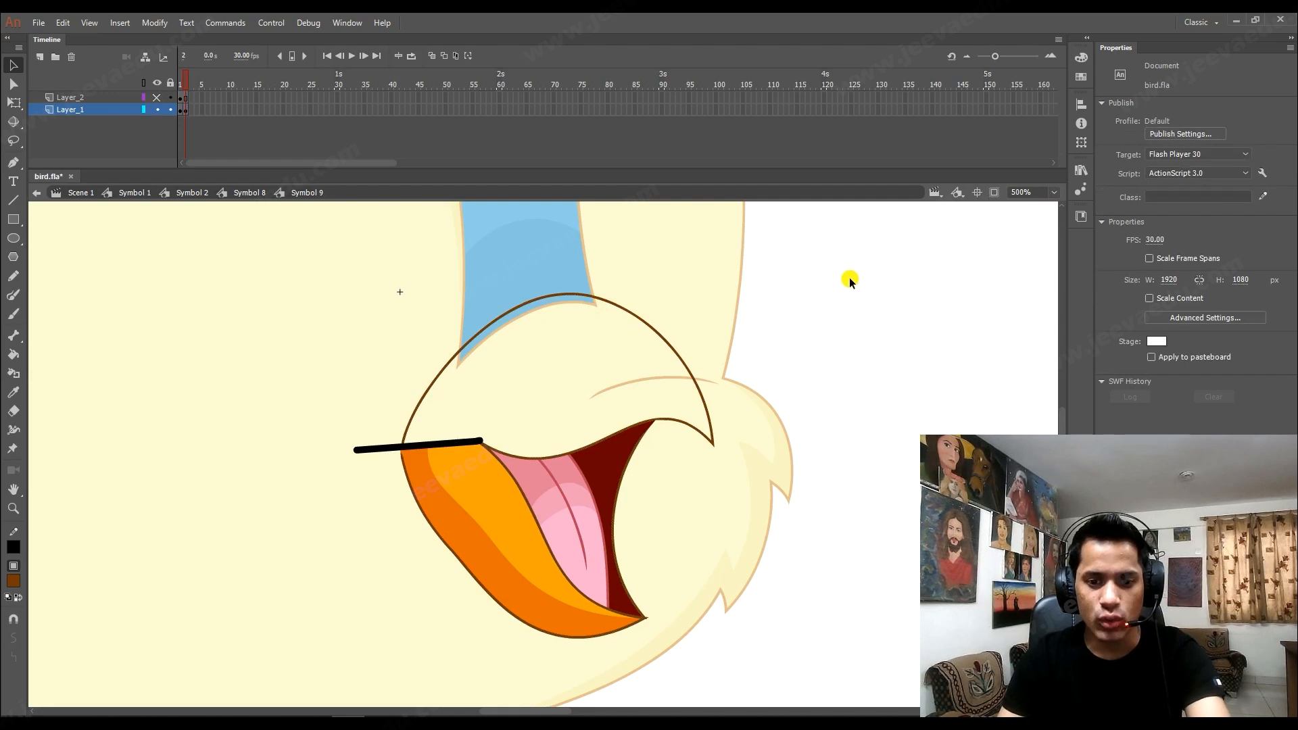
{"action": "key", "text": "e"}
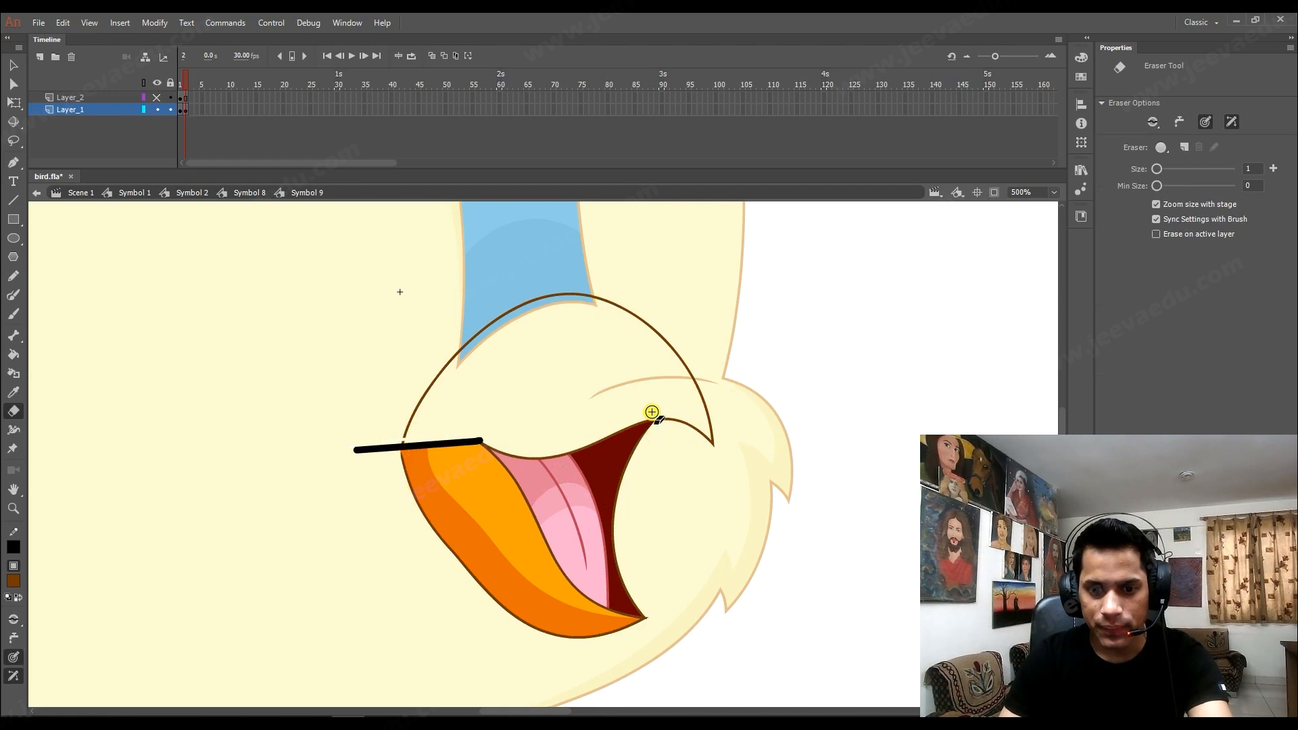
{"action": "left_click_drag", "start_coordinate": [656, 411], "coordinate": [665, 461]}
{"action": "key", "text": "v"}
{"action": "left_click", "coordinate": [684, 427]}
{"action": "key", "text": "Delete"}
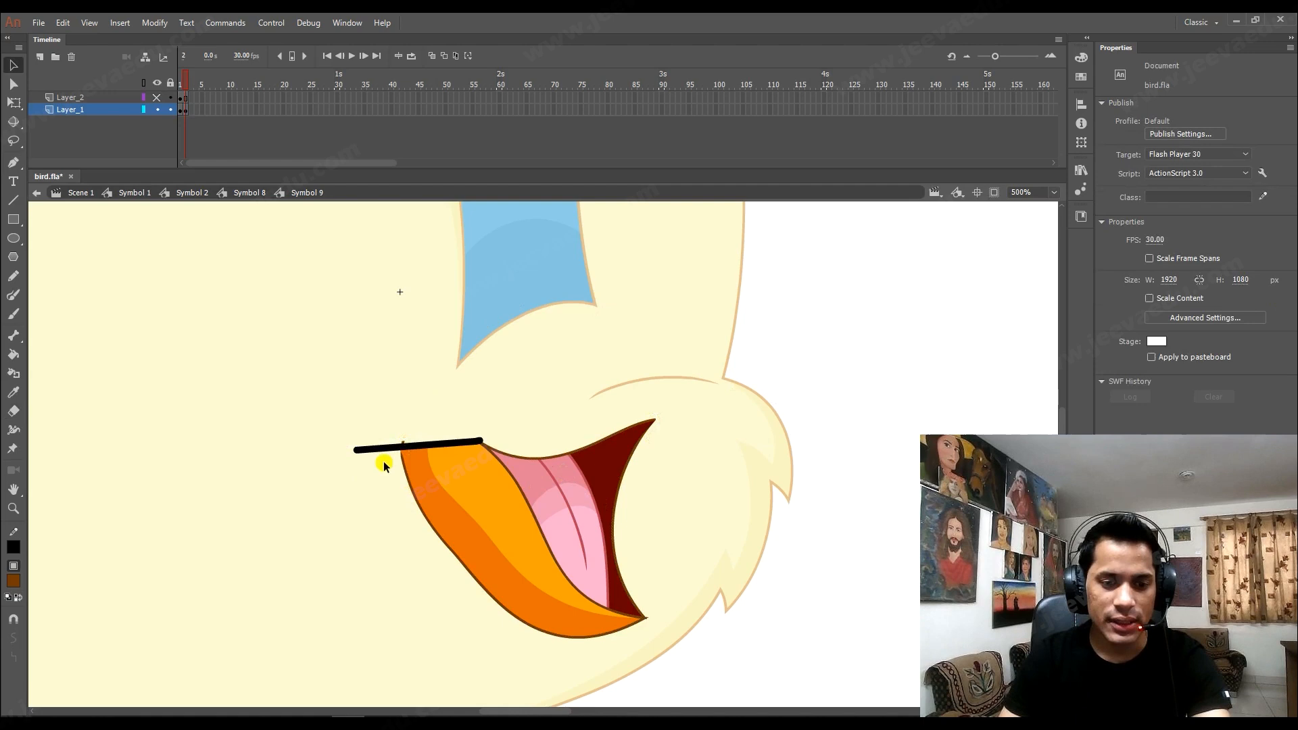
Delete the black dividing line from Layer_1 and show Layer_2 again.
{"action": "left_click", "coordinate": [411, 445]}
{"action": "key", "text": "Delete"}
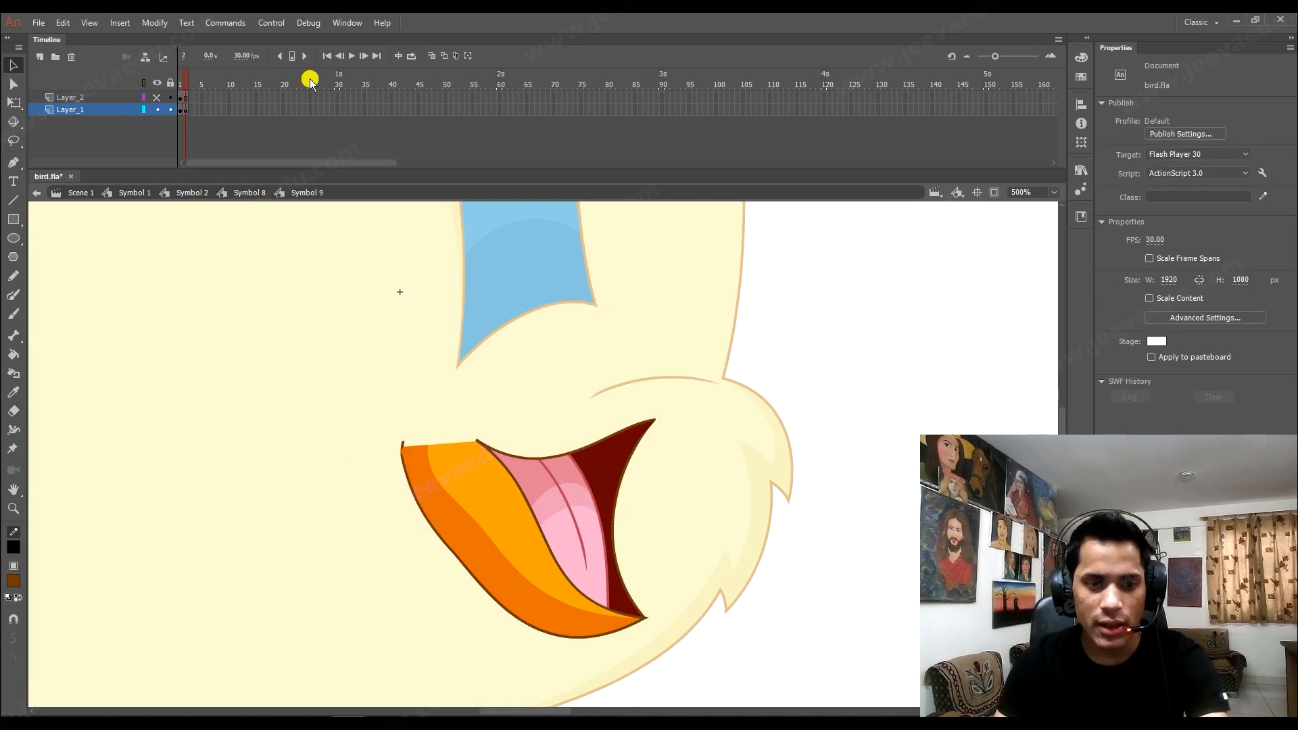
{"action": "left_click", "coordinate": [157, 97]}
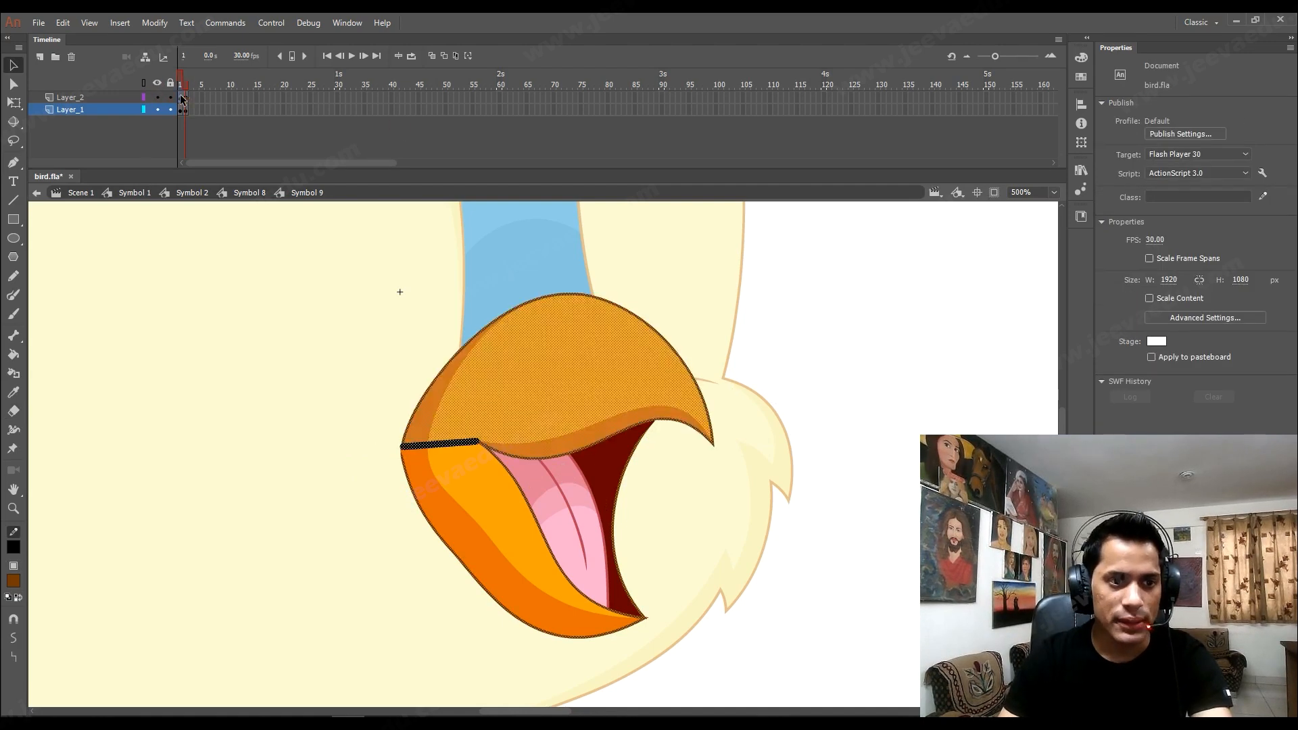
Group the upper-beak artwork on frame 2 of Layer_2 and open the group for editing.
{"action": "left_click", "coordinate": [181, 98]}
{"action": "left_click_drag", "start_coordinate": [186, 101], "coordinate": [187, 99]}
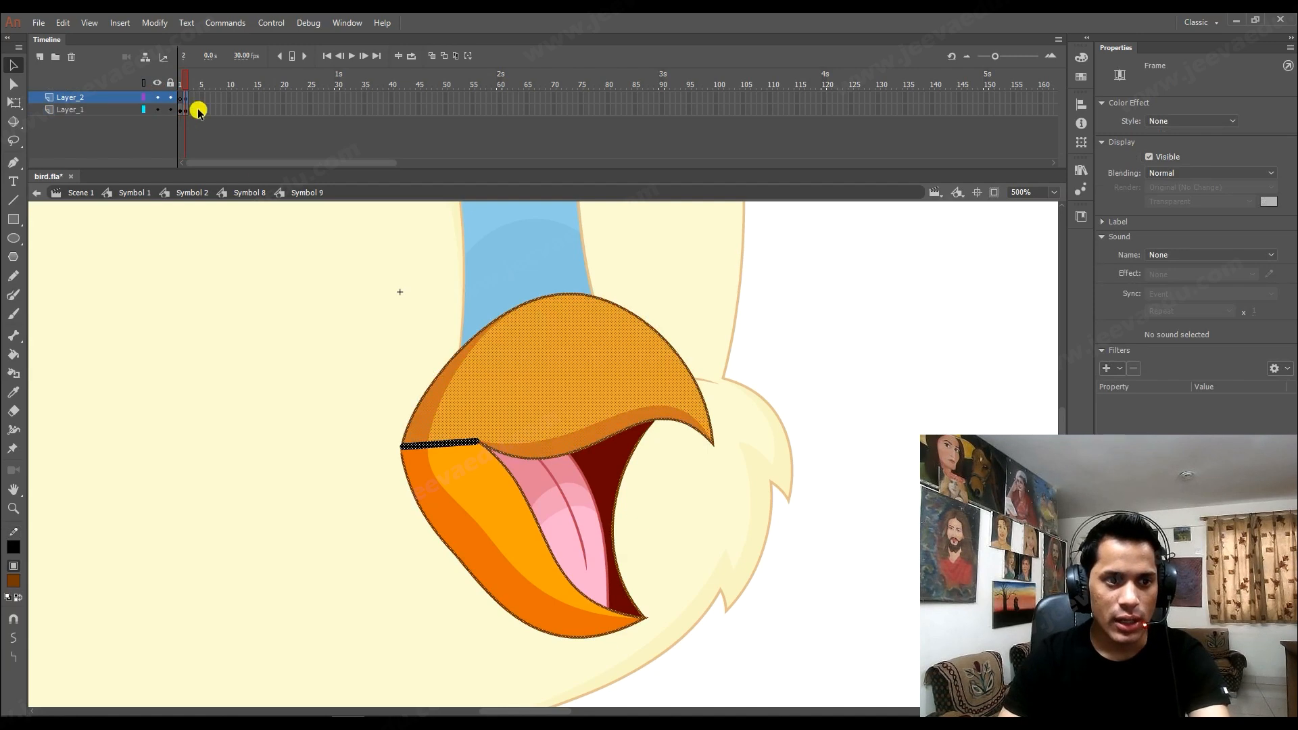
{"action": "left_click", "coordinate": [477, 446]}
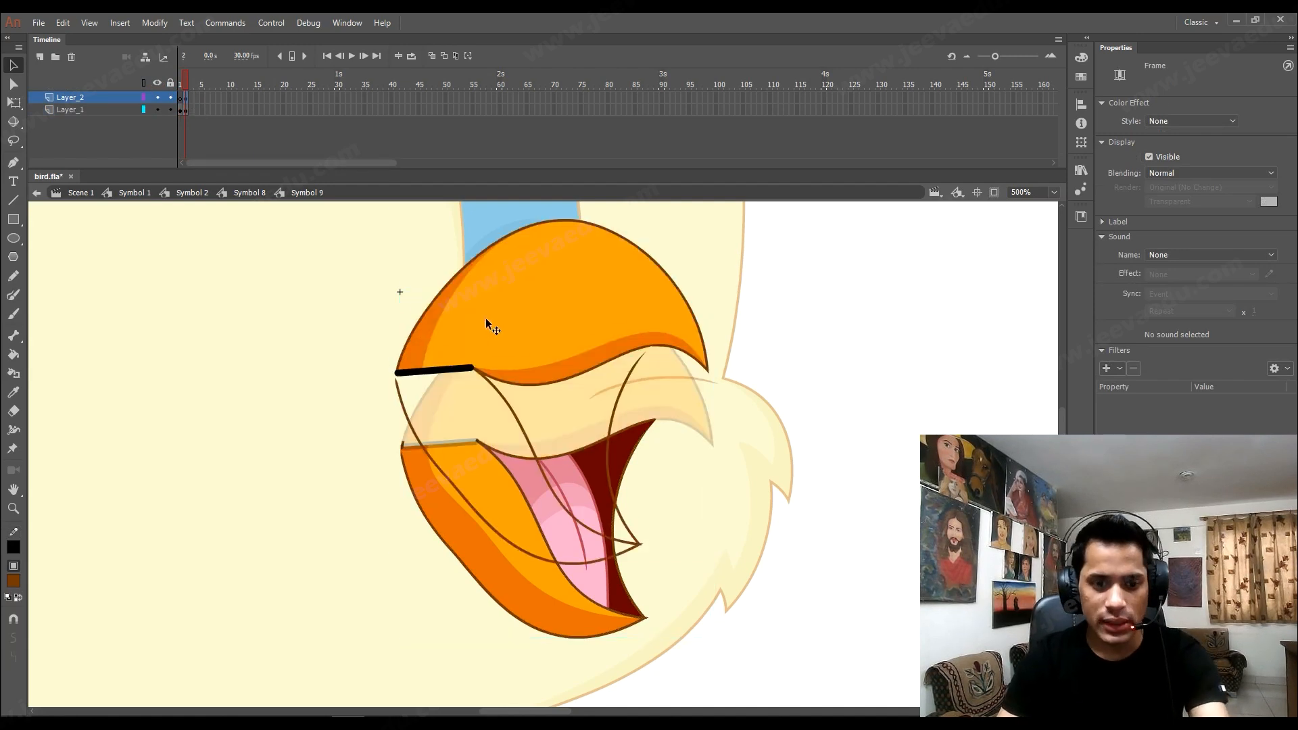
{"action": "double_click", "coordinate": [497, 383]}
{"action": "left_click", "coordinate": [418, 495]}
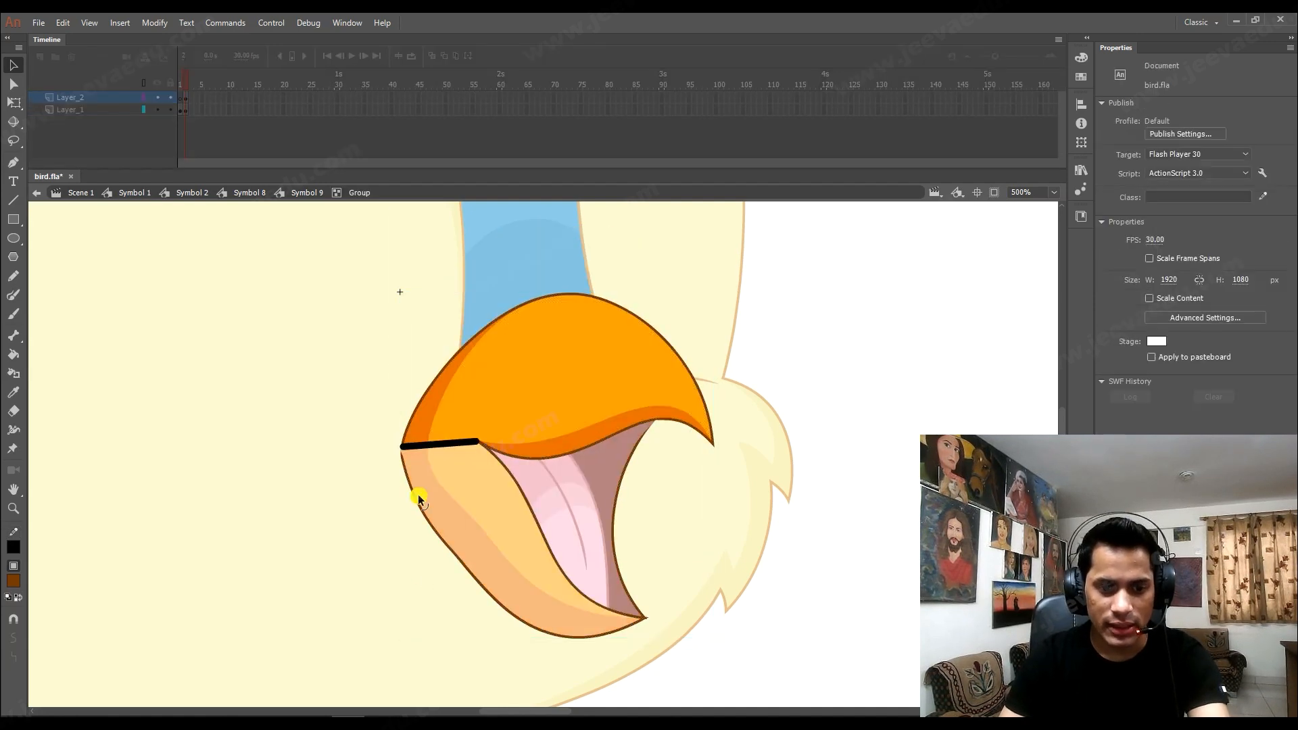
Erase through the brown outline at both ends of the black dividing line and delete the lower-beak outline from the group.
{"action": "key", "text": "e"}
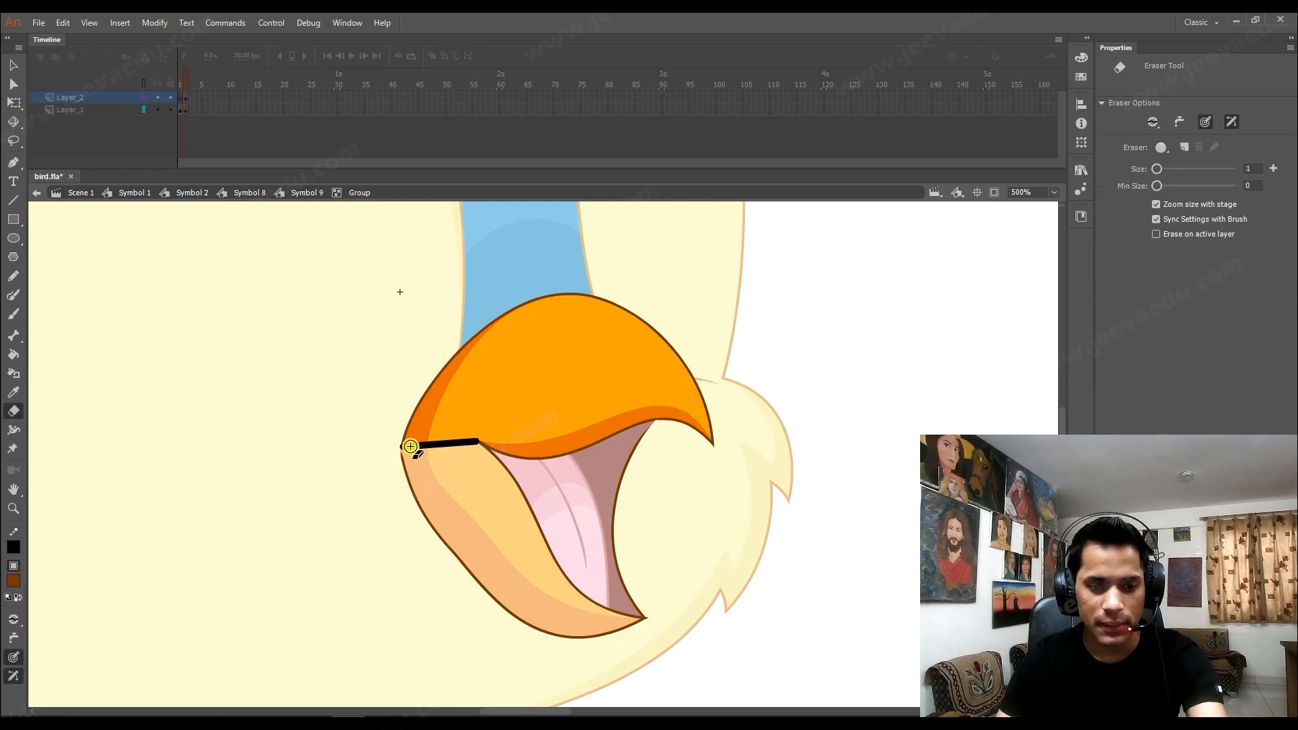
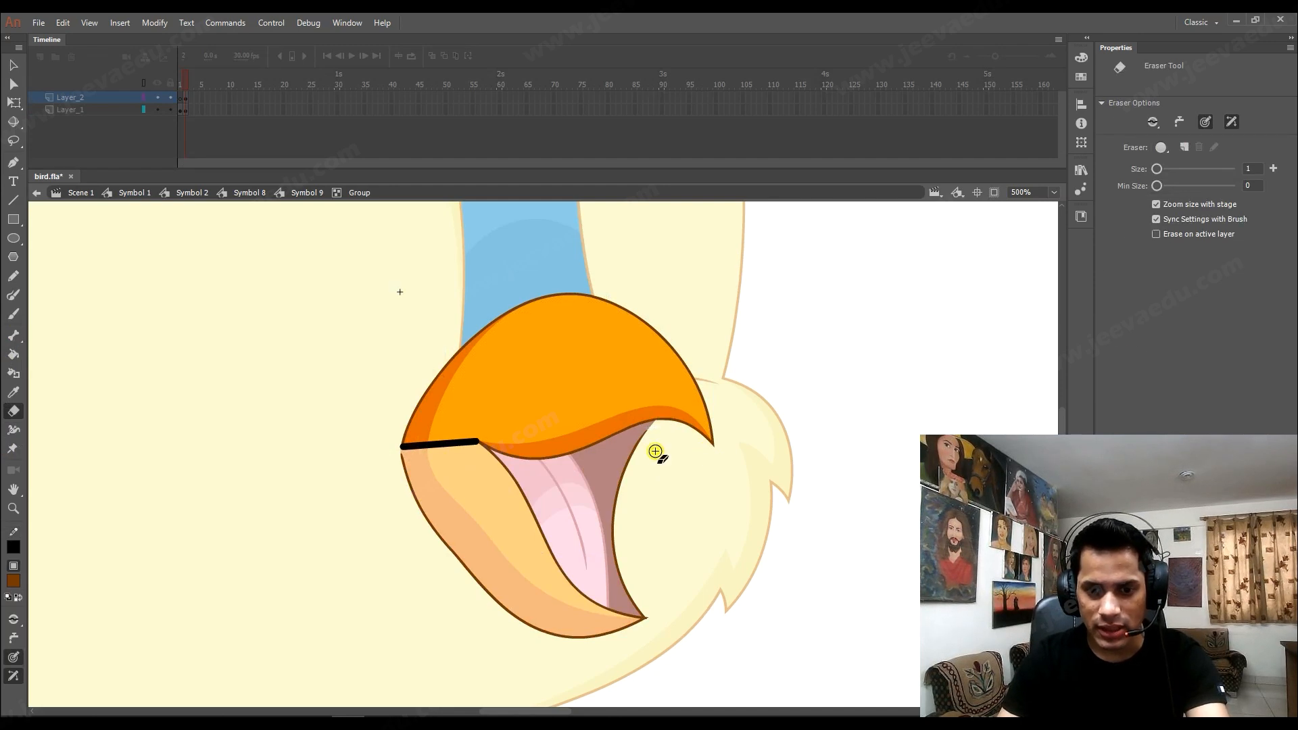
{"action": "key", "text": "v"}
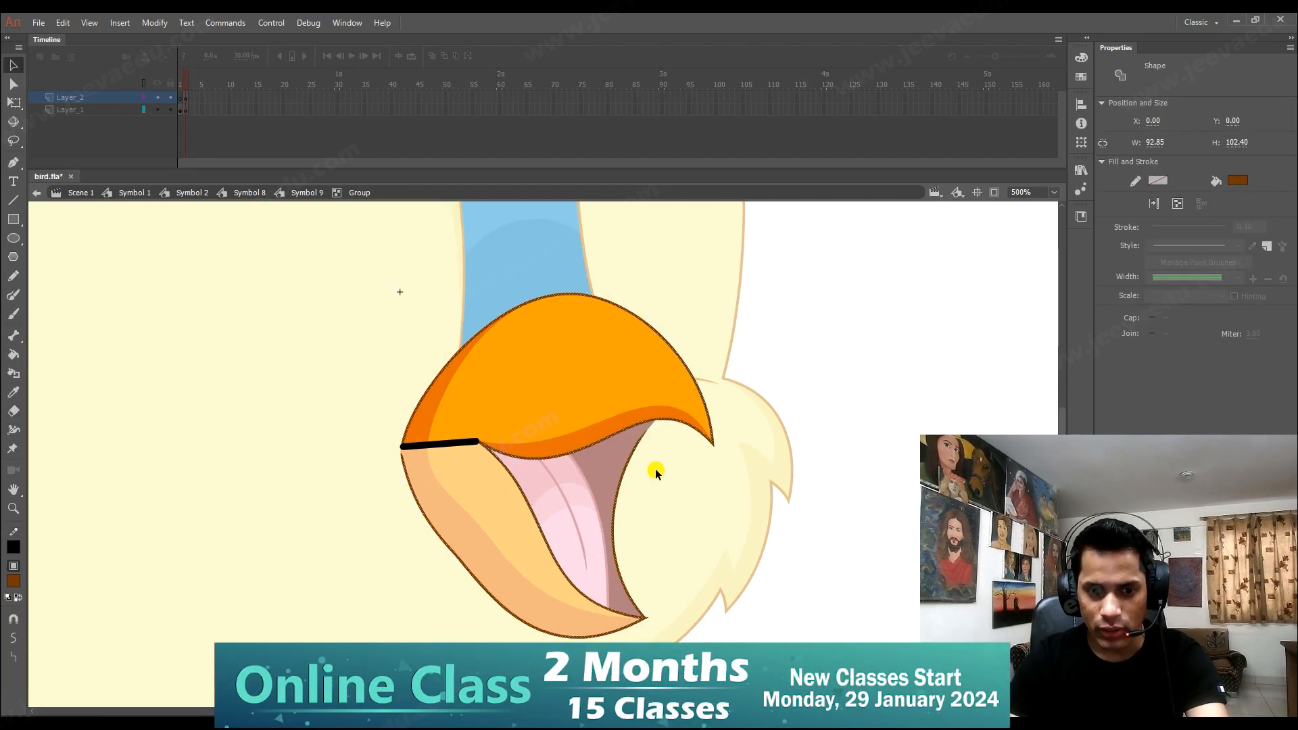
{"action": "left_click", "coordinate": [669, 495]}
{"action": "key", "text": "ctrl+equal"}
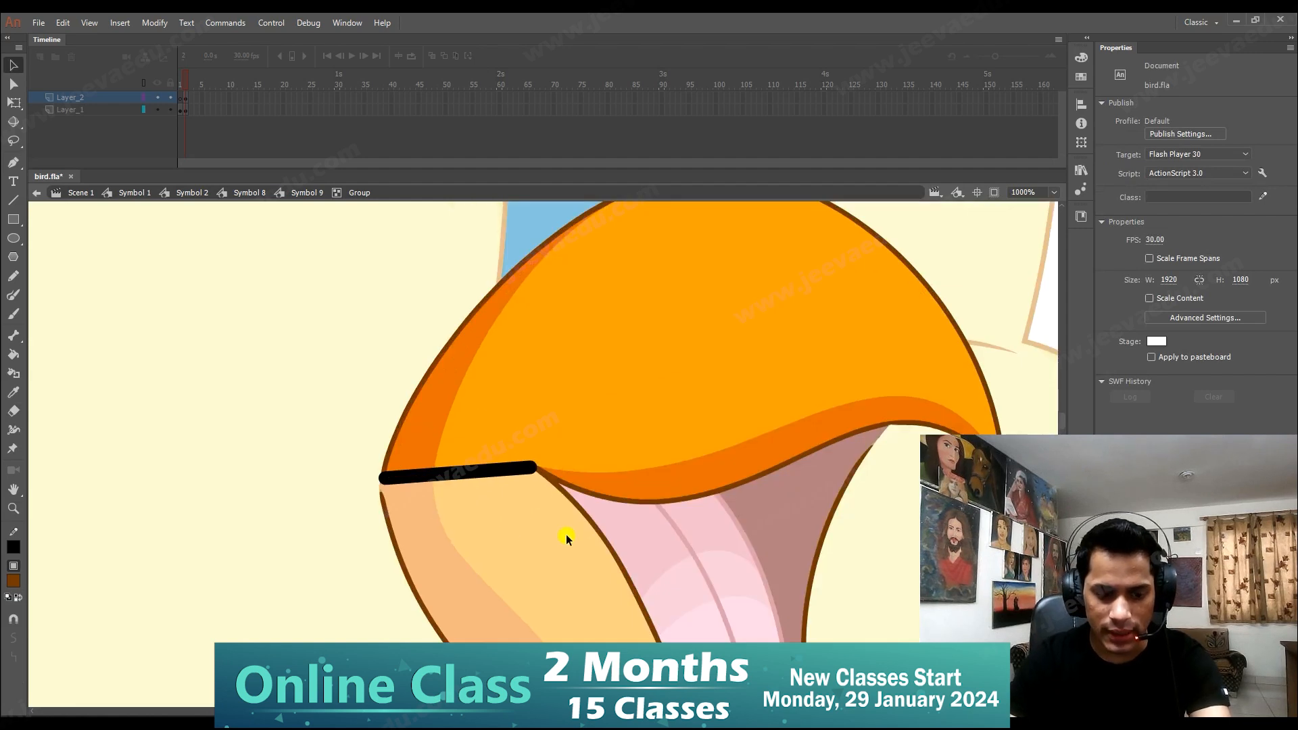
{"action": "key", "text": "e"}
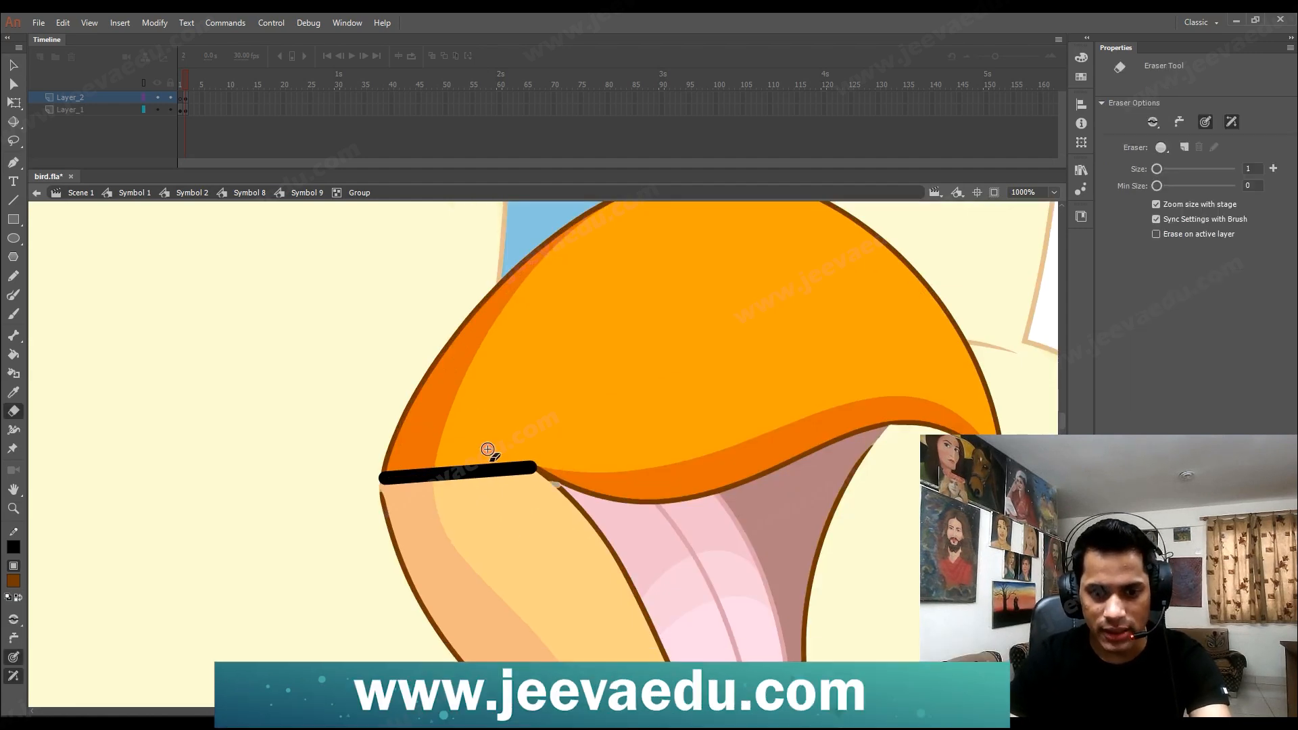
{"action": "key", "text": "v"}
{"action": "double_click", "coordinate": [578, 510]}
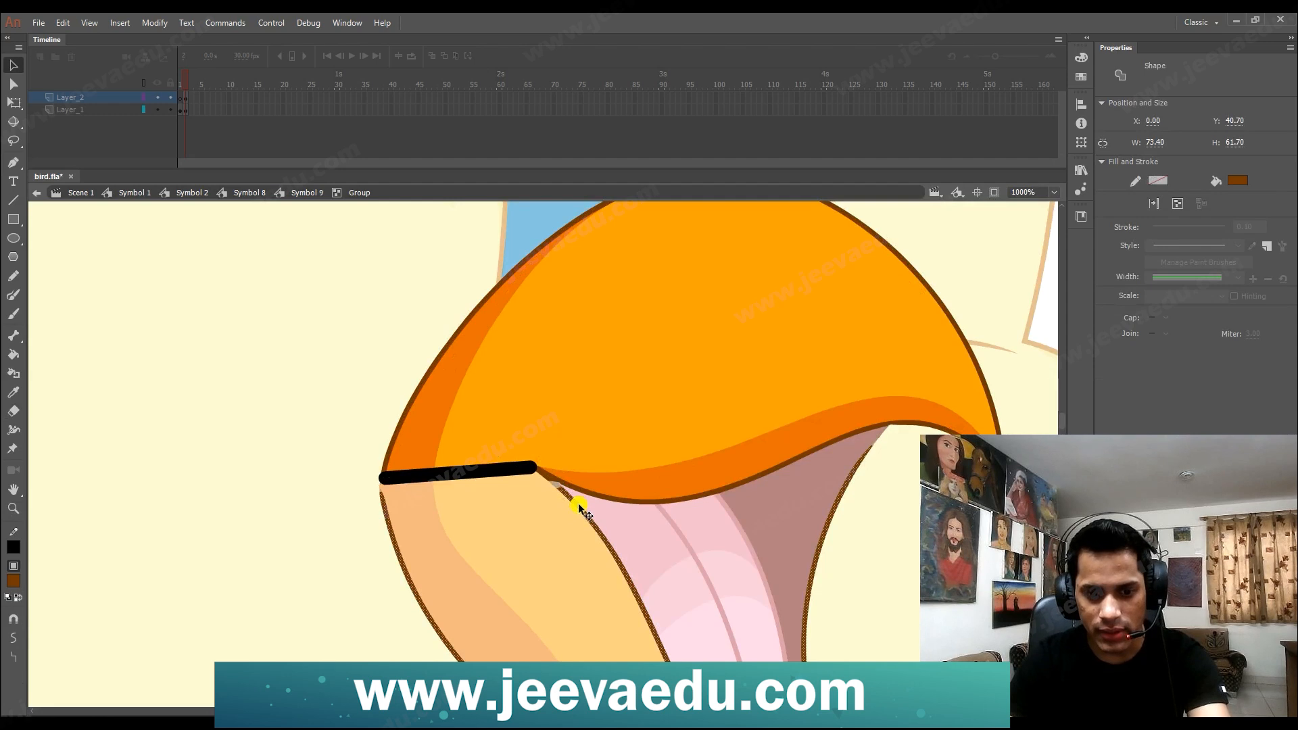
{"action": "key", "text": "Escape"}
{"action": "key", "text": "ctrl+minus"}
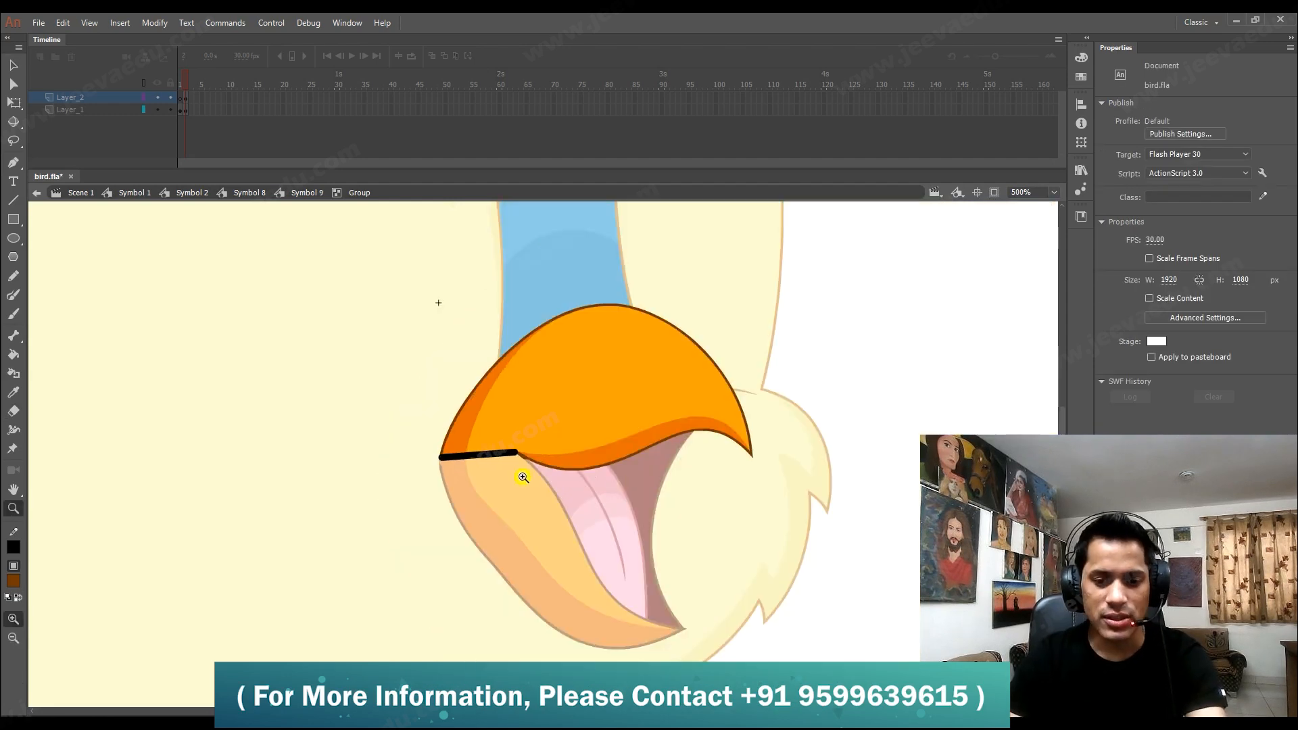
Delete the black dividing line from the upper-beak group and return to the parent symbol.
{"action": "left_click", "coordinate": [508, 451]}
{"action": "key", "text": "Delete"}
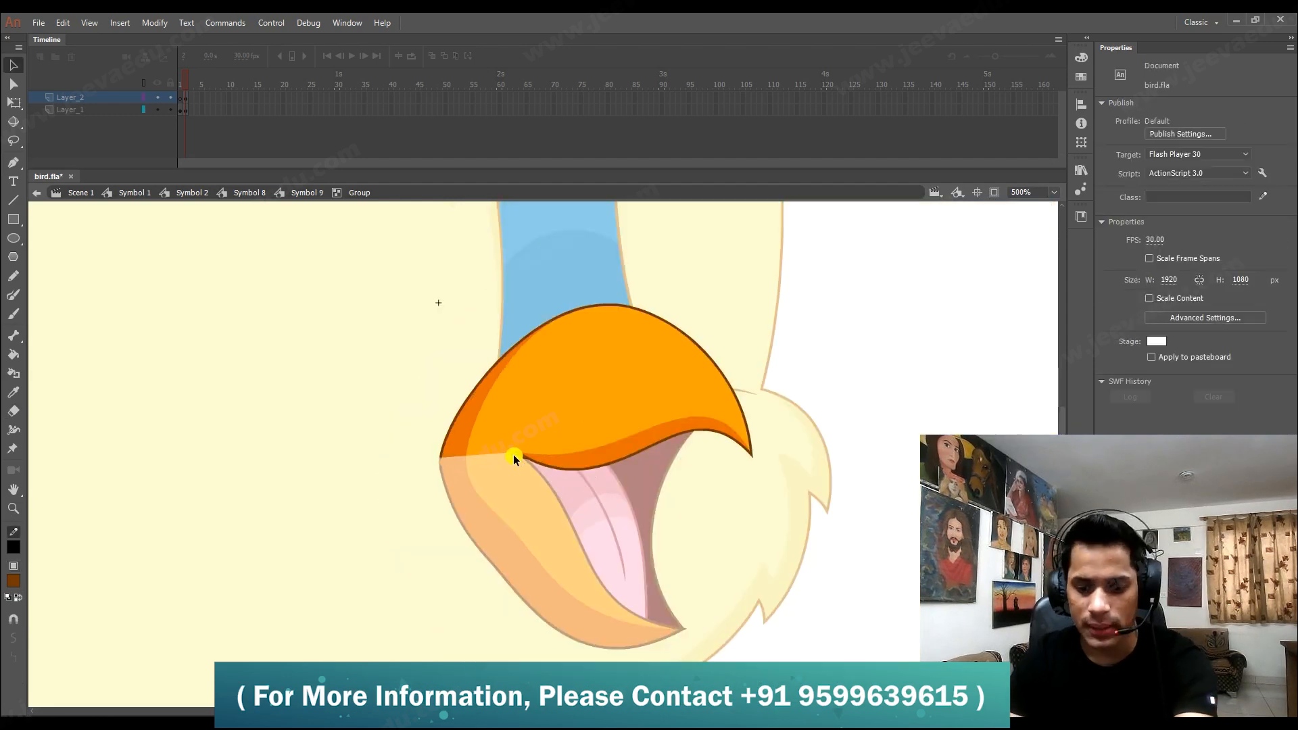
{"action": "left_click", "coordinate": [632, 427], "text": "ctrl+shift"}
{"action": "left_click_drag", "start_coordinate": [693, 356], "coordinate": [342, 554]}
{"action": "double_click", "coordinate": [371, 531]}
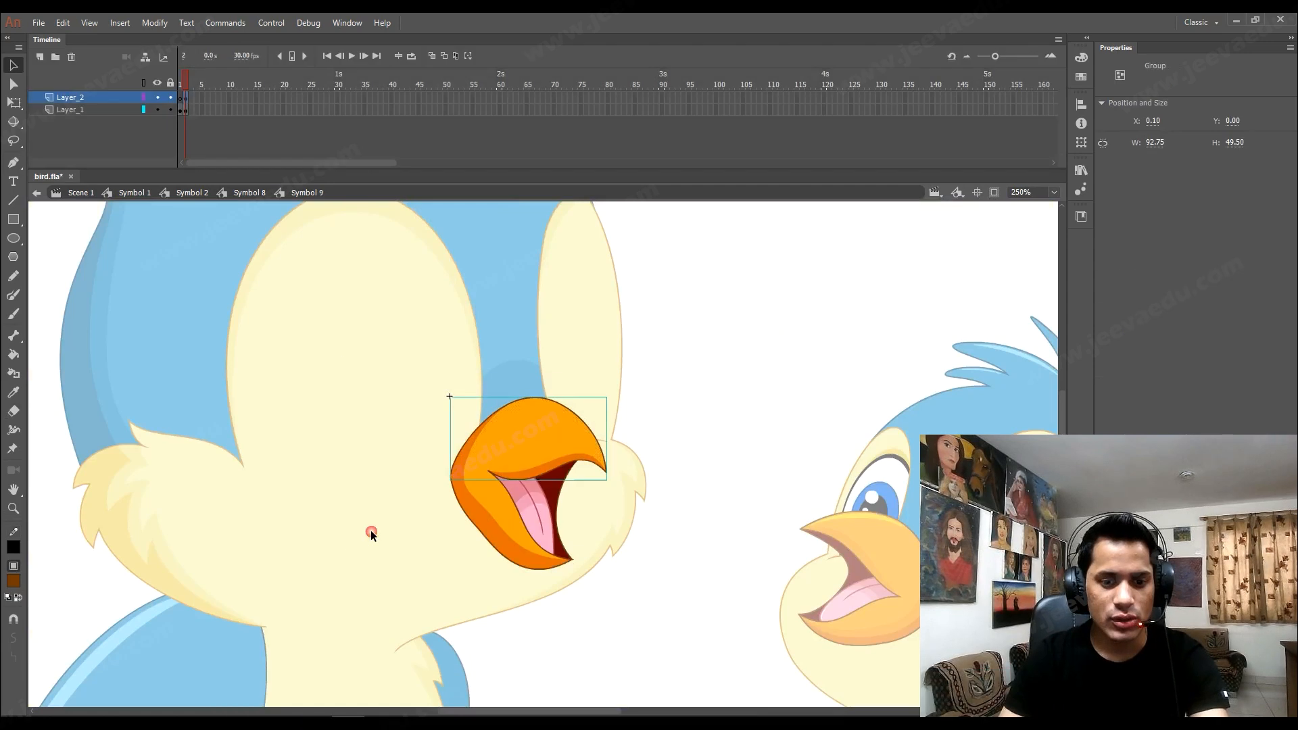
Convert the upper-beak group to a graphic symbol and rotate it downward around the beak's rear corner.
{"action": "key", "text": "F8"}
{"action": "key", "text": "Return"}
{"action": "key", "text": "q"}
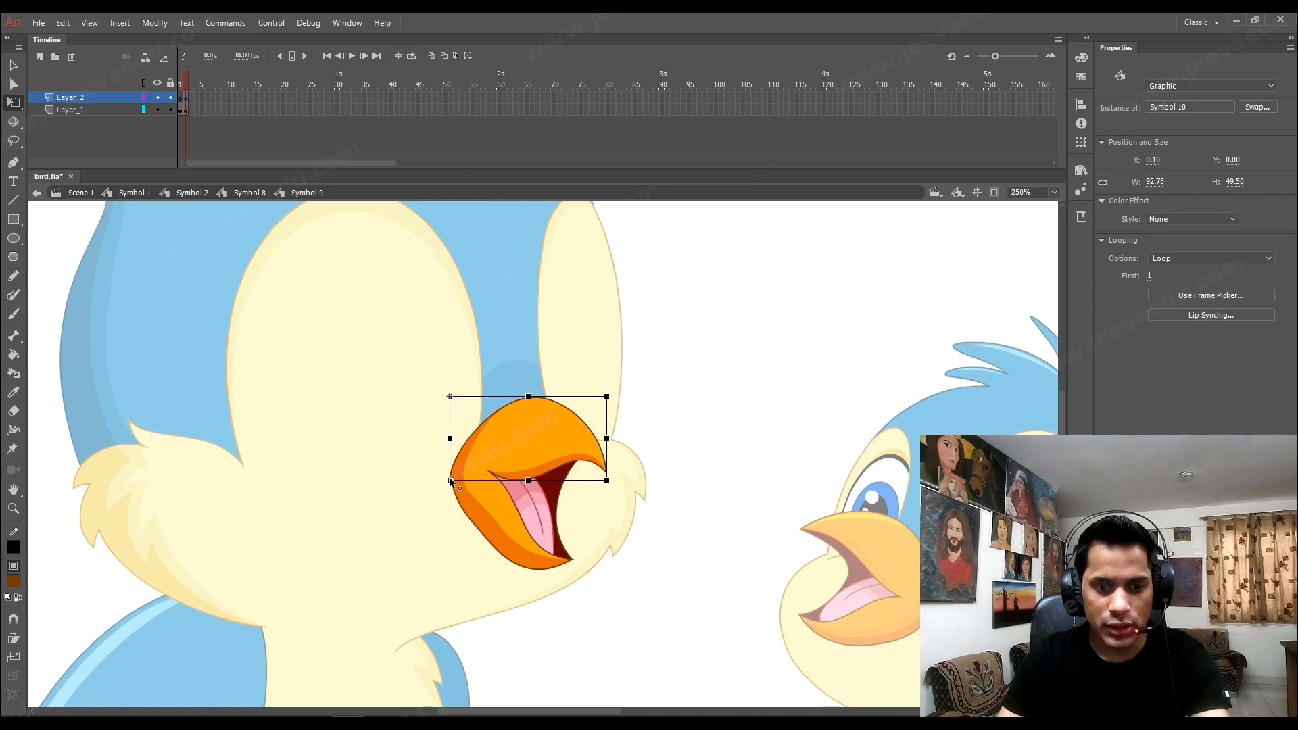
{"action": "left_click_drag", "start_coordinate": [617, 420], "coordinate": [628, 477]}
Select all the lower-beak and mouth artwork on Layer_1 without the upper beak and convert it to a graphic symbol.
{"action": "left_click", "coordinate": [533, 567]}
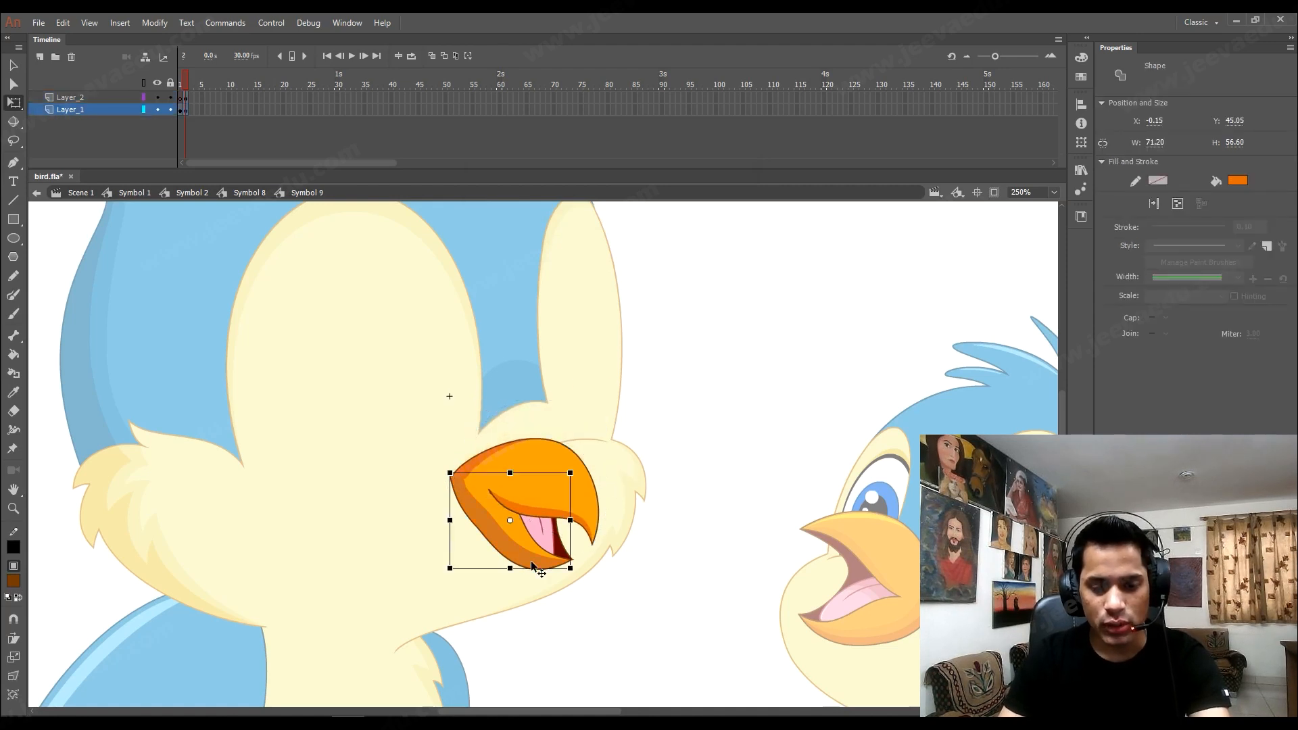
{"action": "left_click_drag", "start_coordinate": [632, 394], "coordinate": [422, 598]}
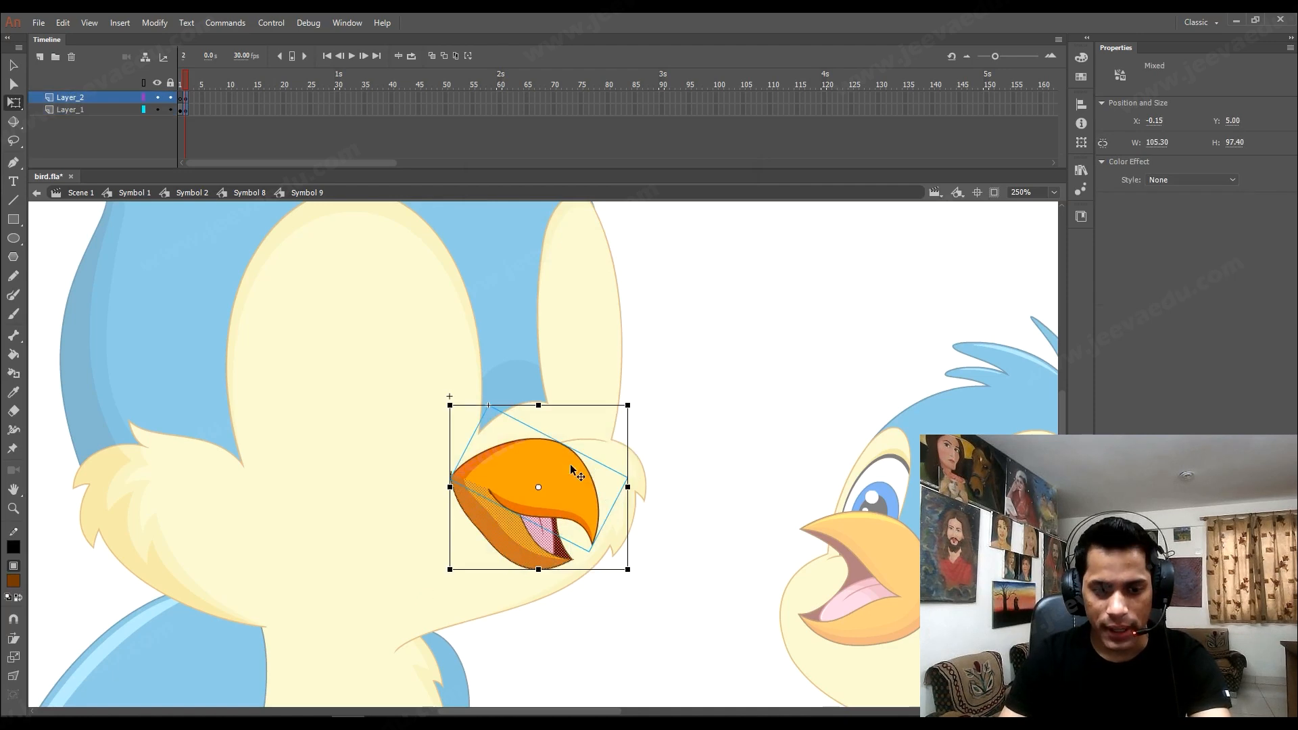
{"action": "left_click", "coordinate": [566, 474]}
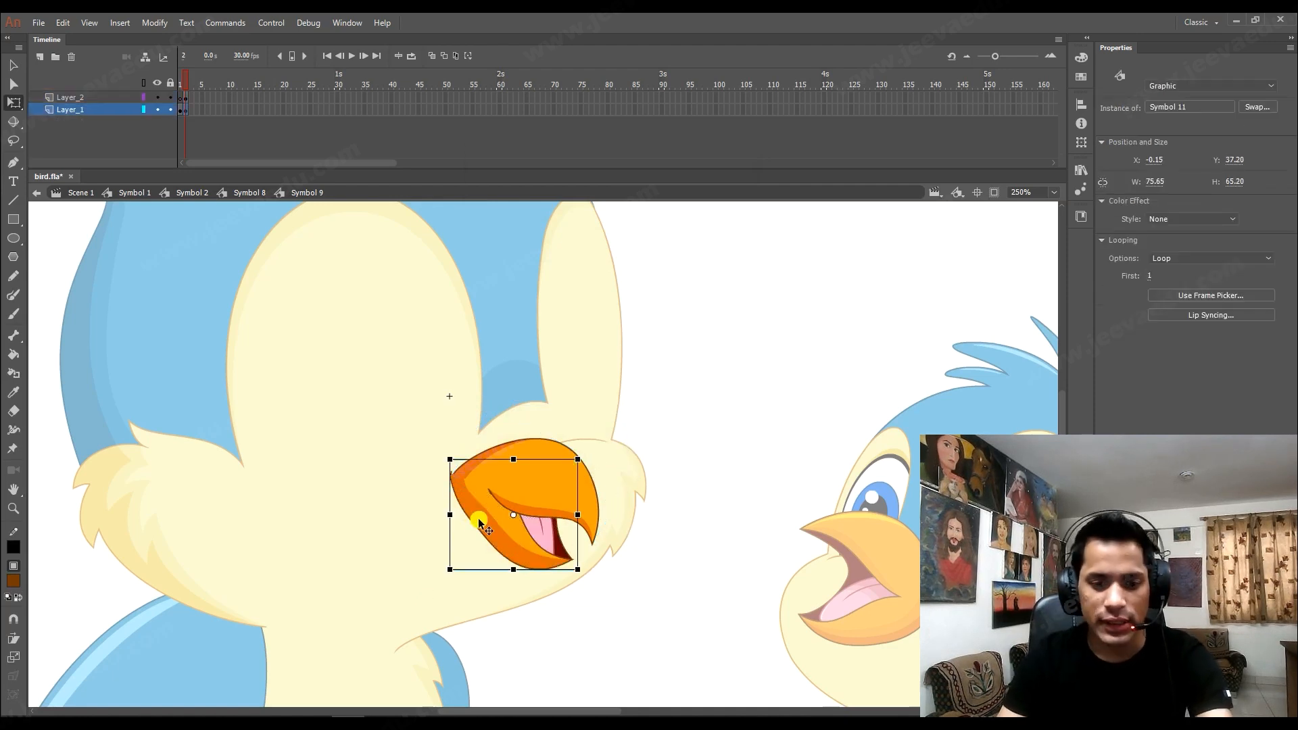
{"action": "left_click_drag", "start_coordinate": [508, 512], "coordinate": [446, 487]}
{"action": "key", "text": "ctrl+z"}
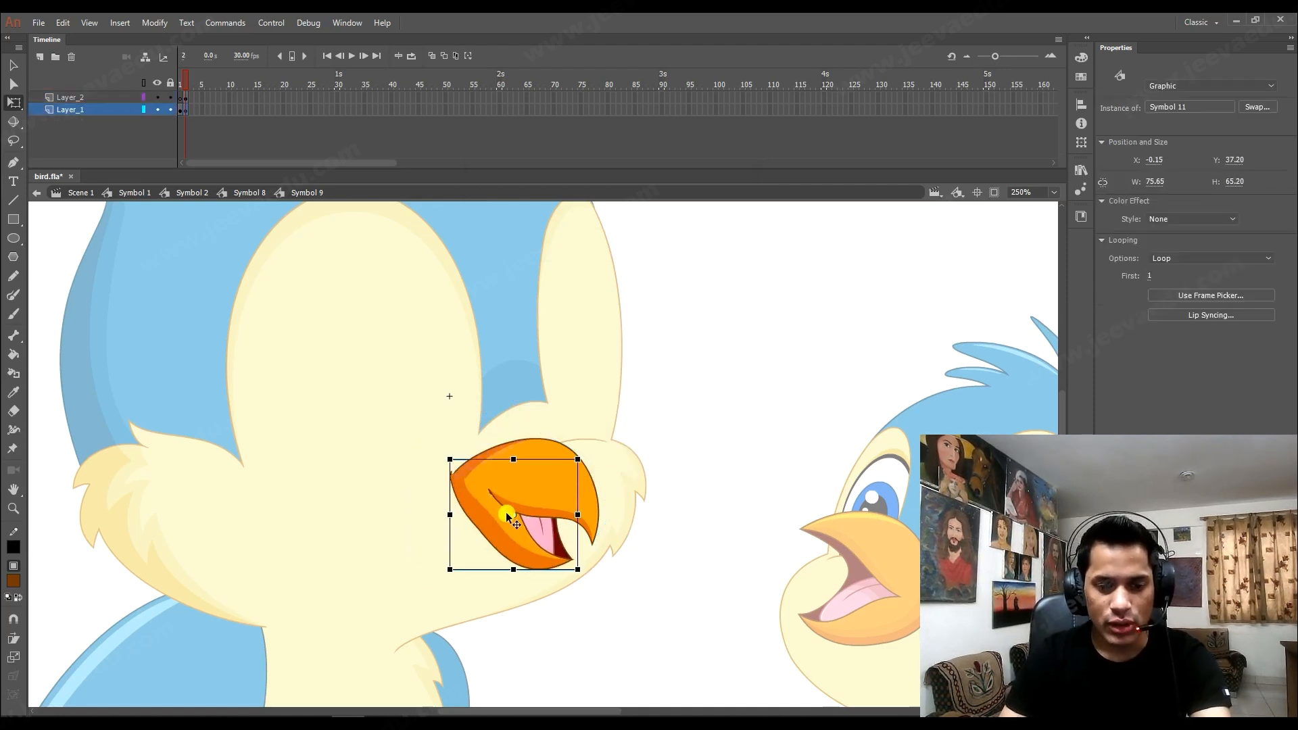
Skew the upper beak slightly backward and rotate it a little to reshape the nearly closed mouth.
{"action": "key", "text": "v"}
{"action": "left_click", "coordinate": [574, 492]}
{"action": "key", "text": "q"}
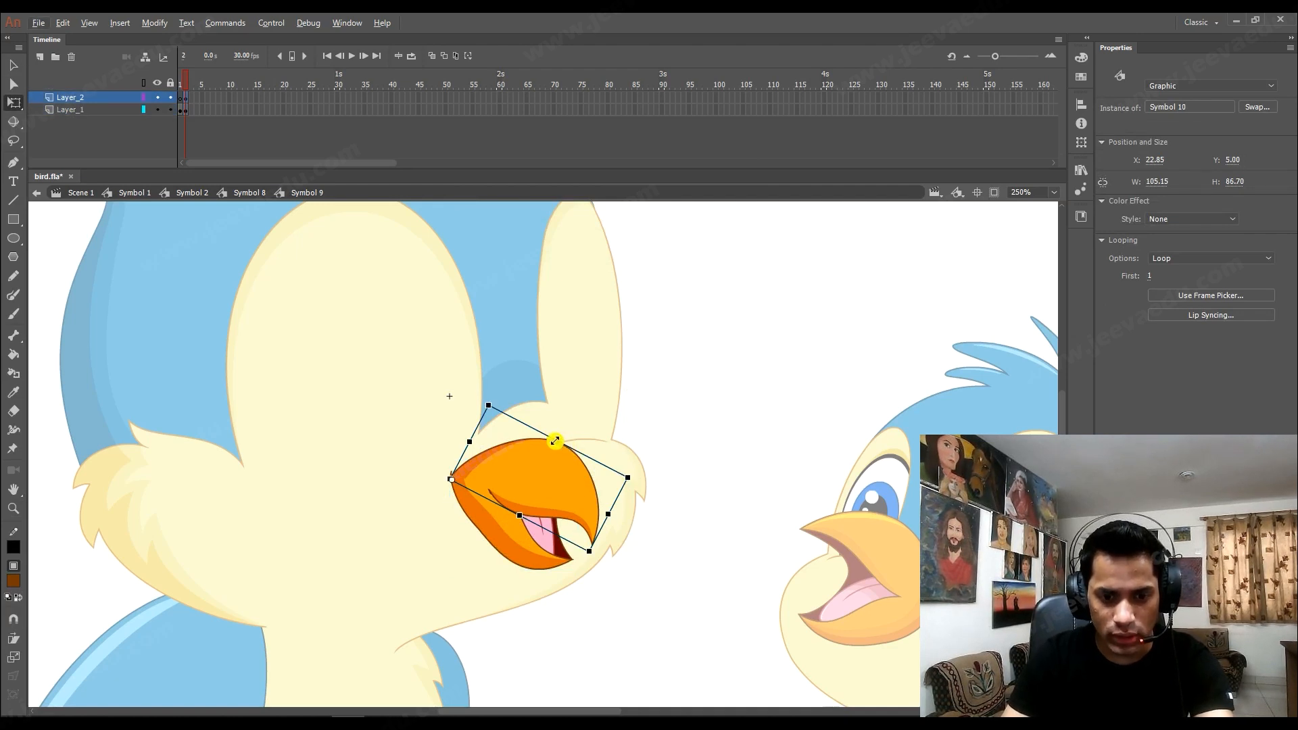
{"action": "left_click_drag", "start_coordinate": [559, 441], "coordinate": [544, 434]}
{"action": "left_click_drag", "start_coordinate": [622, 482], "coordinate": [621, 468]}
Rotate the lower beak upward around its rear corner, then rotate the upper beak down over it to close the mouth.
{"action": "left_click", "coordinate": [553, 555]}
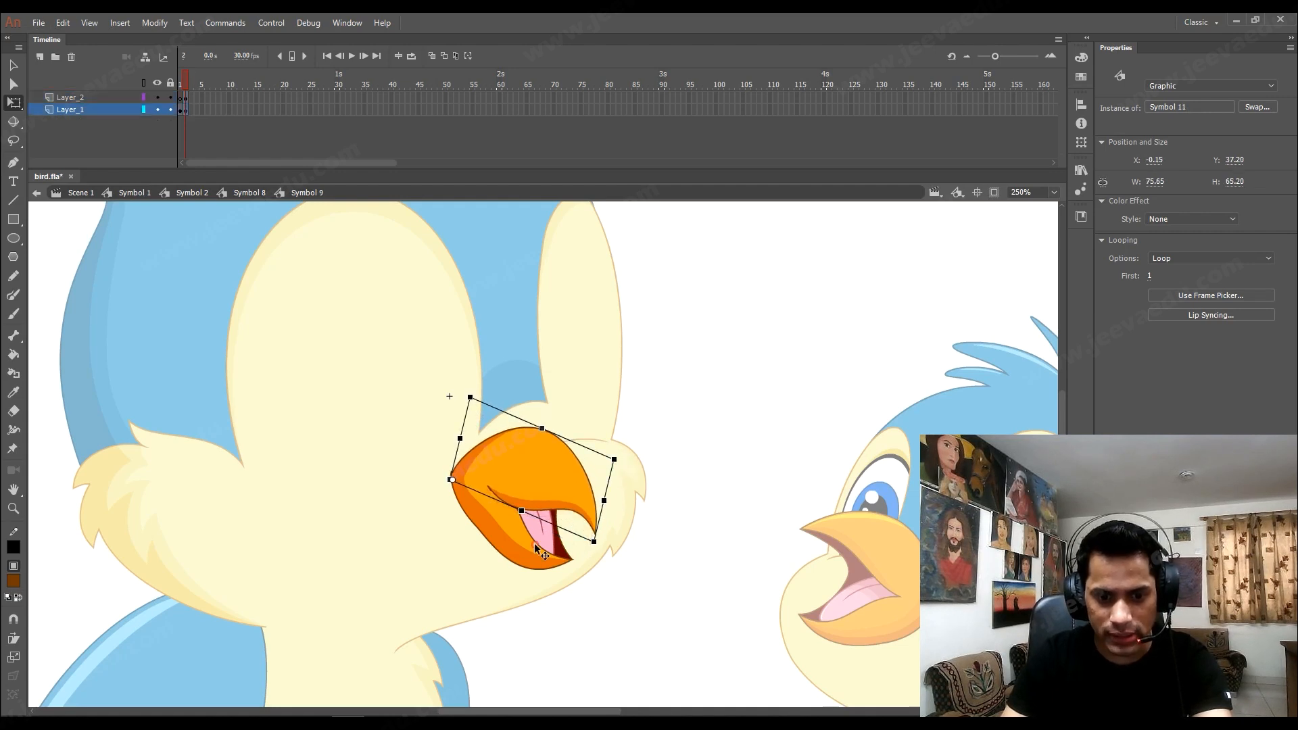
{"action": "left_click_drag", "start_coordinate": [594, 571], "coordinate": [597, 545]}
{"action": "key", "text": "ctrl+z"}
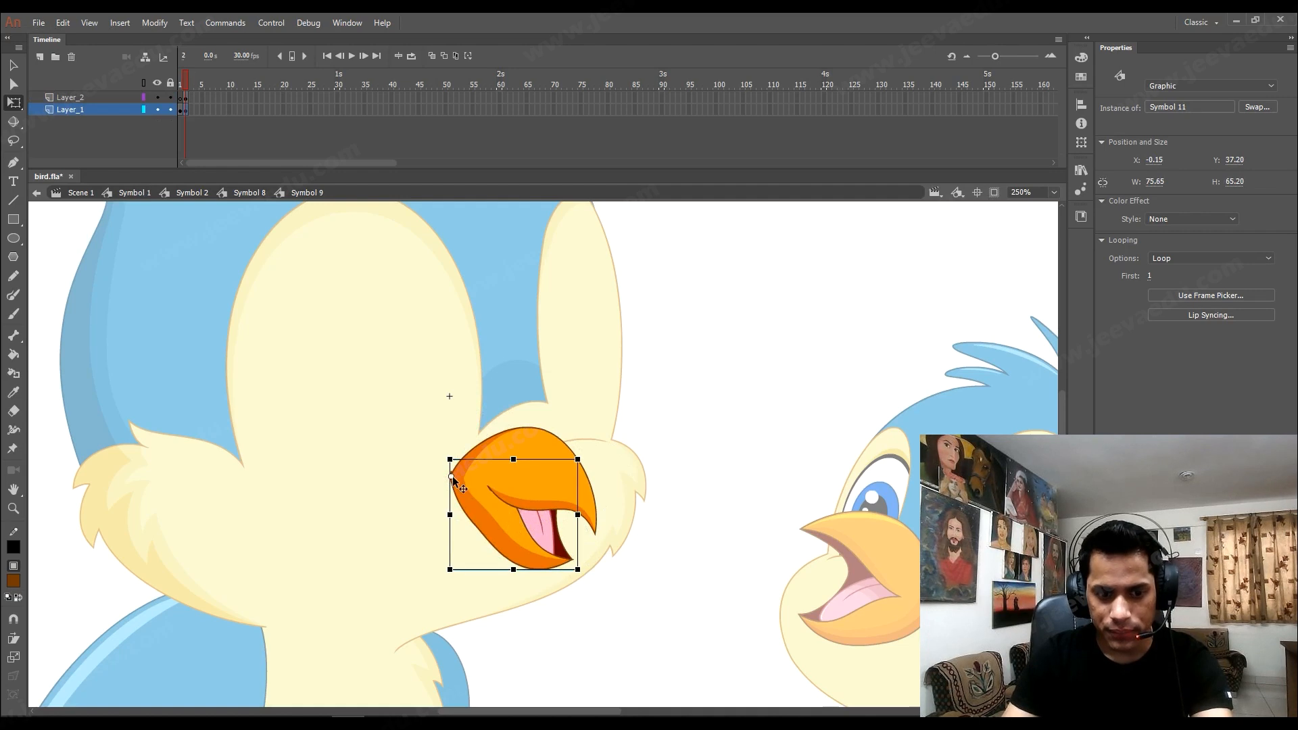
{"action": "left_click_drag", "start_coordinate": [585, 573], "coordinate": [599, 531]}
{"action": "left_click", "coordinate": [596, 499]}
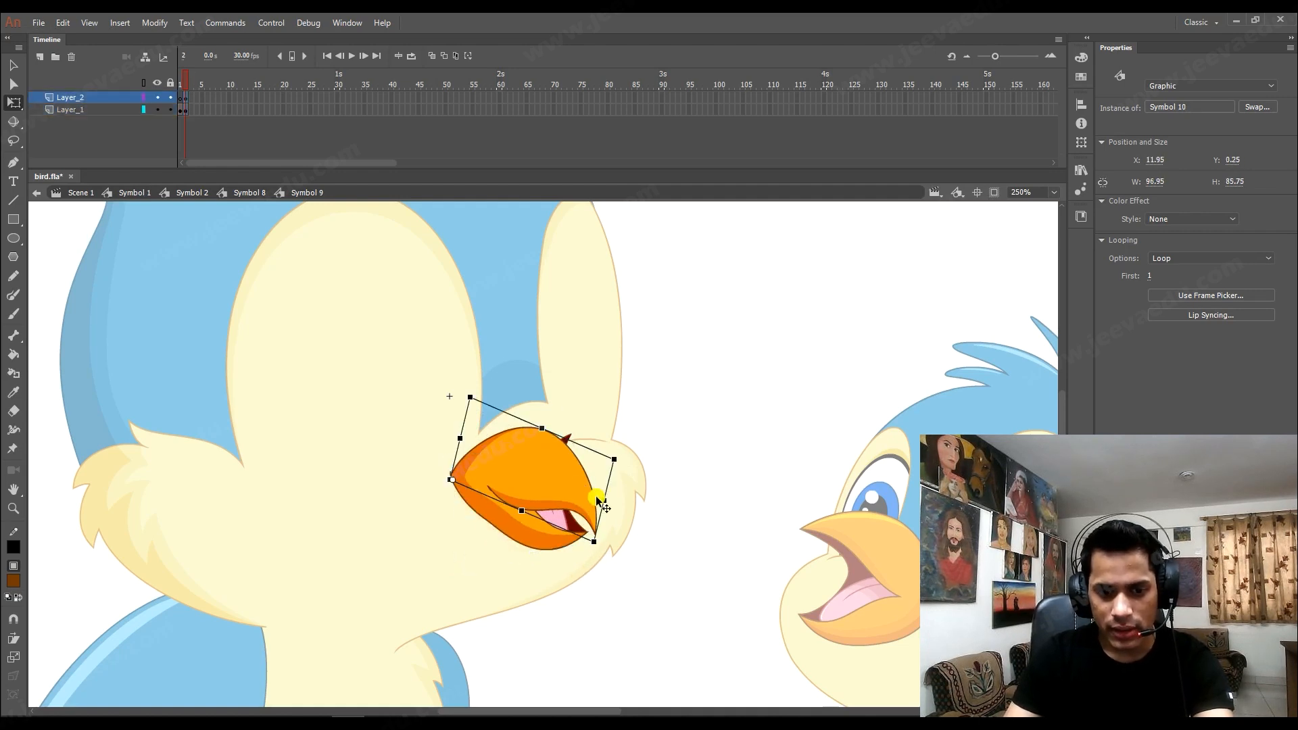
{"action": "left_click_drag", "start_coordinate": [603, 542], "coordinate": [592, 569]}
Open the lower-beak symbol for editing and delete the mouth's pointed corner that sticks out above the closed upper beak.
{"action": "left_click", "coordinate": [624, 513]}
{"action": "left_click", "coordinate": [534, 472]}
{"action": "left_click", "coordinate": [515, 463]}
{"action": "key", "text": "z"}
{"action": "left_click", "coordinate": [520, 460]}
{"action": "key", "text": "v"}
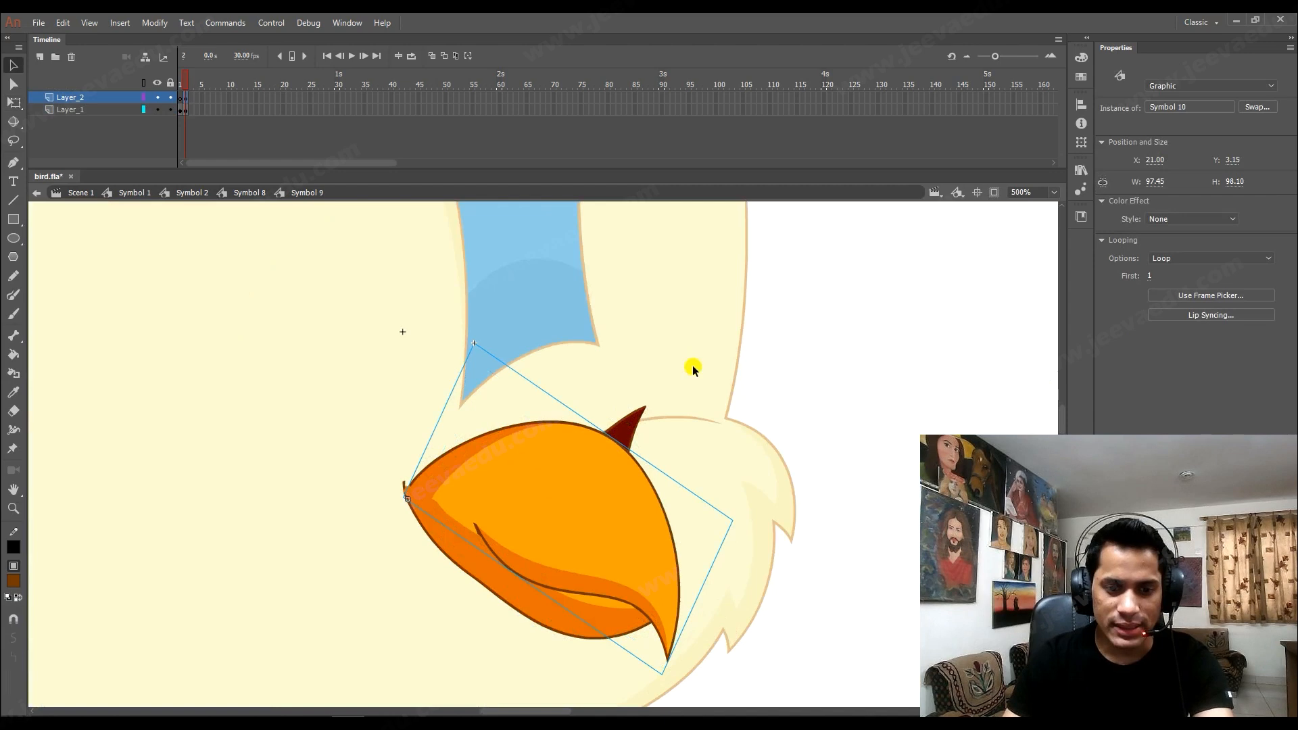
{"action": "double_click", "coordinate": [635, 417]}
{"action": "left_click", "coordinate": [719, 353]}
{"action": "left_click_drag", "start_coordinate": [727, 369], "coordinate": [565, 496]}
{"action": "key", "text": "Delete"}
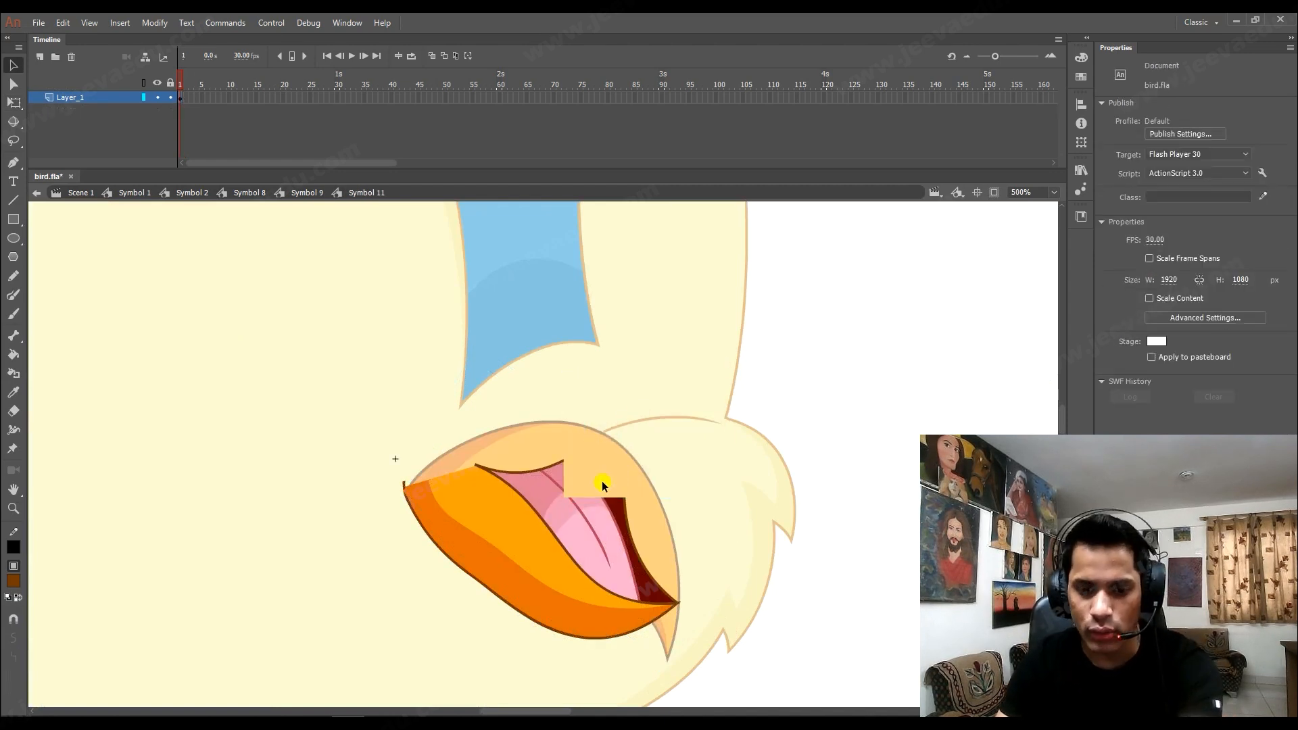
Set the stroke colour to the same brown as the lower beak's outline.
{"action": "key", "text": "z"}
{"action": "left_click", "coordinate": [428, 509]}
{"action": "key", "text": "v"}
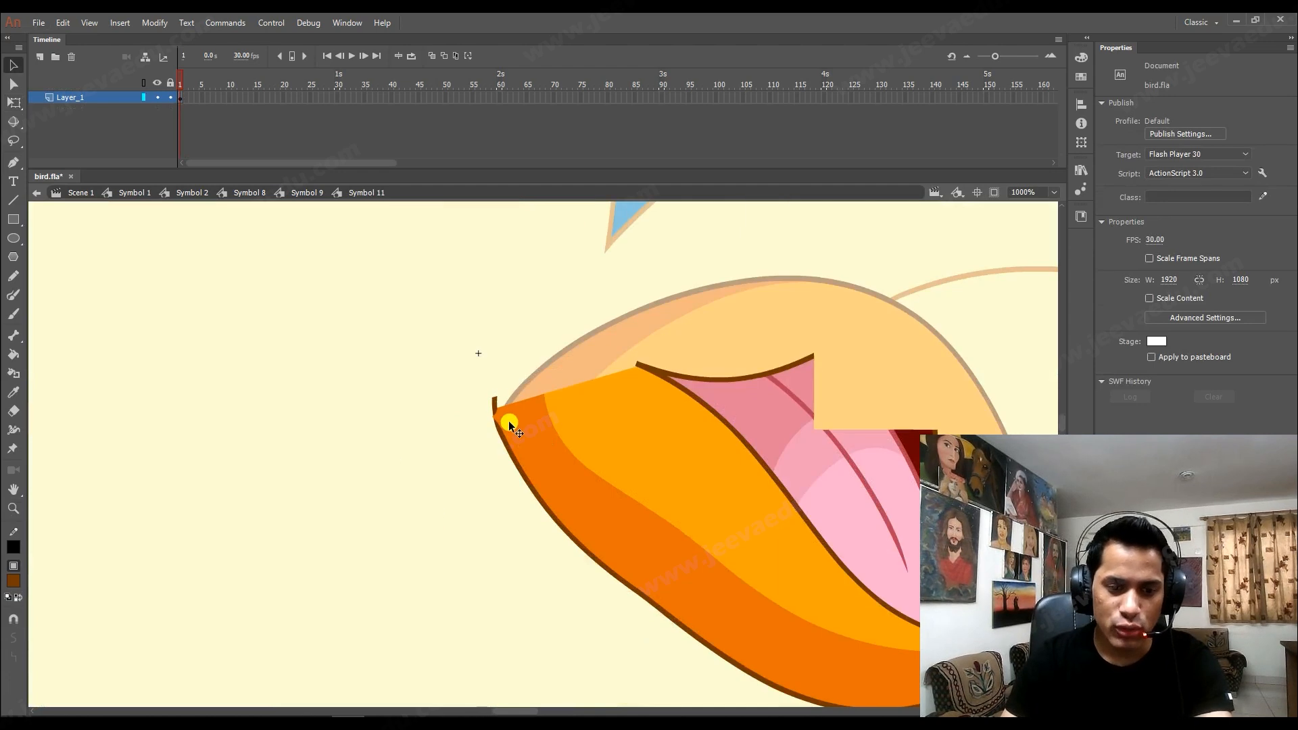
{"action": "double_click", "coordinate": [518, 471]}
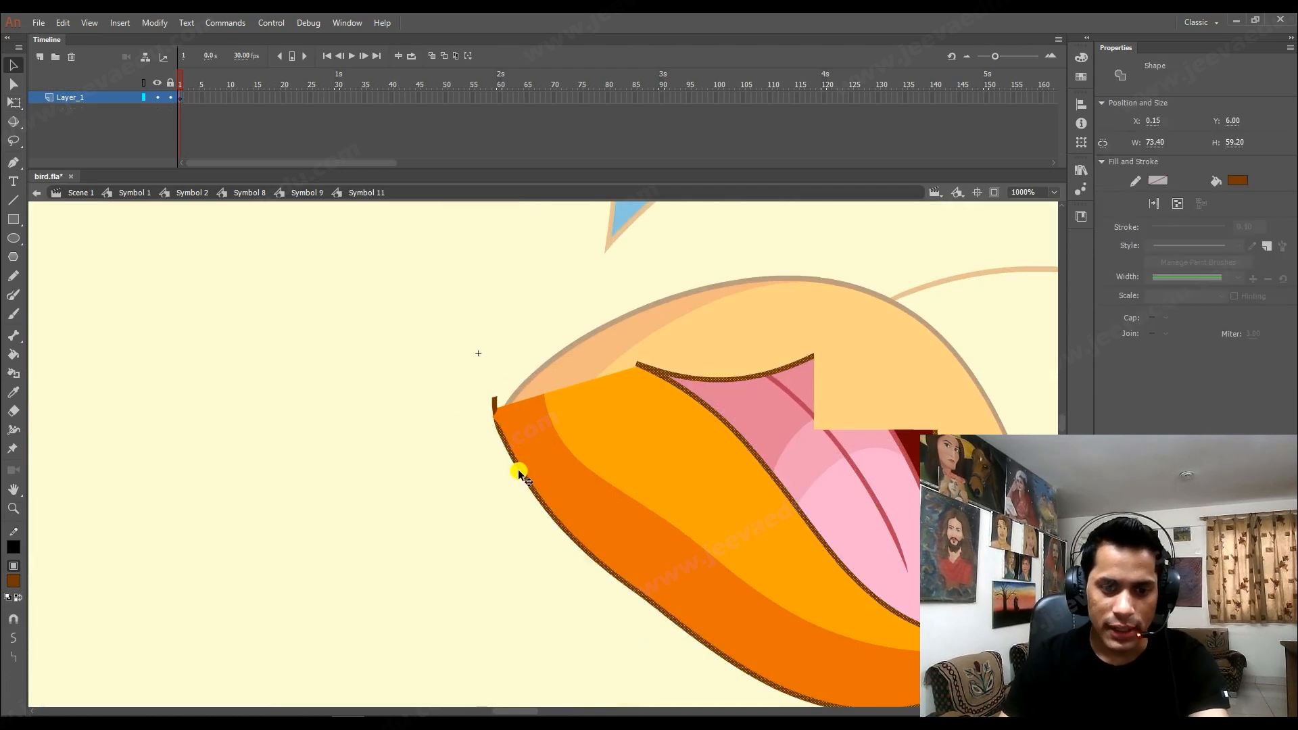
{"action": "left_click", "coordinate": [6, 547]}
{"action": "left_click", "coordinate": [14, 583]}
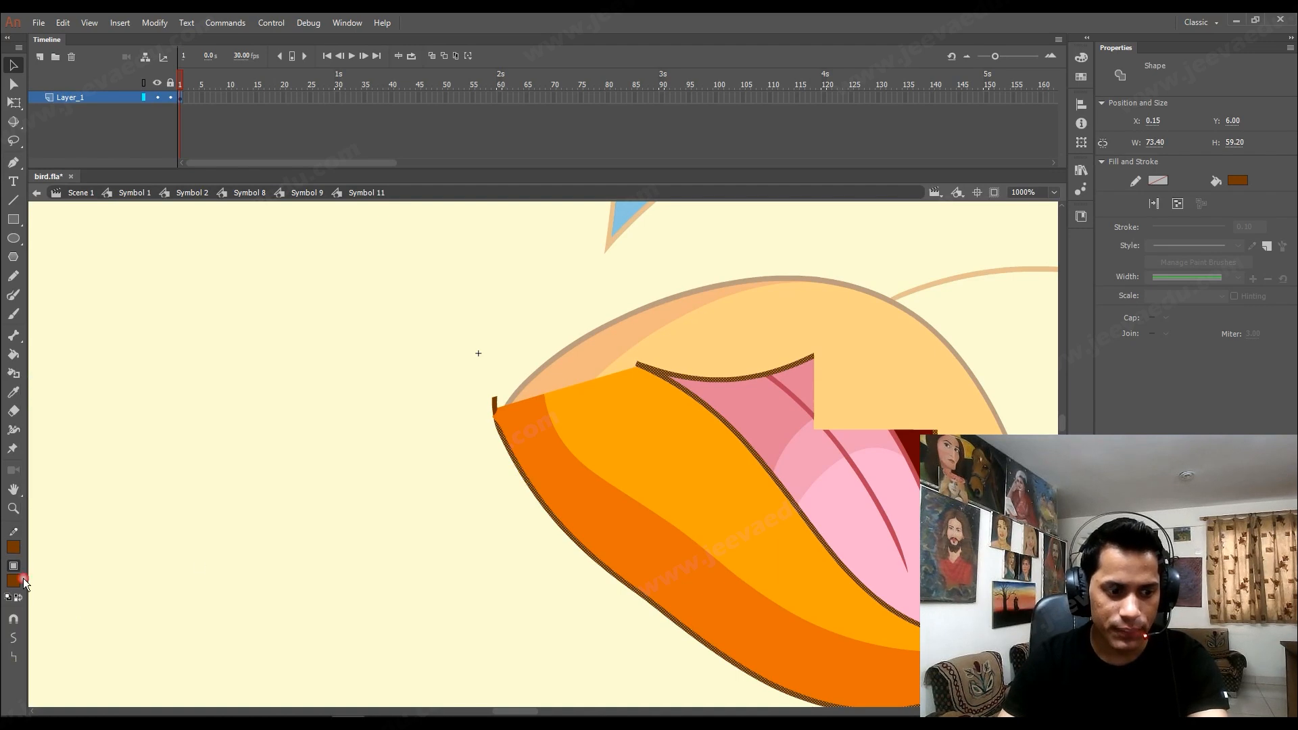
{"action": "left_click", "coordinate": [200, 563]}
Delete the lower beak's brown outline shape and its leftover fragment at the rear corner.
{"action": "double_click", "coordinate": [507, 456]}
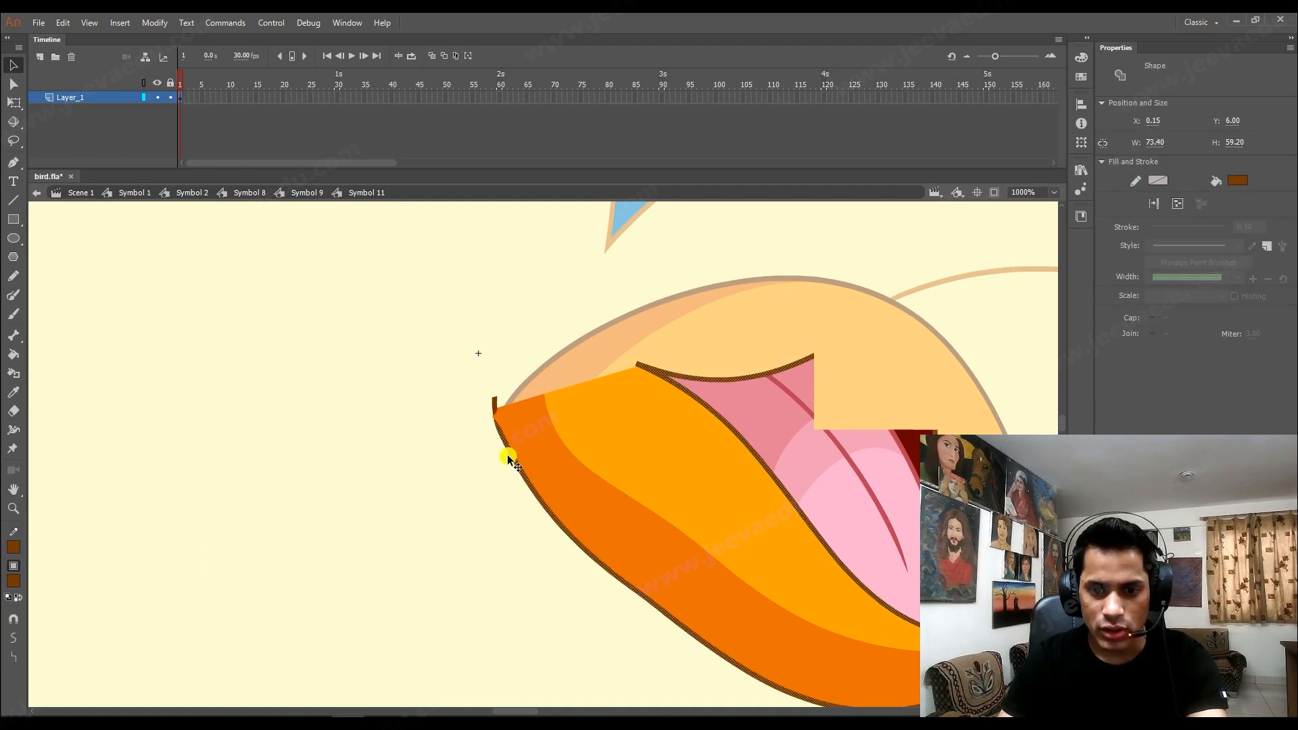
{"action": "key", "text": "Delete"}
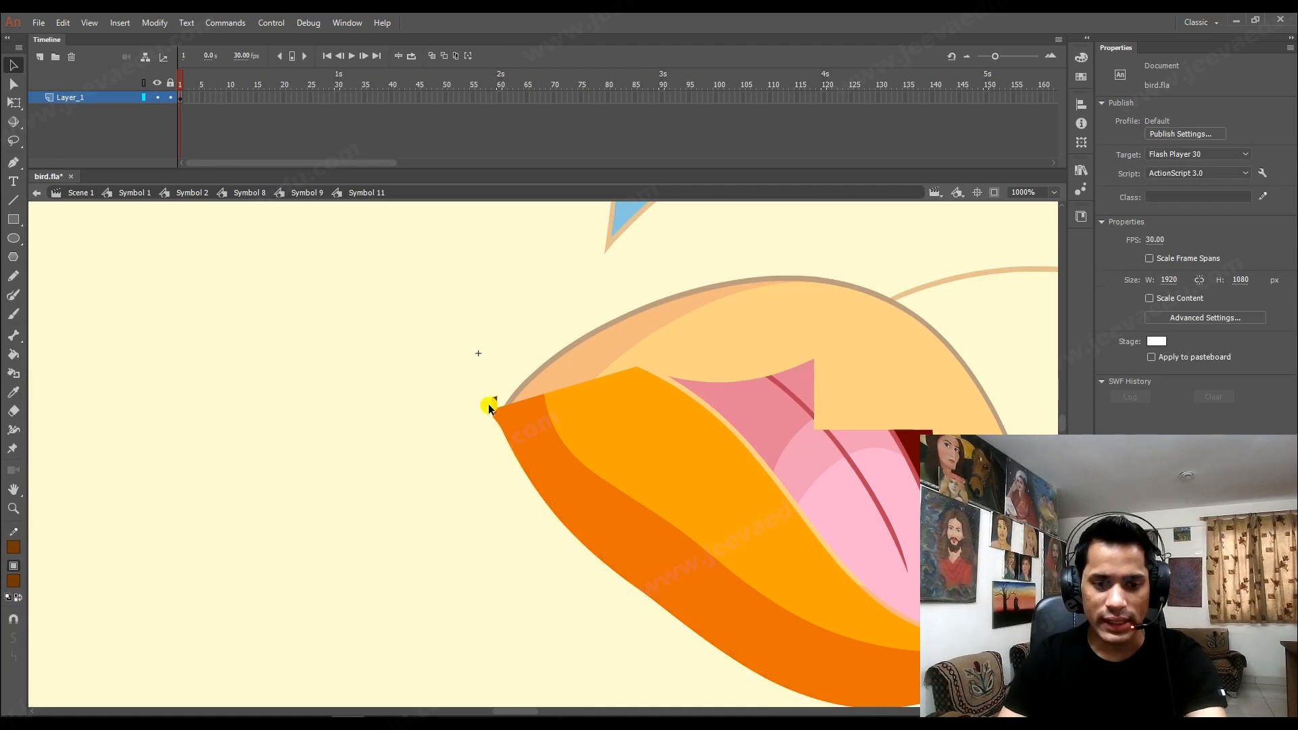
{"action": "left_click", "coordinate": [493, 397]}
{"action": "key", "text": "Delete"}
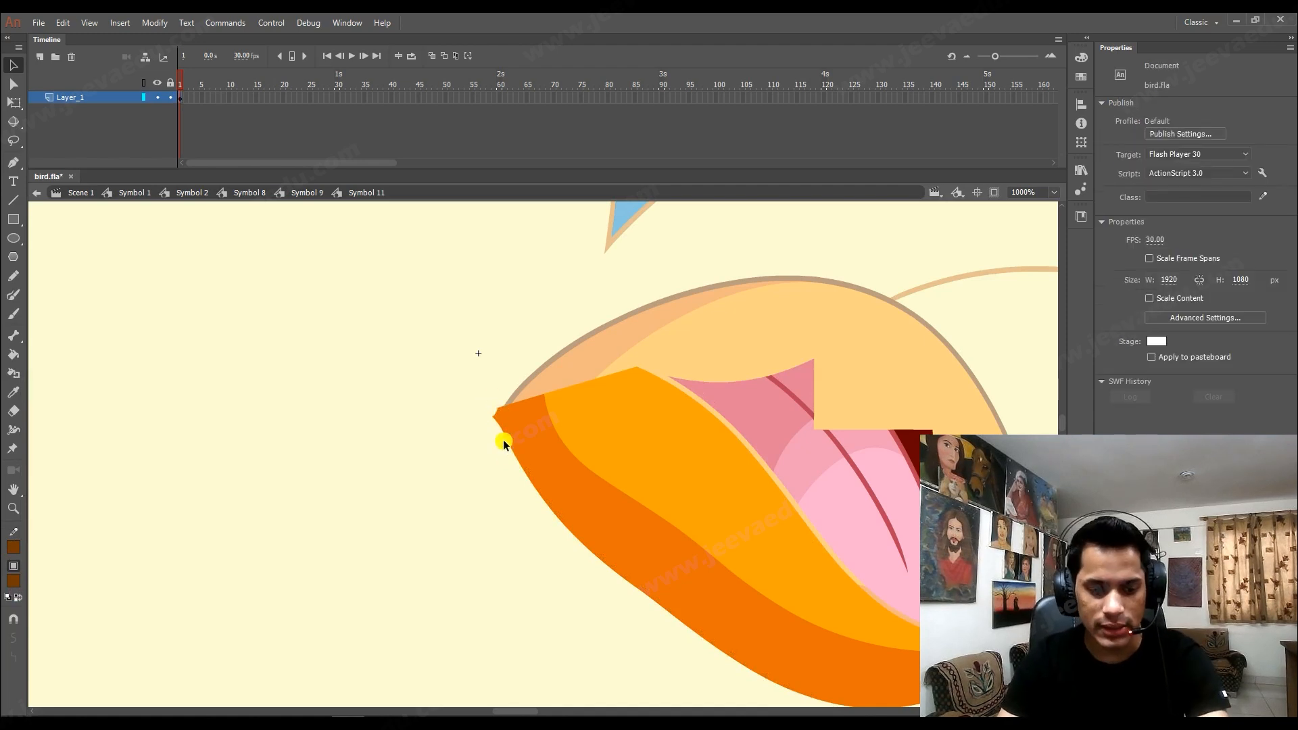
Add a brown stroke along the lower beak's darker orange edge with the Ink Bottle and set its width to 1.
{"action": "key", "text": "s"}
{"action": "left_click", "coordinate": [510, 446]}
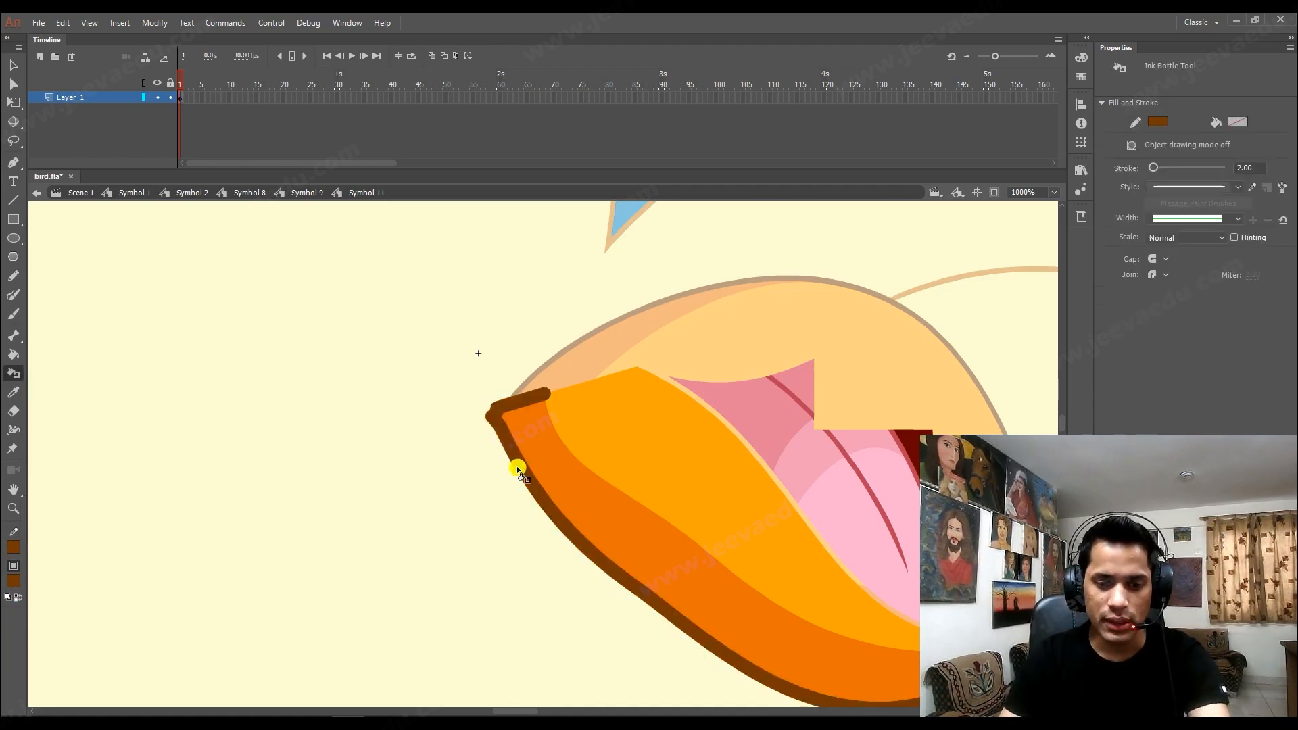
{"action": "key", "text": "v"}
{"action": "double_click", "coordinate": [517, 463]}
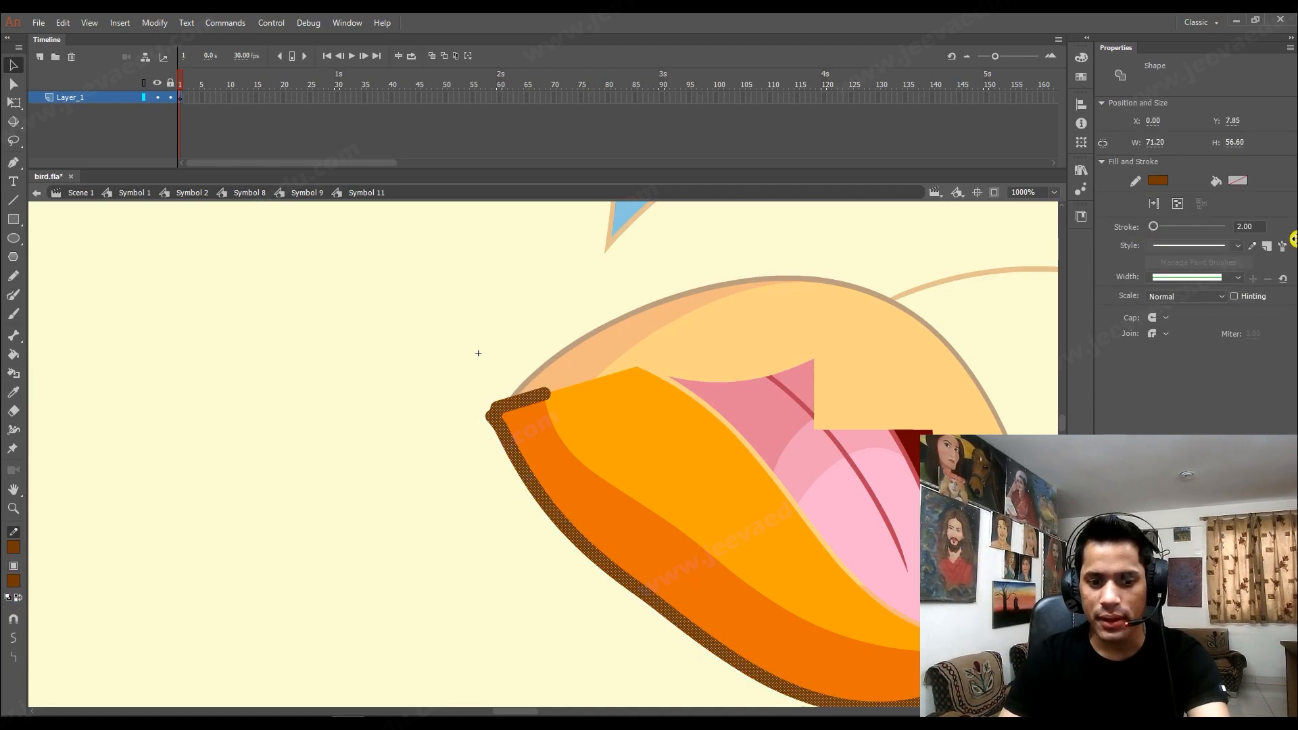
{"action": "left_click", "coordinate": [1249, 226]}
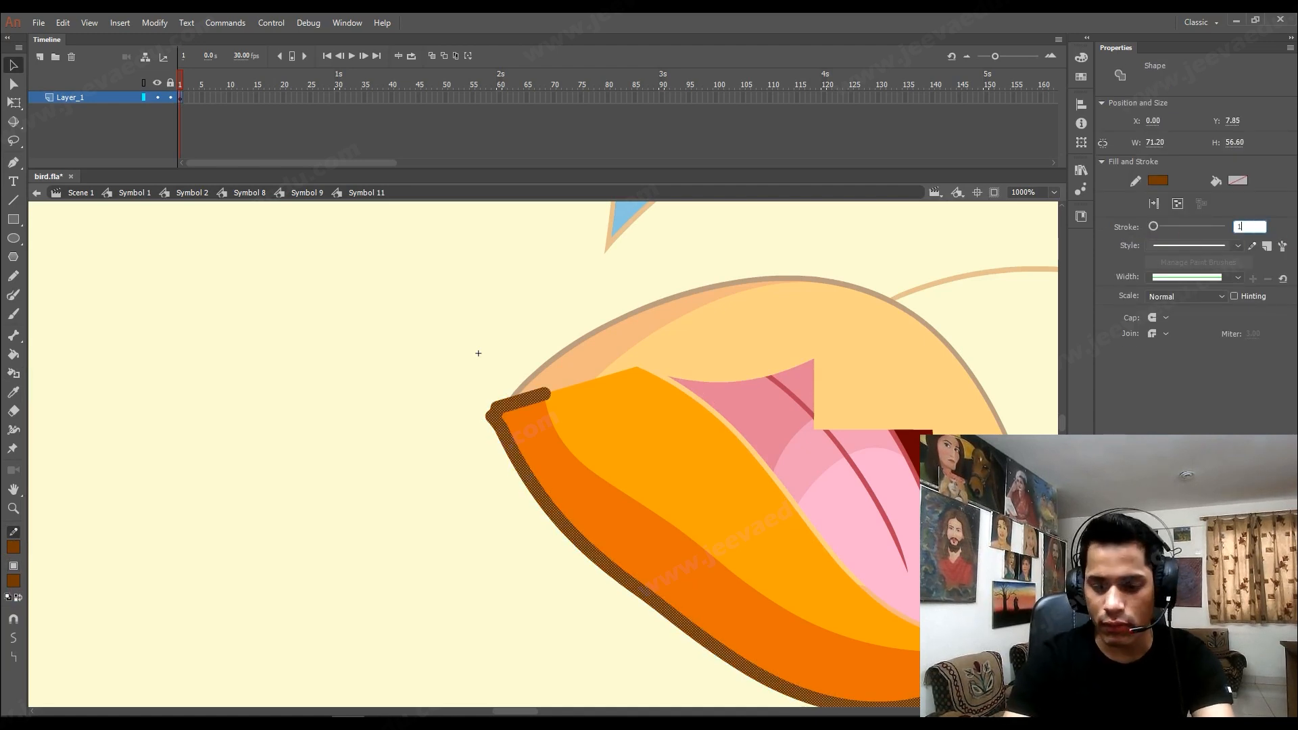
{"action": "type", "text": "1"}
{"action": "key", "text": "Return"}
{"action": "left_click", "coordinate": [477, 486]}
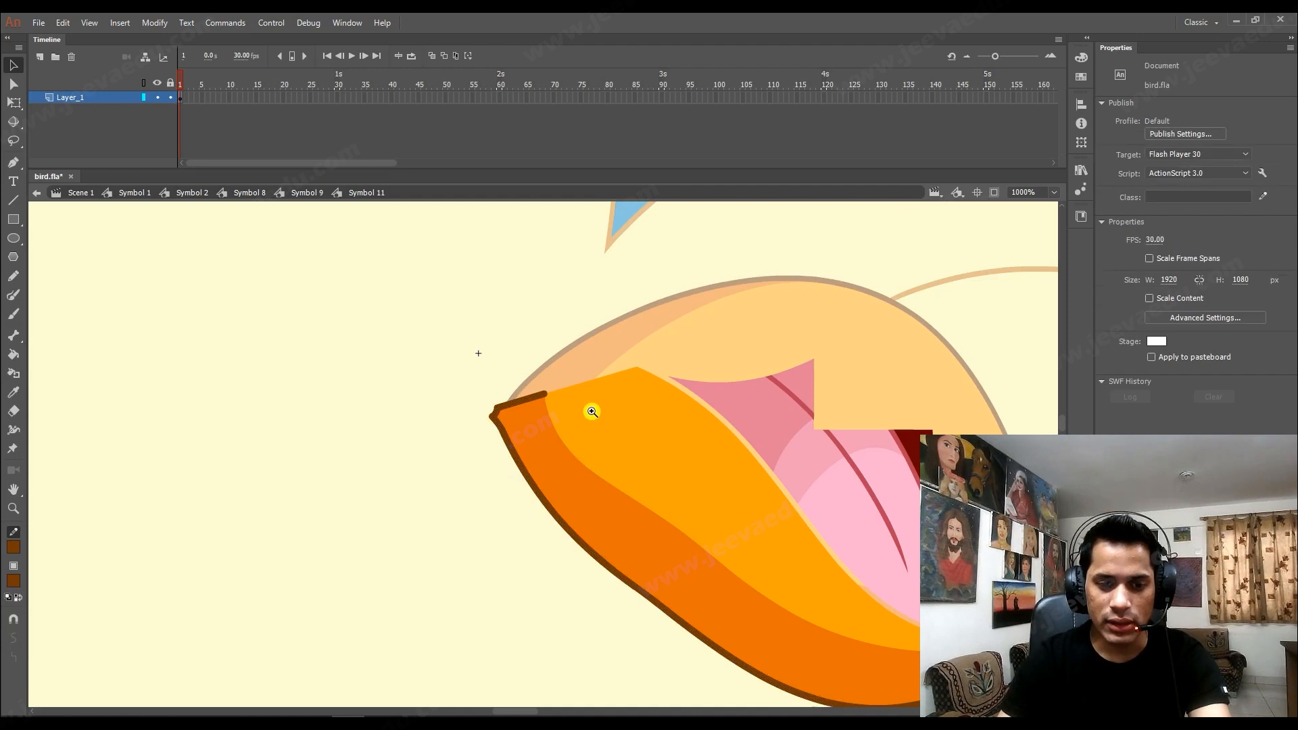
Add matching brown strokes to the lower beak's lighter orange edge and the dark red mouth area with the Ink Bottle.
{"action": "left_click", "coordinate": [592, 413], "text": "ctrl+alt"}
{"action": "left_click_drag", "start_coordinate": [644, 480], "coordinate": [632, 471]}
{"action": "left_click", "coordinate": [618, 494], "text": "ctrl"}
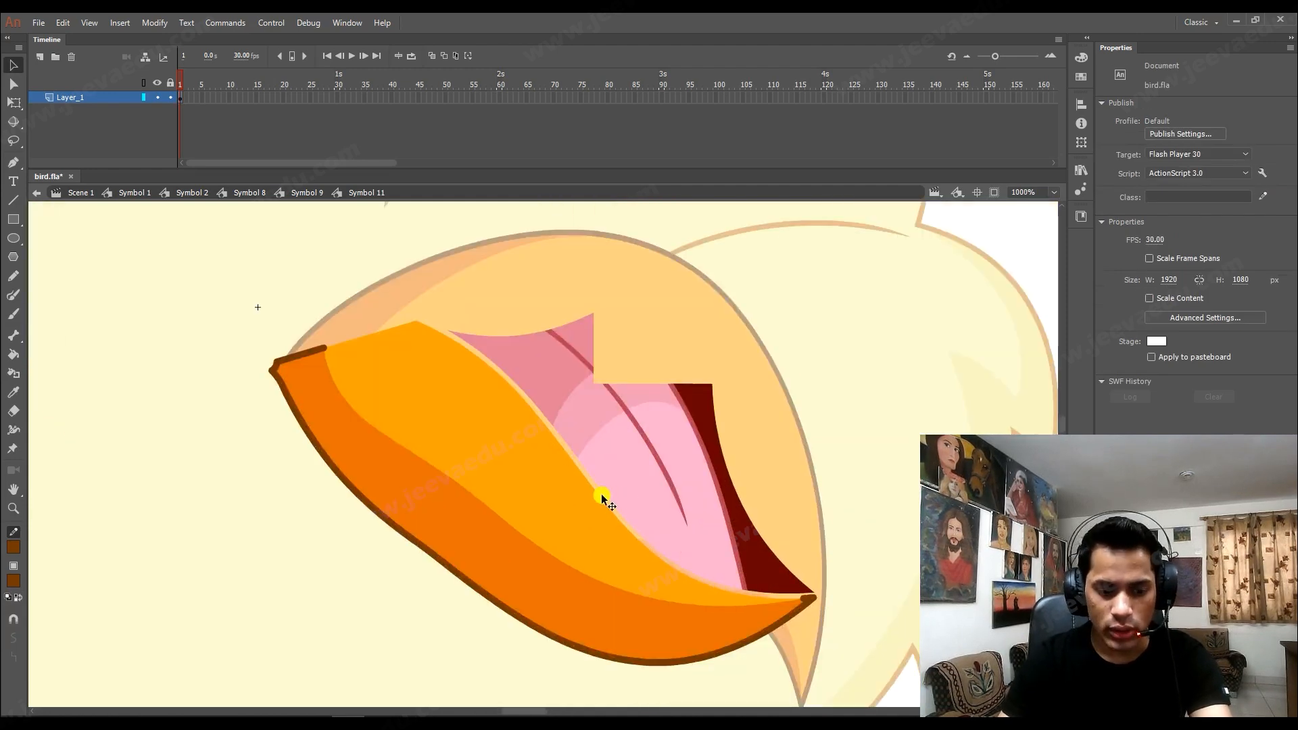
{"action": "key", "text": "s"}
{"action": "left_click", "coordinate": [598, 485]}
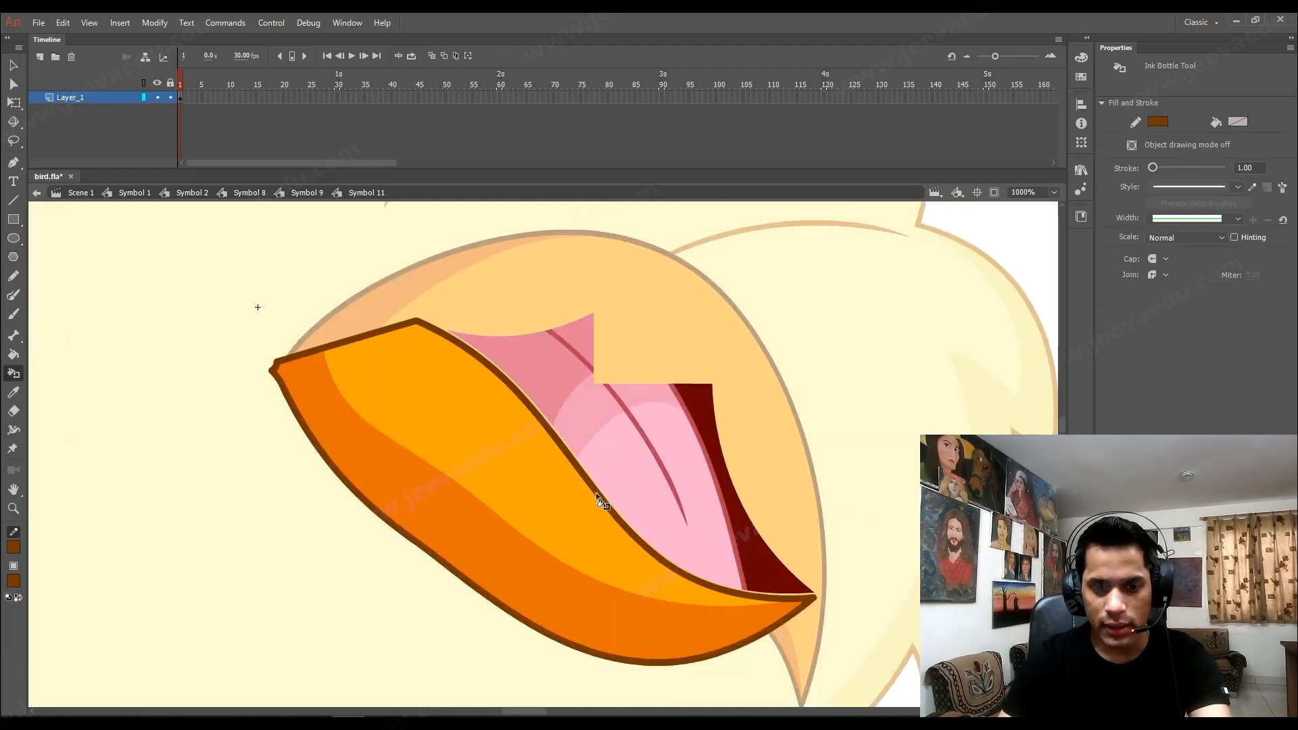
{"action": "left_click", "coordinate": [729, 472]}
Bend the lower beak's outer edge outward just below the rear corner.
{"action": "key", "text": "v"}
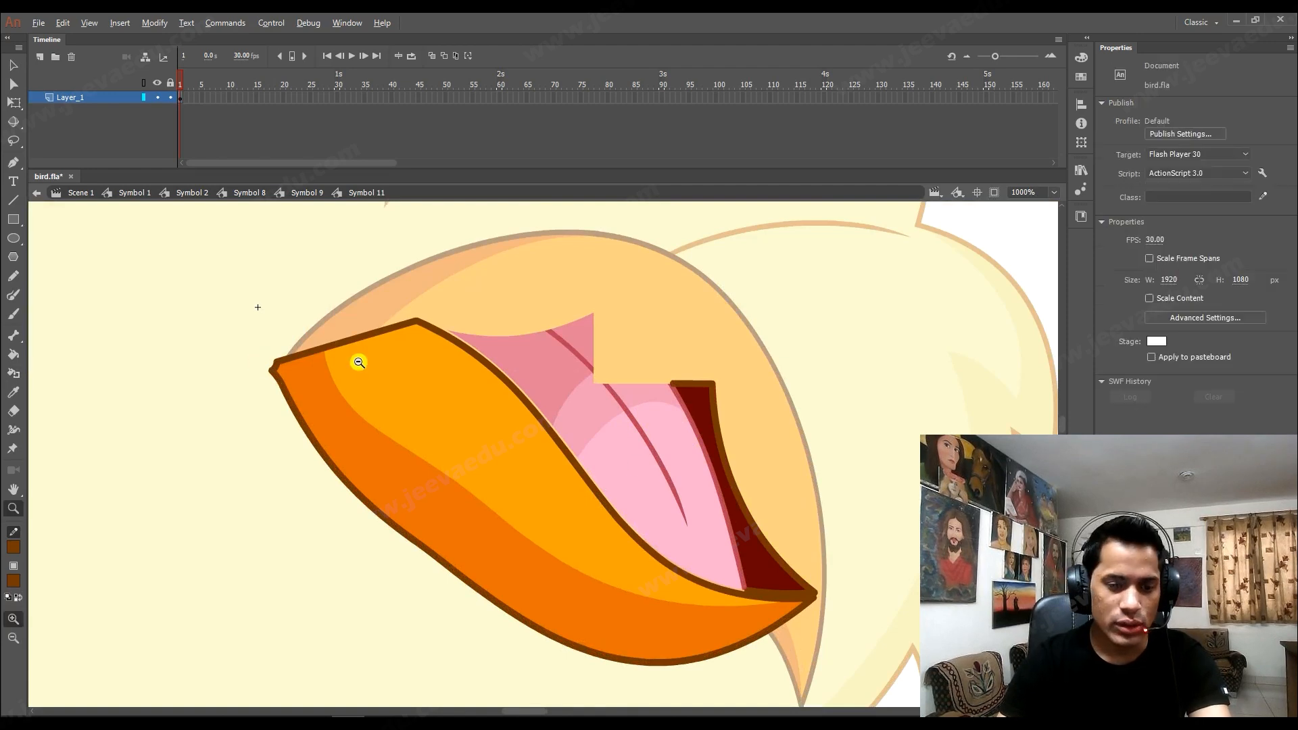
{"action": "key", "text": "ctrl+minus"}
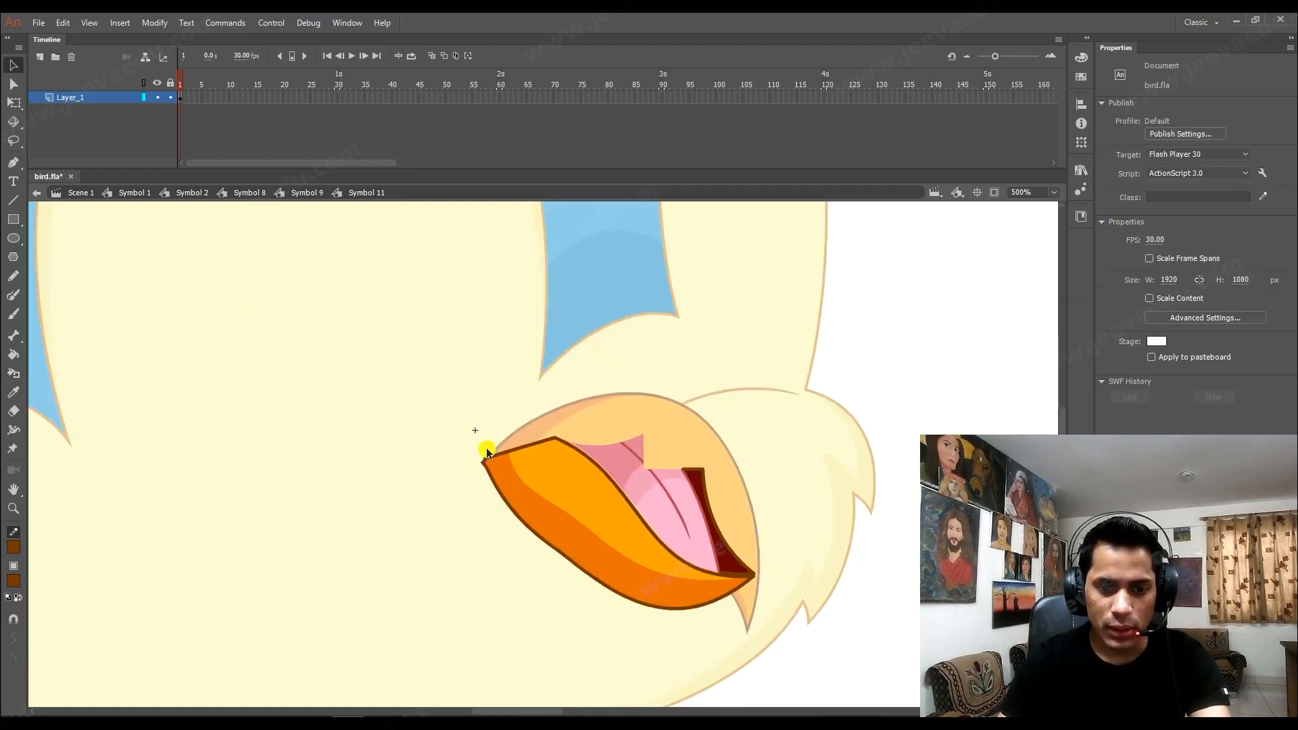
{"action": "key", "text": "ctrl+equal"}
{"action": "mouse_move", "coordinate": [492, 440]}
{"action": "left_mouse_down"}
{"action": "mouse_move", "coordinate": [500, 448]}
{"action": "mouse_move", "coordinate": [480, 468]}
{"action": "mouse_move", "coordinate": [489, 450]}
{"action": "left_mouse_up"}
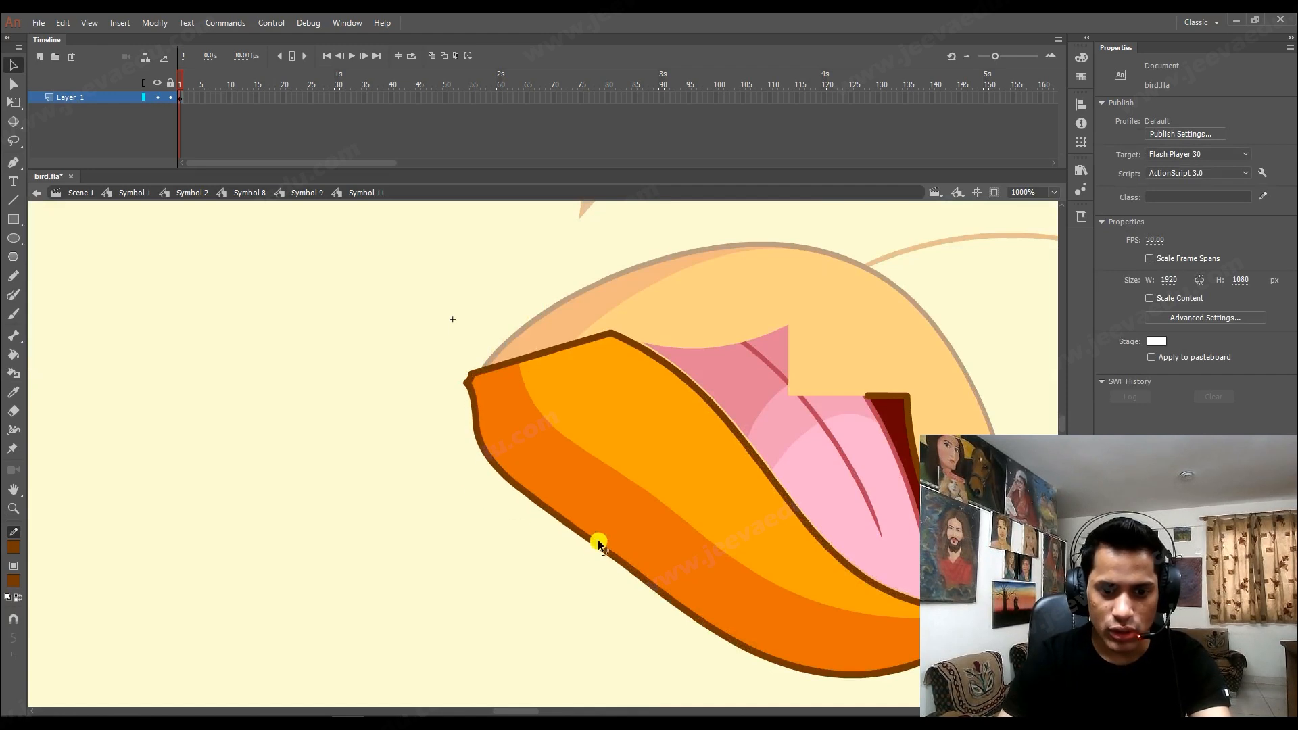
Bend the lower beak's outer edge outward into a fuller curve, and exit its symbol.
{"action": "left_click_drag", "start_coordinate": [606, 551], "coordinate": [597, 581]}
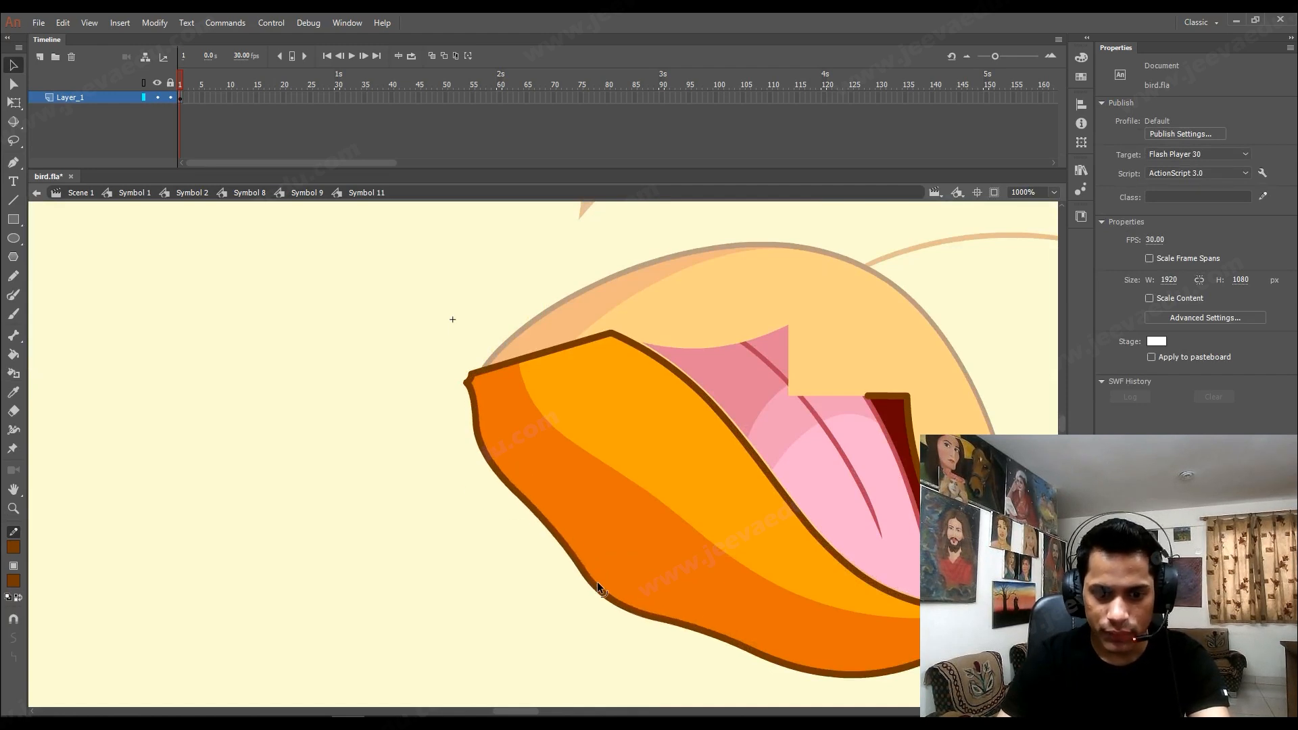
{"action": "key", "text": "z"}
{"action": "left_click", "coordinate": [635, 543], "text": "alt"}
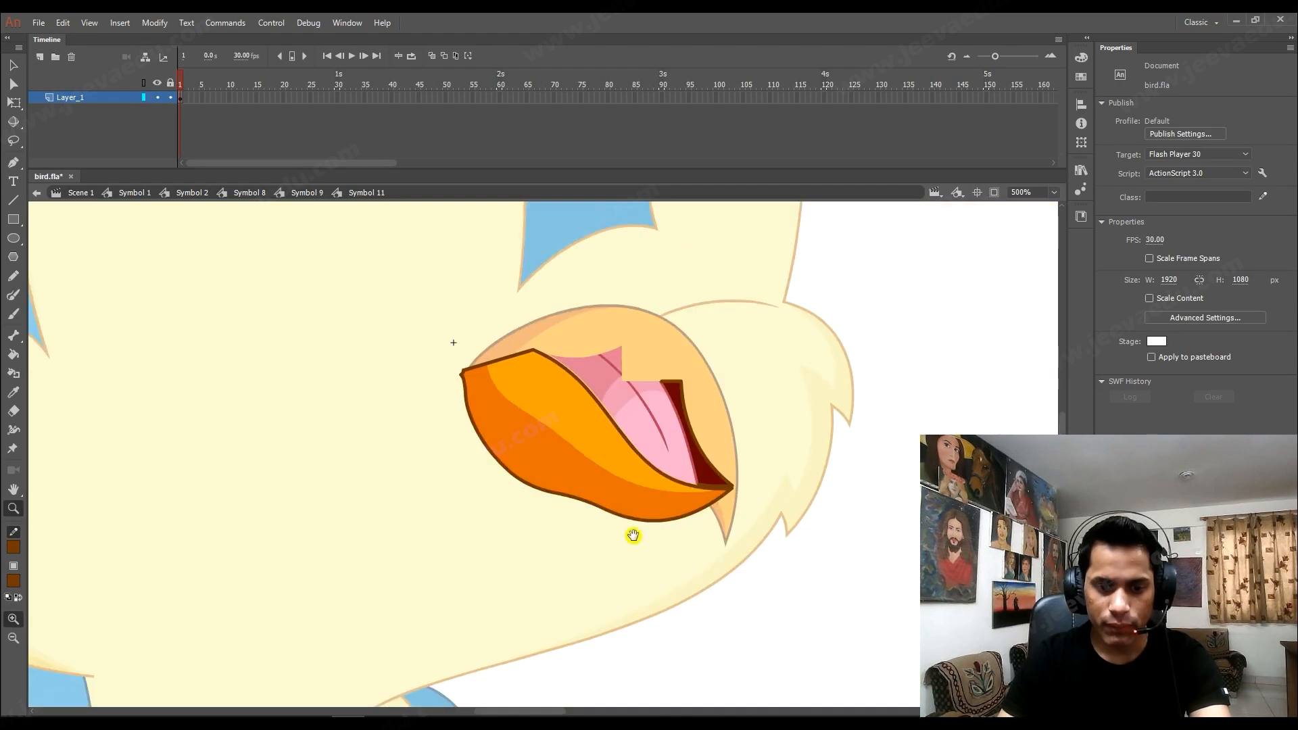
{"action": "key", "text": "v"}
{"action": "left_click_drag", "start_coordinate": [587, 505], "coordinate": [588, 530]}
{"action": "double_click", "coordinate": [588, 531]}
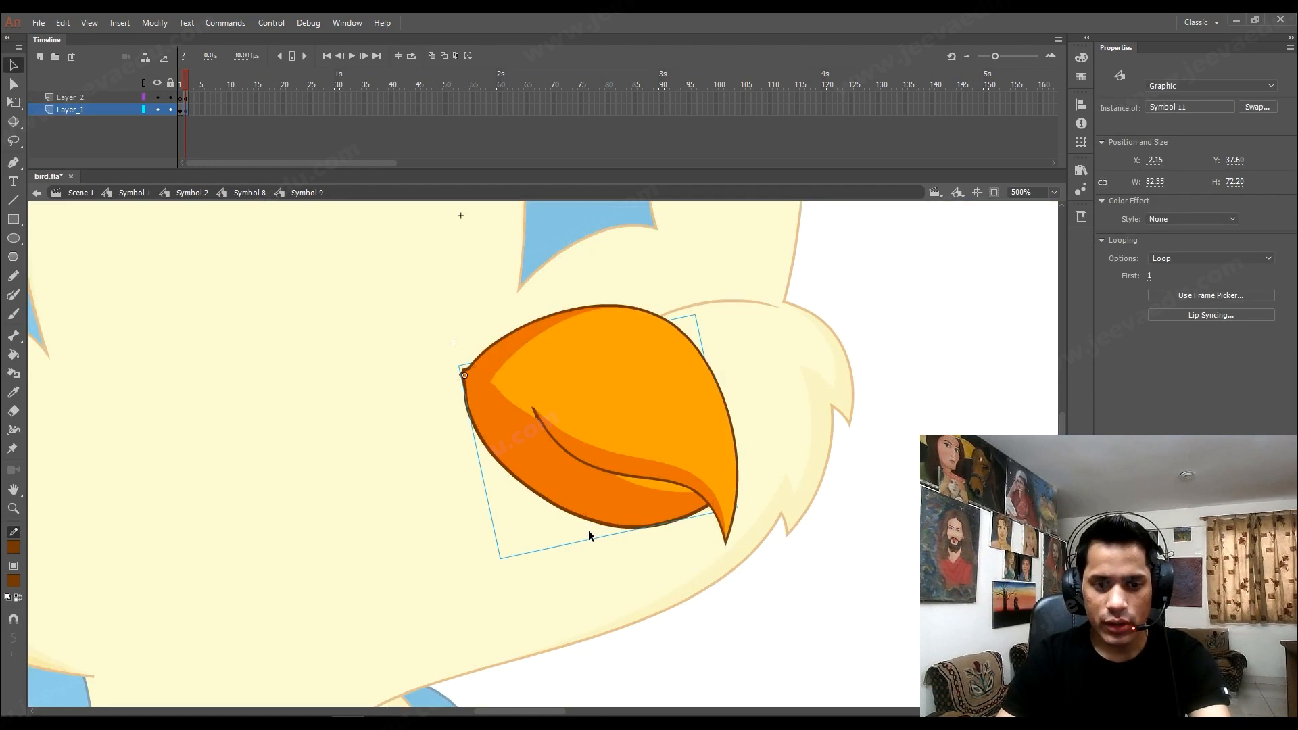
Open the upper beak's symbol and the group inside it for editing.
{"action": "key", "text": "z"}
{"action": "left_click", "coordinate": [527, 391]}
{"action": "key", "text": "v"}
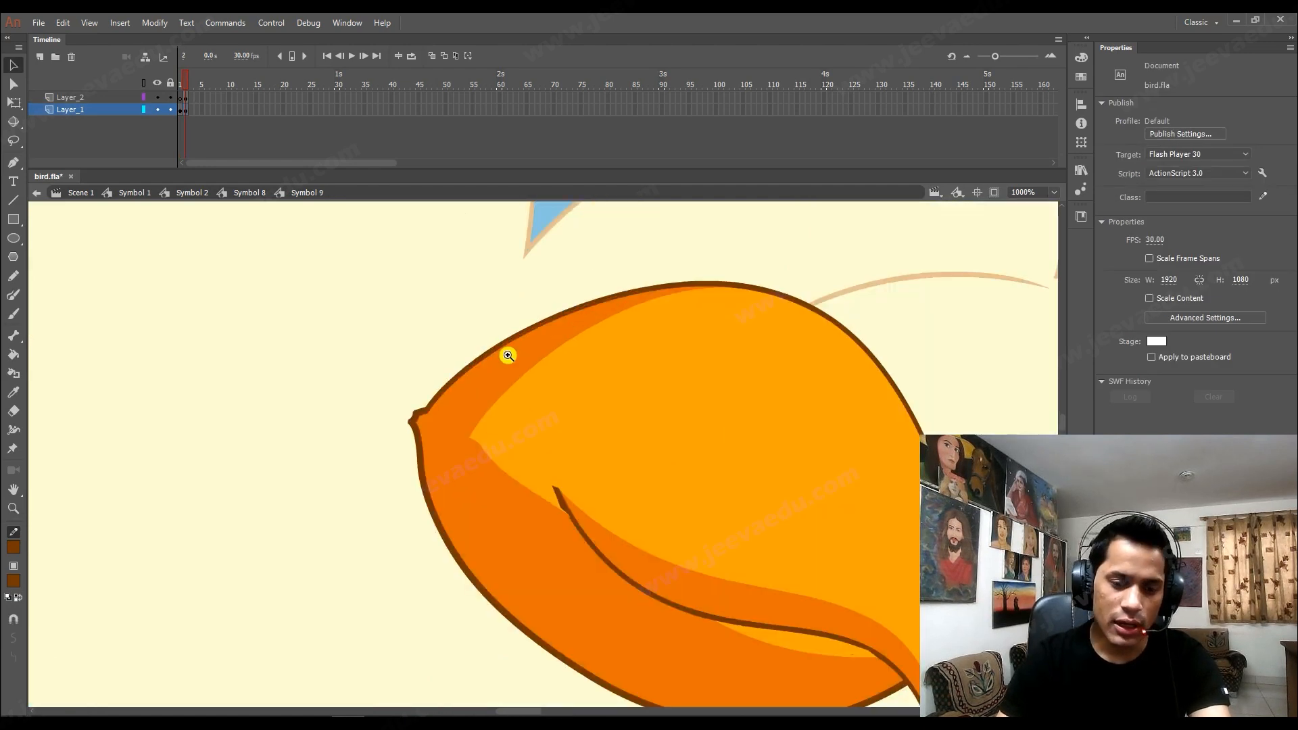
{"action": "left_click", "coordinate": [505, 369]}
{"action": "double_click", "coordinate": [506, 334]}
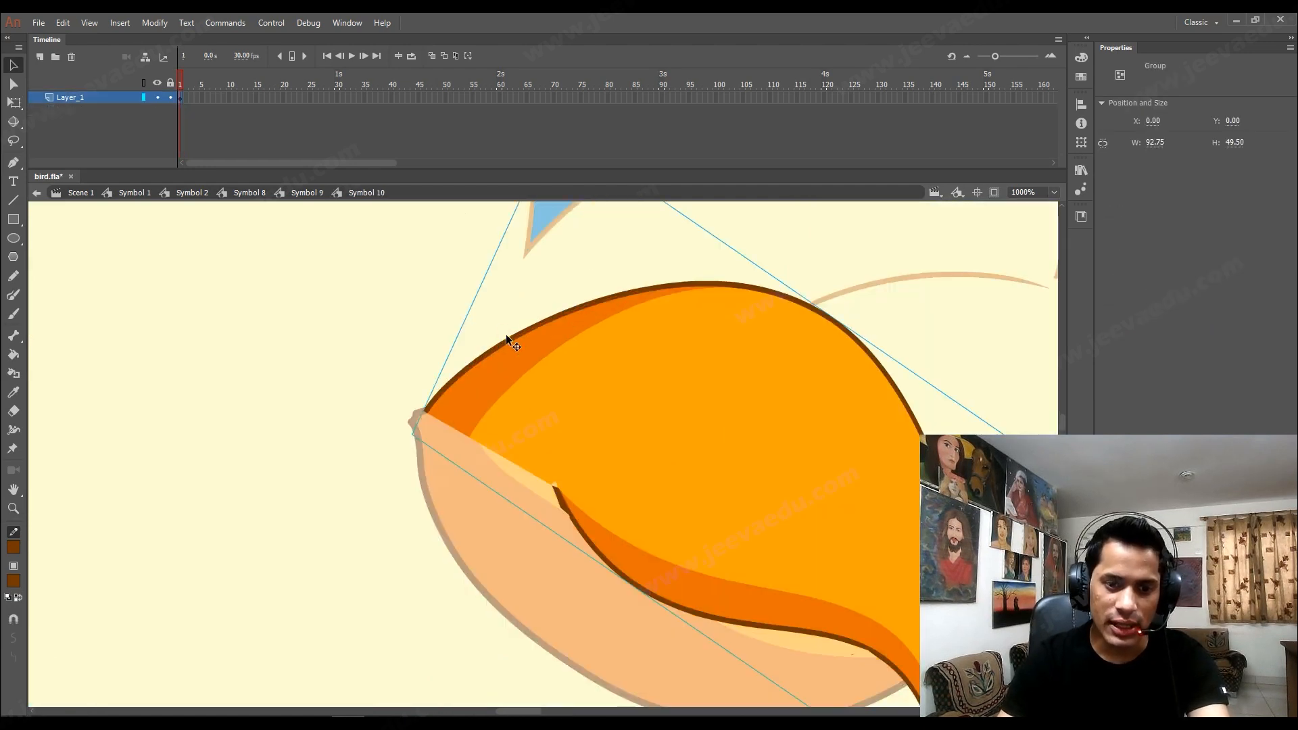
{"action": "double_click", "coordinate": [506, 334]}
{"action": "left_click", "coordinate": [502, 301]}
{"action": "left_click", "coordinate": [515, 337]}
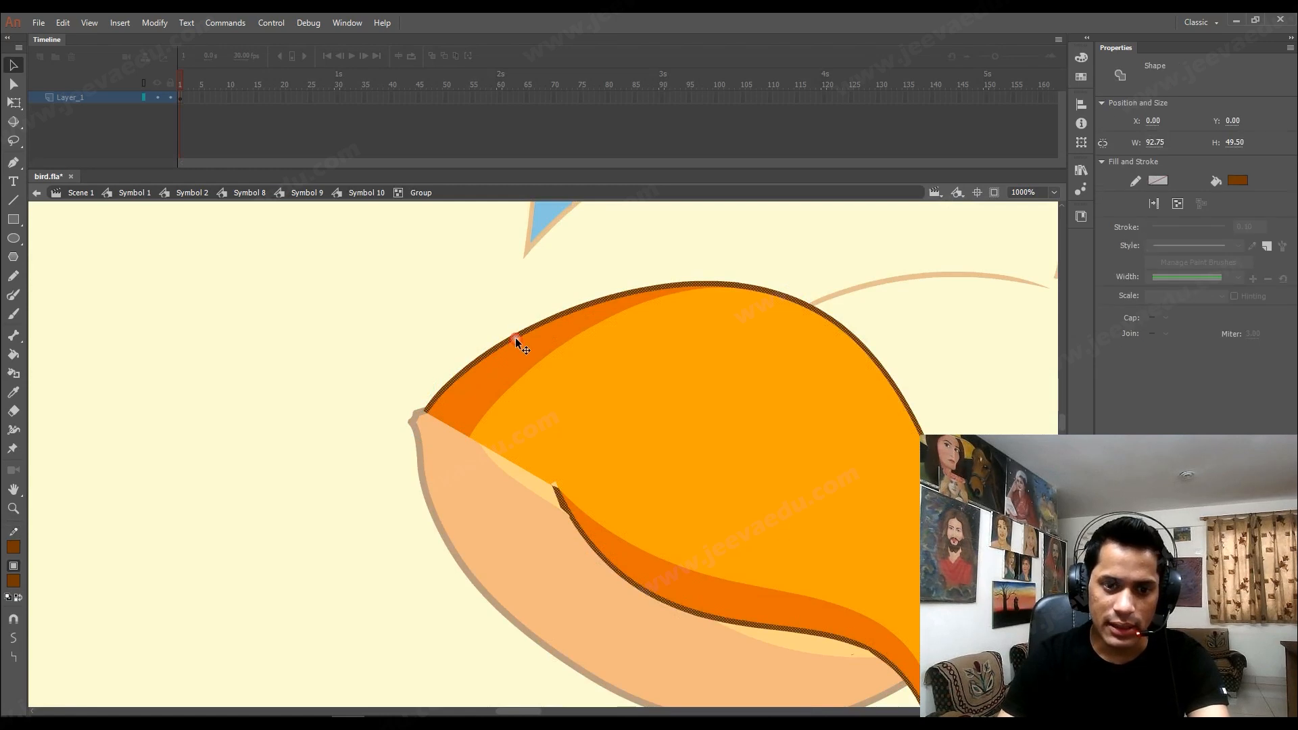
{"action": "key", "text": "Delete"}
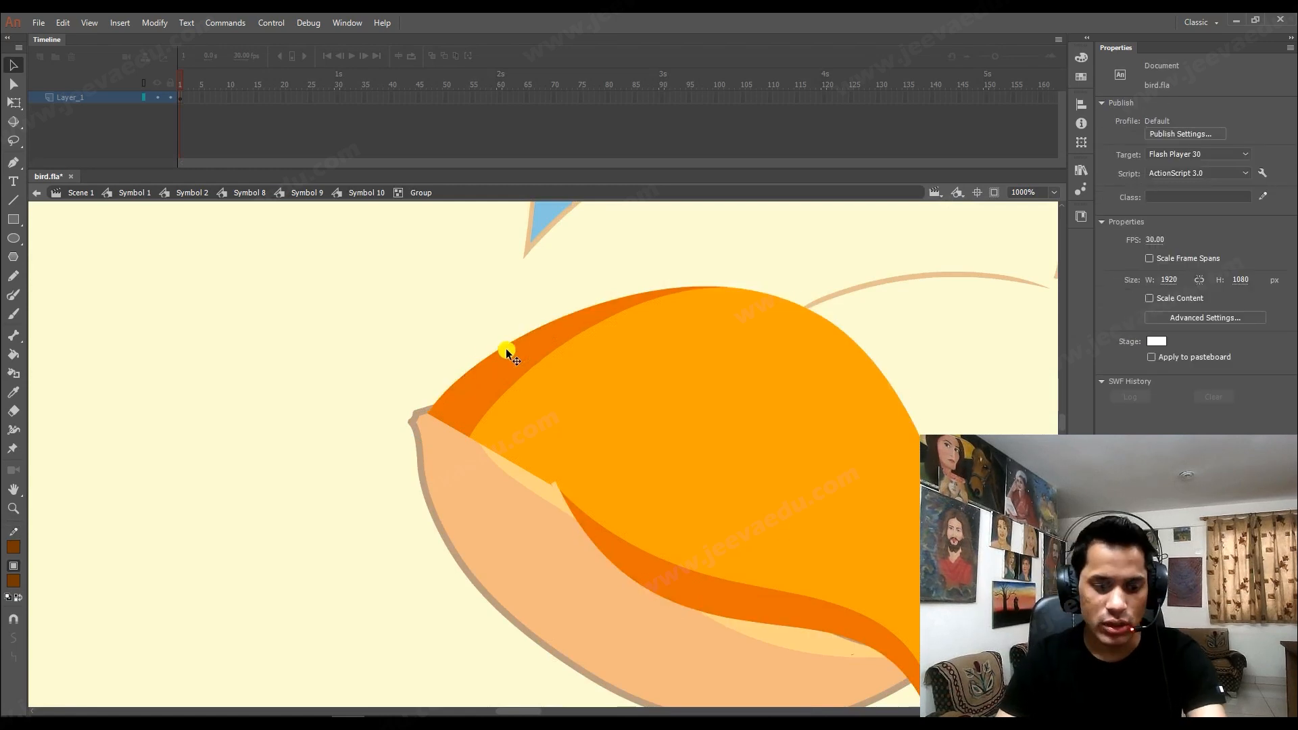
{"action": "key", "text": "ctrl+z"}
{"action": "left_click", "coordinate": [524, 288], "text": "ctrl"}
{"action": "left_click", "coordinate": [585, 432]}
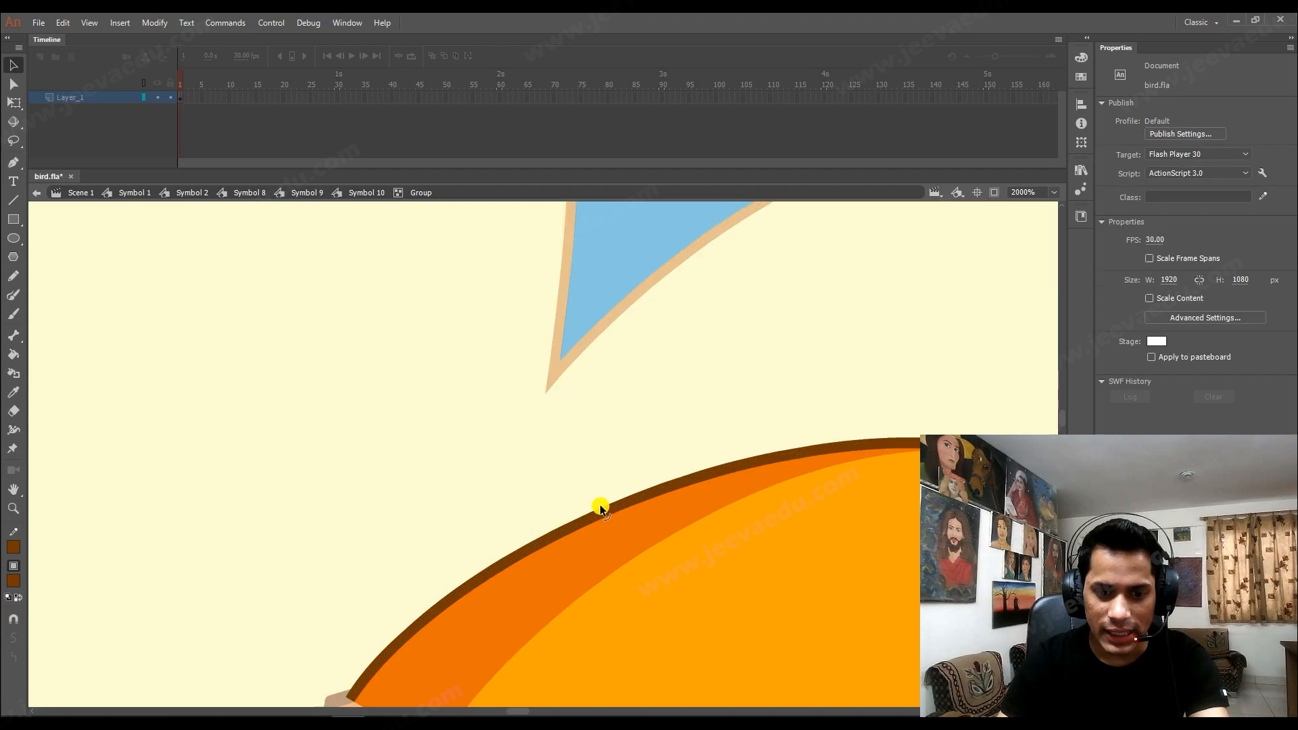
{"action": "left_click_drag", "start_coordinate": [600, 505], "coordinate": [573, 372]}
{"action": "key", "text": "ctrl+z"}
Delete the brown outline shape around the upper beak.
{"action": "left_click", "coordinate": [612, 536], "text": "ctrl+alt"}
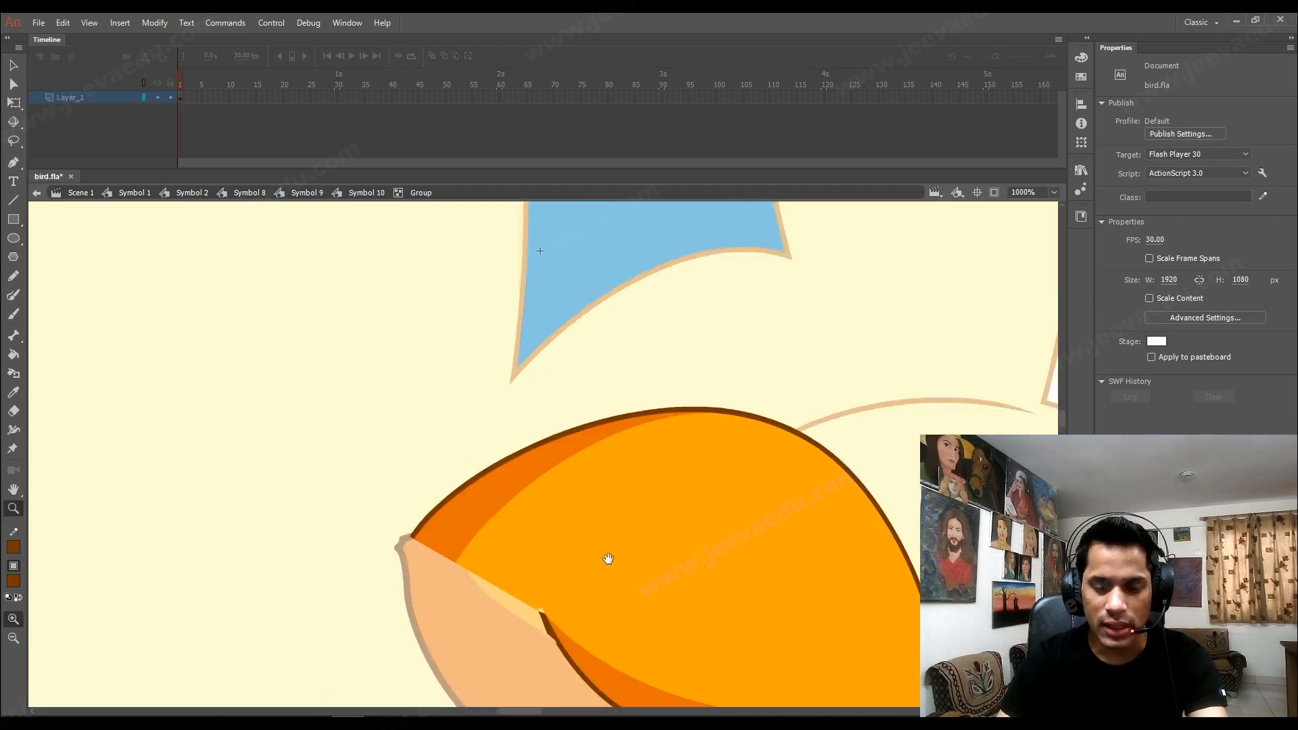
{"action": "left_click_drag", "start_coordinate": [607, 558], "coordinate": [561, 364]}
{"action": "key", "text": "v"}
{"action": "double_click", "coordinate": [549, 255]}
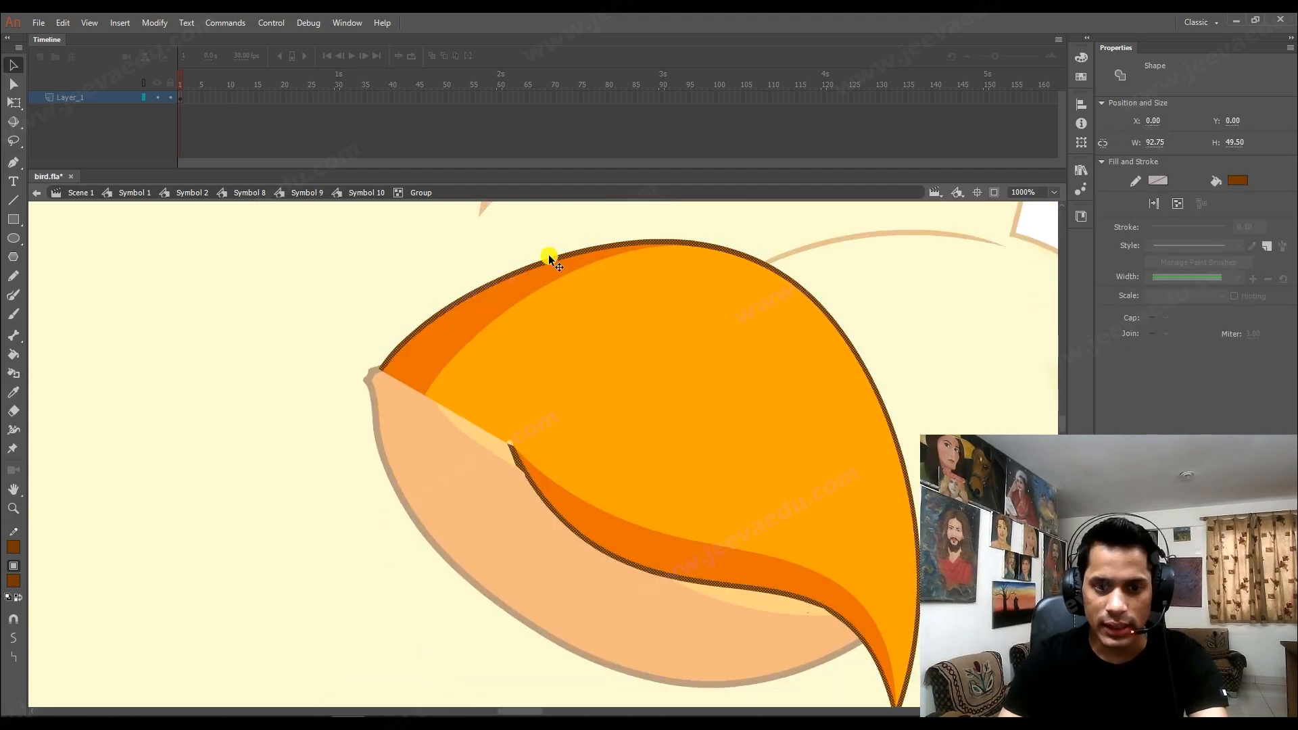
{"action": "key", "text": "Delete"}
Add brown strokes along the upper beak's rear, front and lower edges with the Ink Bottle.
{"action": "key", "text": "s"}
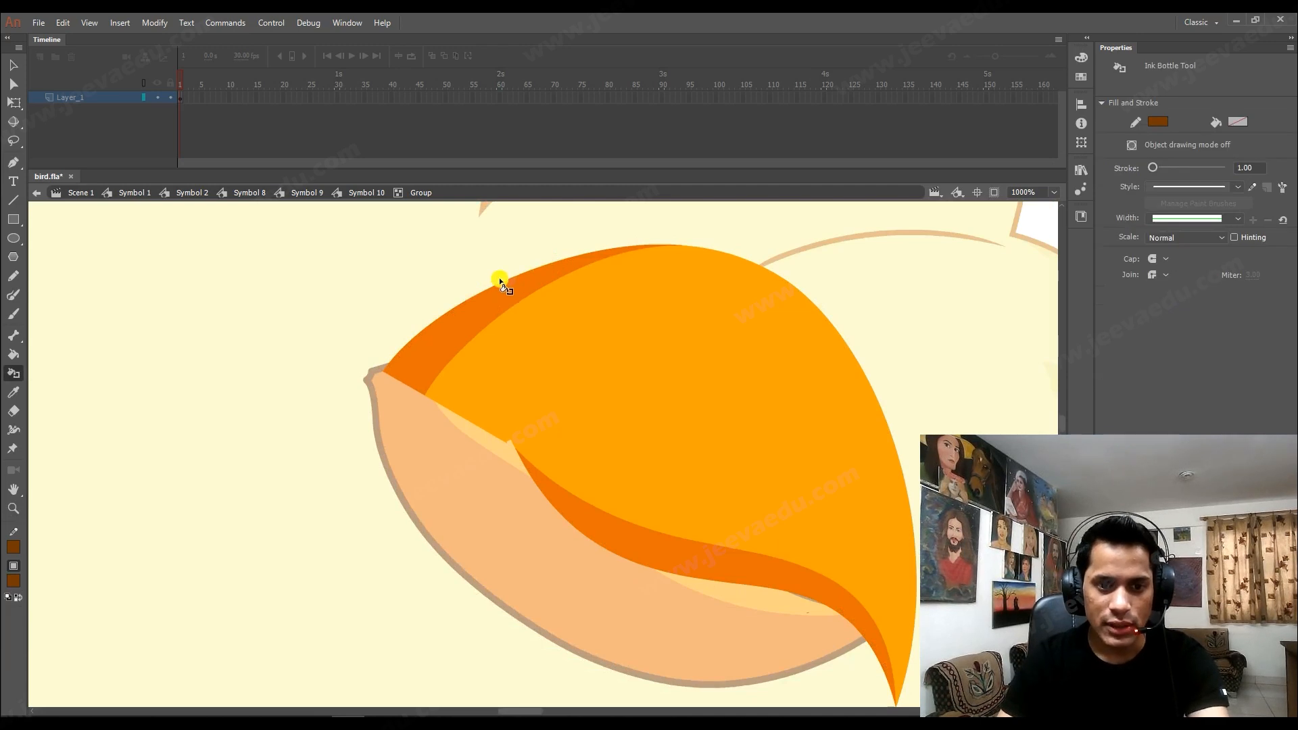
{"action": "left_click", "coordinate": [500, 280]}
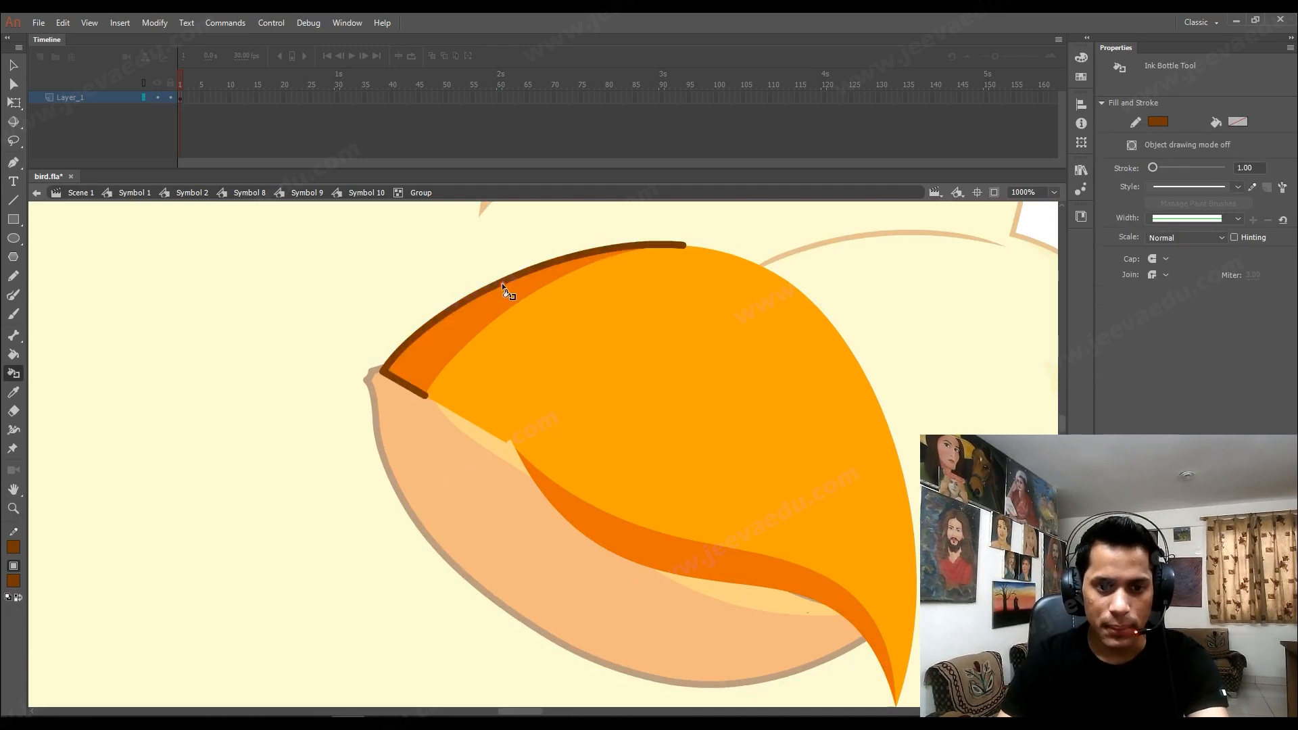
{"action": "left_click", "coordinate": [749, 262]}
{"action": "scroll", "coordinate": [754, 304], "scroll_direction": "down", "scroll_amount": 3}
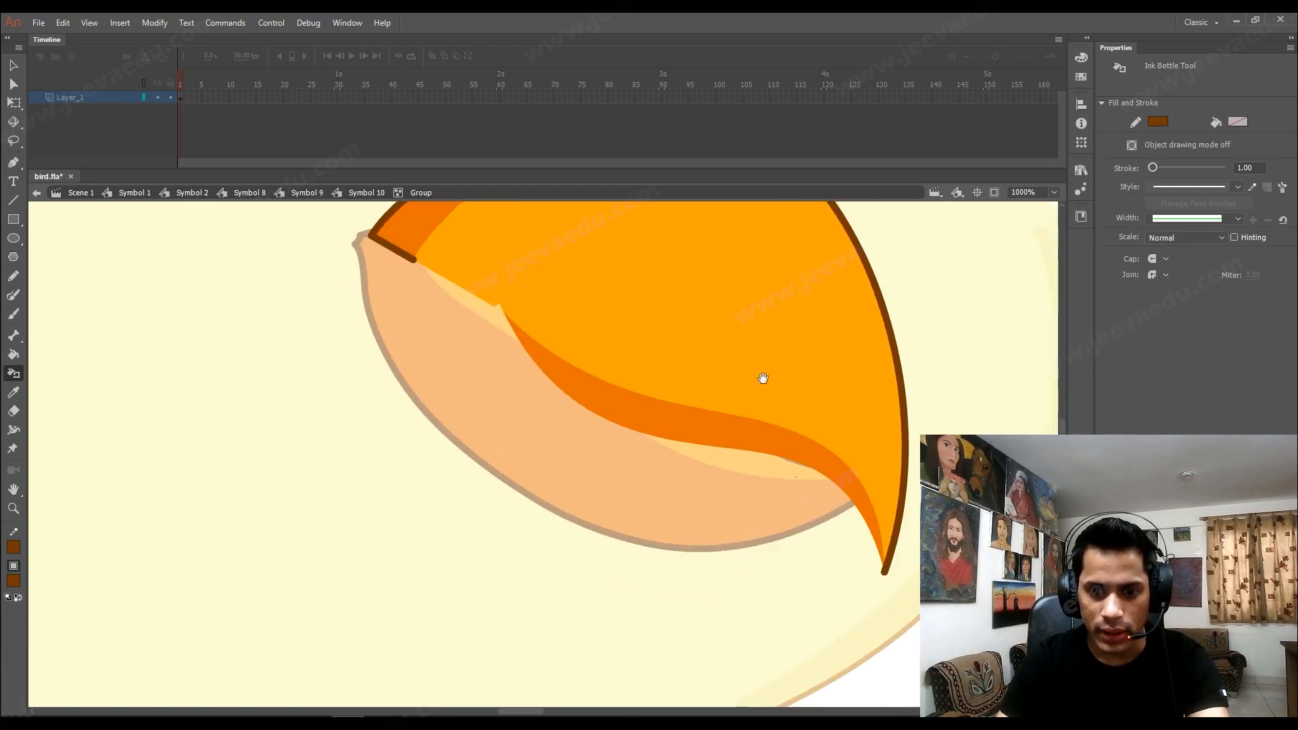
{"action": "left_click", "coordinate": [725, 450]}
Delete the short stroke segment crossing from the upper beak's rear corner to the inner shading.
{"action": "key", "text": "z"}
{"action": "left_click", "coordinate": [575, 388], "text": "alt"}
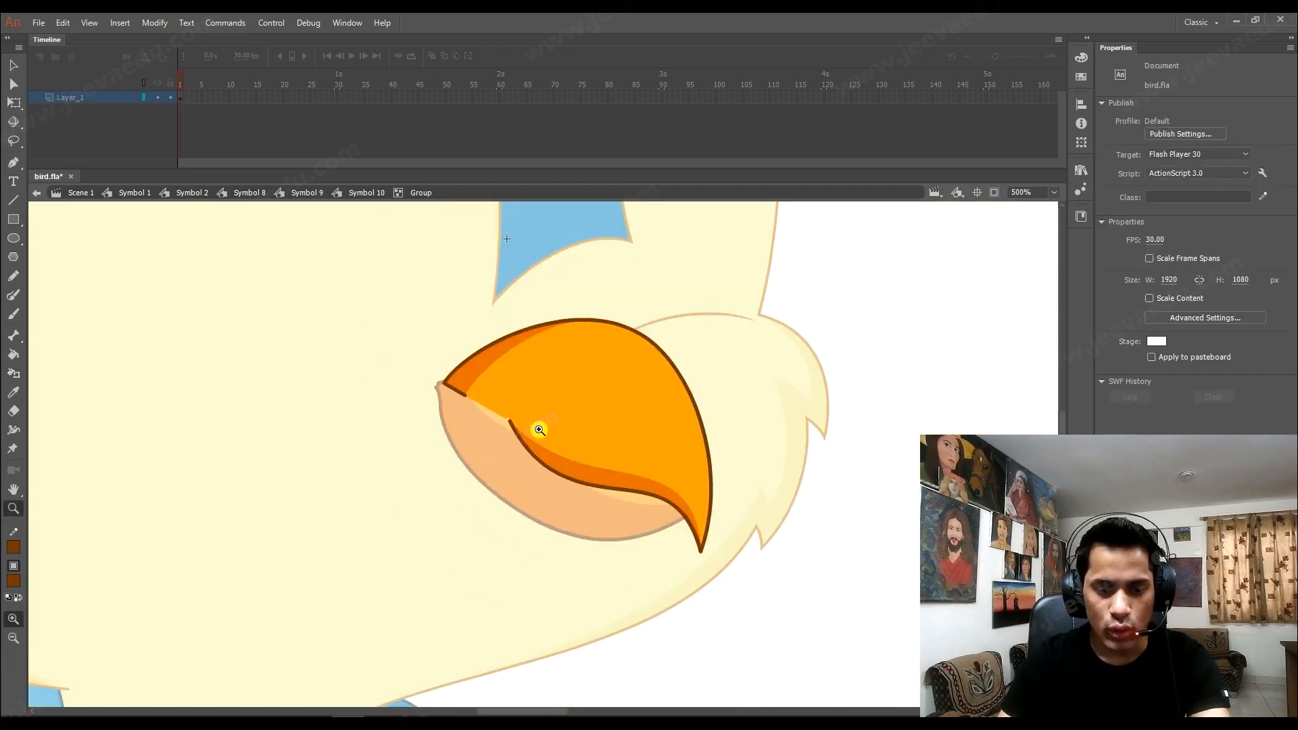
{"action": "left_click", "coordinate": [536, 428]}
{"action": "key", "text": "v"}
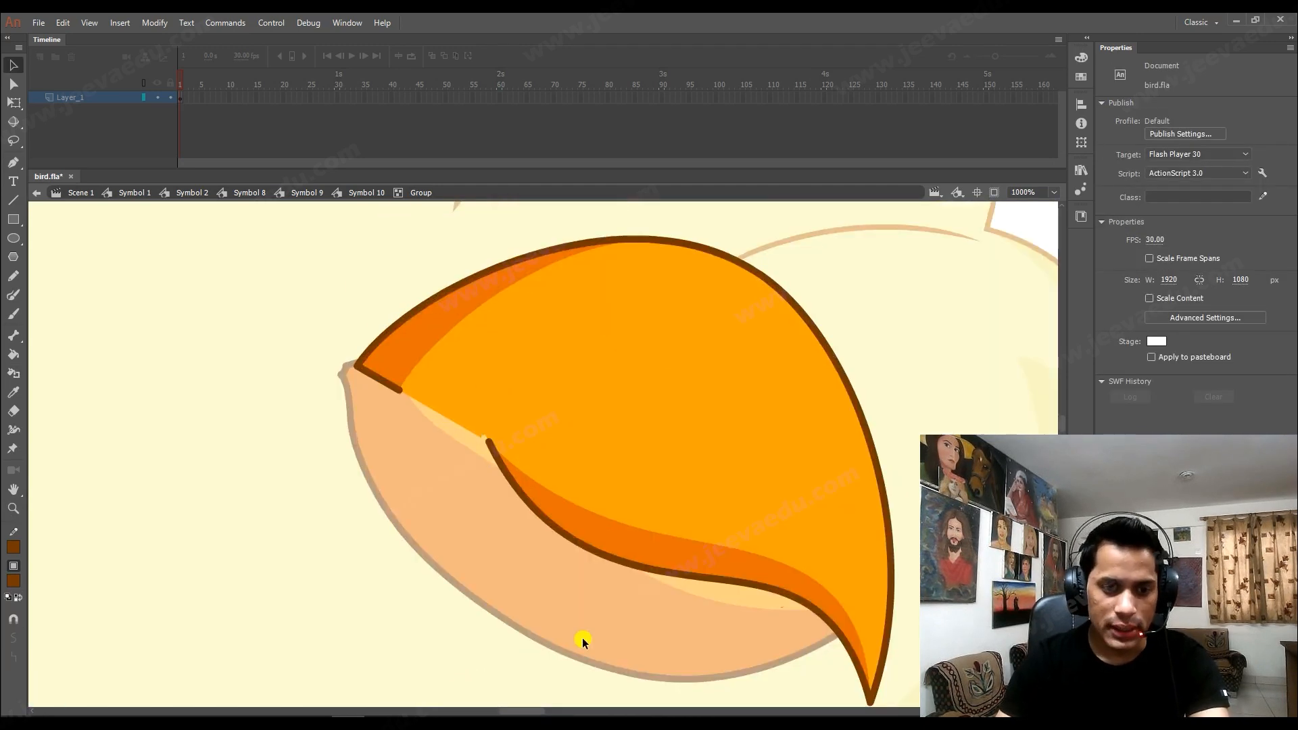
{"action": "left_click", "coordinate": [382, 387]}
{"action": "key", "text": "Delete"}
{"action": "left_click_drag", "start_coordinate": [331, 327], "coordinate": [390, 401]}
Pull the upper beak's rear corner down onto the lower beak's edge and round the rear outline.
{"action": "key", "text": "z"}
{"action": "left_click", "coordinate": [426, 436]}
{"action": "key", "text": "v"}
{"action": "mouse_move", "coordinate": [531, 452]}
{"action": "left_mouse_down"}
{"action": "mouse_move", "coordinate": [497, 506]}
{"action": "mouse_move", "coordinate": [509, 499]}
{"action": "mouse_move", "coordinate": [514, 541]}
{"action": "left_mouse_up"}
{"action": "mouse_move", "coordinate": [527, 487]}
{"action": "left_mouse_down"}
{"action": "mouse_move", "coordinate": [516, 458]}
{"action": "mouse_move", "coordinate": [476, 466]}
{"action": "left_mouse_up"}
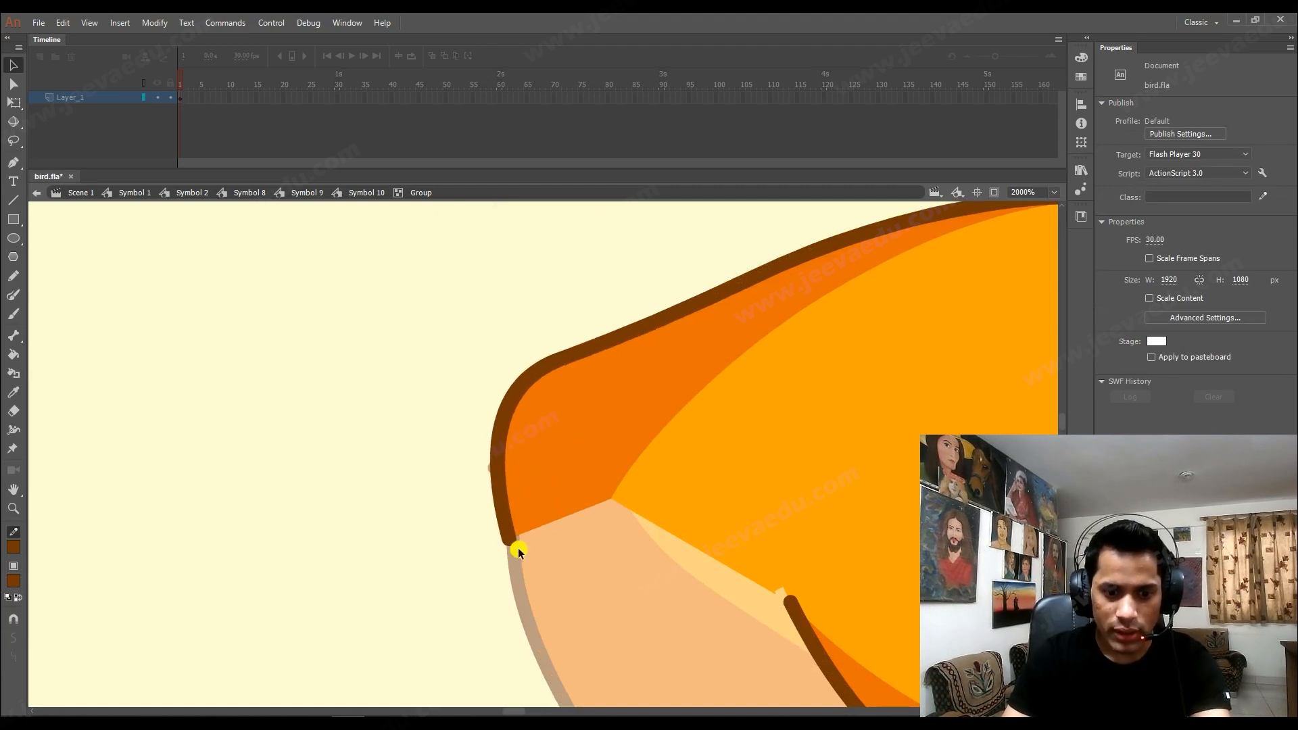
{"action": "left_click_drag", "start_coordinate": [511, 541], "coordinate": [521, 587]}
{"action": "left_click", "coordinate": [527, 413]}
{"action": "left_click_drag", "start_coordinate": [528, 378], "coordinate": [516, 361]}
{"action": "left_click_drag", "start_coordinate": [588, 400], "coordinate": [455, 461]}
Bulge the upper beak's top edge upward and raise the outline corner in front of it.
{"action": "key", "text": "z"}
{"action": "left_click", "coordinate": [558, 447], "text": "alt"}
{"action": "left_click", "coordinate": [558, 446], "text": "alt"}
{"action": "left_click", "coordinate": [580, 452]}
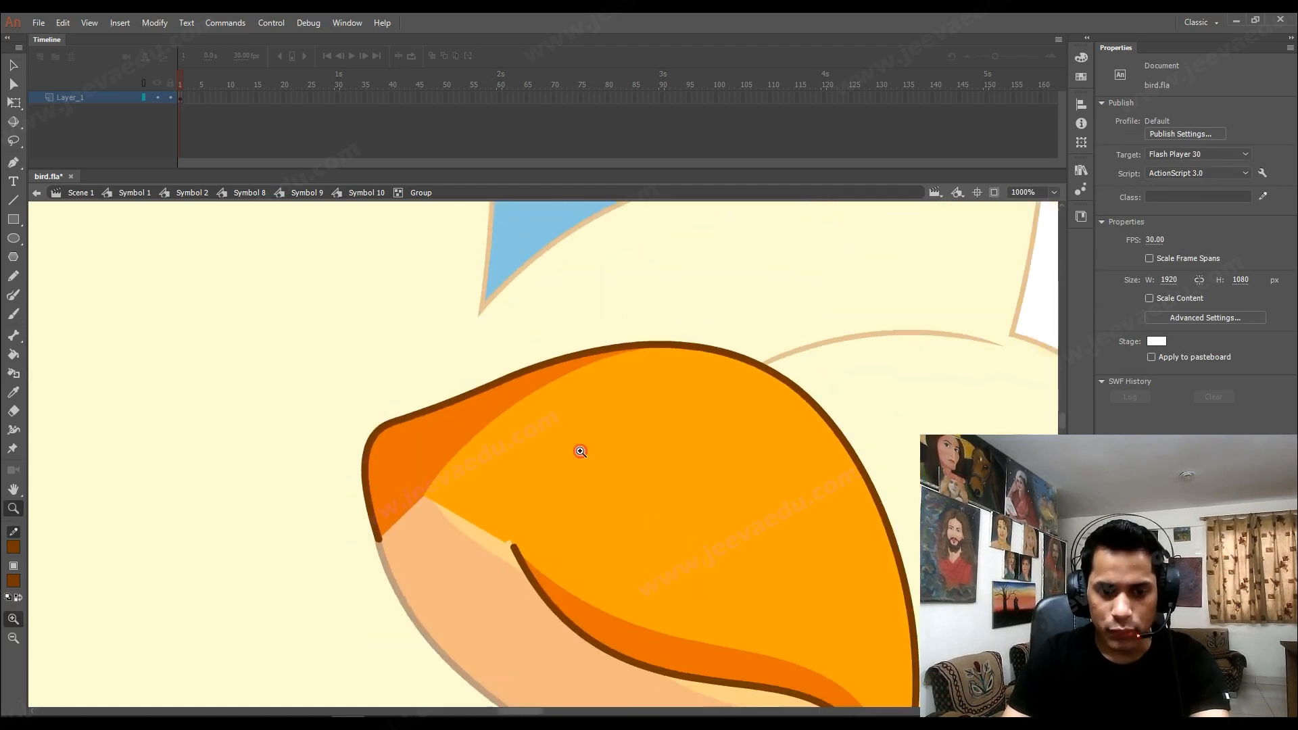
{"action": "key", "text": "v"}
{"action": "left_click_drag", "start_coordinate": [444, 395], "coordinate": [423, 305]}
{"action": "scroll", "coordinate": [568, 405], "scroll_direction": "right", "scroll_amount": 3}
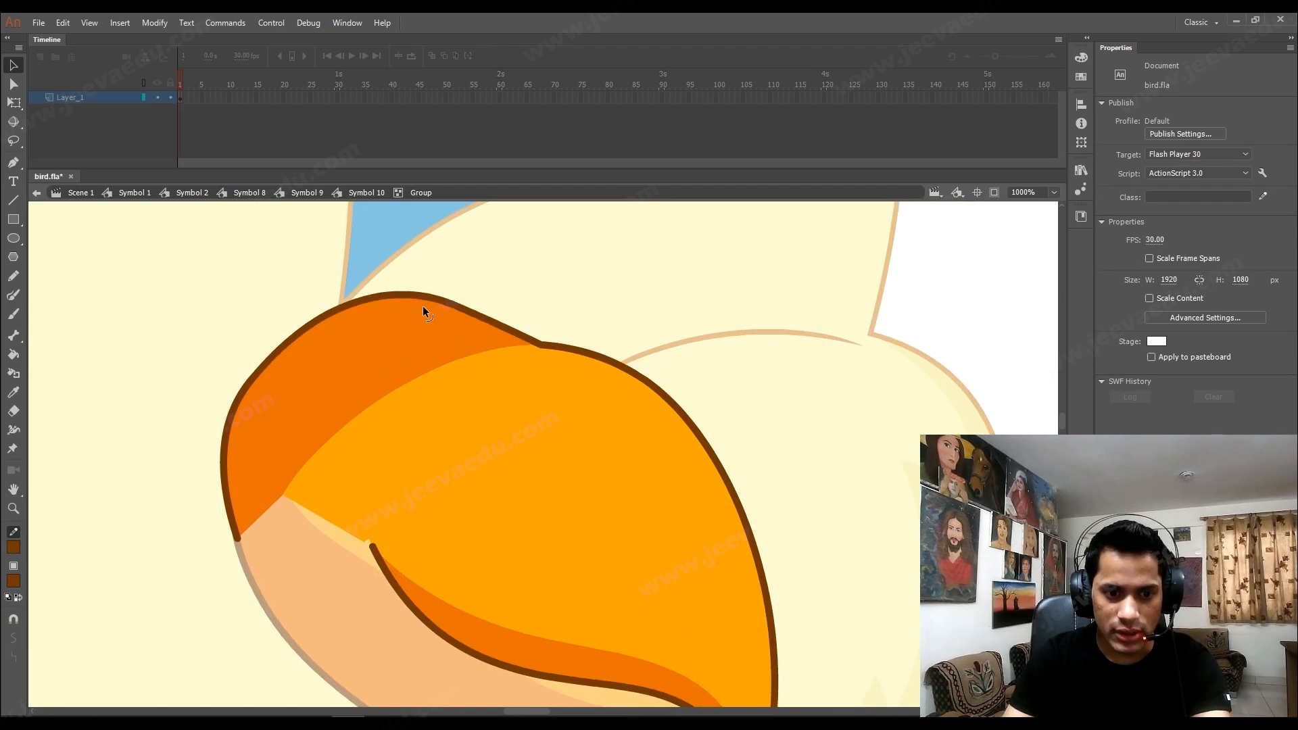
{"action": "mouse_move", "coordinate": [542, 345]}
{"action": "left_mouse_down"}
{"action": "mouse_move", "coordinate": [537, 302]}
{"action": "mouse_move", "coordinate": [496, 267]}
{"action": "mouse_move", "coordinate": [498, 293]}
{"action": "left_mouse_up"}
Raise the outline where the dark orange shading ends and move the next outline point toward the front.
{"action": "key", "text": "z"}
{"action": "left_click", "coordinate": [536, 386], "text": "alt"}
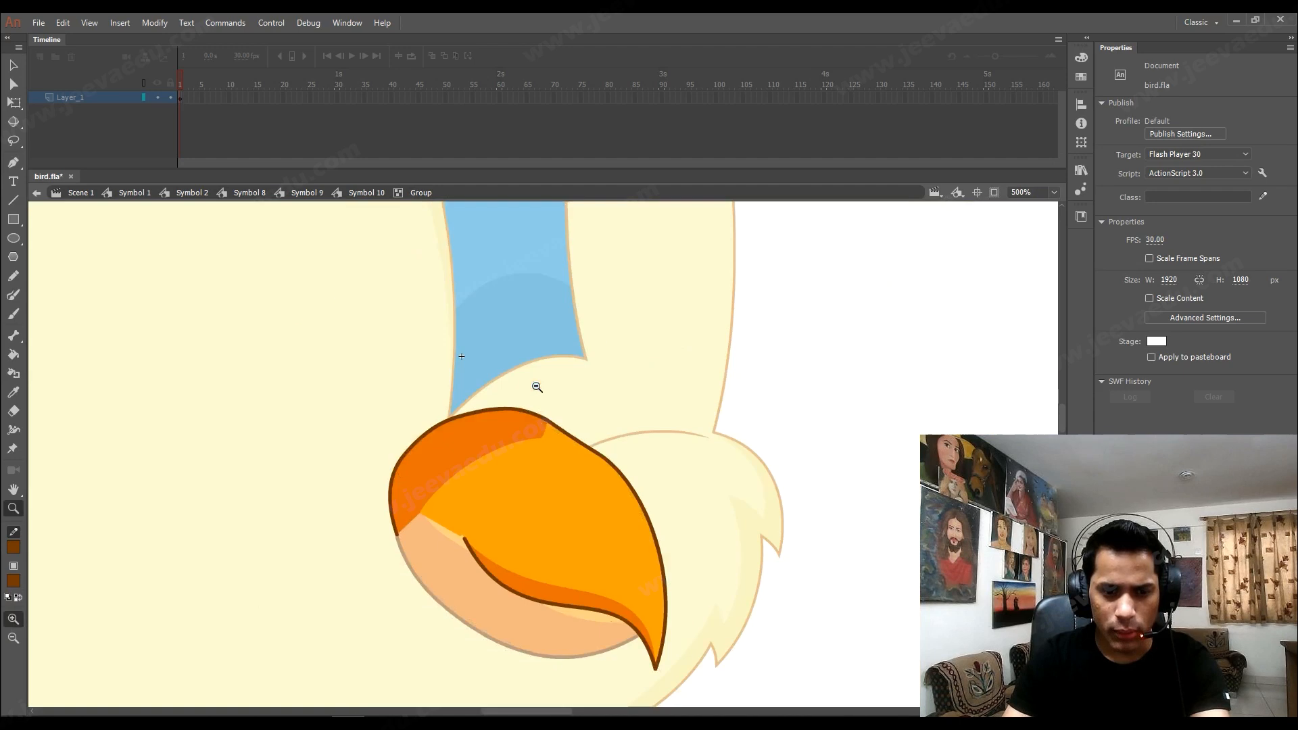
{"action": "left_click_drag", "start_coordinate": [543, 542], "coordinate": [568, 441]}
{"action": "left_click", "coordinate": [565, 359]}
{"action": "key", "text": "v"}
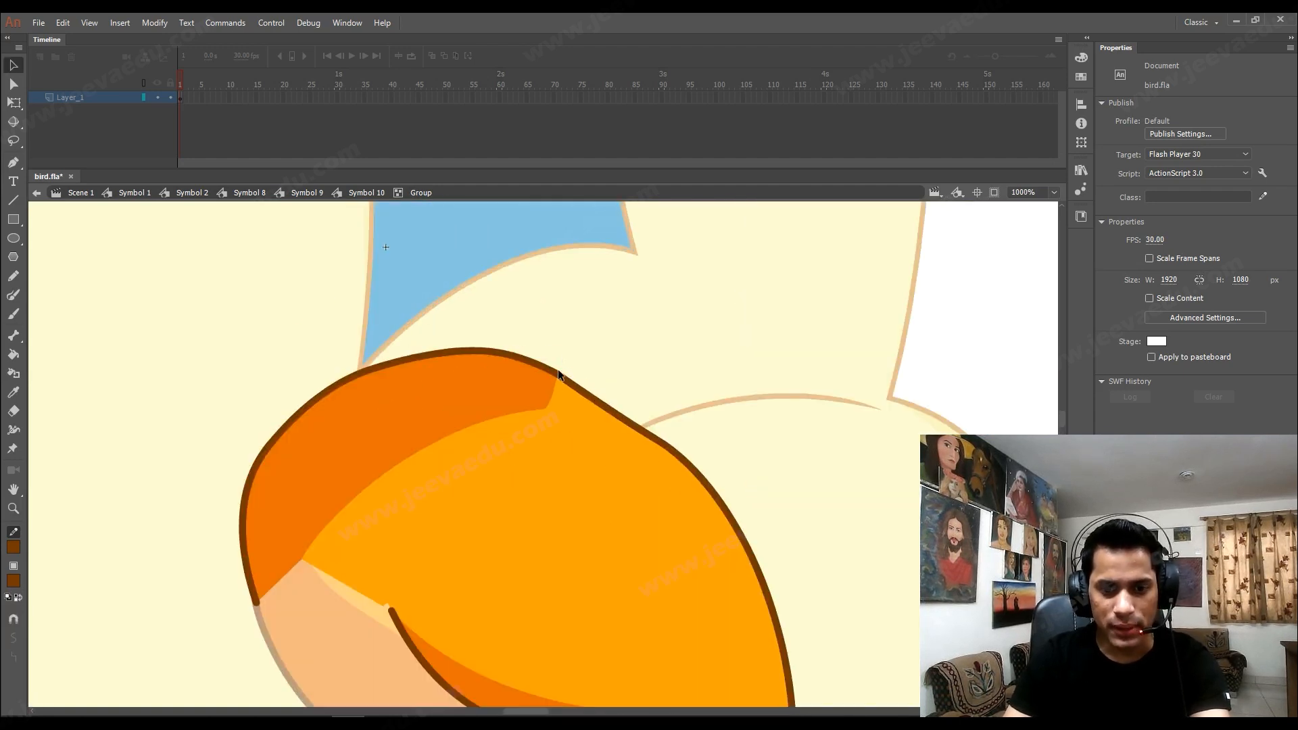
{"action": "left_click_drag", "start_coordinate": [557, 377], "coordinate": [558, 355]}
{"action": "left_click_drag", "start_coordinate": [631, 420], "coordinate": [663, 430]}
Smooth the notch in the upper beak's front edge into one continuous outward curve.
{"action": "key", "text": "z"}
{"action": "left_click", "coordinate": [659, 518]}
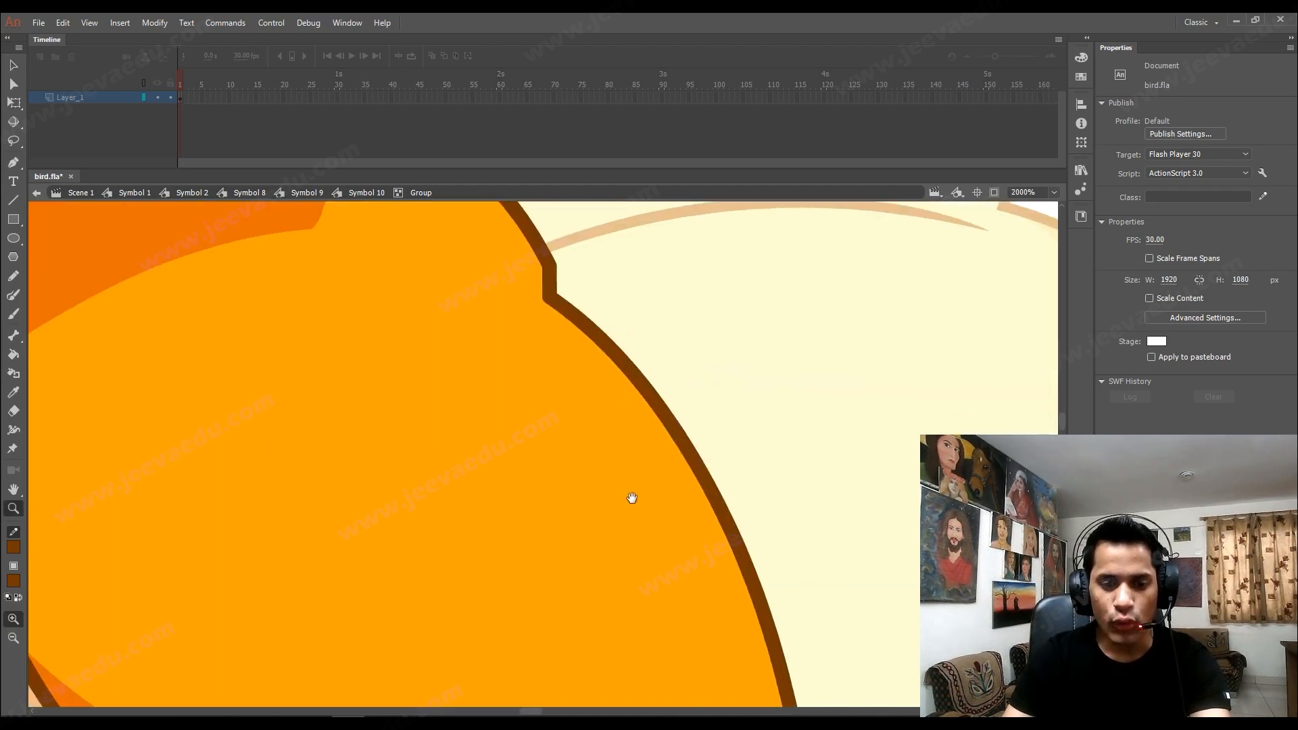
{"action": "left_click", "coordinate": [569, 442], "text": "alt"}
{"action": "key", "text": "v"}
{"action": "left_click_drag", "start_coordinate": [568, 384], "coordinate": [541, 354]}
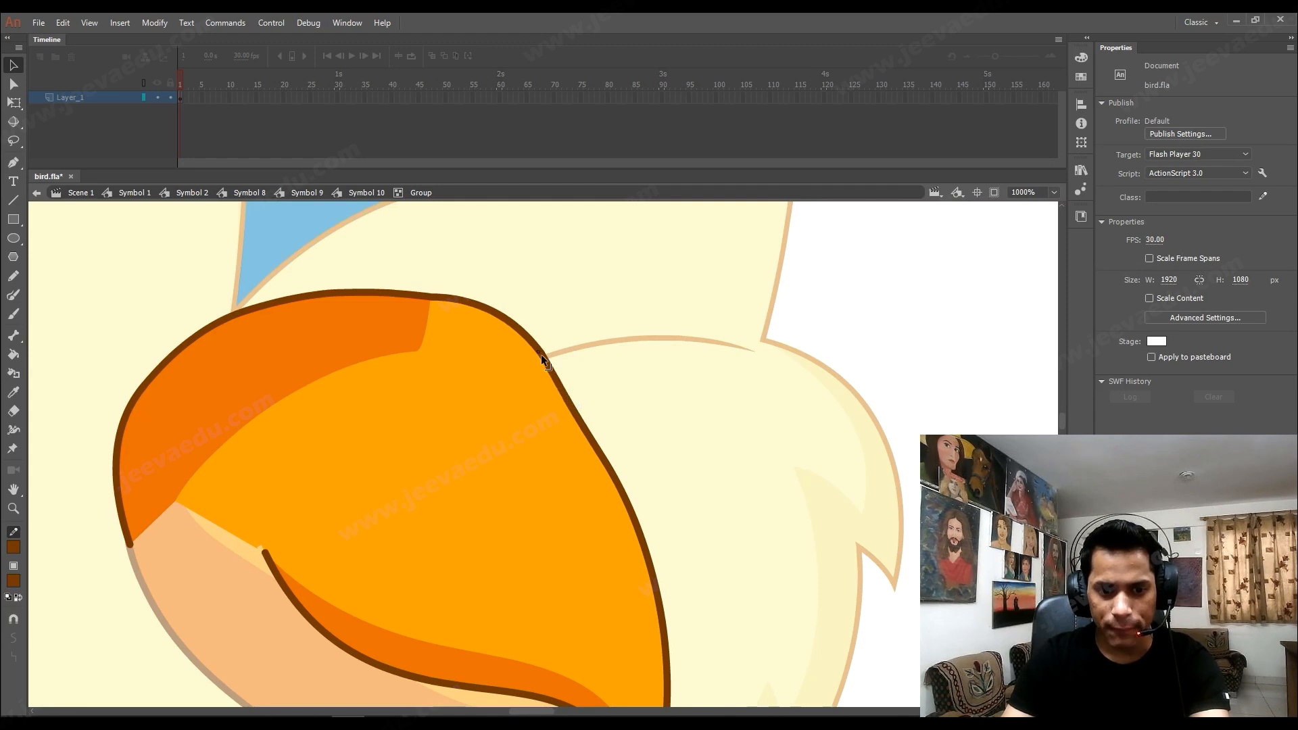
{"action": "mouse_move", "coordinate": [586, 429]}
{"action": "left_mouse_down"}
{"action": "mouse_move", "coordinate": [595, 403]}
{"action": "mouse_move", "coordinate": [595, 424]}
{"action": "left_mouse_up"}
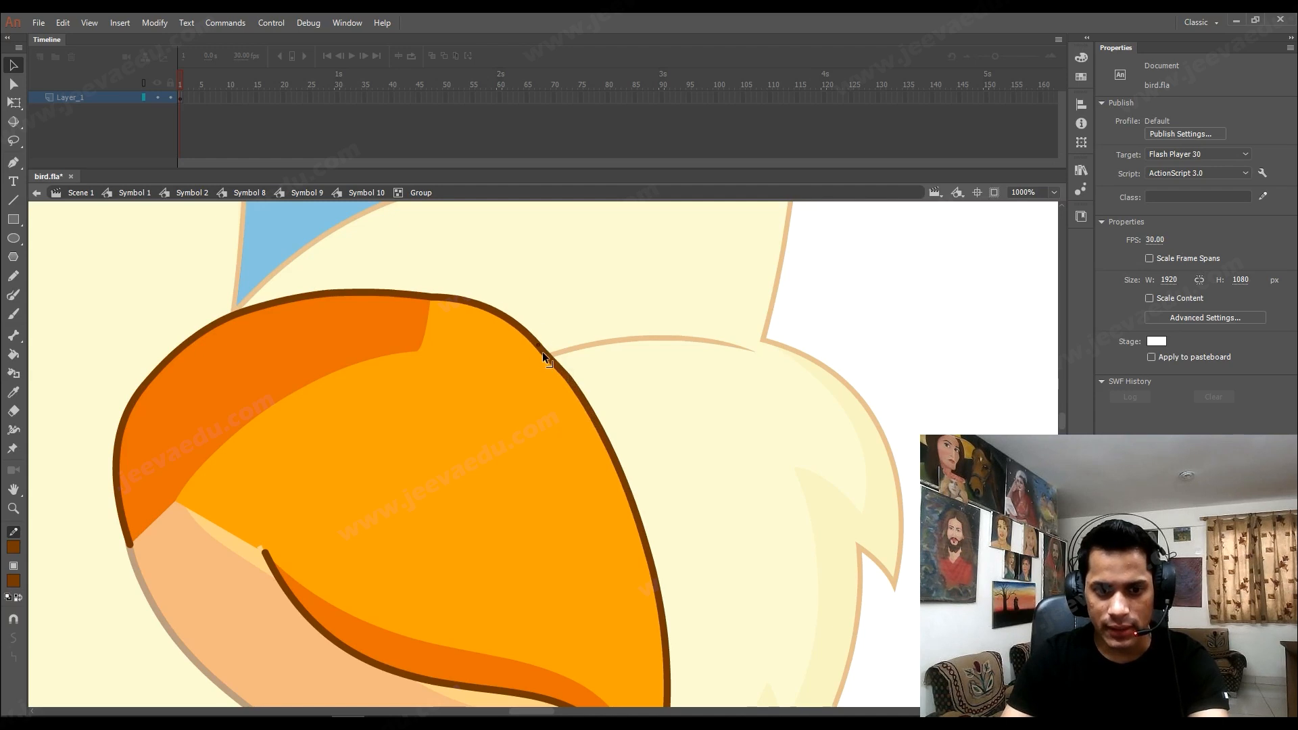
Bend the top outline just in front of the dark orange shading slightly outward.
{"action": "key", "text": "z"}
{"action": "left_click", "coordinate": [544, 464], "text": "alt"}
{"action": "left_click", "coordinate": [515, 517], "text": "alt"}
{"action": "left_click", "coordinate": [531, 434]}
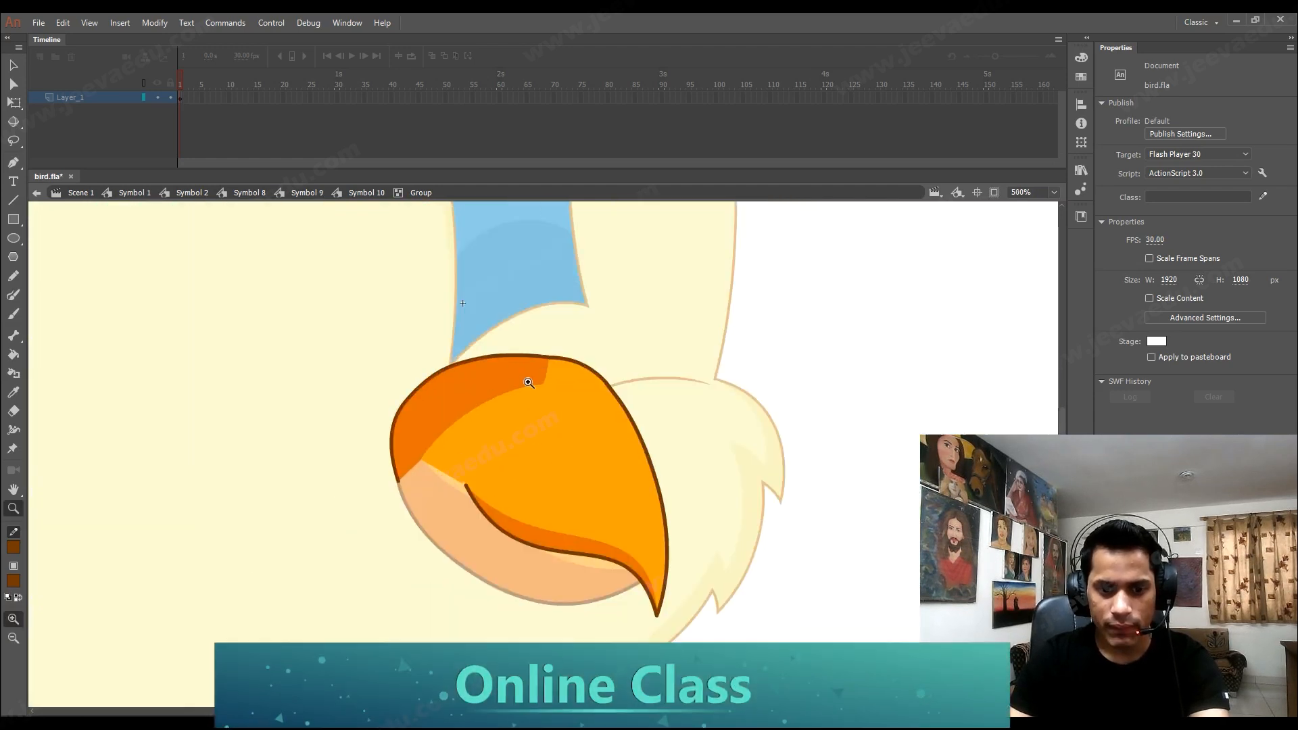
{"action": "left_click", "coordinate": [529, 379]}
{"action": "key", "text": "v"}
{"action": "left_click_drag", "start_coordinate": [624, 421], "coordinate": [642, 420]}
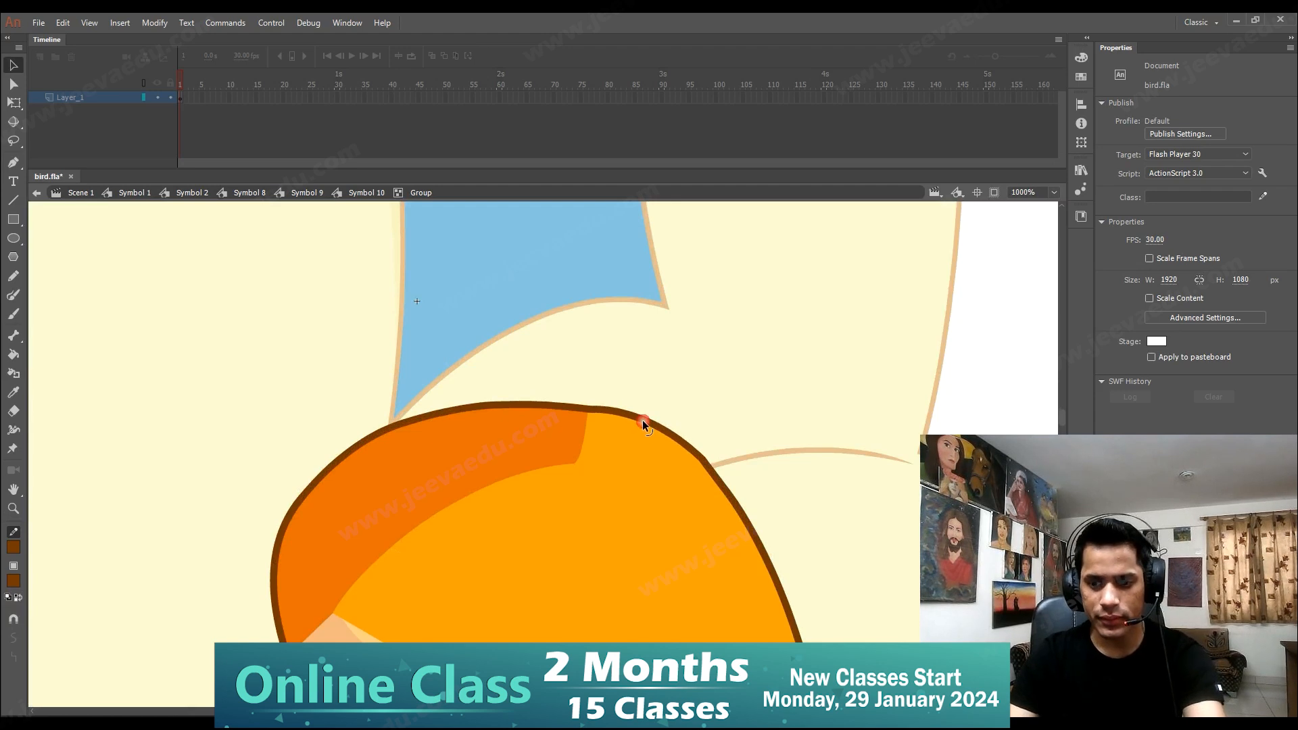
Extend the upper beak's dark orange shading past the front outline and delete the part that spills outside.
{"action": "key", "text": "z"}
{"action": "left_click", "coordinate": [658, 507], "text": "alt"}
{"action": "key", "text": "space"}
{"action": "left_click_drag", "start_coordinate": [559, 641], "coordinate": [590, 498]}
{"action": "key", "text": "v"}
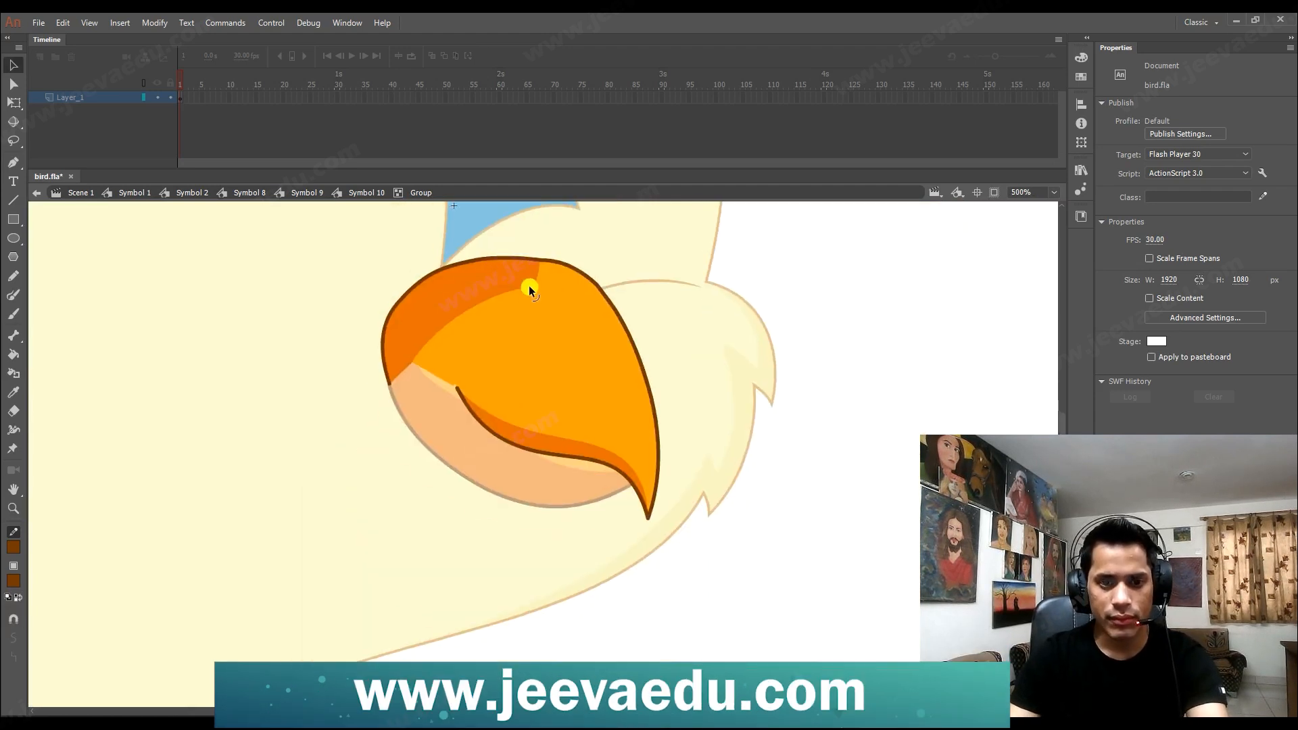
{"action": "left_click_drag", "start_coordinate": [530, 286], "coordinate": [630, 258]}
{"action": "left_click", "coordinate": [591, 262]}
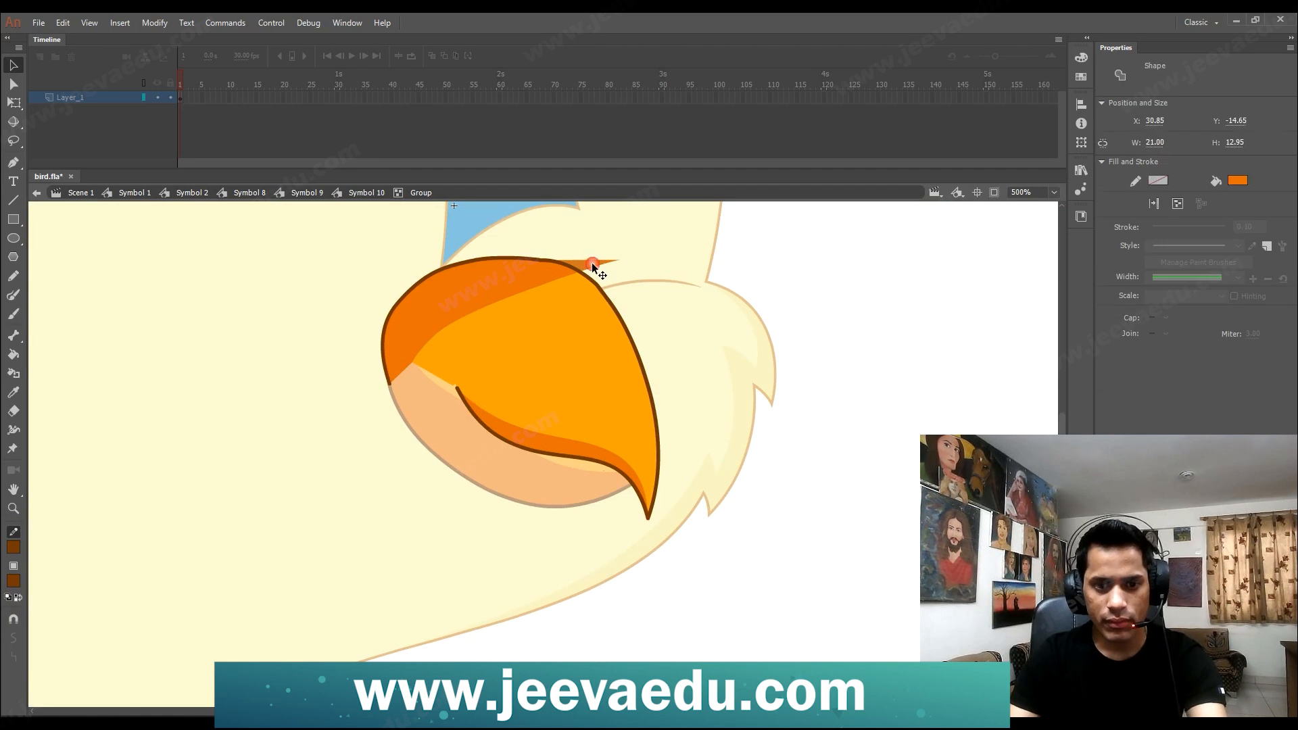
{"action": "key", "text": "Delete"}
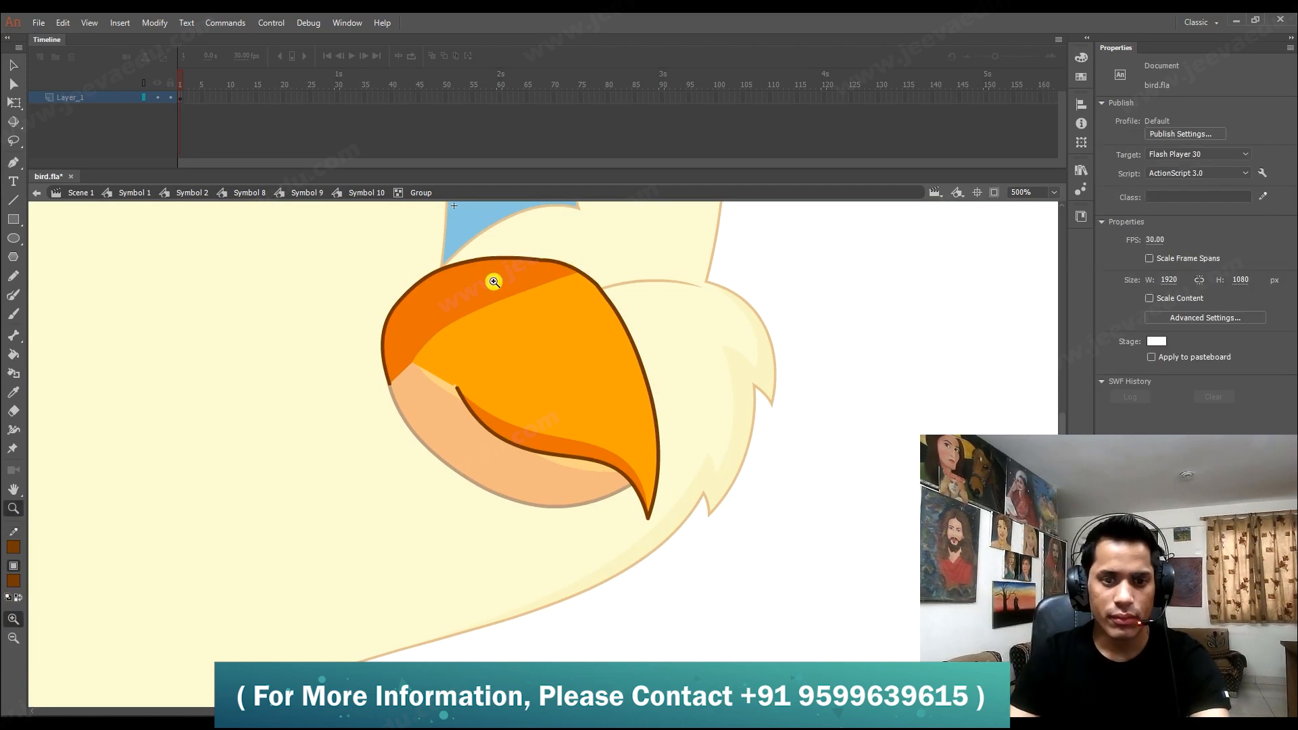
{"action": "left_click_drag", "start_coordinate": [510, 258], "coordinate": [508, 258]}
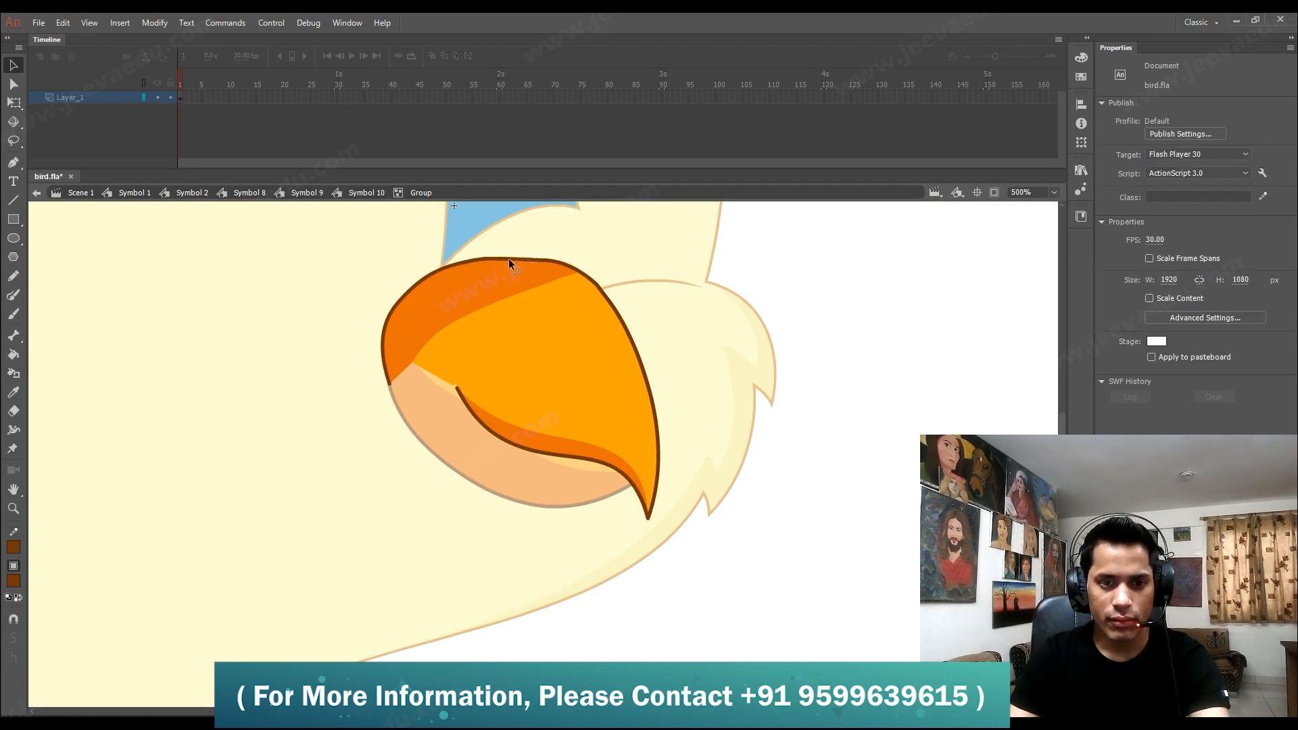
Check the reshaped beak against the rest of the bird, and return to the upper beak's group.
{"action": "key", "text": "ctrl+minus"}
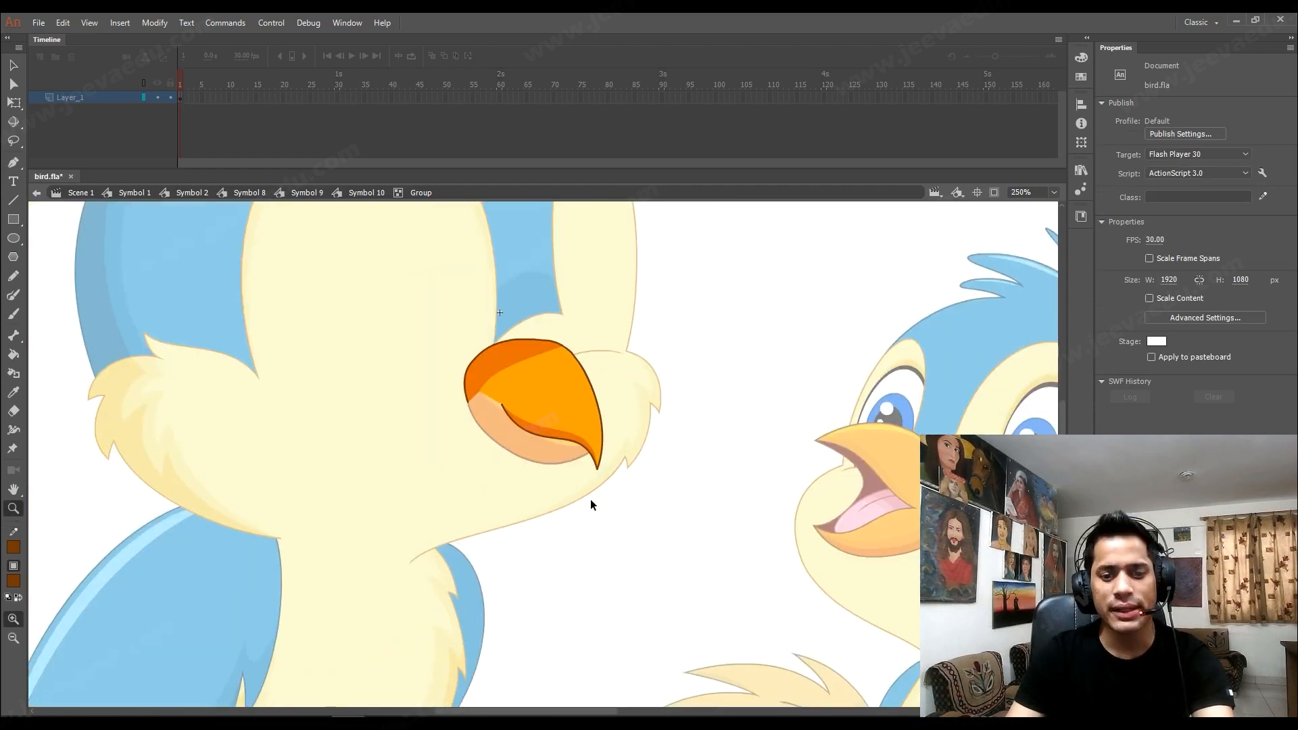
{"action": "double_click", "coordinate": [597, 530]}
{"action": "double_click", "coordinate": [597, 530]}
{"action": "key", "text": "z"}
{"action": "left_click", "coordinate": [505, 346]}
{"action": "key", "text": "v"}
{"action": "double_click", "coordinate": [554, 498]}
{"action": "double_click", "coordinate": [555, 498]}
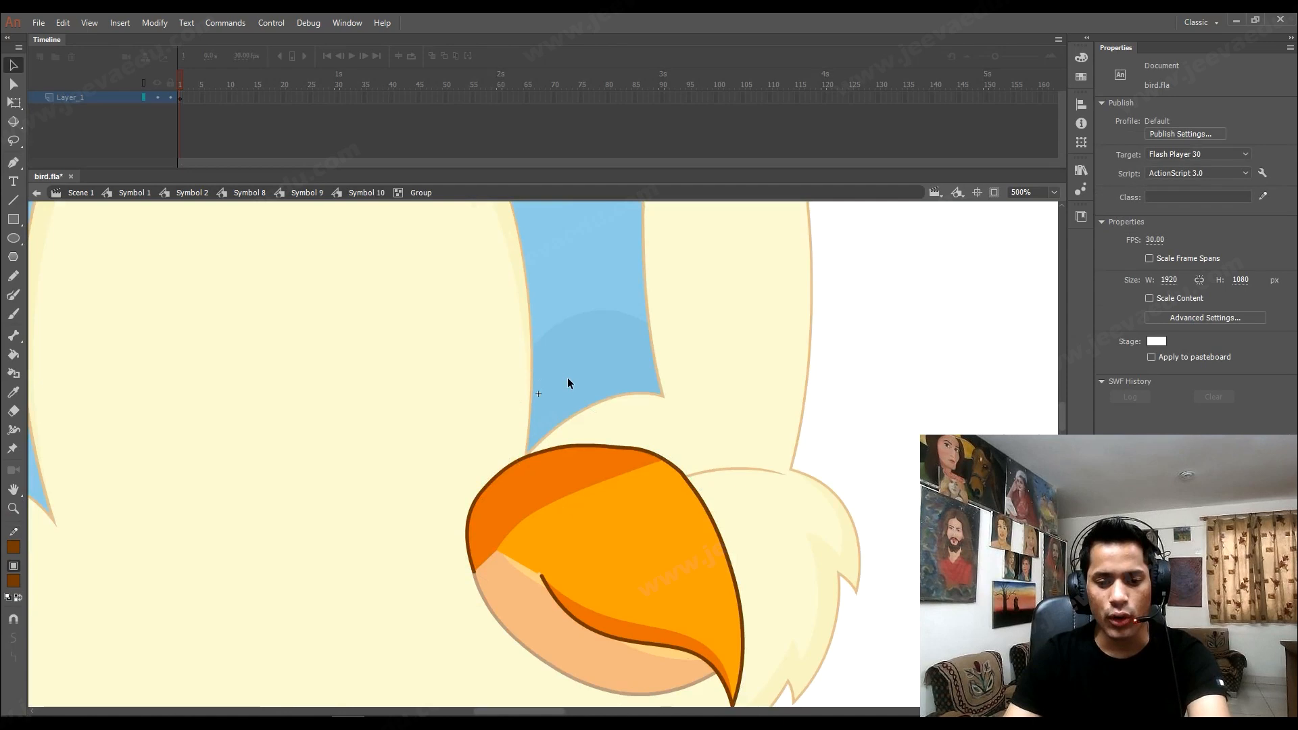
{"action": "left_click", "coordinate": [557, 460]}
{"action": "left_click", "coordinate": [570, 346]}
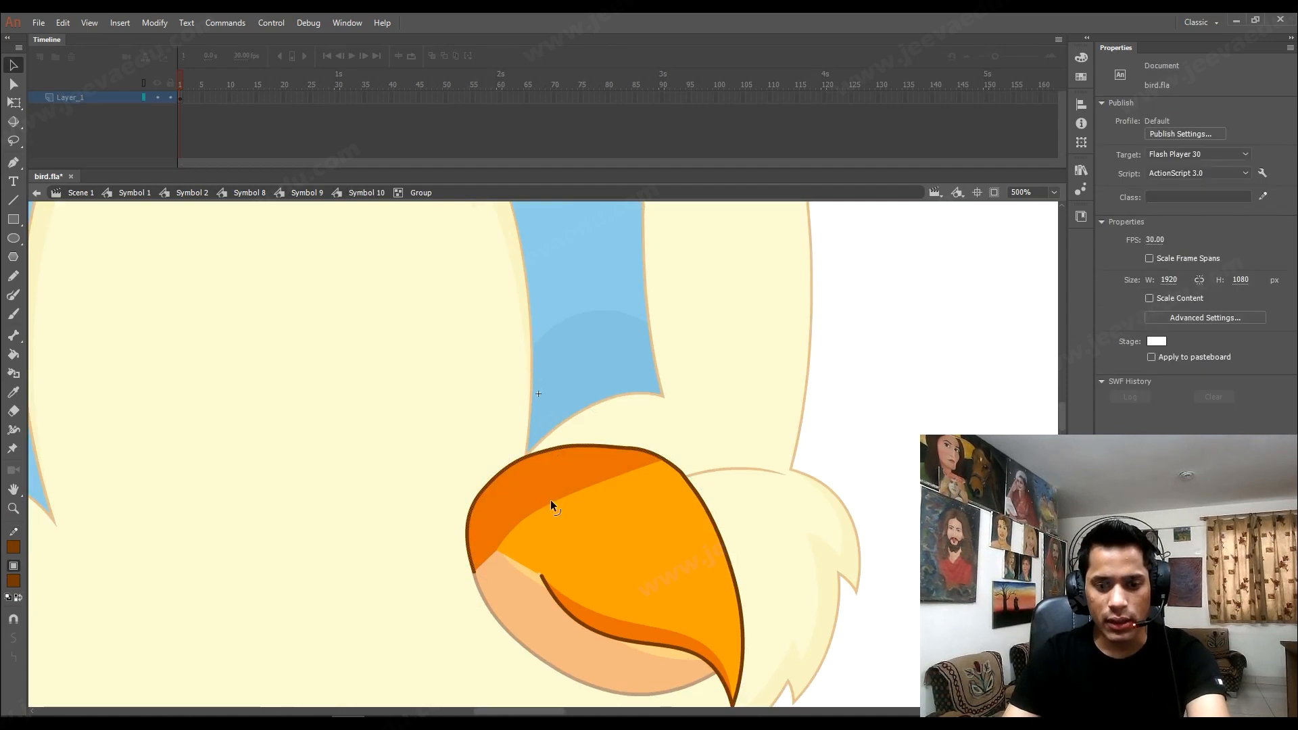
Narrow the dark orange shading to a slim curved band along the upper beak's rear edge and delete the excess outside the outline.
{"action": "left_click_drag", "start_coordinate": [550, 503], "coordinate": [531, 475]}
{"action": "left_click", "coordinate": [555, 473]}
{"action": "left_click_drag", "start_coordinate": [628, 463], "coordinate": [714, 450]}
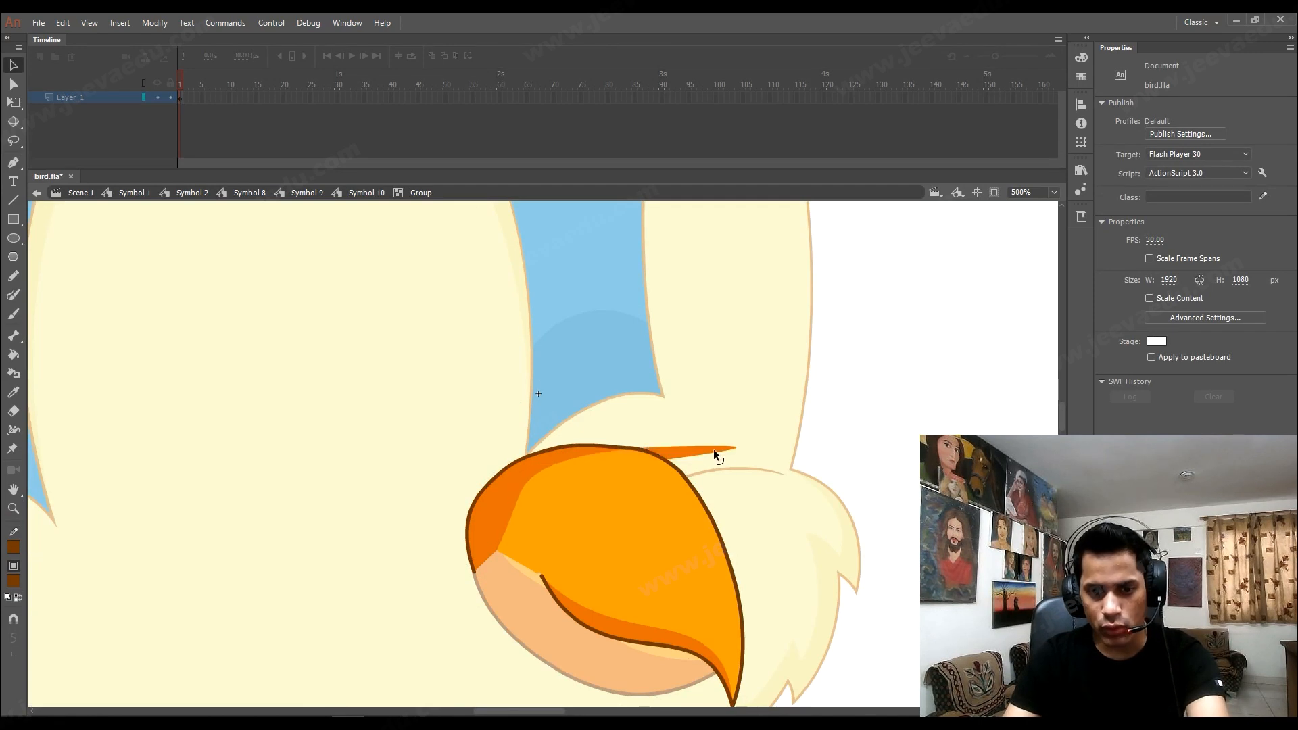
{"action": "mouse_move", "coordinate": [507, 524]}
{"action": "left_mouse_down"}
{"action": "mouse_move", "coordinate": [486, 538]}
{"action": "mouse_move", "coordinate": [498, 518]}
{"action": "left_mouse_up"}
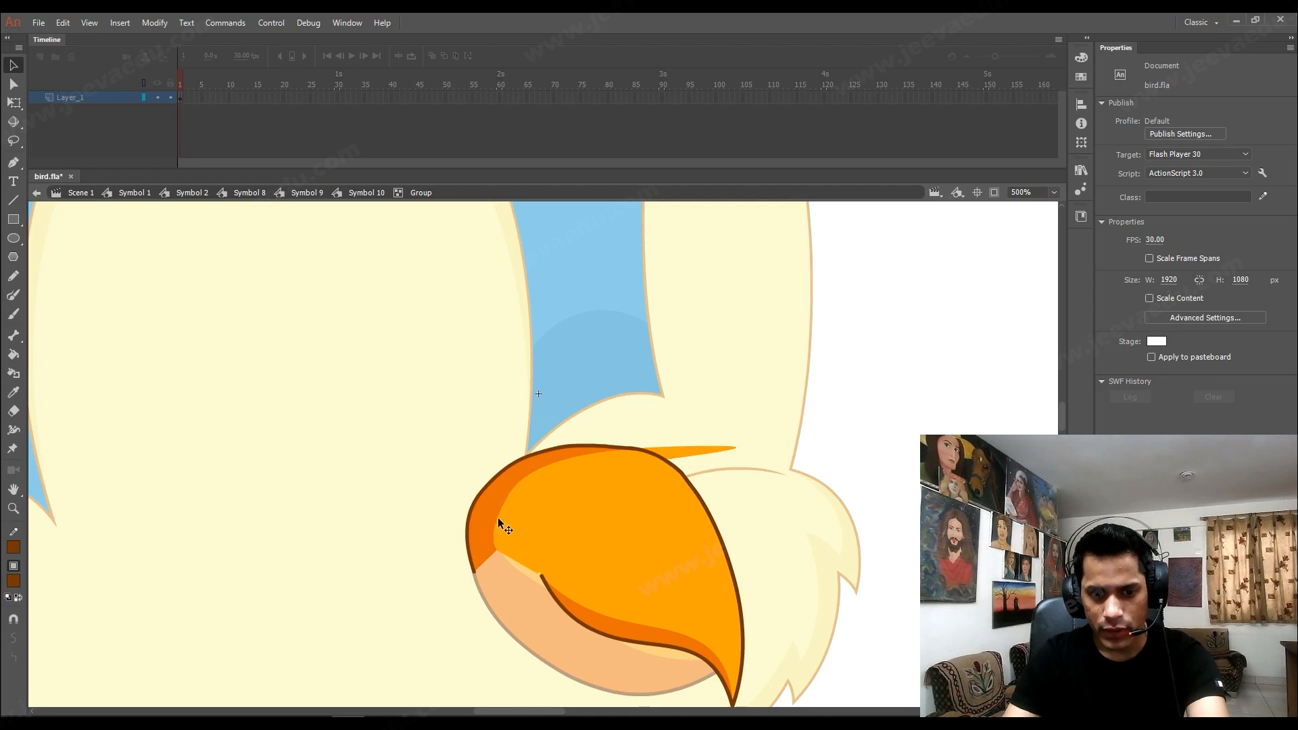
{"action": "left_click", "coordinate": [691, 447]}
{"action": "key", "text": "Delete"}
{"action": "left_click", "coordinate": [198, 196]}
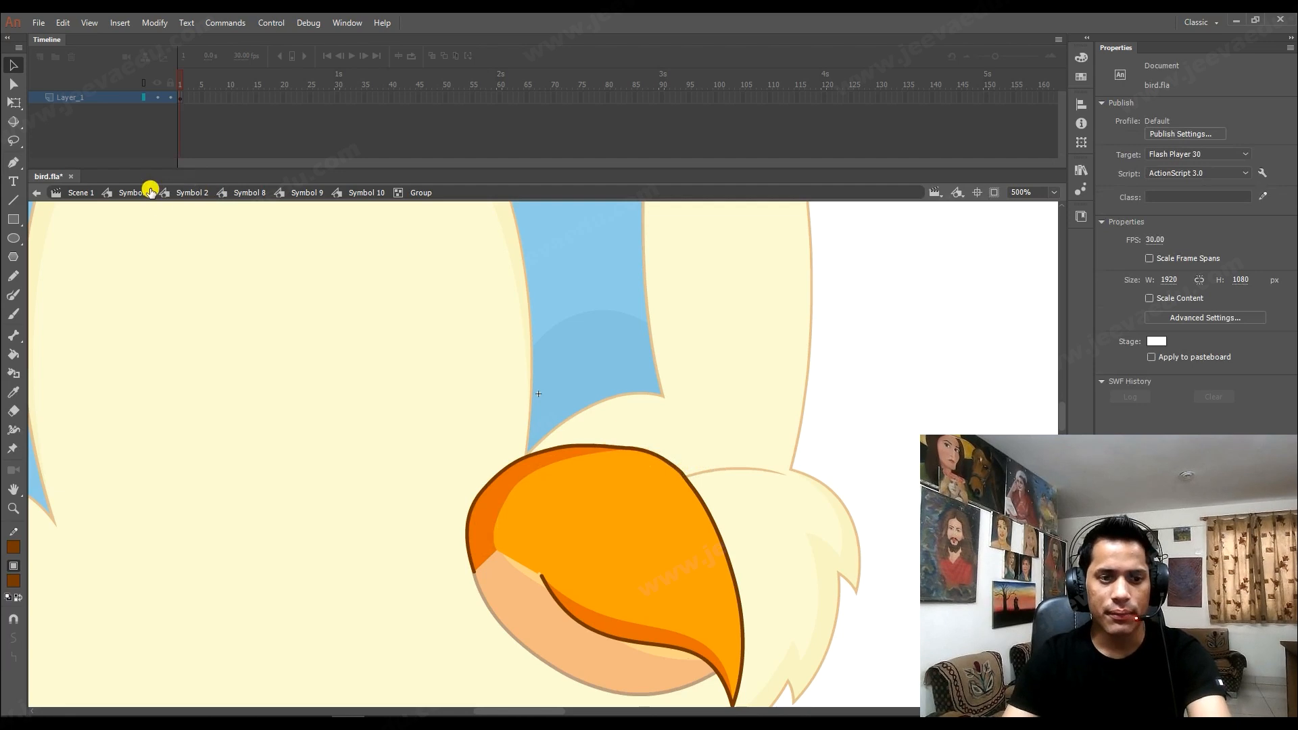
Return to Symbol 9 and check the closed beak on frame 2 against the rest of the head.
{"action": "left_click", "coordinate": [287, 194]}
{"action": "key", "text": "z"}
{"action": "left_click", "coordinate": [673, 508], "text": "alt"}
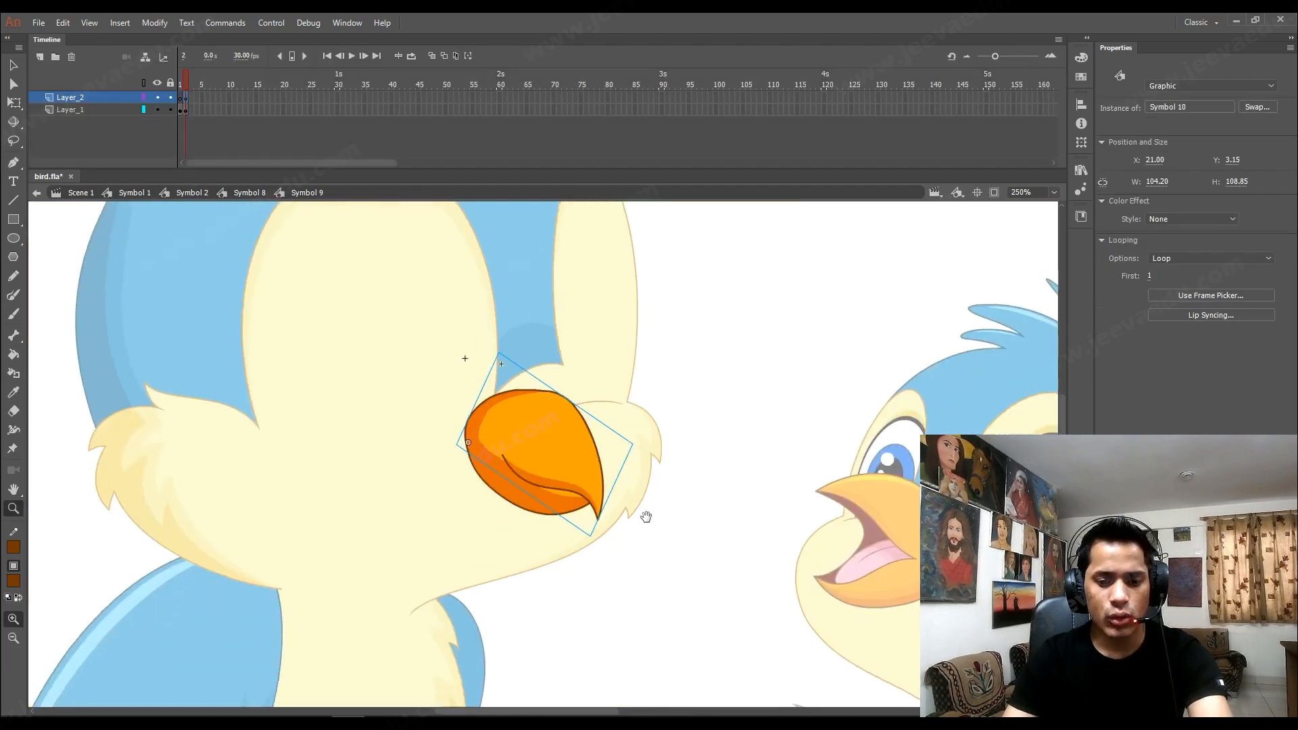
{"action": "key", "text": "v"}
{"action": "left_click", "coordinate": [697, 398]}
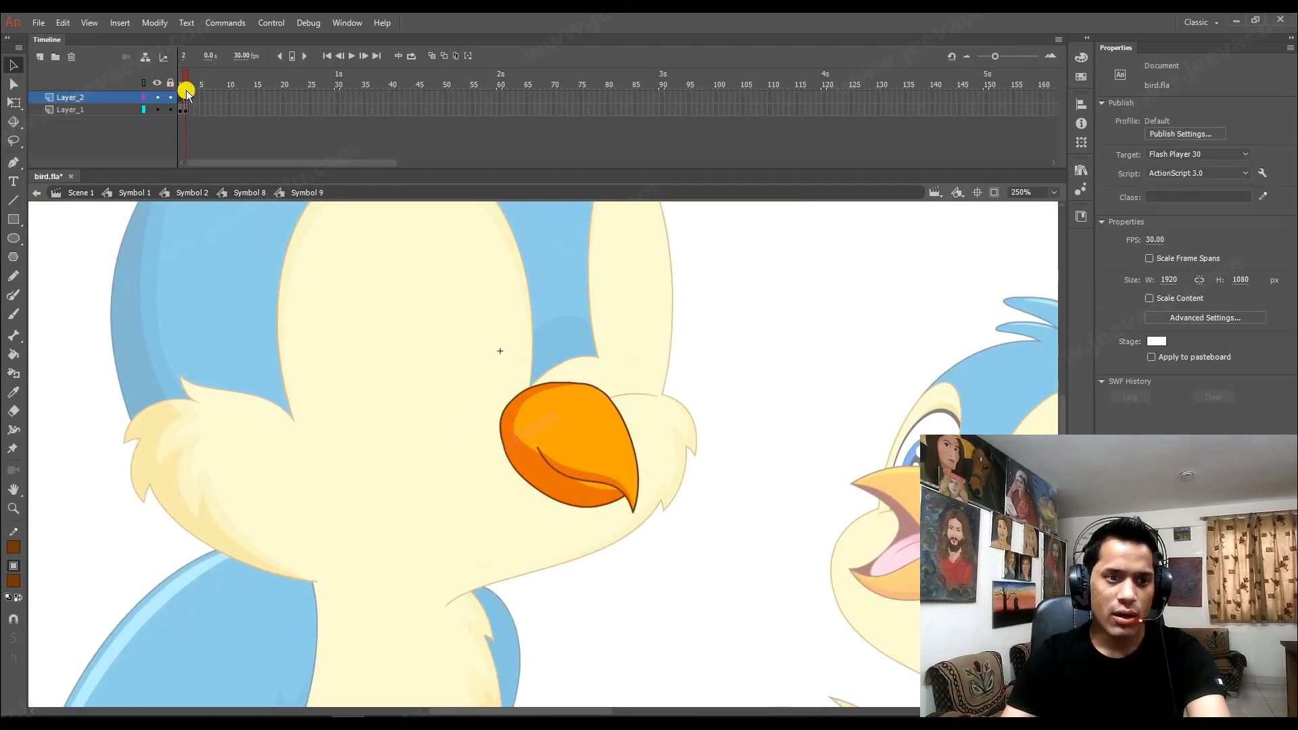
{"action": "left_click", "coordinate": [185, 90]}
{"action": "left_click", "coordinate": [181, 83]}
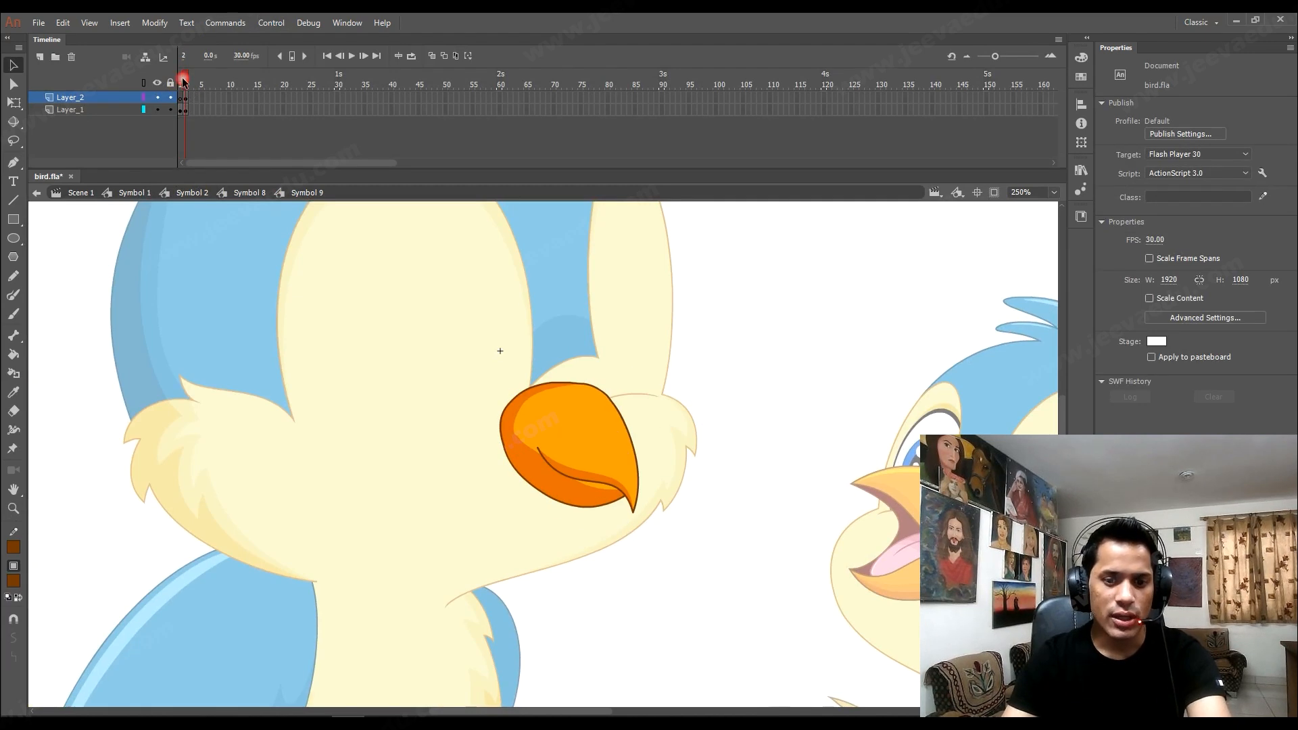
Move the upper beak on frame 2 from Layer_2 to the same place on Layer_1, and delete Layer_2.
{"action": "left_click", "coordinate": [182, 97]}
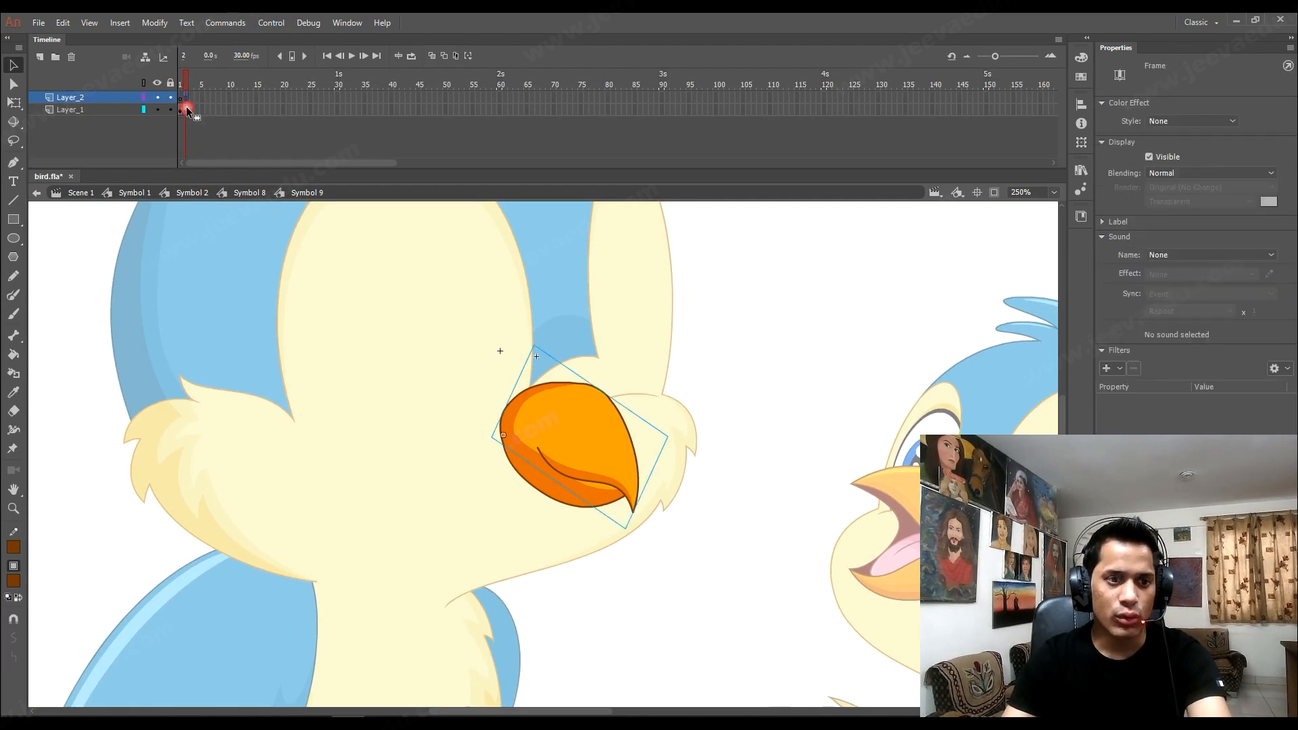
{"action": "left_click_drag", "start_coordinate": [186, 108], "coordinate": [187, 109]}
{"action": "key", "text": "ctrl+z"}
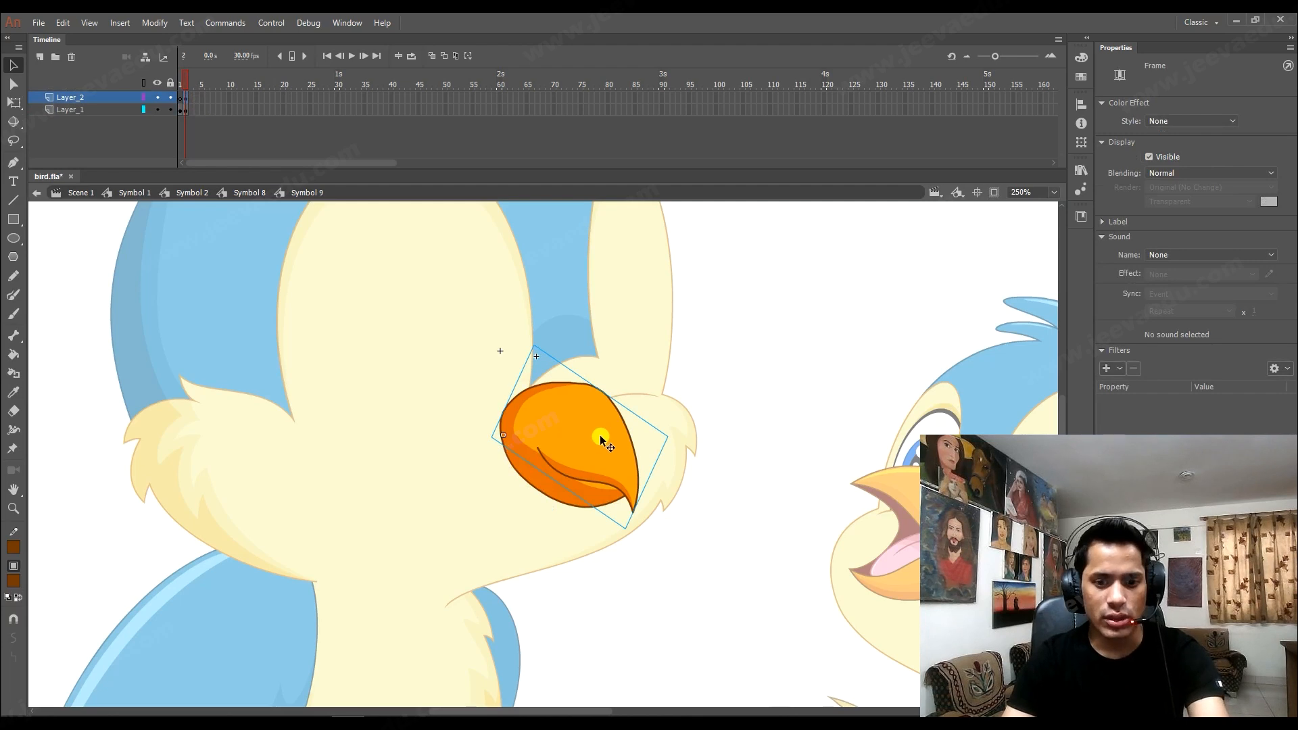
{"action": "key", "text": "ctrl+x"}
{"action": "left_click", "coordinate": [577, 469]}
{"action": "right_click", "coordinate": [657, 327]}
{"action": "left_click", "coordinate": [696, 380]}
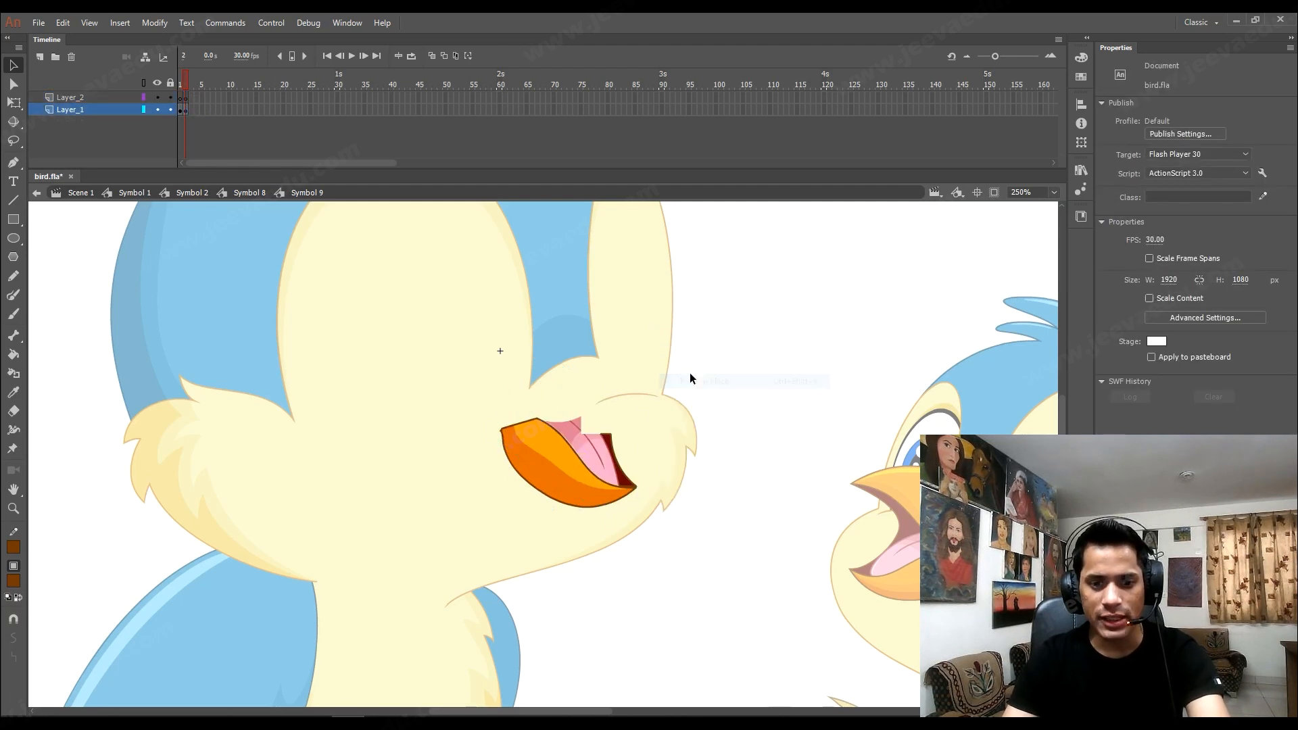
{"action": "left_click", "coordinate": [92, 98]}
{"action": "left_click", "coordinate": [71, 57]}
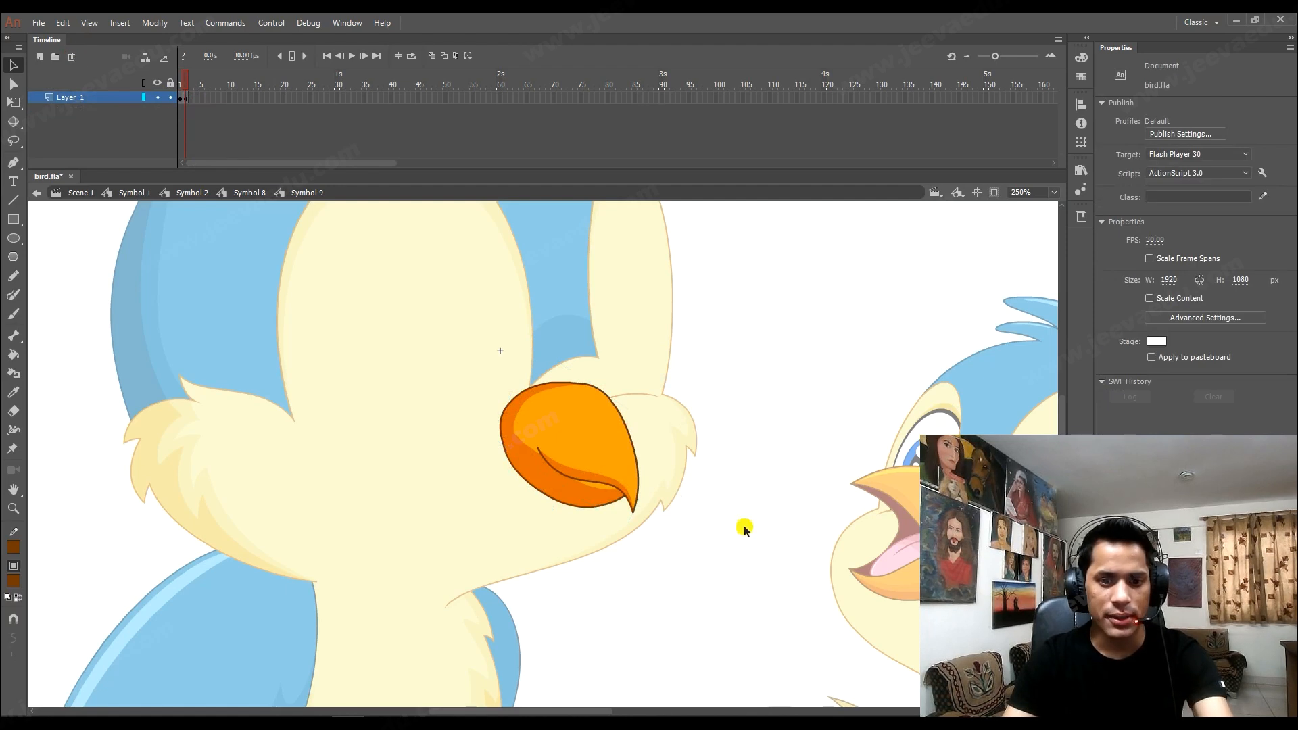
Enlarge the upper beak on frame 2 to about 110 by 123 px with Free Transform.
{"action": "left_click", "coordinate": [569, 412]}
{"action": "key", "text": "q"}
{"action": "left_click_drag", "start_coordinate": [596, 382], "coordinate": [601, 364]}
{"action": "left_click_drag", "start_coordinate": [686, 415], "coordinate": [687, 426]}
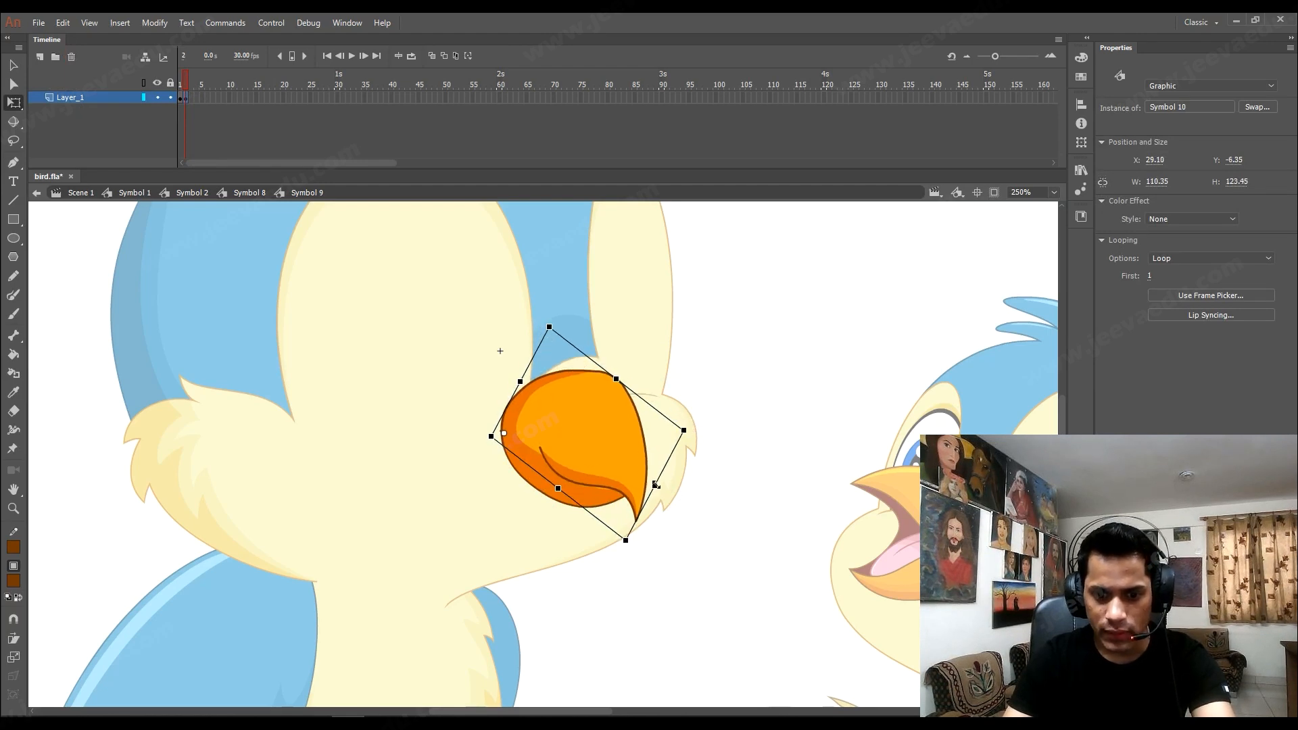
{"action": "left_click", "coordinate": [717, 360]}
Compare the open beak on frame 1 with the closed beak on frame 2 of Symbol 9.
{"action": "key", "text": "z"}
{"action": "left_click", "coordinate": [523, 460], "text": "alt"}
{"action": "key", "text": "v"}
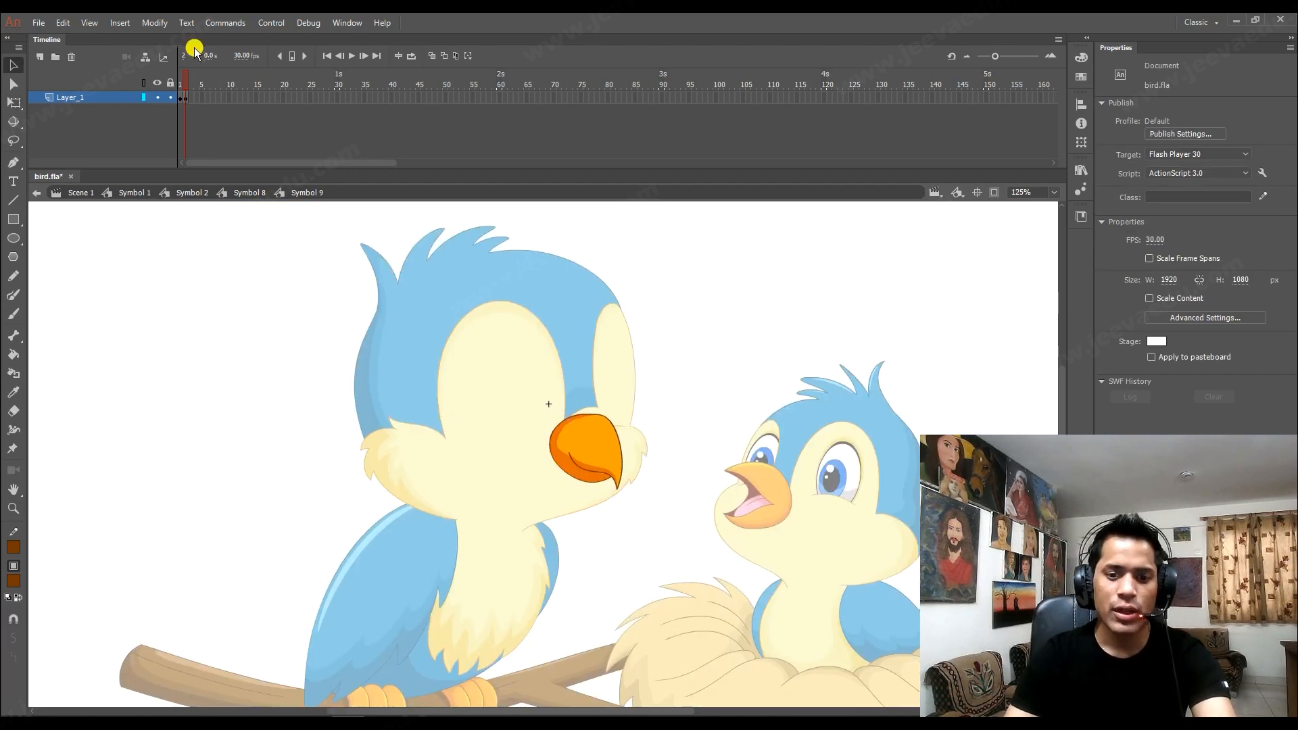
{"action": "left_click", "coordinate": [181, 86]}
{"action": "left_click", "coordinate": [187, 97]}
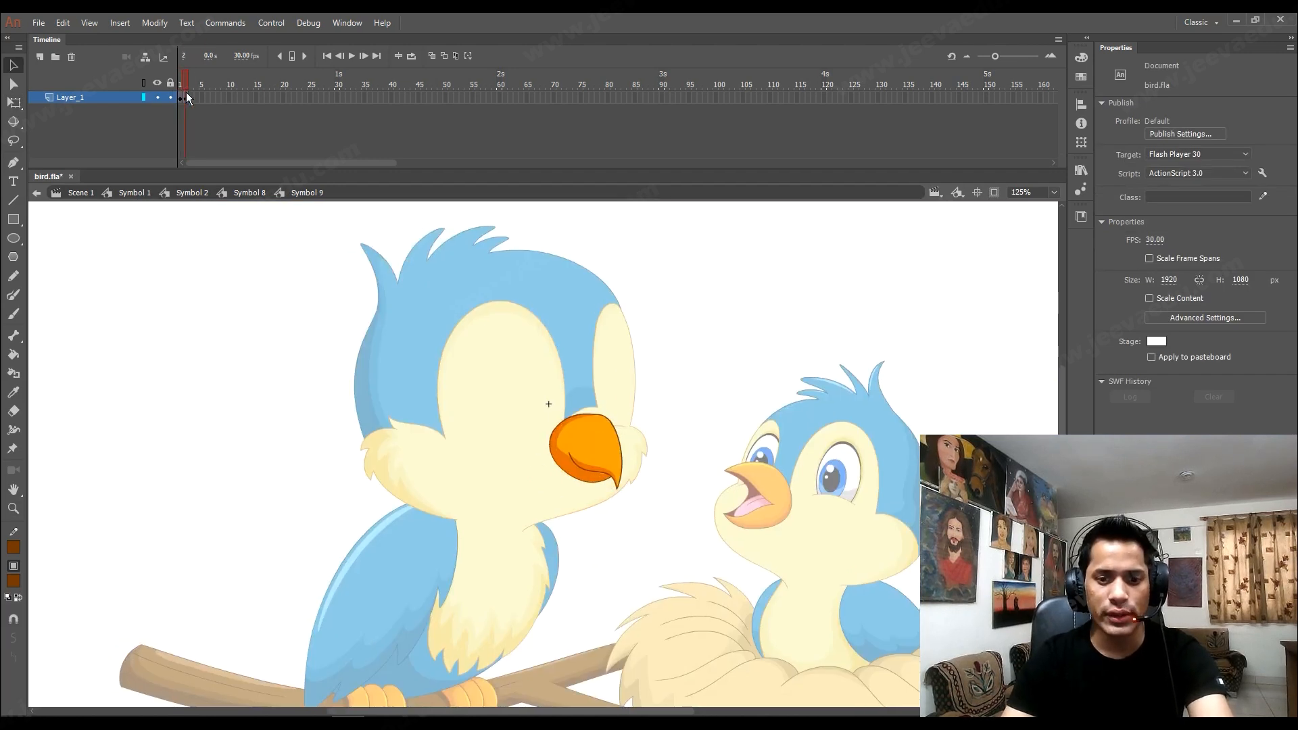
{"action": "left_click", "coordinate": [179, 97]}
{"action": "left_click", "coordinate": [185, 97]}
{"action": "left_click", "coordinate": [180, 98]}
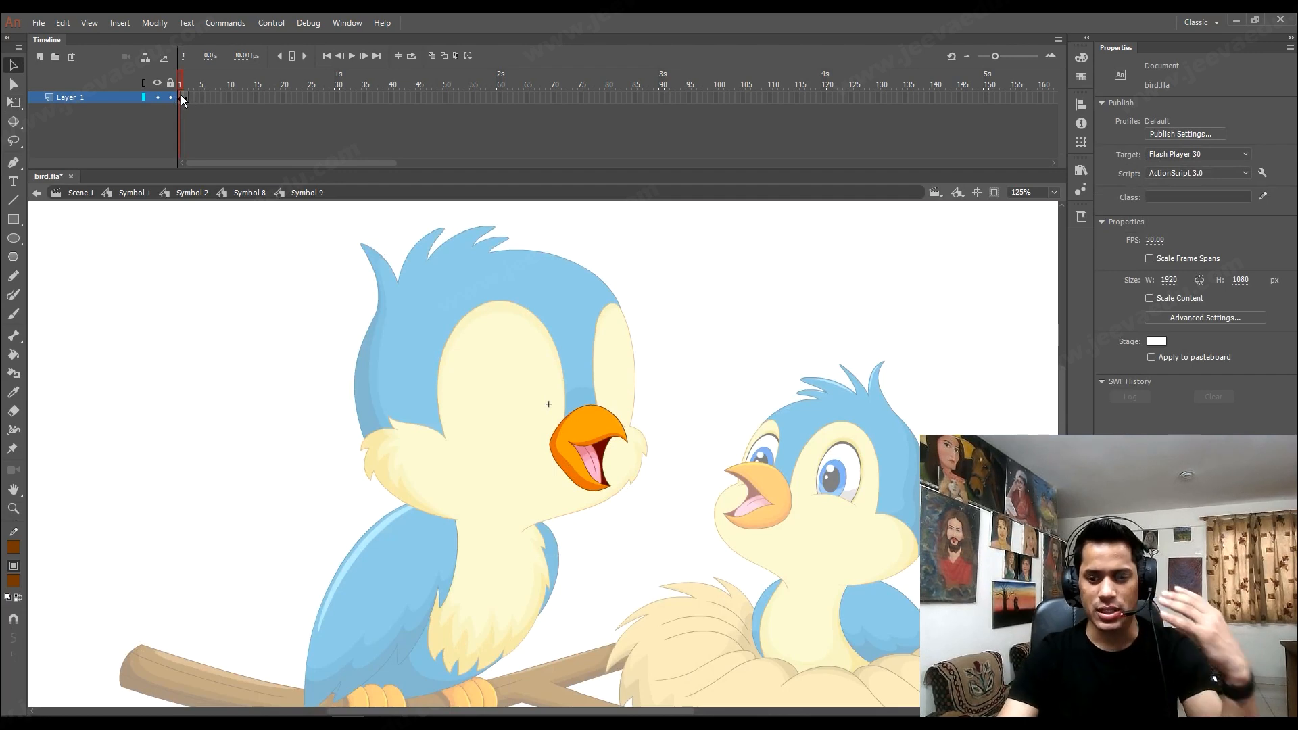
Go up to Symbol 8 and set the beak instance to display frame 2, the closed beak, using the Frame Picker.
{"action": "left_click", "coordinate": [249, 193]}
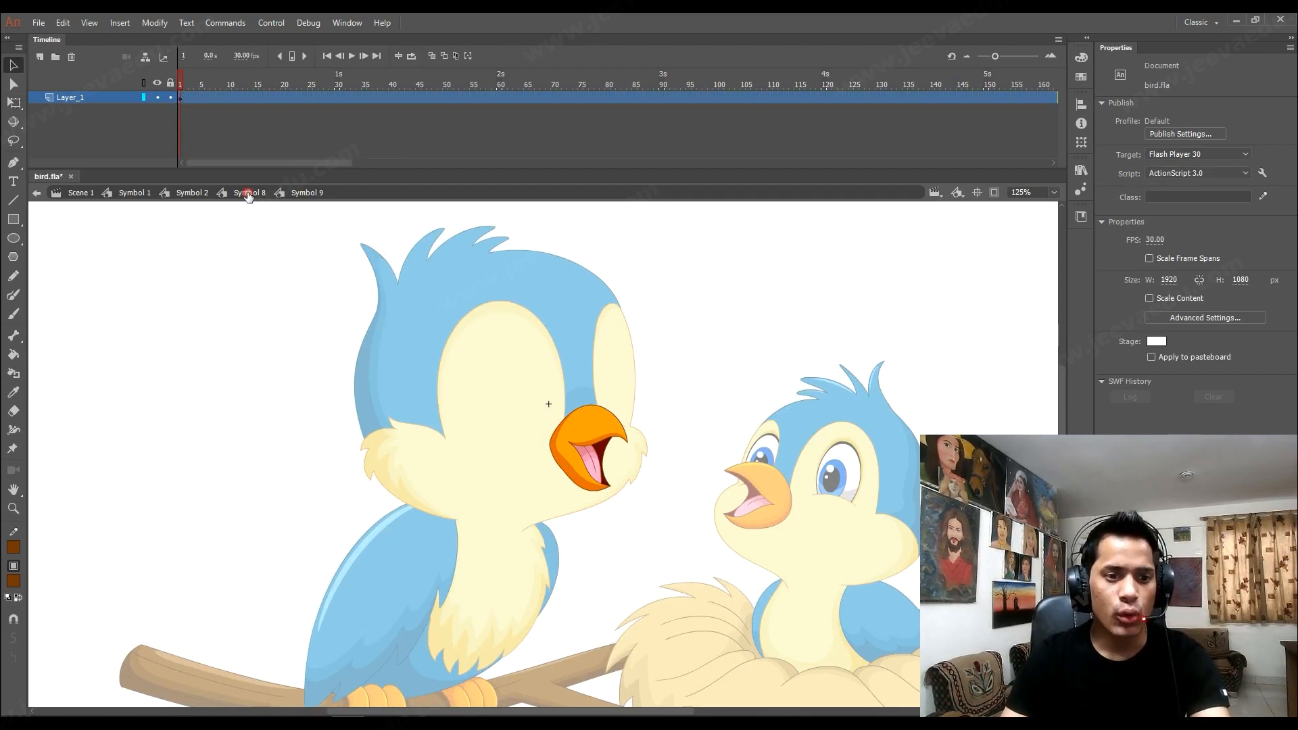
{"action": "key", "text": "z"}
{"action": "key", "text": "v"}
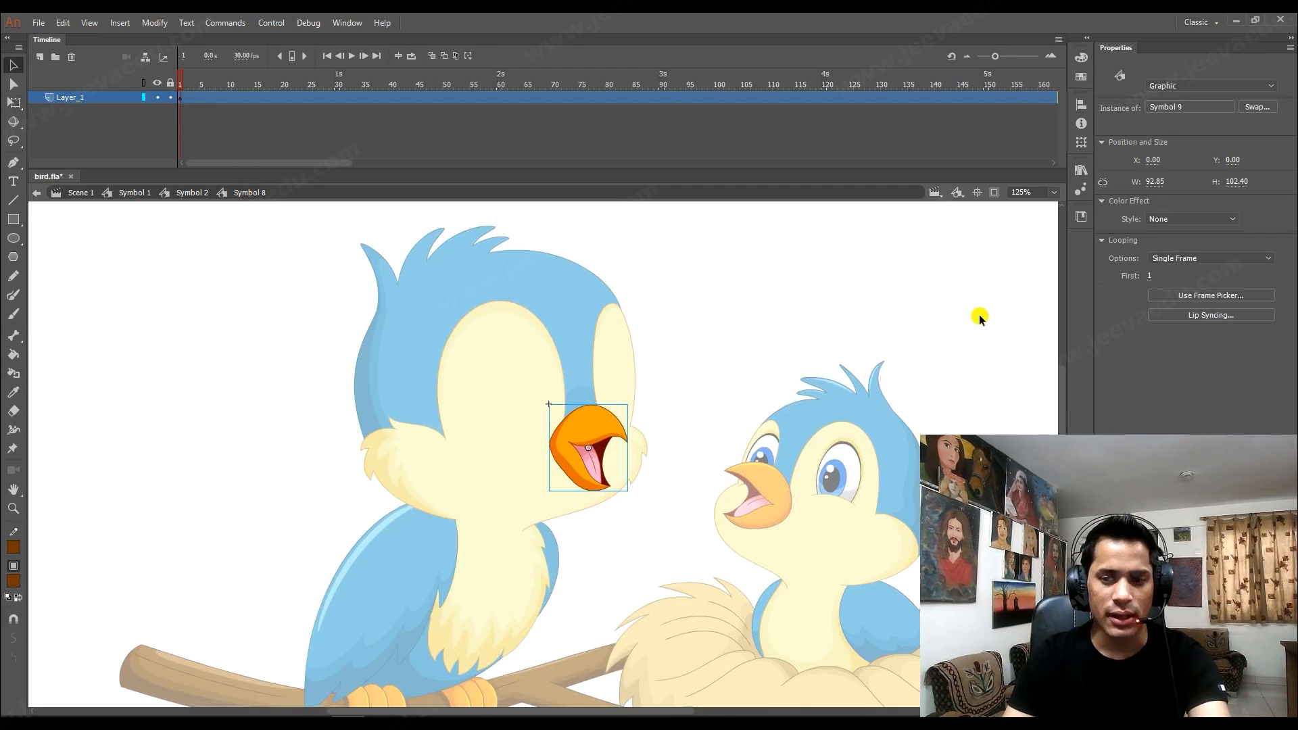
{"action": "left_click", "coordinate": [1184, 295]}
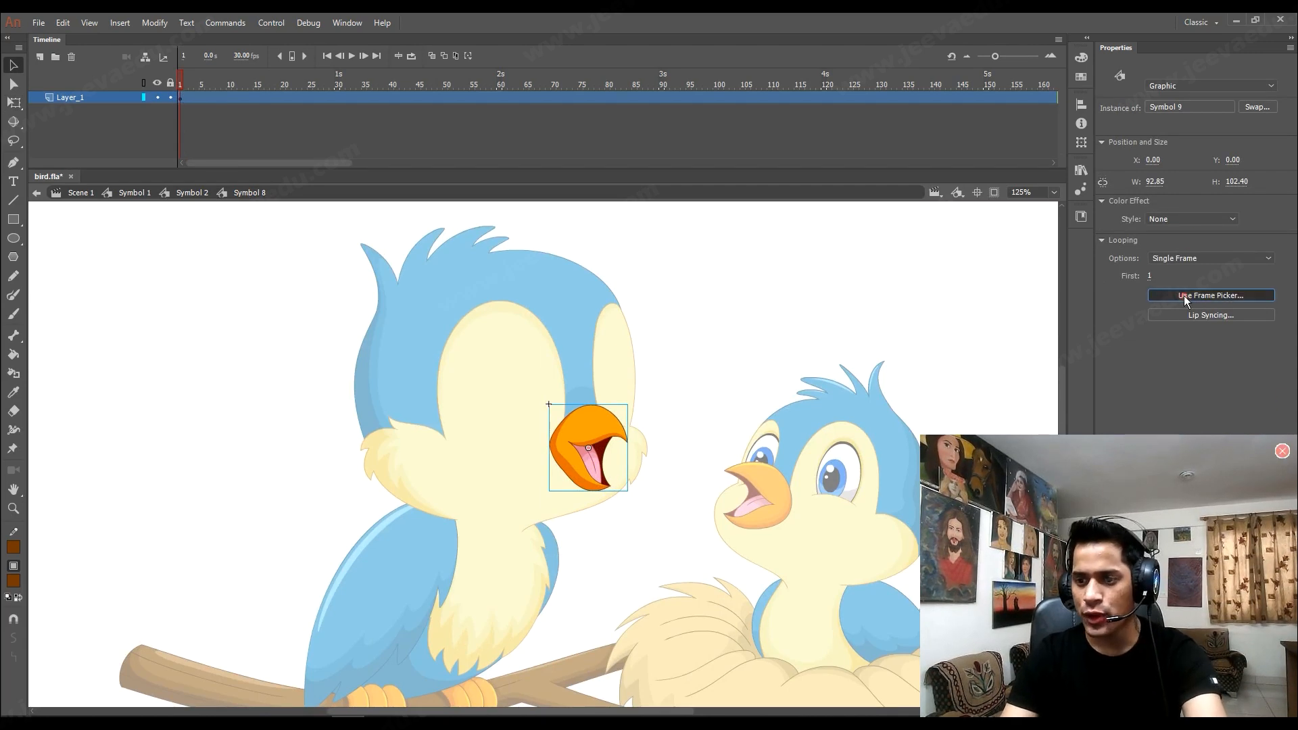
{"action": "left_click", "coordinate": [745, 256]}
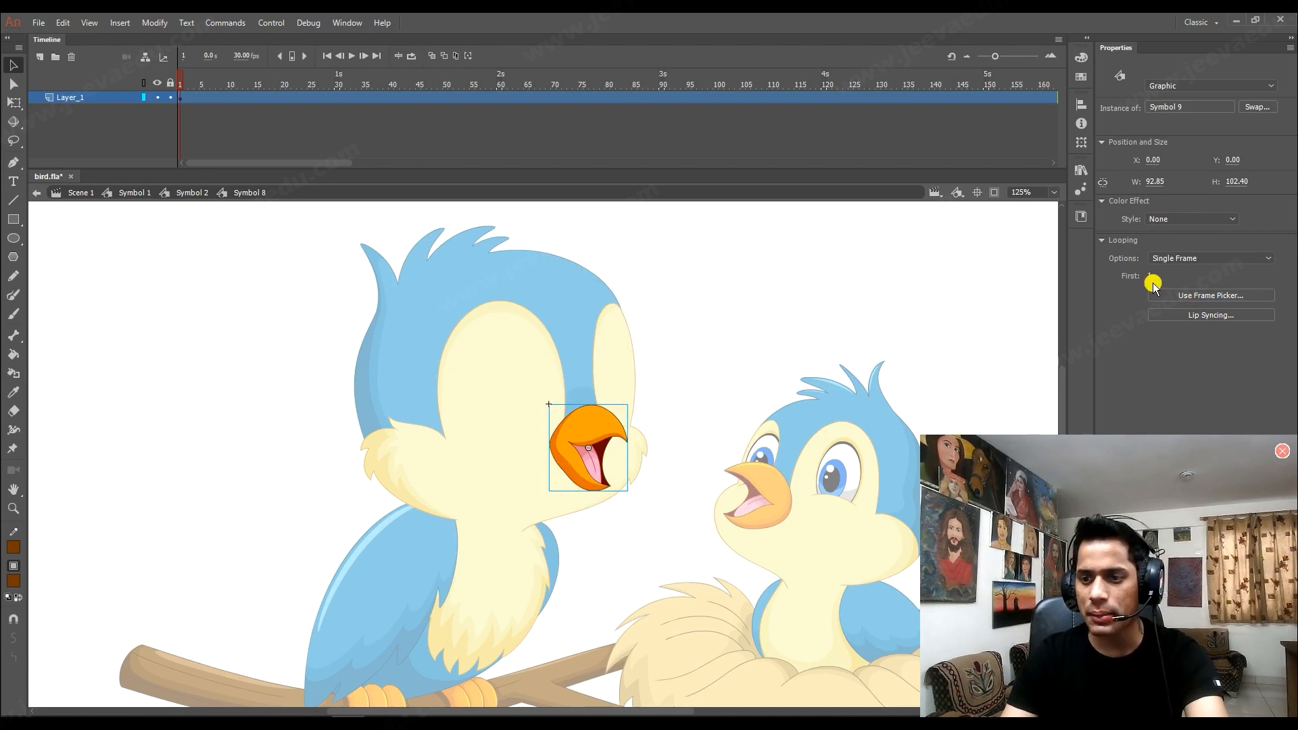
{"action": "left_click", "coordinate": [1211, 295]}
{"action": "left_click", "coordinate": [669, 338]}
{"action": "left_click", "coordinate": [745, 251]}
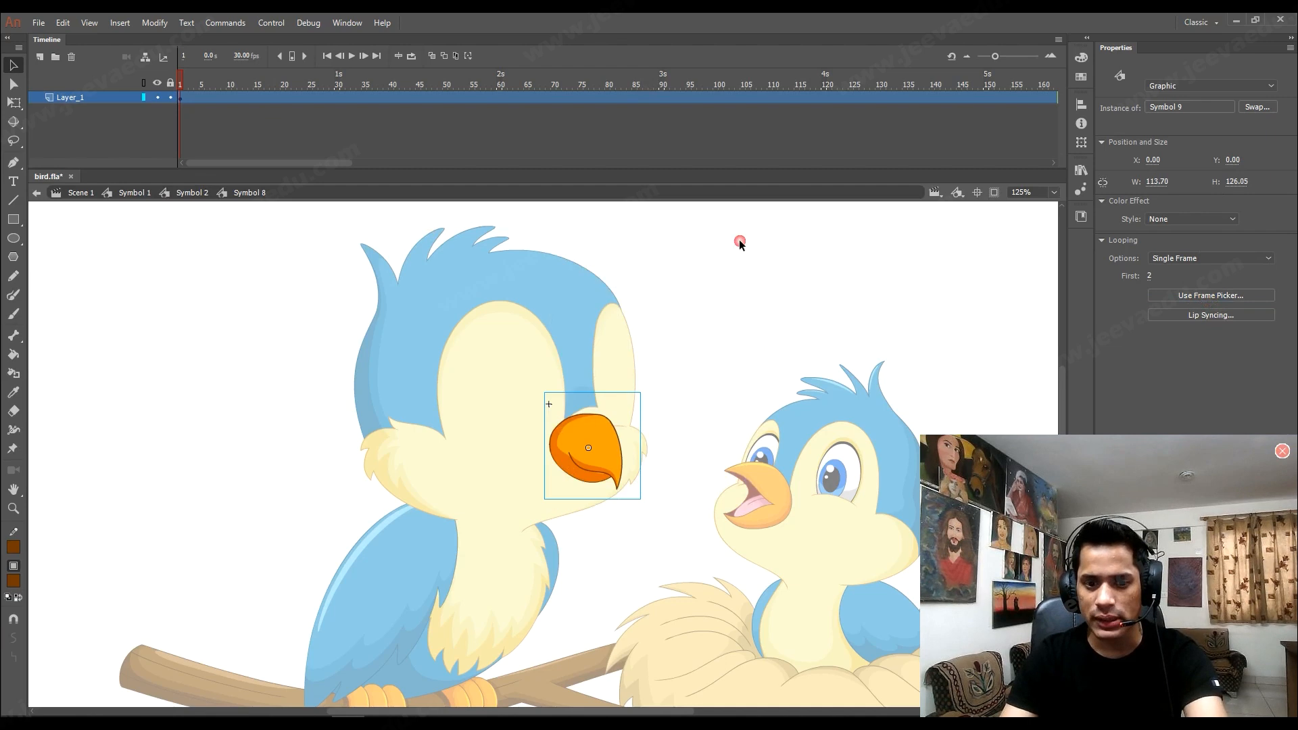
In the head's Symbol 2, show the eyes on Layer_2 and move the beak's Layer_3 above that layer.
{"action": "left_click", "coordinate": [187, 193]}
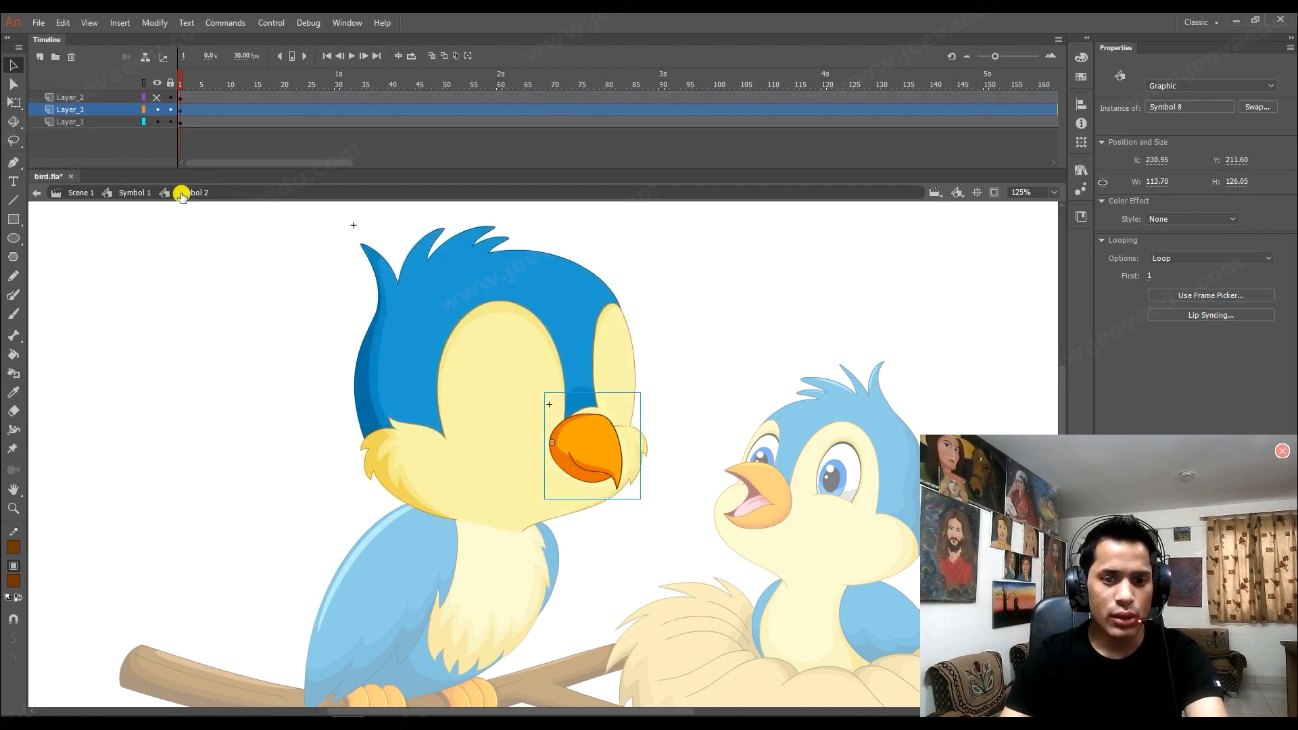
{"action": "left_click", "coordinate": [131, 194]}
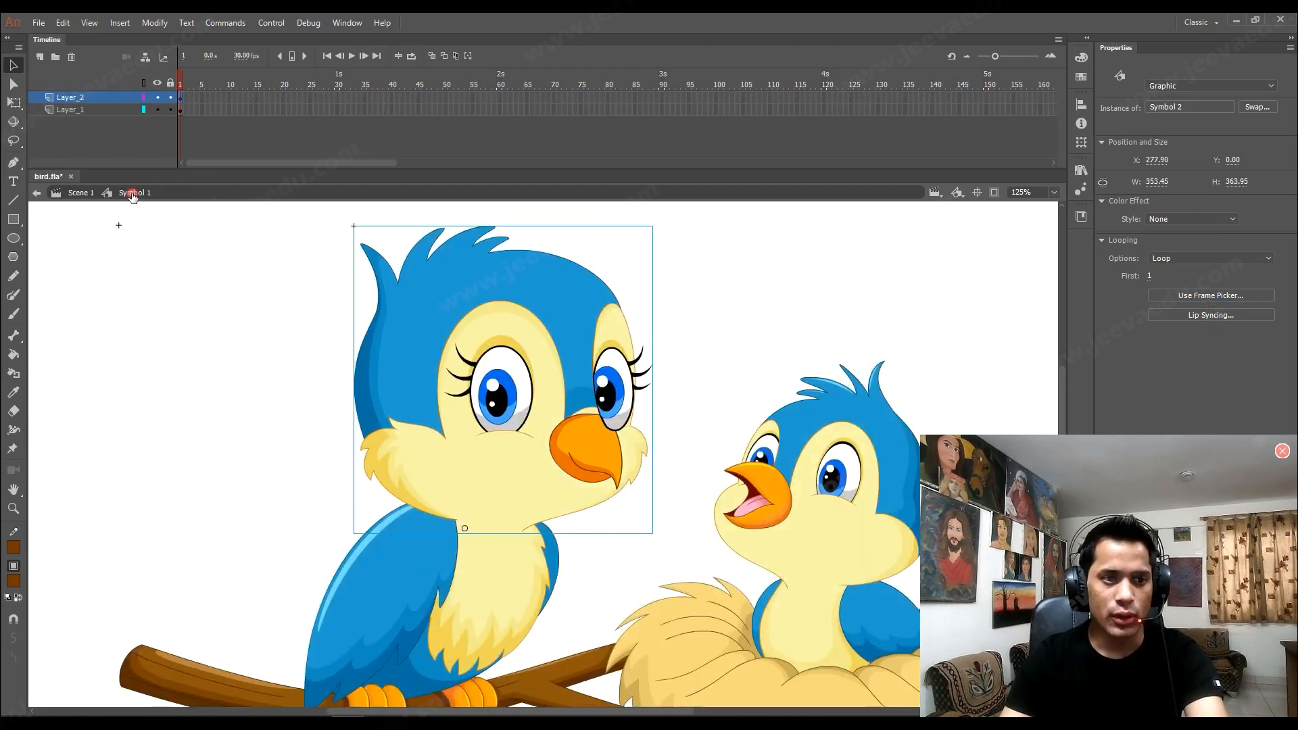
{"action": "double_click", "coordinate": [595, 460]}
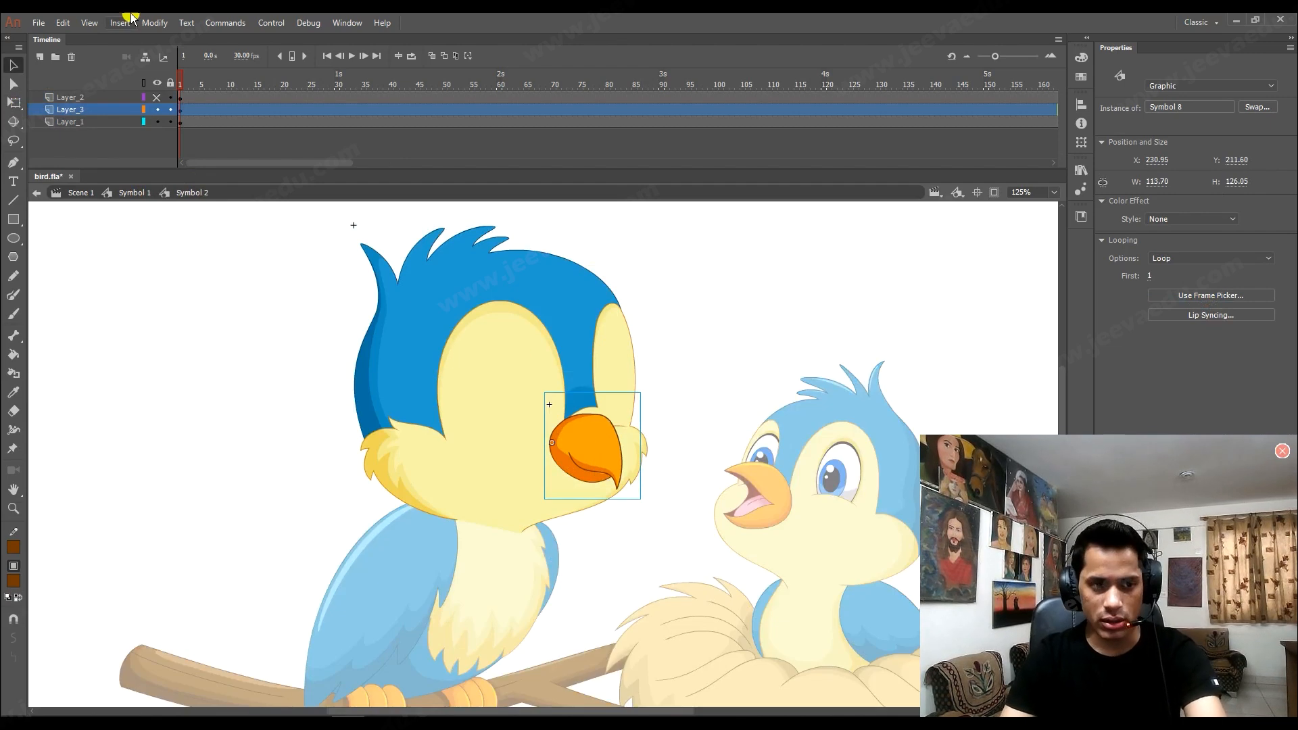
{"action": "left_click", "coordinate": [158, 99]}
{"action": "left_click", "coordinate": [573, 445]}
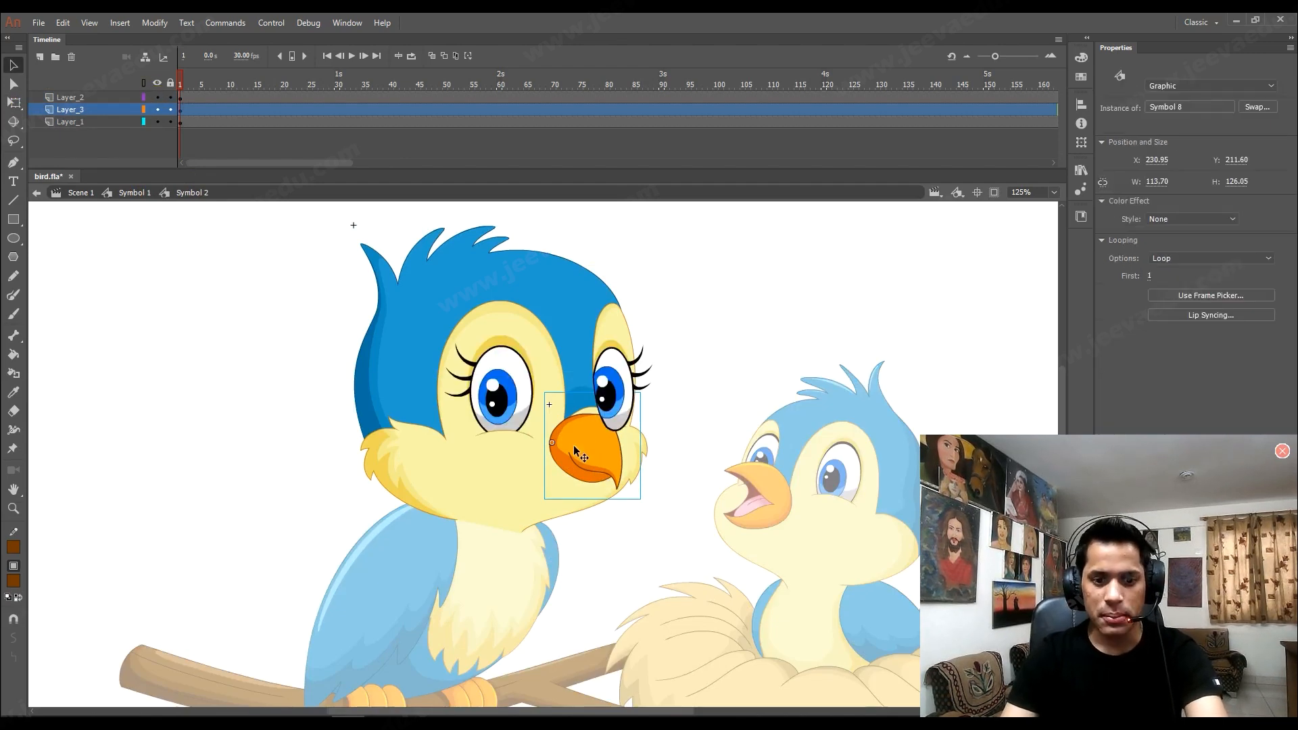
{"action": "key", "text": "ctrl+x"}
{"action": "key", "text": "ctrl+shift+v"}
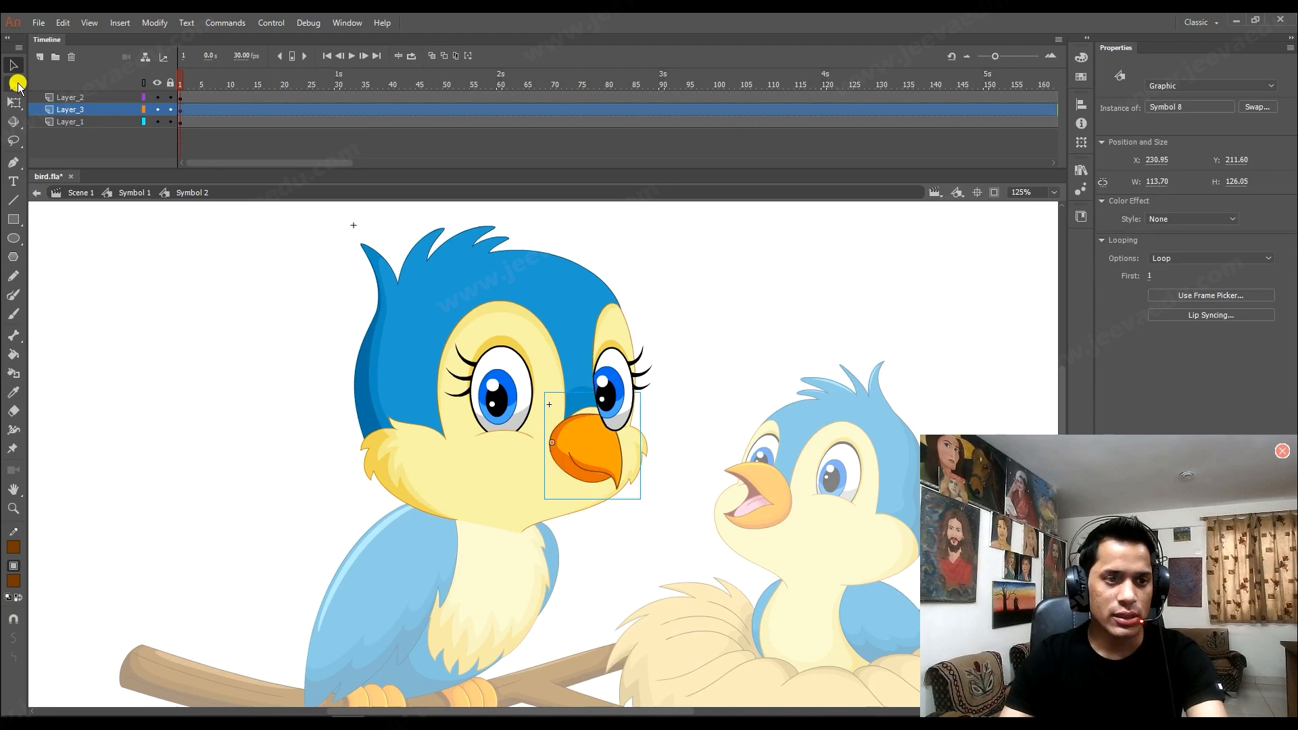
{"action": "left_click_drag", "start_coordinate": [58, 111], "coordinate": [58, 94]}
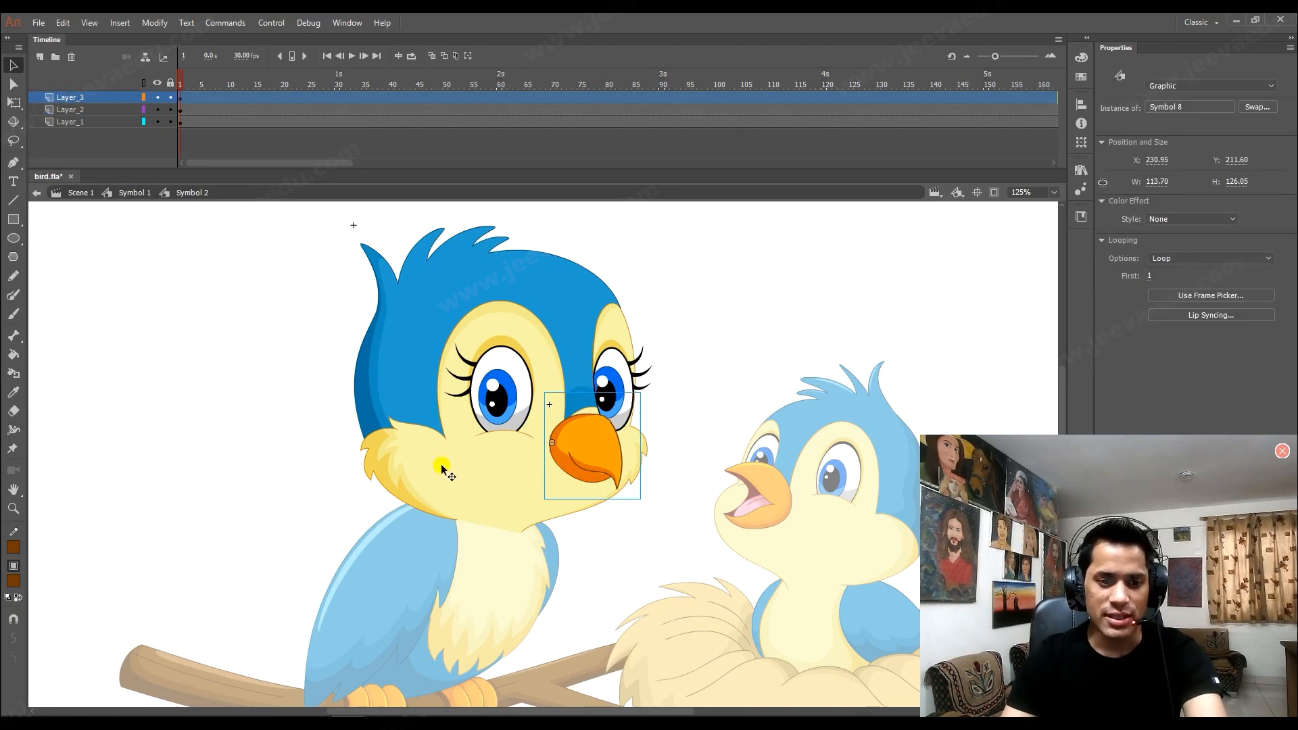
Move the blue head shapes aside to examine how the head on Layer_1 is built, and undo the move.
{"action": "left_click", "coordinate": [496, 447]}
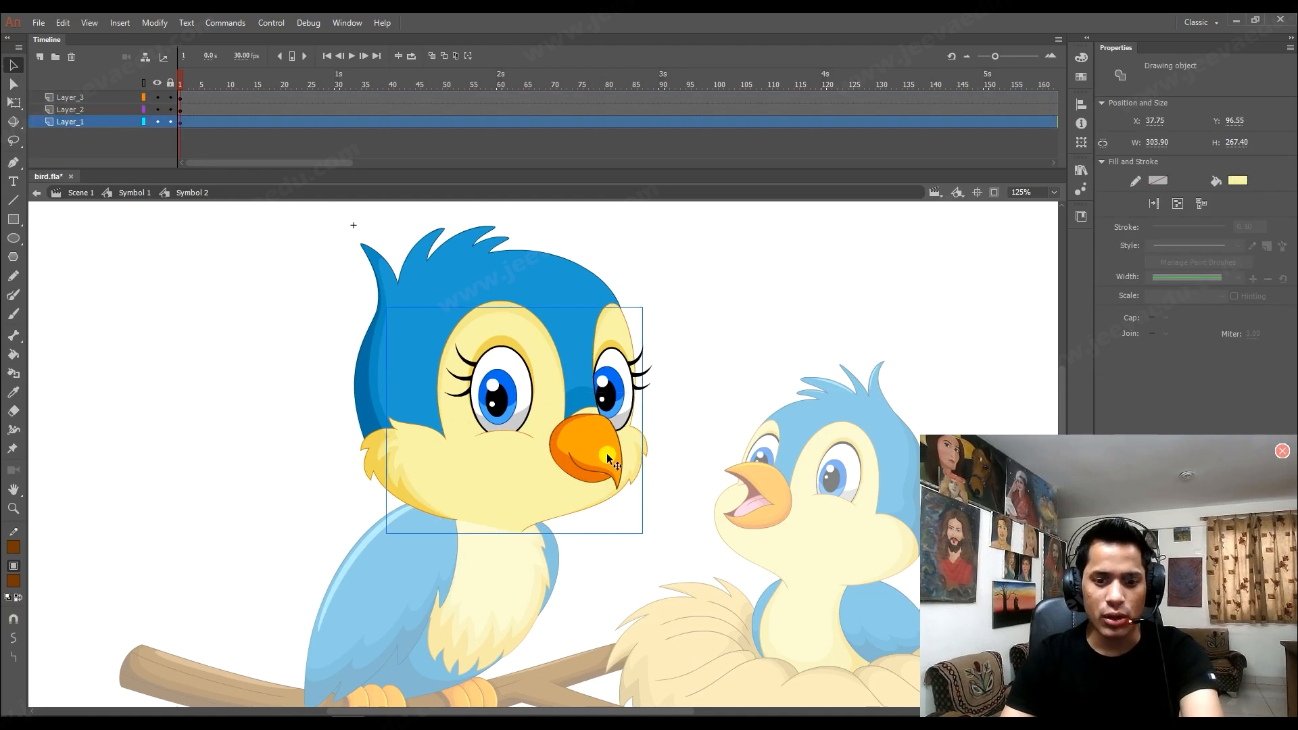
{"action": "left_click", "coordinate": [181, 122]}
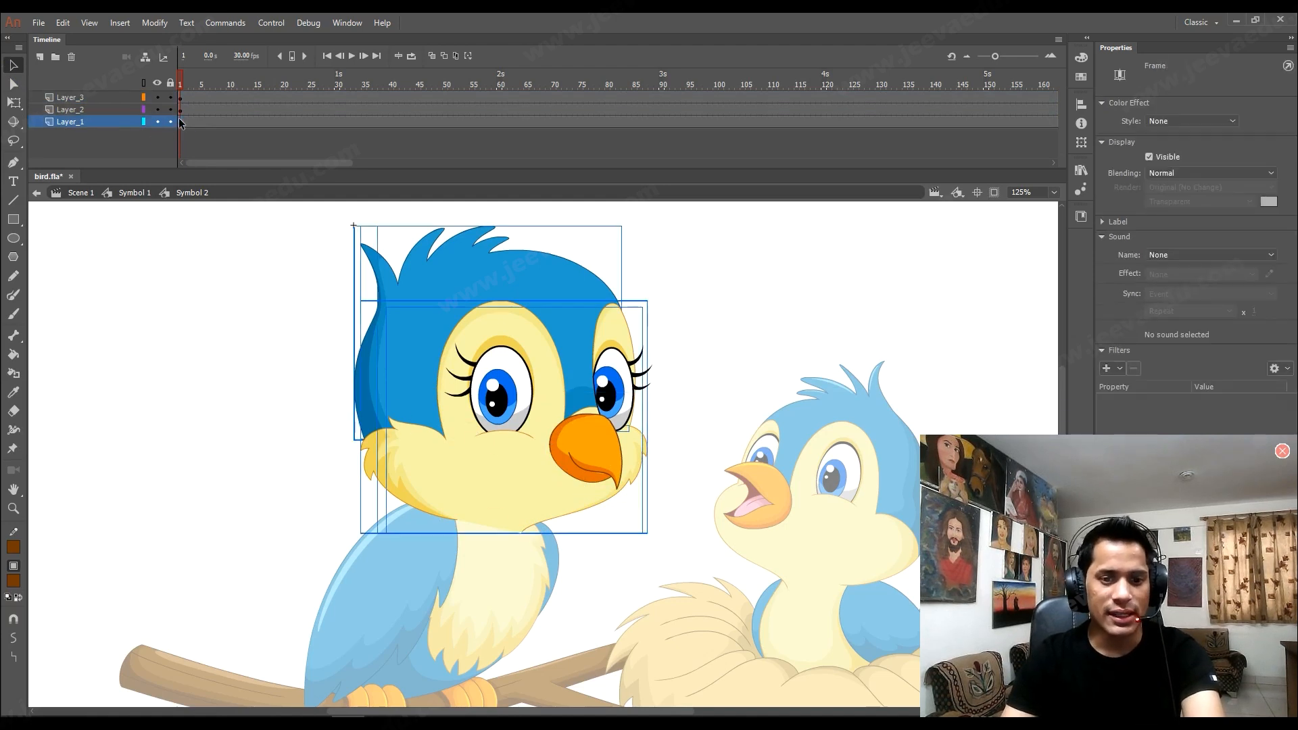
{"action": "left_click", "coordinate": [452, 476]}
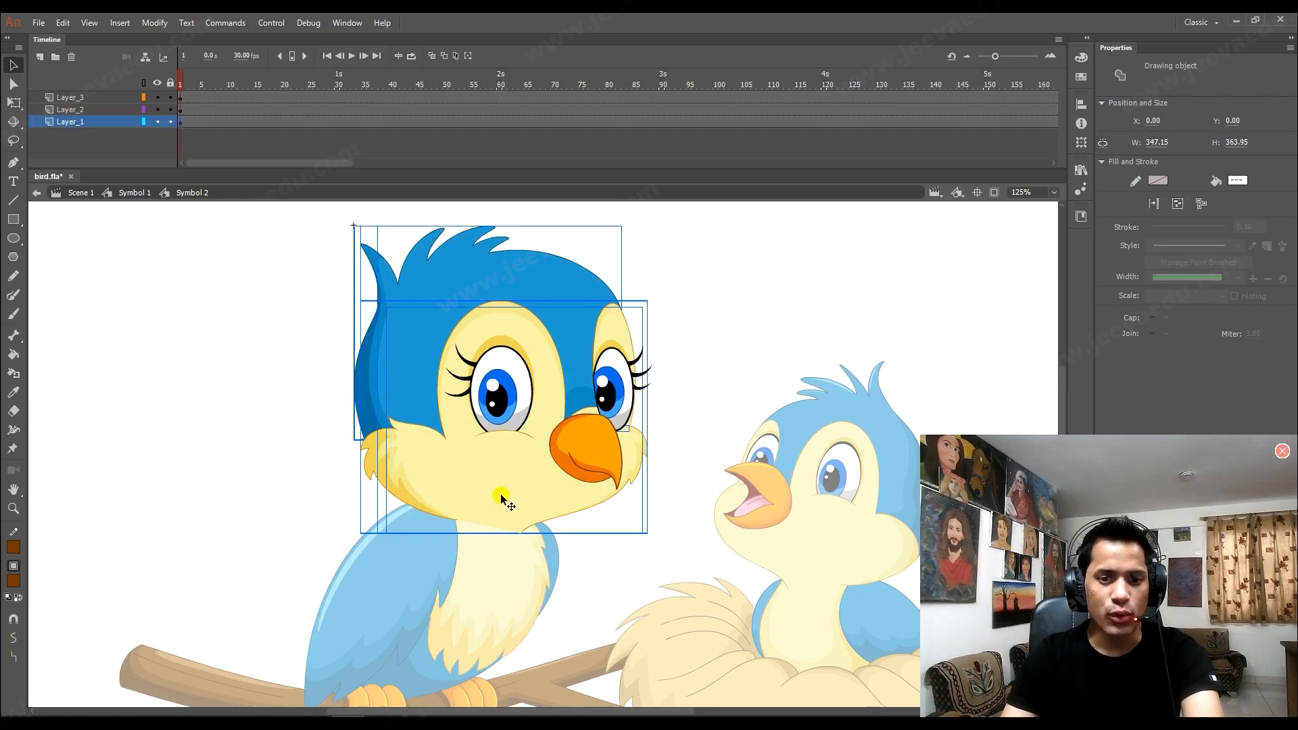
{"action": "left_click", "coordinate": [297, 452]}
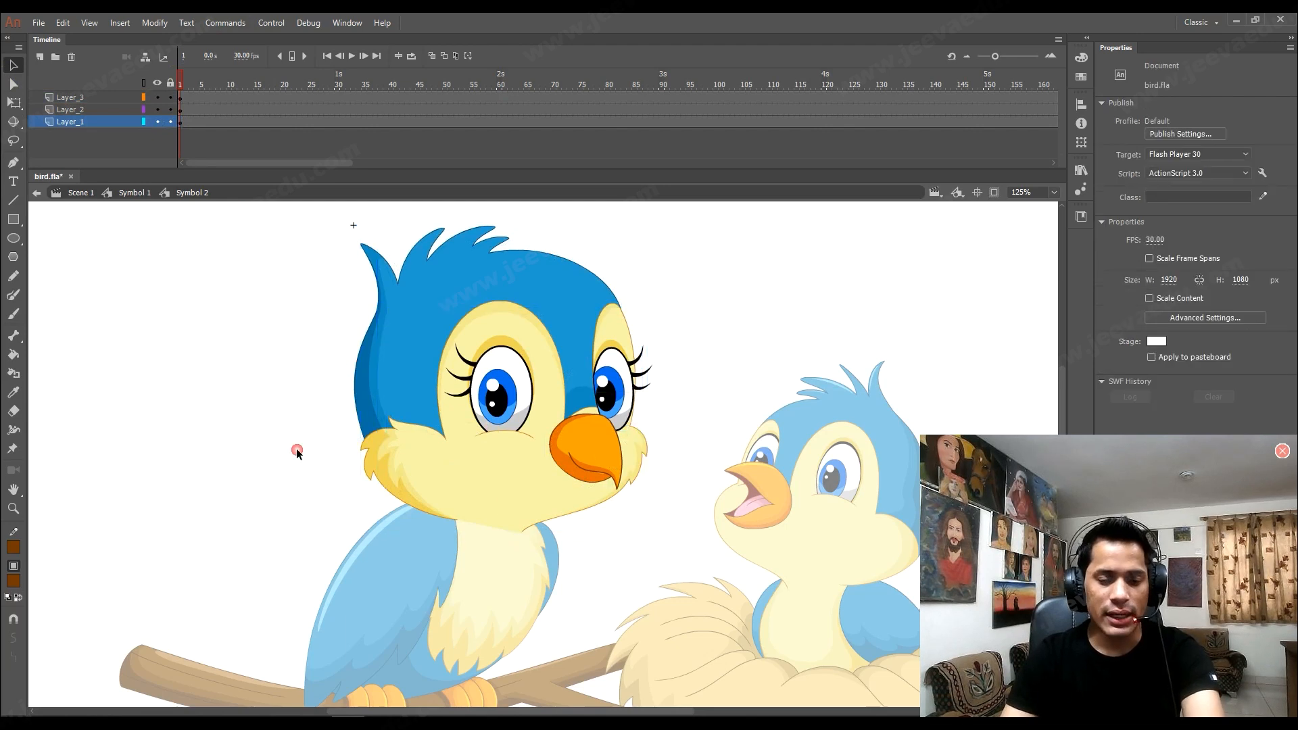
{"action": "left_click", "coordinate": [392, 467]}
{"action": "left_click_drag", "start_coordinate": [393, 366], "coordinate": [391, 365]}
{"action": "key", "text": "ctrl+z"}
{"action": "left_click_drag", "start_coordinate": [347, 287], "coordinate": [408, 359]}
{"action": "left_click_drag", "start_coordinate": [383, 316], "coordinate": [106, 335]}
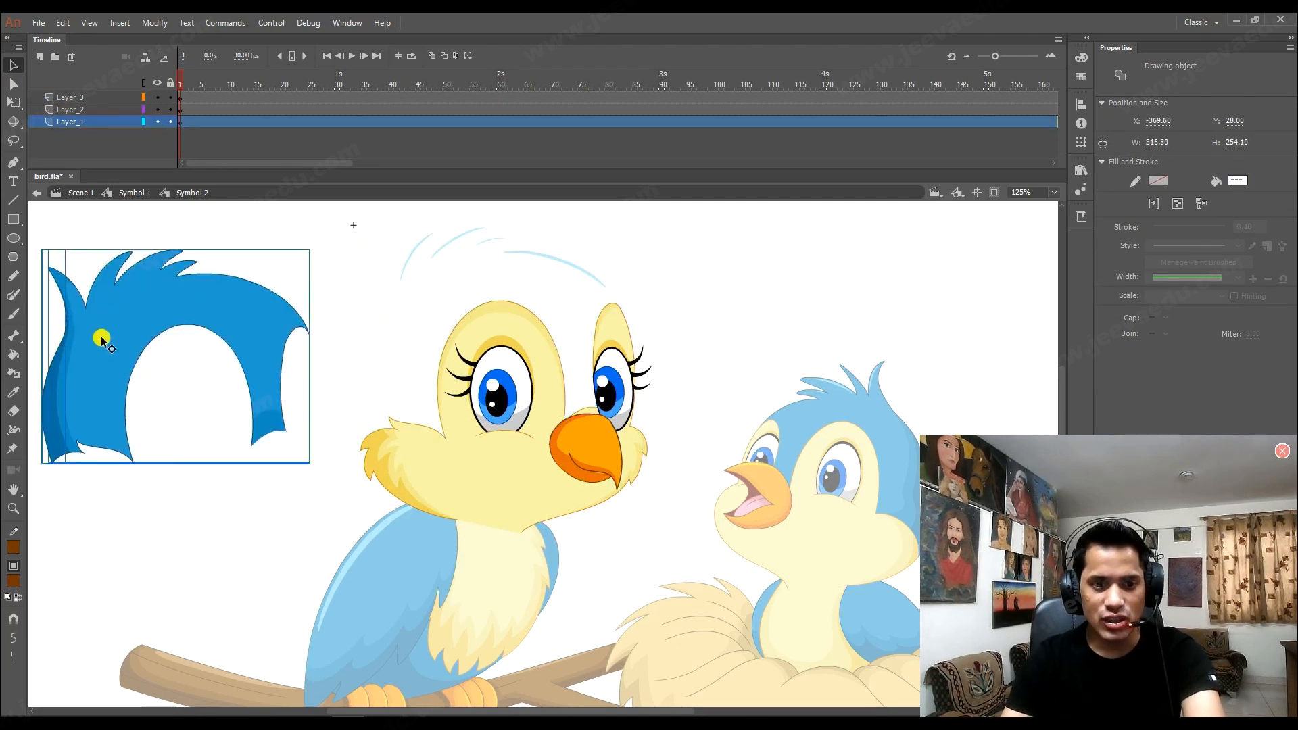
{"action": "key", "text": "ctrl+z"}
{"action": "left_click", "coordinate": [504, 320]}
{"action": "left_click", "coordinate": [634, 428]}
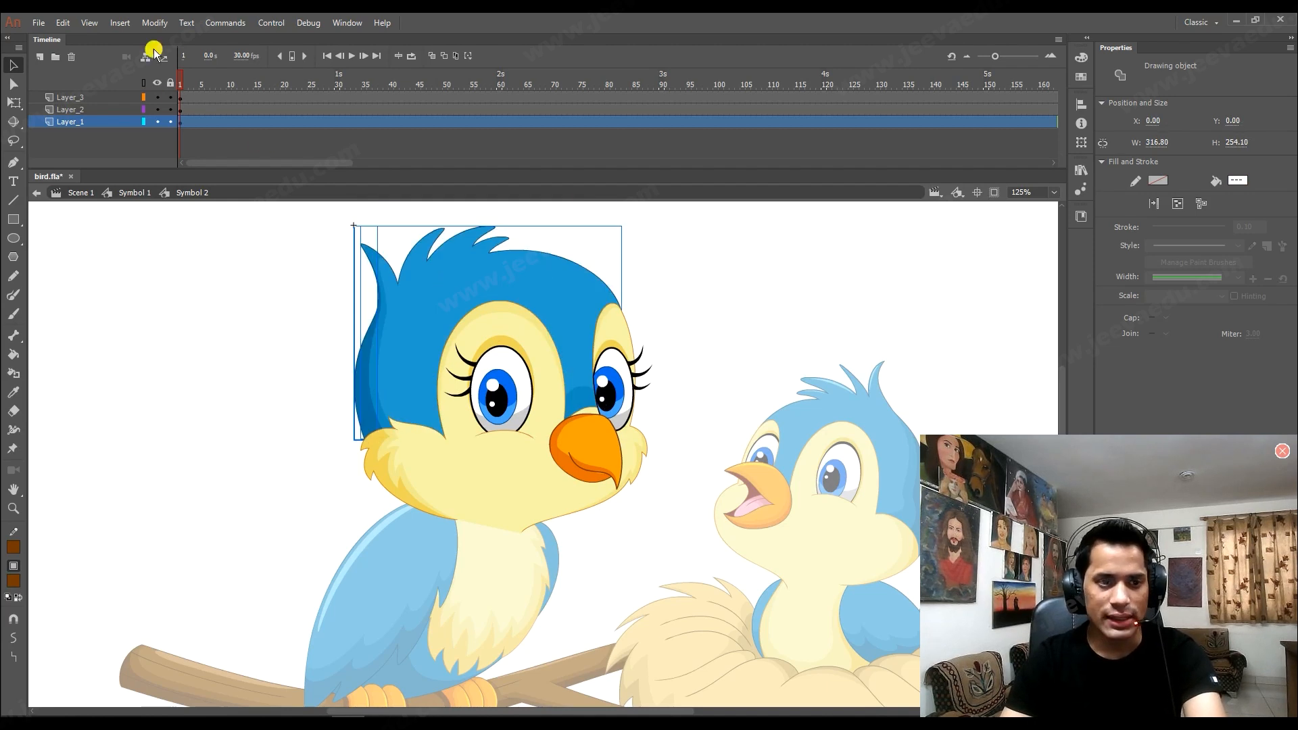
Convert all the head and face shapes on Layer_1 into a single graphic symbol.
{"action": "left_click", "coordinate": [180, 122]}
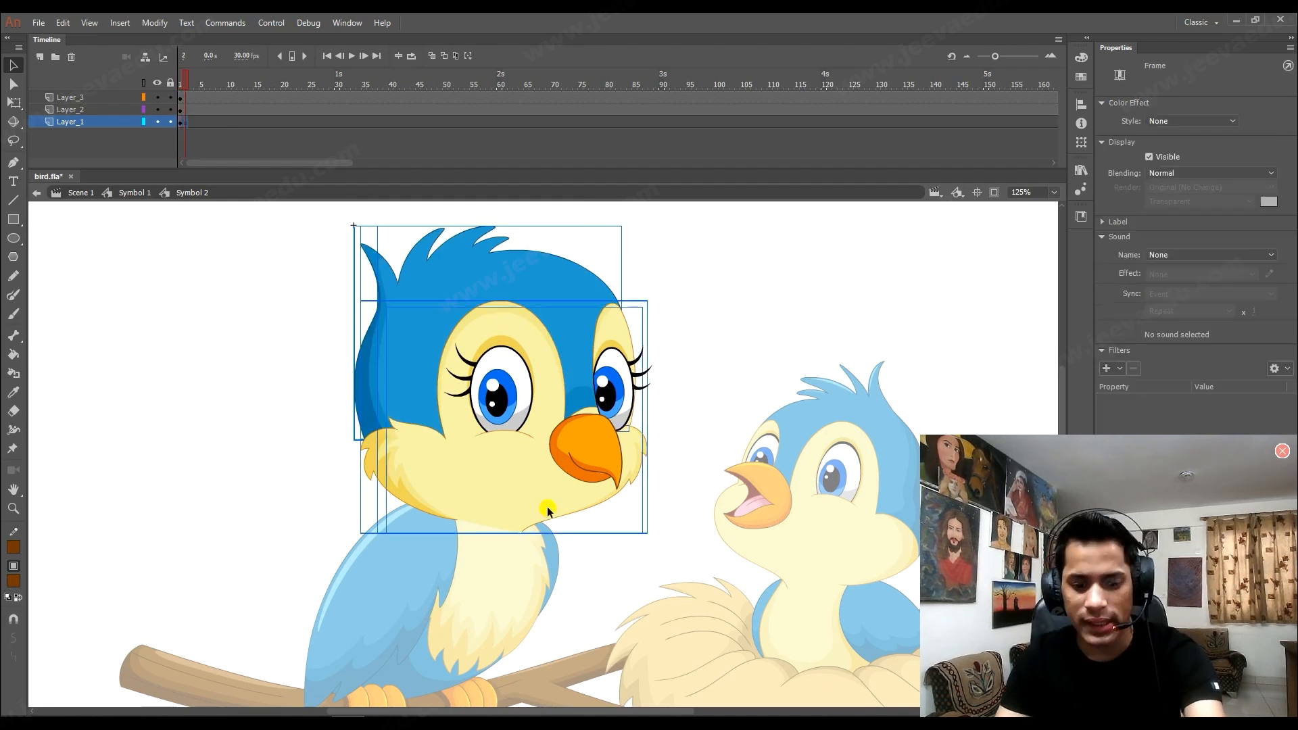
{"action": "left_click", "coordinate": [485, 331]}
{"action": "key", "text": "F8"}
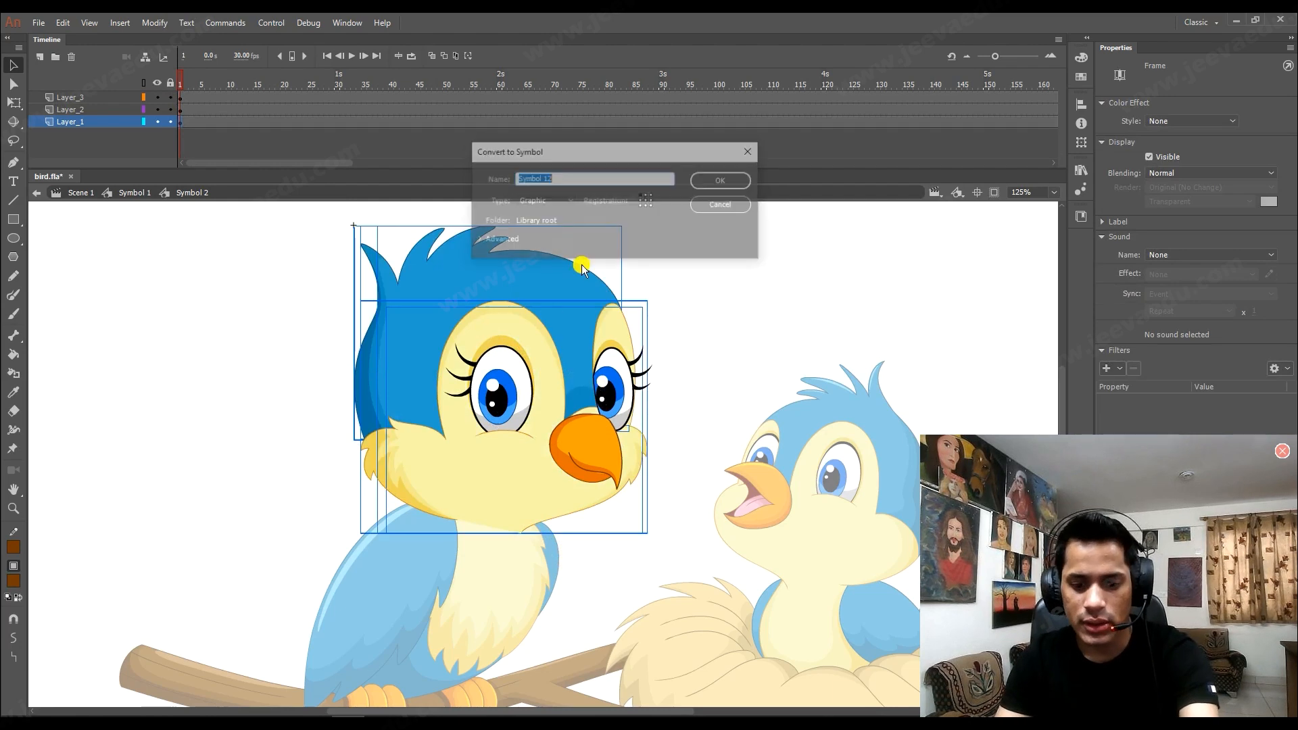
{"action": "left_click", "coordinate": [716, 180]}
{"action": "key", "text": "ctrl+minus"}
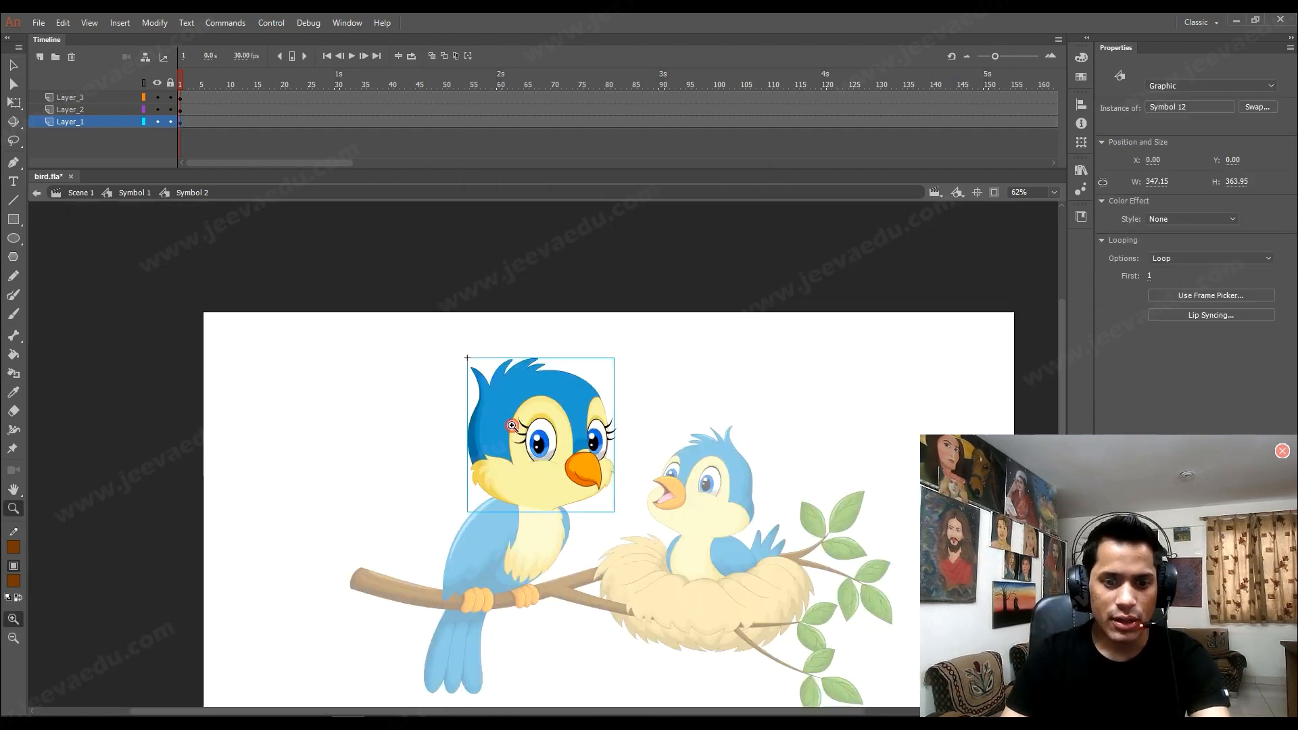
Return to Symbol 1 and select the shapes of the larger bird's front wing on Layer_1.
{"action": "left_click", "coordinate": [407, 531]}
{"action": "double_click", "coordinate": [407, 530]}
{"action": "key", "text": "z"}
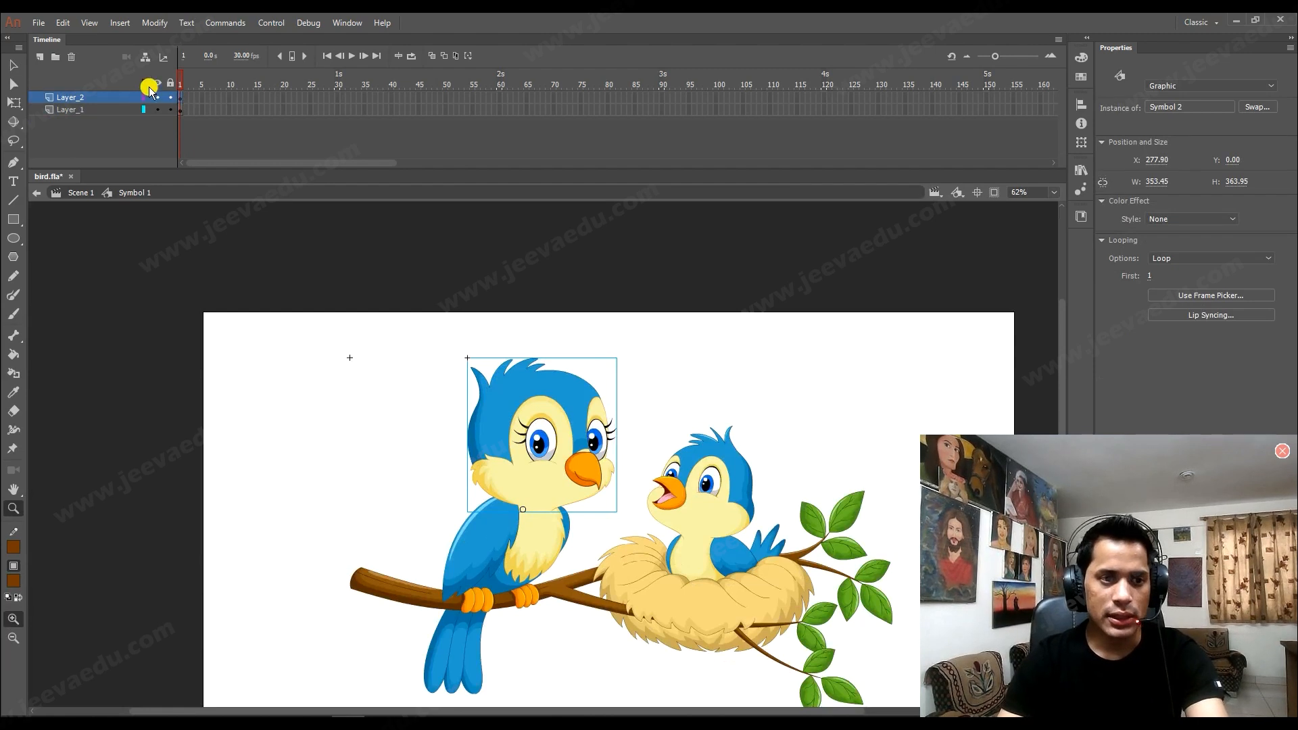
{"action": "left_click", "coordinate": [543, 552]}
{"action": "left_click_drag", "start_coordinate": [451, 517], "coordinate": [481, 543]}
{"action": "key", "text": "v"}
{"action": "left_click", "coordinate": [462, 518]}
{"action": "left_click", "coordinate": [461, 519]}
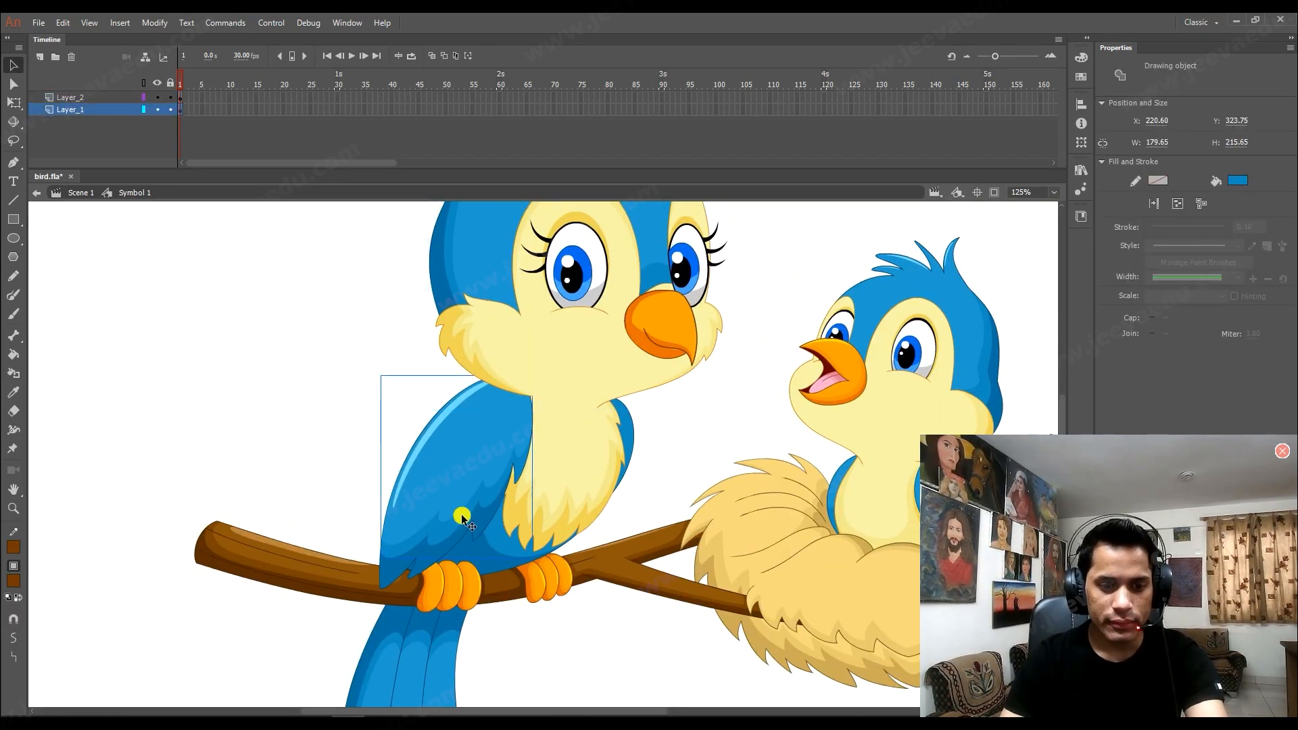
{"action": "key", "text": "z"}
{"action": "key", "text": "v"}
{"action": "left_click", "coordinate": [464, 500]}
{"action": "left_click_drag", "start_coordinate": [438, 424], "coordinate": [391, 477]}
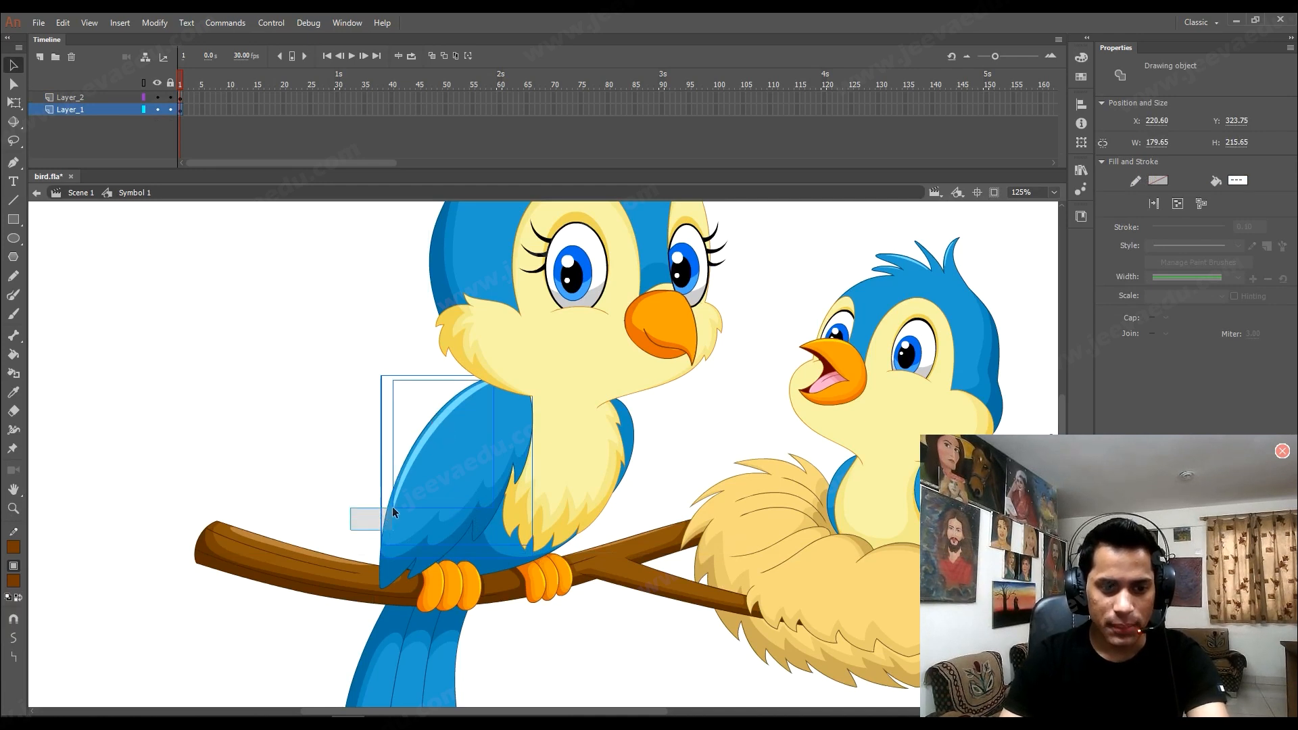
Add the larger bird's remaining front-wing shapes on Layer_1 to the selection and leave the body shape out of it.
{"action": "left_click_drag", "start_coordinate": [399, 503], "coordinate": [298, 382]}
{"action": "left_click_drag", "start_coordinate": [371, 414], "coordinate": [142, 443]}
{"action": "key", "text": "ctrl+z"}
{"action": "key", "text": "z"}
{"action": "left_click", "coordinate": [571, 546]}
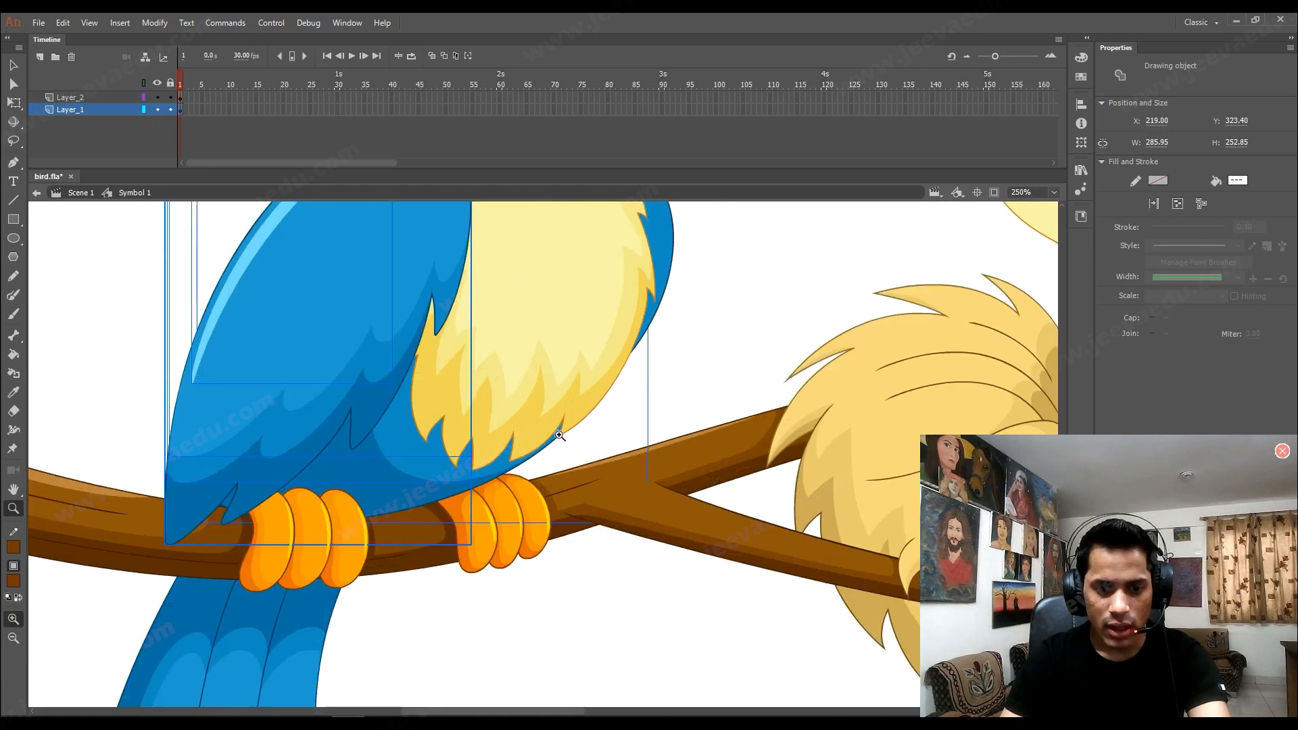
{"action": "left_click", "coordinate": [559, 436]}
{"action": "key", "text": "v"}
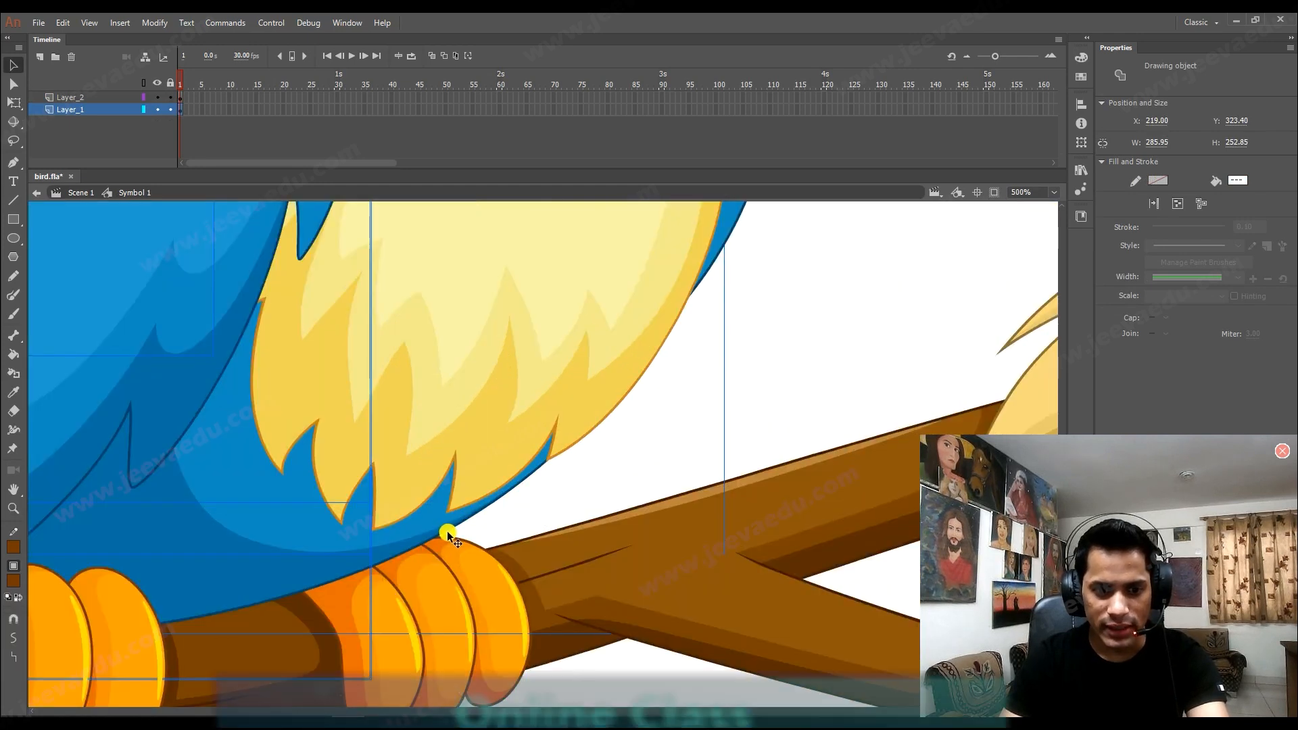
{"action": "key", "text": "z"}
{"action": "left_click", "coordinate": [501, 462], "text": "alt"}
{"action": "left_click", "coordinate": [502, 462], "text": "alt"}
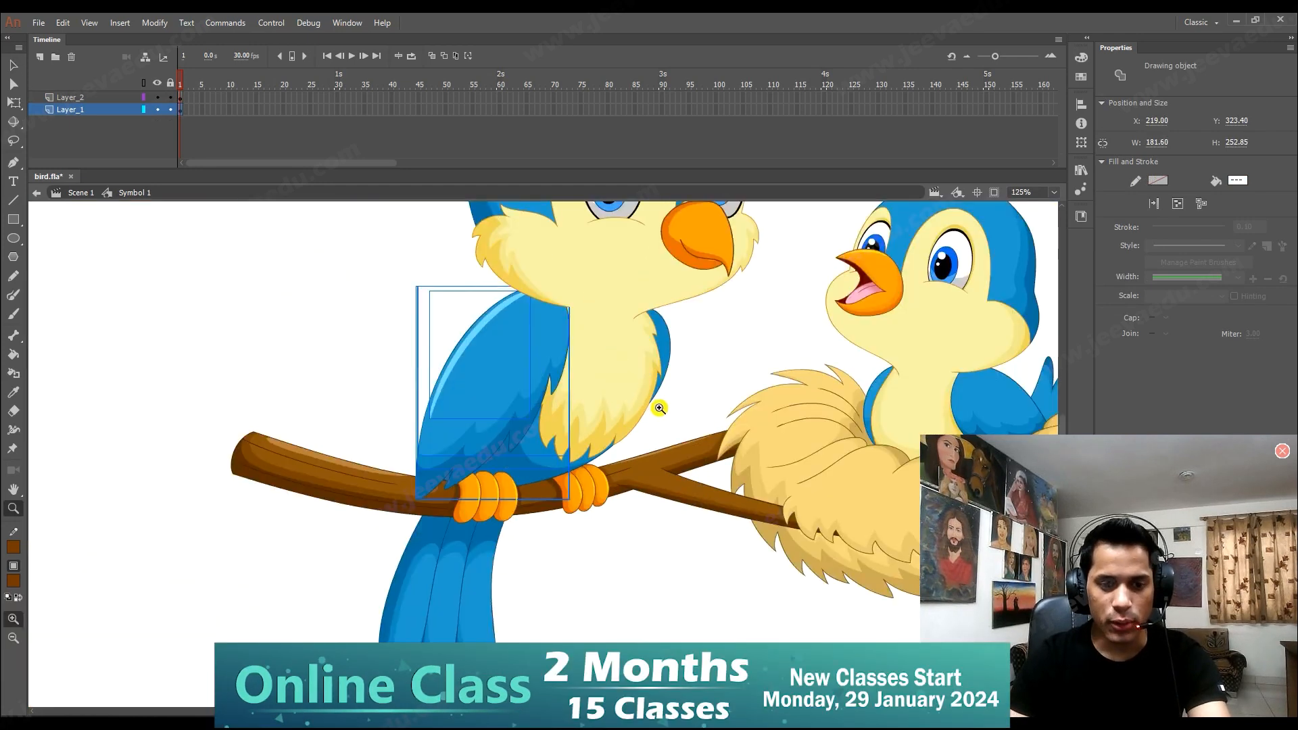
{"action": "key", "text": "v"}
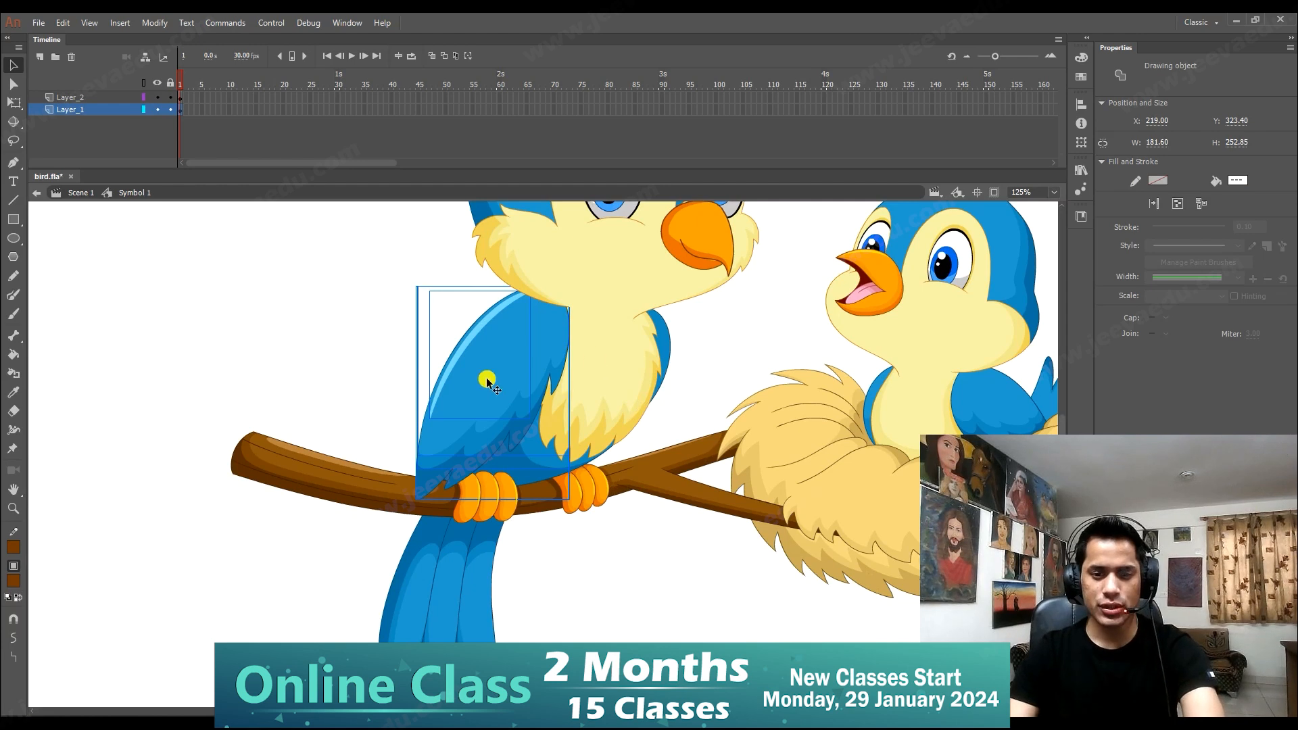
Test-move the selected front-wing shapes, undo the move, and convert them into a graphic symbol.
{"action": "left_click_drag", "start_coordinate": [489, 382], "coordinate": [226, 390]}
{"action": "key", "text": "ctrl+z"}
{"action": "key", "text": "F8"}
{"action": "key", "text": "Return"}
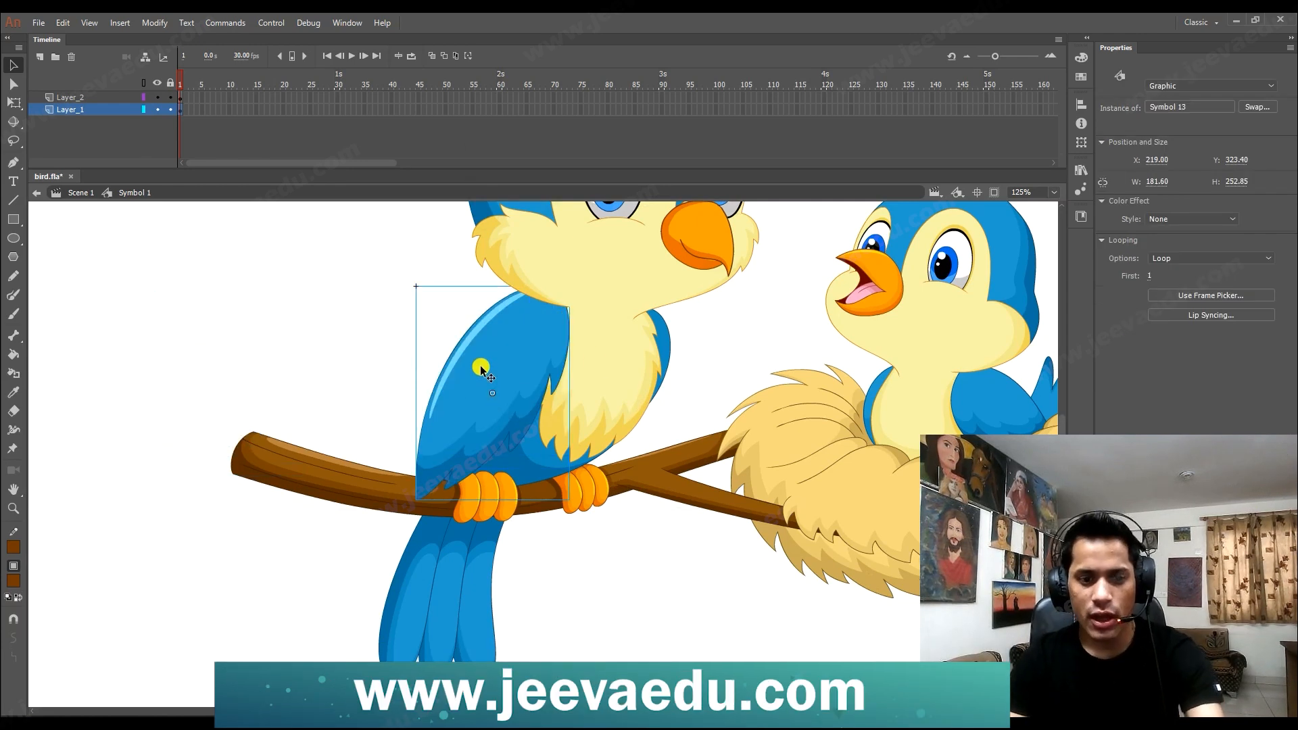
Cut the front-wing symbol from Layer_1 and paste it in place on a new layer, Layer_3.
{"action": "key", "text": "ctrl+x"}
{"action": "key", "text": "z"}
{"action": "left_click", "coordinate": [499, 404], "text": "alt"}
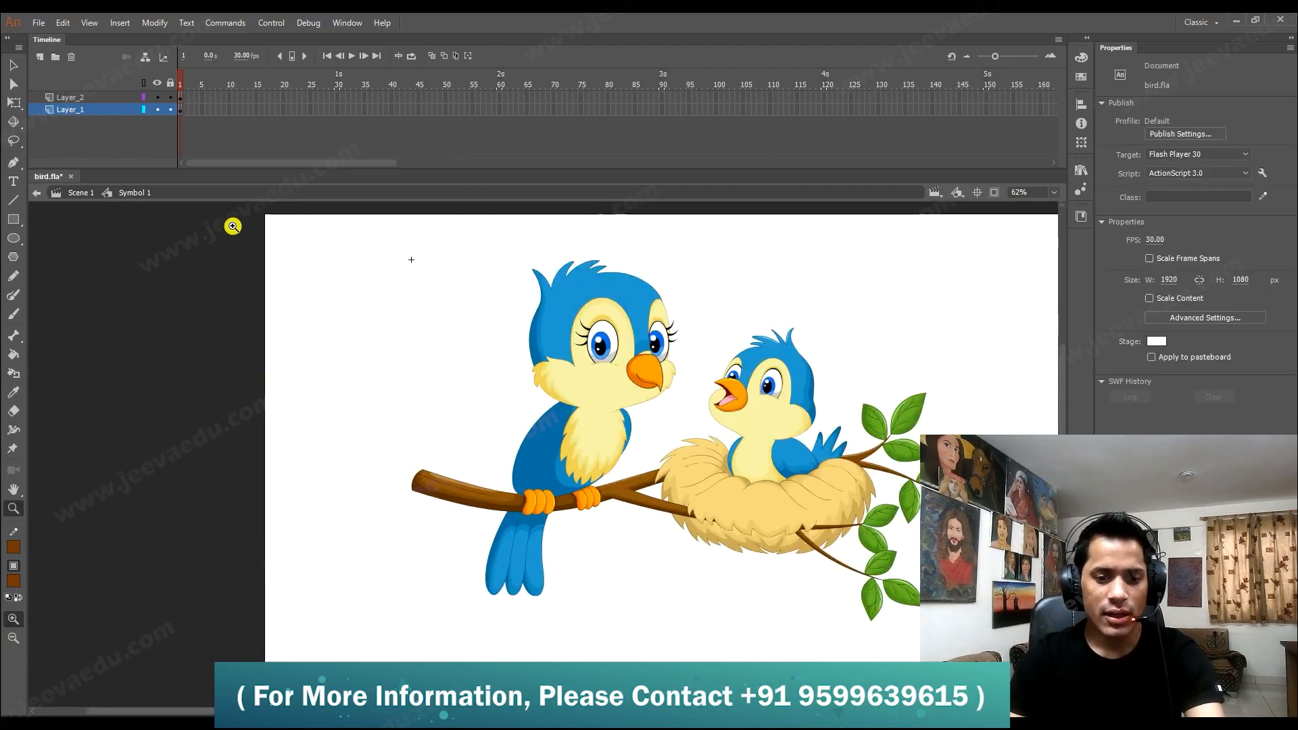
{"action": "left_click", "coordinate": [39, 57]}
{"action": "right_click", "coordinate": [345, 291]}
{"action": "left_click", "coordinate": [382, 344]}
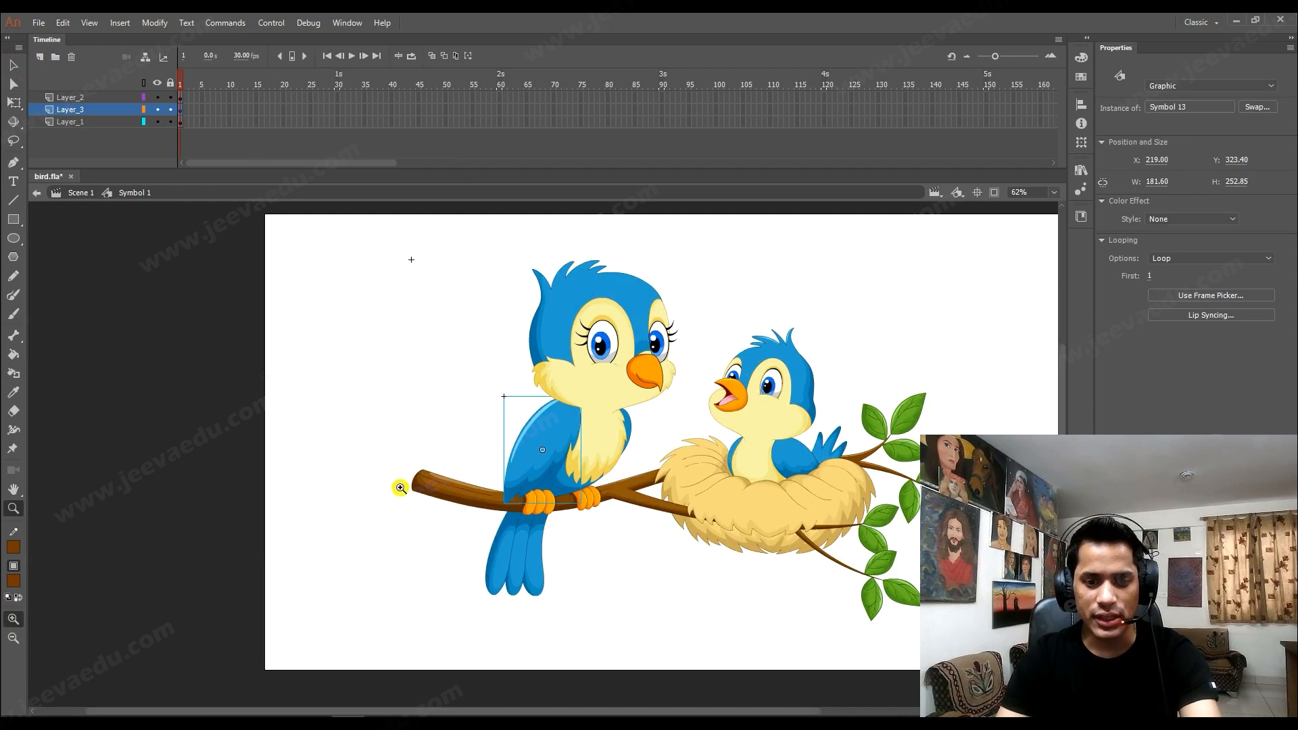
Set the front wing's transformation point at its shoulder and move Layer_3 above Layer_2, undoing a test rotation.
{"action": "key", "text": "q"}
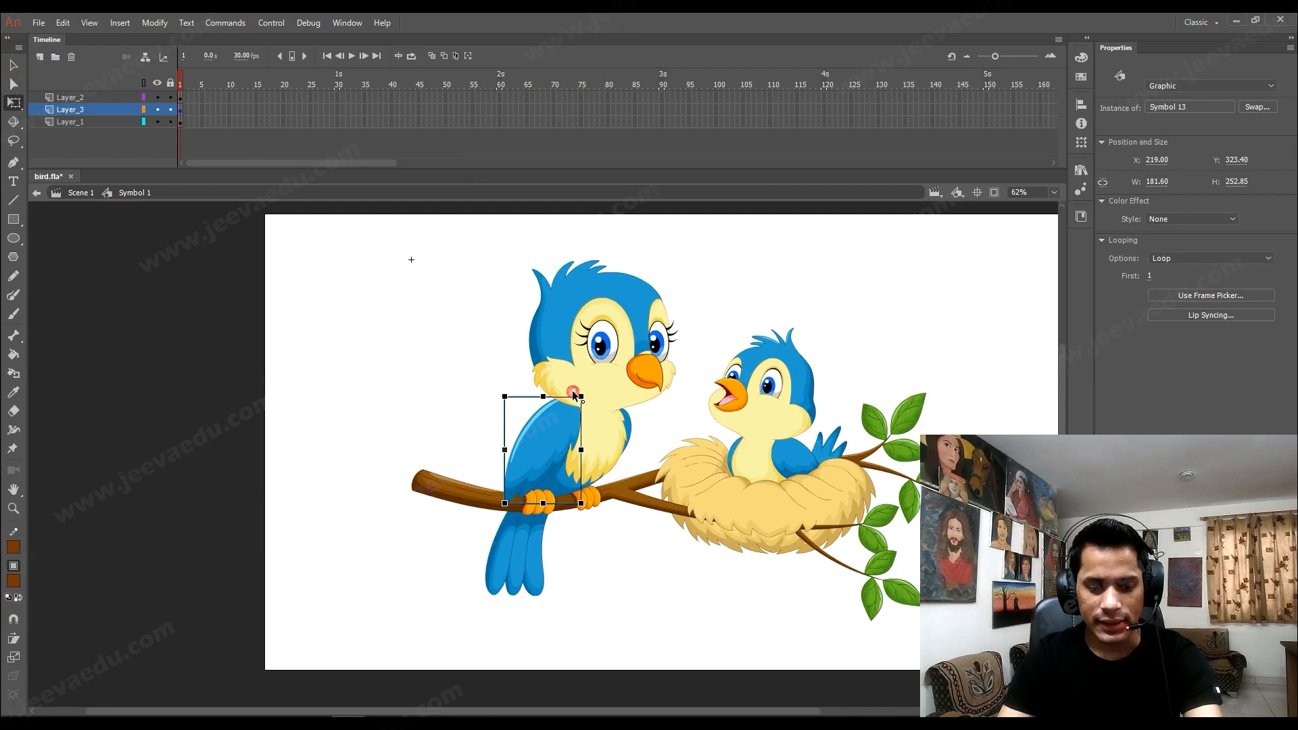
{"action": "left_click_drag", "start_coordinate": [128, 108], "coordinate": [127, 93]}
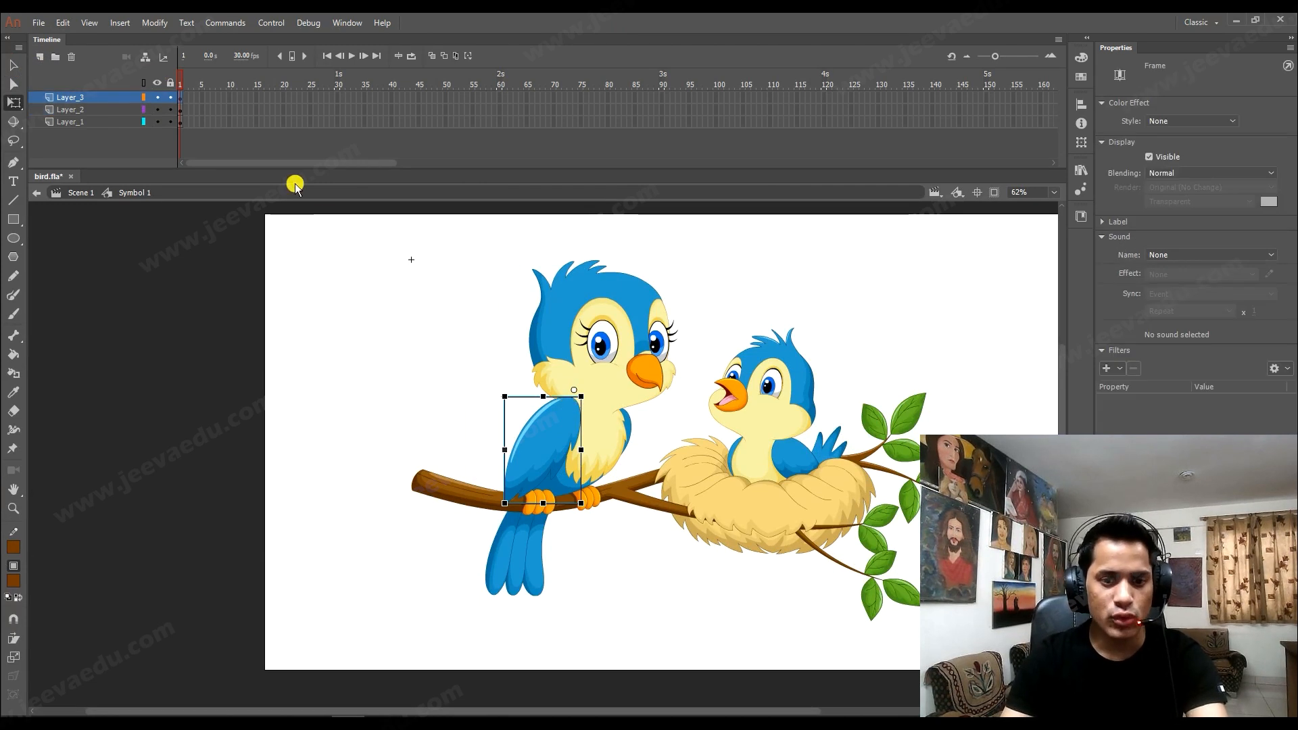
{"action": "left_click", "coordinate": [610, 372]}
{"action": "left_click", "coordinate": [576, 399]}
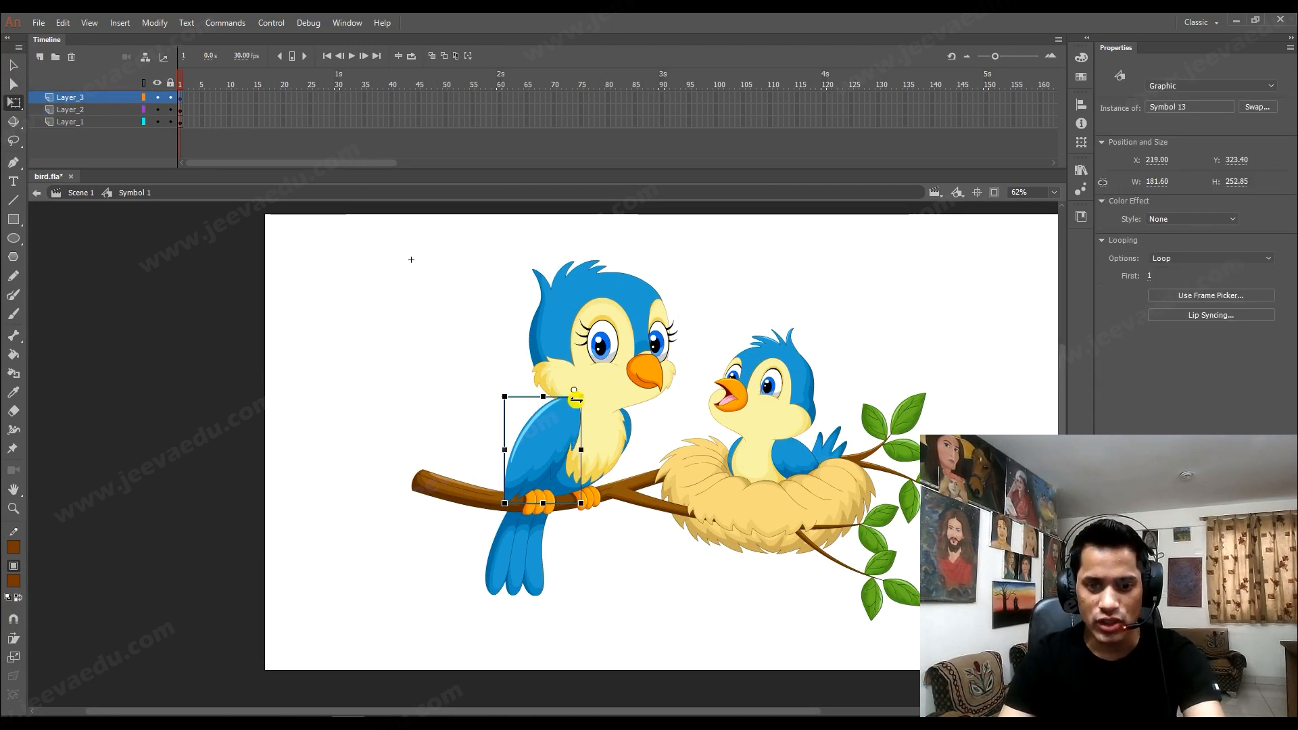
{"action": "mouse_move", "coordinate": [505, 512]}
{"action": "left_mouse_down"}
{"action": "mouse_move", "coordinate": [486, 497]}
{"action": "mouse_move", "coordinate": [502, 509]}
{"action": "left_mouse_up"}
{"action": "key", "text": "ctrl+z"}
Open the front wing's Symbol 13 for editing and deselect its shapes.
{"action": "key", "text": "z"}
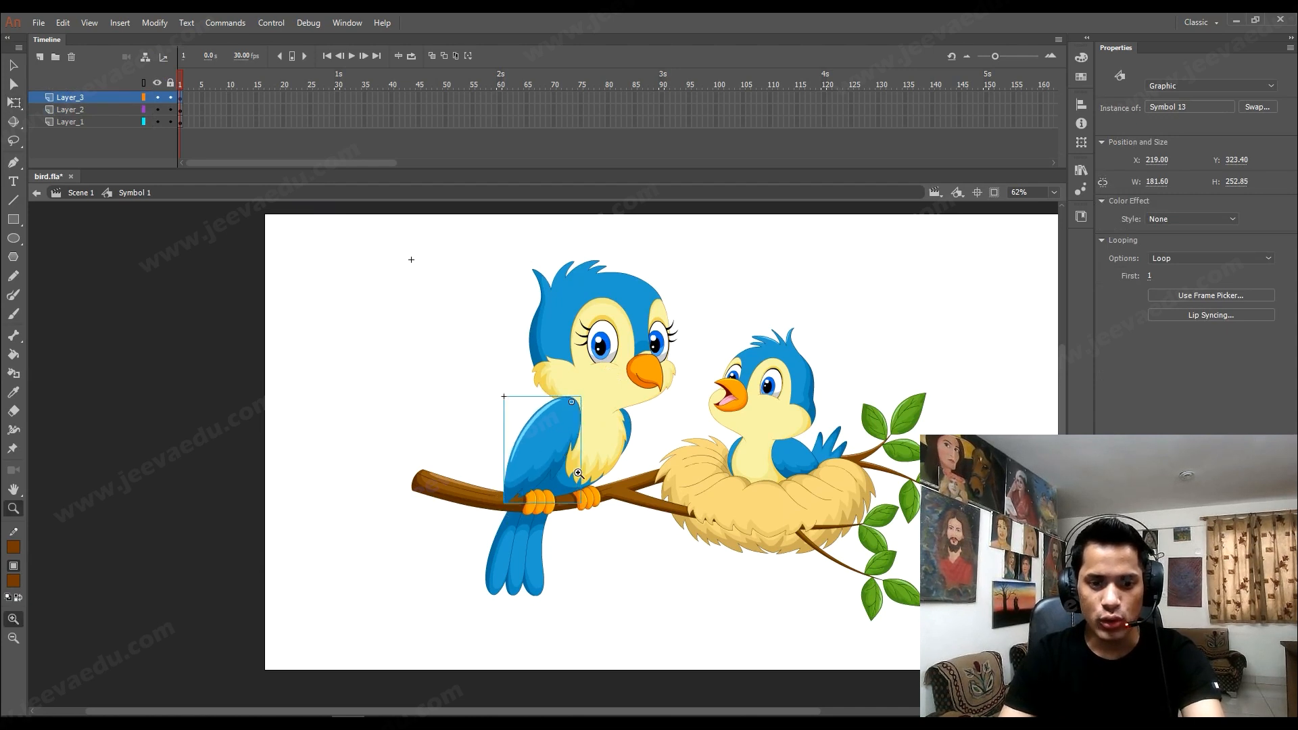
{"action": "left_click", "coordinate": [578, 473]}
{"action": "key", "text": "v"}
{"action": "double_click", "coordinate": [484, 440]}
{"action": "left_click", "coordinate": [356, 374]}
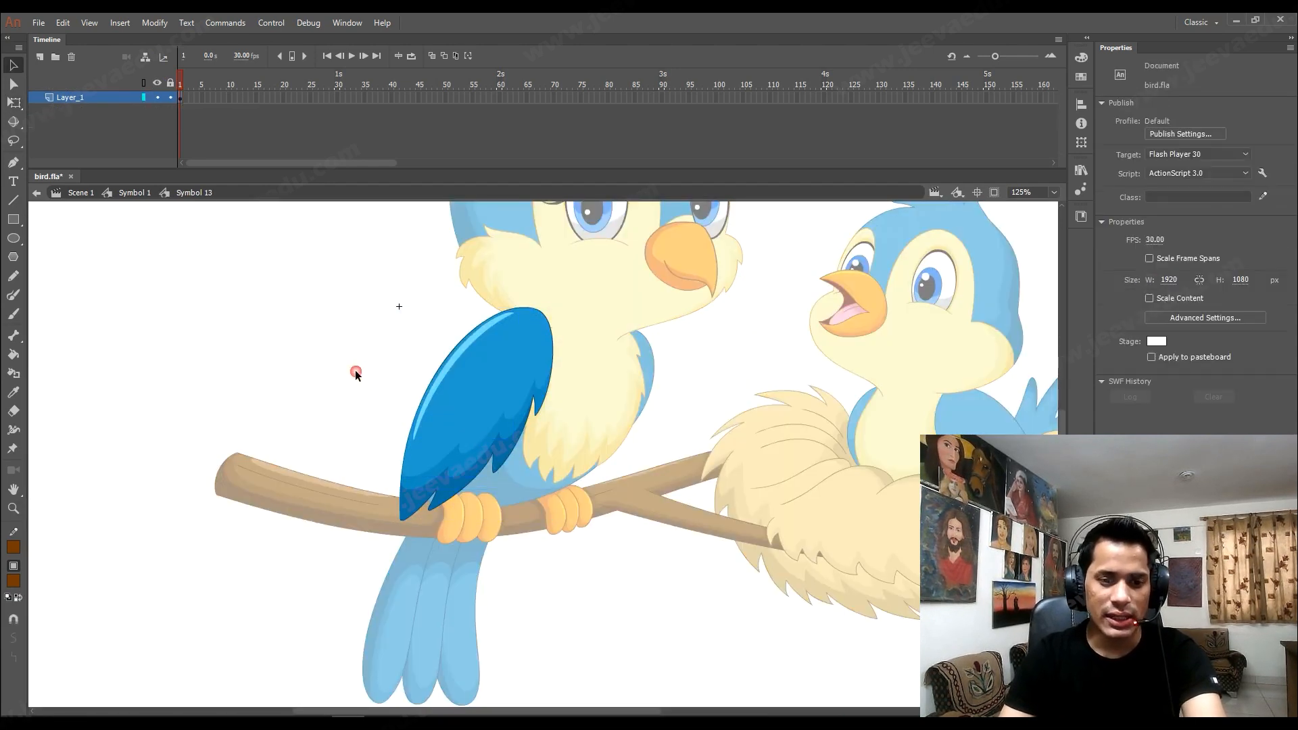
Move the wing's highlight and blue shapes aside one by one, undoing each move, and try rotating one shape about the shoulder.
{"action": "left_click", "coordinate": [438, 371]}
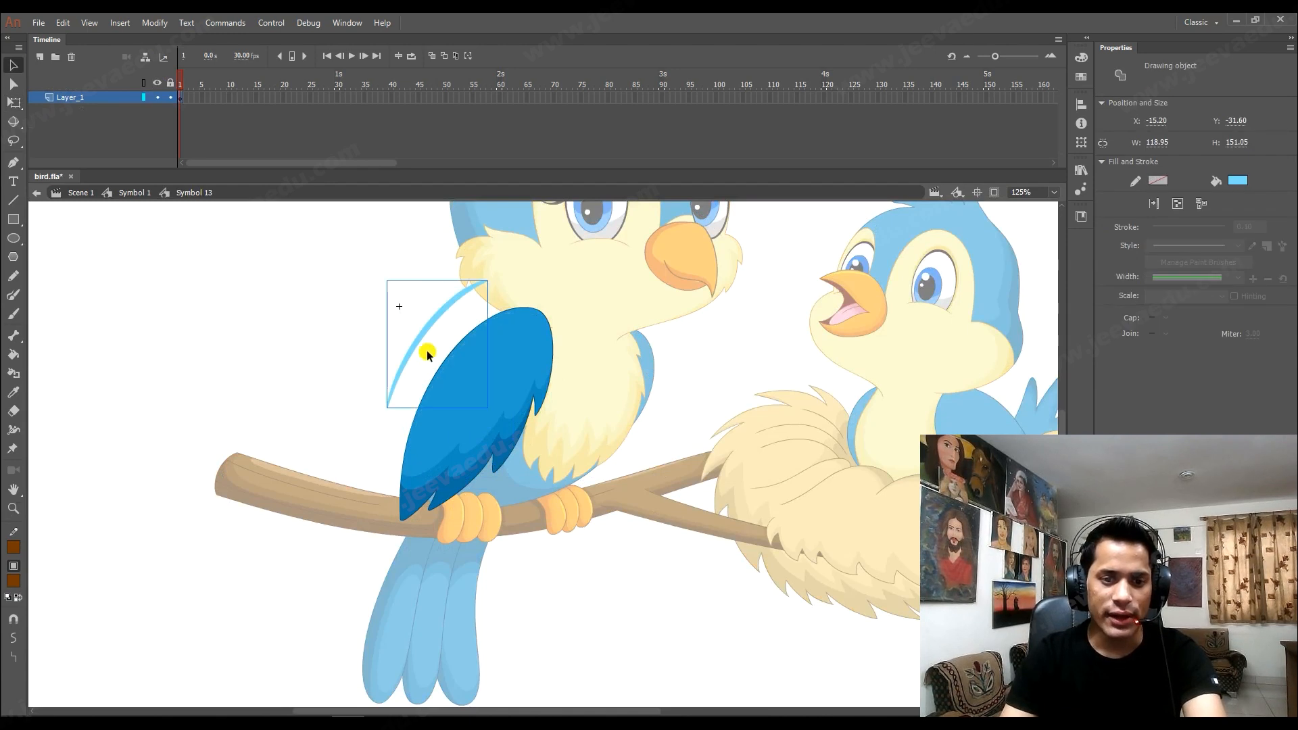
{"action": "left_click", "coordinate": [449, 413]}
{"action": "left_click_drag", "start_coordinate": [448, 427], "coordinate": [398, 386]}
{"action": "key", "text": "ctrl+z"}
{"action": "left_click", "coordinate": [456, 475]}
{"action": "left_click_drag", "start_coordinate": [457, 477], "coordinate": [428, 465]}
{"action": "key", "text": "ctrl+z"}
{"action": "key", "text": "q"}
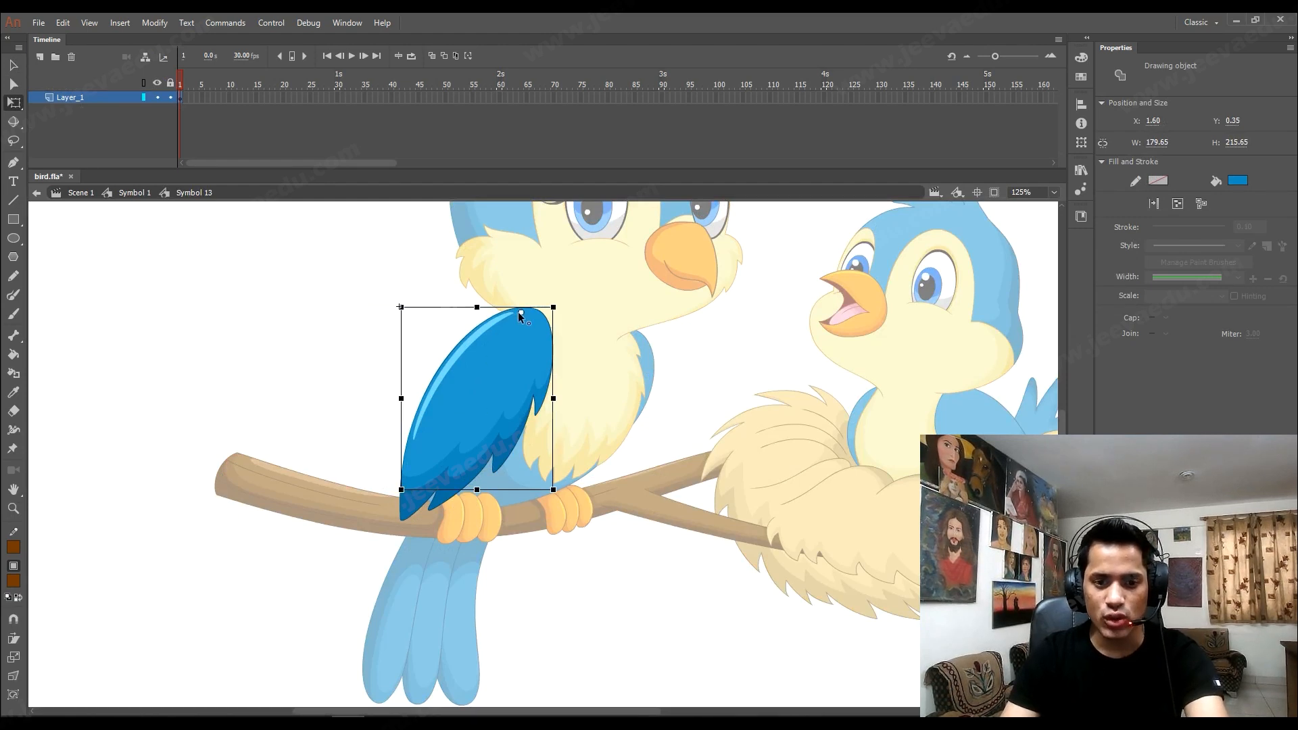
{"action": "left_click_drag", "start_coordinate": [398, 502], "coordinate": [406, 503]}
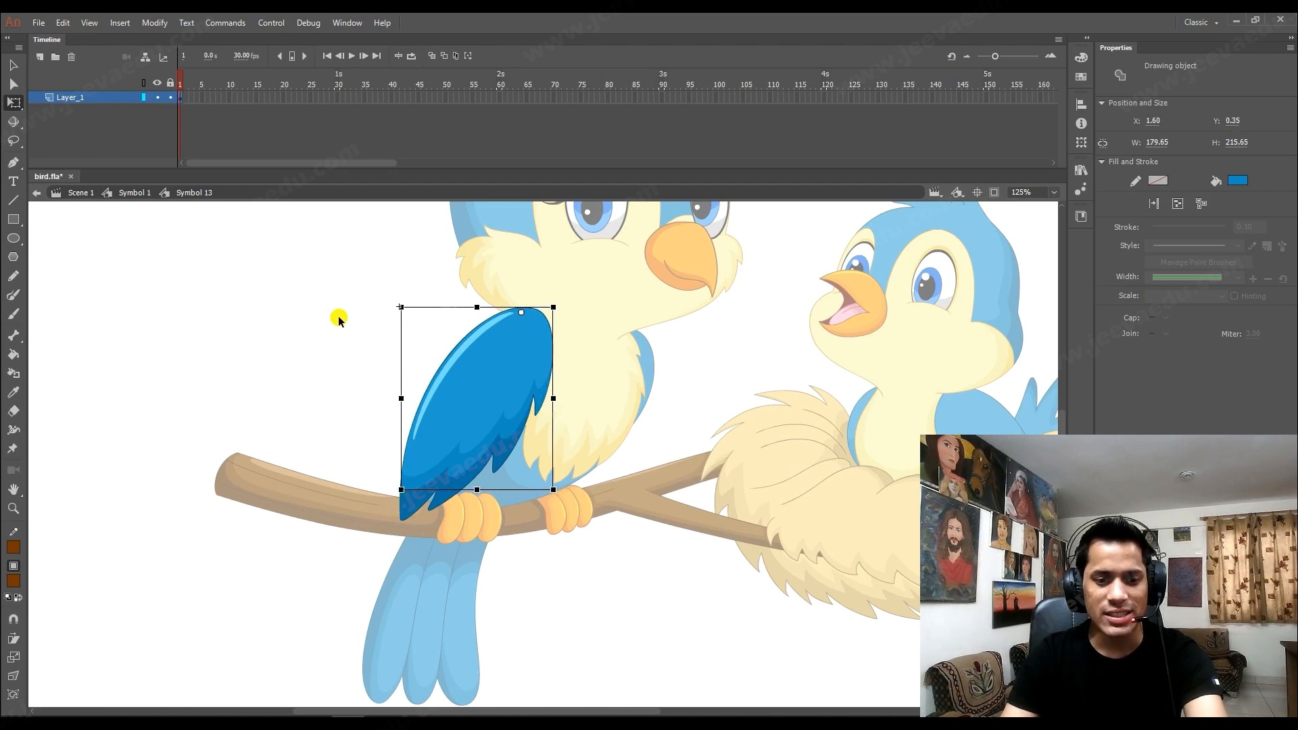
{"action": "double_click", "coordinate": [334, 380]}
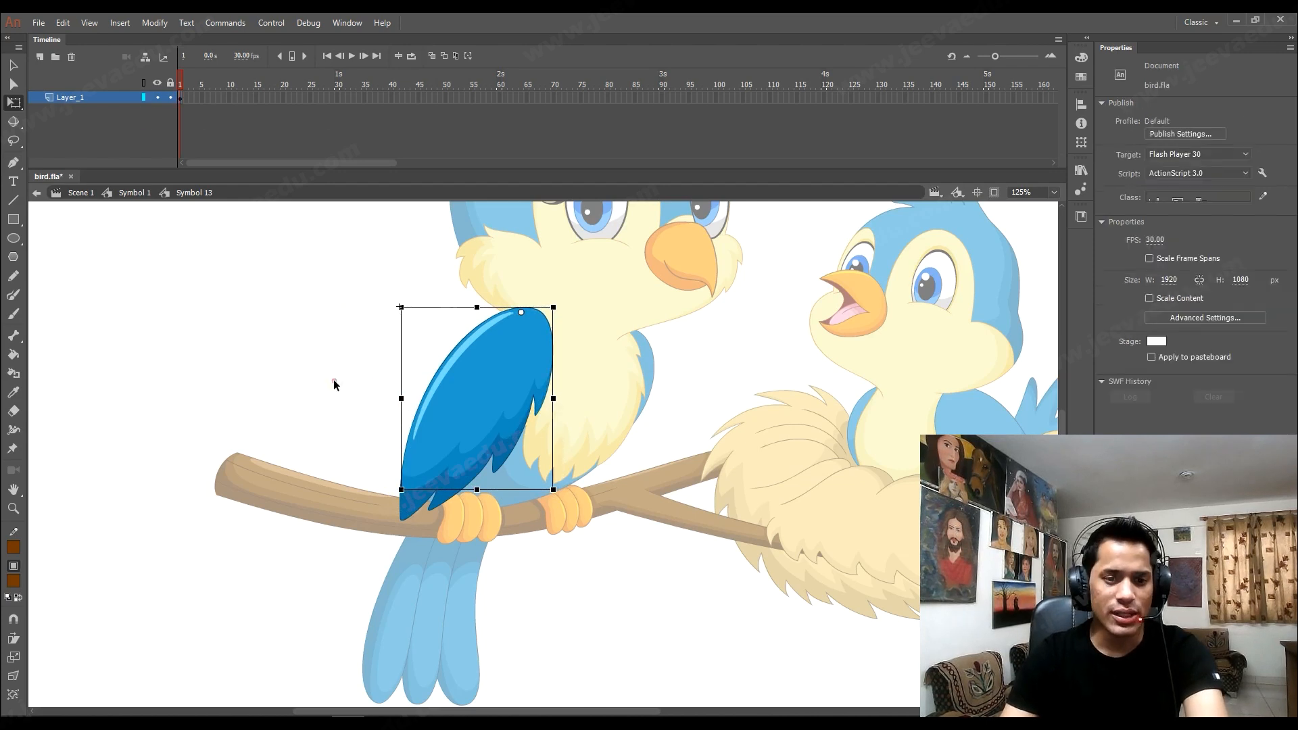
Select all the shapes inside the front-wing symbol and convert them into the nested graphic Symbol 14.
{"action": "double_click", "coordinate": [456, 416]}
{"action": "left_click_drag", "start_coordinate": [587, 584], "coordinate": [643, 644]}
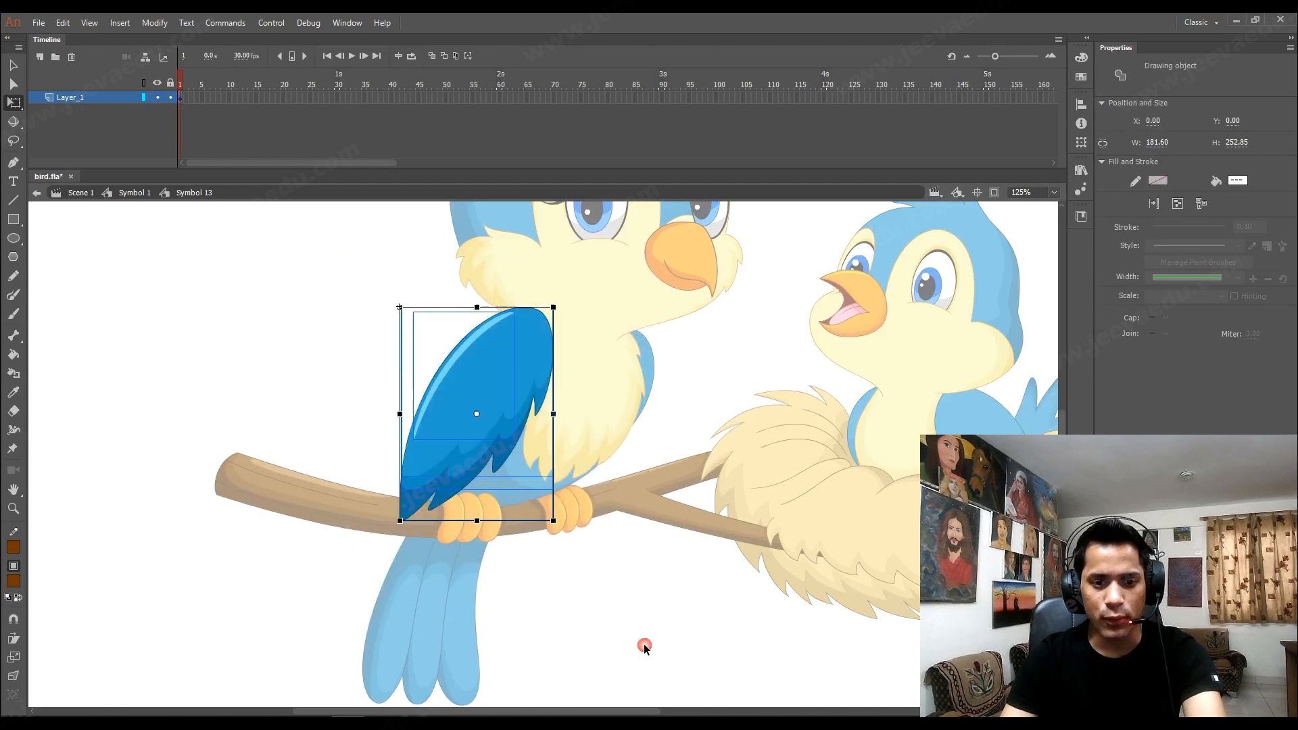
{"action": "key", "text": "F8"}
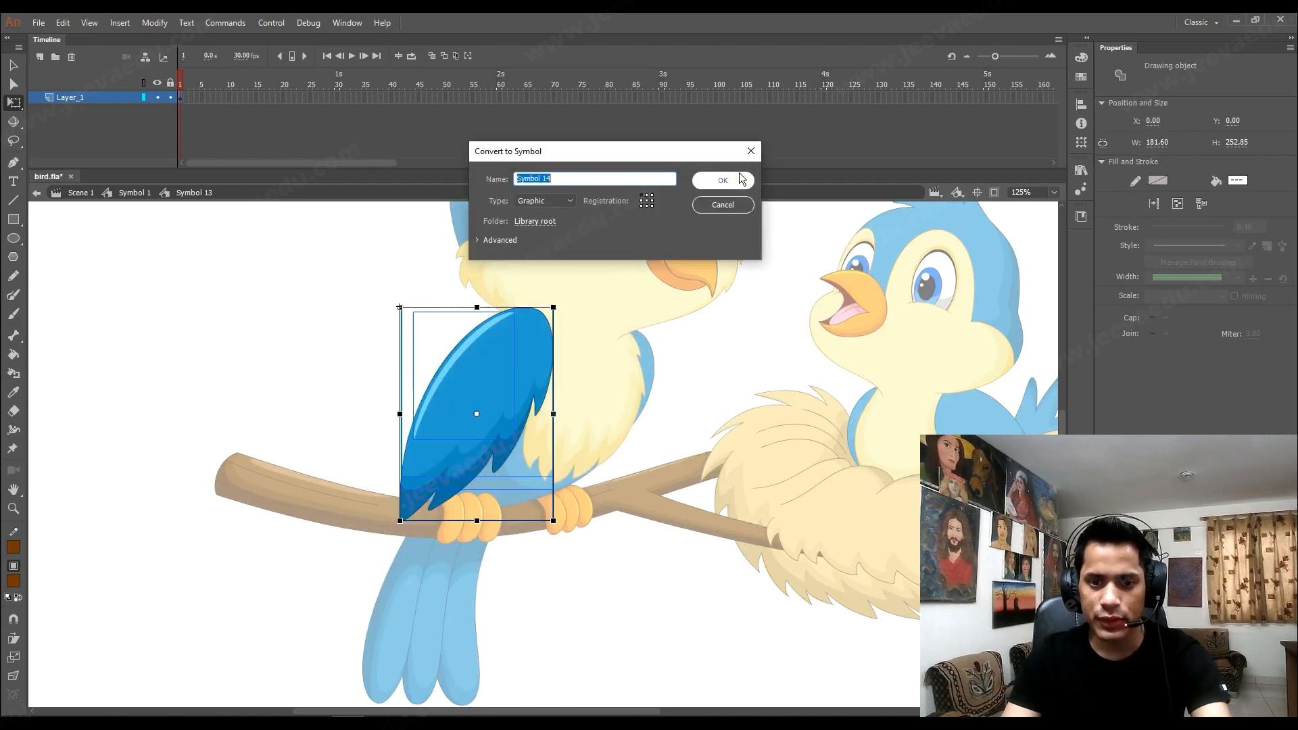
{"action": "left_click", "coordinate": [738, 178]}
Extend the wing symbol's Layer_1 to about frame 153 and return to Symbol 1.
{"action": "left_click_drag", "start_coordinate": [316, 99], "coordinate": [179, 93]}
{"action": "key", "text": "F5"}
{"action": "key", "text": "F5"}
{"action": "key", "text": "F5"}
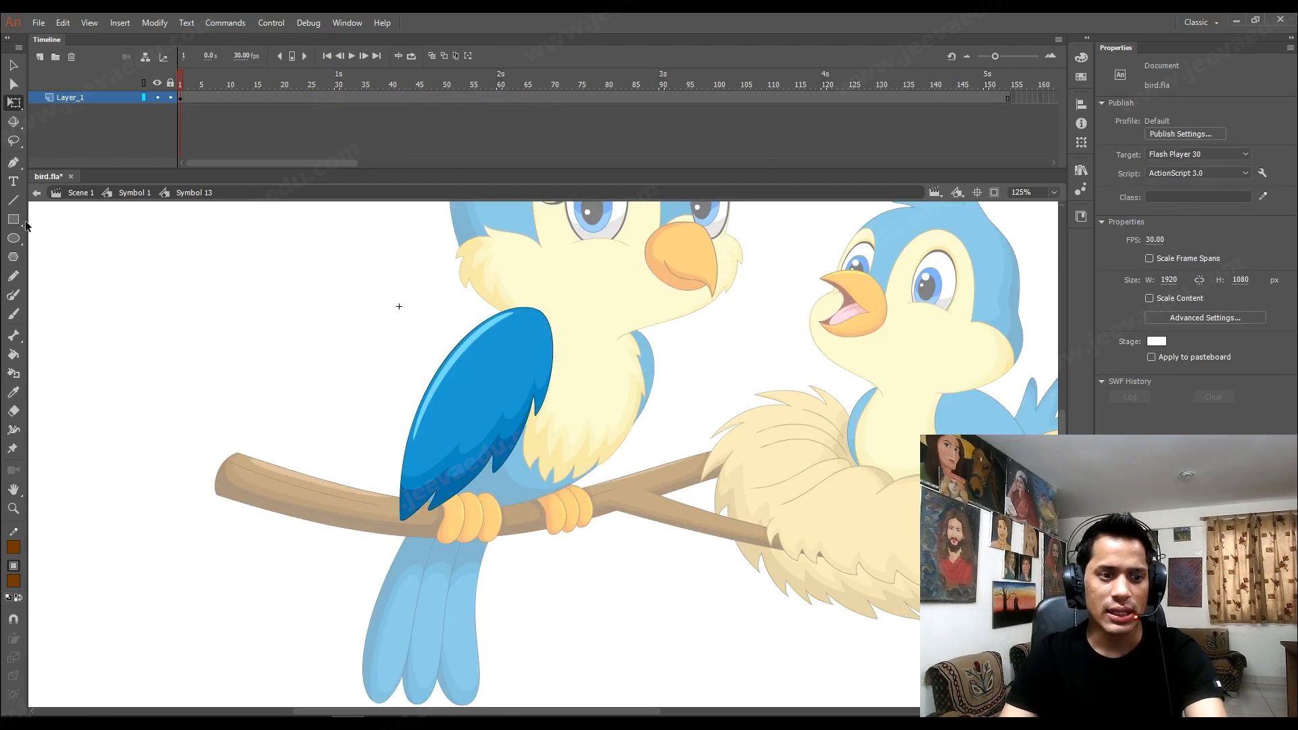
{"action": "left_click", "coordinate": [128, 193]}
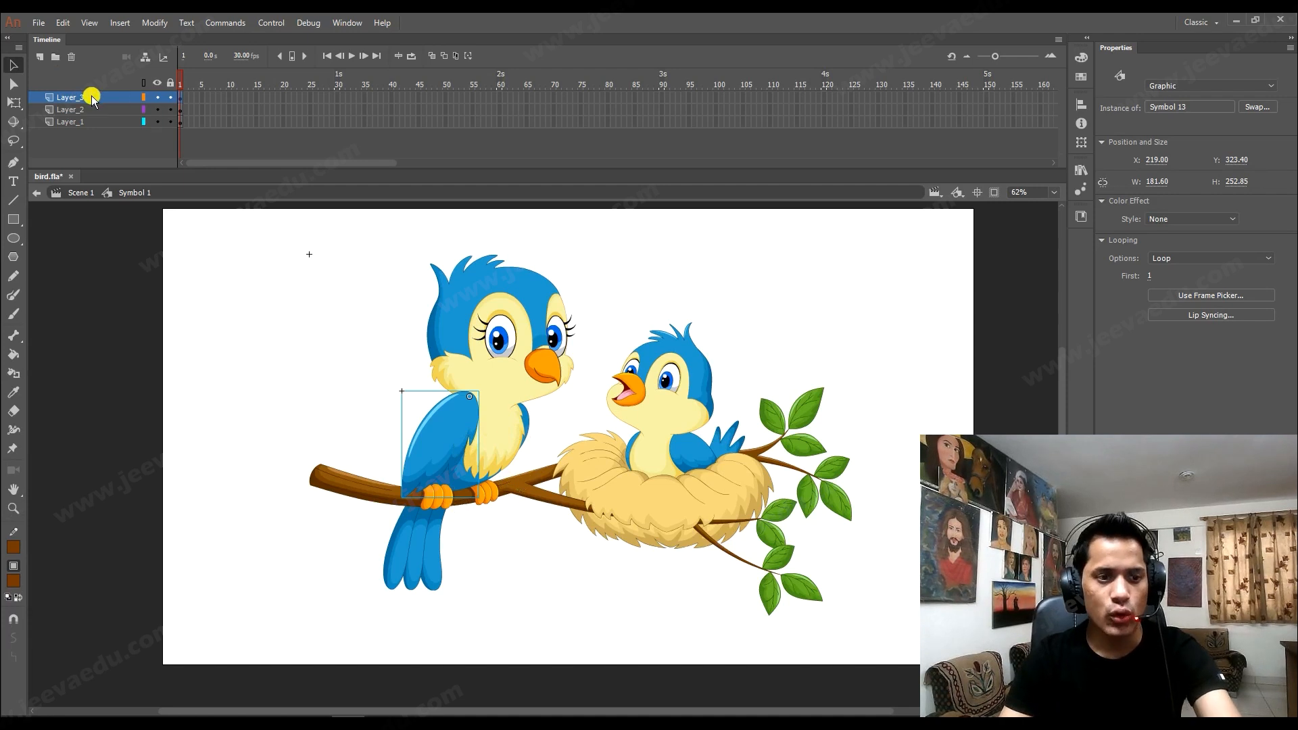
Add Layer_4 below Layer_1 and paste a copy of the front-wing symbol in place on it.
{"action": "left_click", "coordinate": [91, 122]}
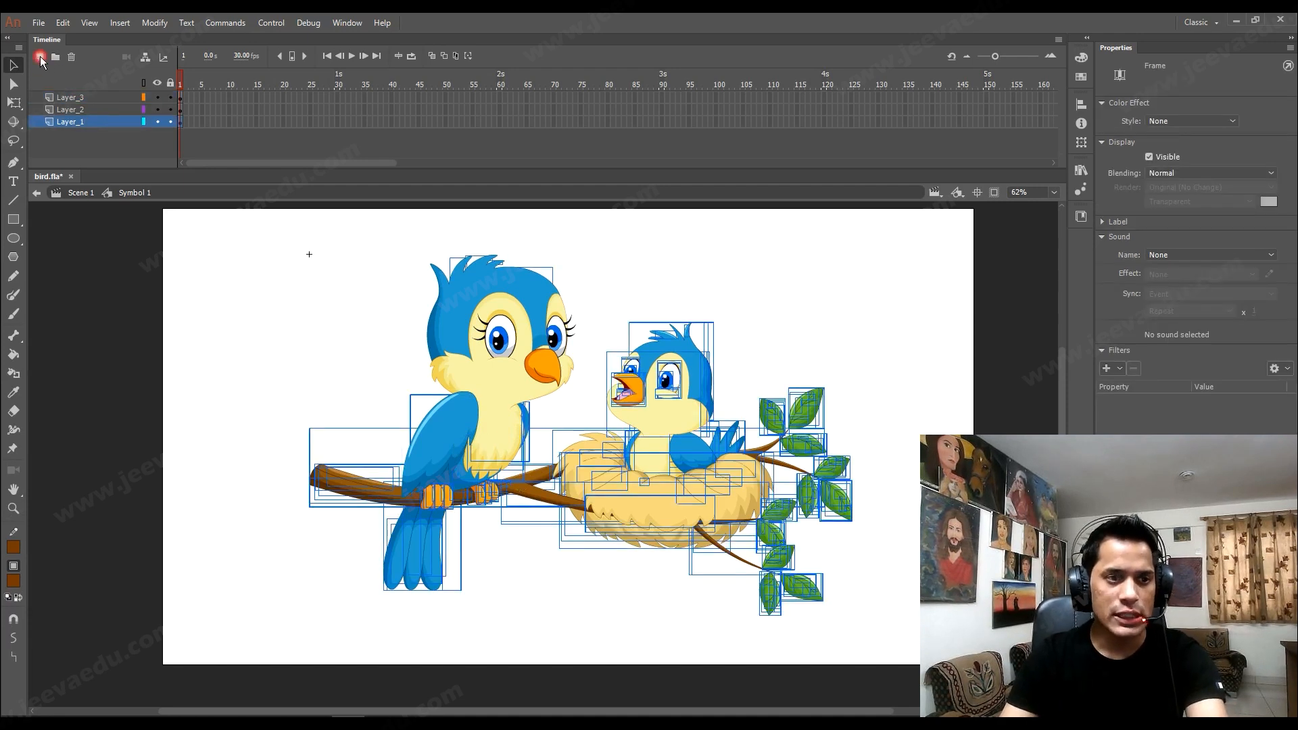
{"action": "left_click", "coordinate": [40, 60]}
{"action": "mouse_move", "coordinate": [95, 122]}
{"action": "left_mouse_down"}
{"action": "mouse_move", "coordinate": [96, 165]}
{"action": "mouse_move", "coordinate": [95, 142]}
{"action": "left_mouse_up"}
{"action": "right_click", "coordinate": [319, 343]}
{"action": "left_click", "coordinate": [332, 385]}
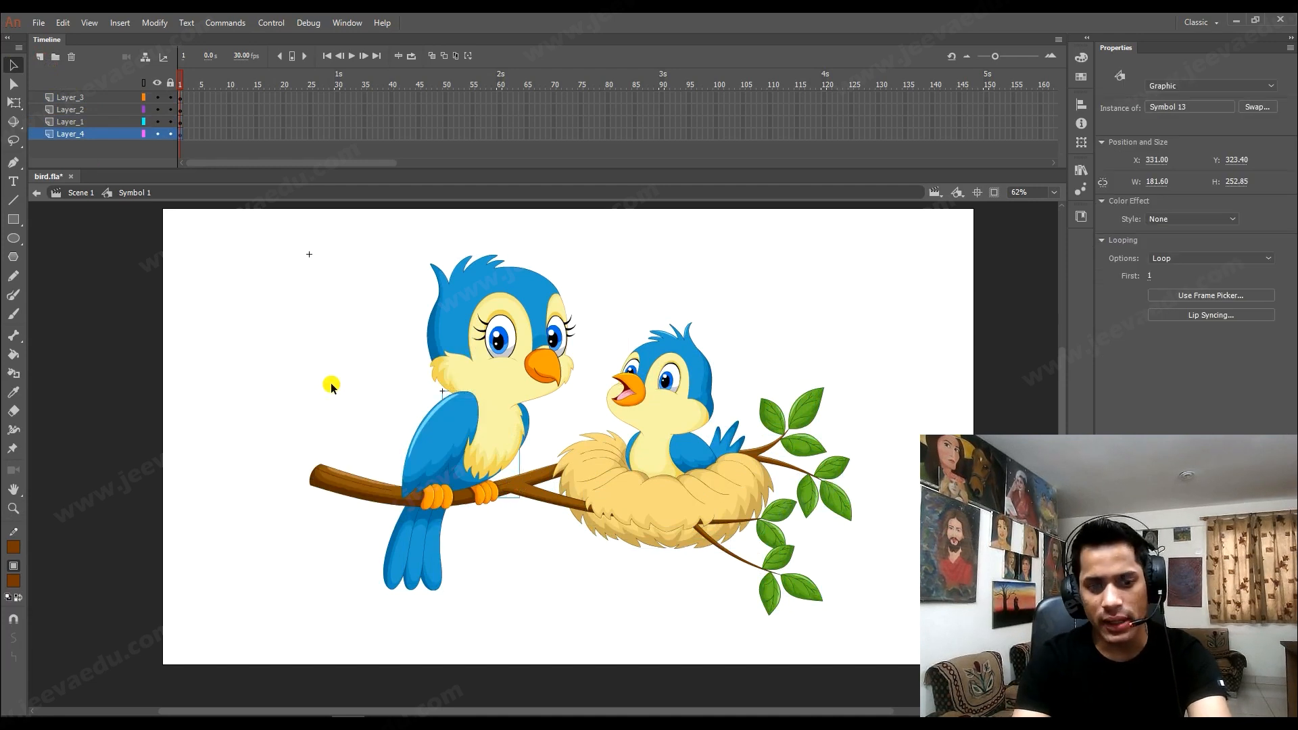
Nudge the wing copy on Layer_4 behind the body to X 347.00, Y 371.40.
{"action": "key", "text": "Down"}
{"action": "key", "text": "Down"}
{"action": "key", "text": "Down"}
{"action": "key", "text": "Down"}
{"action": "key", "text": "Down"}
{"action": "key", "text": "Down"}
{"action": "key", "text": "Down"}
{"action": "key", "text": "Down"}
{"action": "key", "text": "Down"}
{"action": "key", "text": "Down"}
{"action": "key", "text": "Down"}
{"action": "key", "text": "Down"}
{"action": "key", "text": "Down"}
{"action": "key", "text": "Down"}
{"action": "key", "text": "Down"}
{"action": "key", "text": "Down"}
{"action": "key", "text": "Down"}
{"action": "key", "text": "Down"}
{"action": "key", "text": "Down"}
{"action": "key", "text": "Down"}
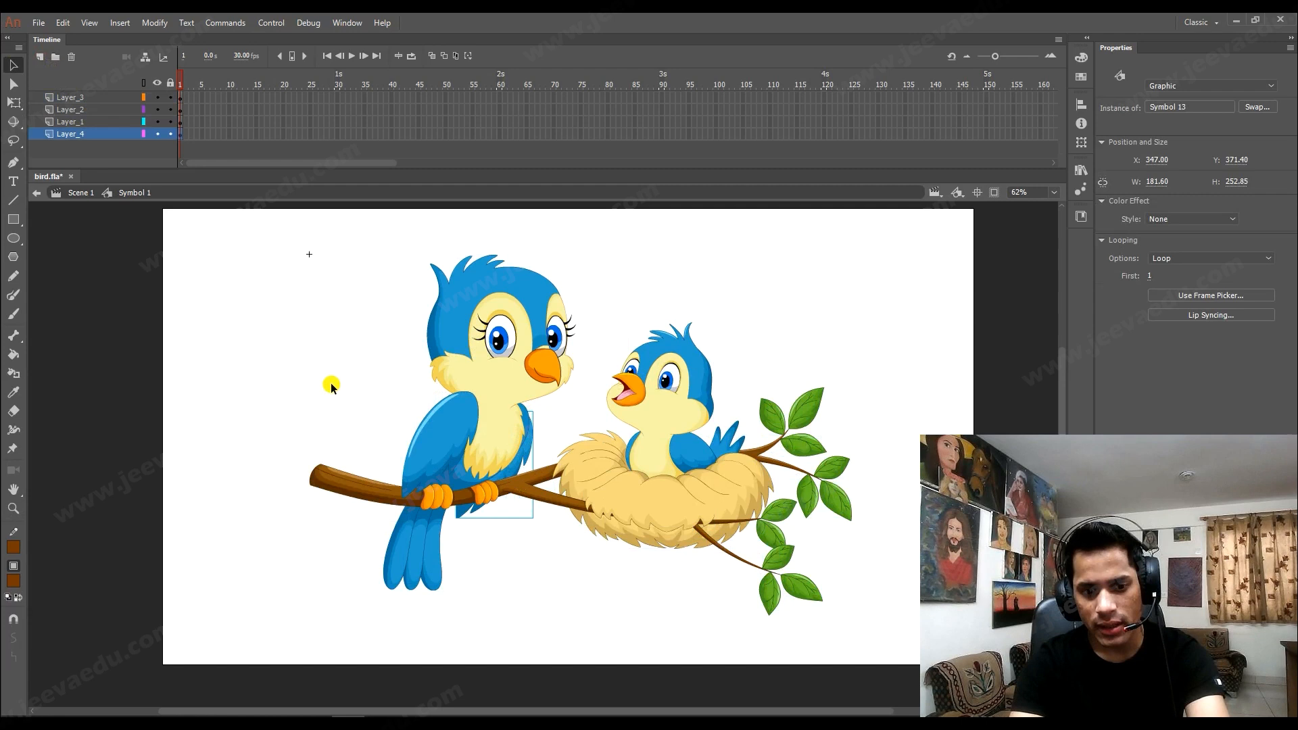
Rotate the rear wing copy slightly clockwise about its shoulder and raise it a little behind the larger bird's body.
{"action": "key", "text": "z"}
{"action": "left_click", "coordinate": [450, 450]}
{"action": "key", "text": "q"}
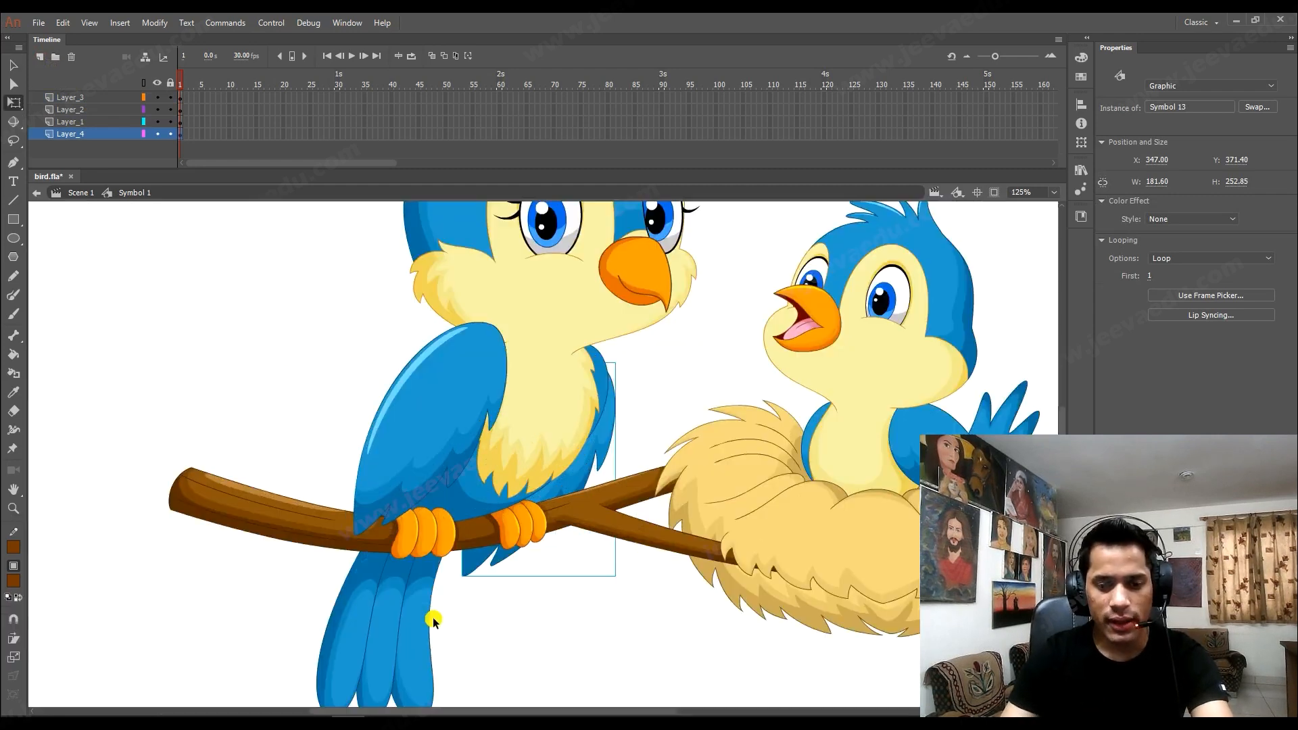
{"action": "left_click_drag", "start_coordinate": [466, 593], "coordinate": [438, 578]}
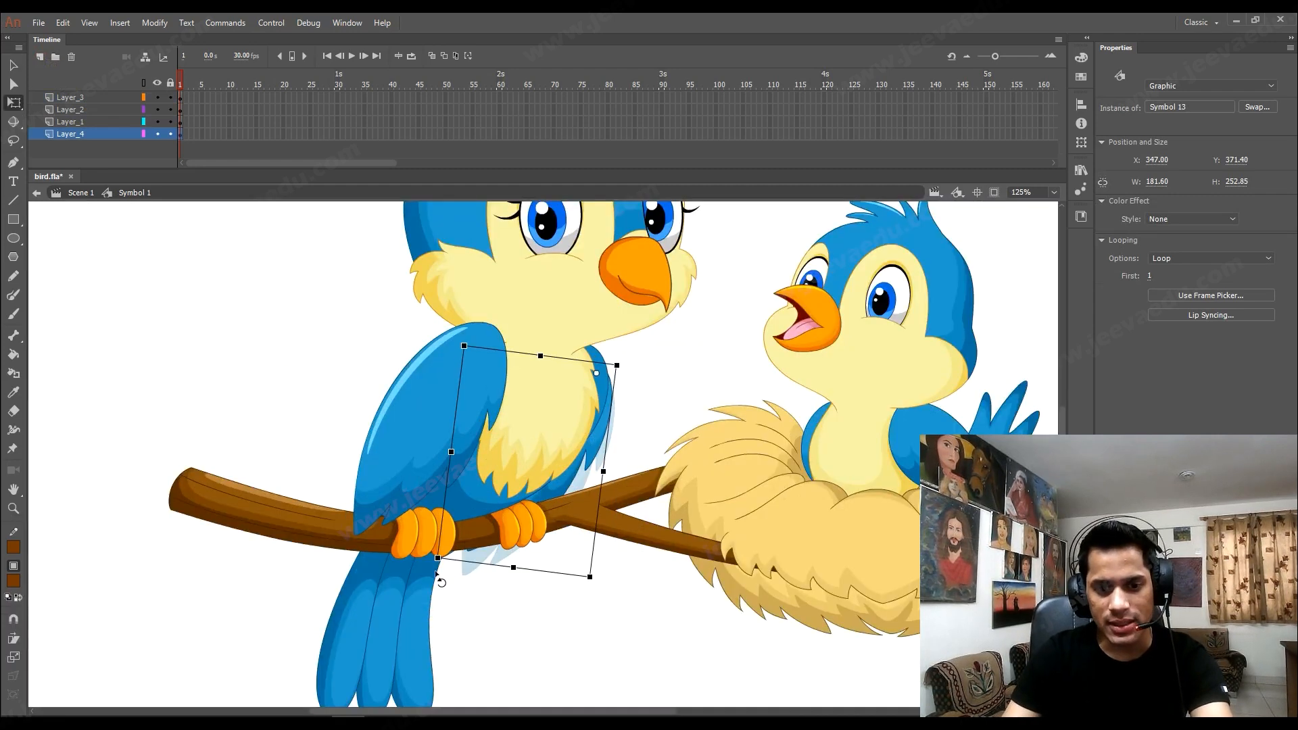
{"action": "left_click_drag", "start_coordinate": [475, 528], "coordinate": [475, 521]}
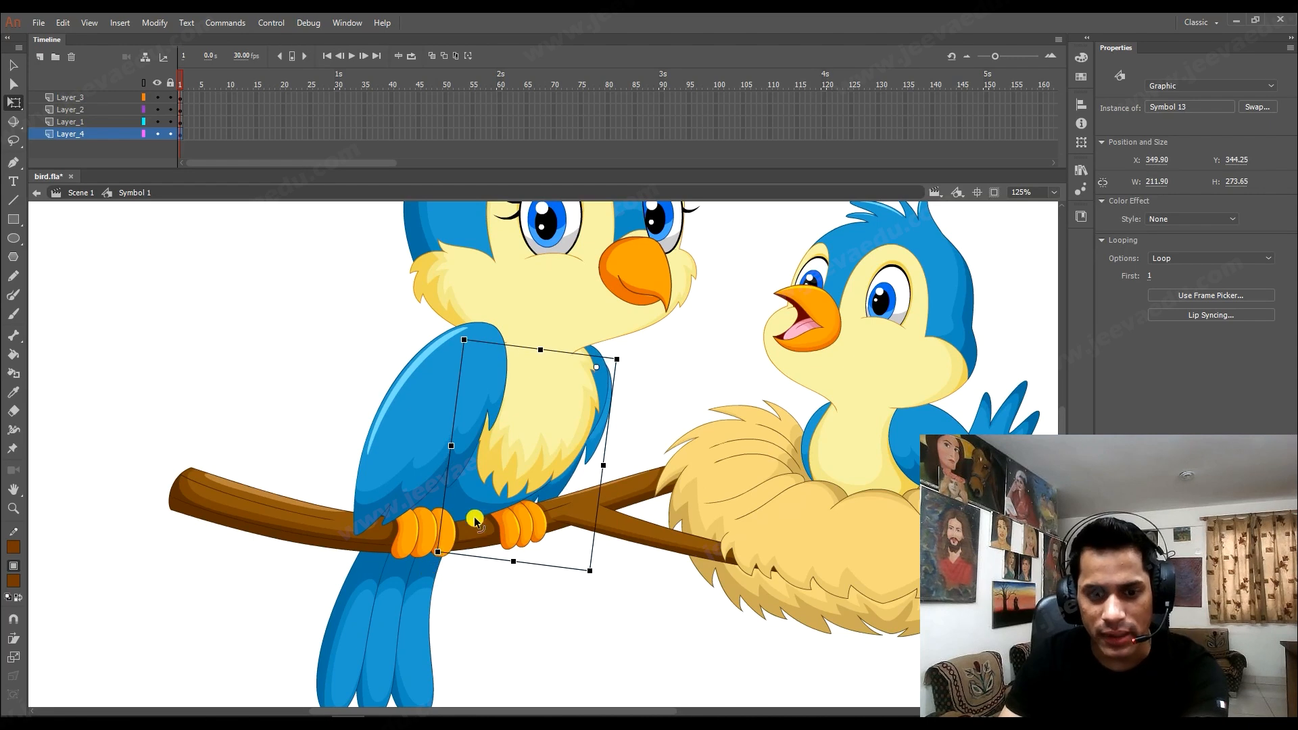
Duplicate the rear wing's symbol as nfdnd, open the duplicate to check its contents, and return to Symbol 1.
{"action": "right_click", "coordinate": [599, 444]}
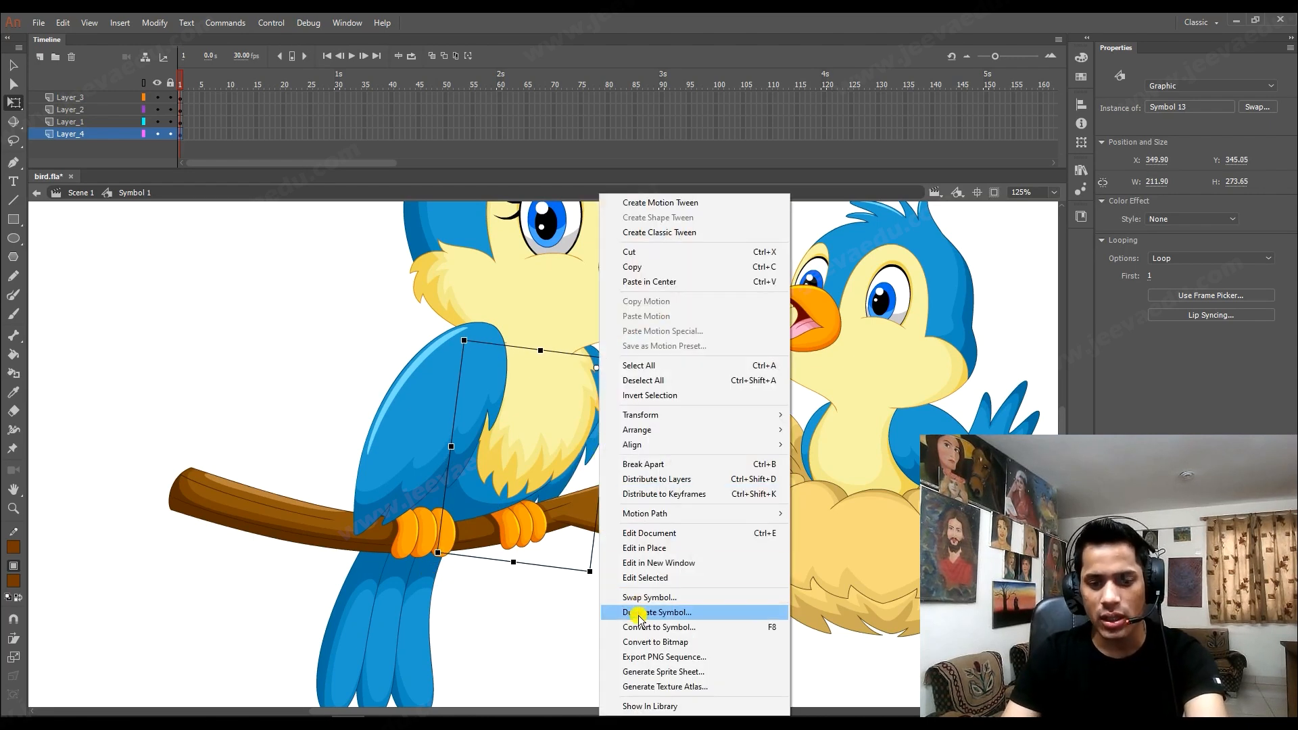
{"action": "left_click", "coordinate": [639, 615]}
{"action": "type", "text": "nfdnd"}
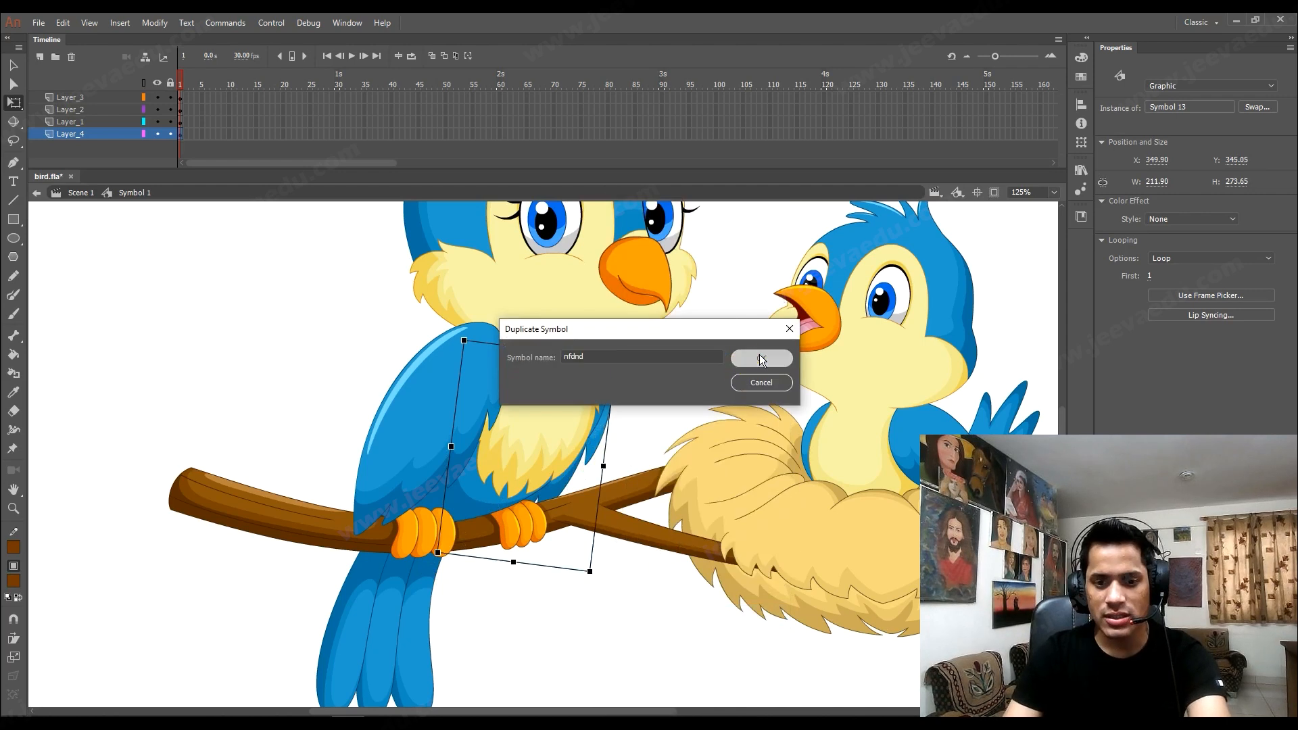
{"action": "left_click", "coordinate": [761, 359]}
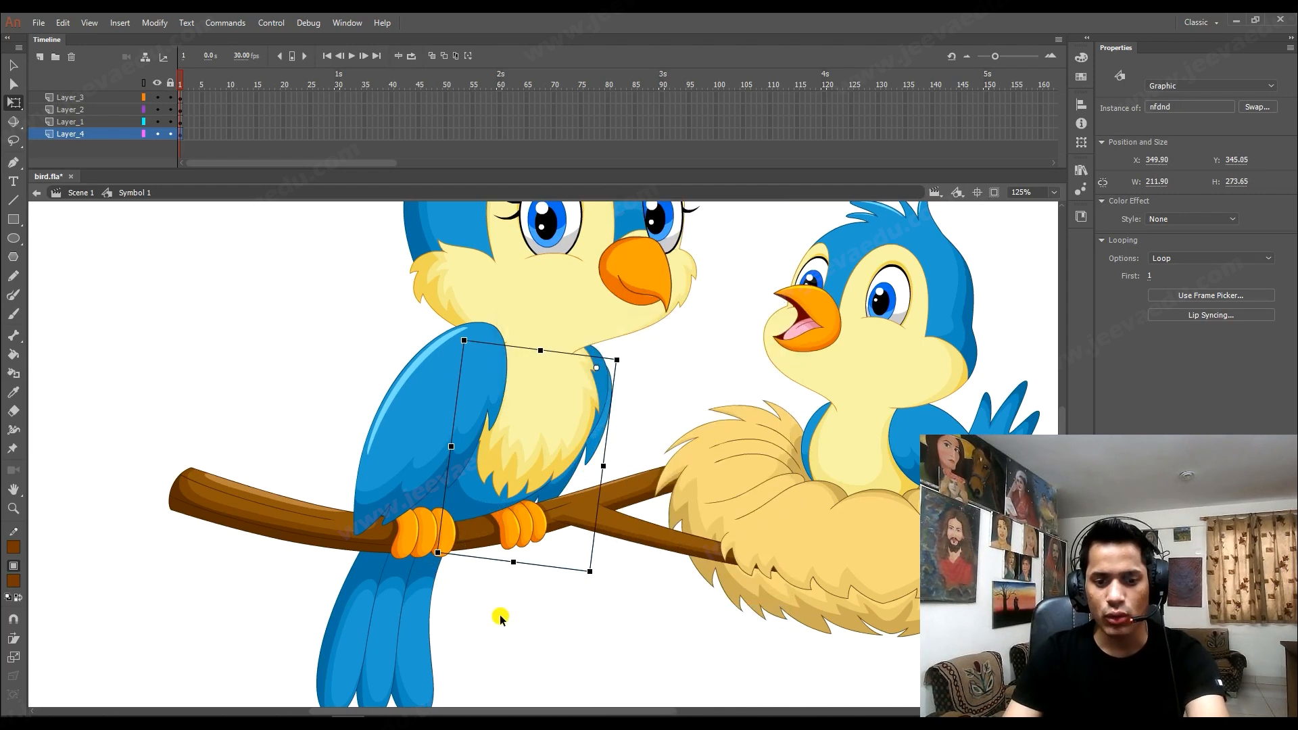
{"action": "double_click", "coordinate": [591, 446]}
{"action": "left_click", "coordinate": [443, 506]}
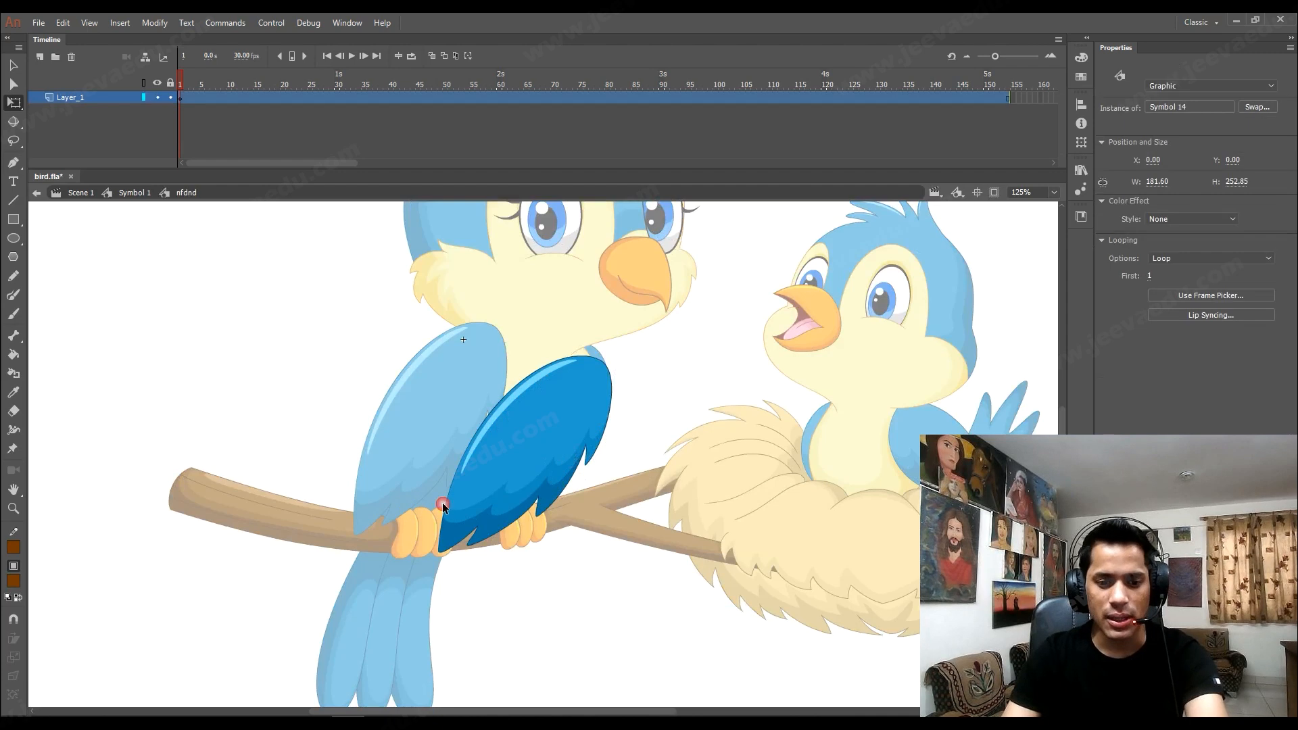
{"action": "double_click", "coordinate": [286, 382]}
Hide Layer_4, Layer_2 and Layer_3 so that only the Layer_1 artwork with the larger bird's body is displayed.
{"action": "key", "text": "z"}
{"action": "left_click", "coordinate": [569, 488], "text": "alt"}
{"action": "key", "text": "v"}
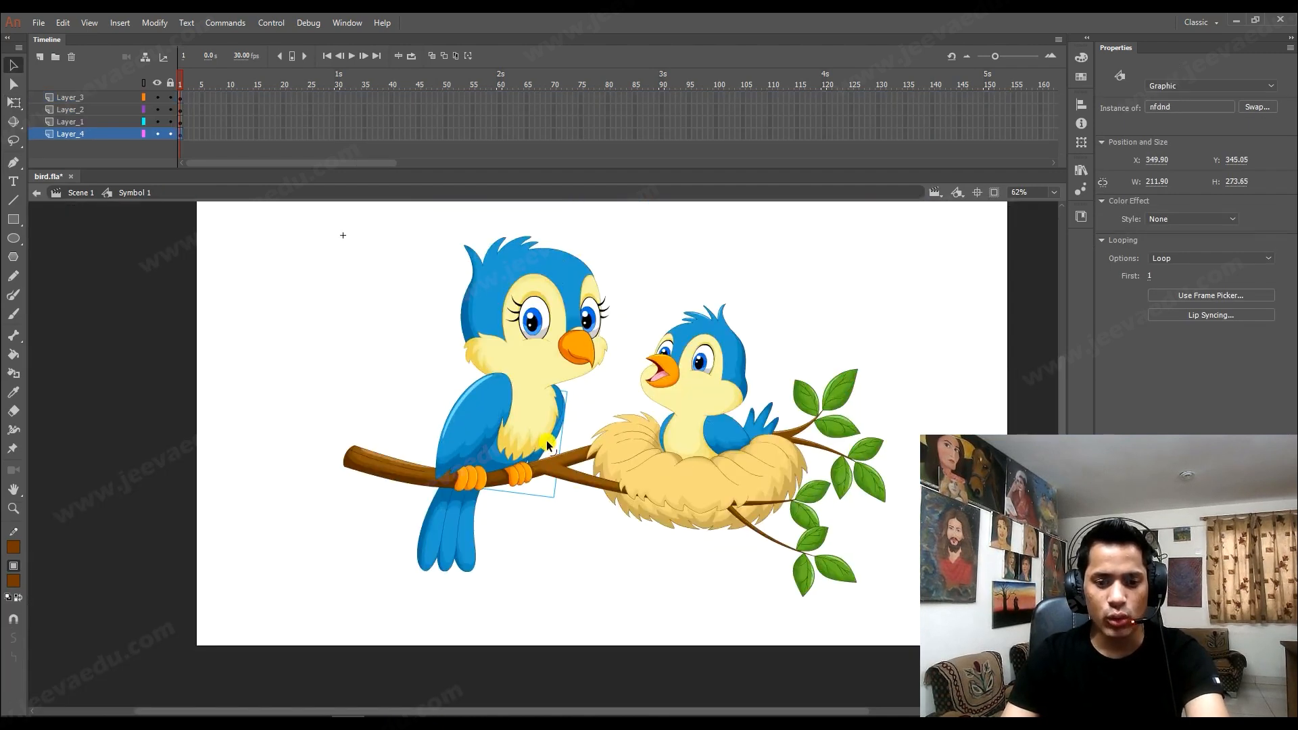
{"action": "left_click", "coordinate": [156, 134]}
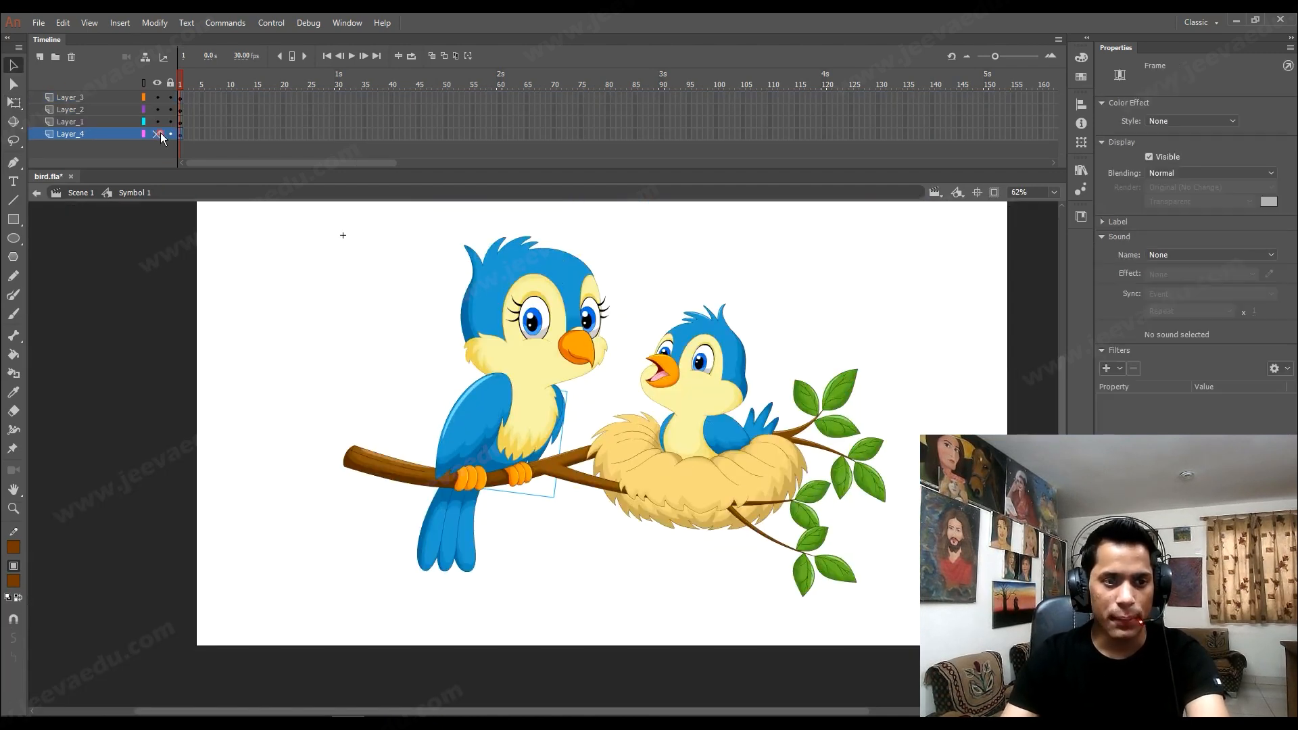
{"action": "left_click", "coordinate": [157, 109]}
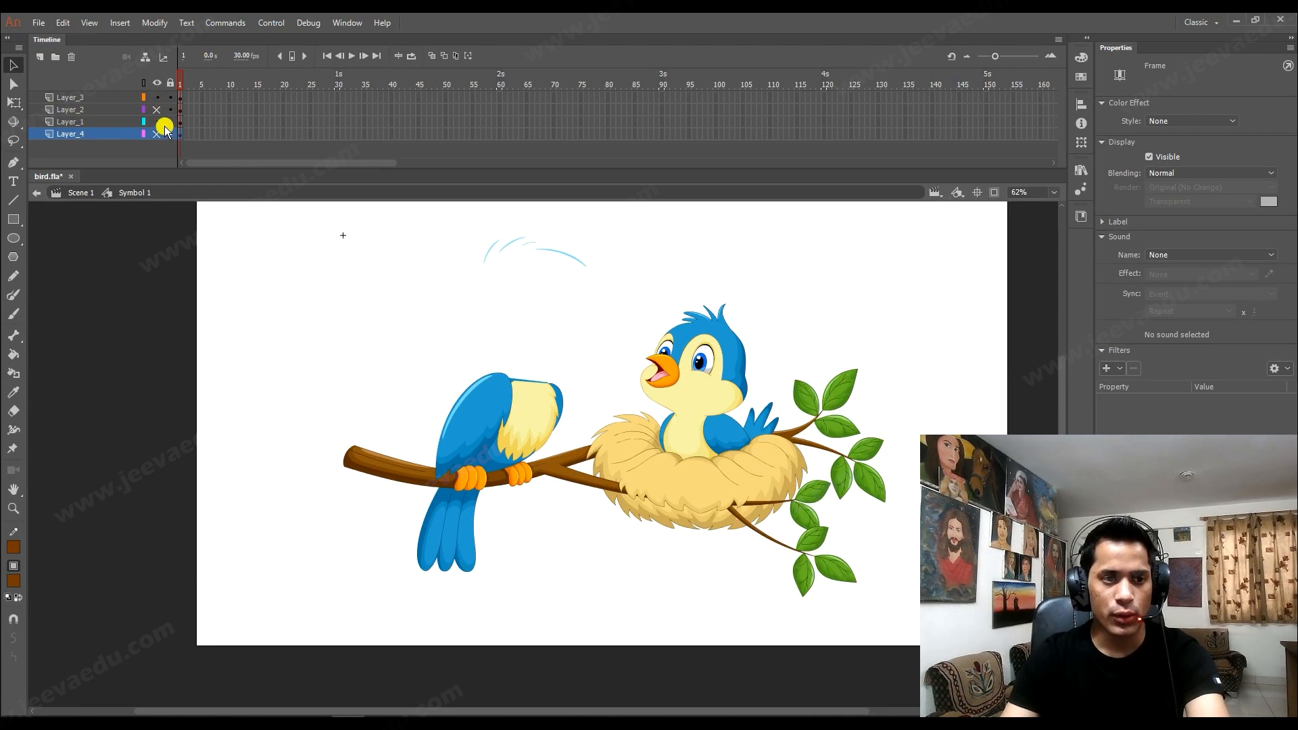
{"action": "left_click", "coordinate": [159, 119]}
{"action": "left_click", "coordinate": [159, 119]}
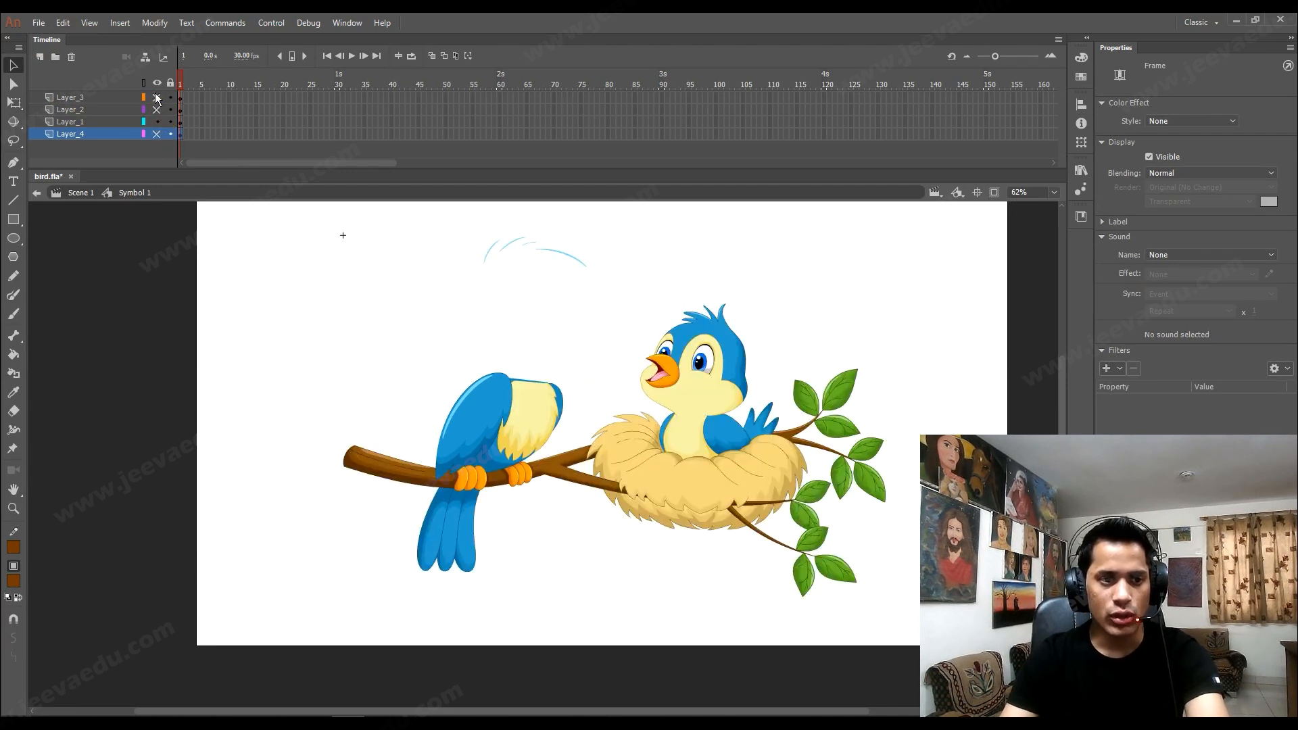
{"action": "left_click", "coordinate": [156, 97]}
{"action": "left_click", "coordinate": [524, 438]}
{"action": "key", "text": "ctrl+="}
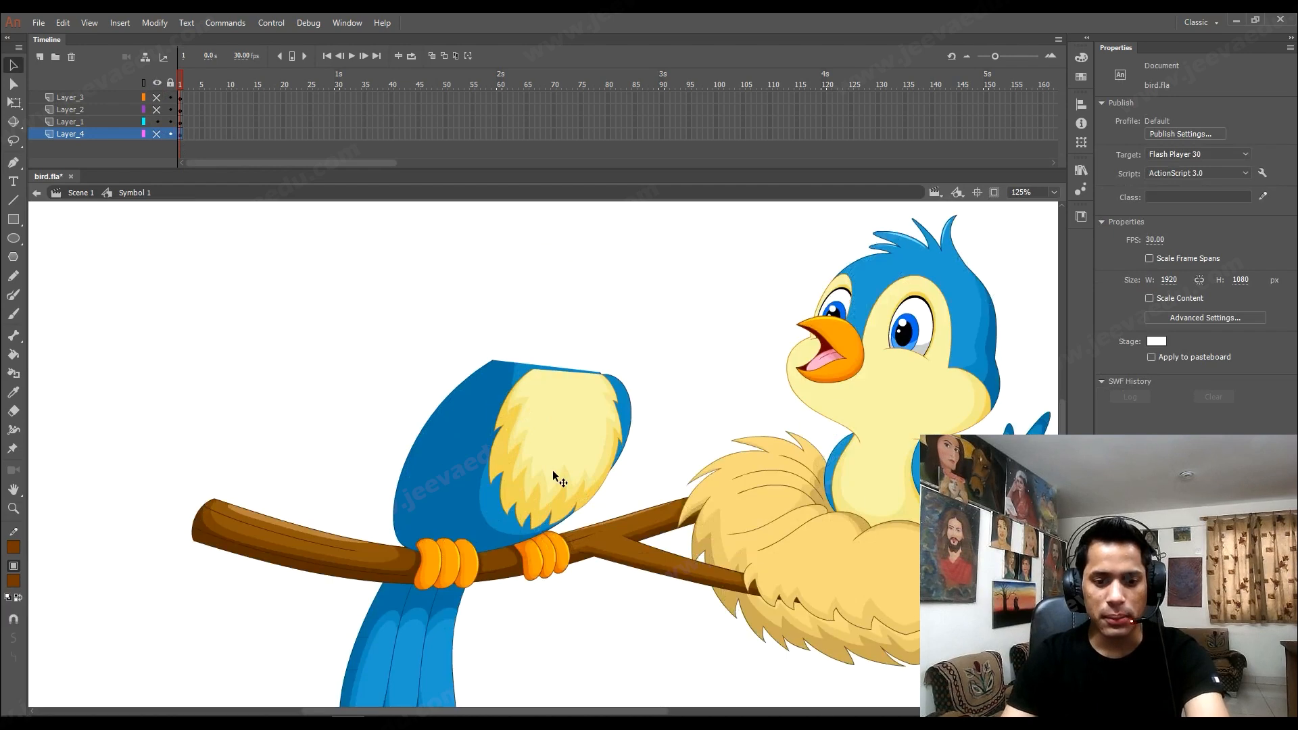
Select all the shapes of the larger bird's body on Layer_1 and convert them to a graphic symbol.
{"action": "left_click_drag", "start_coordinate": [686, 333], "coordinate": [398, 466]}
{"action": "left_click_drag", "start_coordinate": [582, 469], "coordinate": [547, 312]}
{"action": "key", "text": "ctrl+z"}
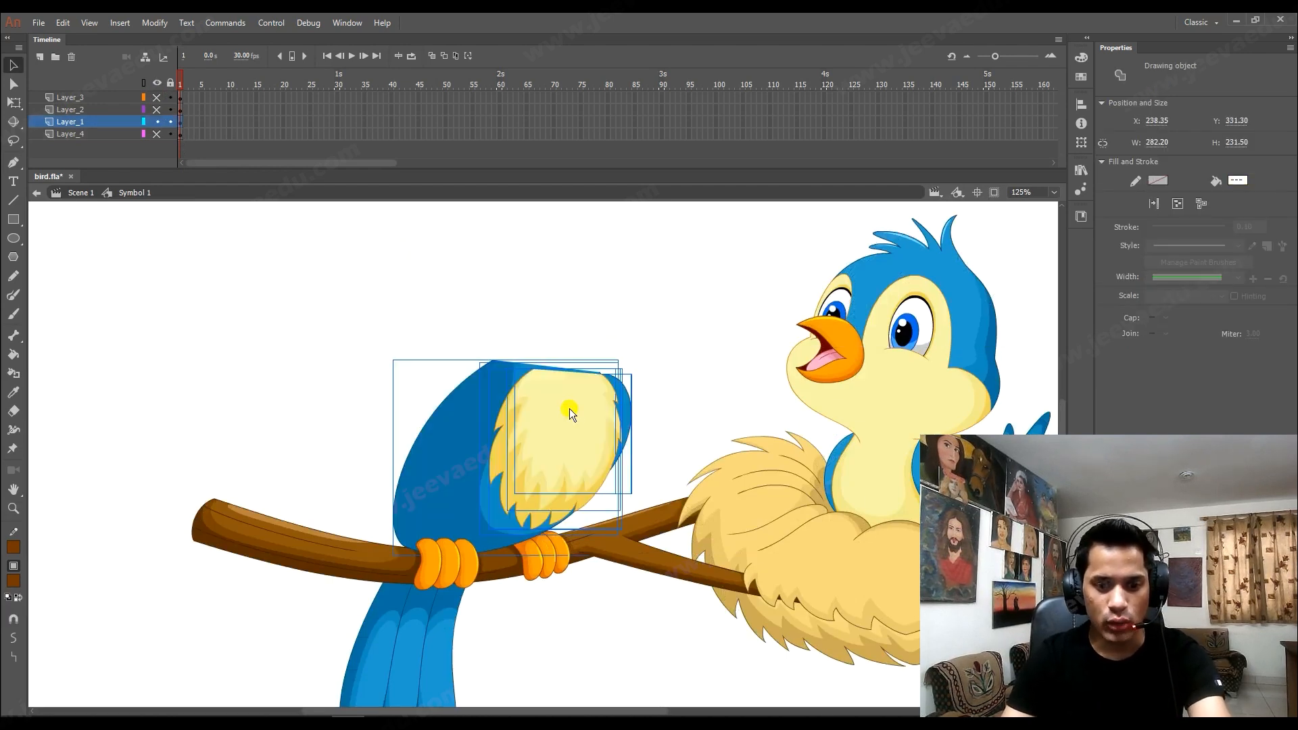
{"action": "key", "text": "F8"}
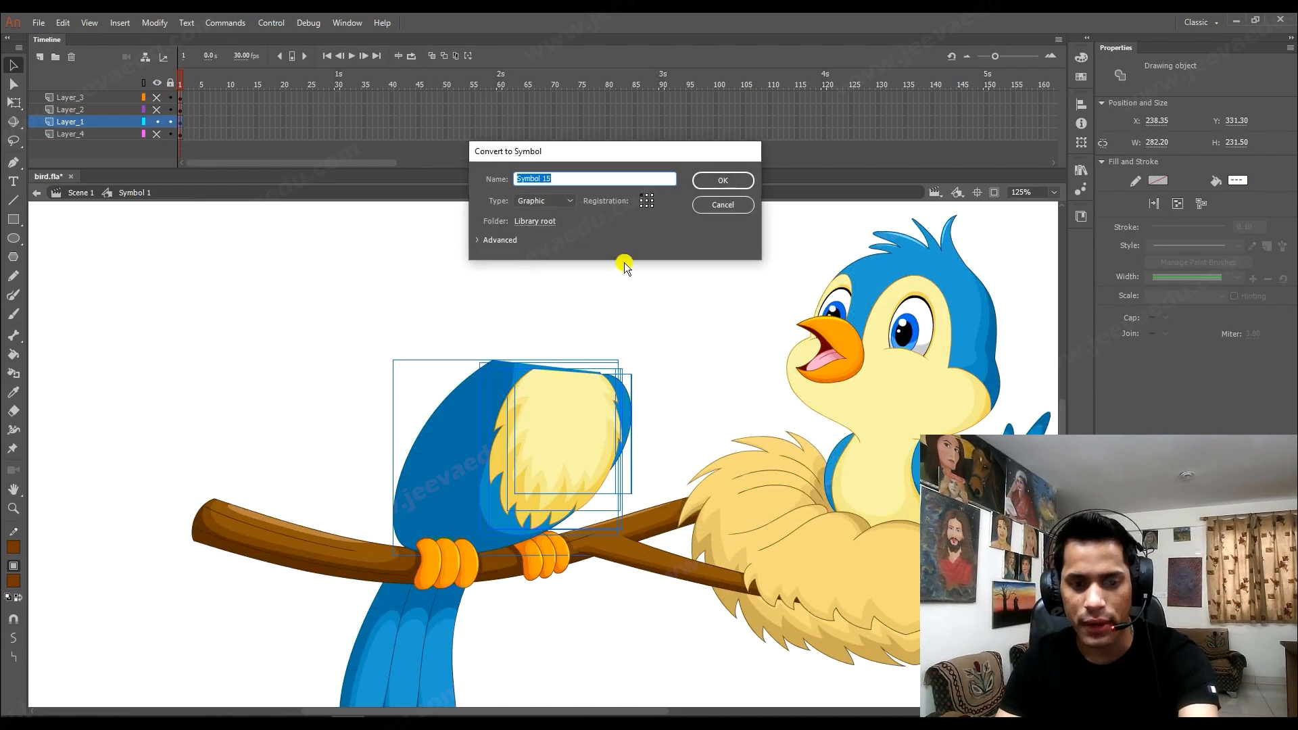
{"action": "left_click", "coordinate": [709, 184]}
Cut the body symbol from Layer_1 and paste it in place on a new layer directly above.
{"action": "key", "text": "ctrl+x"}
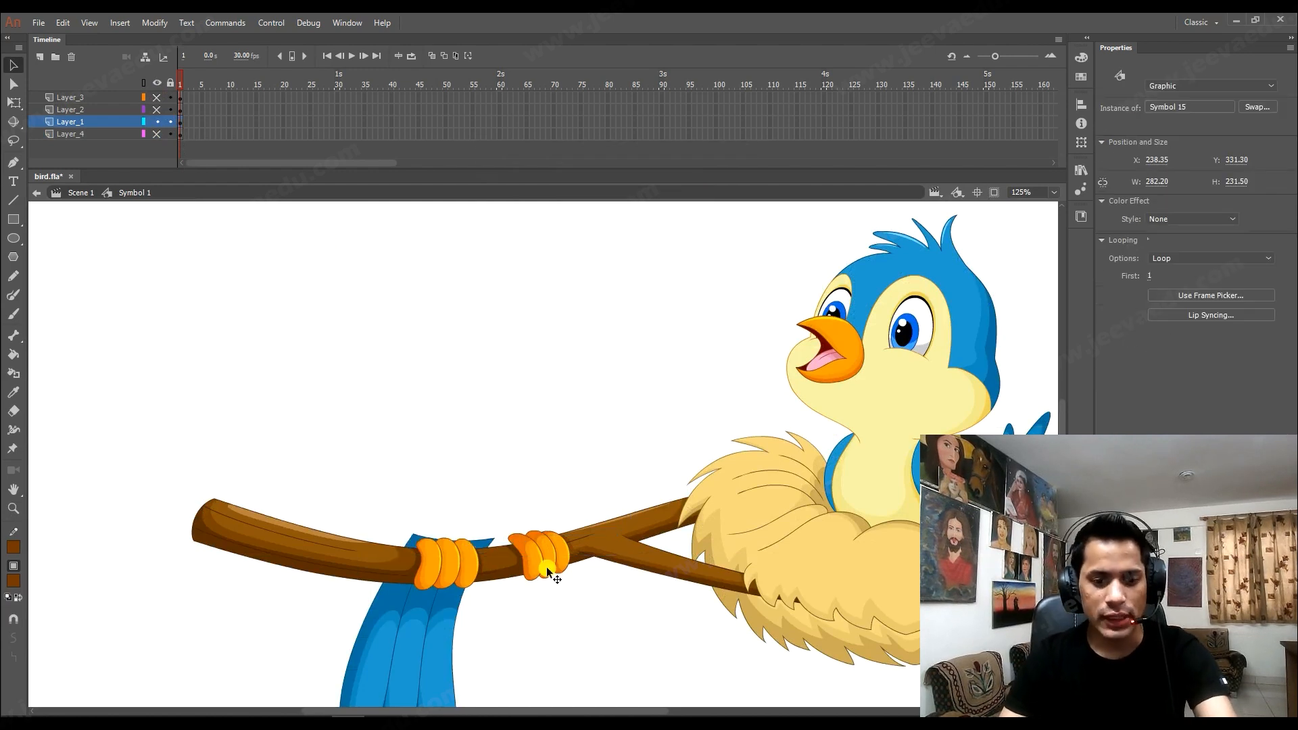
{"action": "left_click", "coordinate": [39, 59]}
{"action": "right_click", "coordinate": [281, 385]}
{"action": "left_click", "coordinate": [317, 440]}
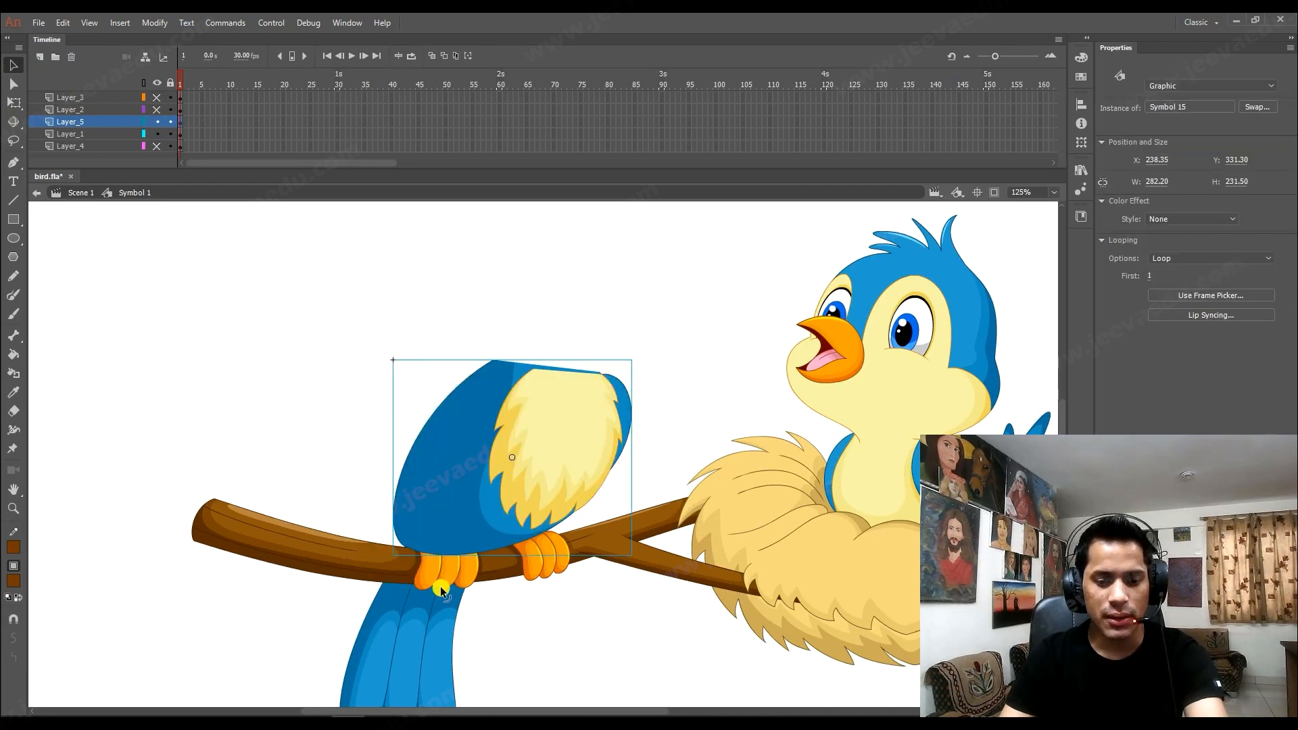
Open the body symbol for editing, select the yellow belly feather shapes and cut them from Layer_1.
{"action": "double_click", "coordinate": [539, 497]}
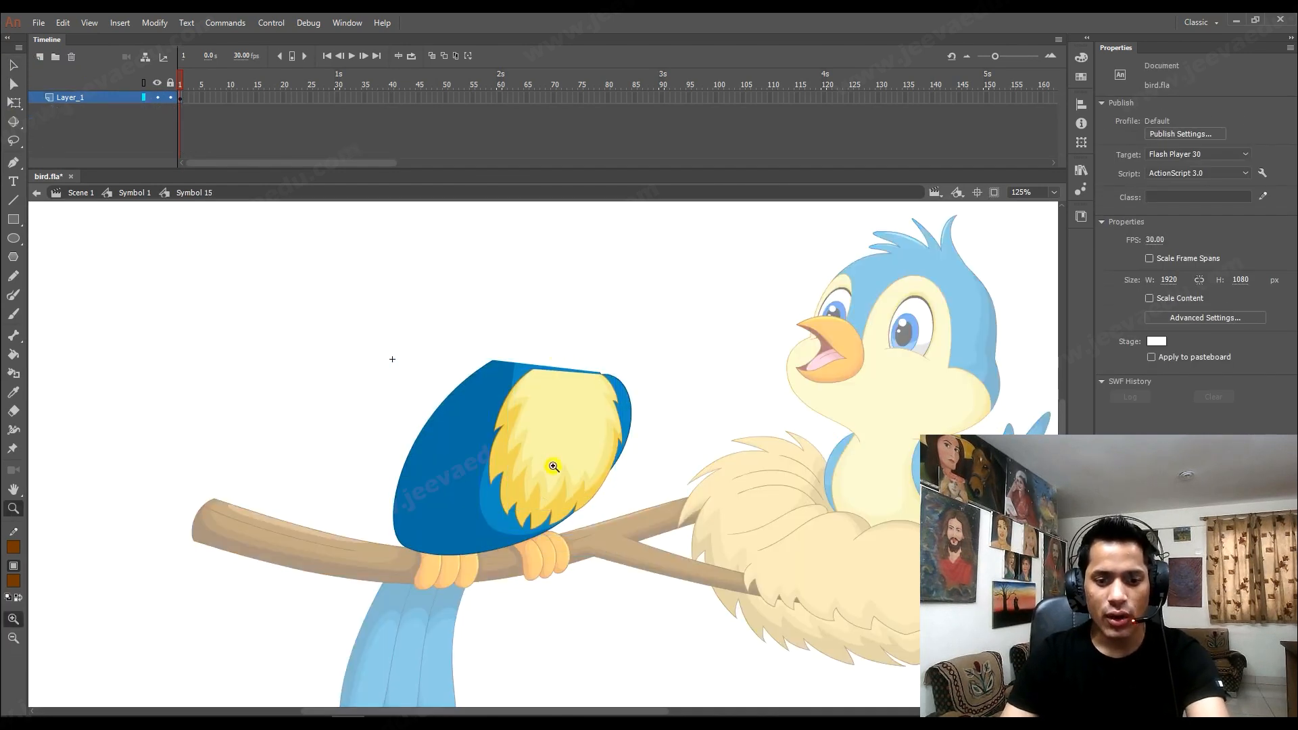
{"action": "left_click", "coordinate": [551, 467]}
{"action": "left_click", "coordinate": [540, 504], "text": "shift"}
{"action": "left_click_drag", "start_coordinate": [536, 515], "coordinate": [569, 367]}
{"action": "key", "text": "ctrl+z"}
{"action": "key", "text": "ctrl+space"}
{"action": "left_click", "coordinate": [541, 512], "text": "ctrl"}
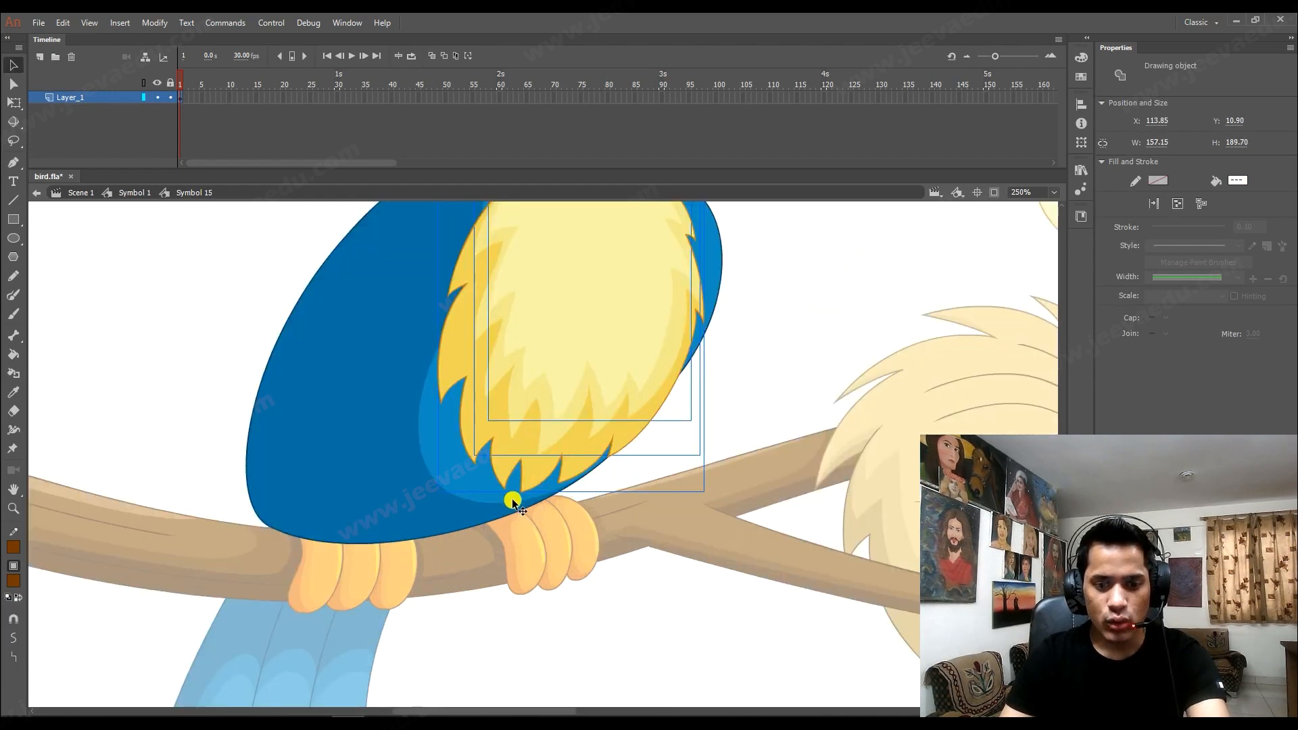
{"action": "left_click", "coordinate": [510, 482]}
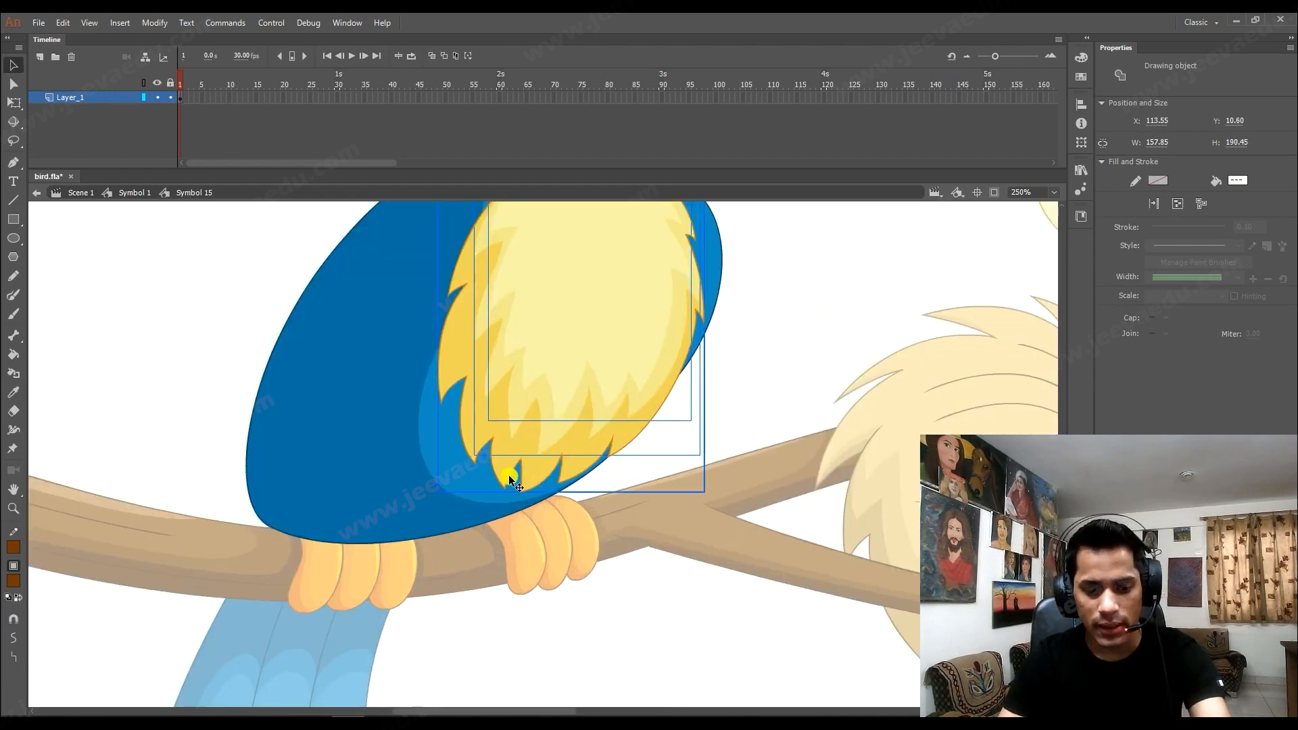
{"action": "key", "text": "ctrl+x"}
Paste the belly shapes in place on a new layer above the blue body and convert them to a graphic symbol.
{"action": "key", "text": "z"}
{"action": "left_click", "coordinate": [544, 411], "text": "alt"}
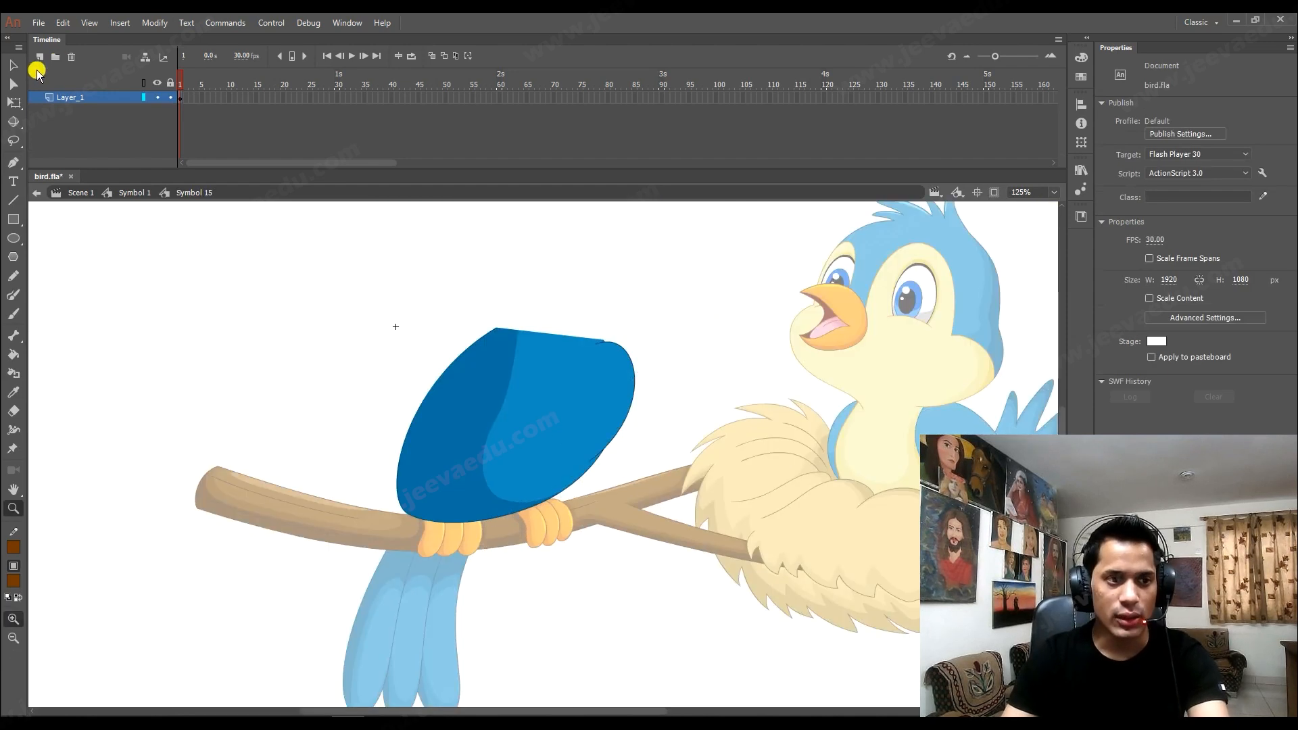
{"action": "left_click", "coordinate": [37, 61]}
{"action": "right_click", "coordinate": [178, 326]}
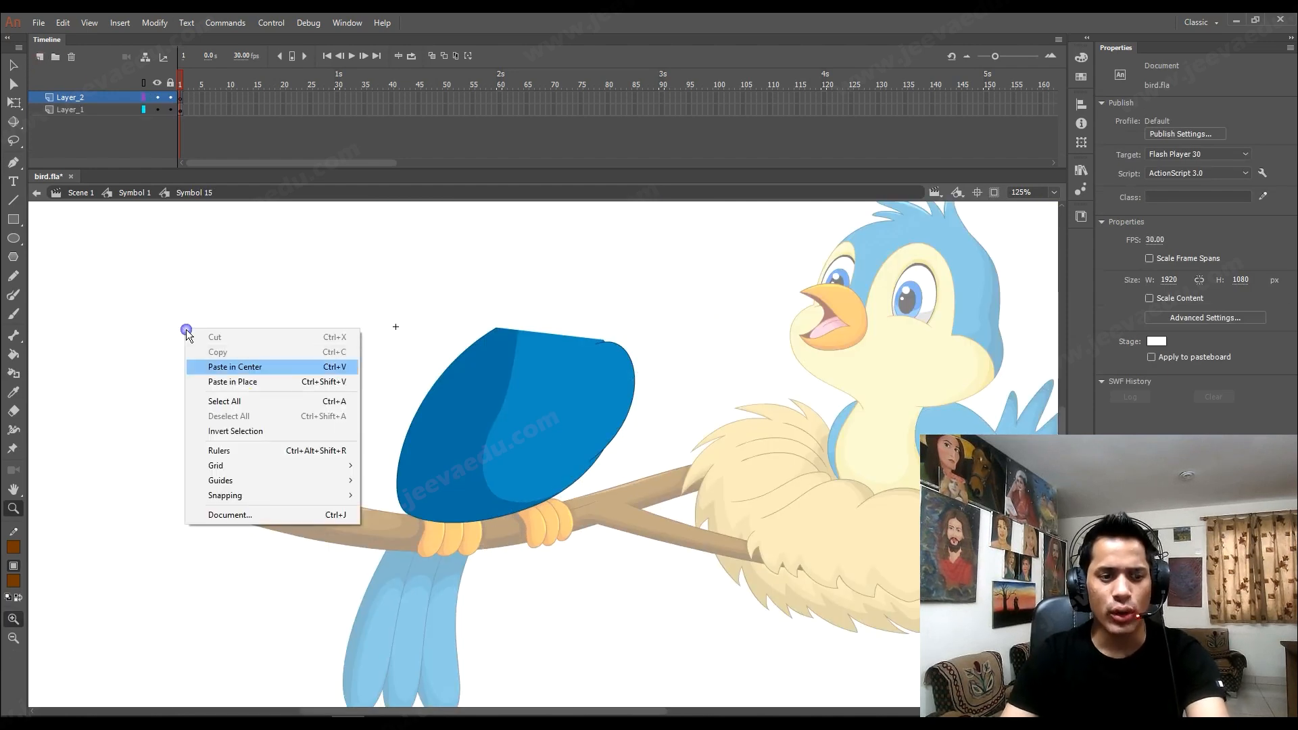
{"action": "left_click", "coordinate": [241, 381]}
{"action": "key", "text": "F8"}
{"action": "key", "text": "Return"}
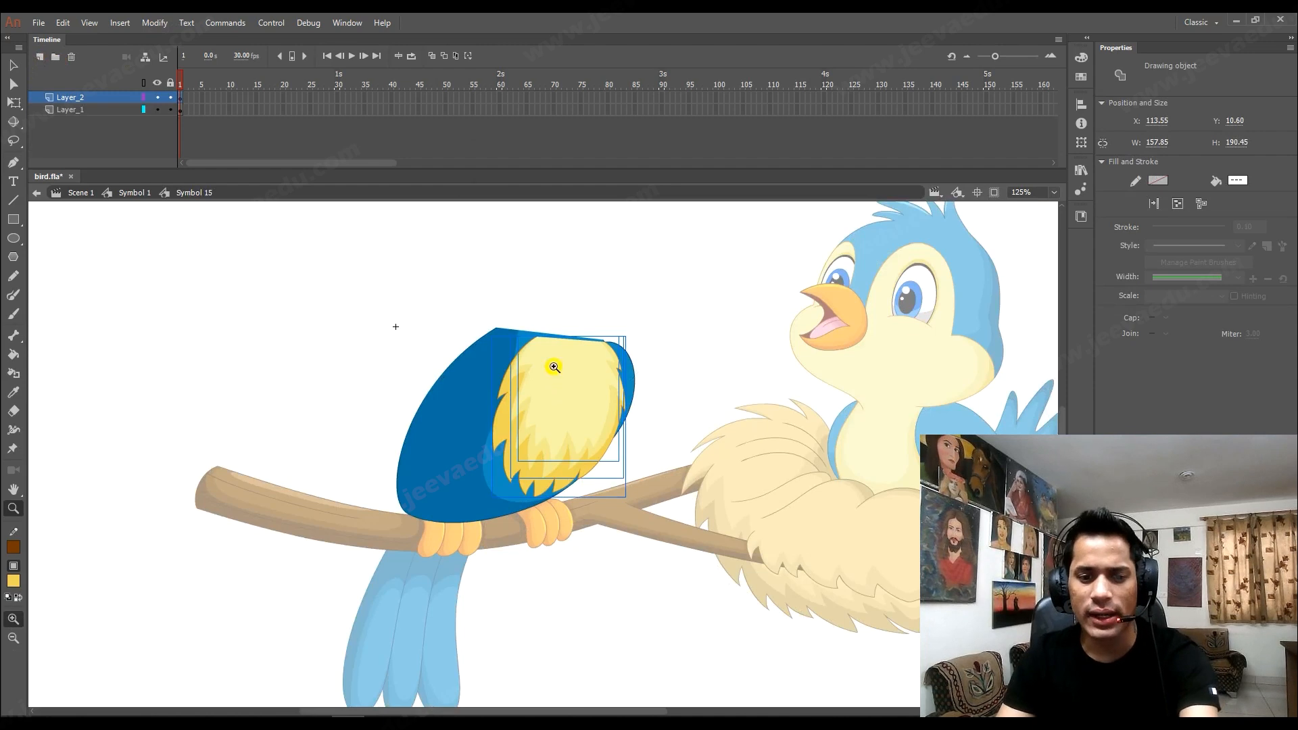
Set the belly symbol's transformation point near its top edge, test a slight rotation and undo the rotation.
{"action": "key", "text": "w"}
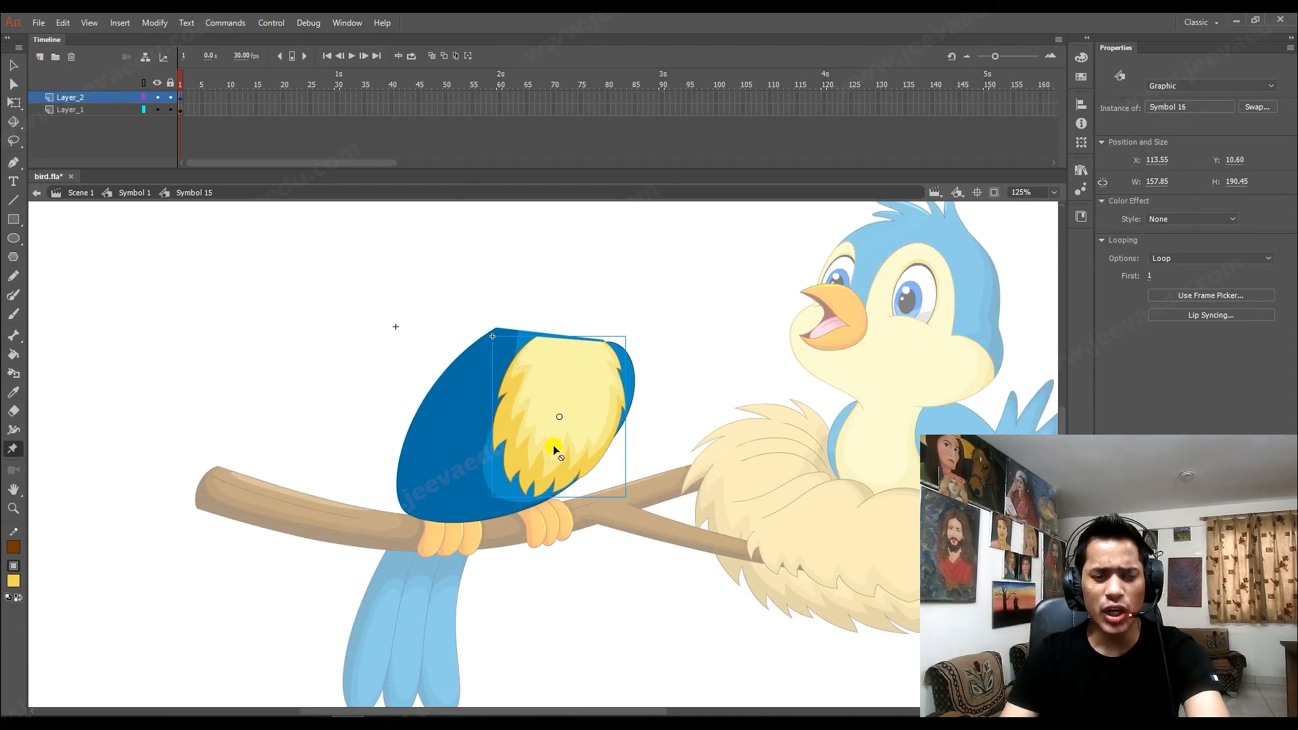
{"action": "key", "text": "q"}
{"action": "left_click_drag", "start_coordinate": [562, 381], "coordinate": [568, 341]}
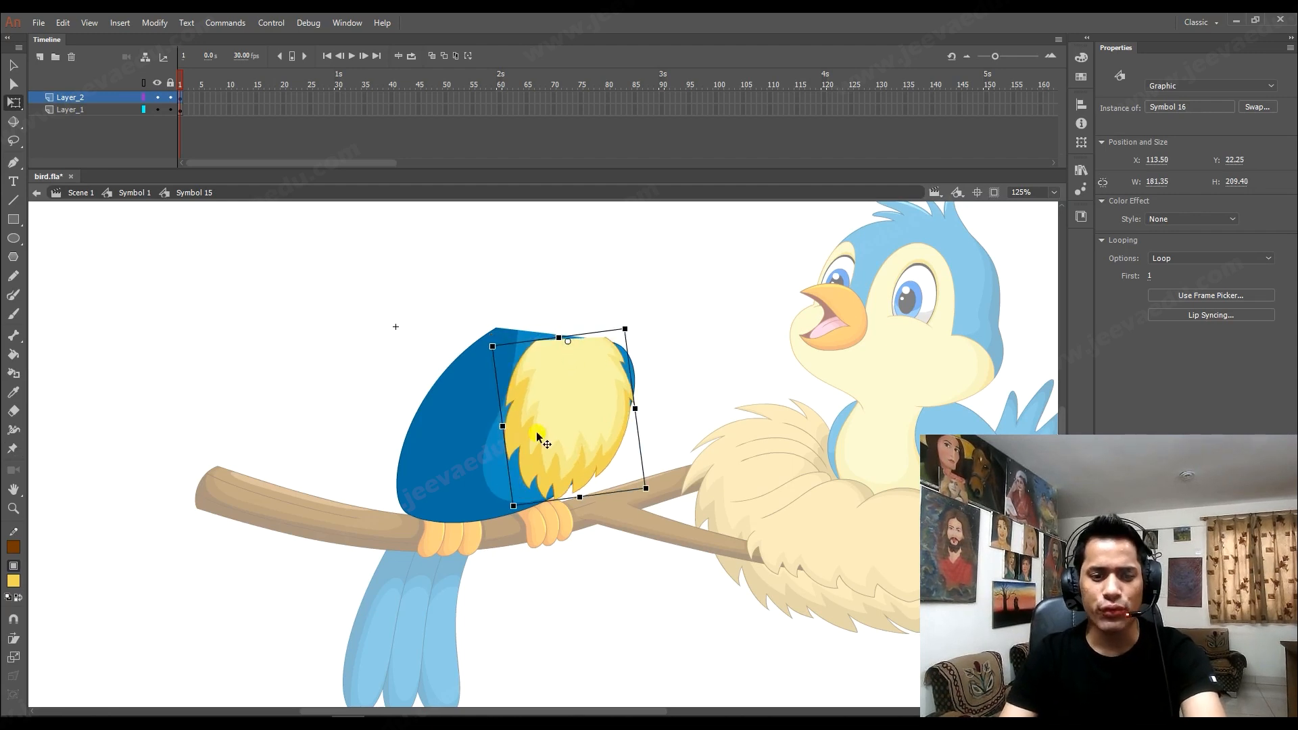
{"action": "key", "text": "ctrl+z"}
Select the blue body shapes on Layer_1 without the belly and convert them to a graphic symbol.
{"action": "left_click_drag", "start_coordinate": [325, 268], "coordinate": [709, 560]}
{"action": "left_click", "coordinate": [593, 416]}
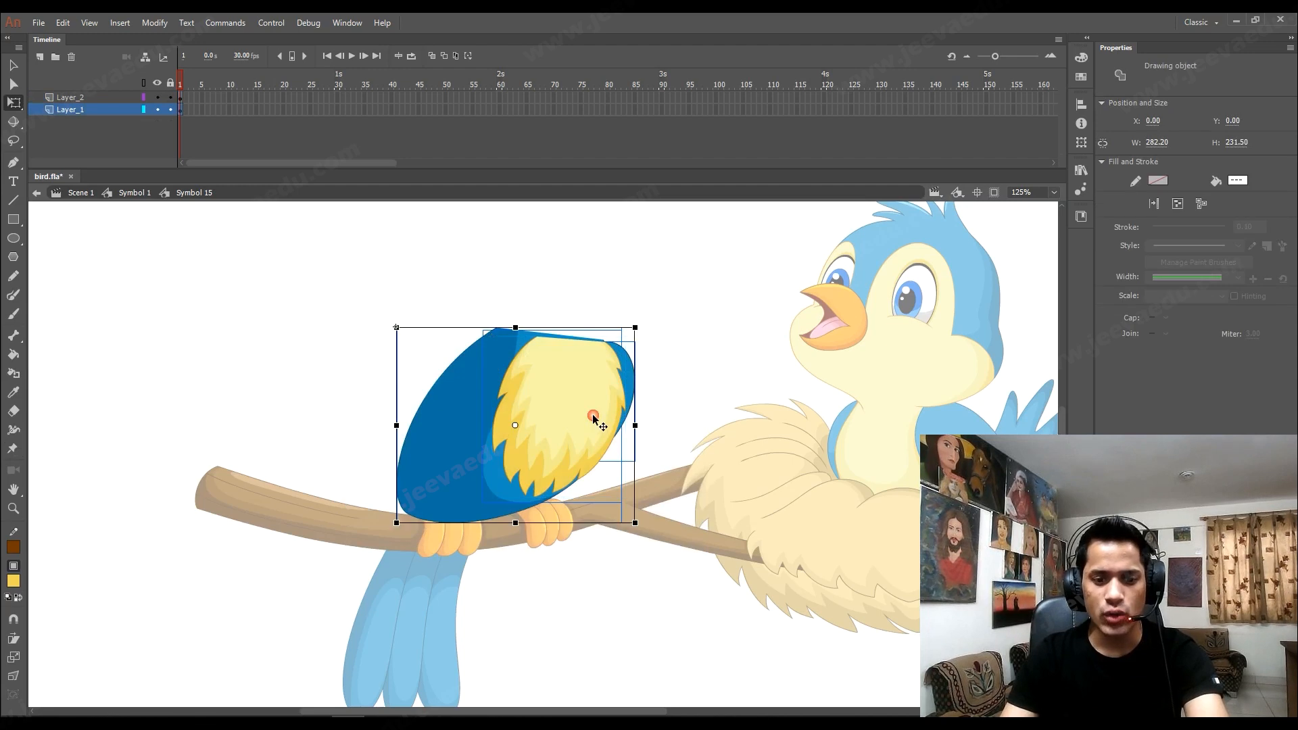
{"action": "key", "text": "F8"}
{"action": "key", "text": "Return"}
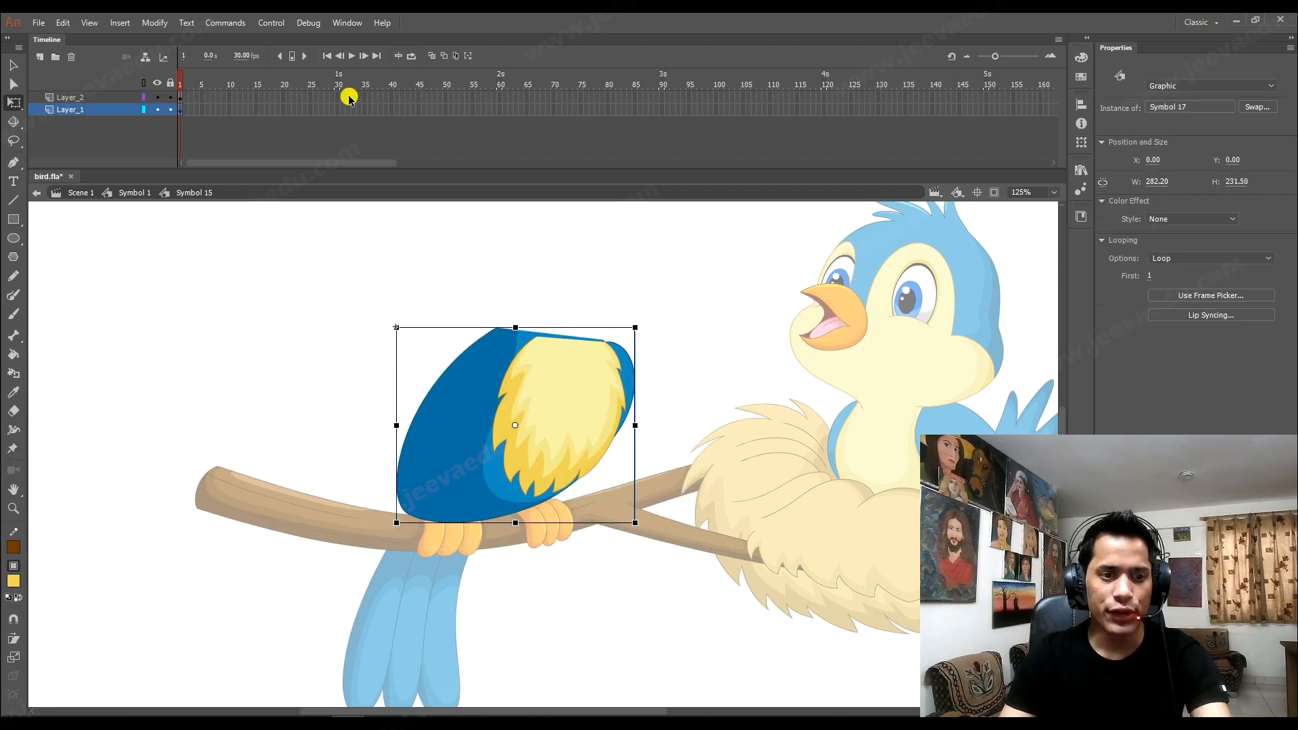
Extend both layers of the body symbol with extra frames beyond frame 160 and return to frame 1.
{"action": "left_click", "coordinate": [532, 133]}
{"action": "left_click_drag", "start_coordinate": [510, 95], "coordinate": [683, 136]}
{"action": "key", "text": "F5"}
{"action": "key", "text": "F5"}
{"action": "key", "text": "F5"}
{"action": "key", "text": "F5"}
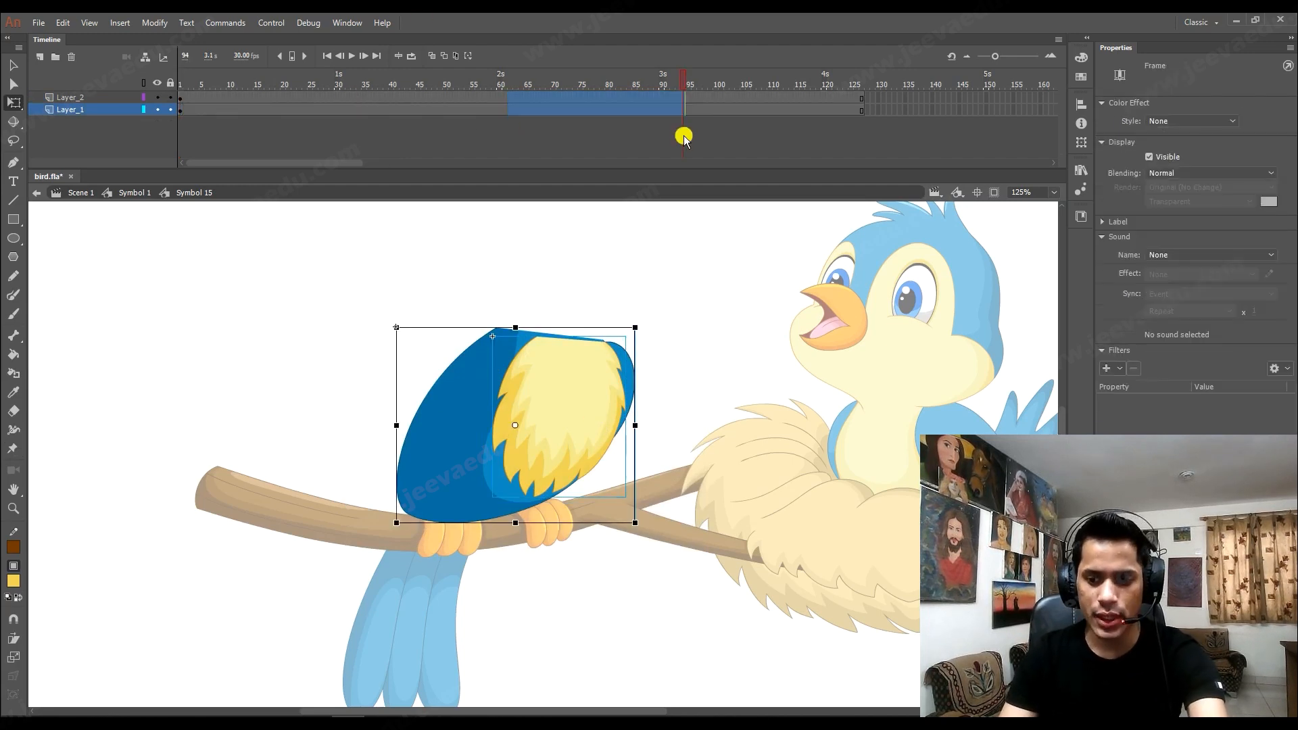
{"action": "left_click_drag", "start_coordinate": [658, 86], "coordinate": [1, 178]}
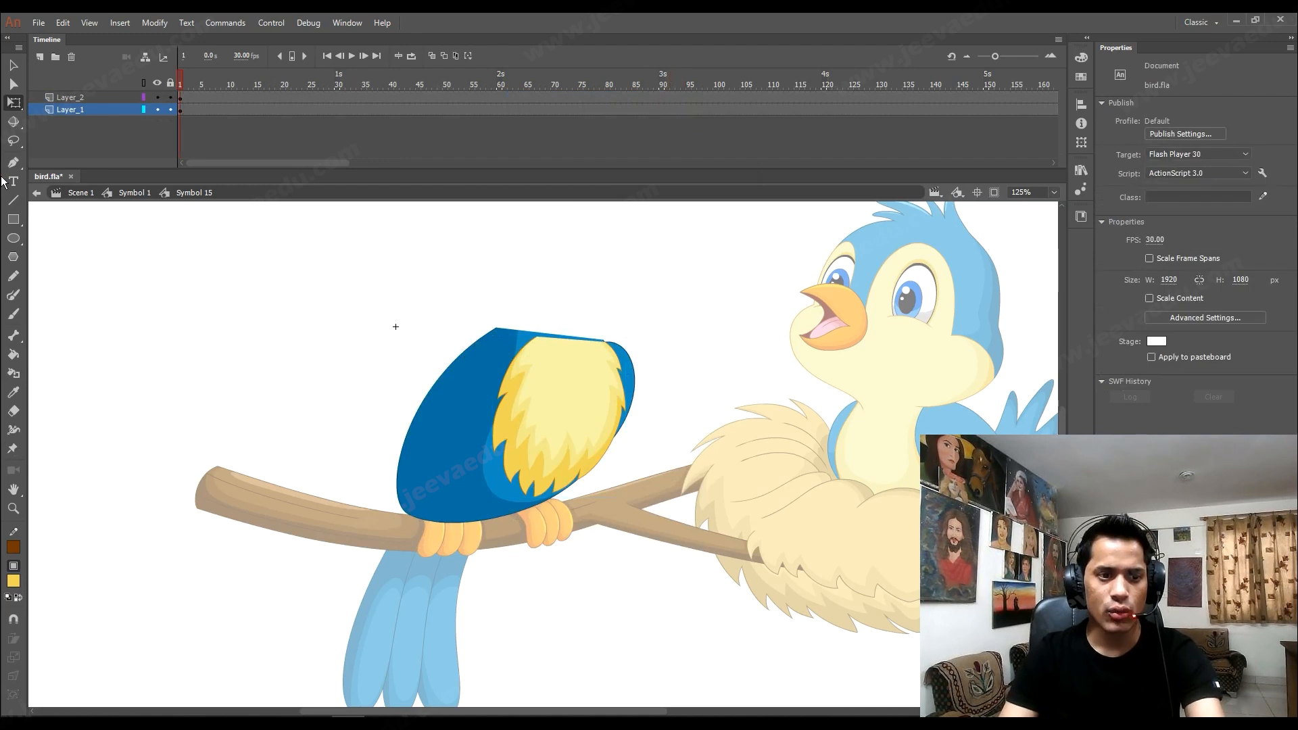
Return to Symbol 1 and hide Layer_5 with the larger bird's body.
{"action": "left_click", "coordinate": [135, 194]}
{"action": "left_click_drag", "start_coordinate": [546, 486], "coordinate": [535, 451]}
{"action": "key", "text": "ctrl+z"}
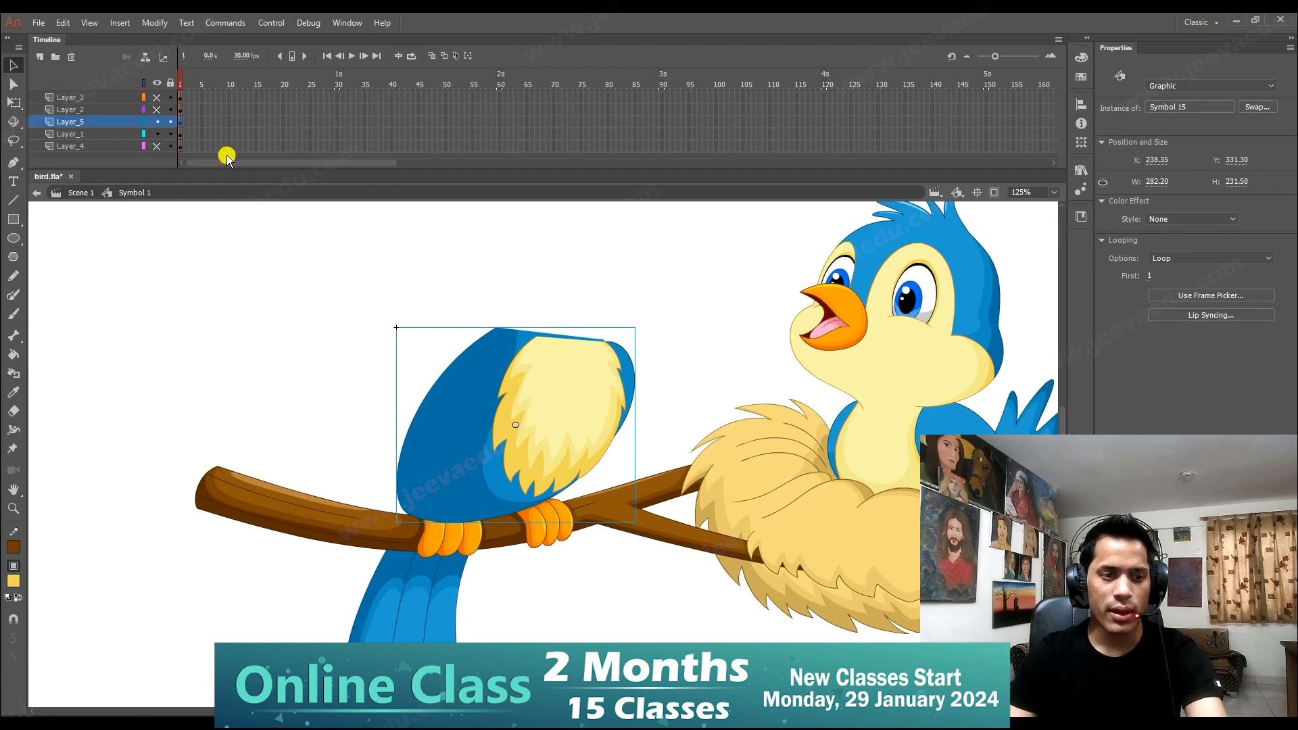
{"action": "left_click", "coordinate": [157, 122]}
Select the toe shapes of the foot in front of the tail on Layer_1, leaving tail shapes out of the selection.
{"action": "key", "text": "ctrl+="}
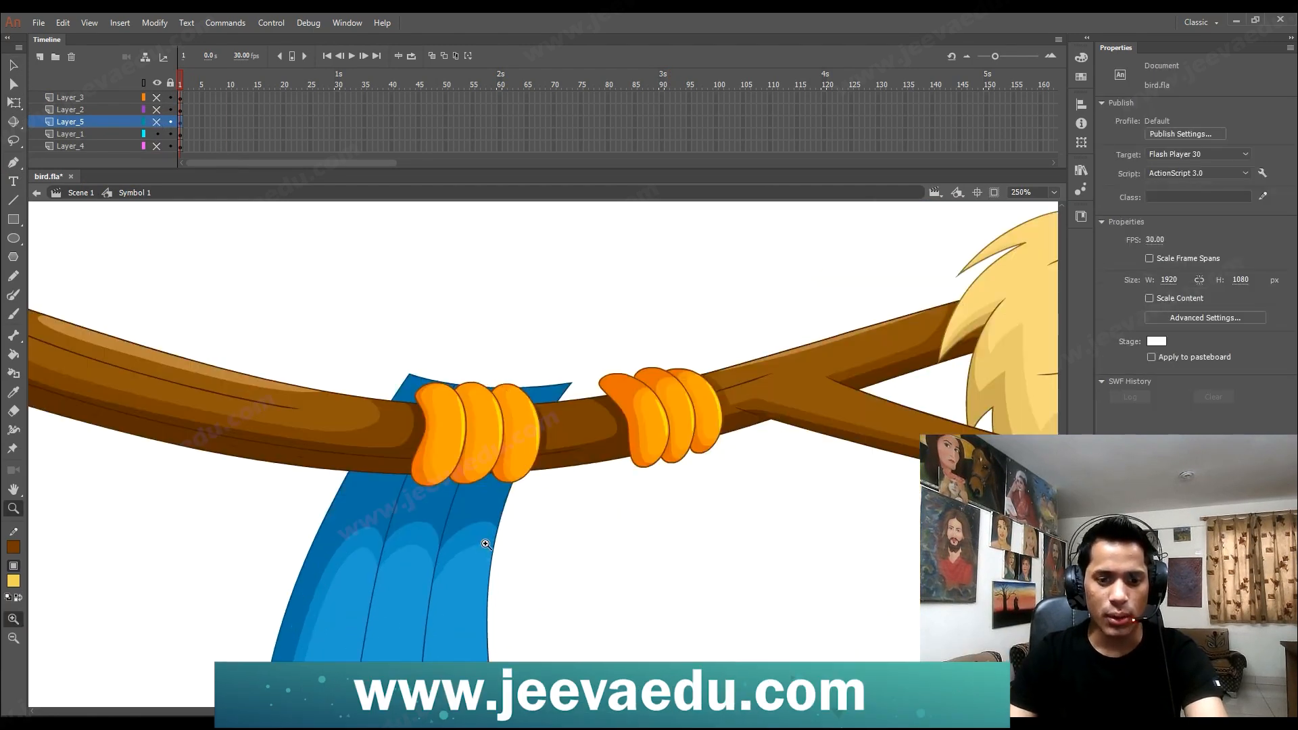
{"action": "left_click", "coordinate": [473, 439]}
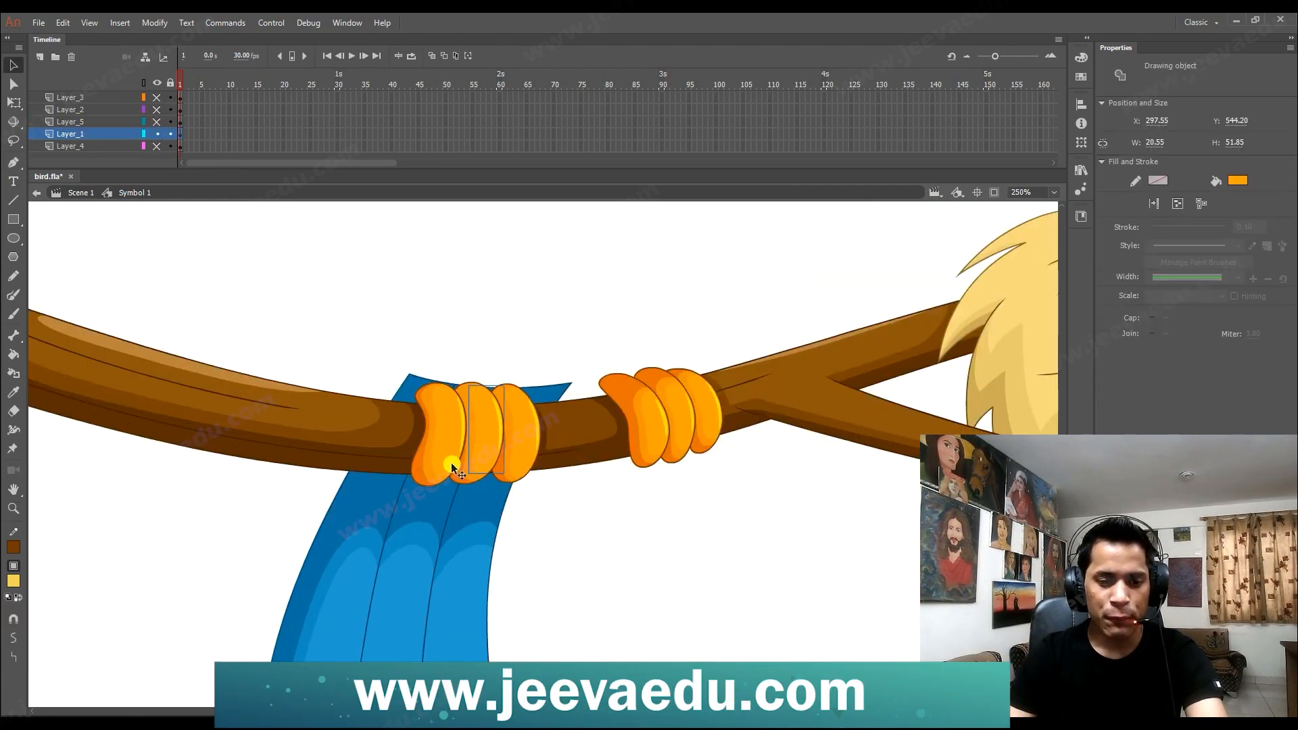
{"action": "key", "text": "ctrl+="}
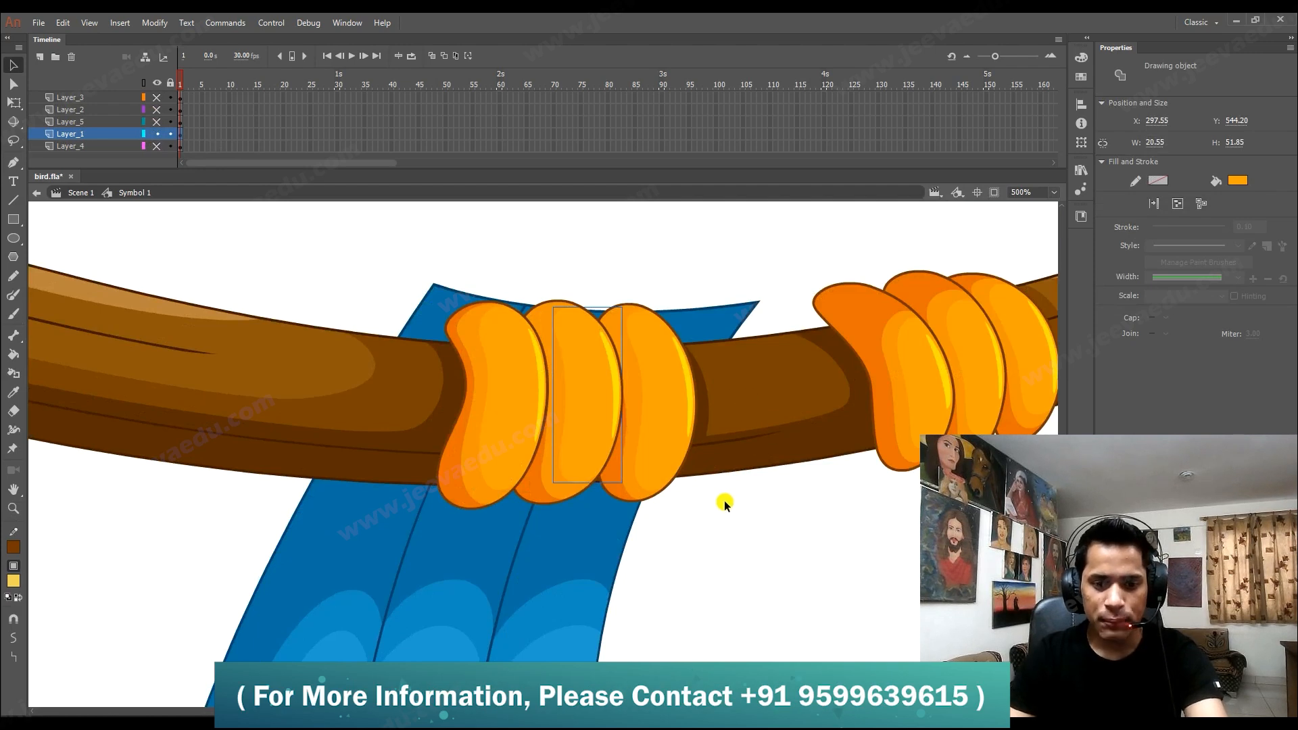
{"action": "left_click", "coordinate": [703, 518]}
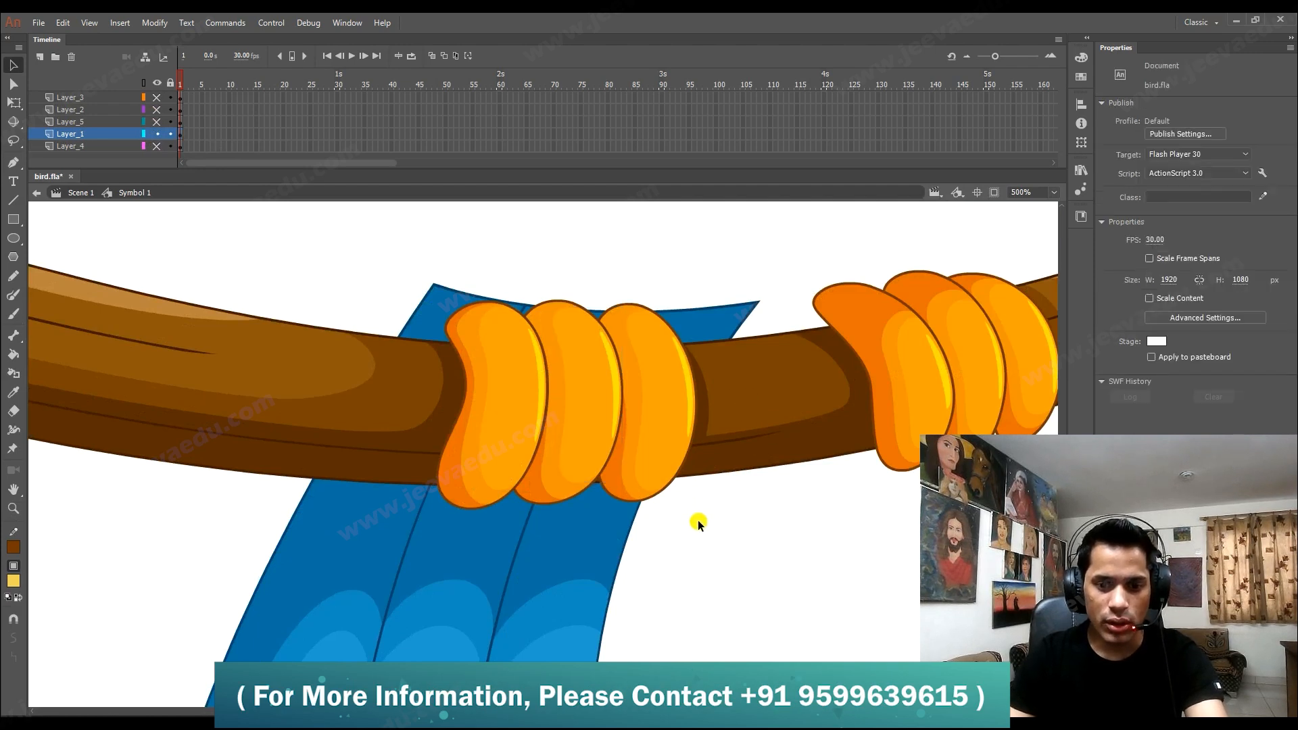
{"action": "mouse_move", "coordinate": [722, 545]}
{"action": "left_mouse_down"}
{"action": "mouse_move", "coordinate": [595, 501]}
{"action": "mouse_move", "coordinate": [511, 432]}
{"action": "mouse_move", "coordinate": [516, 458]}
{"action": "left_mouse_up"}
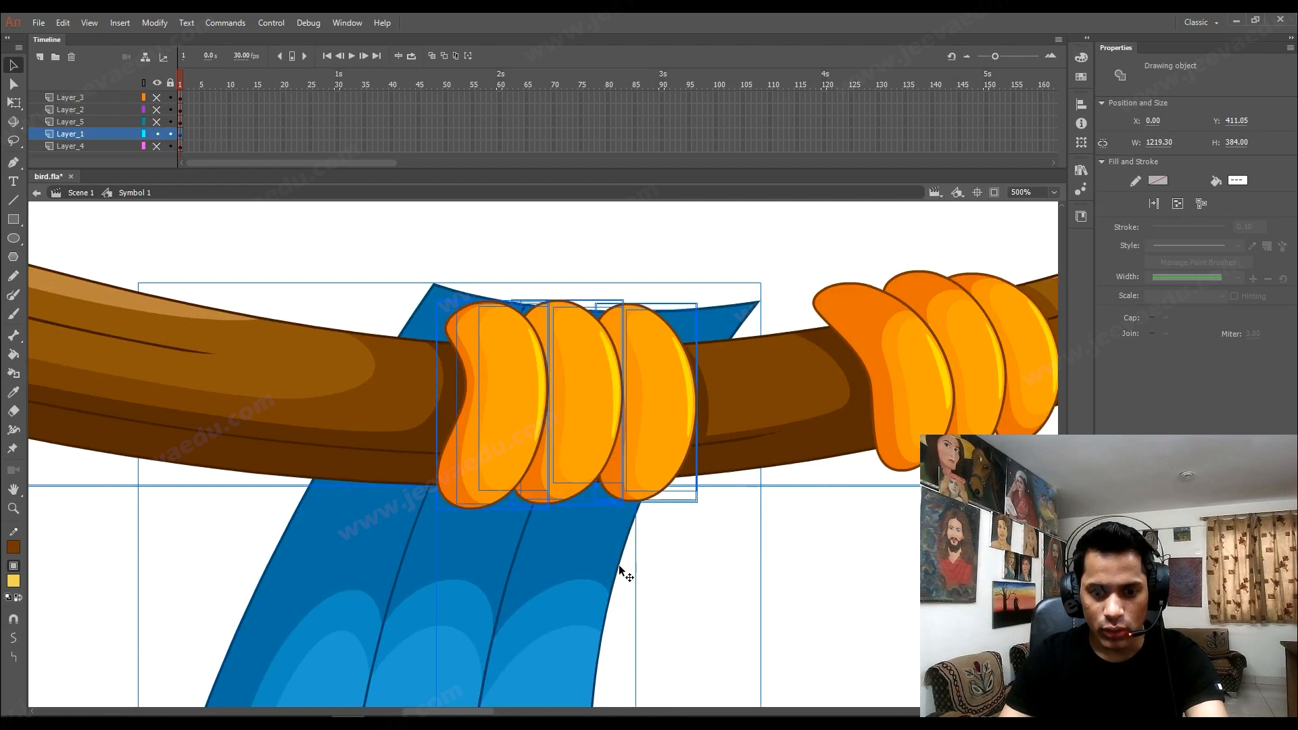
{"action": "key", "text": "z"}
{"action": "left_click", "coordinate": [584, 571]}
{"action": "key", "text": "v"}
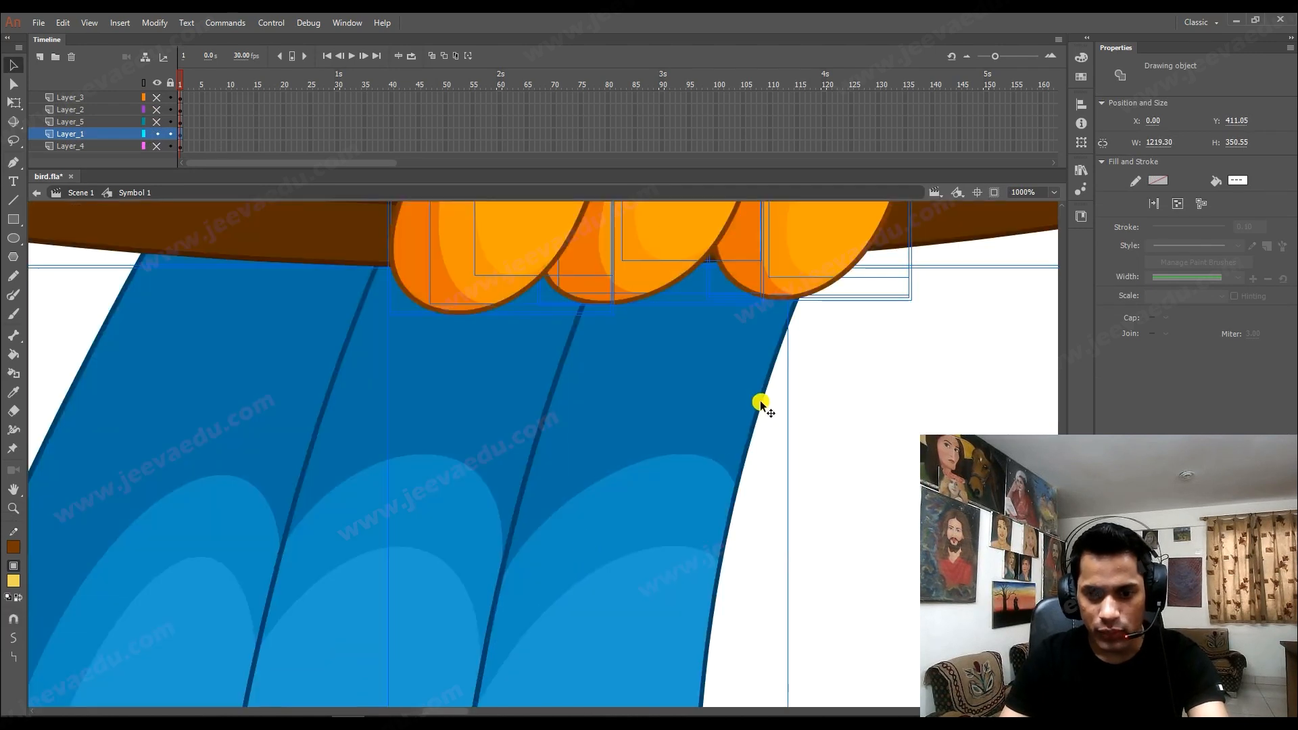
{"action": "left_click", "coordinate": [761, 399]}
Remove the branch outline from the selection of toe shapes.
{"action": "key", "text": "z"}
{"action": "left_click", "coordinate": [746, 410], "text": "alt"}
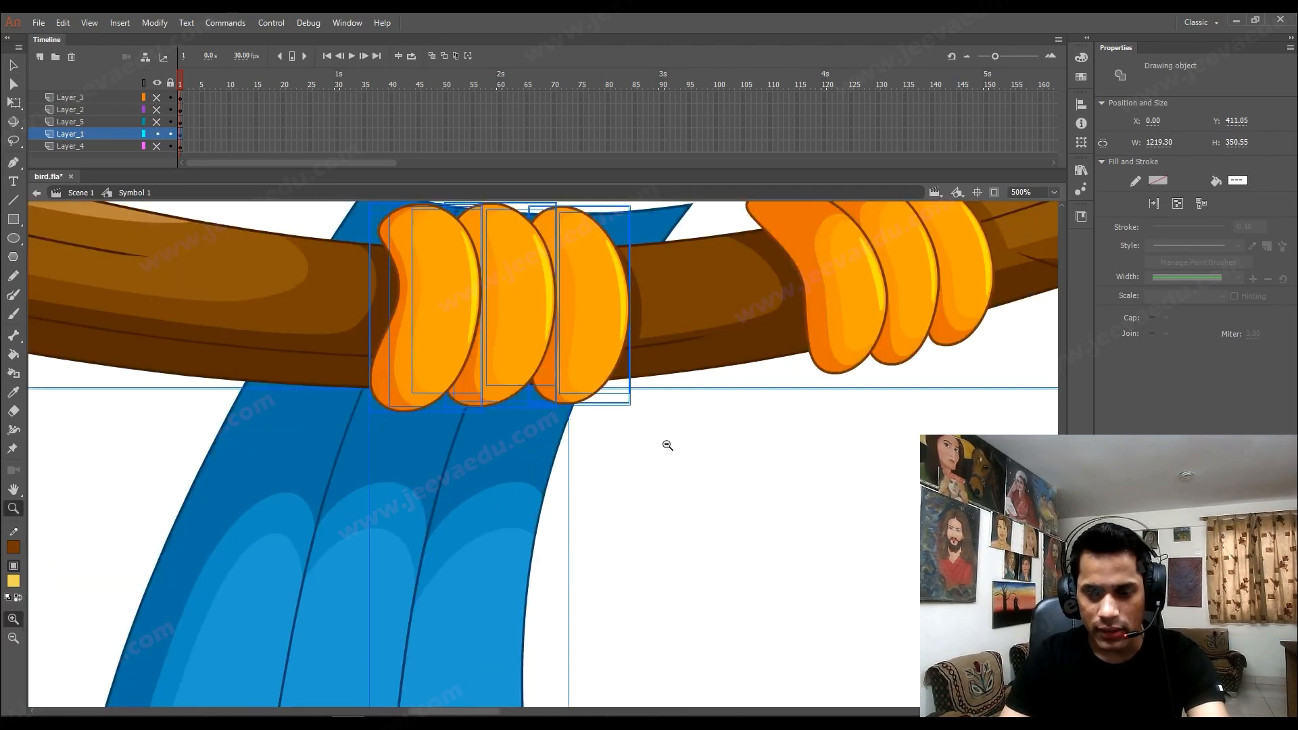
{"action": "left_click", "coordinate": [665, 445], "text": "alt"}
{"action": "left_click", "coordinate": [665, 445], "text": "alt"}
{"action": "key", "text": "v"}
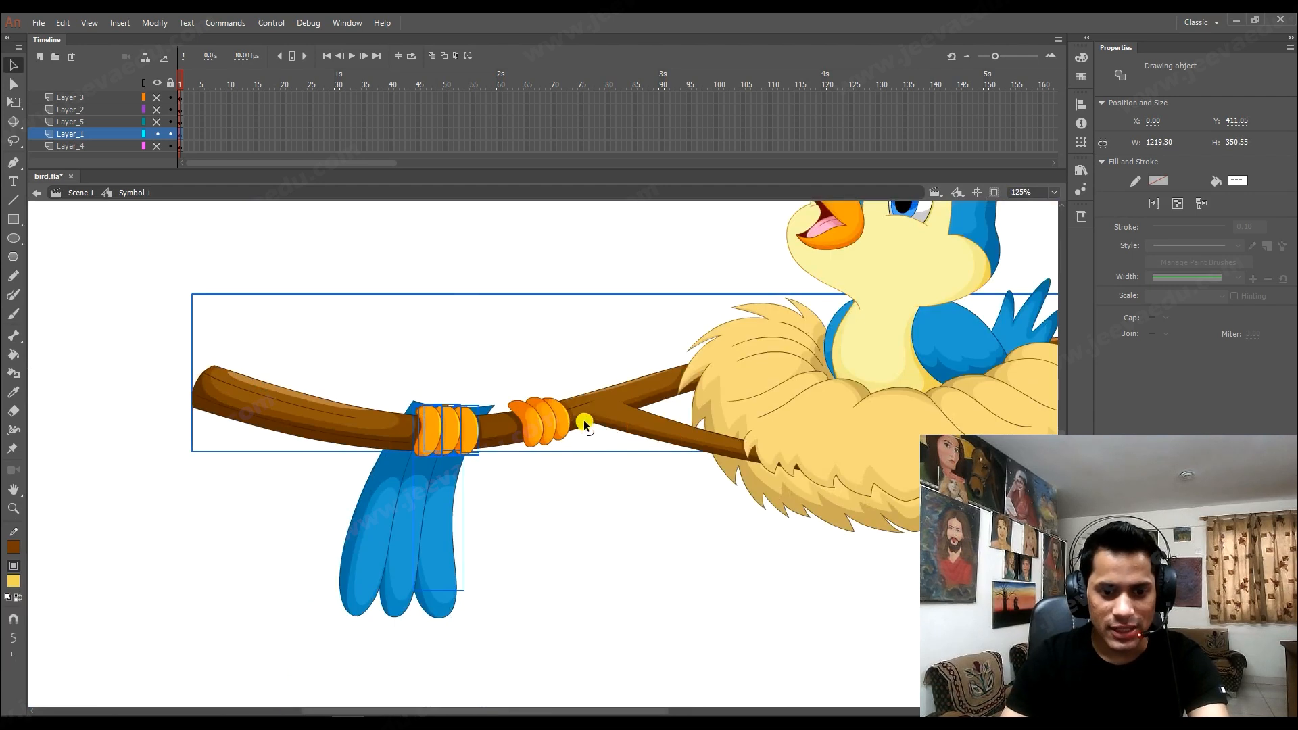
{"action": "left_click", "coordinate": [493, 443], "text": "shift"}
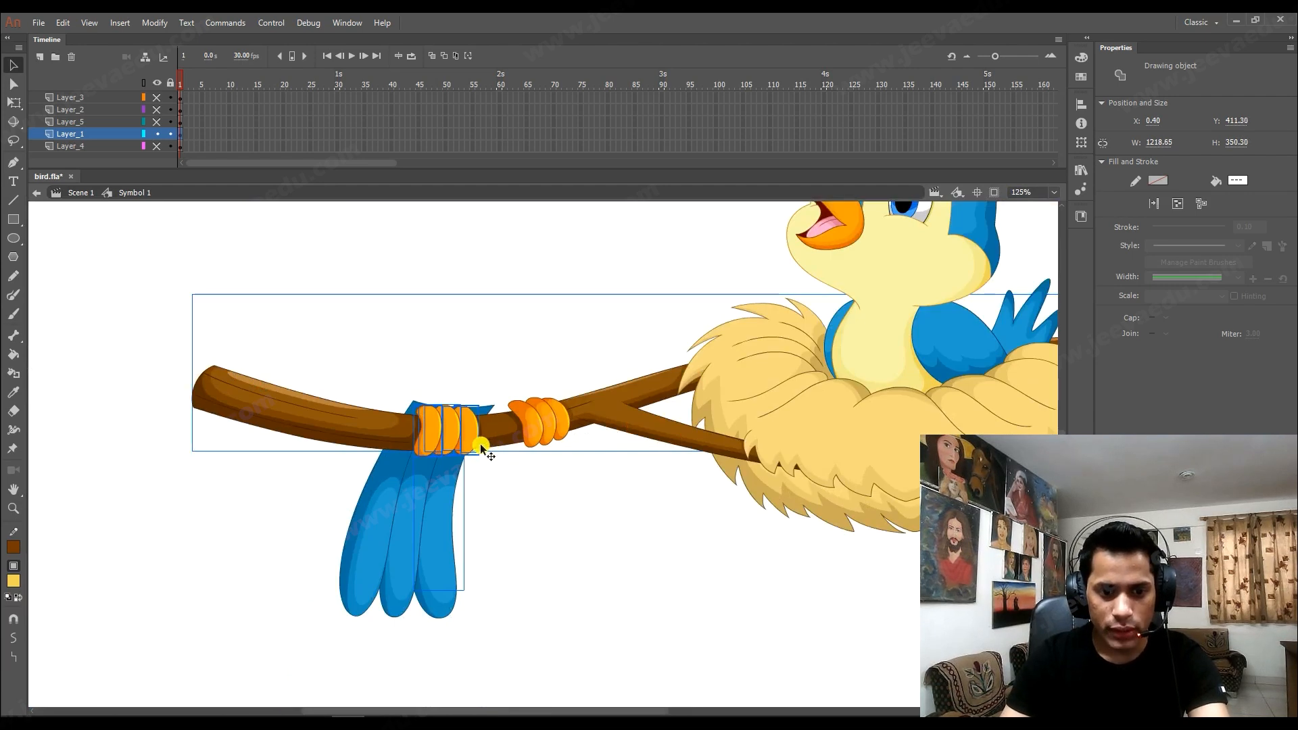
{"action": "left_click", "coordinate": [496, 428], "text": "shift"}
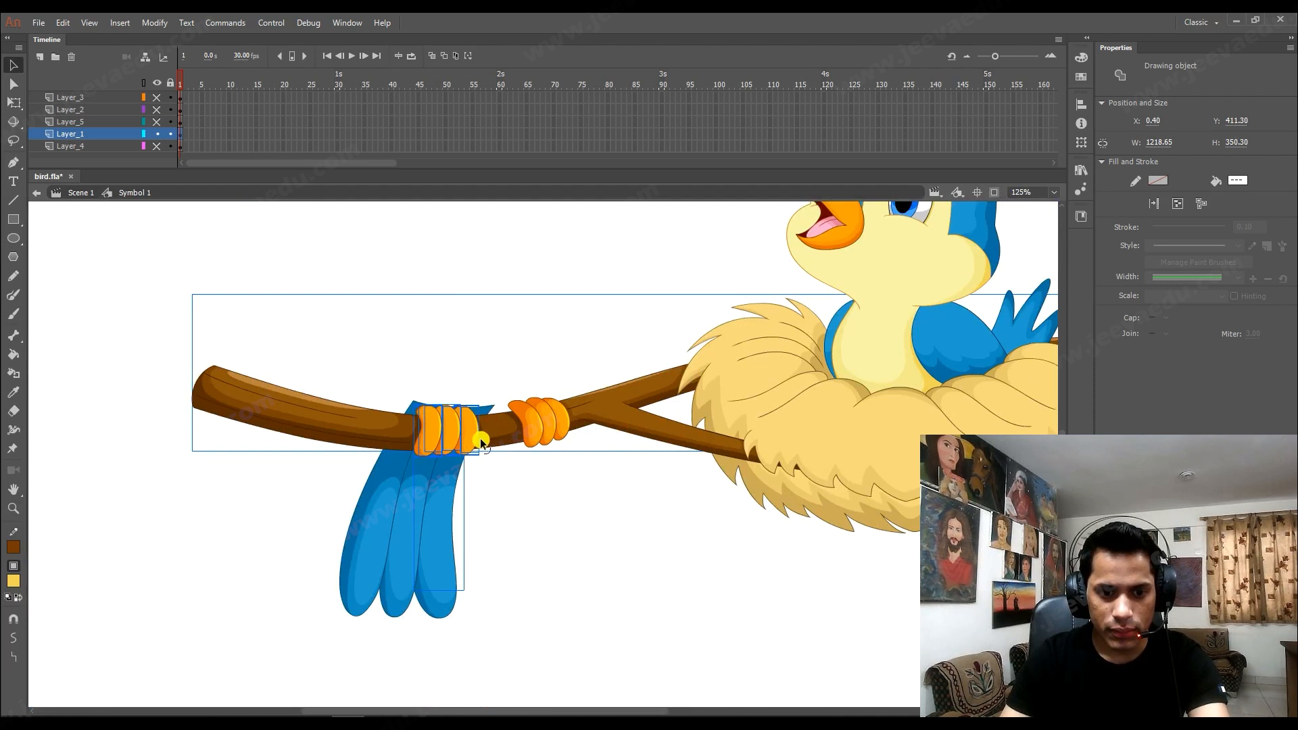
Try moving the selected toe shapes off the branch to check for stray shapes, and undo the moves.
{"action": "left_click_drag", "start_coordinate": [475, 430], "coordinate": [515, 540]}
{"action": "key", "text": "ctrl+z"}
{"action": "key", "text": "ctrl+z"}
{"action": "left_click", "coordinate": [509, 469], "text": "ctrl+shift"}
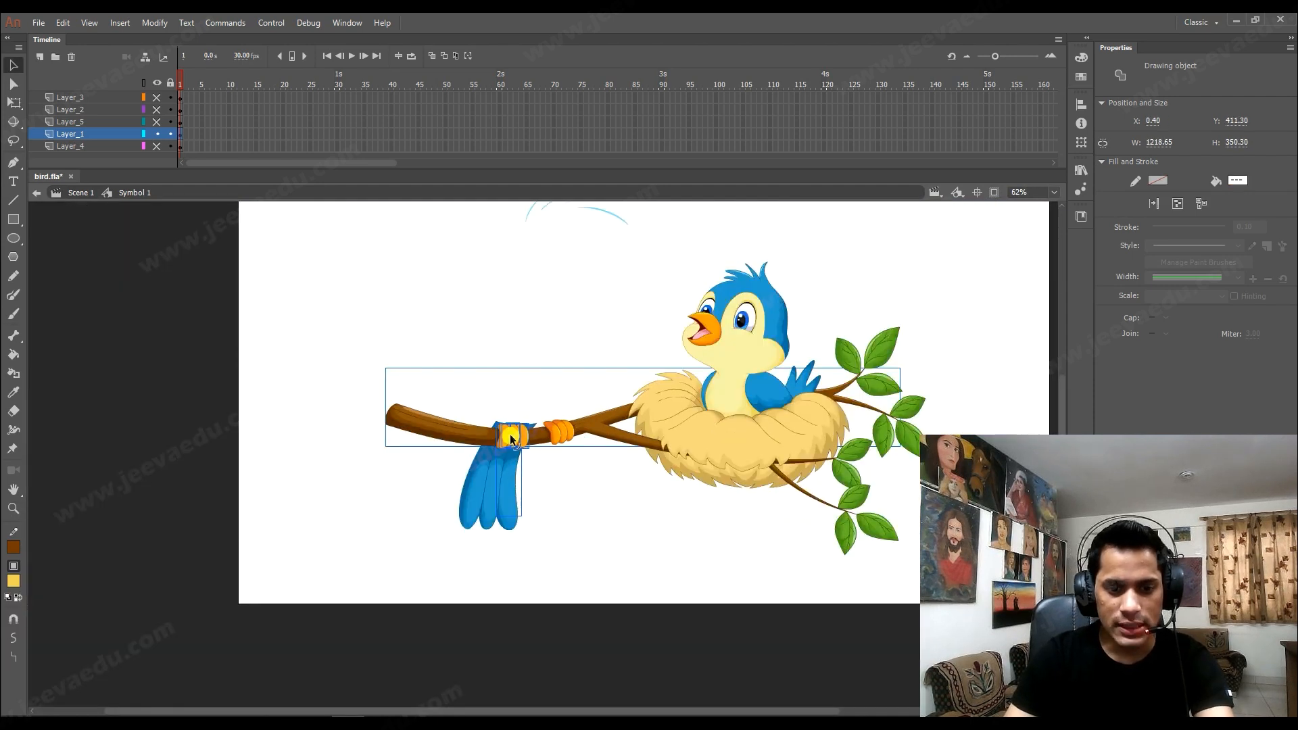
{"action": "left_click_drag", "start_coordinate": [517, 443], "coordinate": [478, 329]}
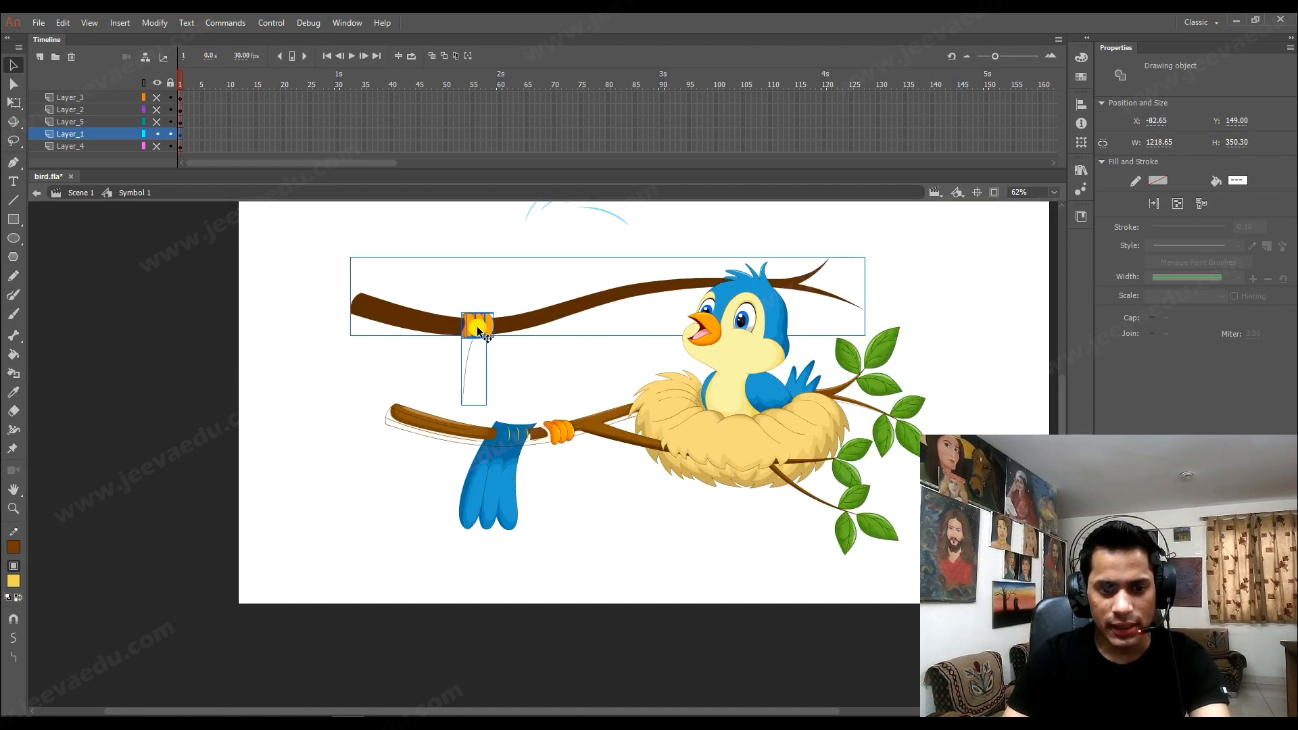
{"action": "key", "text": "z"}
{"action": "left_click", "coordinate": [553, 370]}
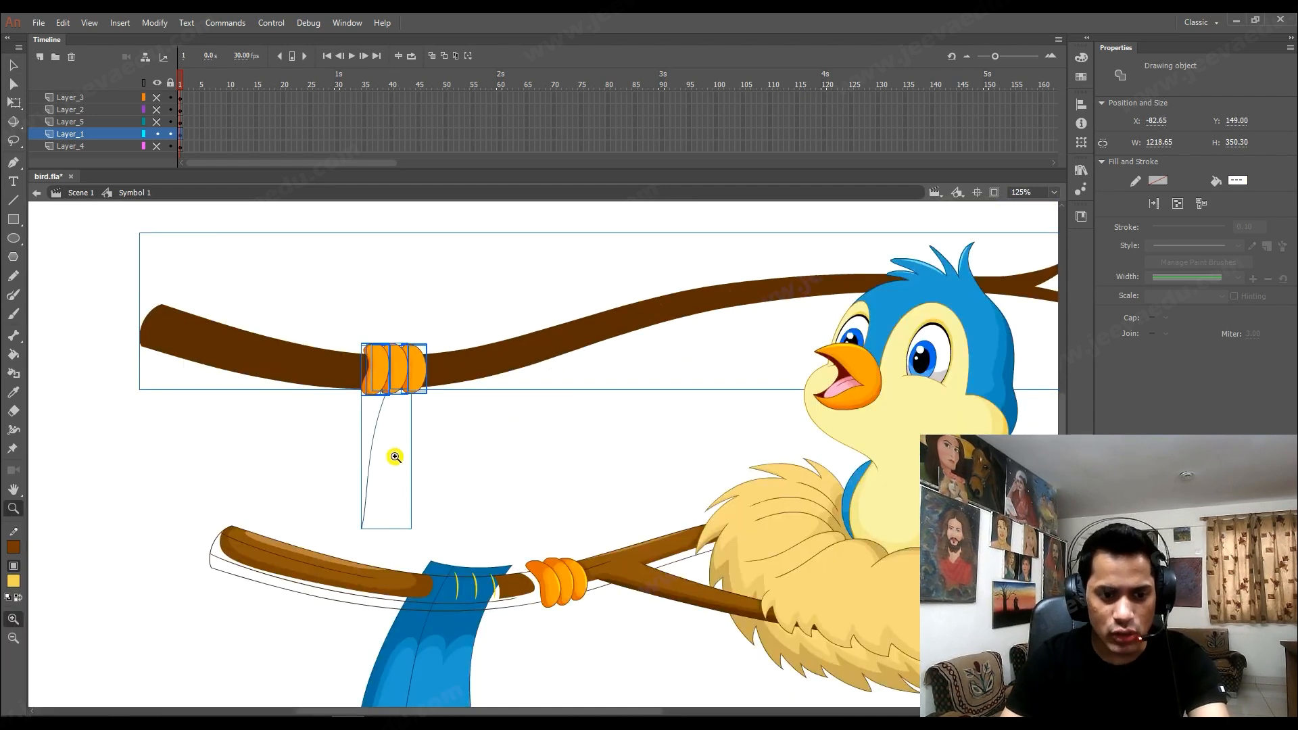
{"action": "key", "text": "ctrl+z"}
Remove the tail outline from the toe selection, test moving the selection above the branch and undo the move.
{"action": "left_click", "coordinate": [471, 643]}
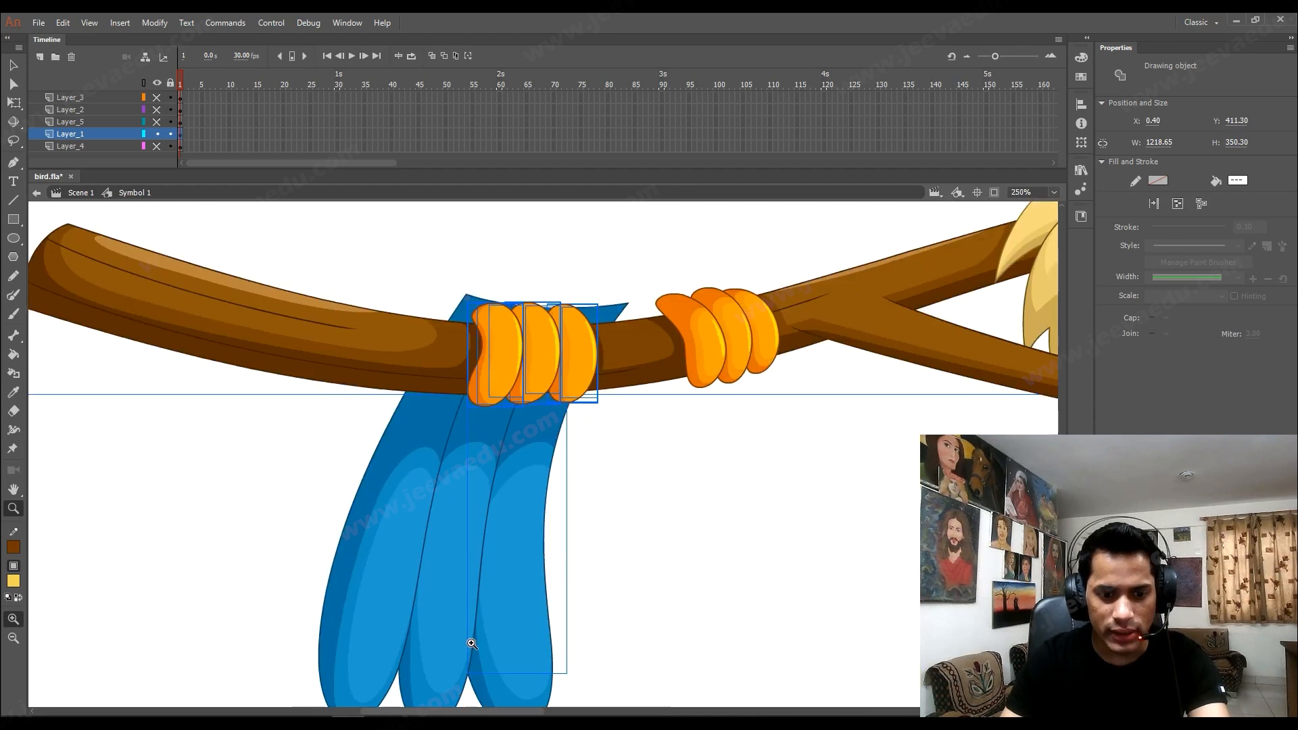
{"action": "key", "text": "v"}
{"action": "left_click", "coordinate": [489, 501], "text": "shift"}
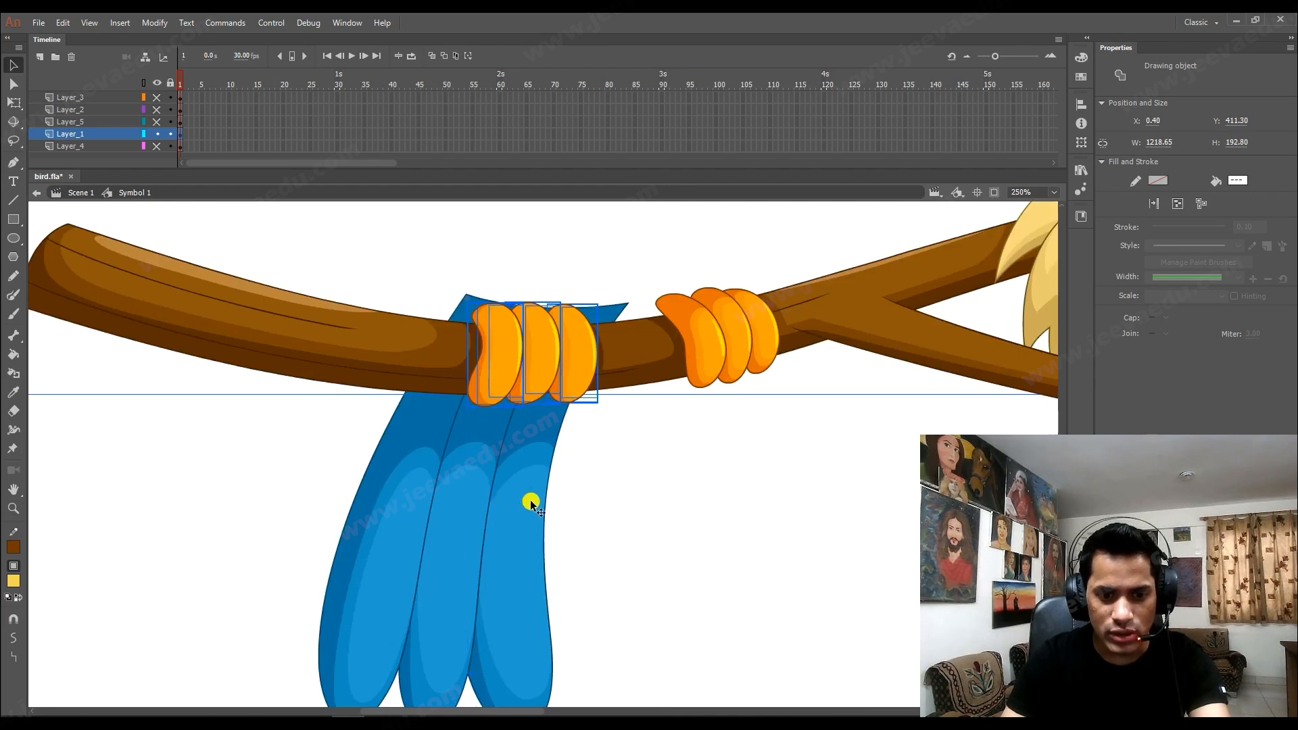
{"action": "key", "text": "z"}
{"action": "left_click", "coordinate": [576, 488], "text": "alt"}
{"action": "key", "text": "v"}
{"action": "left_click_drag", "start_coordinate": [550, 399], "coordinate": [507, 268]}
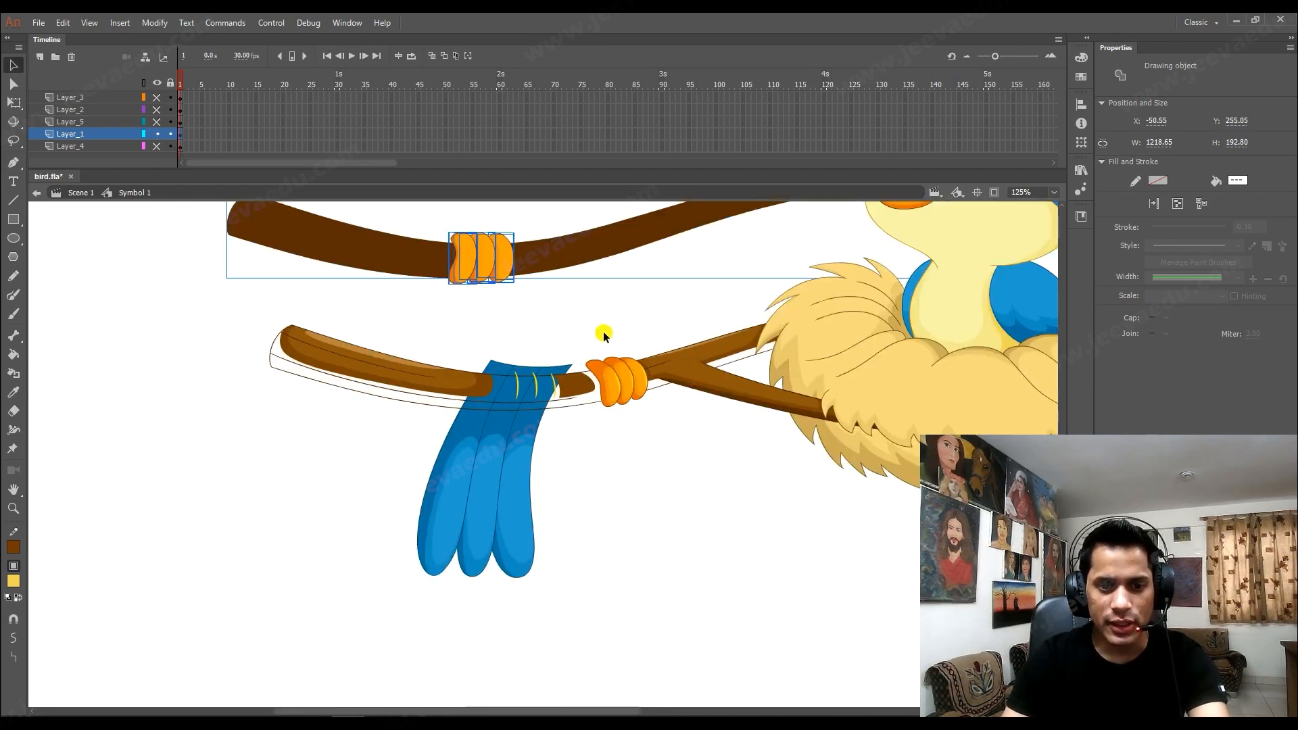
{"action": "key", "text": "ctrl+z"}
Remove the remaining branch shape from the toe selection of the foot in front of the tail.
{"action": "left_click", "coordinate": [650, 394]}
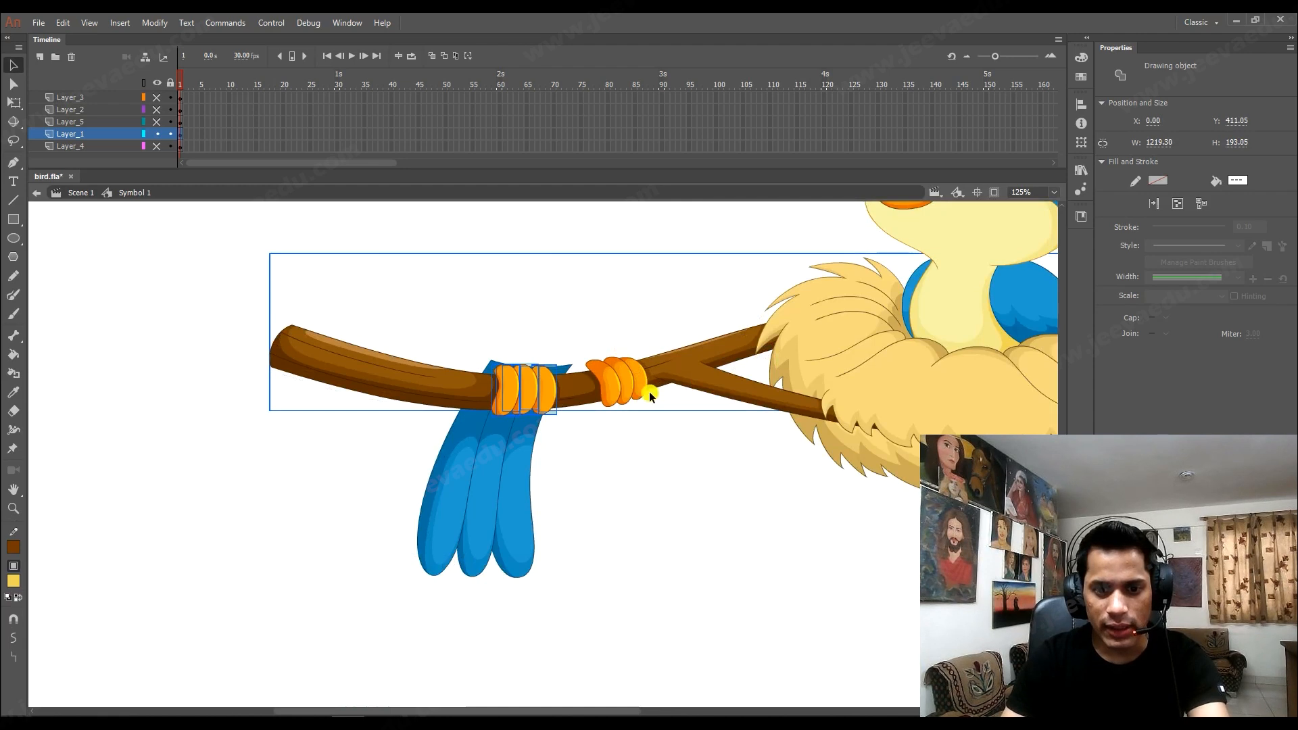
{"action": "key", "text": "z"}
{"action": "left_click", "coordinate": [630, 397]}
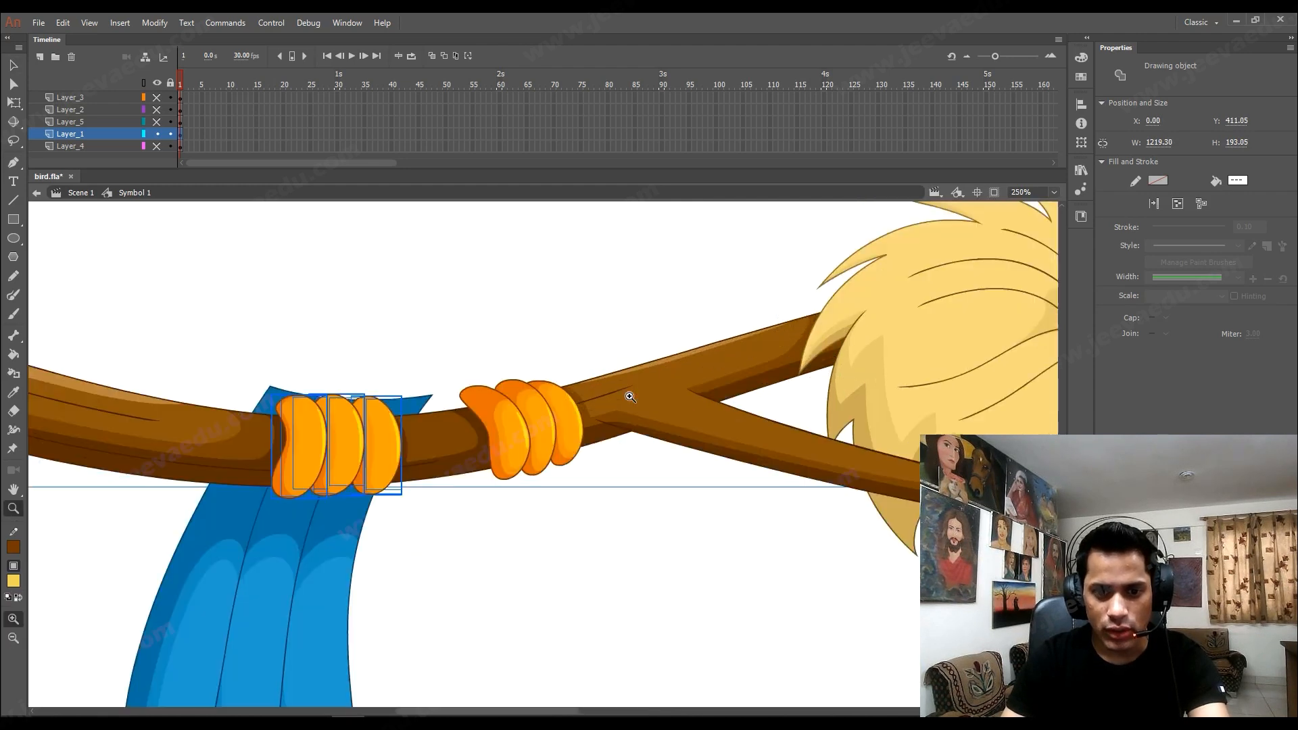
{"action": "left_click", "coordinate": [500, 491]}
{"action": "left_click", "coordinate": [507, 435]}
{"action": "left_click", "coordinate": [481, 451]}
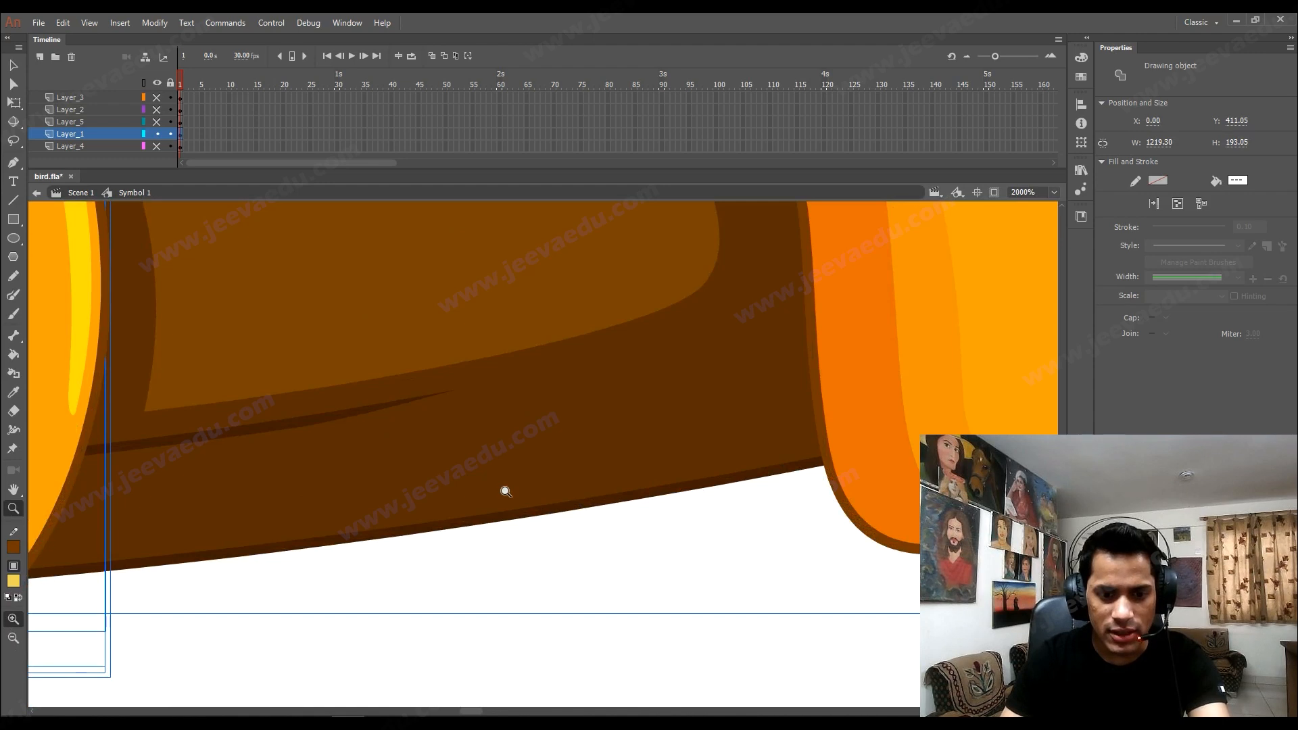
{"action": "left_click", "coordinate": [551, 514], "text": "alt"}
{"action": "left_click", "coordinate": [527, 505], "text": "alt"}
{"action": "left_click", "coordinate": [529, 446], "text": "alt"}
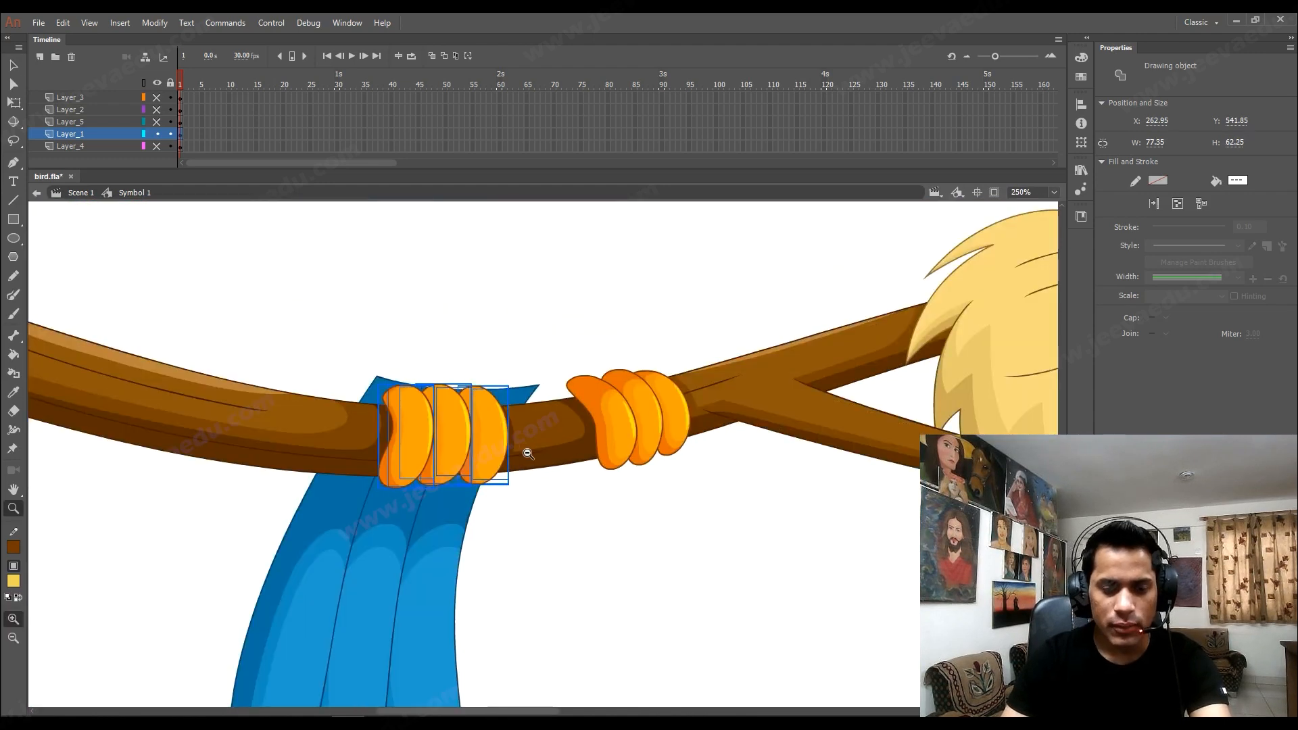
{"action": "left_click", "coordinate": [528, 454], "text": "alt"}
Test moving the toes in front of the tail, undo the move, and convert them into a graphic symbol.
{"action": "key", "text": "v"}
{"action": "left_click_drag", "start_coordinate": [524, 470], "coordinate": [498, 377]}
{"action": "key", "text": "ctrl+z"}
{"action": "key", "text": "z"}
{"action": "left_click", "coordinate": [483, 500]}
{"action": "key", "text": "v"}
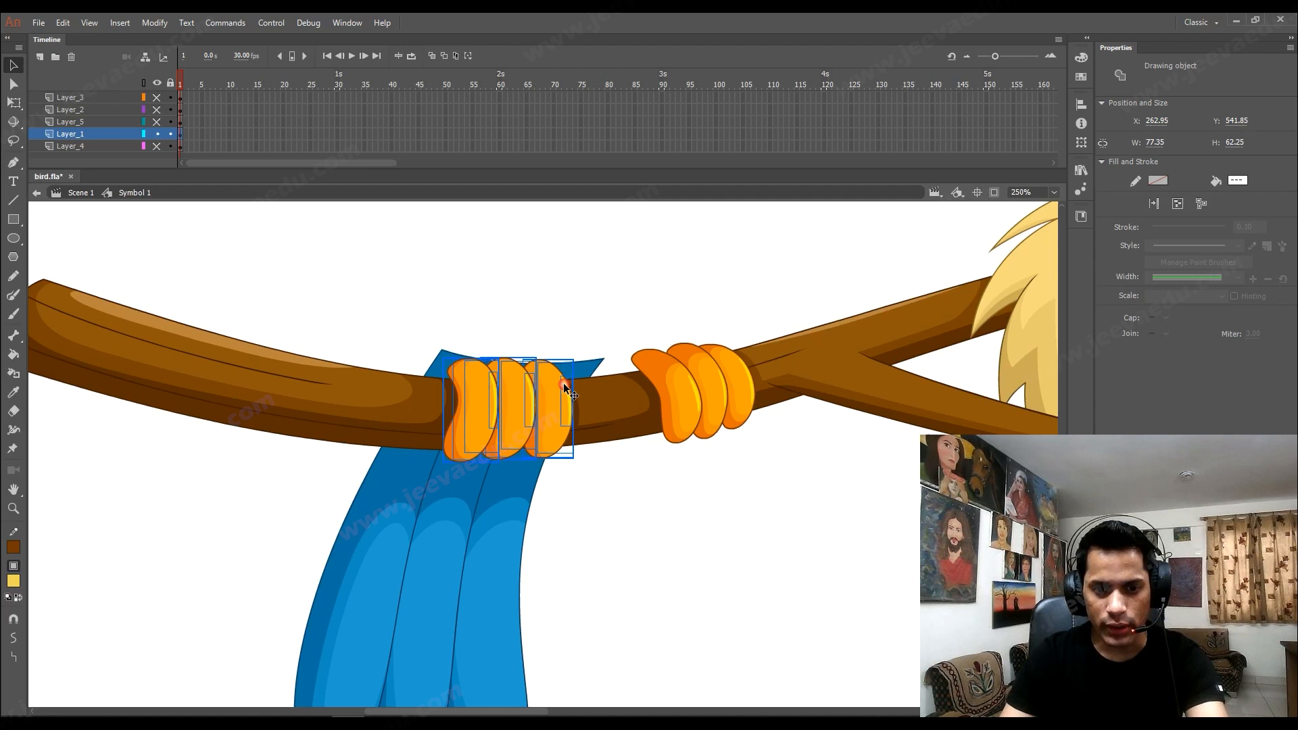
{"action": "key", "text": "F8"}
{"action": "key", "text": "Return"}
Select the toe shapes of the second foot, beside the fork of the branch.
{"action": "key", "text": "z"}
{"action": "left_click", "coordinate": [657, 459], "text": "alt"}
{"action": "key", "text": "v"}
{"action": "left_click", "coordinate": [581, 431]}
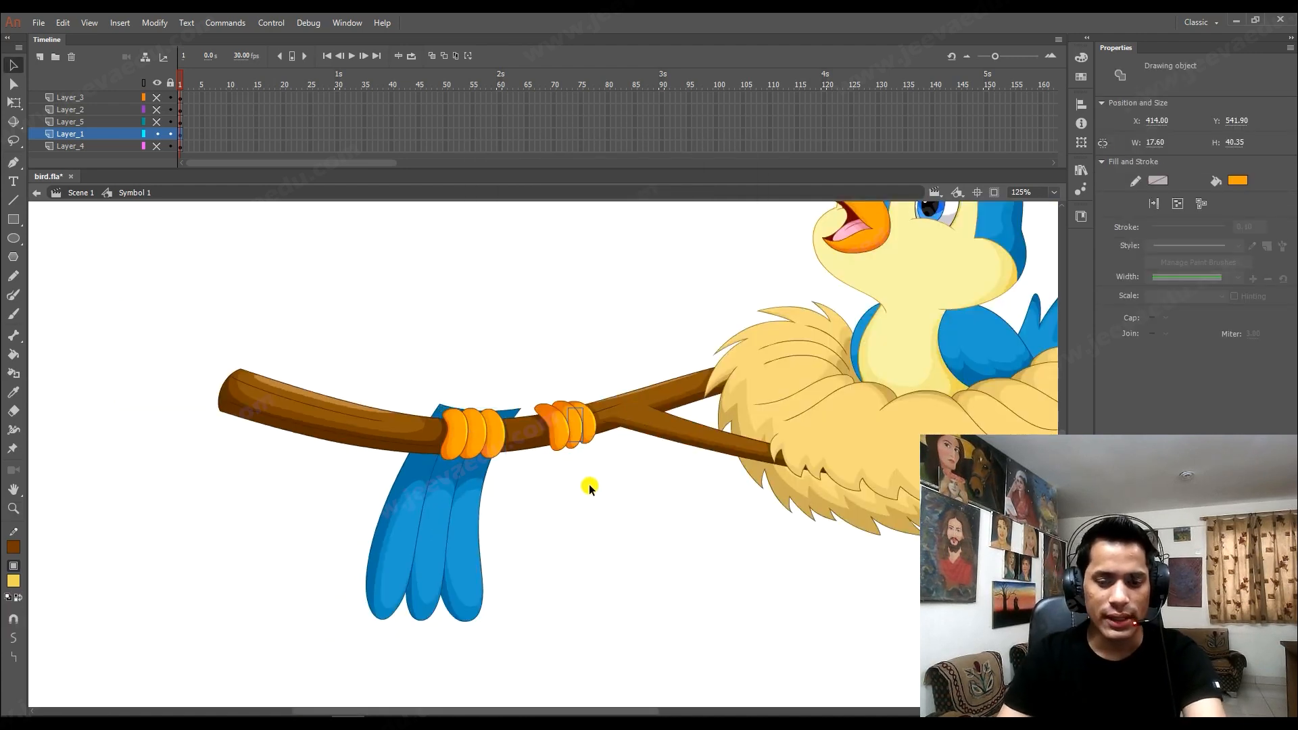
{"action": "left_click_drag", "start_coordinate": [553, 465], "coordinate": [590, 365]}
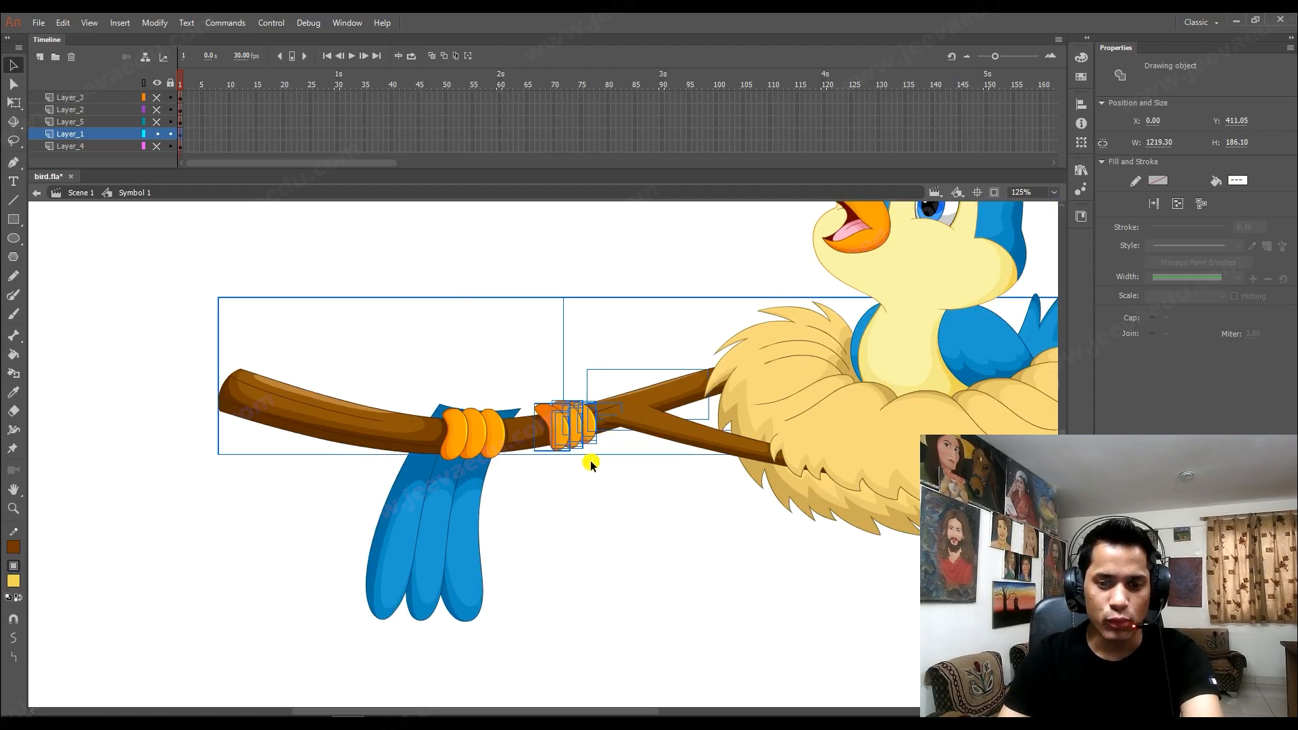
Remove the long branch outline from the selection of the second foot's toe shapes.
{"action": "key", "text": "z"}
{"action": "left_click", "coordinate": [593, 436]}
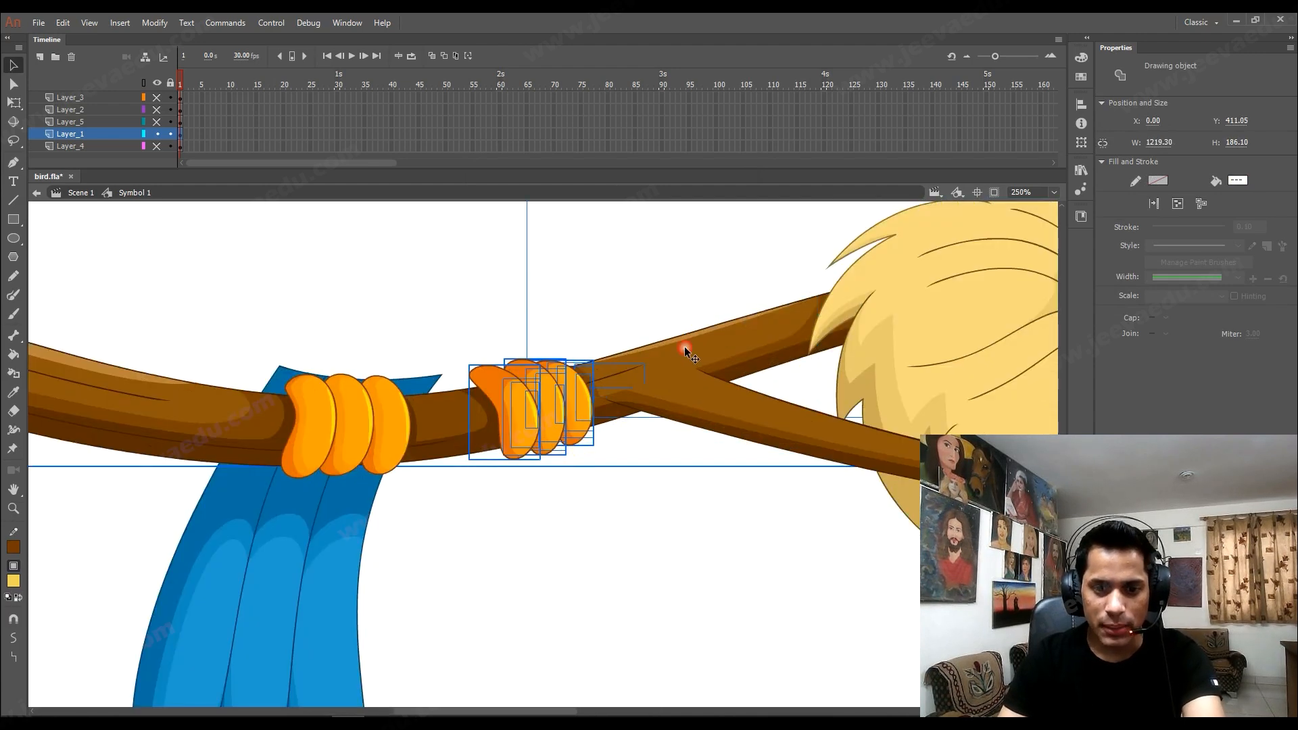
{"action": "left_click", "coordinate": [568, 431]}
{"action": "left_click_drag", "start_coordinate": [495, 483], "coordinate": [637, 388]}
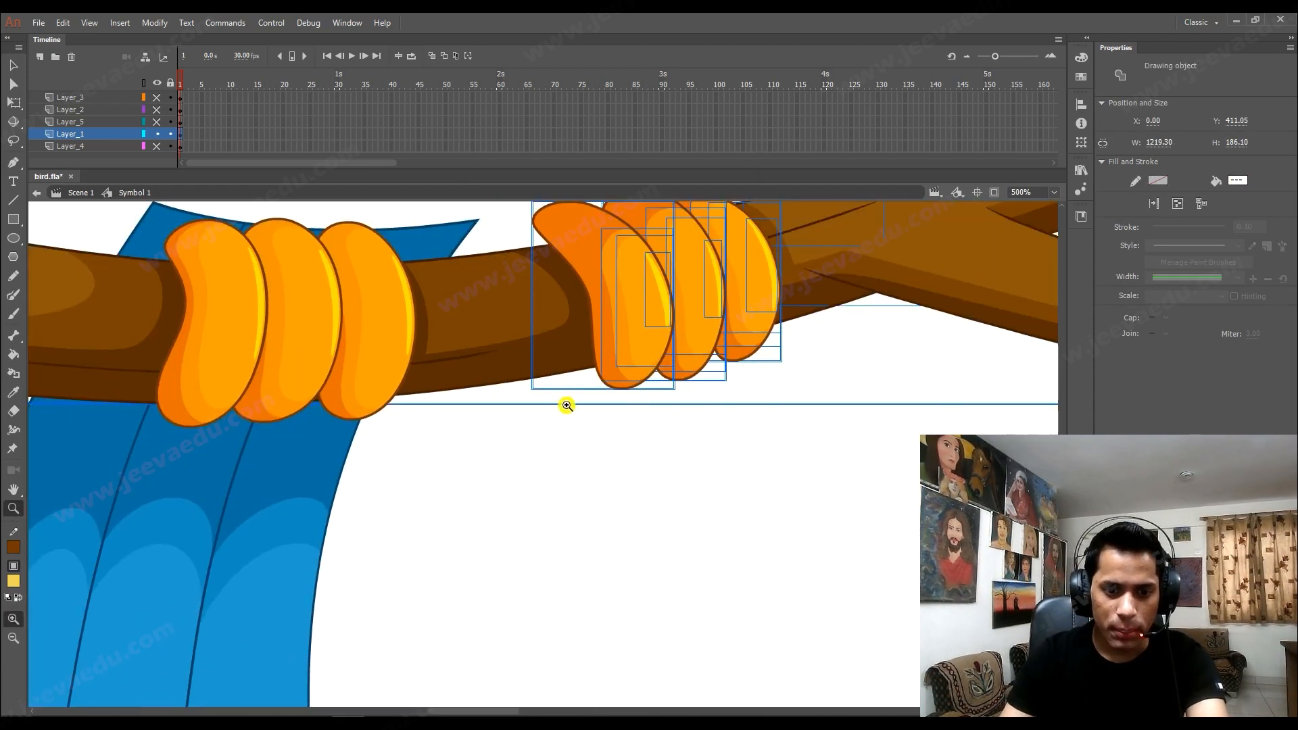
{"action": "key", "text": "v"}
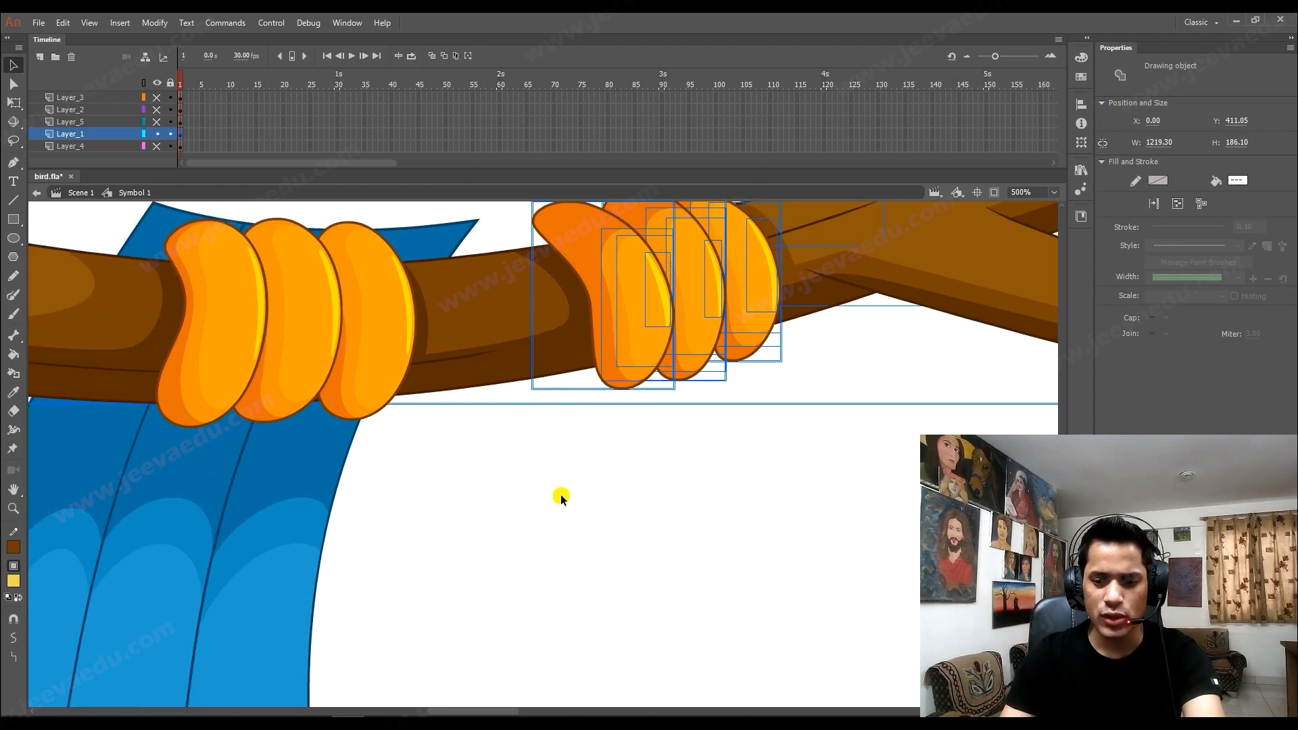
{"action": "left_click", "coordinate": [500, 388], "text": "shift"}
{"action": "key", "text": "ctrl+minus"}
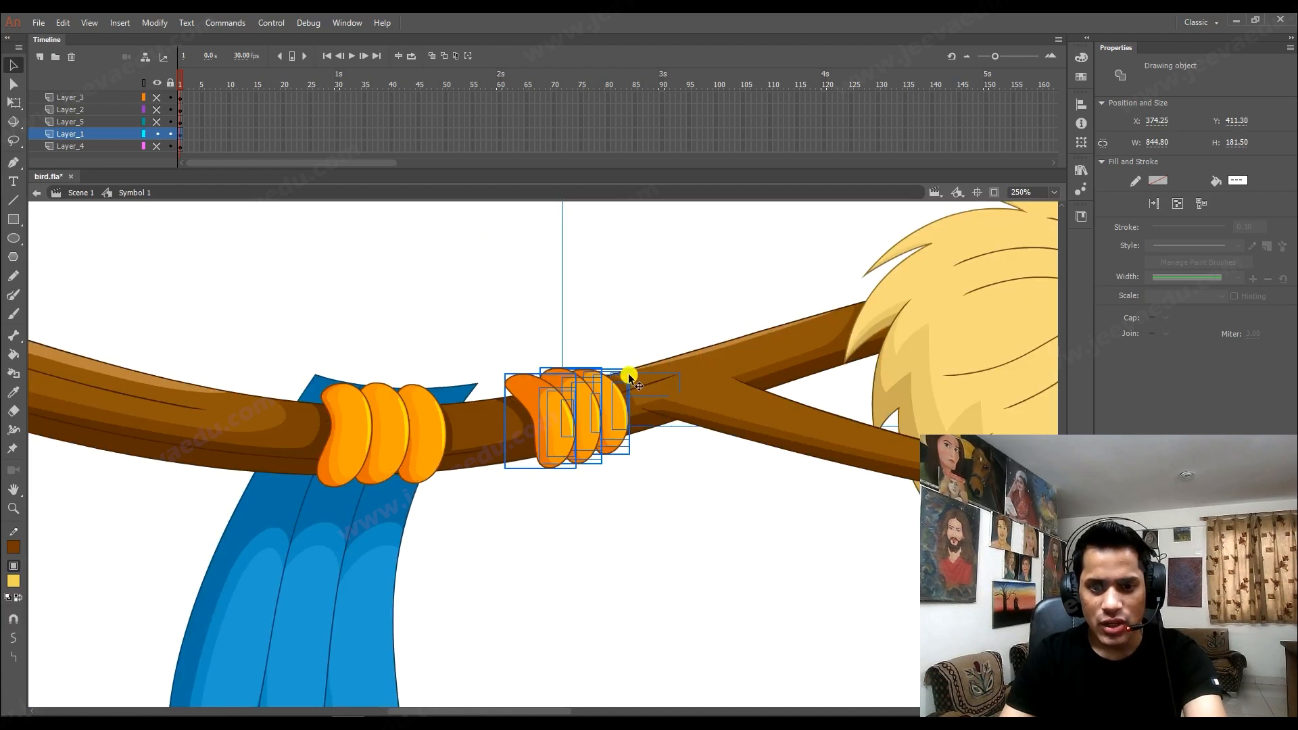
{"action": "key", "text": "ctrl+equal"}
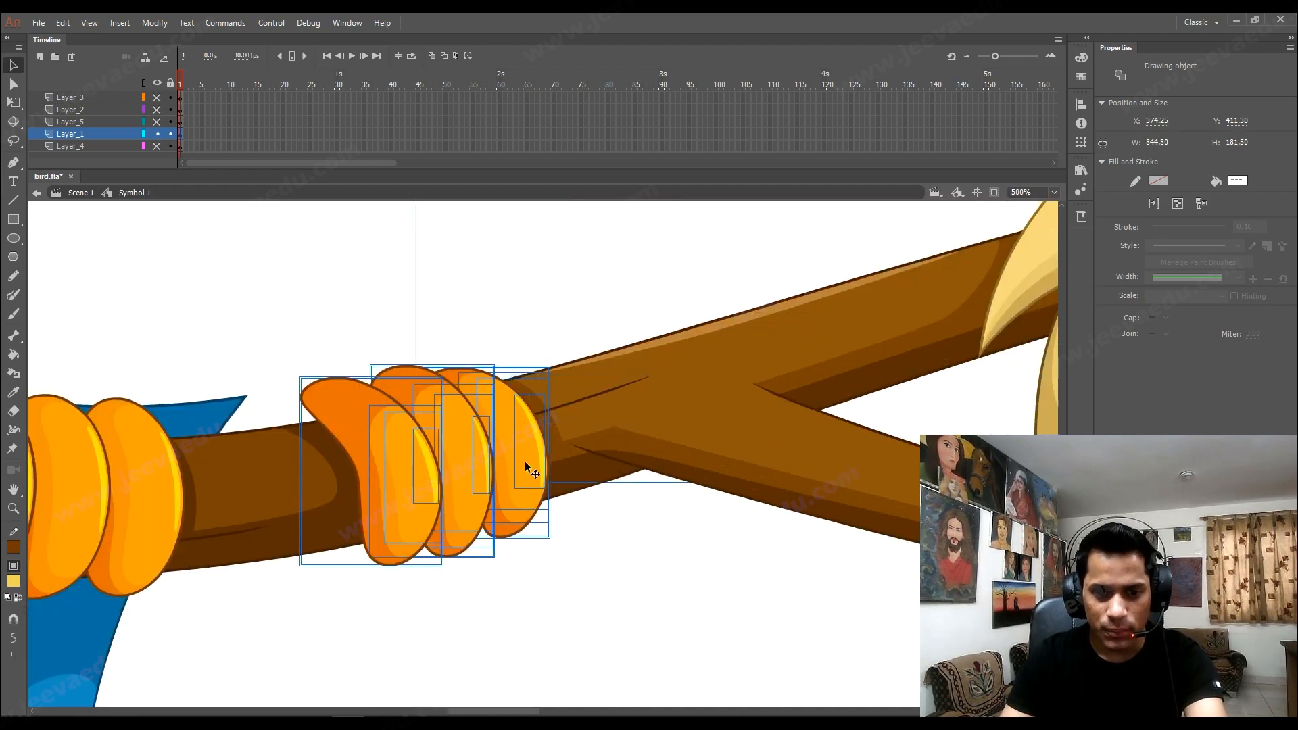
Try moving the second foot's selected toes above the branch to check for stray branch shapes, and undo the moves.
{"action": "left_click", "coordinate": [526, 464], "text": "ctrl+alt"}
{"action": "left_click_drag", "start_coordinate": [531, 448], "coordinate": [533, 314]}
{"action": "key", "text": "ctrl+z"}
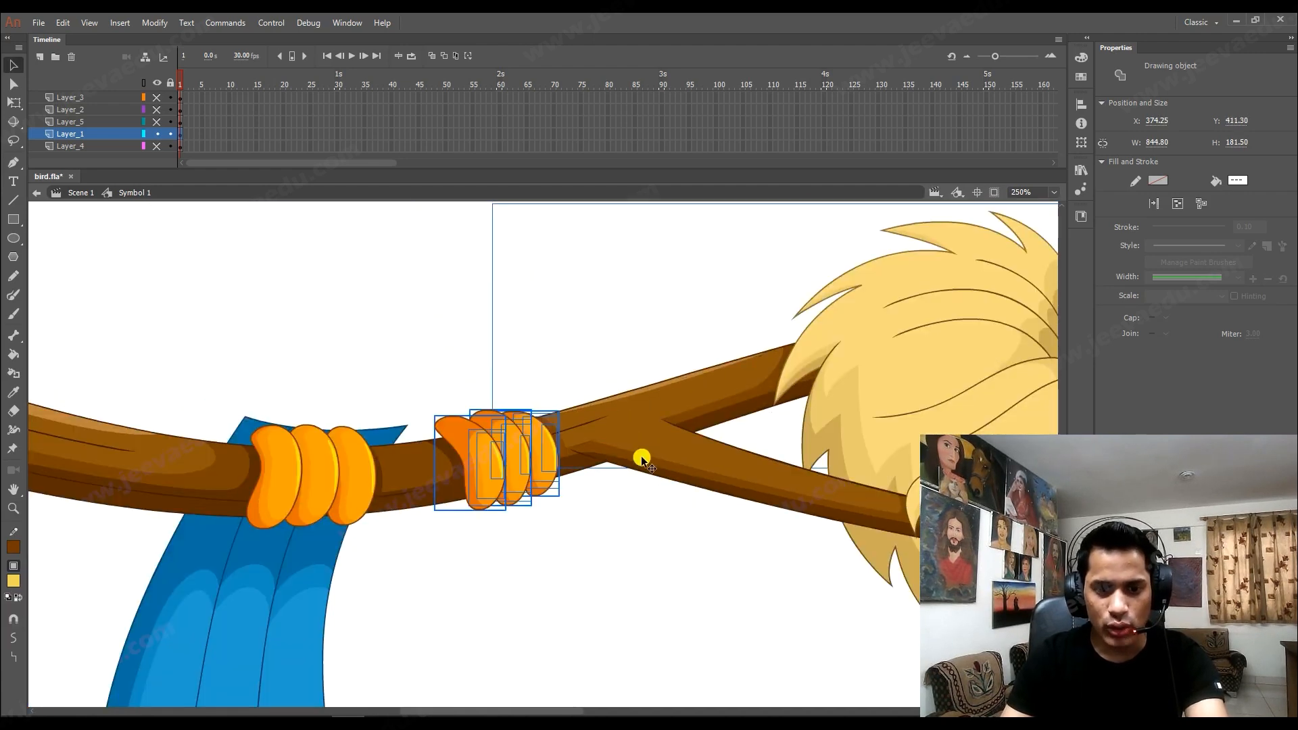
{"action": "left_click", "coordinate": [574, 465], "text": "shift"}
{"action": "left_click", "coordinate": [574, 463], "text": "shift"}
{"action": "left_click_drag", "start_coordinate": [540, 468], "coordinate": [534, 377]}
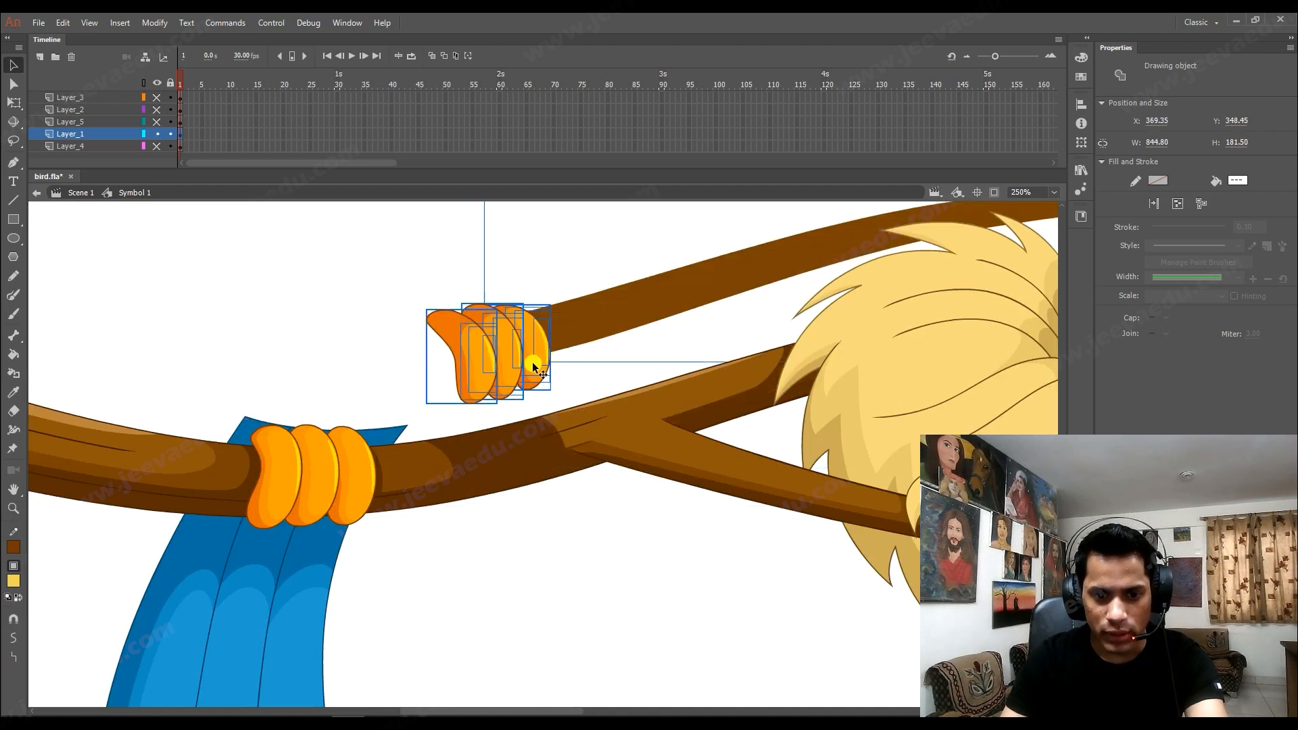
{"action": "key", "text": "ctrl+z"}
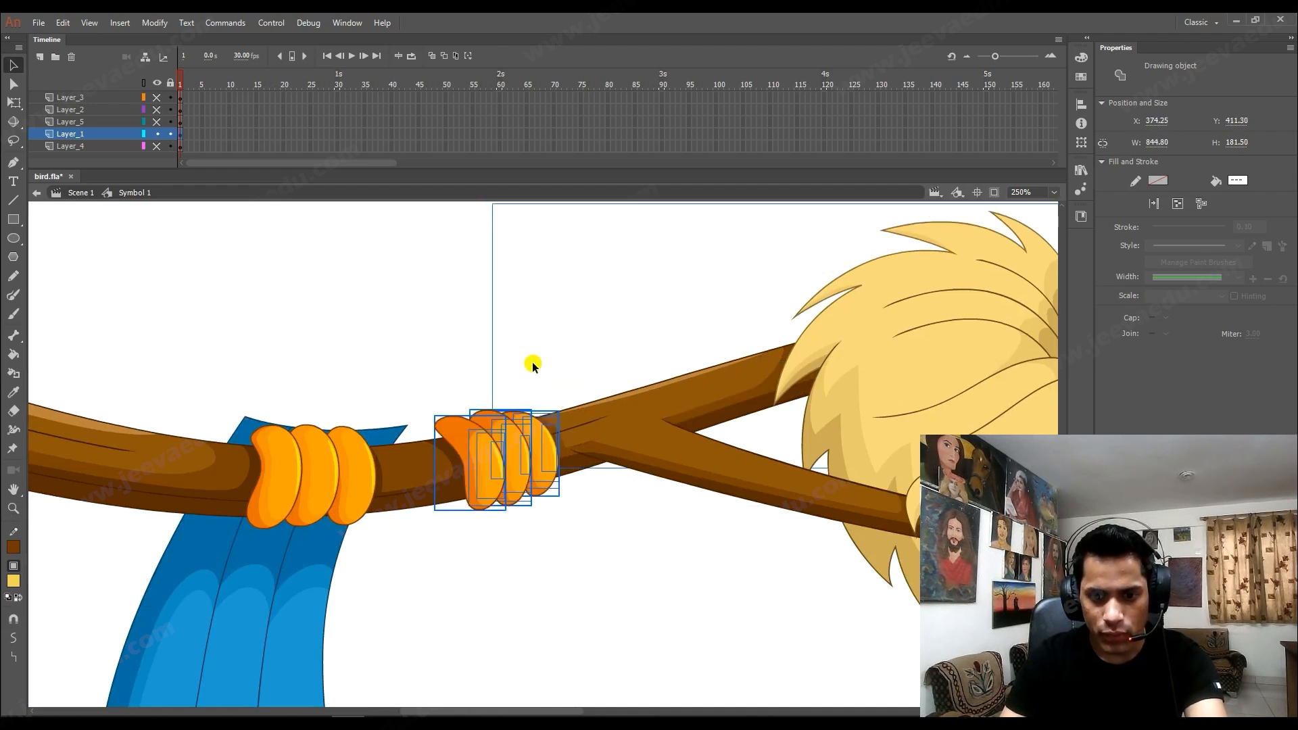
Remove the leftover branch shape from the second foot's selection and convert the toes into a graphic symbol.
{"action": "left_click", "coordinate": [717, 408], "text": "shift"}
{"action": "left_click_drag", "start_coordinate": [521, 457], "coordinate": [508, 315]}
{"action": "key", "text": "ctrl+z"}
{"action": "key", "text": "F8"}
{"action": "key", "text": "Return"}
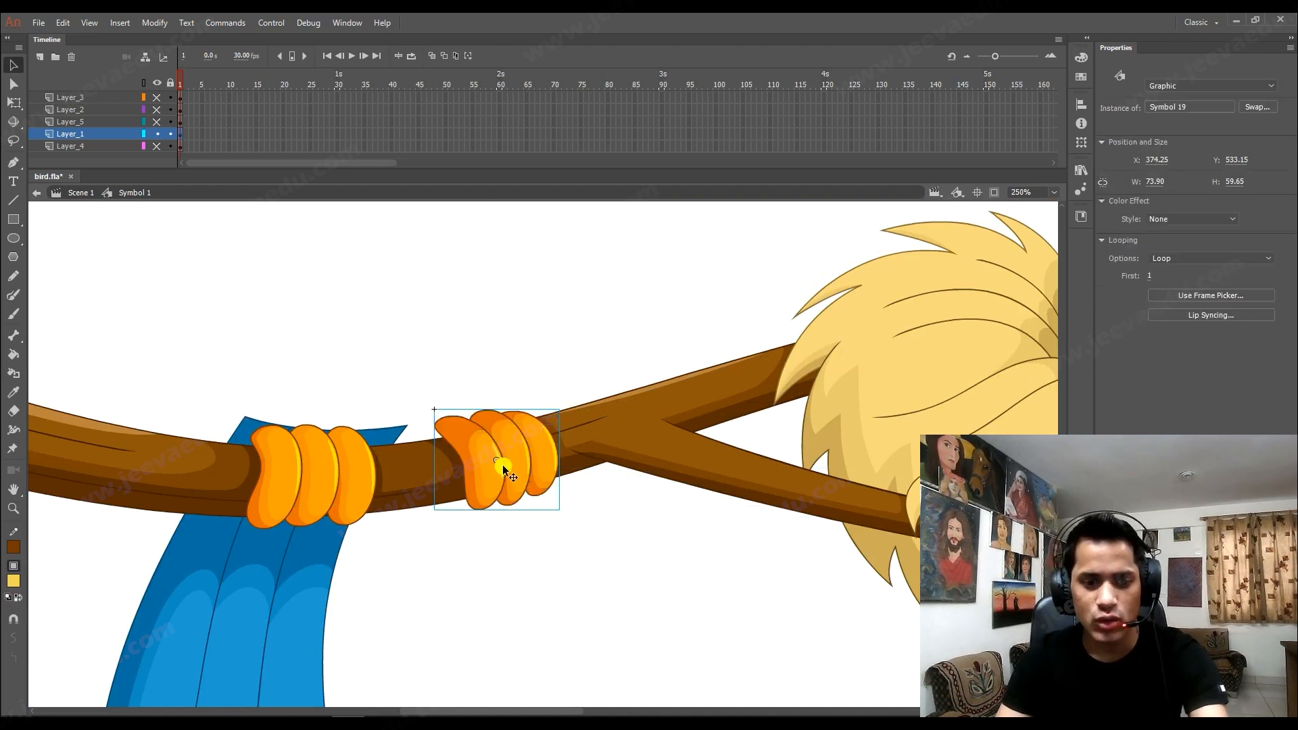
Cut both foot symbols from Layer_1 and paste them in place on a new layer directly above Layer_5.
{"action": "key", "text": "ctrl+minus"}
{"action": "left_click", "coordinate": [454, 476], "text": "shift"}
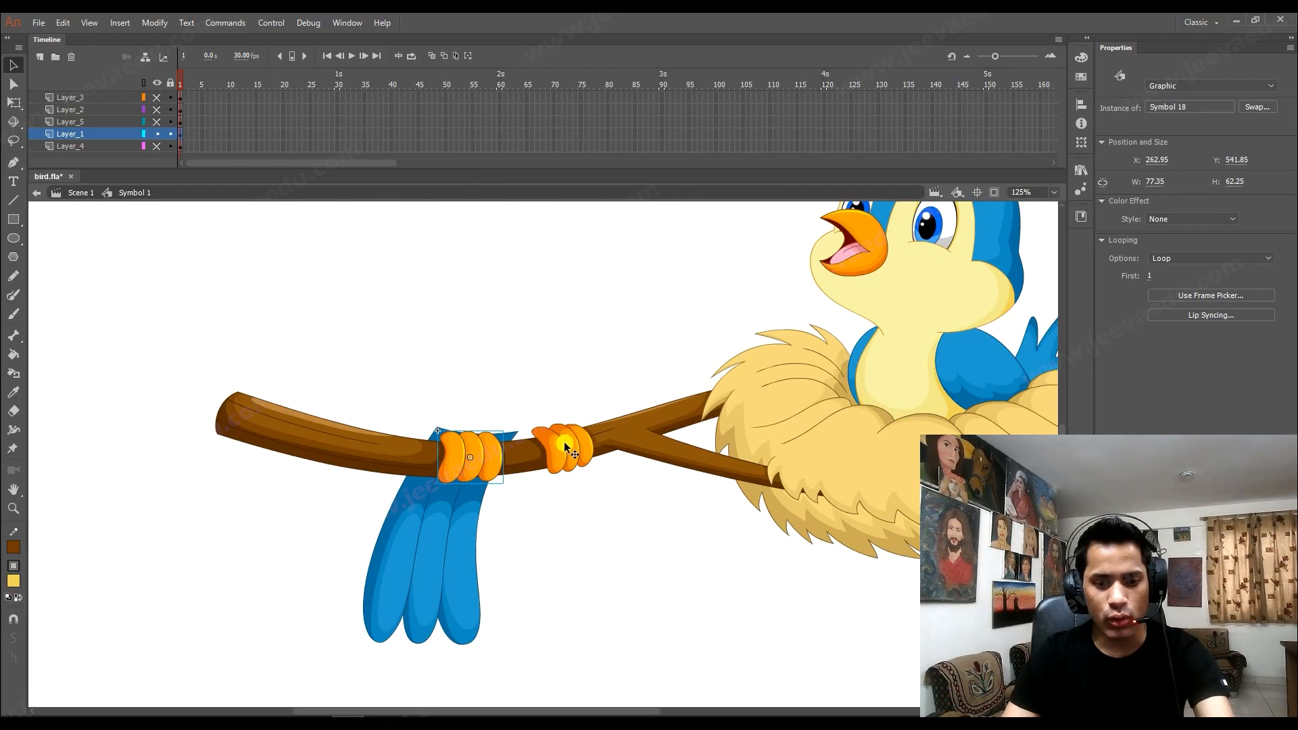
{"action": "key", "text": "ctrl+x"}
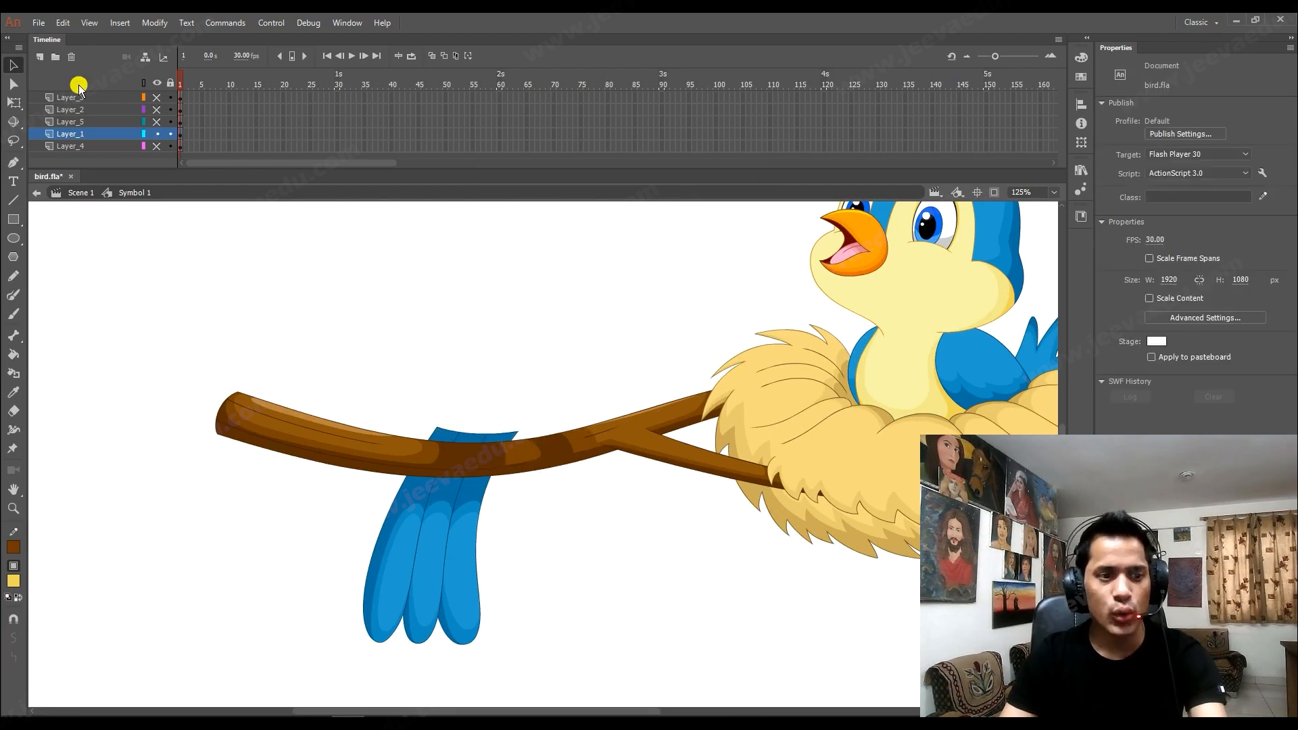
{"action": "left_click", "coordinate": [95, 122]}
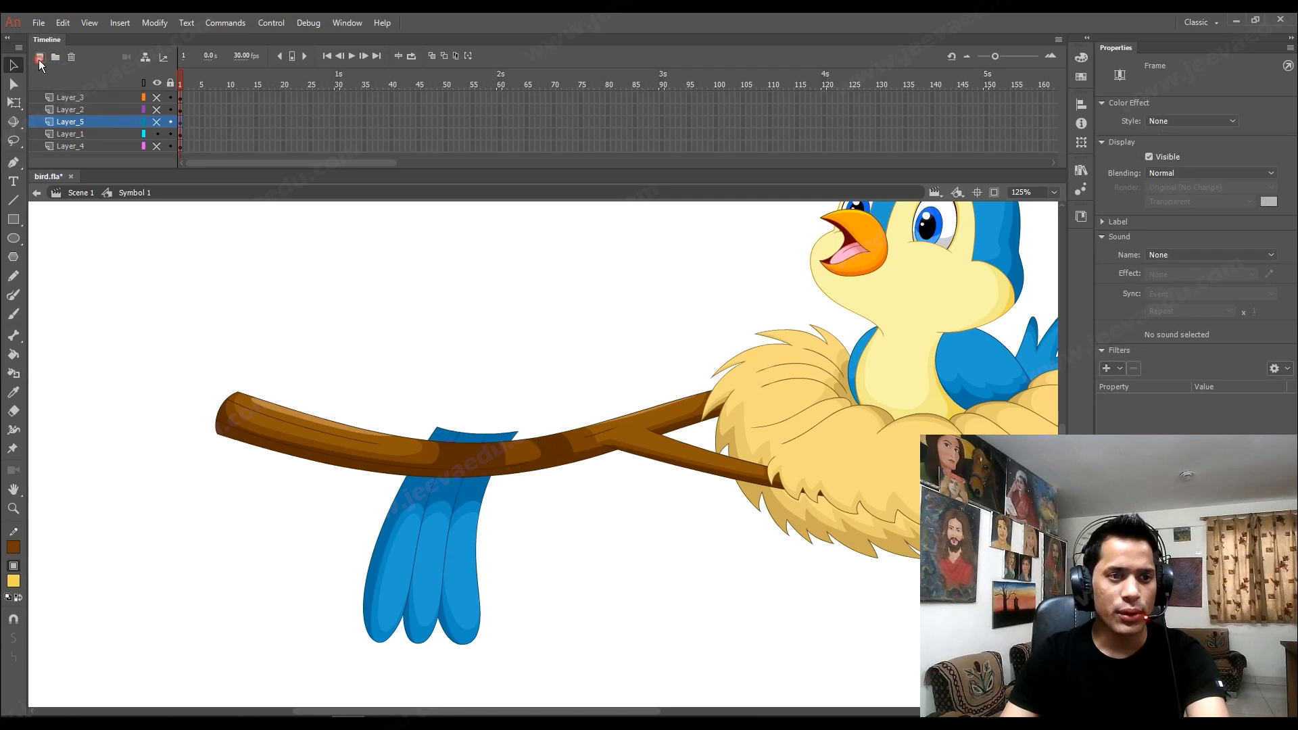
{"action": "left_click", "coordinate": [40, 58]}
{"action": "left_click", "coordinate": [158, 133]}
{"action": "right_click", "coordinate": [205, 280]}
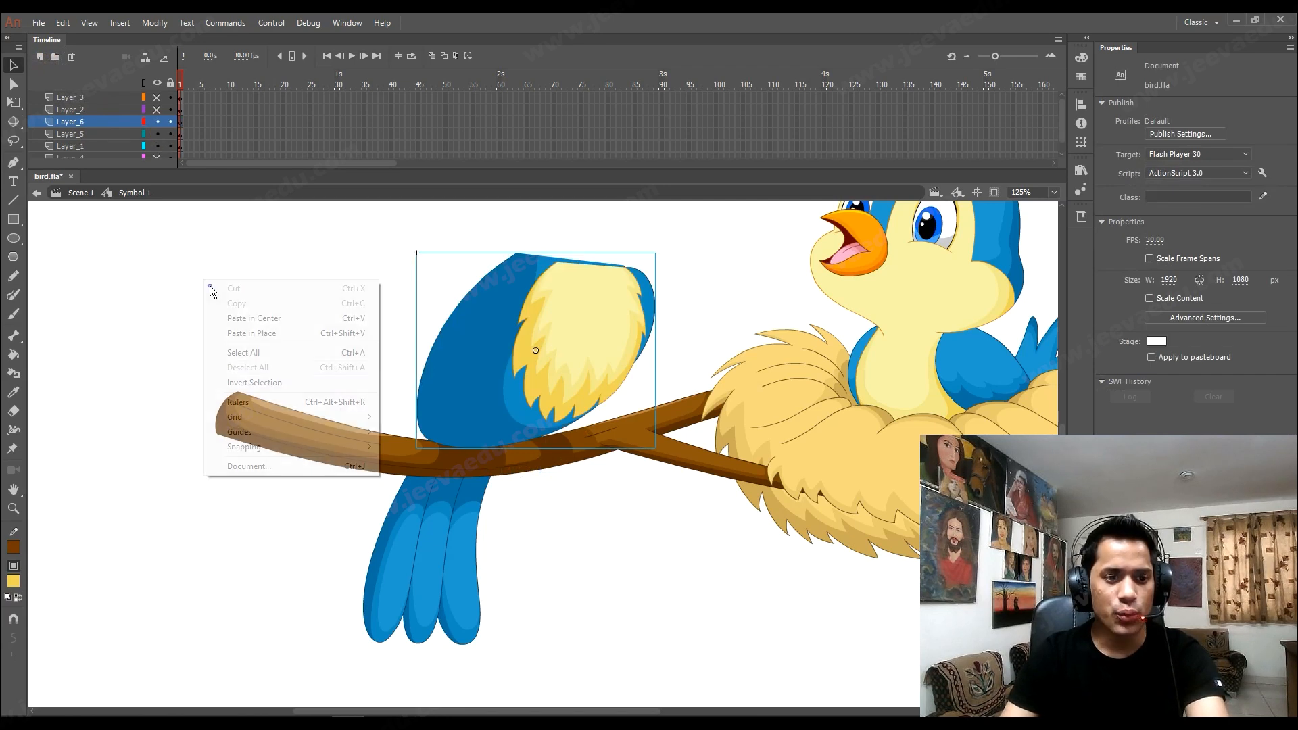
{"action": "left_click", "coordinate": [252, 333]}
Combine the two feet into a single graphic symbol and hide the feet and body layers.
{"action": "key", "text": "F8"}
{"action": "key", "text": "Return"}
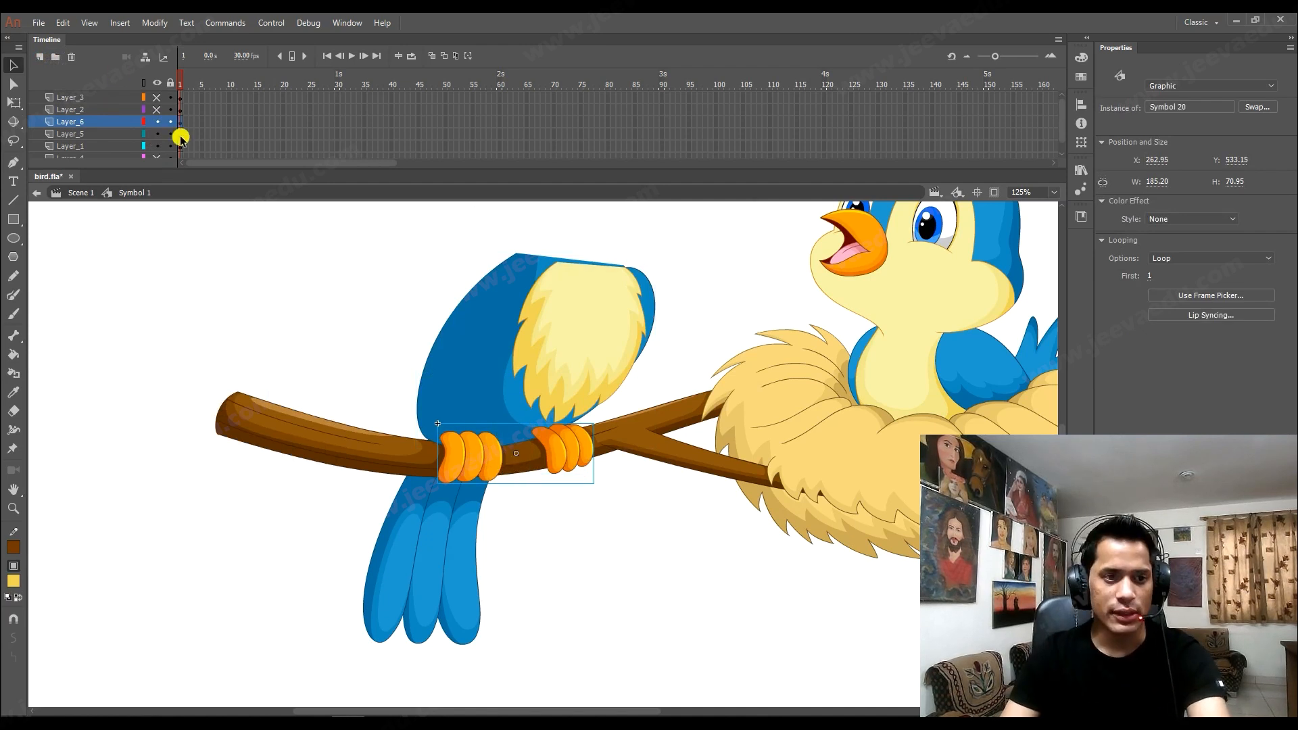
{"action": "left_click", "coordinate": [157, 134]}
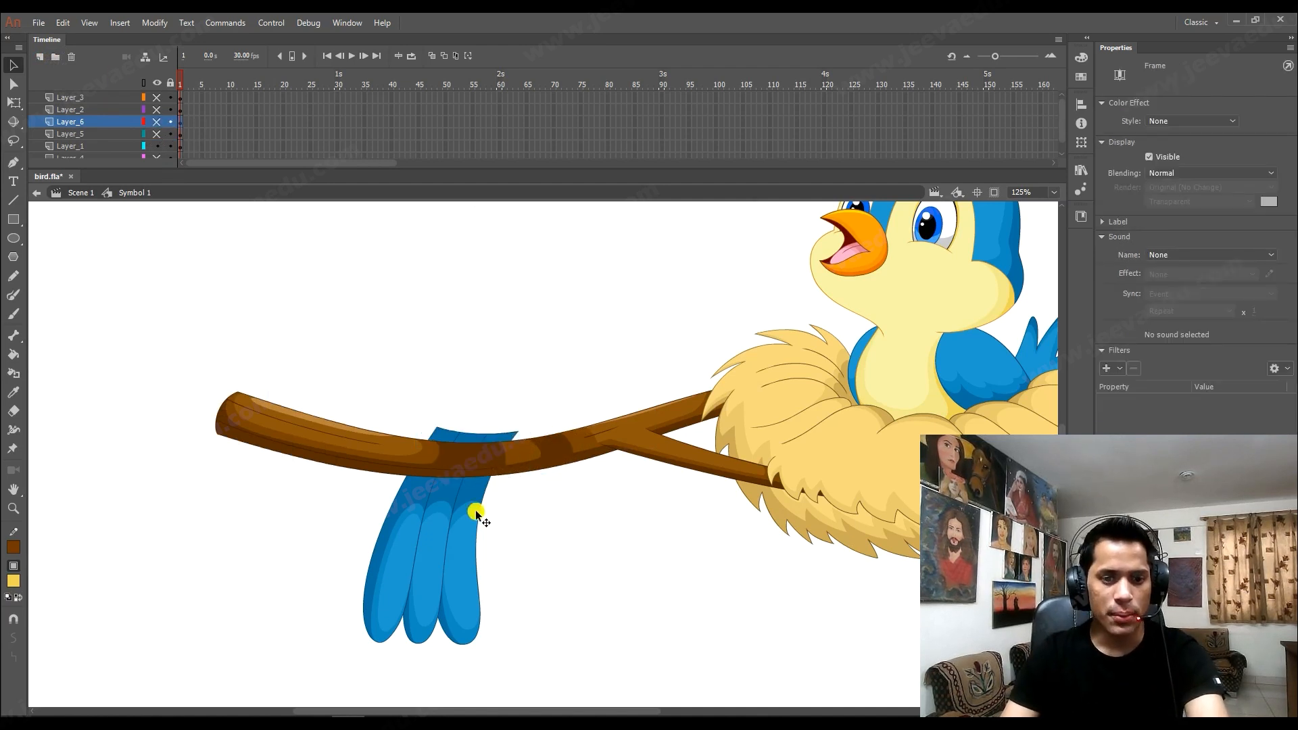
Convert the tail shapes into a graphic symbol and place its transformation point at the tail's upper edge.
{"action": "left_click_drag", "start_coordinate": [596, 551], "coordinate": [315, 621]}
{"action": "left_click_drag", "start_coordinate": [473, 603], "coordinate": [223, 647]}
{"action": "key", "text": "ctrl+z"}
{"action": "key", "text": "F8"}
{"action": "key", "text": "Return"}
{"action": "key", "text": "q"}
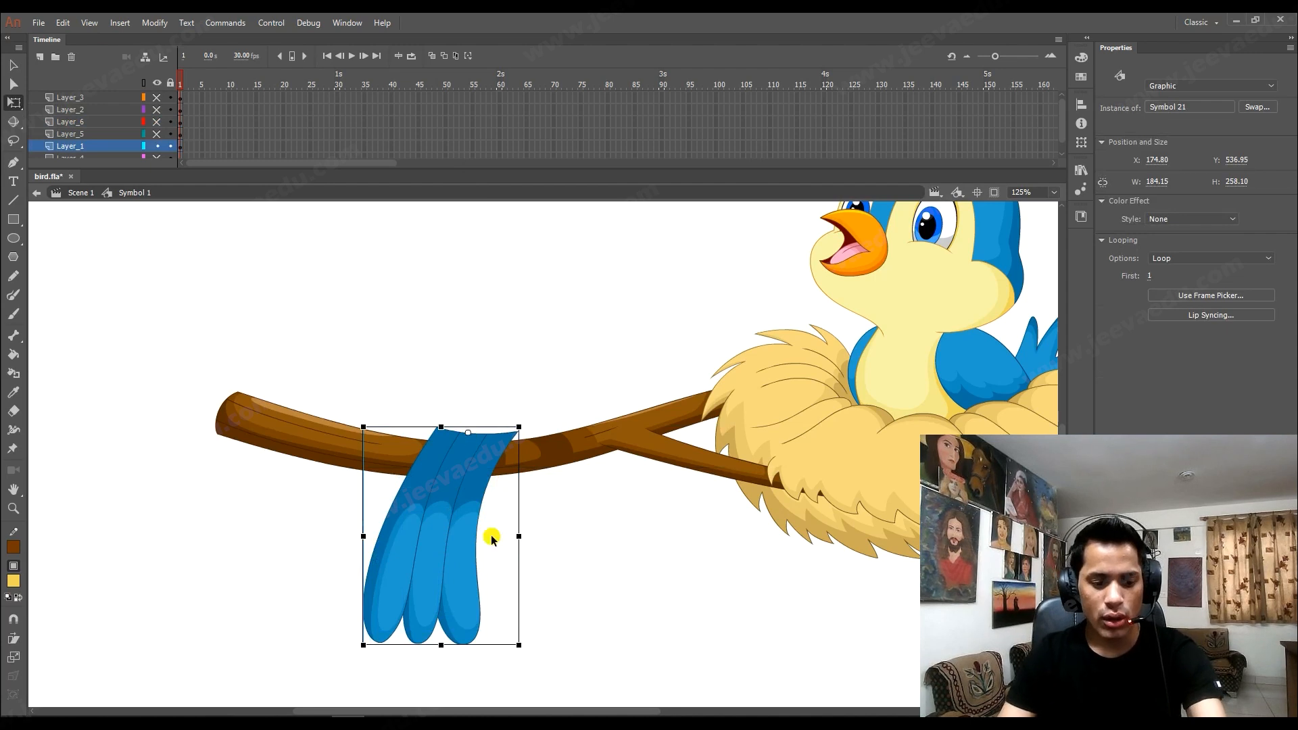
Move the tail symbol in place to a new layer below Layer_1, behind the branch.
{"action": "key", "text": "ctrl+x"}
{"action": "scroll", "coordinate": [50, 105], "scroll_direction": "down", "scroll_amount": 1}
{"action": "left_click", "coordinate": [40, 58]}
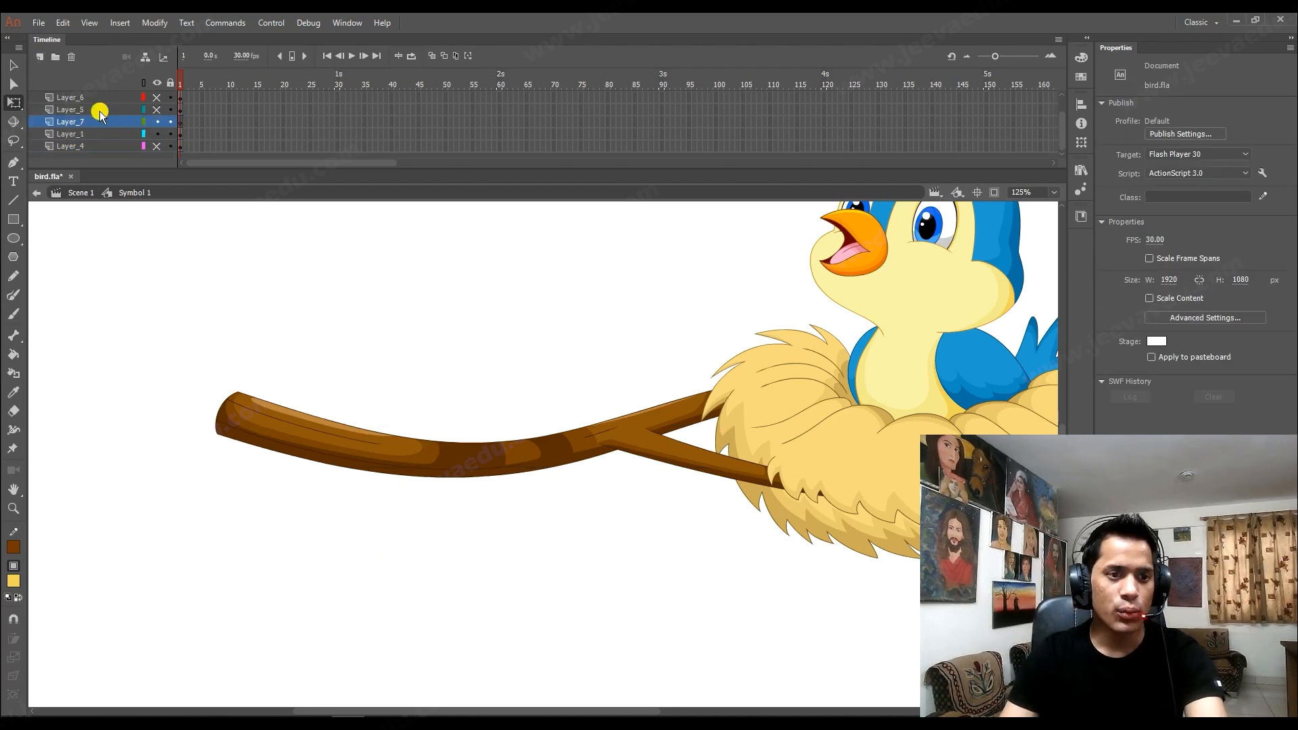
{"action": "left_click", "coordinate": [111, 118]}
{"action": "left_click_drag", "start_coordinate": [108, 126], "coordinate": [111, 139]}
{"action": "right_click", "coordinate": [211, 263]}
{"action": "left_click", "coordinate": [238, 312]}
Open the tail symbol for editing, try moving one of its shapes and undo the move.
{"action": "double_click", "coordinate": [450, 549]}
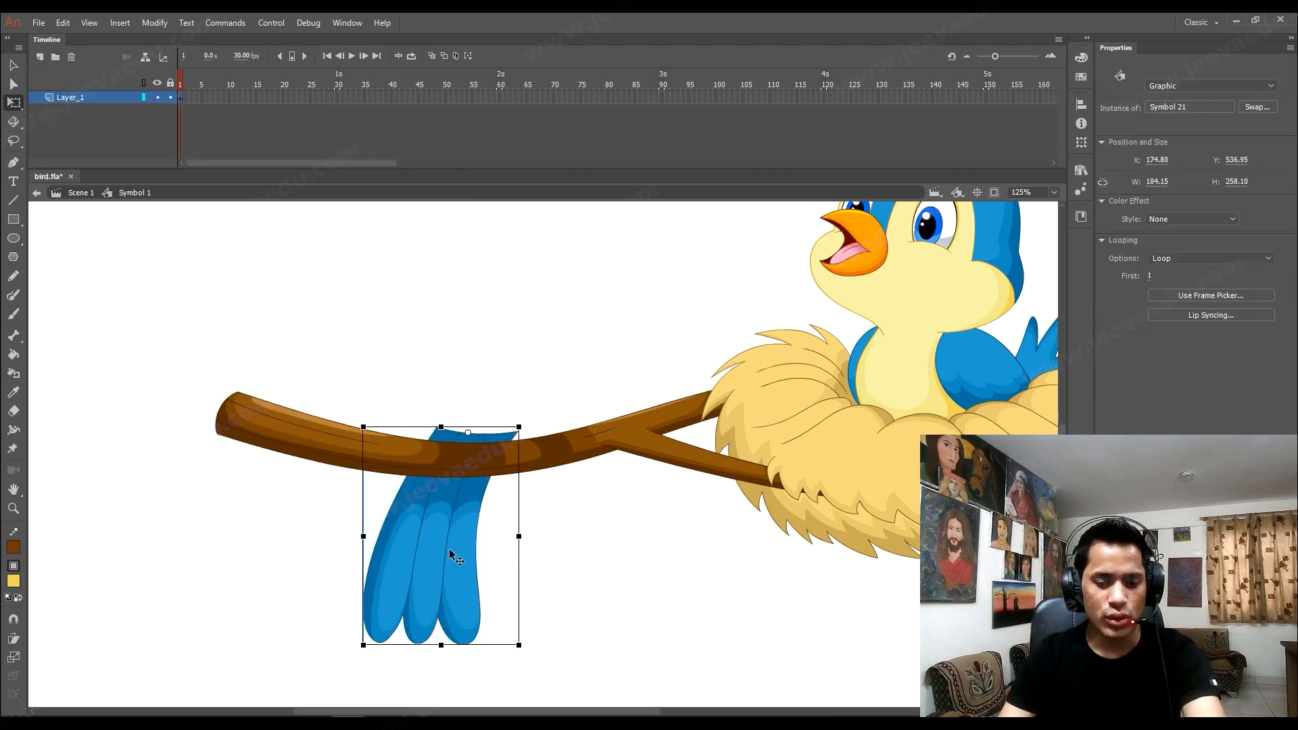
{"action": "key", "text": "v"}
{"action": "mouse_move", "coordinate": [460, 601]}
{"action": "left_mouse_down"}
{"action": "mouse_move", "coordinate": [475, 520]}
{"action": "mouse_move", "coordinate": [512, 543]}
{"action": "left_mouse_up"}
{"action": "key", "text": "ctrl+z"}
{"action": "left_click", "coordinate": [460, 575]}
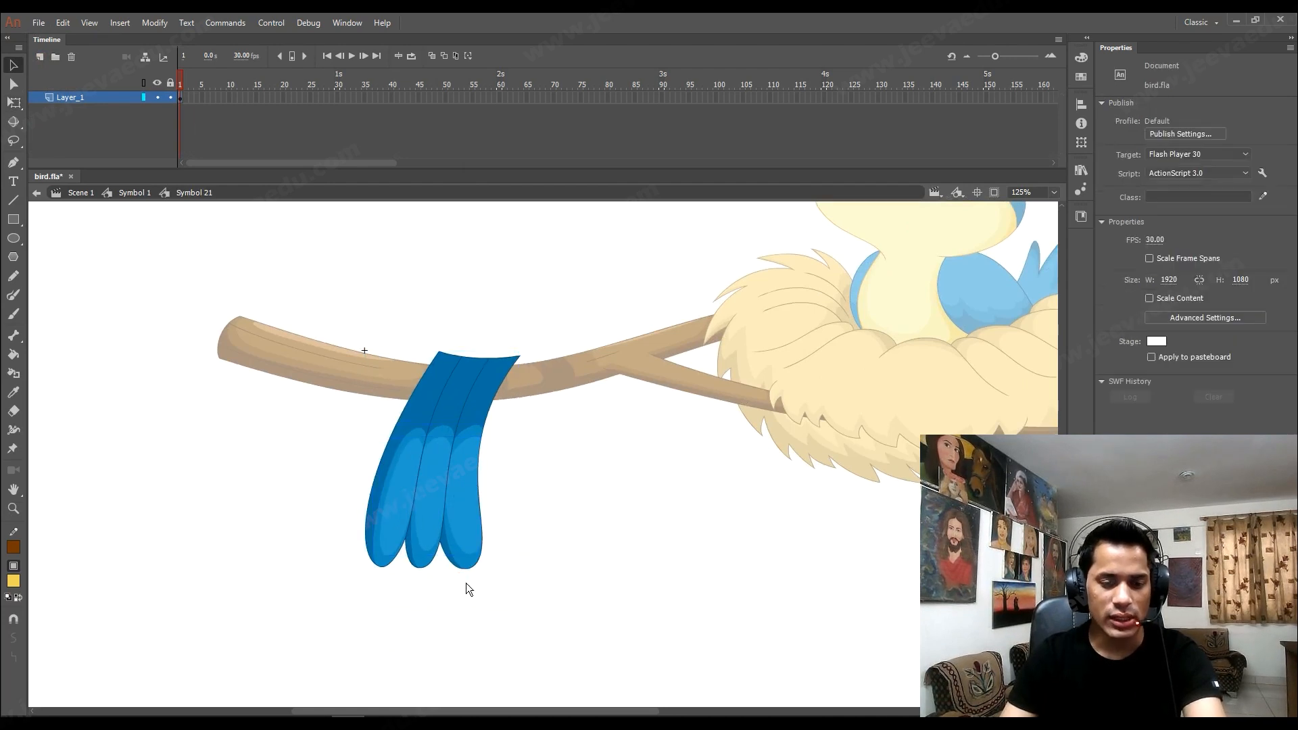
Convert all the tail shapes inside the tail symbol into a nested graphic symbol.
{"action": "left_click_drag", "start_coordinate": [347, 307], "coordinate": [588, 653]}
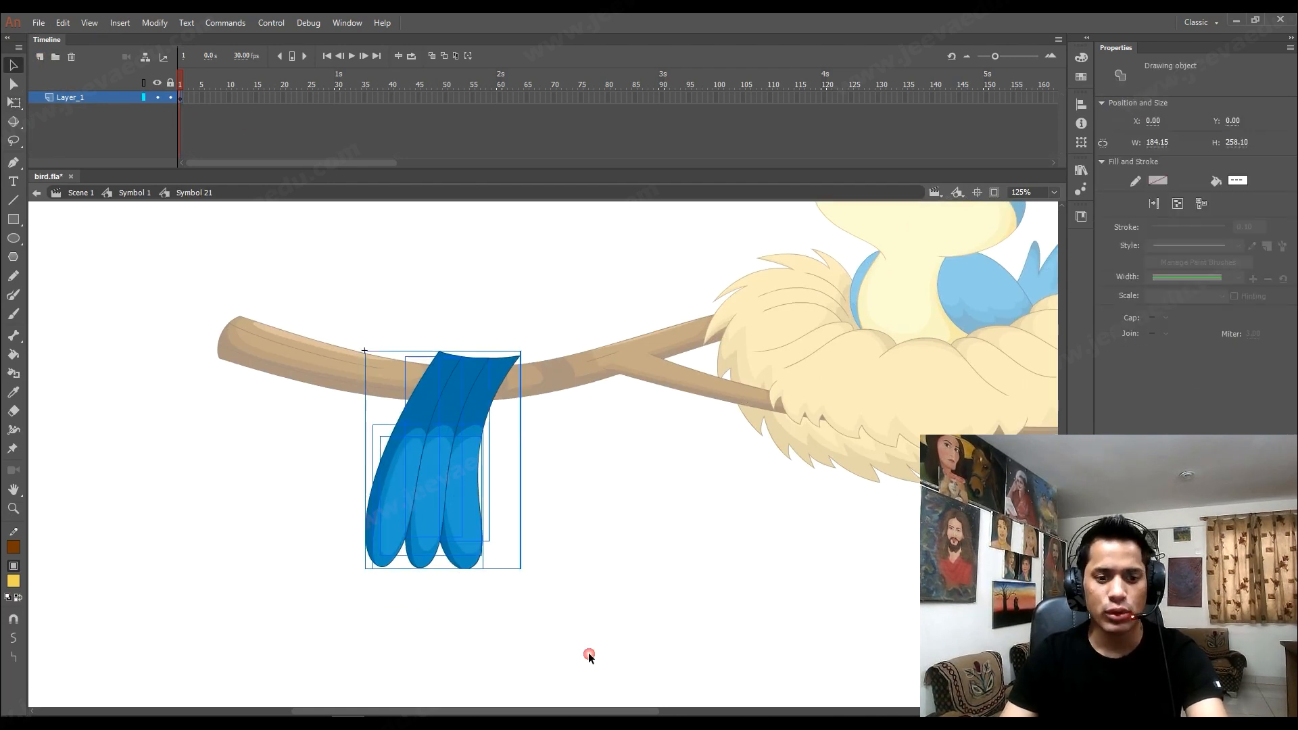
{"action": "key", "text": "F8"}
{"action": "key", "text": "Return"}
{"action": "key", "text": "q"}
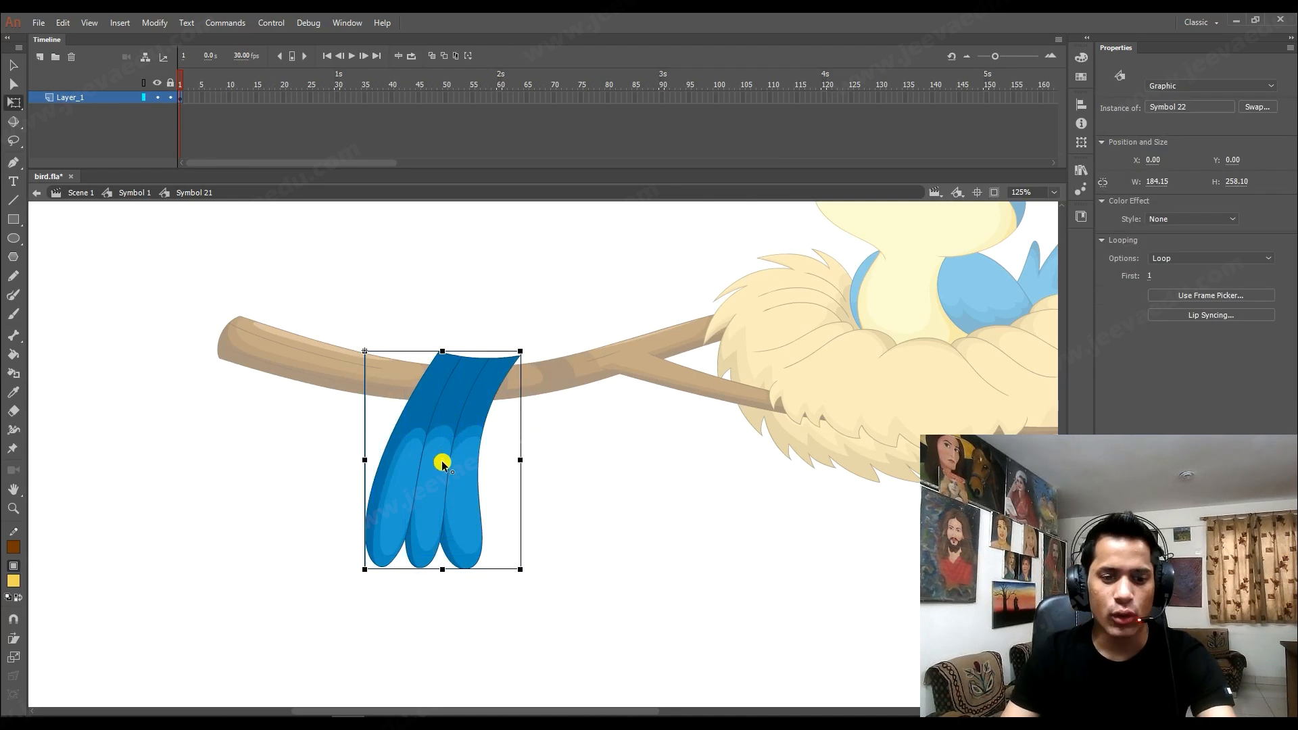
Extend the frames of Layer_1 in the tail symbol's timeline.
{"action": "left_click_drag", "start_coordinate": [392, 101], "coordinate": [526, 98]}
{"action": "left_click", "coordinate": [63, 173]}
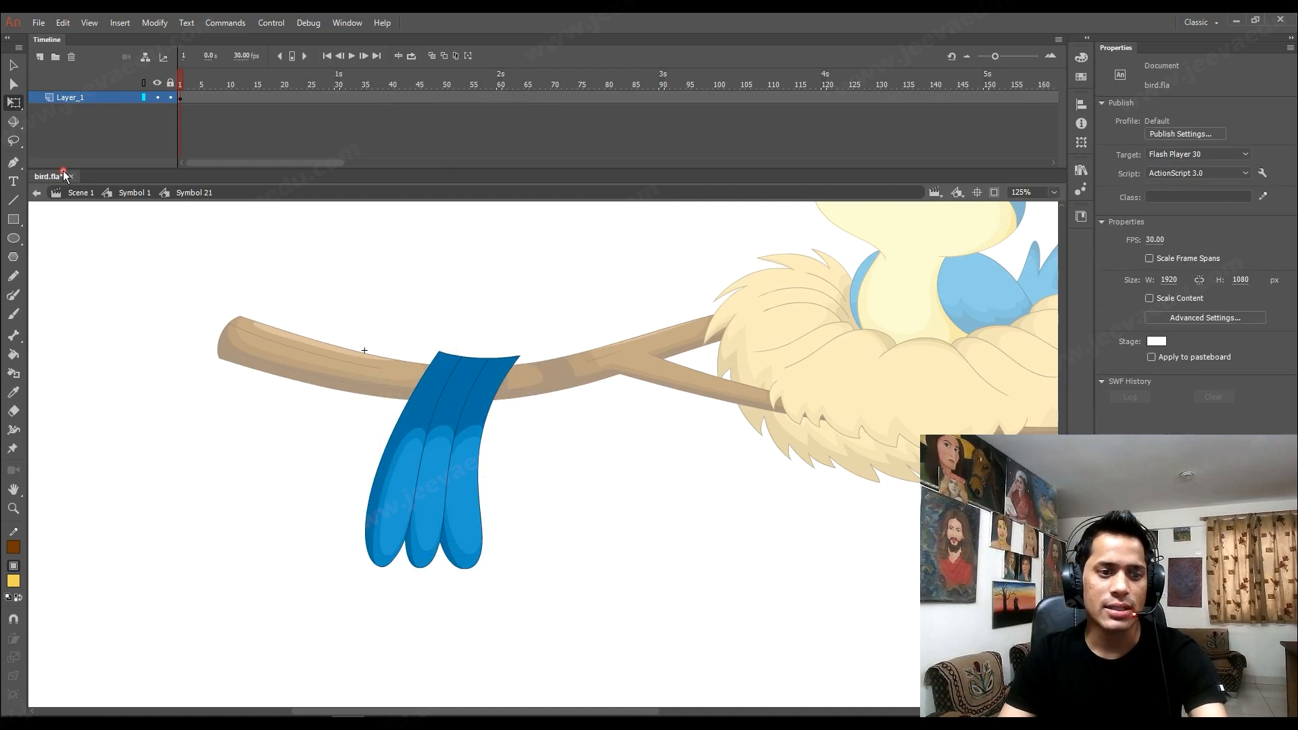
Leave the tail symbol and return to editing Symbol 1.
{"action": "left_click", "coordinate": [125, 192]}
{"action": "key", "text": "z"}
{"action": "left_click_drag", "start_coordinate": [516, 478], "coordinate": [504, 521]}
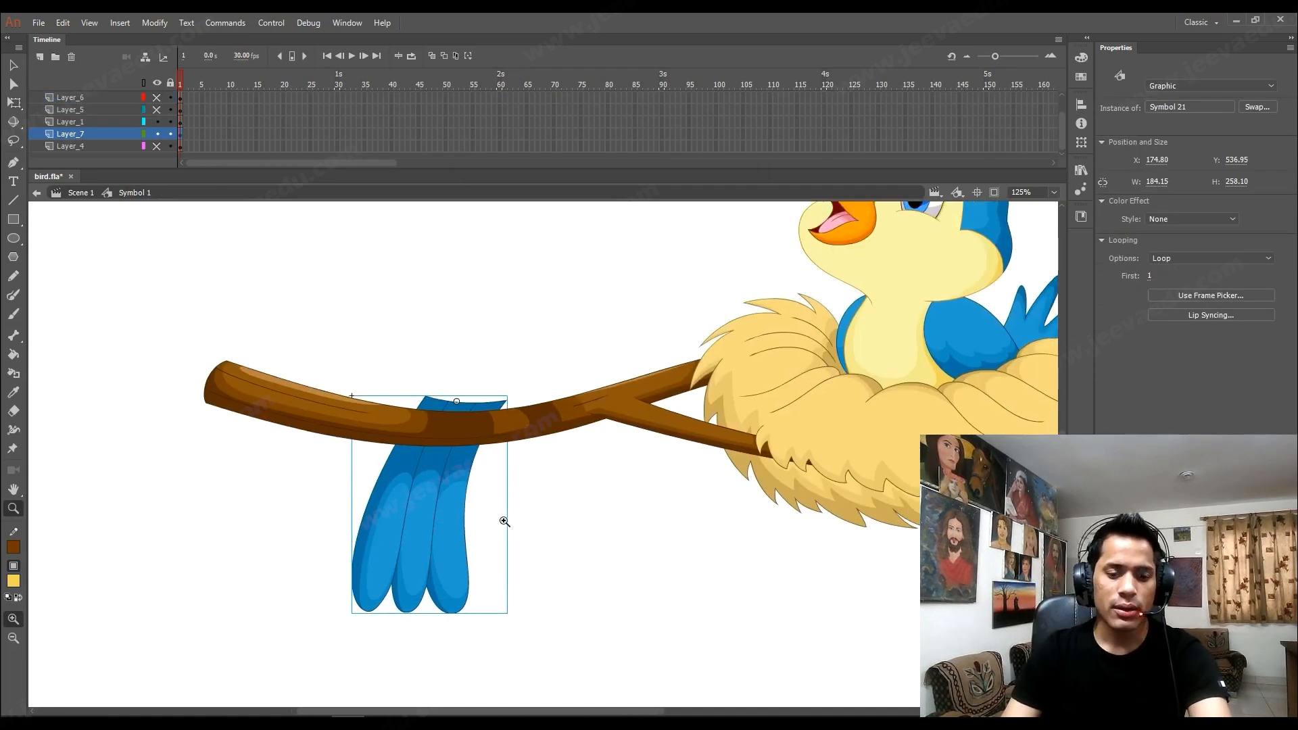
{"action": "left_click", "coordinate": [513, 464], "text": "alt"}
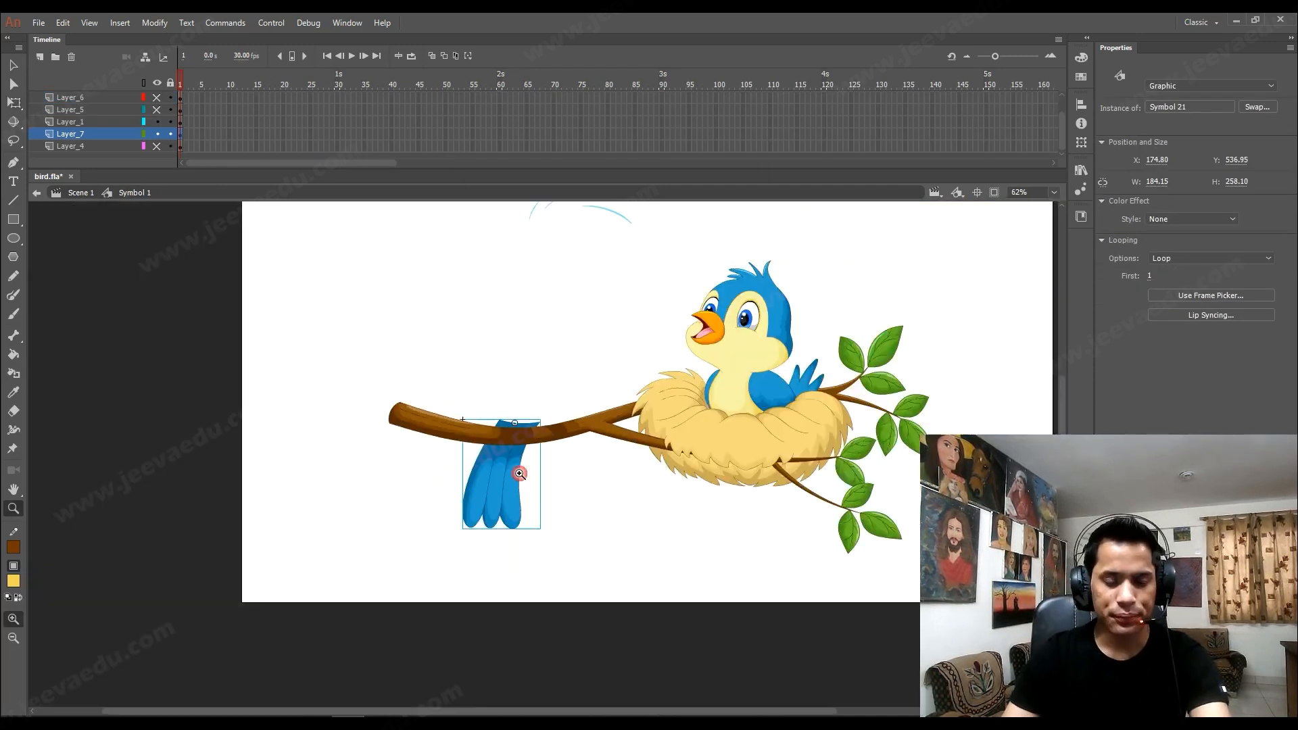
Delete the stray light-blue curves floating above the branch and the baby bird.
{"action": "key", "text": "v"}
{"action": "left_click", "coordinate": [736, 406]}
{"action": "key", "text": "z"}
{"action": "left_click", "coordinate": [632, 364], "text": "alt"}
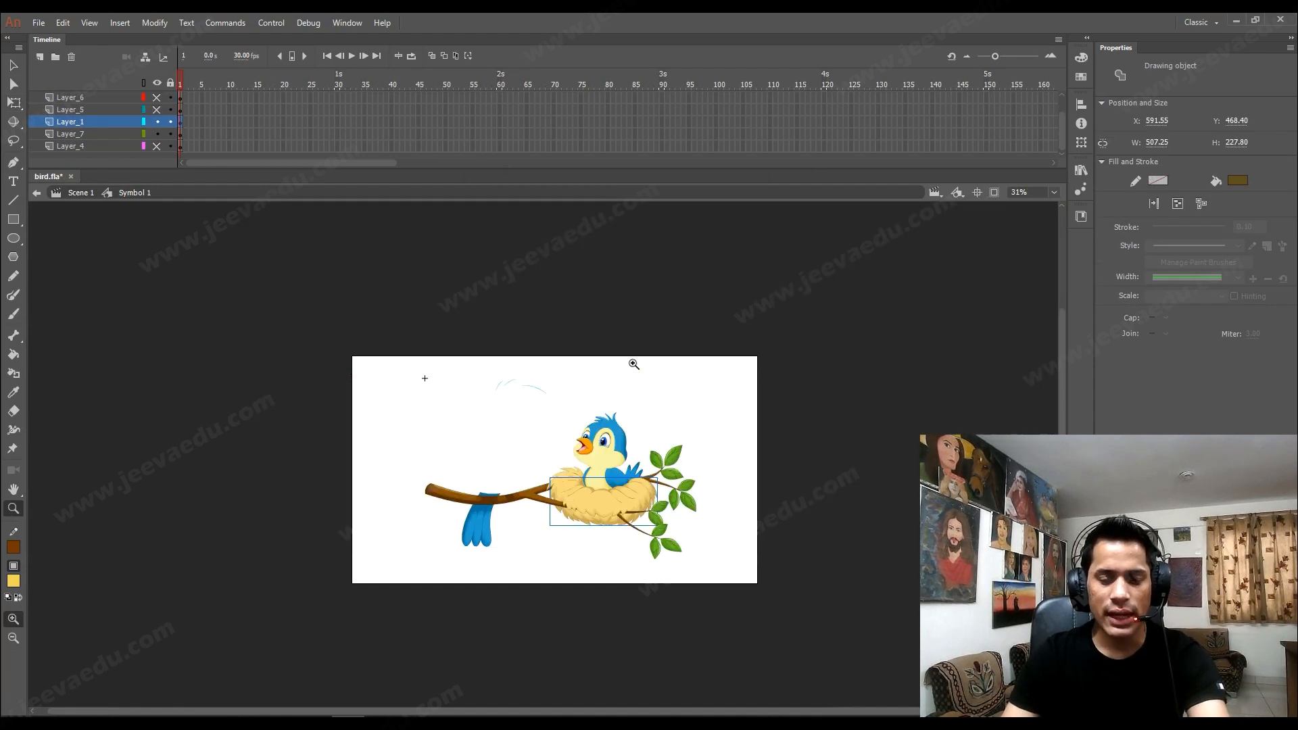
{"action": "left_click", "coordinate": [571, 438]}
{"action": "key", "text": "v"}
{"action": "left_click_drag", "start_coordinate": [491, 308], "coordinate": [326, 415]}
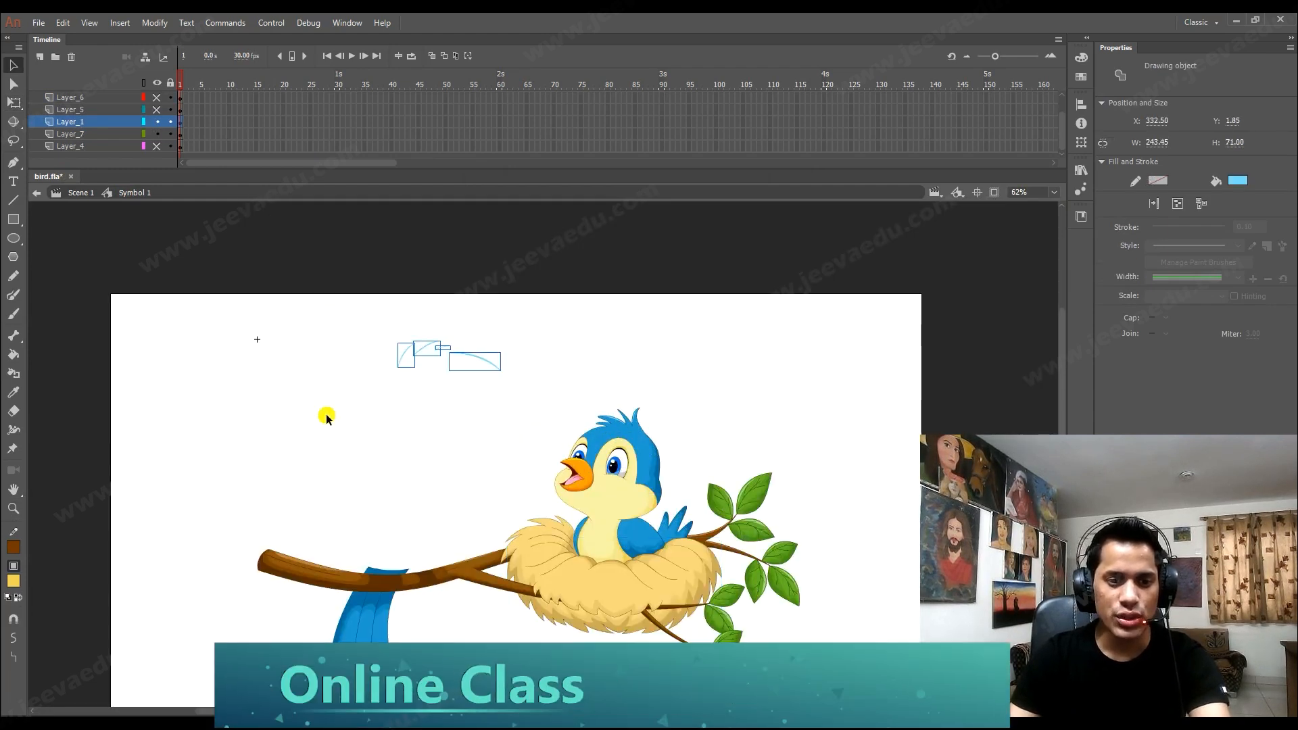
{"action": "left_click", "coordinate": [326, 416]}
{"action": "left_click_drag", "start_coordinate": [508, 525], "coordinate": [553, 466]}
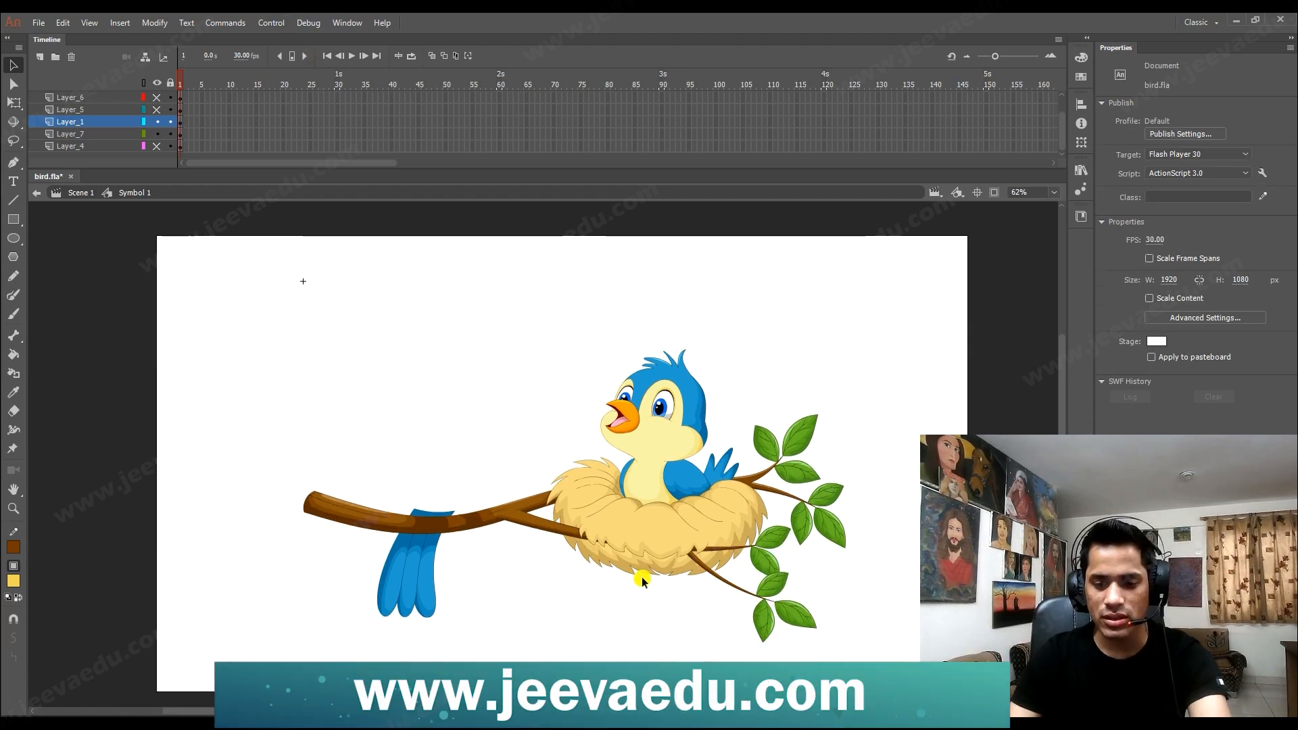
Convert the branch, nest and baby bird artwork into one Graphic symbol and show the hidden layers of the large bird.
{"action": "left_click_drag", "start_coordinate": [854, 349], "coordinate": [115, 709]}
{"action": "left_click", "coordinate": [417, 604], "text": "shift"}
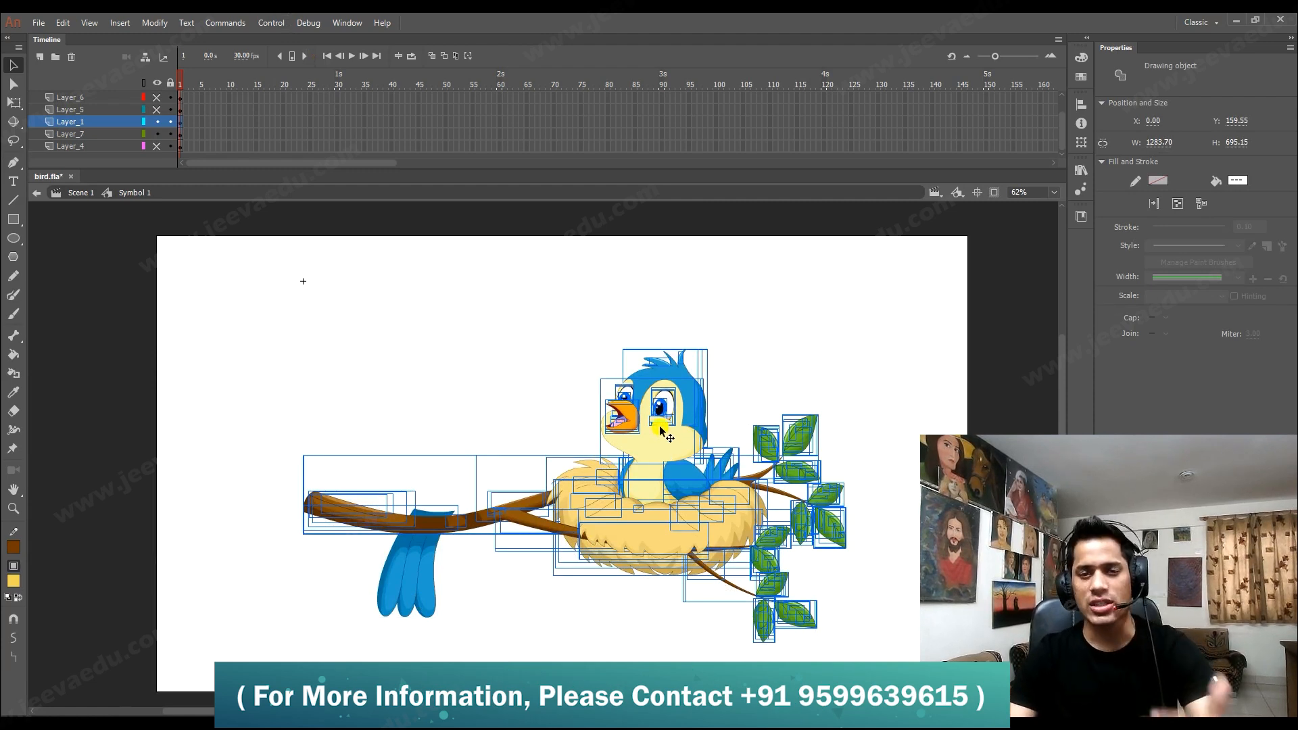
{"action": "key", "text": "F8"}
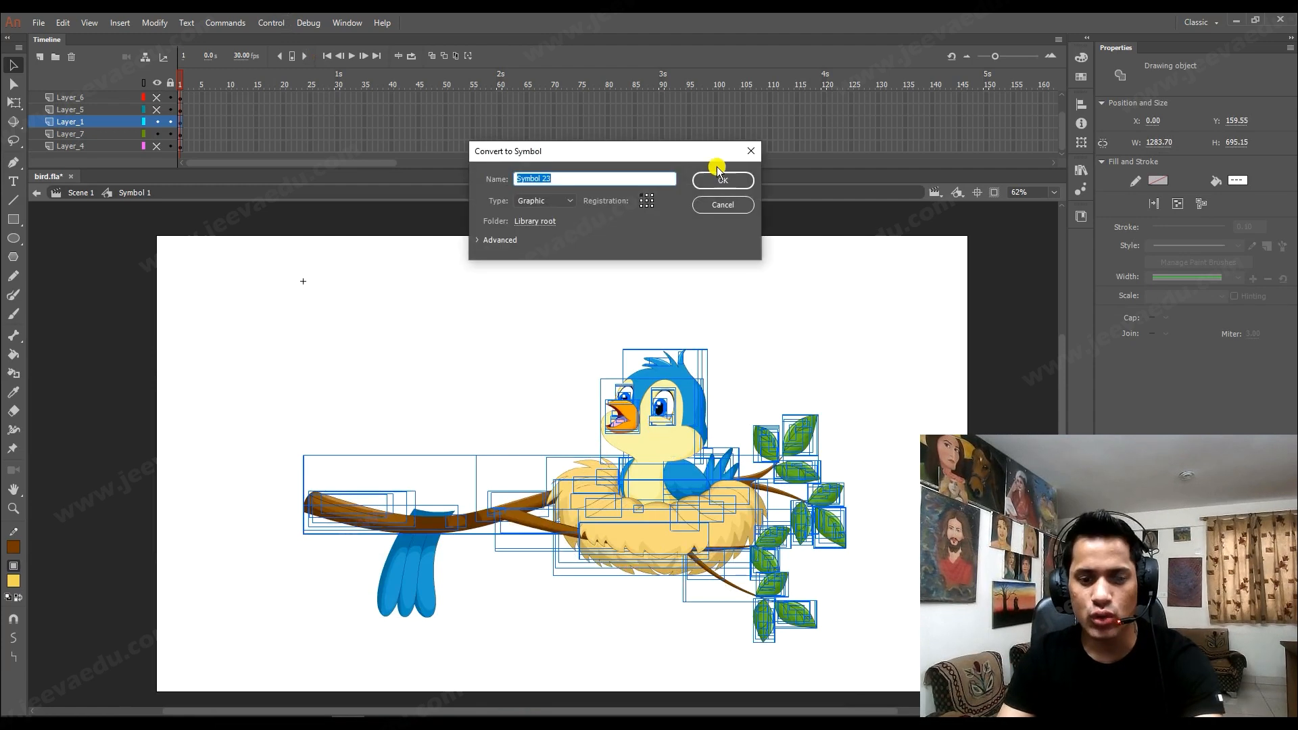
{"action": "left_click", "coordinate": [717, 178]}
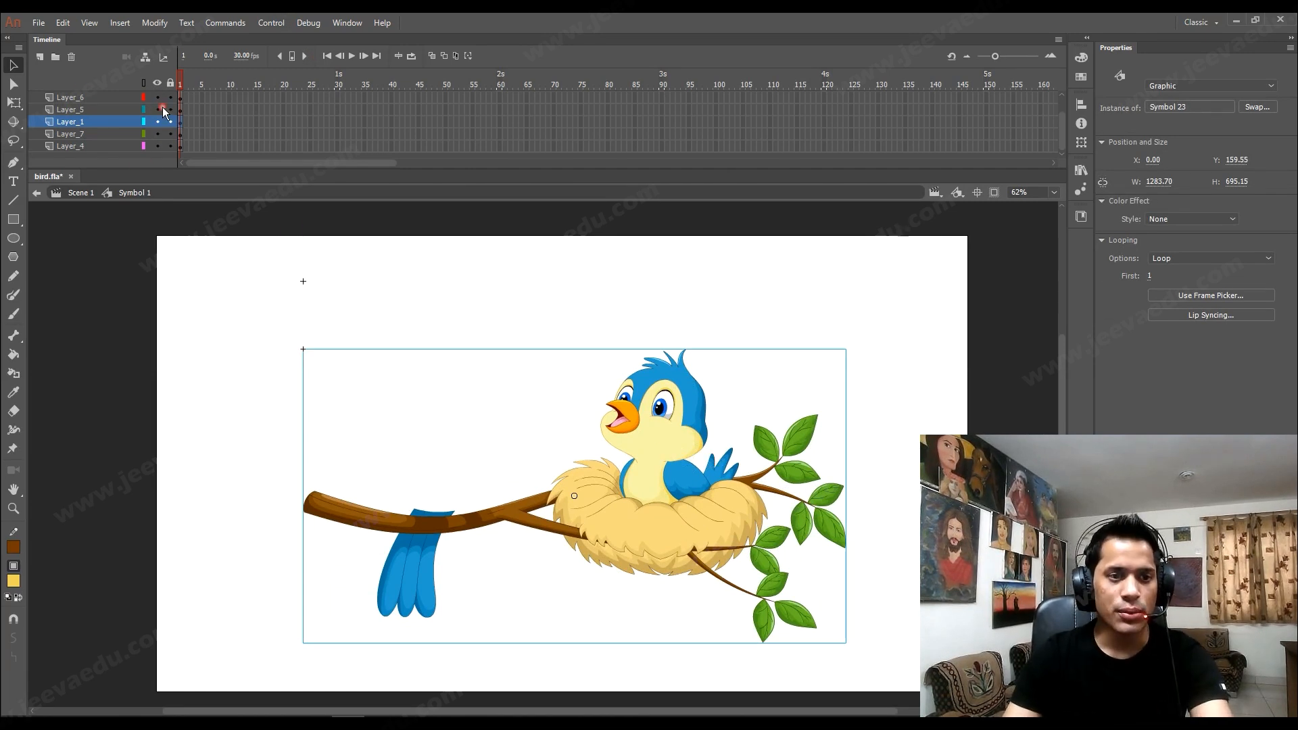
{"action": "key", "text": "ctrl+shift+v"}
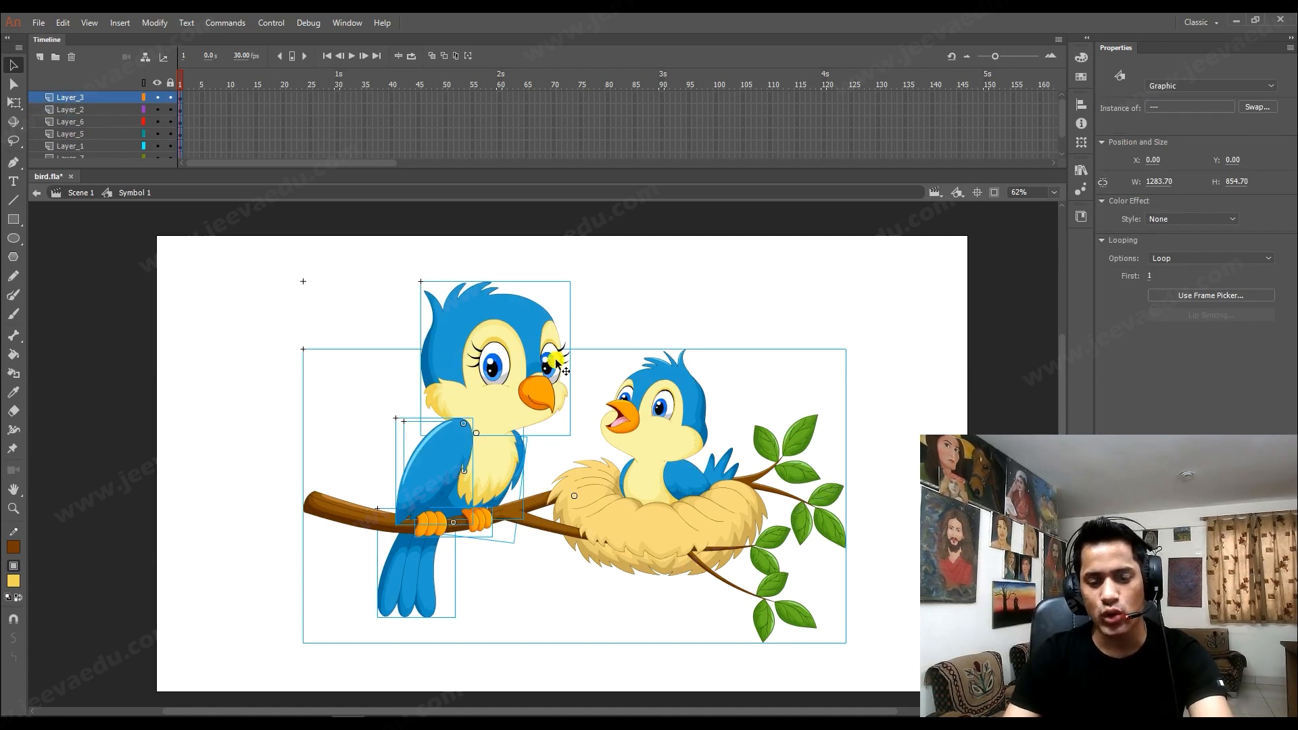
Extend the frames of all layers beyond frame 160 and play the timeline.
{"action": "left_click_drag", "start_coordinate": [241, 99], "coordinate": [504, 234]}
{"action": "key", "text": "F5"}
{"action": "key", "text": "F5"}
{"action": "key", "text": "F5"}
{"action": "key", "text": "F5"}
{"action": "key", "text": "F5"}
{"action": "key", "text": "F5"}
{"action": "scroll", "coordinate": [456, 98], "scroll_direction": "up", "scroll_amount": 2}
{"action": "left_click", "coordinate": [374, 82]}
{"action": "key", "text": "Return"}
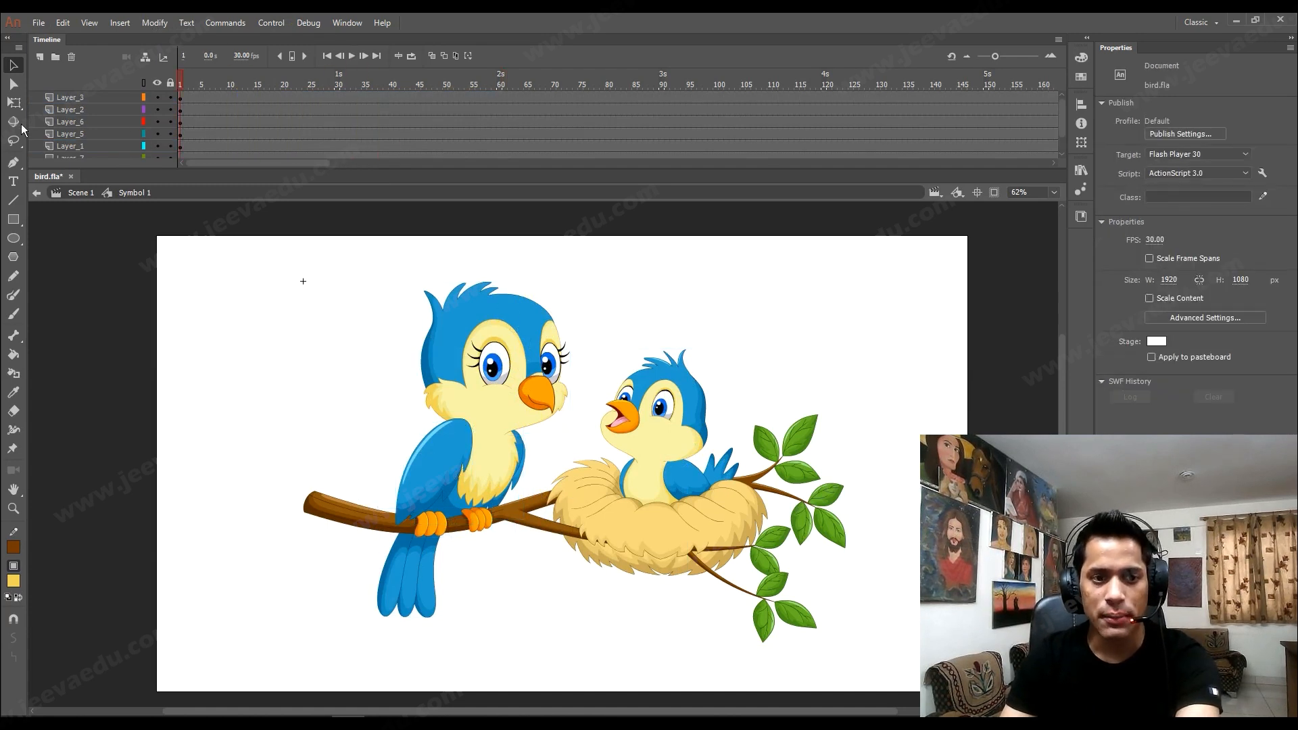
Lock Layer_1, which holds the branch, nest and baby bird symbol.
{"action": "left_click", "coordinate": [526, 399]}
{"action": "left_click", "coordinate": [479, 486]}
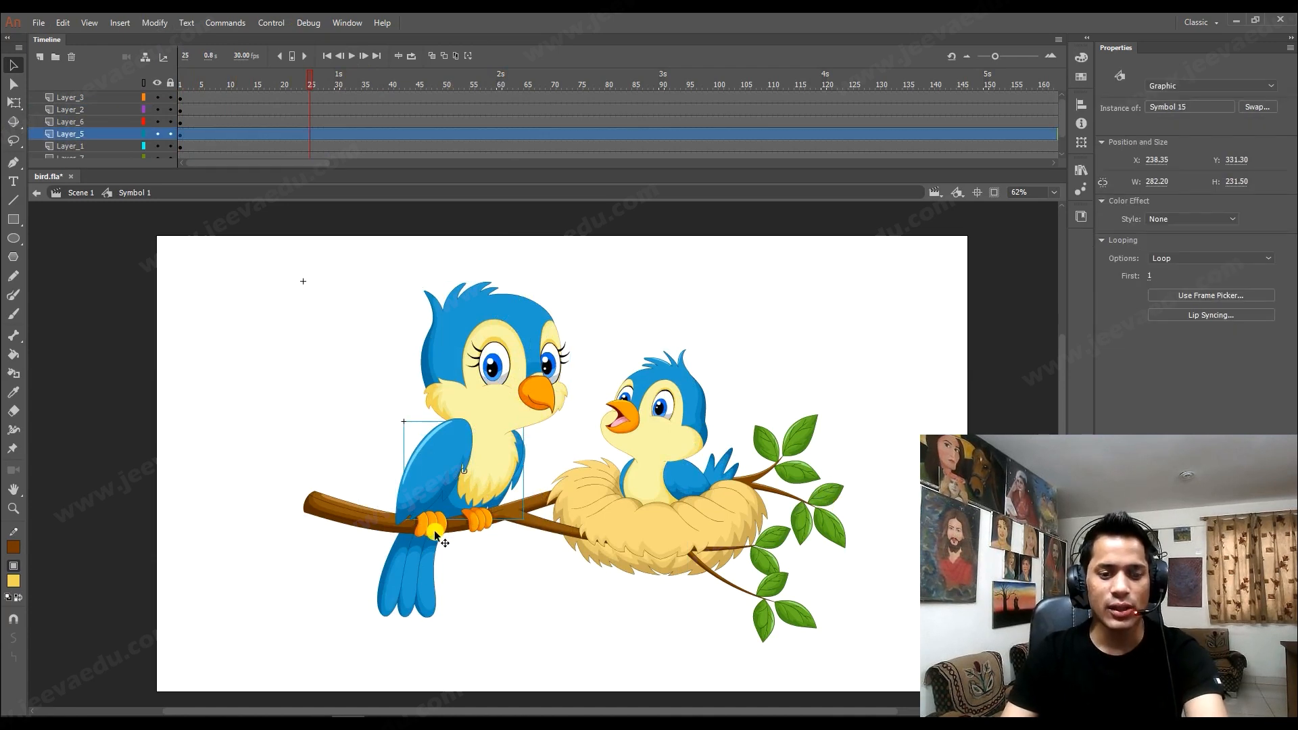
{"action": "left_click", "coordinate": [620, 511]}
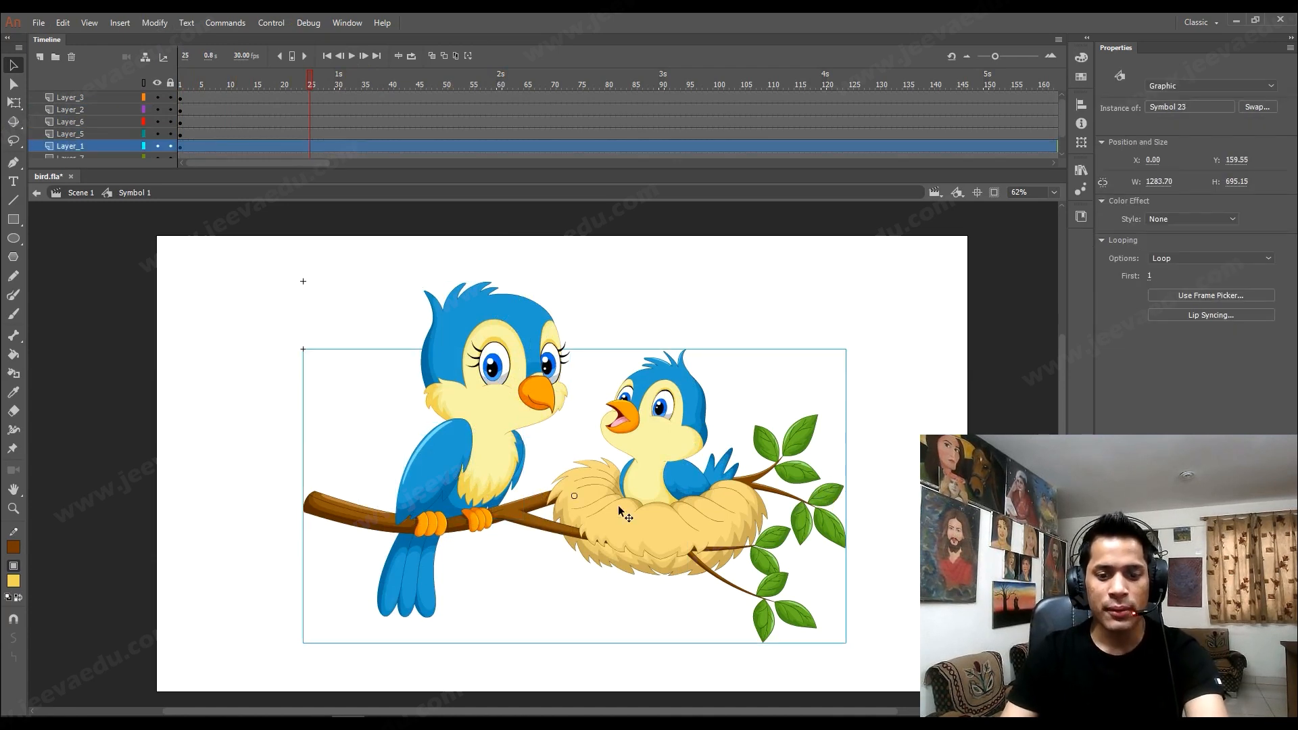
{"action": "left_click", "coordinate": [165, 147]}
Insert keyframes on all layers at frame 4.
{"action": "left_click_drag", "start_coordinate": [231, 100], "coordinate": [181, 100]}
{"action": "left_click", "coordinate": [125, 98]}
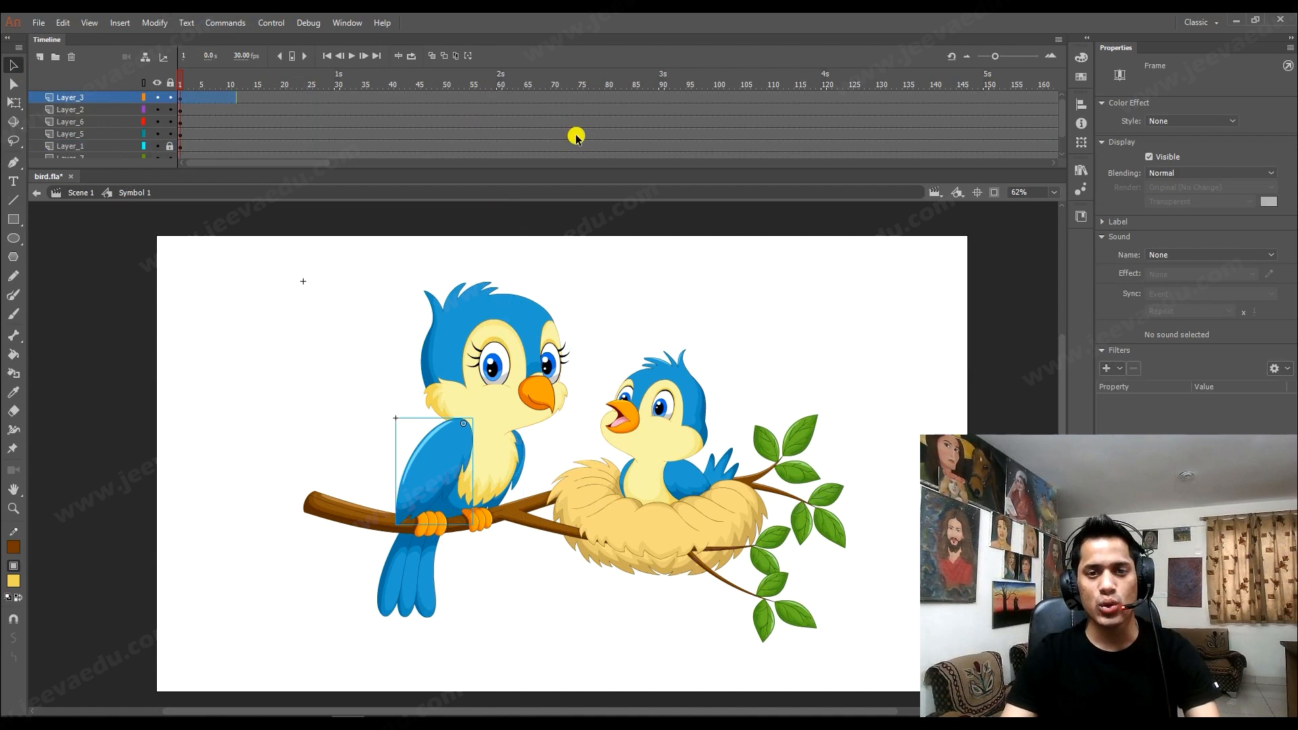
{"action": "left_click", "coordinate": [226, 122]}
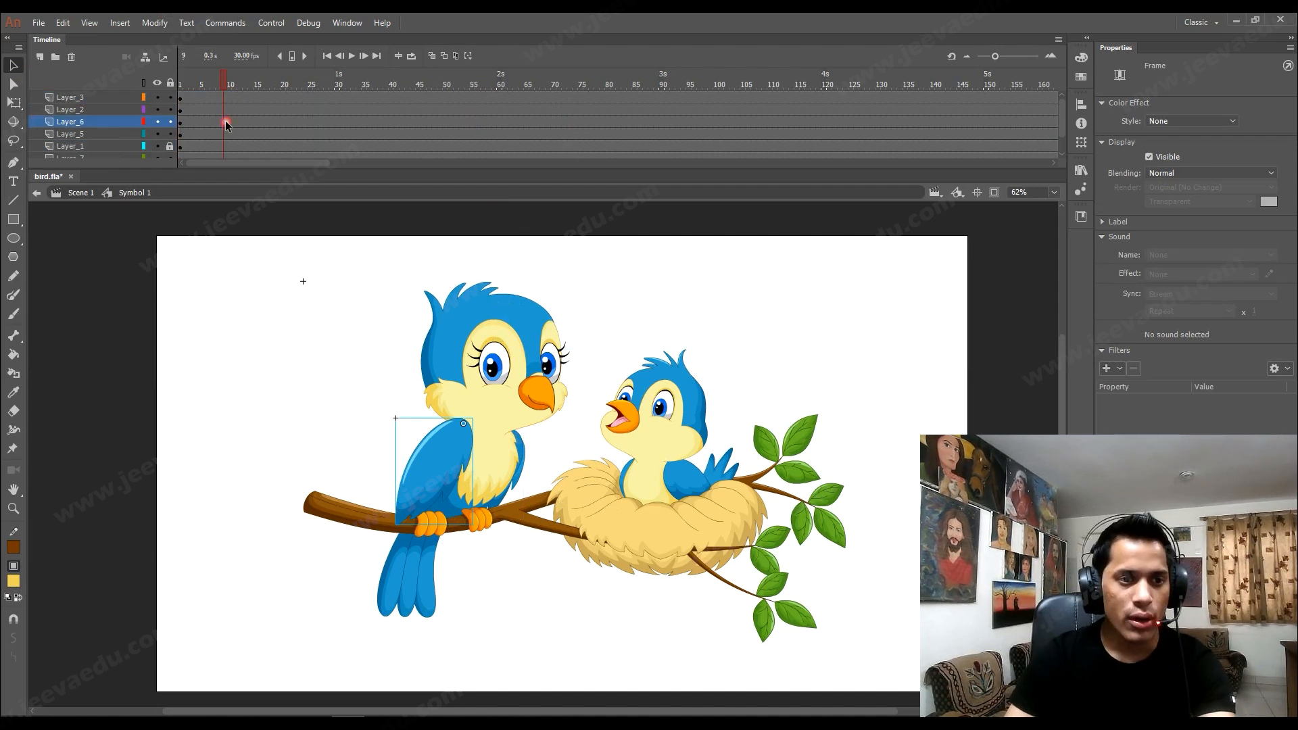
{"action": "left_click", "coordinate": [185, 87]}
{"action": "left_click", "coordinate": [195, 102]}
{"action": "left_click_drag", "start_coordinate": [197, 102], "coordinate": [191, 156]}
{"action": "key", "text": "F6"}
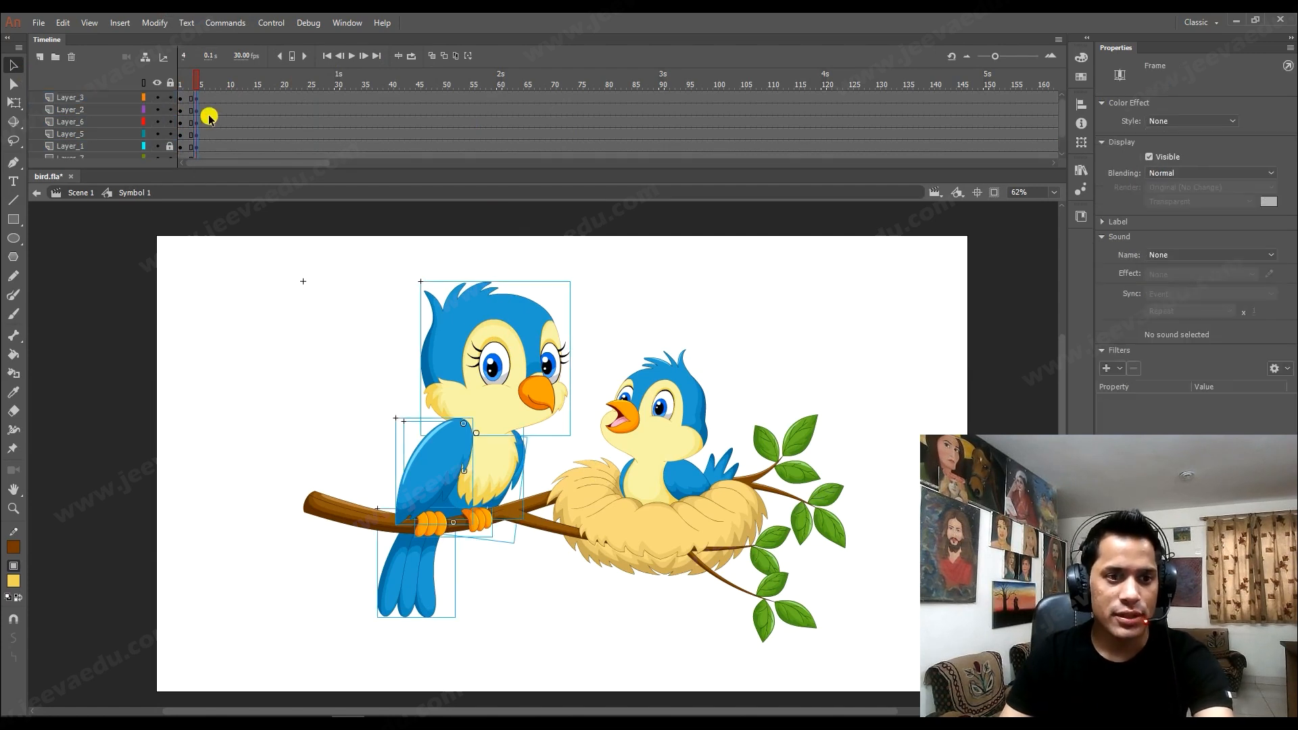
Insert keyframes on all layers at frames 8 and 16.
{"action": "left_click_drag", "start_coordinate": [219, 98], "coordinate": [214, 136]}
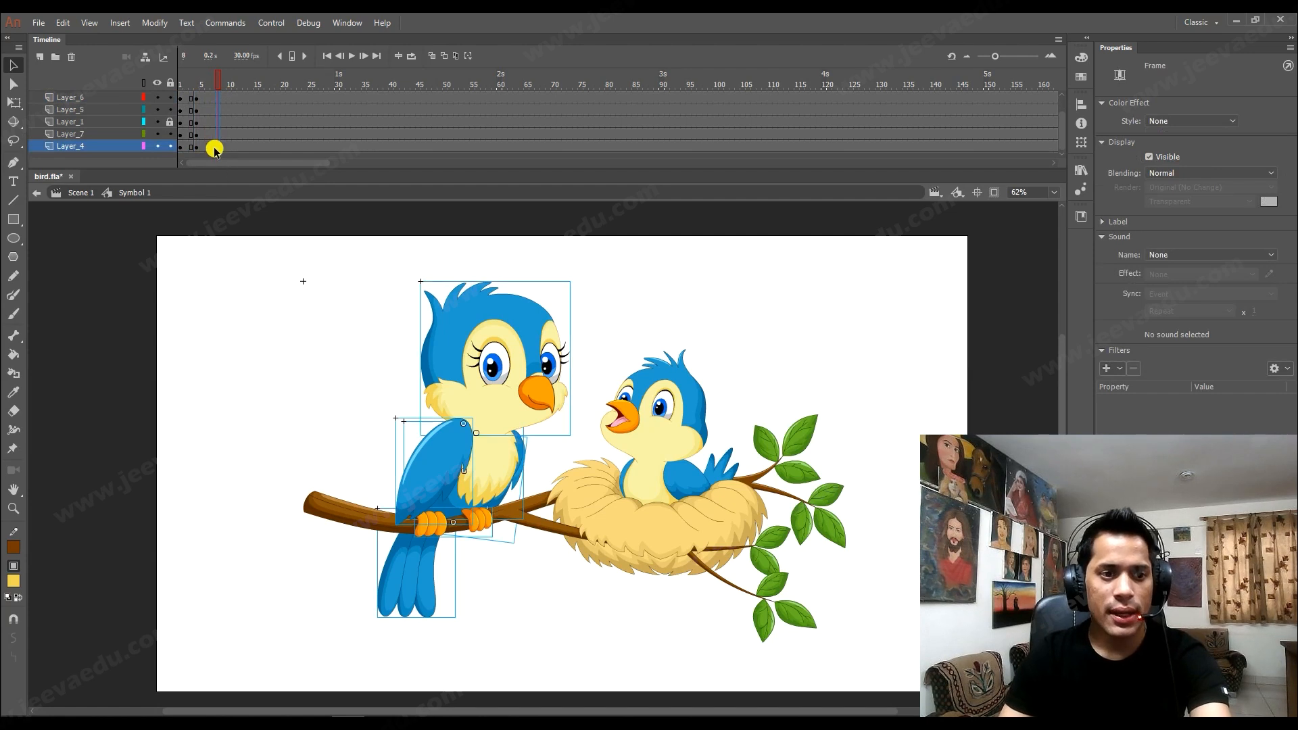
{"action": "key", "text": "F6"}
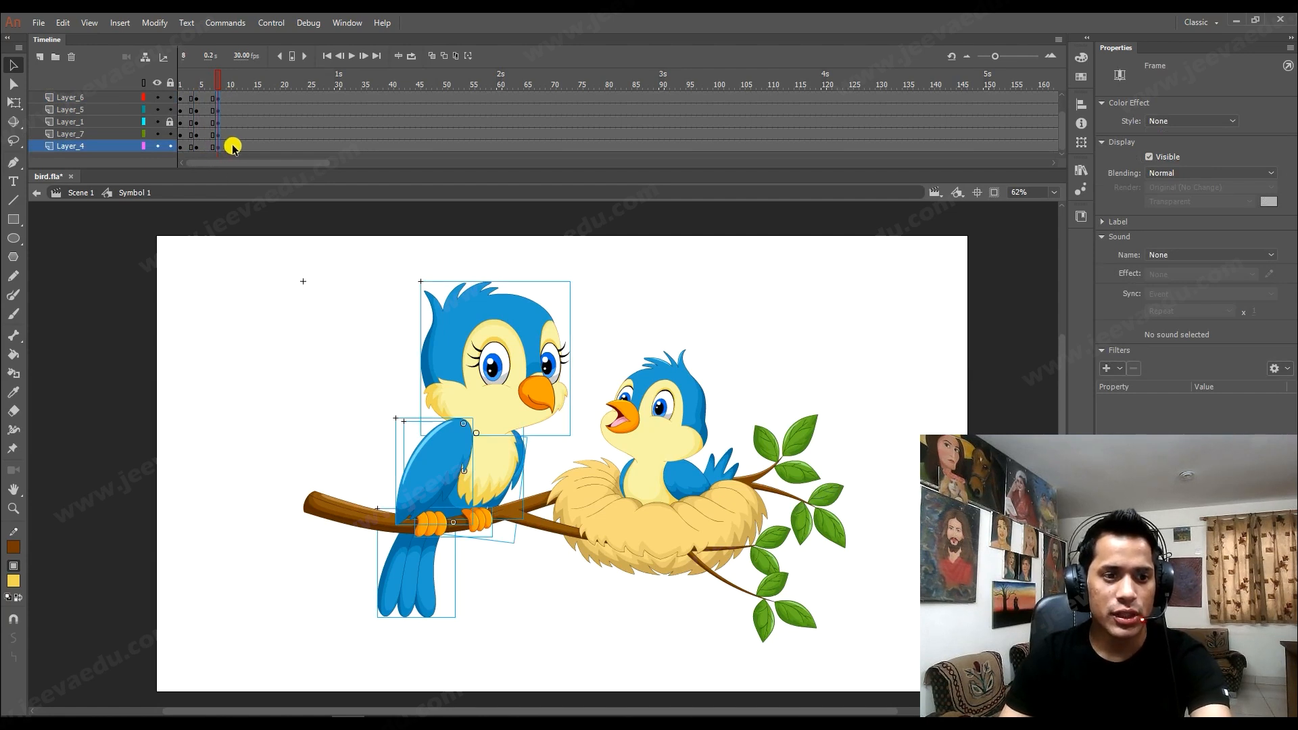
{"action": "left_click_drag", "start_coordinate": [261, 147], "coordinate": [261, 61]}
{"action": "key", "text": "F6"}
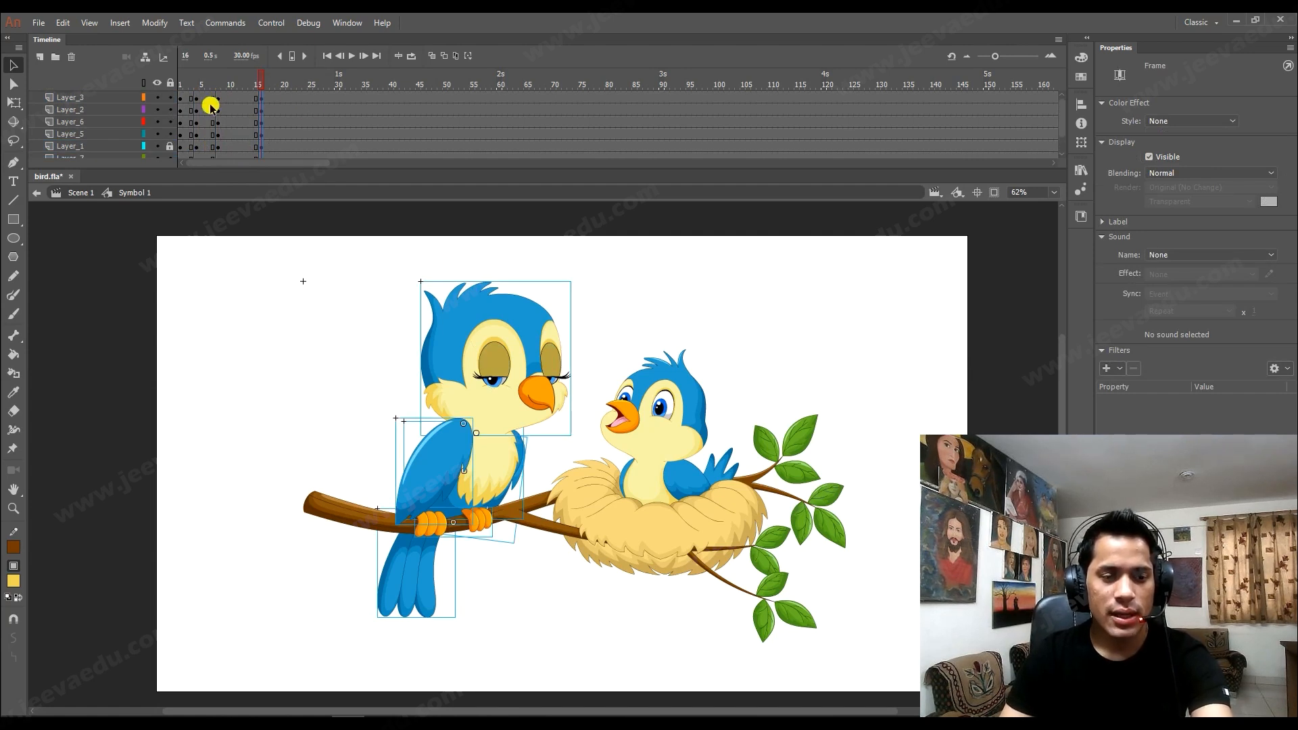
Create classic tweens between frames 4, 8 and 16 on all layers and set their ease to 99 out.
{"action": "left_click_drag", "start_coordinate": [215, 85], "coordinate": [229, 169]}
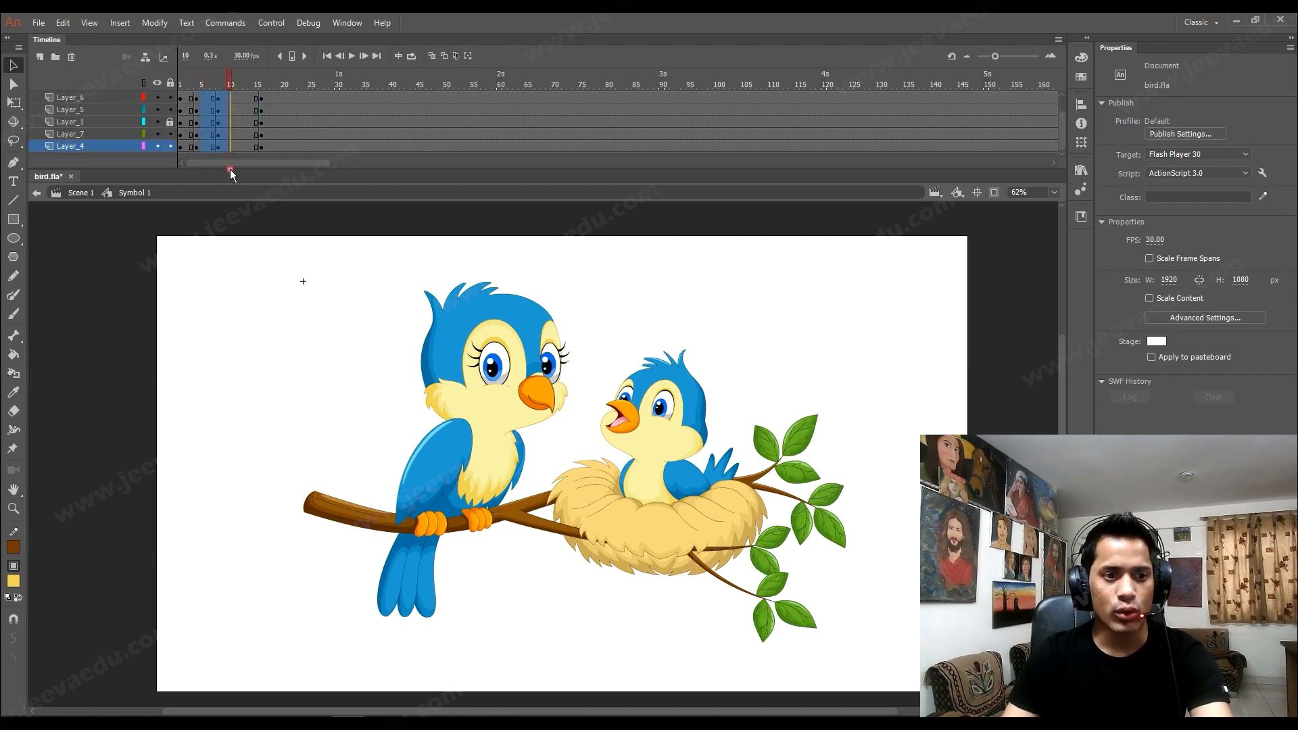
{"action": "right_click", "coordinate": [222, 129]}
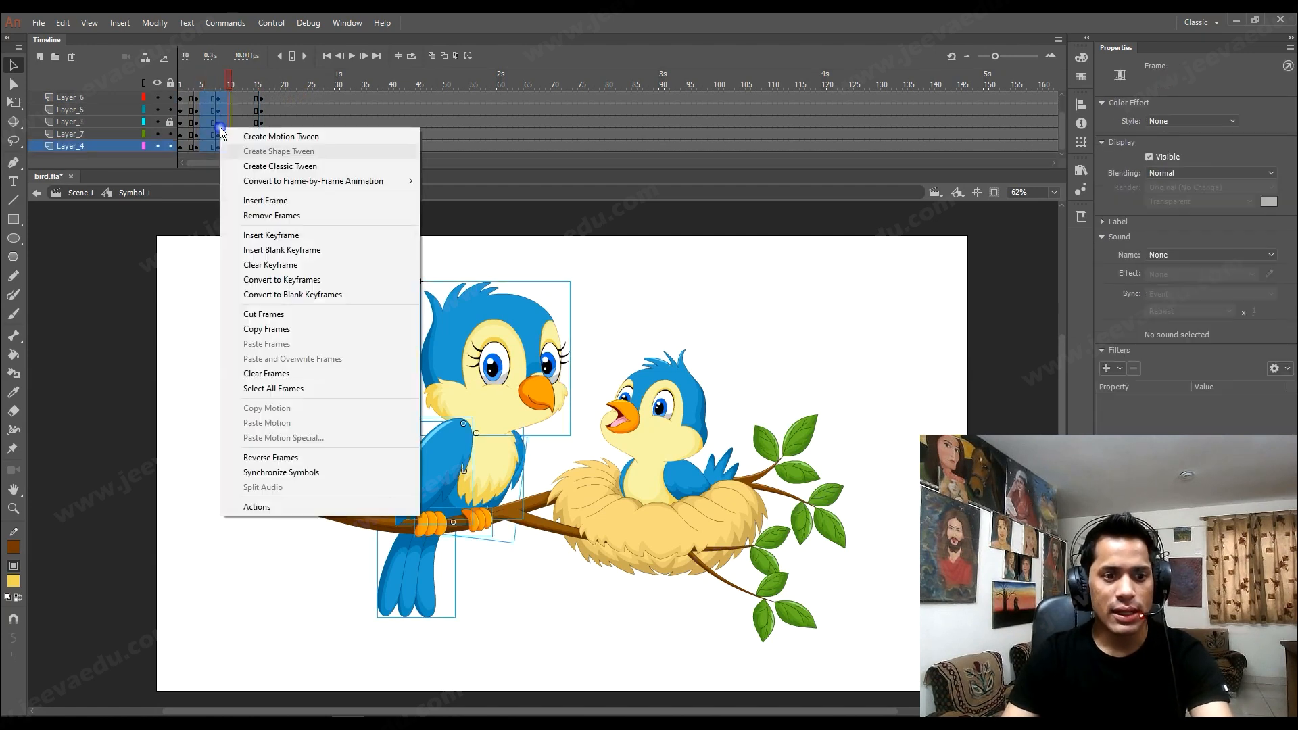
{"action": "left_click", "coordinate": [247, 172]}
{"action": "left_click", "coordinate": [234, 114]}
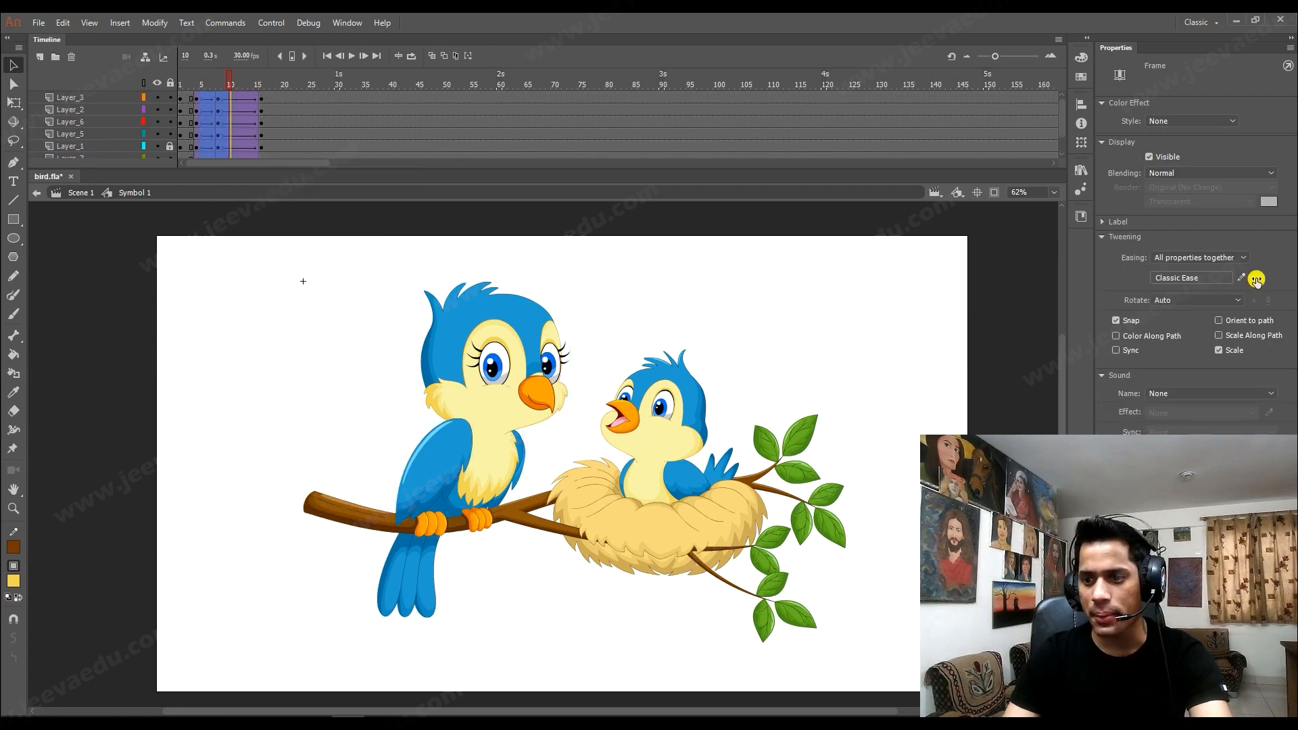
{"action": "left_click", "coordinate": [216, 81]}
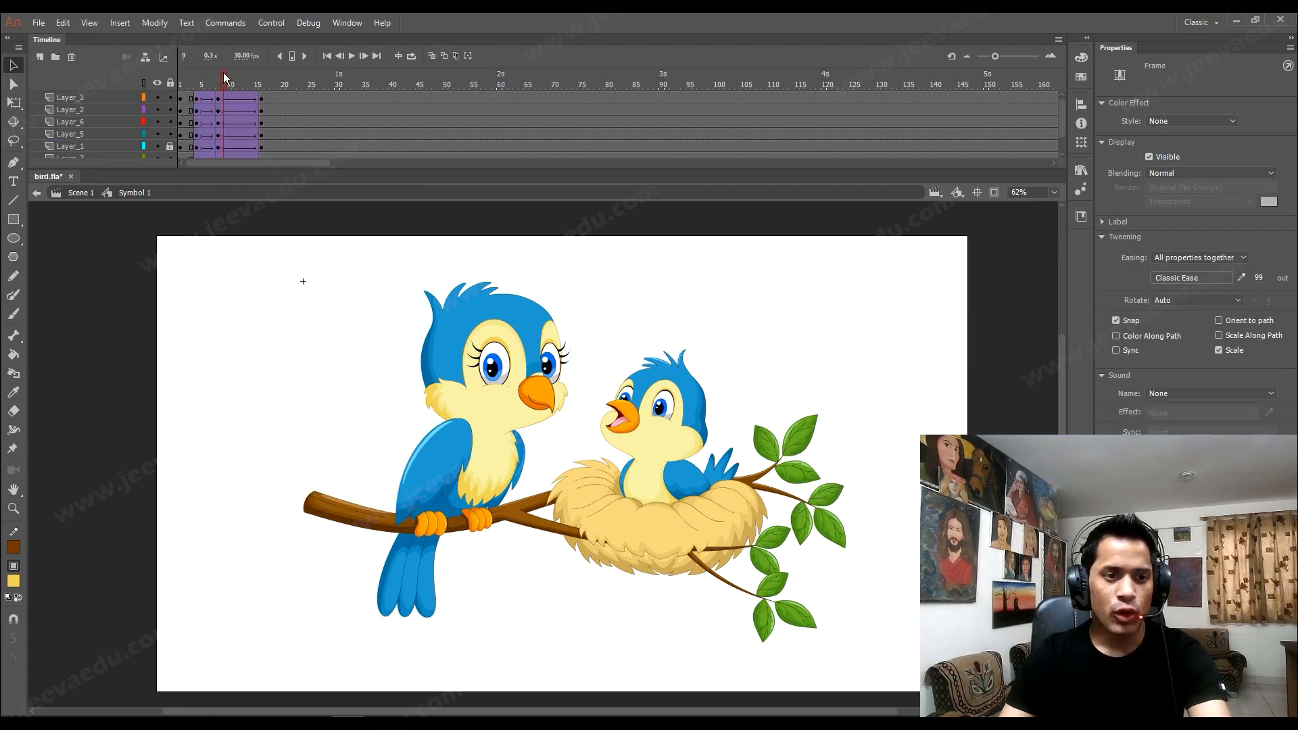
At frame 8, rotate the large bird's upper body slightly clockwise and tilt its head further toward the baby bird.
{"action": "left_click_drag", "start_coordinate": [390, 253], "coordinate": [453, 503]}
{"action": "key", "text": "ctrl+z"}
{"action": "key", "text": "q"}
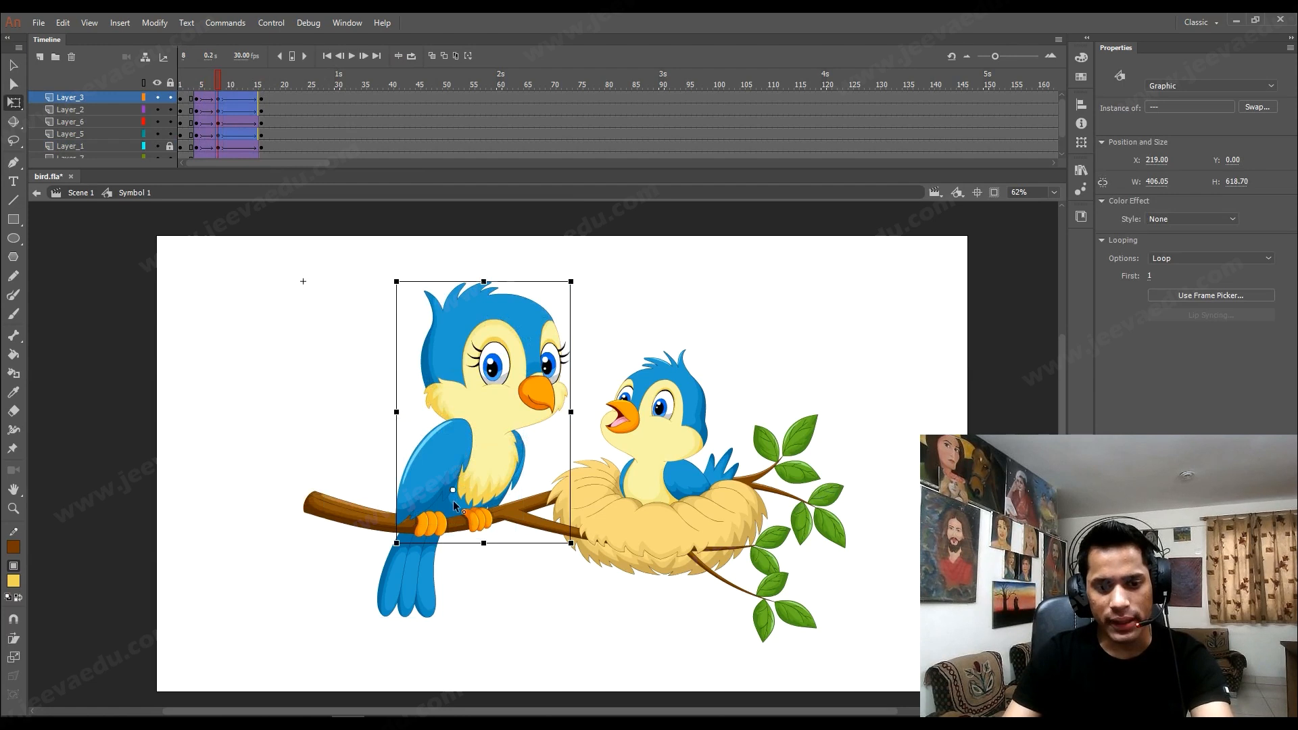
{"action": "left_click_drag", "start_coordinate": [567, 273], "coordinate": [571, 279]}
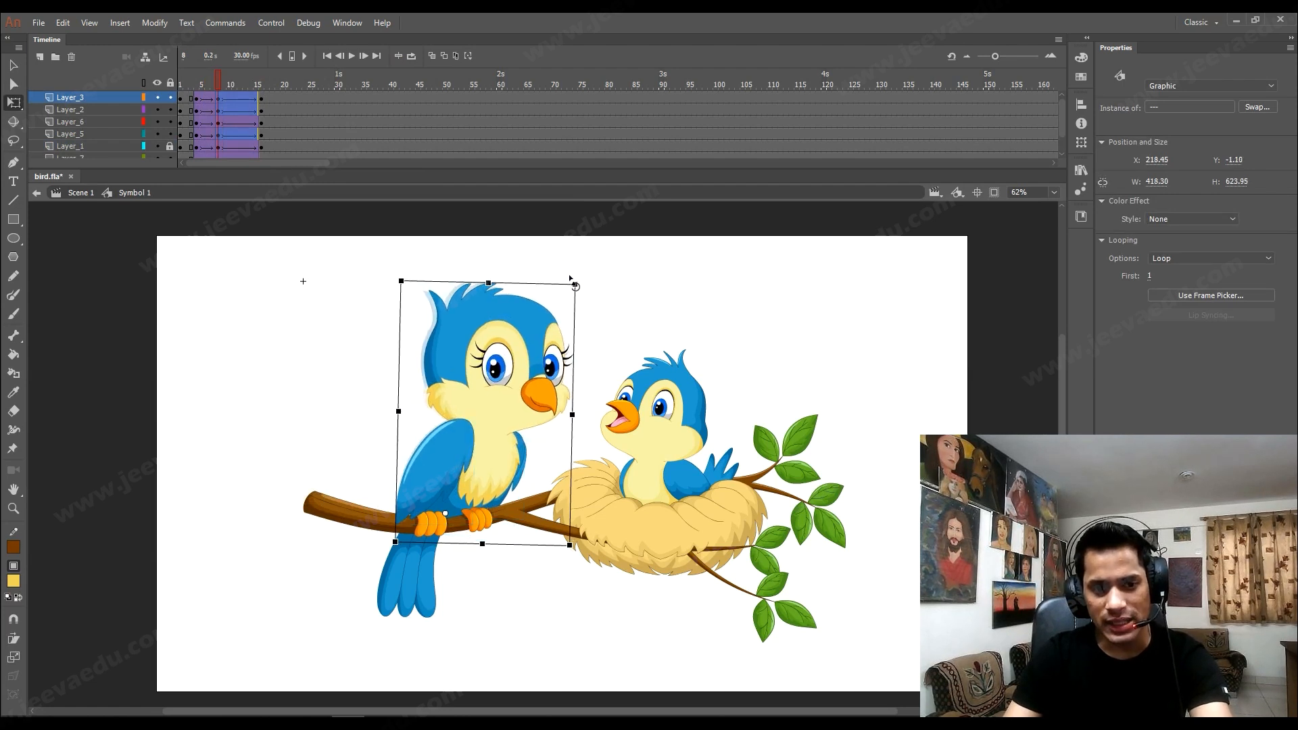
{"action": "left_click", "coordinate": [565, 265]}
{"action": "left_click", "coordinate": [511, 341]}
{"action": "left_click_drag", "start_coordinate": [579, 280], "coordinate": [589, 290]}
At frame 8, rotate the large bird's near wing and far wing slightly with Free Transform.
{"action": "left_click", "coordinate": [433, 493]}
{"action": "left_click_drag", "start_coordinate": [396, 538], "coordinate": [395, 534]}
{"action": "left_click", "coordinate": [517, 488]}
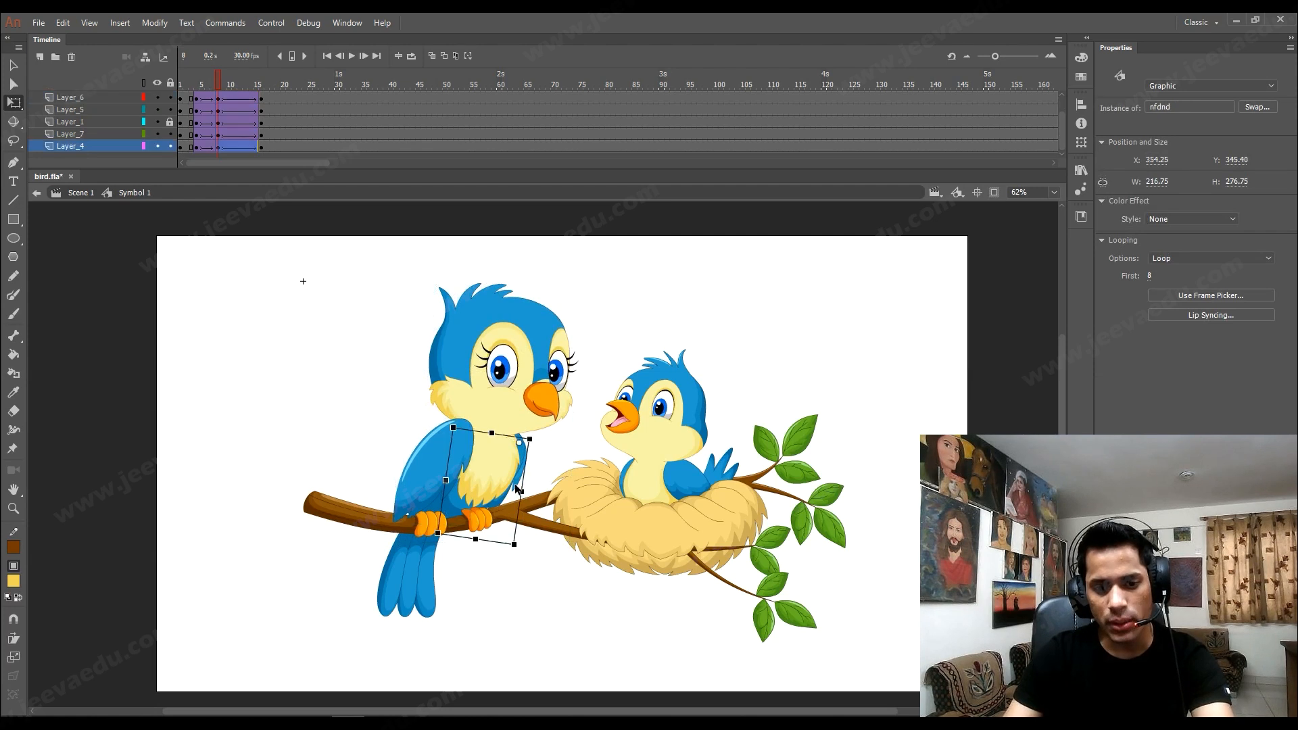
{"action": "left_click_drag", "start_coordinate": [521, 556], "coordinate": [528, 563]}
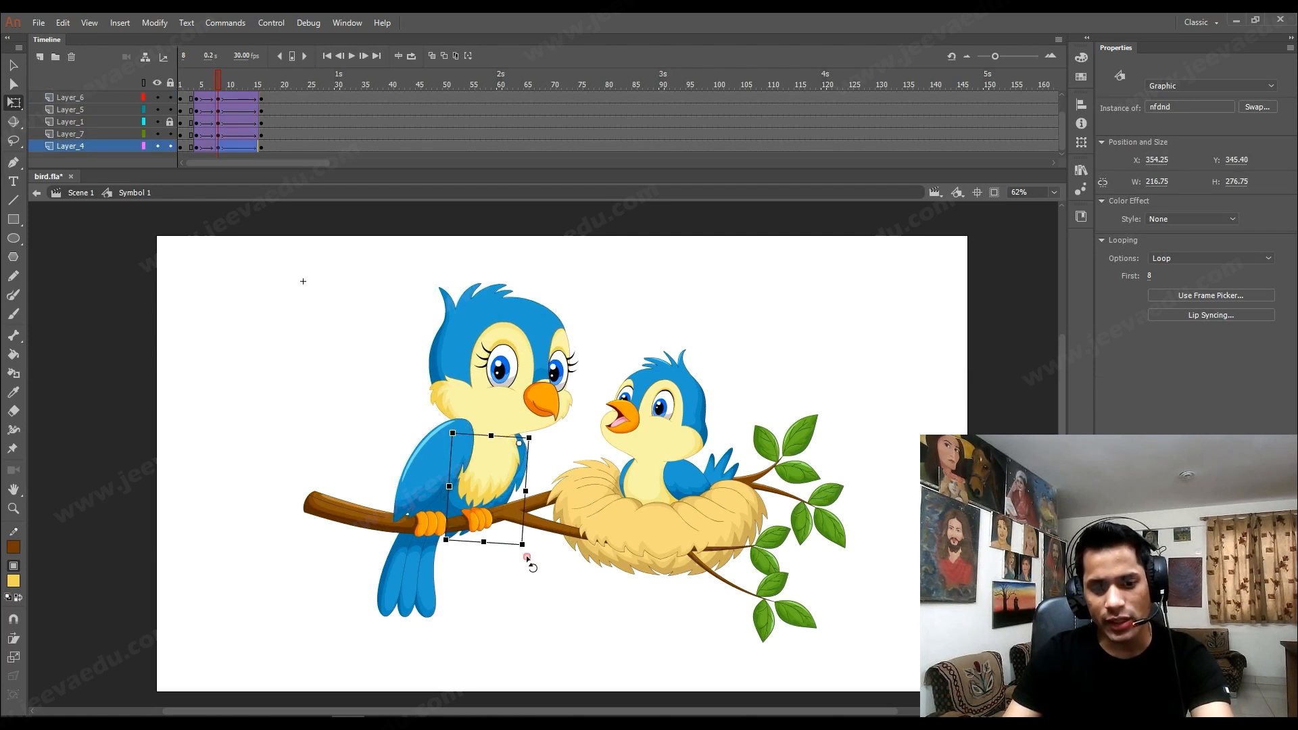
At frame 8, swing the large bird's tail slightly toward the nest and readjust the near wing's angle.
{"action": "left_click", "coordinate": [422, 589]}
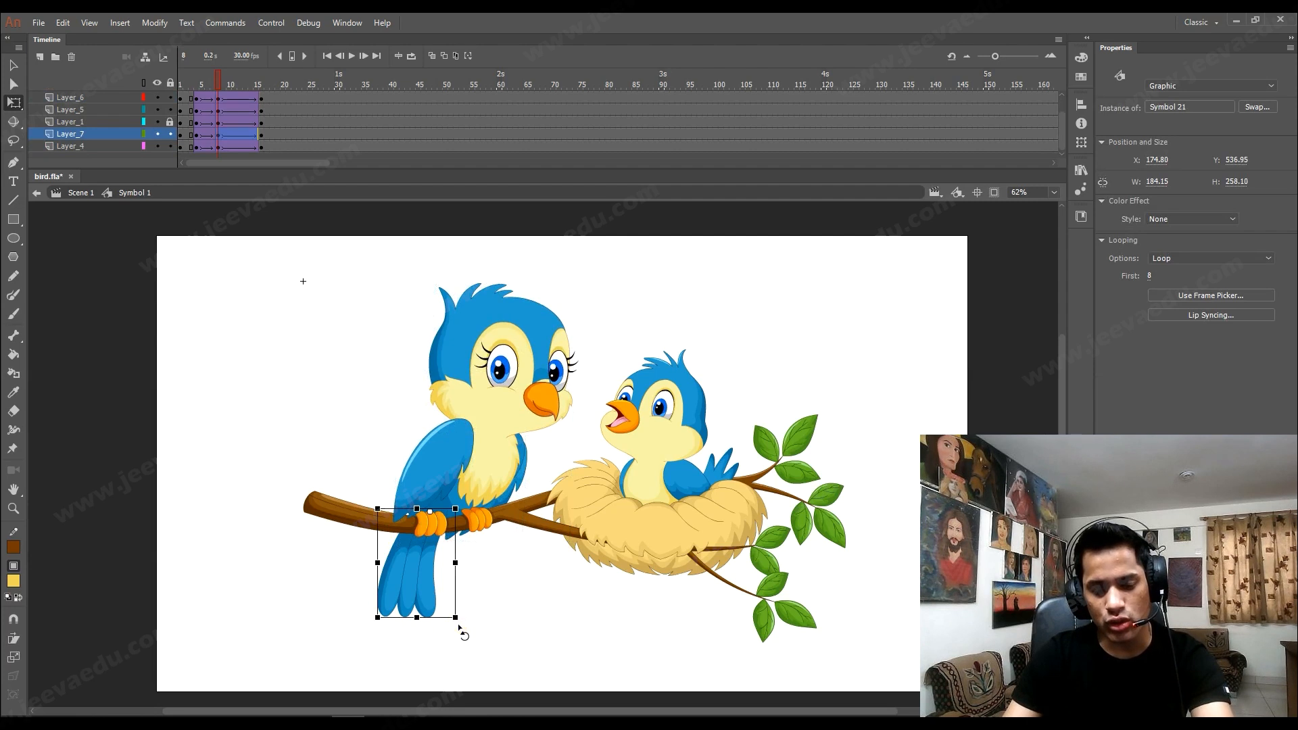
{"action": "left_click_drag", "start_coordinate": [459, 628], "coordinate": [465, 631]}
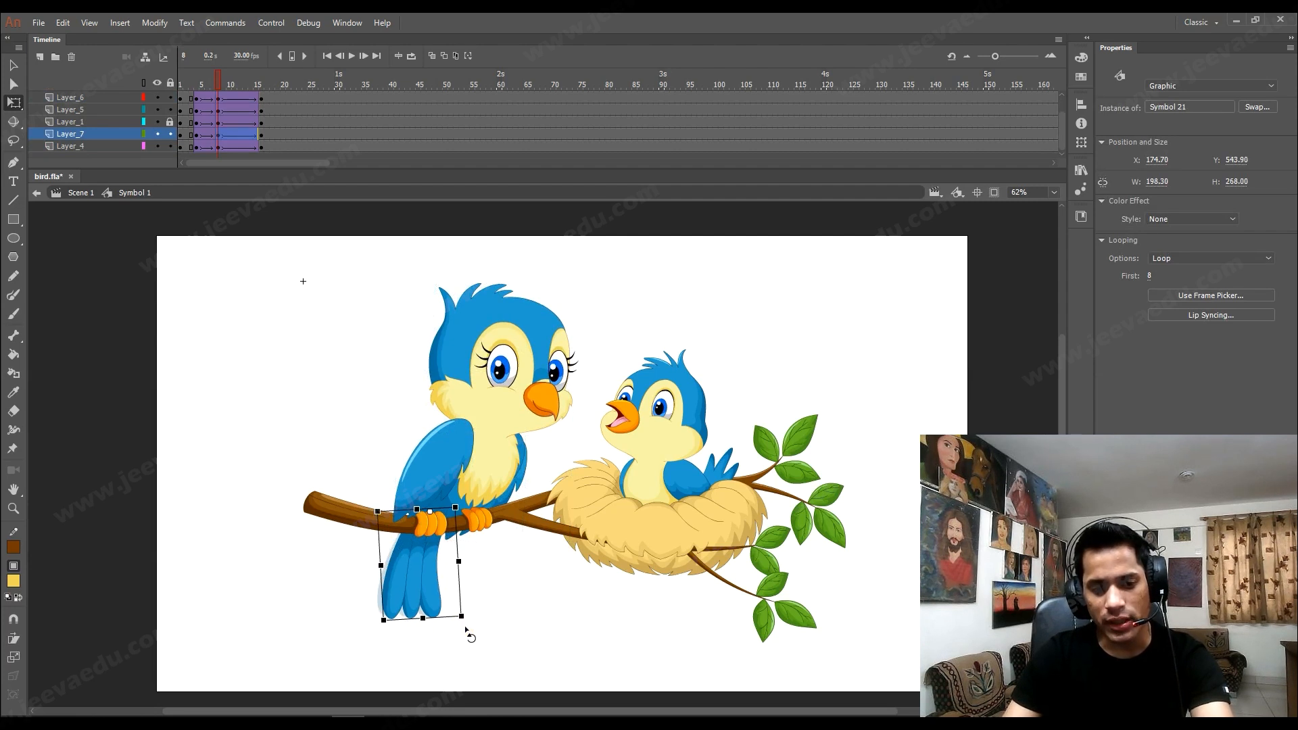
{"action": "left_click", "coordinate": [202, 80]}
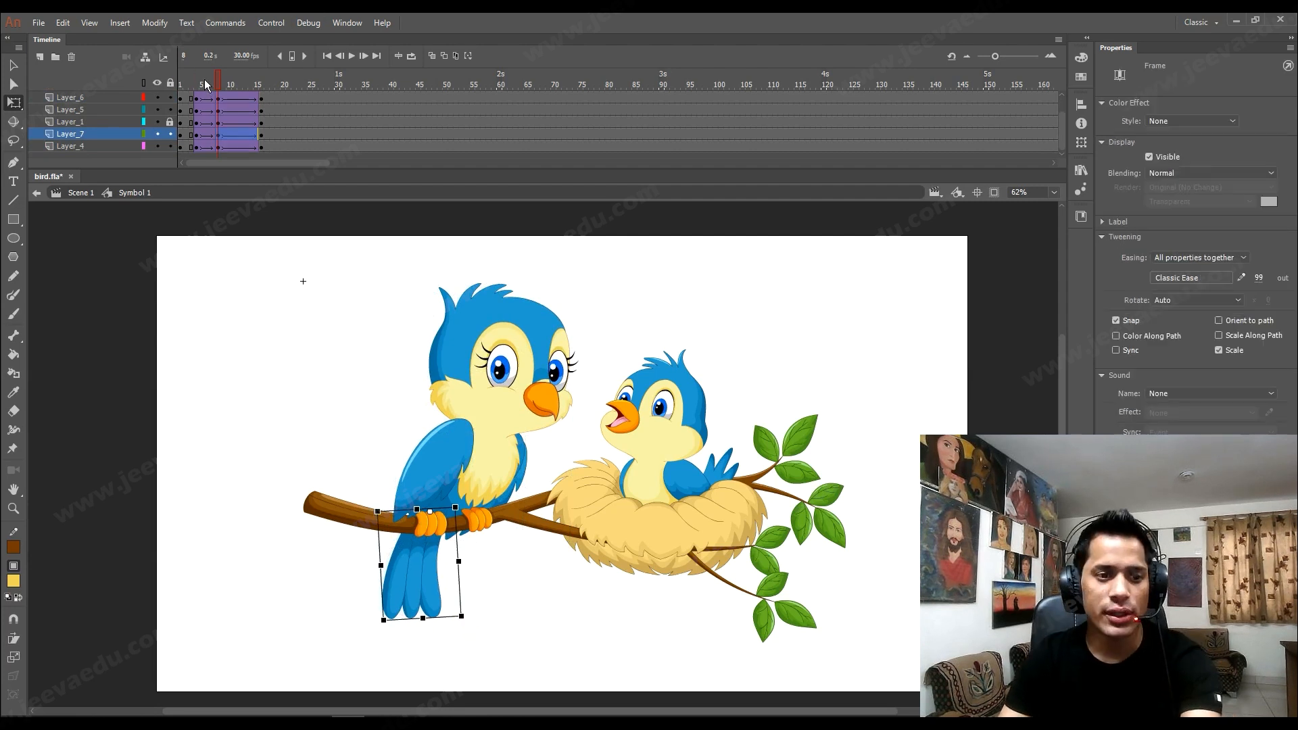
{"action": "left_click_drag", "start_coordinate": [201, 78], "coordinate": [212, 103]}
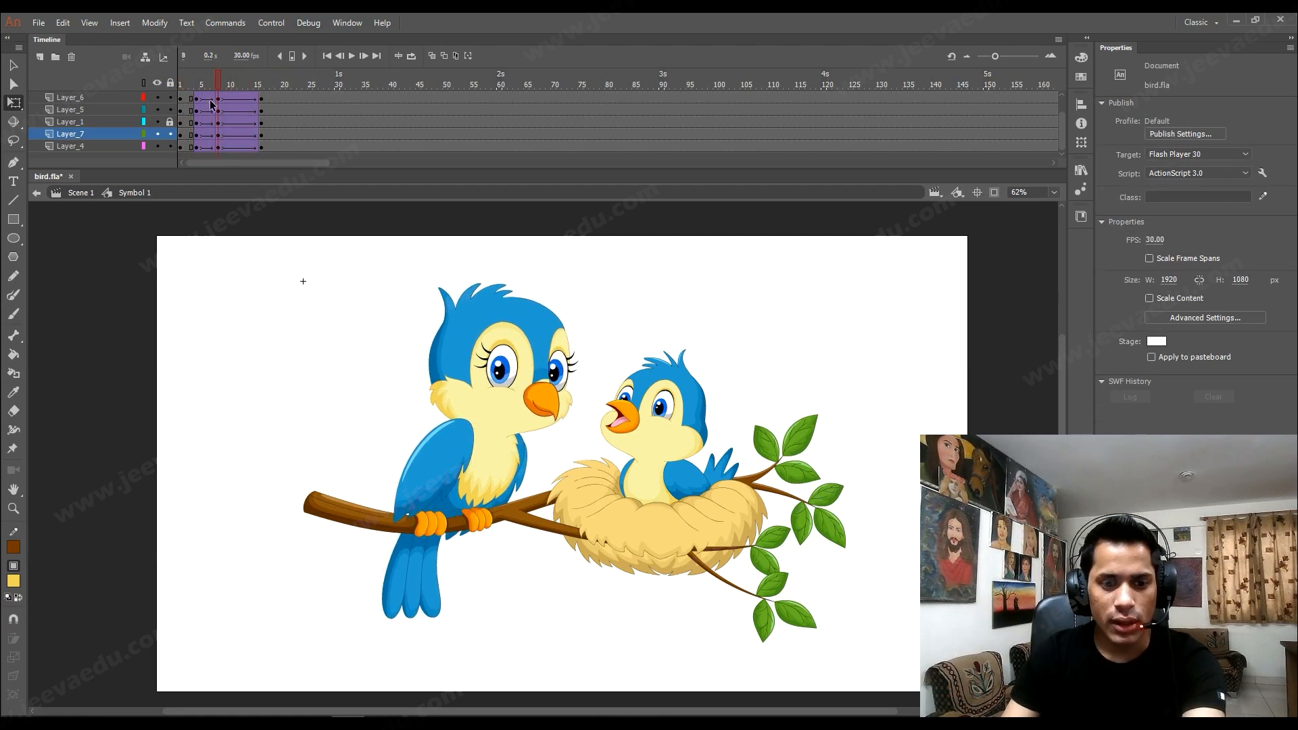
{"action": "left_click", "coordinate": [461, 466]}
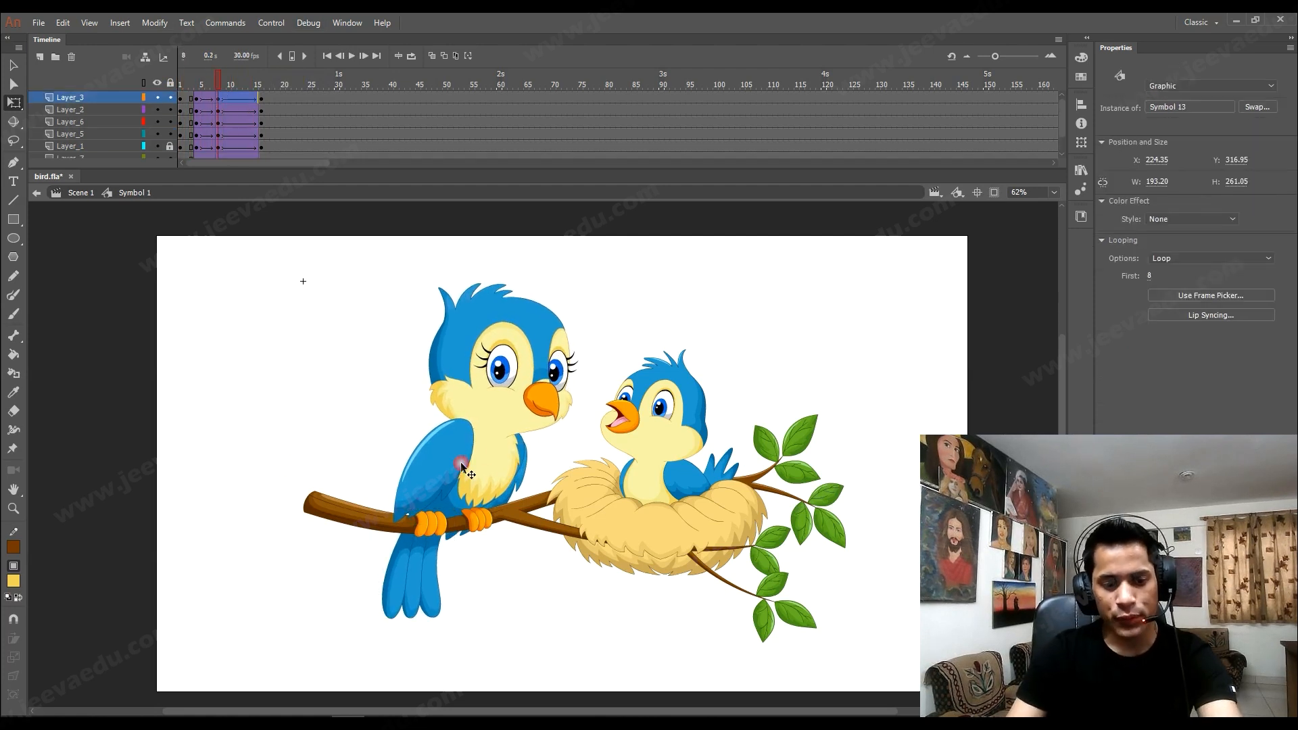
{"action": "left_click_drag", "start_coordinate": [390, 536], "coordinate": [388, 534]}
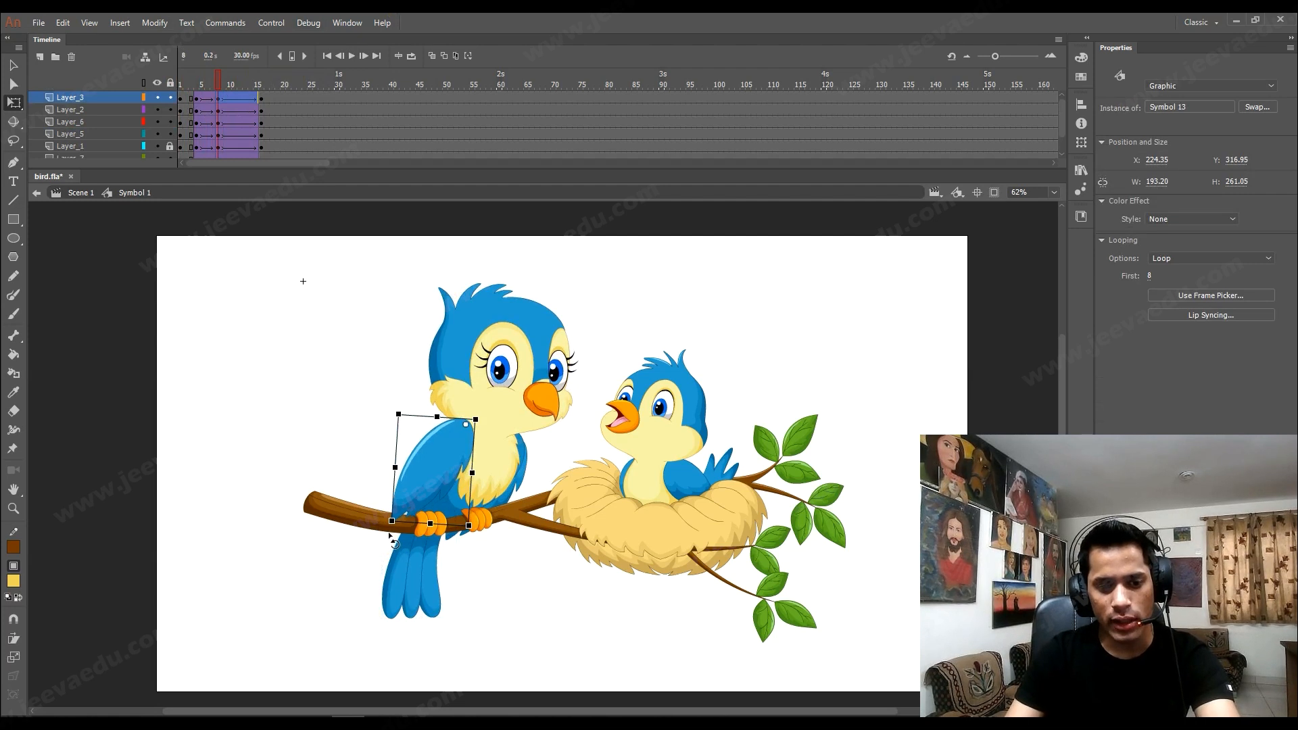
Go to frame 16 and lock Layer_6, which holds the large bird's feet.
{"action": "left_click_drag", "start_coordinate": [228, 78], "coordinate": [261, 99]}
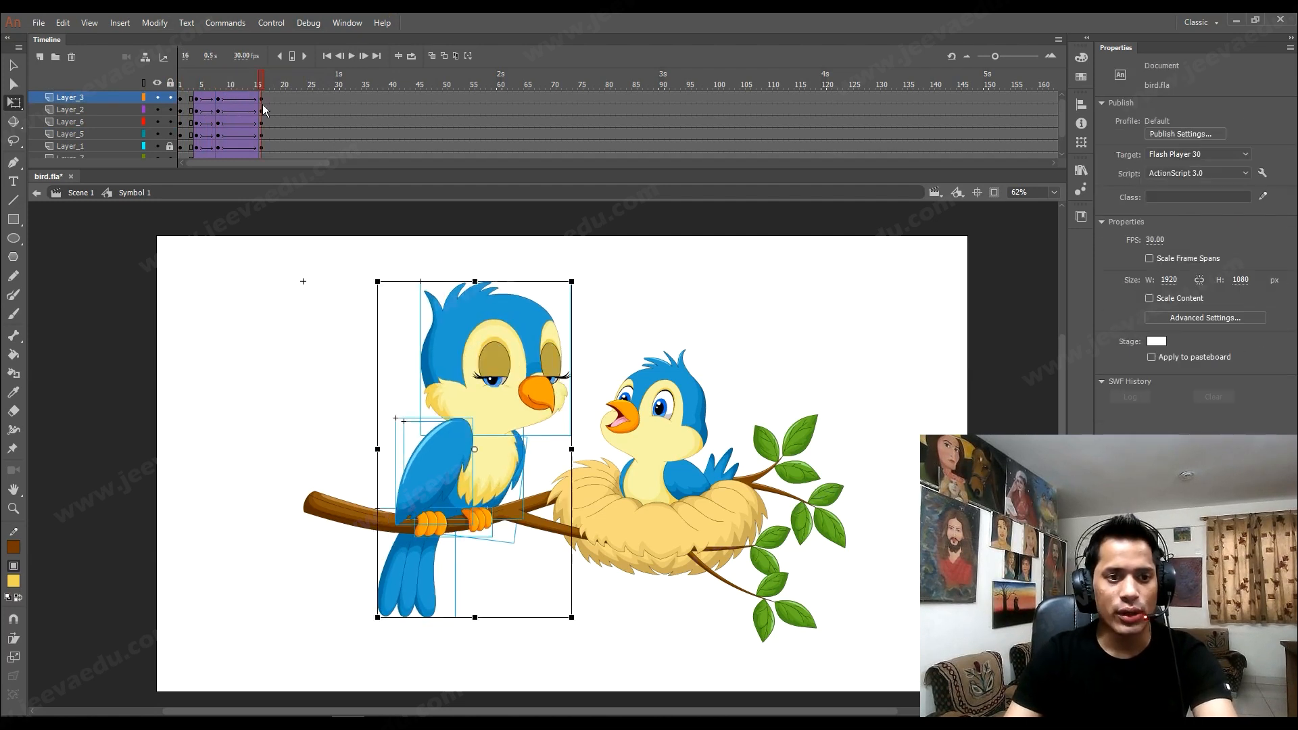
{"action": "left_click_drag", "start_coordinate": [381, 278], "coordinate": [566, 488]}
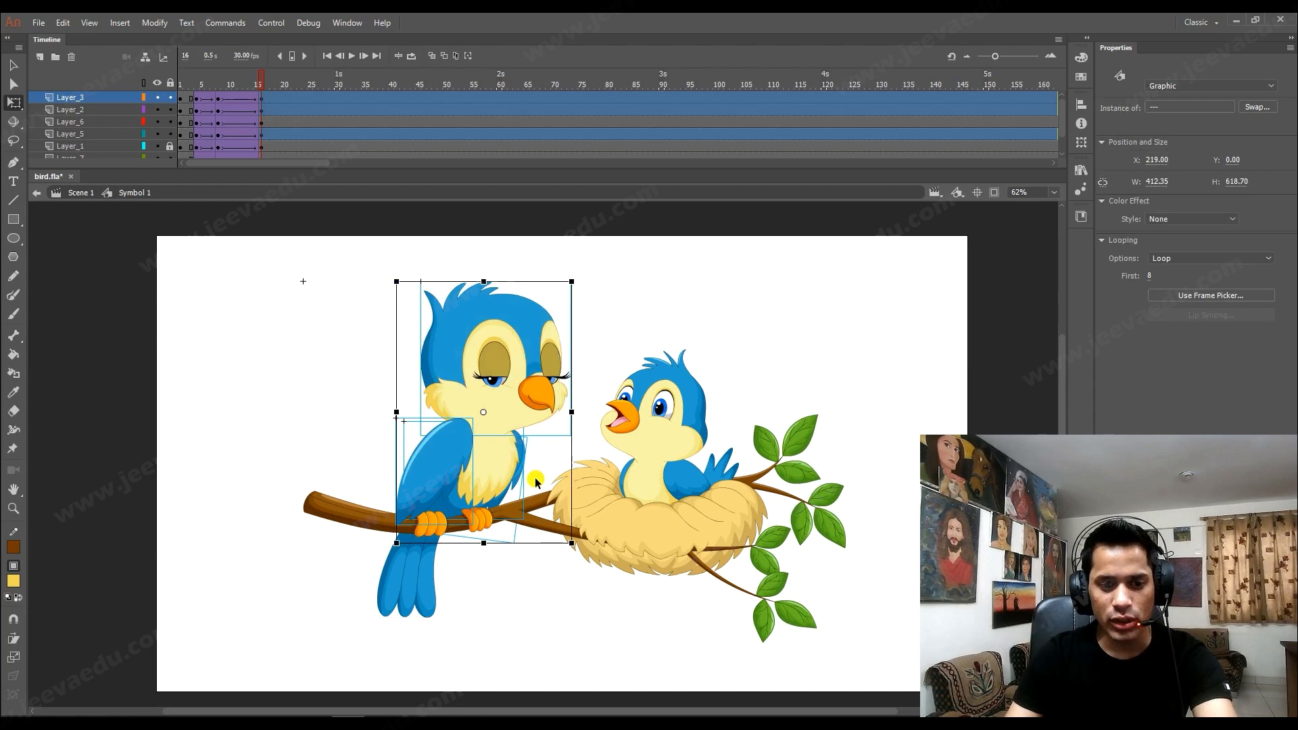
{"action": "left_click", "coordinate": [480, 543]}
{"action": "left_click", "coordinate": [451, 529]}
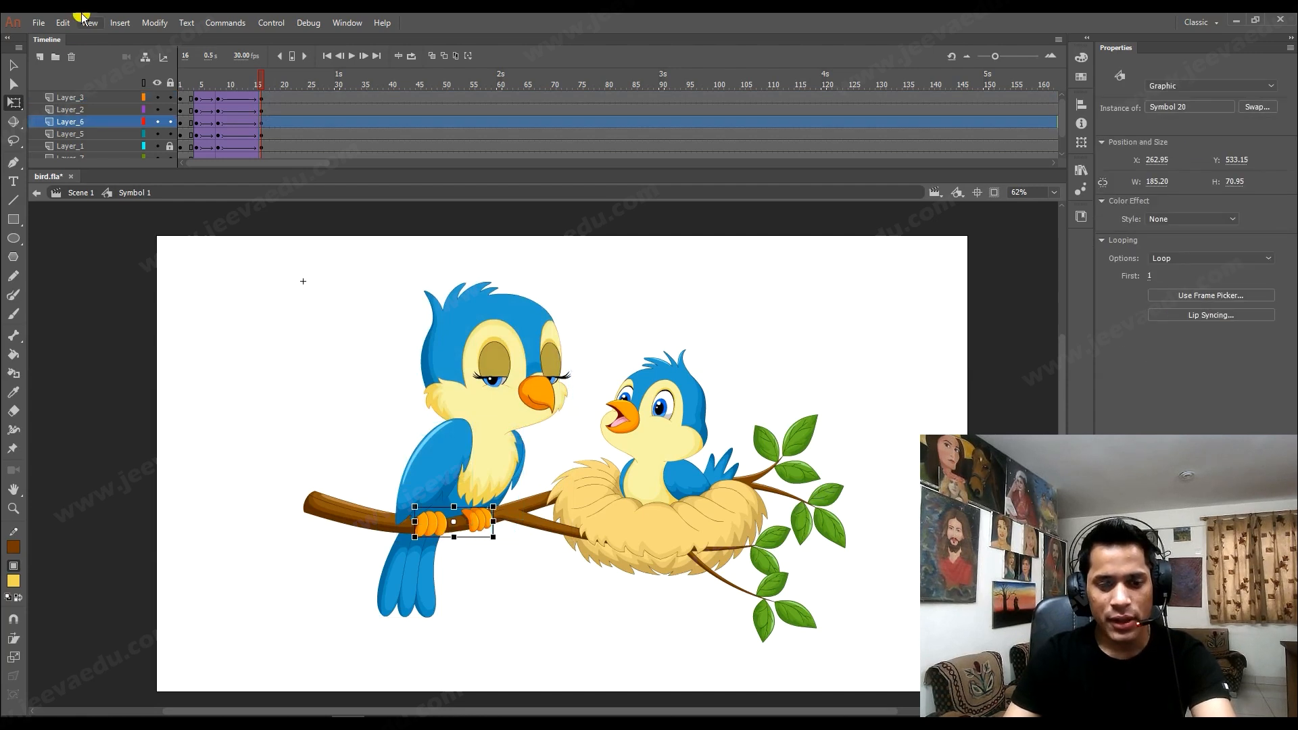
{"action": "left_click", "coordinate": [170, 122]}
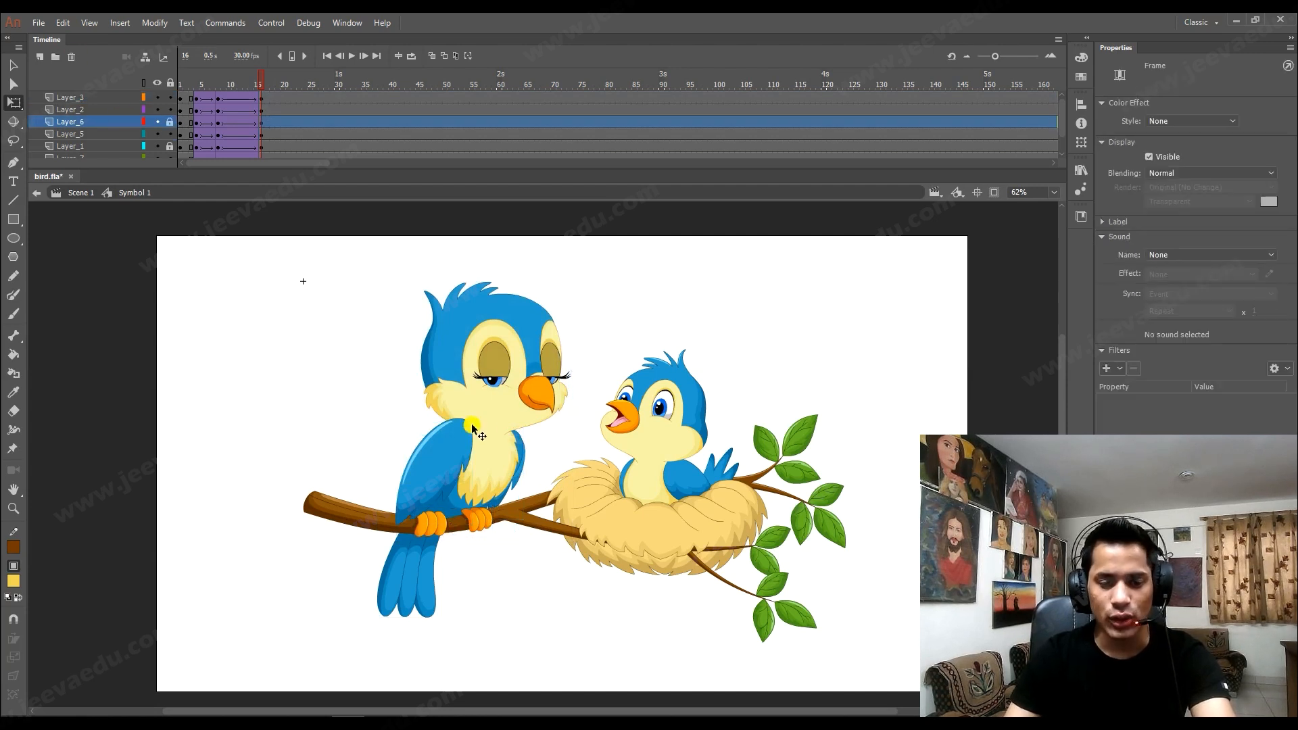
At frame 16, rotate the large bird's upper body counterclockwise about its feet, away from the baby bird, and play the animation.
{"action": "left_click_drag", "start_coordinate": [401, 282], "coordinate": [536, 466]}
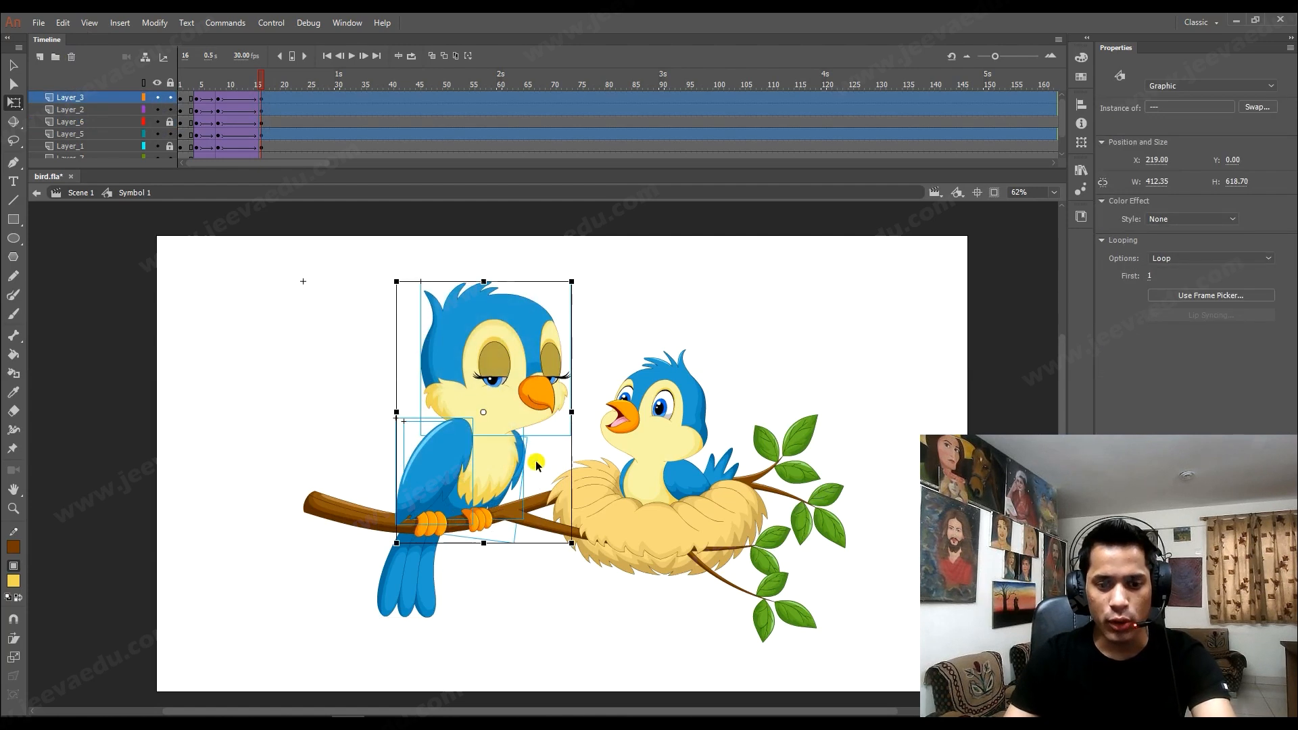
{"action": "left_click_drag", "start_coordinate": [483, 412], "coordinate": [448, 517]}
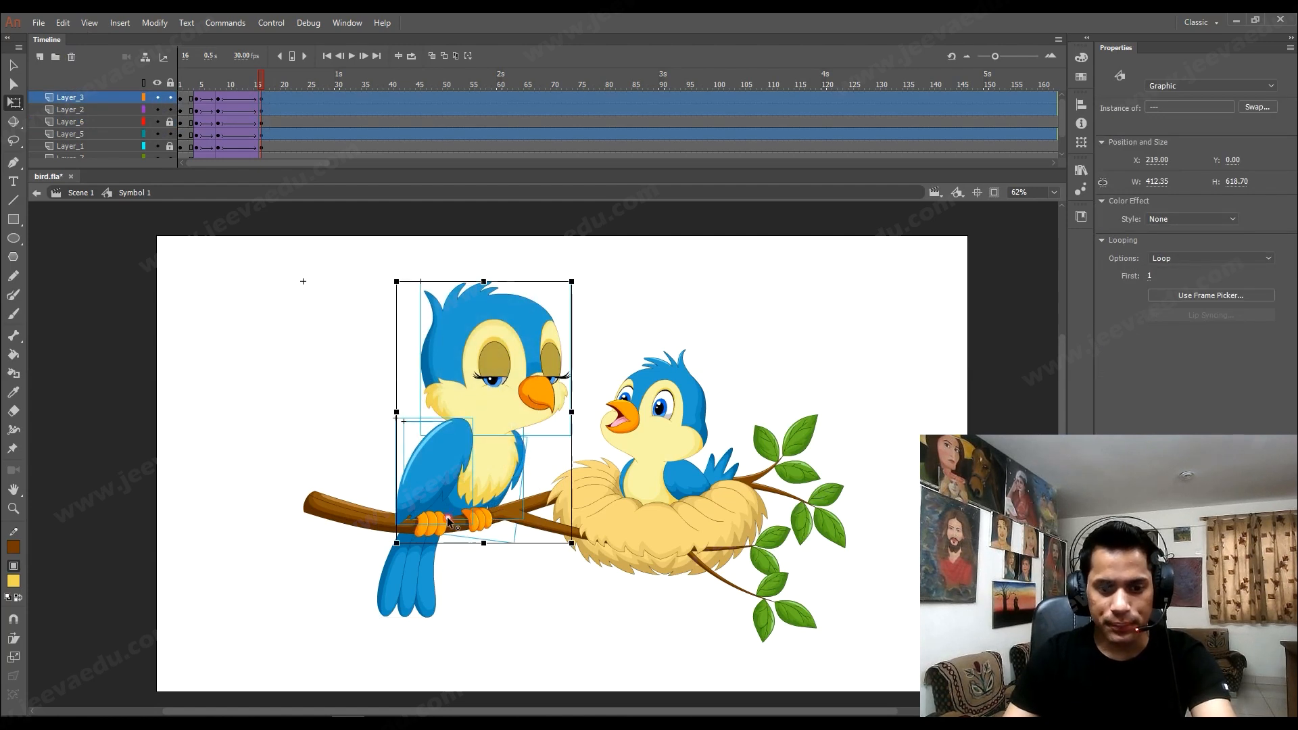
{"action": "left_click_drag", "start_coordinate": [579, 282], "coordinate": [559, 276]}
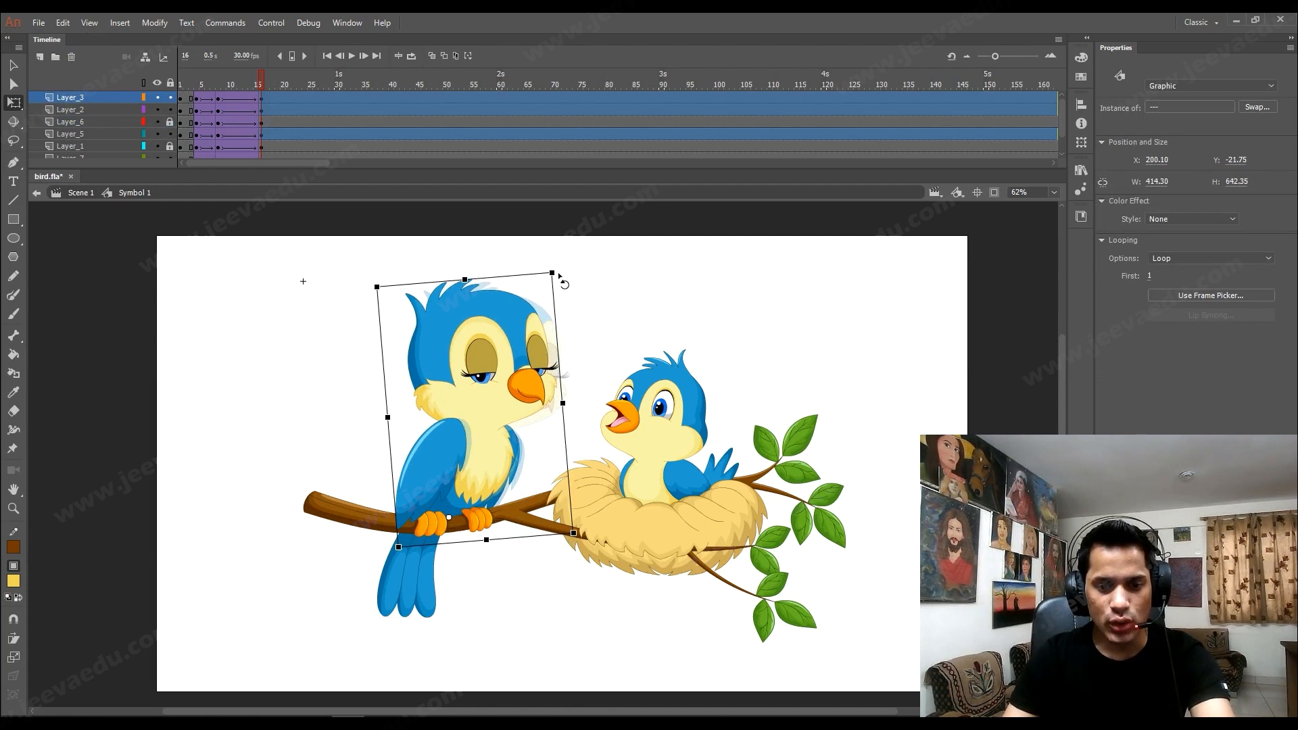
{"action": "left_click_drag", "start_coordinate": [560, 276], "coordinate": [549, 263]}
{"action": "key", "text": "Return"}
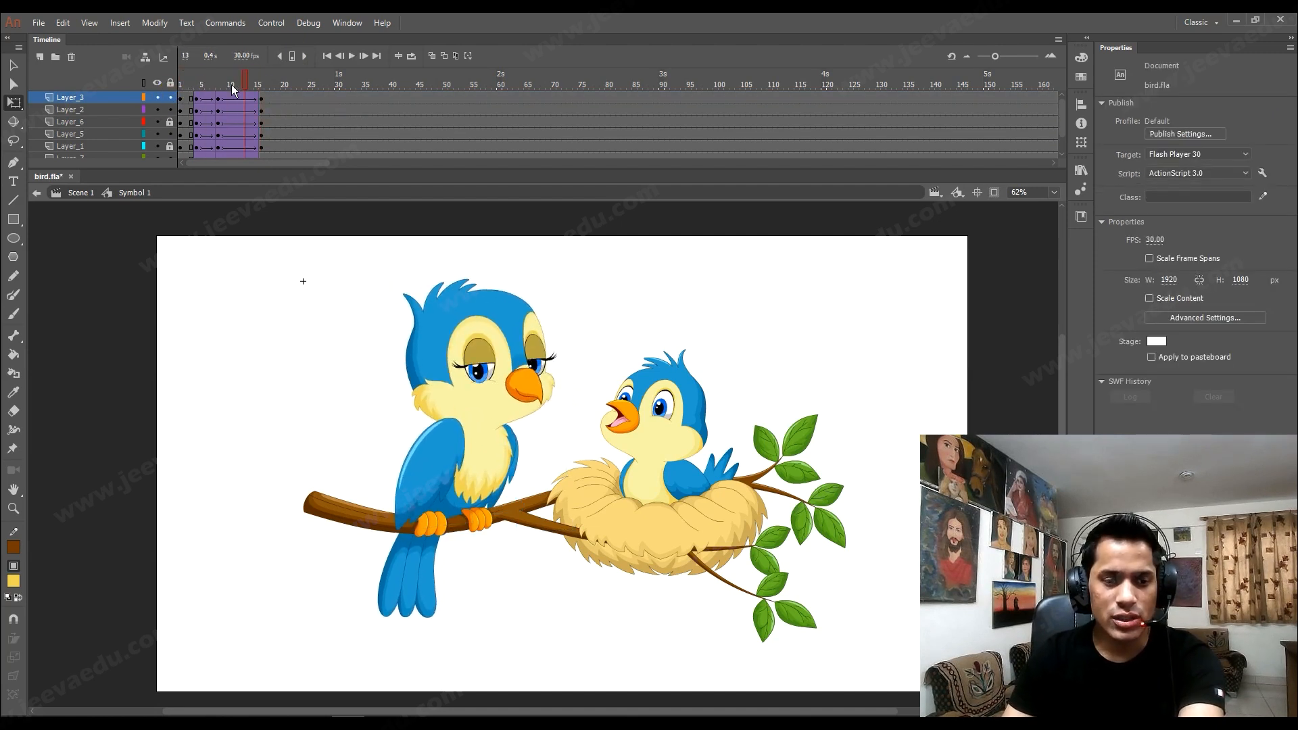
Remove one frame between the keyframes at frames 4 and 8 on all layers.
{"action": "left_click_drag", "start_coordinate": [217, 86], "coordinate": [208, 85]}
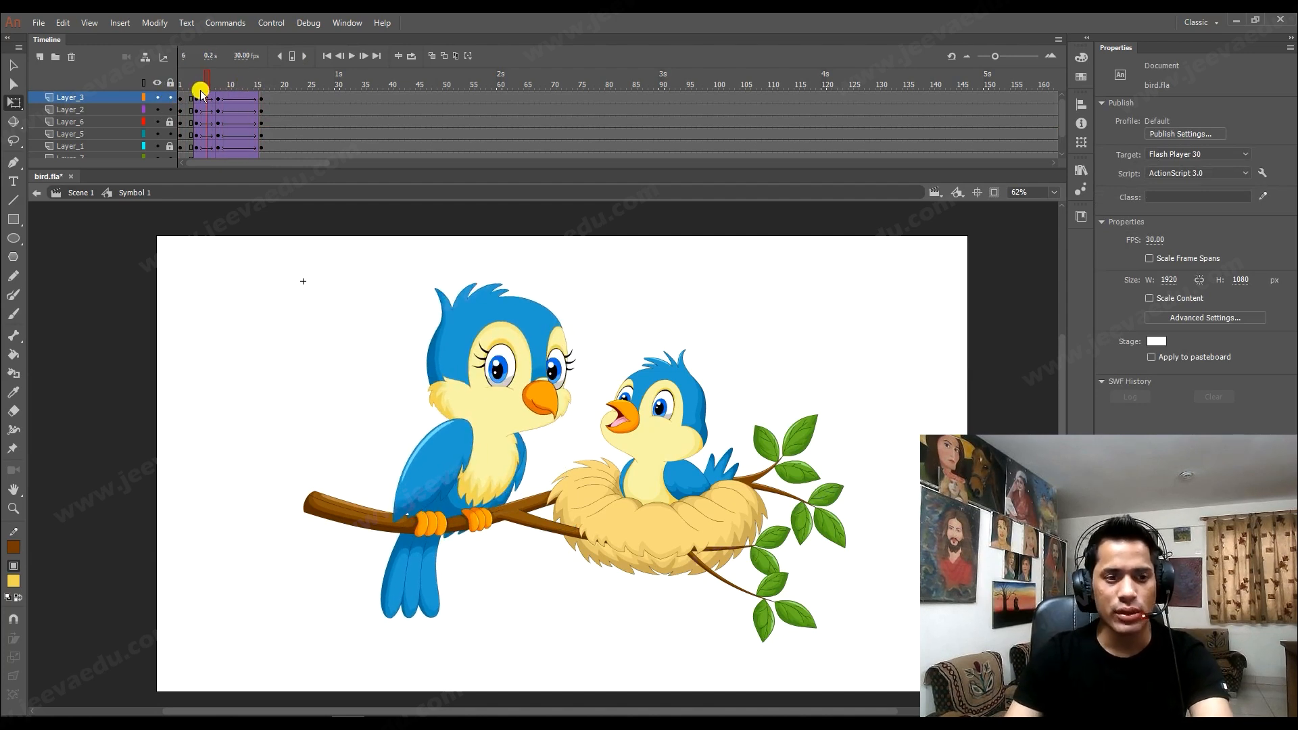
{"action": "left_click", "coordinate": [202, 85]}
{"action": "key", "text": "shift+F5"}
Select all frames in Symbol 1, synchronize their symbols, and play back the animation.
{"action": "left_click_drag", "start_coordinate": [203, 85], "coordinate": [212, 98]}
{"action": "right_click", "coordinate": [212, 99]}
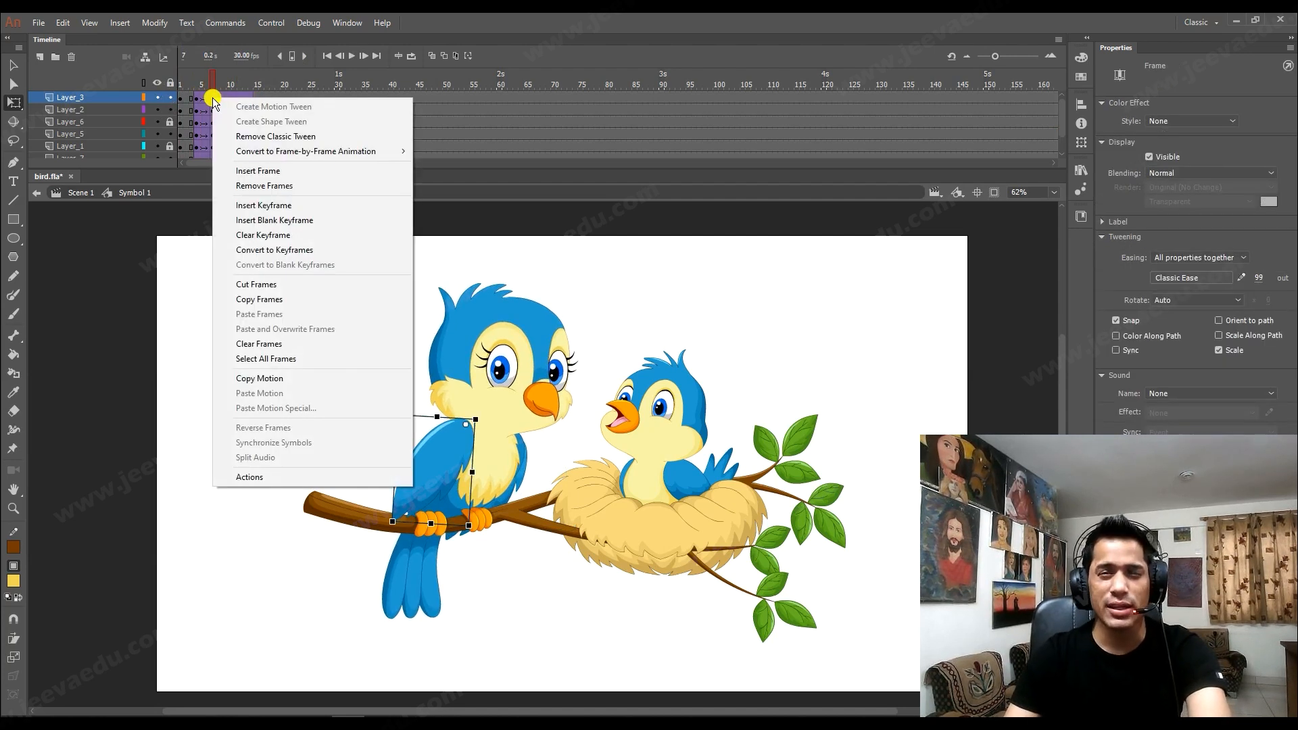
{"action": "left_click", "coordinate": [262, 359]}
{"action": "right_click", "coordinate": [225, 112]}
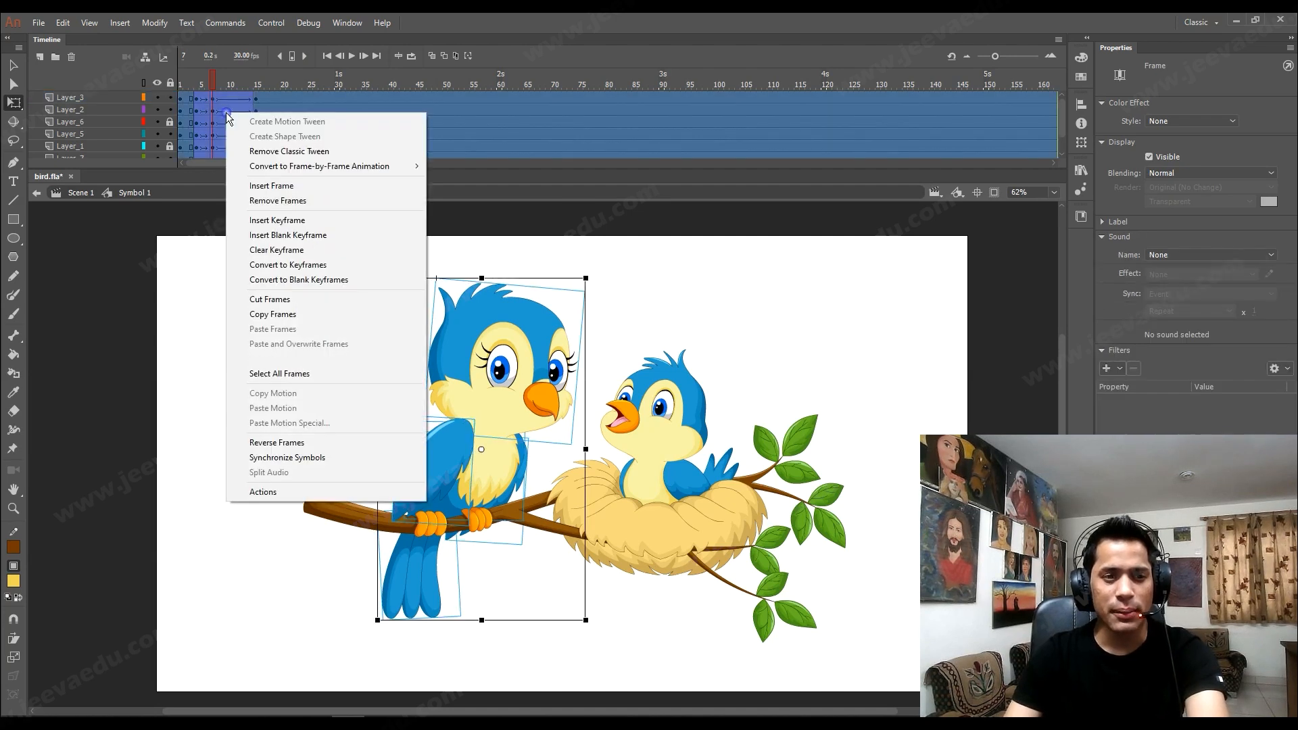
{"action": "left_click", "coordinate": [298, 459]}
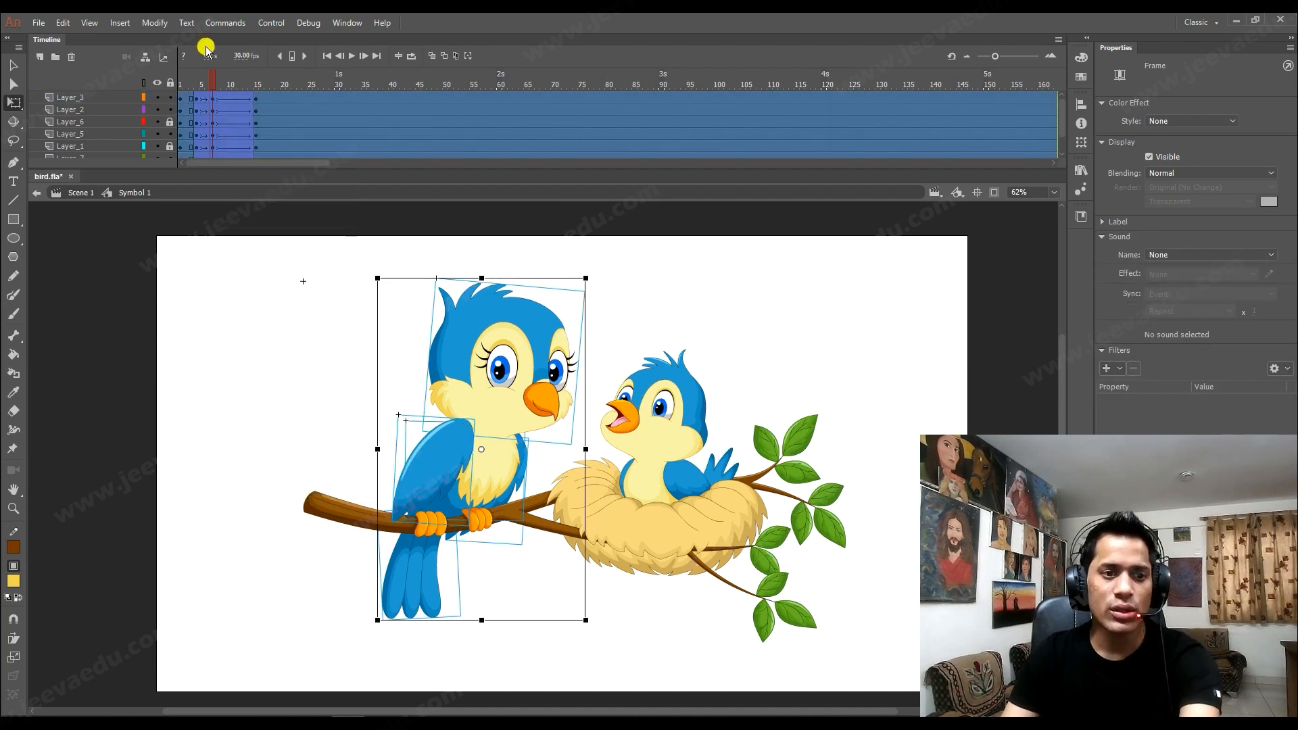
{"action": "left_click", "coordinate": [215, 75]}
{"action": "key", "text": "Return"}
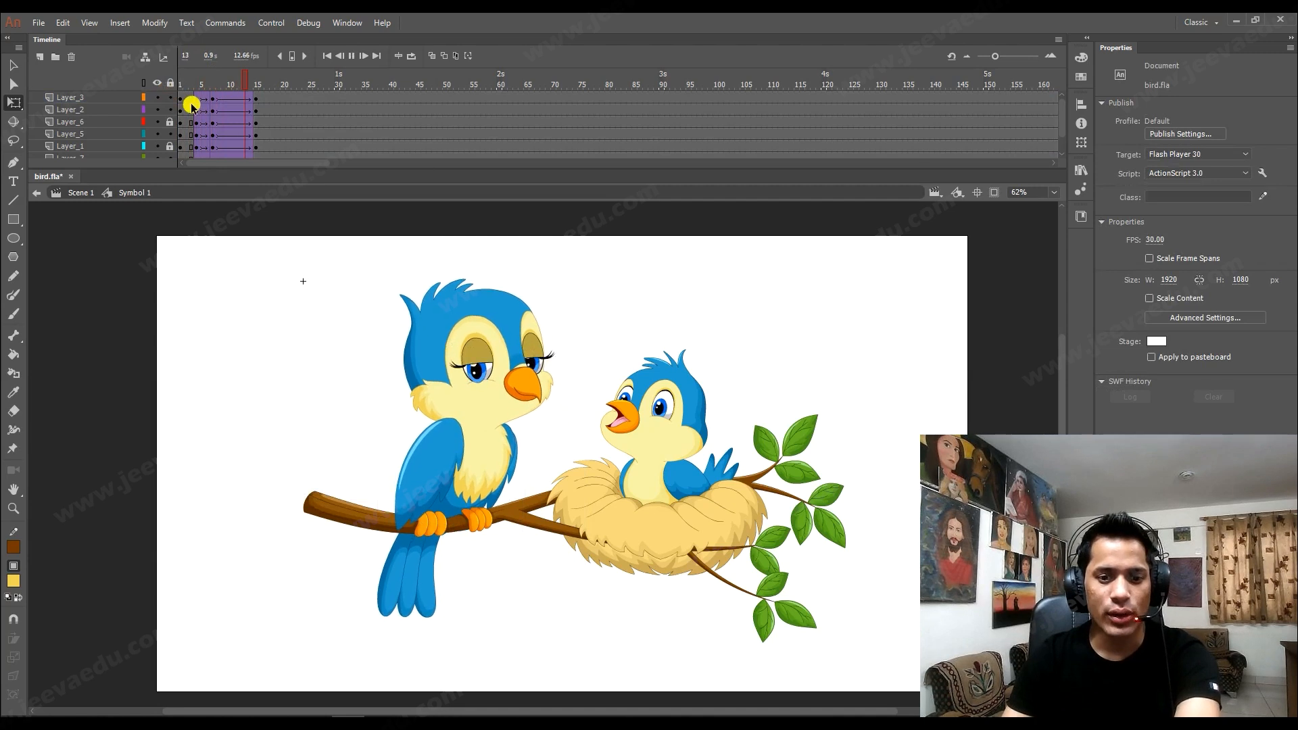
At frame 7, review the large bird's head pose, fine-tune the angles of its far and near wings, and replay the motion.
{"action": "left_click_drag", "start_coordinate": [226, 79], "coordinate": [212, 73]}
{"action": "left_click", "coordinate": [502, 349]}
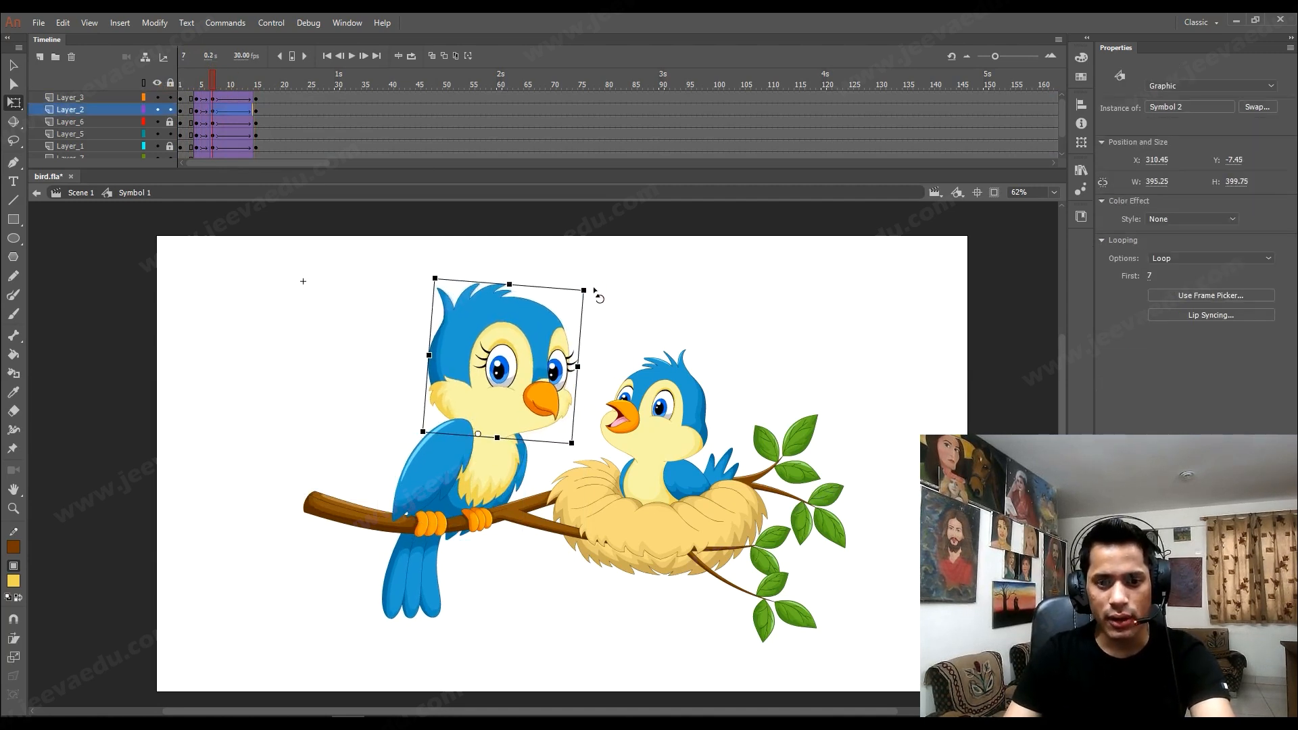
{"action": "left_click", "coordinate": [216, 76]}
{"action": "key", "text": "Return"}
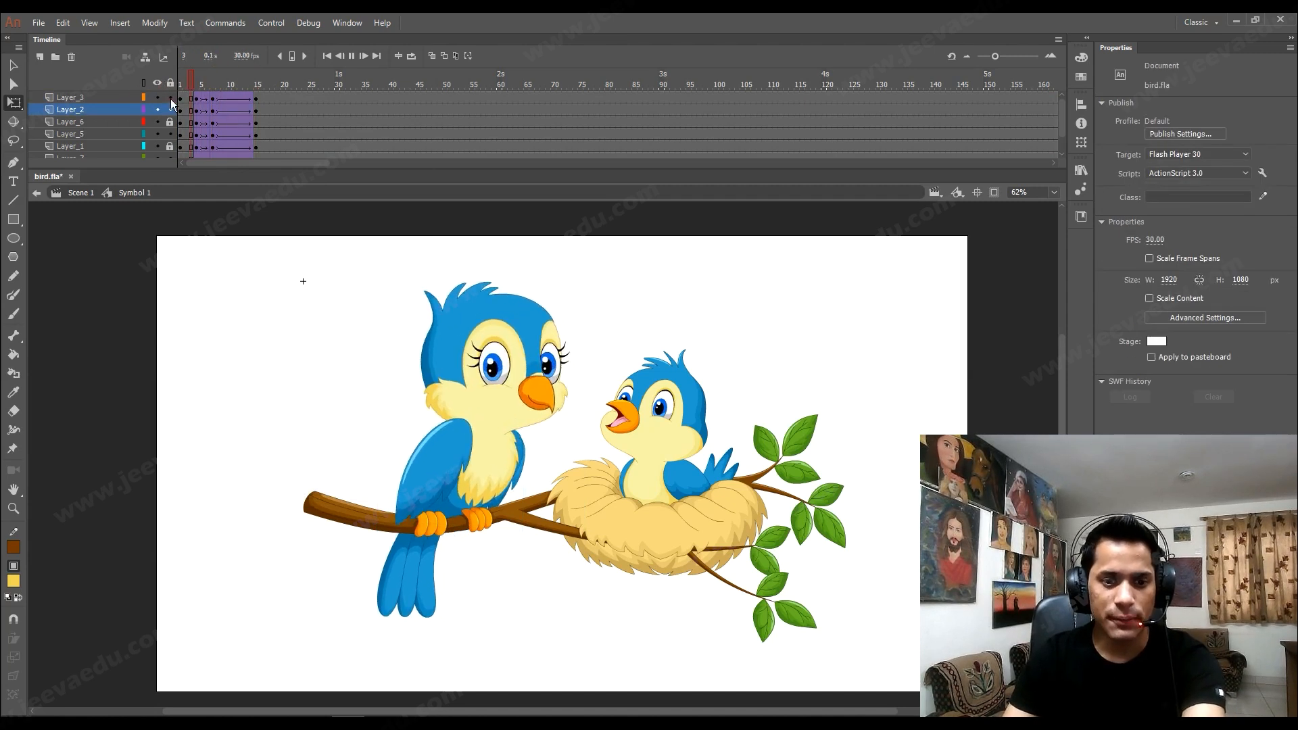
{"action": "left_click_drag", "start_coordinate": [178, 79], "coordinate": [208, 81]}
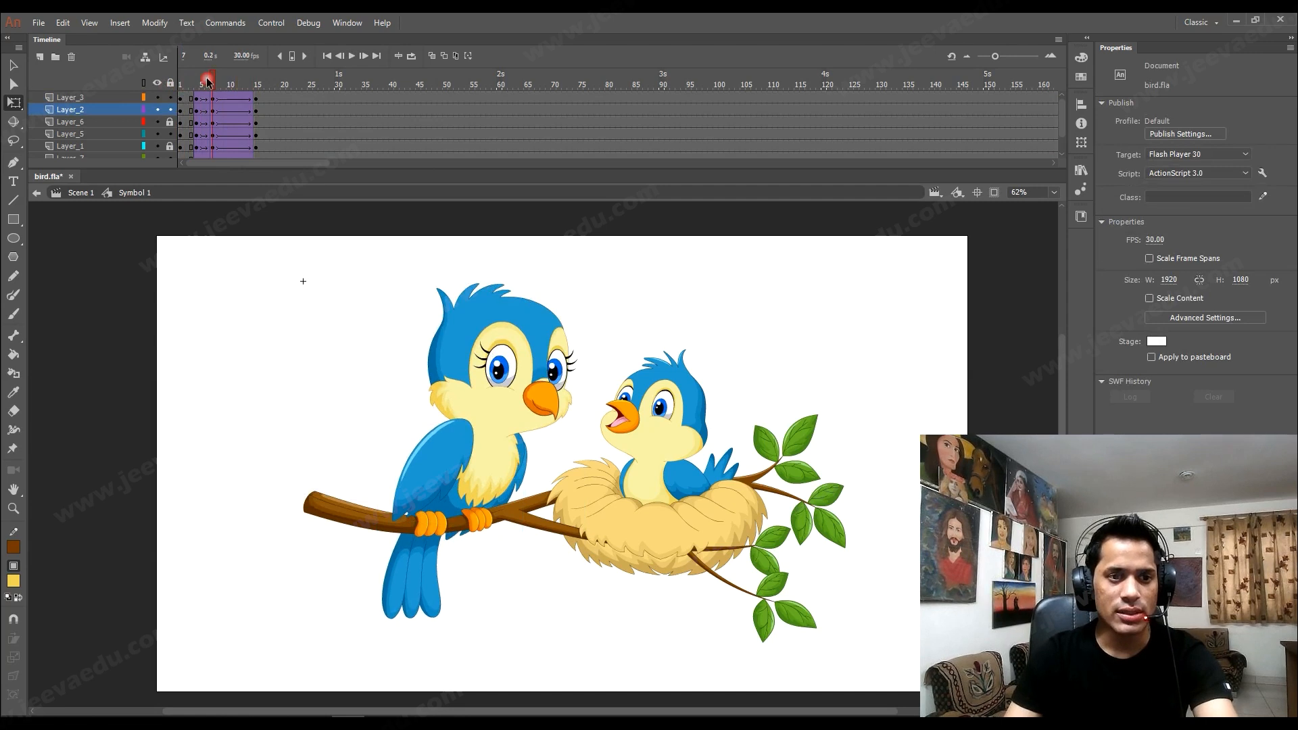
{"action": "left_click", "coordinate": [466, 556]}
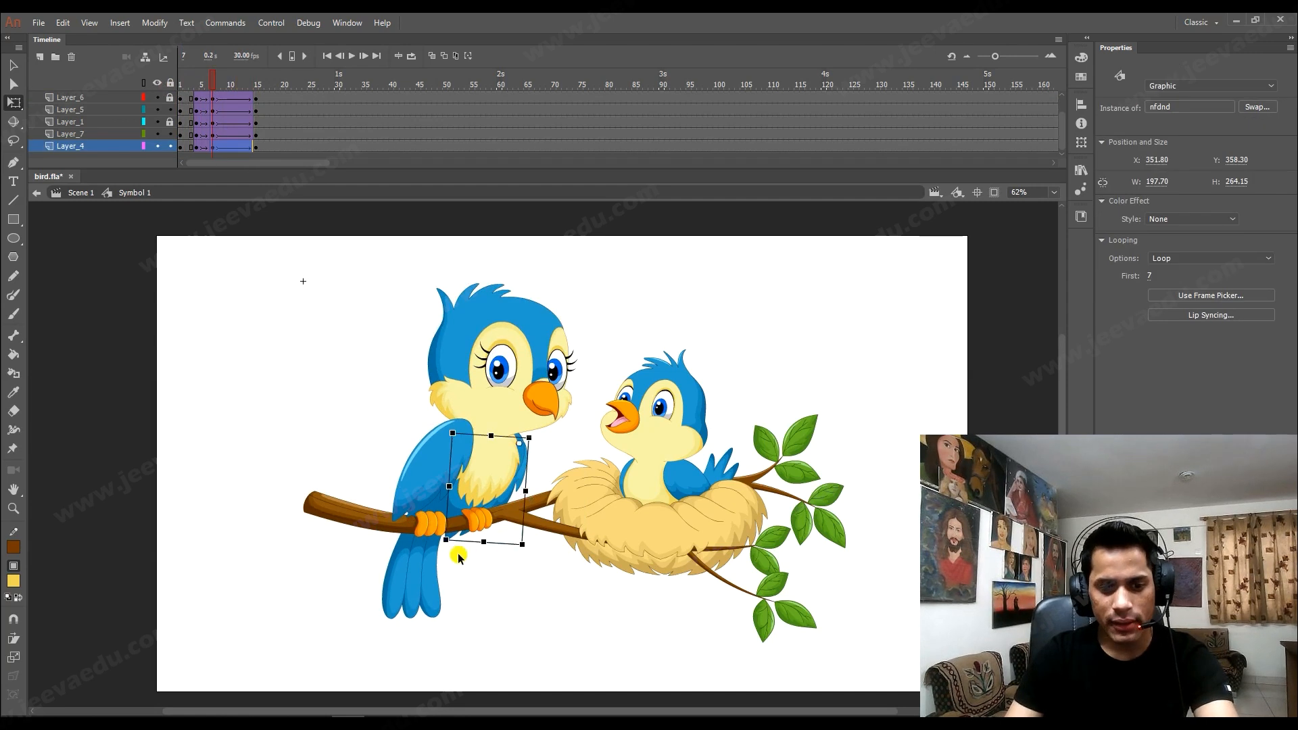
{"action": "left_click_drag", "start_coordinate": [446, 552], "coordinate": [392, 533]}
{"action": "left_click", "coordinate": [416, 486]}
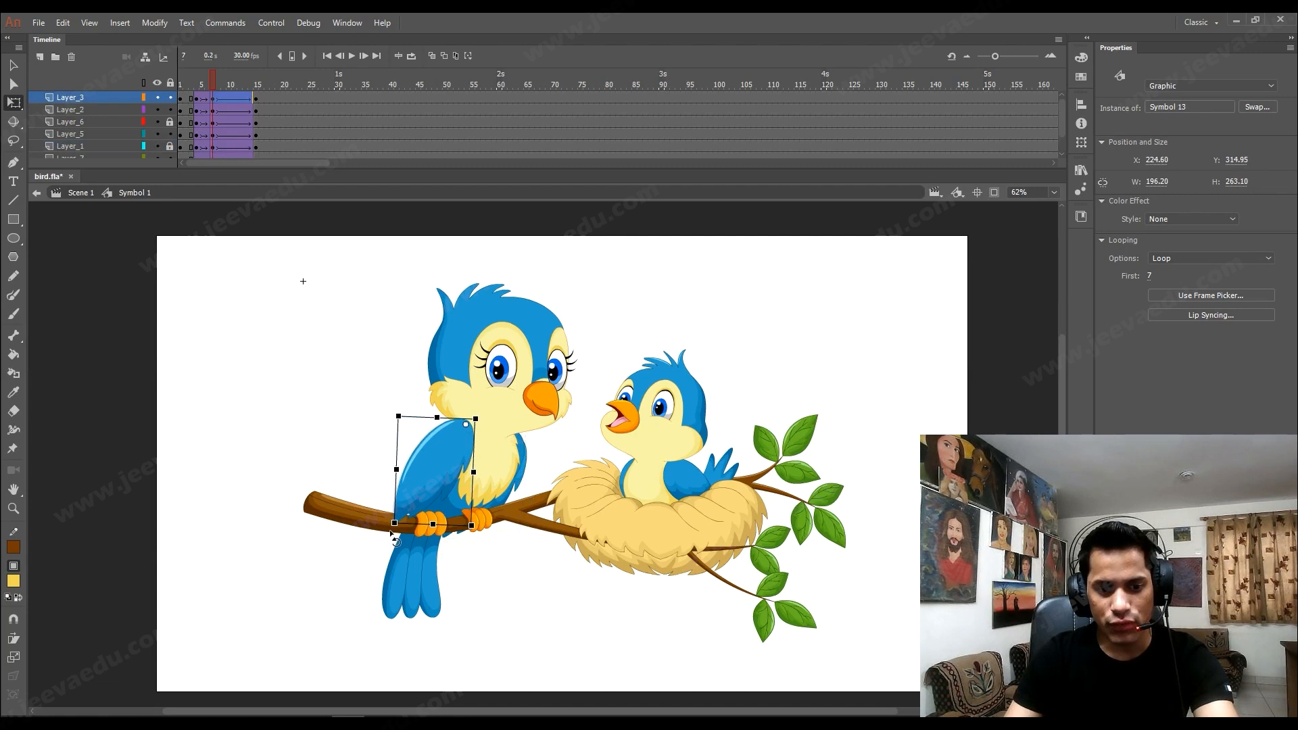
{"action": "left_click_drag", "start_coordinate": [210, 82], "coordinate": [151, 98]}
{"action": "key", "text": "Return"}
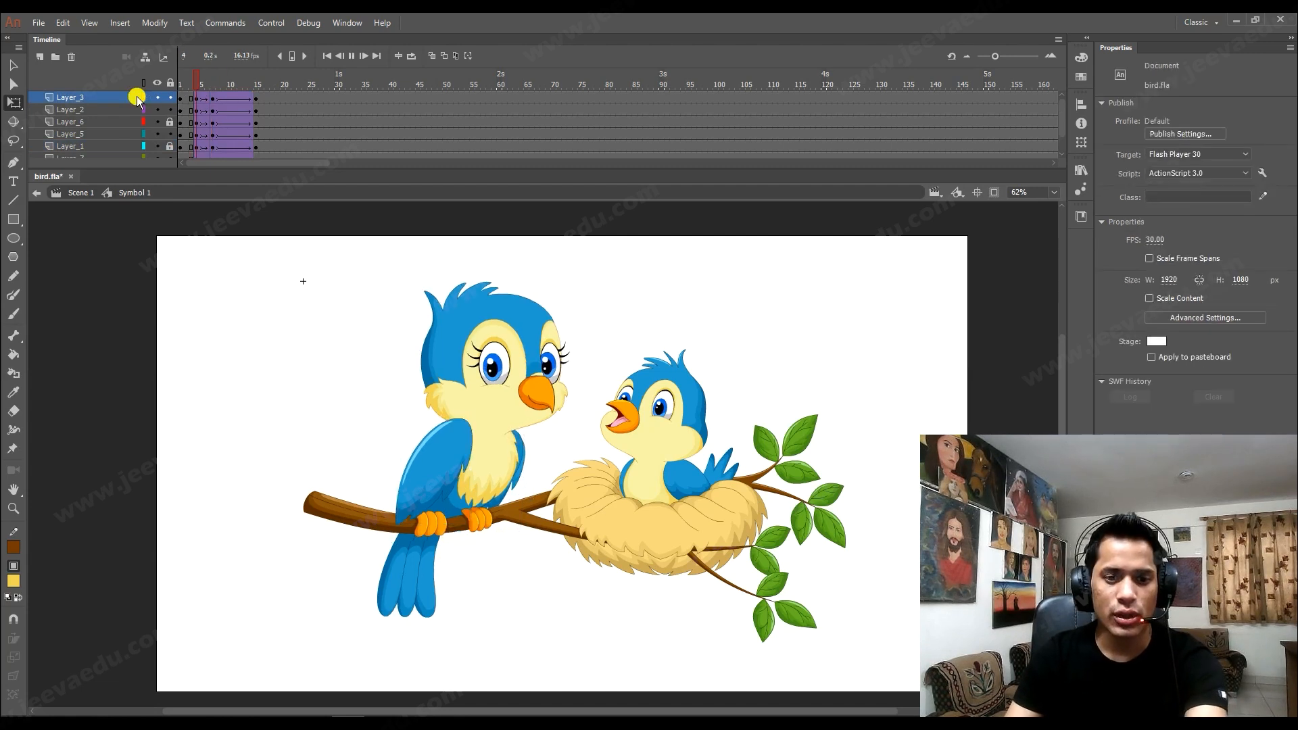
At frame 16, tilt the large bird's head further back, away from the baby bird.
{"action": "left_click", "coordinate": [260, 83]}
{"action": "left_click", "coordinate": [534, 385]}
{"action": "left_click_drag", "start_coordinate": [554, 267], "coordinate": [544, 244]}
At frame 16, swing the large bird's near wing slightly outward and rotate its far wing slightly.
{"action": "left_click", "coordinate": [436, 500]}
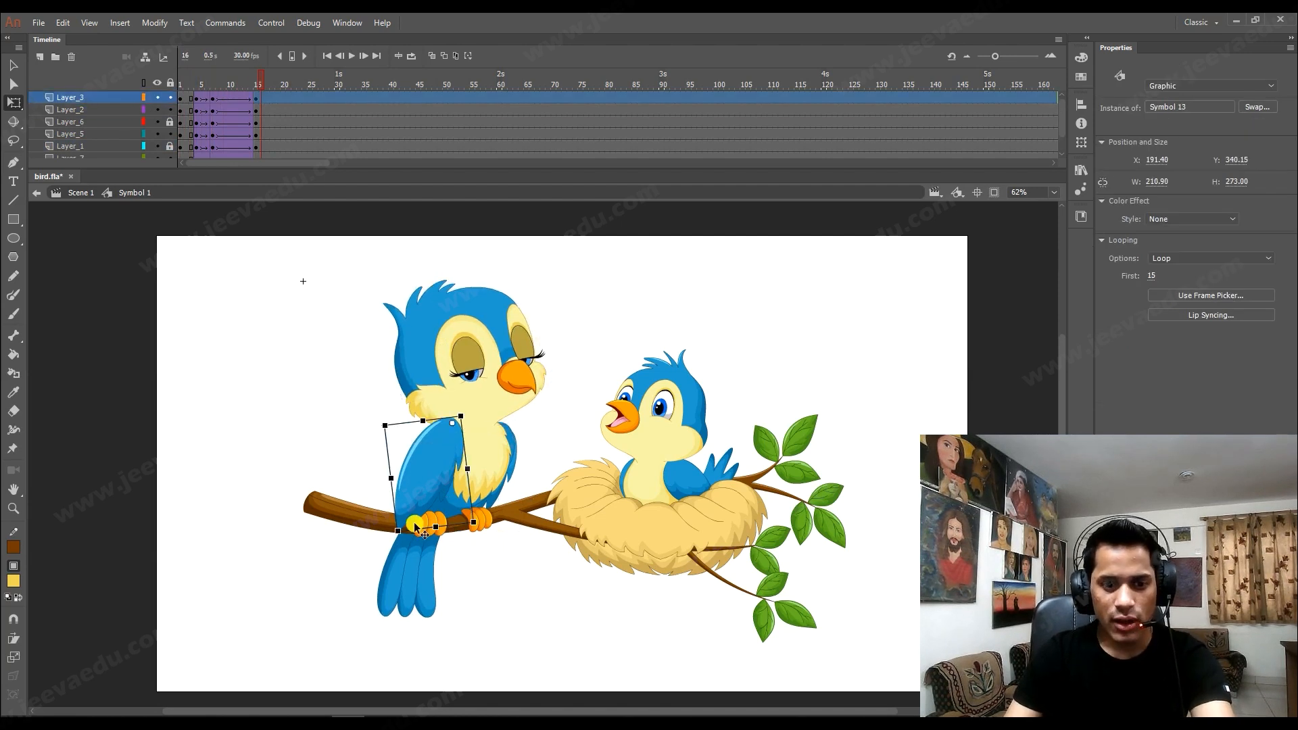
{"action": "left_click_drag", "start_coordinate": [400, 541], "coordinate": [386, 539]}
{"action": "left_click", "coordinate": [518, 465]}
{"action": "left_click_drag", "start_coordinate": [524, 547], "coordinate": [541, 564]}
At frame 16, swing the large bird's tail outward, away from the nest, and play back the animation.
{"action": "left_click", "coordinate": [415, 595]}
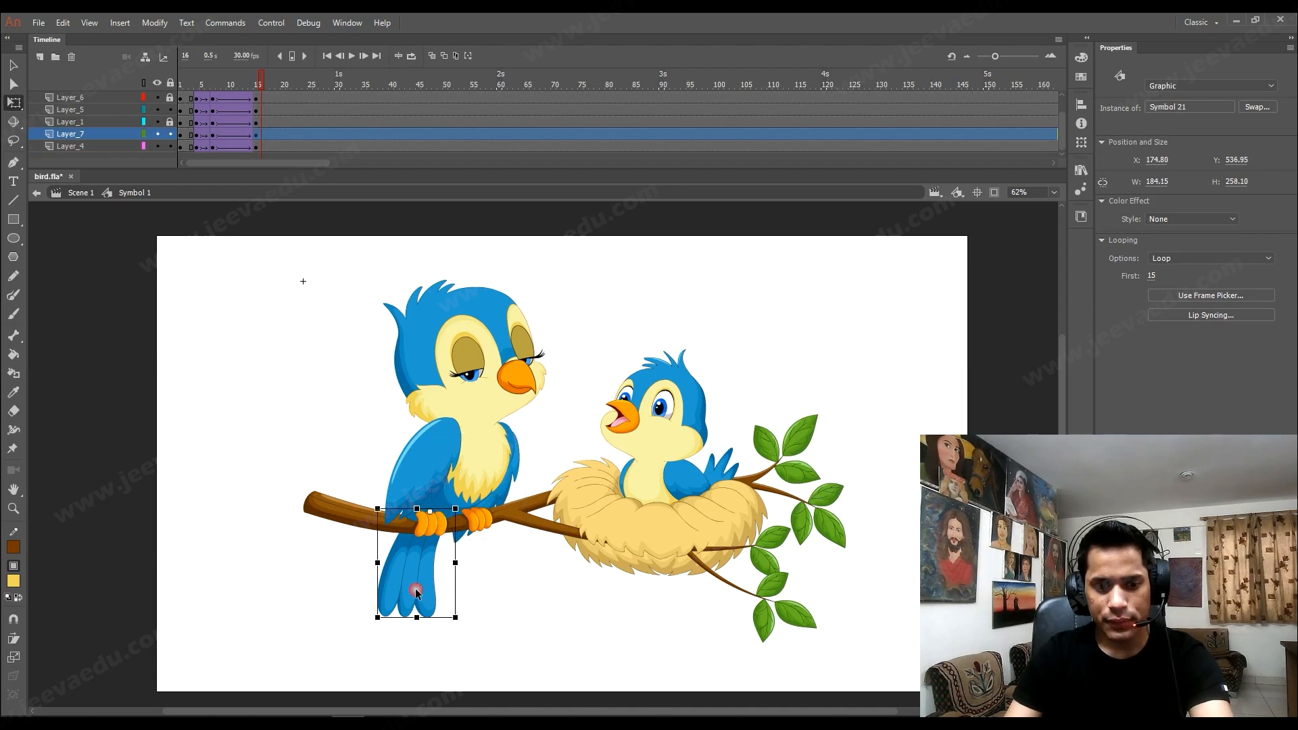
{"action": "left_click_drag", "start_coordinate": [378, 632], "coordinate": [343, 605]}
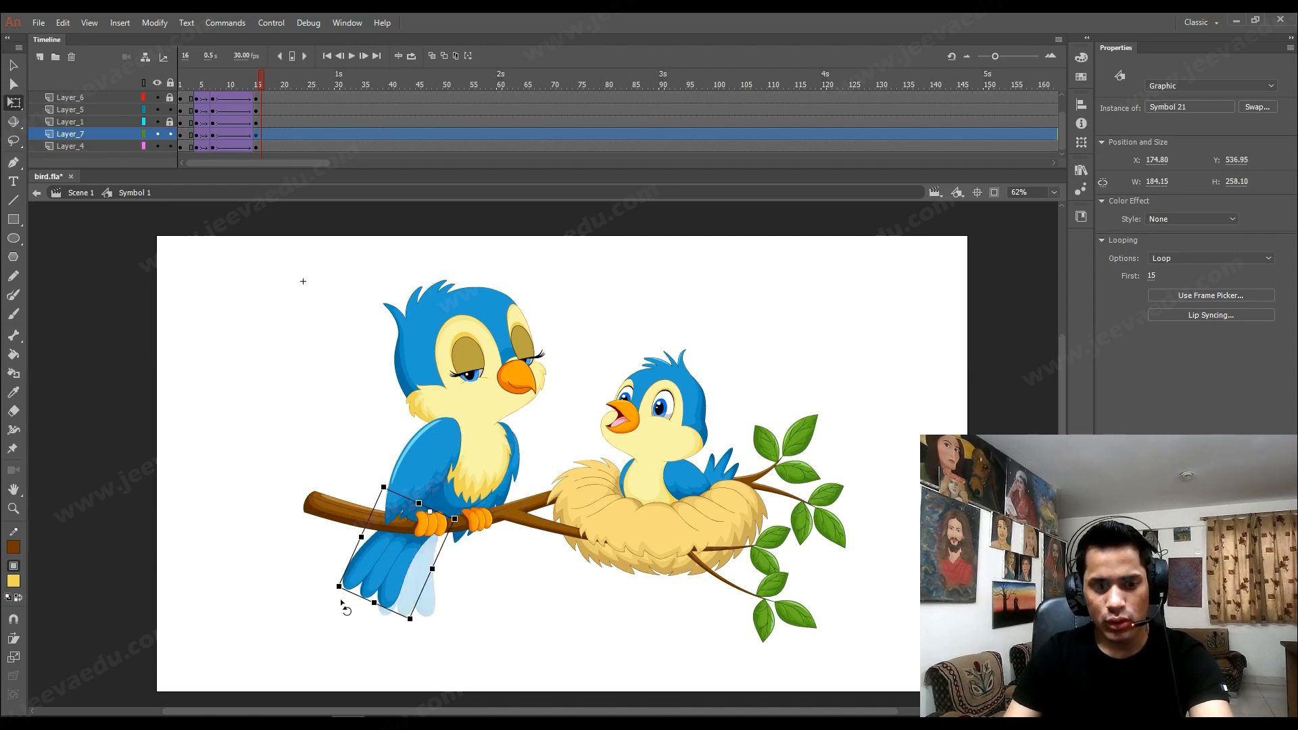
{"action": "left_click_drag", "start_coordinate": [441, 446], "coordinate": [430, 510]}
{"action": "scroll", "coordinate": [232, 75], "scroll_direction": "up", "scroll_amount": 2}
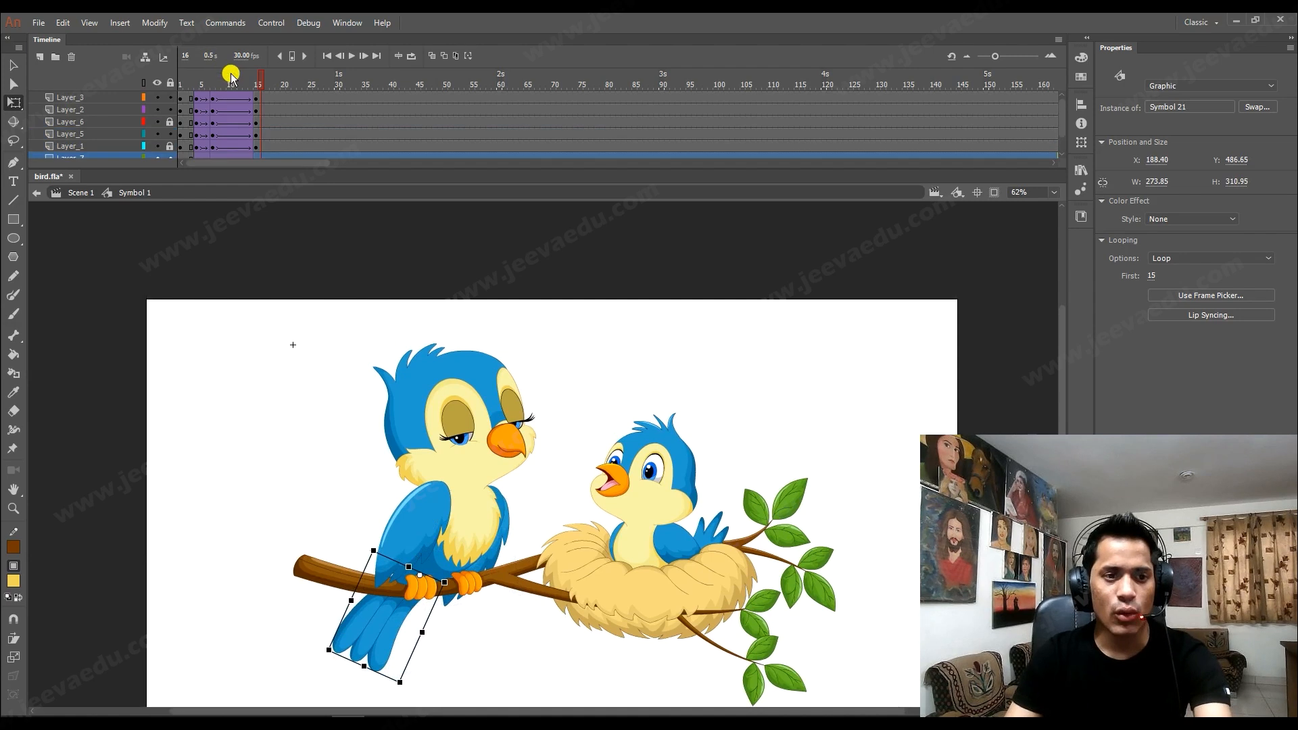
{"action": "left_click", "coordinate": [180, 83]}
{"action": "key", "text": "Return"}
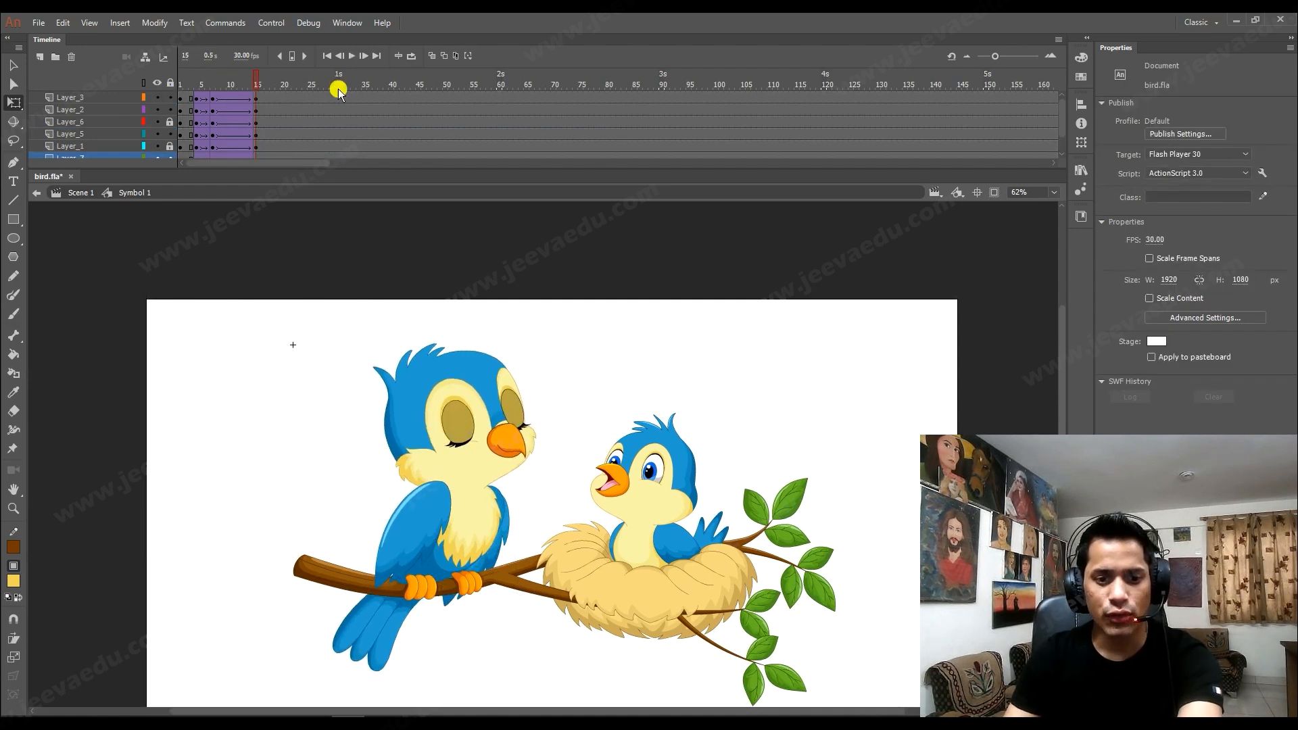
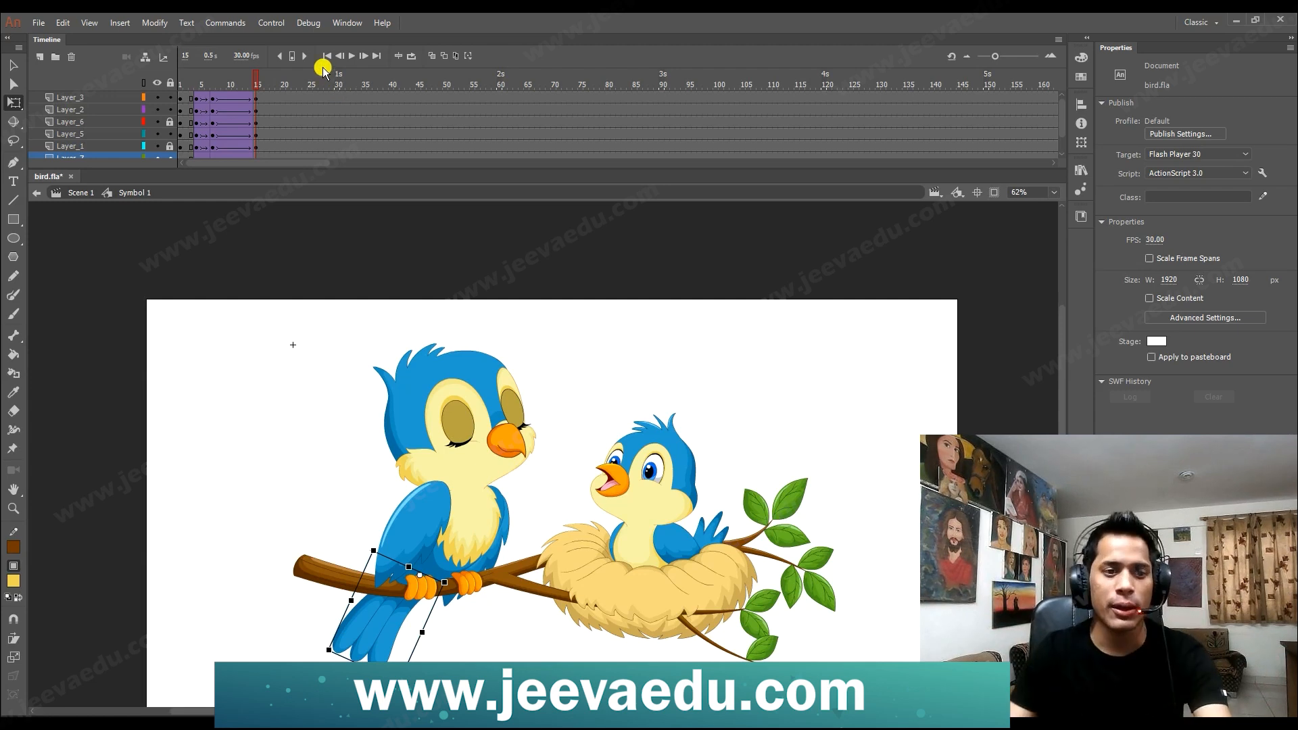
Open the large bird's body symbol for editing and insert a keyframe at frame 15 on Layer_2.
{"action": "left_click_drag", "start_coordinate": [251, 81], "coordinate": [285, 115]}
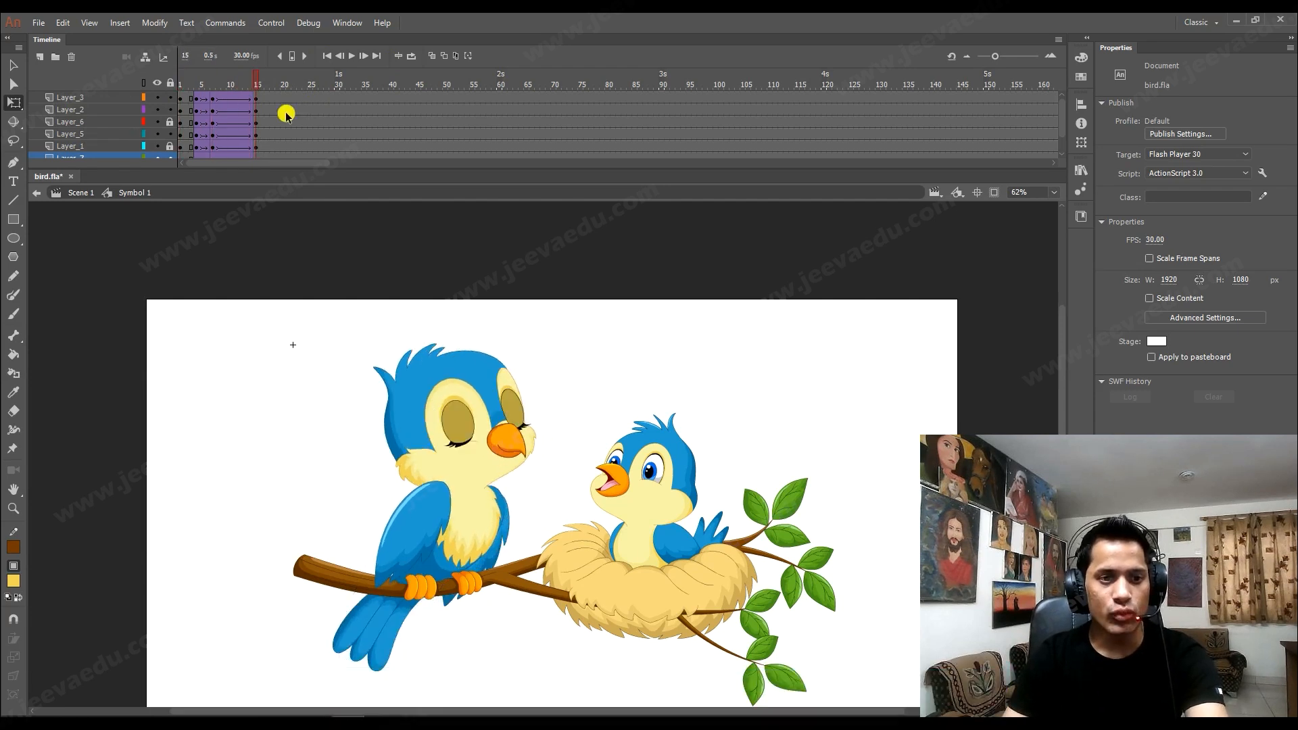
{"action": "left_click", "coordinate": [219, 100]}
{"action": "left_click", "coordinate": [257, 91]}
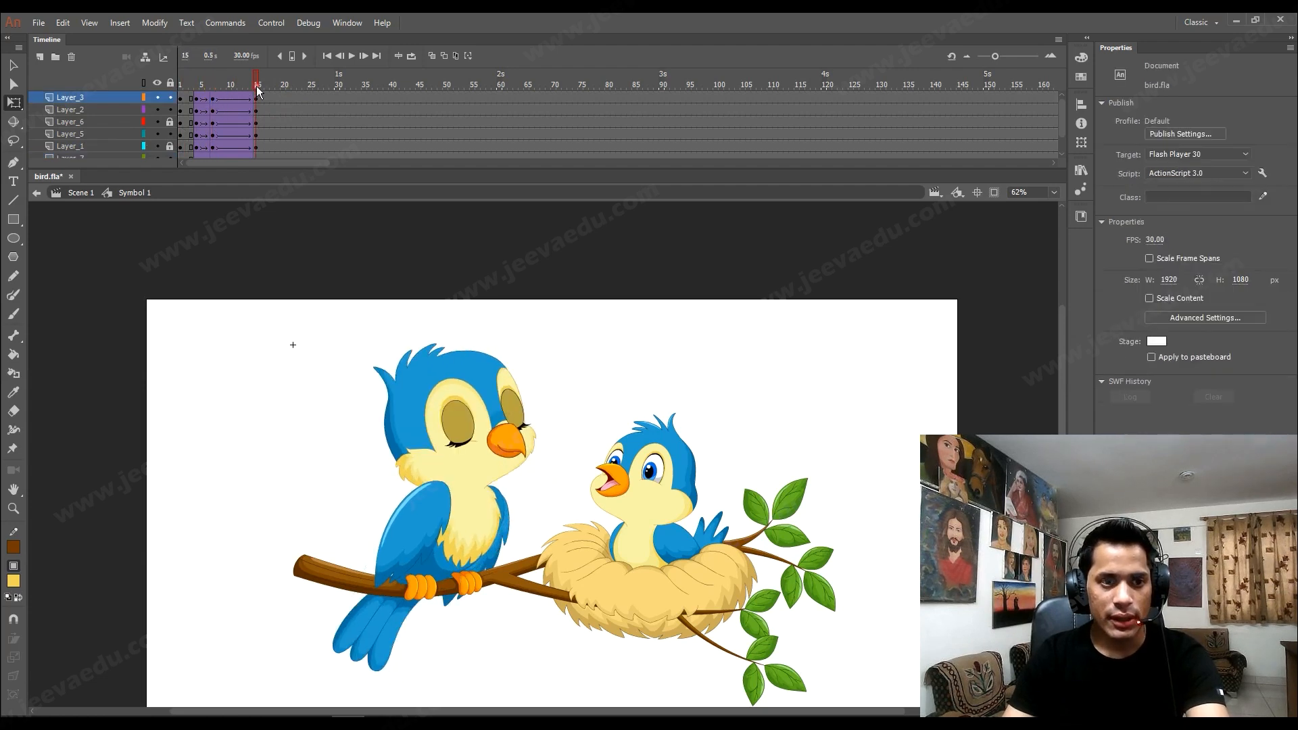
{"action": "left_click", "coordinate": [12, 507]}
{"action": "left_click", "coordinate": [513, 481]}
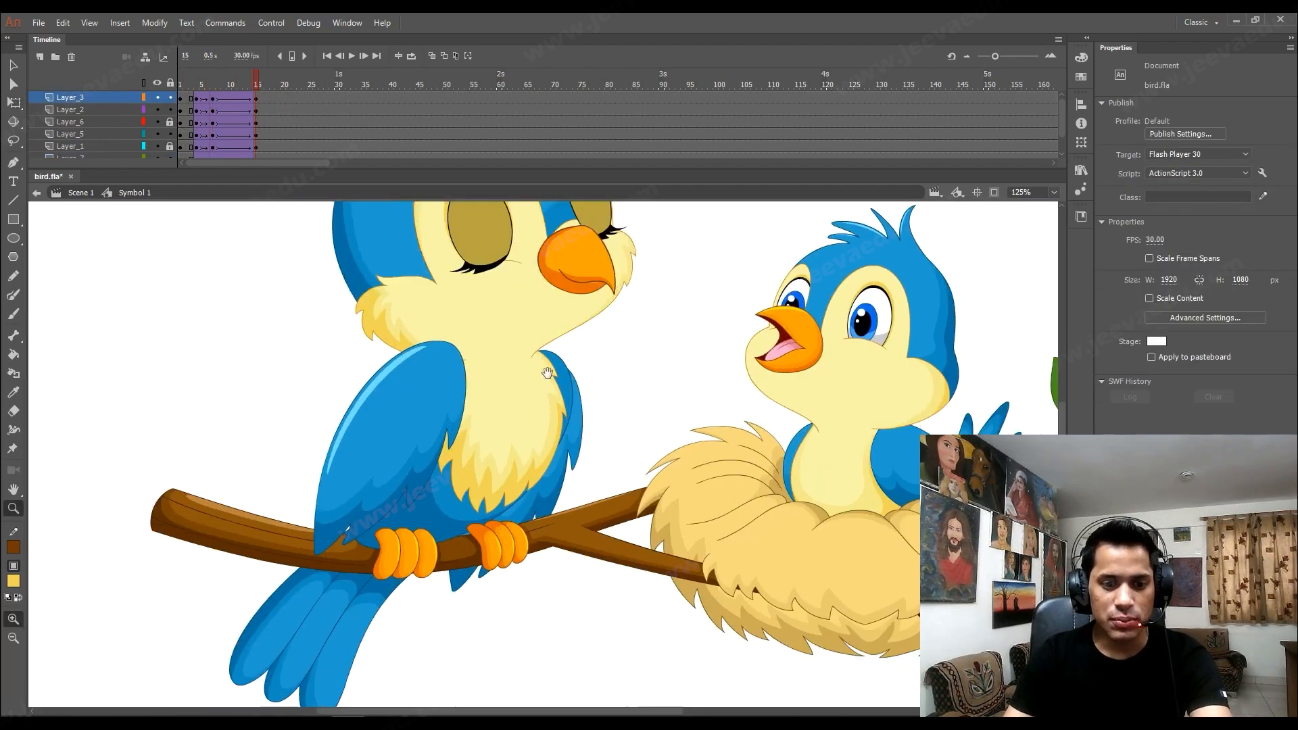
{"action": "key", "text": "v"}
{"action": "double_click", "coordinate": [565, 405]}
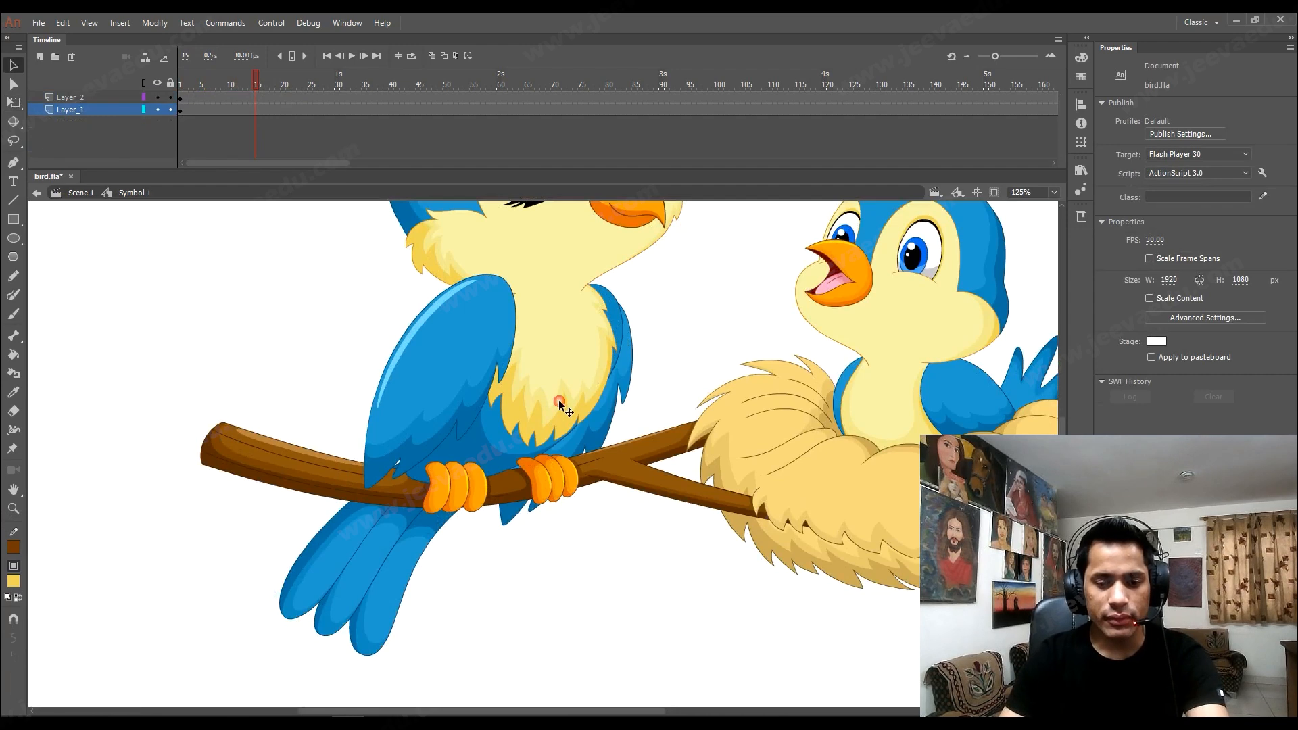
{"action": "left_click", "coordinate": [255, 98]}
{"action": "key", "text": "F6"}
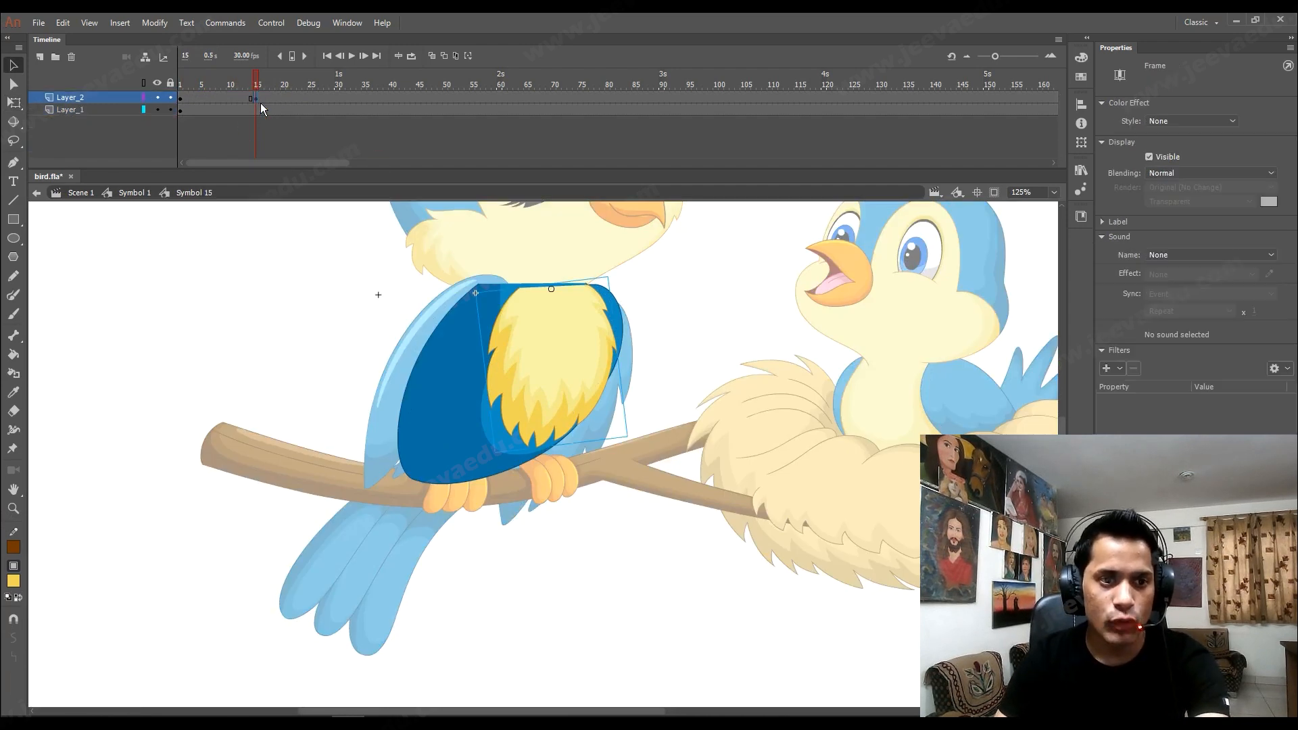
Add a keyframe at frame 7 on Layer_2 and create a classic tween from it to frame 15.
{"action": "left_click", "coordinate": [208, 98]}
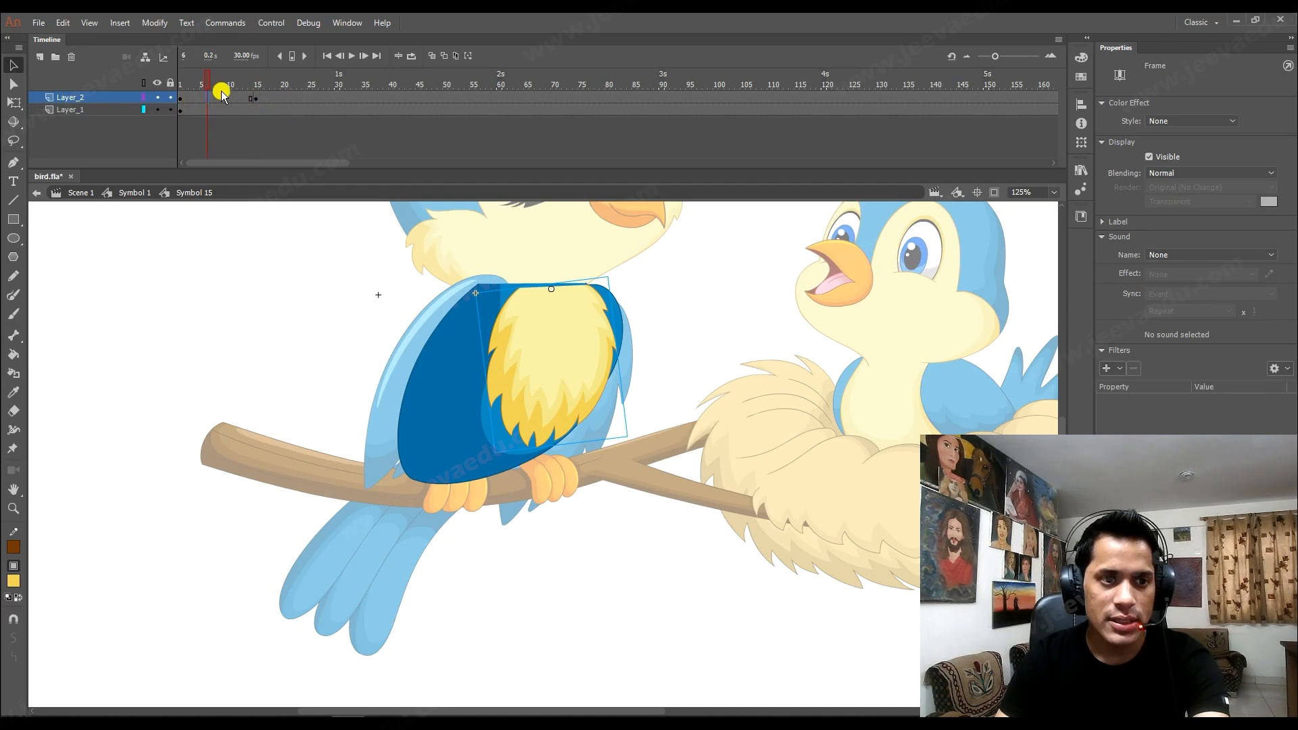
{"action": "right_click", "coordinate": [234, 99]}
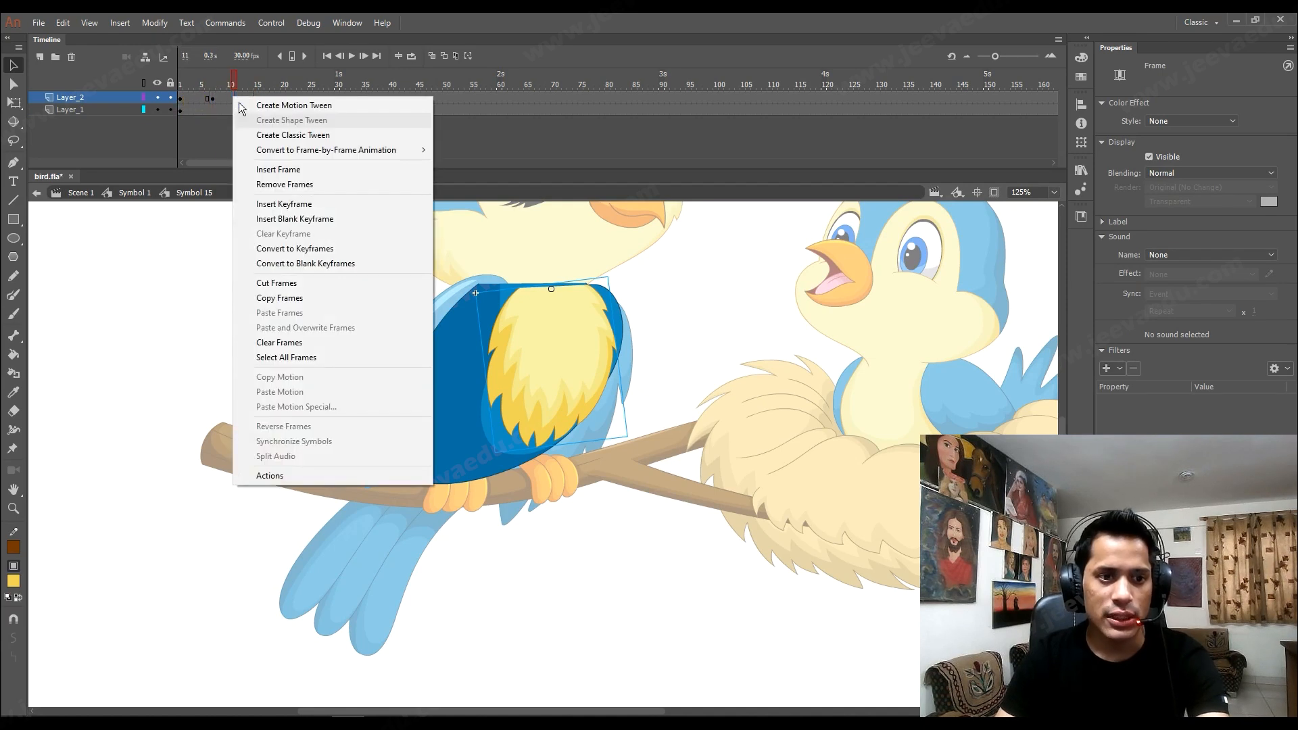
{"action": "left_click", "coordinate": [255, 135]}
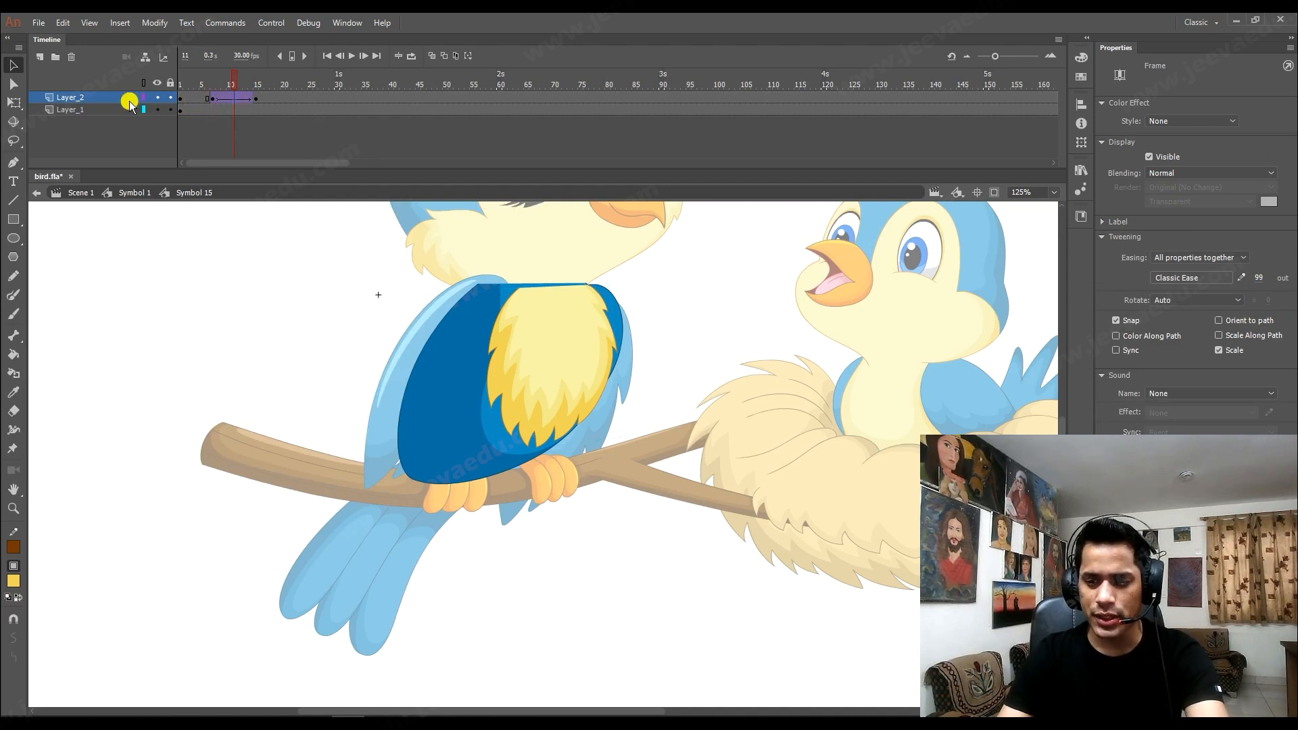
At frame 15, rotate the yellow chest patch slightly toward the nest with Free Transform, and return to Symbol 1.
{"action": "left_click", "coordinate": [257, 99]}
{"action": "left_click", "coordinate": [471, 277]}
{"action": "key", "text": "q"}
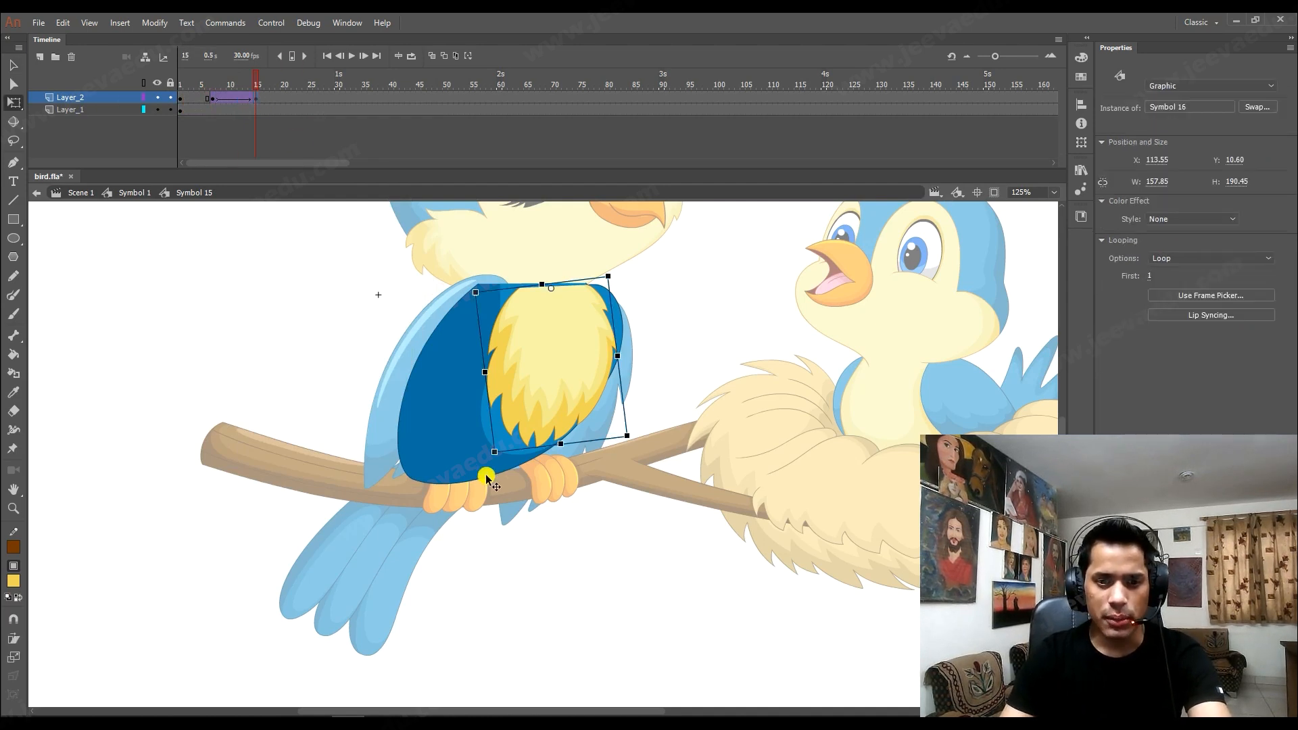
{"action": "left_click_drag", "start_coordinate": [494, 464], "coordinate": [525, 481]}
{"action": "left_click", "coordinate": [143, 197]}
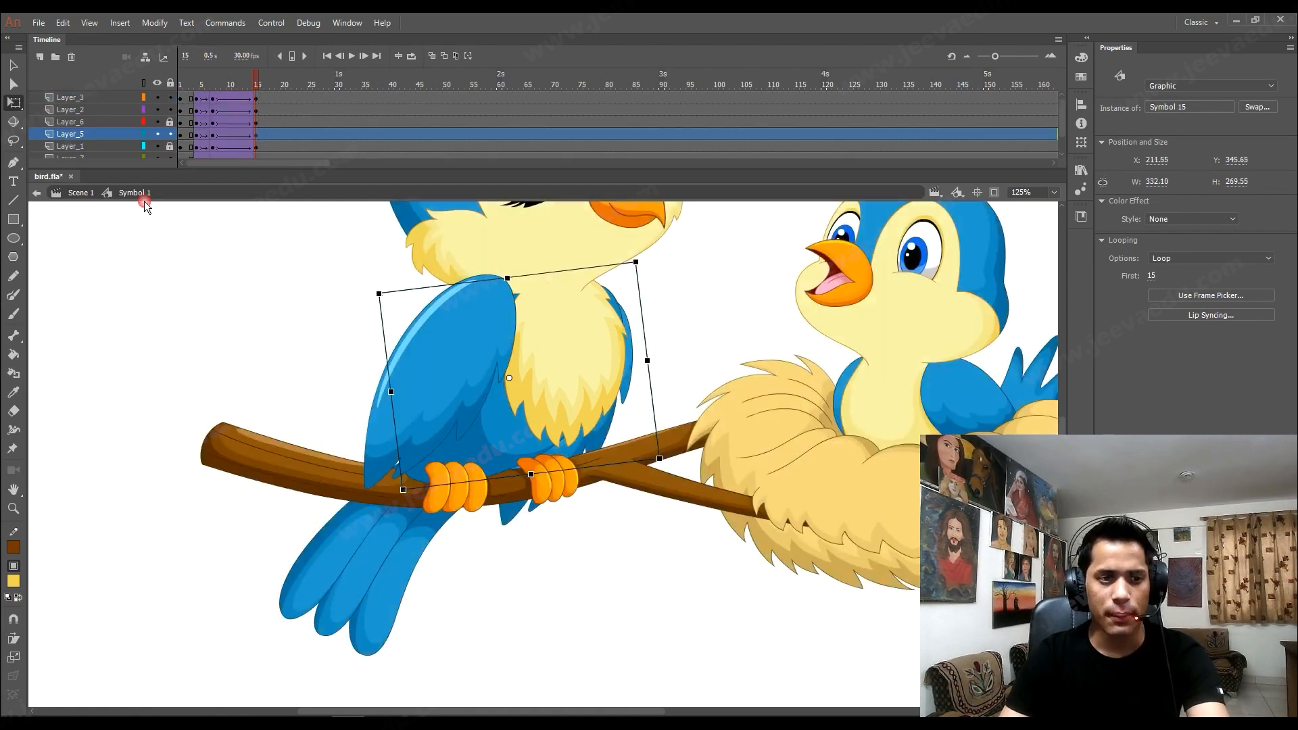
In the large bird's body symbol at frame 15, rotate the chest patch slightly away from the nest, and play back the result in Symbol 1.
{"action": "left_click_drag", "start_coordinate": [245, 82], "coordinate": [111, 105]}
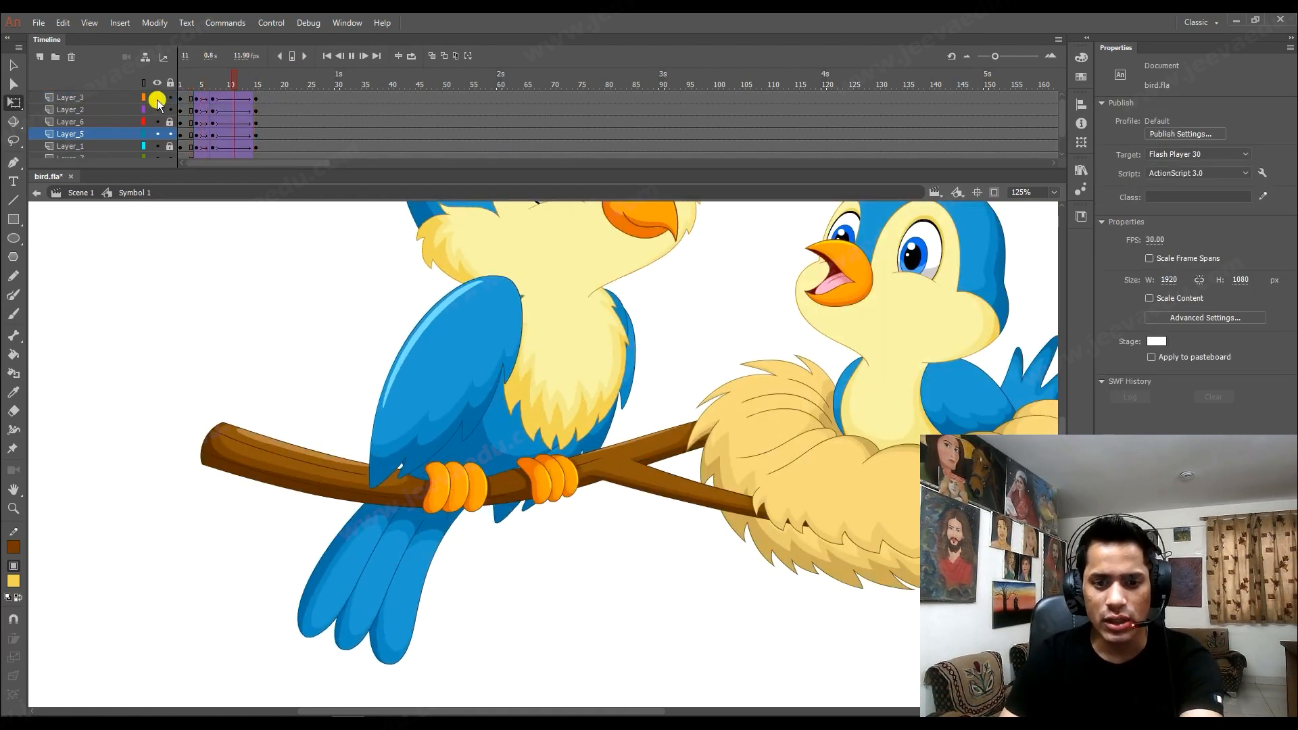
{"action": "left_click", "coordinate": [479, 443]}
{"action": "double_click", "coordinate": [585, 415]}
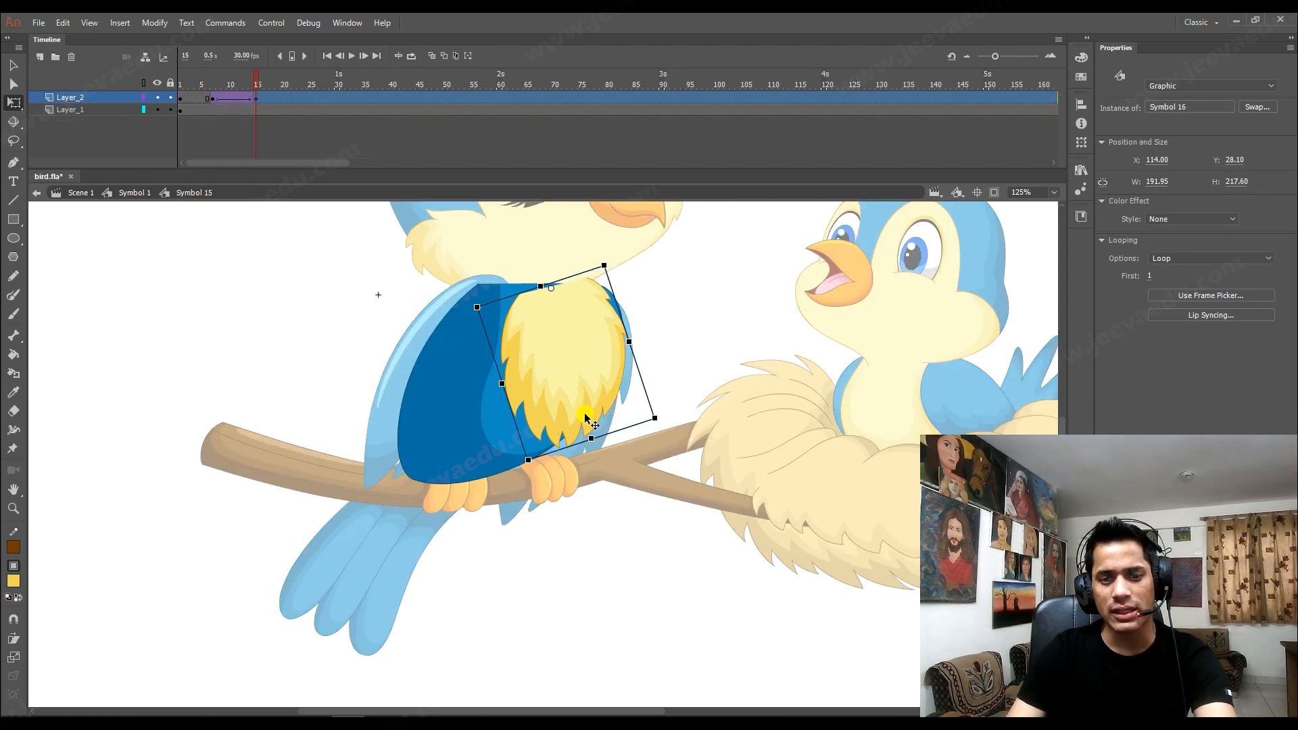
{"action": "left_click_drag", "start_coordinate": [655, 418], "coordinate": [648, 431]}
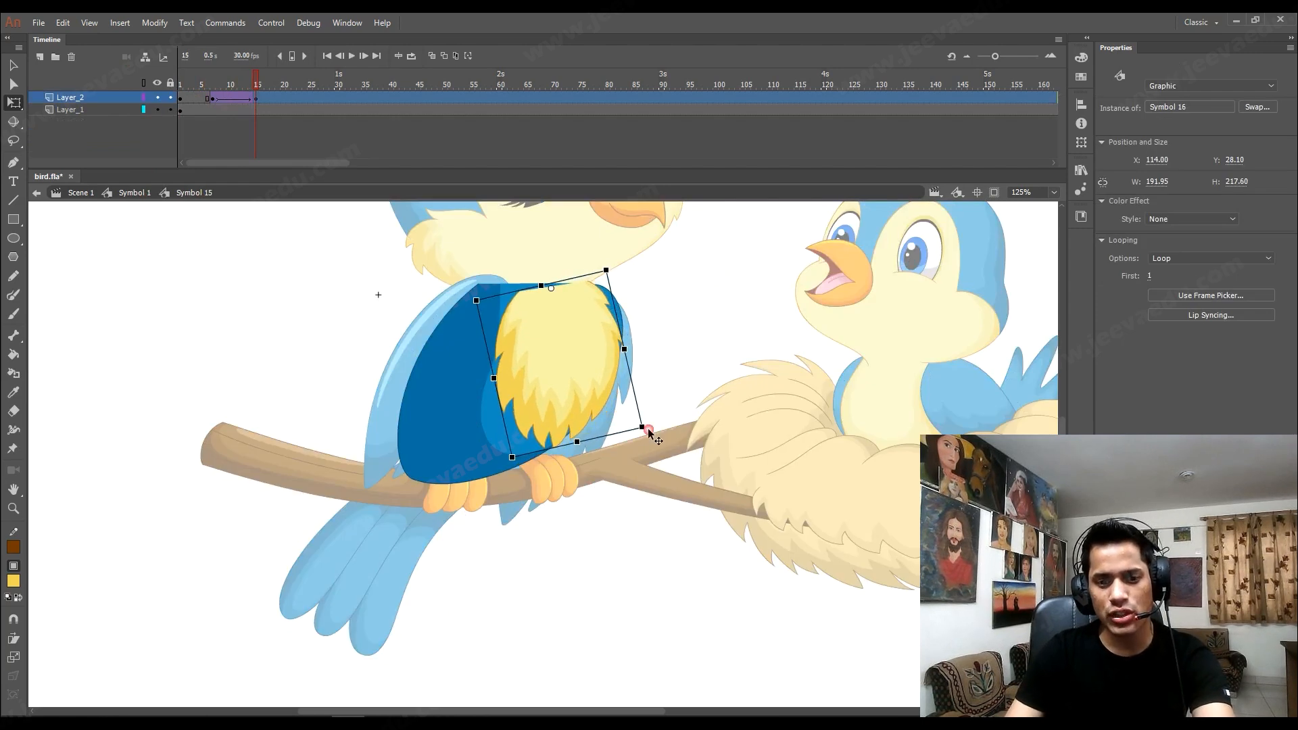
{"action": "left_click", "coordinate": [135, 193]}
{"action": "left_click_drag", "start_coordinate": [256, 79], "coordinate": [181, 93]}
{"action": "key", "text": "Return"}
{"action": "left_click", "coordinate": [491, 408]}
{"action": "key", "text": "z"}
{"action": "left_click", "coordinate": [559, 456], "text": "alt"}
{"action": "left_click_drag", "start_coordinate": [558, 466], "coordinate": [520, 506]}
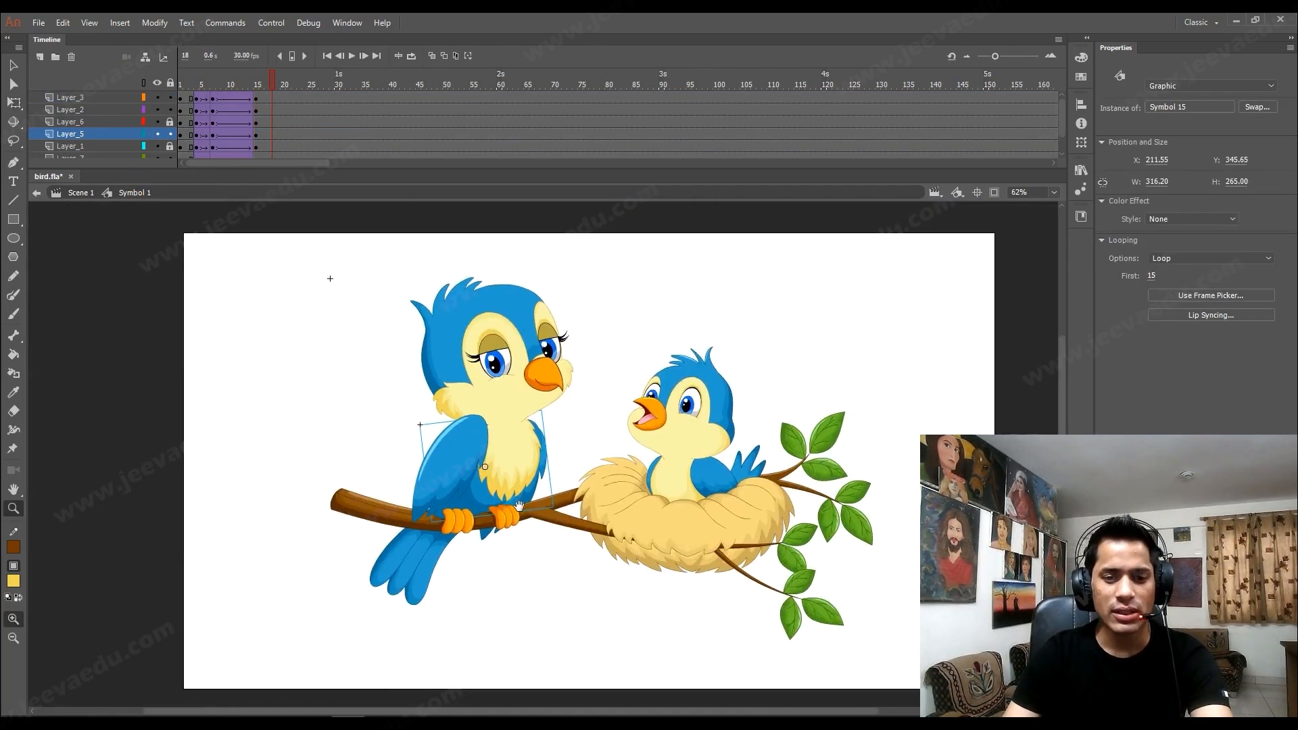
{"action": "key", "text": "Return"}
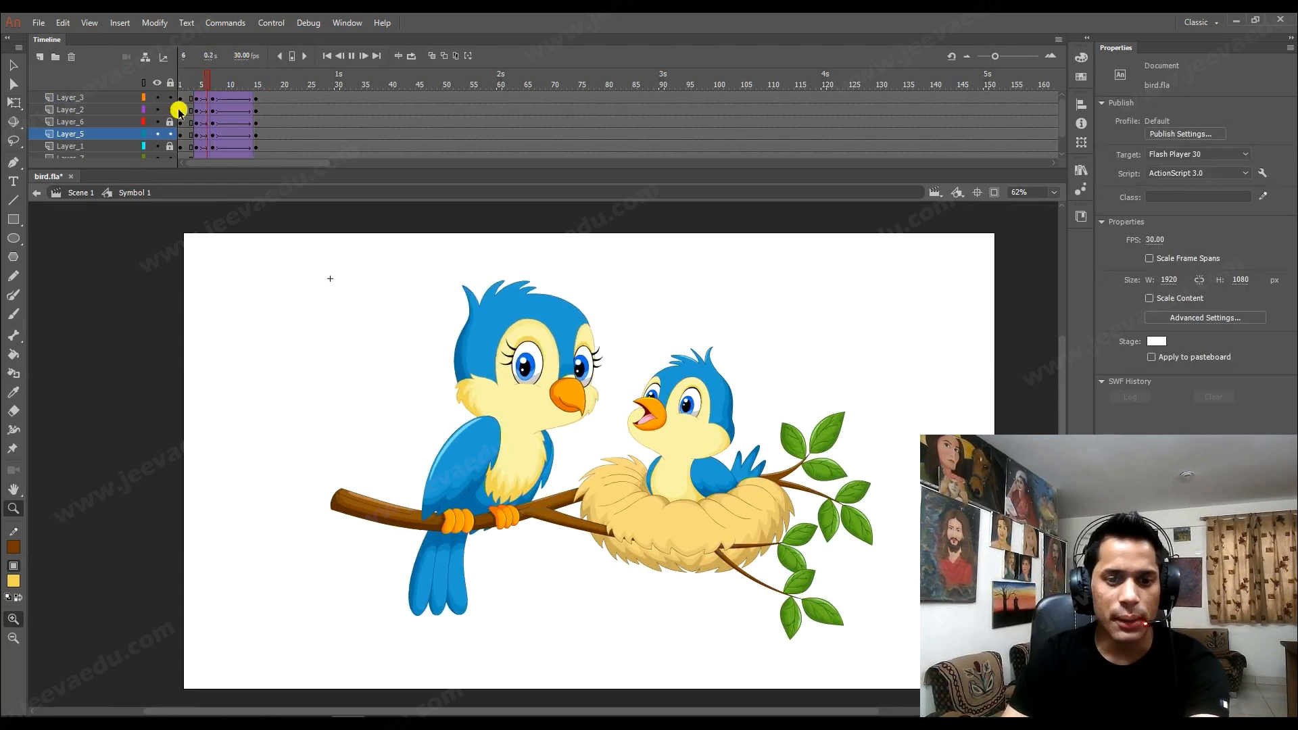
Insert keyframes at frame 17 on all the layers in Symbol 1 and play the animation onward from there.
{"action": "left_click_drag", "start_coordinate": [183, 110], "coordinate": [249, 165]}
{"action": "key", "text": "F6"}
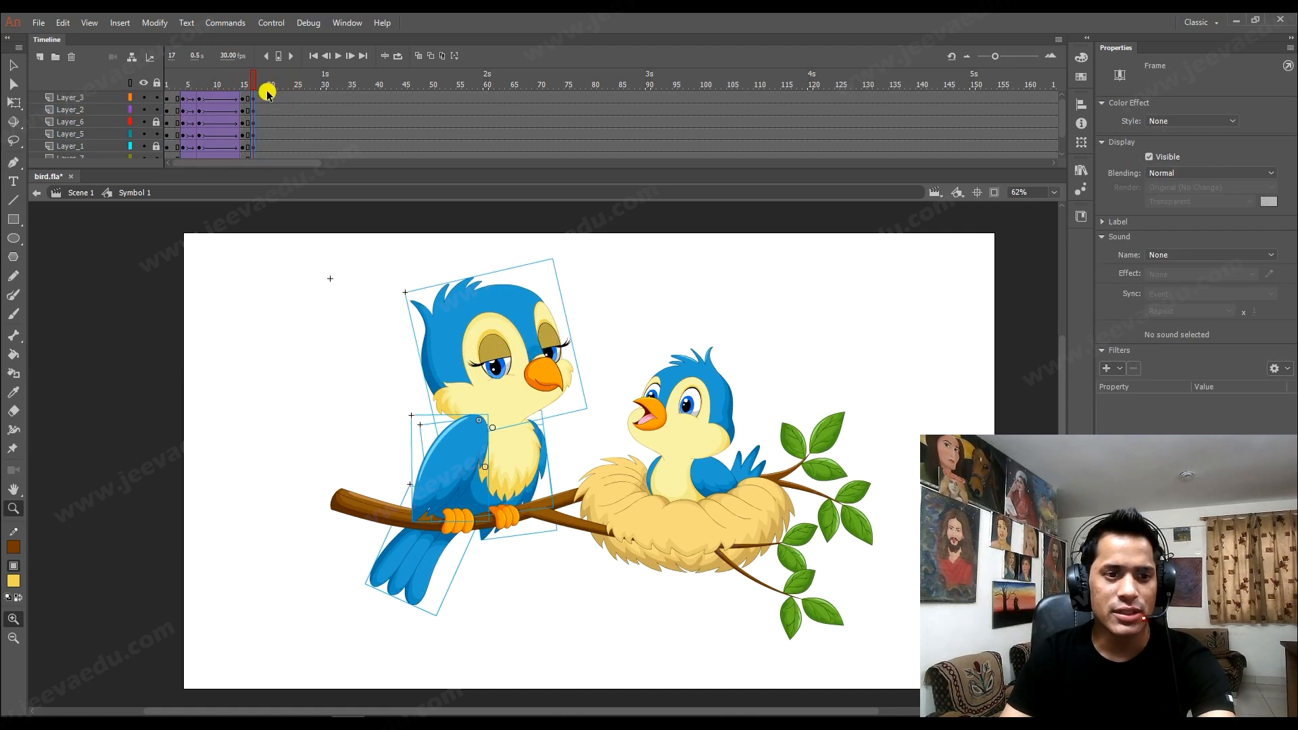
{"action": "key", "text": "Return"}
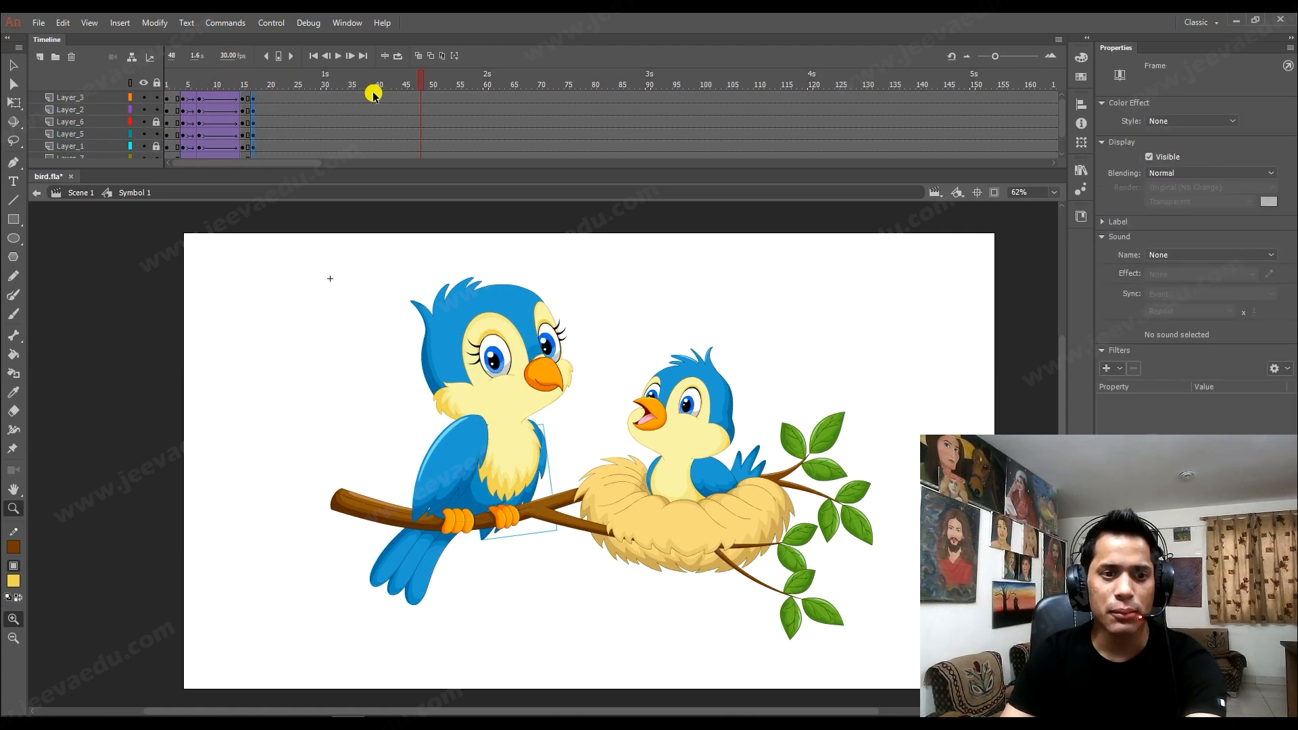
Insert keyframes at frame 43 on all layers and create classic tweens from frame 17 to them.
{"action": "left_click_drag", "start_coordinate": [393, 100], "coordinate": [334, 94]}
{"action": "key", "text": "F6"}
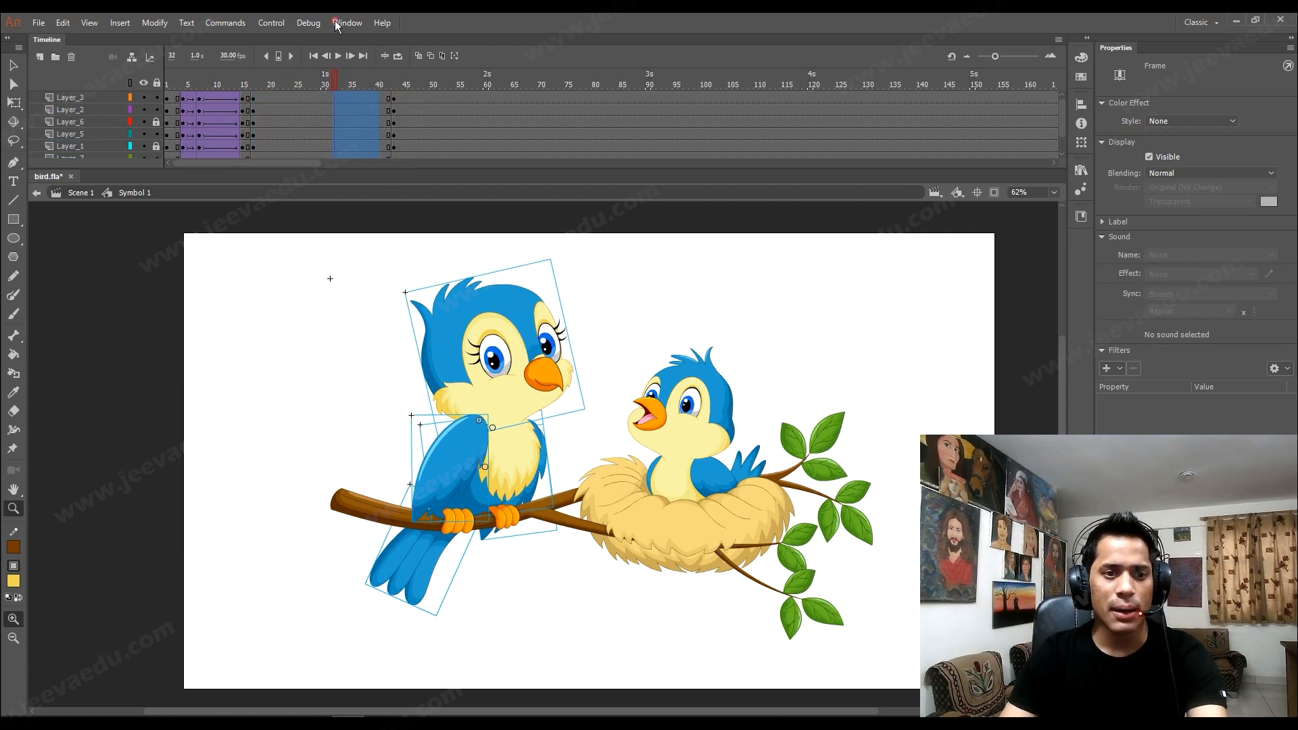
{"action": "right_click", "coordinate": [357, 123]}
{"action": "left_click", "coordinate": [425, 164]}
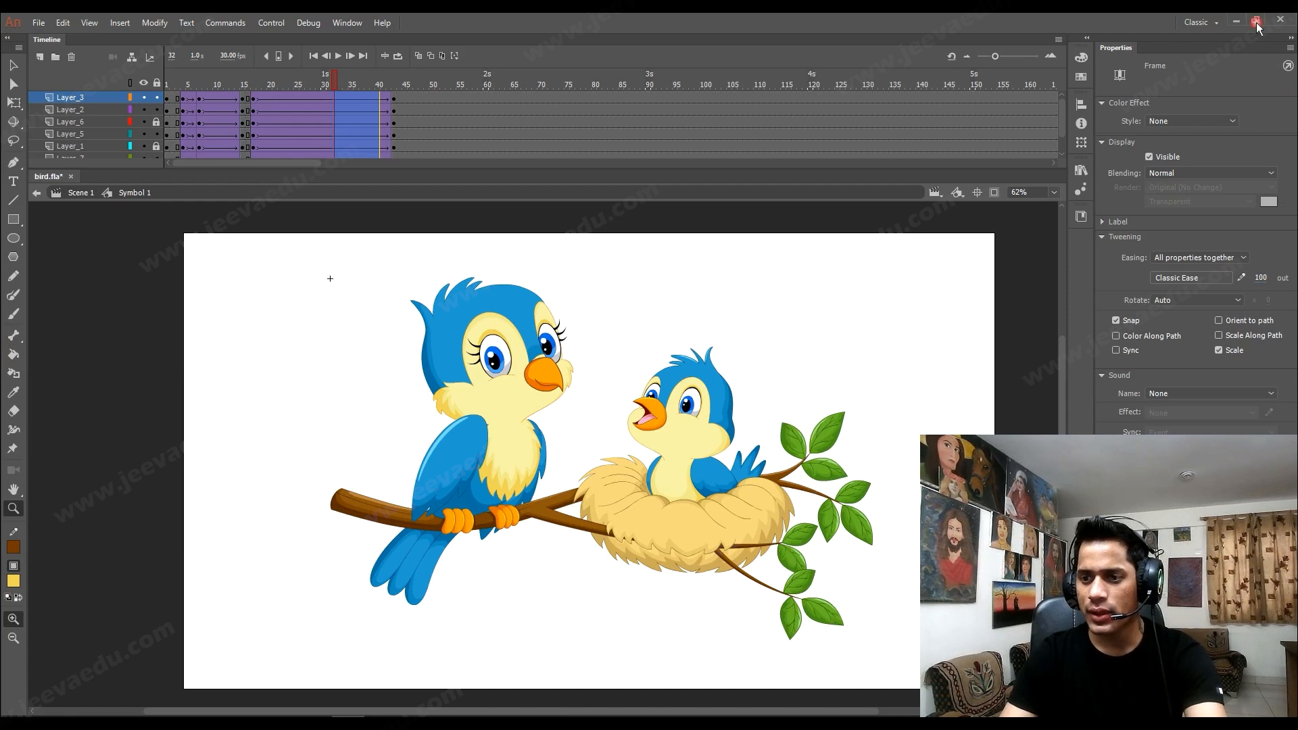
At frame 43, rotate the large bird's head, wings and body together slightly toward the nest about a pivot at its feet, and play back.
{"action": "left_click_drag", "start_coordinate": [377, 81], "coordinate": [389, 107]}
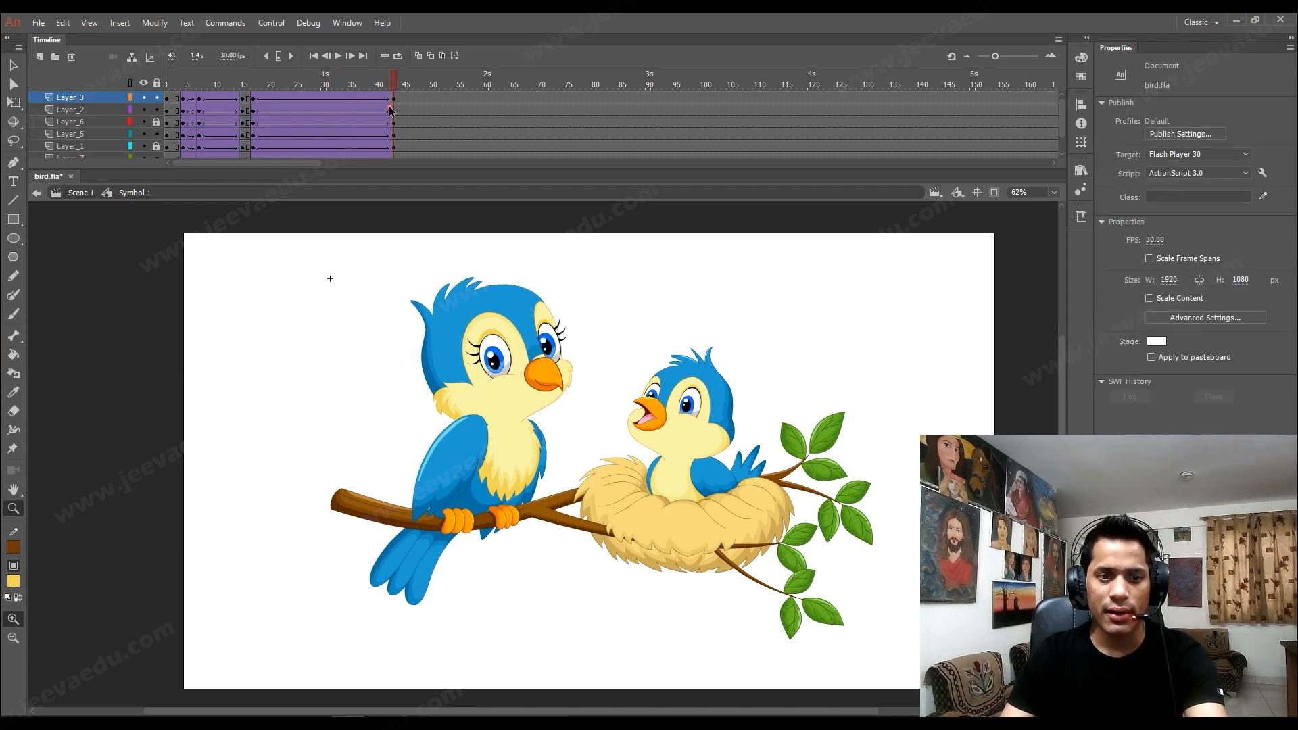
{"action": "key", "text": "v"}
{"action": "left_click_drag", "start_coordinate": [388, 286], "coordinate": [565, 462]}
{"action": "key", "text": "q"}
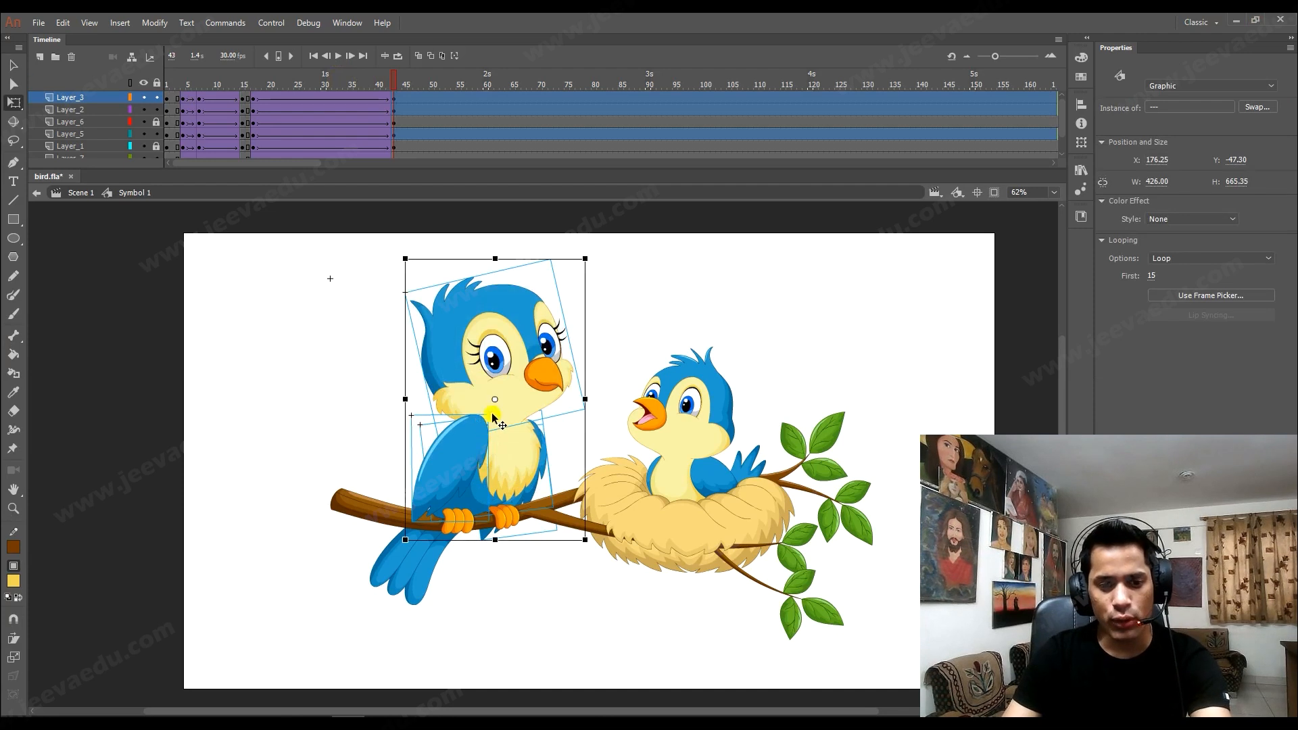
{"action": "left_click_drag", "start_coordinate": [495, 403], "coordinate": [460, 519]}
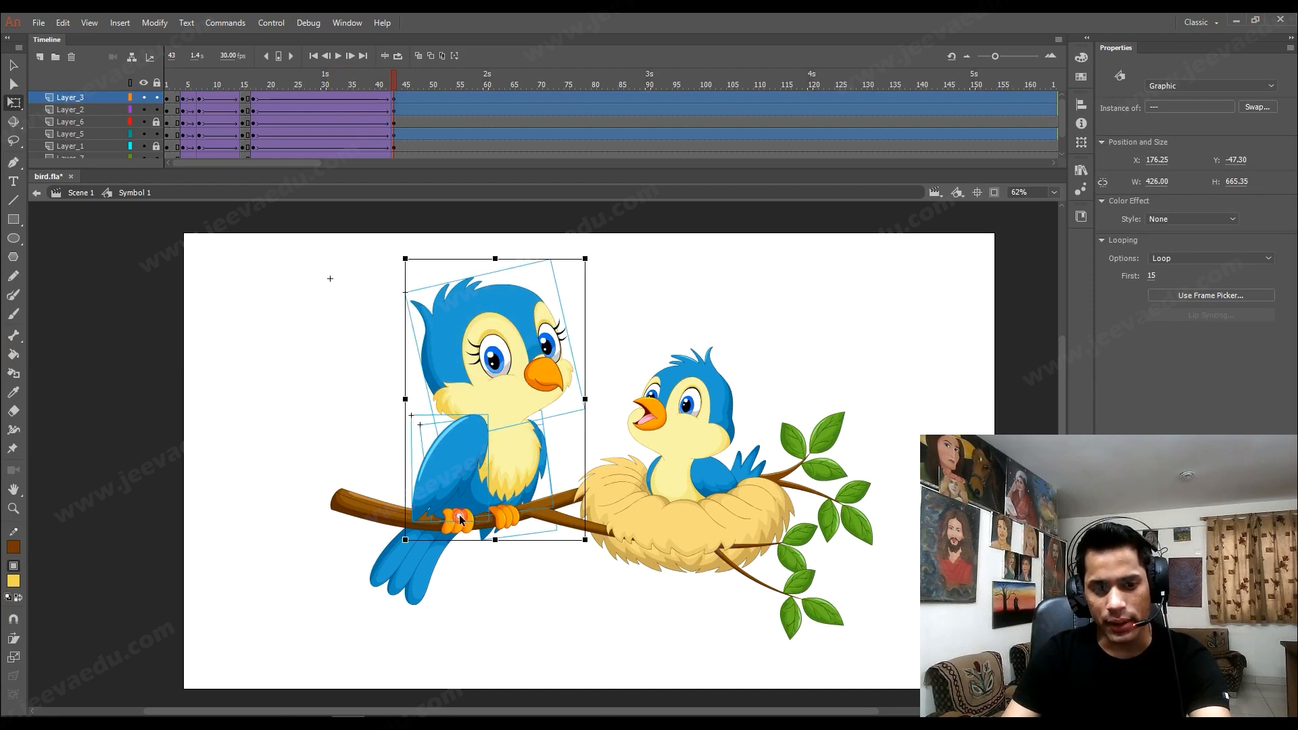
{"action": "left_click_drag", "start_coordinate": [591, 251], "coordinate": [594, 253]}
{"action": "left_click_drag", "start_coordinate": [306, 87], "coordinate": [154, 99]}
{"action": "key", "text": "Return"}
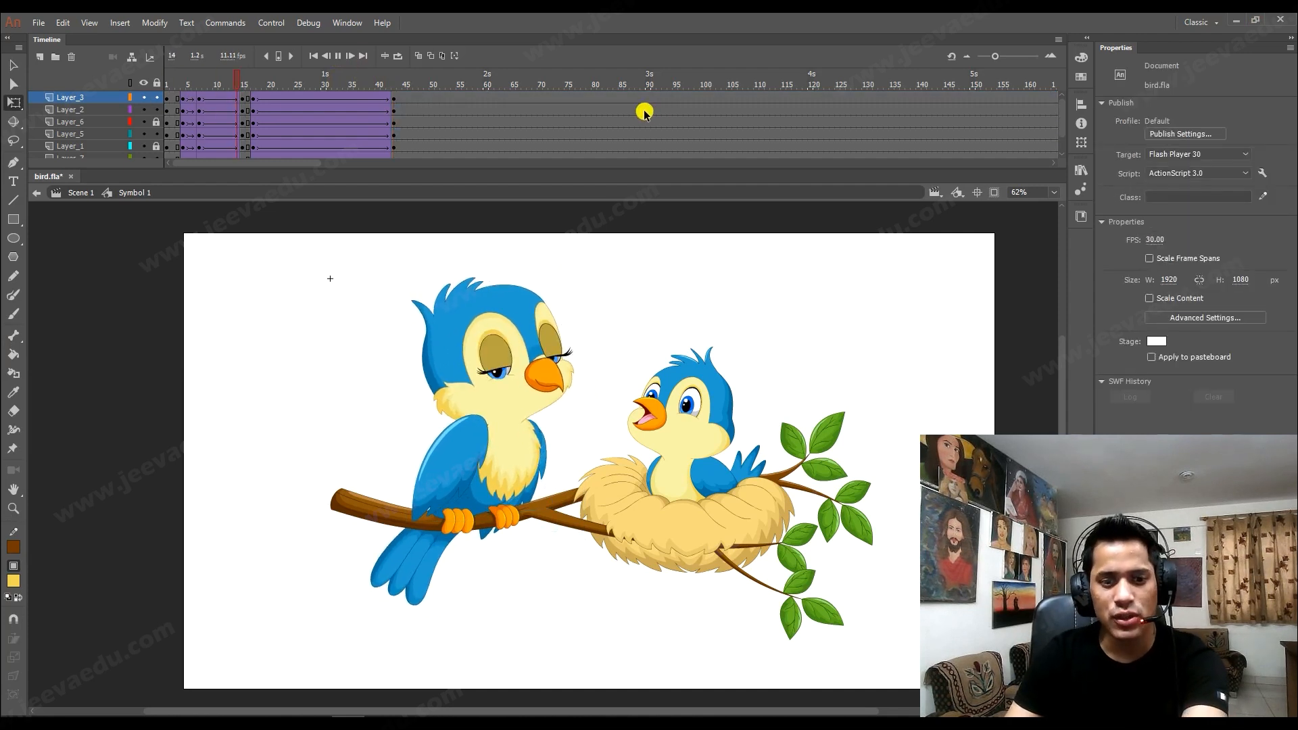
At frame 43, rotate the large bird's near wing and far wing slightly outward from the body with Free Transform.
{"action": "left_click", "coordinate": [365, 71]}
{"action": "left_click_drag", "start_coordinate": [361, 72], "coordinate": [399, 116]}
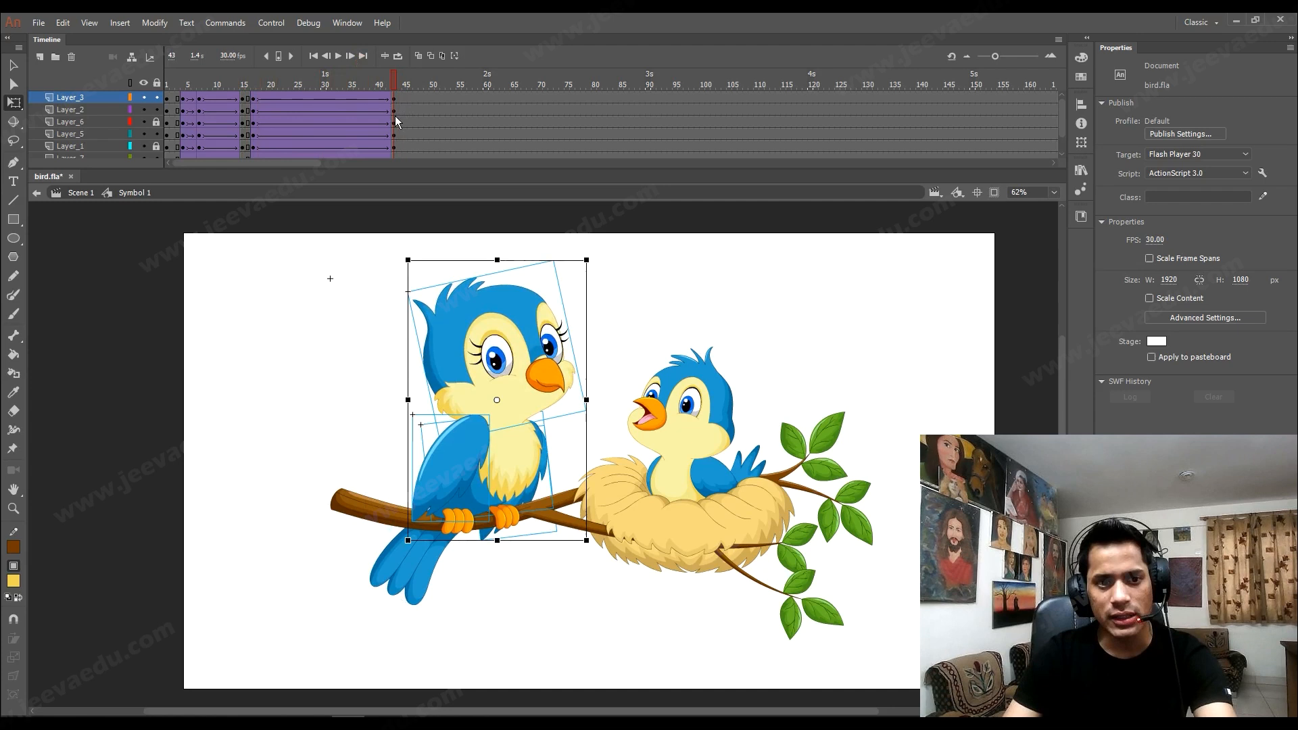
{"action": "key", "text": "z"}
{"action": "key", "text": "q"}
{"action": "left_click", "coordinate": [458, 487]}
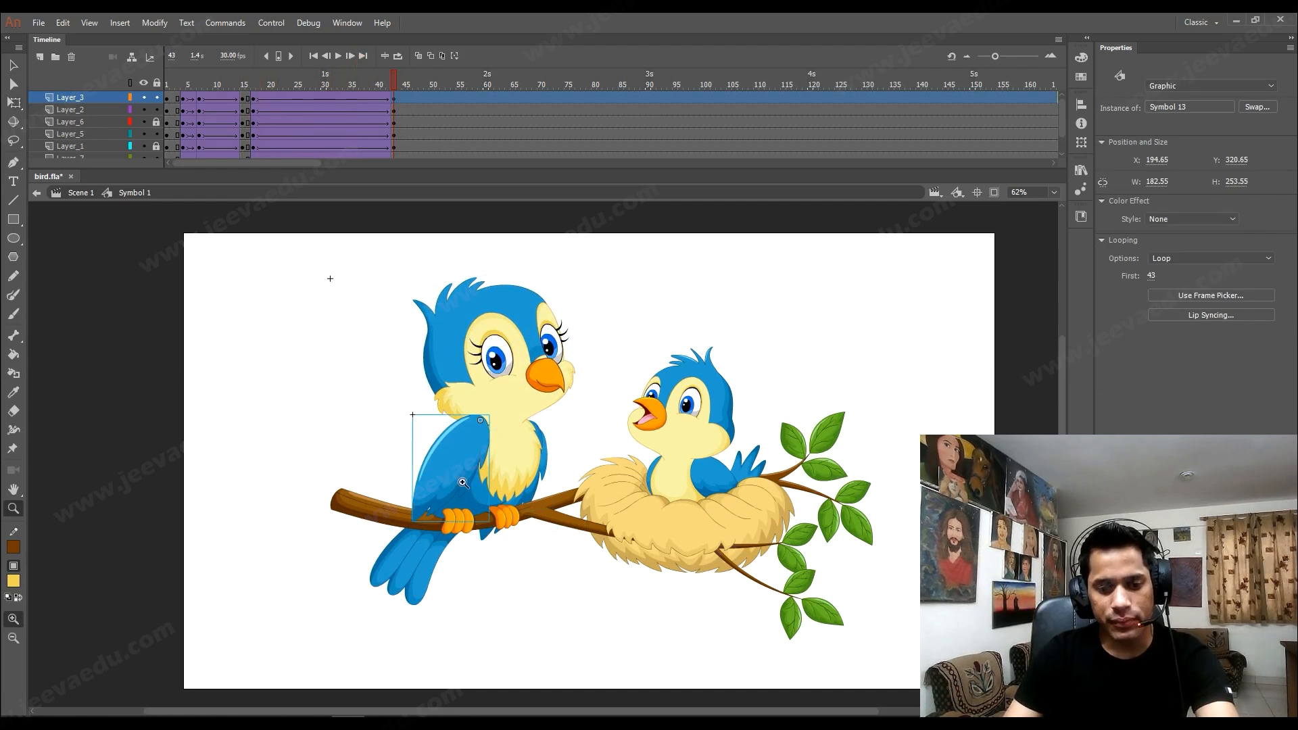
{"action": "key", "text": "ctrl+="}
{"action": "left_click_drag", "start_coordinate": [445, 548], "coordinate": [442, 549]}
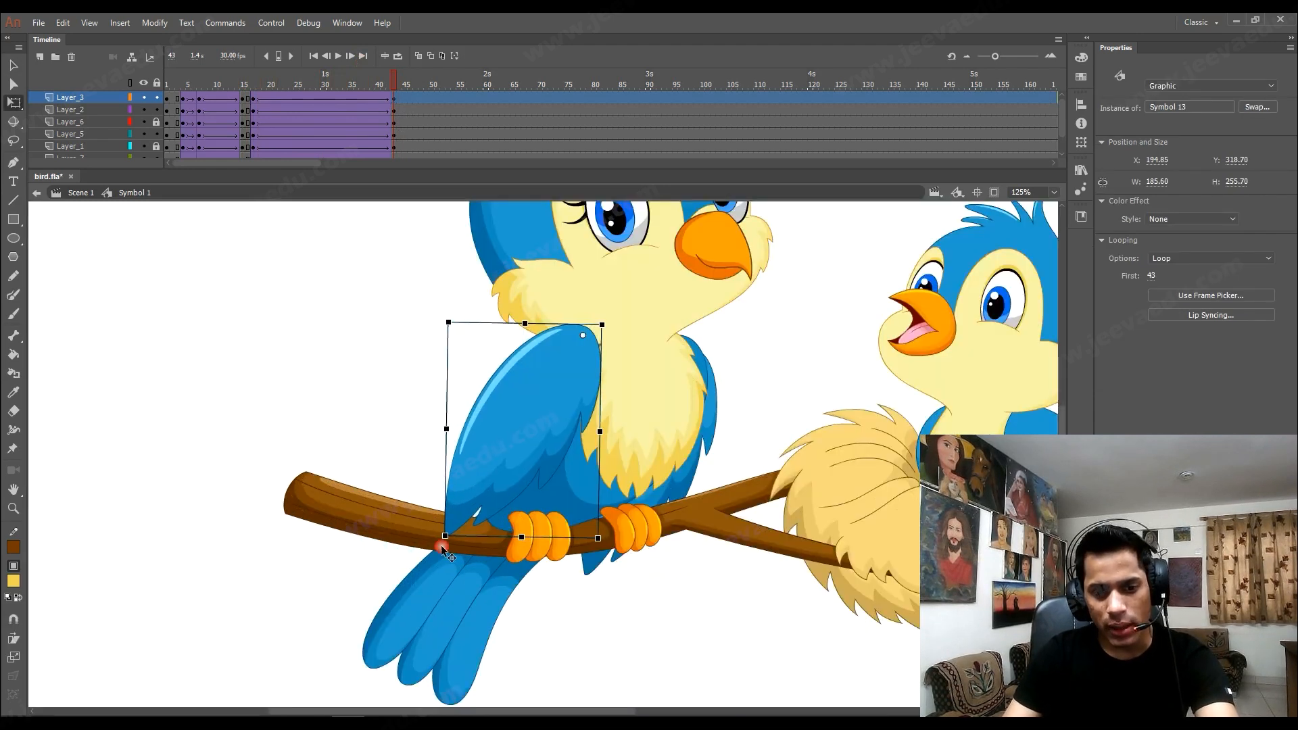
{"action": "left_click", "coordinate": [697, 500]}
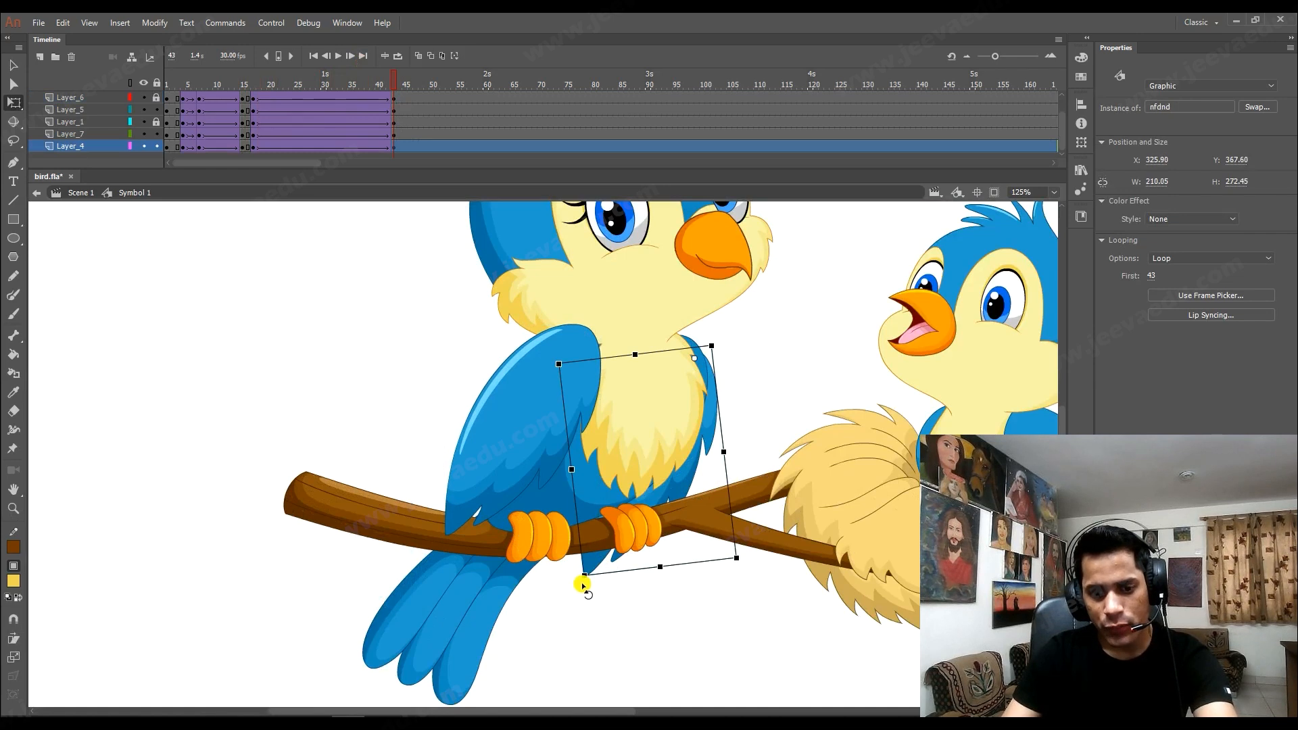
{"action": "left_click_drag", "start_coordinate": [582, 585], "coordinate": [588, 593]}
At frame 43, swing the large bird's tail slightly farther outward, away from the nest, and play back the animation.
{"action": "left_click", "coordinate": [468, 621]}
{"action": "scroll", "coordinate": [507, 609], "scroll_direction": "down", "scroll_amount": 5}
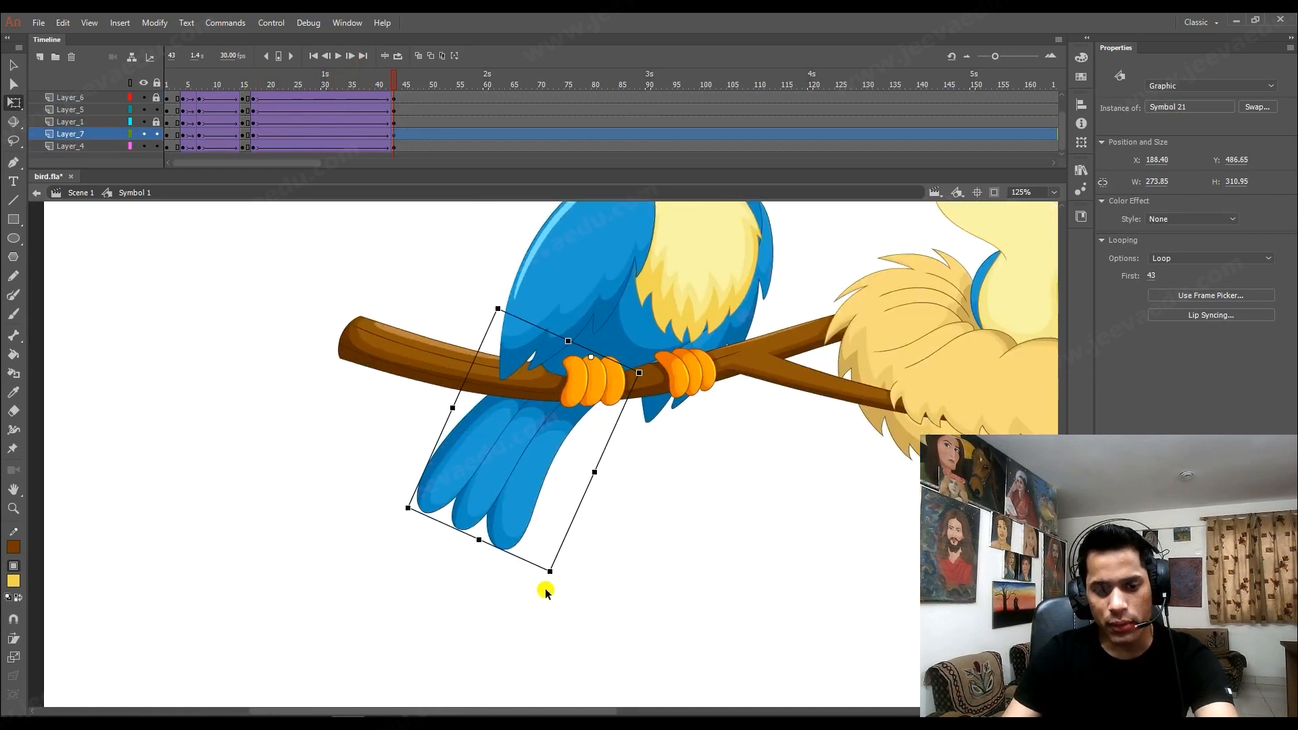
{"action": "left_click_drag", "start_coordinate": [554, 585], "coordinate": [549, 586]}
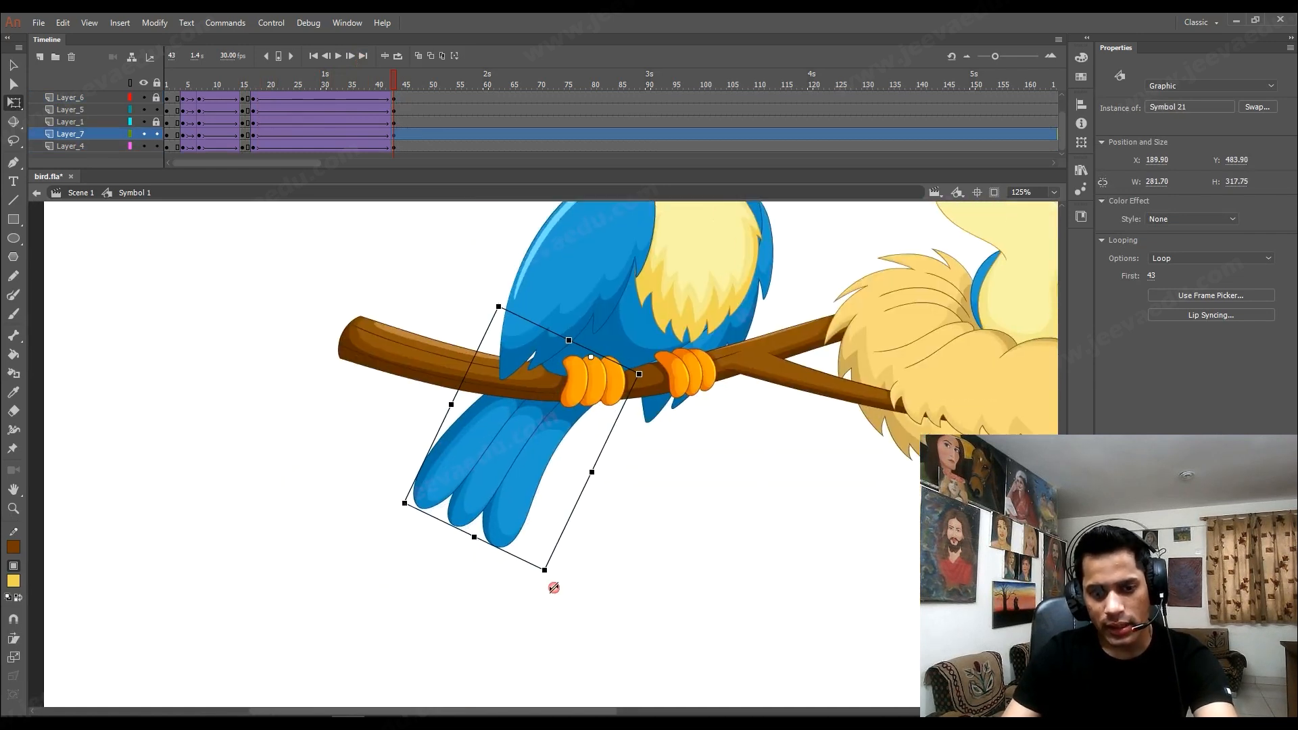
{"action": "left_click", "coordinate": [586, 435], "text": "ctrl+alt"}
{"action": "left_click_drag", "start_coordinate": [539, 211], "coordinate": [538, 295]}
{"action": "left_click_drag", "start_coordinate": [601, 391], "coordinate": [599, 399]}
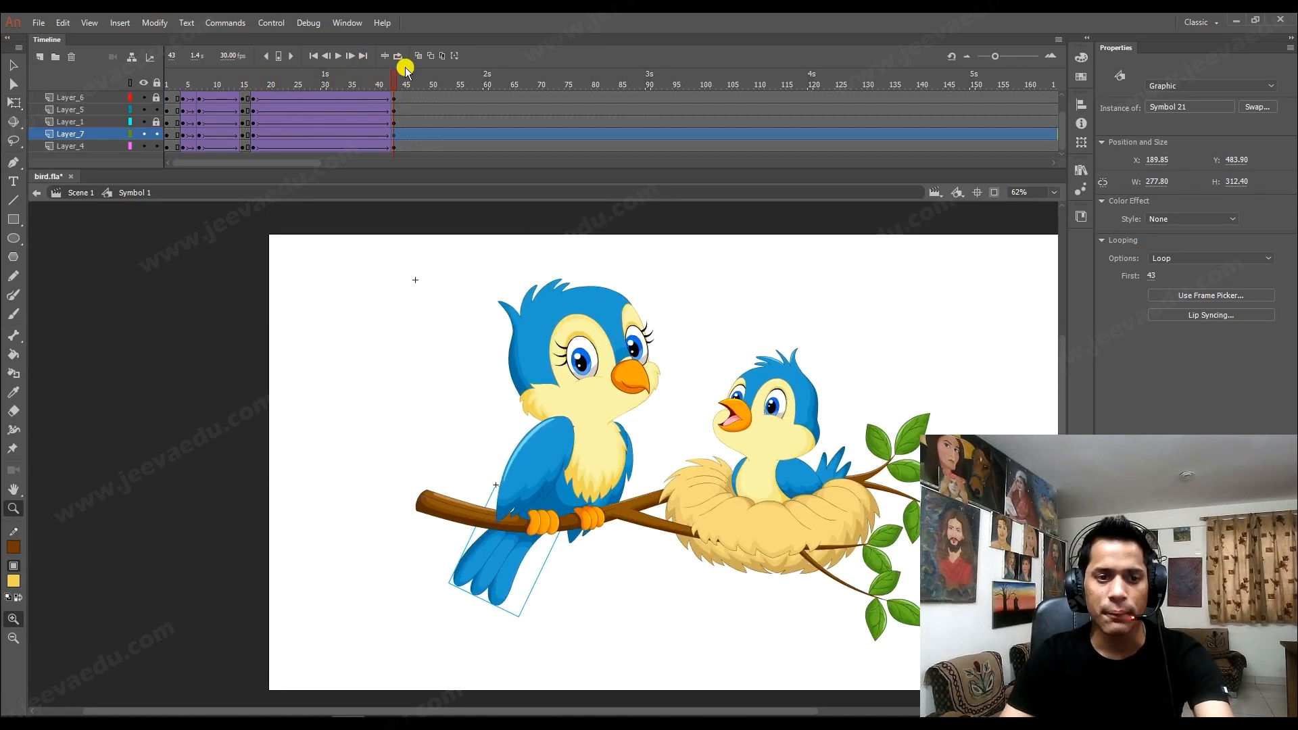
{"action": "left_click_drag", "start_coordinate": [319, 88], "coordinate": [388, 87]}
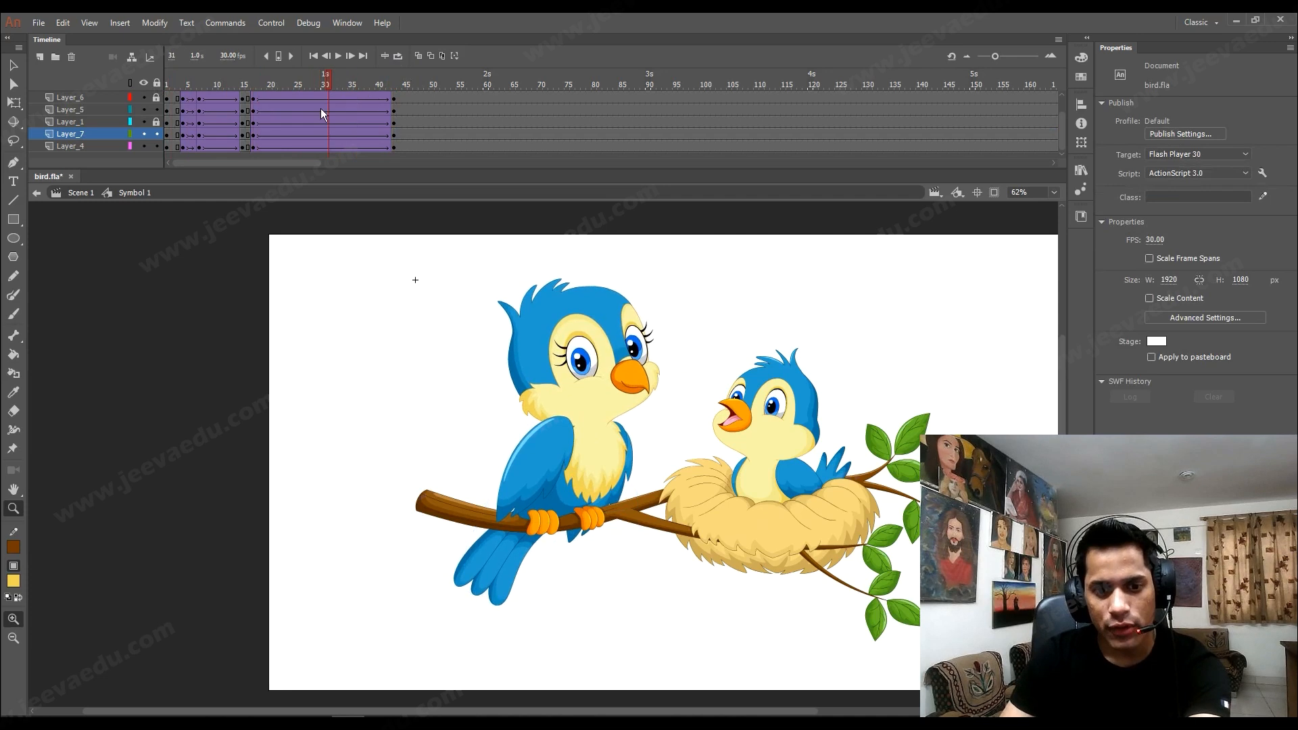
{"action": "left_click", "coordinate": [429, 96]}
{"action": "scroll", "coordinate": [399, 102], "scroll_direction": "up", "scroll_amount": 1}
{"action": "key", "text": "Return"}
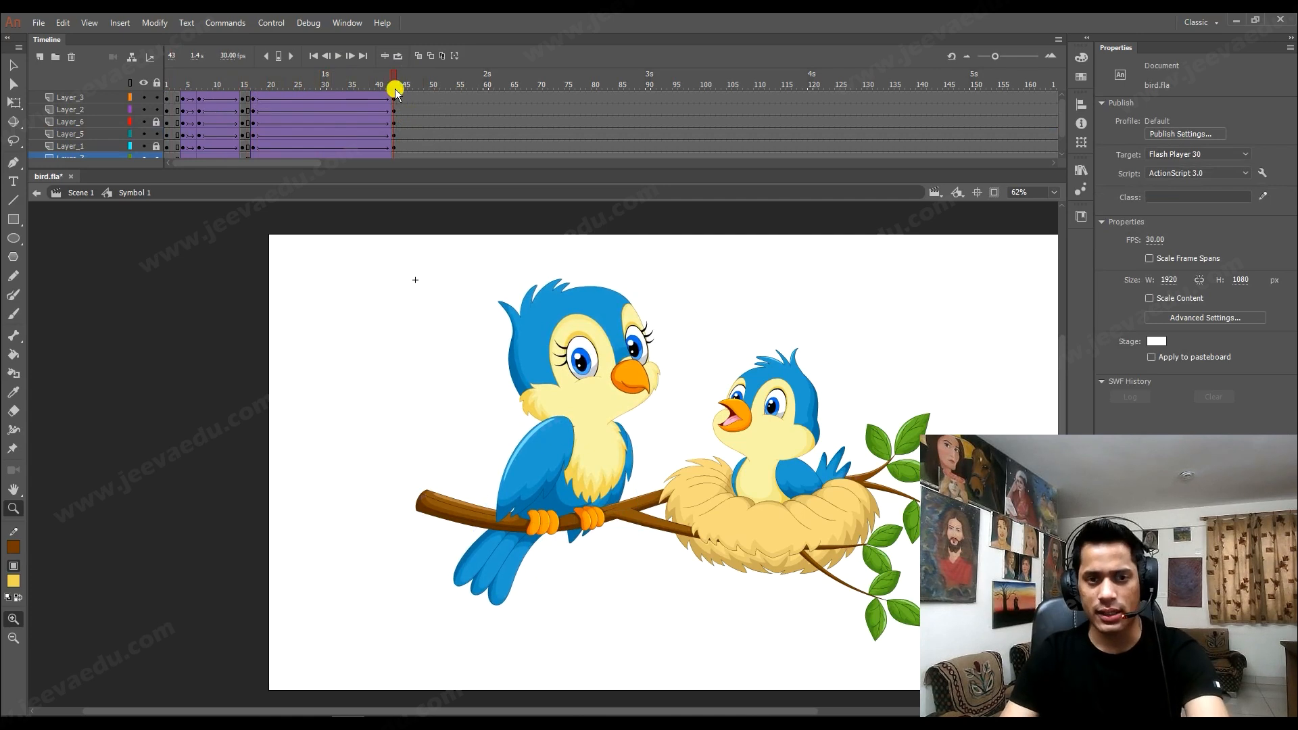
{"action": "key", "text": "Return"}
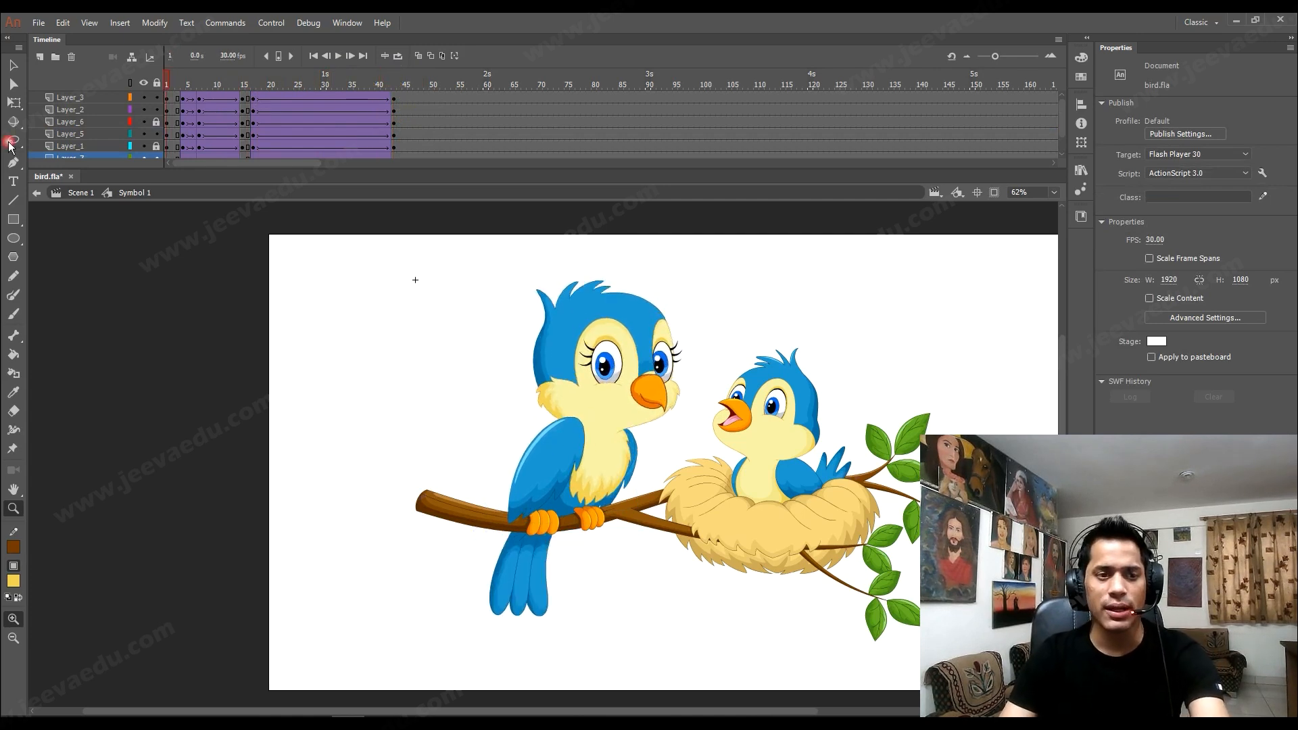
Open the beak symbol inside the large bird's head symbol for editing and insert a keyframe at frame 6.
{"action": "left_click", "coordinate": [665, 407]}
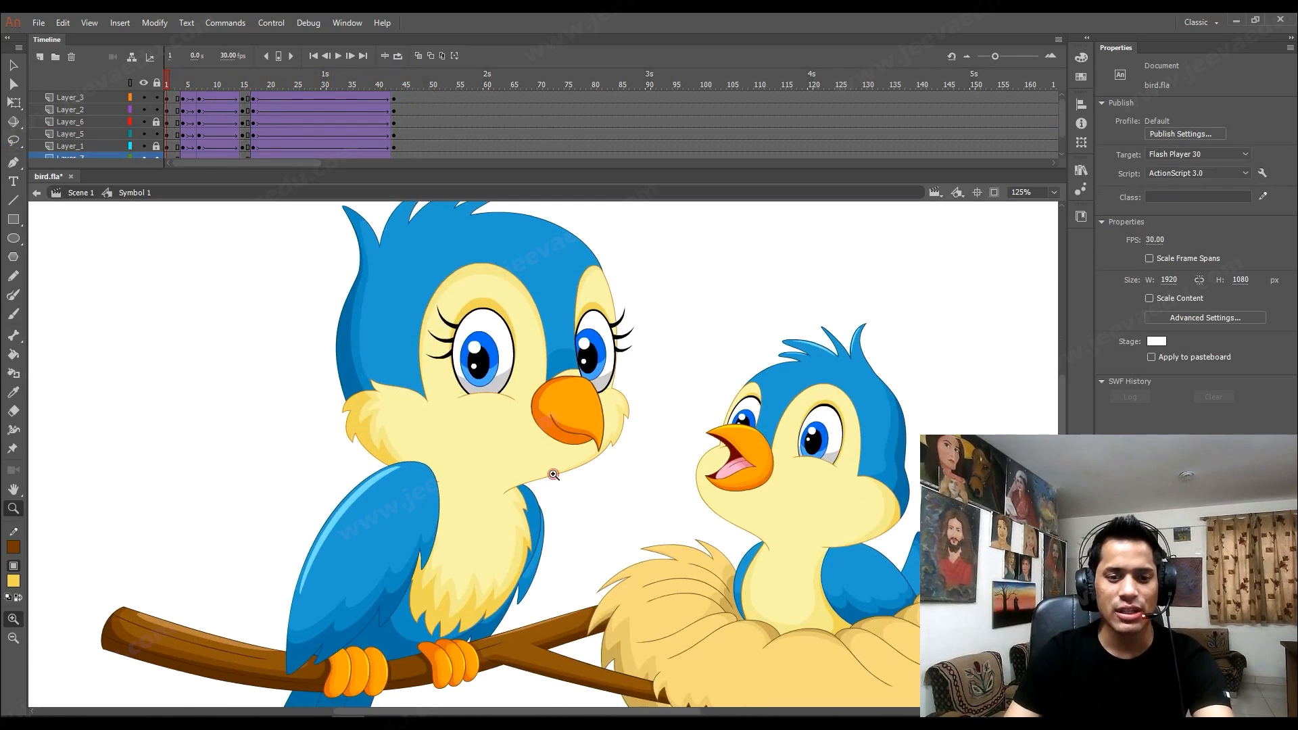
{"action": "key", "text": "v"}
{"action": "left_click", "coordinate": [578, 408]}
{"action": "double_click", "coordinate": [575, 419]}
{"action": "left_click", "coordinate": [574, 420]}
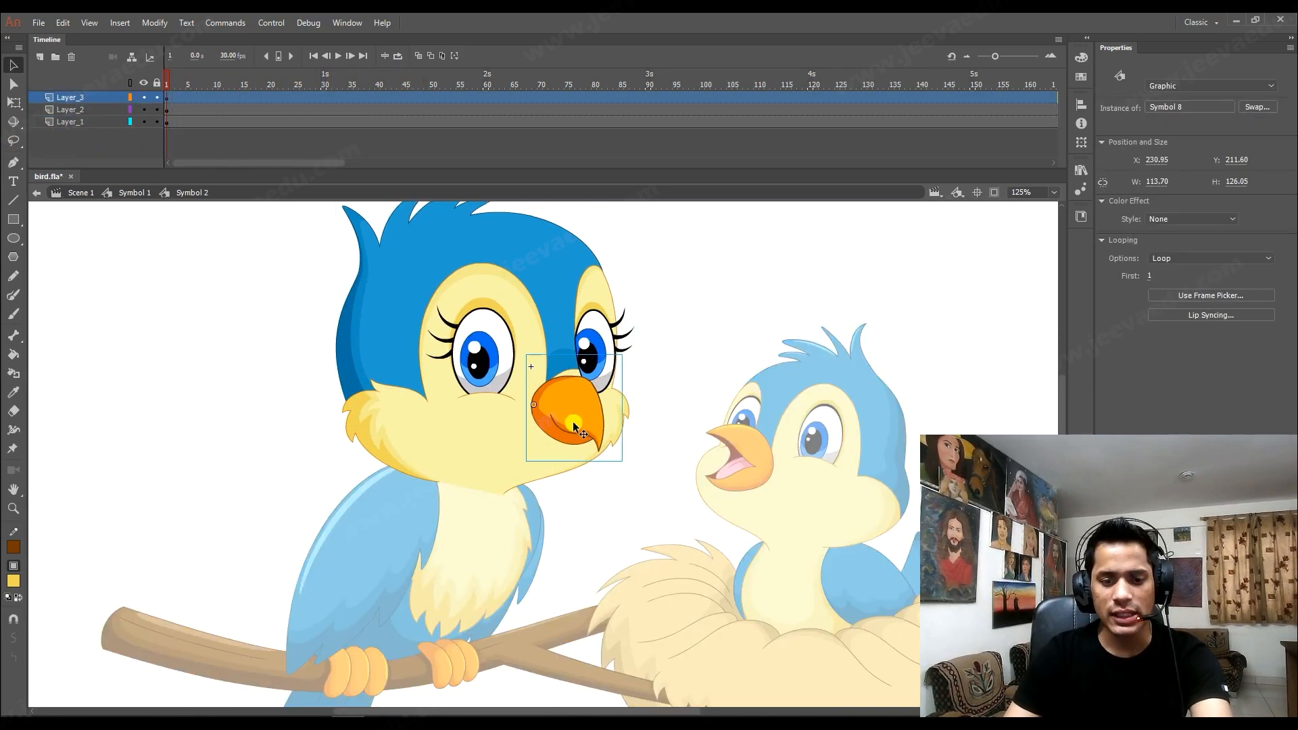
{"action": "double_click", "coordinate": [573, 420]}
{"action": "left_click", "coordinate": [194, 99]}
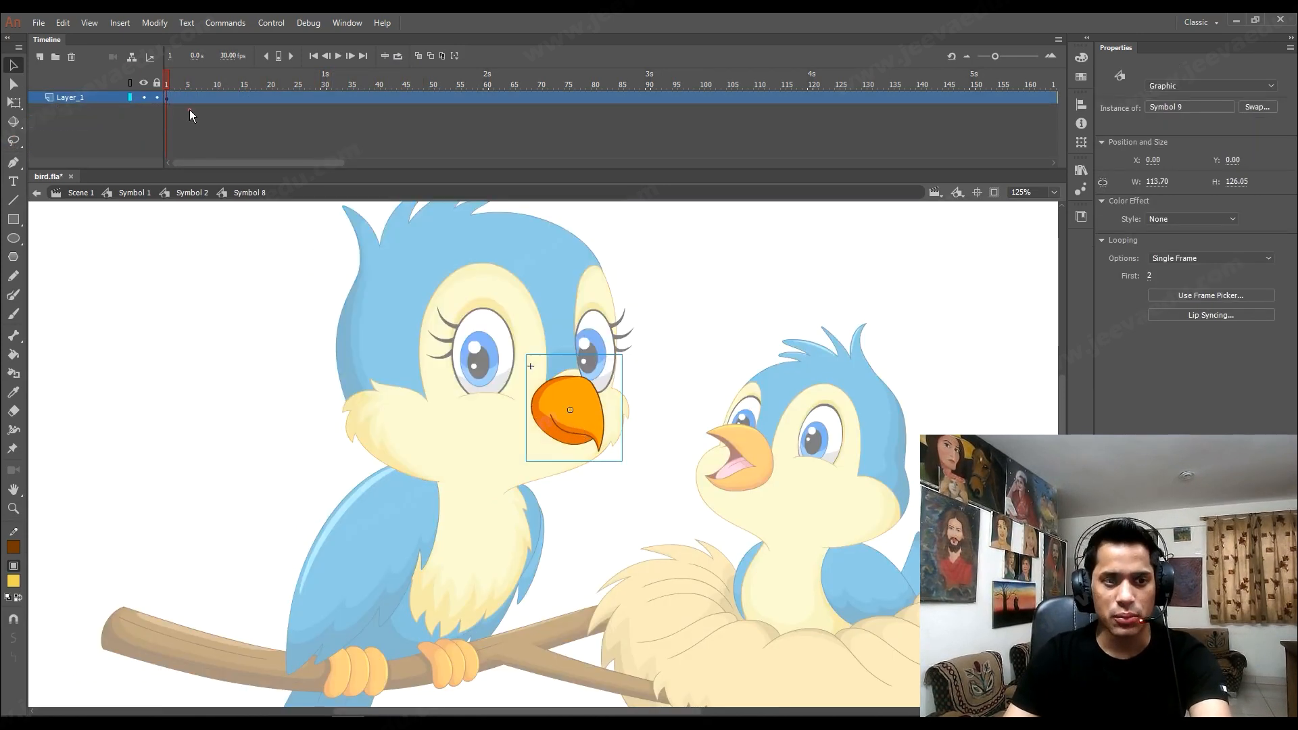
{"action": "key", "text": "F6"}
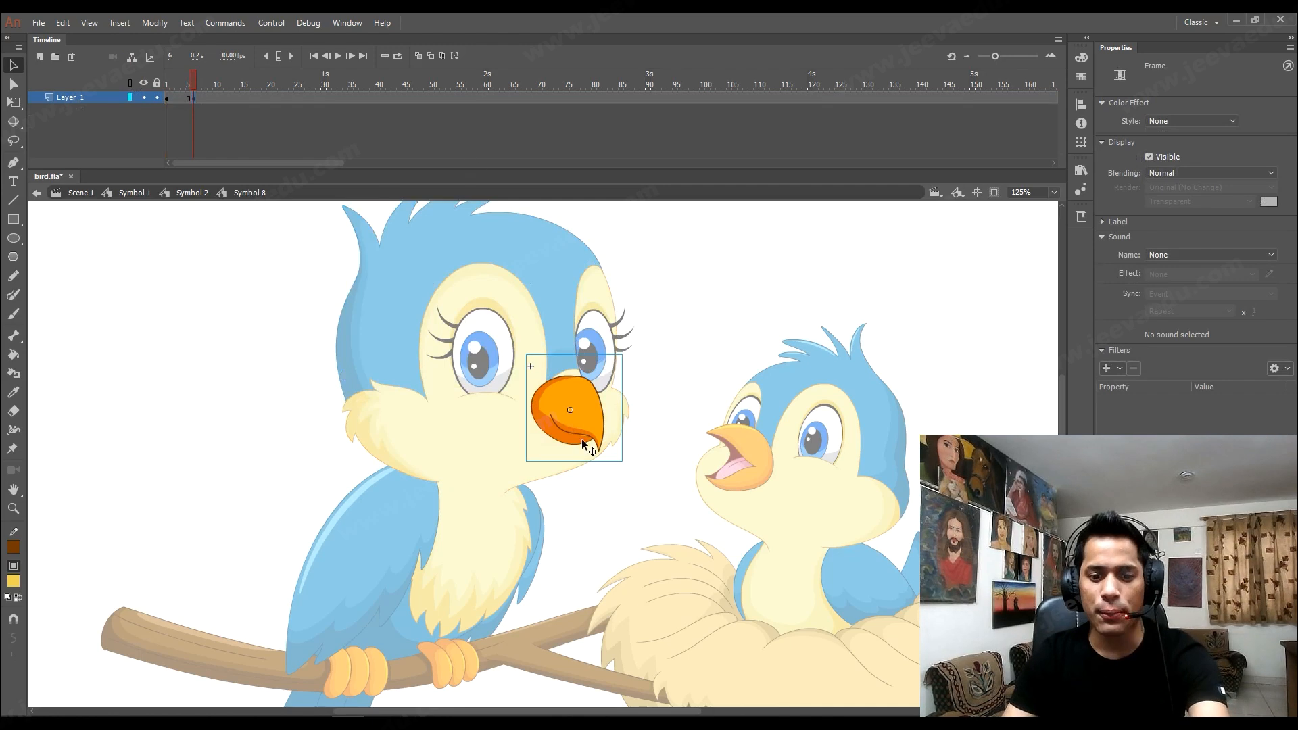
At frame 6, switch the large bird's beak to the open pose, frame 1, with the Frame Picker.
{"action": "left_click", "coordinate": [588, 436]}
{"action": "left_click", "coordinate": [1261, 296]}
{"action": "left_click", "coordinate": [574, 318]}
{"action": "left_click_drag", "start_coordinate": [610, 248], "coordinate": [736, 235]}
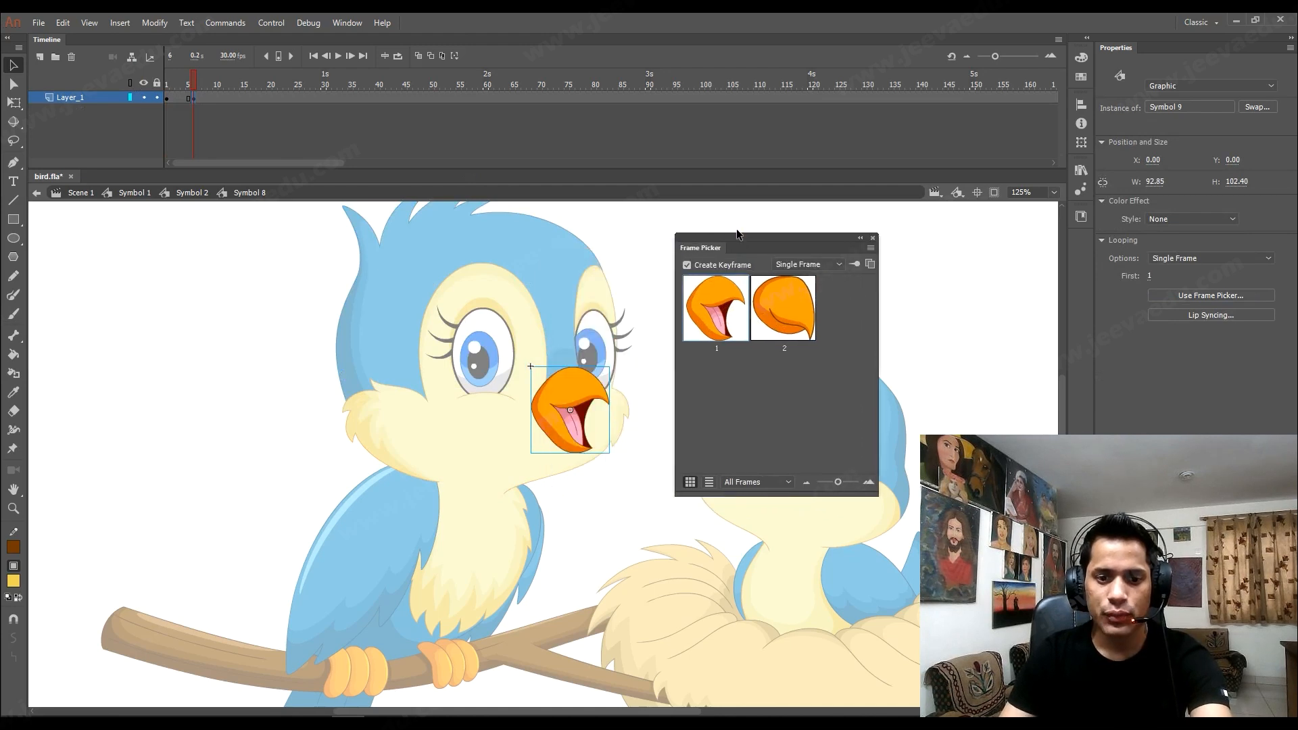
Insert keyframes at frames 10 and 15, setting the beak at frame 10 to the closed pose, frame 2.
{"action": "left_click", "coordinate": [216, 98]}
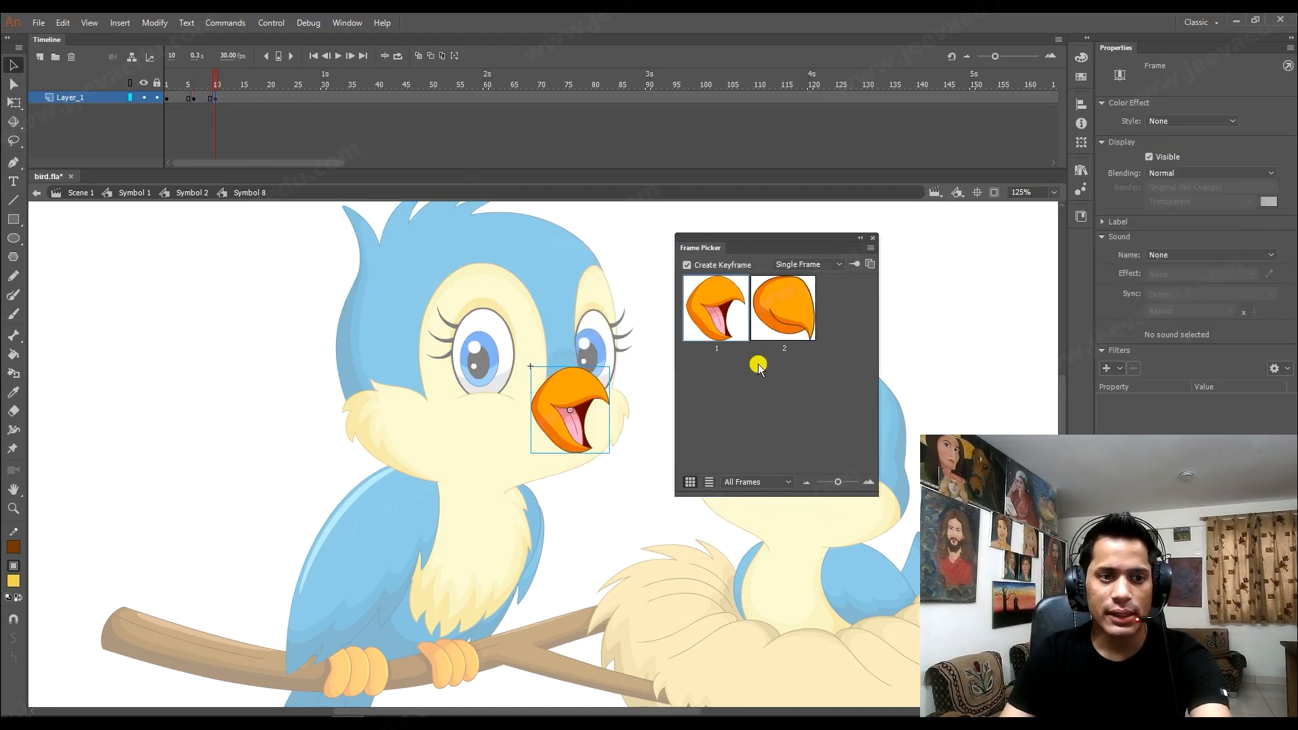
{"action": "left_click", "coordinate": [797, 300]}
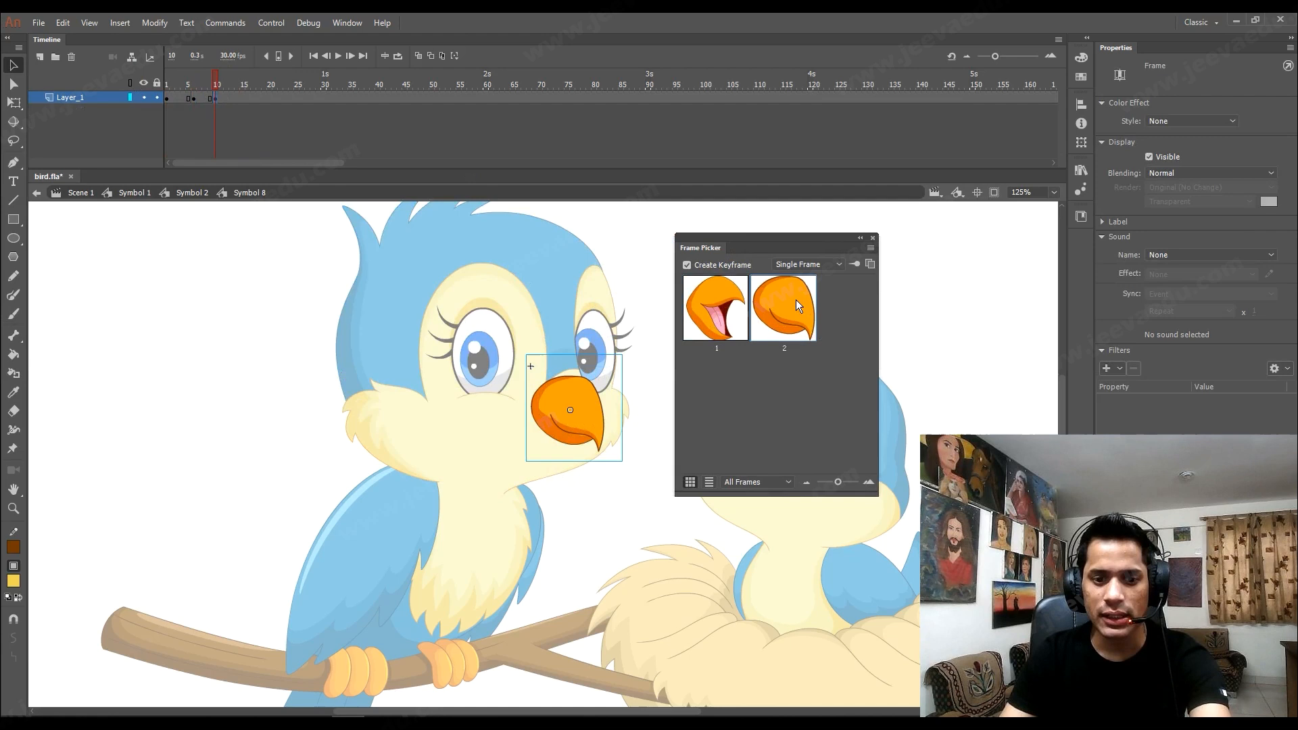
{"action": "left_click", "coordinate": [242, 98]}
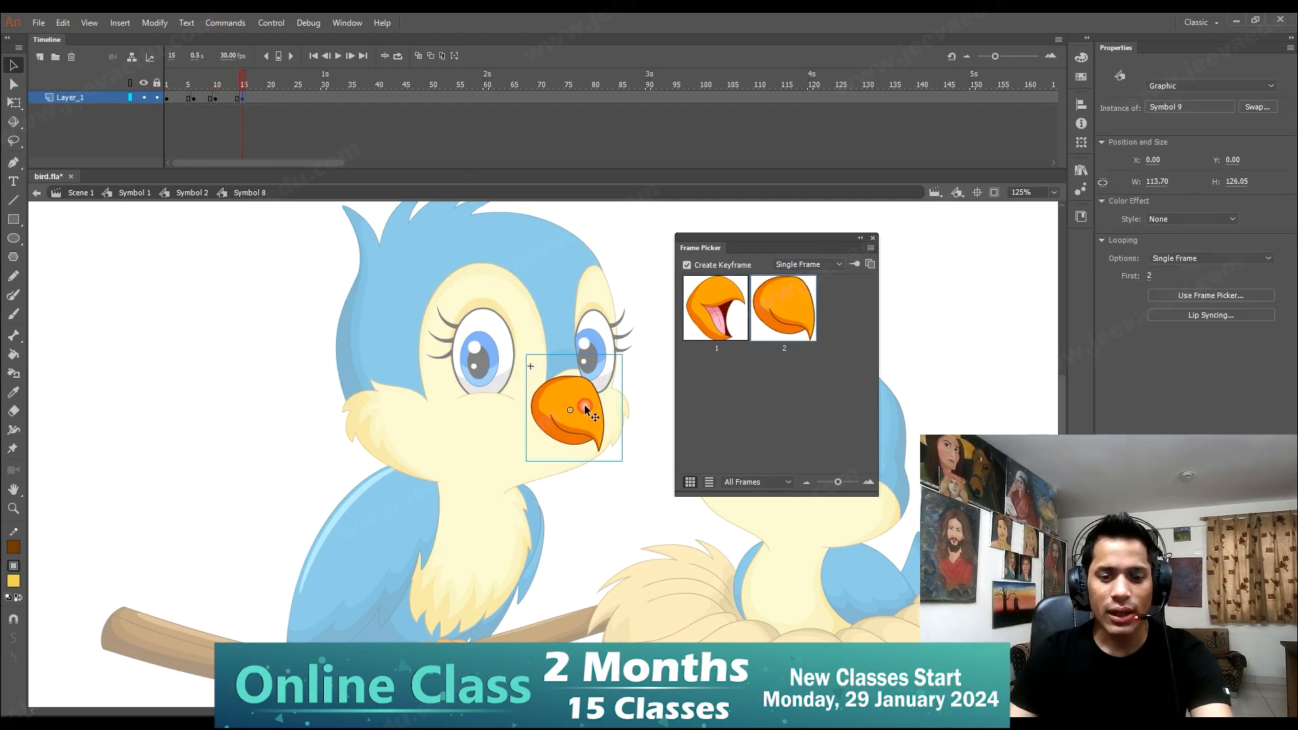
Open the nested beak symbol, Symbol 9, add the open beak as a keyframe at frame 3, and group its artwork.
{"action": "double_click", "coordinate": [582, 384]}
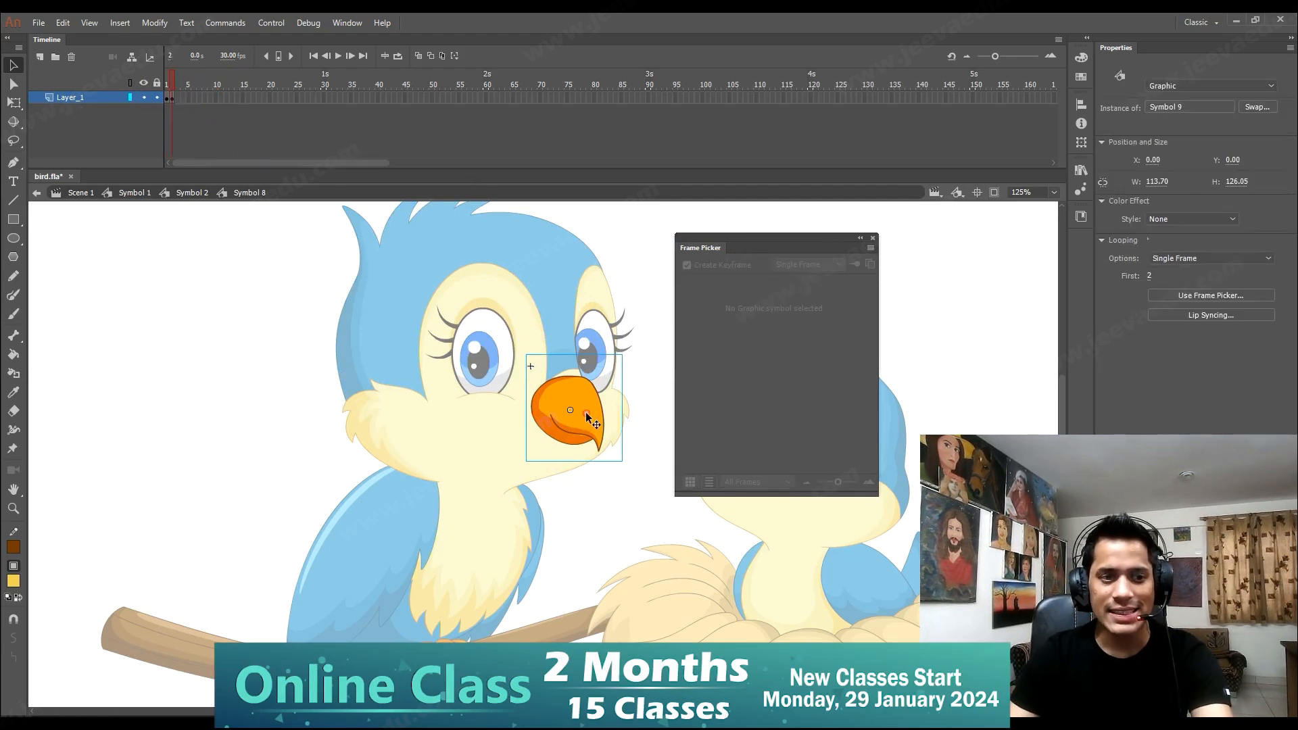
{"action": "left_click", "coordinate": [166, 98]}
{"action": "left_click_drag", "start_coordinate": [171, 99], "coordinate": [176, 100]}
{"action": "key", "text": "F6"}
{"action": "key", "text": "ctrl+g"}
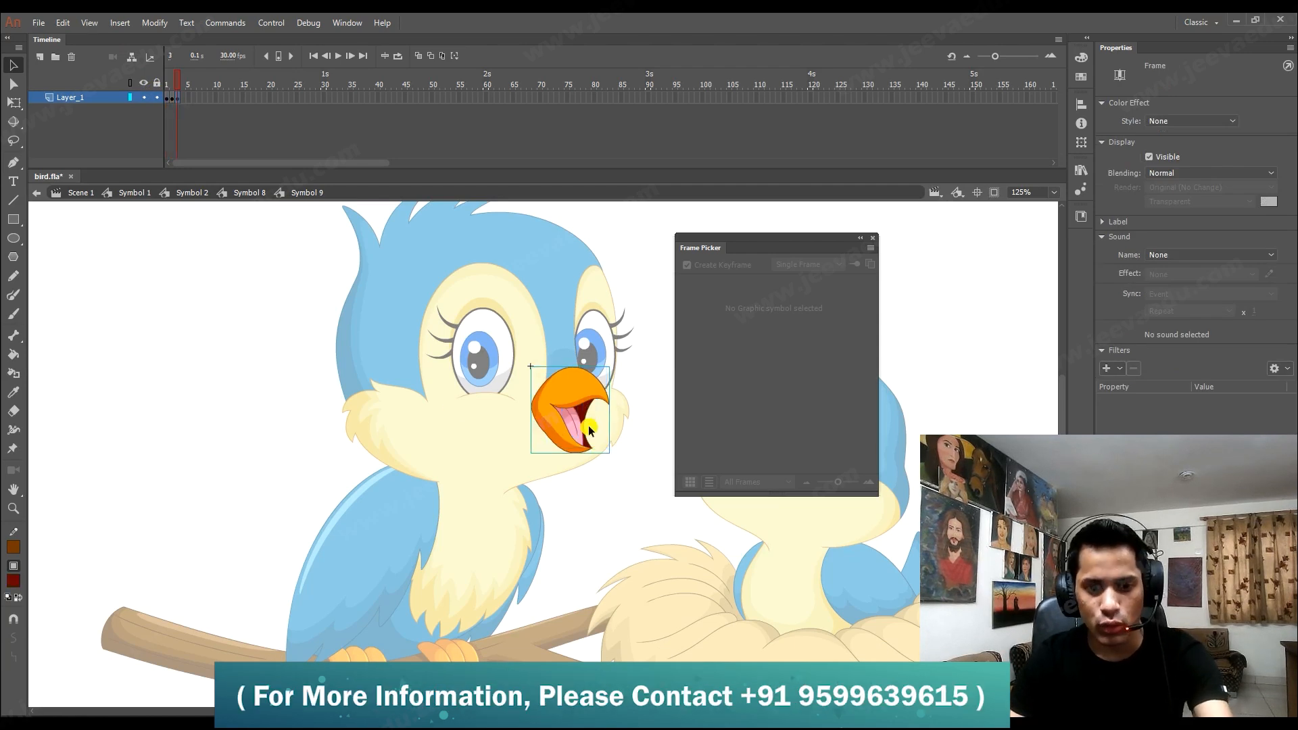
Squash the grouped open beak at frame 3 vertically to about 71 px high with Free Transform.
{"action": "key", "text": "q"}
{"action": "left_click_drag", "start_coordinate": [570, 369], "coordinate": [570, 375]}
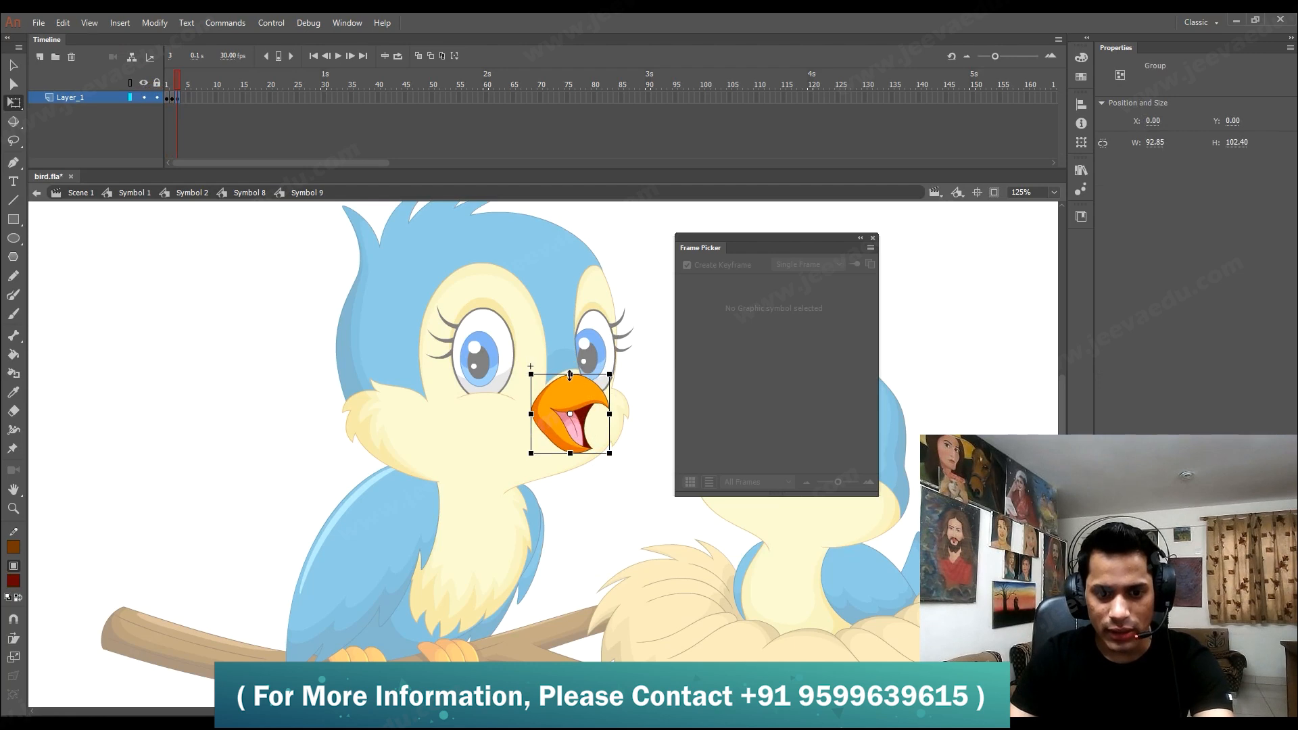
{"action": "left_click_drag", "start_coordinate": [570, 453], "coordinate": [566, 434]}
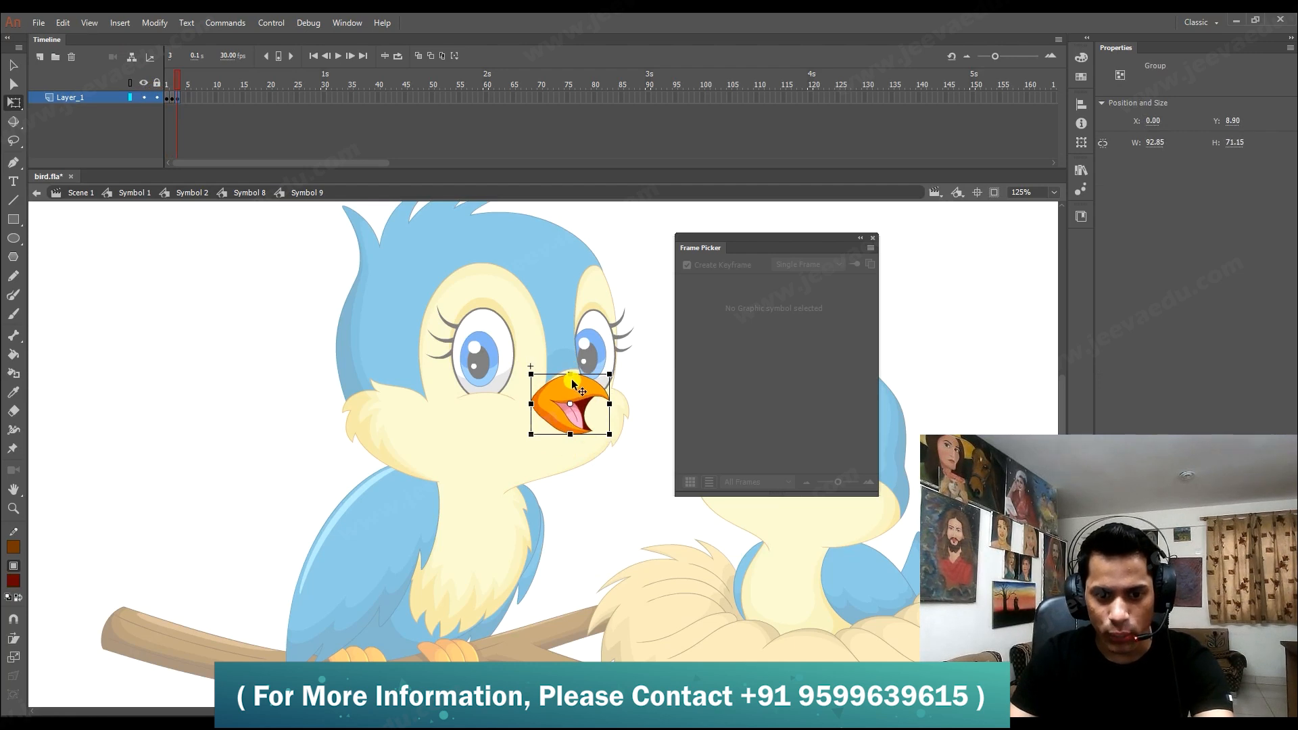
Adjust the grouped open beak at frame 3 to about 86 px high and compare it with the other beak poses.
{"action": "left_click_drag", "start_coordinate": [570, 374], "coordinate": [546, 382]}
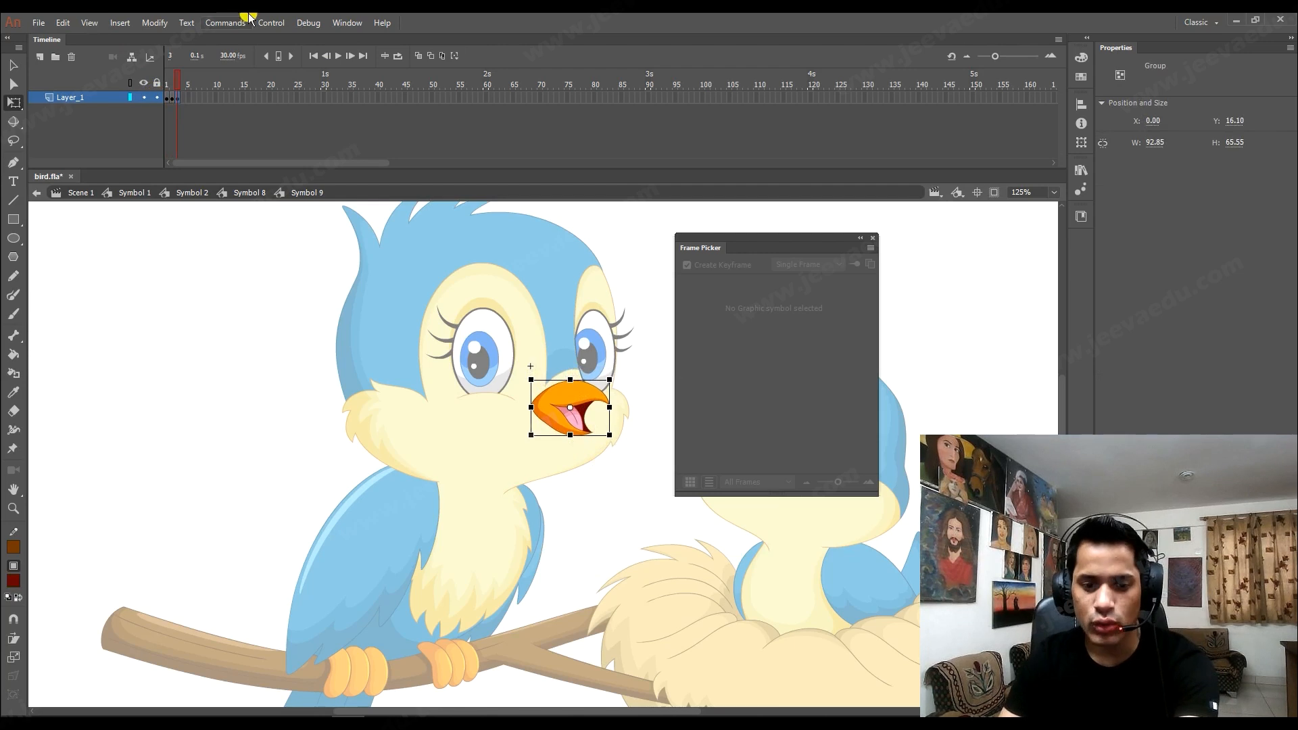
{"action": "left_click", "coordinate": [173, 99]}
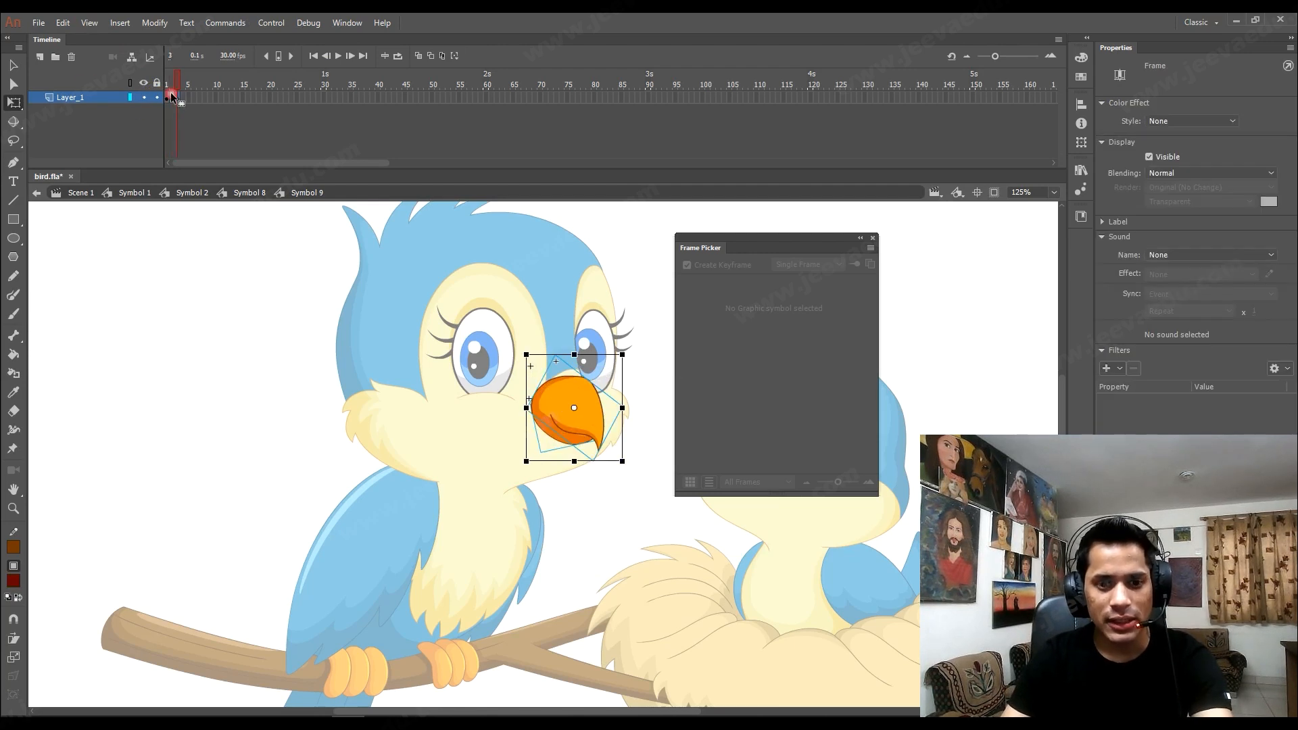
{"action": "left_click", "coordinate": [177, 99]}
{"action": "left_click_drag", "start_coordinate": [571, 384], "coordinate": [570, 371]}
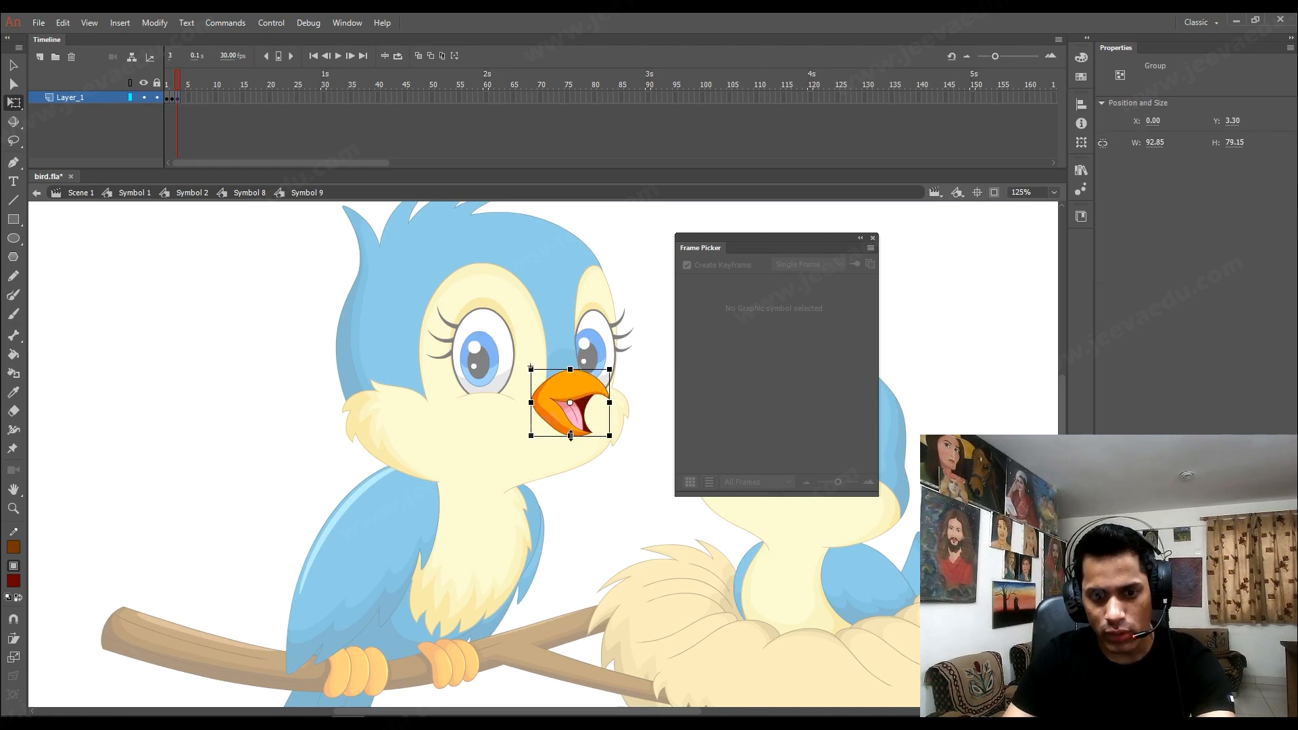
{"action": "left_click_drag", "start_coordinate": [570, 436], "coordinate": [570, 440]}
{"action": "left_click", "coordinate": [173, 99]}
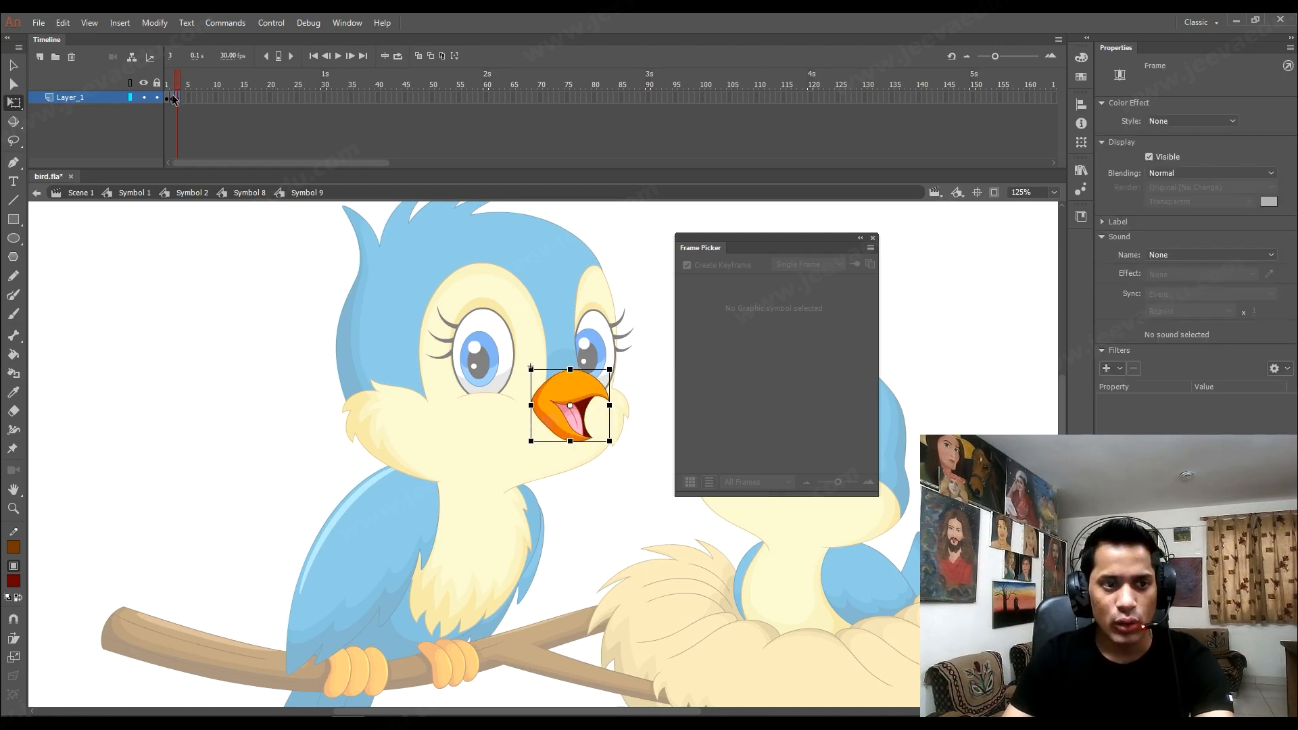
{"action": "left_click", "coordinate": [175, 98]}
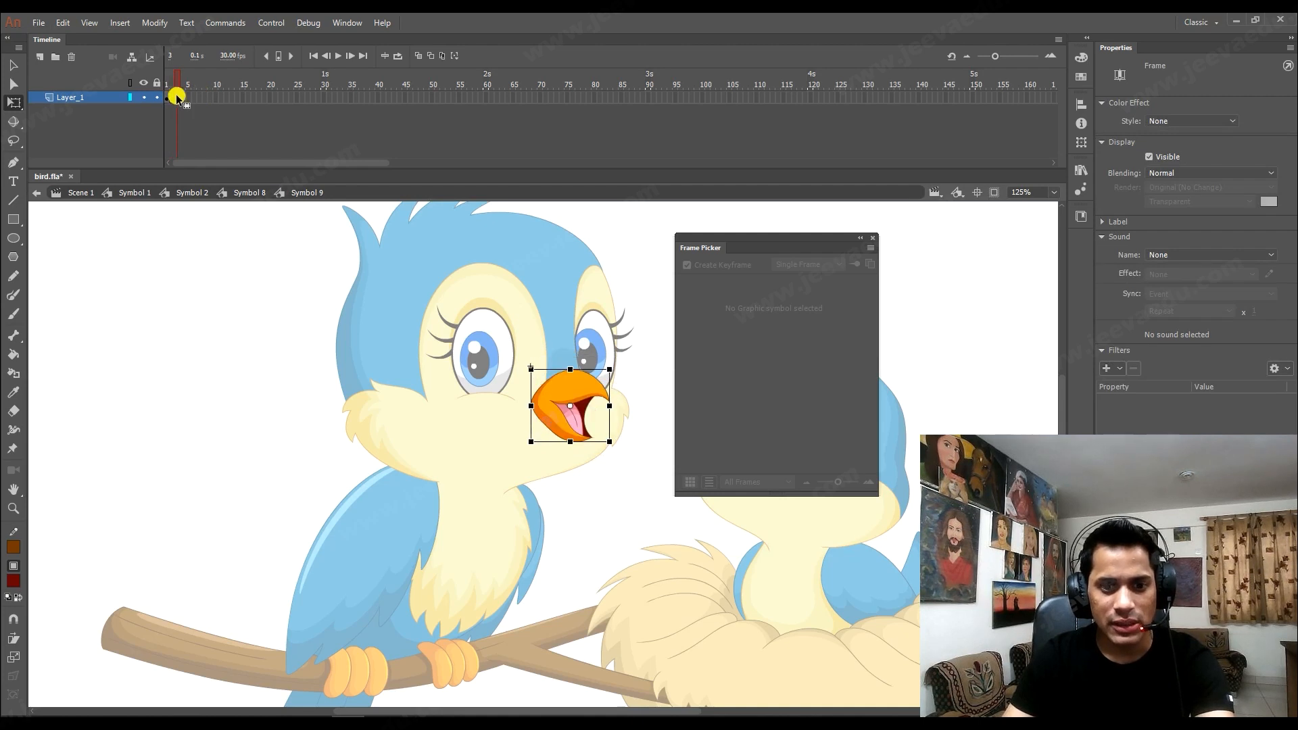
{"action": "left_click", "coordinate": [164, 98]}
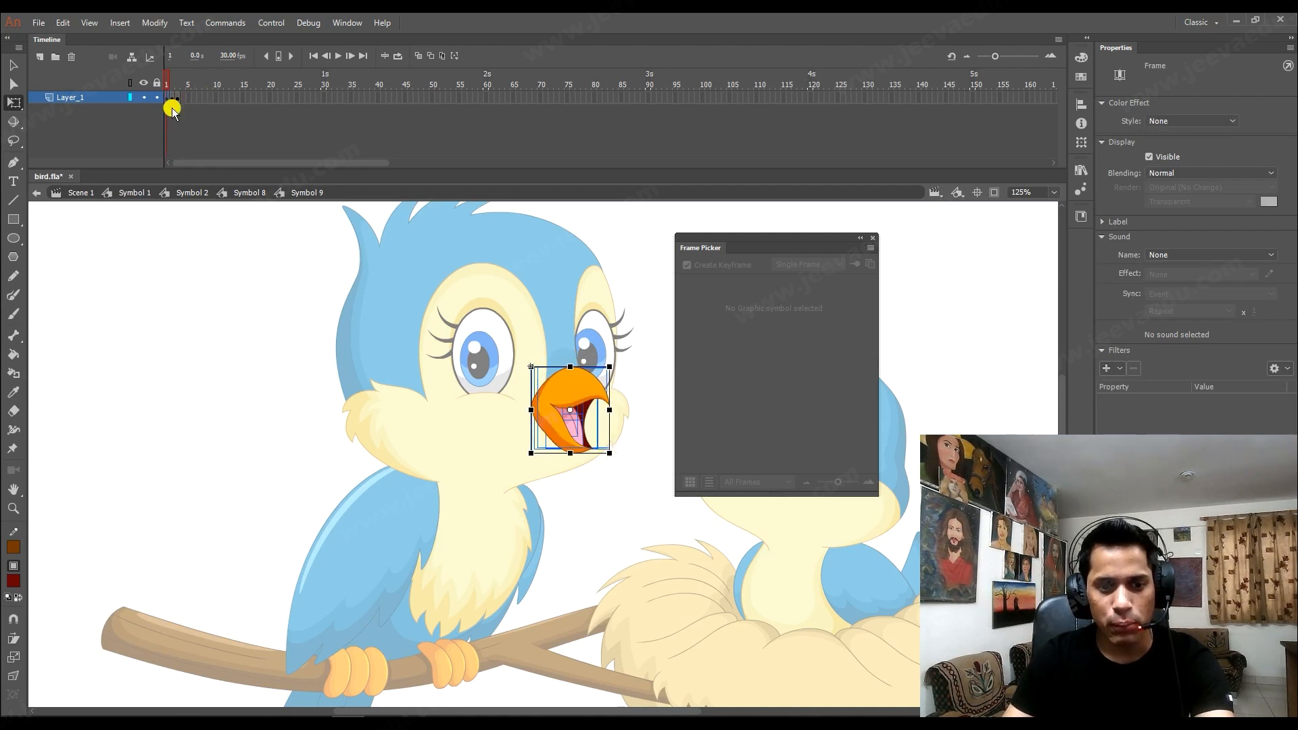
Return to Symbol 8 and set the beak to pose 3 at frame 15 and pose 2 at frame 20.
{"action": "left_click", "coordinate": [248, 193]}
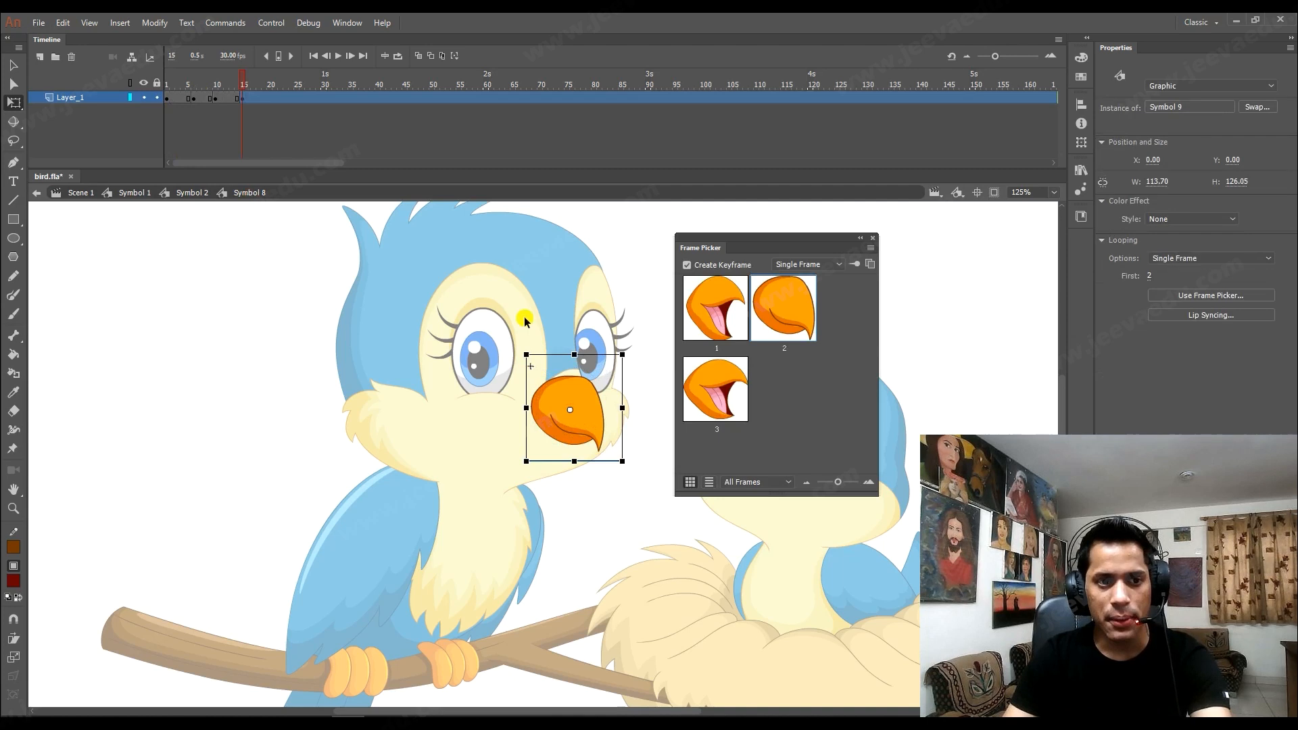
{"action": "left_click", "coordinate": [723, 390]}
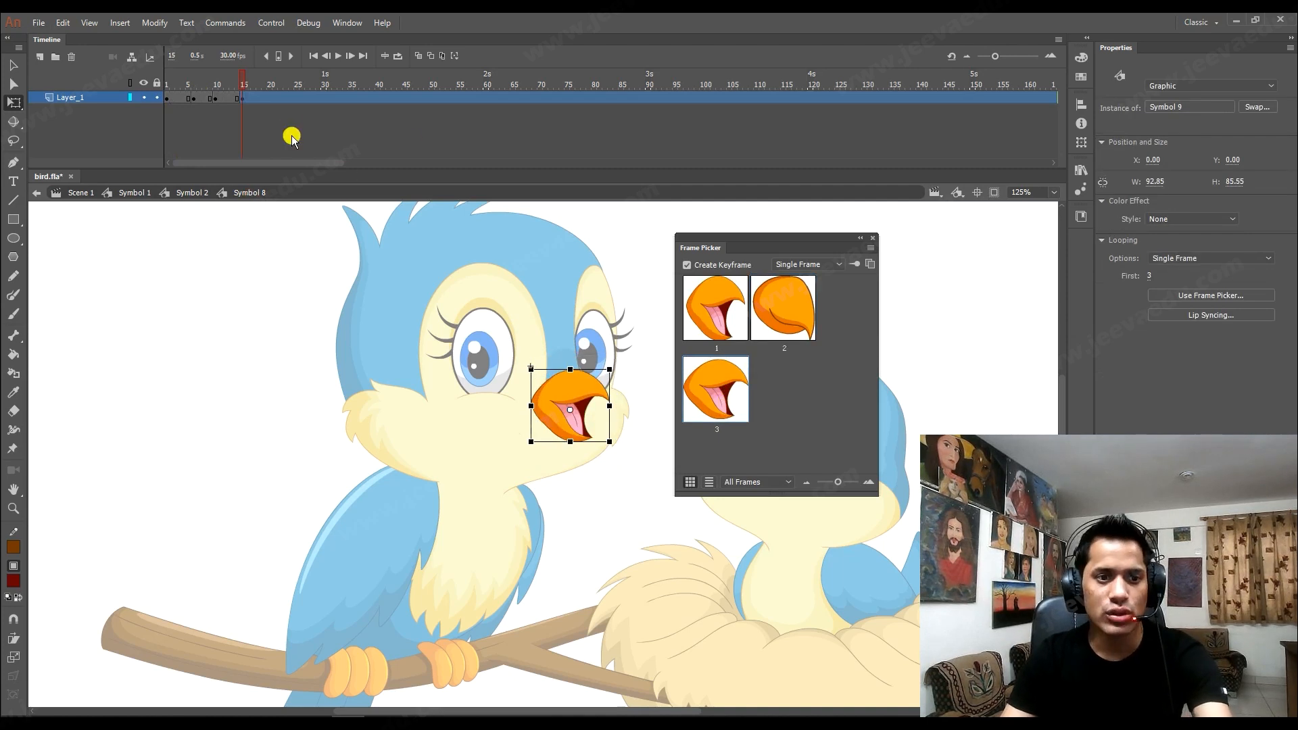
{"action": "left_click", "coordinate": [271, 100]}
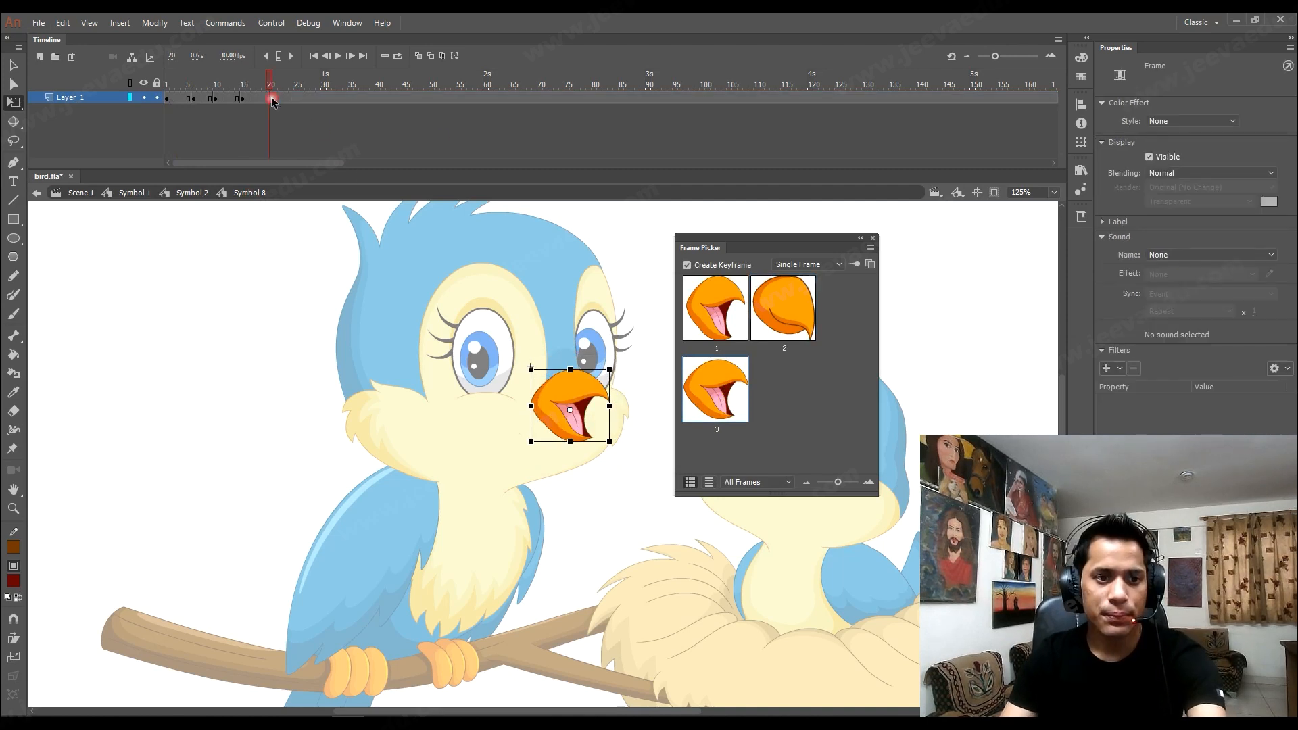
{"action": "left_click", "coordinate": [788, 293]}
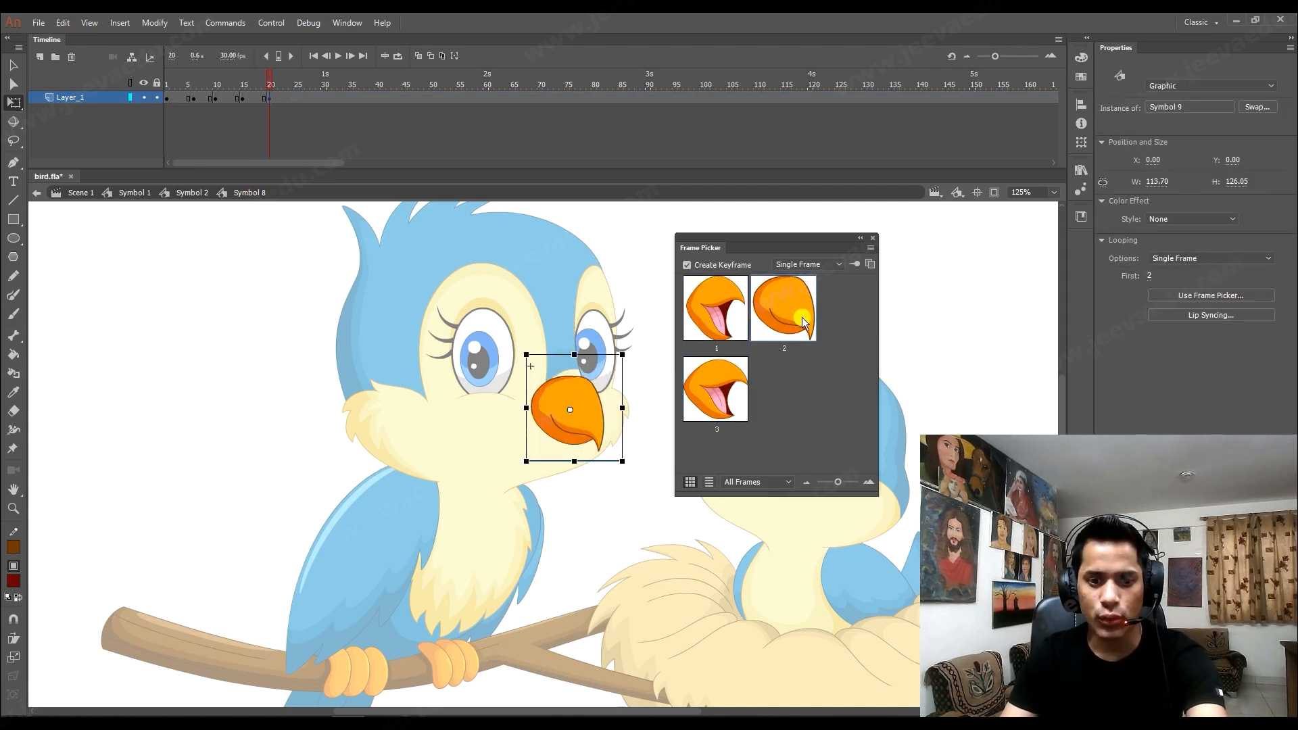
Set the beak to pose 1 at frame 24, pose 2 at frame 28 and pose 3 at frame 33, and close the Frame Picker.
{"action": "left_click", "coordinate": [287, 100]}
{"action": "left_click", "coordinate": [291, 99]}
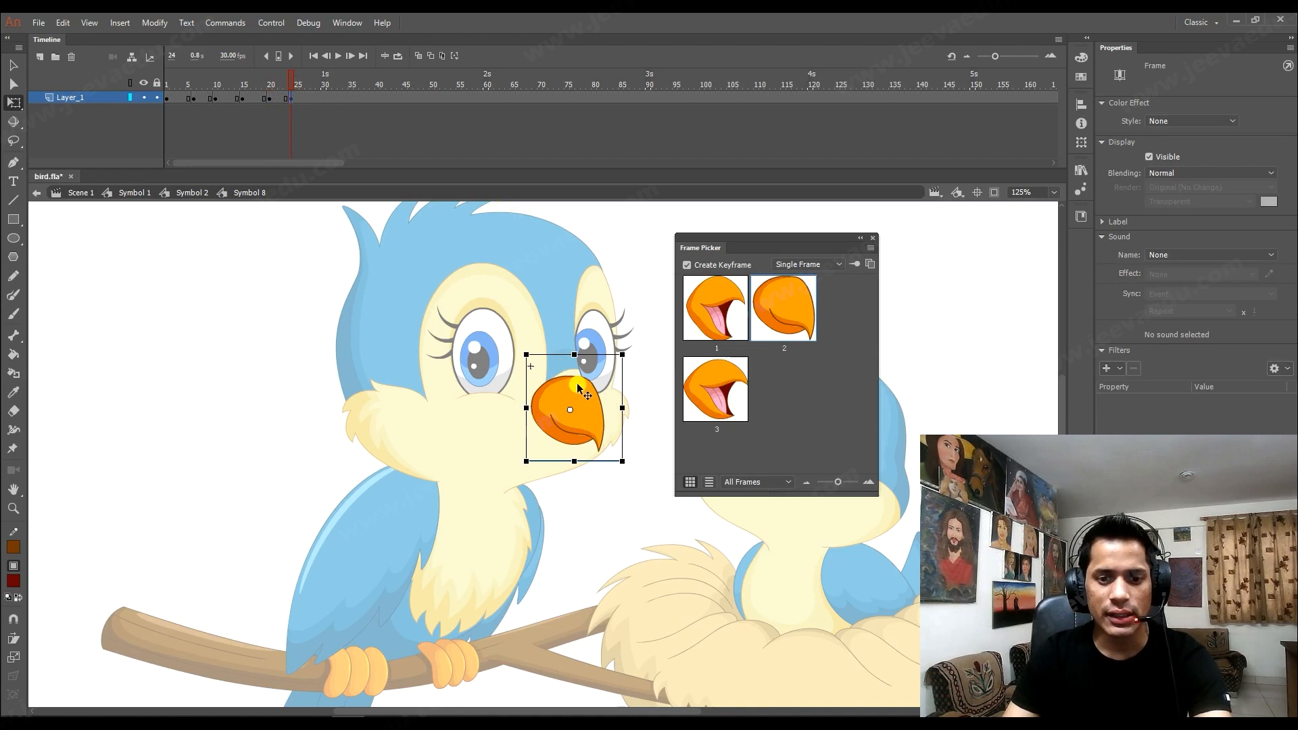
{"action": "left_click", "coordinate": [716, 307]}
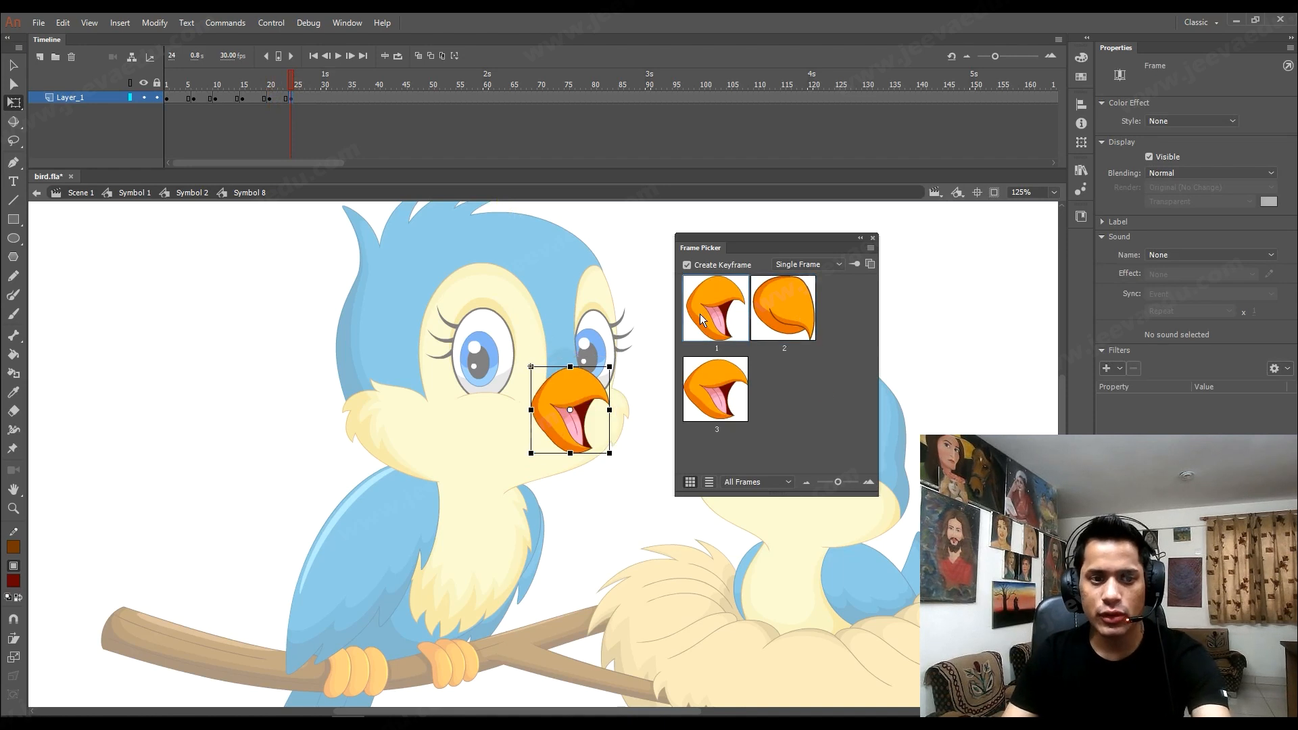
{"action": "left_click", "coordinate": [308, 95]}
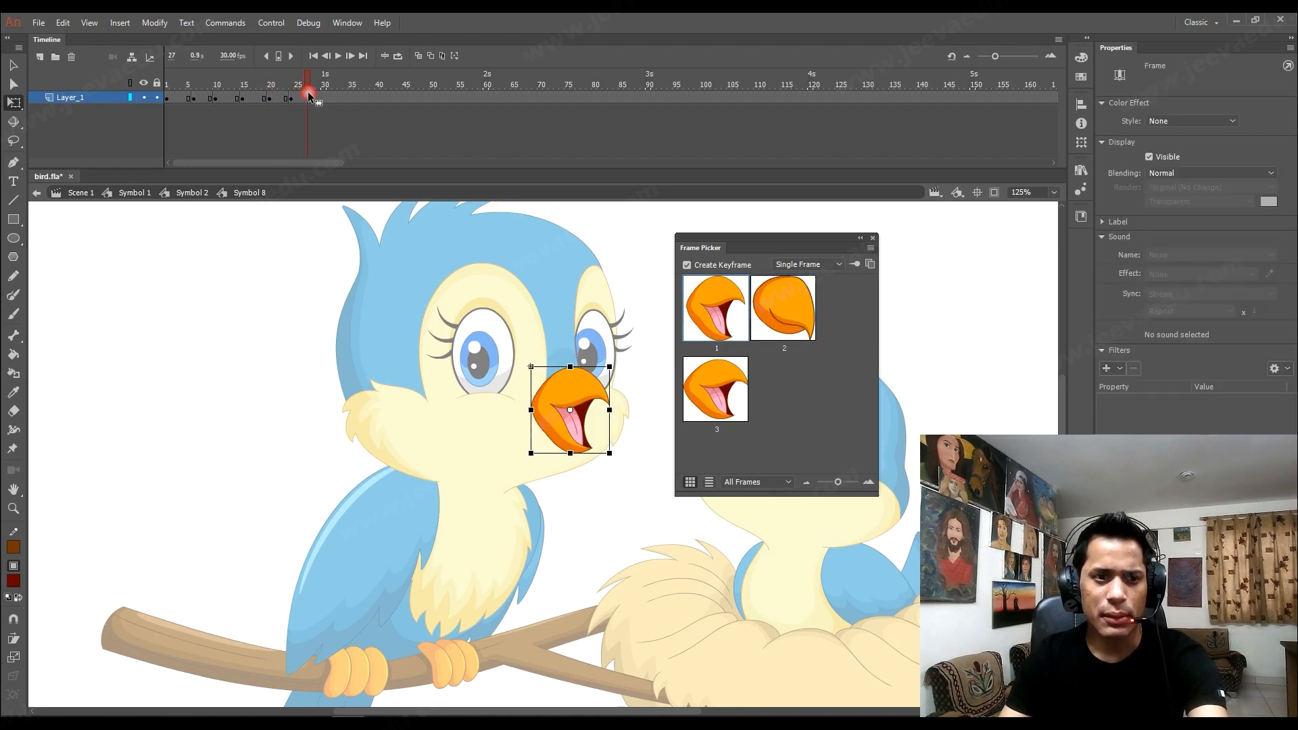
{"action": "left_click", "coordinate": [776, 323]}
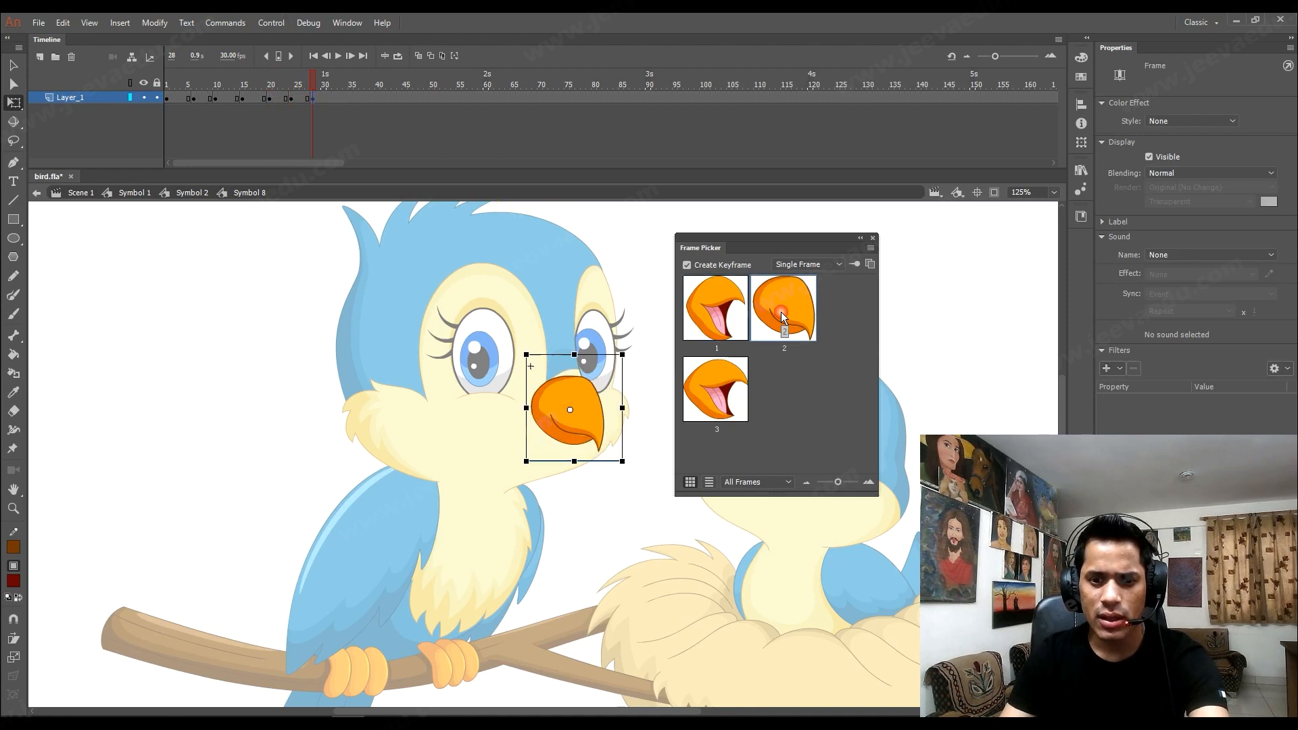
{"action": "left_click", "coordinate": [338, 98]}
{"action": "left_click", "coordinate": [732, 396]}
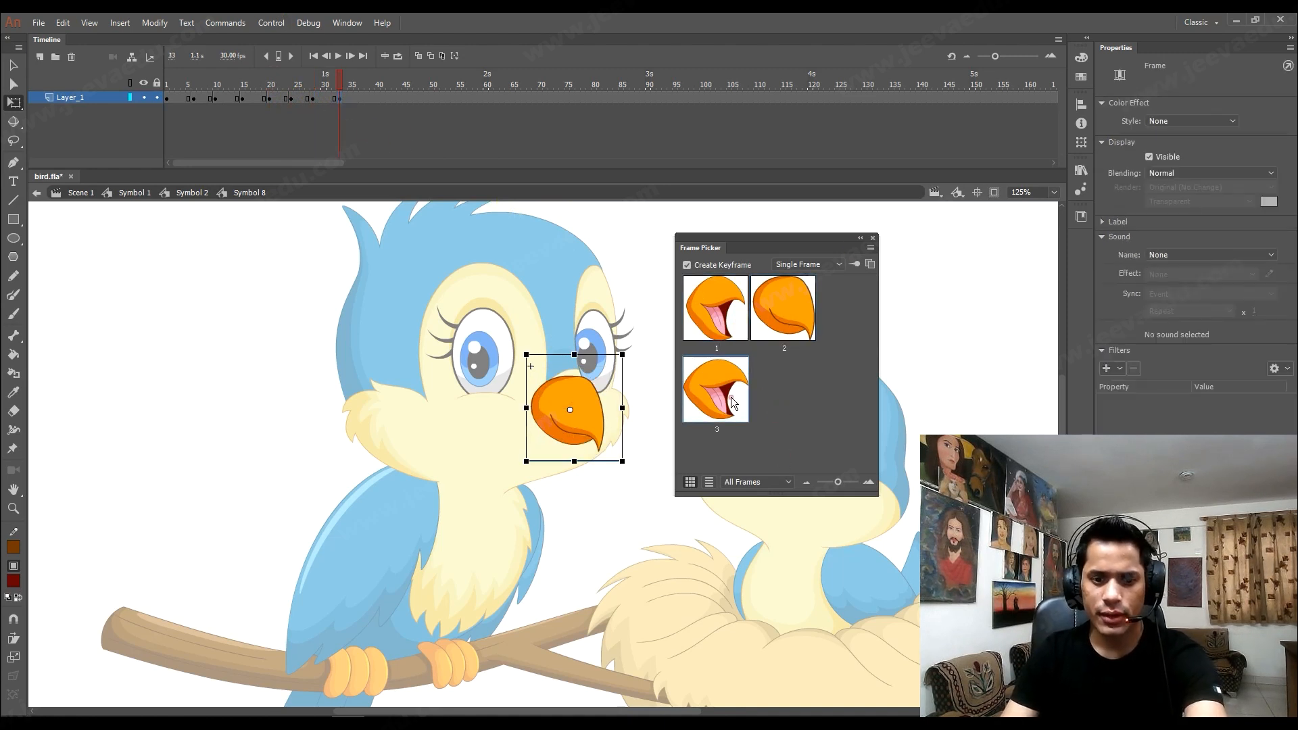
{"action": "left_click", "coordinate": [873, 238]}
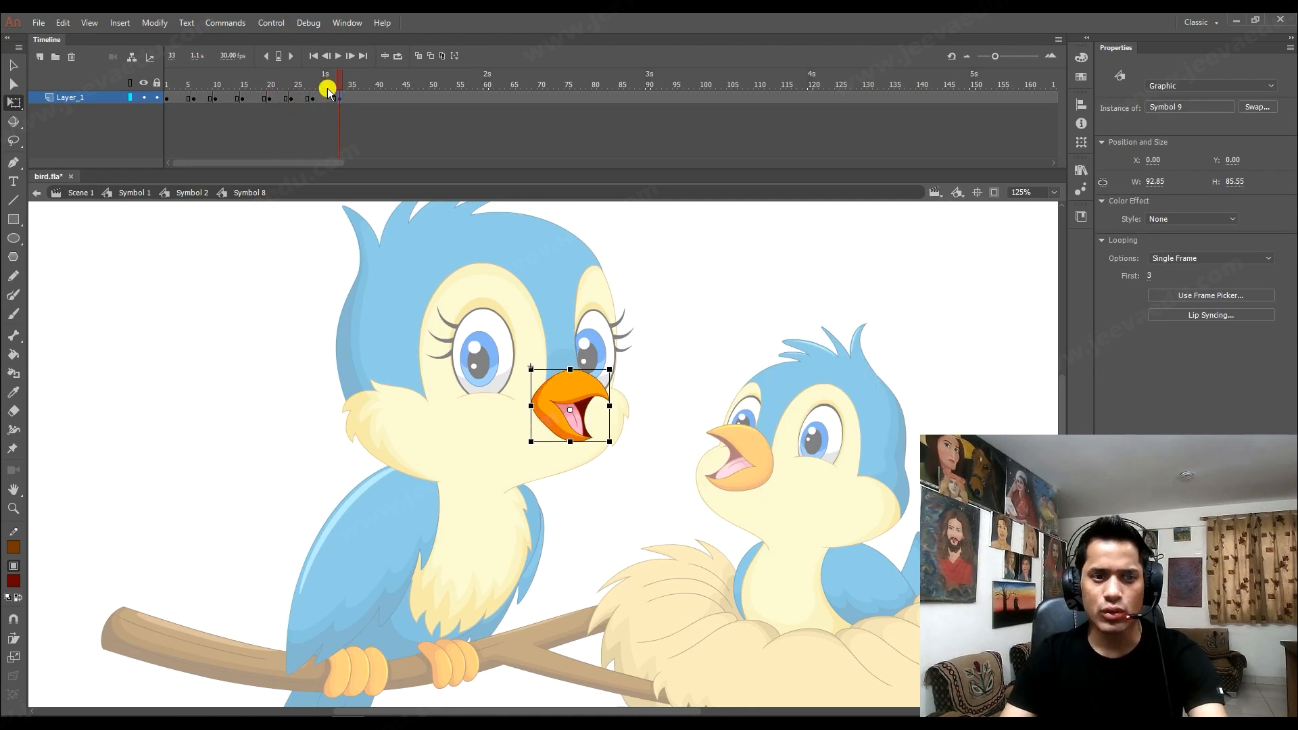
Remove the frames after frame 38 from Symbol 8's timeline and play back the talking beak.
{"action": "left_click_drag", "start_coordinate": [372, 98], "coordinate": [897, 100]}
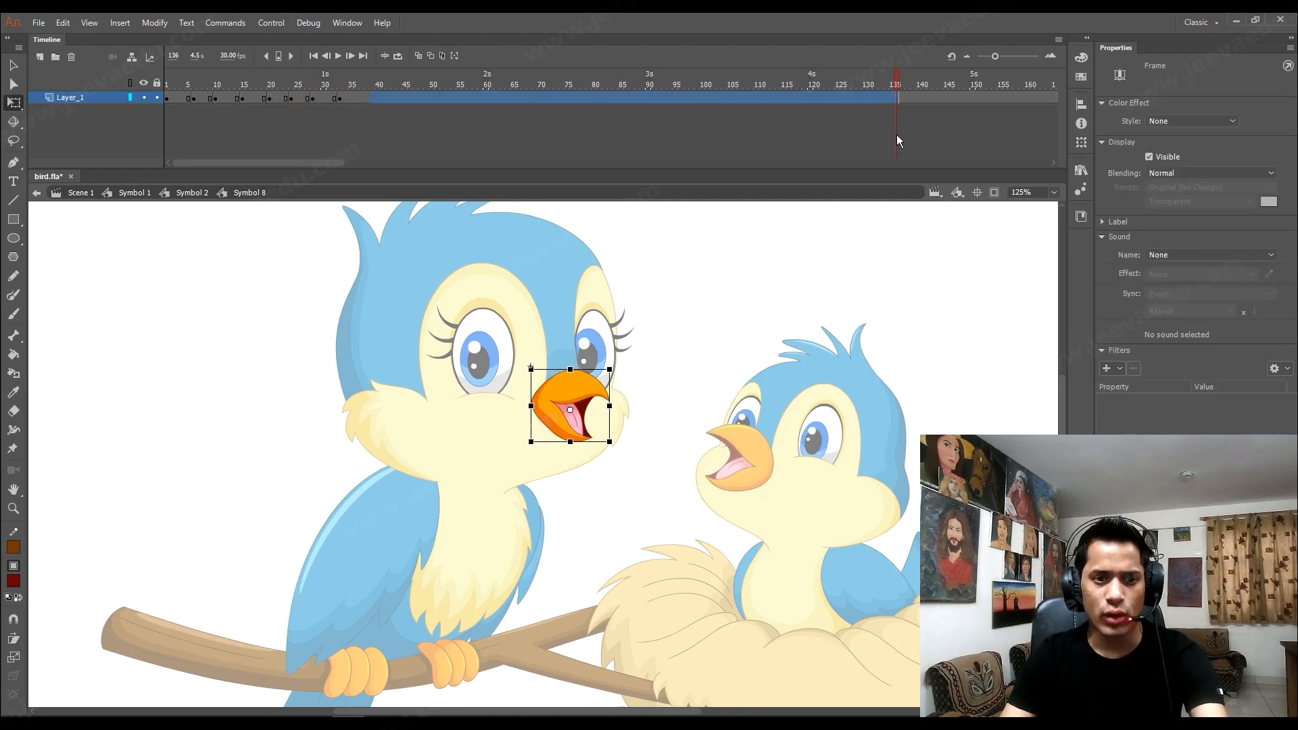
{"action": "left_click_drag", "start_coordinate": [360, 77], "coordinate": [170, 120]}
{"action": "key", "text": "Return"}
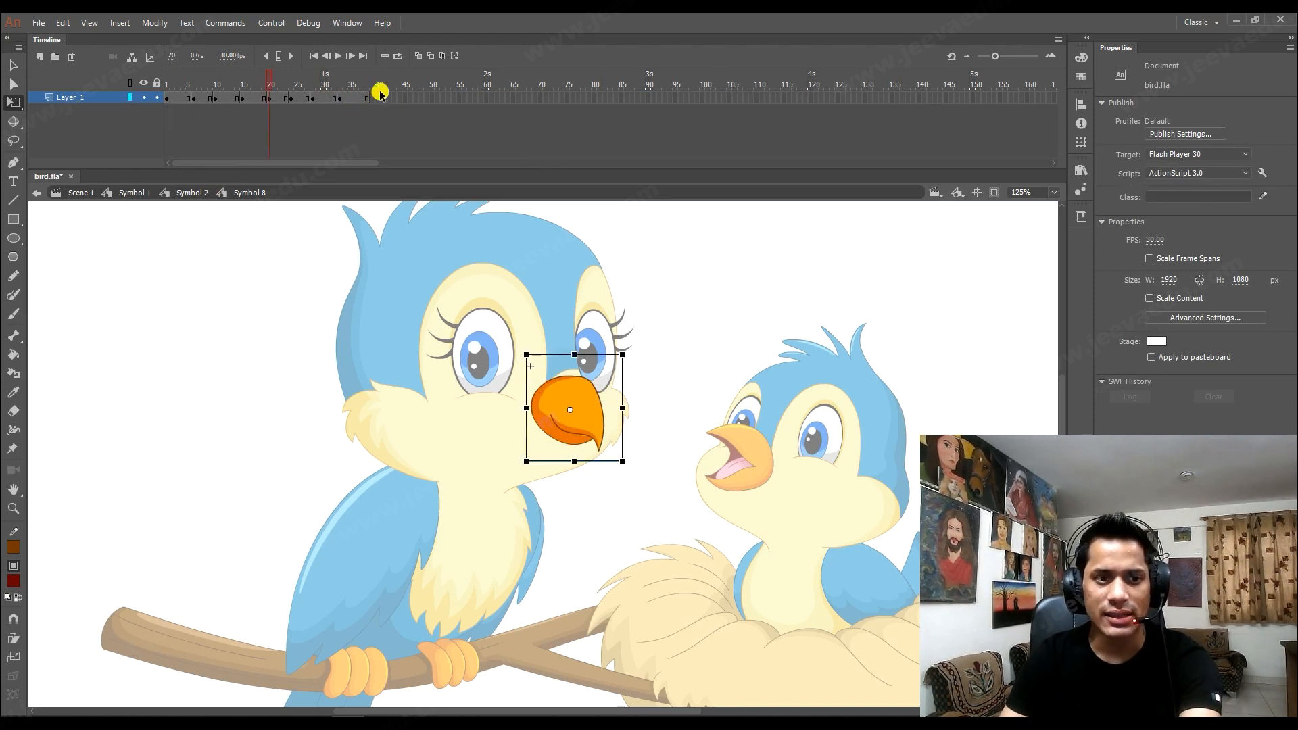
{"action": "left_click_drag", "start_coordinate": [165, 116], "coordinate": [208, 120]}
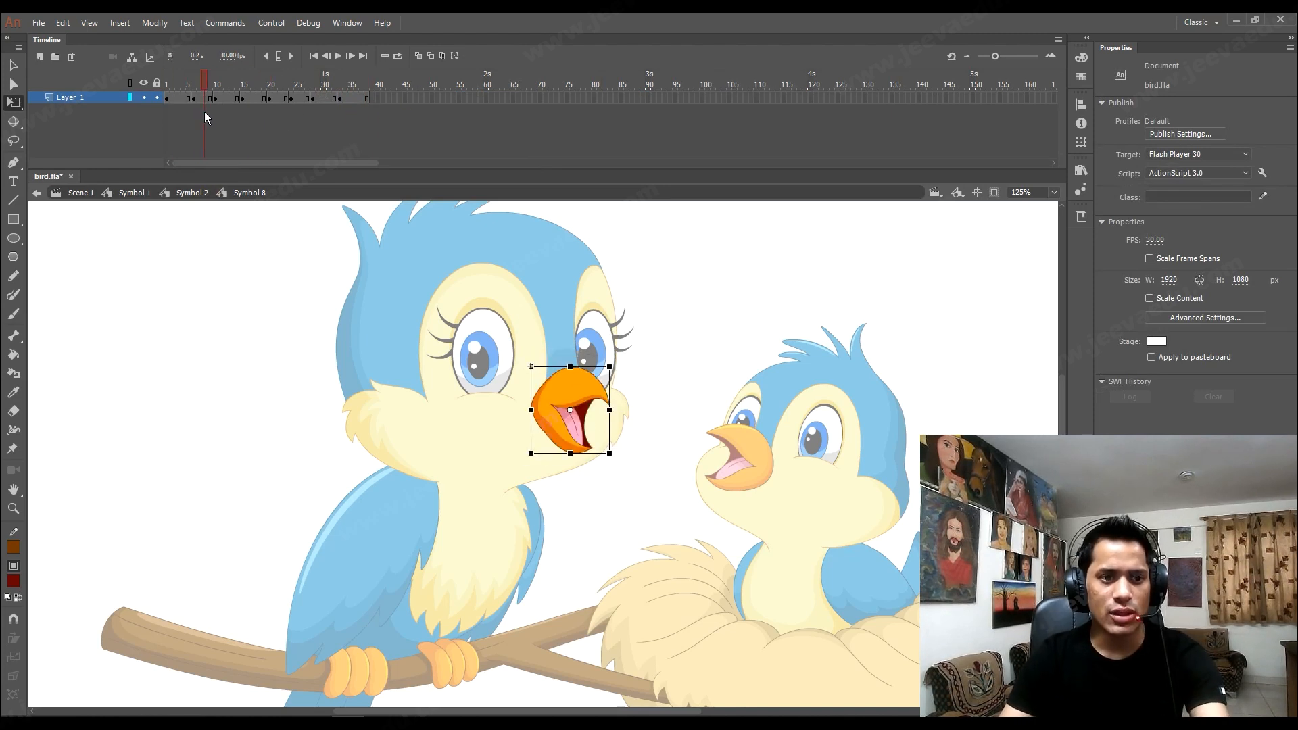
{"action": "left_click", "coordinate": [213, 102]}
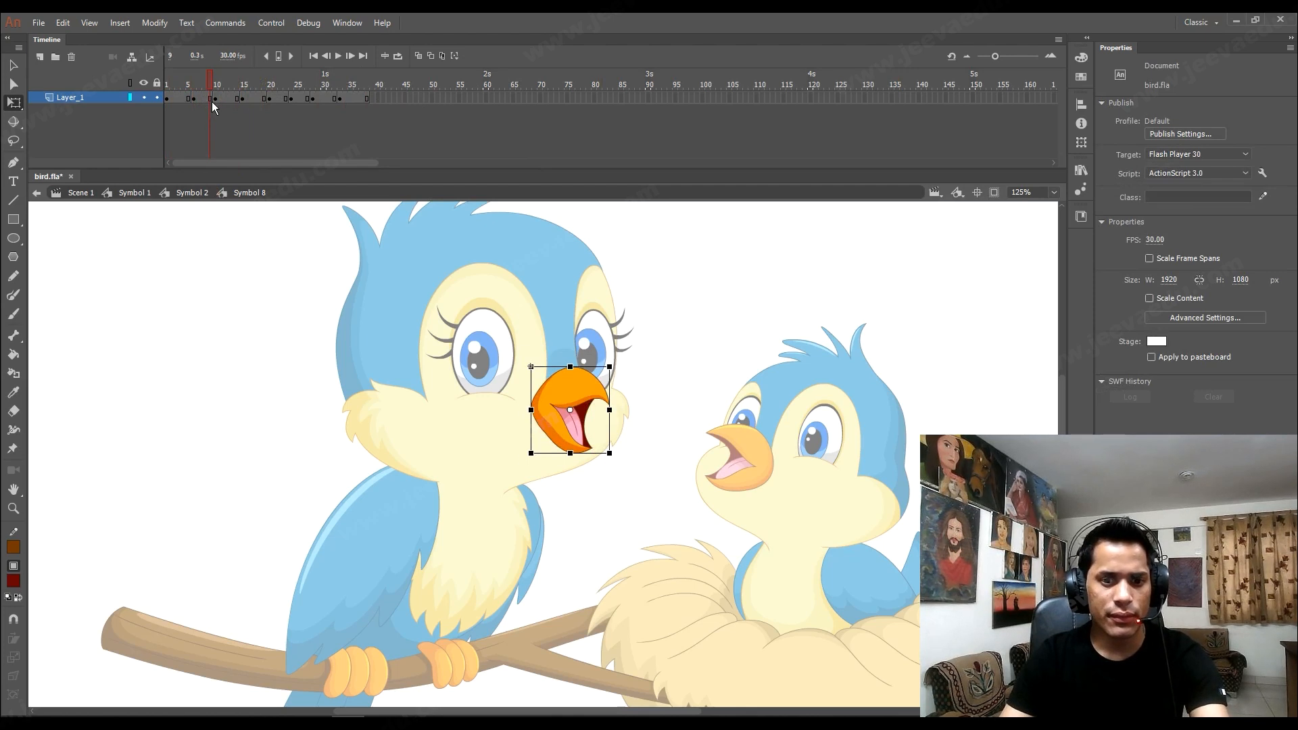
{"action": "left_click", "coordinate": [164, 100]}
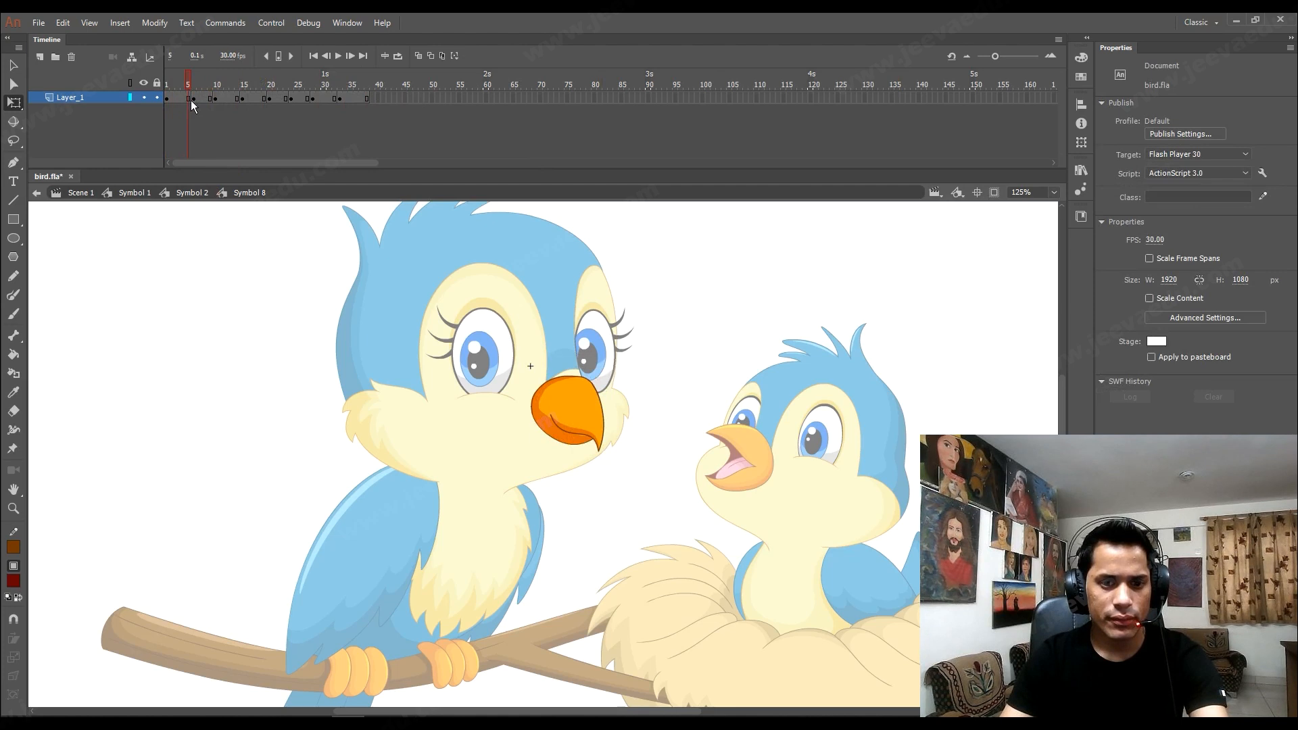
Try shortening the open beak pose at frame 6 by two frames.
{"action": "left_click", "coordinate": [192, 100]}
{"action": "key", "text": "shift+F5"}
{"action": "key", "text": "shift+F5"}
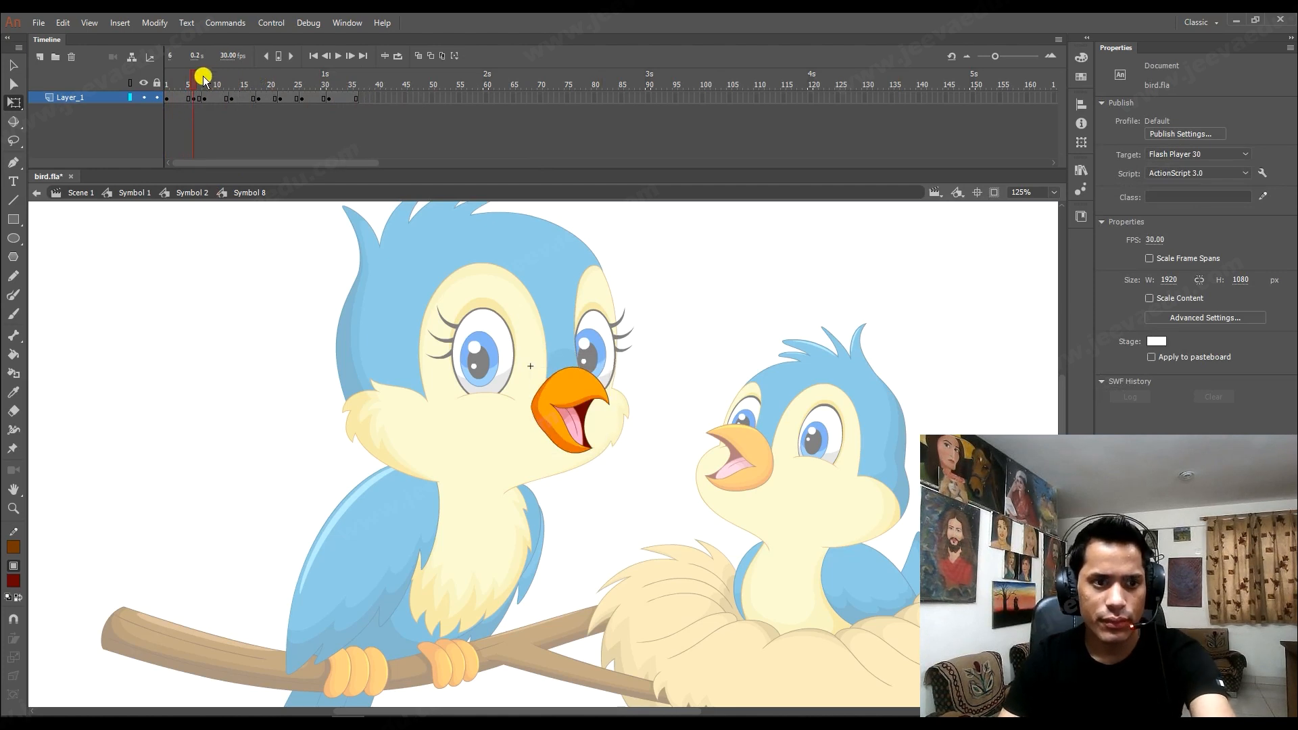
{"action": "key", "text": "F5"}
{"action": "key", "text": "F5"}
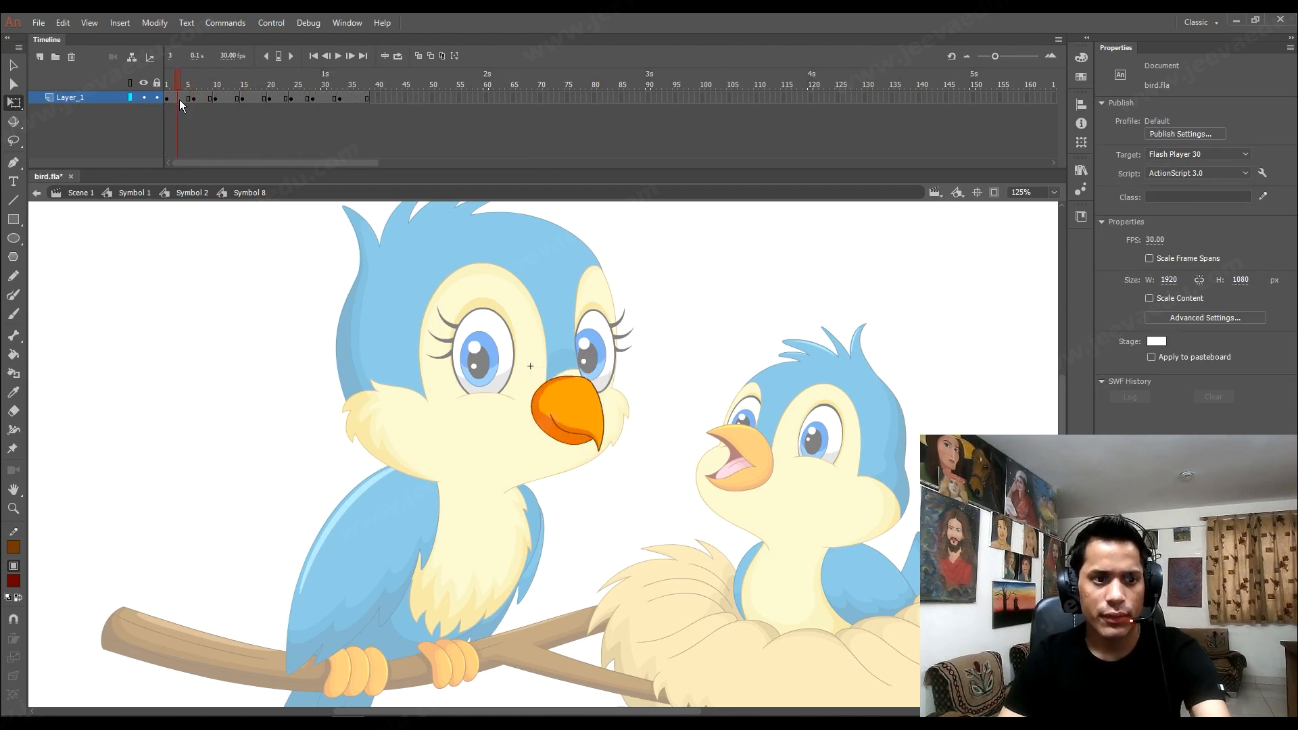
Play back the talking beak in Symbol 2, and return to Symbol 1 to review the whole bird animation.
{"action": "left_click", "coordinate": [192, 192]}
{"action": "key", "text": "z"}
{"action": "key", "text": "Return"}
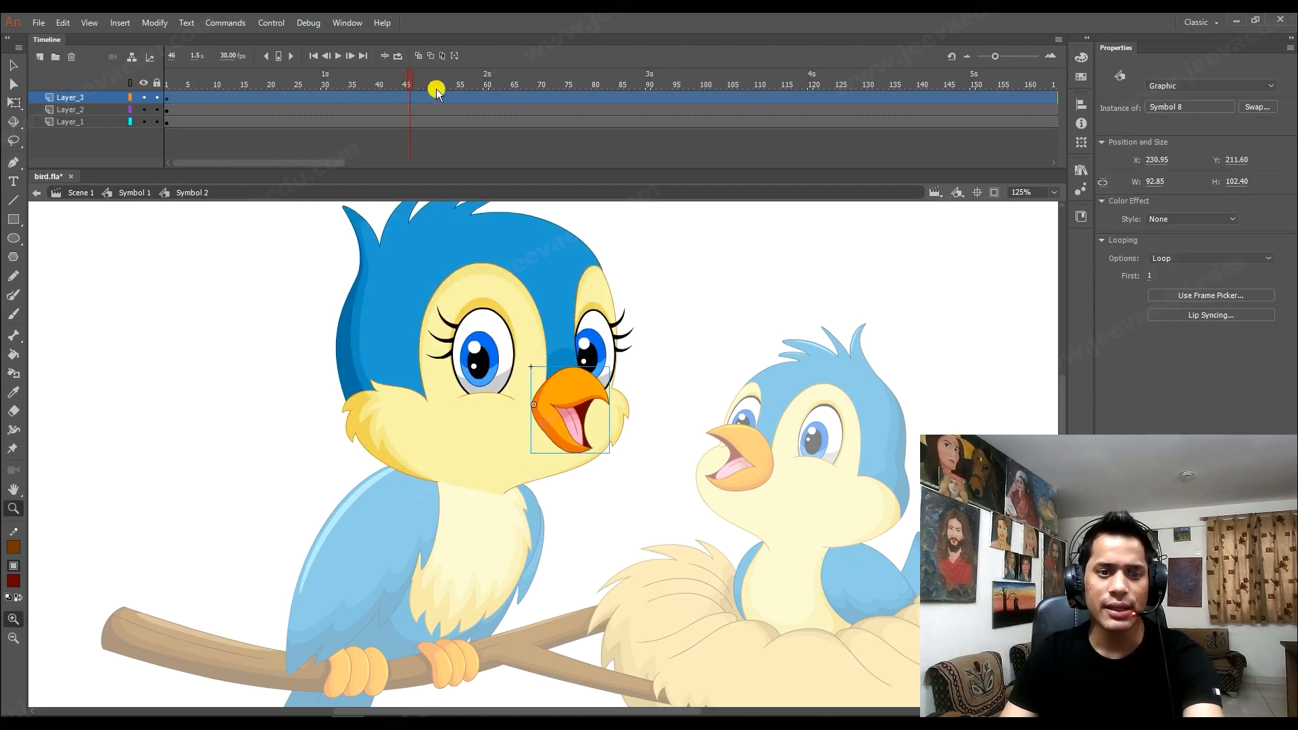
{"action": "key", "text": "alt+v"}
{"action": "double_click", "coordinate": [604, 516]}
{"action": "key", "text": "z"}
{"action": "left_click", "coordinate": [547, 503], "text": "alt"}
{"action": "left_click_drag", "start_coordinate": [569, 519], "coordinate": [592, 521]}
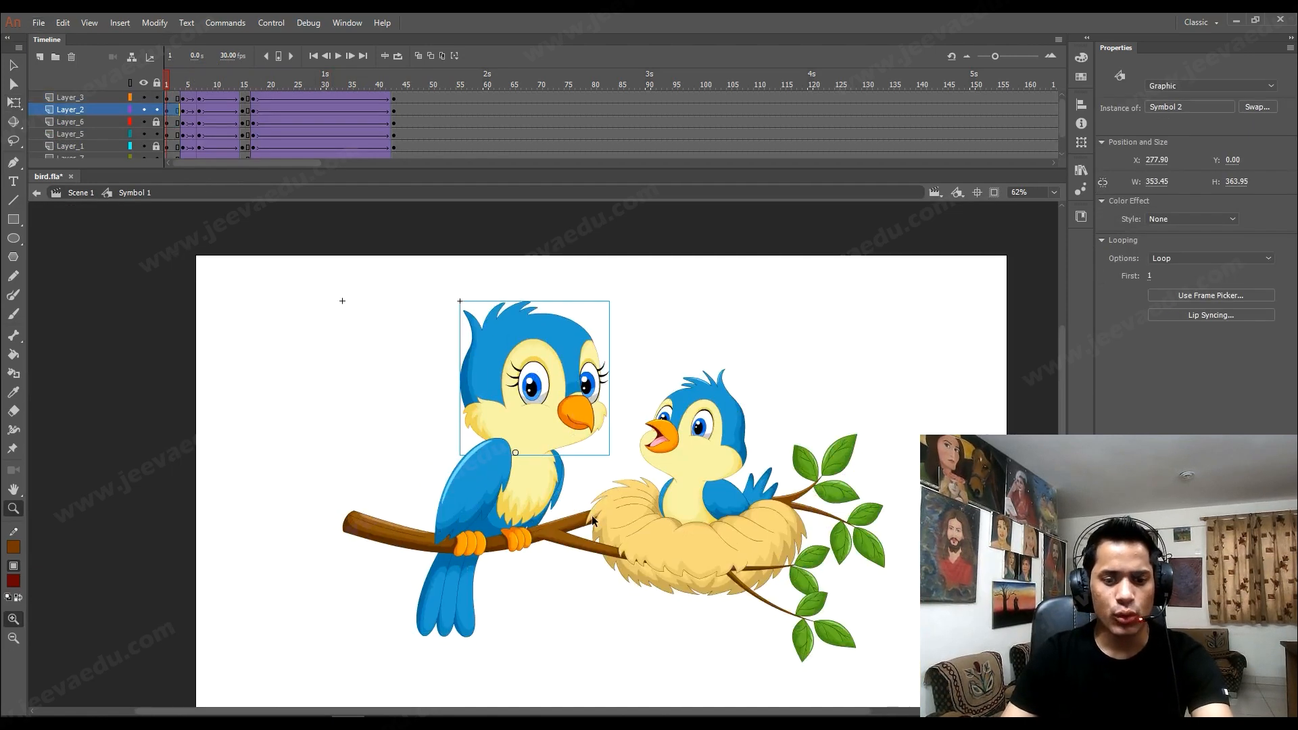
{"action": "key", "text": "Return"}
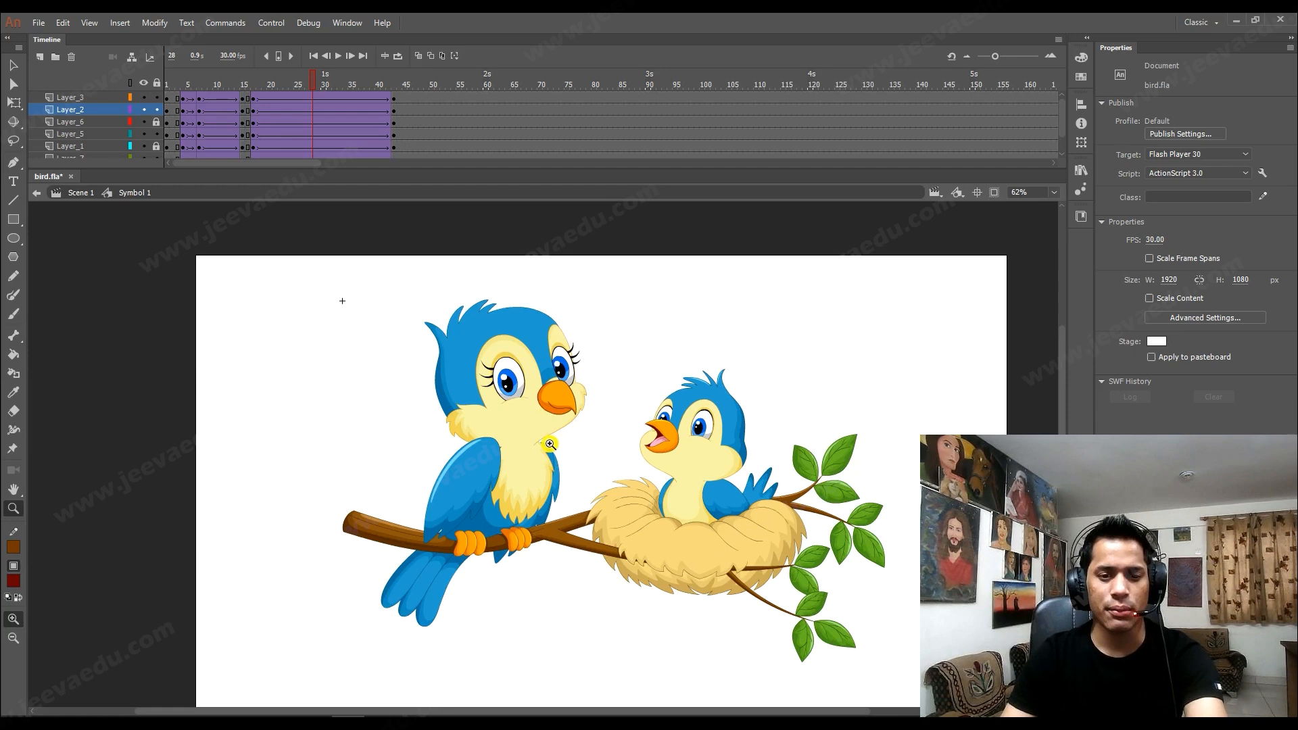
At frame 17, open the bird's head, Symbol 2, and try moving its eyes and beak upward together.
{"action": "key", "text": "v"}
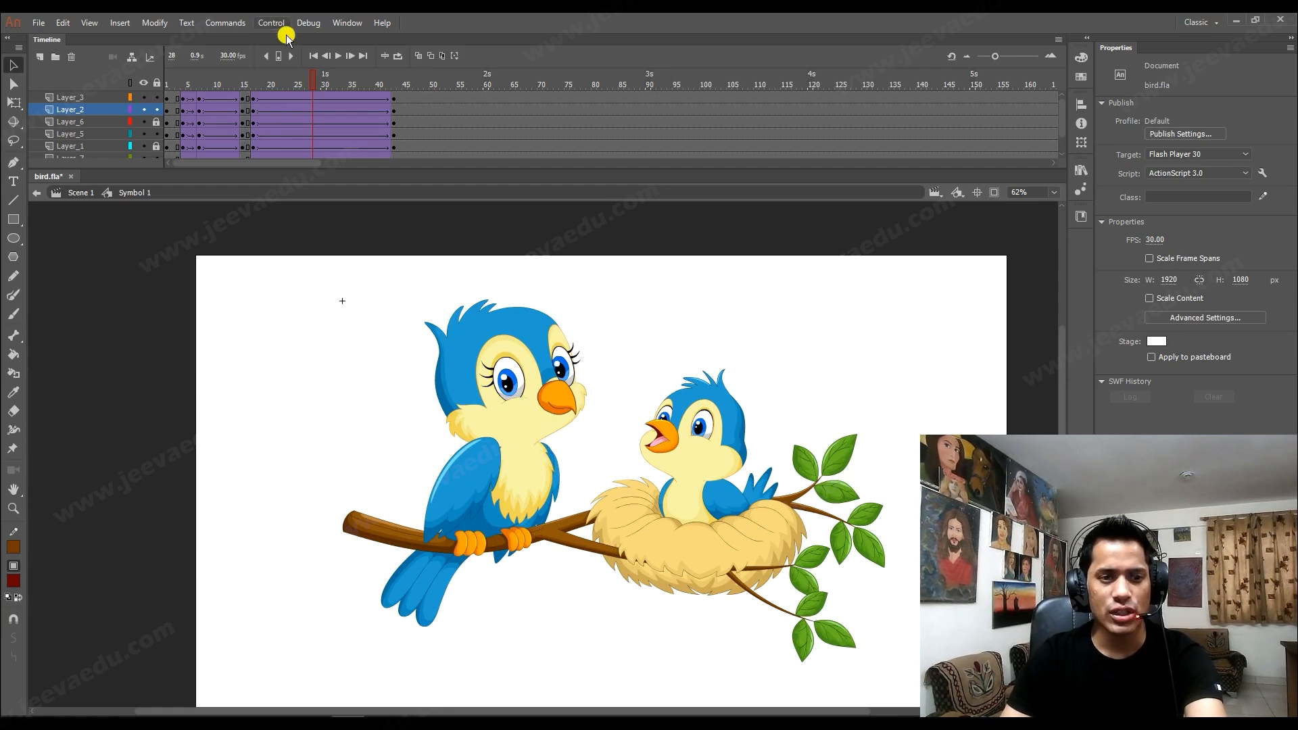
{"action": "left_click", "coordinate": [256, 109]}
{"action": "double_click", "coordinate": [506, 382]}
{"action": "left_click", "coordinate": [510, 393]}
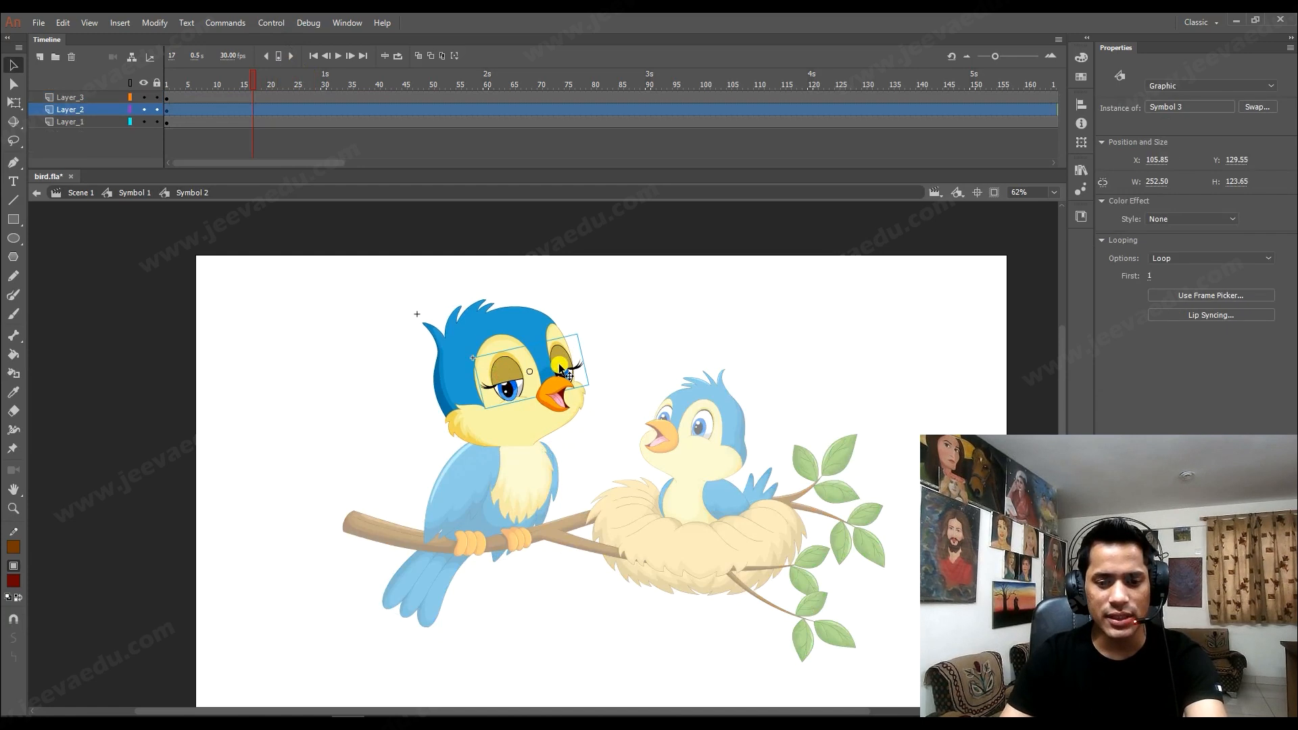
{"action": "left_click", "coordinate": [554, 402]}
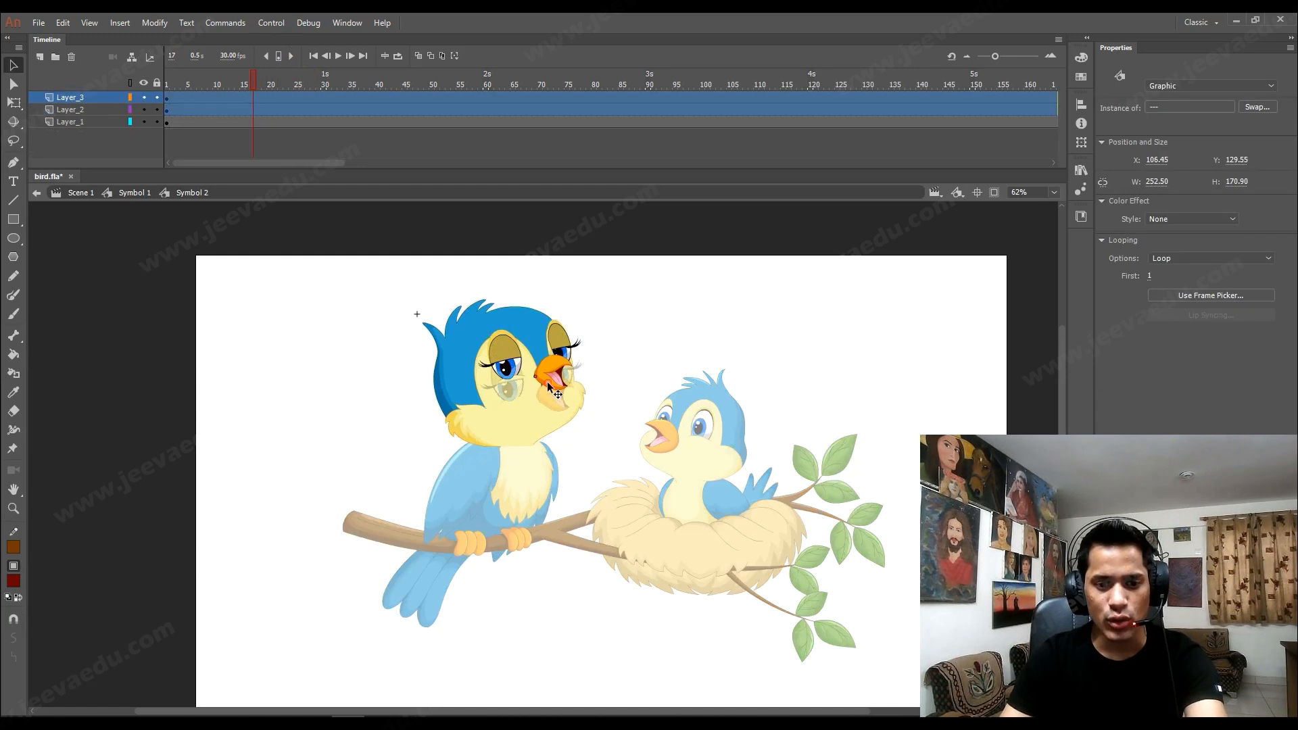
Insert keyframes at frame 17 for the beak on Layer_3 and the eyes on Layer_2, and lock Layer_1.
{"action": "left_click", "coordinate": [253, 96]}
{"action": "left_click", "coordinate": [258, 108]}
{"action": "left_click", "coordinate": [257, 111]}
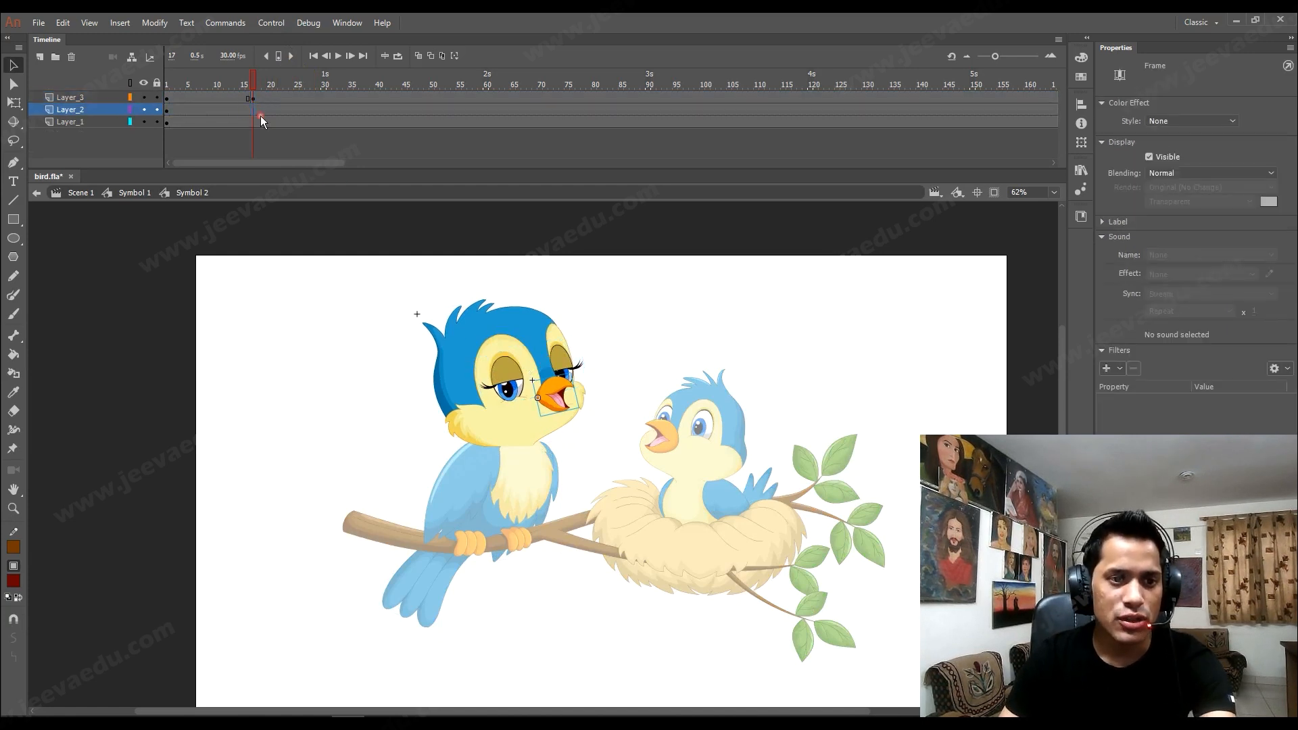
{"action": "left_click", "coordinate": [254, 122]}
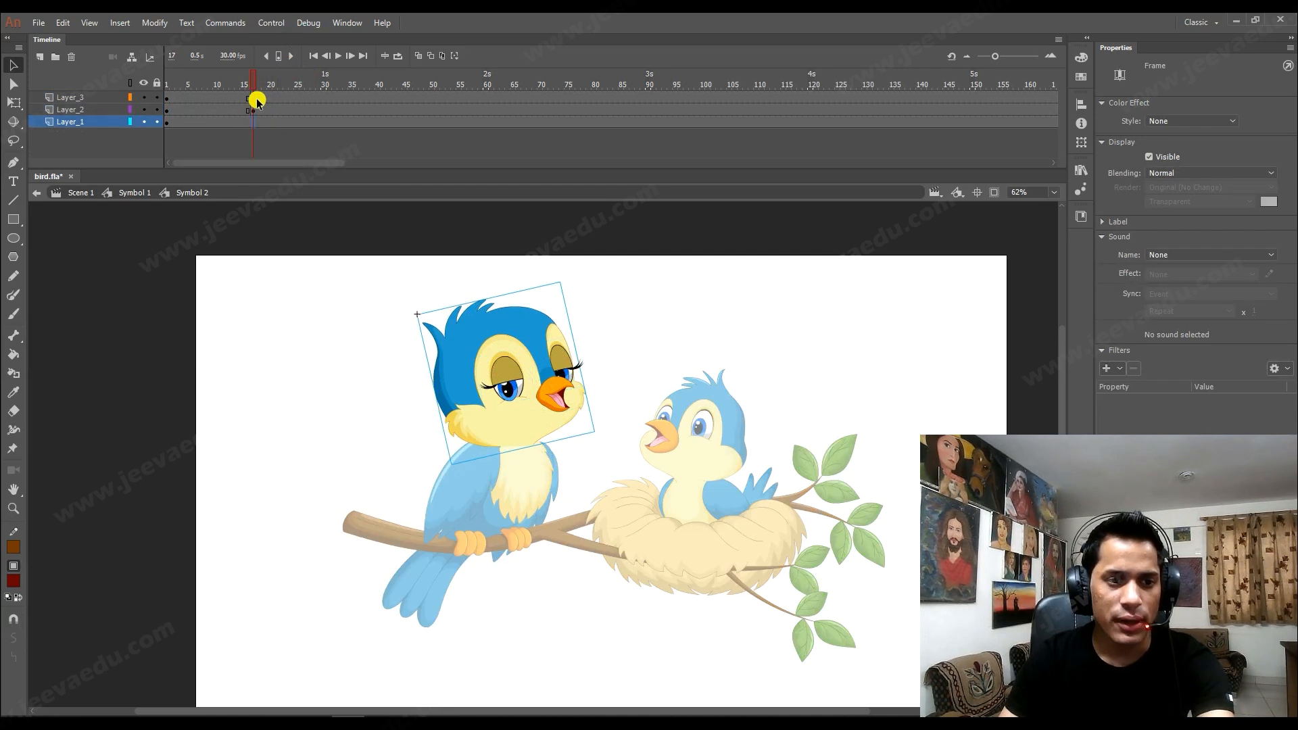
{"action": "left_click", "coordinate": [254, 100]}
{"action": "left_click", "coordinate": [158, 124]}
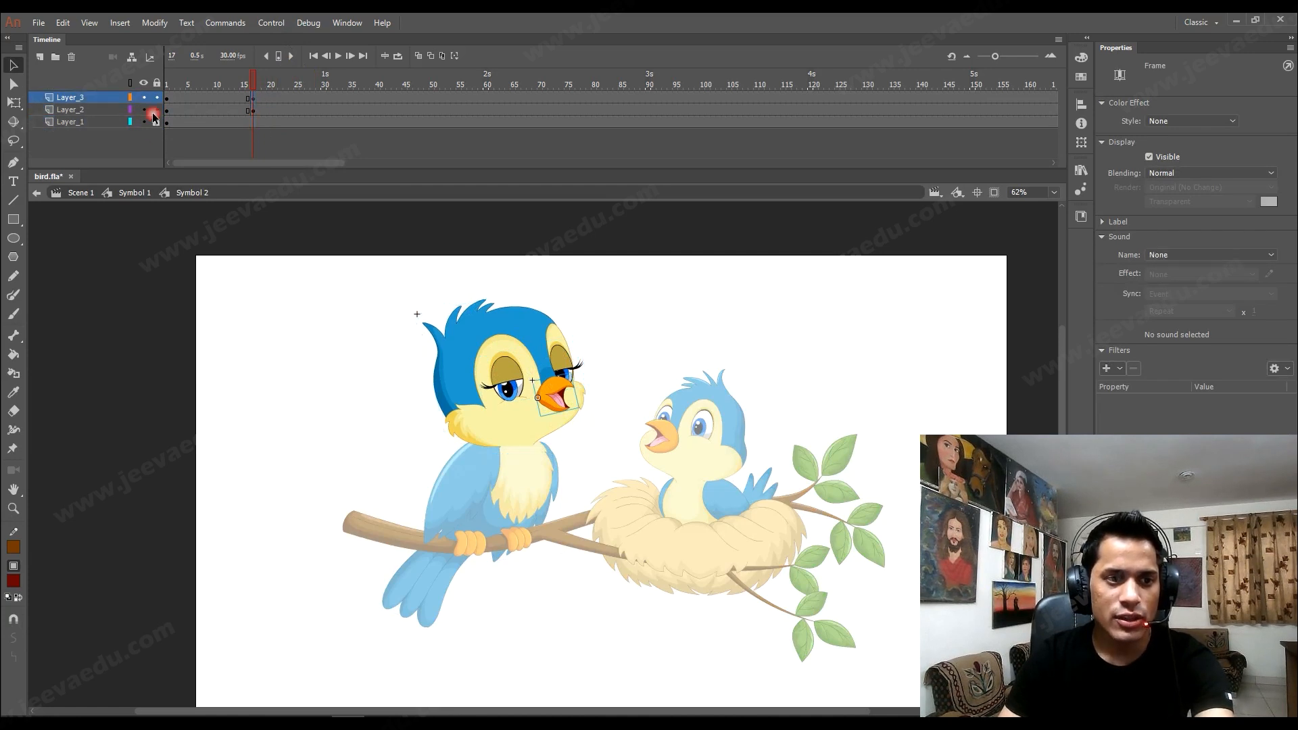
Add keyframes at frames 20 and 23 on Layer_3 and Layer_2, and create classic tweens between frames 17 and 23.
{"action": "left_click_drag", "start_coordinate": [268, 98], "coordinate": [286, 109]}
{"action": "key", "text": "F6"}
{"action": "left_click", "coordinate": [271, 105]}
{"action": "key", "text": "F6"}
{"action": "right_click", "coordinate": [269, 108]}
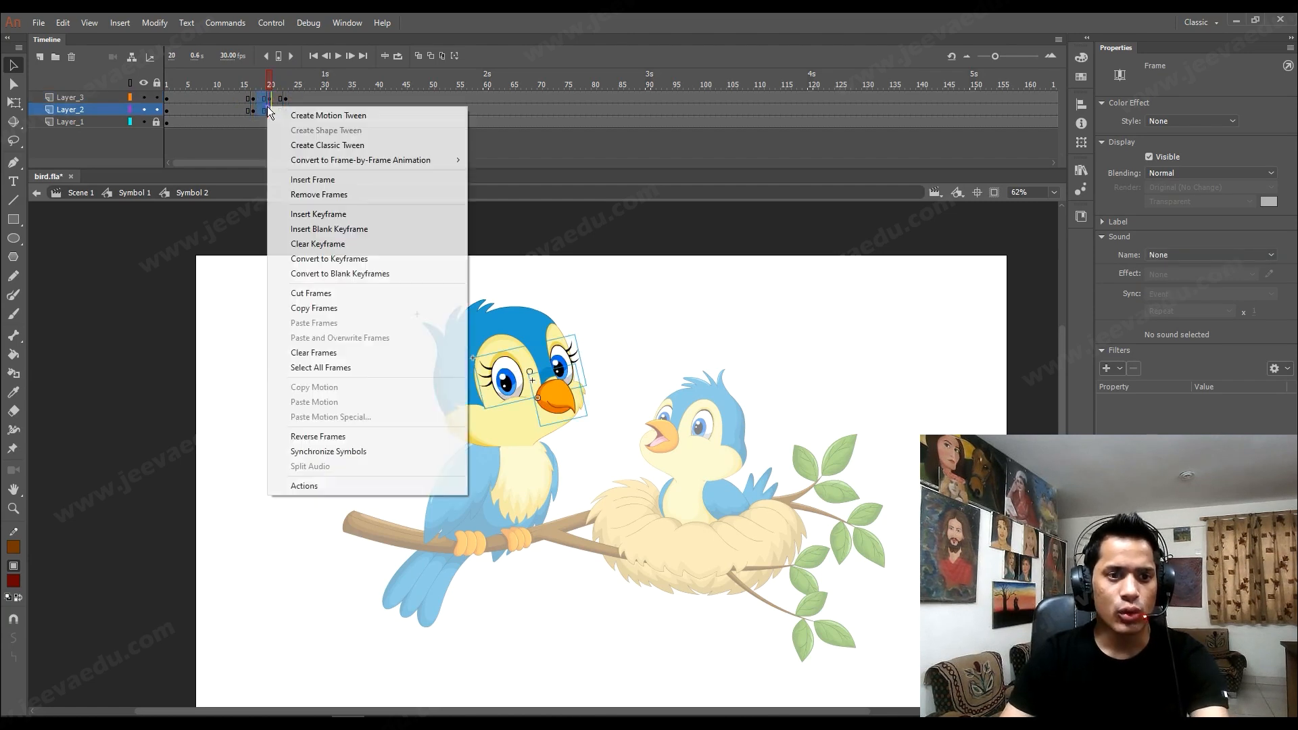
{"action": "left_click", "coordinate": [290, 150]}
At frame 20, nudge the eyes and beak together slightly down and to the right, to X 106.85, Y 132.35.
{"action": "left_click", "coordinate": [265, 73]}
{"action": "key", "text": "ctrl+space"}
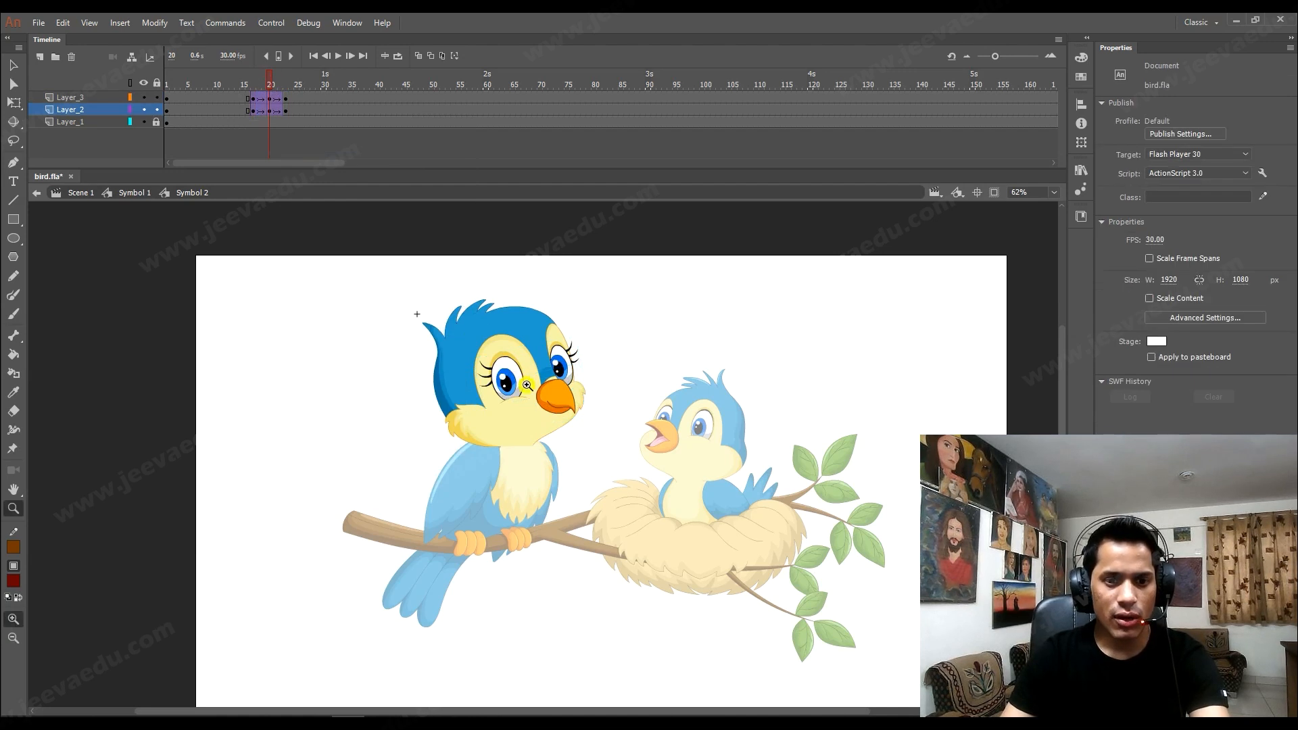
{"action": "left_click", "coordinate": [519, 380]}
{"action": "left_click", "coordinate": [558, 367]}
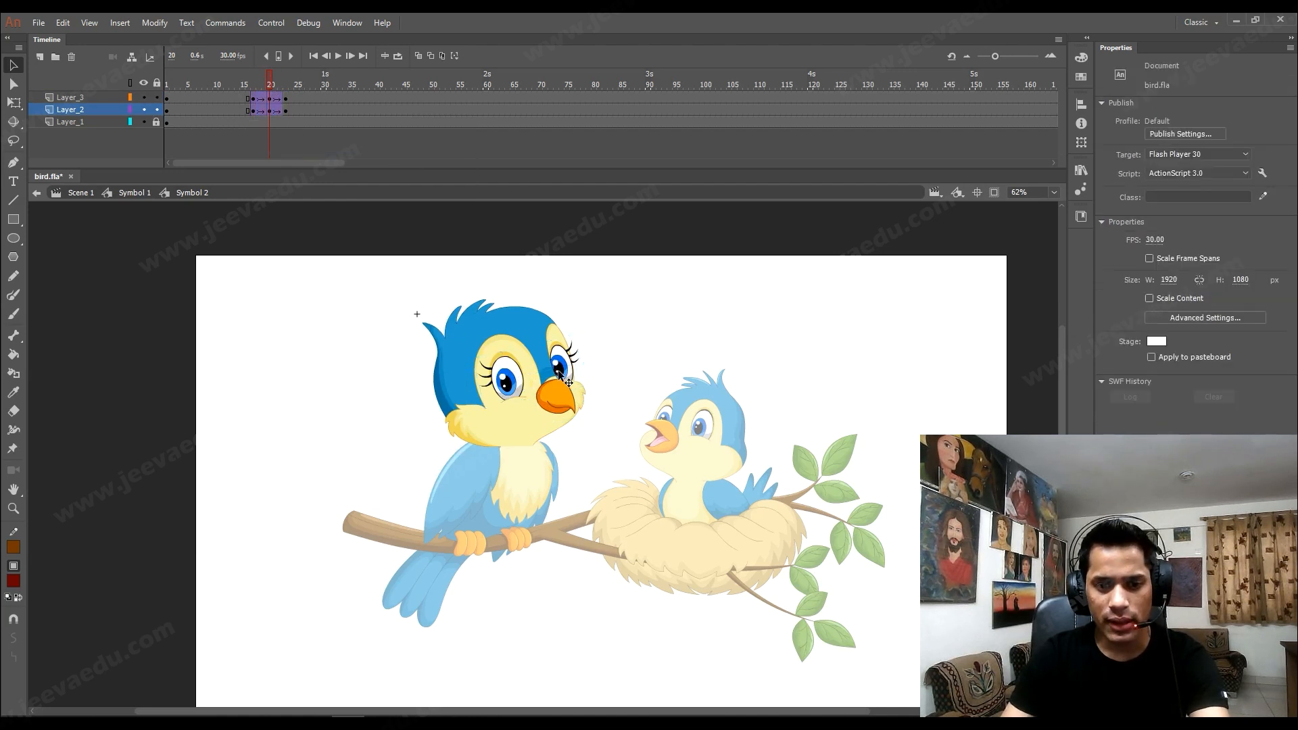
{"action": "left_click", "coordinate": [559, 374]}
{"action": "key", "text": "ctrl+space"}
{"action": "left_click", "coordinate": [531, 411]}
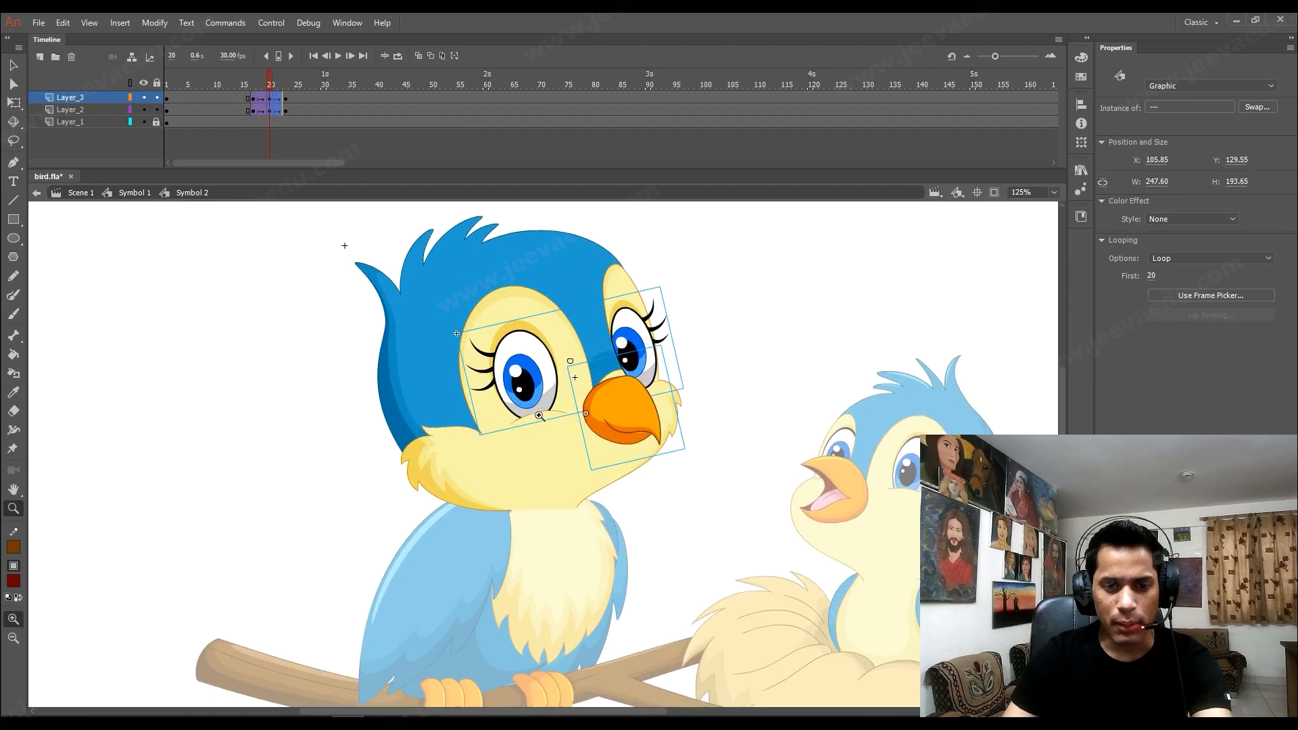
{"action": "key", "text": "Down"}
{"action": "key", "text": "Down"}
{"action": "key", "text": "Down"}
{"action": "key", "text": "Right"}
{"action": "key", "text": "Up"}
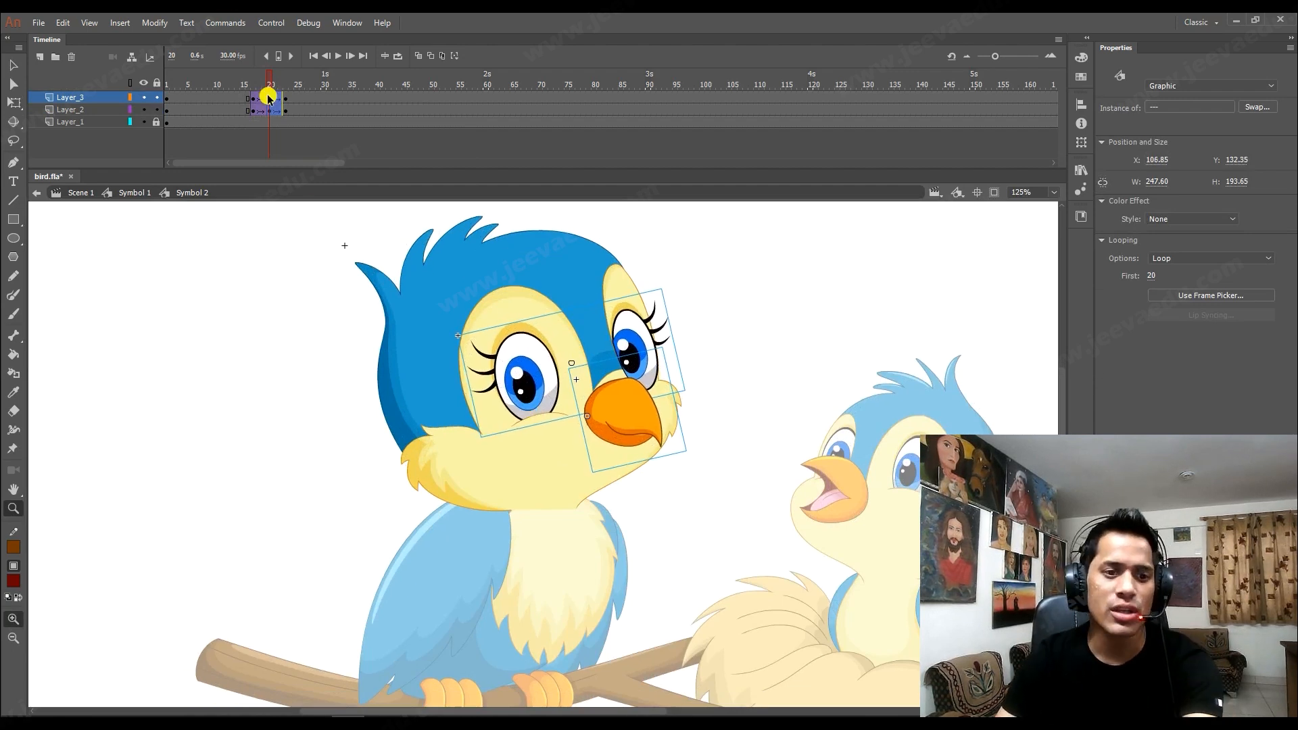
Duplicate the tweened eye and beak frames on Layer_3 and Layer_2 so the movement repeats through frame 35.
{"action": "left_click", "coordinate": [254, 98]}
{"action": "left_click", "coordinate": [241, 82]}
{"action": "key", "text": "Return"}
{"action": "left_click_drag", "start_coordinate": [279, 73], "coordinate": [301, 103]}
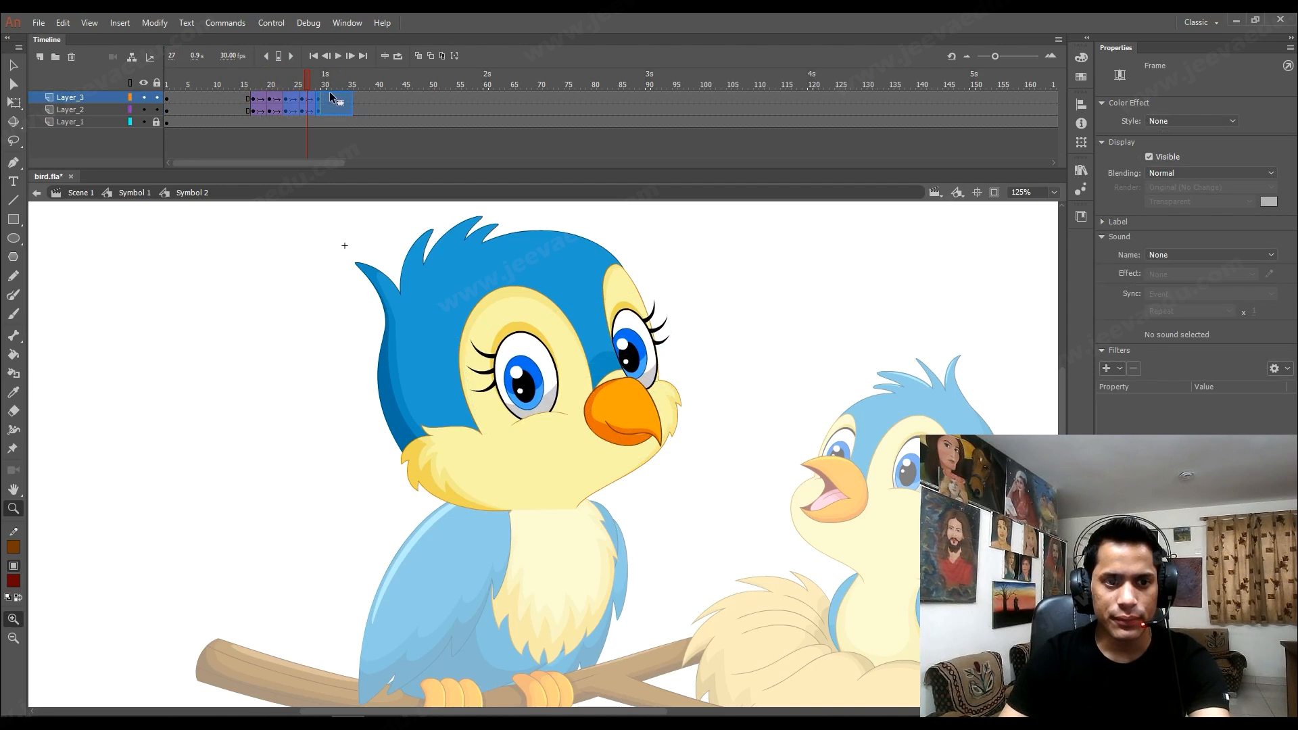
{"action": "left_click_drag", "start_coordinate": [328, 110], "coordinate": [346, 106]}
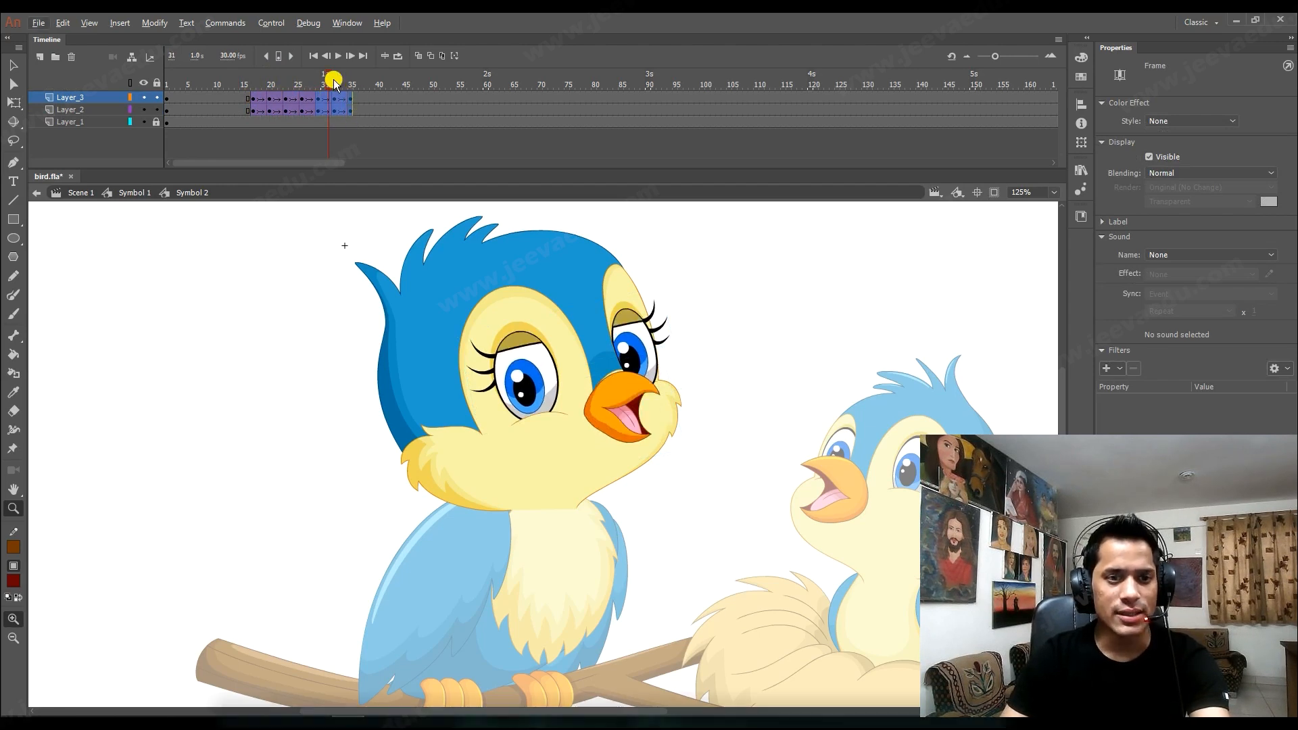
Select all frames in Symbol 2 and apply Synchronize Symbols to them.
{"action": "right_click", "coordinate": [336, 108]}
{"action": "left_click", "coordinate": [423, 369]}
{"action": "right_click", "coordinate": [338, 120]}
{"action": "left_click", "coordinate": [419, 464]}
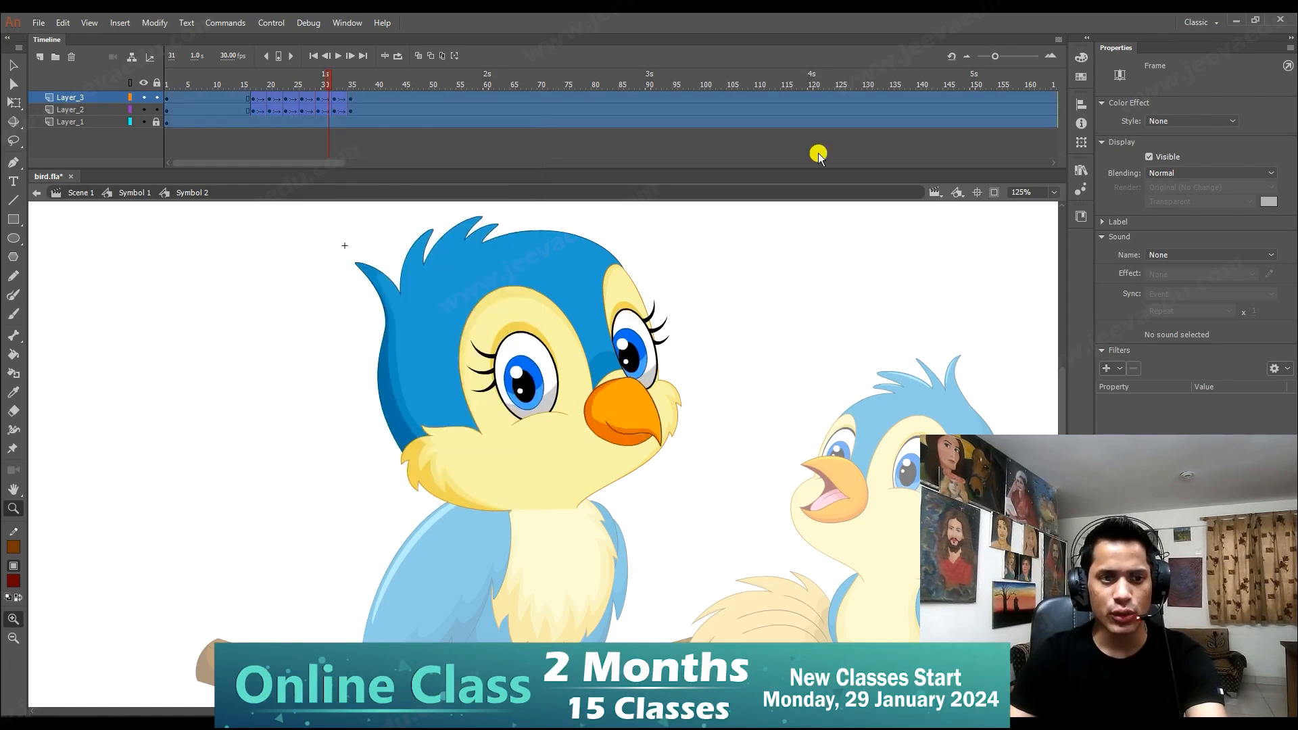
Return to Symbol 1 and play the whole bird animation from frame 1 with both birds in view.
{"action": "left_click", "coordinate": [128, 193]}
{"action": "key", "text": "Return"}
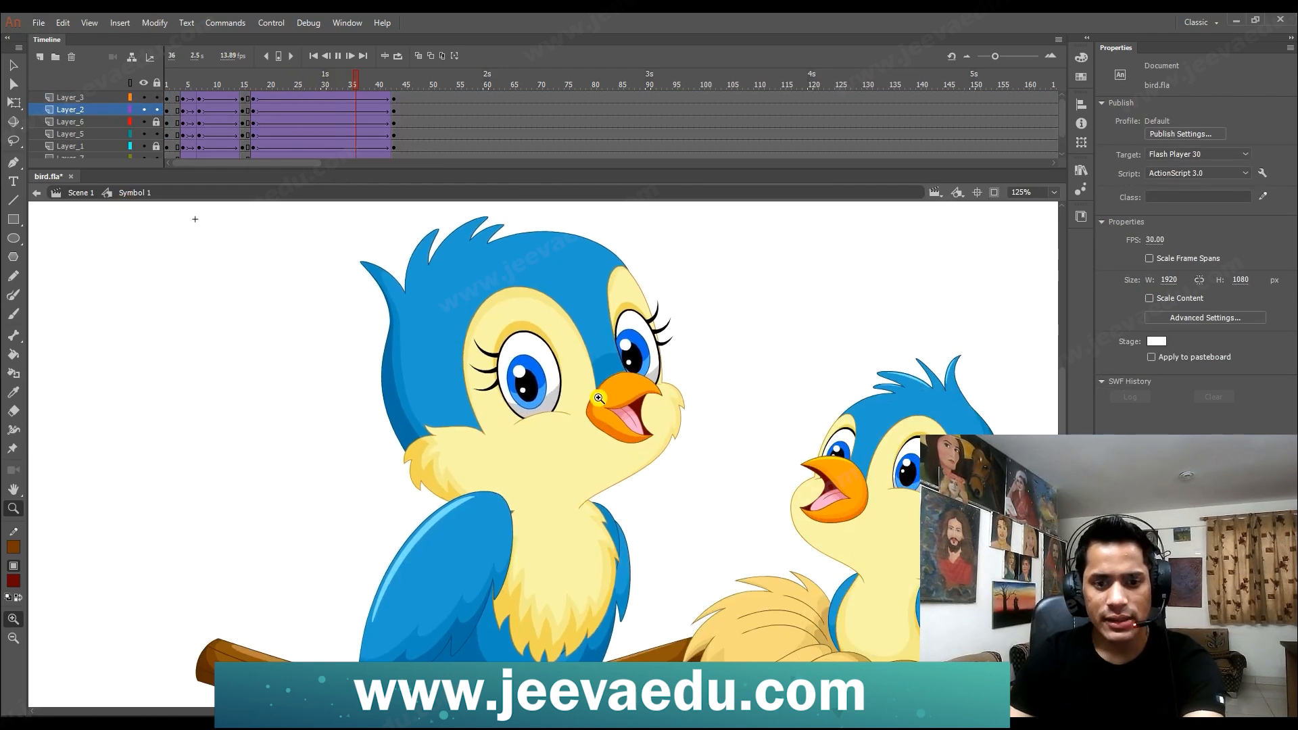
{"action": "left_click_drag", "start_coordinate": [372, 76], "coordinate": [76, 134]}
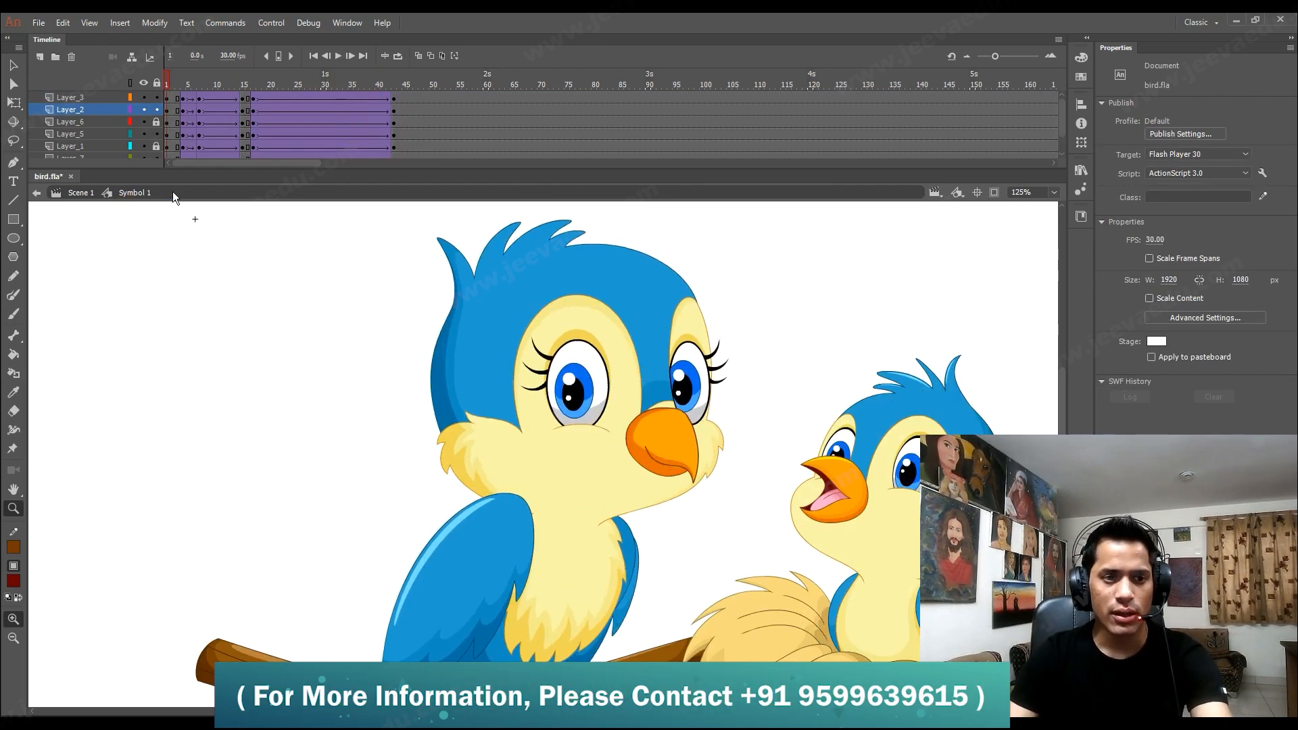
{"action": "left_click", "coordinate": [706, 456], "text": "alt"}
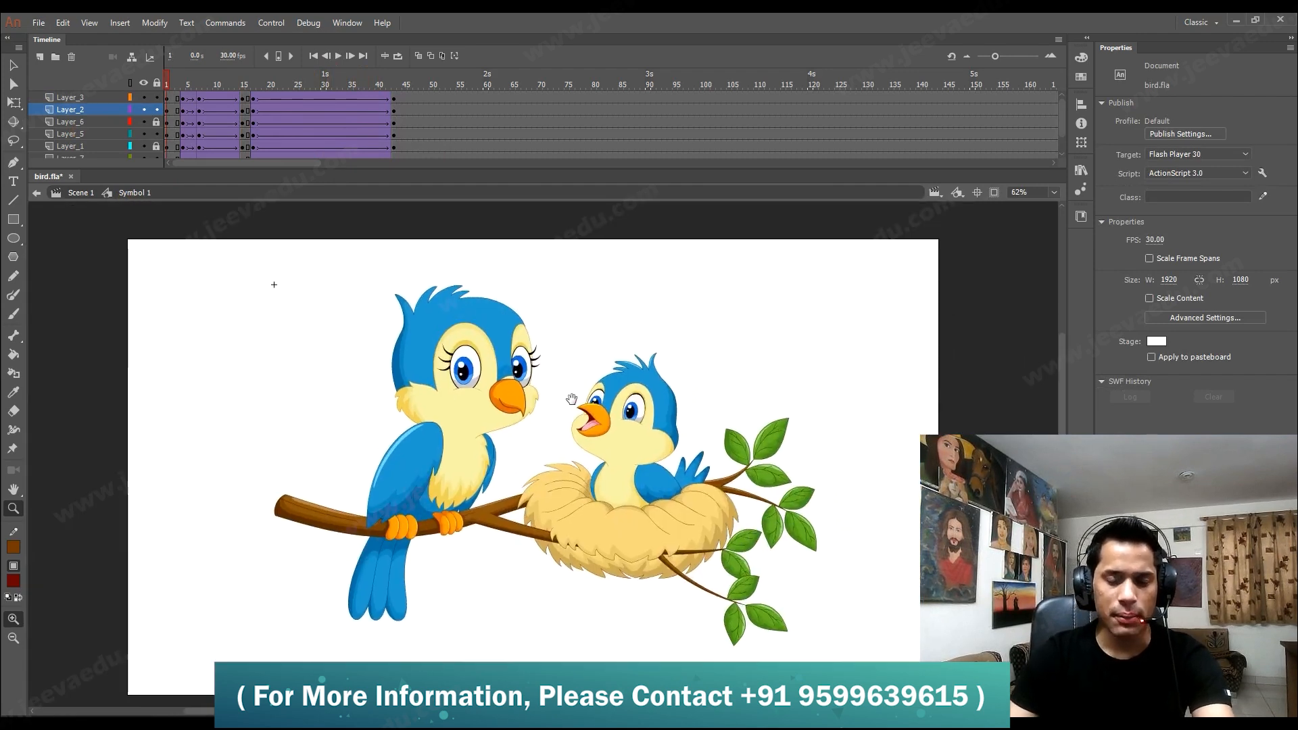
{"action": "key", "text": "Return"}
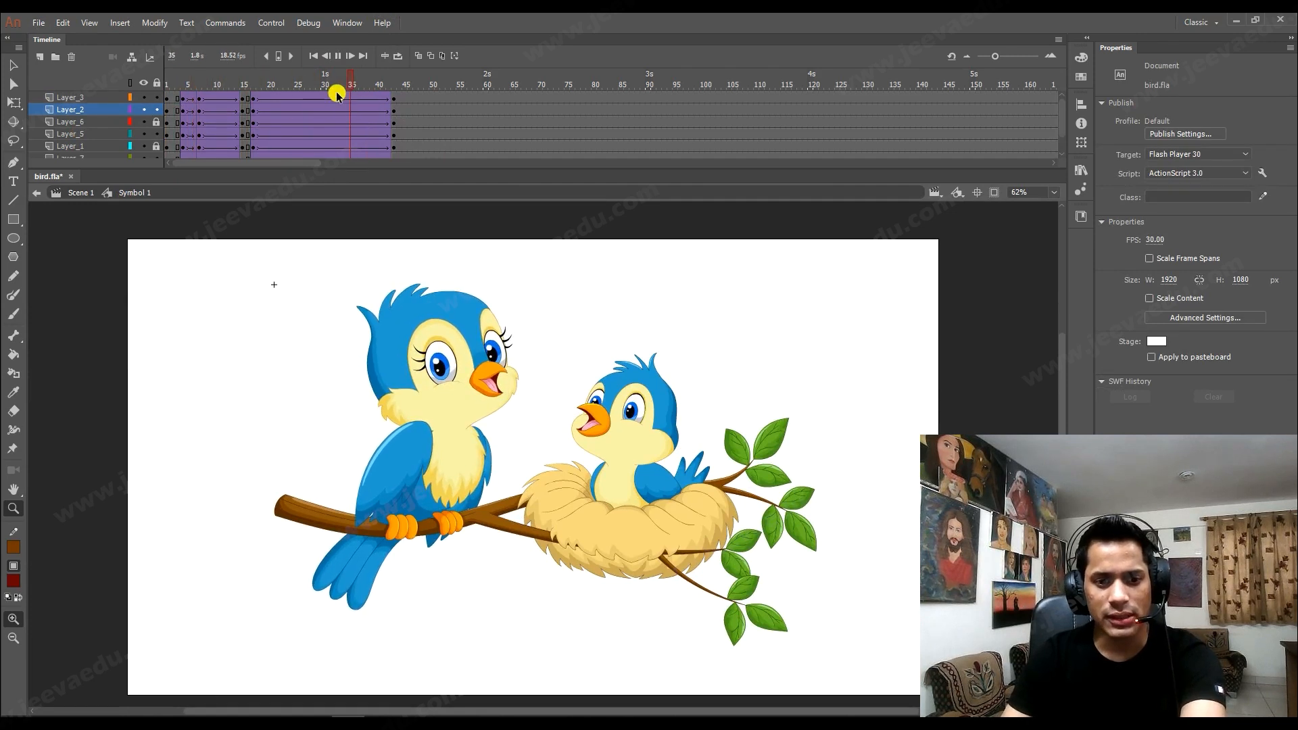
{"action": "left_click", "coordinate": [433, 86]}
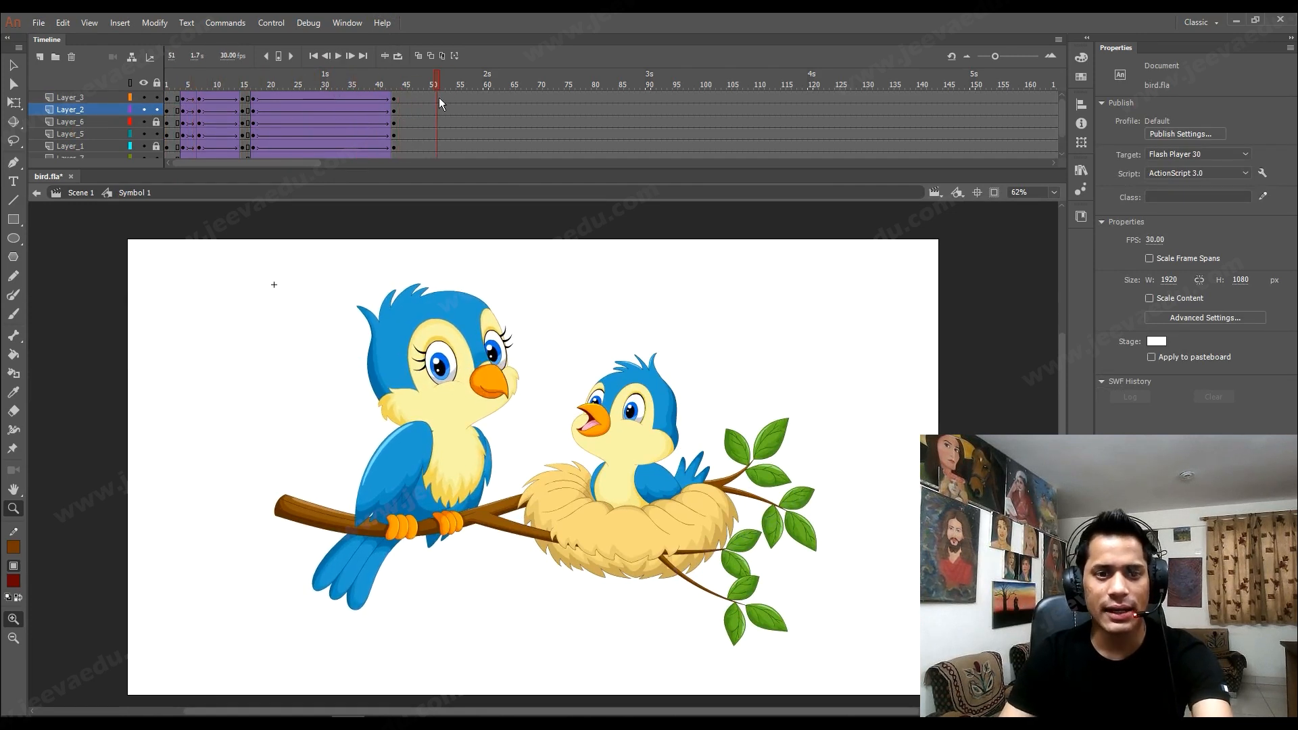
{"action": "left_click_drag", "start_coordinate": [436, 97], "coordinate": [431, 188]}
{"action": "key", "text": "F6"}
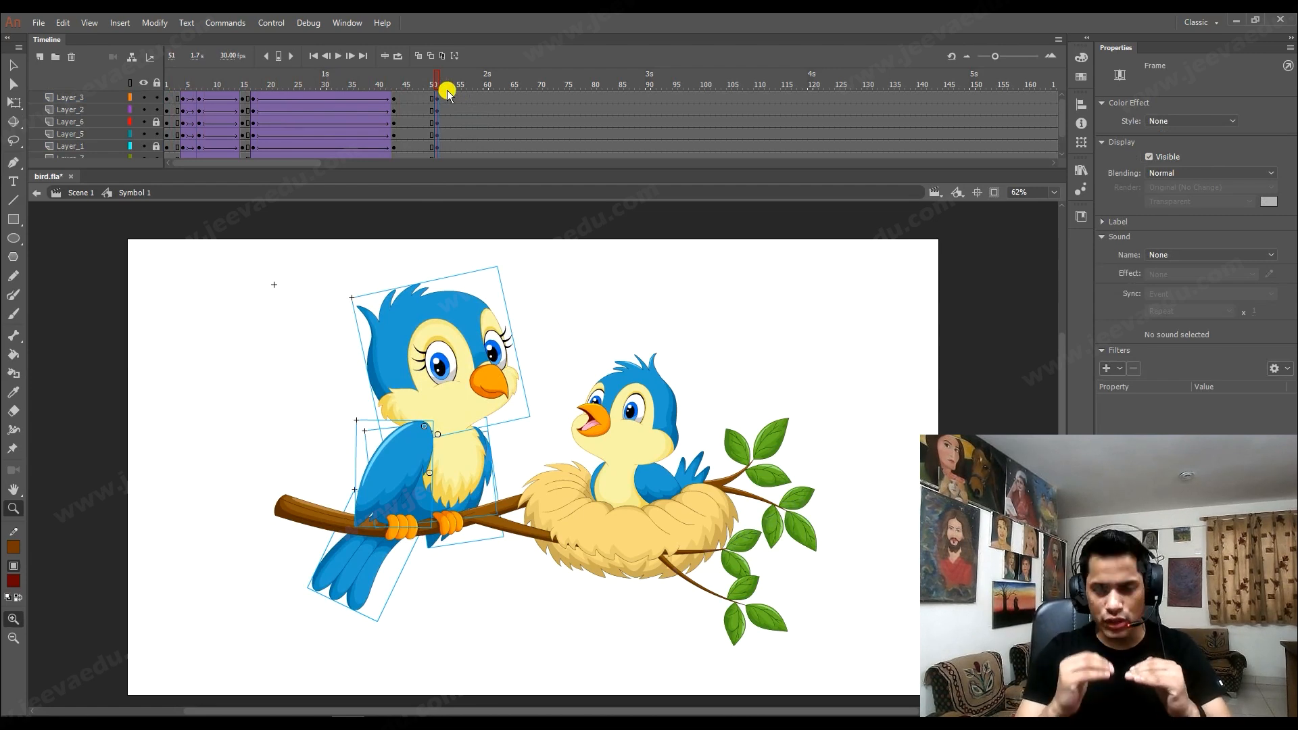
{"action": "key", "text": "ctrl+z"}
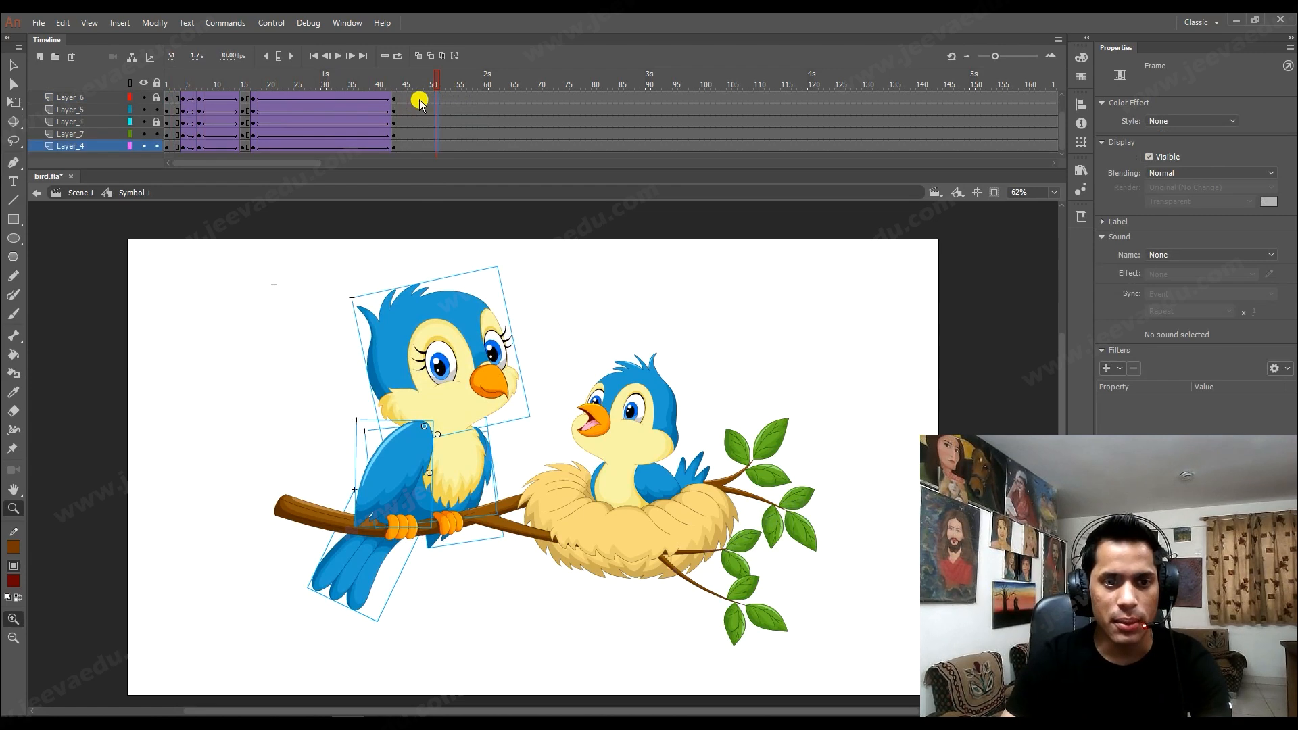
Insert keyframes on all of the large bird's layers at frames 46, 54 and 63.
{"action": "left_click_drag", "start_coordinate": [382, 76], "coordinate": [409, 184]}
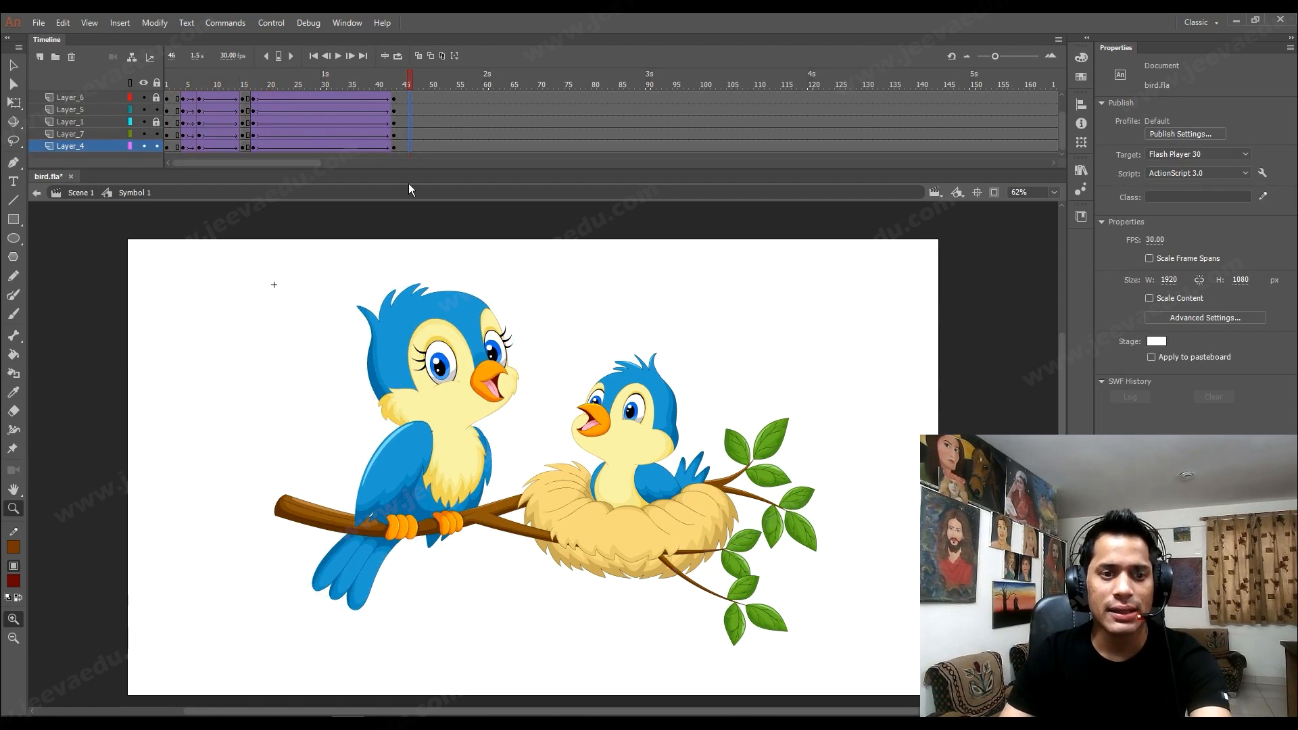
{"action": "key", "text": "F6"}
{"action": "left_click_drag", "start_coordinate": [453, 100], "coordinate": [451, 182]}
{"action": "key", "text": "F6"}
{"action": "left_click_drag", "start_coordinate": [507, 120], "coordinate": [509, 173]}
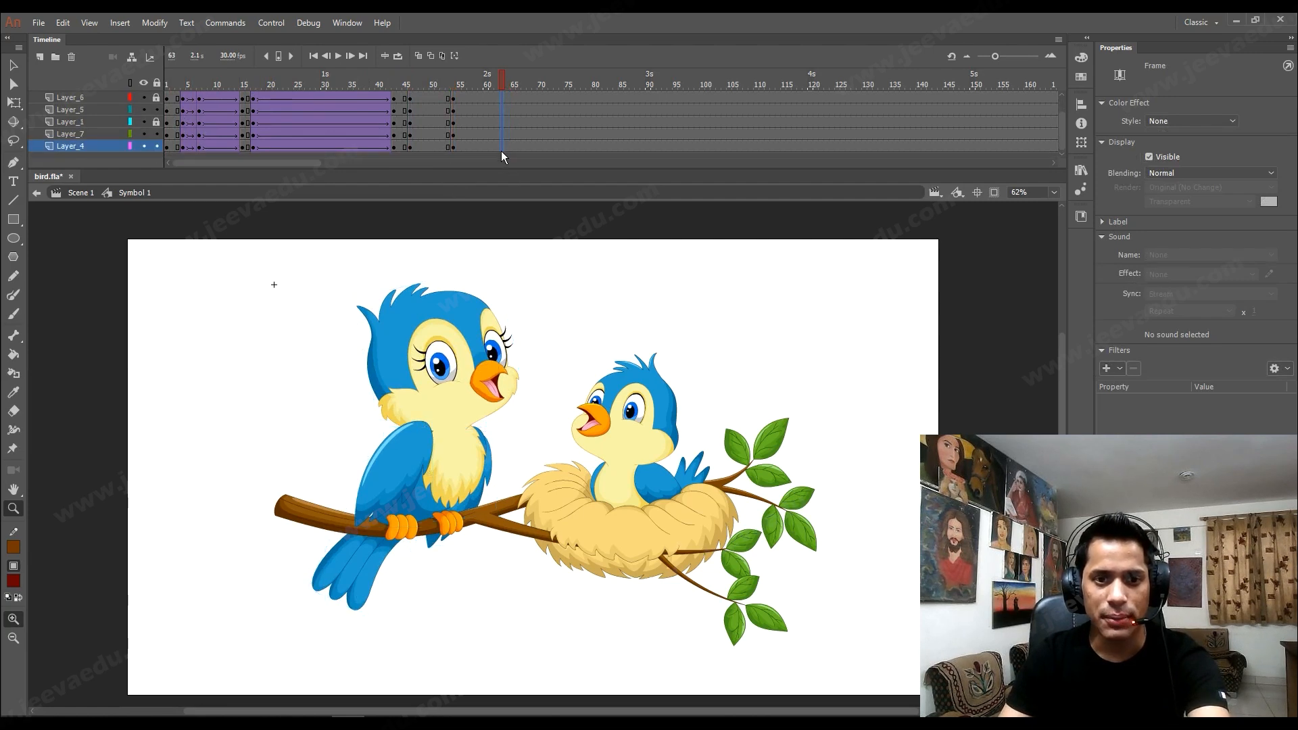
{"action": "key", "text": "F6"}
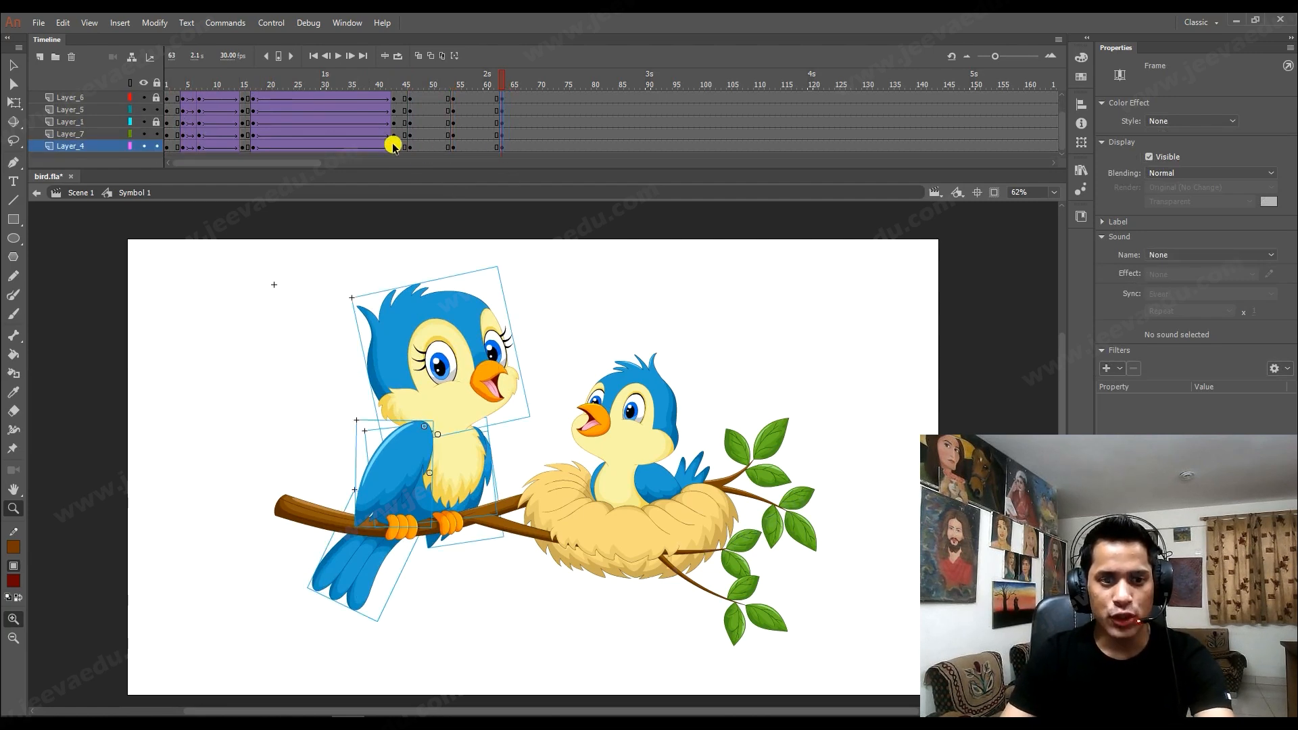
Create classic tweens on all layers between the keyframes from frame 43 to frame 63.
{"action": "scroll", "coordinate": [405, 135], "scroll_direction": "up", "scroll_amount": 2}
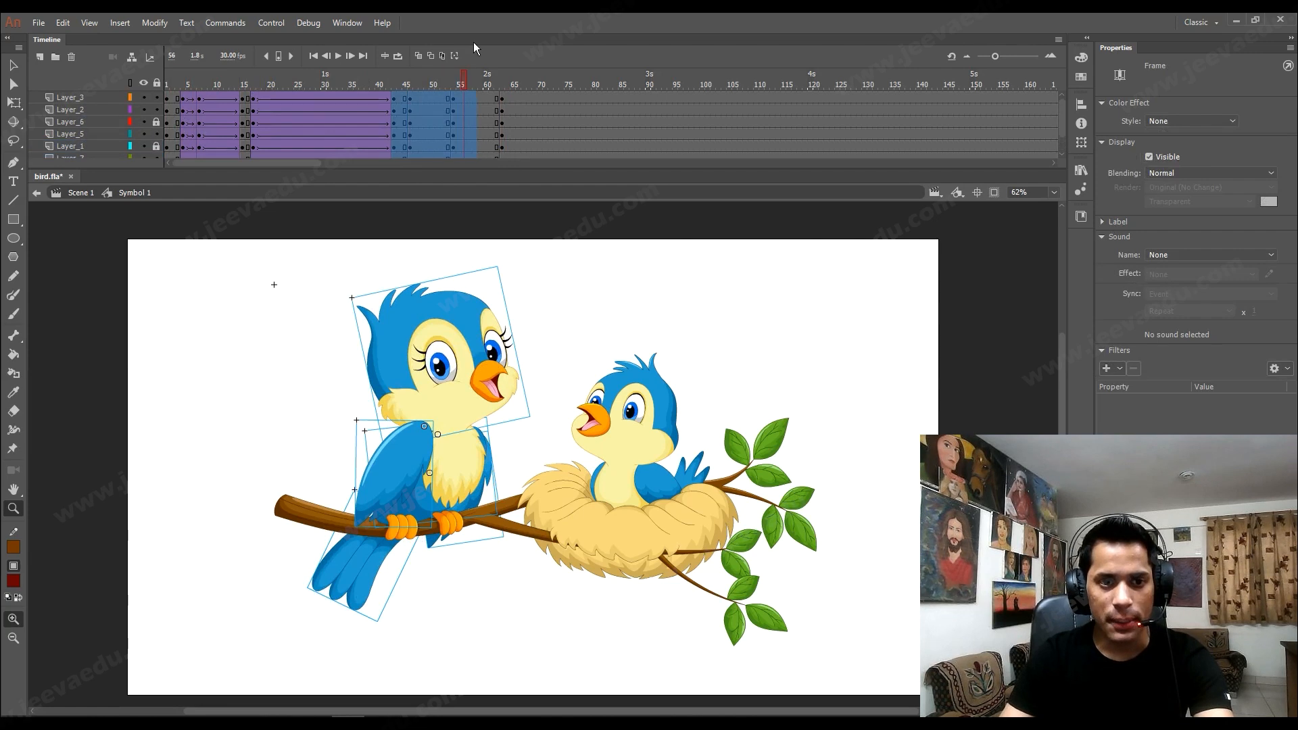
{"action": "right_click", "coordinate": [484, 133]}
{"action": "left_click_drag", "start_coordinate": [406, 98], "coordinate": [497, 188]}
{"action": "right_click", "coordinate": [464, 123]}
{"action": "left_click", "coordinate": [534, 162]}
{"action": "scroll", "coordinate": [416, 86], "scroll_direction": "up", "scroll_amount": 2}
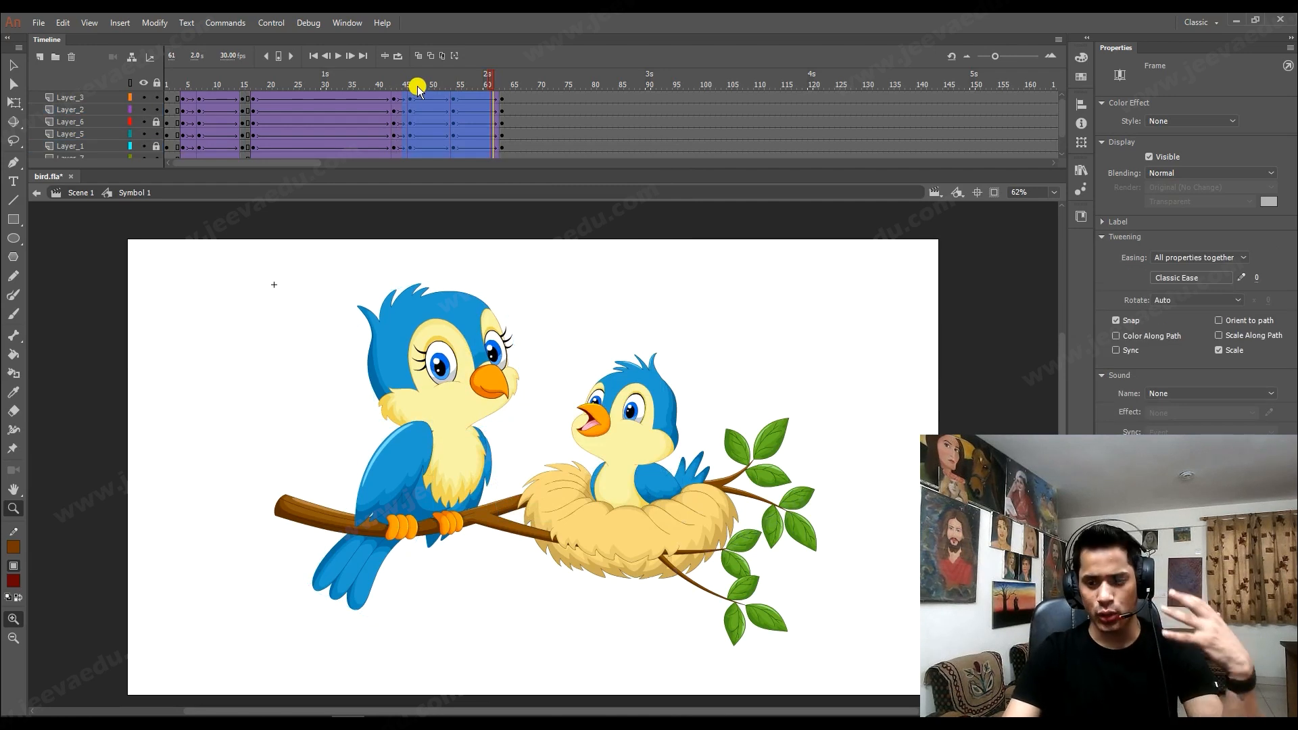
At frame 46, set the pivot of the head, wings and body at the feet and tilt them slightly backward.
{"action": "left_click", "coordinate": [417, 86]}
{"action": "left_click", "coordinate": [409, 96]}
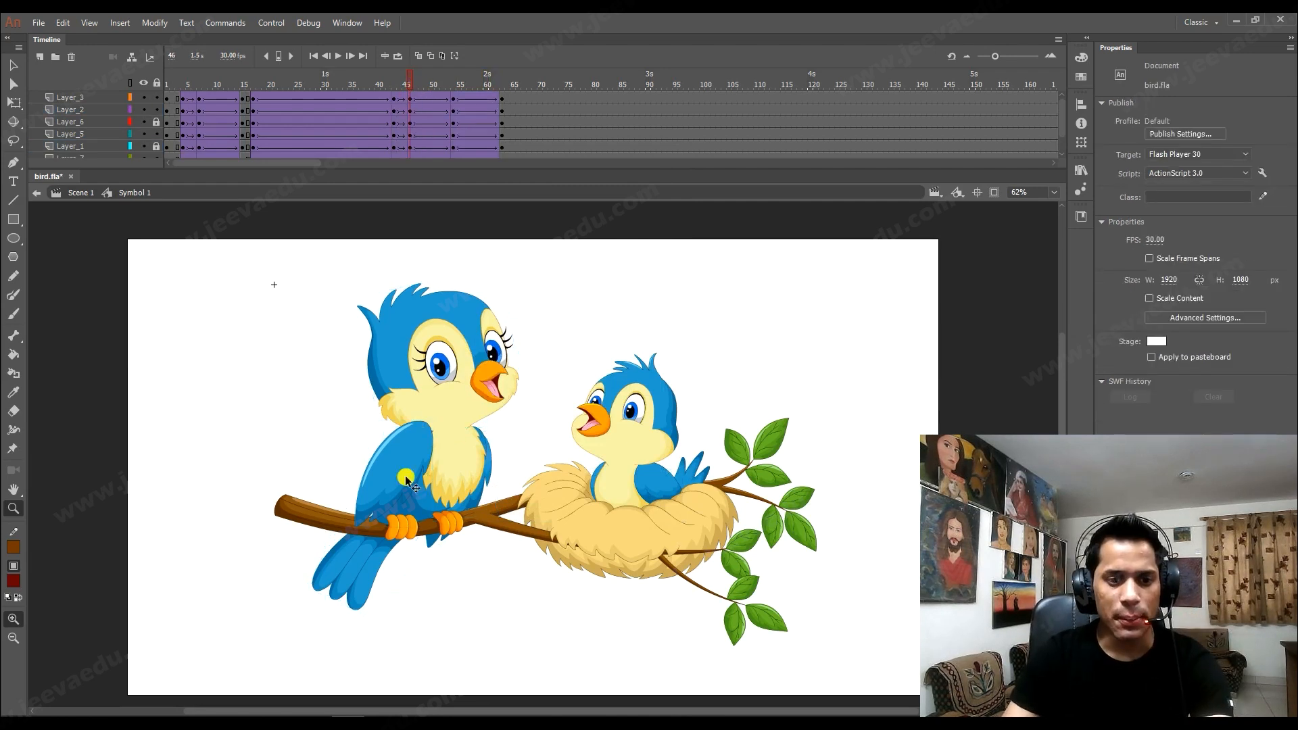
{"action": "key", "text": "v"}
{"action": "left_click_drag", "start_coordinate": [341, 294], "coordinate": [517, 470]}
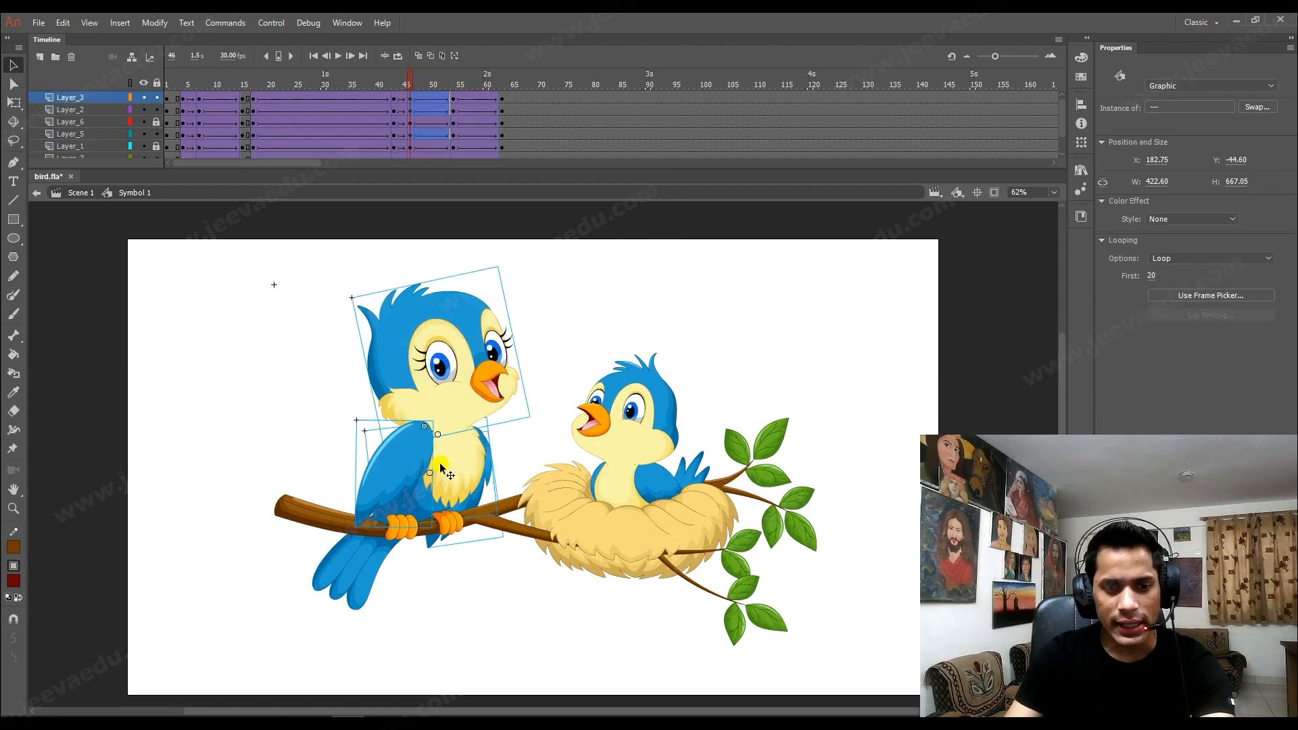
{"action": "key", "text": "q"}
{"action": "left_click_drag", "start_coordinate": [444, 411], "coordinate": [409, 515]}
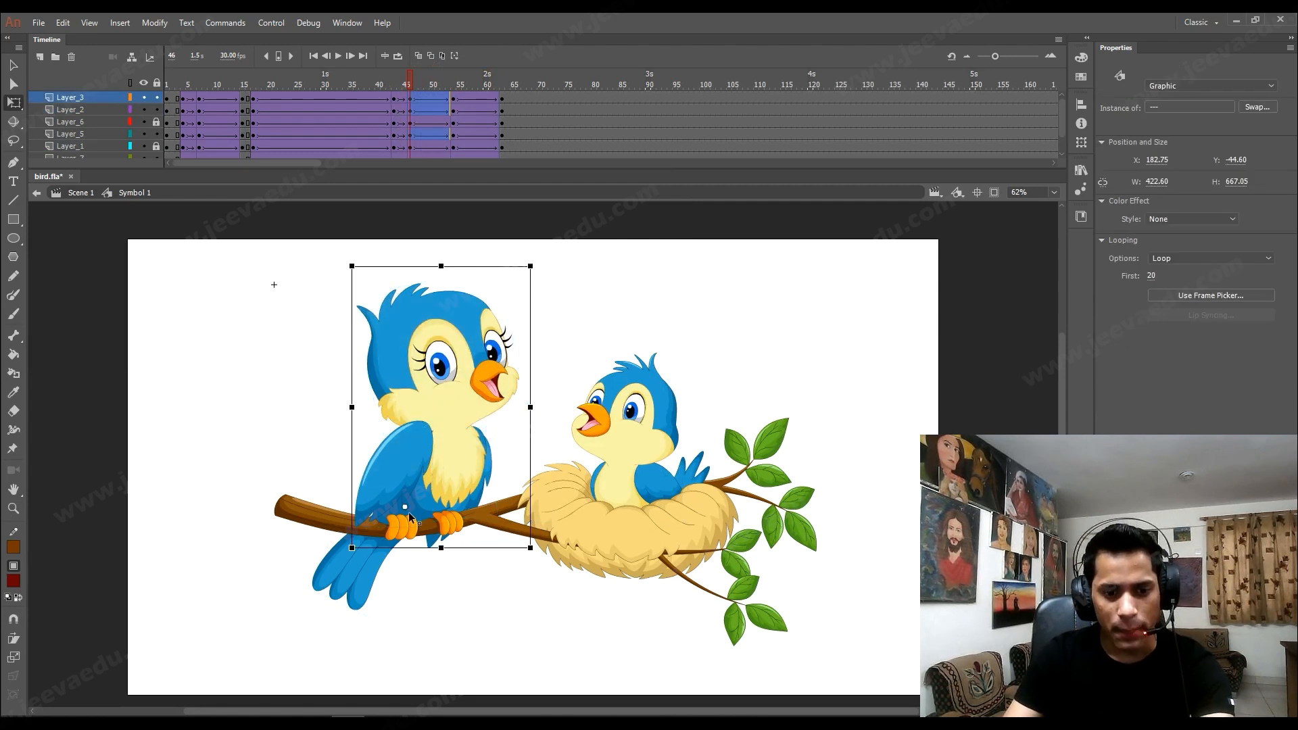
{"action": "left_click_drag", "start_coordinate": [538, 269], "coordinate": [534, 260]}
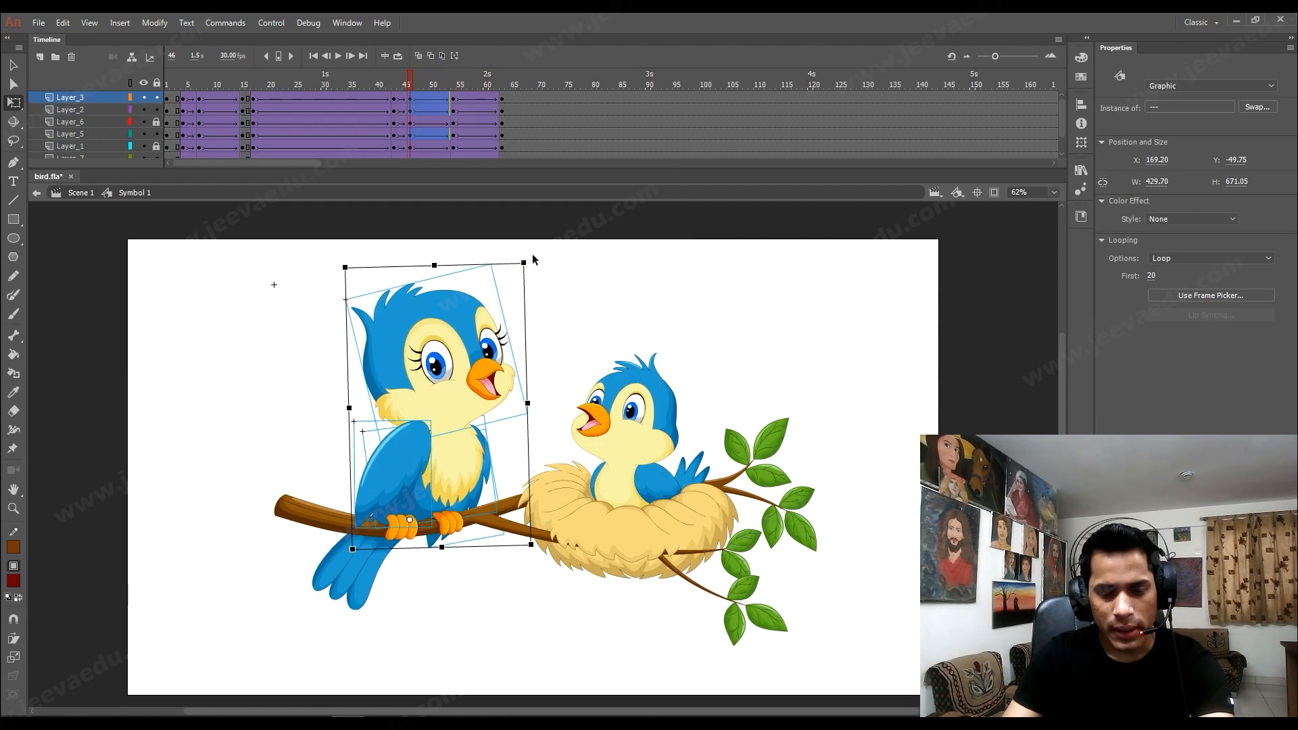
Rotate the tail slightly at frame 46 to match the body's tilt, and play the movement.
{"action": "left_click", "coordinate": [335, 572]}
{"action": "left_click_drag", "start_coordinate": [309, 603], "coordinate": [313, 605]}
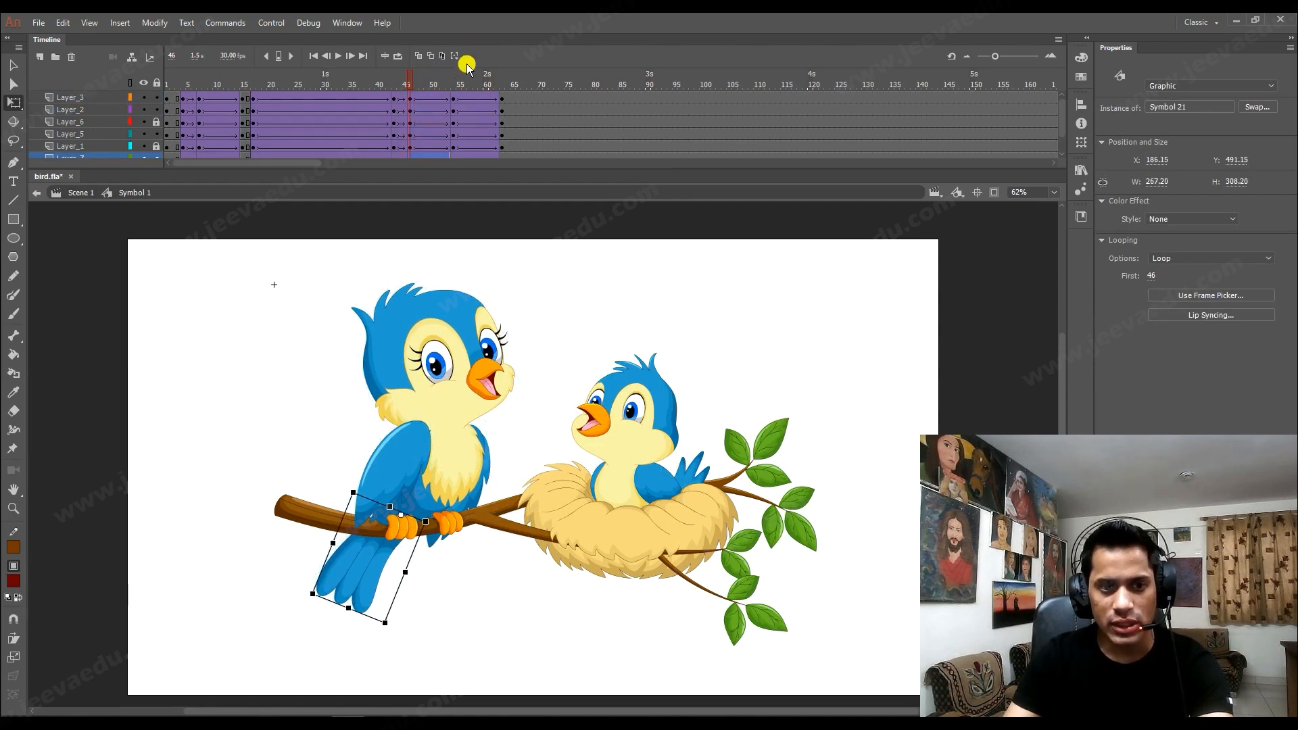
{"action": "key", "text": "Return"}
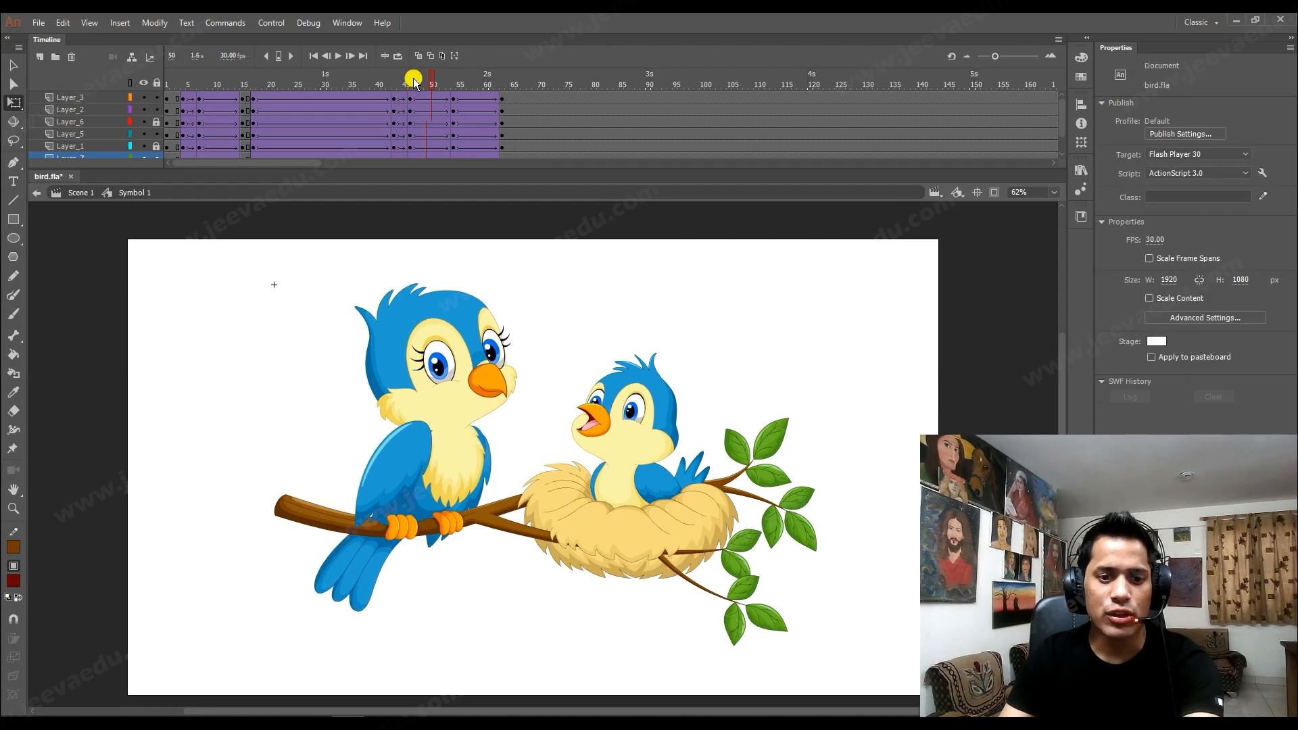
At frame 54, move the head and body's pivot to the feet and squash them to a height of about 635.
{"action": "left_click", "coordinate": [453, 80]}
{"action": "left_click", "coordinate": [324, 304]}
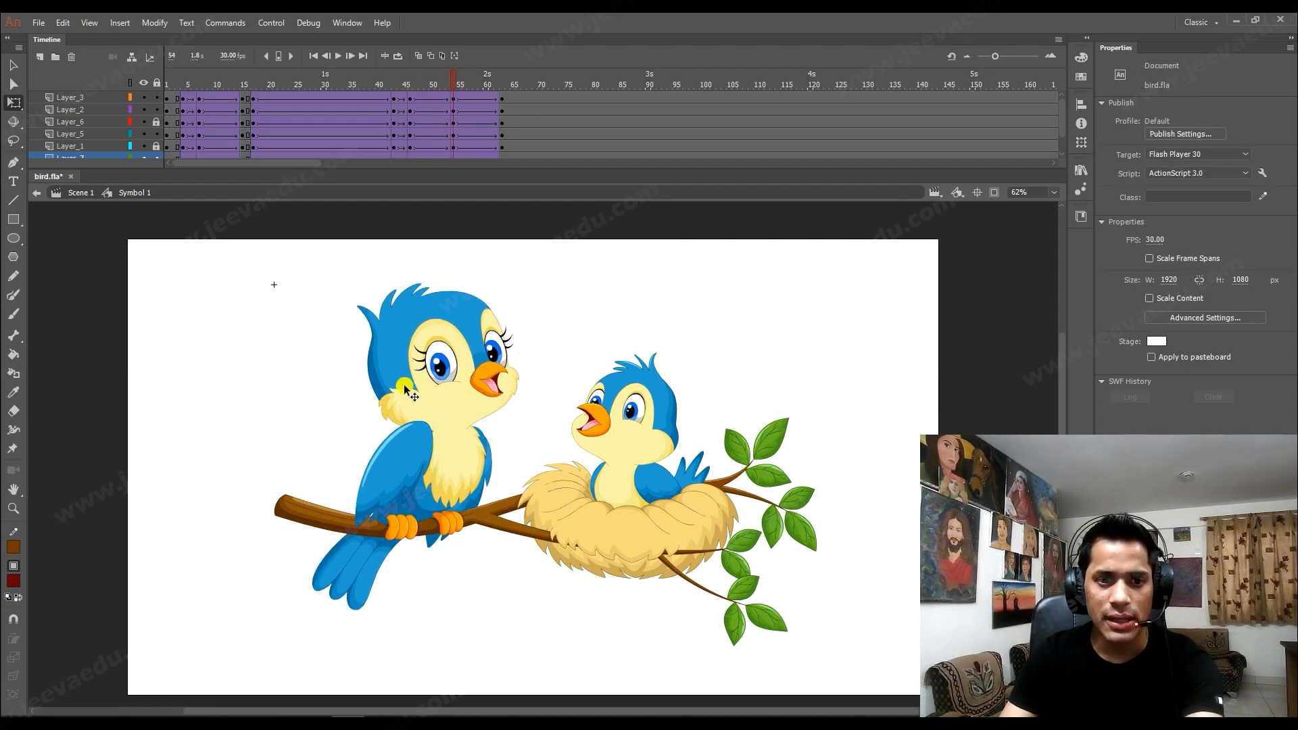
{"action": "left_click_drag", "start_coordinate": [324, 303], "coordinate": [498, 464]}
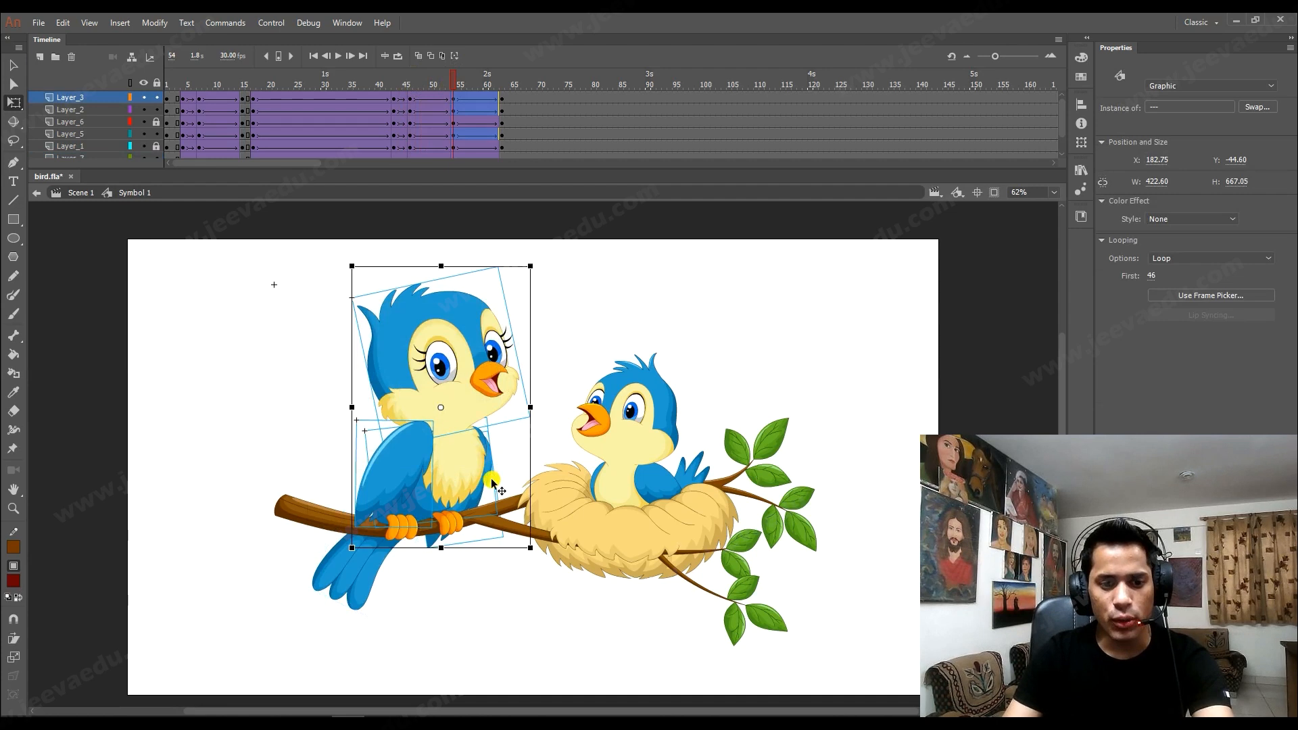
{"action": "left_click_drag", "start_coordinate": [440, 407], "coordinate": [423, 523]}
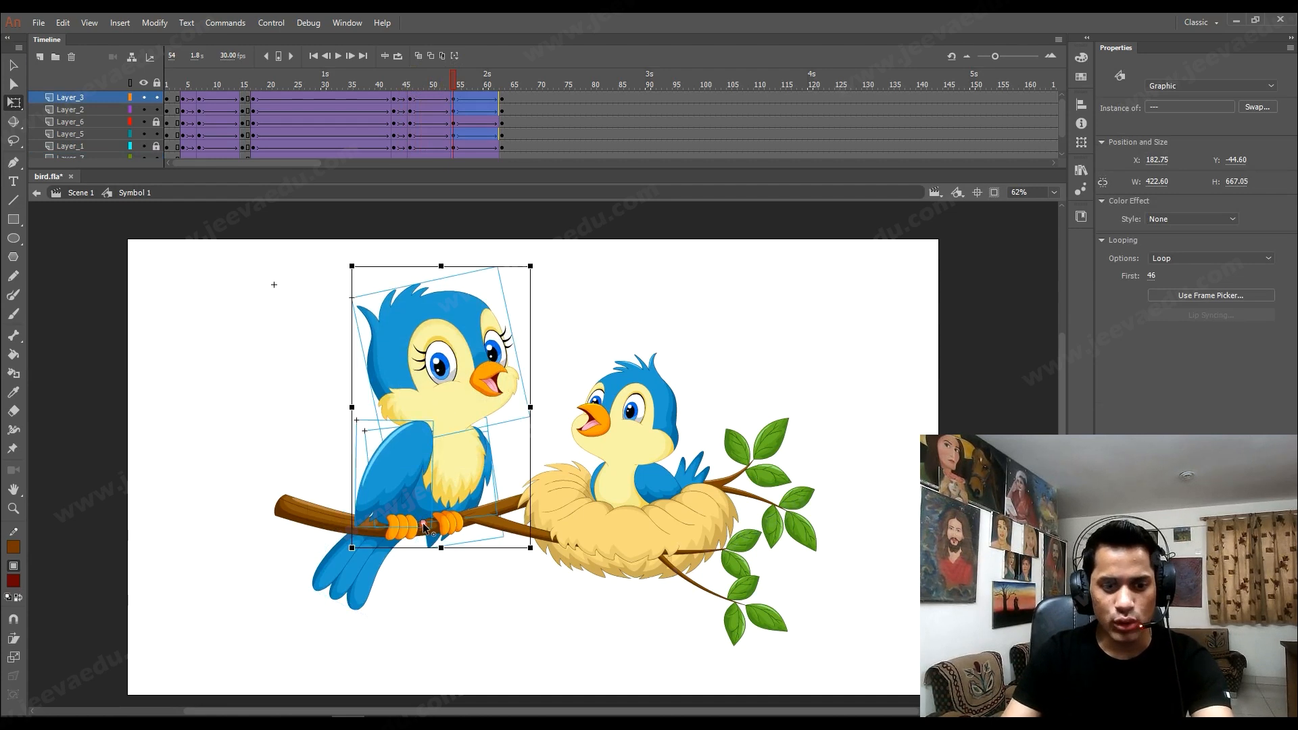
{"action": "left_click", "coordinate": [10, 104]}
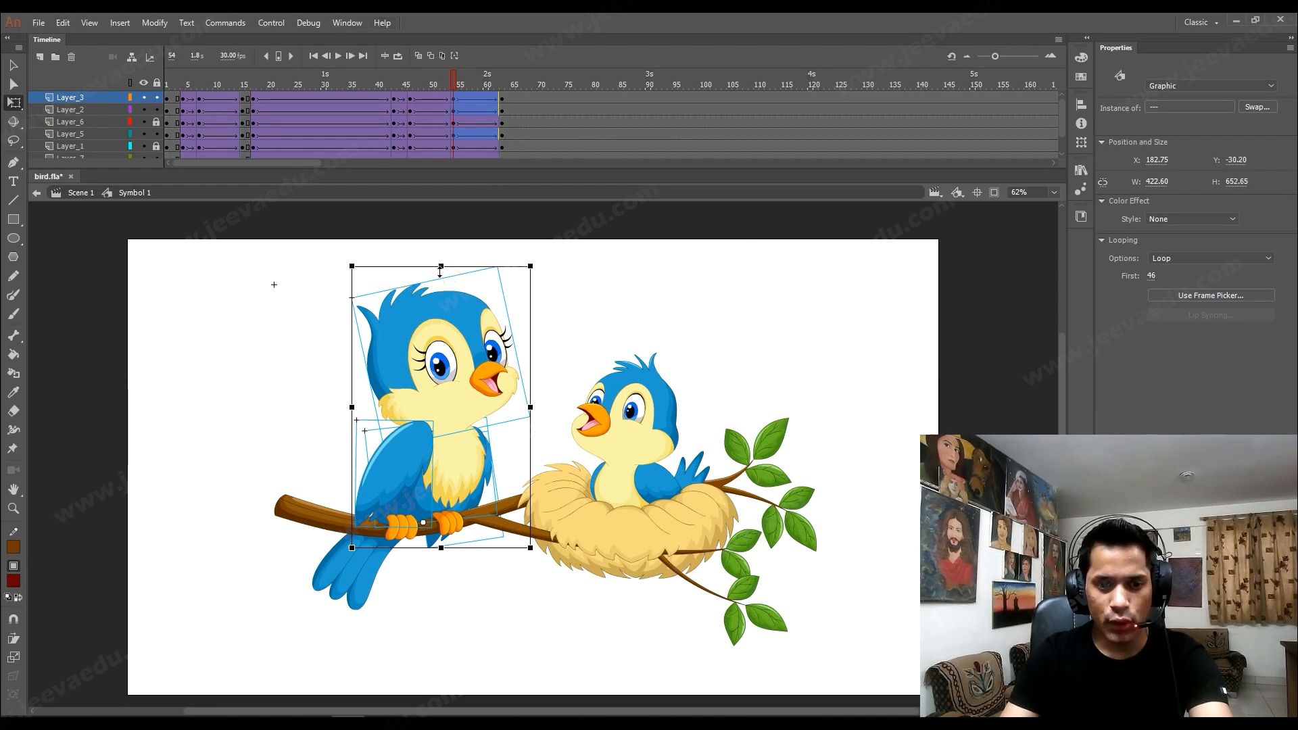
{"action": "left_click_drag", "start_coordinate": [440, 270], "coordinate": [440, 278]}
{"action": "left_click", "coordinate": [448, 263]}
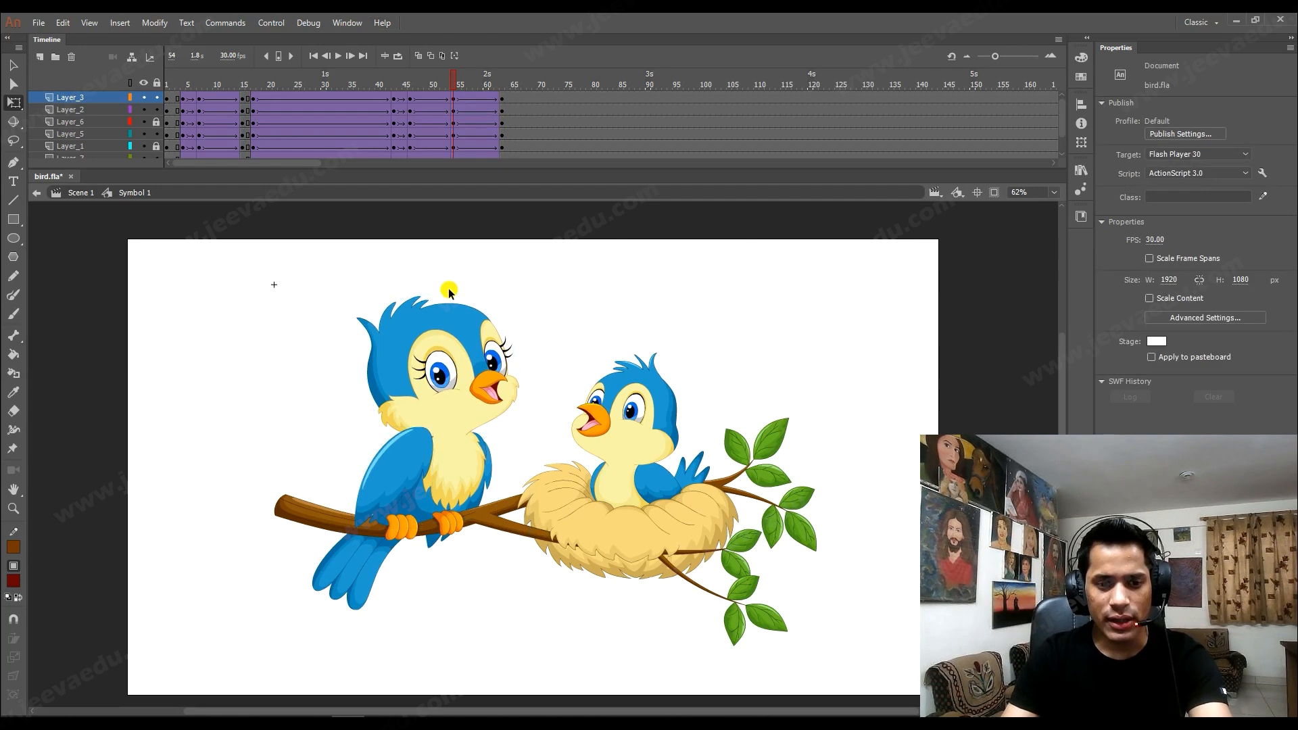
Set the classic ease to -100 for the tweens from frame 46 to 54 and 100 for those from 54 to 63.
{"action": "left_click_drag", "start_coordinate": [450, 74], "coordinate": [436, 193]}
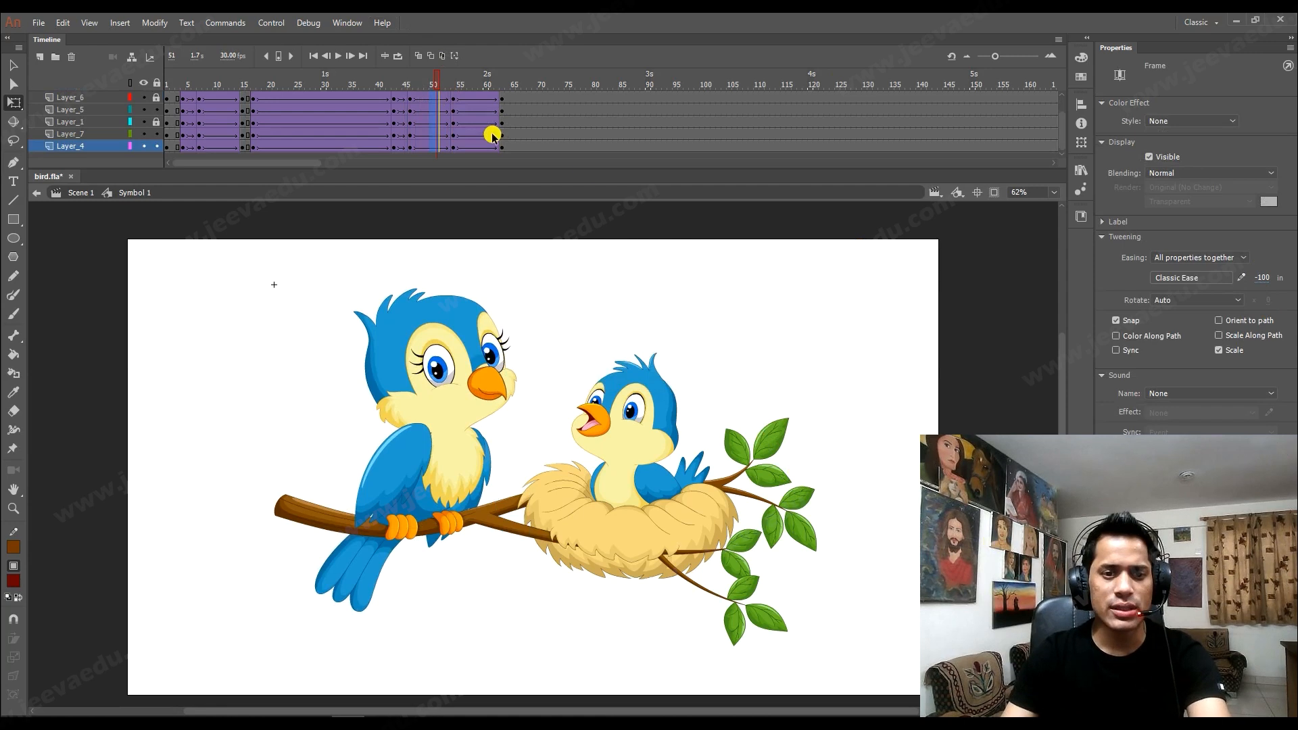
{"action": "left_click_drag", "start_coordinate": [479, 152], "coordinate": [478, 33]}
{"action": "left_click", "coordinate": [1215, 274]}
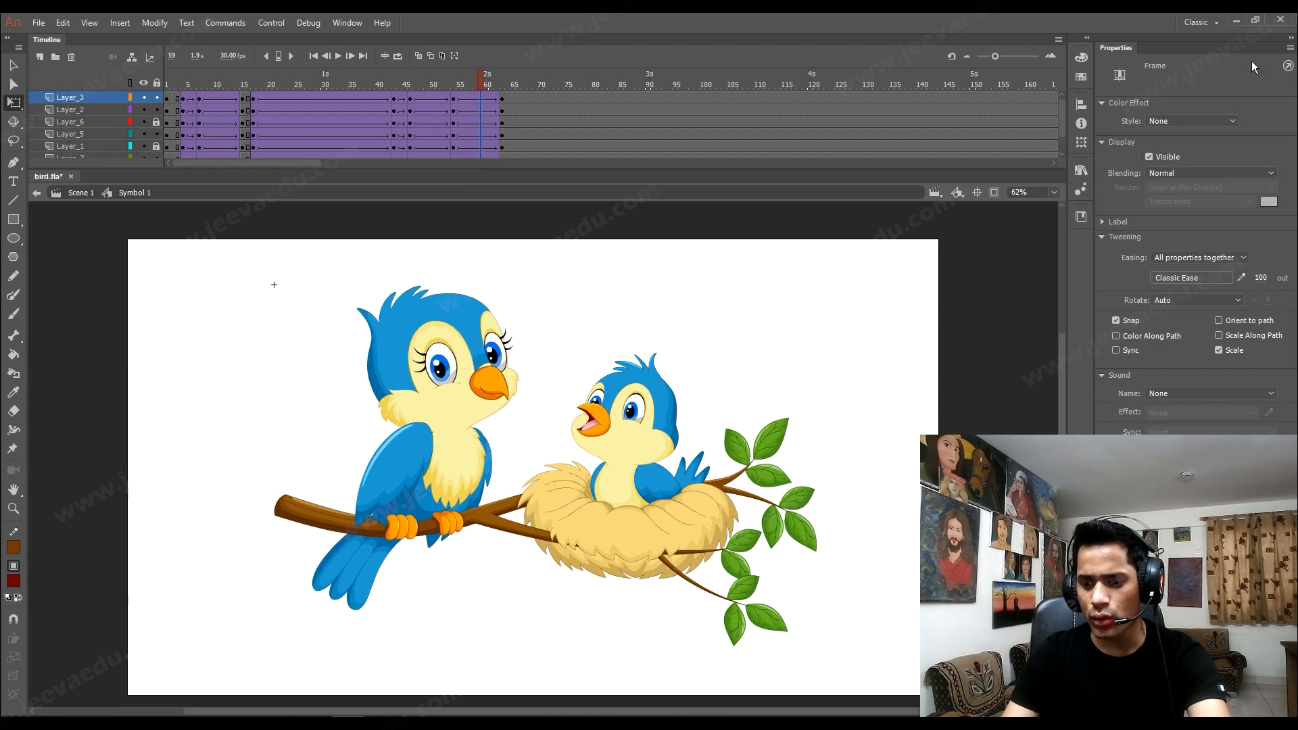
At frame 54, select only the bird's head, Symbol 2, and nudge it down to Y 73.15.
{"action": "left_click_drag", "start_coordinate": [476, 86], "coordinate": [453, 126]}
{"action": "key", "text": "v"}
{"action": "left_click_drag", "start_coordinate": [323, 286], "coordinate": [552, 473]}
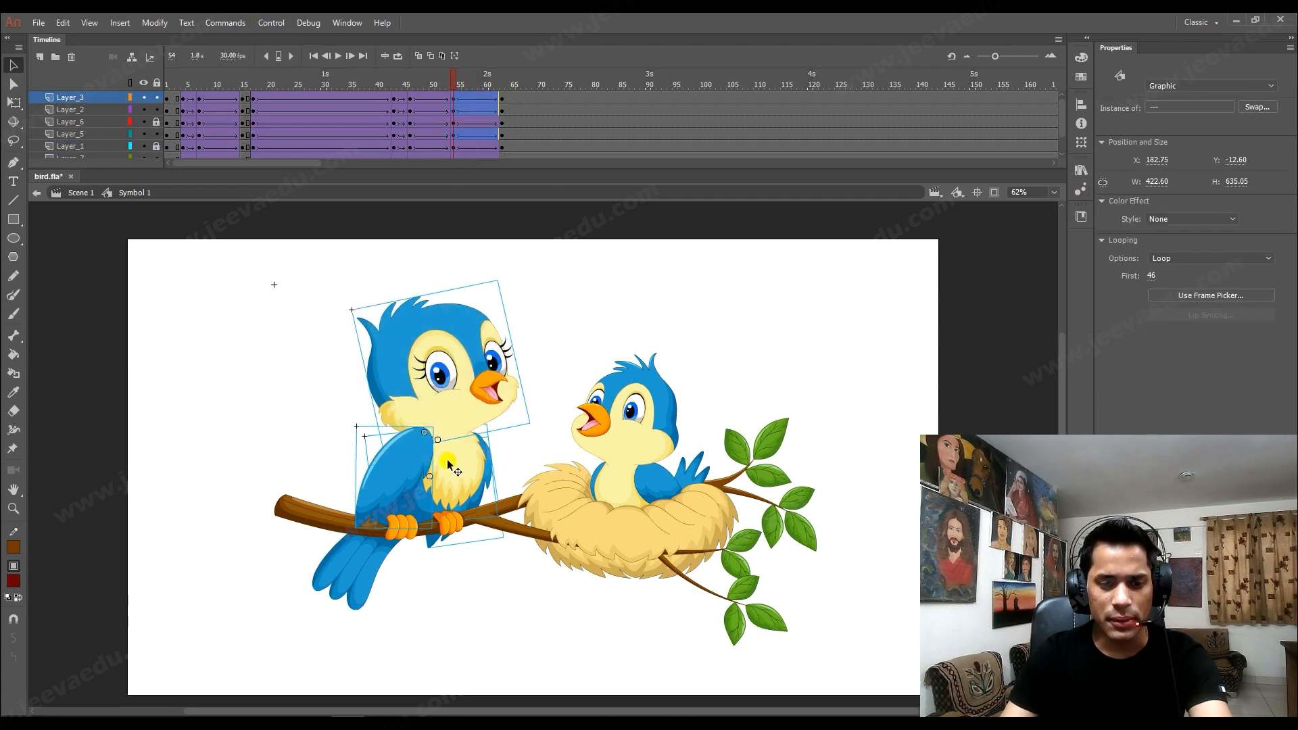
{"action": "left_click", "coordinate": [537, 355]}
{"action": "left_click", "coordinate": [493, 376]}
{"action": "left_click", "coordinate": [512, 367]}
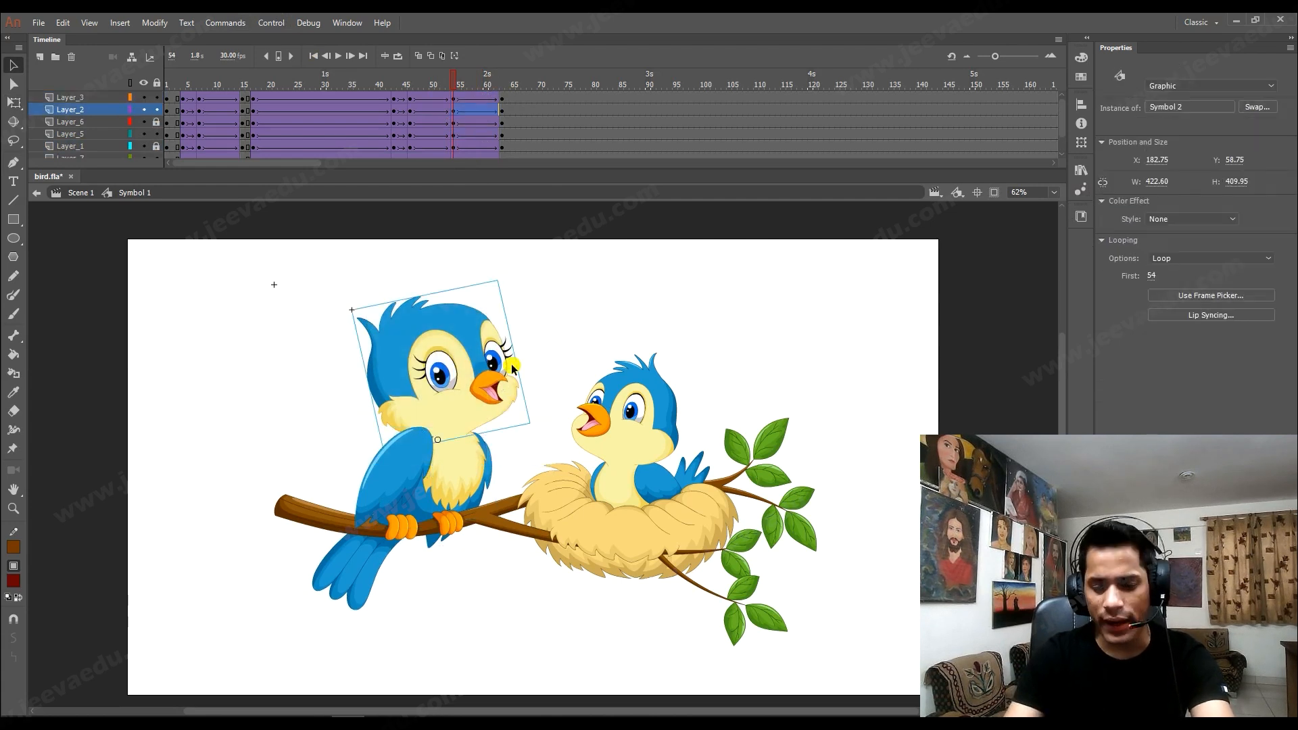
{"action": "key", "text": "Down"}
{"action": "key", "text": "Down"}
{"action": "key", "text": "Down"}
{"action": "key", "text": "Down"}
{"action": "key", "text": "Down"}
{"action": "key", "text": "Down"}
{"action": "key", "text": "Down"}
{"action": "key", "text": "Down"}
{"action": "key", "text": "Down"}
{"action": "key", "text": "Down"}
{"action": "key", "text": "Down"}
{"action": "key", "text": "Down"}
{"action": "key", "text": "Down"}
{"action": "key", "text": "Down"}
{"action": "key", "text": "Down"}
{"action": "key", "text": "Down"}
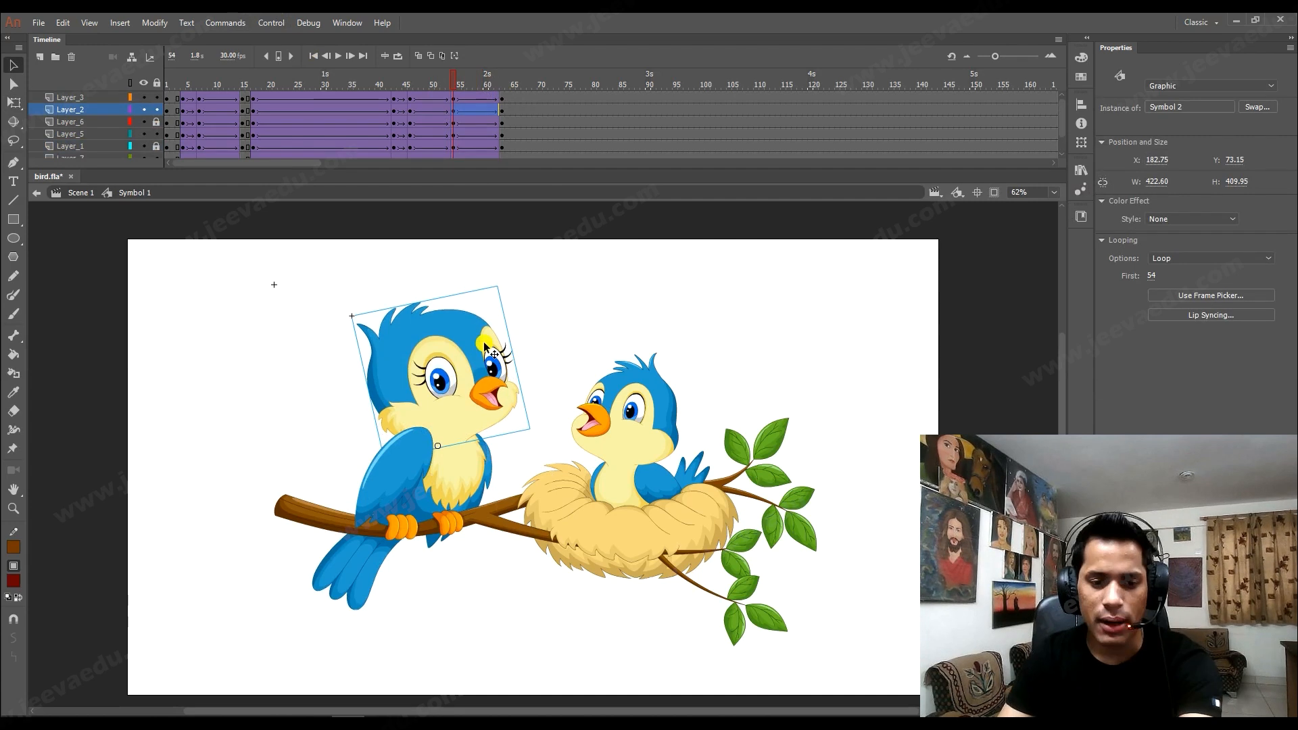
At frame 54, rotate the large bird's head forward and slightly rotate both wings and the tail to match.
{"action": "key", "text": "q"}
{"action": "left_click_drag", "start_coordinate": [502, 279], "coordinate": [533, 307]}
{"action": "left_click", "coordinate": [352, 554]}
{"action": "left_click_drag", "start_coordinate": [353, 534], "coordinate": [346, 524]}
{"action": "left_click", "coordinate": [437, 549]}
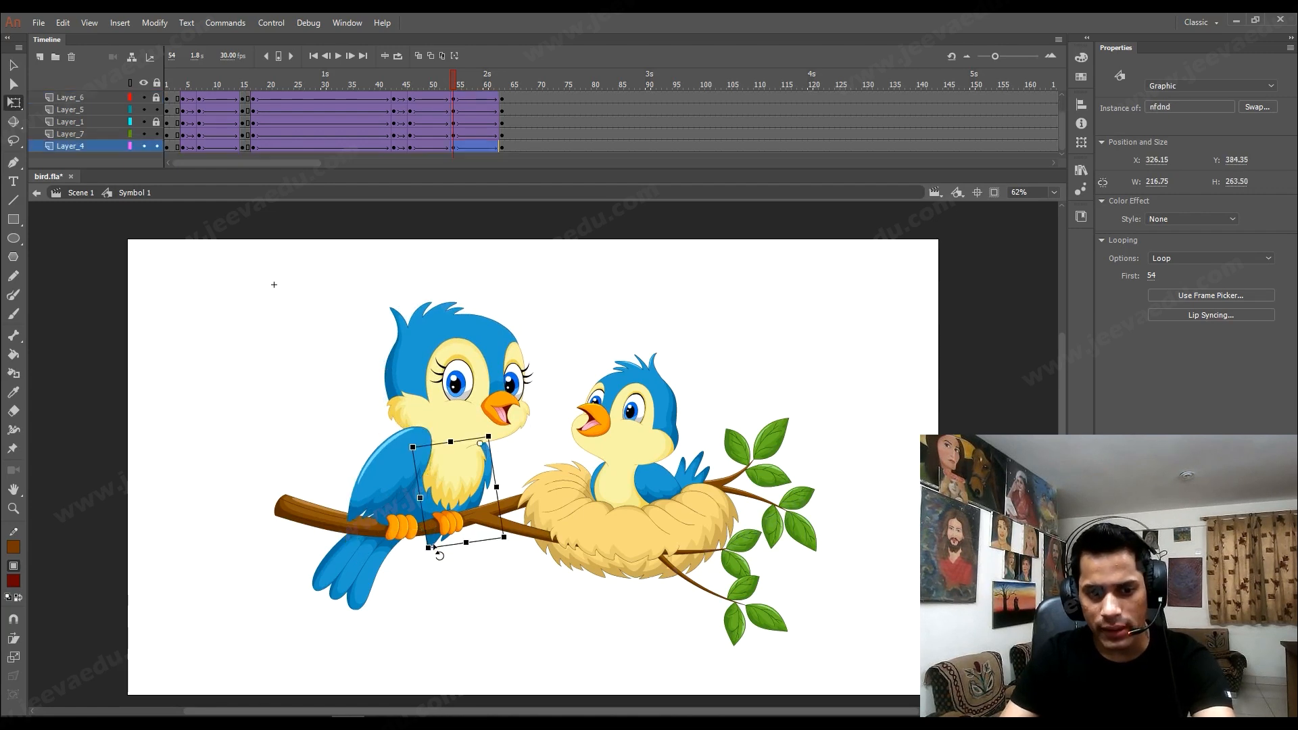
{"action": "left_click", "coordinate": [349, 569]}
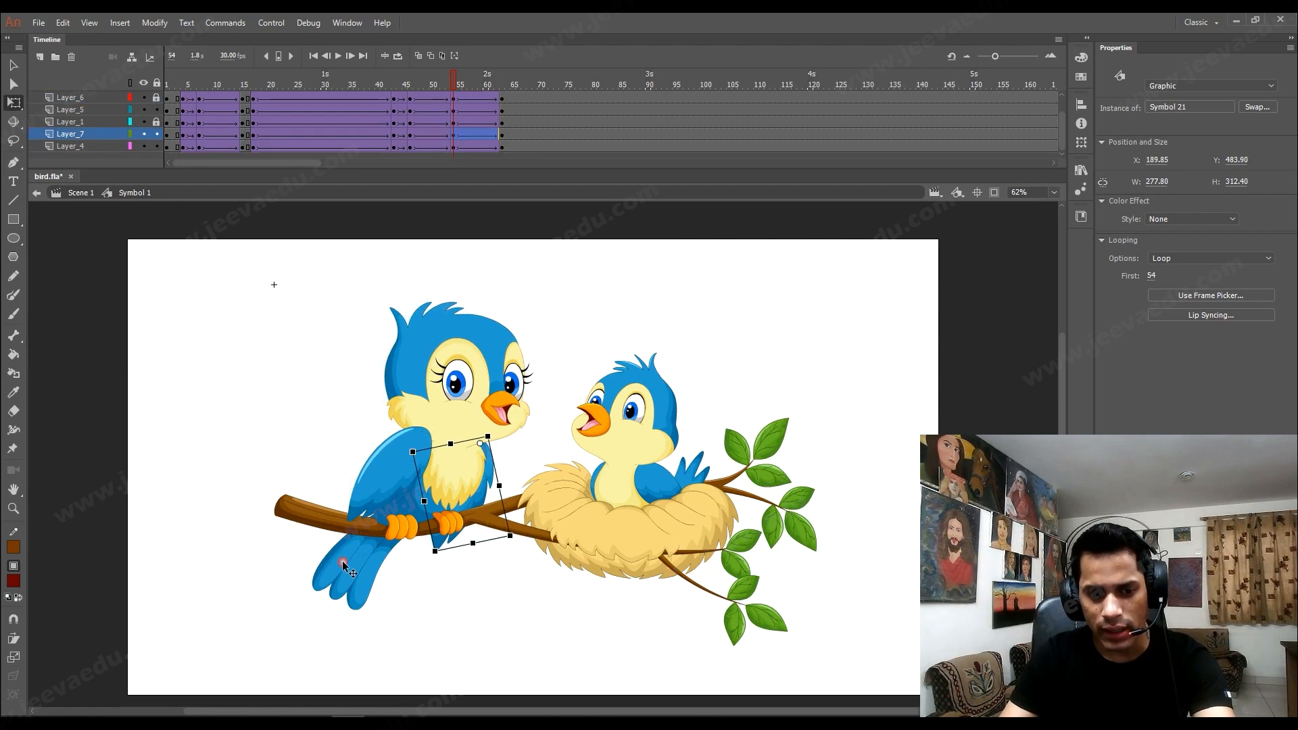
{"action": "left_click_drag", "start_coordinate": [308, 604], "coordinate": [323, 616]}
At frame 63, move the pivot of the bird's head and body to the feet and tilt the head slightly.
{"action": "left_click_drag", "start_coordinate": [445, 76], "coordinate": [497, 101]}
{"action": "left_click", "coordinate": [488, 100]}
{"action": "left_click_drag", "start_coordinate": [348, 303], "coordinate": [527, 454]}
{"action": "left_click_drag", "start_coordinate": [437, 420], "coordinate": [434, 523]}
{"action": "mouse_move", "coordinate": [530, 269]}
{"action": "left_mouse_down"}
{"action": "mouse_move", "coordinate": [530, 281]}
{"action": "mouse_move", "coordinate": [534, 264]}
{"action": "mouse_move", "coordinate": [568, 292]}
{"action": "mouse_move", "coordinate": [486, 264]}
{"action": "mouse_move", "coordinate": [542, 253]}
{"action": "left_mouse_up"}
{"action": "key", "text": "Escape"}
{"action": "left_click", "coordinate": [519, 387]}
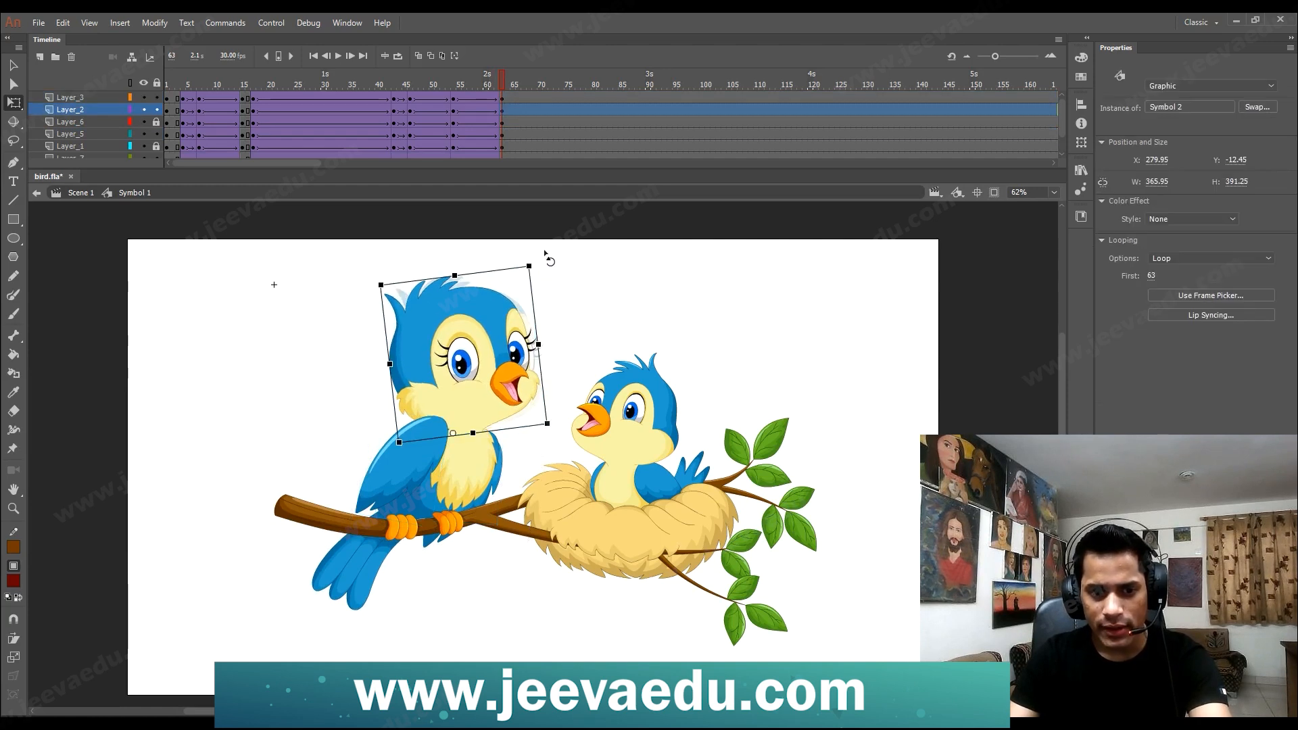
Try to swing the near wing, Symbol 13, across the chest and move it onto the shoulder, and undo it.
{"action": "left_click", "coordinate": [405, 473]}
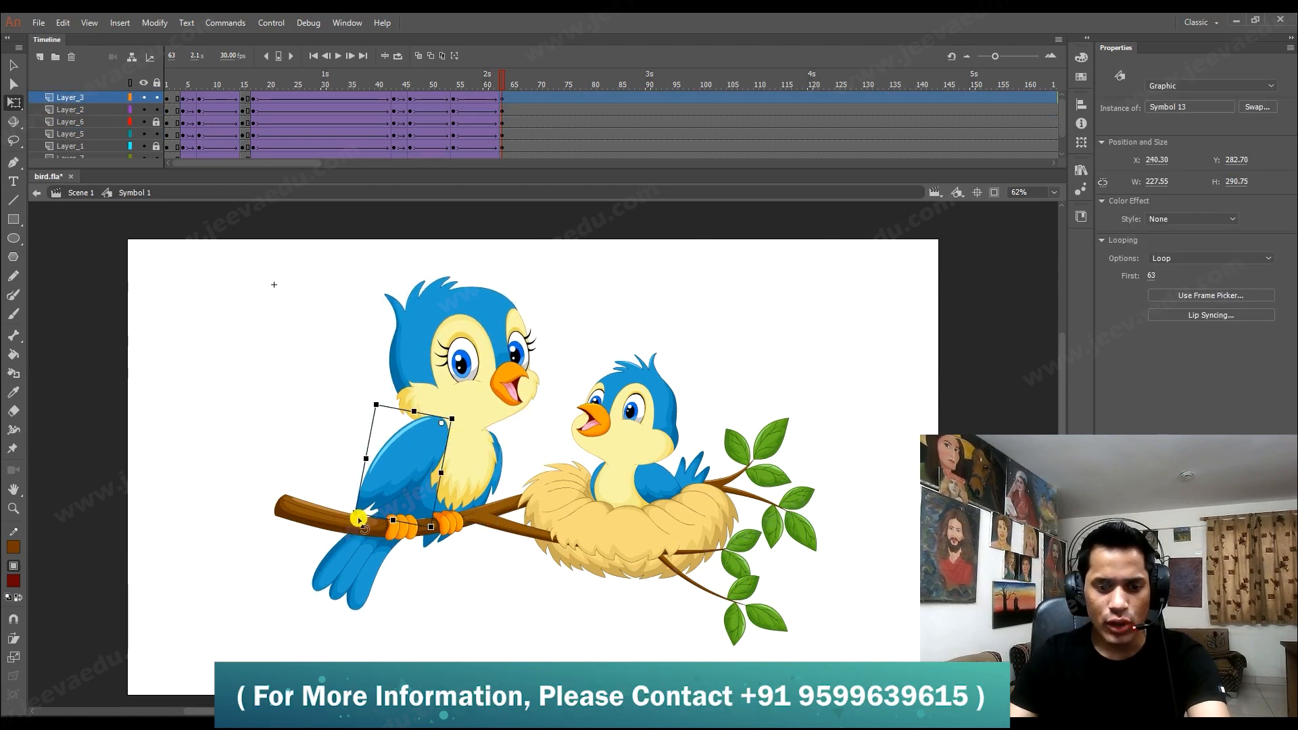
{"action": "left_click_drag", "start_coordinate": [360, 523], "coordinate": [534, 503]}
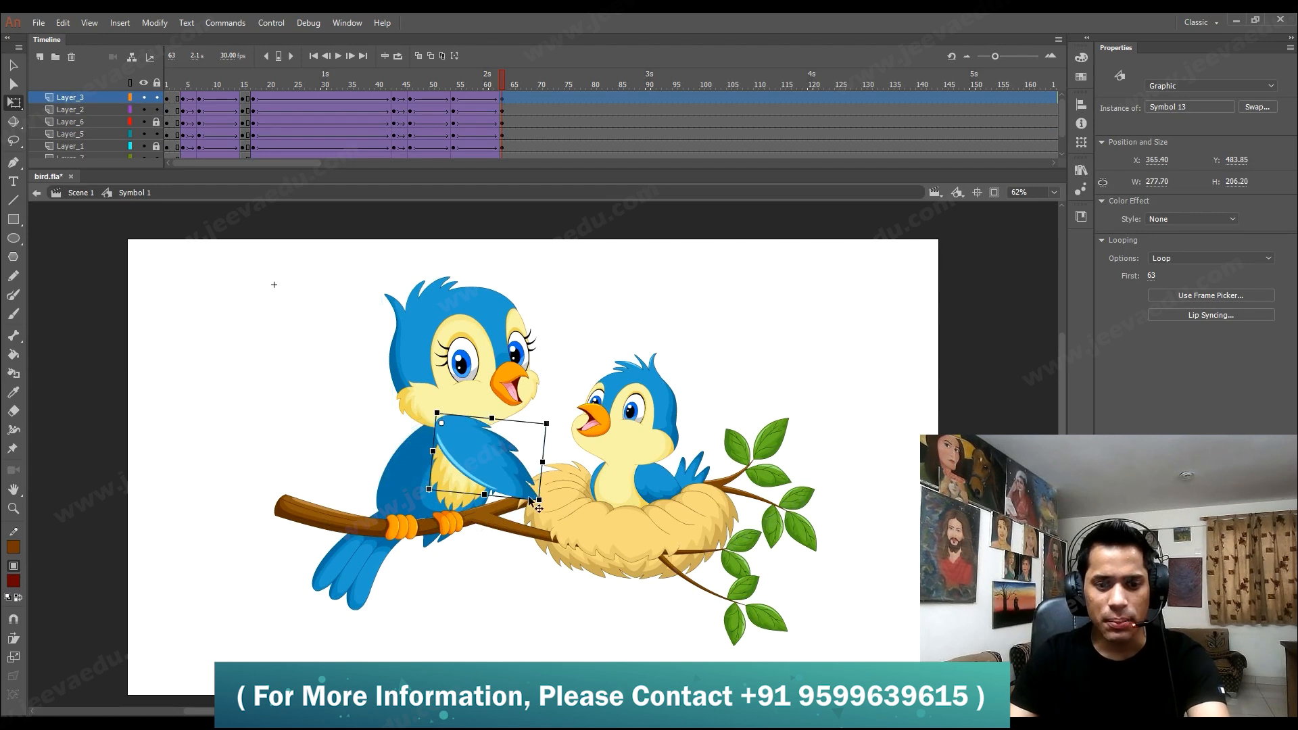
{"action": "key", "text": "z"}
{"action": "left_click", "coordinate": [415, 444]}
{"action": "key", "text": "v"}
{"action": "left_click_drag", "start_coordinate": [666, 480], "coordinate": [609, 511]}
{"action": "key", "text": "z"}
{"action": "left_click", "coordinate": [636, 525], "text": "alt"}
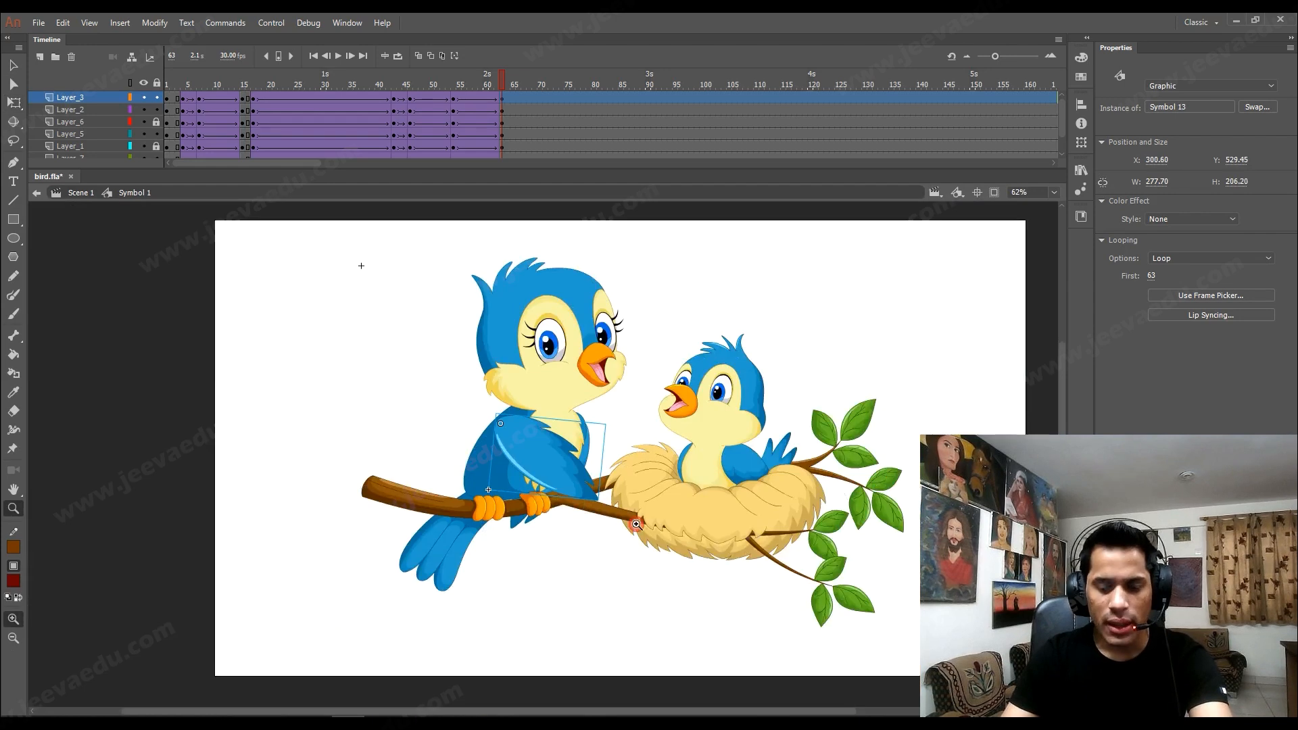
{"action": "left_click", "coordinate": [545, 453]}
{"action": "key", "text": "ctrl+z"}
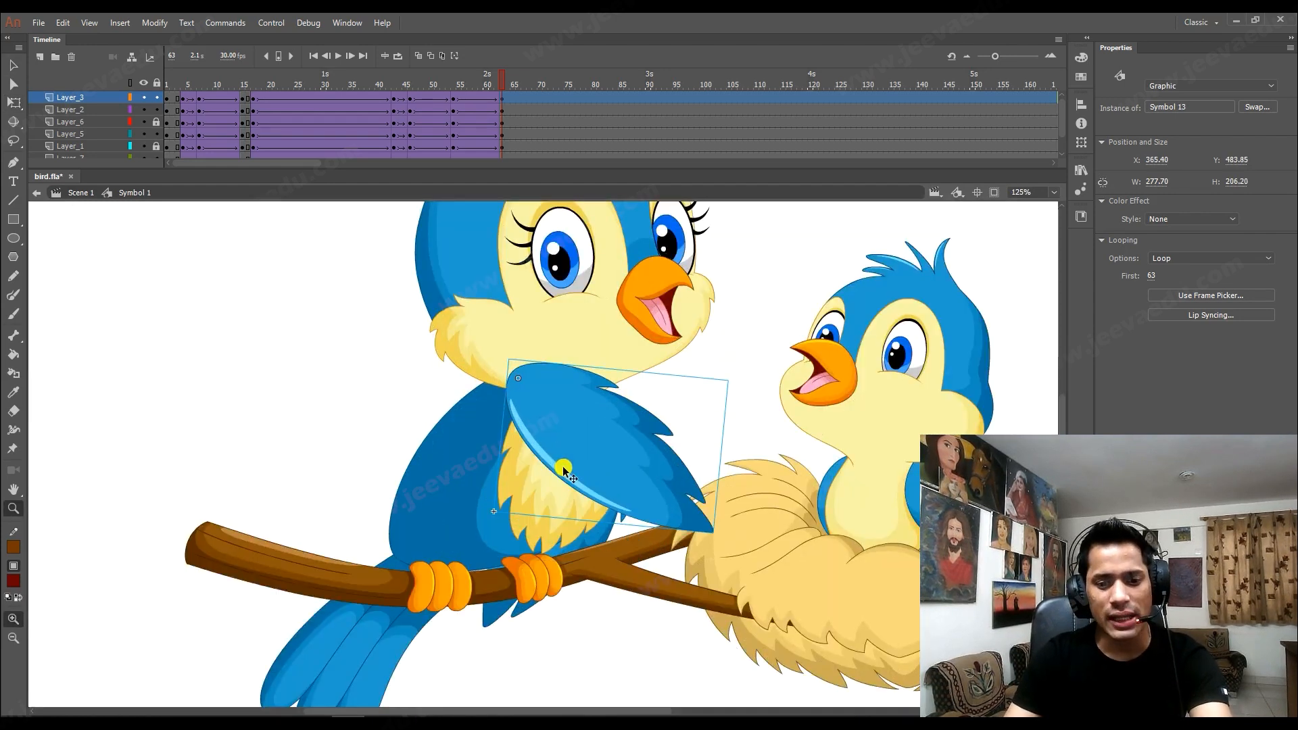
{"action": "key", "text": "ctrl+z"}
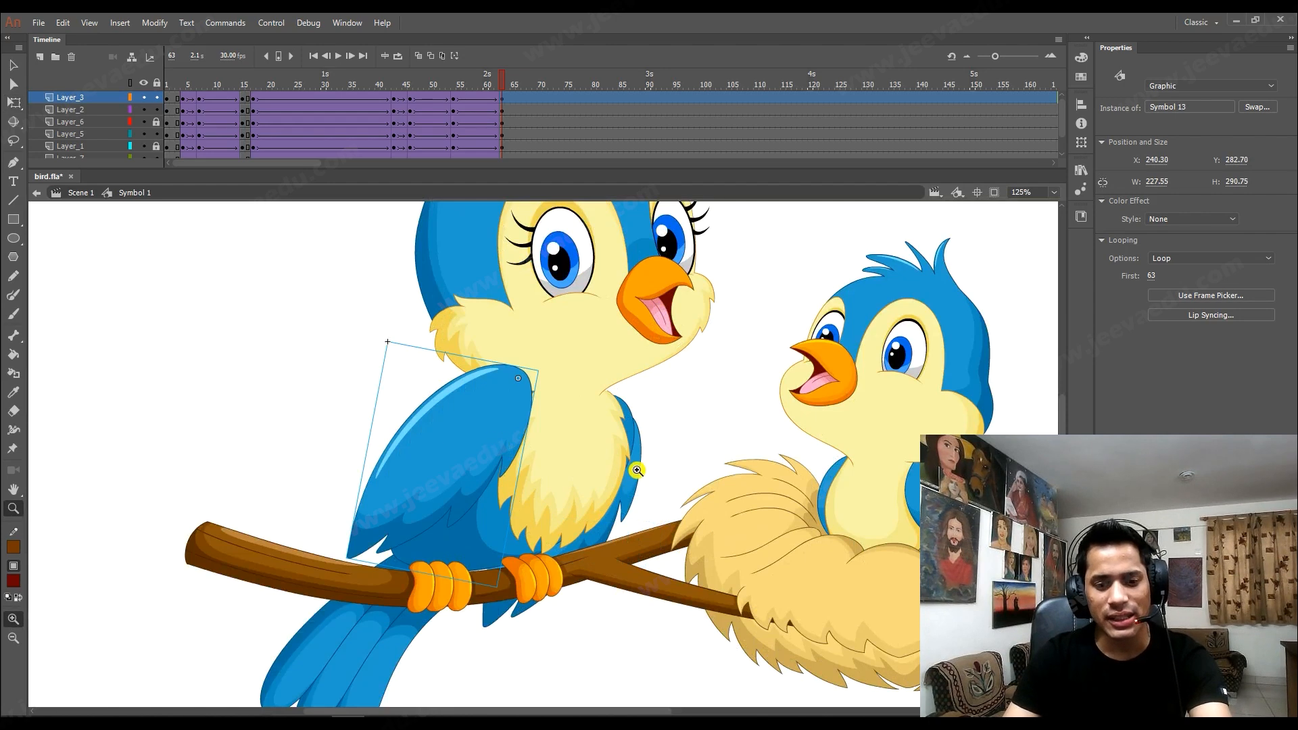
Try to rotate the far wing outward toward the small bird, and undo the rotation.
{"action": "key", "text": "v"}
{"action": "left_click", "coordinate": [637, 492]}
{"action": "key", "text": "q"}
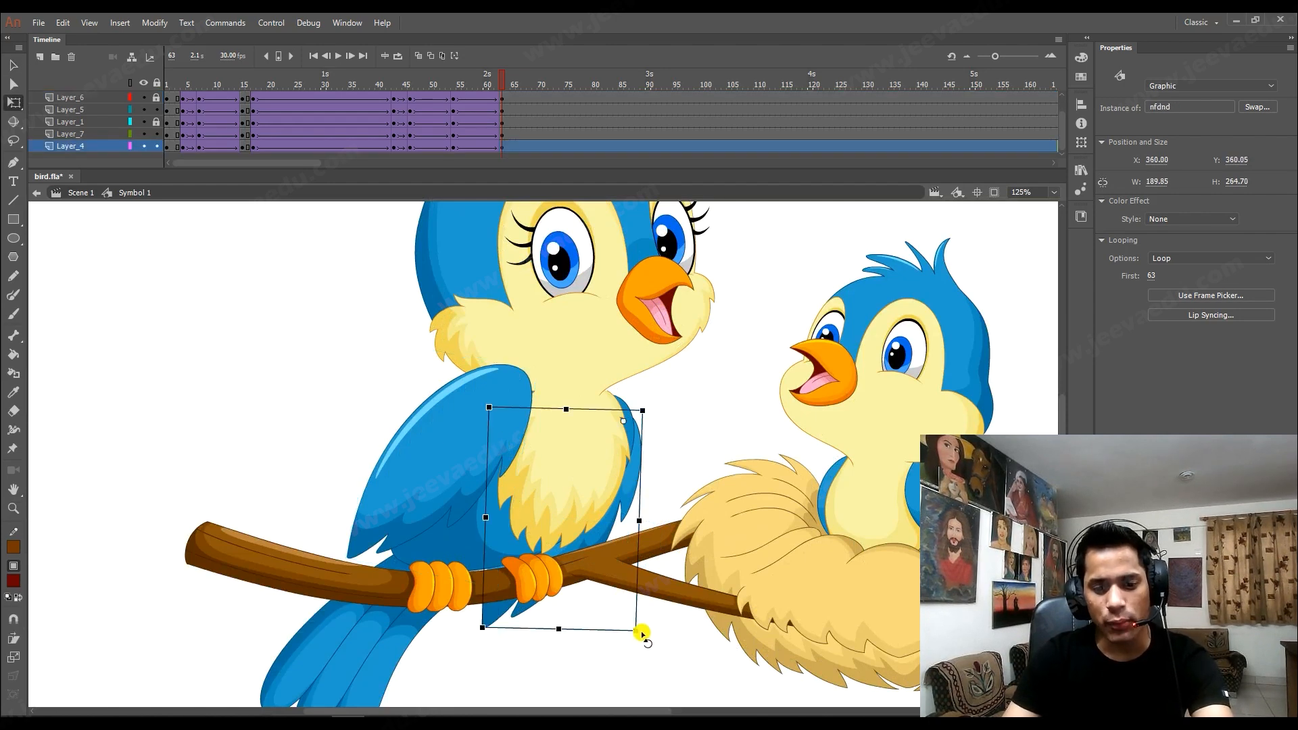
{"action": "left_click_drag", "start_coordinate": [644, 633], "coordinate": [831, 414]}
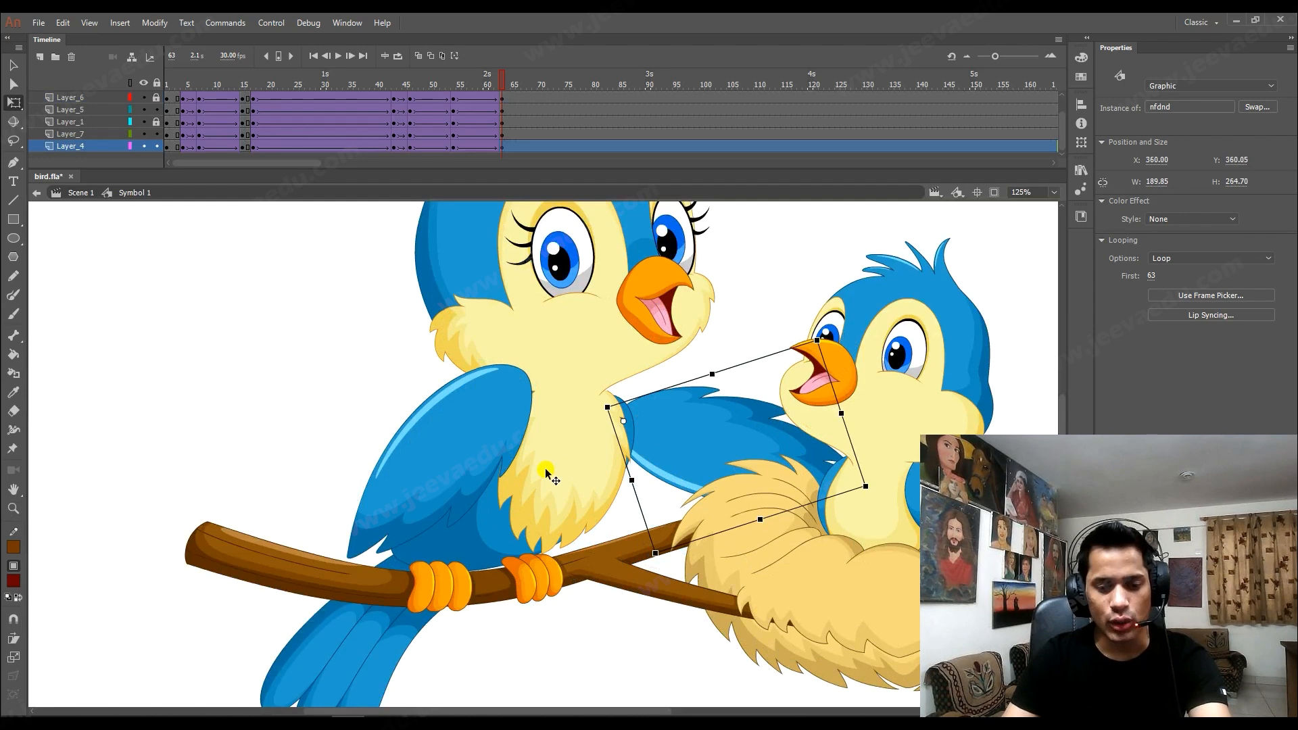
{"action": "key", "text": "ctrl+z"}
At frame 63, rotate the near wing, Symbol 13, across the chest and move it to the shoulder at X 276.00, Y 519.10.
{"action": "left_click", "coordinate": [451, 424]}
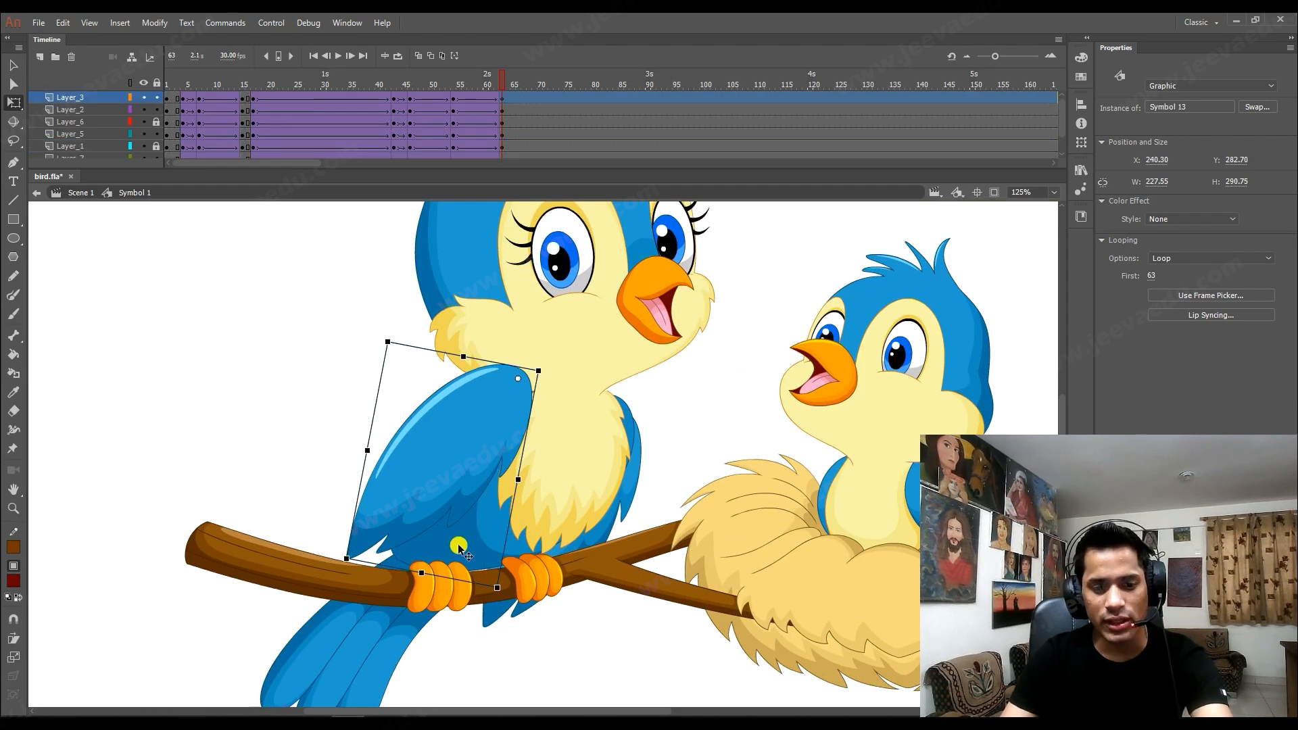
{"action": "left_click_drag", "start_coordinate": [462, 548], "coordinate": [469, 516]}
{"action": "key", "text": "z"}
{"action": "left_click", "coordinate": [469, 515], "text": "alt"}
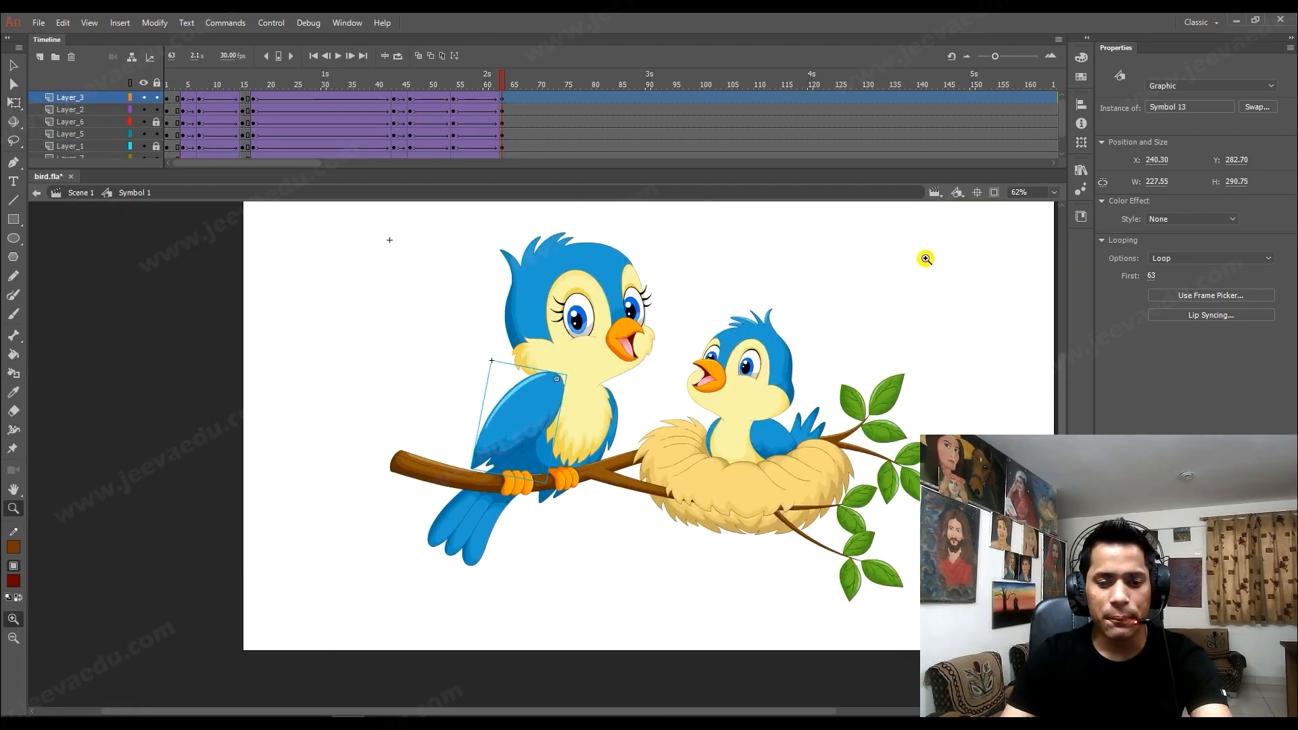
{"action": "key", "text": "q"}
{"action": "left_click_drag", "start_coordinate": [474, 473], "coordinate": [637, 475]}
{"action": "key", "text": "z"}
{"action": "left_click", "coordinate": [628, 449]}
{"action": "key", "text": "v"}
{"action": "left_click_drag", "start_coordinate": [526, 411], "coordinate": [494, 433]}
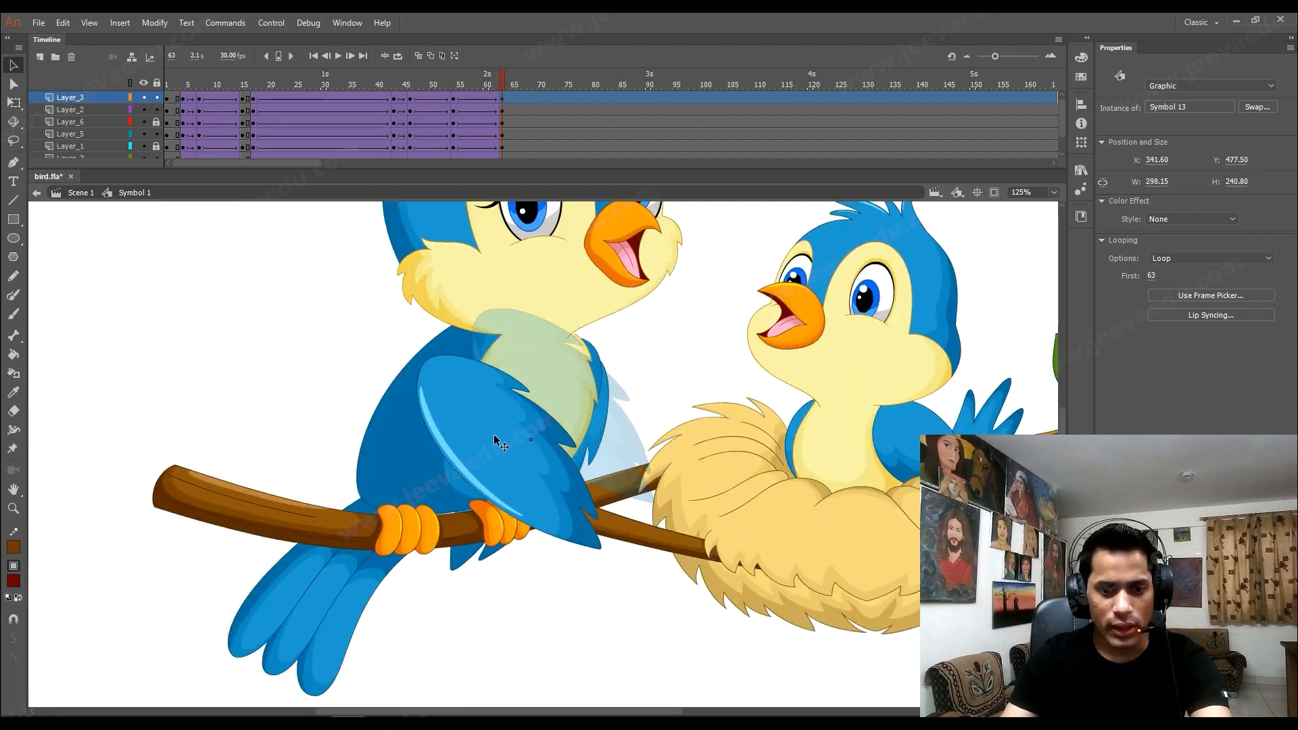
Rotate the near wing slightly further upward and nudge it to X 310.10, Y 534.90.
{"action": "key", "text": "z"}
{"action": "left_click", "coordinate": [558, 457], "text": "alt"}
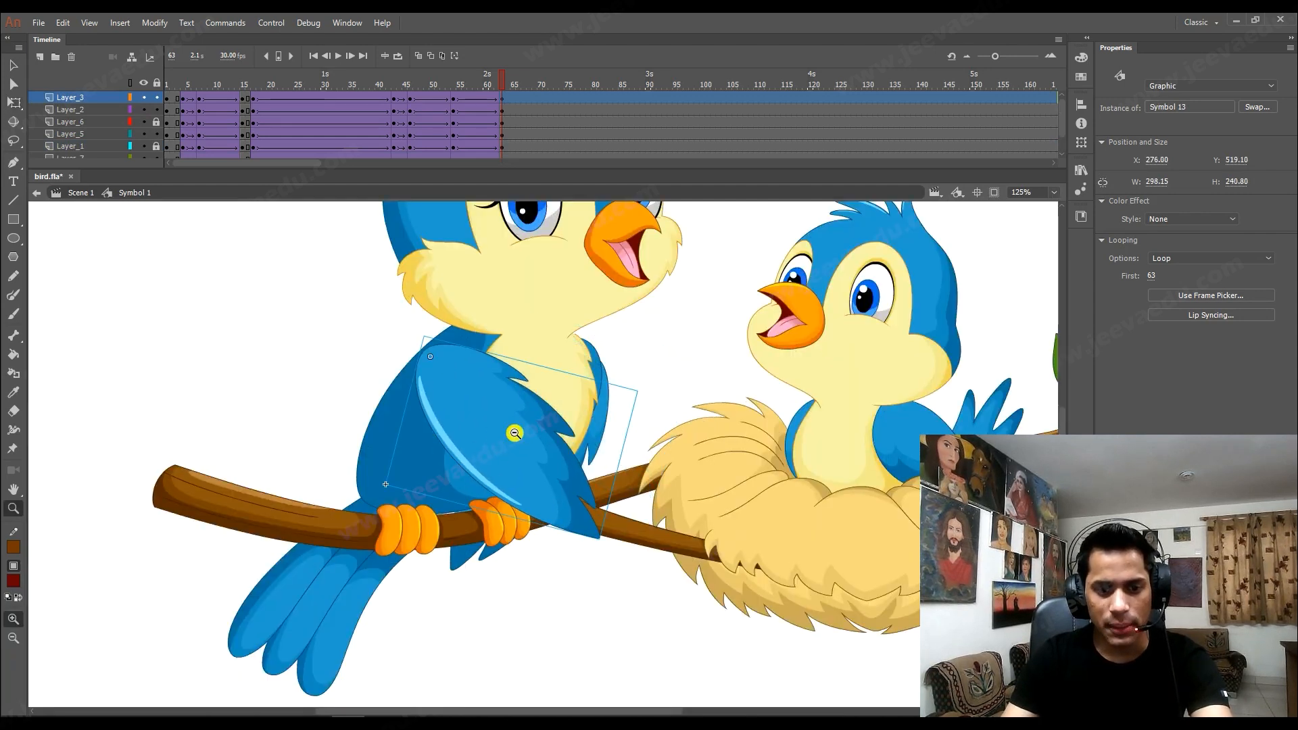
{"action": "key", "text": "q"}
{"action": "left_click_drag", "start_coordinate": [577, 507], "coordinate": [596, 492]}
{"action": "key", "text": "z"}
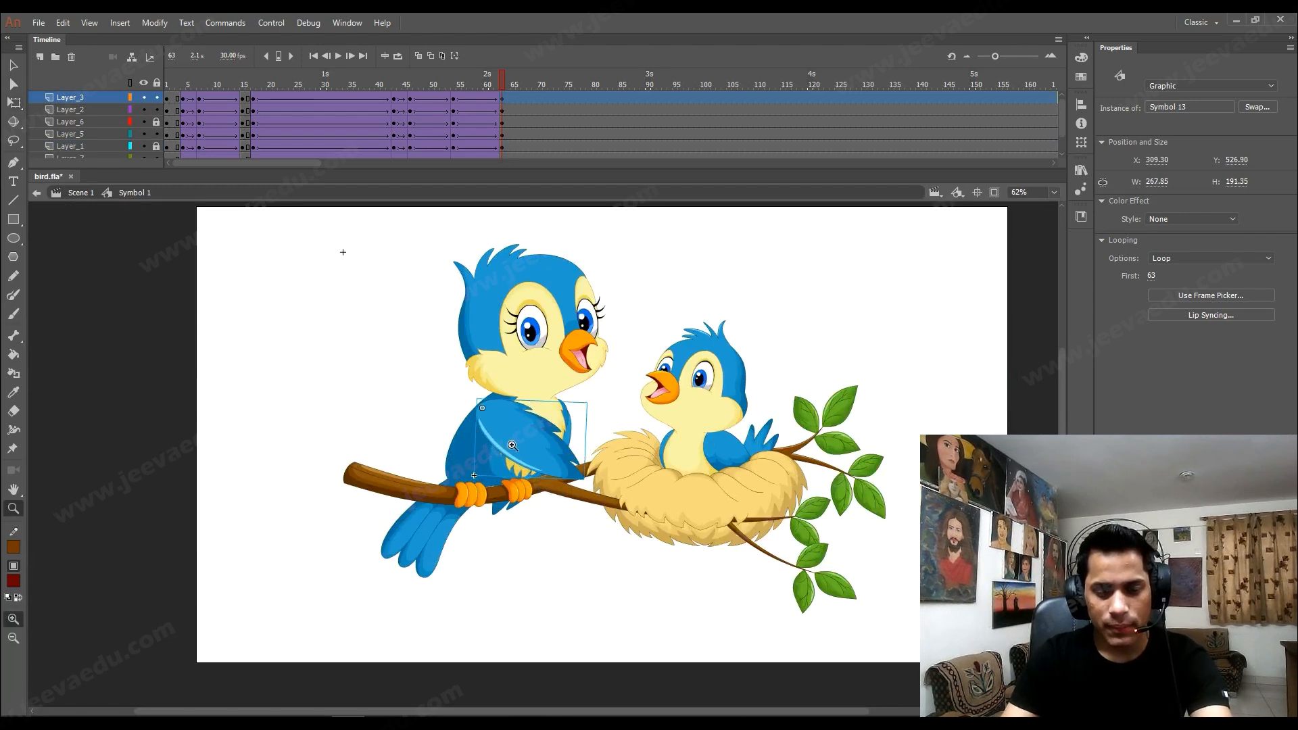
{"action": "left_click", "coordinate": [510, 444]}
{"action": "key", "text": "Down"}
{"action": "key", "text": "Down"}
{"action": "key", "text": "Down"}
{"action": "key", "text": "Down"}
{"action": "key", "text": "Down"}
{"action": "key", "text": "Down"}
{"action": "key", "text": "Down"}
{"action": "key", "text": "Down"}
{"action": "key", "text": "Down"}
{"action": "key", "text": "Down"}
{"action": "key", "text": "Right"}
{"action": "left_click", "coordinate": [512, 452], "text": "alt"}
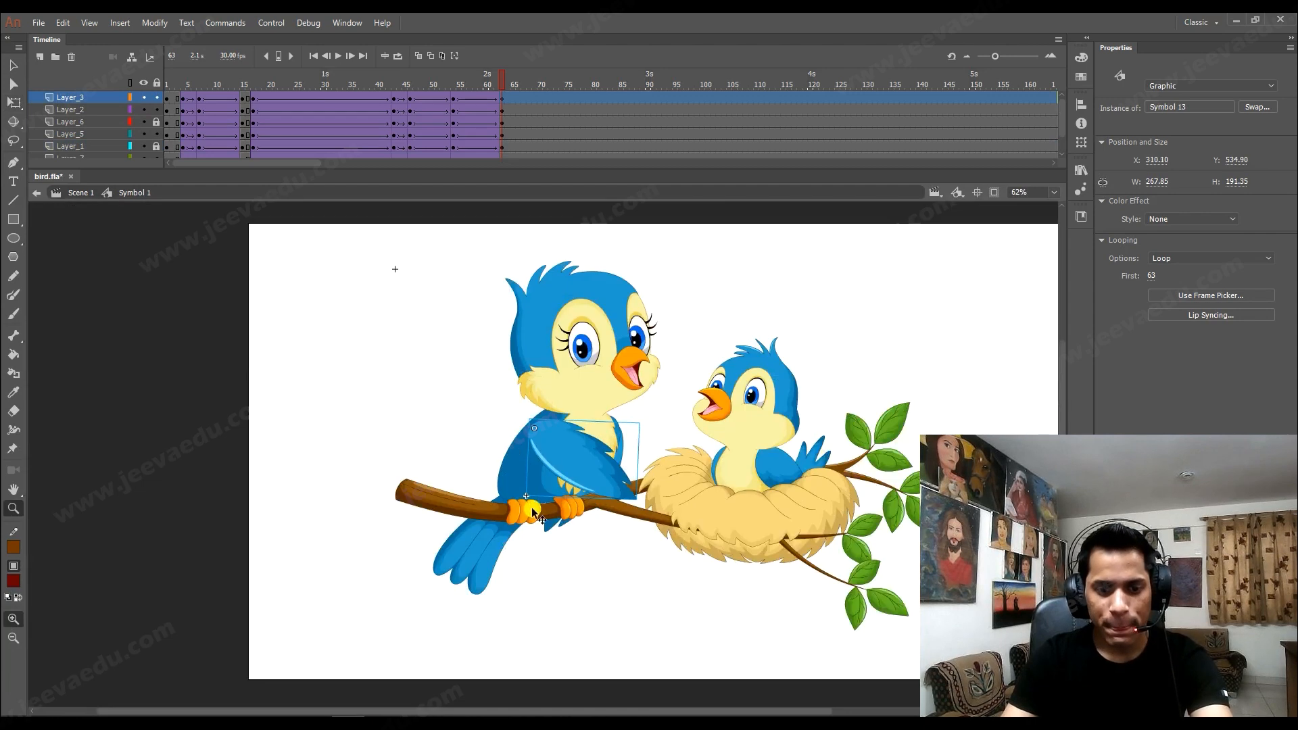
{"action": "key", "text": "v"}
Play the animation to check the near wing's swing across the chest.
{"action": "left_click", "coordinate": [453, 81]}
{"action": "left_click", "coordinate": [392, 119]}
{"action": "key", "text": "Return"}
At frame 63, rotate the tail, Symbol 21, upward, move it to X 211.25, Y 444.25, and review the movement.
{"action": "left_click_drag", "start_coordinate": [419, 86], "coordinate": [501, 120]}
{"action": "left_click", "coordinate": [477, 561]}
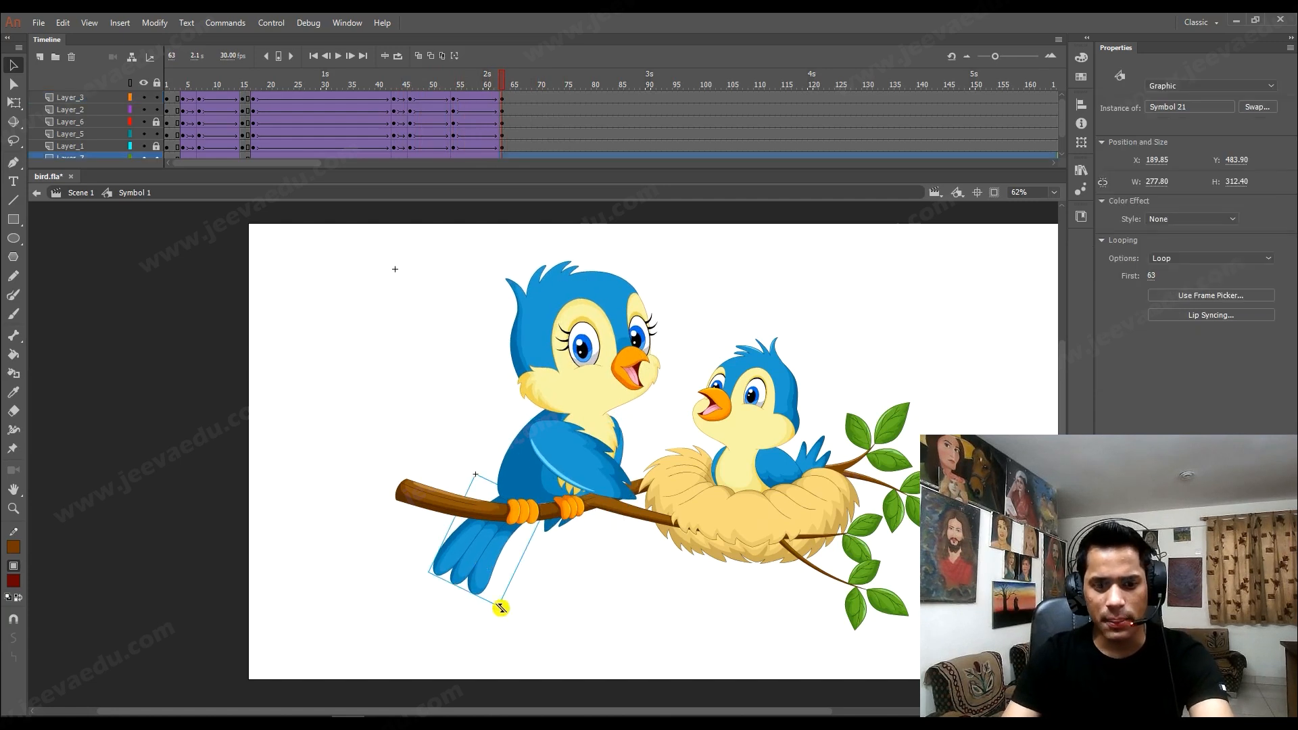
{"action": "key", "text": "q"}
{"action": "left_click_drag", "start_coordinate": [510, 614], "coordinate": [444, 595]}
{"action": "key", "text": "ctrl+space"}
{"action": "left_click", "coordinate": [508, 542], "text": "ctrl"}
{"action": "key", "text": "v"}
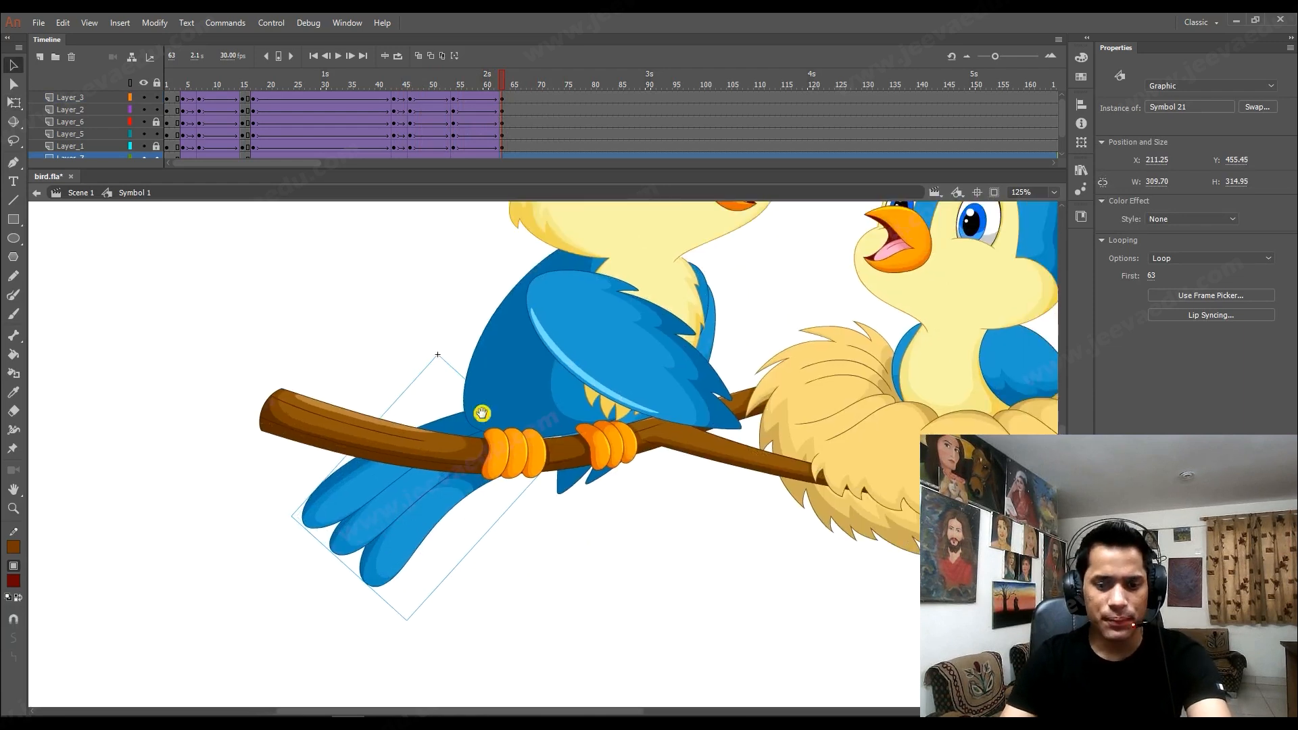
{"action": "left_click_drag", "start_coordinate": [492, 444], "coordinate": [488, 454]}
{"action": "left_click_drag", "start_coordinate": [460, 502], "coordinate": [459, 493]}
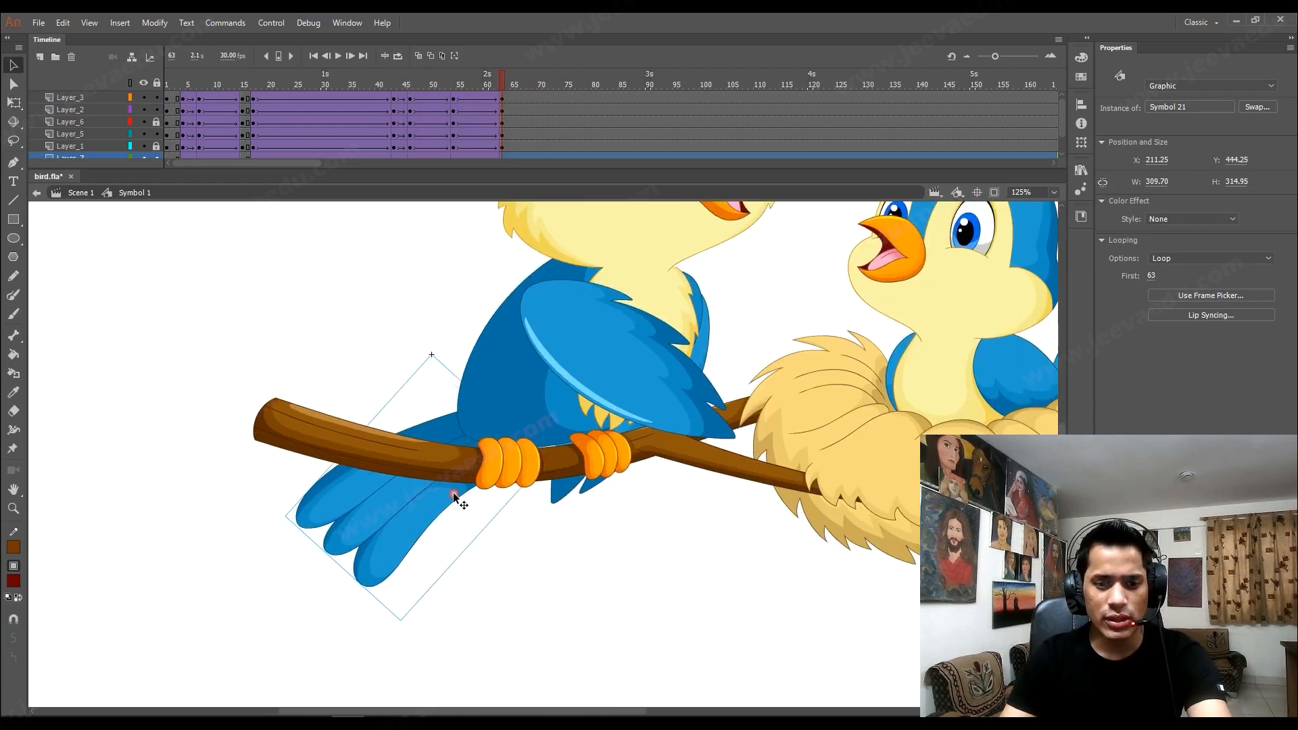
{"action": "key", "text": "ctrl+space"}
{"action": "left_click", "coordinate": [458, 491], "text": "ctrl+alt"}
{"action": "left_click_drag", "start_coordinate": [542, 461], "coordinate": [471, 527]}
{"action": "left_click_drag", "start_coordinate": [576, 477], "coordinate": [523, 537]}
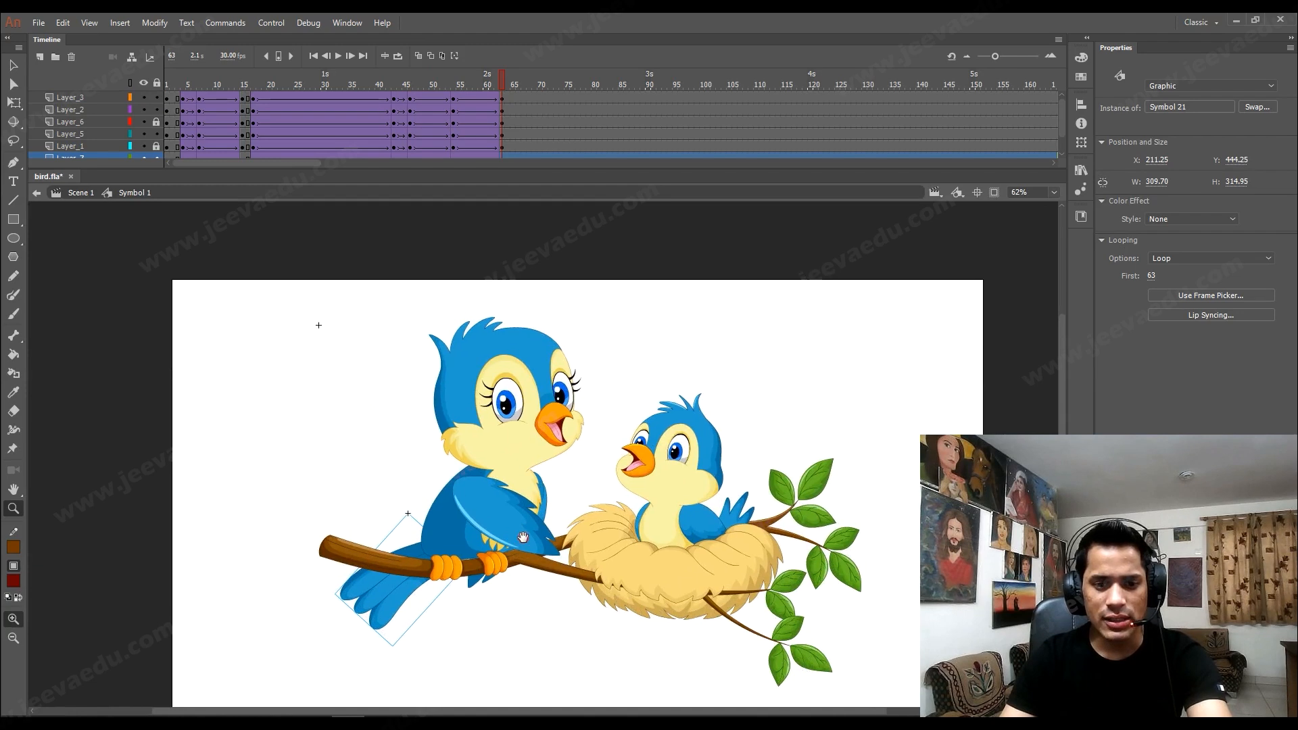
{"action": "left_click", "coordinate": [410, 102]}
{"action": "left_click_drag", "start_coordinate": [412, 81], "coordinate": [505, 107]}
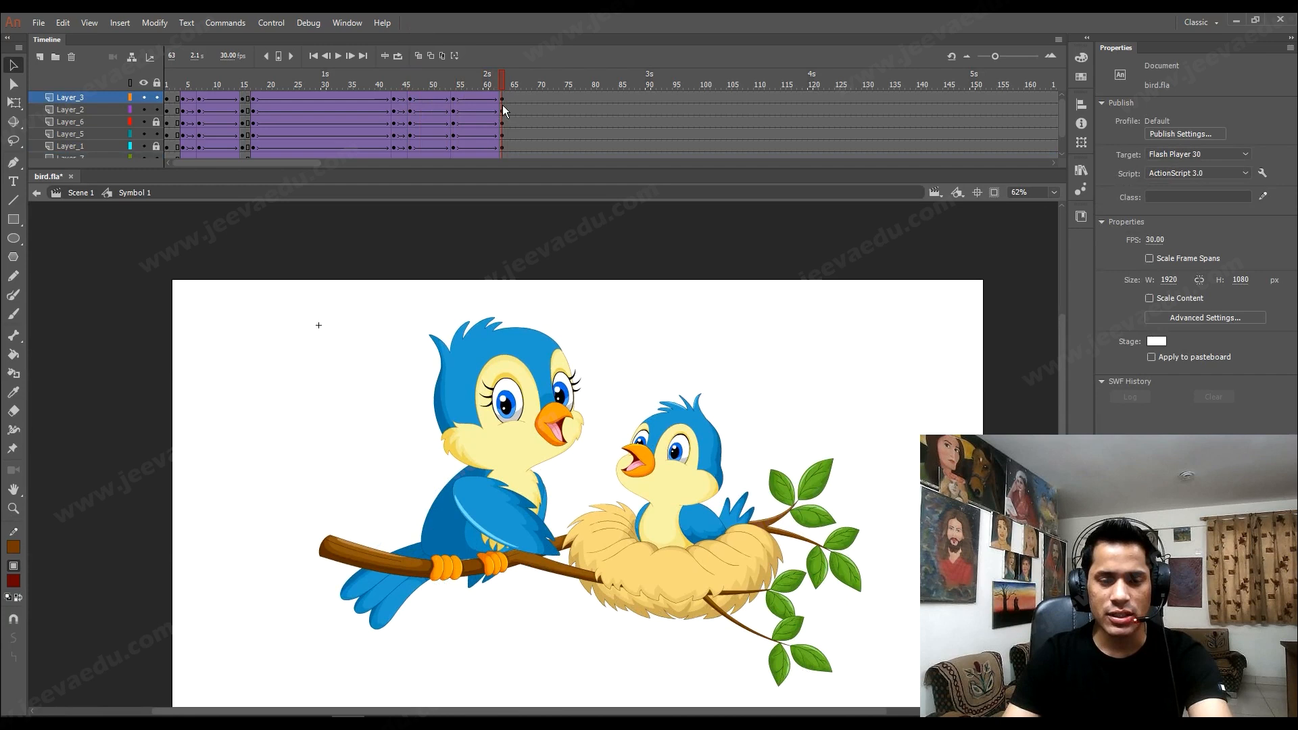
Open the head, Symbol 2, at frame 54 and insert keyframes at frames 46, 54 and 63 on Layer_3 and Layer_2.
{"action": "left_click_drag", "start_coordinate": [501, 104], "coordinate": [453, 143]}
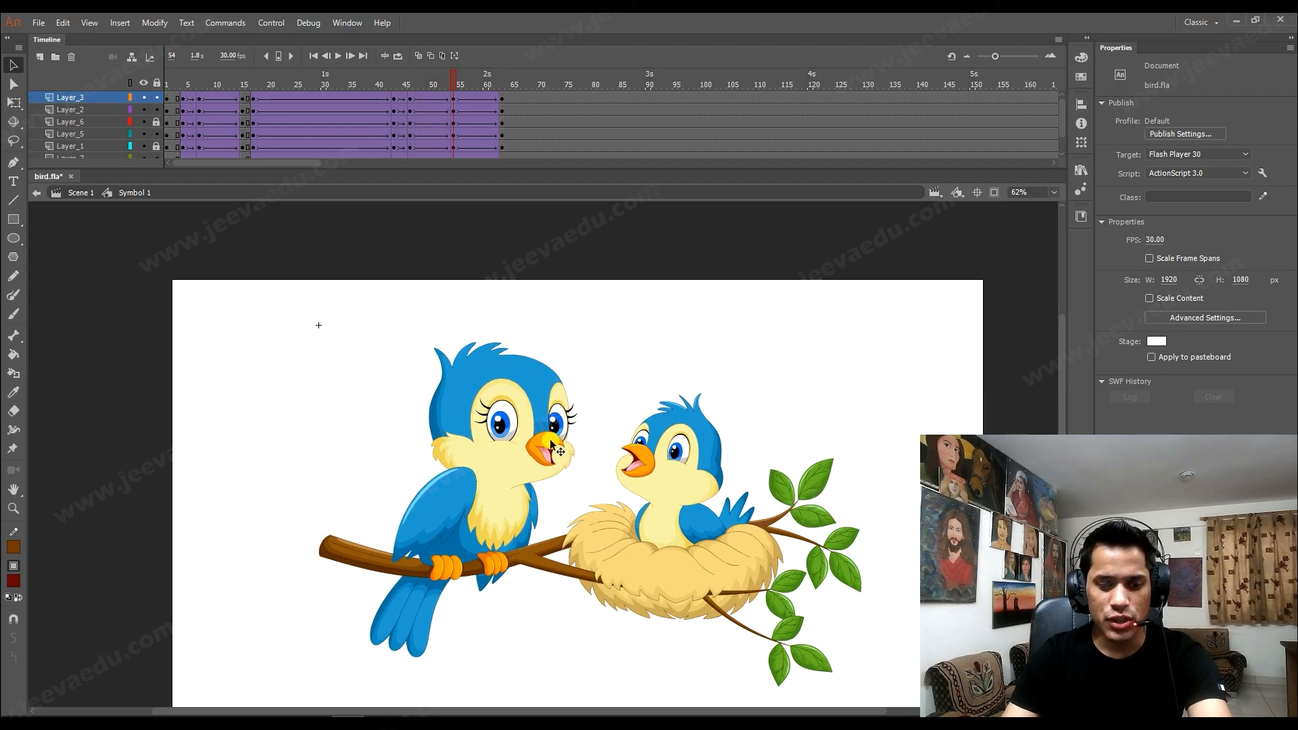
{"action": "double_click", "coordinate": [520, 433]}
{"action": "left_click", "coordinate": [462, 113]}
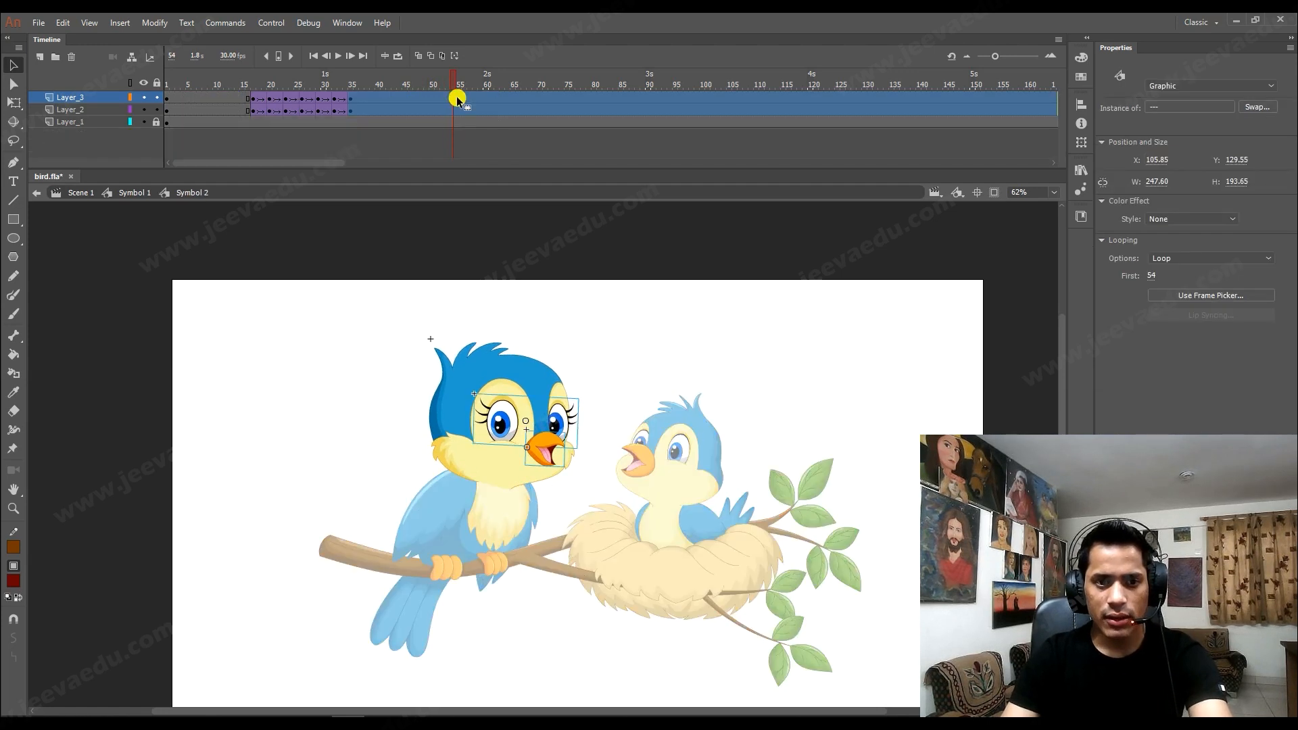
{"action": "left_click", "coordinate": [453, 100]}
{"action": "left_click", "coordinate": [454, 109]}
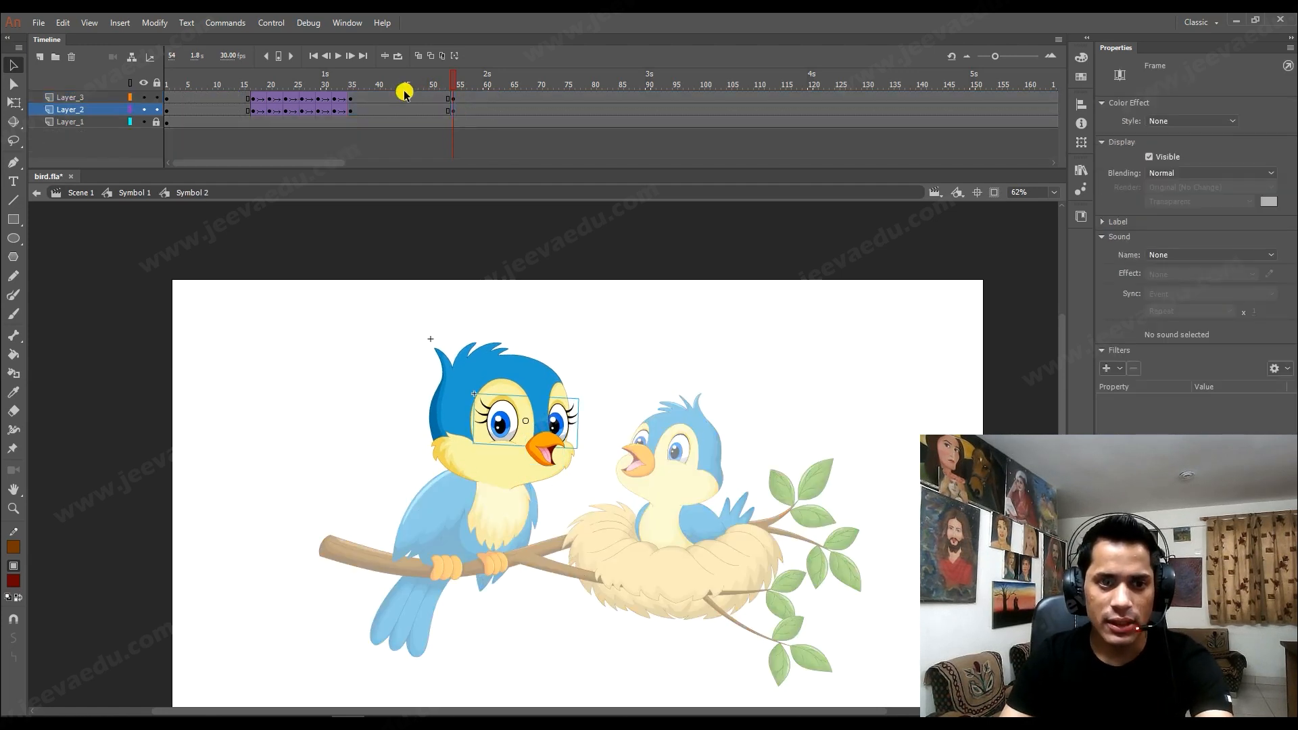
{"action": "left_click_drag", "start_coordinate": [409, 99], "coordinate": [411, 110]}
{"action": "key", "text": "F6"}
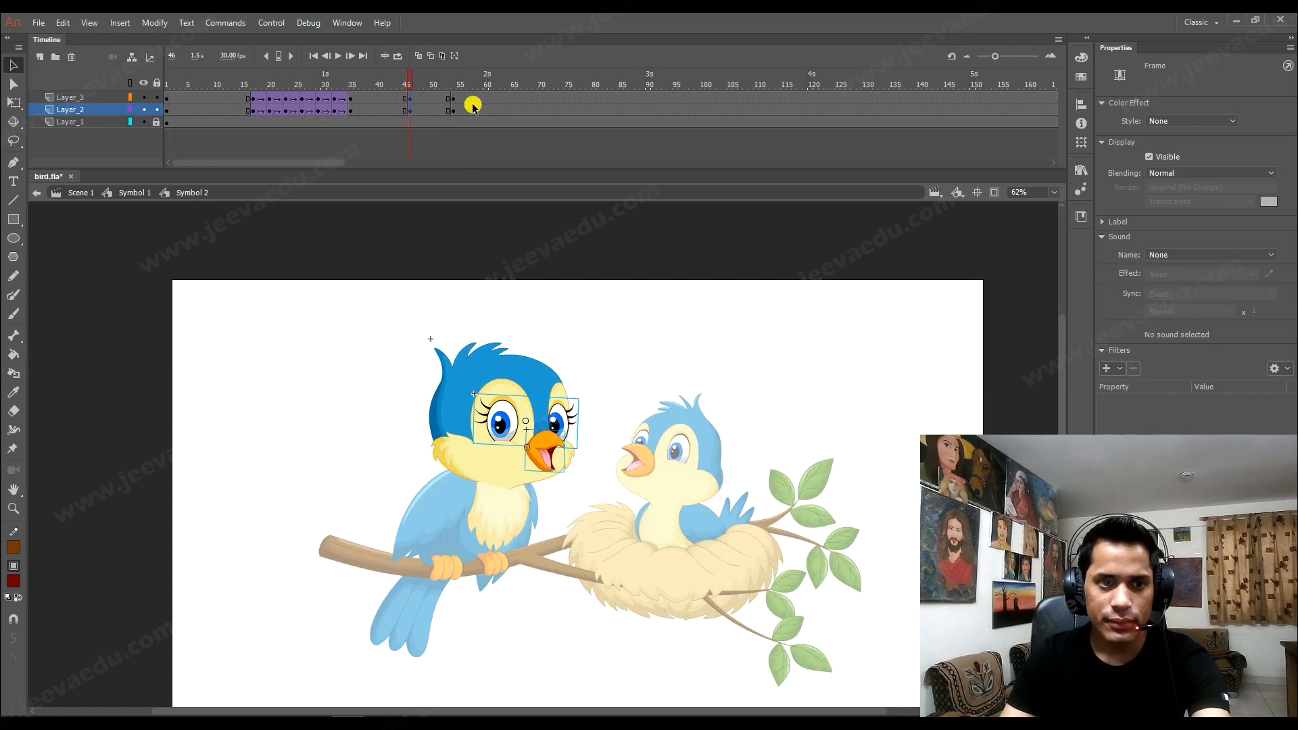
{"action": "mouse_move", "coordinate": [493, 99]}
{"action": "left_mouse_down"}
{"action": "mouse_move", "coordinate": [502, 112]}
{"action": "mouse_move", "coordinate": [472, 111]}
{"action": "left_mouse_up"}
Create classic tweens between frames 46, 54 and 63 on Layer_3 and Layer_2.
{"action": "left_click", "coordinate": [439, 110]}
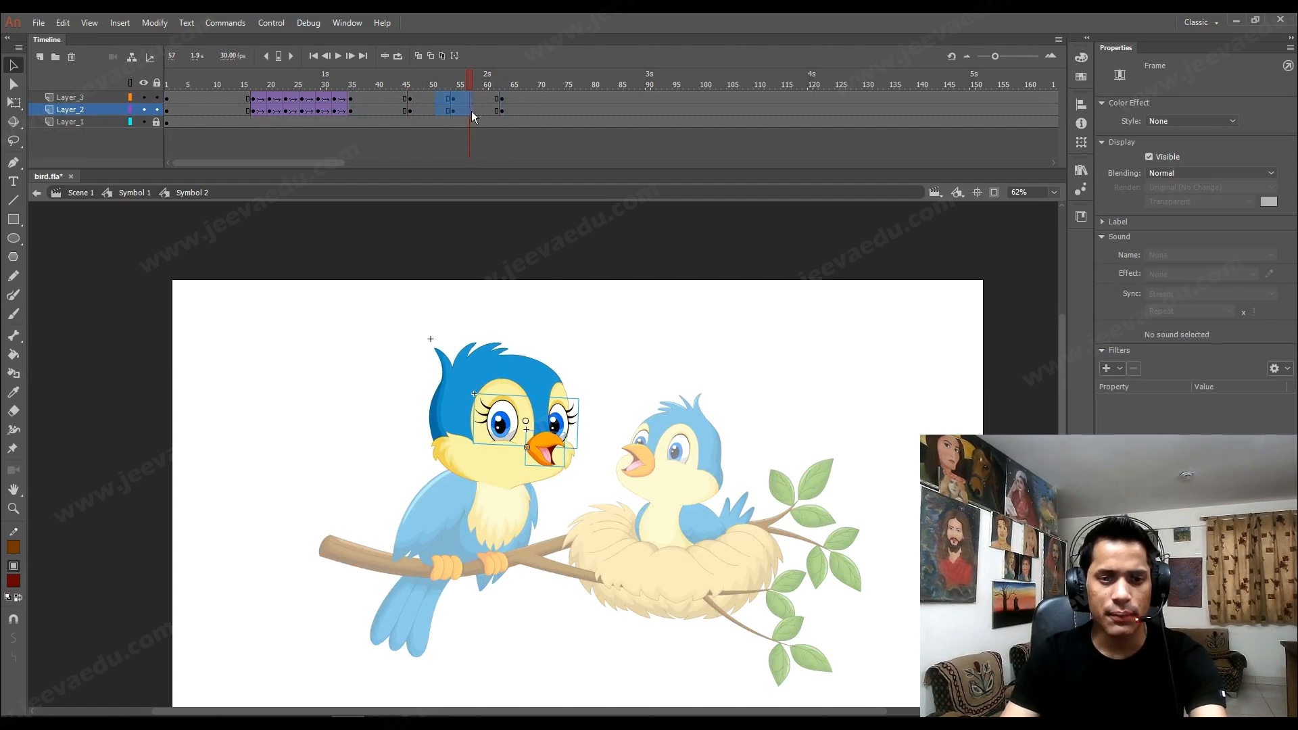
{"action": "right_click", "coordinate": [457, 104]}
{"action": "left_click", "coordinate": [494, 137]}
Set the classic ease to -100 for the facial tweens from frame 46 to 54 and 100 for those from 54 to 63.
{"action": "left_click", "coordinate": [474, 75]}
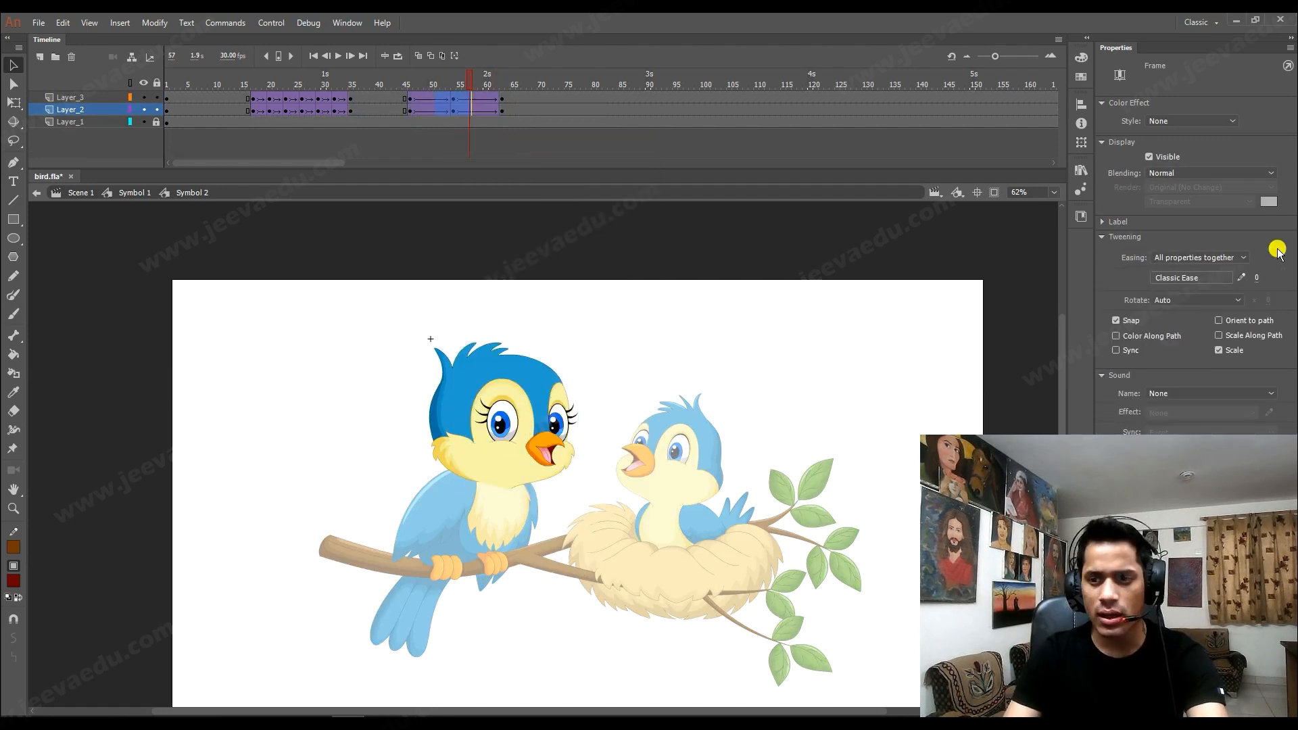
{"action": "left_click_drag", "start_coordinate": [409, 87], "coordinate": [434, 117]}
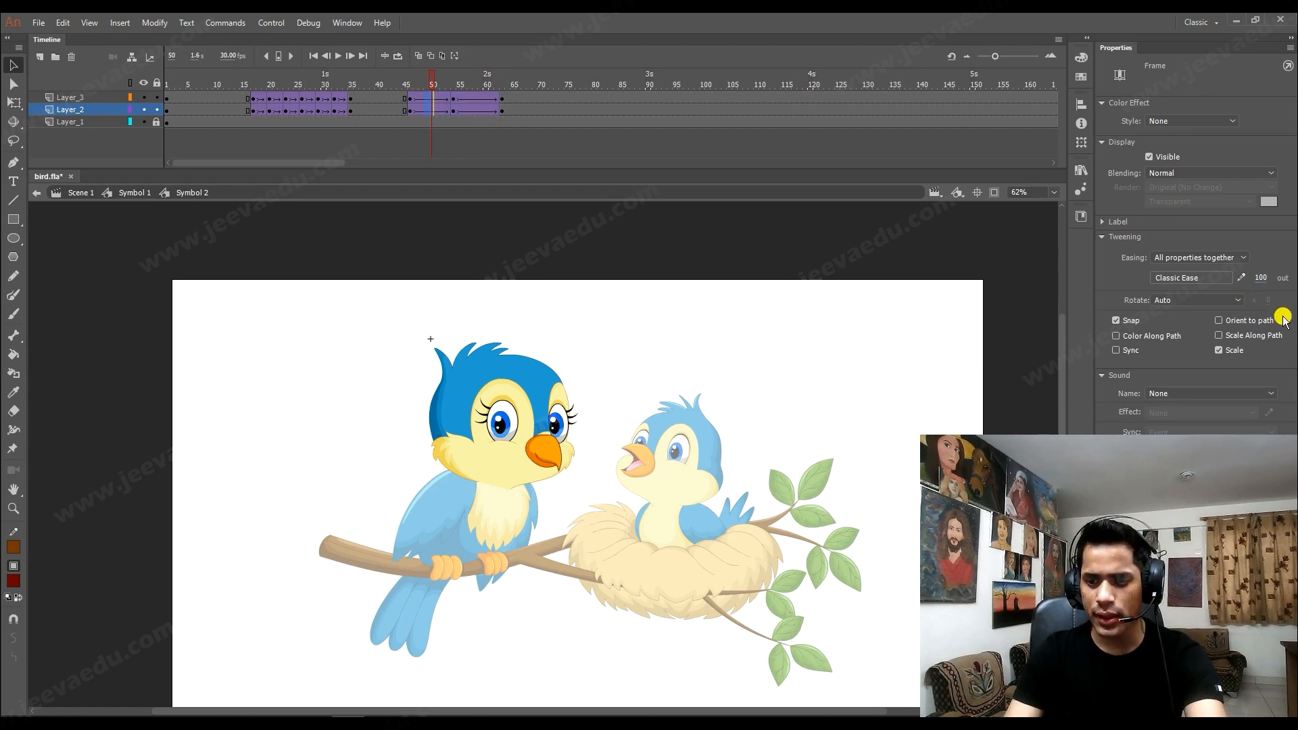
{"action": "left_click_drag", "start_coordinate": [1261, 278], "coordinate": [1217, 278]}
{"action": "left_click_drag", "start_coordinate": [957, 275], "coordinate": [696, 142]}
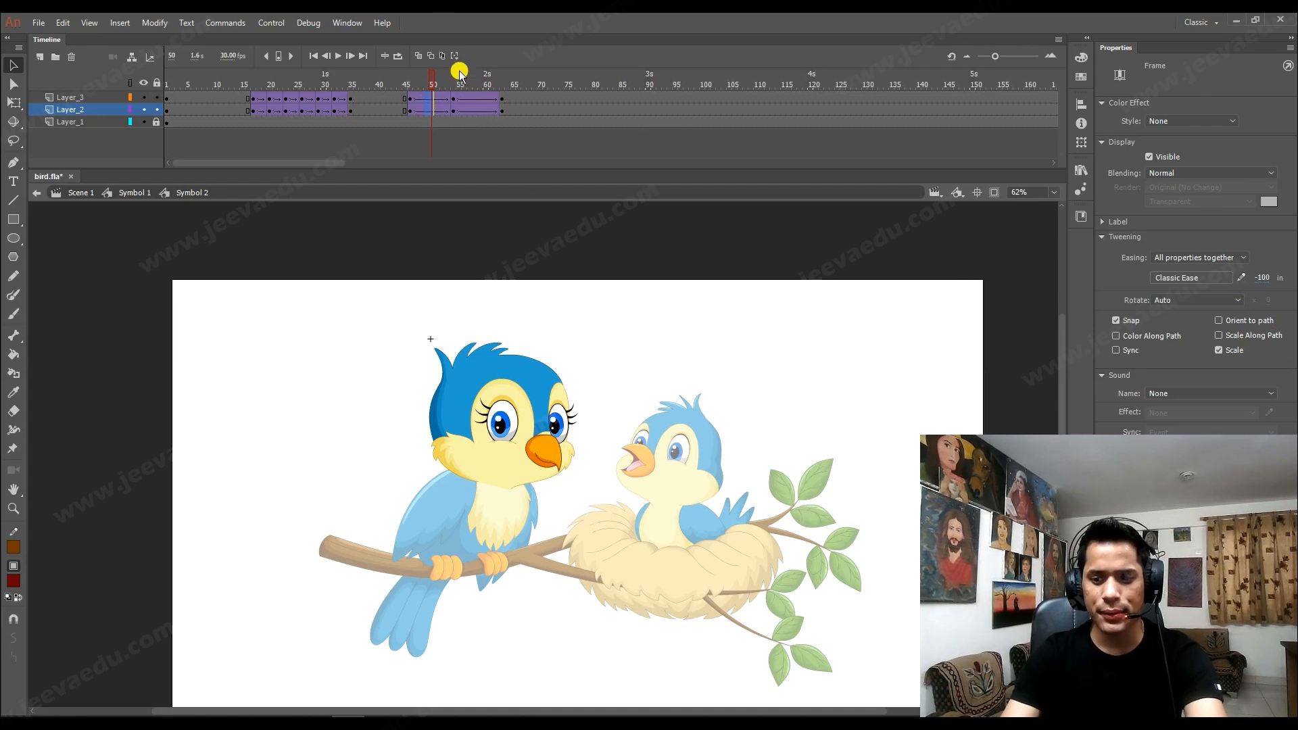
At frame 54, shift the eyes and beak together down to X 106.25, Y 143.80.
{"action": "left_click", "coordinate": [455, 109]}
{"action": "key", "text": "z"}
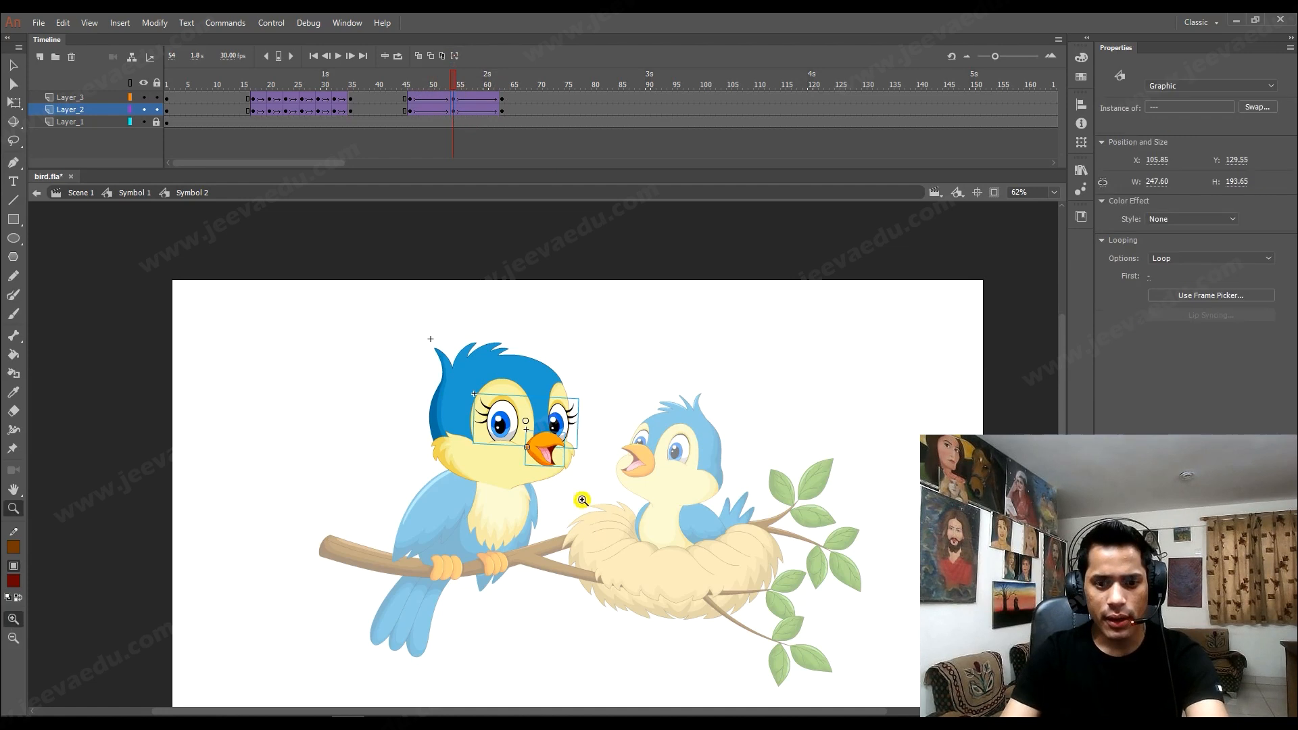
{"action": "left_click", "coordinate": [549, 472]}
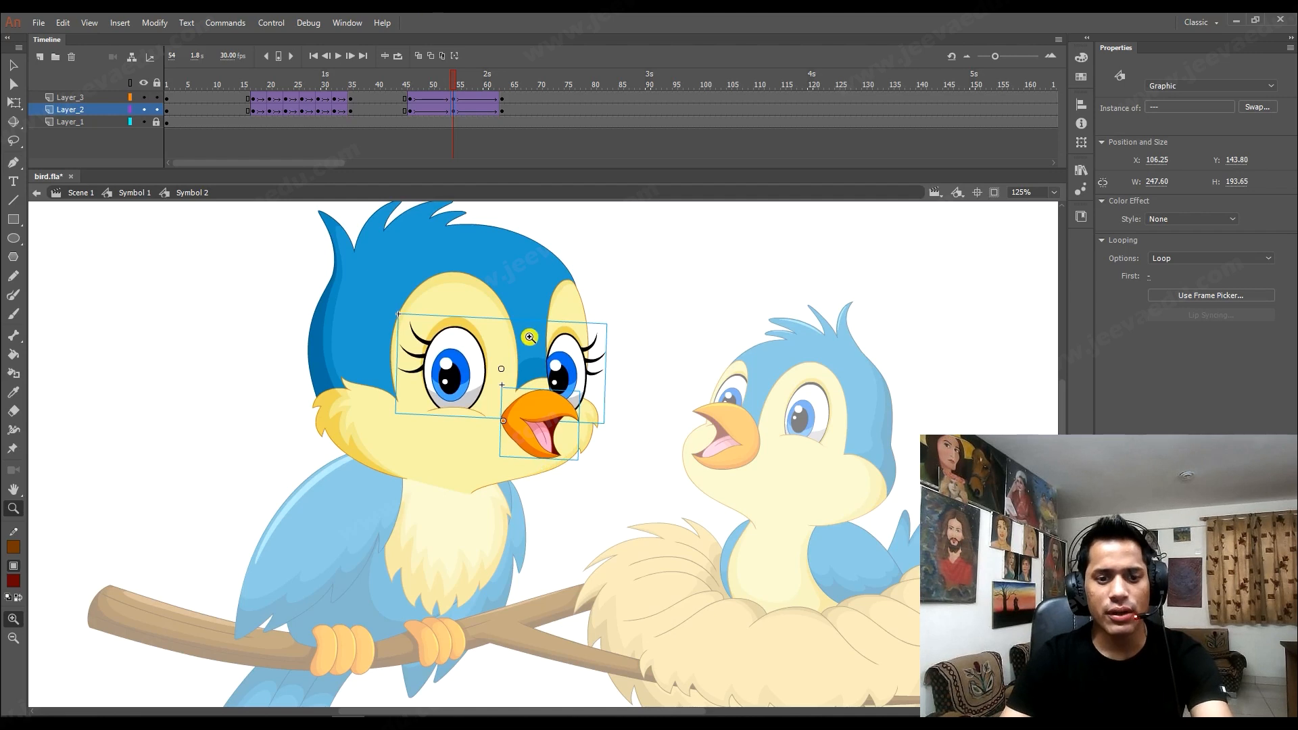
{"action": "key", "text": "v"}
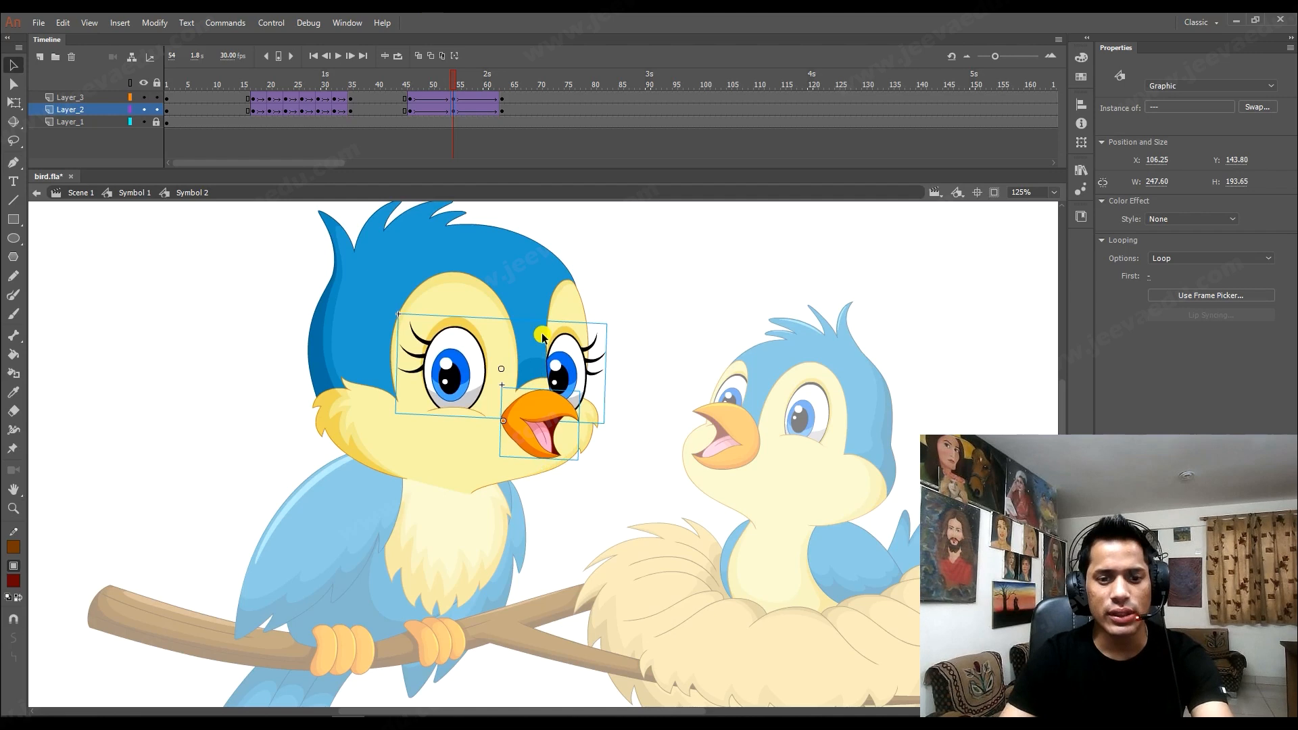
{"action": "left_click", "coordinate": [615, 279]}
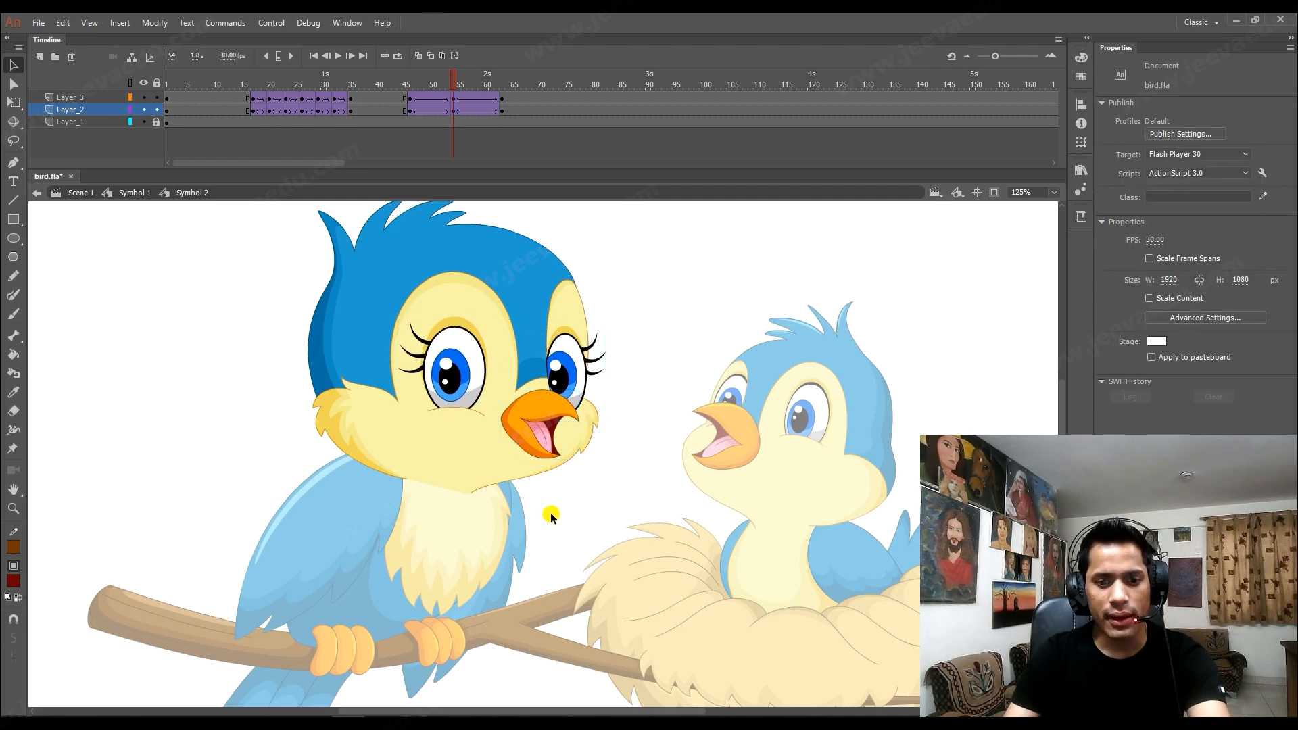
Open the eyes, Symbol 3, and copy the blink keyframes from frames 10 to 20 so they start at frame 49.
{"action": "left_click", "coordinate": [458, 387]}
{"action": "double_click", "coordinate": [457, 386]}
{"action": "left_click", "coordinate": [452, 110]}
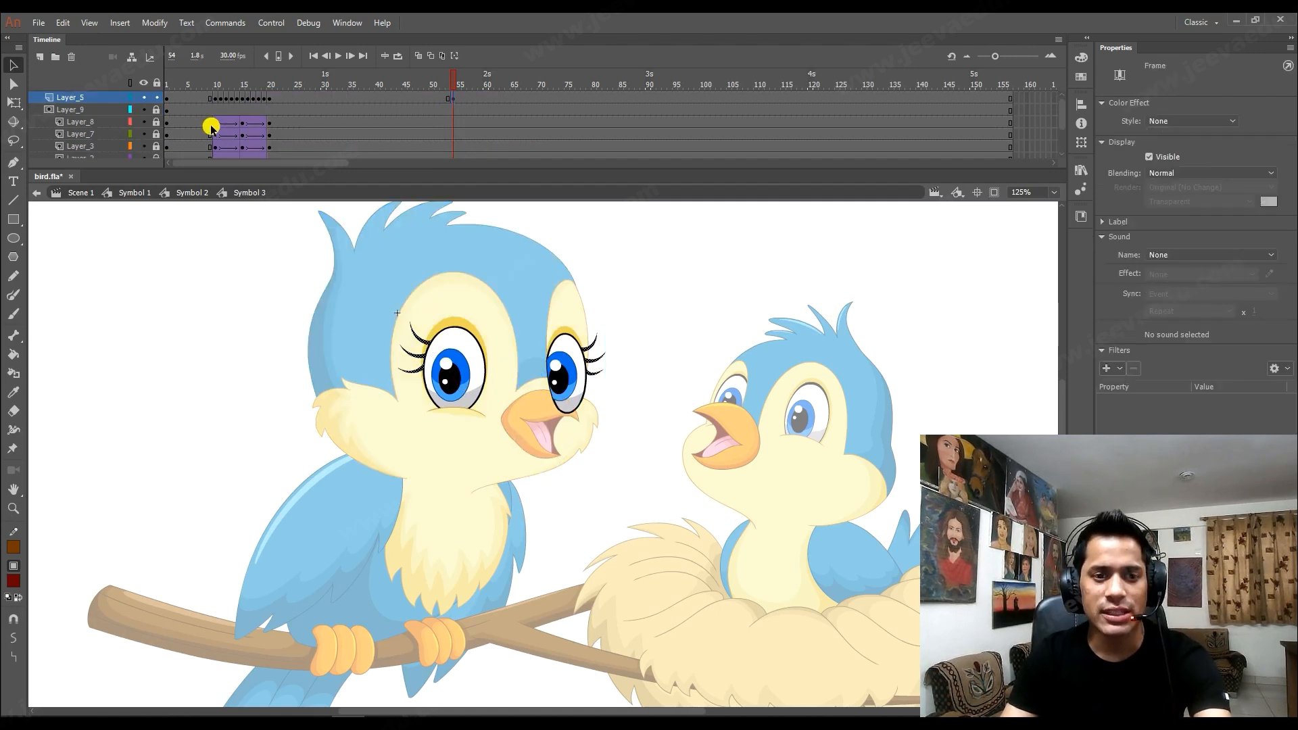
{"action": "scroll", "coordinate": [212, 118], "scroll_direction": "down", "scroll_amount": 2}
{"action": "left_click_drag", "start_coordinate": [215, 111], "coordinate": [488, 104]}
{"action": "left_click", "coordinate": [427, 93]}
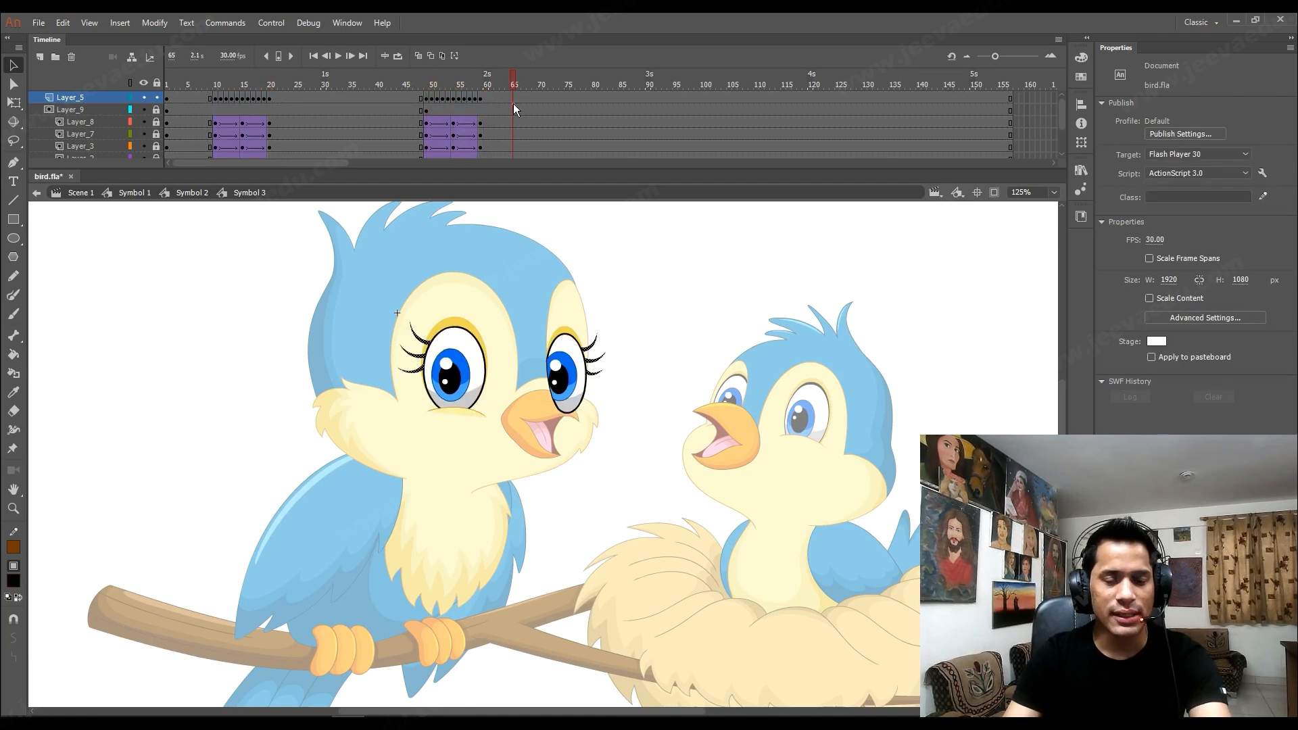
Inside Symbol 3, unlock the eye layers and hide Layer_9, Layer_8 and Layer_7.
{"action": "left_click", "coordinate": [450, 384]}
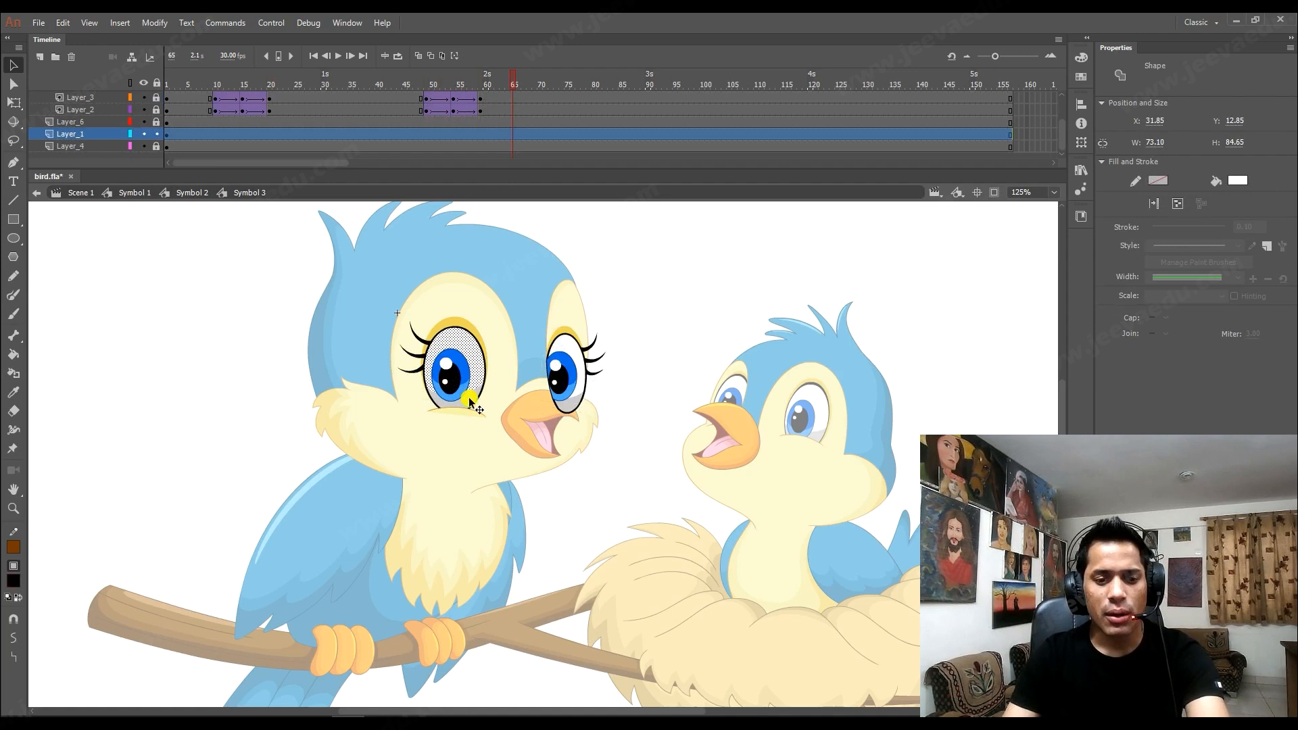
{"action": "left_click", "coordinate": [154, 111]}
{"action": "scroll", "coordinate": [131, 112], "scroll_direction": "up", "scroll_amount": 1}
{"action": "scroll", "coordinate": [133, 108], "scroll_direction": "up", "scroll_amount": 2}
{"action": "left_click_drag", "start_coordinate": [143, 109], "coordinate": [146, 132]}
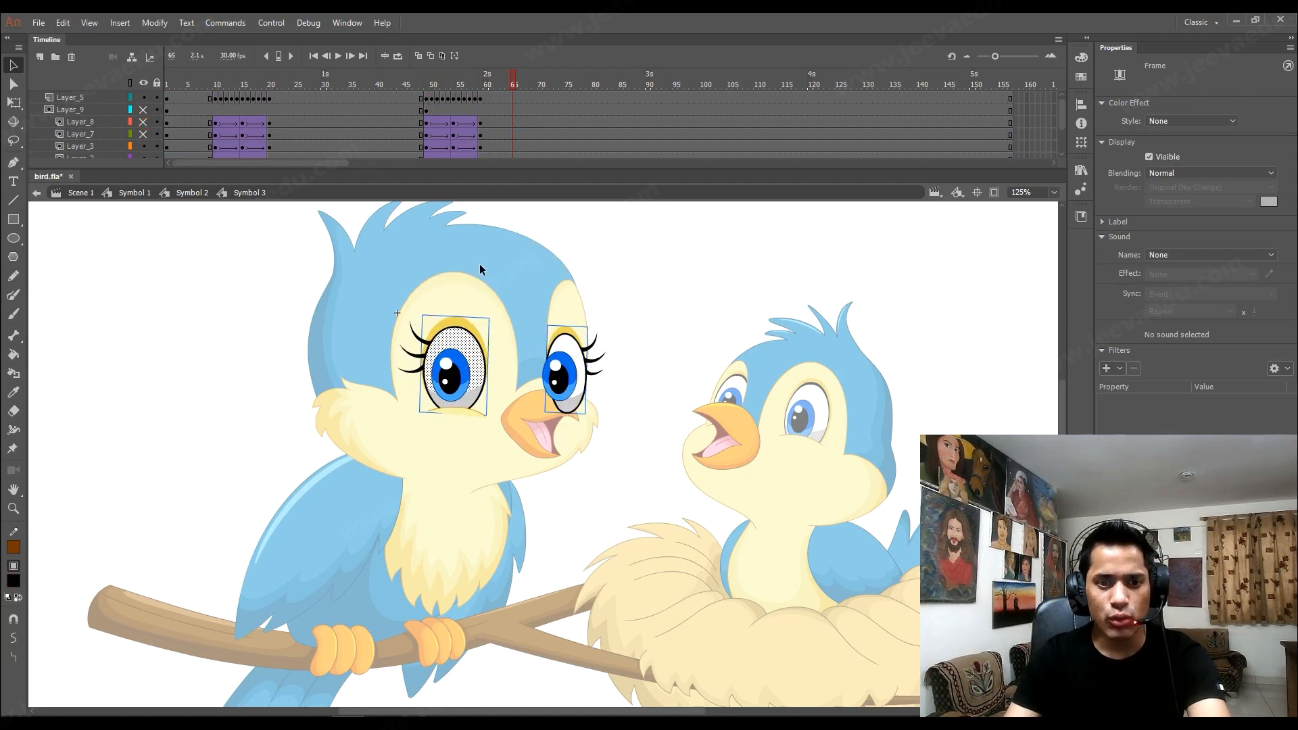
At frame 65, move both pupils together right and up to X 56.85, Y 19.10.
{"action": "left_click", "coordinate": [480, 269]}
{"action": "left_click", "coordinate": [454, 370]}
{"action": "left_click", "coordinate": [551, 378]}
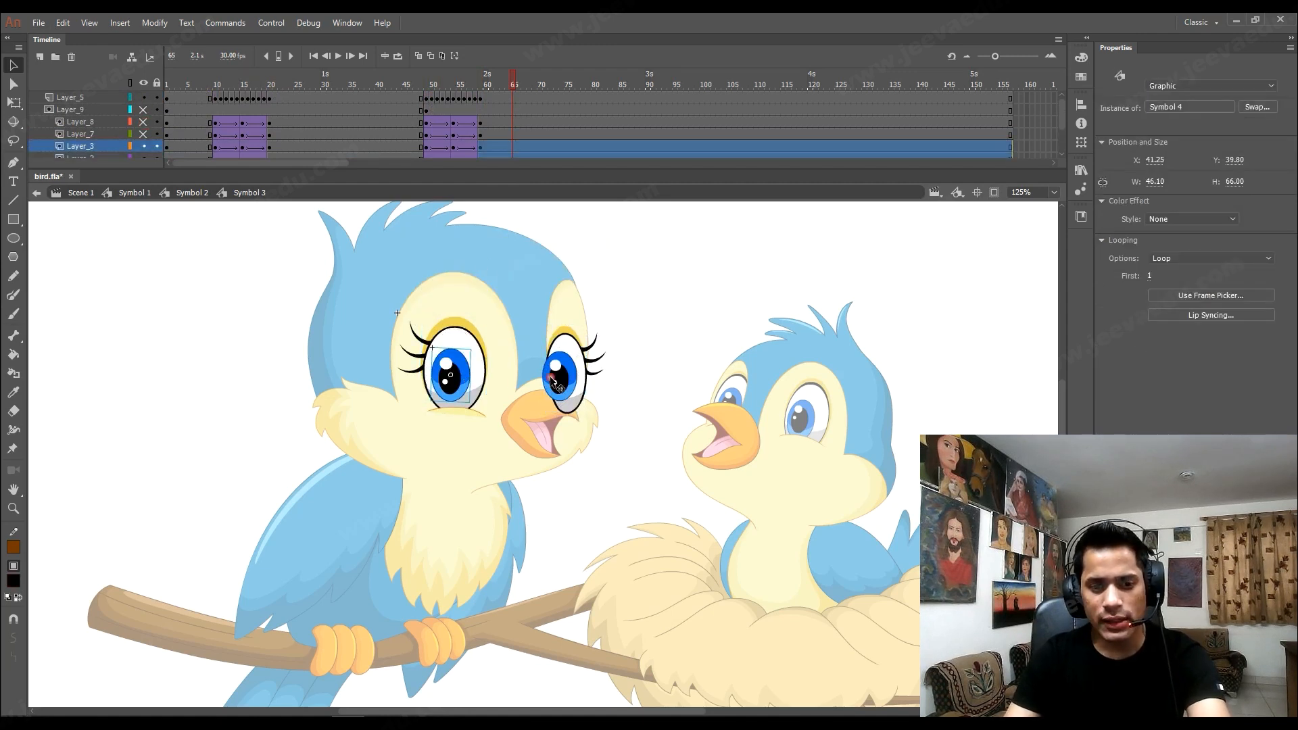
{"action": "key", "text": "shift+Right"}
{"action": "key", "text": "shift+Right"}
{"action": "key", "text": "shift+Up"}
{"action": "key", "text": "shift+Up"}
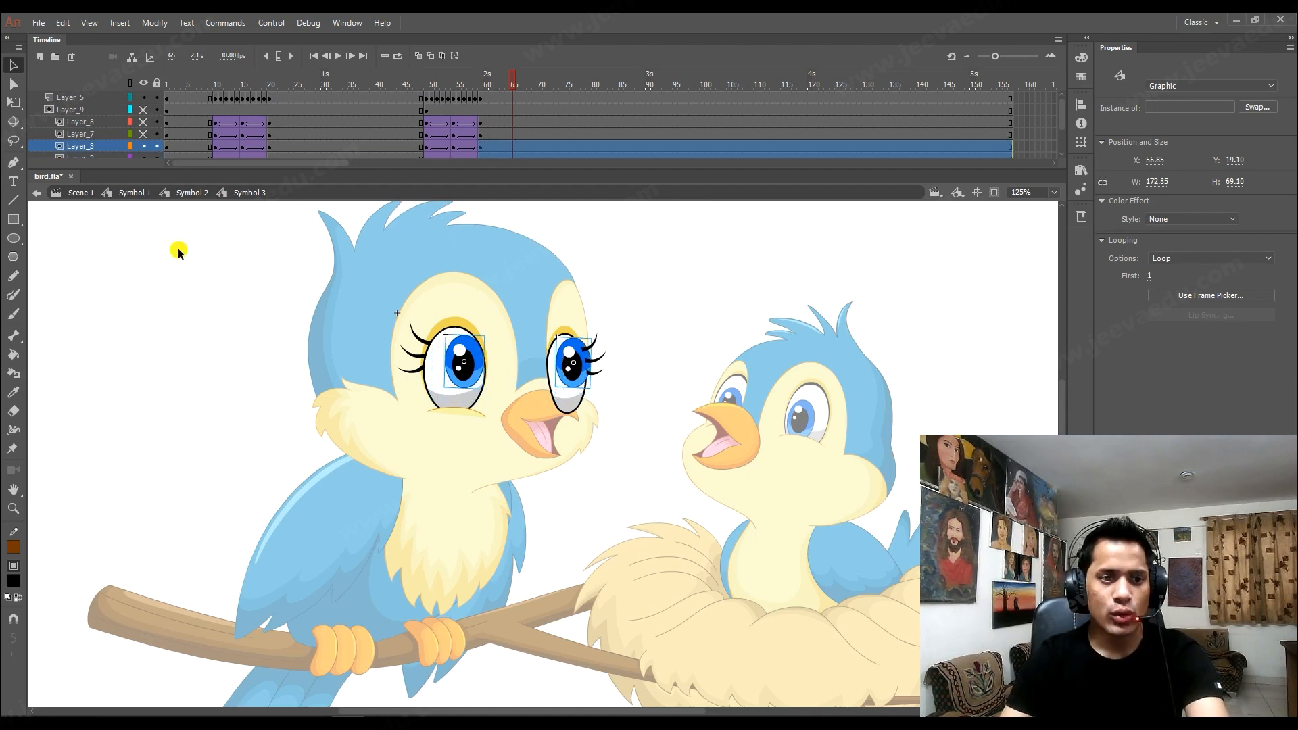
Compare the eyes with the whole face in Symbol 2, and shift both pupils in Symbol 3 to X 52.95, Y 23.50.
{"action": "left_click", "coordinate": [188, 194]}
{"action": "left_click_drag", "start_coordinate": [455, 79], "coordinate": [525, 127]}
{"action": "left_click", "coordinate": [549, 387], "text": "ctrl"}
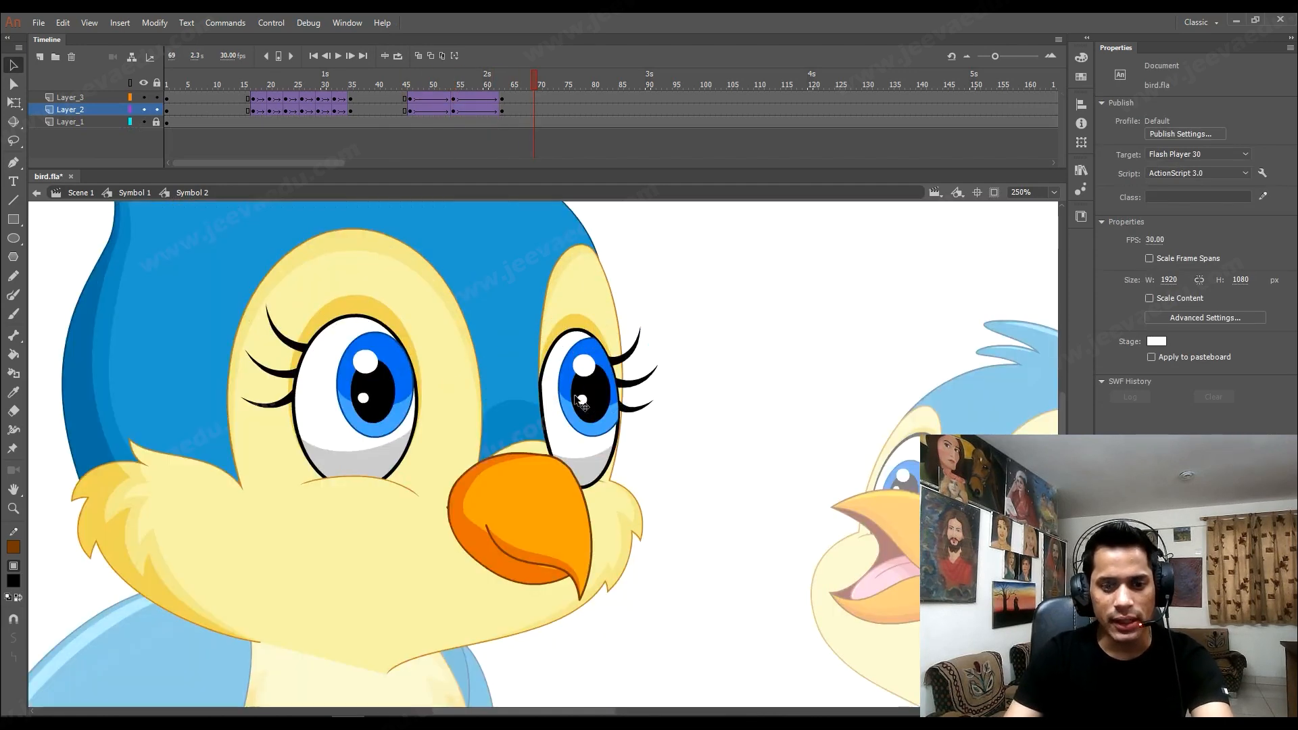
{"action": "double_click", "coordinate": [578, 399]}
{"action": "key", "text": "shift+Left"}
{"action": "key", "text": "shift+Left"}
{"action": "key", "text": "shift+Down"}
{"action": "key", "text": "shift+Right"}
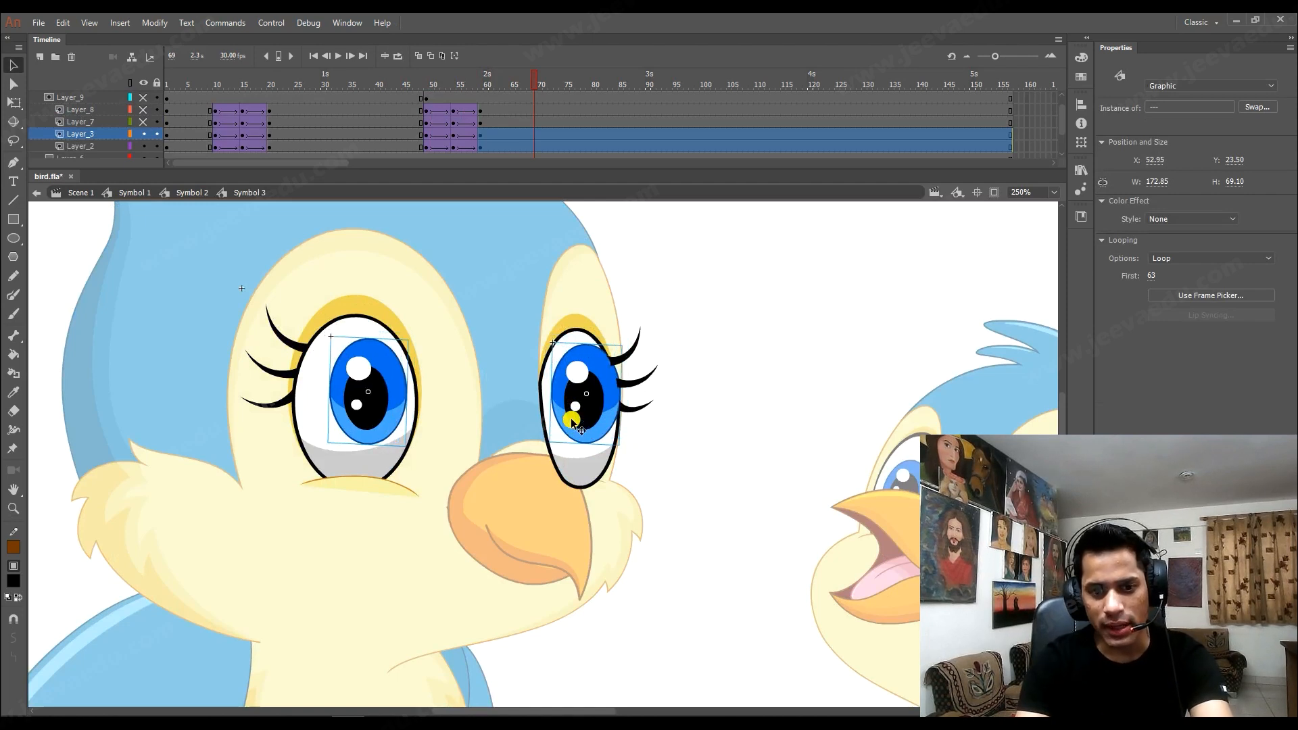
Nudge the pupil of the larger eye slightly right to X 54.55, Y 28.20.
{"action": "left_click", "coordinate": [669, 524]}
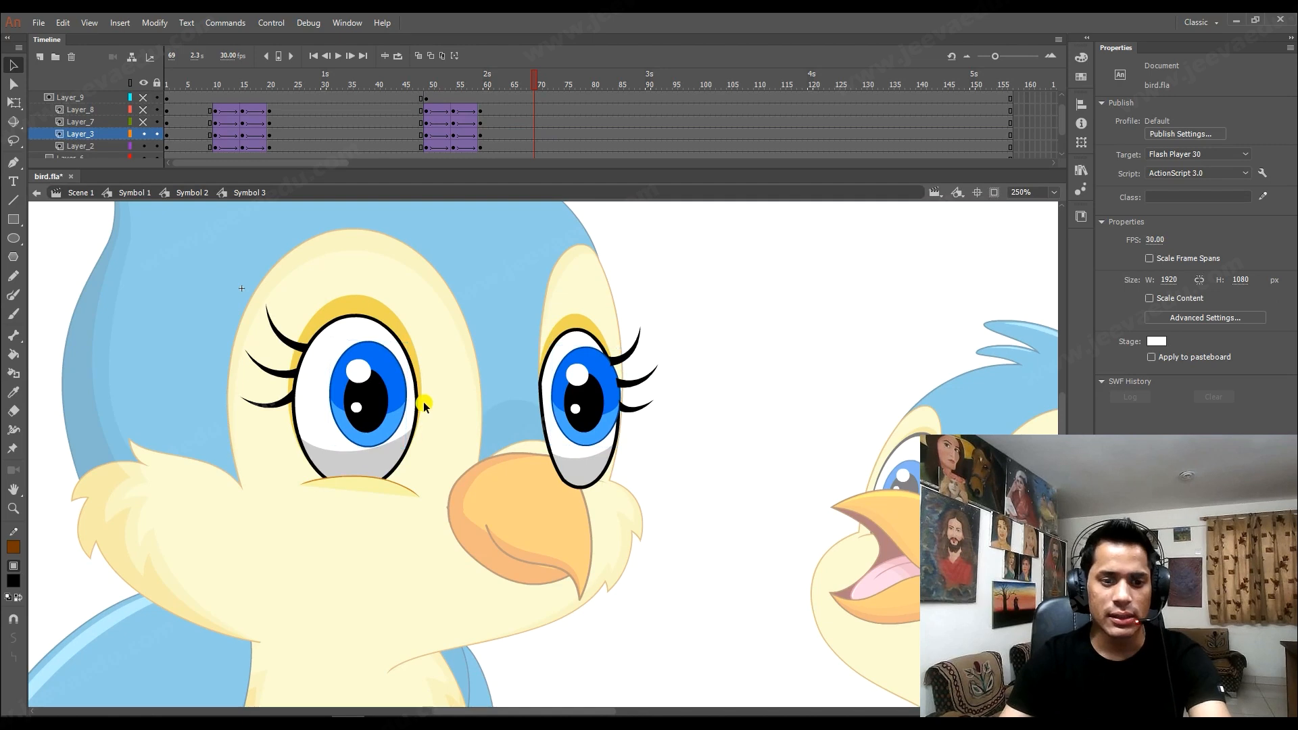
{"action": "left_click", "coordinate": [372, 410]}
{"action": "key", "text": "Right"}
{"action": "key", "text": "Right"}
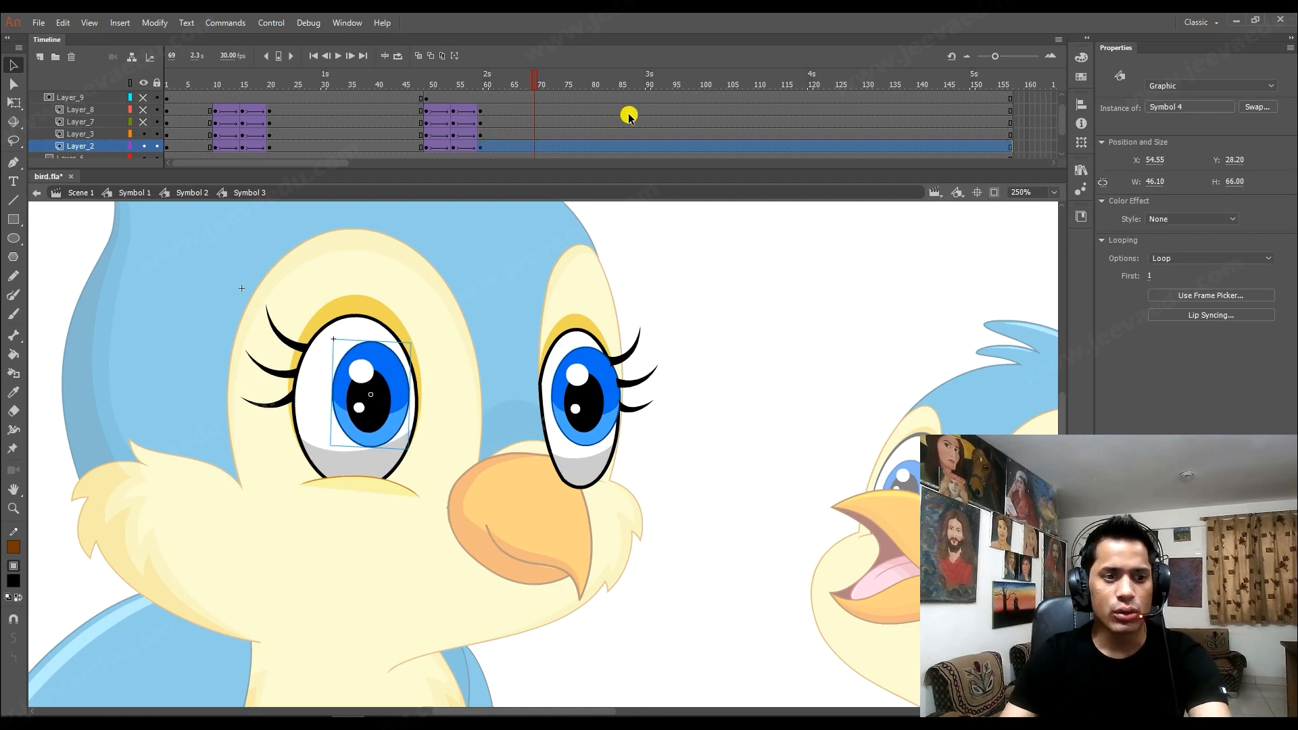
Review the eye and beak frames, and play back Symbol 1 with the whole scene in view.
{"action": "left_click_drag", "start_coordinate": [608, 95], "coordinate": [730, 336]}
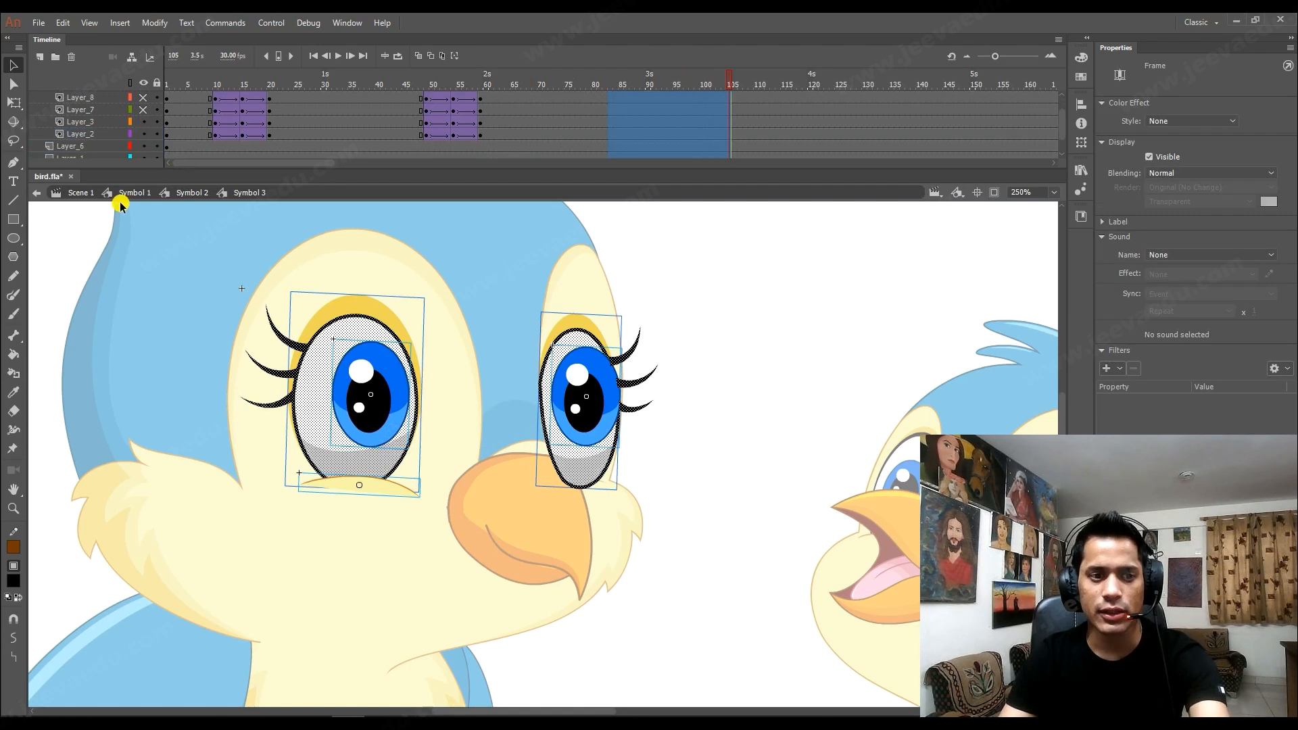
{"action": "left_click", "coordinate": [191, 193]}
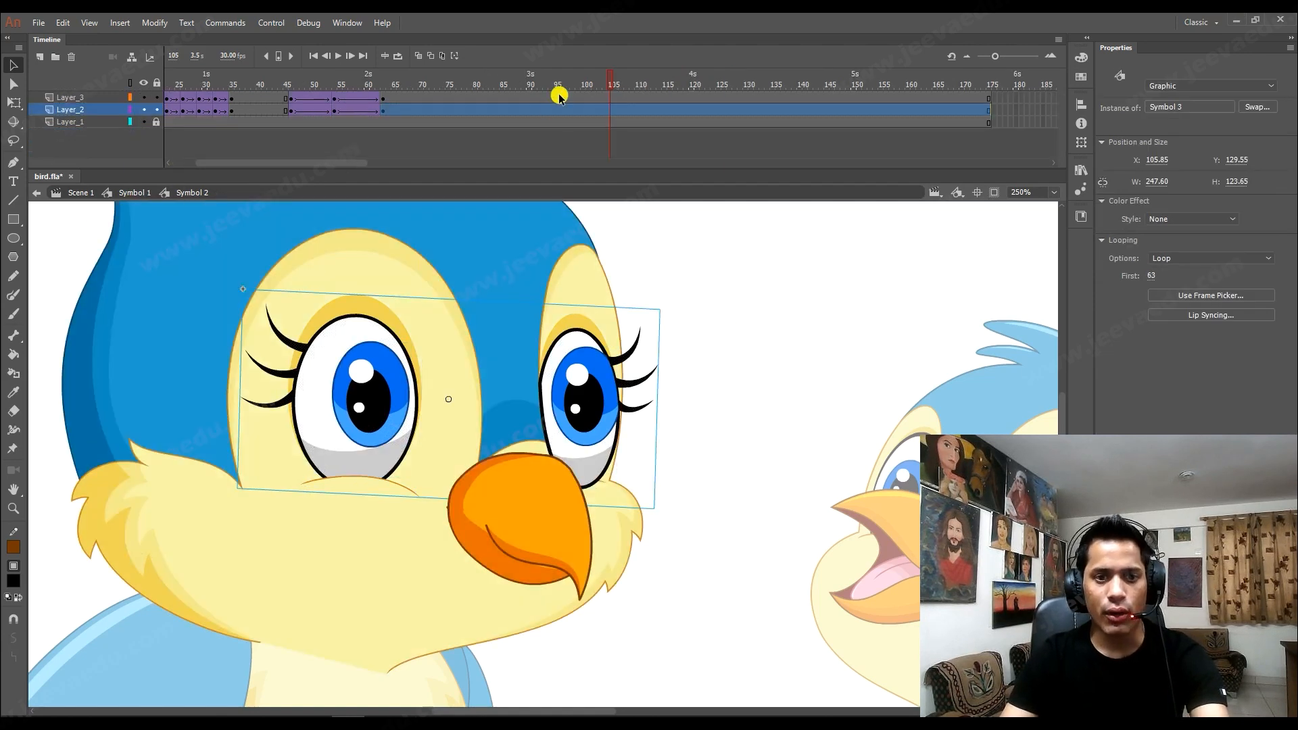
{"action": "left_click_drag", "start_coordinate": [559, 97], "coordinate": [668, 131]}
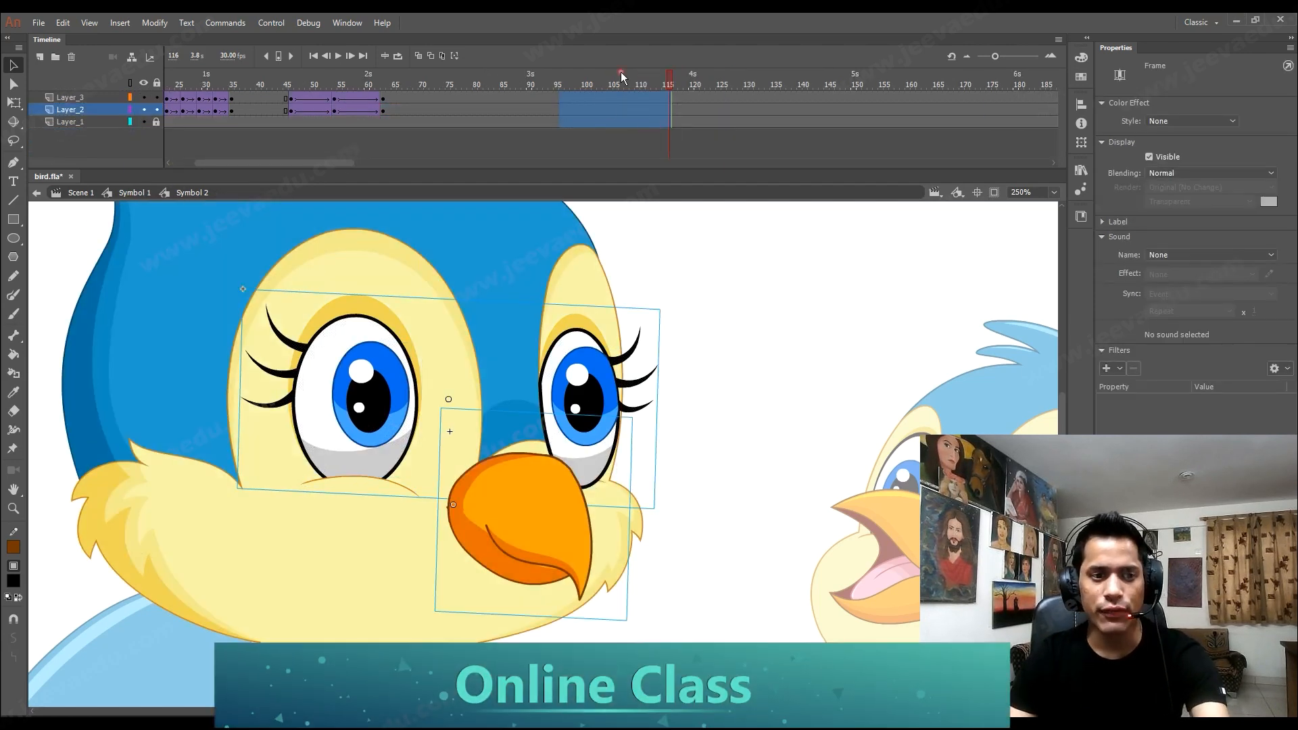
{"action": "left_click", "coordinate": [130, 194]}
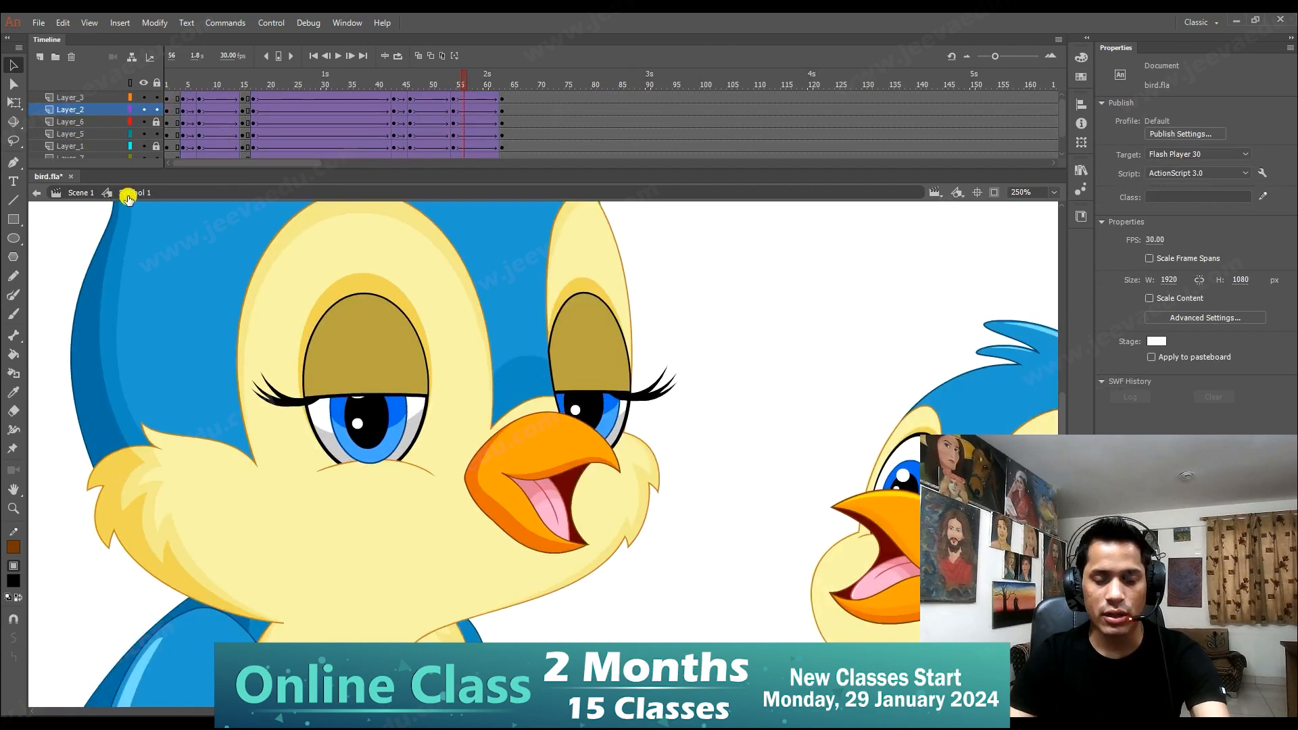
{"action": "key", "text": "z"}
{"action": "left_click", "coordinate": [500, 456], "text": "alt"}
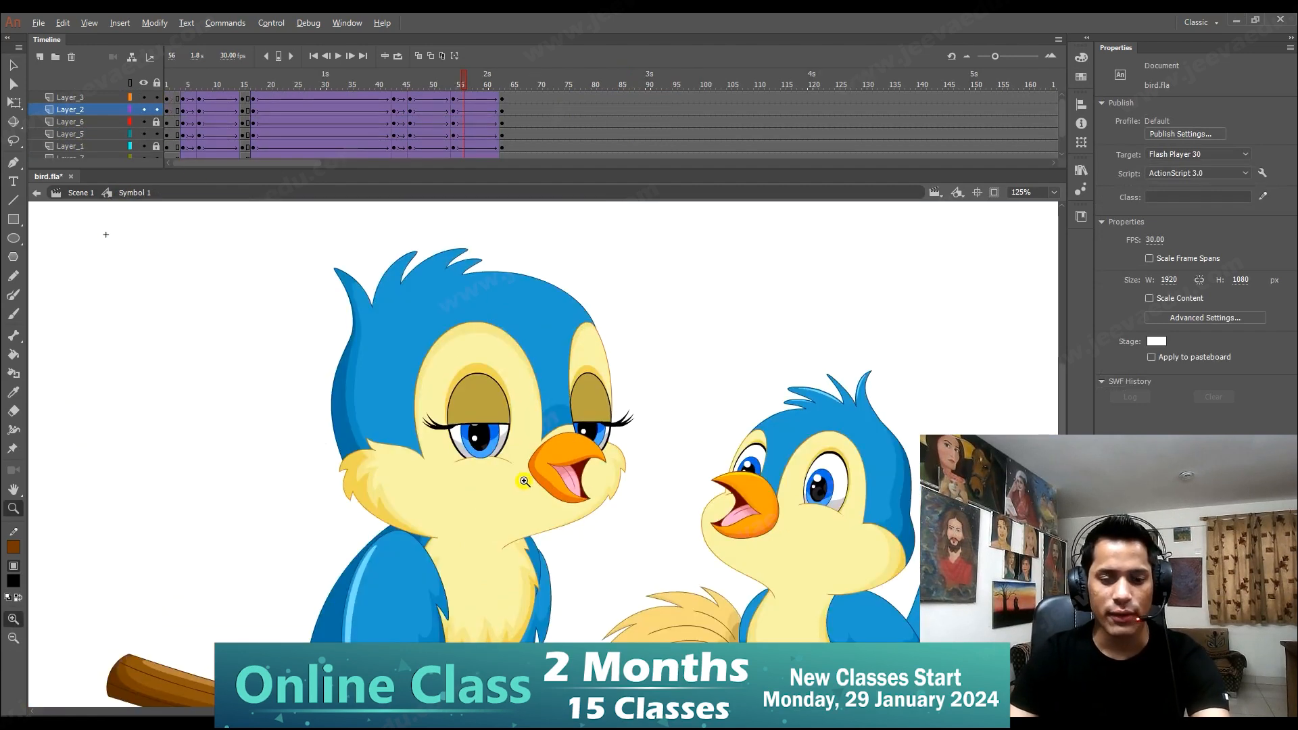
{"action": "left_click", "coordinate": [554, 515], "text": "alt"}
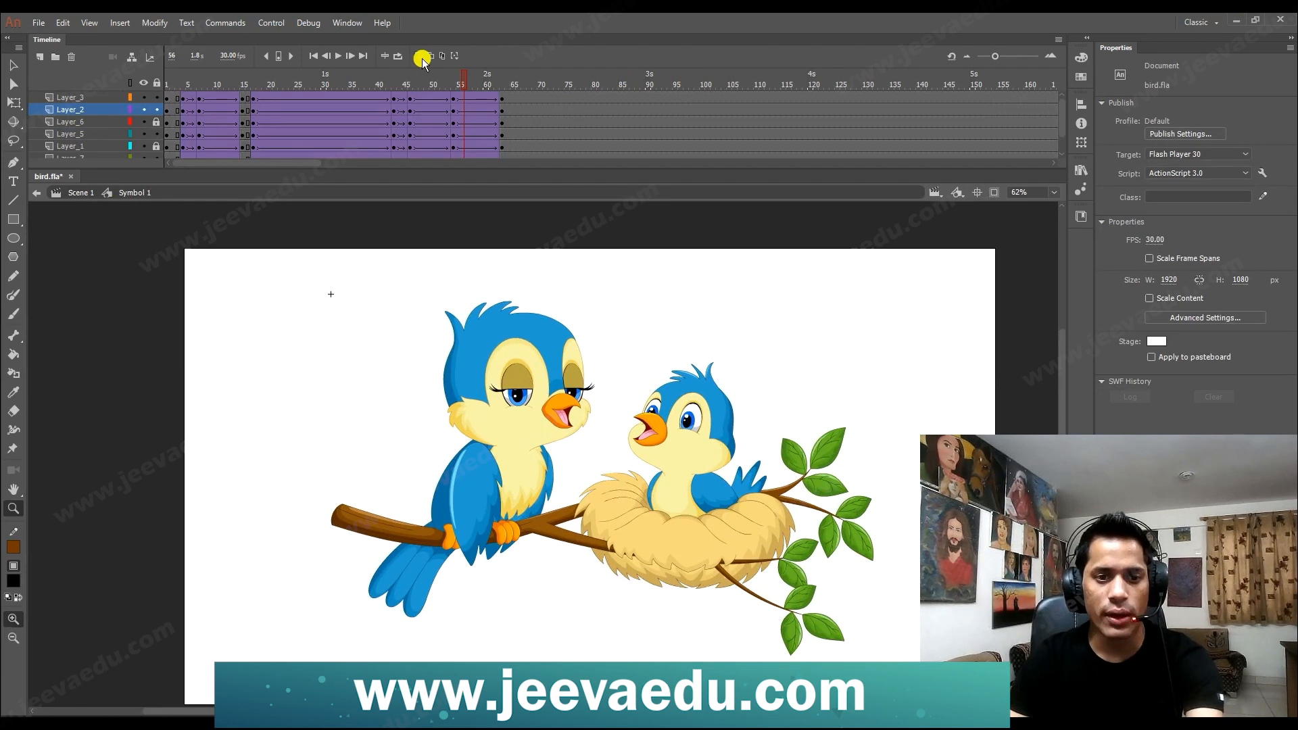
{"action": "key", "text": "Return"}
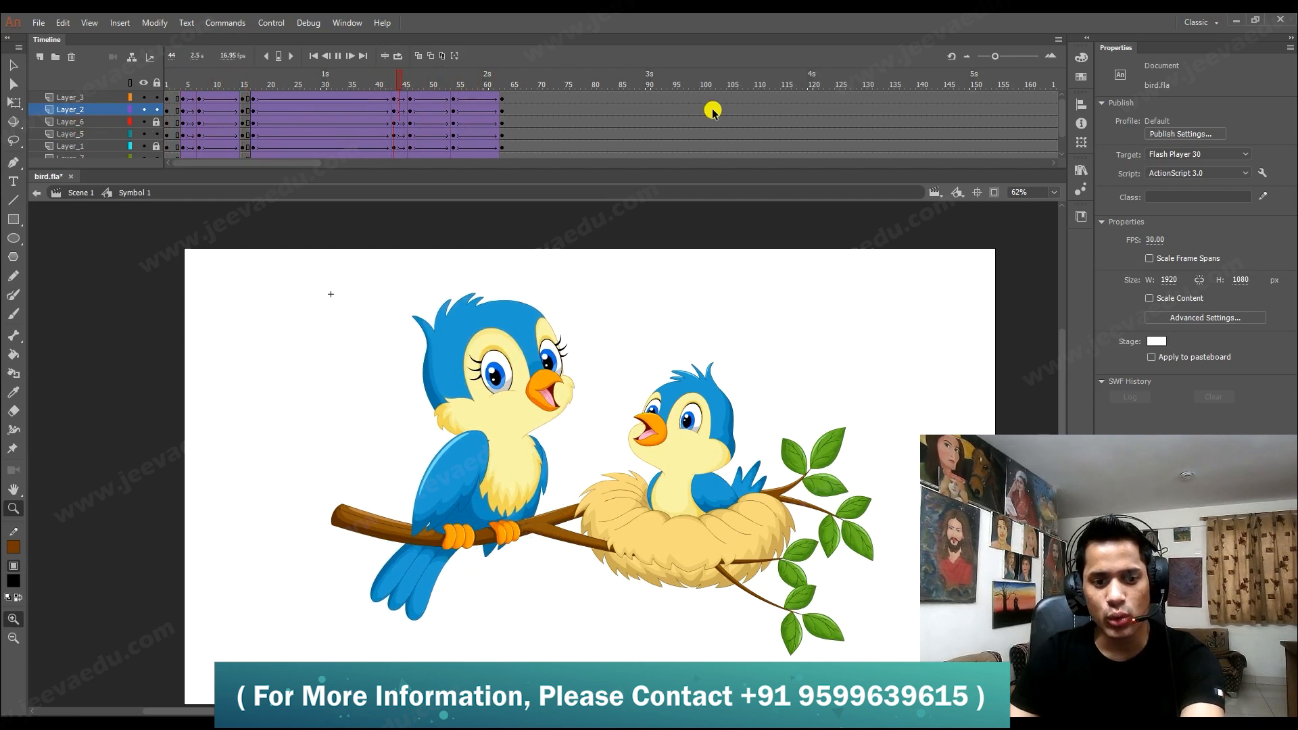
{"action": "key", "text": "Return"}
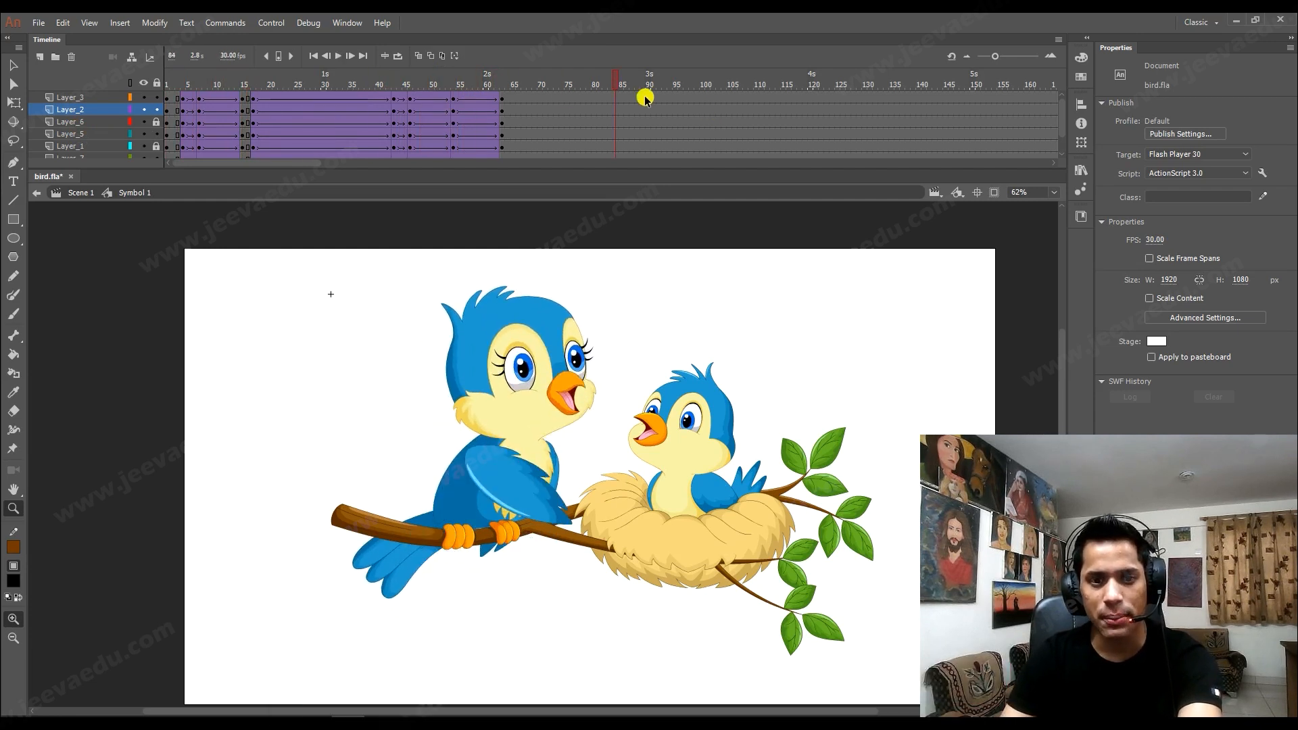
Open the body, Symbol 15, and insert keyframes at frames 46, 54 and 63 on Layer_2.
{"action": "left_click_drag", "start_coordinate": [557, 75], "coordinate": [456, 116]}
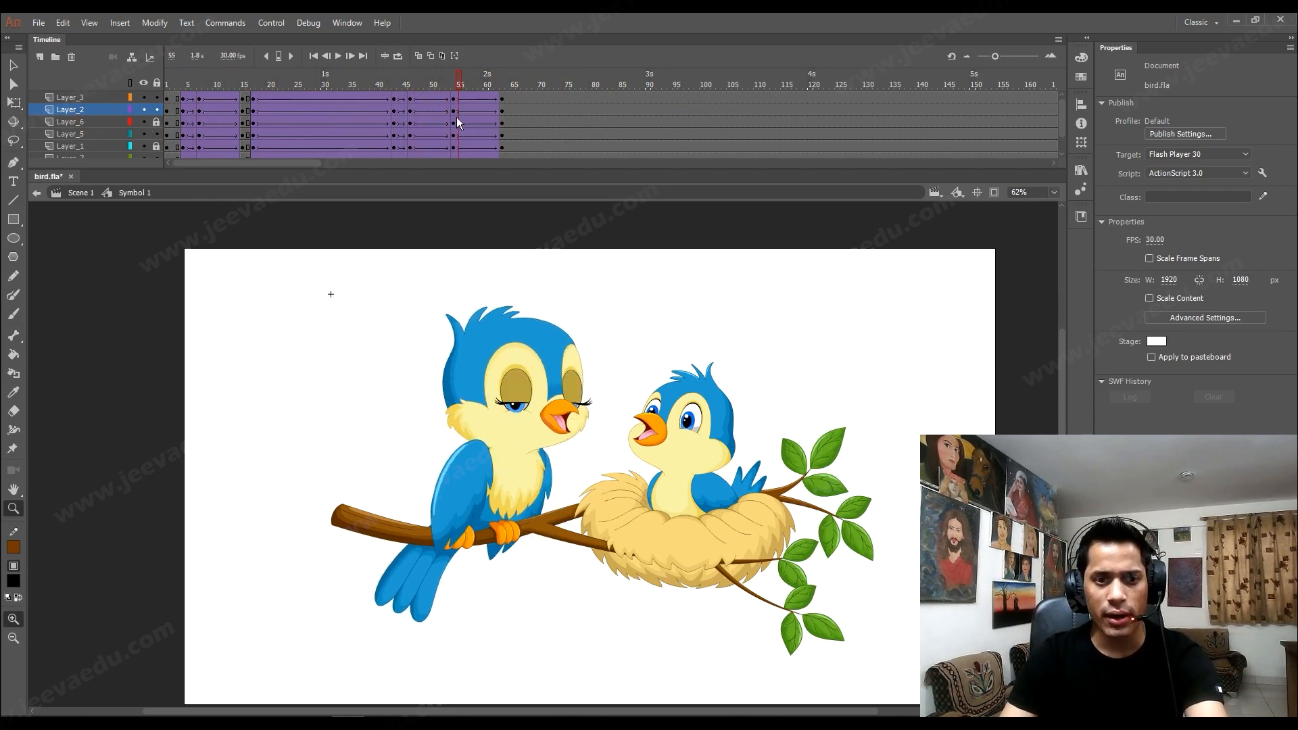
{"action": "left_click", "coordinate": [453, 111]}
{"action": "left_click", "coordinate": [454, 109]}
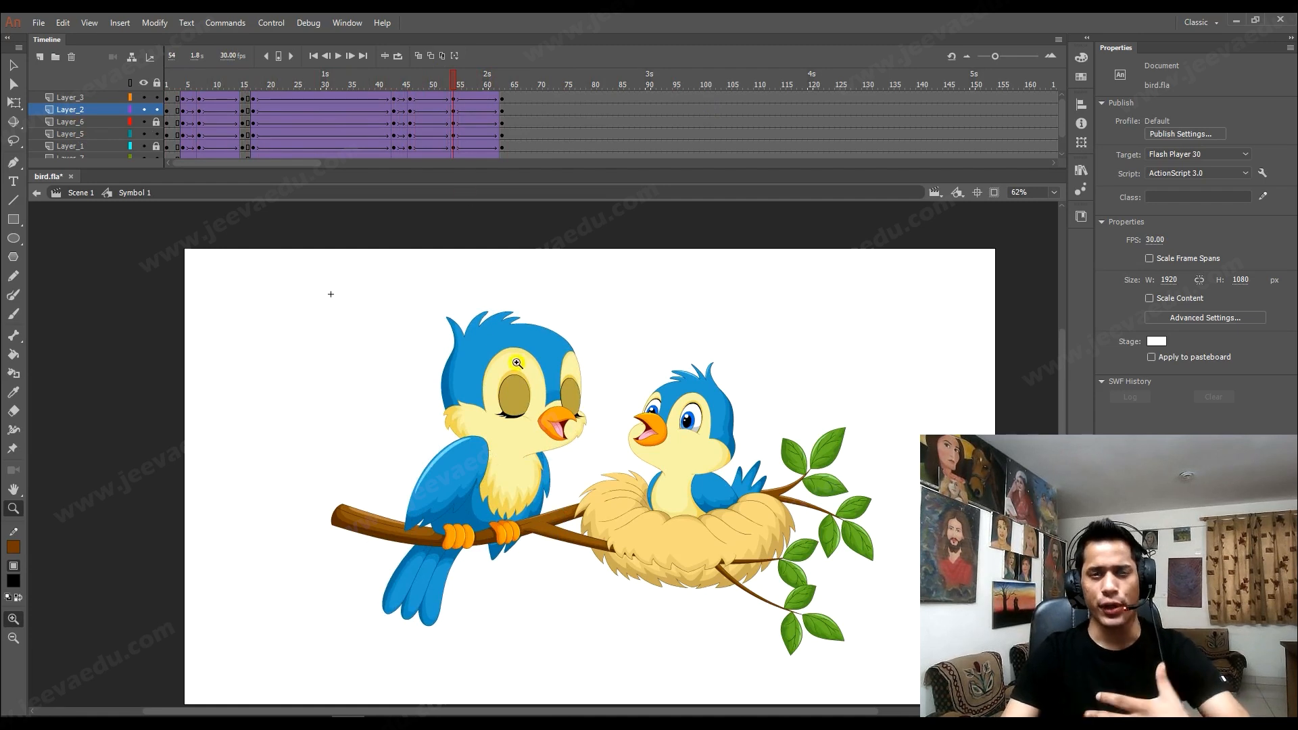
{"action": "key", "text": "v"}
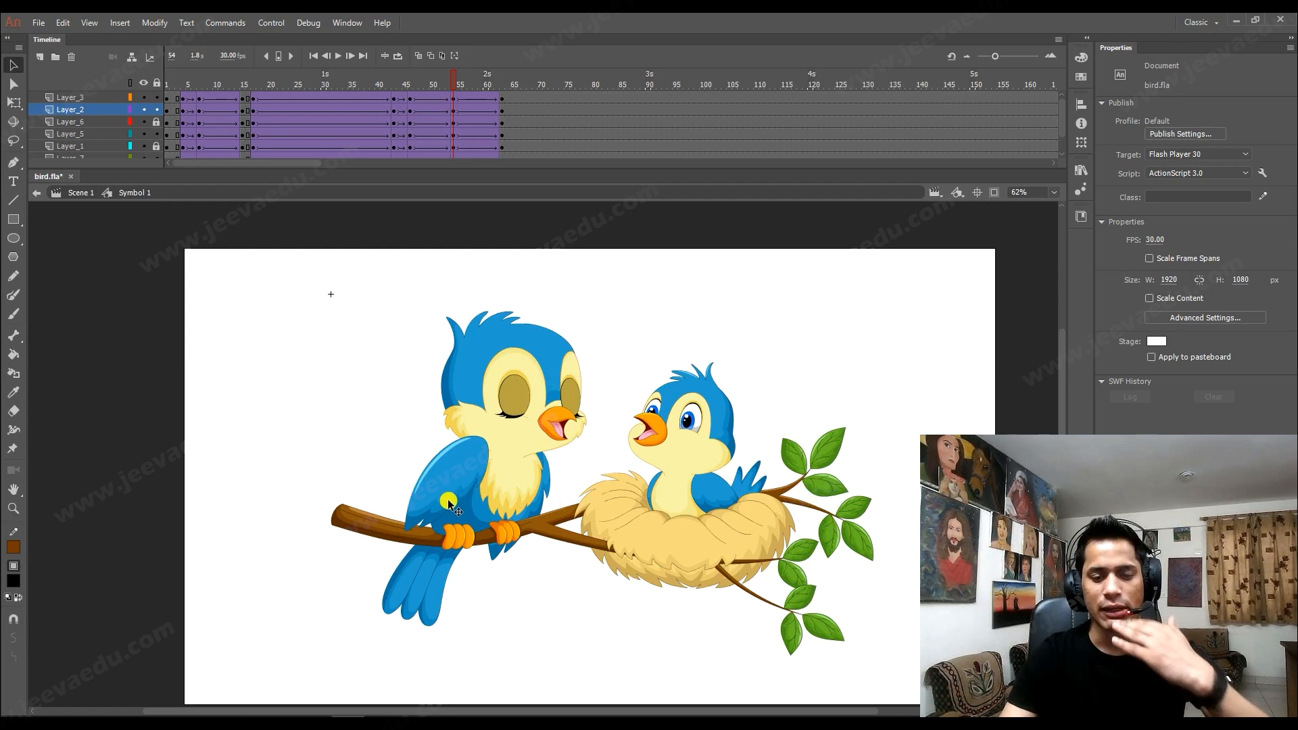
{"action": "left_click", "coordinate": [518, 499]}
{"action": "double_click", "coordinate": [517, 492]}
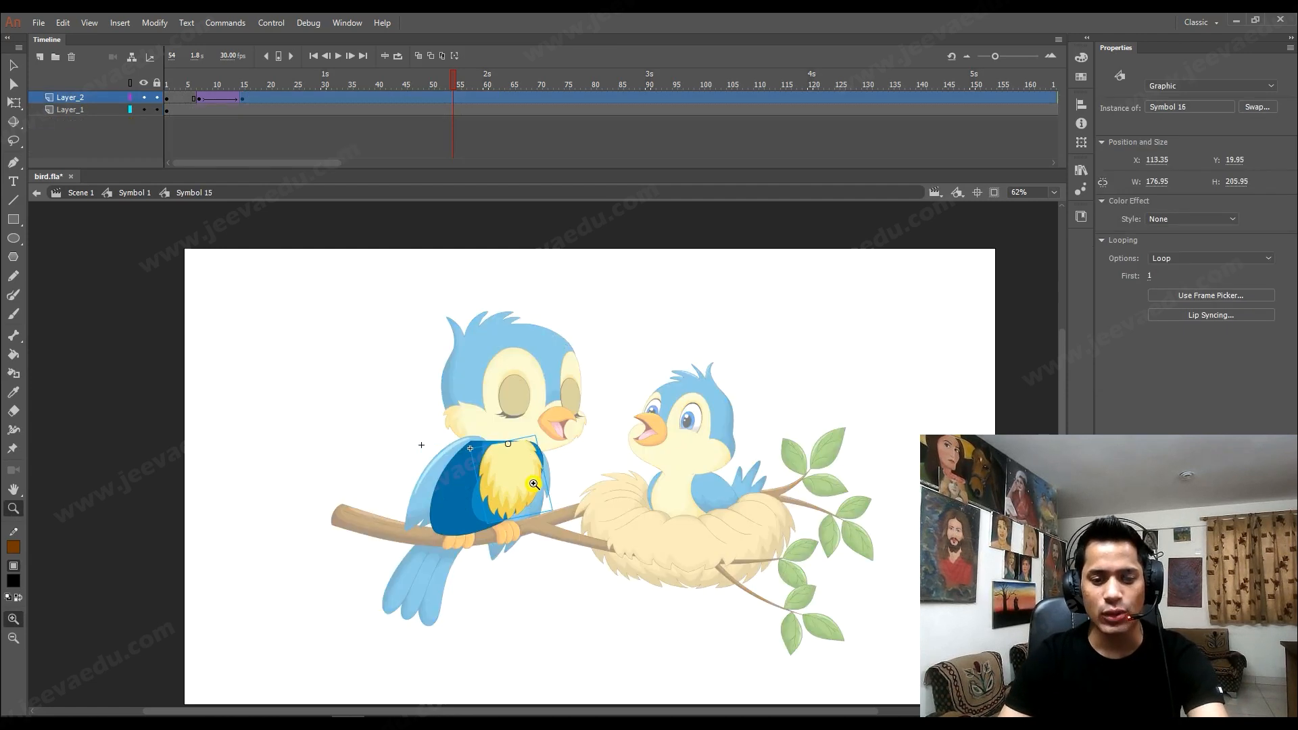
{"action": "key", "text": "ctrl+="}
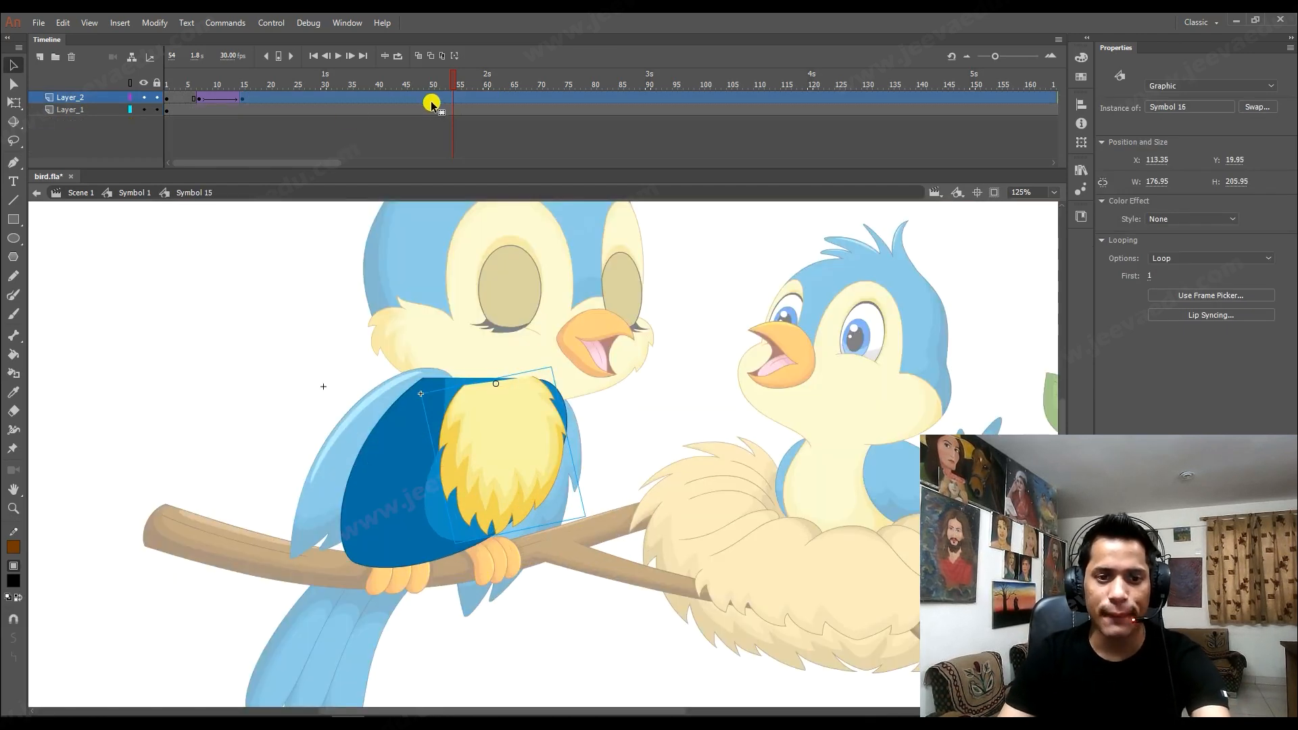
{"action": "left_click", "coordinate": [453, 99]}
{"action": "key", "text": "F6"}
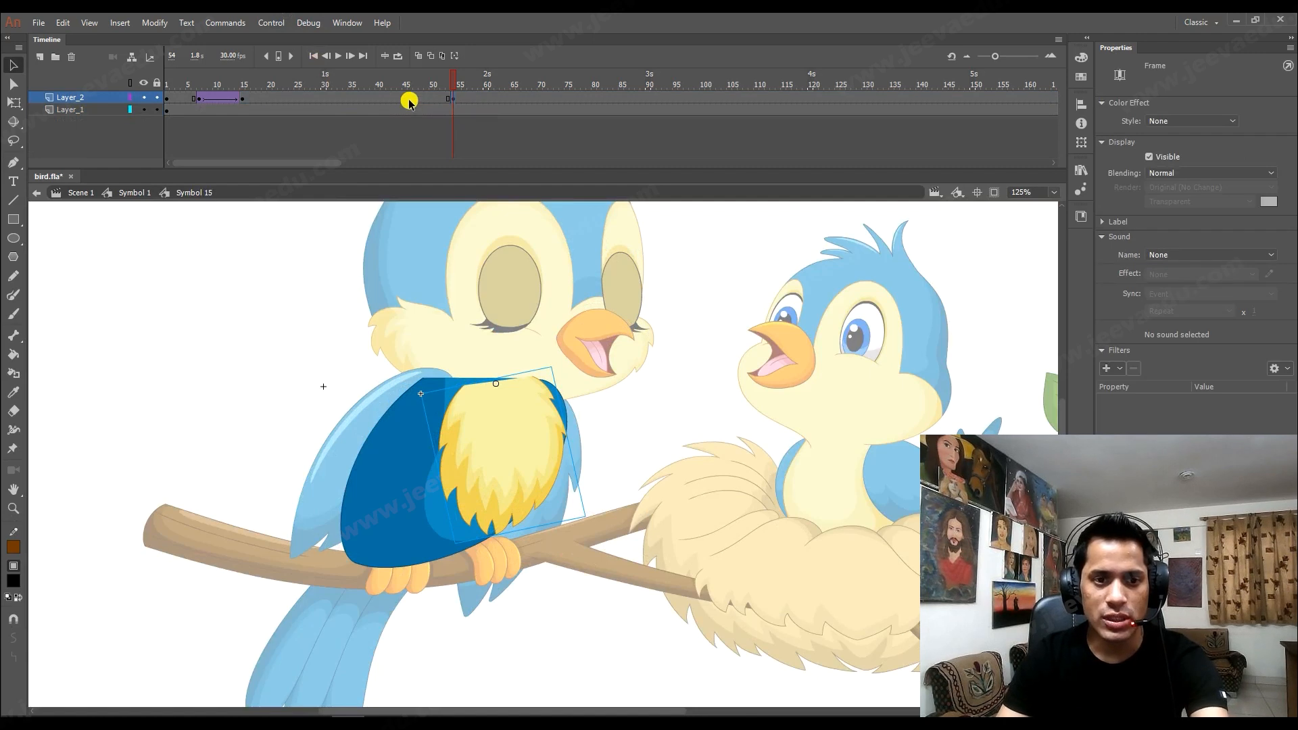
{"action": "key", "text": "F6"}
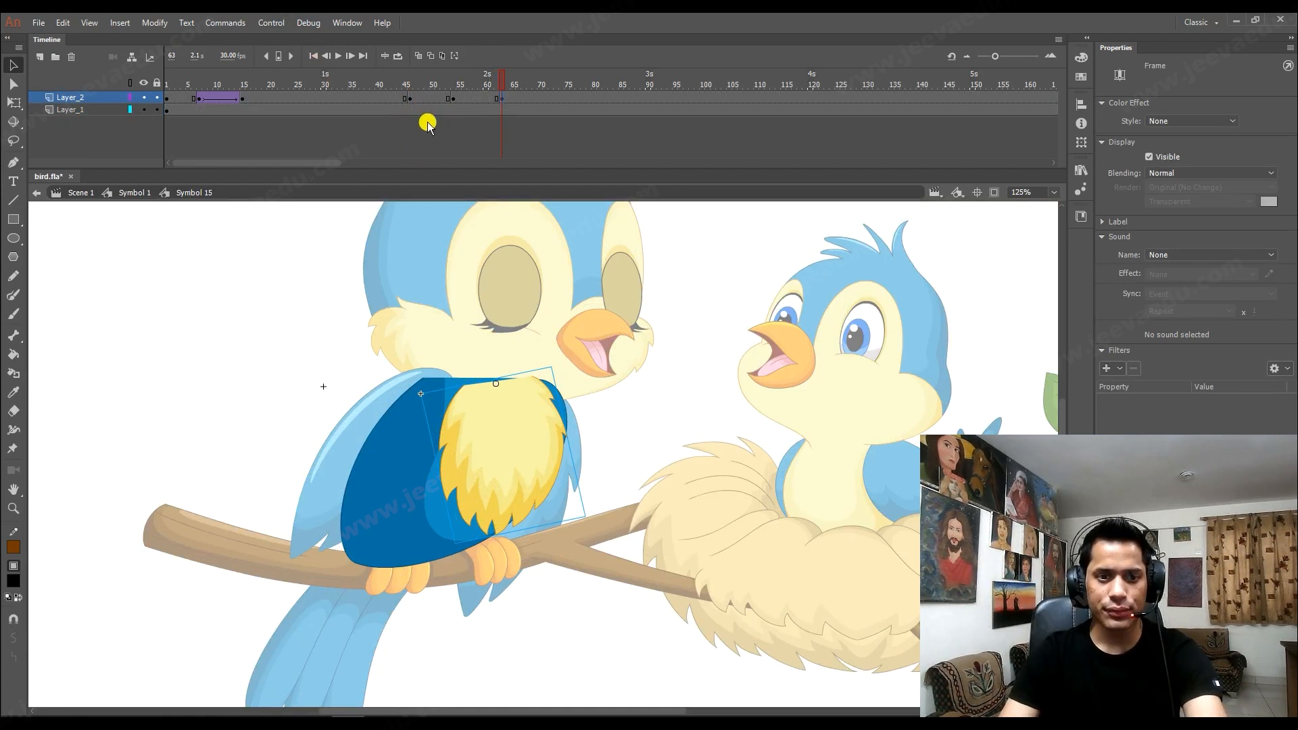
Create classic tweens between frames 46, 54 and 63 on Layer_2, with an ease of -100 on the first span.
{"action": "left_click", "coordinate": [433, 100]}
{"action": "right_click", "coordinate": [471, 99]}
{"action": "left_click", "coordinate": [525, 139]}
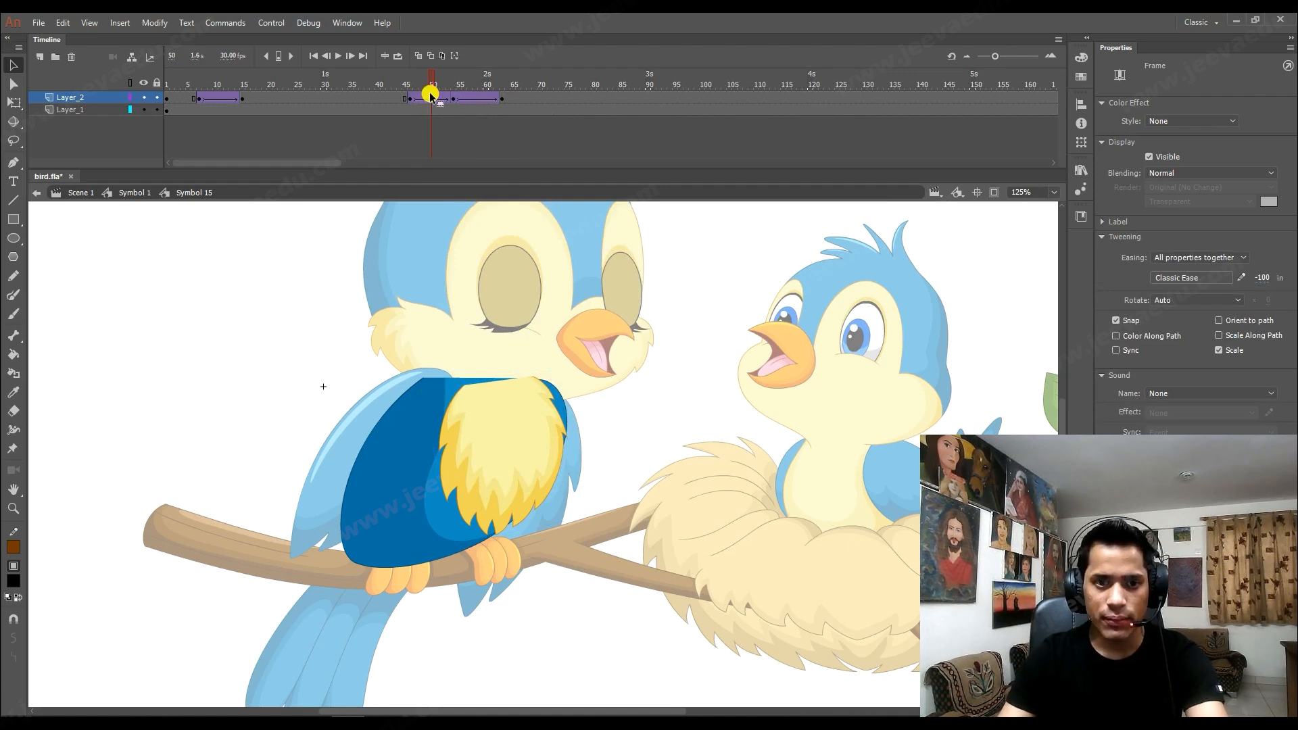
At frame 54, rotate the yellow chest feathers, Symbol 16, slightly counterclockwise around their upper pivot.
{"action": "left_click", "coordinate": [452, 102]}
{"action": "key", "text": "q"}
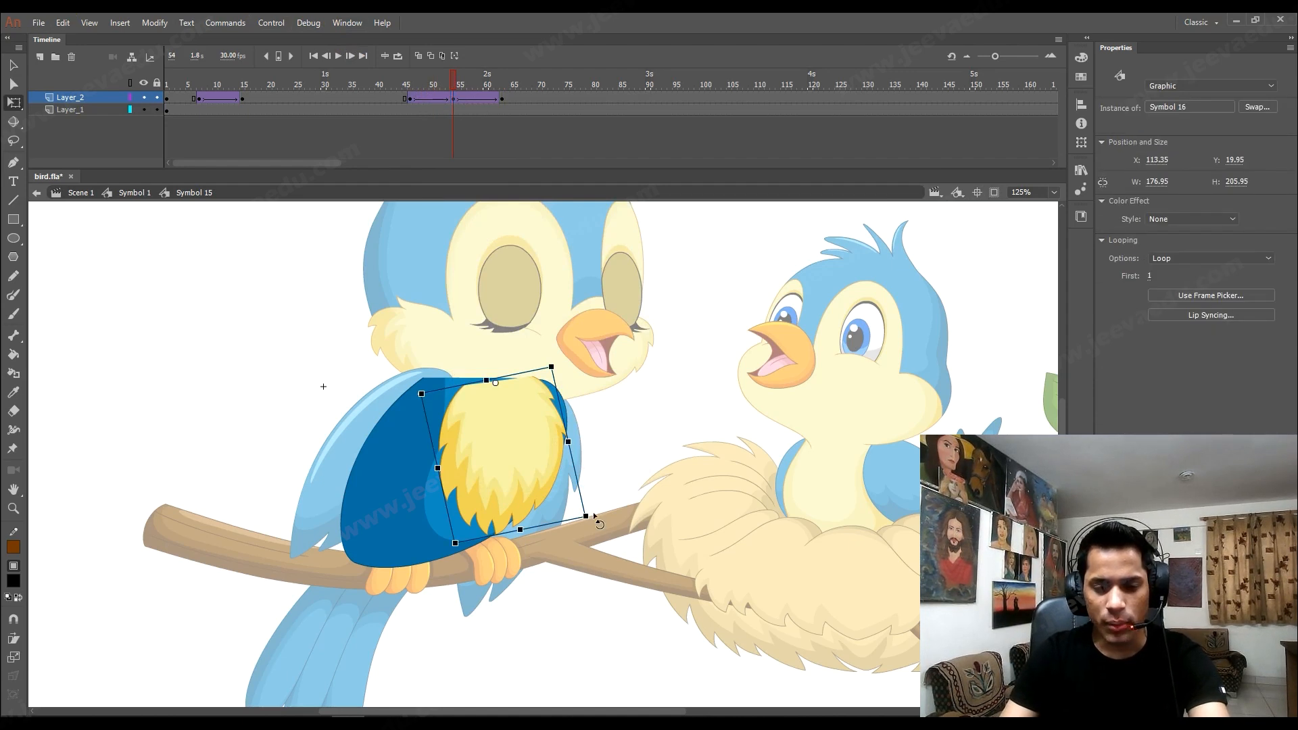
{"action": "left_click_drag", "start_coordinate": [595, 517], "coordinate": [608, 515]}
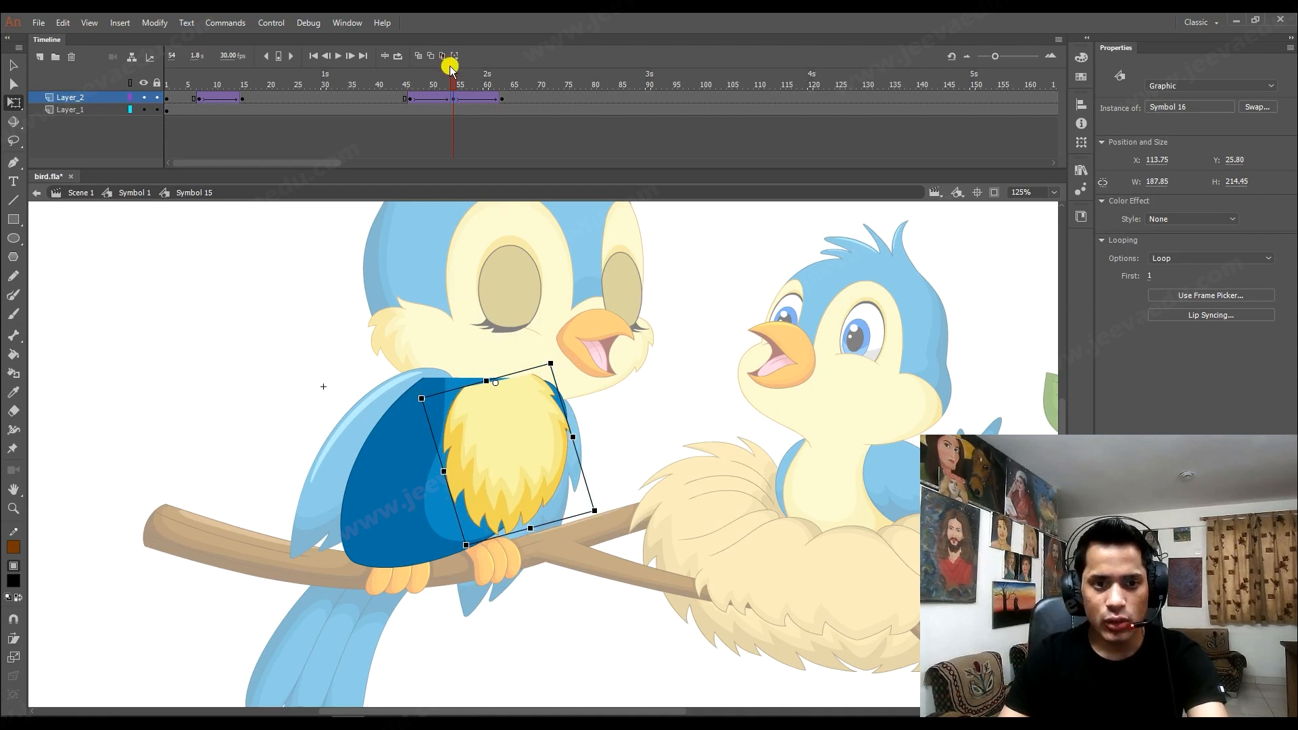
At frame 63, reopen the body symbol and rotate the chest feathers counterclockwise.
{"action": "left_click", "coordinate": [139, 193]}
{"action": "left_click_drag", "start_coordinate": [447, 80], "coordinate": [510, 131]}
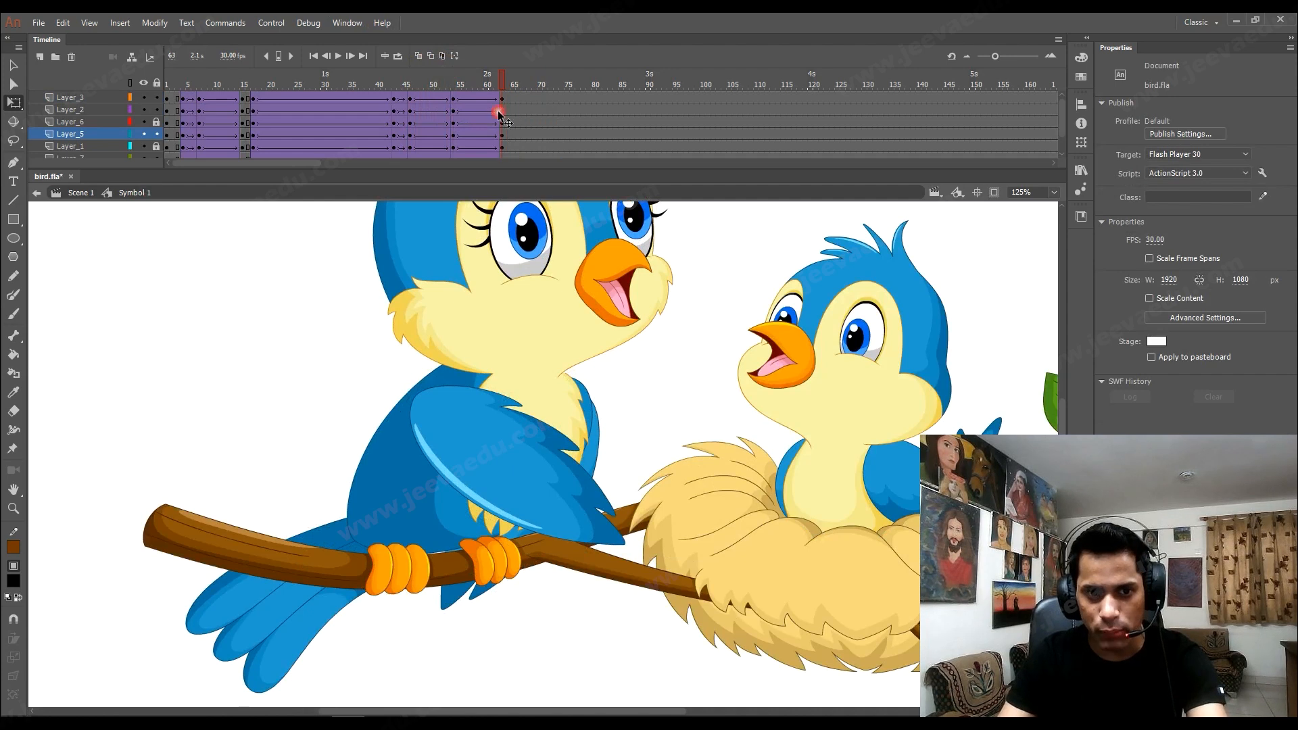
{"action": "key", "text": "v"}
{"action": "double_click", "coordinate": [568, 416]}
{"action": "left_click", "coordinate": [565, 411]}
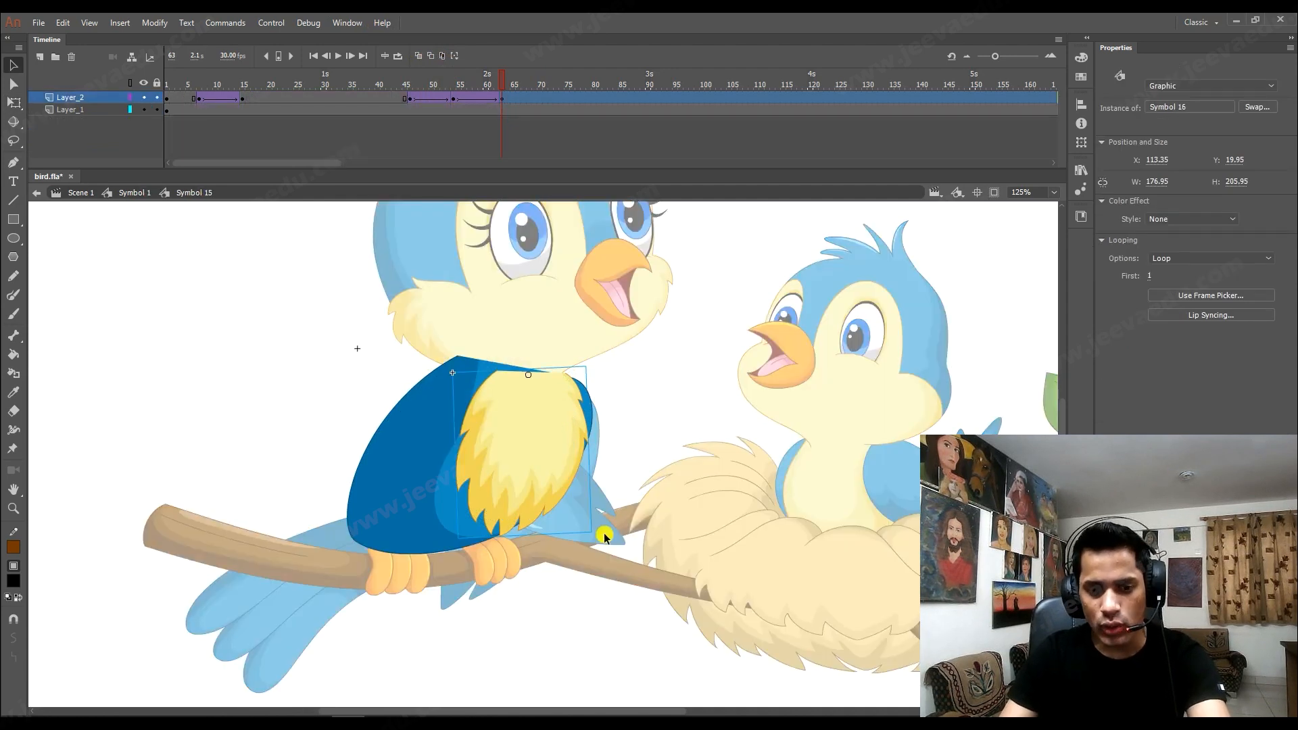
{"action": "key", "text": "q"}
{"action": "left_click_drag", "start_coordinate": [611, 529], "coordinate": [626, 522]}
Check the chest motion in Symbol 1, and nudge the chest feathers in Symbol 15 up to X 114.15, Y 26.70.
{"action": "left_click", "coordinate": [116, 194]}
{"action": "left_click_drag", "start_coordinate": [501, 92], "coordinate": [454, 86]}
{"action": "key", "text": "Return"}
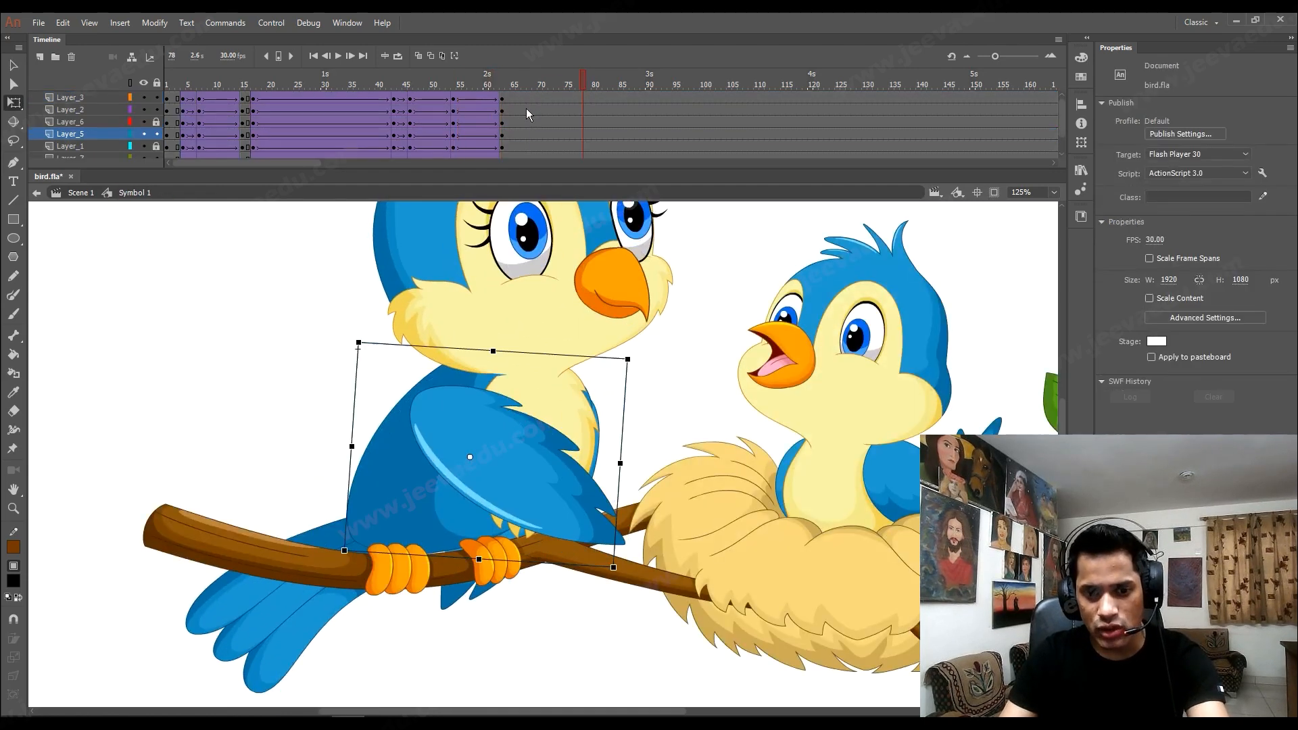
{"action": "mouse_move", "coordinate": [496, 131]}
{"action": "left_mouse_down"}
{"action": "mouse_move", "coordinate": [534, 127]}
{"action": "mouse_move", "coordinate": [448, 136]}
{"action": "mouse_move", "coordinate": [521, 131]}
{"action": "left_mouse_up"}
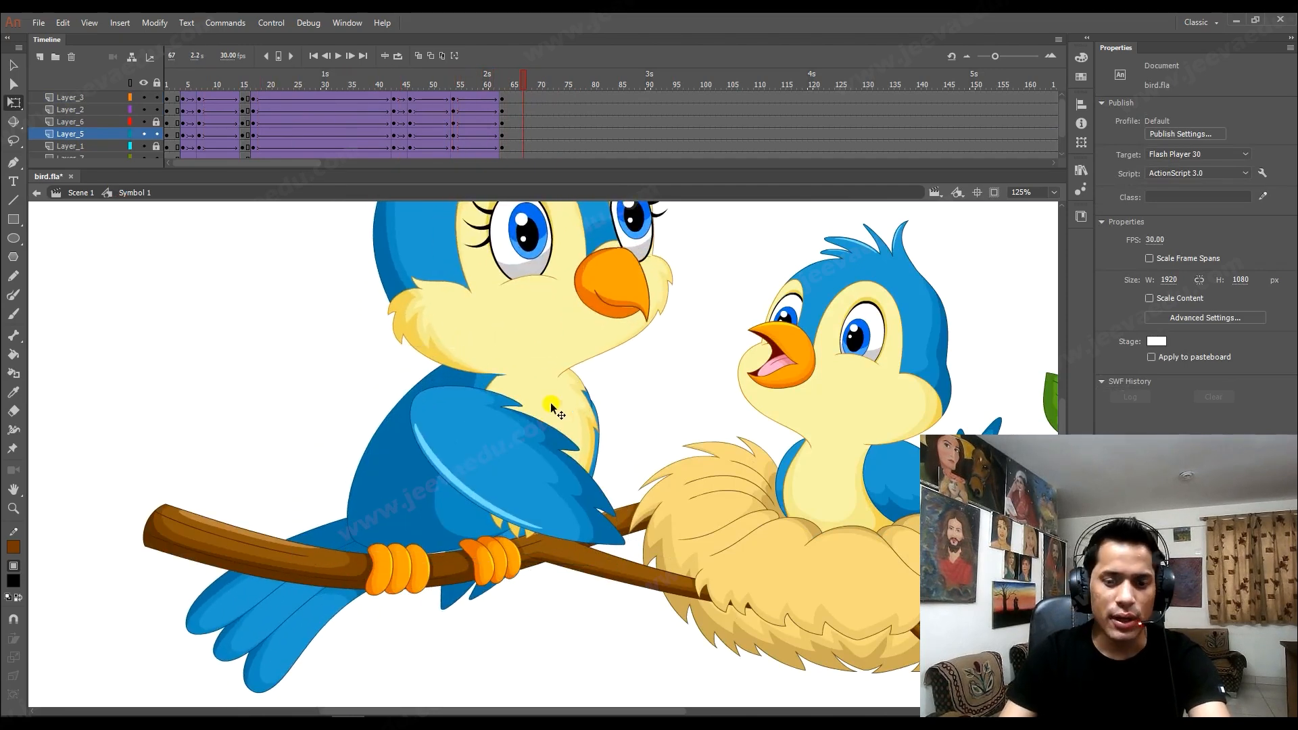
{"action": "double_click", "coordinate": [580, 420]}
{"action": "key", "text": "Up"}
{"action": "key", "text": "Up"}
{"action": "key", "text": "Up"}
{"action": "key", "text": "Up"}
{"action": "key", "text": "Up"}
{"action": "key", "text": "Up"}
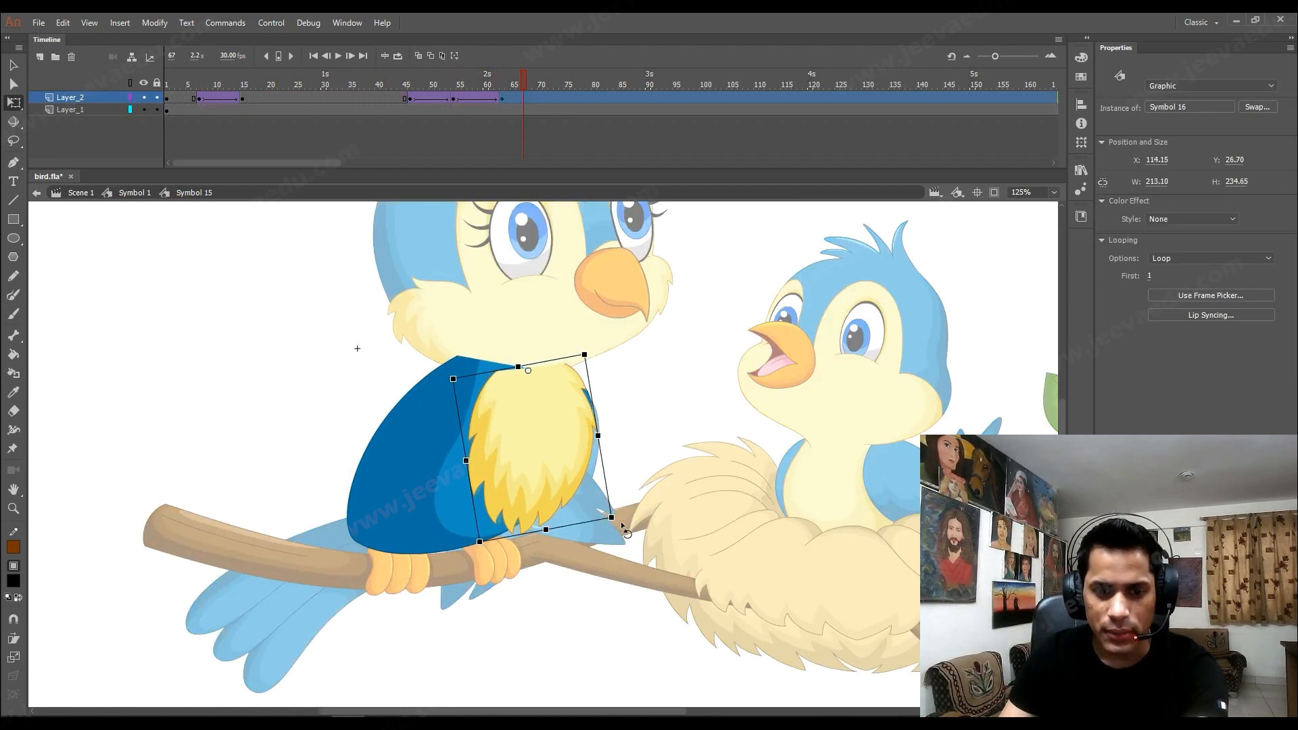
Play back Symbol 1 and insert keyframes at frames 66 and 88 across the bird's layers.
{"action": "left_click", "coordinate": [127, 193]}
{"action": "key", "text": "z"}
{"action": "left_click", "coordinate": [599, 520], "text": "alt"}
{"action": "left_click_drag", "start_coordinate": [569, 453], "coordinate": [566, 524]}
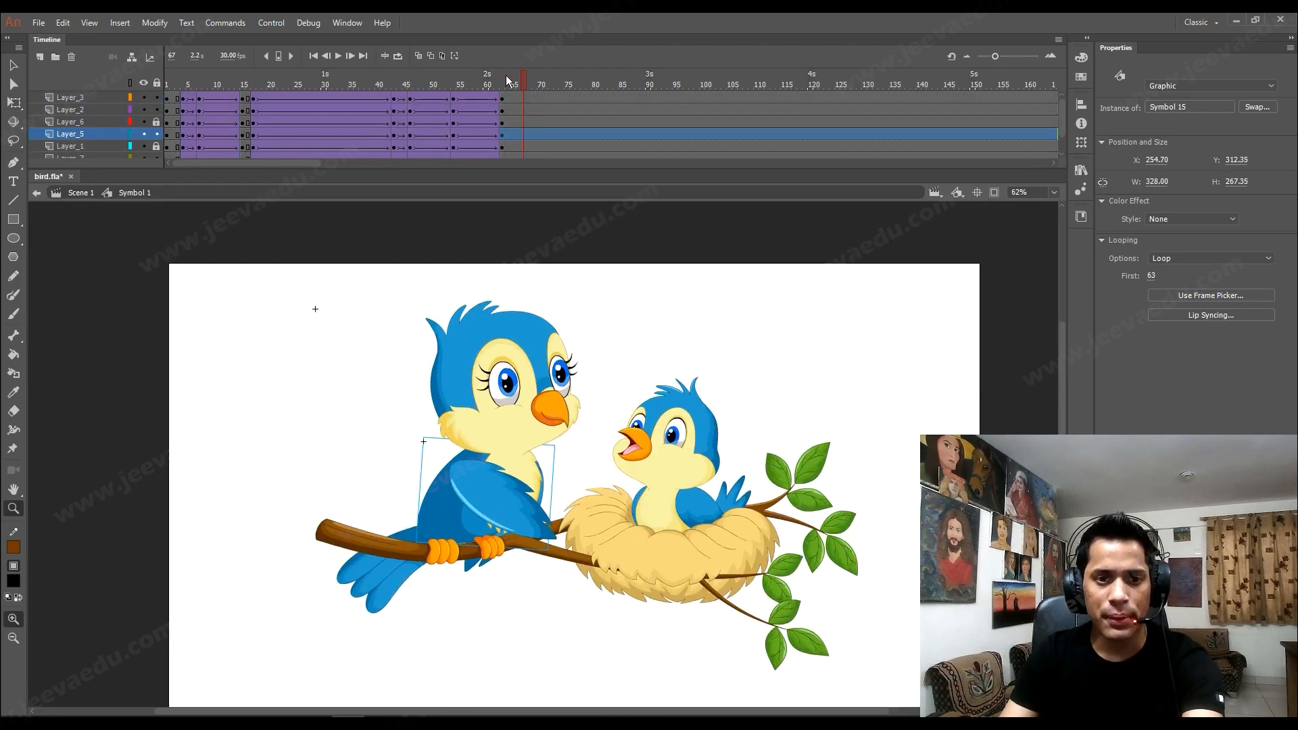
{"action": "key", "text": "Return"}
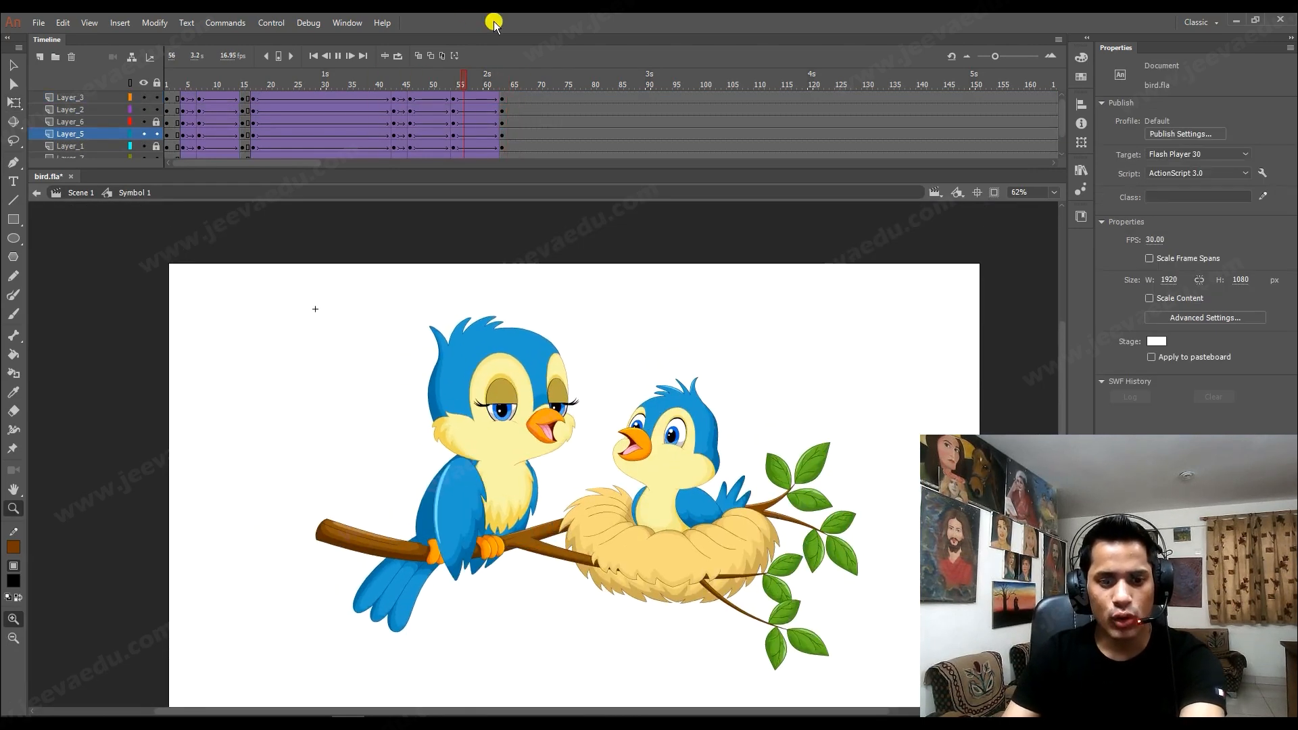
{"action": "left_click", "coordinate": [614, 113]}
{"action": "left_click_drag", "start_coordinate": [606, 102], "coordinate": [513, 159]}
{"action": "key", "text": "F6"}
{"action": "left_click_drag", "start_coordinate": [635, 103], "coordinate": [631, 179]}
{"action": "key", "text": "F6"}
Create classic tweens between frames 66 and 88 across the layers with an ease of 100, and go to frame 88.
{"action": "left_click_drag", "start_coordinate": [611, 86], "coordinate": [567, 91]}
{"action": "right_click", "coordinate": [583, 126]}
{"action": "left_click", "coordinate": [775, 165]}
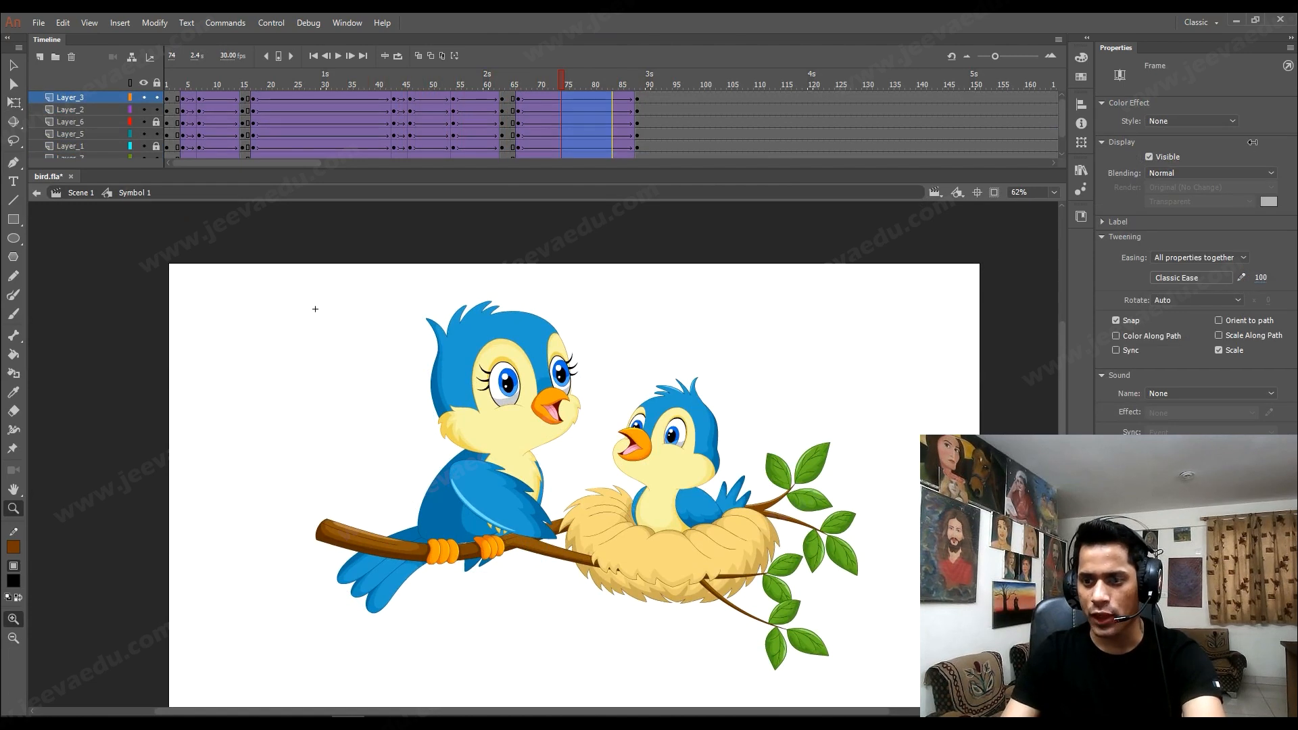
{"action": "left_click_drag", "start_coordinate": [603, 83], "coordinate": [634, 104]}
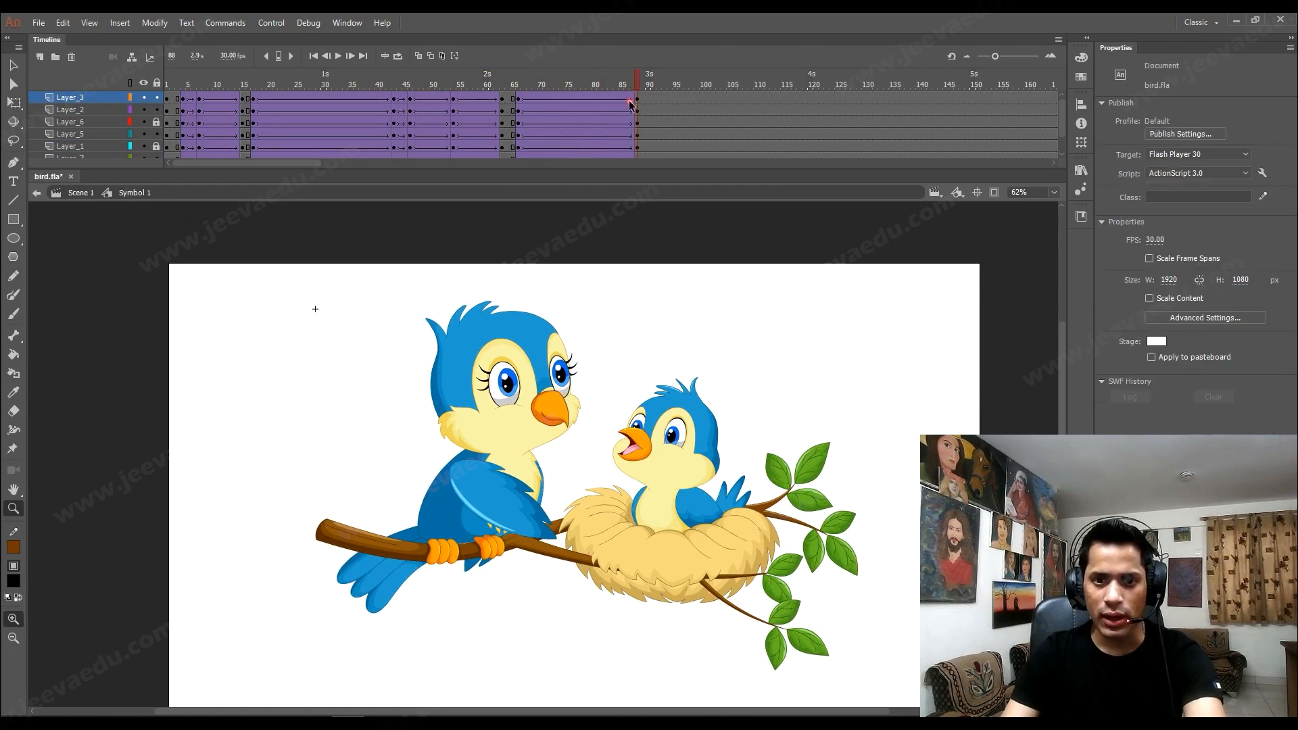
At frame 88, rotate the large bird's body parts together slightly clockwise and play back the motion.
{"action": "key", "text": "v"}
{"action": "left_click_drag", "start_coordinate": [376, 315], "coordinate": [611, 476]}
{"action": "left_click_drag", "start_coordinate": [504, 511], "coordinate": [468, 539]}
{"action": "key", "text": "ctrl+z"}
{"action": "key", "text": "q"}
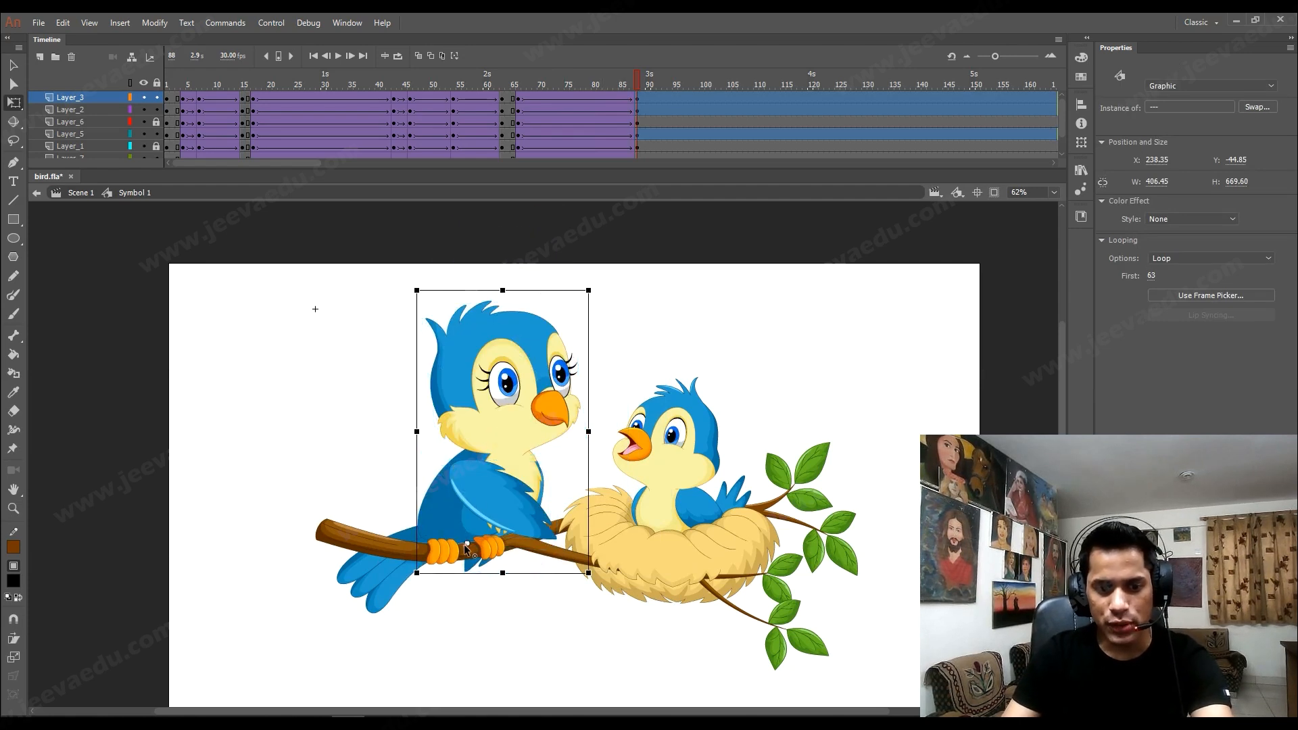
{"action": "left_click_drag", "start_coordinate": [594, 287], "coordinate": [599, 292]}
{"action": "left_click_drag", "start_coordinate": [618, 84], "coordinate": [430, 127]}
{"action": "key", "text": "Return"}
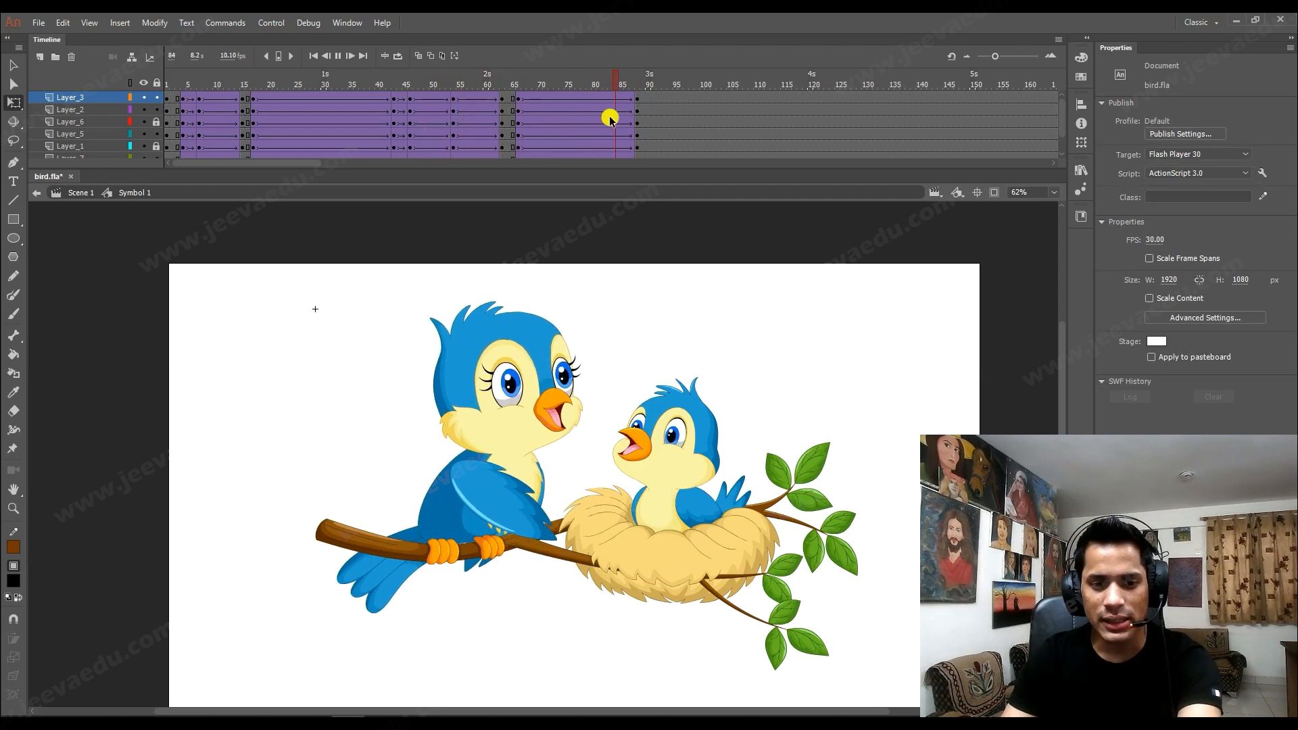
At frame 88, slightly rotate the head, near wing and far wing separately, and play back the animation.
{"action": "left_click", "coordinate": [573, 298]}
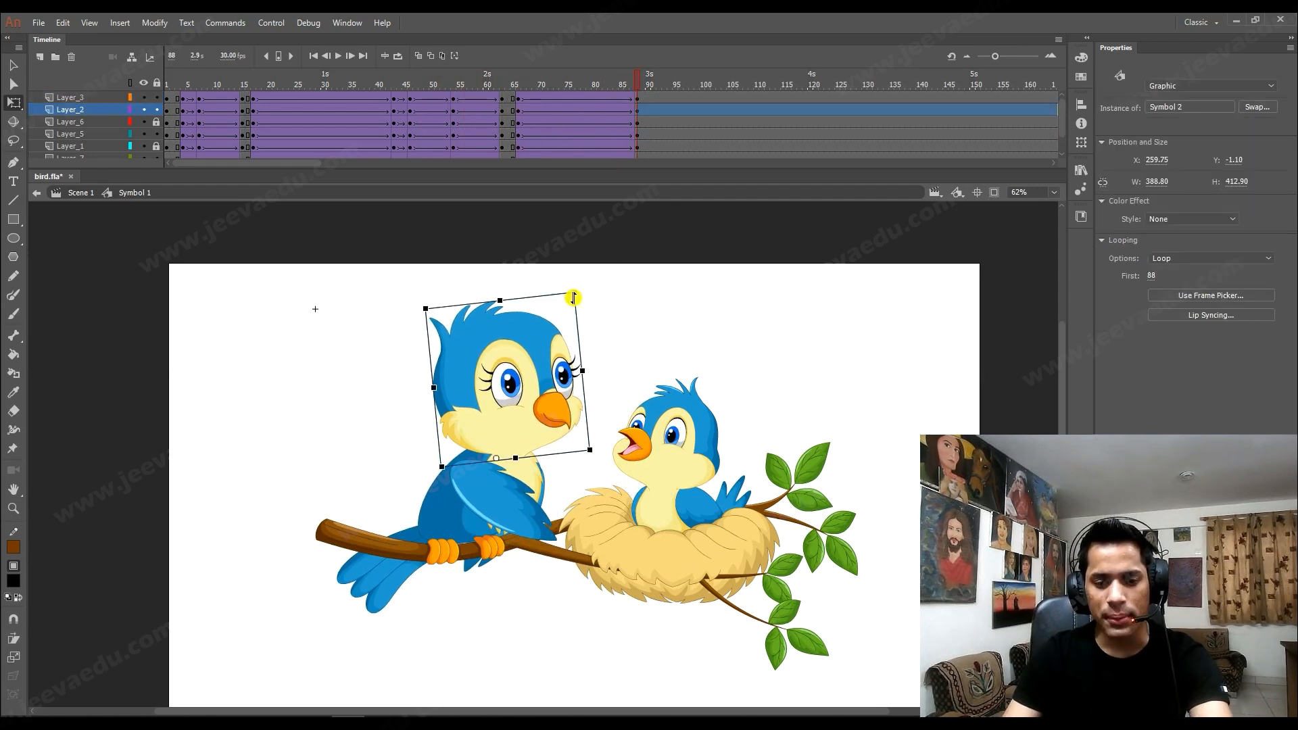
{"action": "left_click_drag", "start_coordinate": [587, 297], "coordinate": [580, 289]}
{"action": "left_click", "coordinate": [560, 538]}
{"action": "left_click_drag", "start_coordinate": [568, 544], "coordinate": [570, 546]}
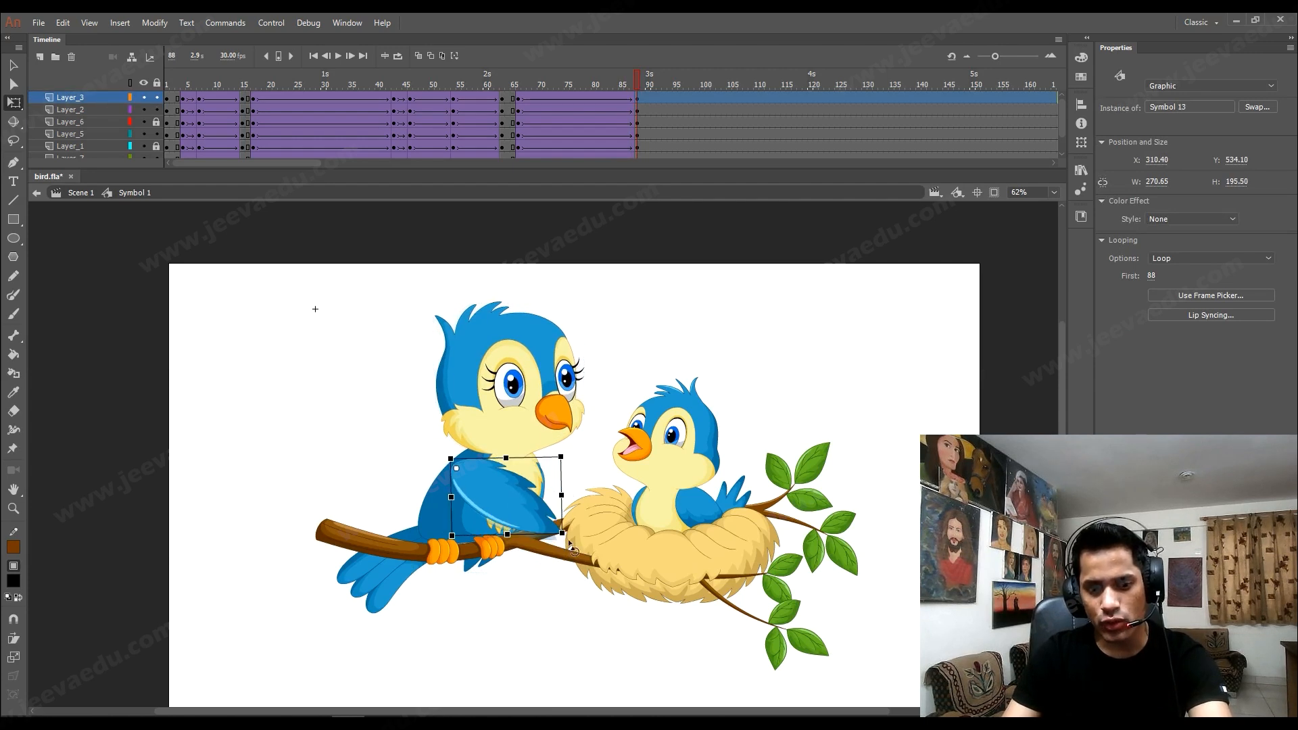
{"action": "left_click", "coordinate": [471, 591]}
{"action": "left_click_drag", "start_coordinate": [459, 587], "coordinate": [455, 578]}
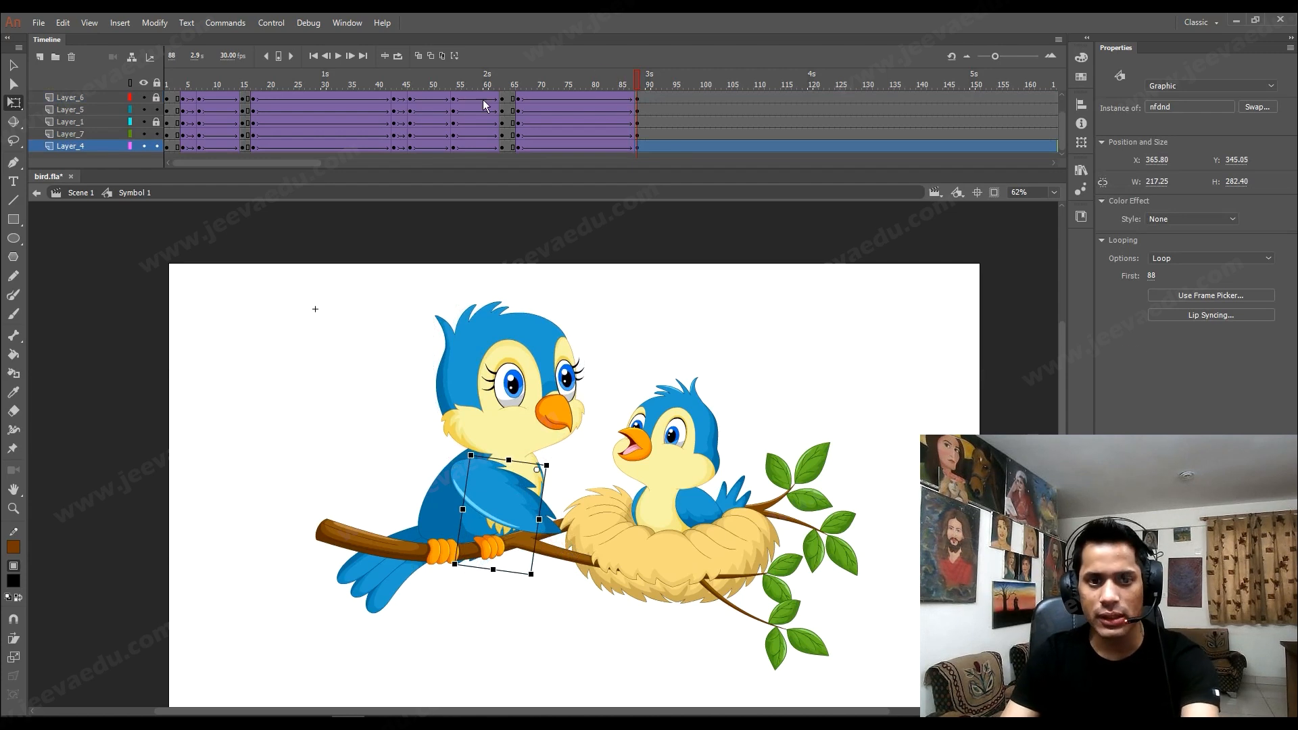
{"action": "left_click", "coordinate": [362, 118]}
{"action": "key", "text": "Return"}
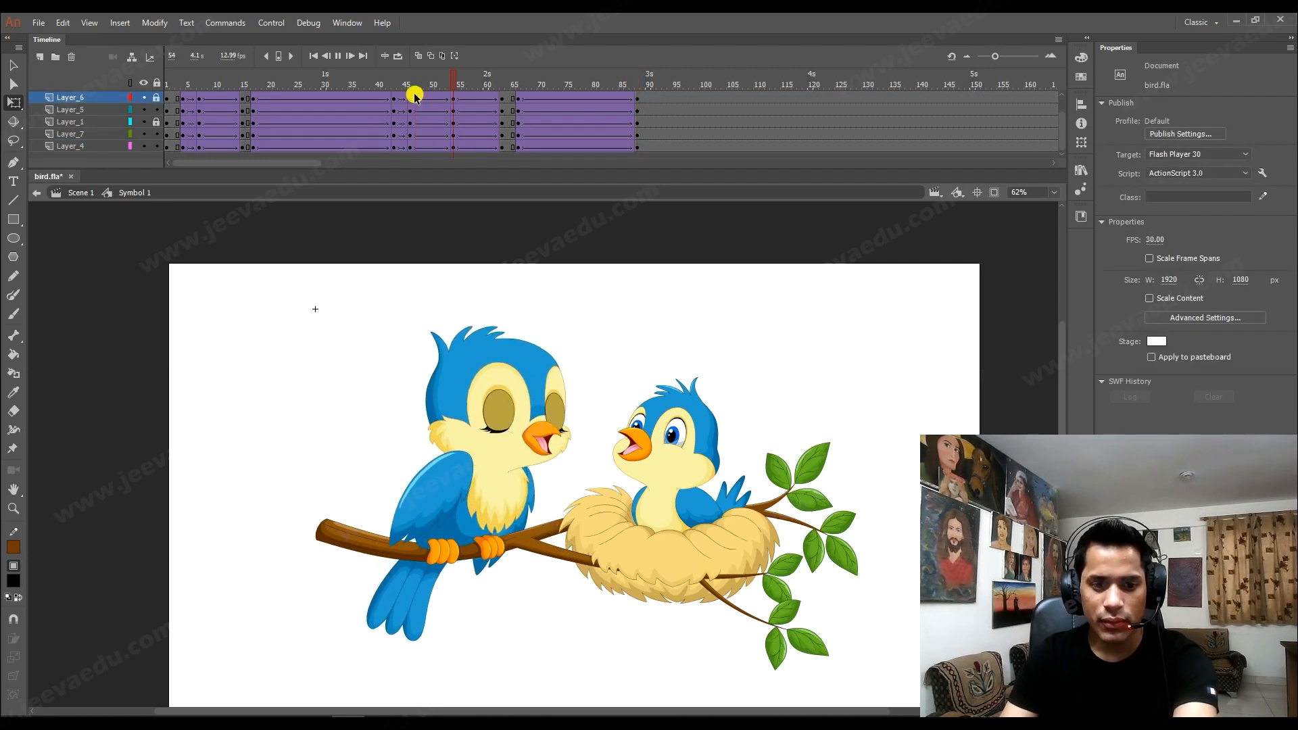
{"action": "key", "text": "Return"}
{"action": "left_click_drag", "start_coordinate": [547, 73], "coordinate": [635, 116]}
At frame 88, rotate the far wing instance nfdnd further so its tip sits closer beneath the branch.
{"action": "key", "text": "z"}
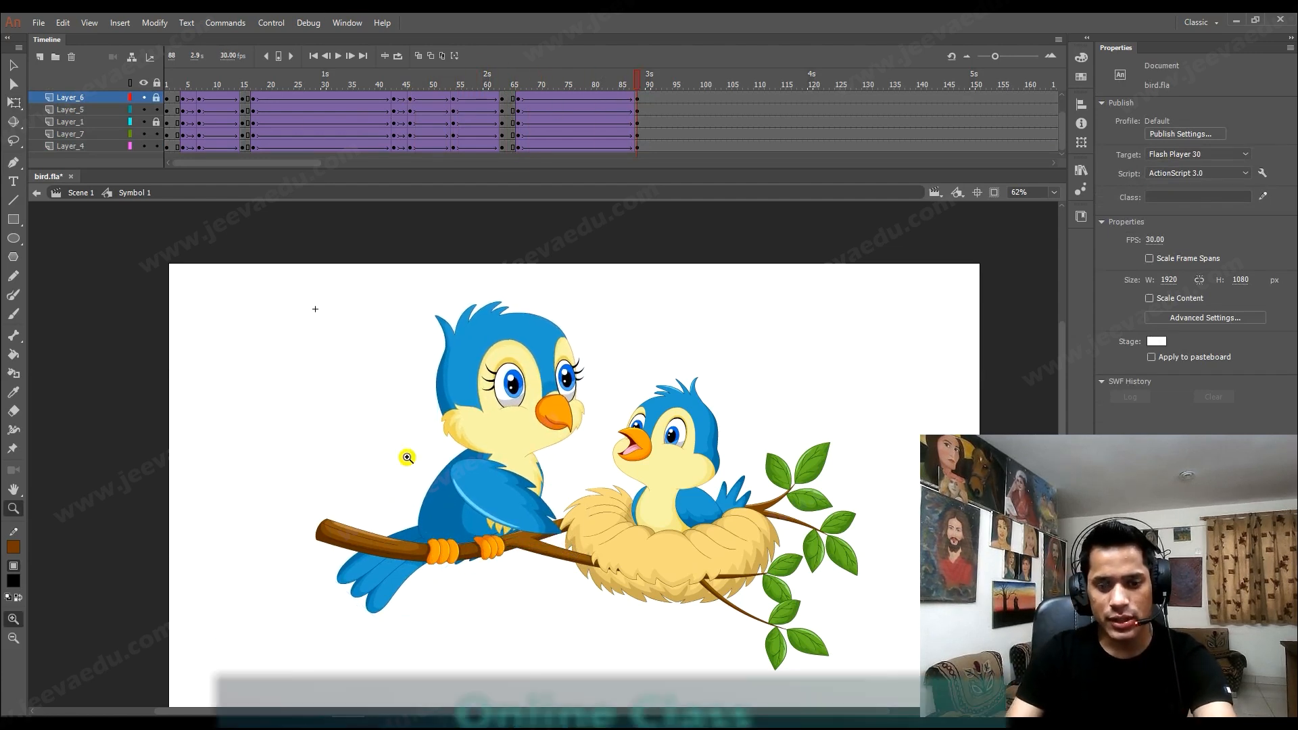
{"action": "left_click", "coordinate": [461, 552]}
{"action": "key", "text": "space"}
{"action": "left_click_drag", "start_coordinate": [558, 555], "coordinate": [501, 598]}
{"action": "key", "text": "v"}
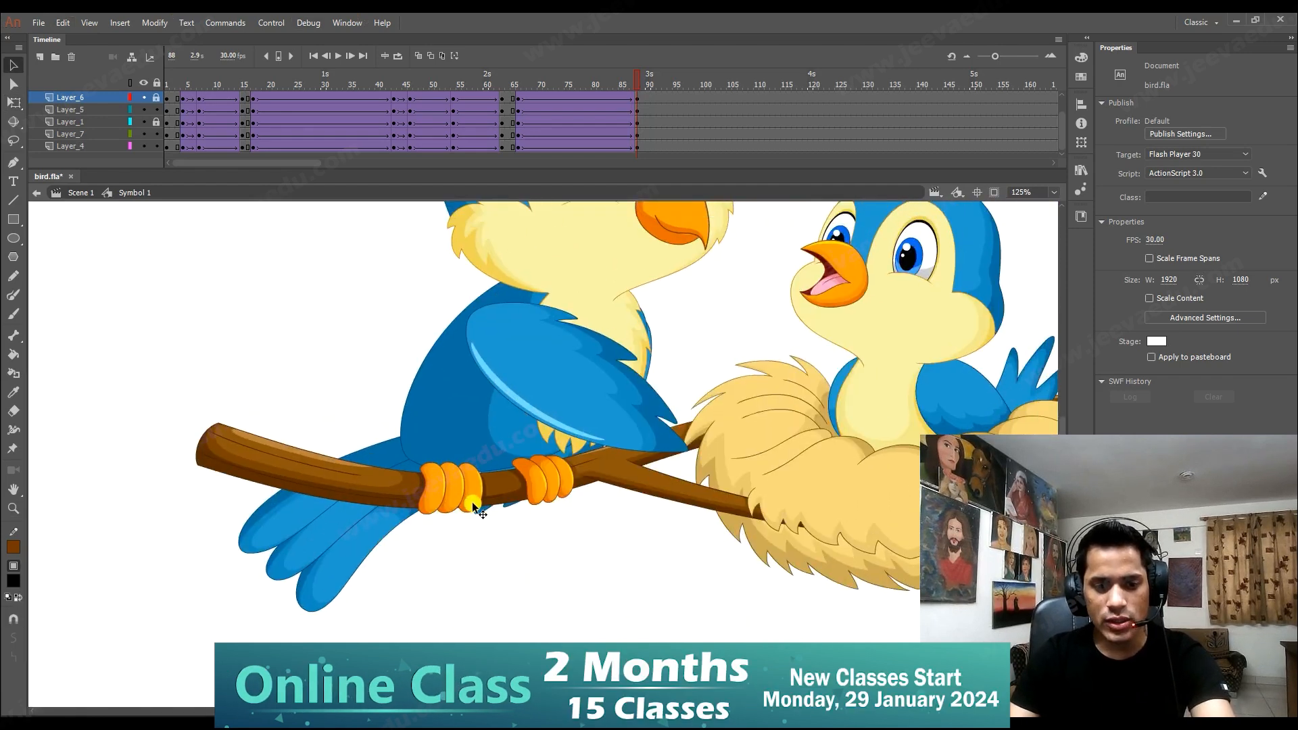
{"action": "left_click", "coordinate": [455, 534]}
{"action": "key", "text": "q"}
{"action": "left_click", "coordinate": [465, 526]}
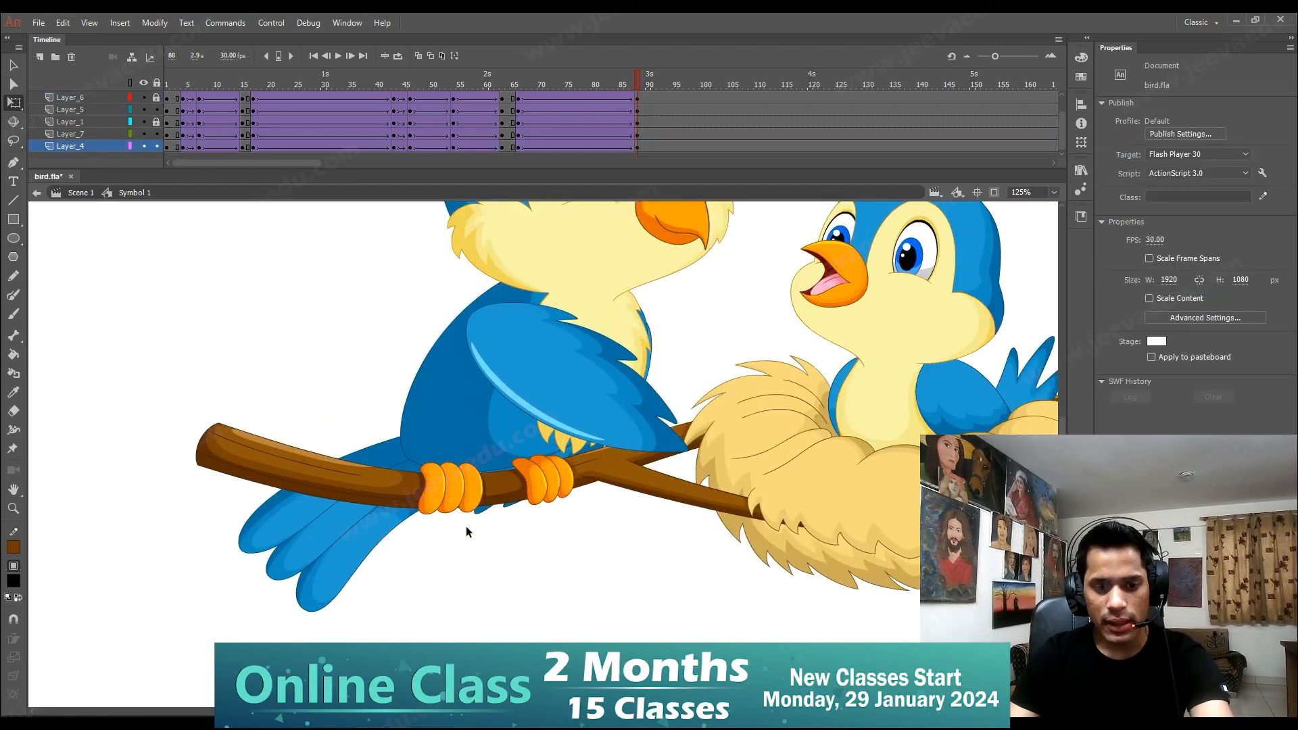
{"action": "left_click", "coordinate": [482, 517]}
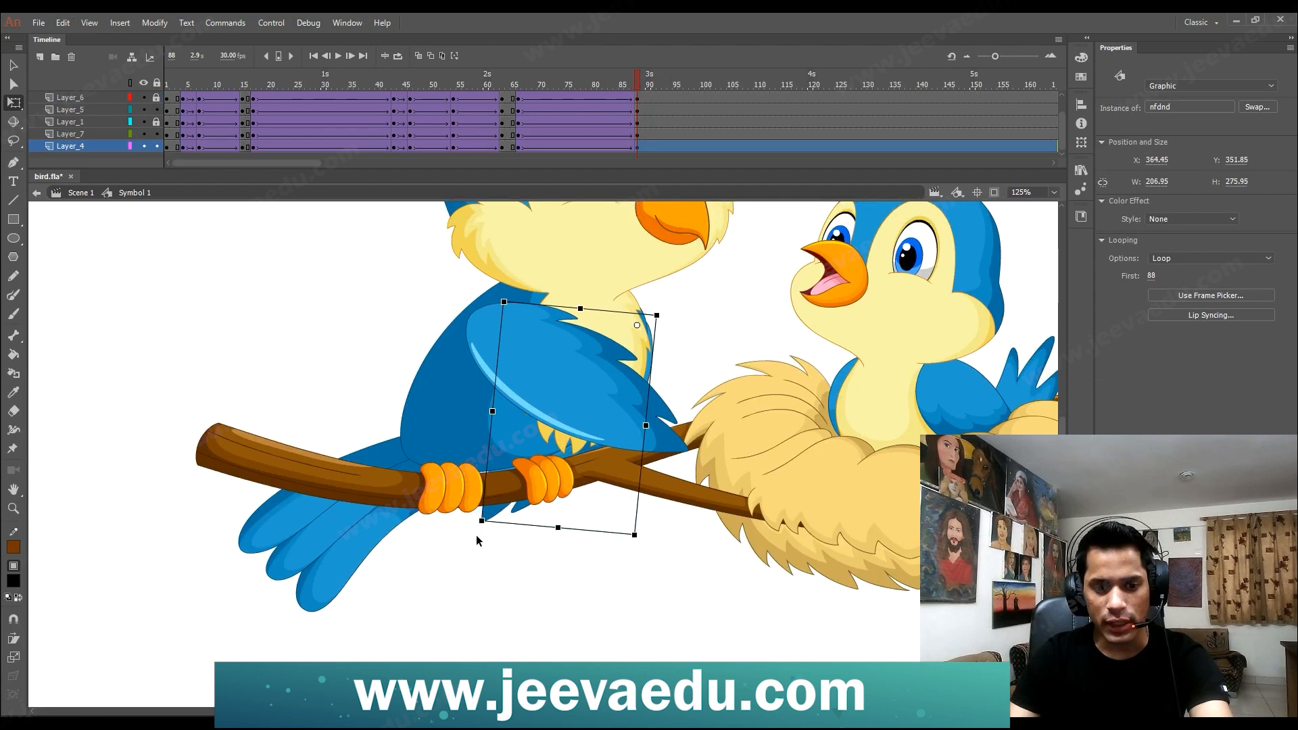
At frame 88, rotate the tail instance Symbol 21 slightly, bringing it to X 218.00, Y 438.00.
{"action": "left_click", "coordinate": [322, 527]}
{"action": "left_click_drag", "start_coordinate": [342, 657], "coordinate": [337, 645]}
{"action": "key", "text": "z"}
{"action": "left_click", "coordinate": [456, 511], "text": "alt"}
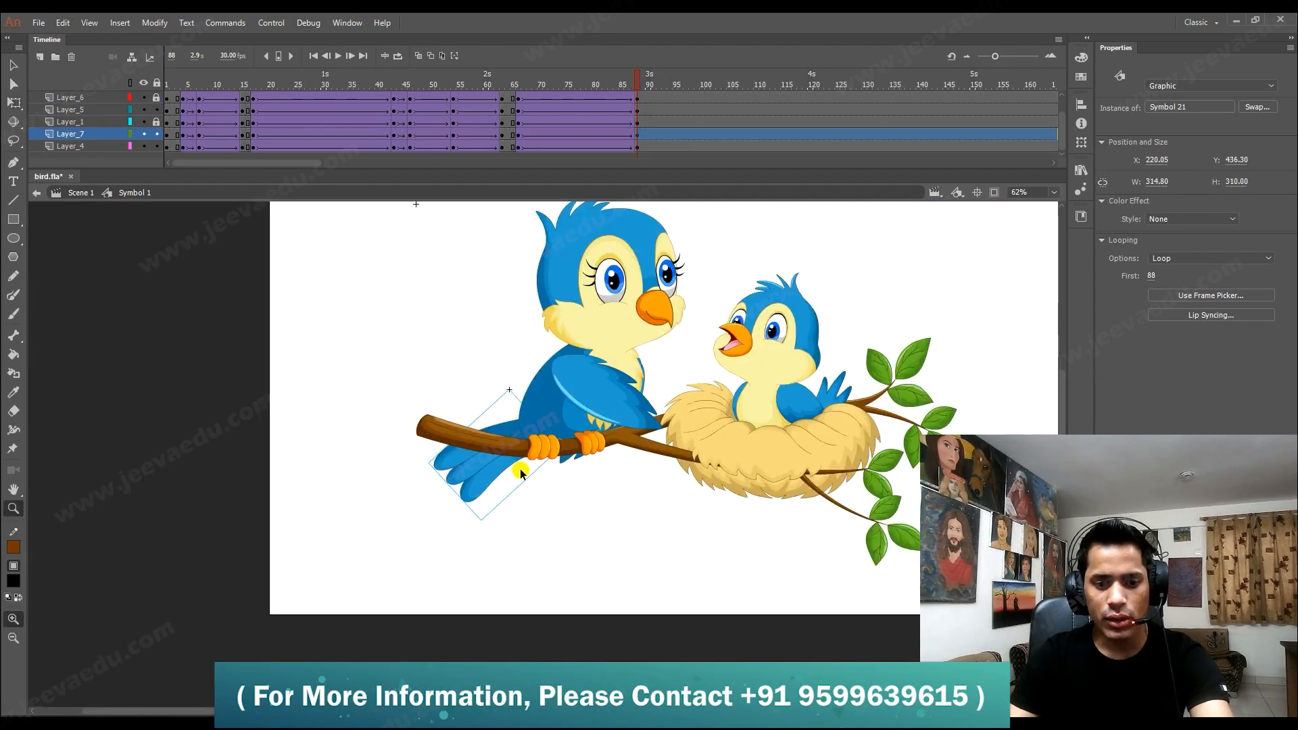
{"action": "key", "text": "q"}
{"action": "left_click_drag", "start_coordinate": [488, 530], "coordinate": [491, 532]}
{"action": "key", "text": "z"}
{"action": "left_click", "coordinate": [628, 390], "text": "alt"}
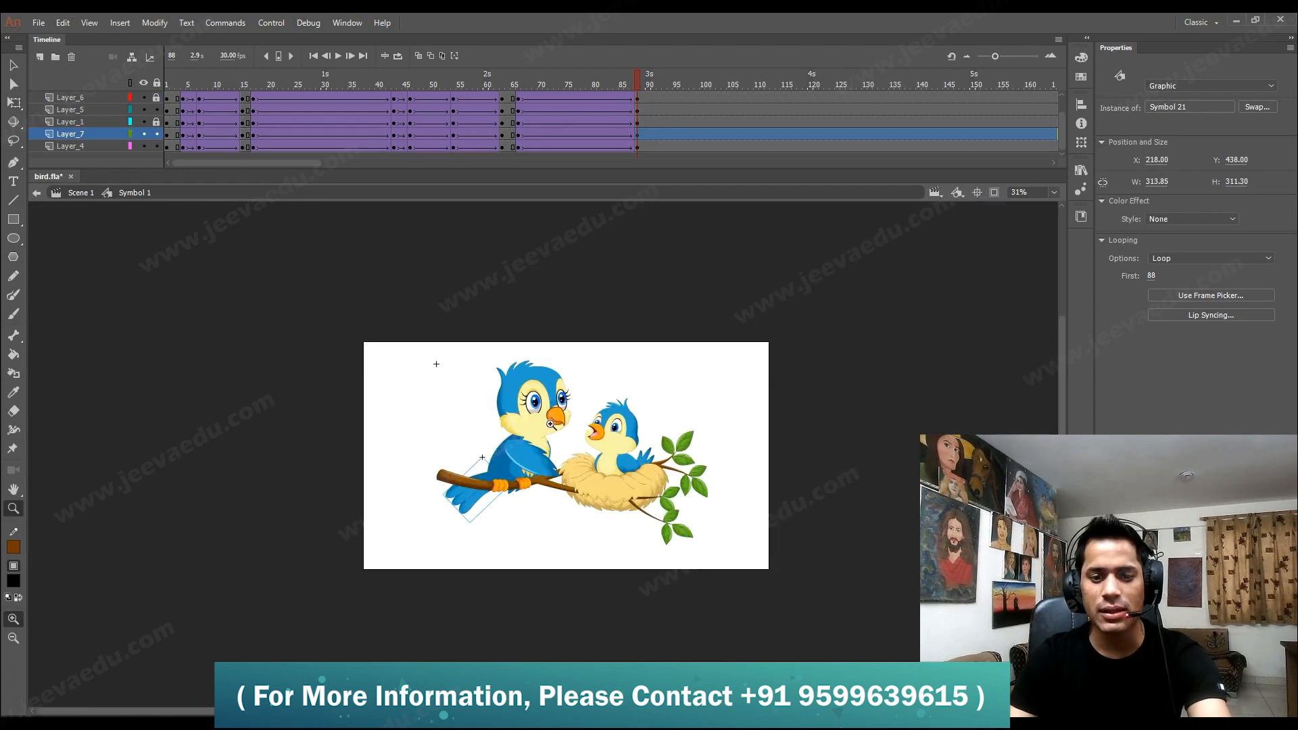
{"action": "left_click", "coordinate": [548, 423]}
{"action": "left_click_drag", "start_coordinate": [562, 472], "coordinate": [569, 458]}
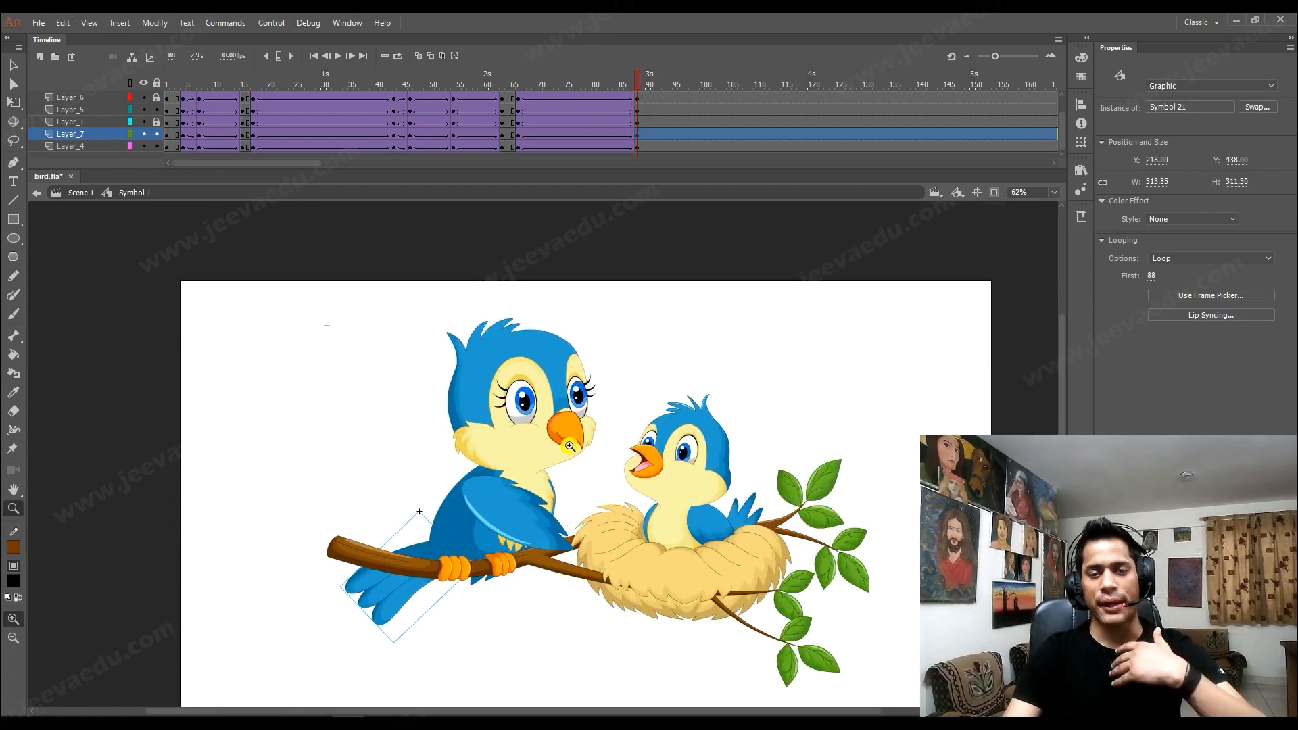
Replay Symbol 1 from frame 65, and open the near wing's Symbol 13 at frame 66.
{"action": "scroll", "coordinate": [622, 106], "scroll_direction": "up", "scroll_amount": 2}
{"action": "left_click_drag", "start_coordinate": [631, 81], "coordinate": [504, 107]}
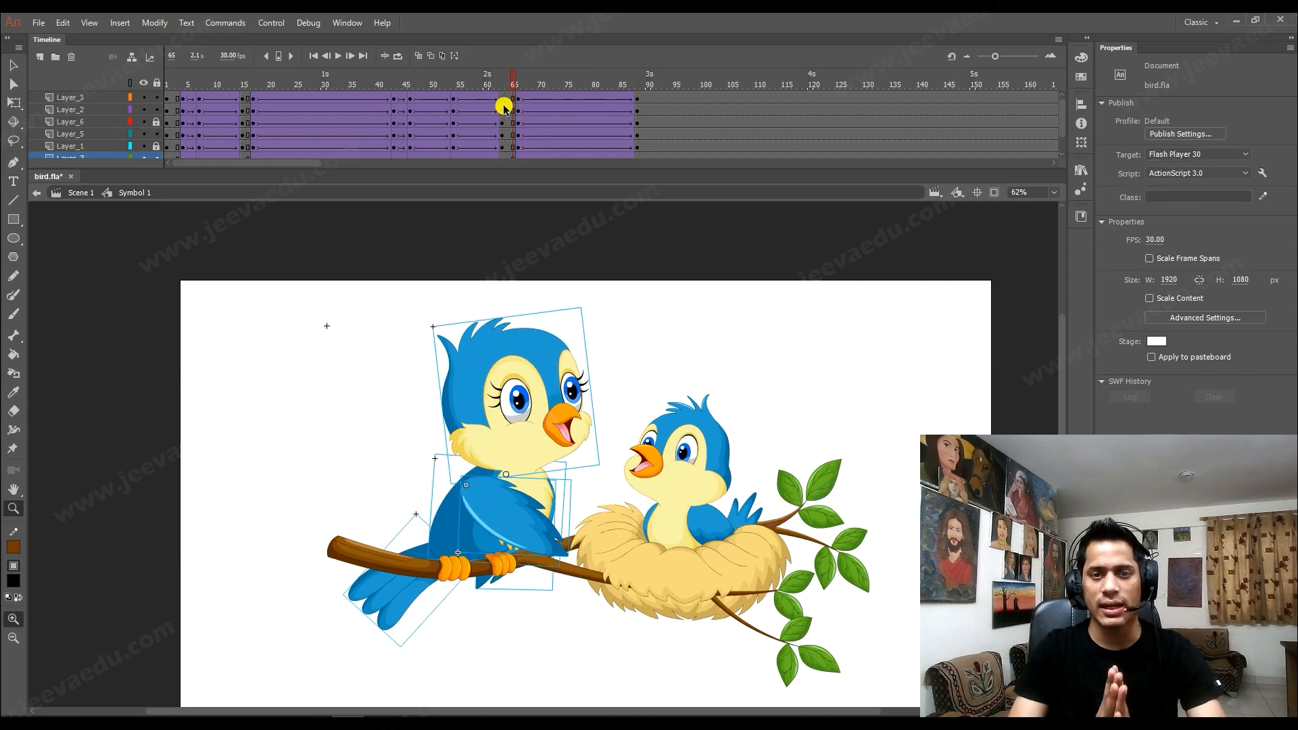
{"action": "key", "text": "Return"}
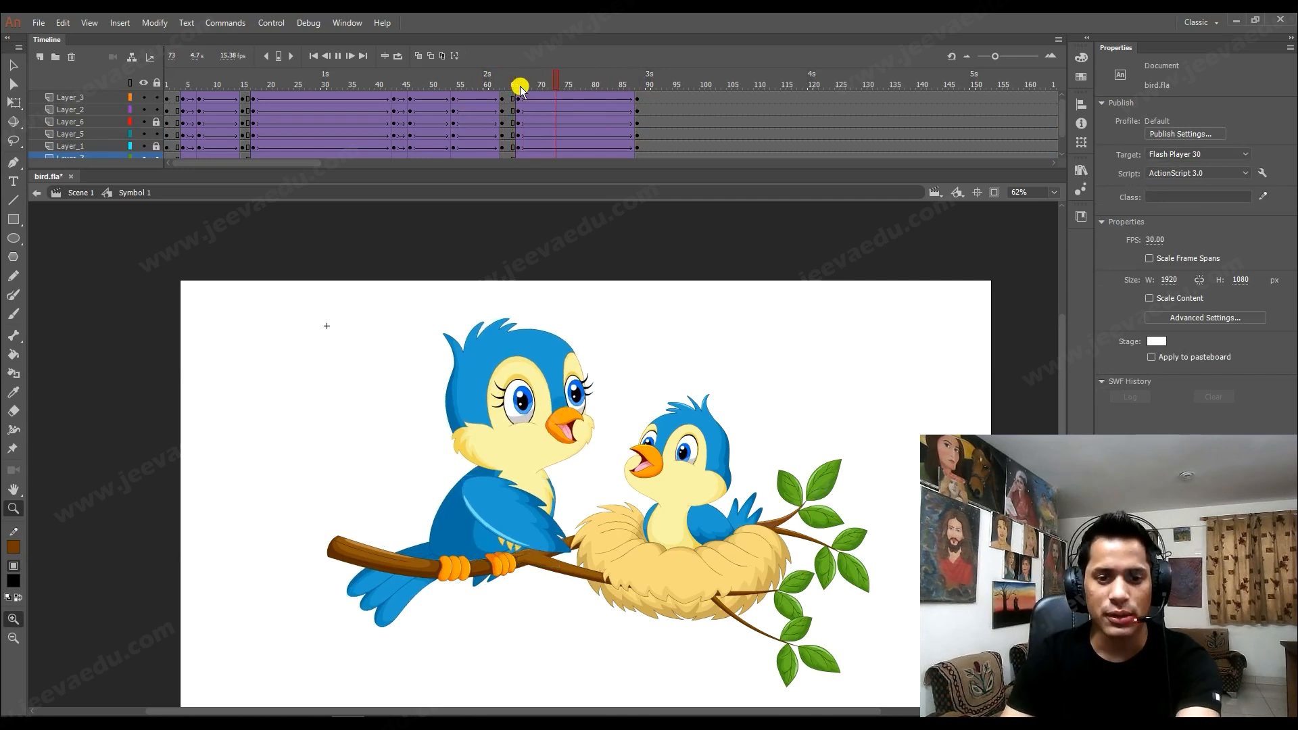
{"action": "mouse_move", "coordinate": [614, 75]}
{"action": "left_mouse_down"}
{"action": "mouse_move", "coordinate": [378, 134]}
{"action": "mouse_move", "coordinate": [527, 110]}
{"action": "mouse_move", "coordinate": [520, 87]}
{"action": "left_mouse_up"}
{"action": "key", "text": "v"}
{"action": "left_click", "coordinate": [502, 511]}
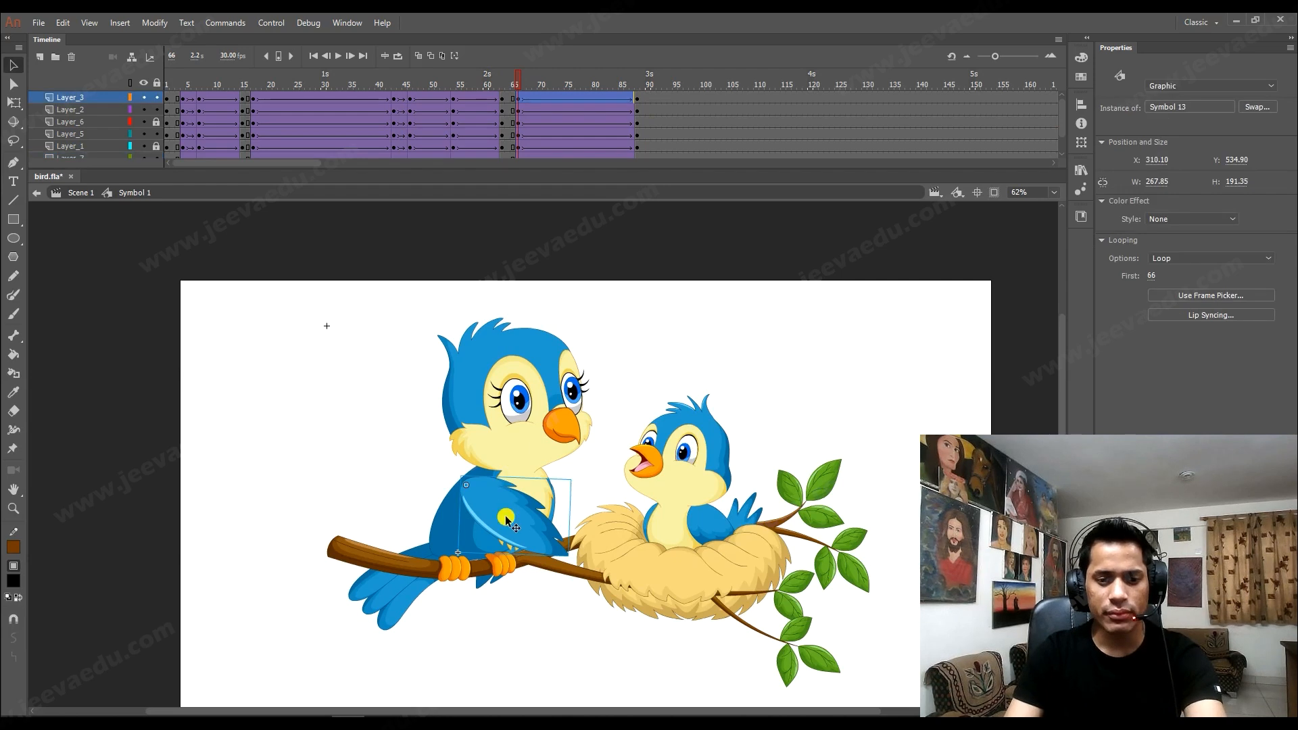
{"action": "double_click", "coordinate": [504, 514]}
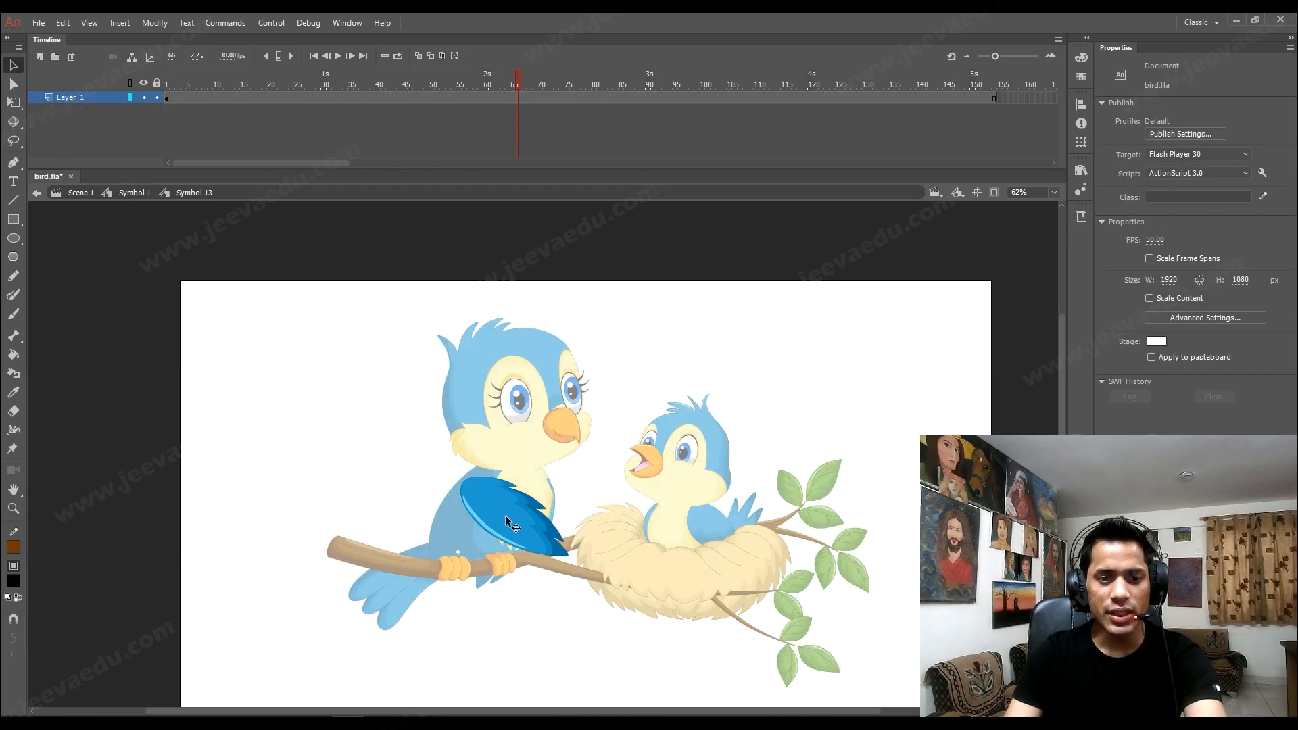
{"action": "left_click", "coordinate": [518, 97]}
{"action": "key", "text": "F6"}
{"action": "left_click", "coordinate": [544, 98]}
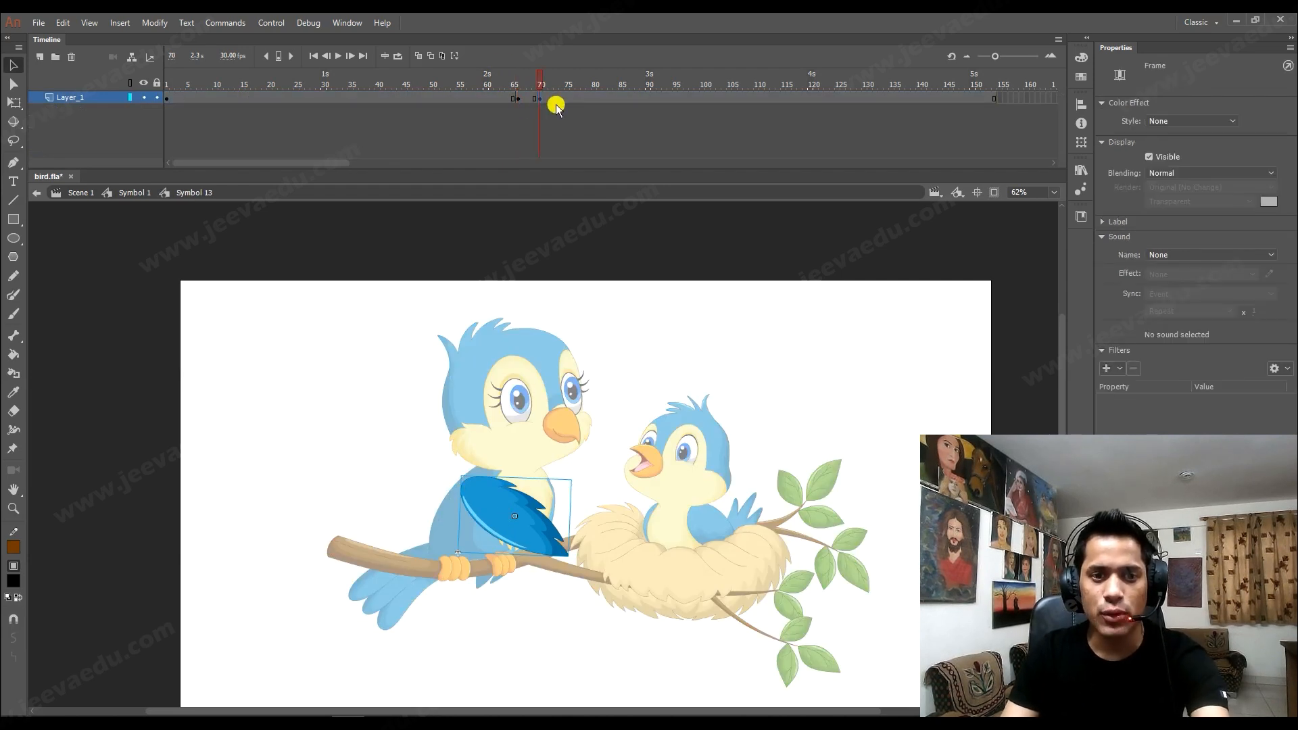
{"action": "left_click", "coordinate": [561, 99]}
{"action": "key", "text": "F6"}
{"action": "left_click_drag", "start_coordinate": [530, 99], "coordinate": [544, 100]}
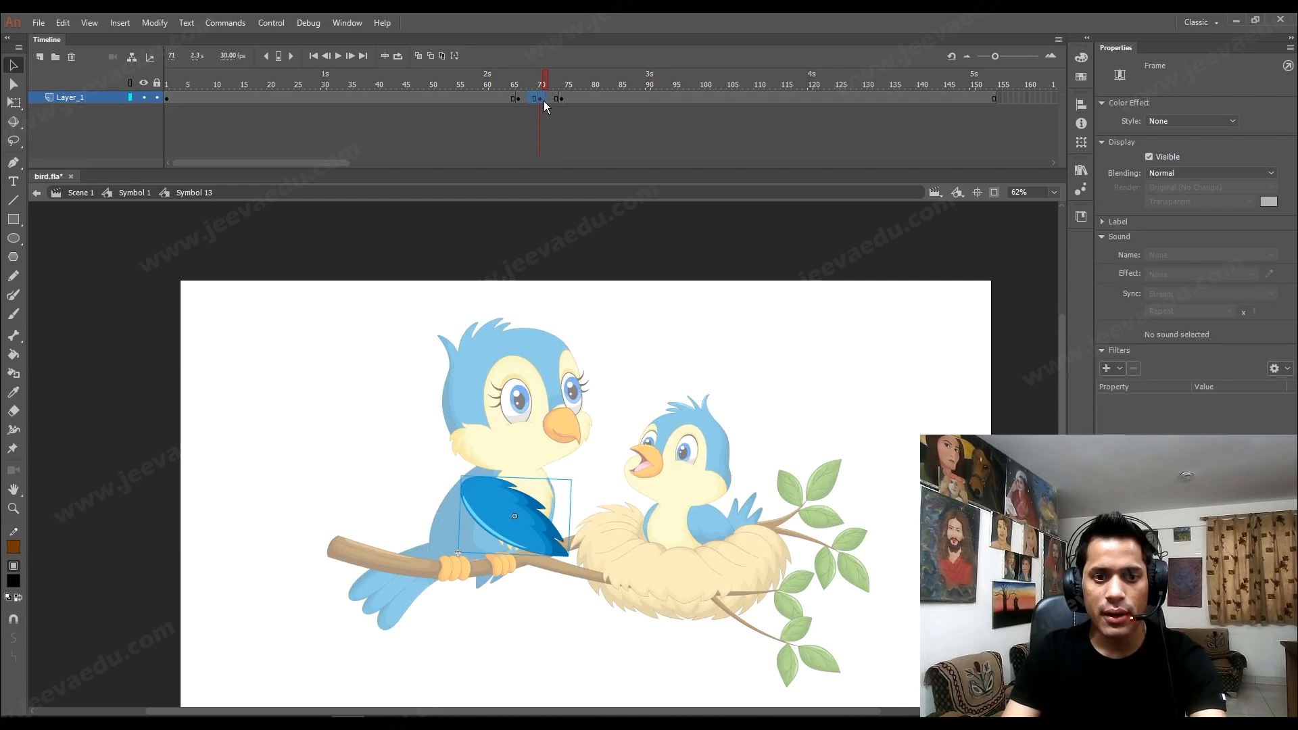
{"action": "right_click", "coordinate": [540, 99]}
{"action": "left_click", "coordinate": [581, 135]}
{"action": "left_click", "coordinate": [528, 100]}
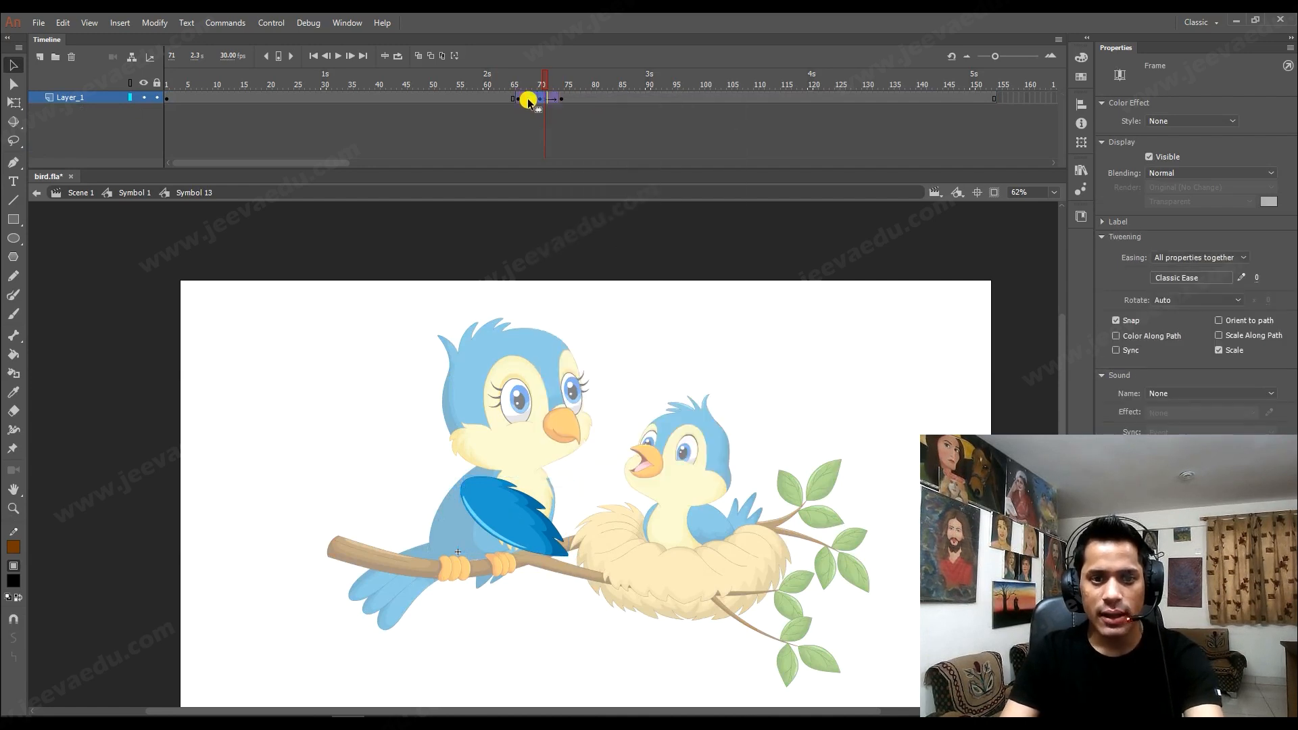
{"action": "left_click", "coordinate": [541, 100]}
{"action": "key", "text": "F6"}
{"action": "key", "text": "z"}
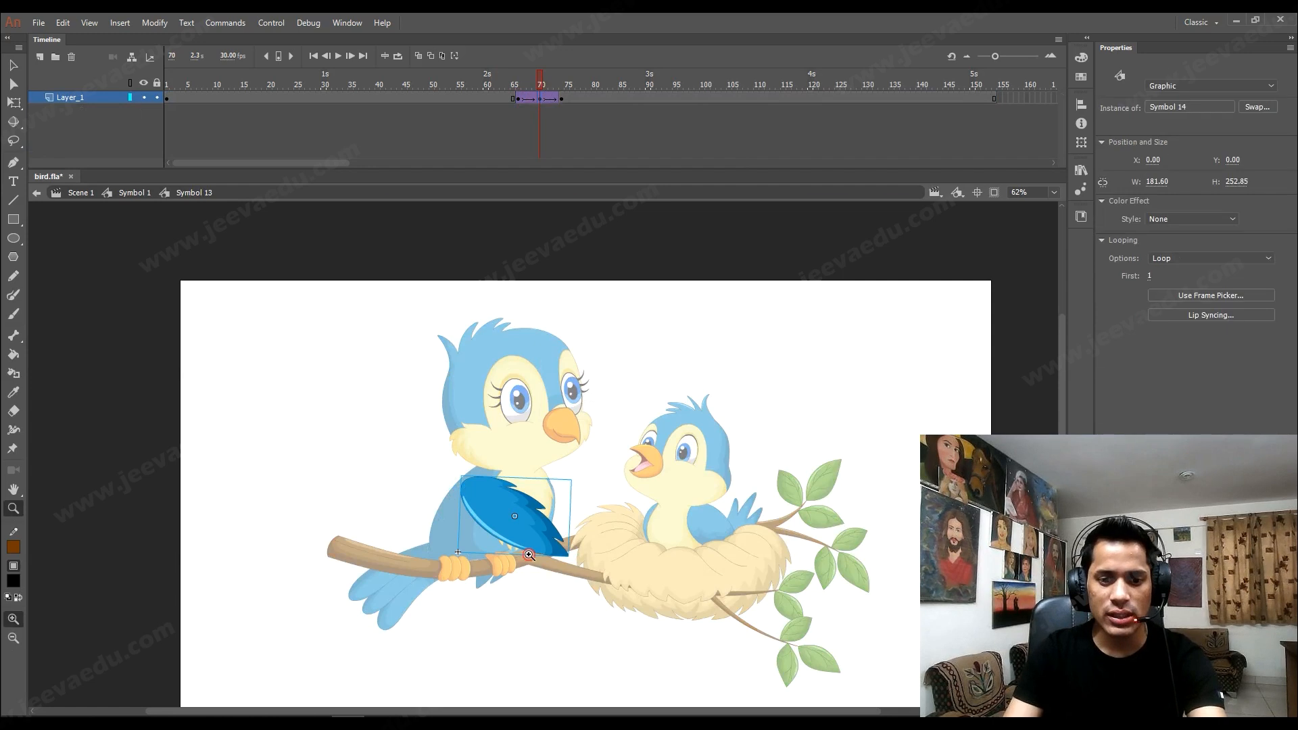
{"action": "left_click", "coordinate": [527, 552]}
{"action": "key", "text": "q"}
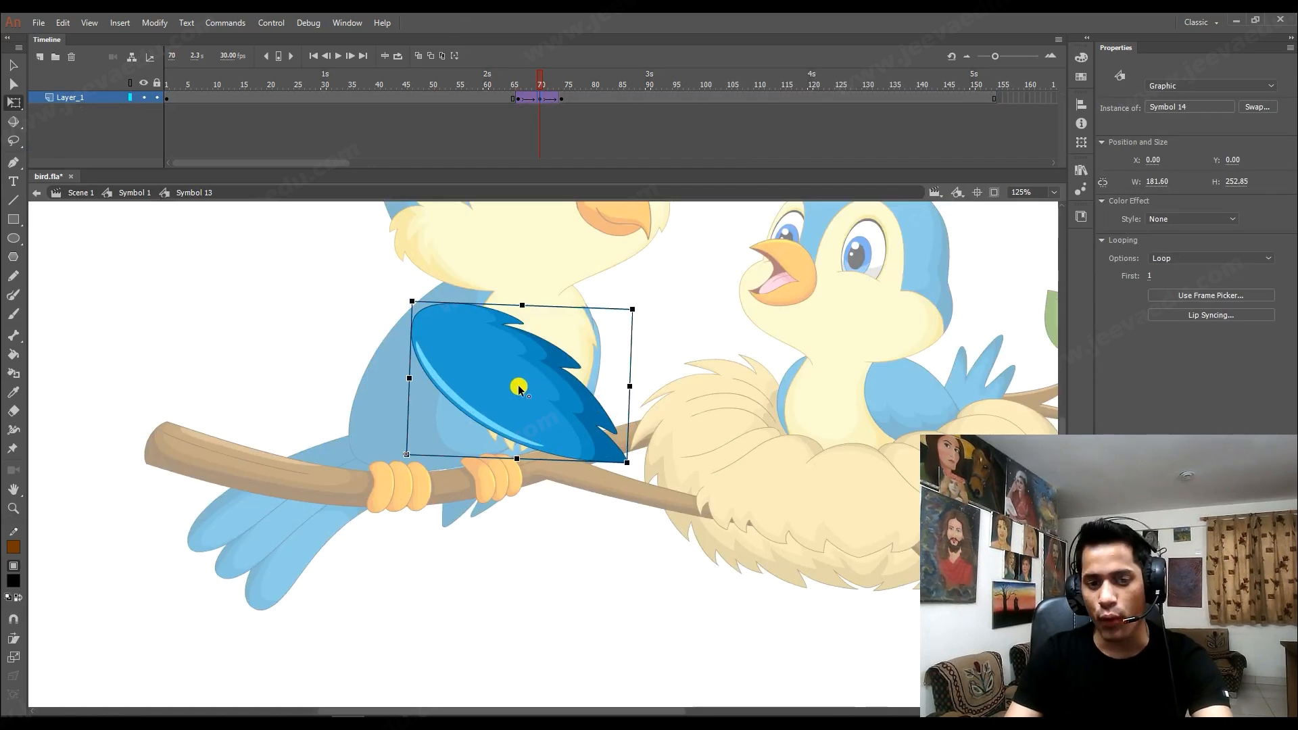
{"action": "left_click_drag", "start_coordinate": [516, 100], "coordinate": [576, 99]}
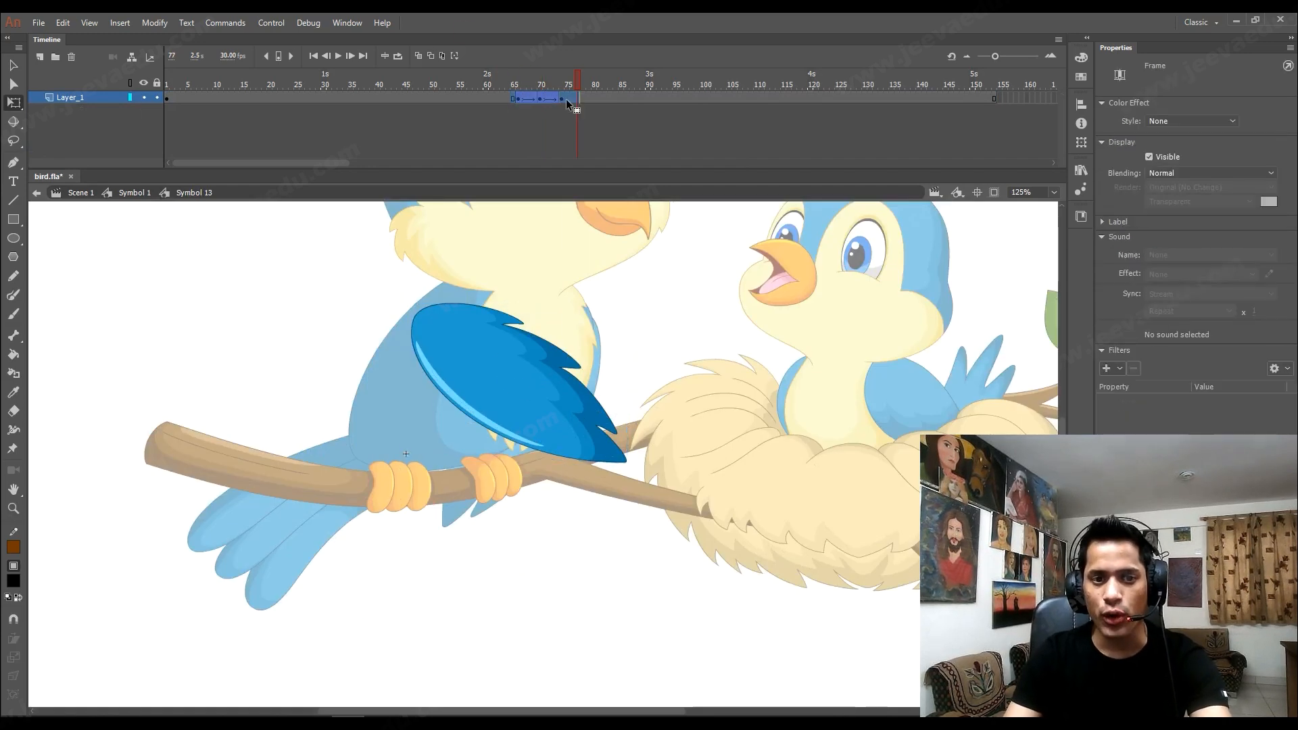
{"action": "right_click", "coordinate": [567, 100]}
{"action": "left_click", "coordinate": [600, 241]}
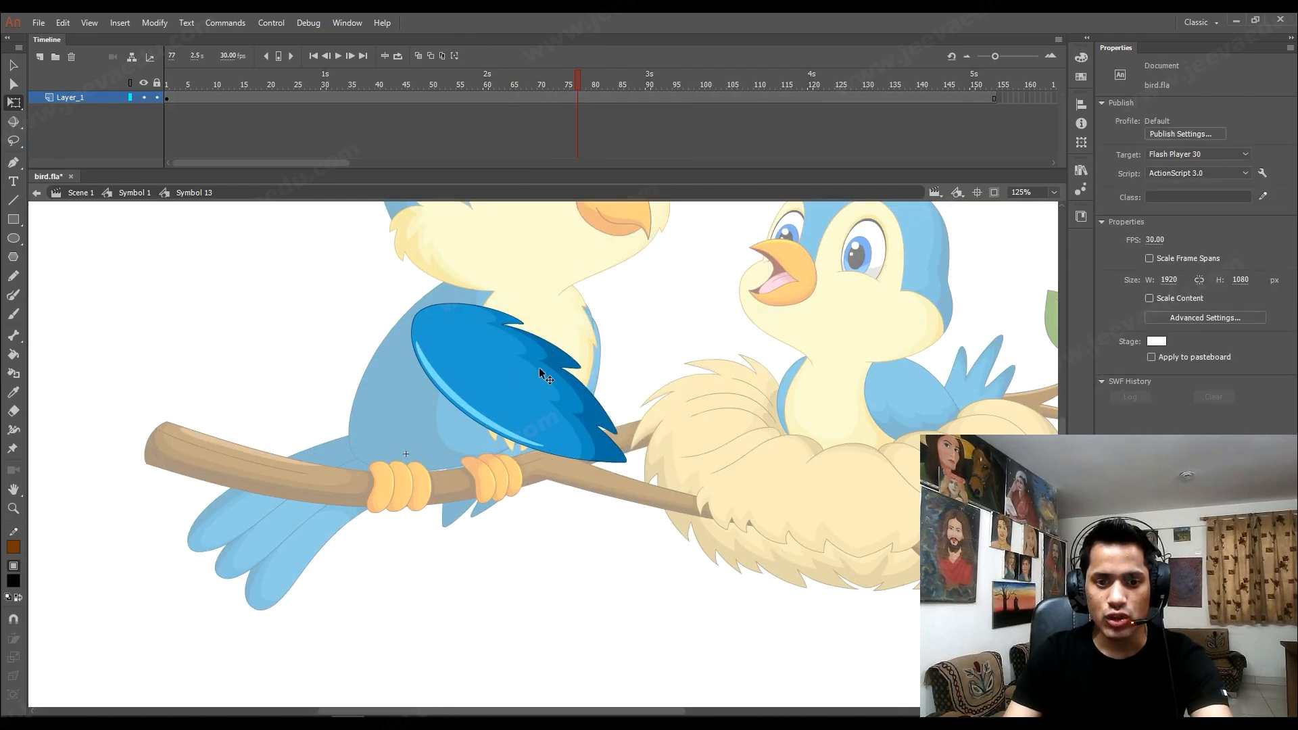
Move the wing's transformation point to its shoulder, and reopen Symbol 13 from frame 66 of Symbol 1.
{"action": "left_click", "coordinate": [504, 378]}
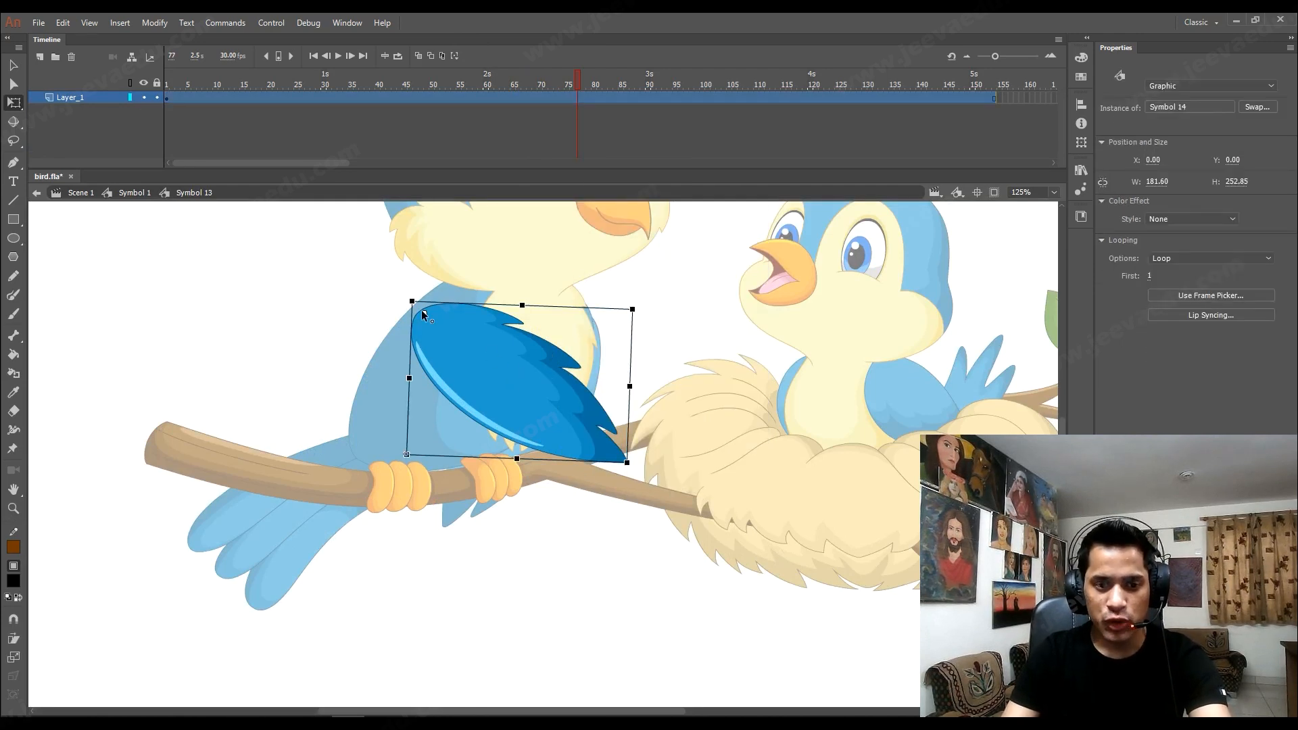
{"action": "double_click", "coordinate": [325, 312]}
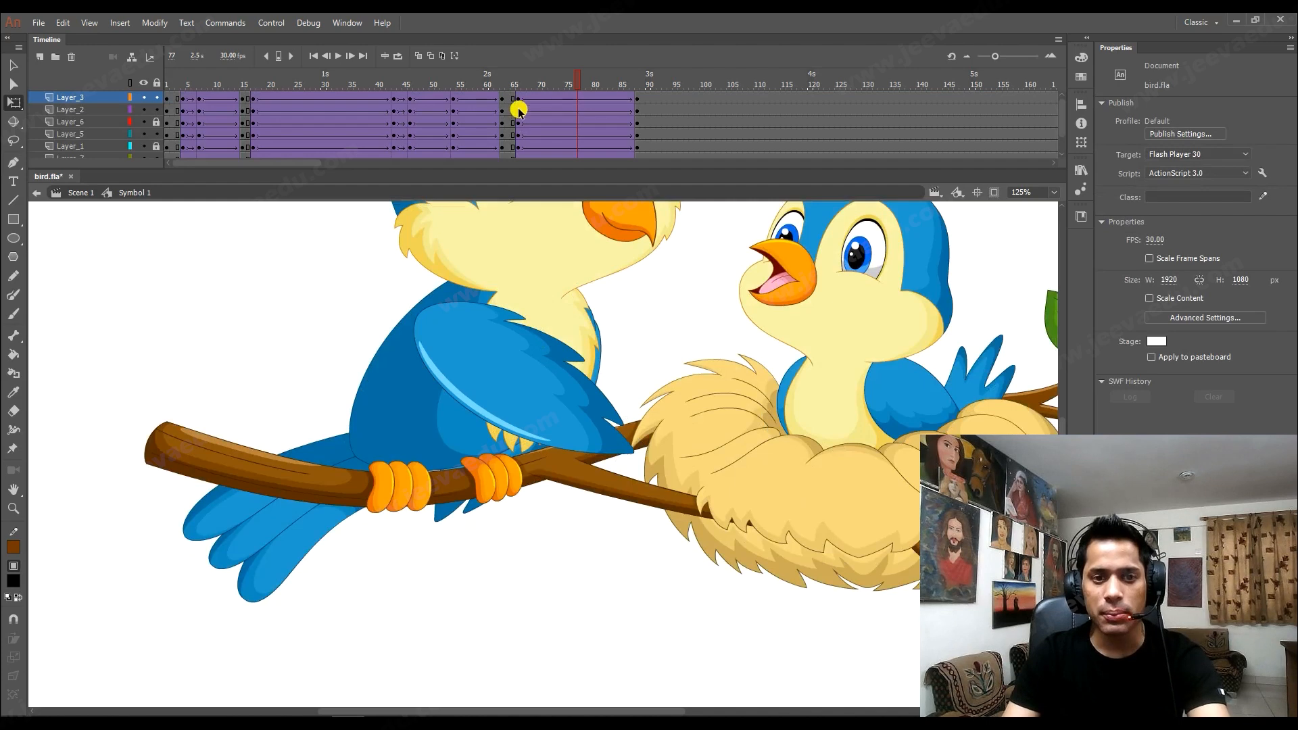
{"action": "left_click", "coordinate": [518, 101]}
{"action": "double_click", "coordinate": [533, 389]}
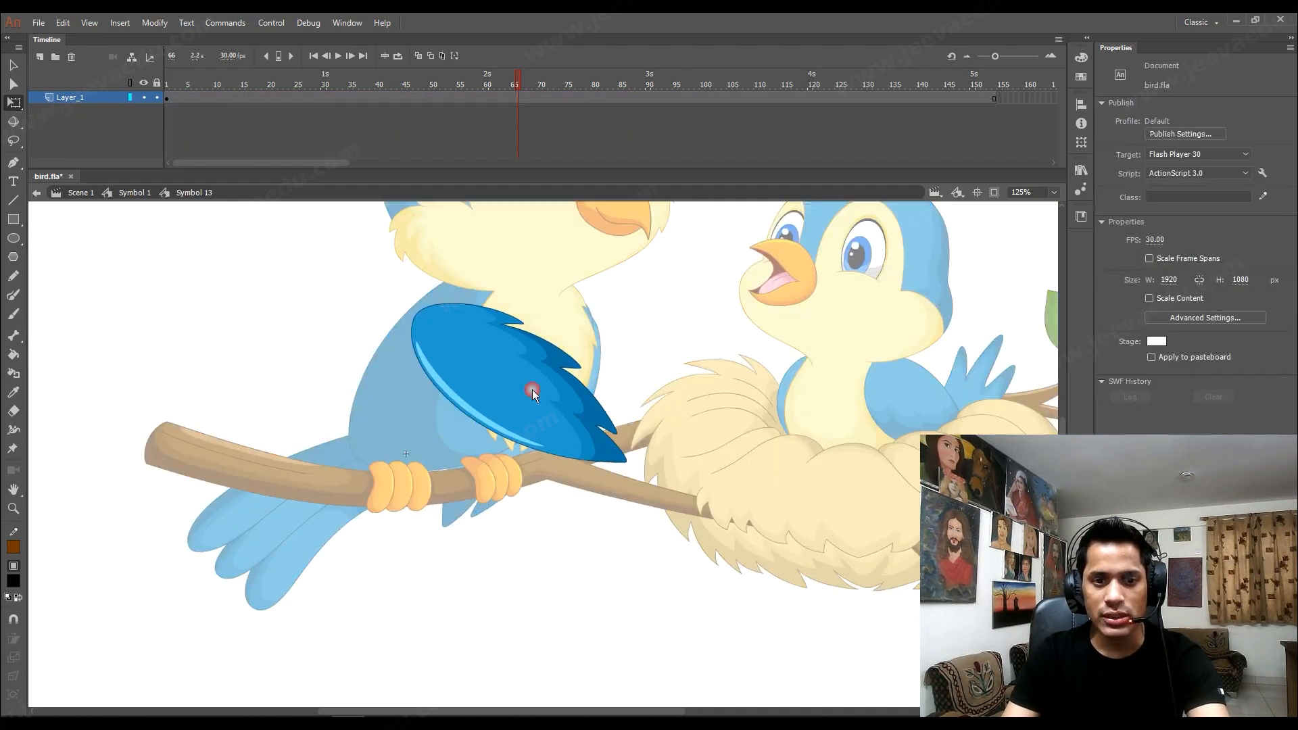
Insert keyframes at frames 66, 70 and 74 on the wing layer of Symbol 13.
{"action": "left_click", "coordinate": [525, 98]}
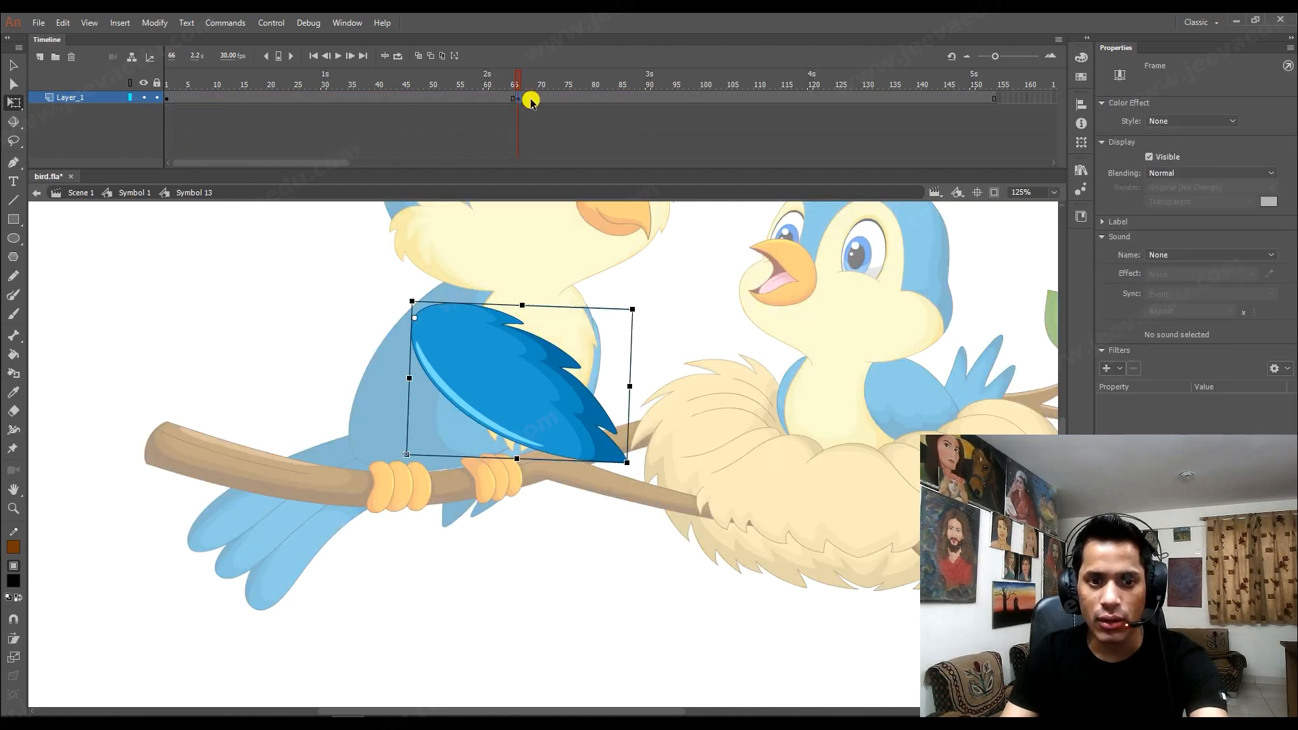
{"action": "left_click", "coordinate": [537, 100]}
{"action": "left_click", "coordinate": [553, 100]}
{"action": "key", "text": "F6"}
{"action": "key", "text": "ctrl+z"}
{"action": "key", "text": "ctrl+z"}
{"action": "key", "text": "ctrl+z"}
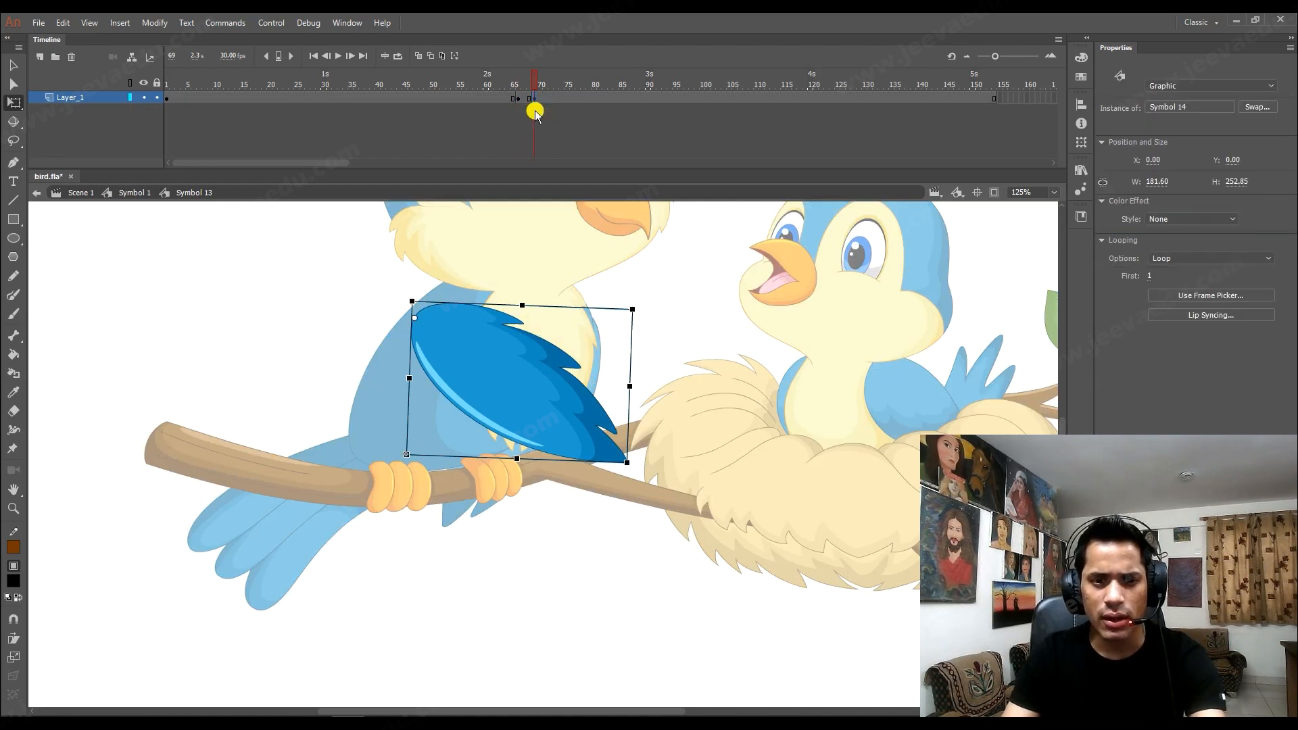
{"action": "left_click", "coordinate": [539, 100]}
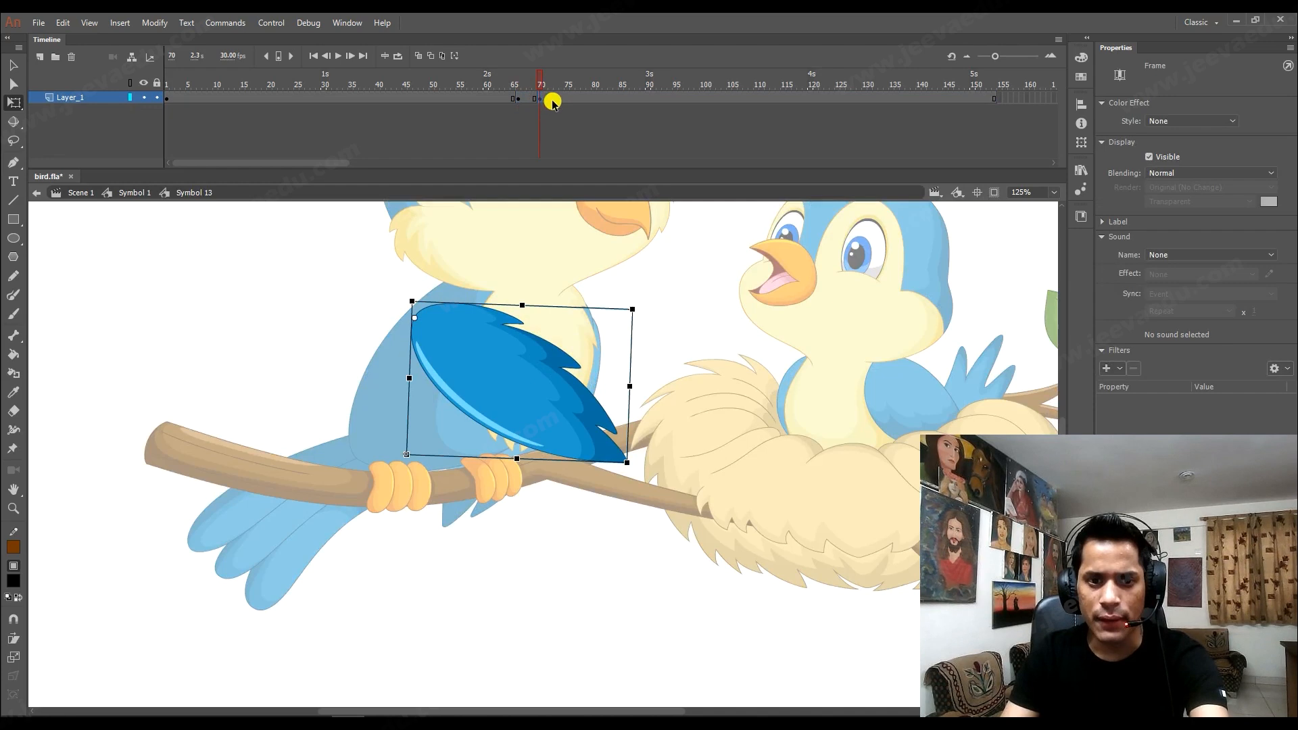
{"action": "left_click", "coordinate": [560, 99]}
{"action": "key", "text": "F6"}
Create classic tweens between the wing keyframes, and rotate the wing slightly counterclockwise about its shoulder at frame 70.
{"action": "right_click", "coordinate": [540, 100]}
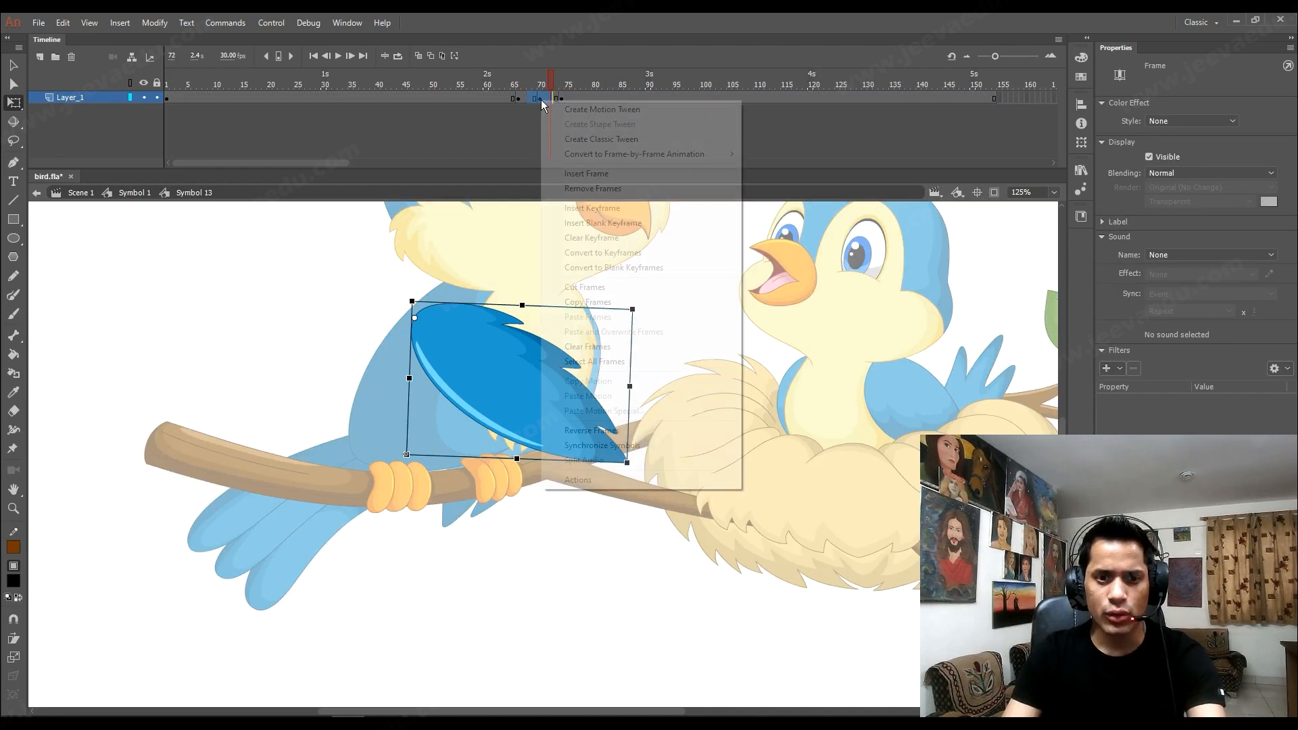
{"action": "left_click", "coordinate": [571, 137]}
{"action": "left_click", "coordinate": [540, 99]}
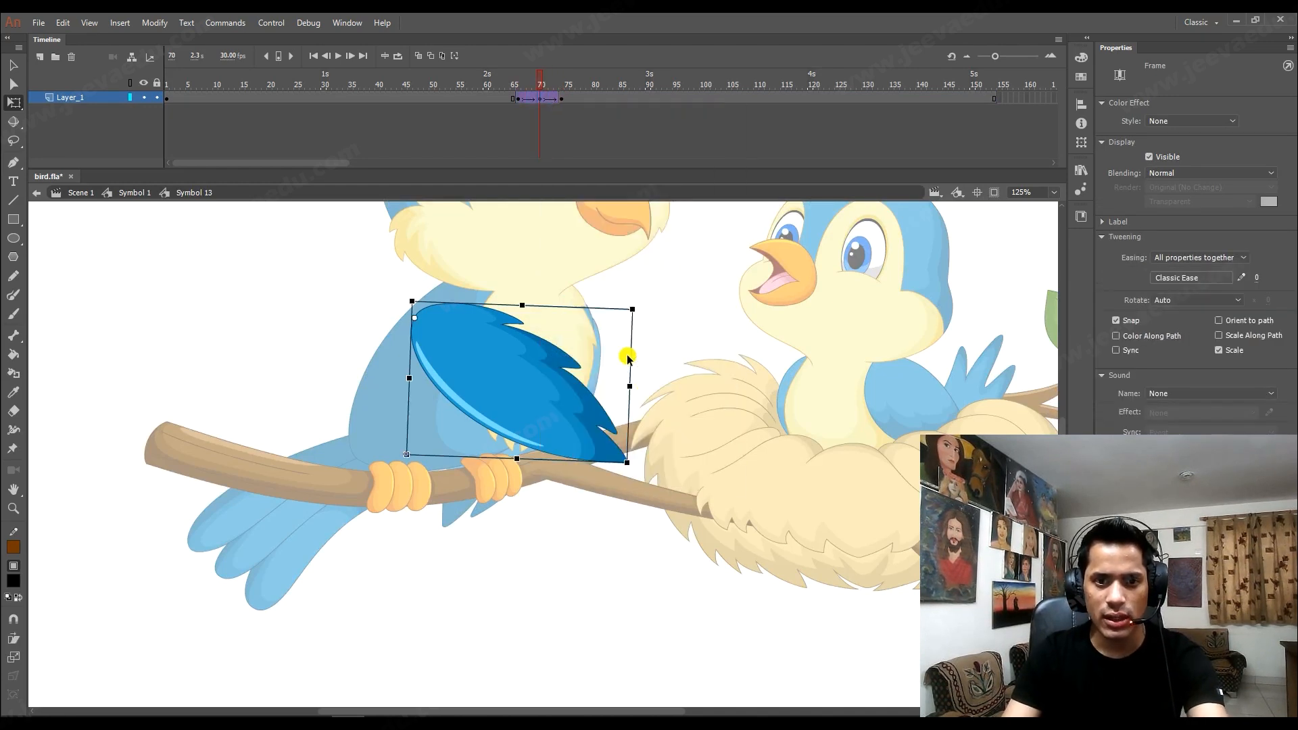
{"action": "left_click_drag", "start_coordinate": [636, 465], "coordinate": [638, 452]}
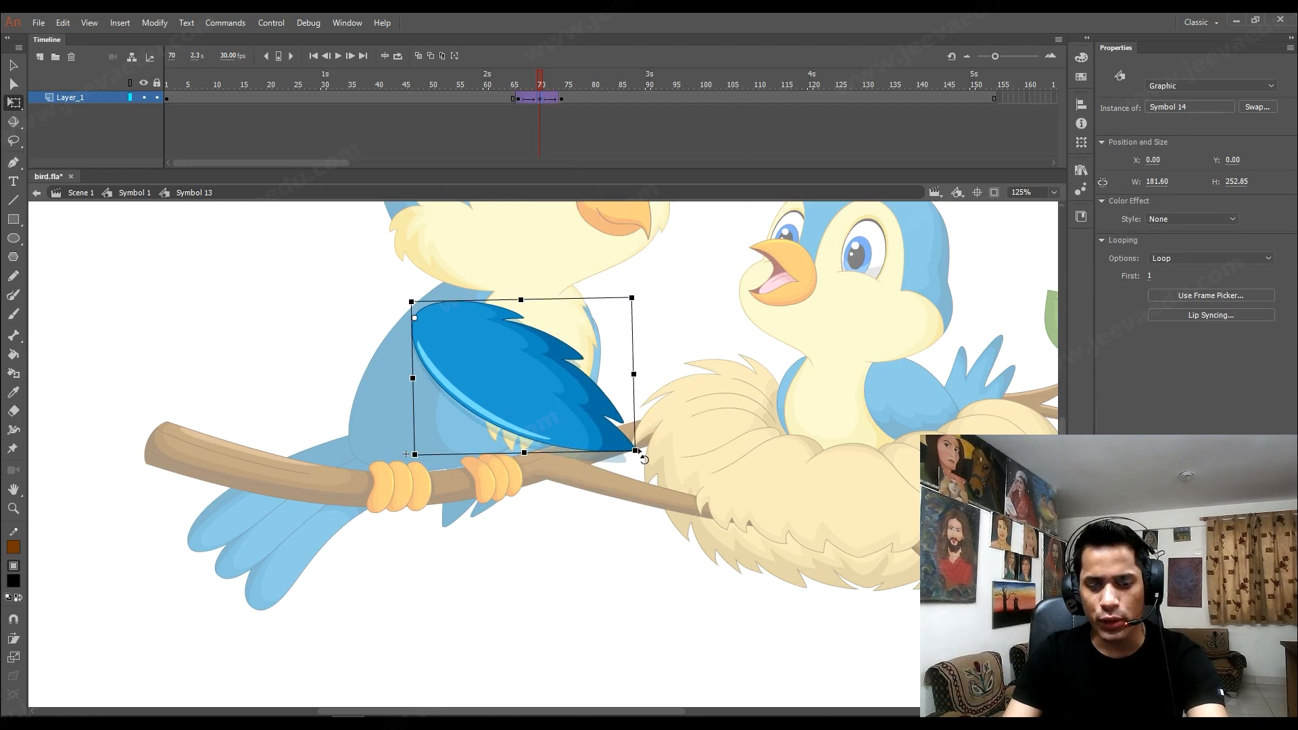
Repeat the tweened wing flap with keyframes every four frames through frame 98, and play it back.
{"action": "left_click_drag", "start_coordinate": [536, 82], "coordinate": [618, 99]}
{"action": "key", "text": "Return"}
{"action": "left_click", "coordinate": [620, 99]}
{"action": "left_click_drag", "start_coordinate": [665, 98], "coordinate": [665, 98]}
{"action": "left_click", "coordinate": [493, 101]}
{"action": "key", "text": "Return"}
{"action": "left_click", "coordinate": [489, 101]}
{"action": "key", "text": "Return"}
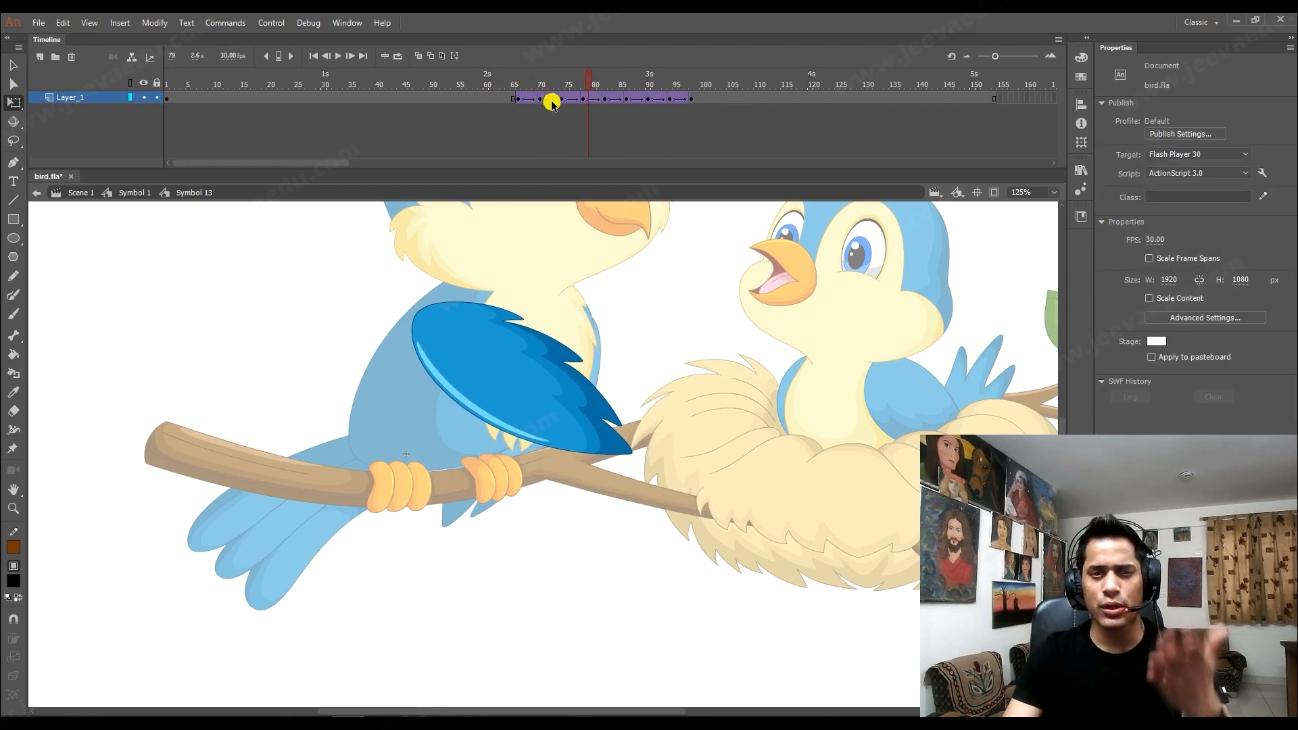
Return to Symbol 1 and play back the wing flap together with the rest of the bird.
{"action": "left_click", "coordinate": [150, 195]}
{"action": "left_click_drag", "start_coordinate": [590, 80], "coordinate": [510, 90]}
{"action": "key", "text": "Return"}
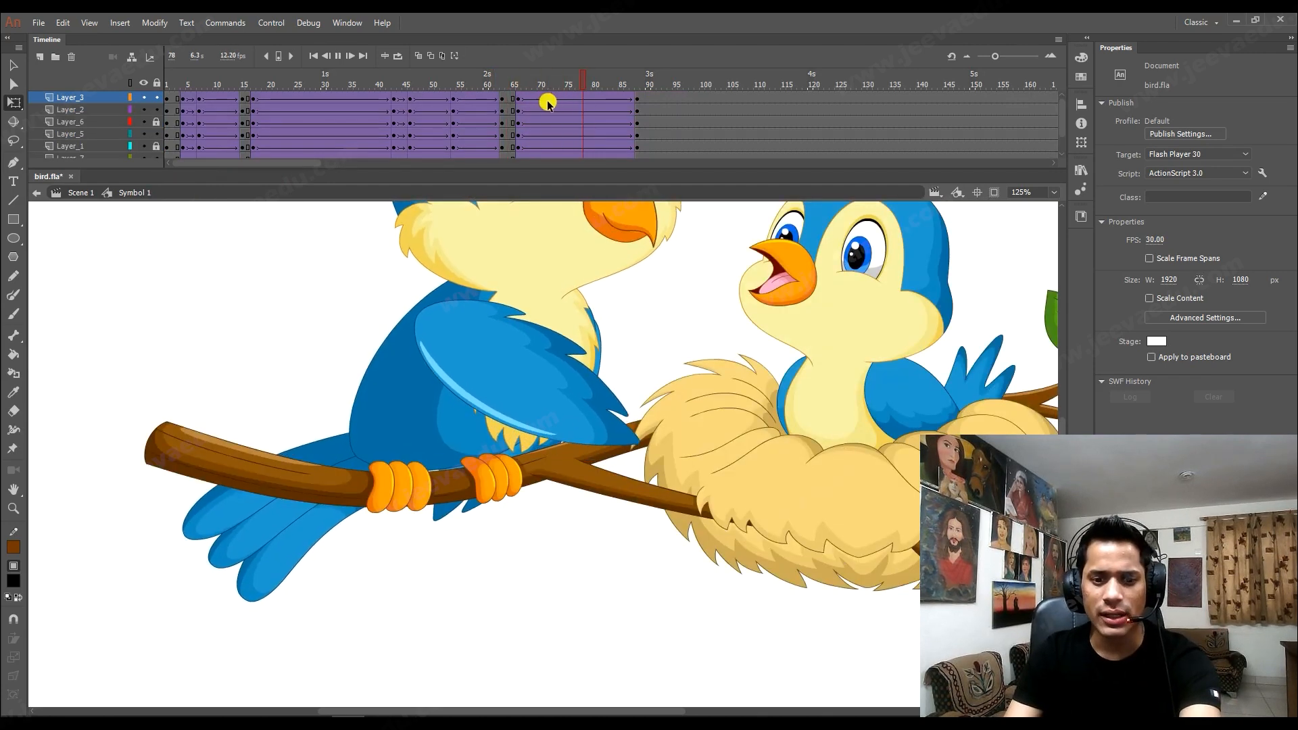
Show the whole scene and play back the bird's animation through its last keyframe.
{"action": "left_click_drag", "start_coordinate": [632, 82], "coordinate": [639, 126]}
{"action": "key", "text": "z"}
{"action": "left_click", "coordinate": [562, 355], "text": "alt"}
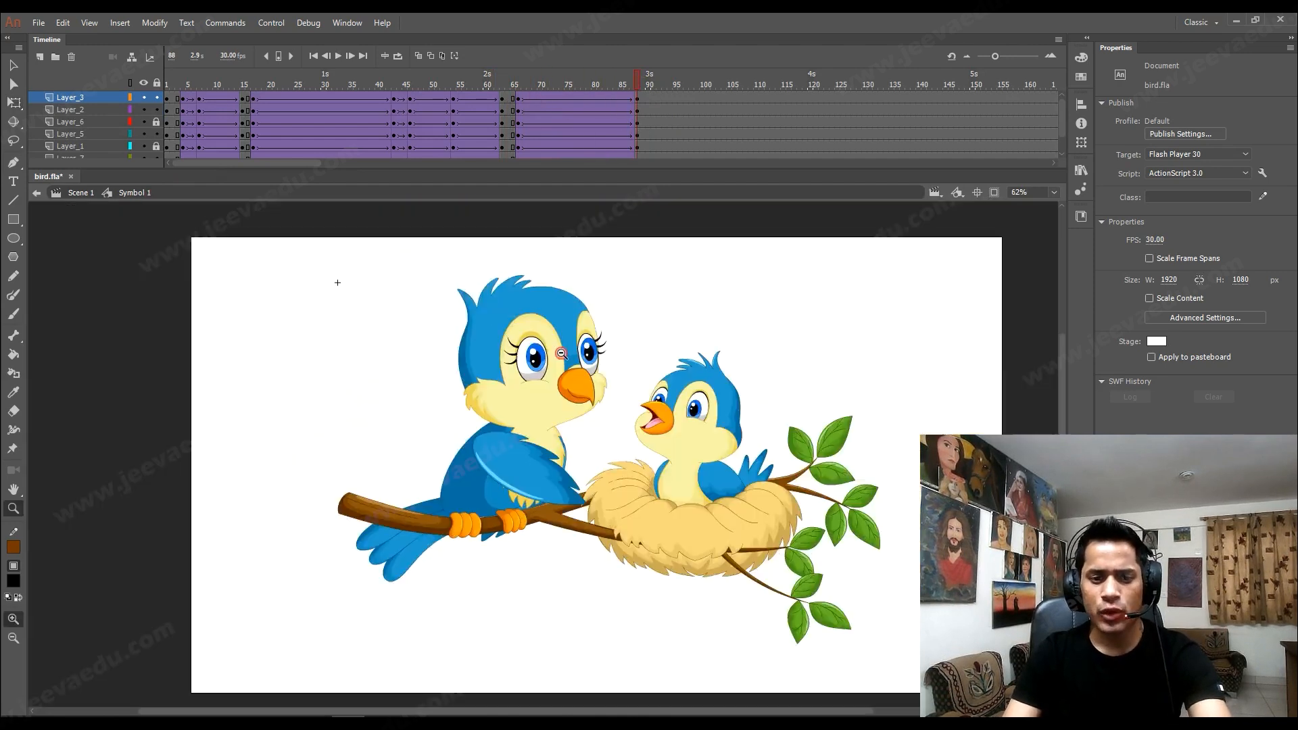
{"action": "left_click_drag", "start_coordinate": [582, 489], "coordinate": [576, 460]}
{"action": "left_click", "coordinate": [568, 463], "text": "alt"}
{"action": "left_click", "coordinate": [426, 108]}
{"action": "key", "text": "Return"}
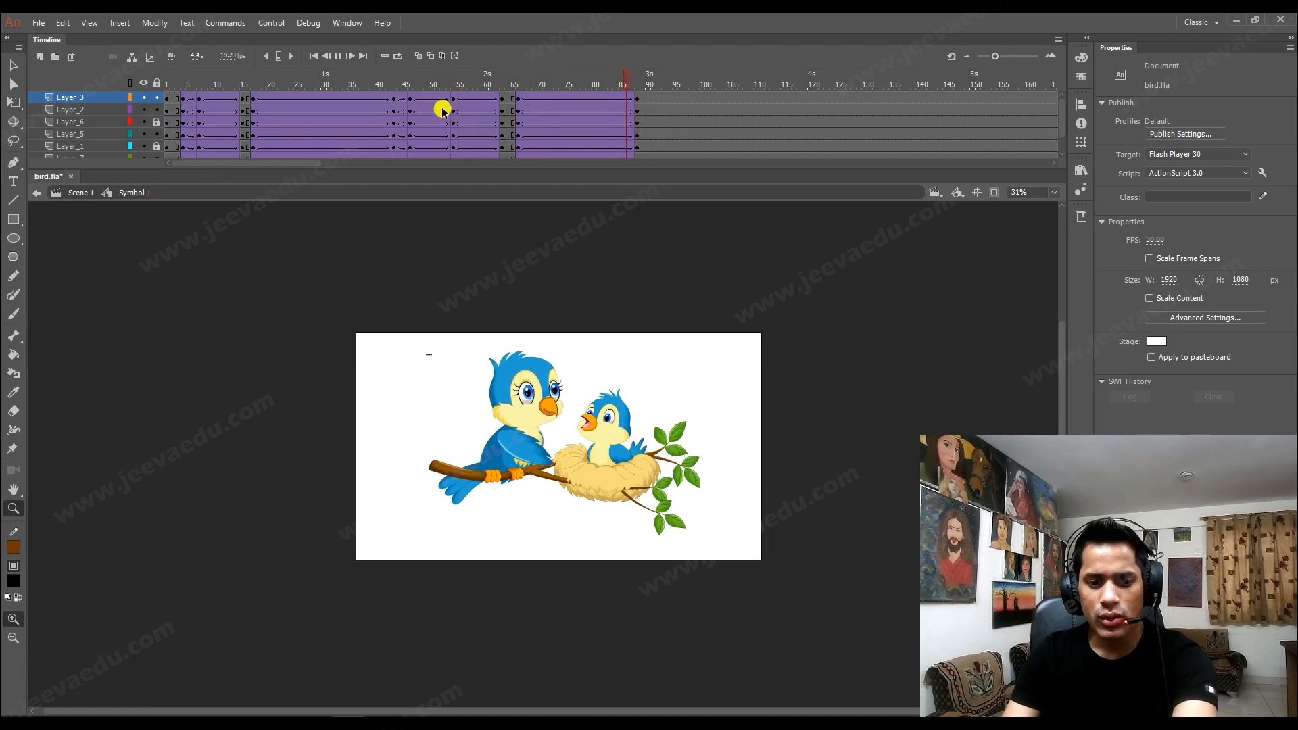
Insert keyframes at frames 90, 93 and 101 on all layers of Symbol 1.
{"action": "left_click_drag", "start_coordinate": [662, 86], "coordinate": [649, 180]}
{"action": "left_click", "coordinate": [647, 119]}
{"action": "key", "text": "F6"}
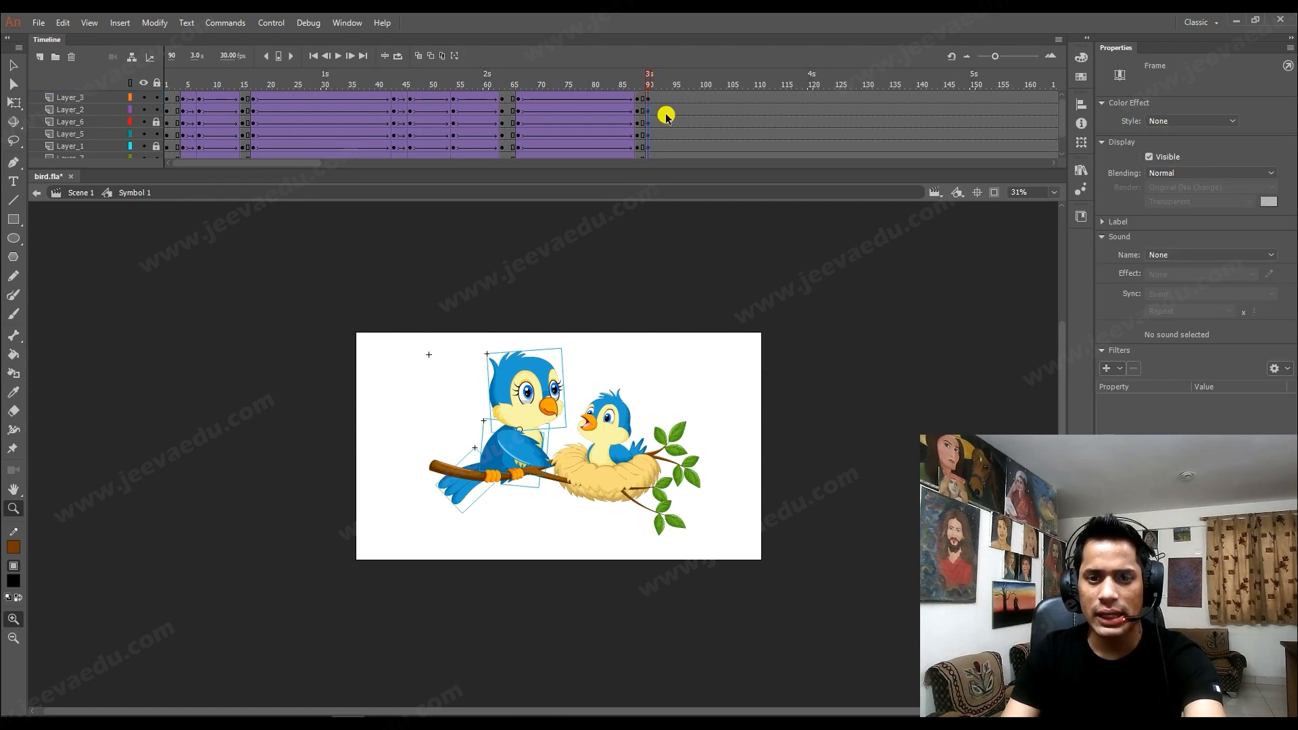
{"action": "left_click_drag", "start_coordinate": [665, 100], "coordinate": [662, 169]}
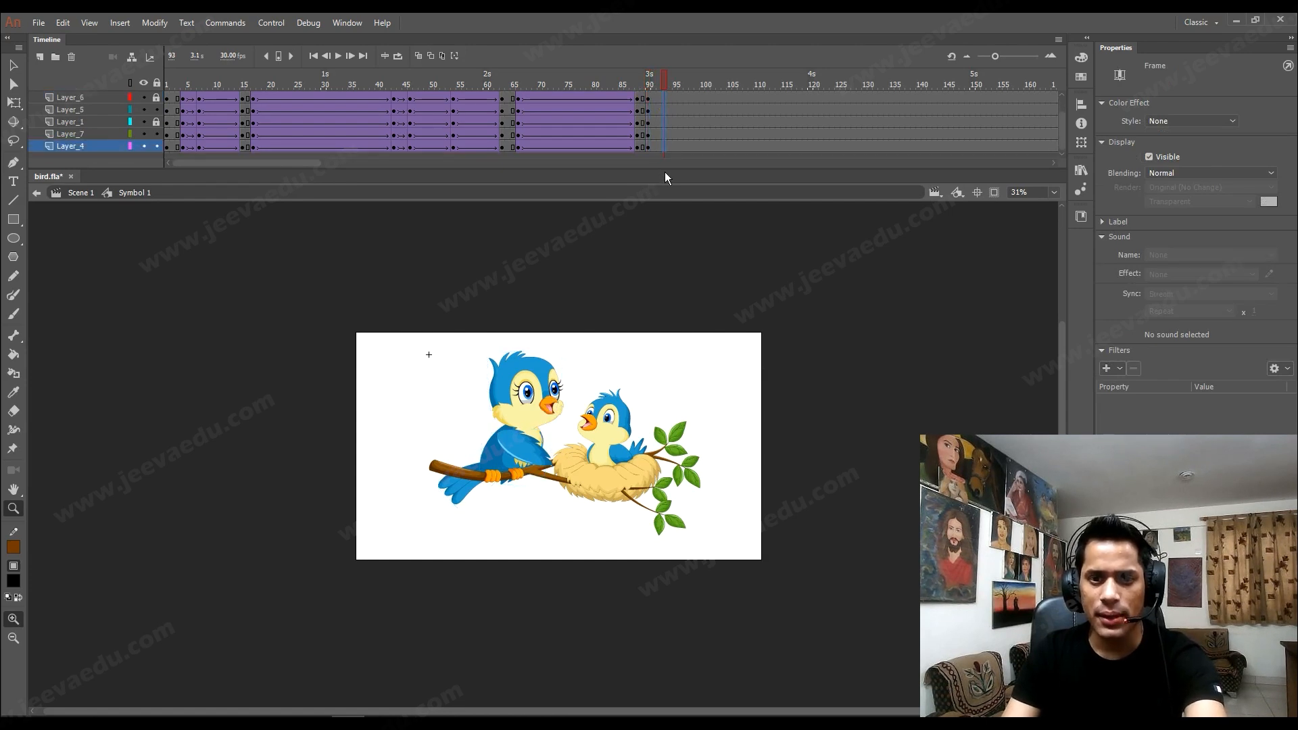
{"action": "key", "text": "F6"}
{"action": "scroll", "coordinate": [710, 156], "scroll_direction": "down", "scroll_amount": 2}
{"action": "left_click", "coordinate": [704, 145]}
{"action": "left_click_drag", "start_coordinate": [703, 99], "coordinate": [681, 46]}
{"action": "scroll", "coordinate": [707, 100], "scroll_direction": "up", "scroll_amount": 2}
{"action": "key", "text": "F6"}
Create classic tweens between the keyframes at frames 90, 93 and 101, with the last span's ease set to 100 out.
{"action": "right_click", "coordinate": [670, 102]}
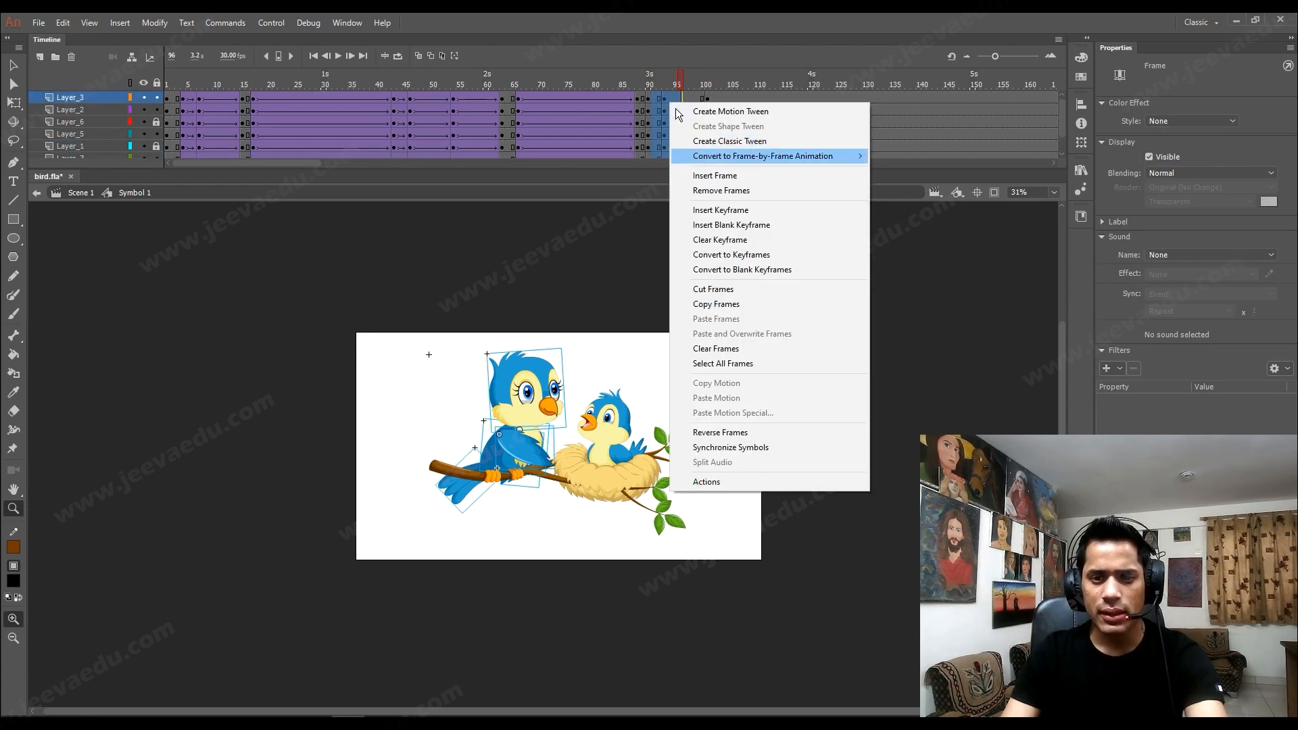
{"action": "left_click", "coordinate": [692, 141]}
{"action": "left_click", "coordinate": [660, 87]}
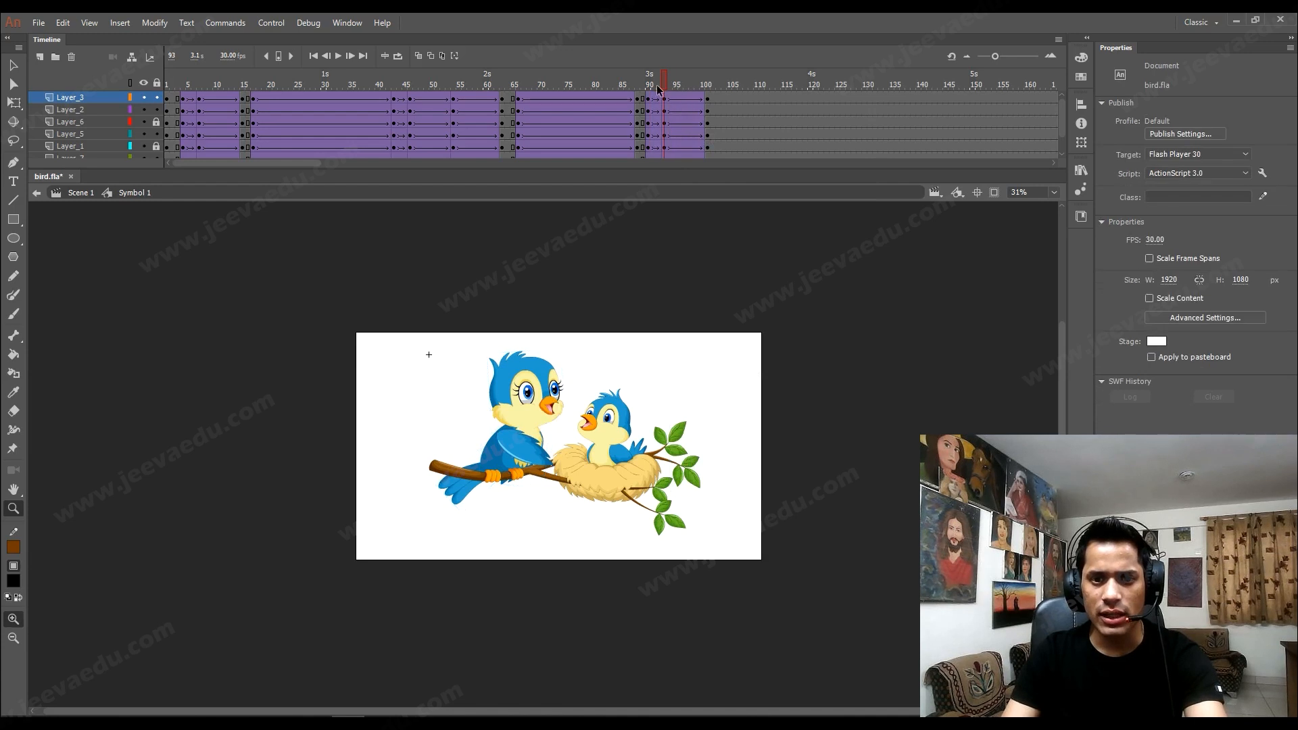
{"action": "left_click_drag", "start_coordinate": [679, 102], "coordinate": [680, 263]}
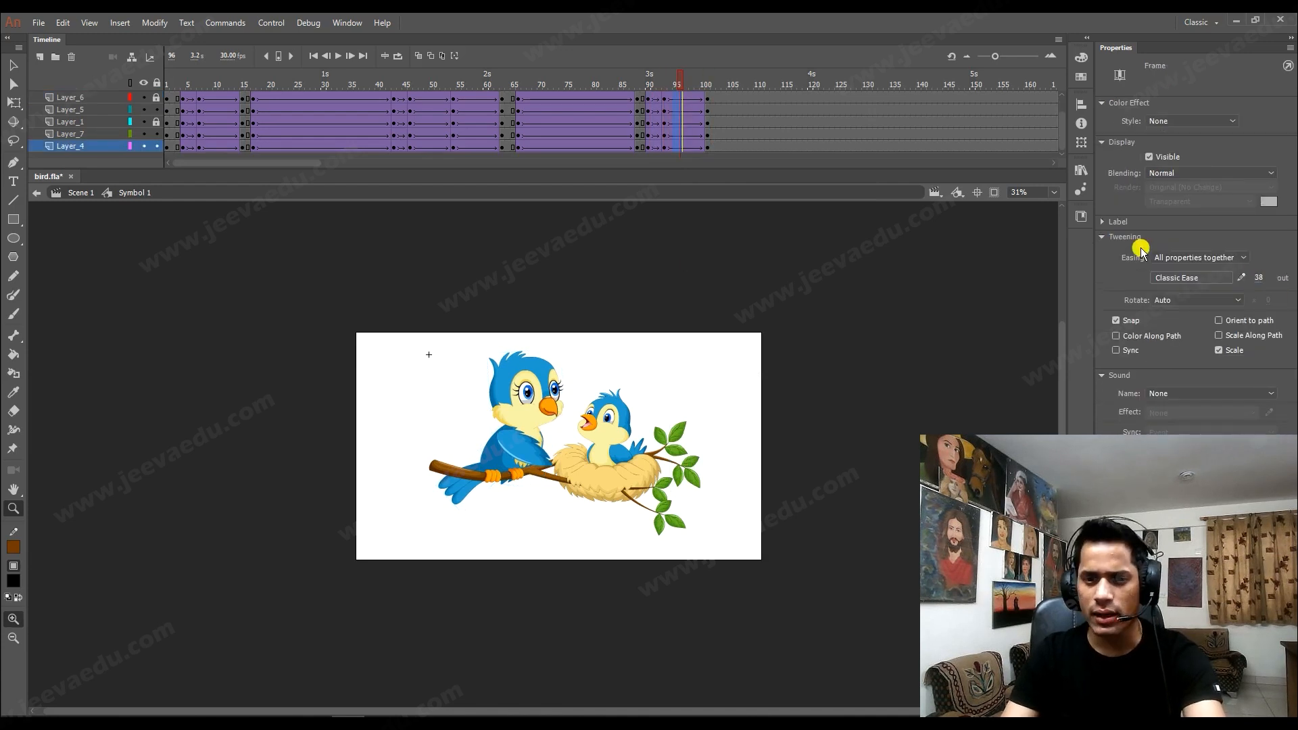
{"action": "left_click", "coordinate": [670, 78]}
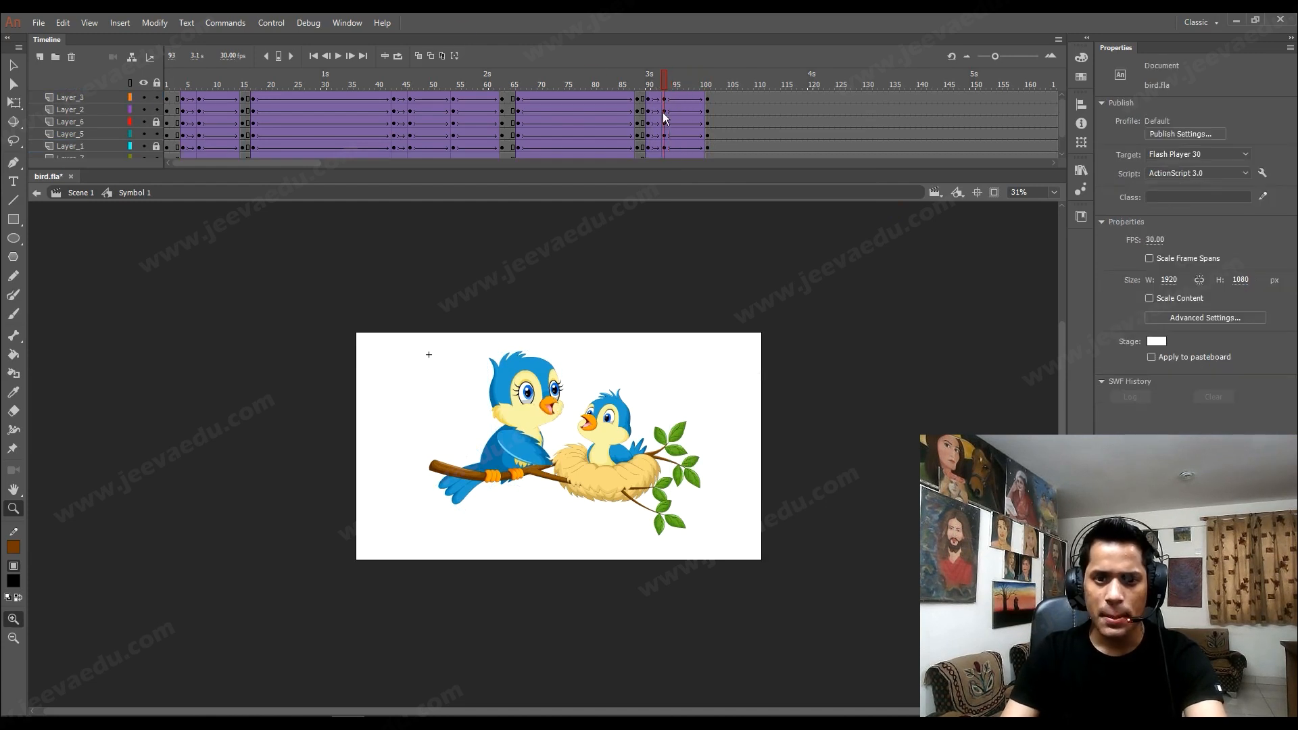
At frame 93, rotate the large bird's head, body and wings slightly clockwise about its feet.
{"action": "key", "text": "ctrl+="}
{"action": "key", "text": "v"}
{"action": "left_click_drag", "start_coordinate": [399, 262], "coordinate": [548, 443]}
{"action": "key", "text": "q"}
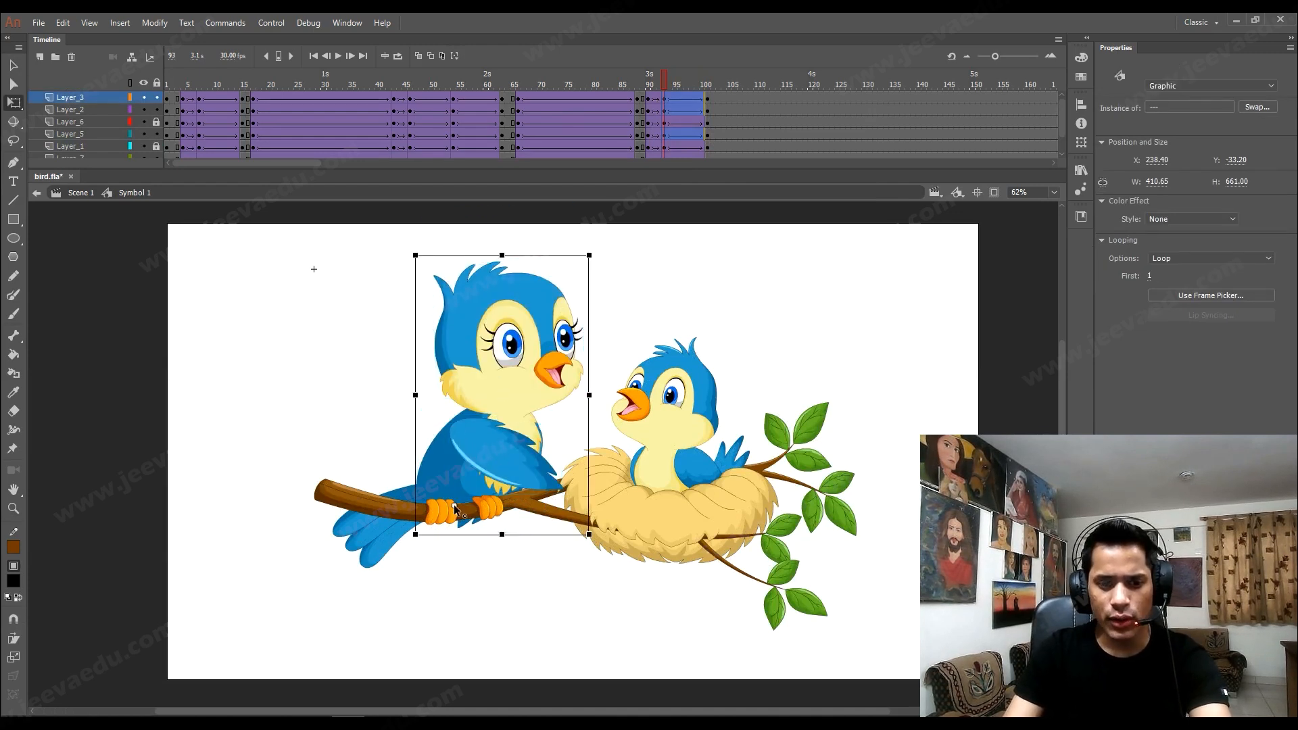
{"action": "left_click_drag", "start_coordinate": [453, 504], "coordinate": [454, 506]}
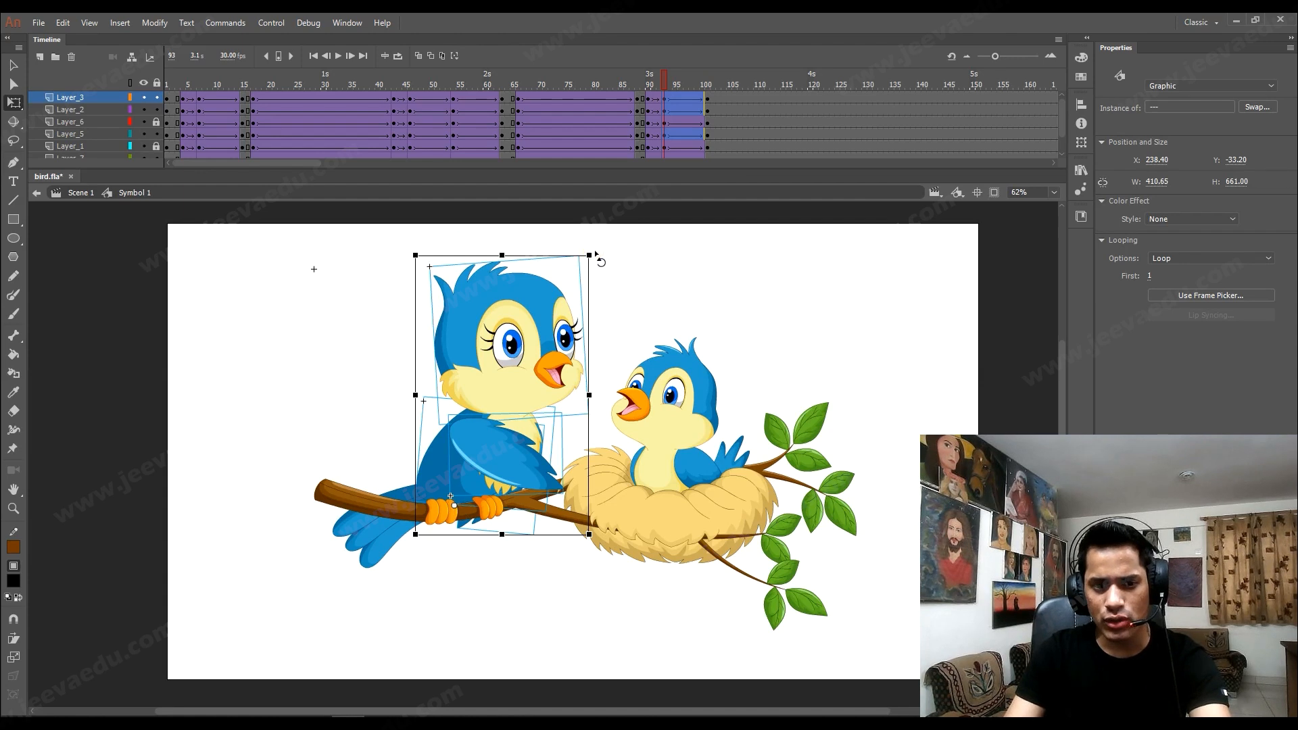
{"action": "left_click_drag", "start_coordinate": [595, 255], "coordinate": [597, 257]}
{"action": "left_click", "coordinate": [595, 256]}
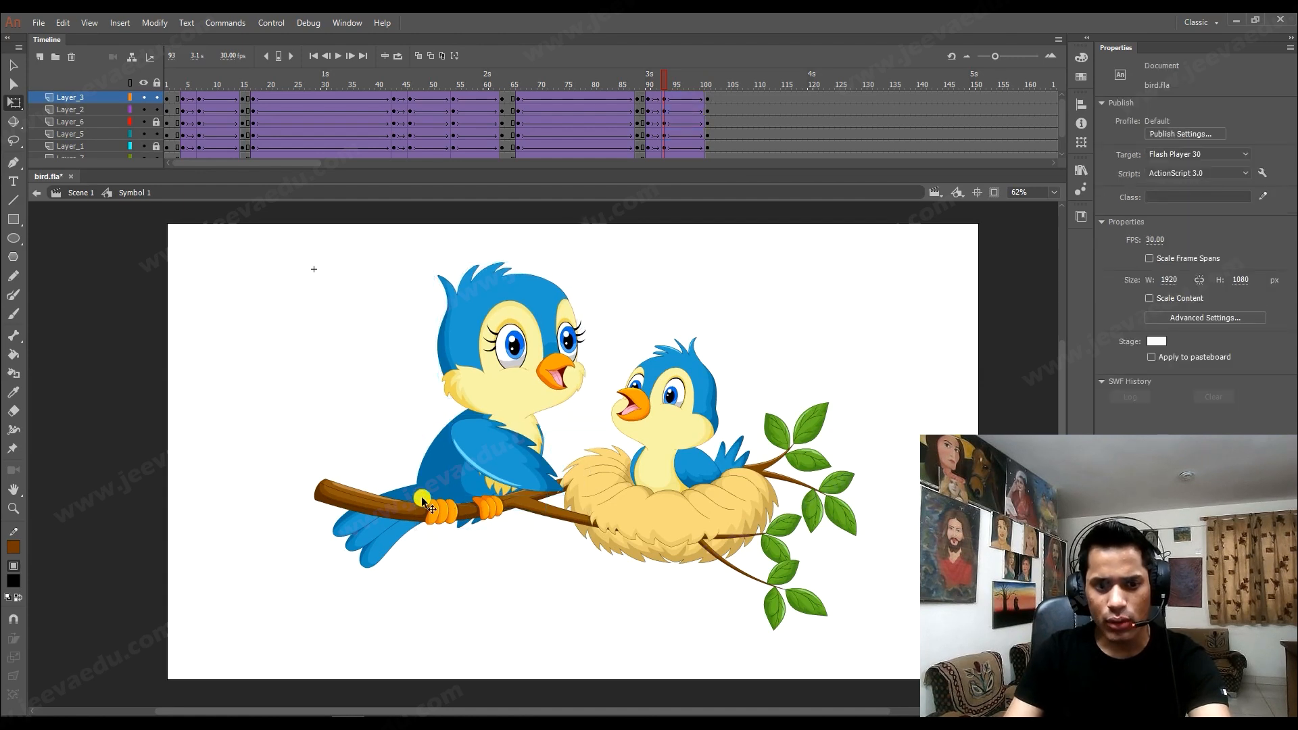
At frame 101, rotate the large bird's head and upper body about a pivot placed at its feet.
{"action": "left_click_drag", "start_coordinate": [608, 86], "coordinate": [707, 101]}
{"action": "left_click", "coordinate": [381, 392]}
{"action": "key", "text": "v"}
{"action": "left_click_drag", "start_coordinate": [414, 292], "coordinate": [591, 536]}
{"action": "key", "text": "q"}
{"action": "left_click_drag", "start_coordinate": [503, 400], "coordinate": [453, 508]}
{"action": "left_click_drag", "start_coordinate": [595, 257], "coordinate": [579, 292]}
{"action": "left_click", "coordinate": [597, 267]}
Nudge the large bird's head slightly down onto its body at frame 101.
{"action": "left_click", "coordinate": [528, 268]}
{"action": "key", "text": "Down"}
{"action": "key", "text": "Down"}
{"action": "key", "text": "Down"}
{"action": "key", "text": "Down"}
{"action": "key", "text": "Down"}
{"action": "key", "text": "Down"}
Fold the near wing back against the body at frame 101 by rotating it clockwise, and shift it over the shoulder.
{"action": "left_click", "coordinate": [512, 451]}
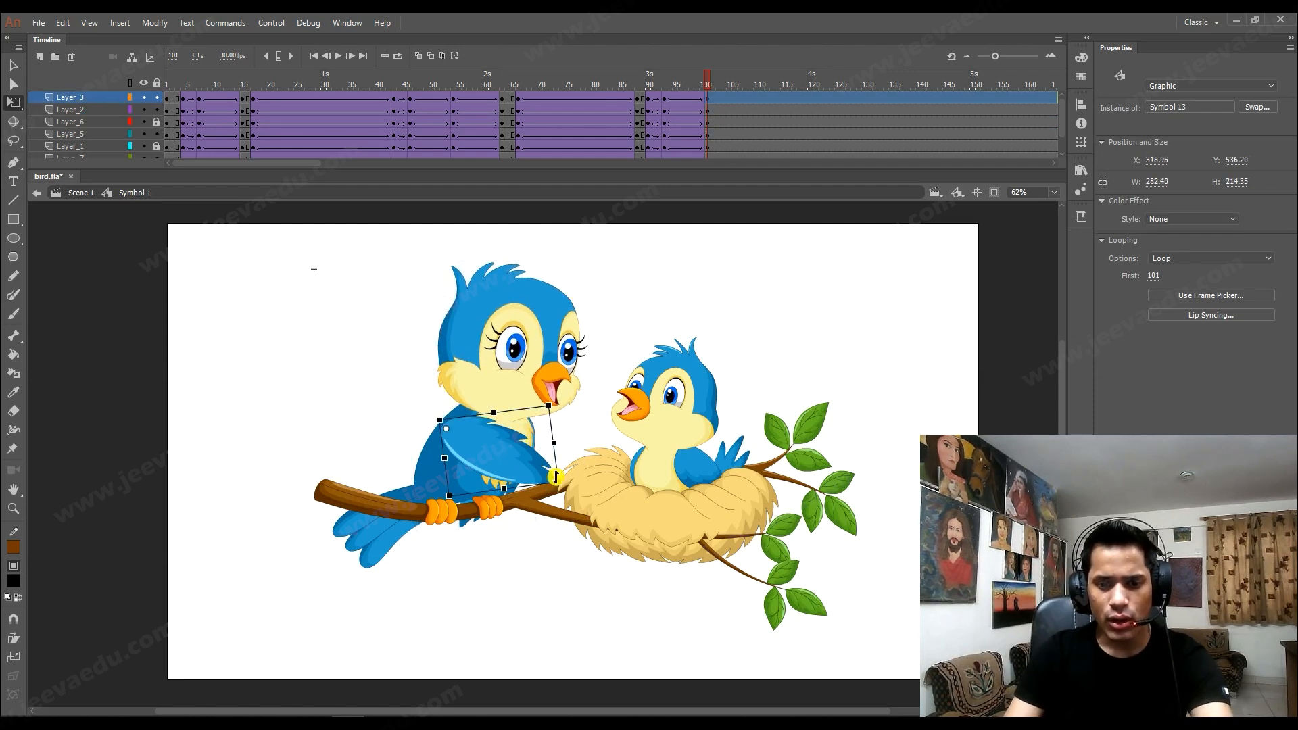
{"action": "left_click_drag", "start_coordinate": [570, 488], "coordinate": [537, 446]}
{"action": "left_click", "coordinate": [415, 507]}
{"action": "key", "text": "v"}
{"action": "key", "text": "z"}
{"action": "left_click", "coordinate": [562, 452], "text": "alt"}
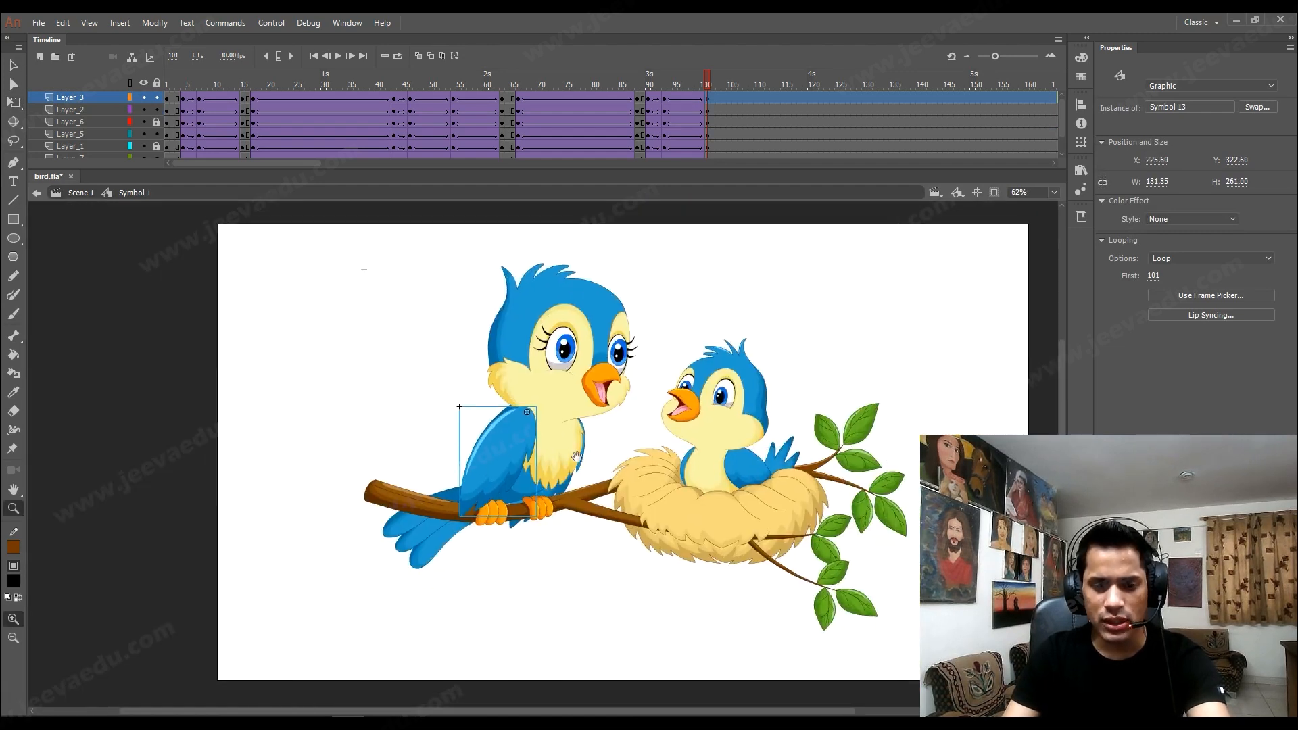
{"action": "key", "text": "Left"}
{"action": "key", "text": "Left"}
{"action": "key", "text": "Left"}
{"action": "key", "text": "Left"}
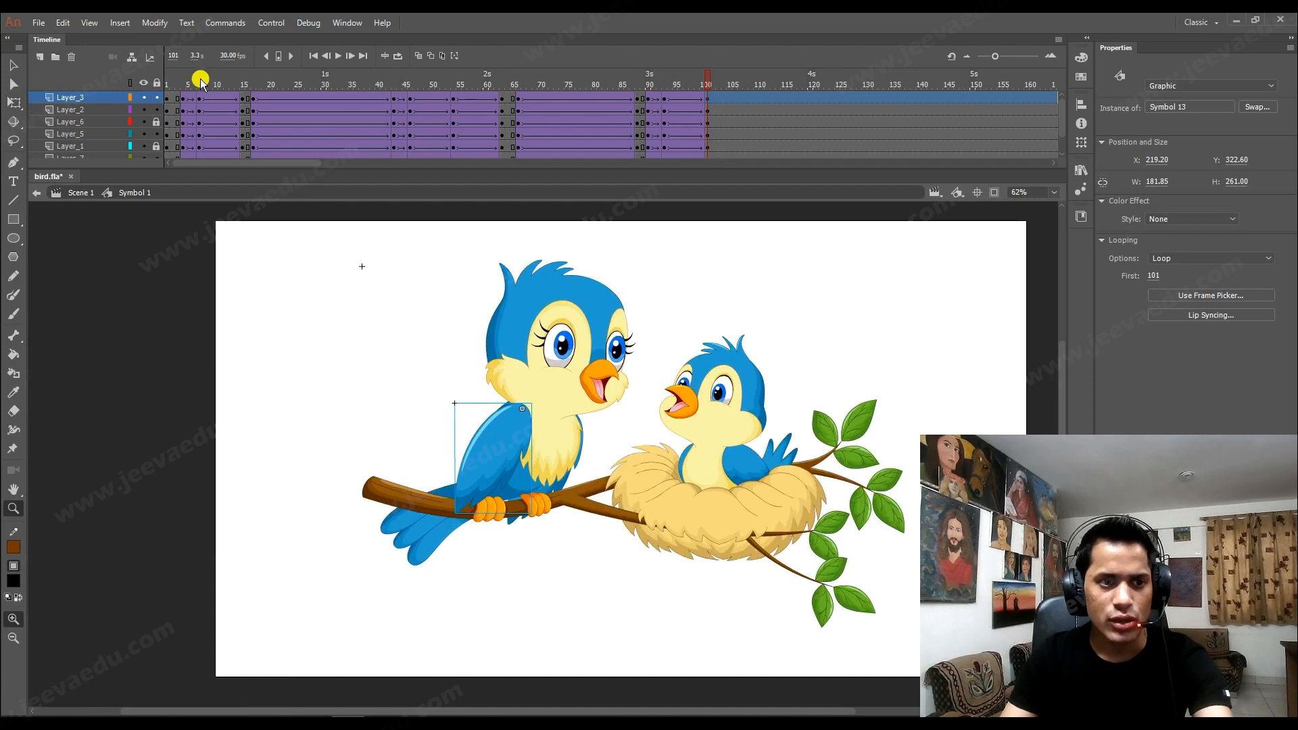
Compare the wing with its frame 1 pose, and nudge it left and up at frame 101 to X 208.00, Y 314.60.
{"action": "left_click", "coordinate": [164, 109]}
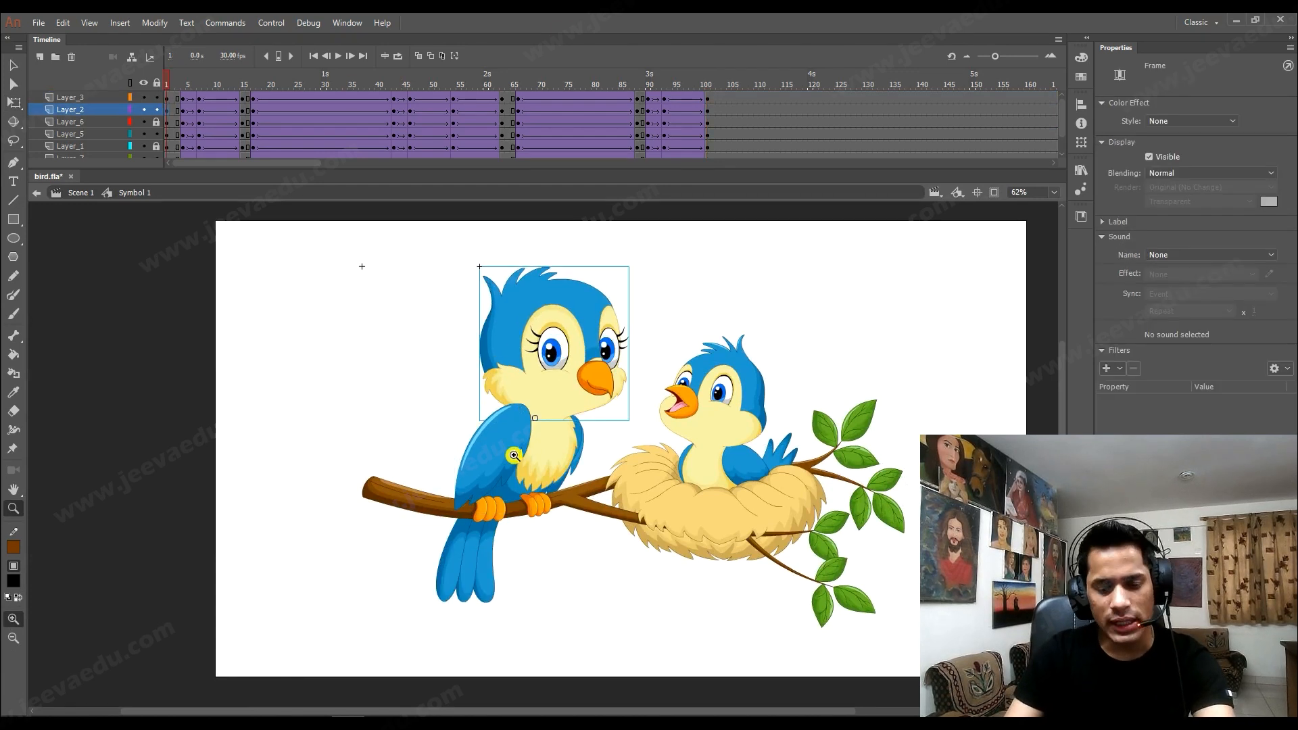
{"action": "left_click", "coordinate": [706, 98]}
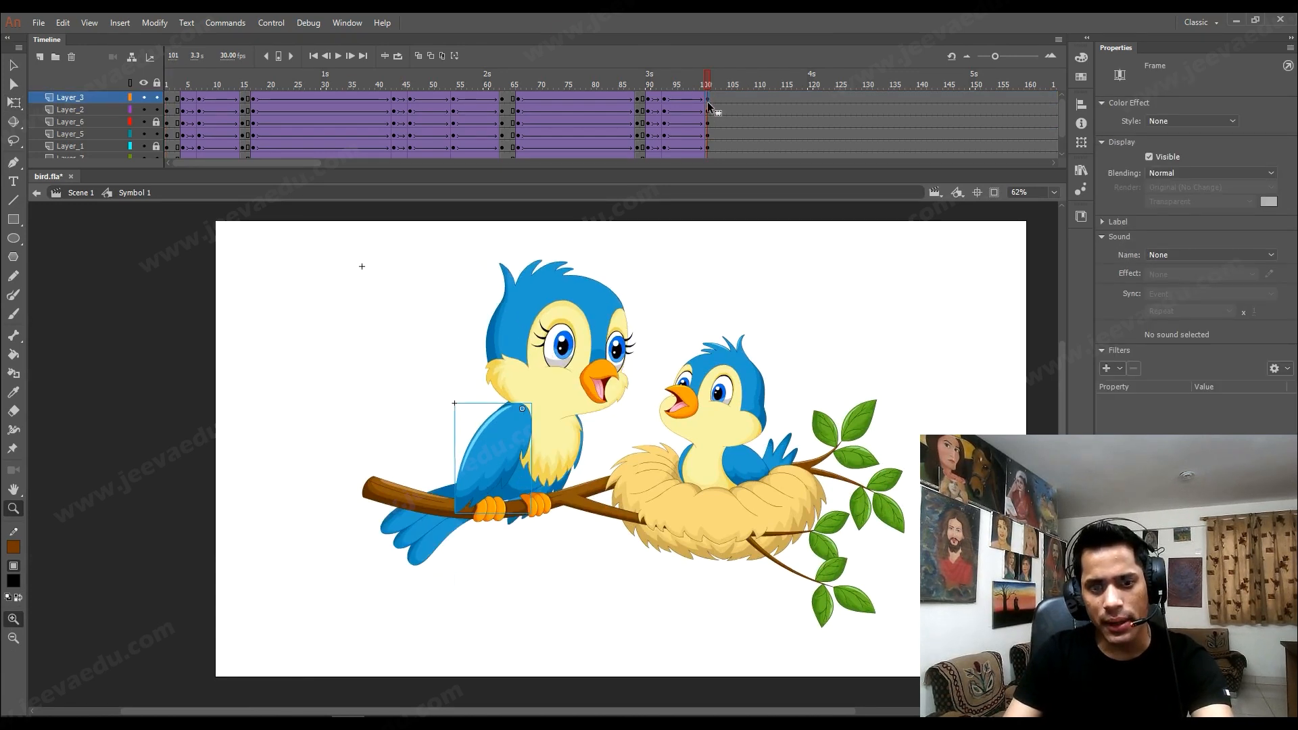
{"action": "key", "text": "v"}
{"action": "left_click", "coordinate": [508, 434]}
{"action": "key", "text": "Left"}
{"action": "key", "text": "Left"}
{"action": "key", "text": "Left"}
{"action": "key", "text": "Left"}
{"action": "key", "text": "Left"}
{"action": "key", "text": "Left"}
{"action": "key", "text": "Up"}
{"action": "key", "text": "Up"}
{"action": "key", "text": "Up"}
{"action": "key", "text": "Up"}
{"action": "key", "text": "Left"}
{"action": "key", "text": "Up"}
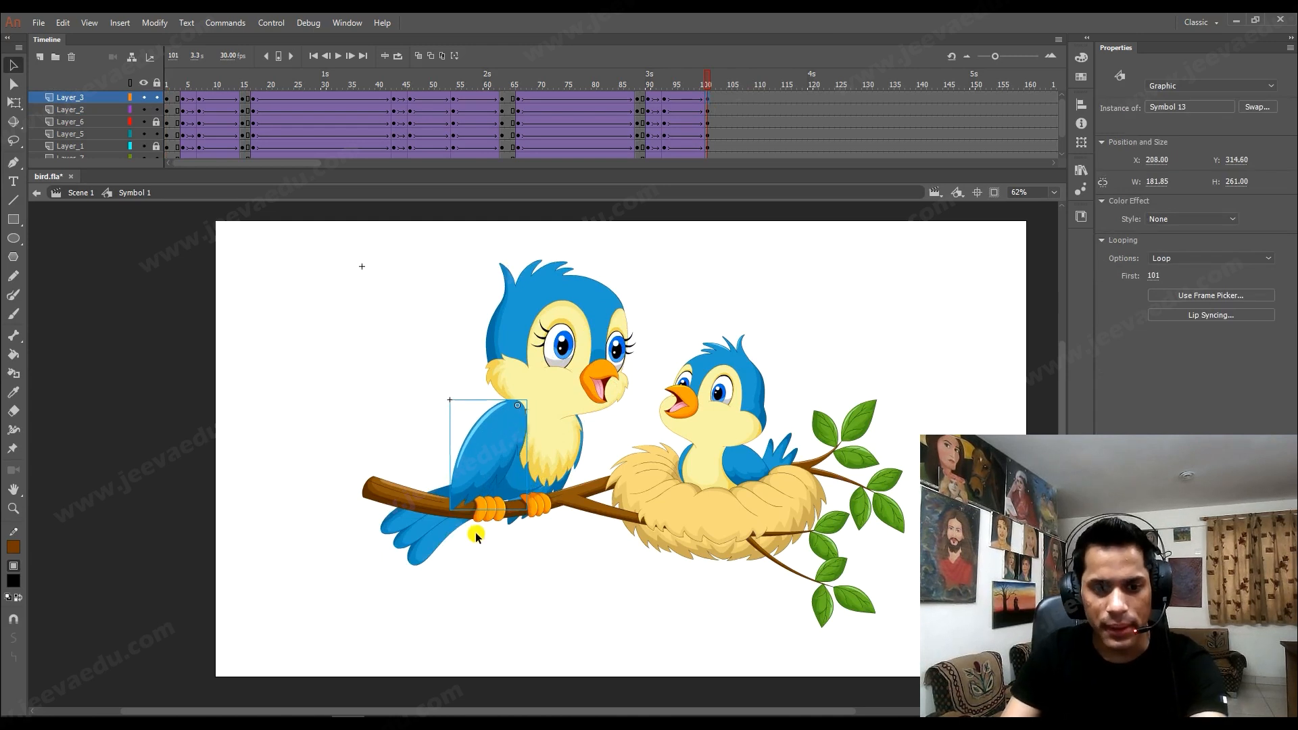
Adjust the far wing's rotation slightly at frame 101, and swing the tail counterclockwise to hang downward.
{"action": "left_click", "coordinate": [500, 539]}
{"action": "key", "text": "q"}
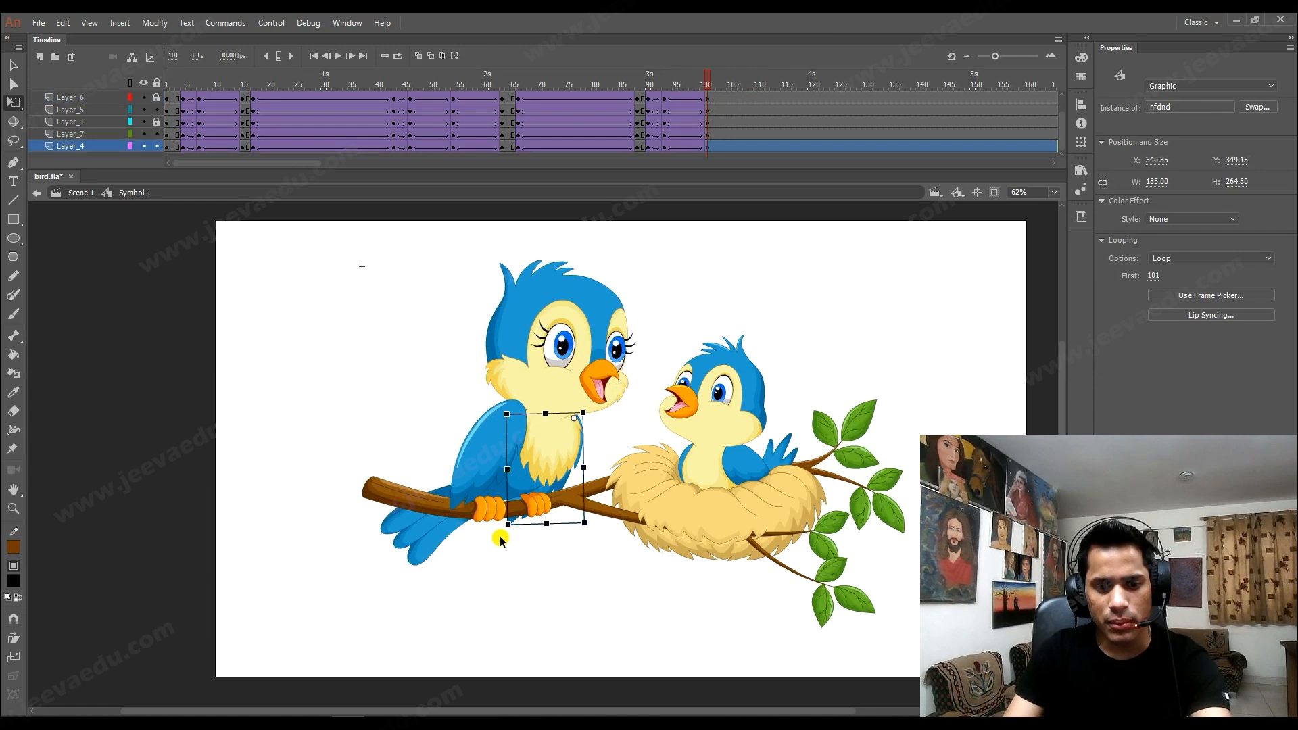
{"action": "left_click_drag", "start_coordinate": [505, 539], "coordinate": [506, 541]}
{"action": "left_click", "coordinate": [444, 539]}
{"action": "left_click_drag", "start_coordinate": [435, 594], "coordinate": [507, 622]}
{"action": "left_click", "coordinate": [553, 450]}
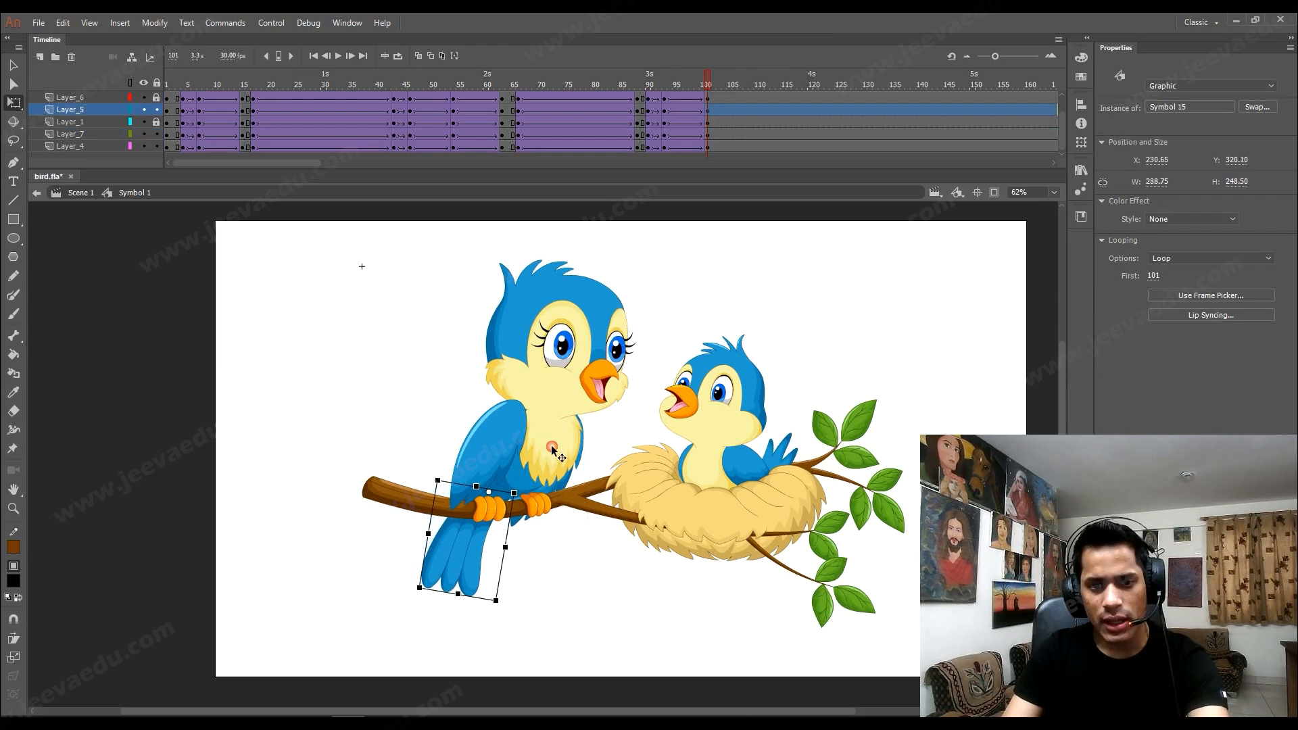
Inside Symbol 15, insert keyframes at frames 93 and 101 on the chest layer, joined by a classic tween with ease 100.
{"action": "left_click", "coordinate": [663, 100]}
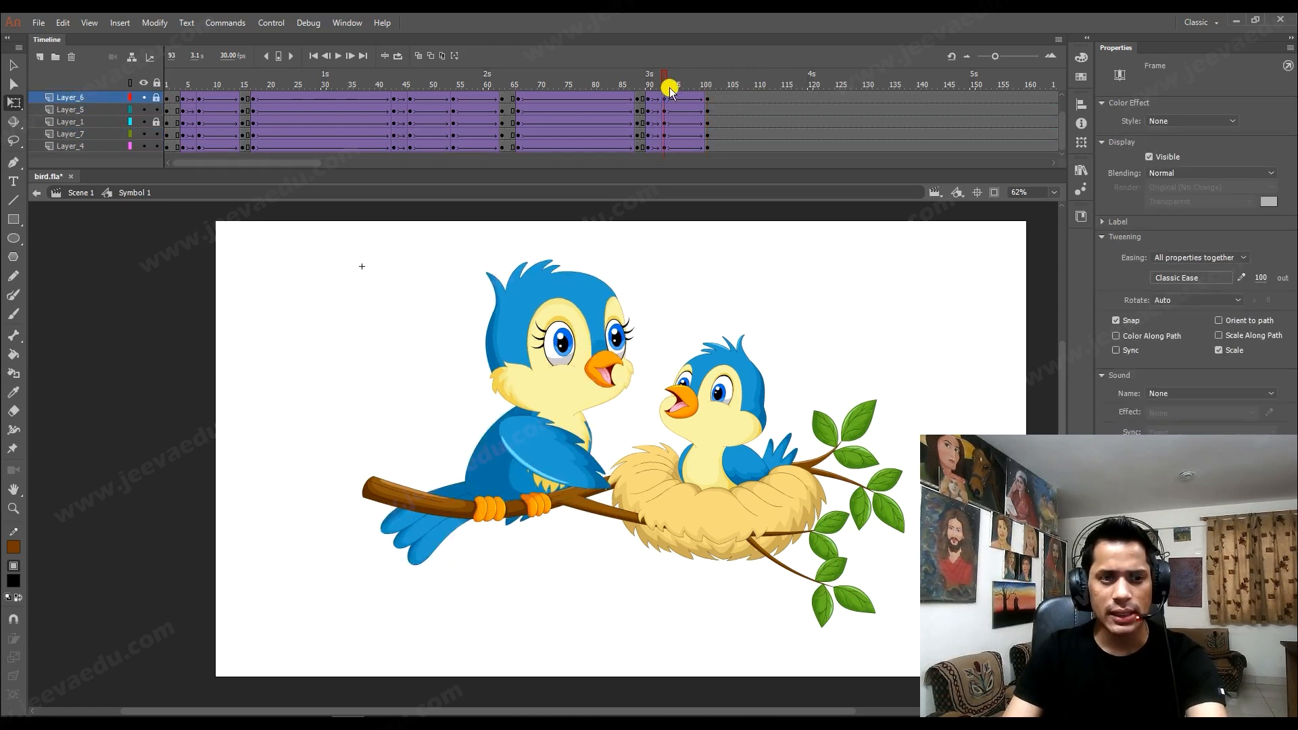
{"action": "left_click", "coordinate": [703, 85]}
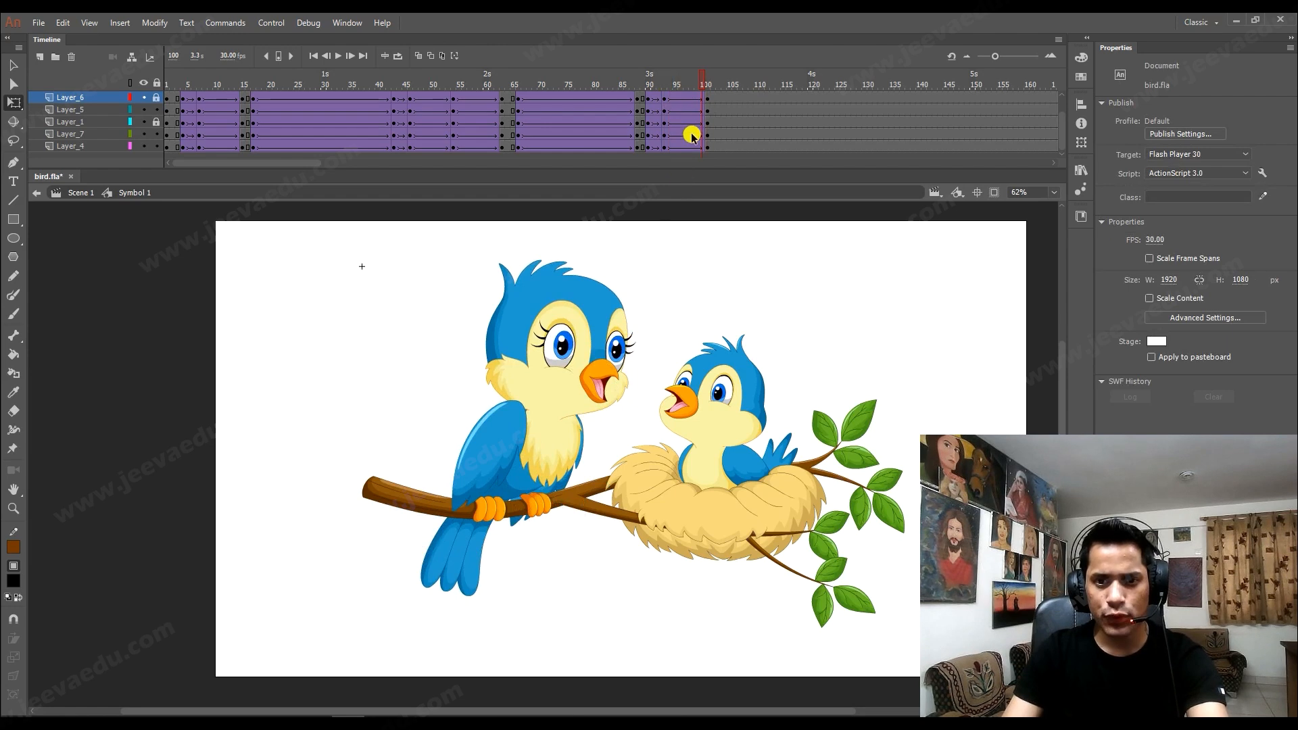
{"action": "left_click", "coordinate": [706, 98]}
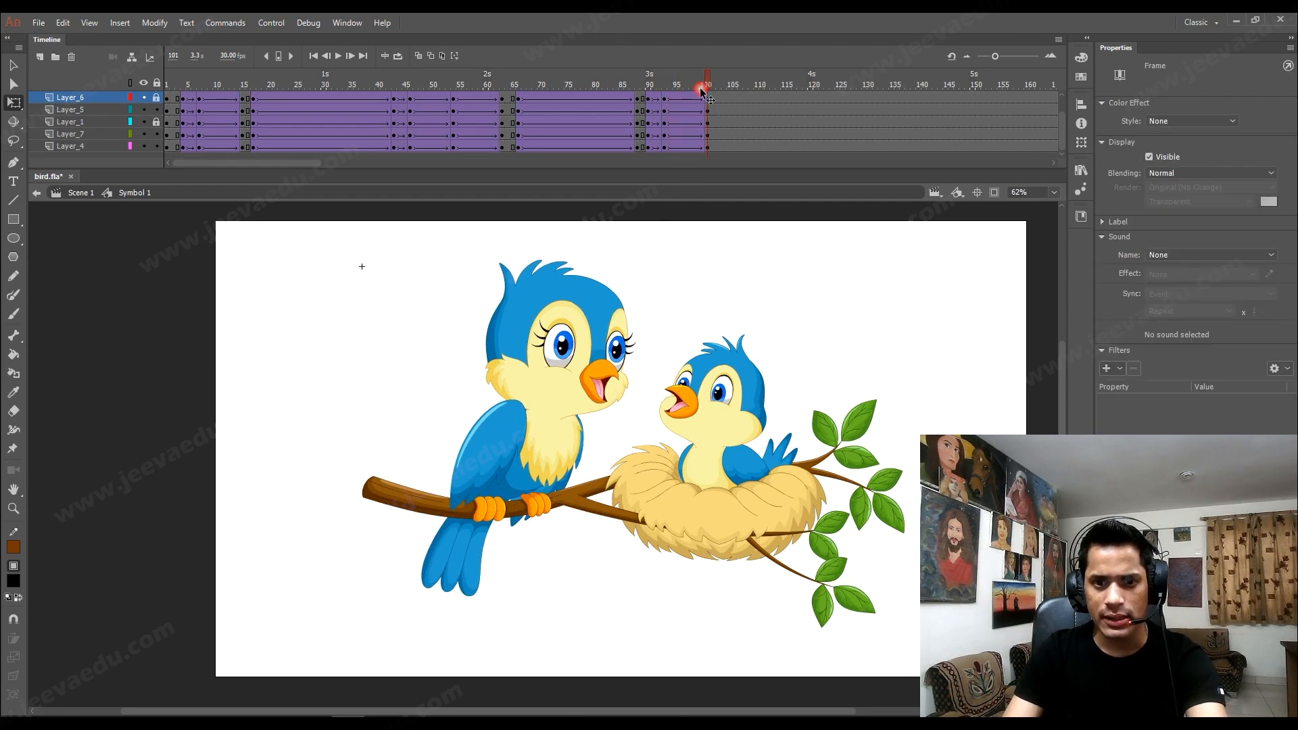
{"action": "left_click", "coordinate": [515, 484]}
{"action": "double_click", "coordinate": [515, 484]}
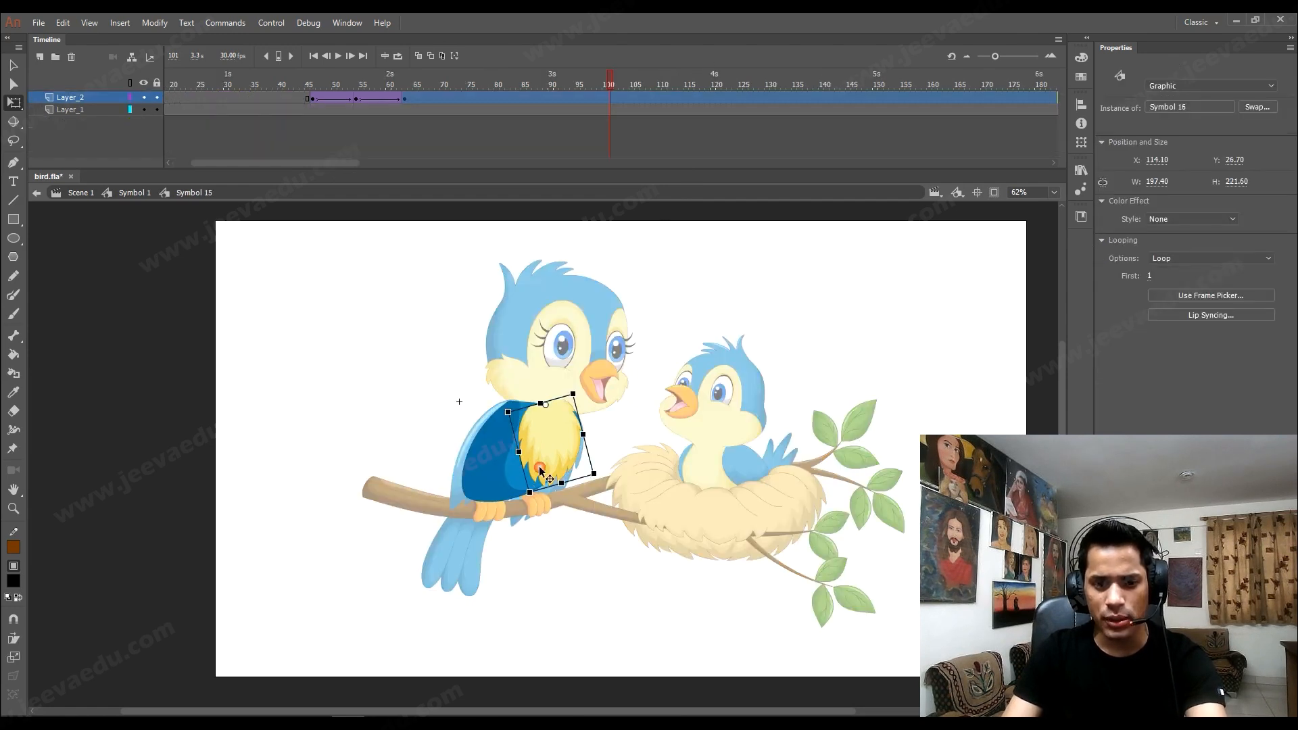
{"action": "left_click", "coordinate": [608, 100]}
{"action": "key", "text": "F6"}
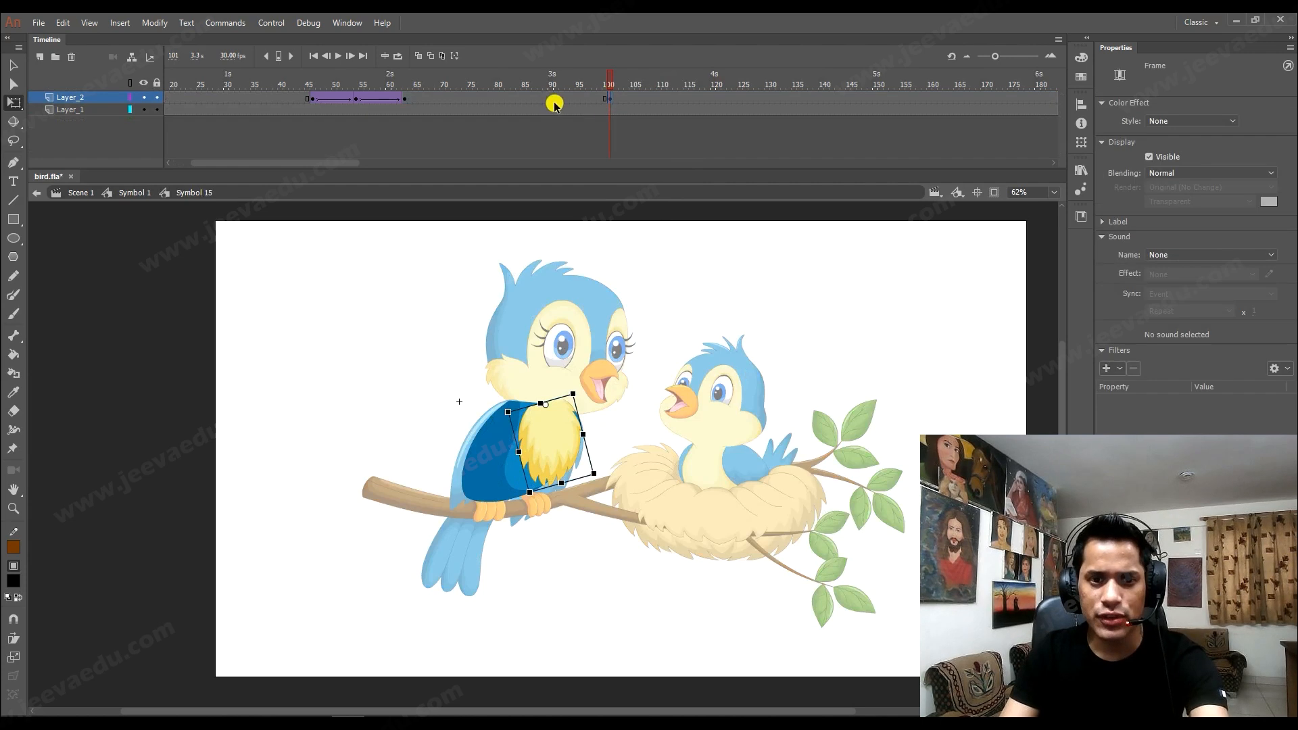
{"action": "left_click", "coordinate": [566, 100]}
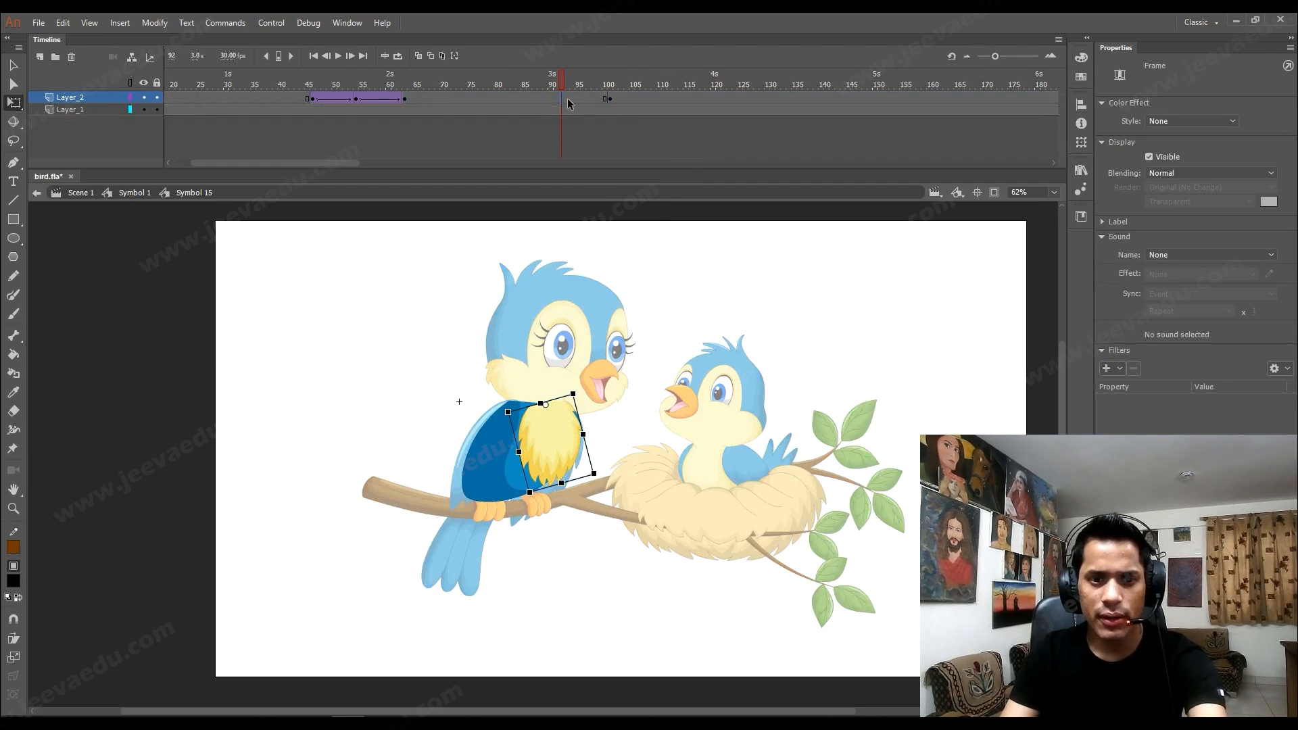
{"action": "right_click", "coordinate": [590, 99]}
{"action": "left_click", "coordinate": [602, 132]}
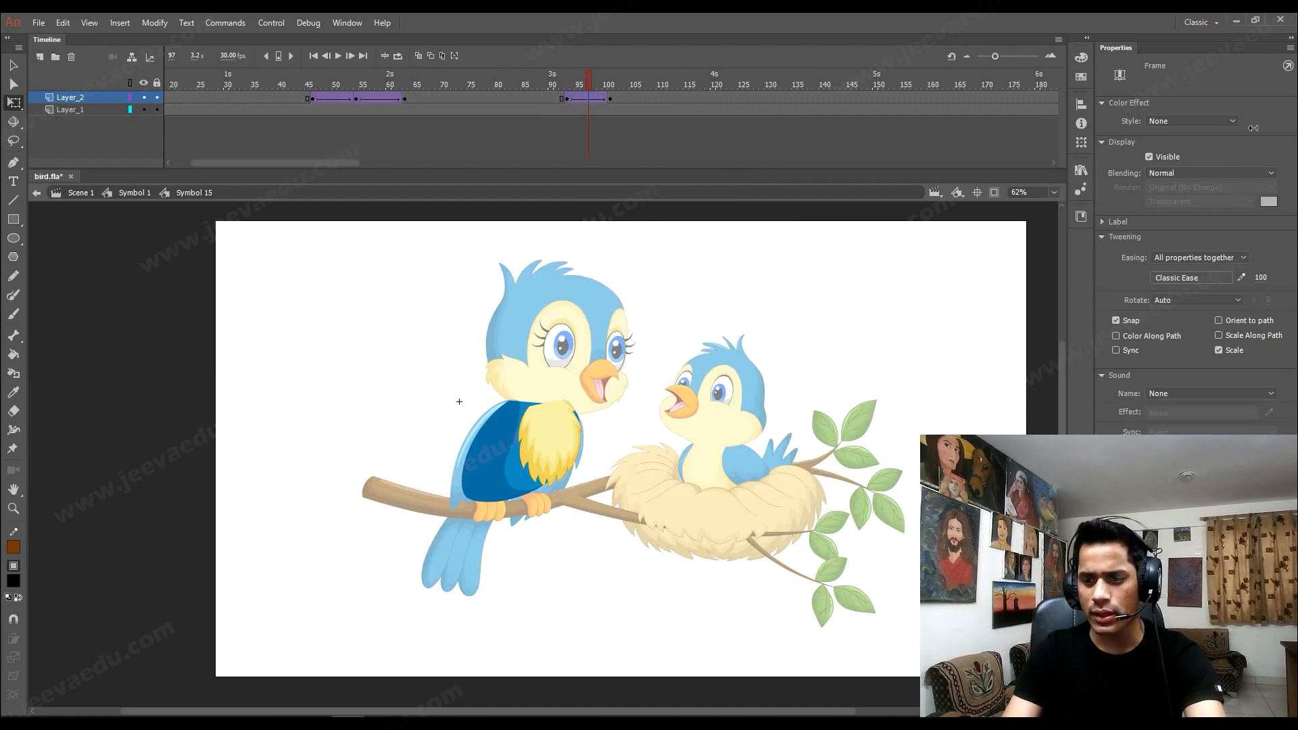
Rotate the yellow chest feathers clockwise about their top on the frame 101 keyframe, and return to Symbol 1.
{"action": "left_click_drag", "start_coordinate": [594, 85], "coordinate": [615, 85]}
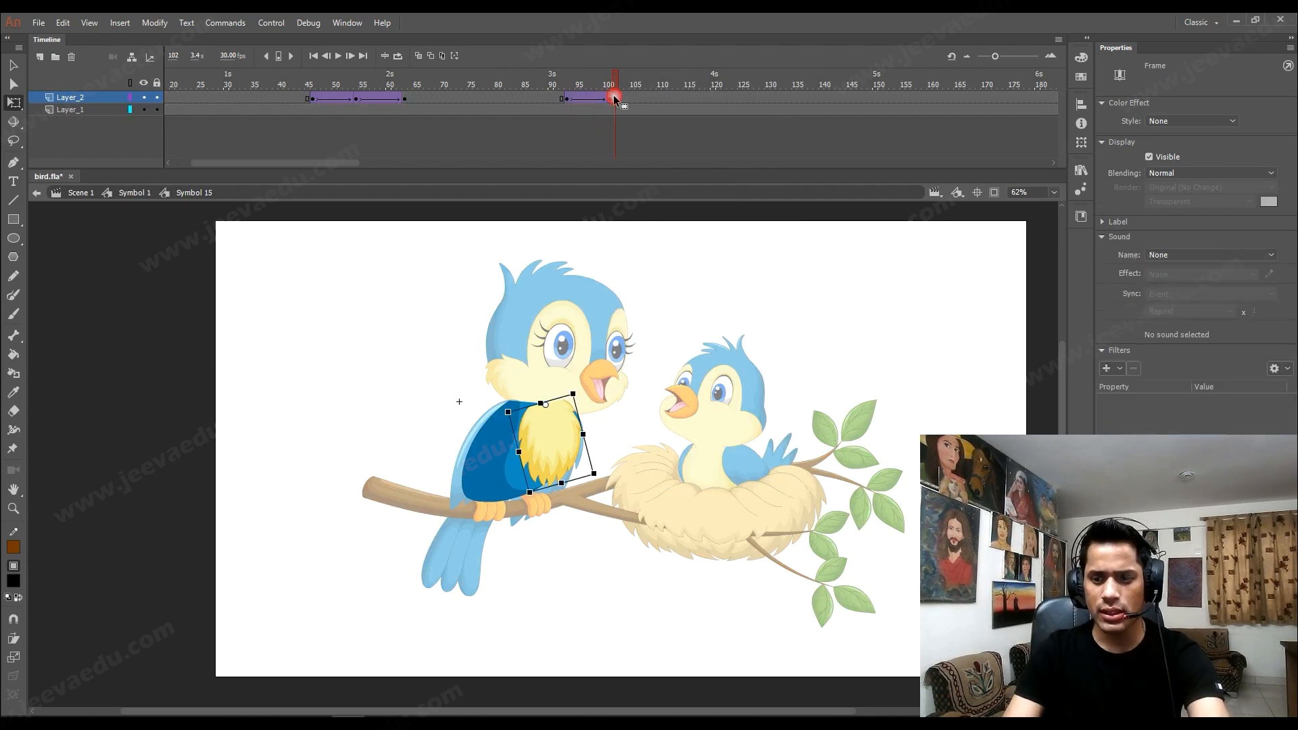
{"action": "left_click_drag", "start_coordinate": [609, 467], "coordinate": [594, 511]}
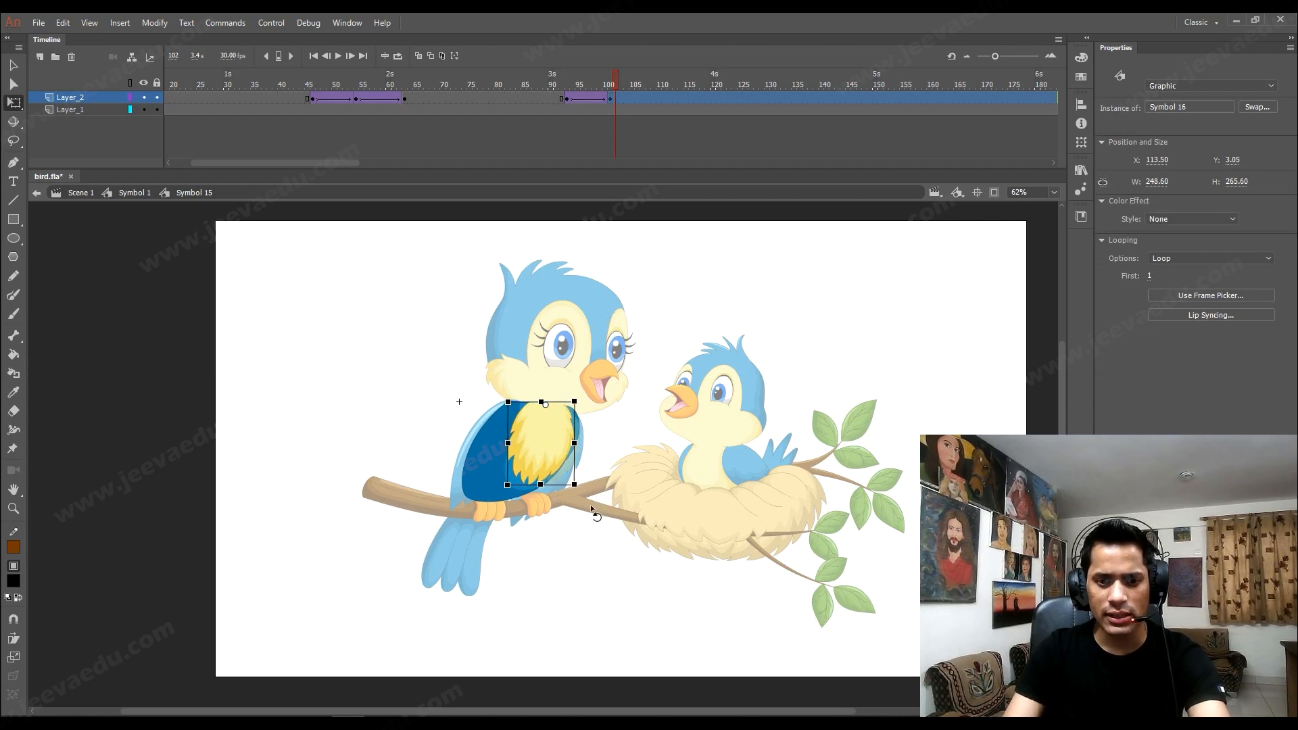
{"action": "left_click", "coordinate": [116, 194]}
Rotate the far wing slightly counterclockwise about its shoulder on the frame 101 keyframe.
{"action": "mouse_move", "coordinate": [595, 88]}
{"action": "left_mouse_down"}
{"action": "mouse_move", "coordinate": [538, 93]}
{"action": "mouse_move", "coordinate": [644, 130]}
{"action": "left_mouse_up"}
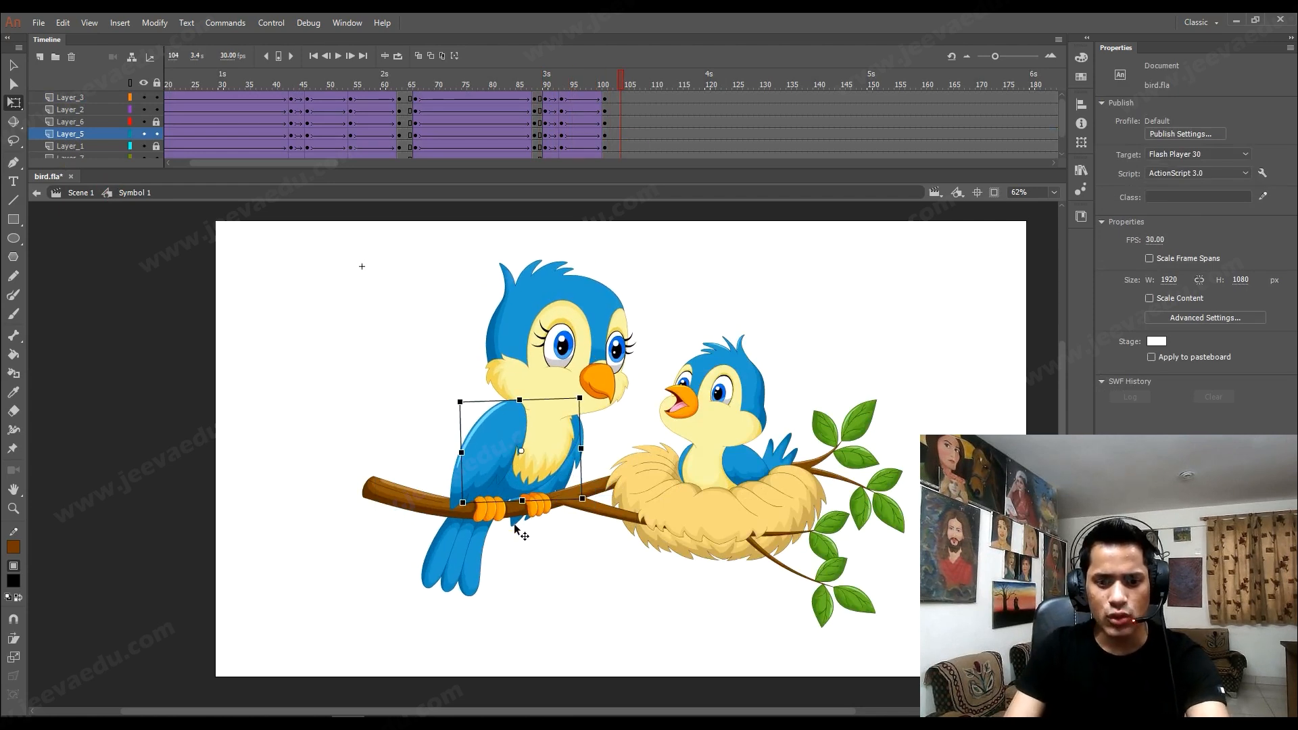
{"action": "left_click", "coordinate": [513, 549]}
{"action": "left_click_drag", "start_coordinate": [509, 545], "coordinate": [515, 545]}
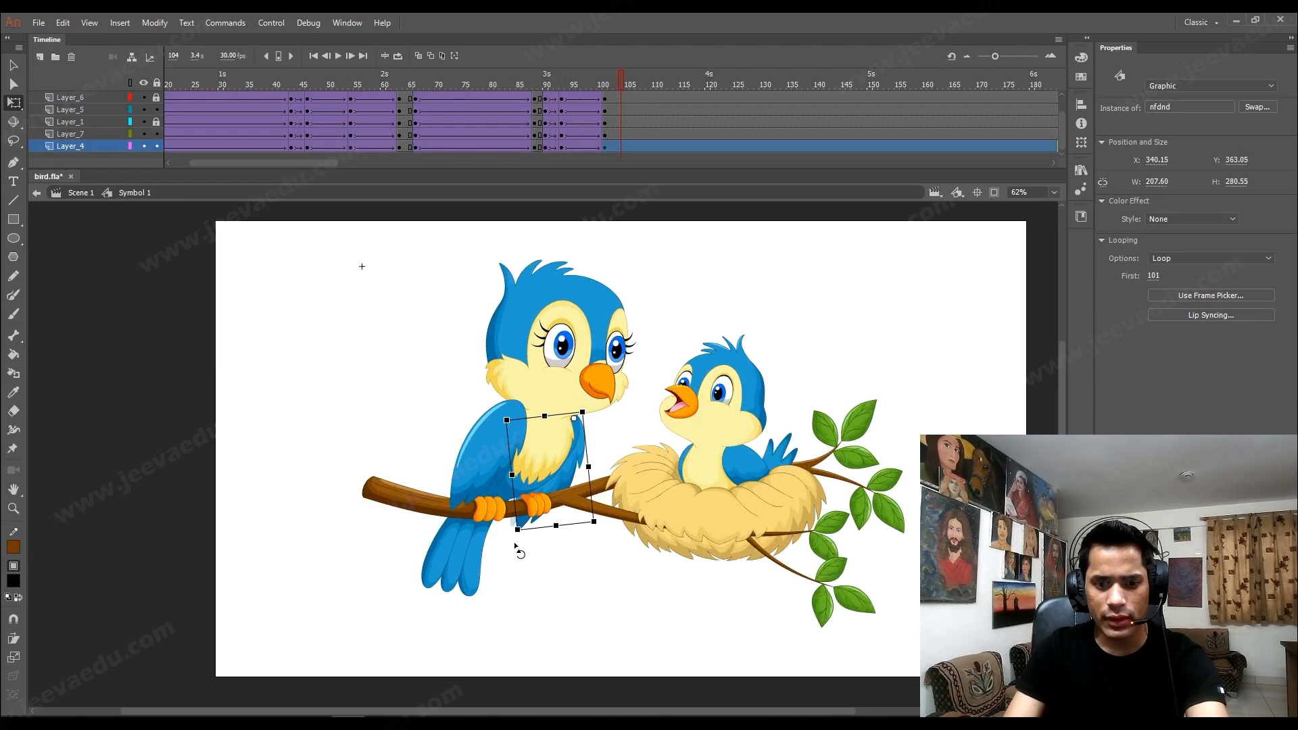
Play back the bird's return to the upright pose several times.
{"action": "left_click_drag", "start_coordinate": [615, 76], "coordinate": [481, 99]}
{"action": "key", "text": "Return"}
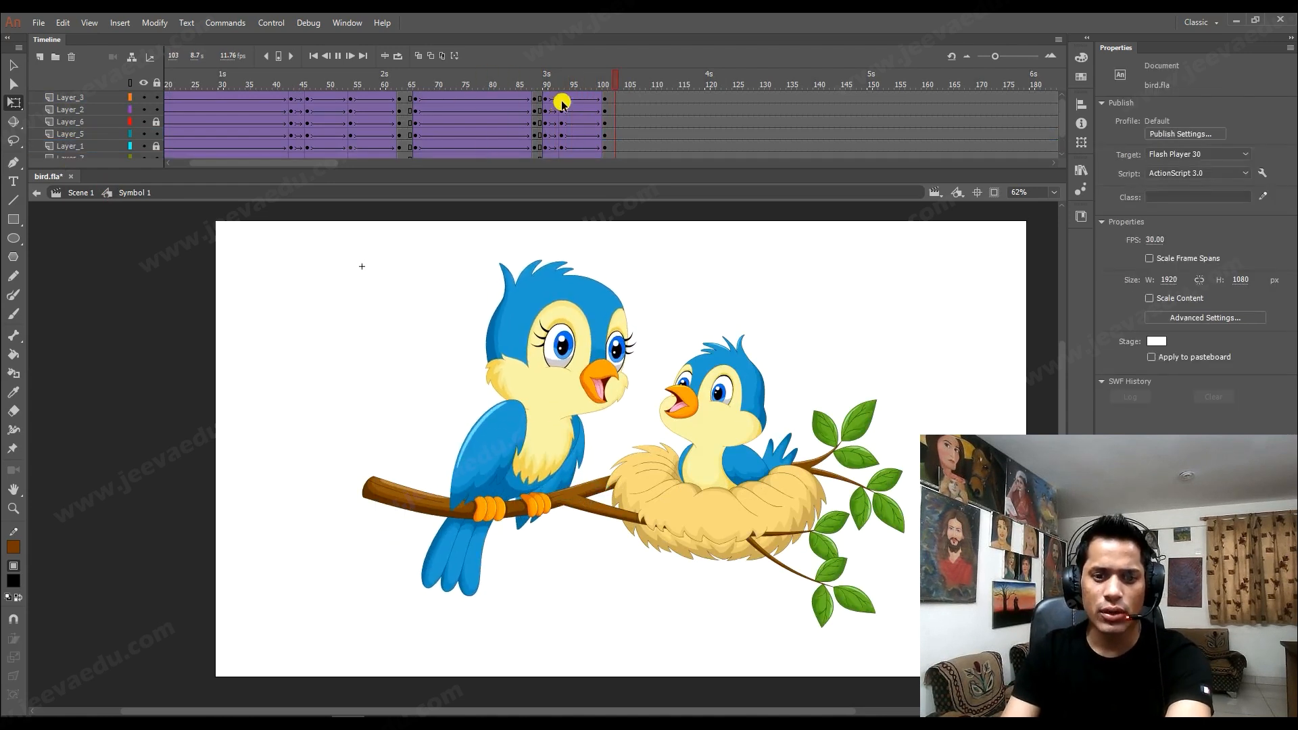
{"action": "left_click", "coordinate": [513, 96]}
{"action": "key", "text": "Return"}
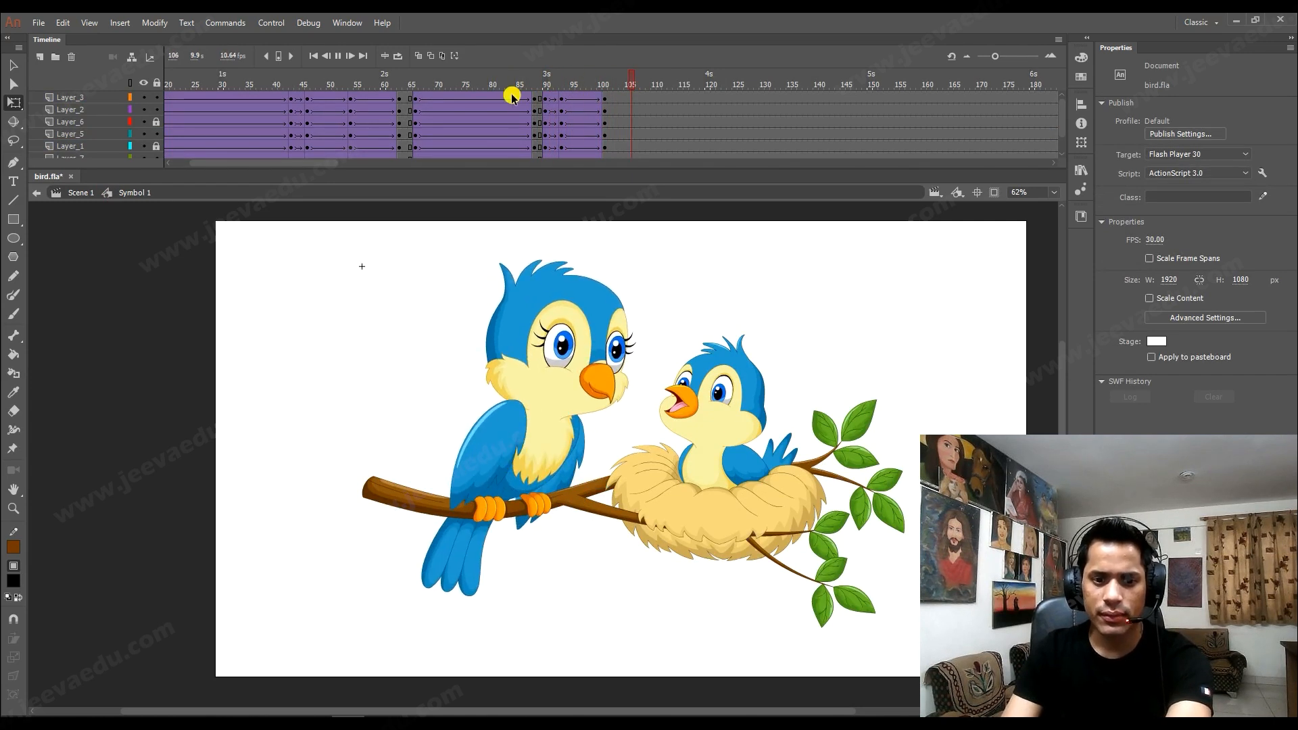
{"action": "left_click", "coordinate": [519, 100]}
{"action": "key", "text": "Return"}
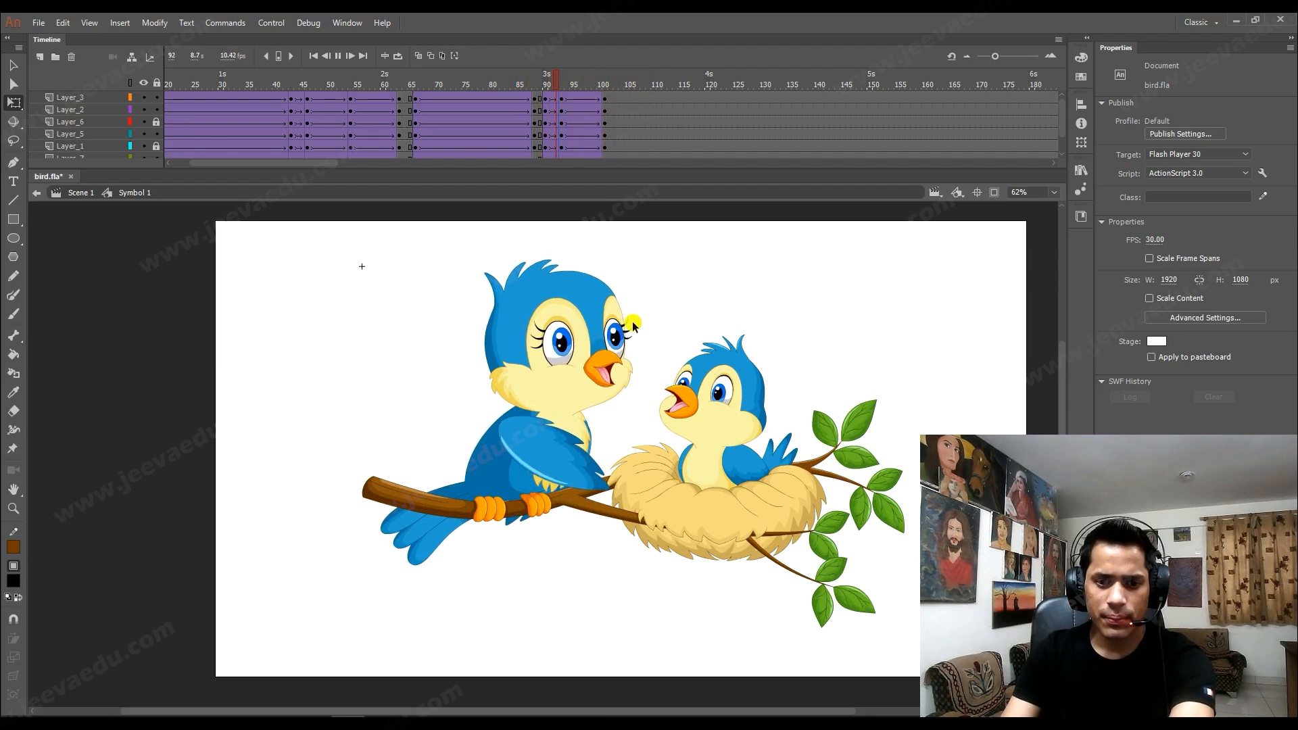
Rotate the large bird's head, body and wings together slightly counterclockwise about its feet on the frame 101 keyframe.
{"action": "left_click_drag", "start_coordinate": [681, 231], "coordinate": [446, 431]}
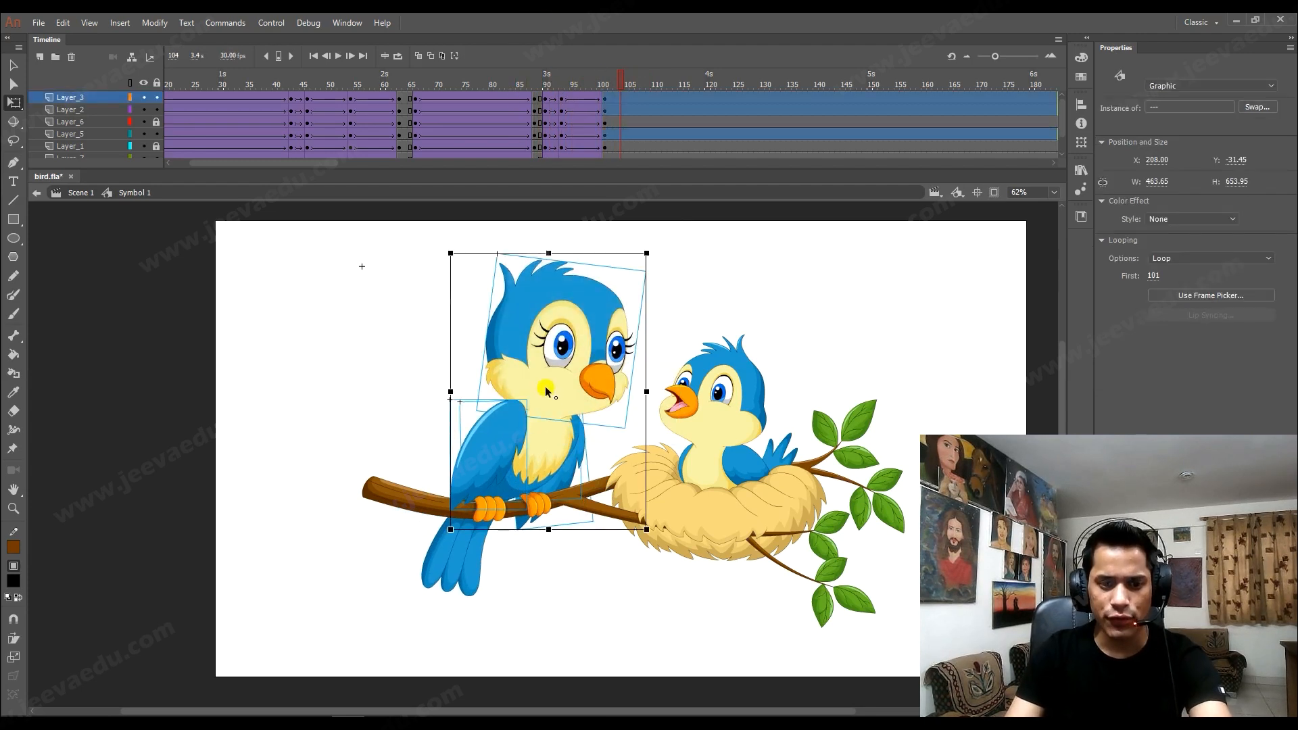
{"action": "left_click_drag", "start_coordinate": [547, 391], "coordinate": [498, 503]}
{"action": "left_click_drag", "start_coordinate": [646, 253], "coordinate": [635, 243]}
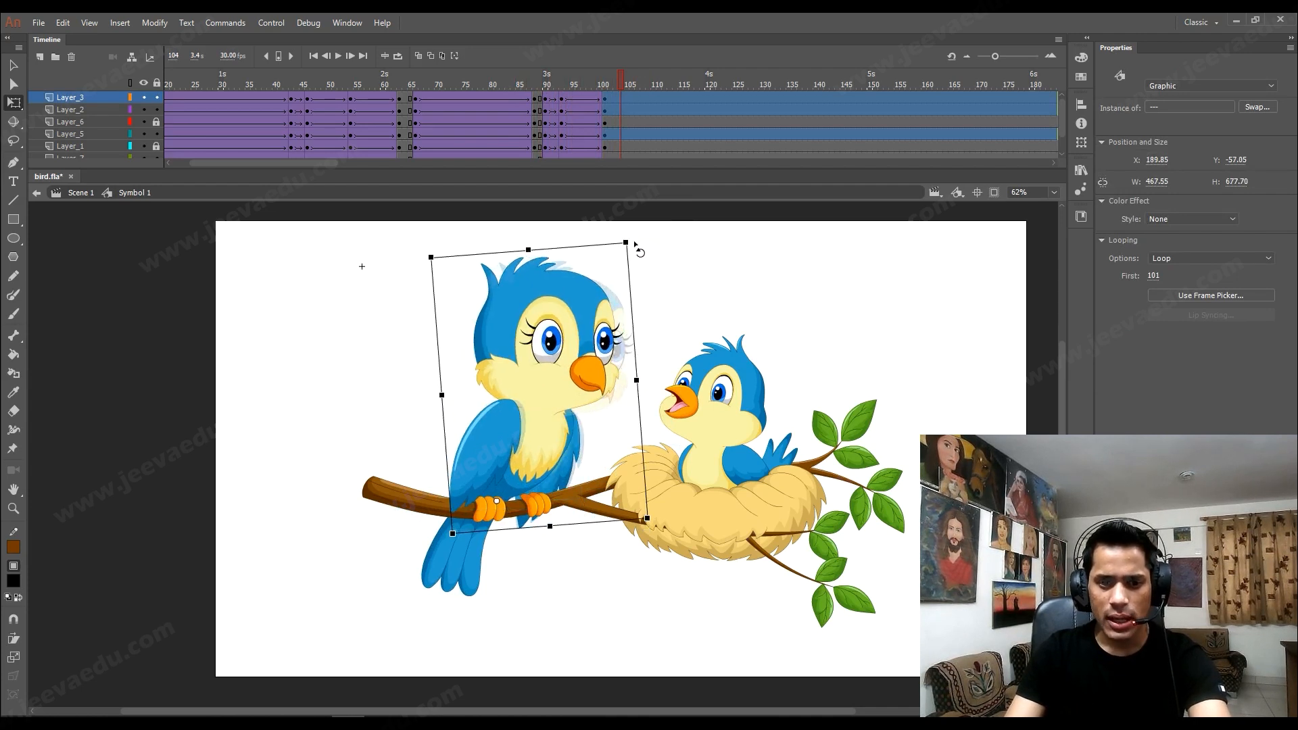
{"action": "key", "text": "Return"}
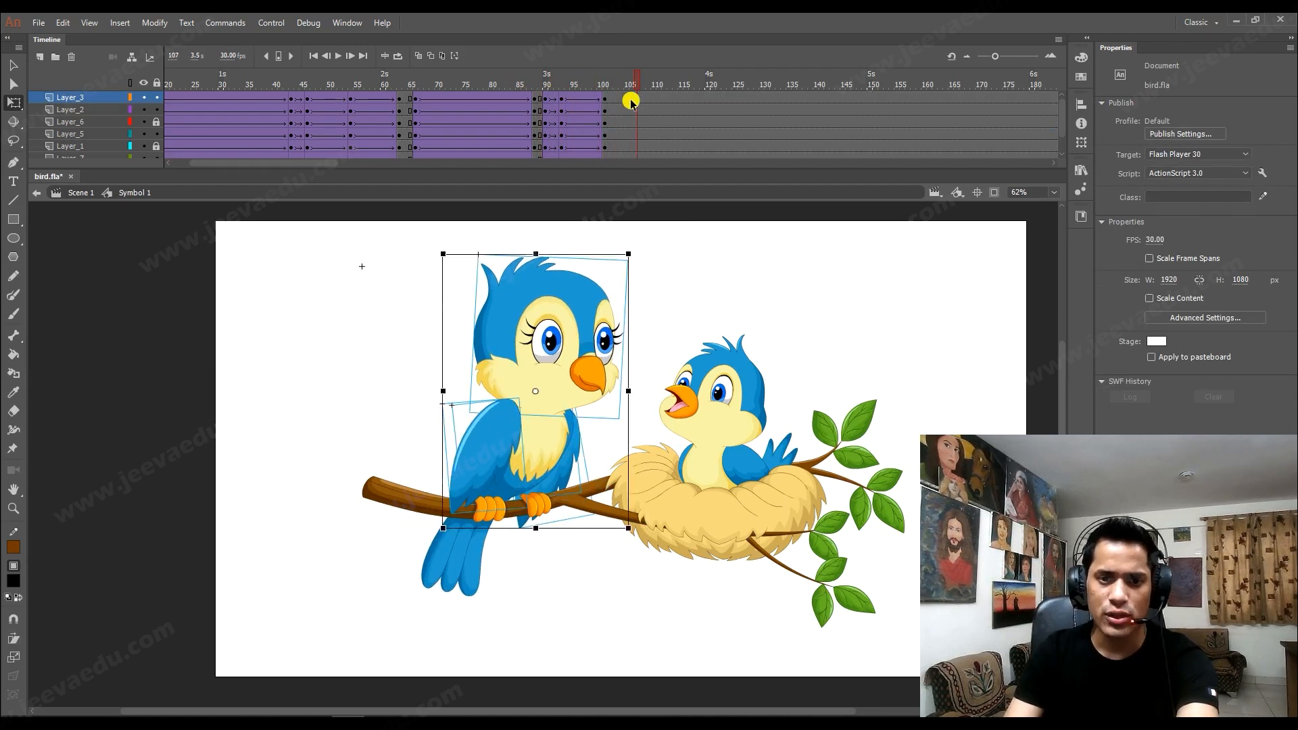
Trim the Symbol 1 timeline by removing the frames after frame 107 on all layers, and play it back.
{"action": "left_click_drag", "start_coordinate": [639, 84], "coordinate": [641, 86]}
{"action": "key", "text": "v"}
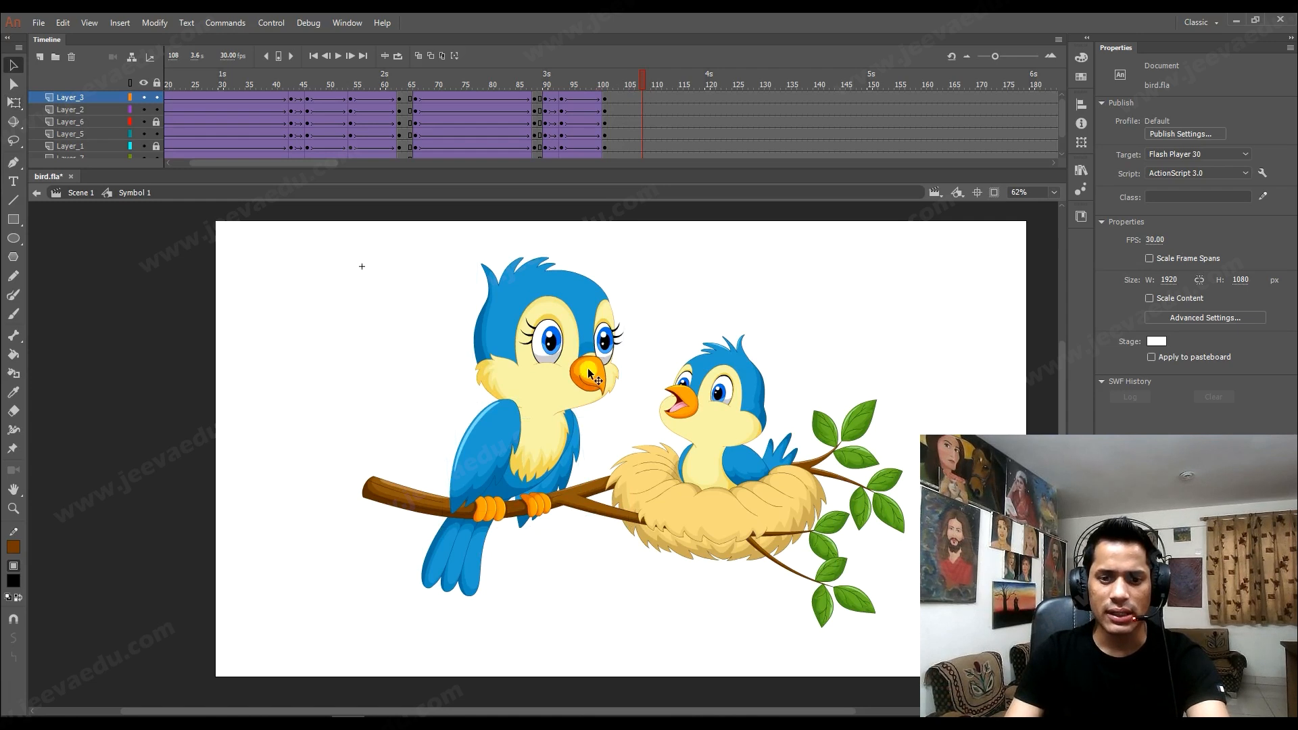
{"action": "left_click", "coordinate": [590, 374]}
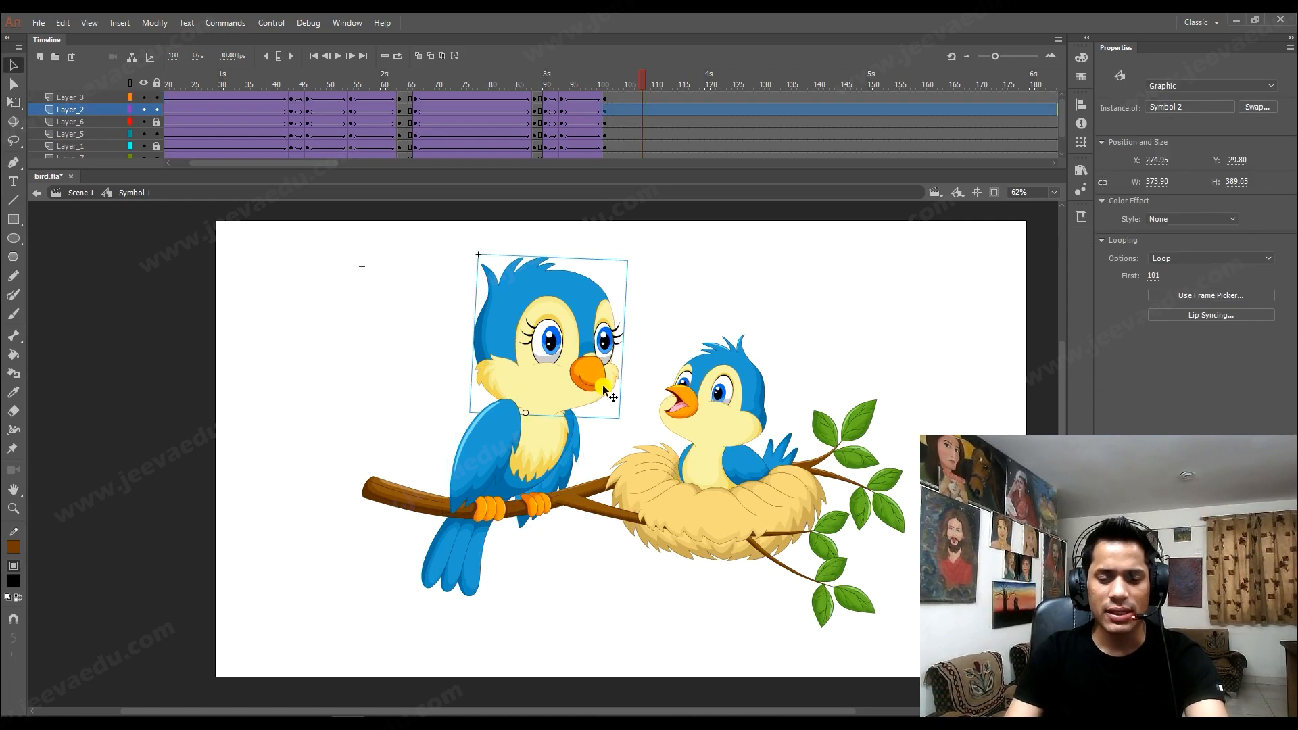
{"action": "left_click_drag", "start_coordinate": [637, 108], "coordinate": [712, 130]}
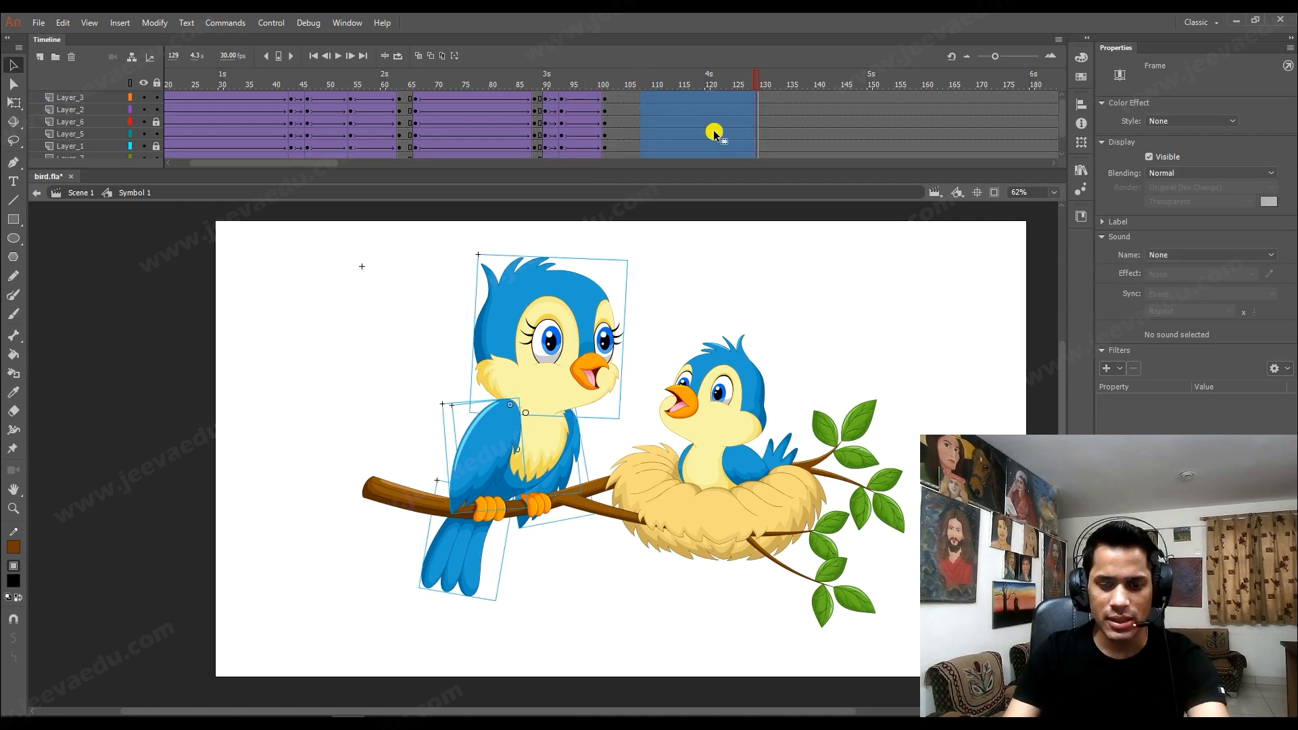
{"action": "key", "text": "F5"}
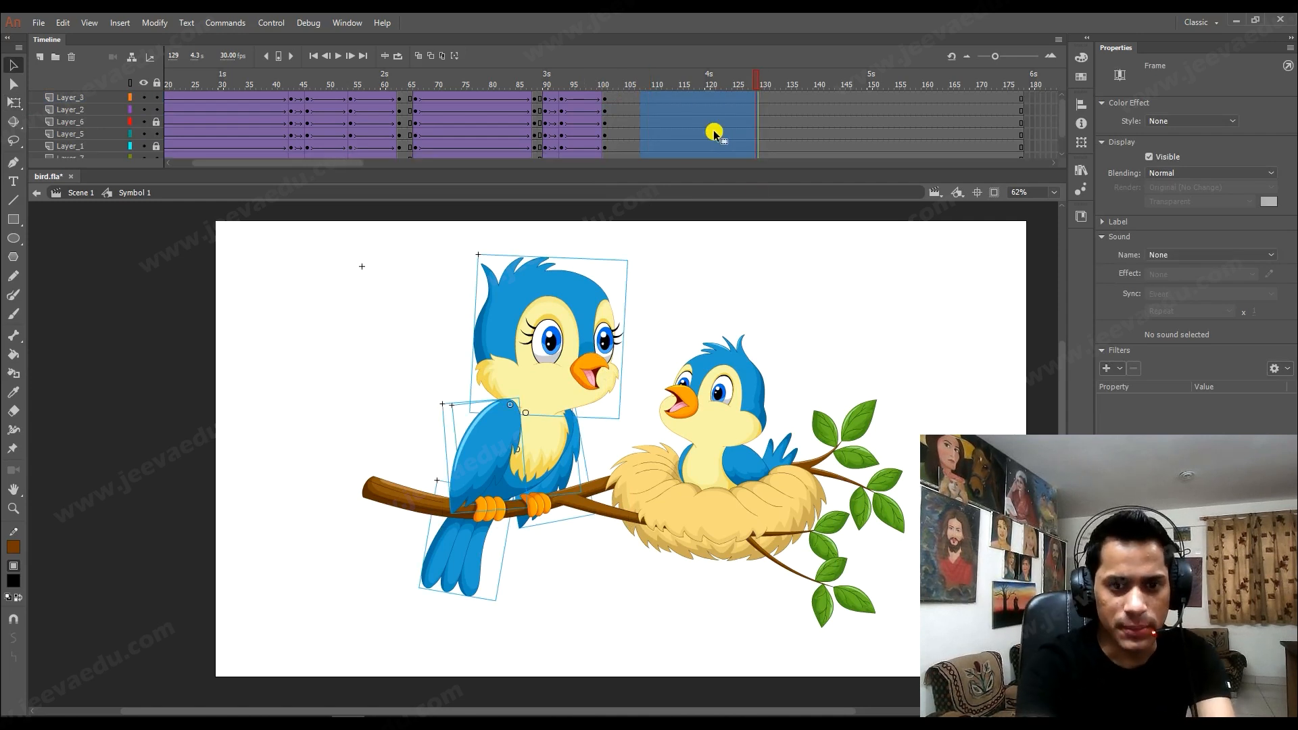
{"action": "key", "text": "ctrl+z"}
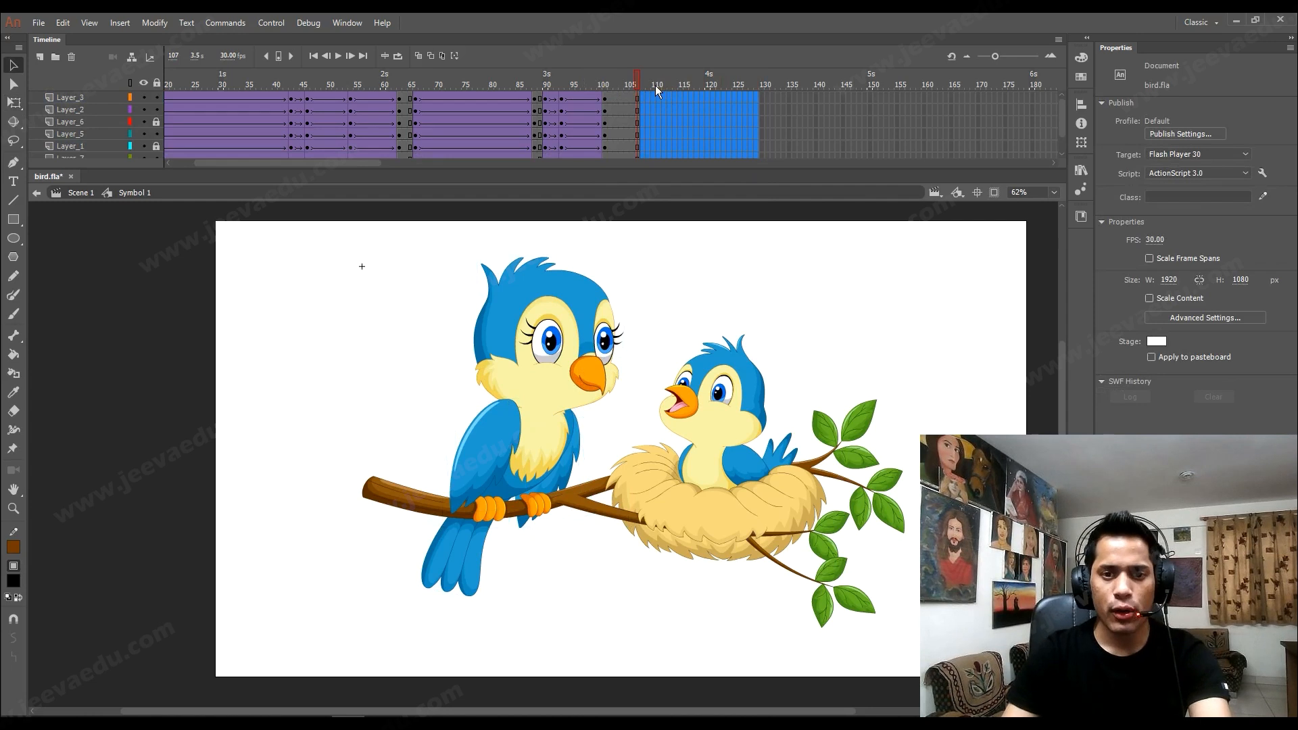
{"action": "key", "text": "Return"}
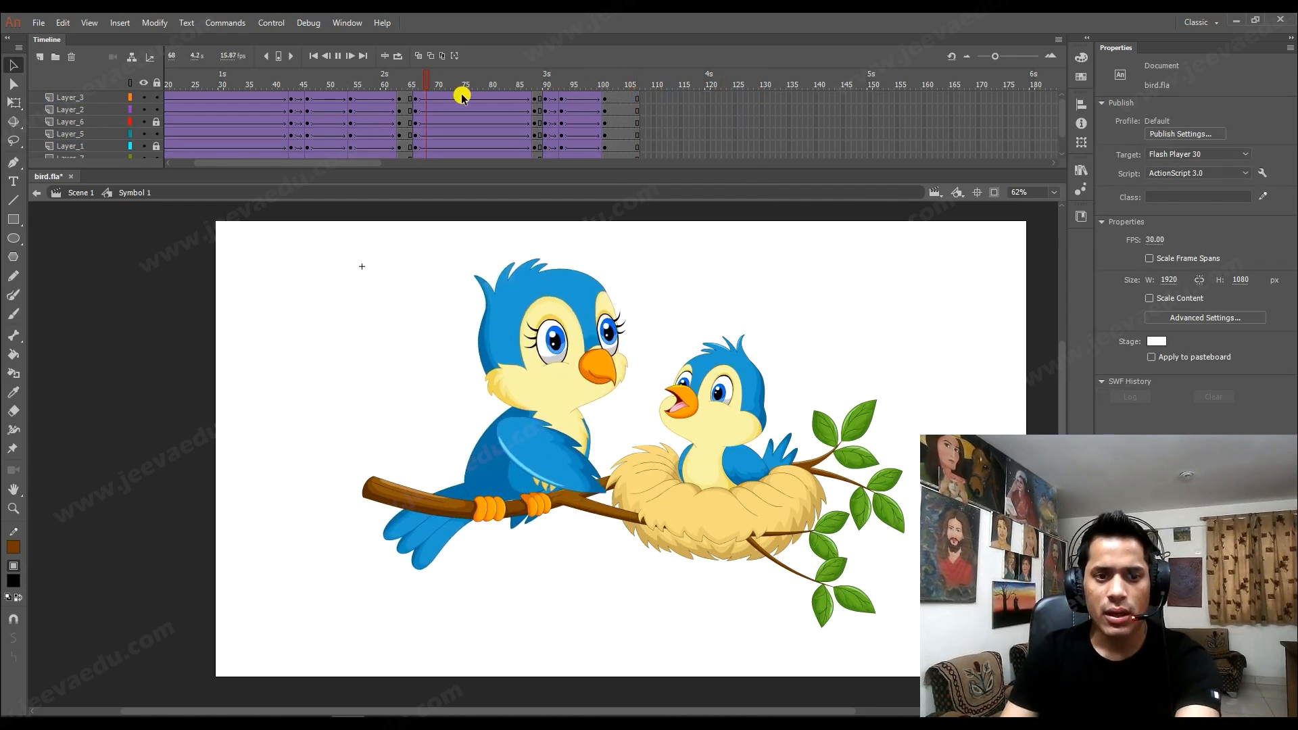
Inside Symbol 2, insert keyframes at frames 66, 69 and 72 on the eye and beak layers, joined by classic tweens.
{"action": "left_click_drag", "start_coordinate": [469, 80], "coordinate": [409, 96]}
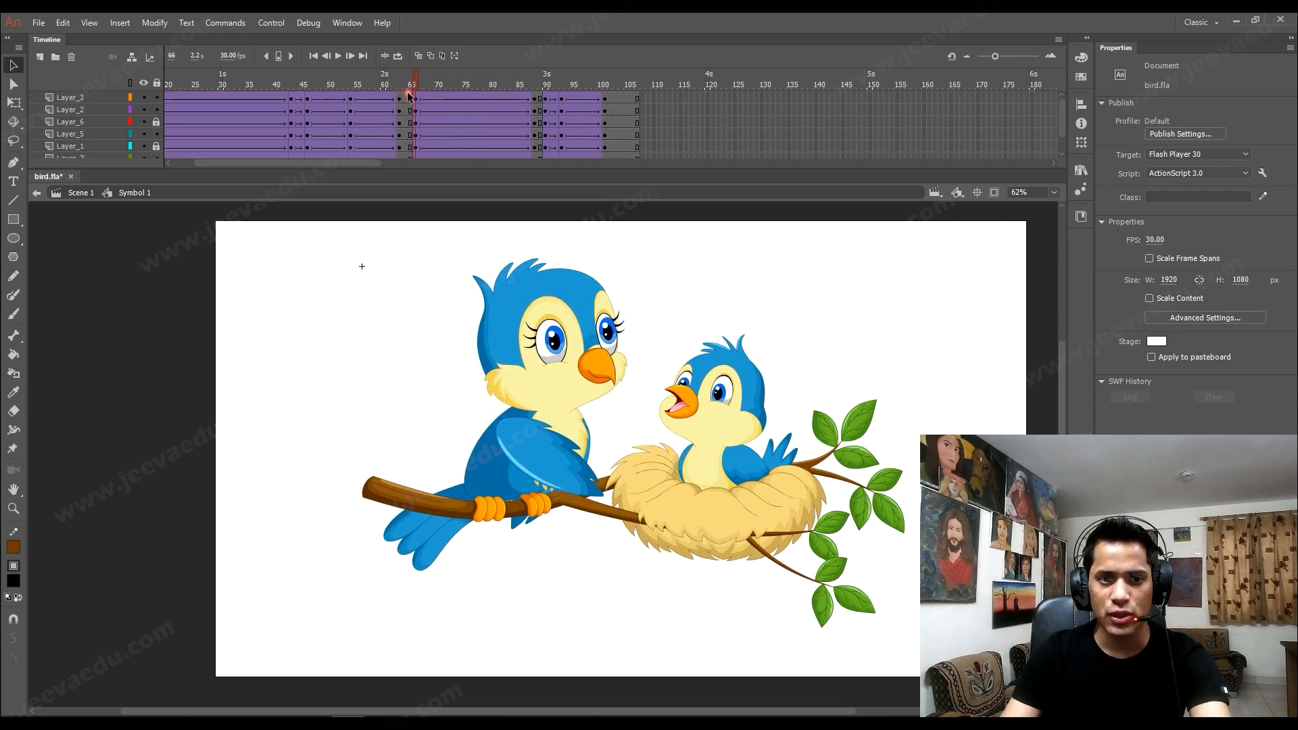
{"action": "double_click", "coordinate": [527, 360]}
{"action": "left_click_drag", "start_coordinate": [518, 111], "coordinate": [565, 112]}
{"action": "key", "text": "F6"}
{"action": "key", "text": "F6"}
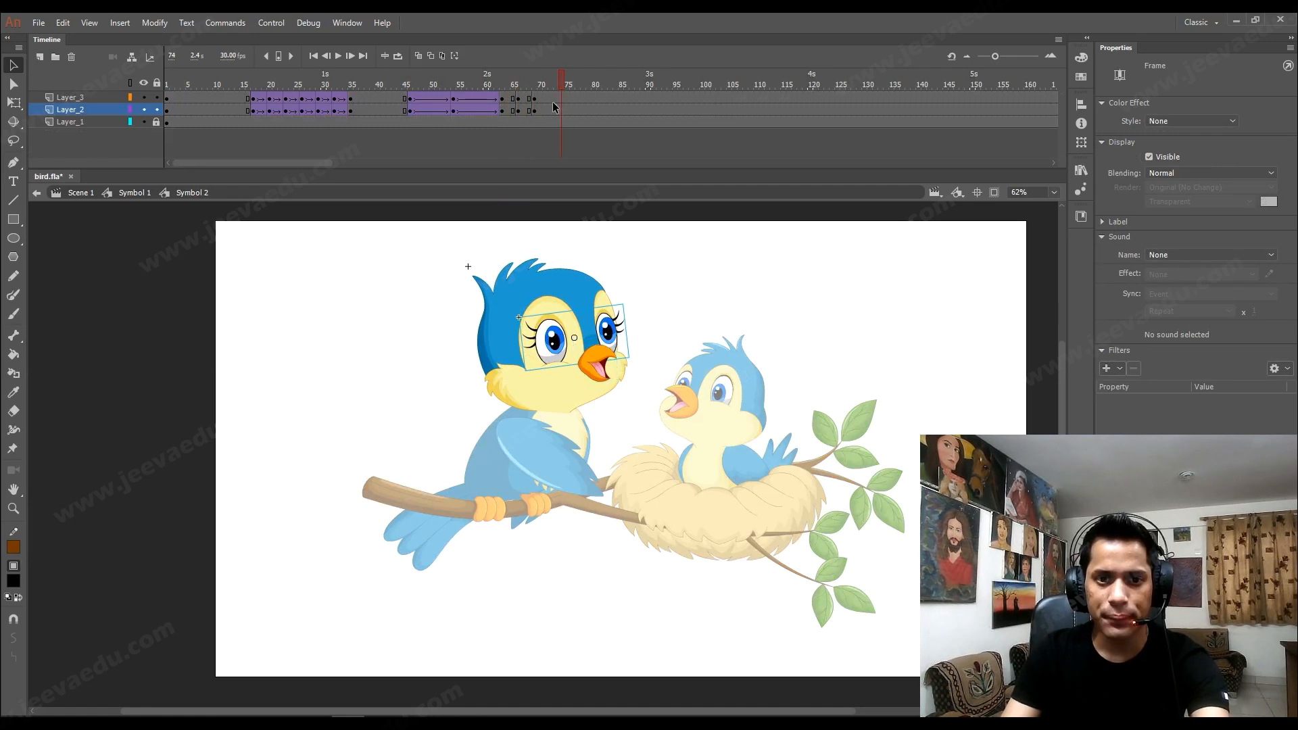
{"action": "left_click", "coordinate": [551, 110]}
{"action": "left_click", "coordinate": [534, 110]}
{"action": "right_click", "coordinate": [533, 110]}
{"action": "left_click", "coordinate": [563, 137]}
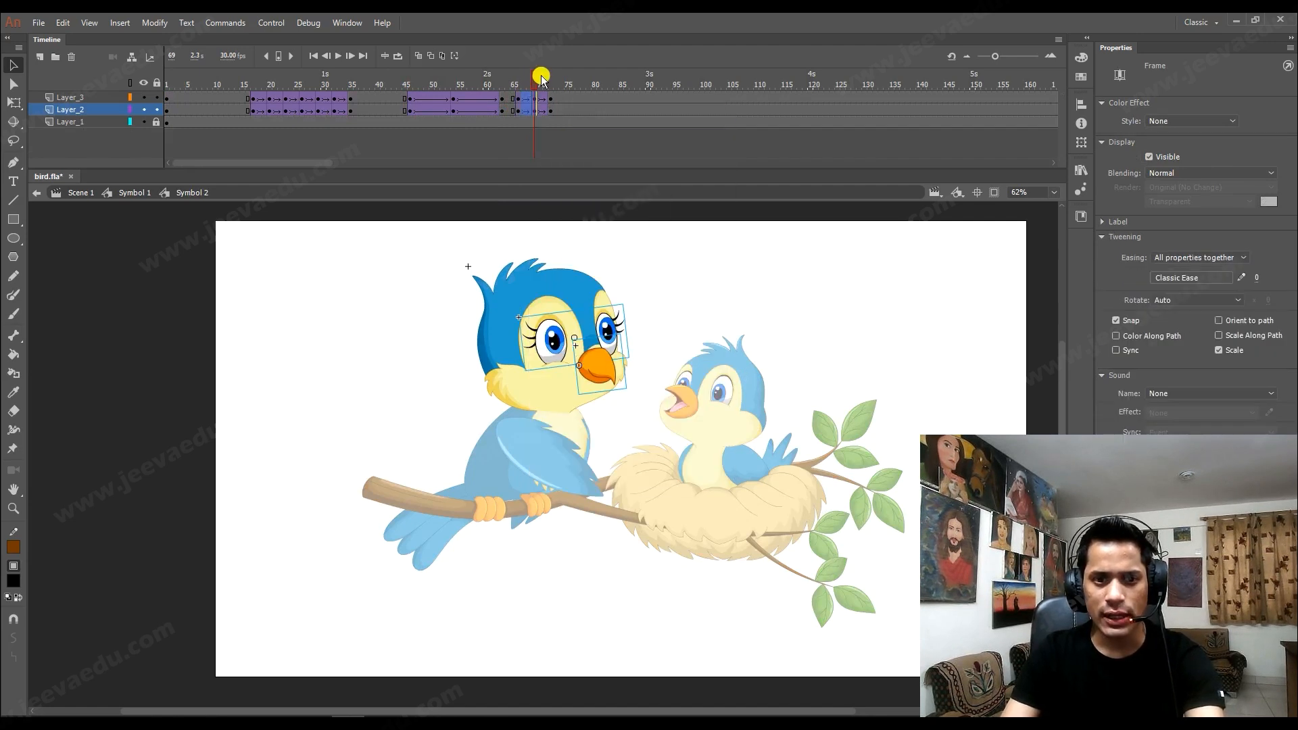
Nudge the eyes and beak slightly downward on the frame 69 keyframe and preview the movement.
{"action": "left_click", "coordinate": [597, 346]}
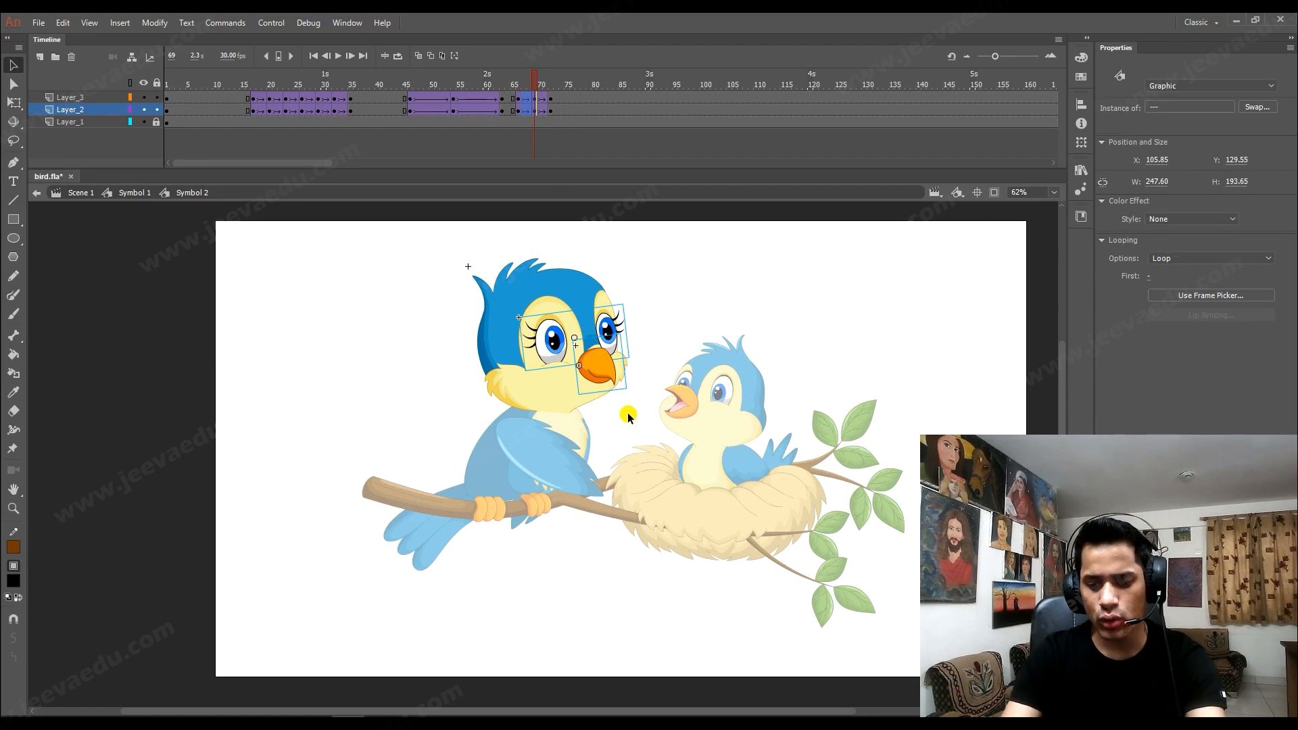
{"action": "key", "text": "Down"}
{"action": "key", "text": "Down"}
{"action": "key", "text": "Down"}
{"action": "key", "text": "Down"}
{"action": "key", "text": "Down"}
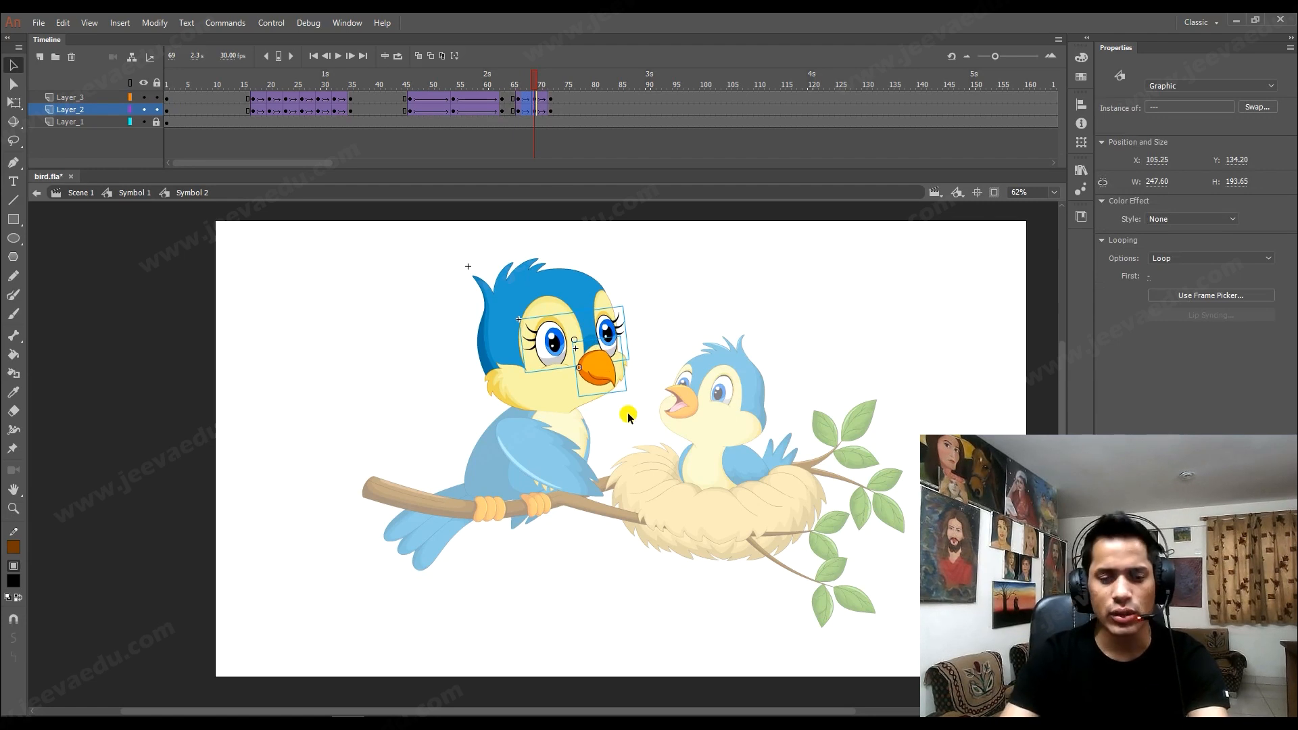
{"action": "left_click", "coordinate": [526, 84]}
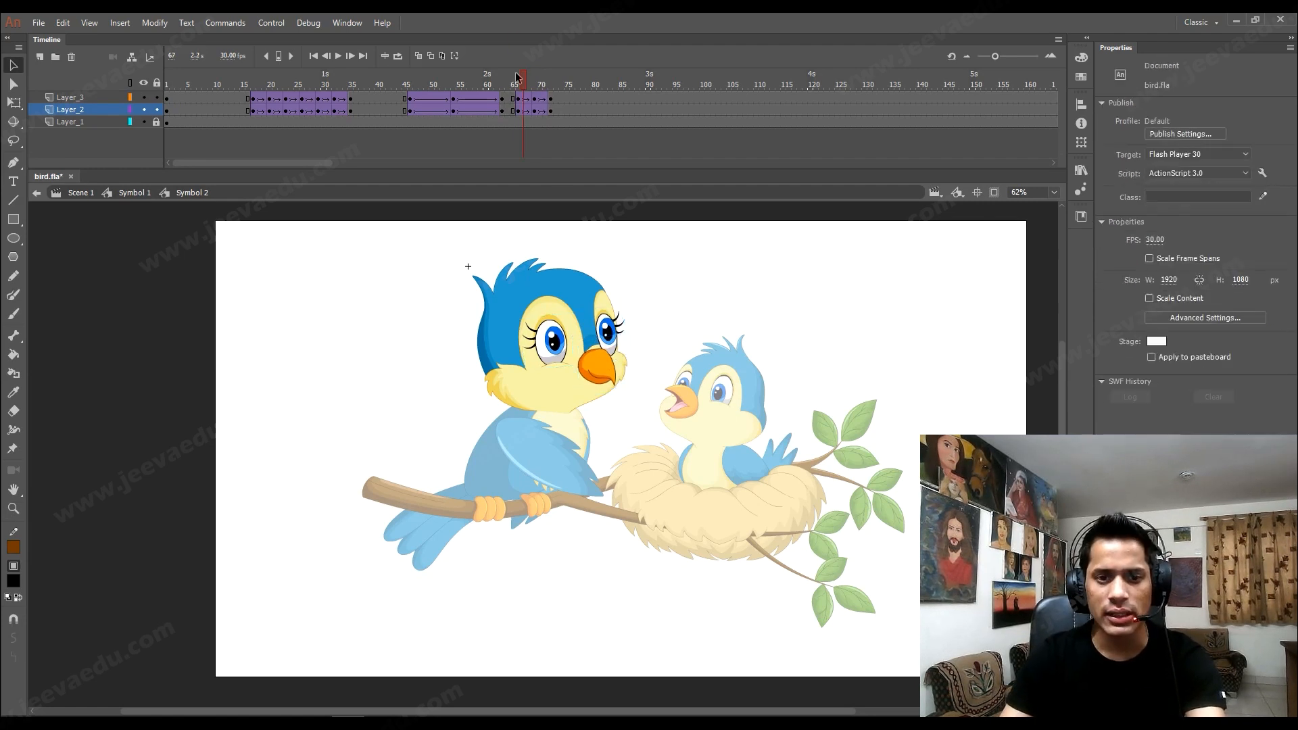
Duplicate the tweened eye and beak frames from 66 to 72 repeatedly along both layers up to frame 90.
{"action": "left_click", "coordinate": [551, 109]}
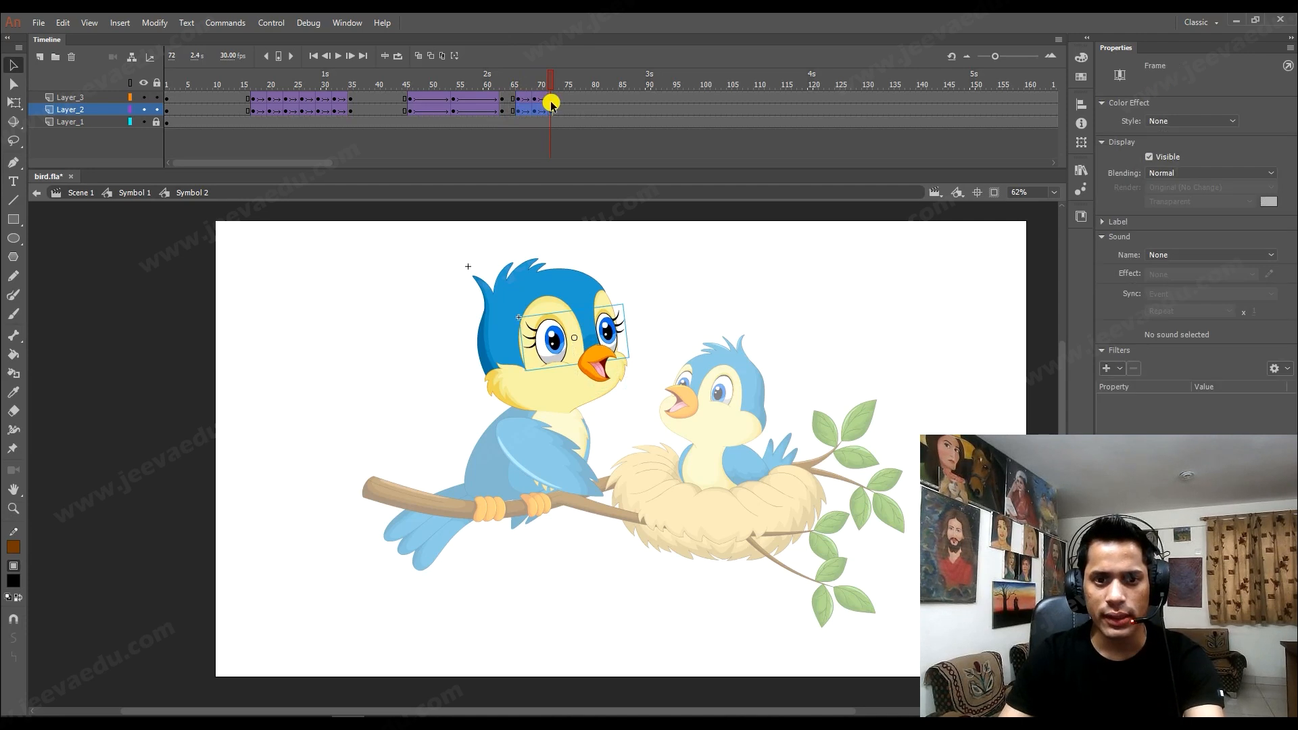
{"action": "left_click_drag", "start_coordinate": [519, 102], "coordinate": [550, 111]}
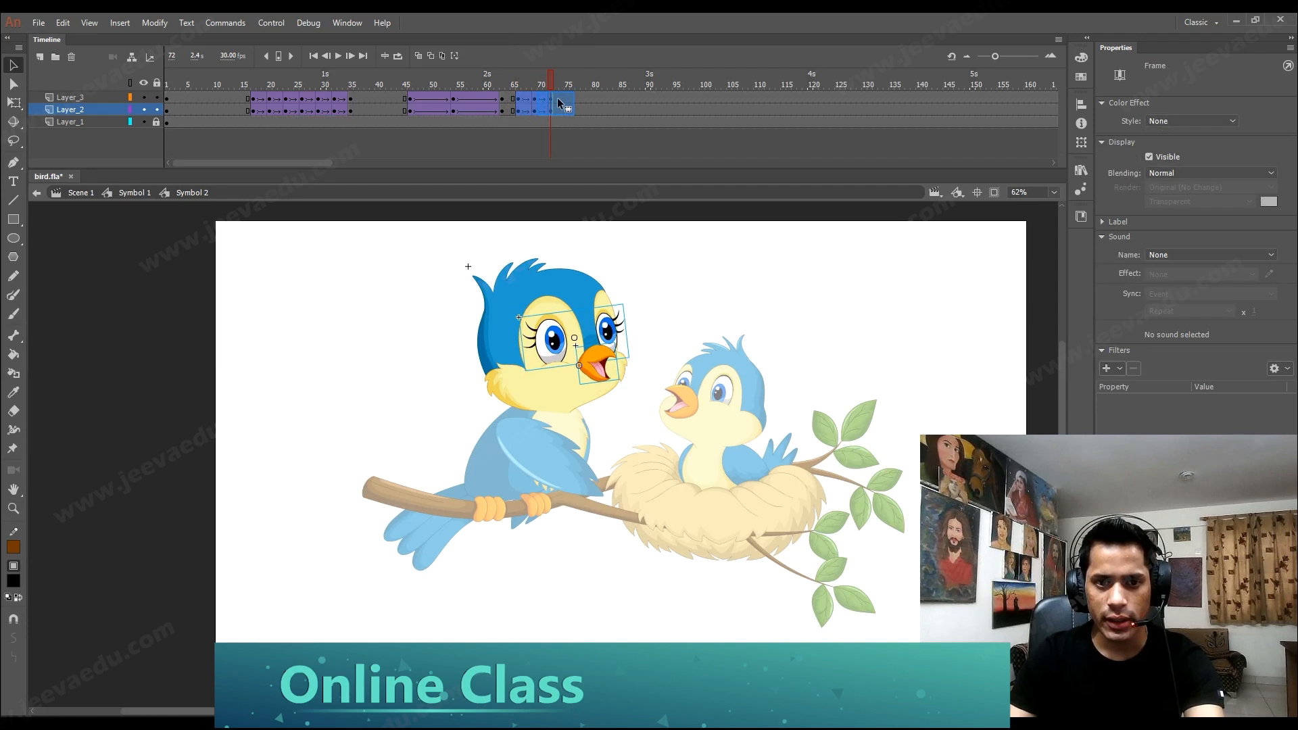
{"action": "left_click_drag", "start_coordinate": [571, 107], "coordinate": [621, 101]}
Select all frames in Symbol 2, synchronize their symbols, and return to frame 1 of Symbol 1.
{"action": "right_click", "coordinate": [621, 103]}
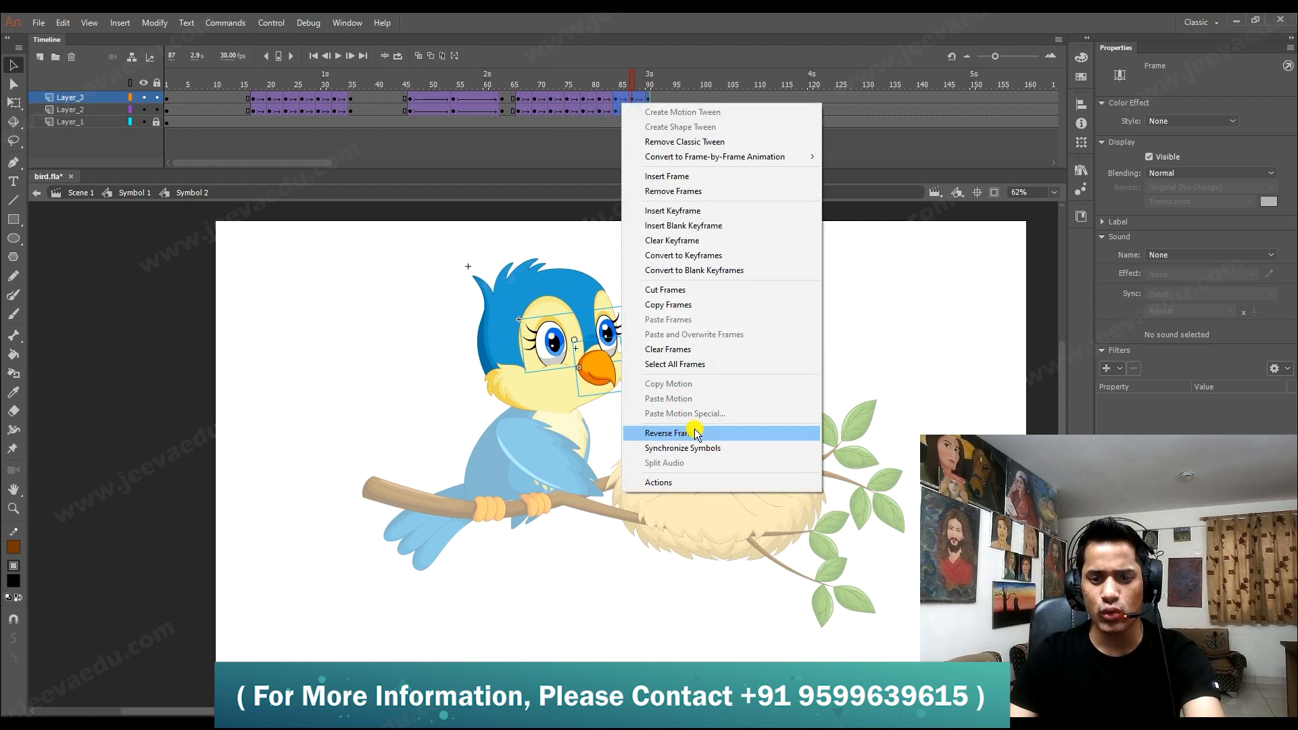
{"action": "left_click", "coordinate": [687, 364]}
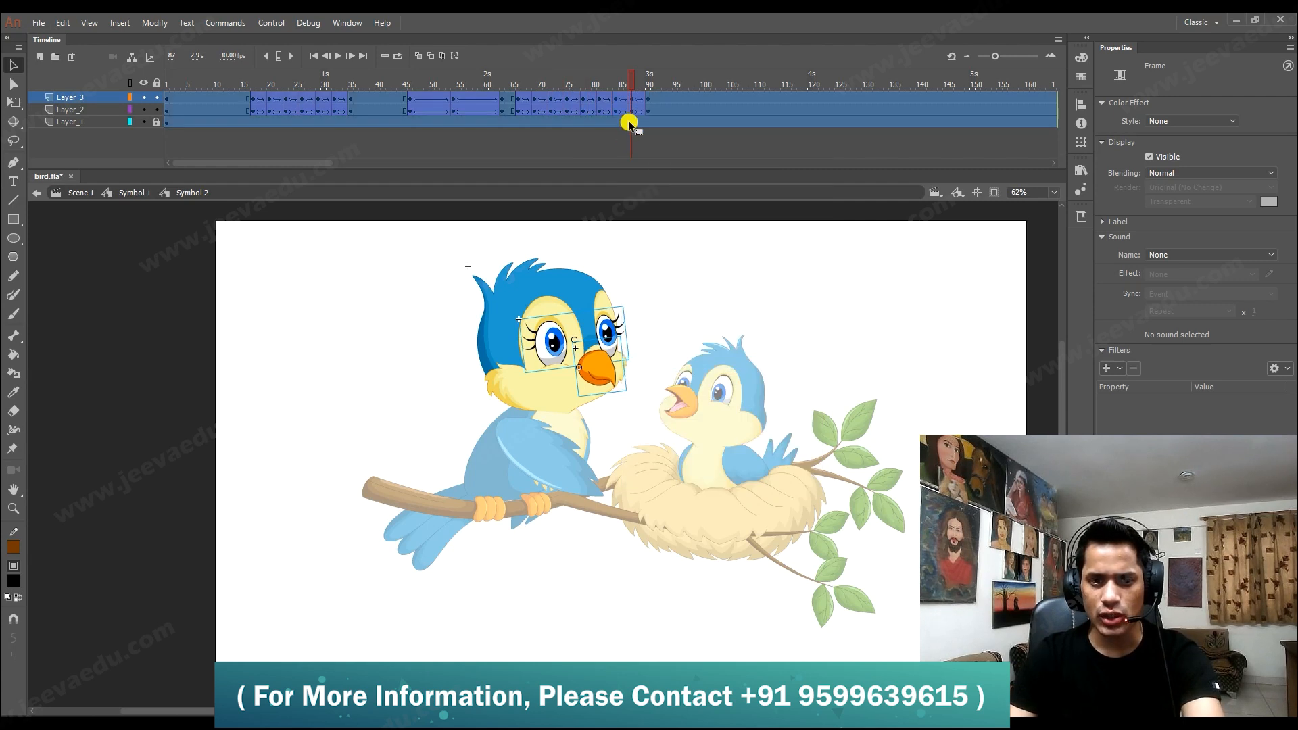
{"action": "right_click", "coordinate": [630, 115]}
{"action": "left_click", "coordinate": [680, 459]}
{"action": "left_click_drag", "start_coordinate": [628, 79], "coordinate": [2, 154]}
{"action": "left_click", "coordinate": [107, 194]}
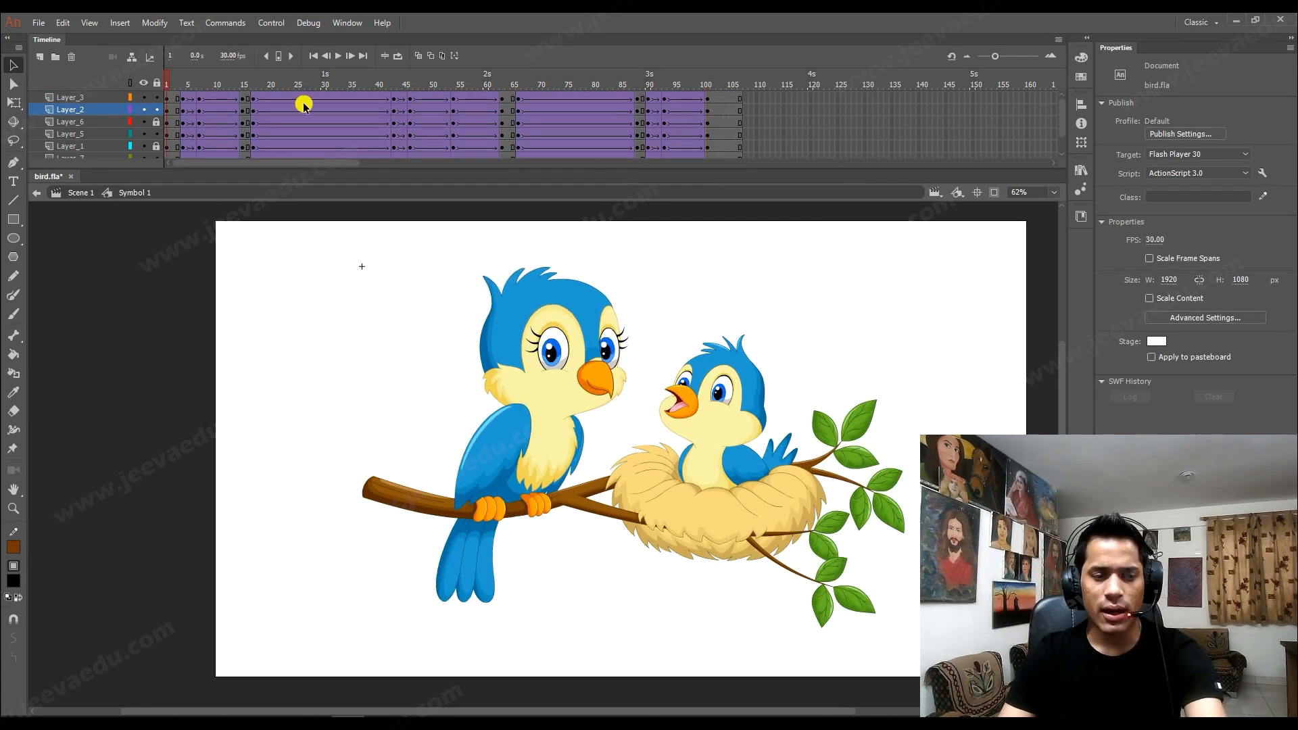
Play back and scrub through the complete bird animation in Symbol 1.
{"action": "key", "text": "Return"}
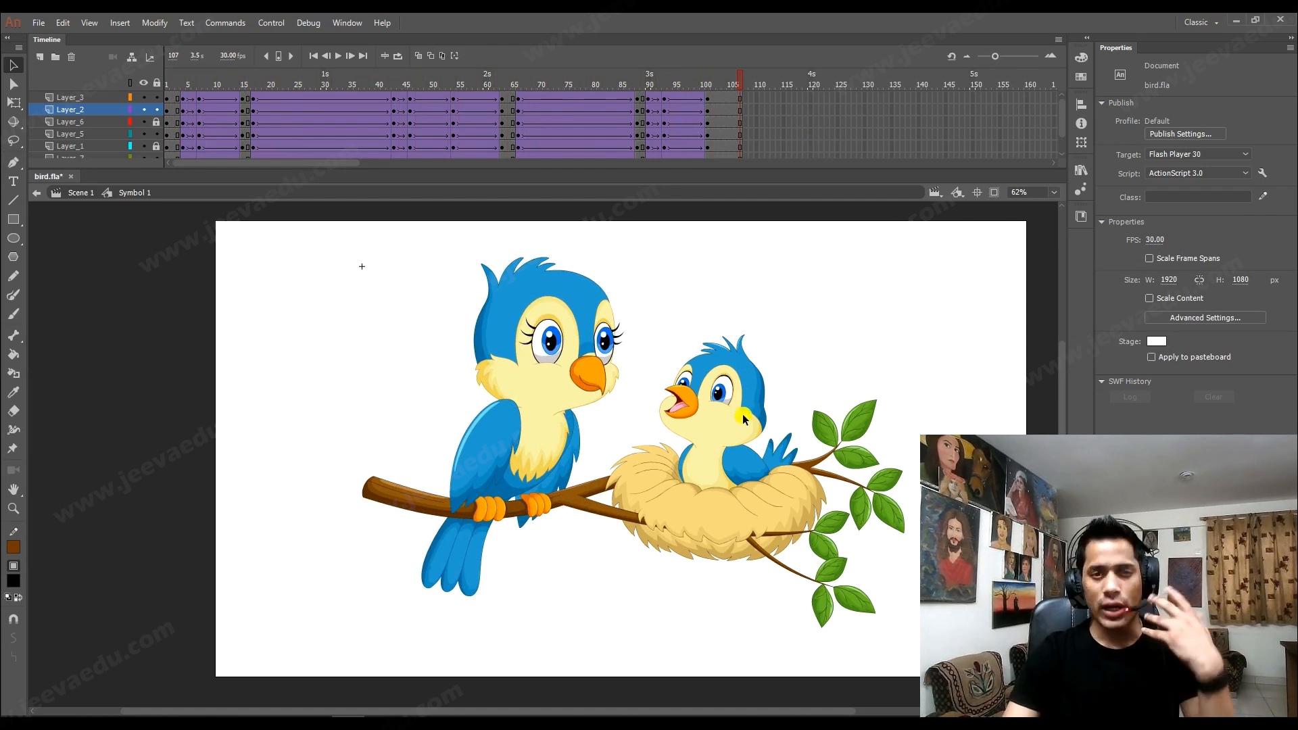
{"action": "left_click_drag", "start_coordinate": [739, 77], "coordinate": [3, 186]}
{"action": "key", "text": "Return"}
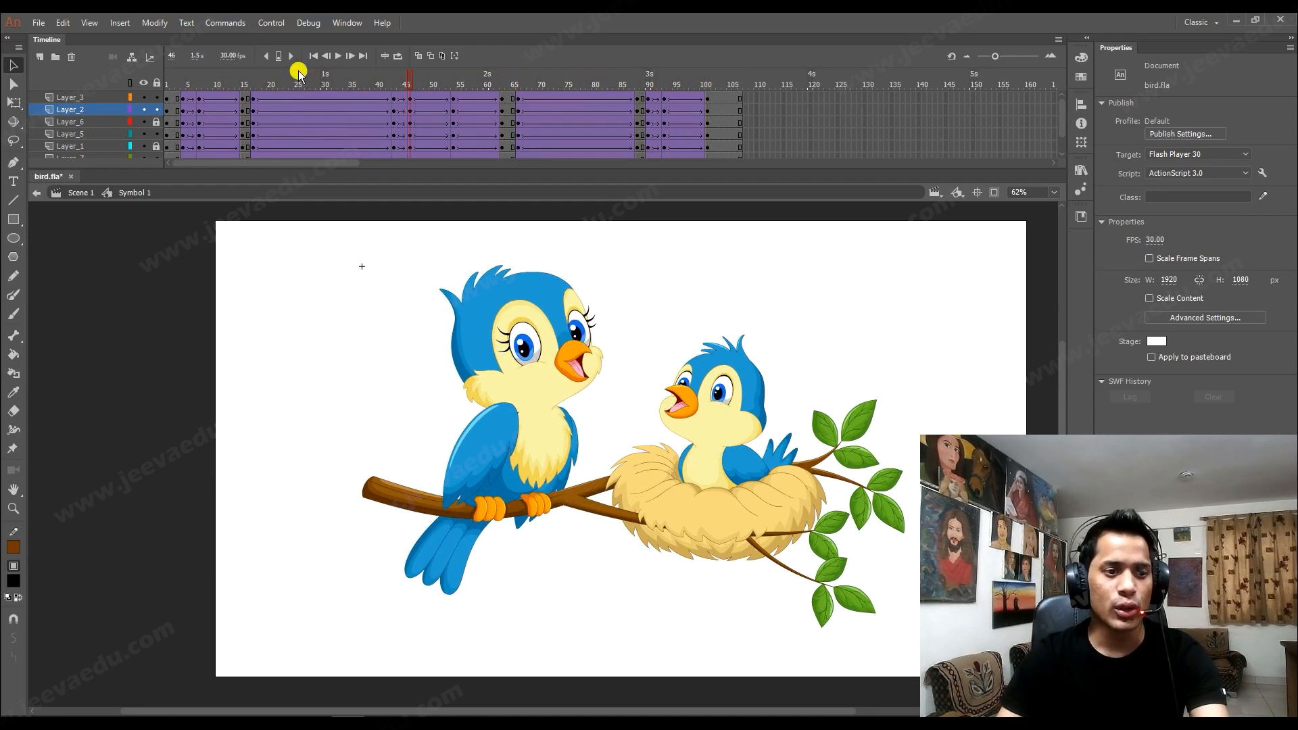
{"action": "left_click_drag", "start_coordinate": [674, 106], "coordinate": [760, 86]}
Return to Scene 1, extend Layer_1 to frame 107, and play back the animation on the main timeline.
{"action": "left_click", "coordinate": [59, 193]}
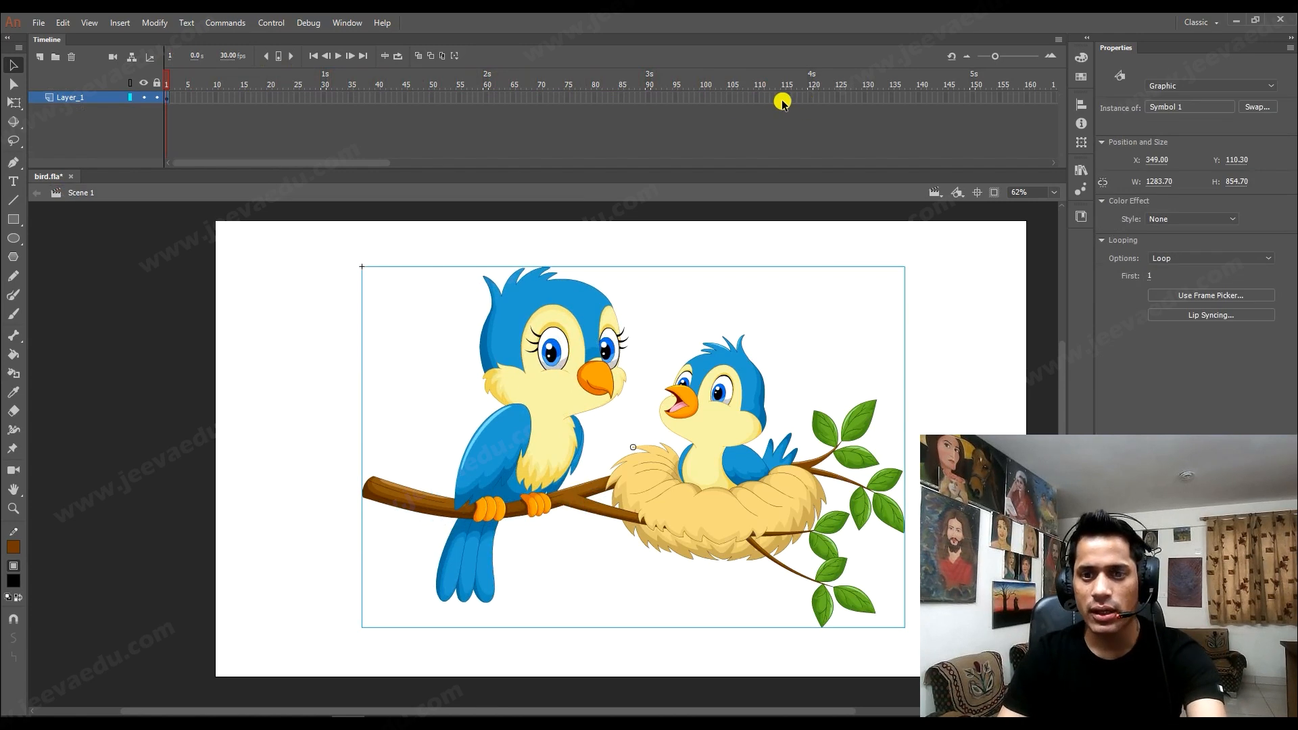
{"action": "left_click", "coordinate": [741, 101]}
{"action": "left_click", "coordinate": [740, 100]}
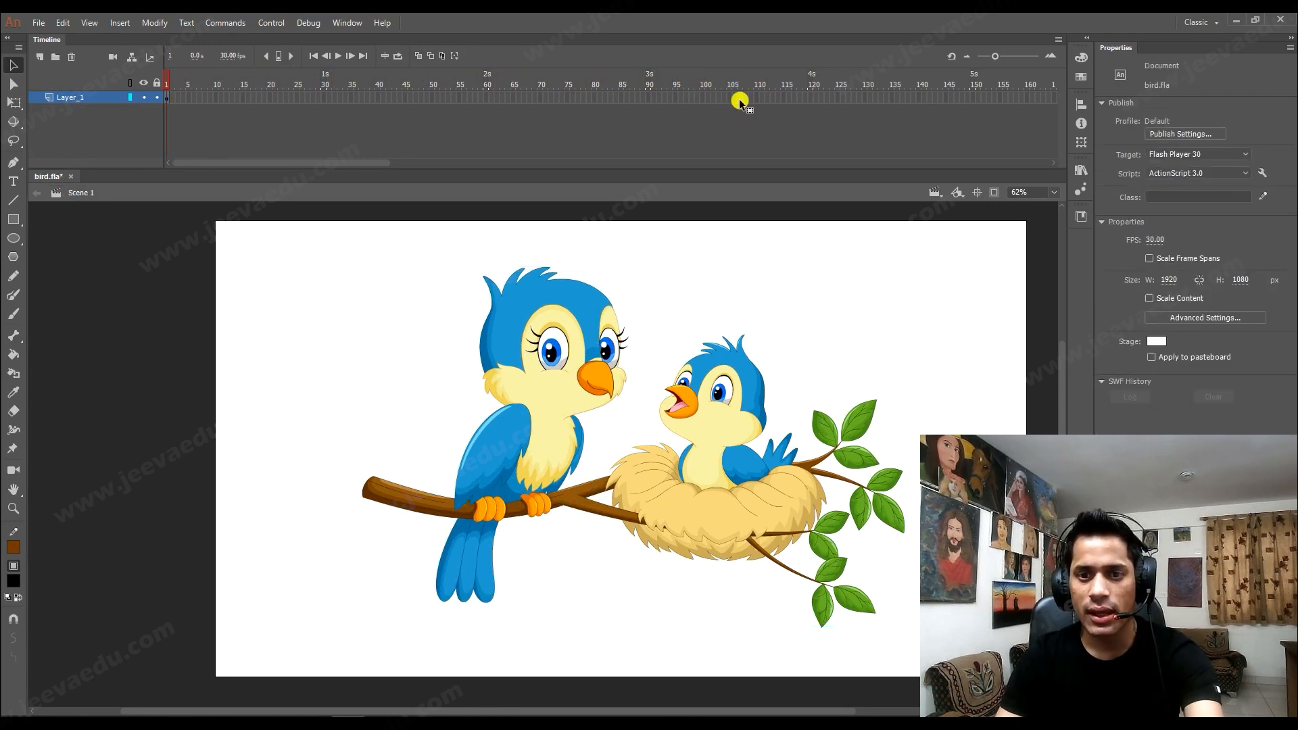
{"action": "left_click", "coordinate": [743, 79]}
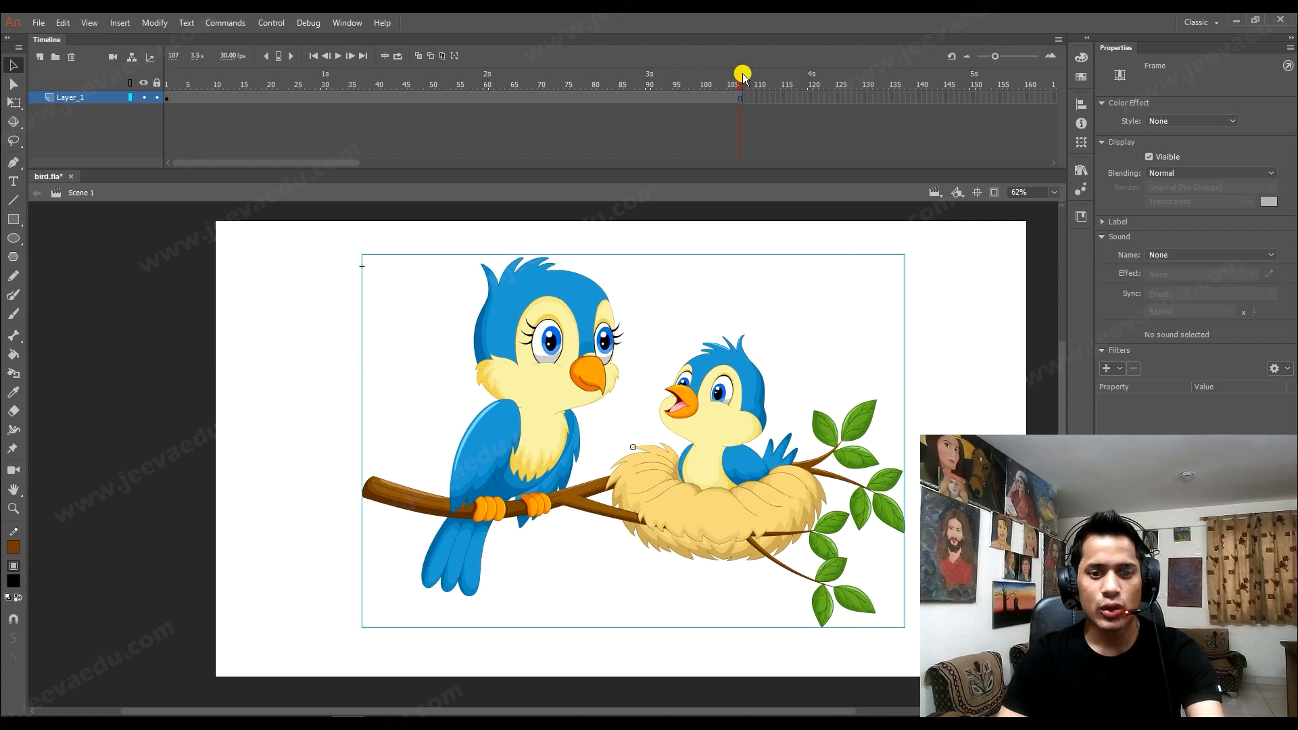
{"action": "key", "text": "Return"}
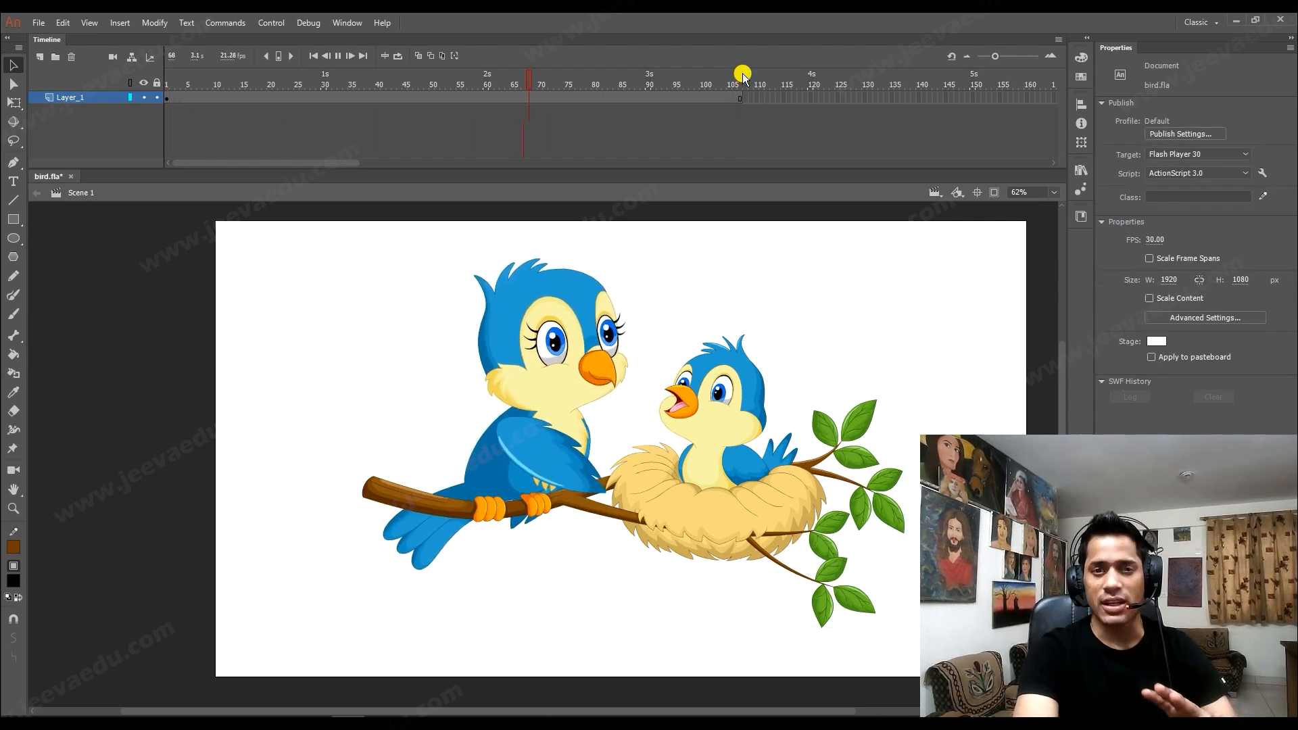
{"action": "key", "text": "Return"}
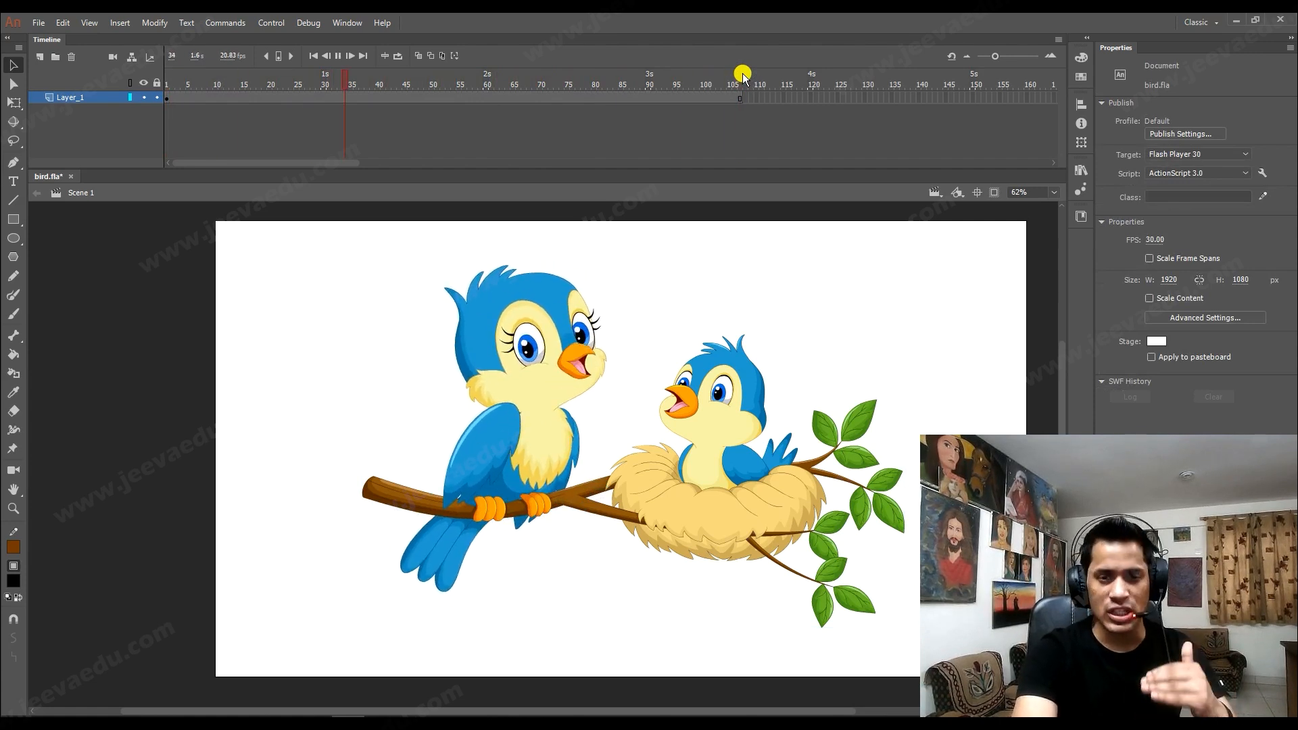